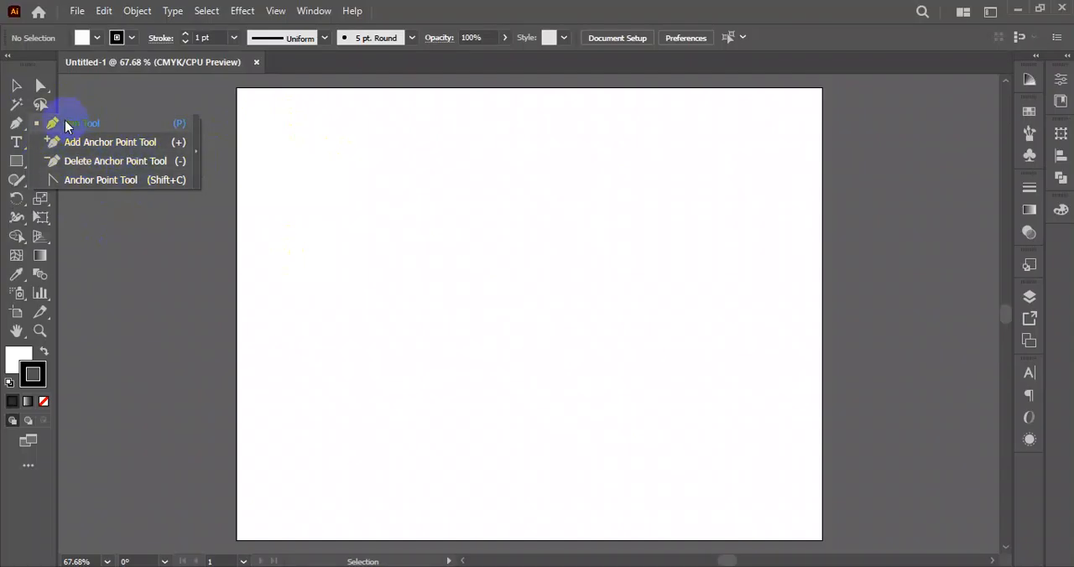
- Draw a closed eight-point zigzag shape across the artboard with the Pen tool and deselect it
left_click(64, 122)
left_click(343, 267)
left_click(476, 166)
left_click(737, 210)
left_click(754, 379)
left_click(502, 441)
left_click(438, 316)
left_click(271, 449)
left_click(343, 267)
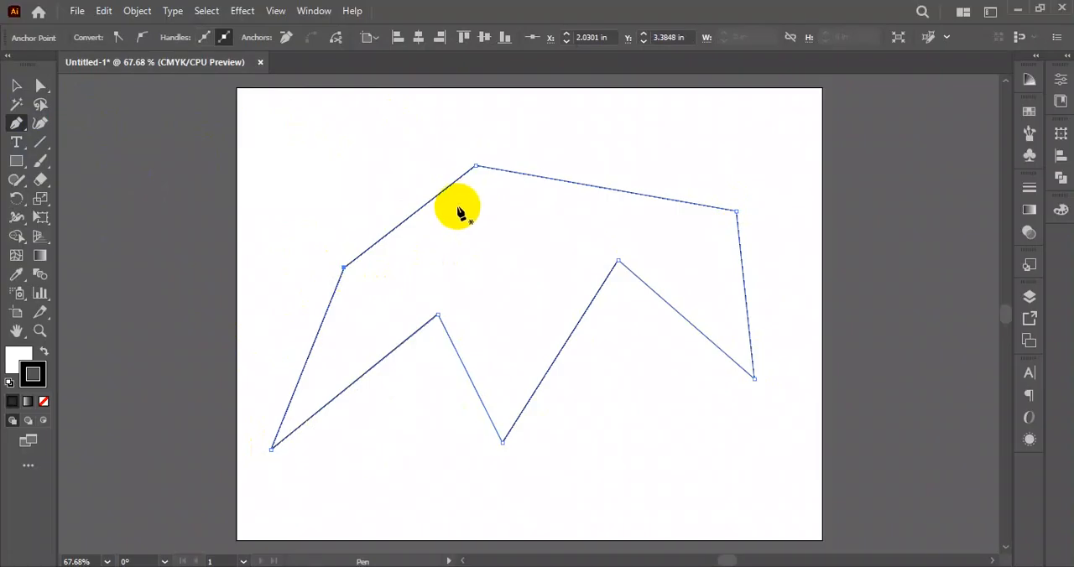
left_click(16, 85)
left_click(535, 200)
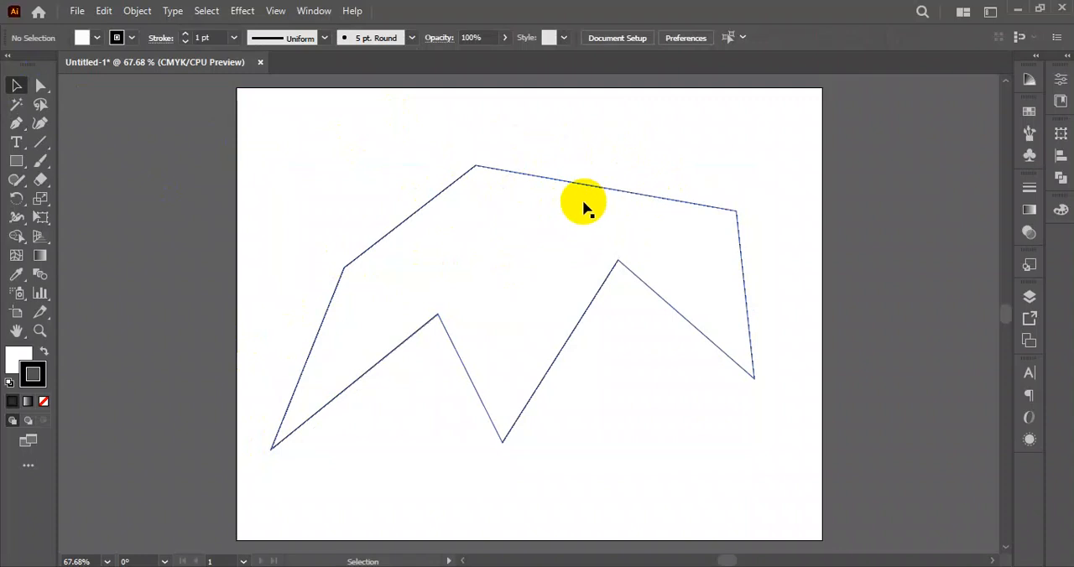
- Add an anchor point midway along the shape's long top edge with the Add Anchor Point tool, and try adding one at the right inner peak
left_click_drag(16, 123, 92, 140)
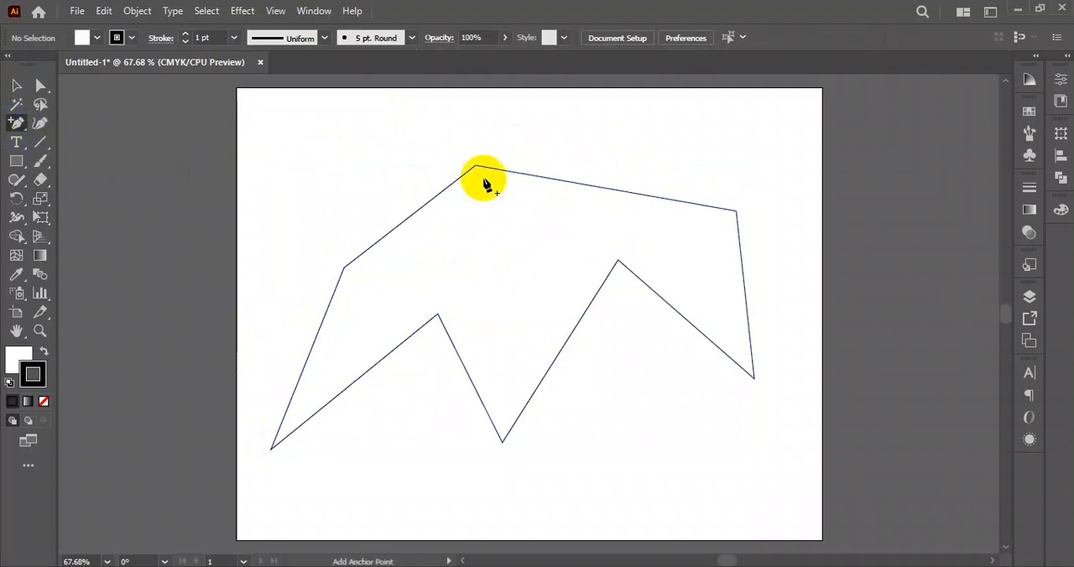
left_click(595, 186)
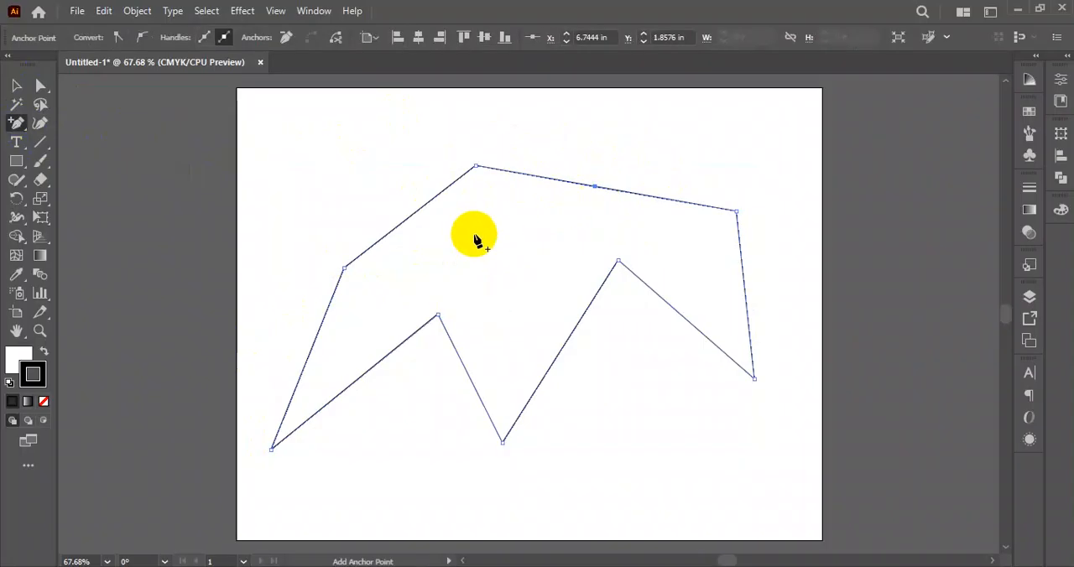
left_click(619, 262)
left_click(653, 312)
- Remove the right inner peak's anchor with the Delete Anchor Point tool, and undo the anchor point edits
left_click_drag(14, 126, 12, 126)
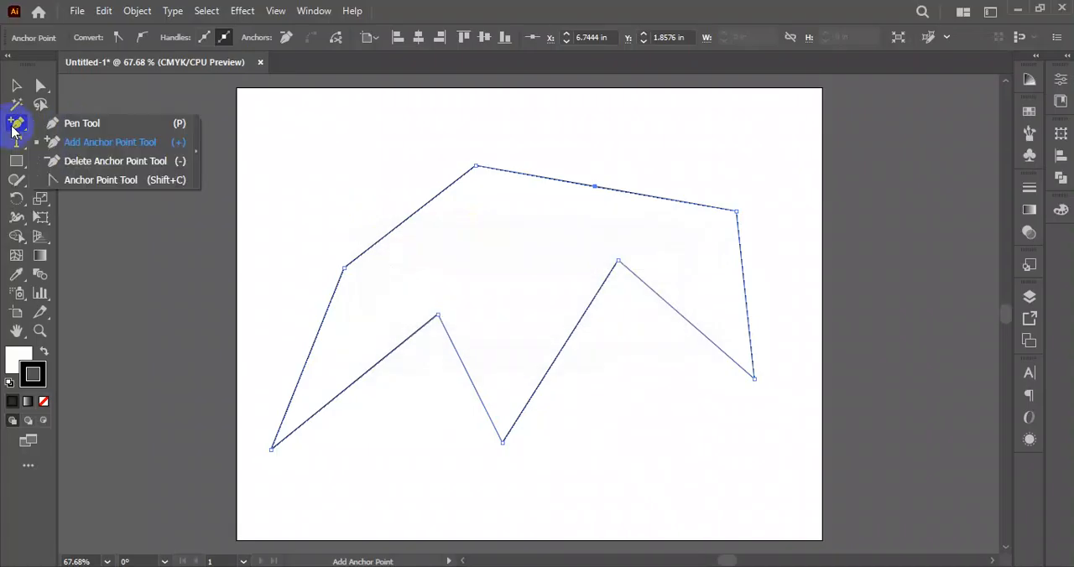
left_click(84, 162)
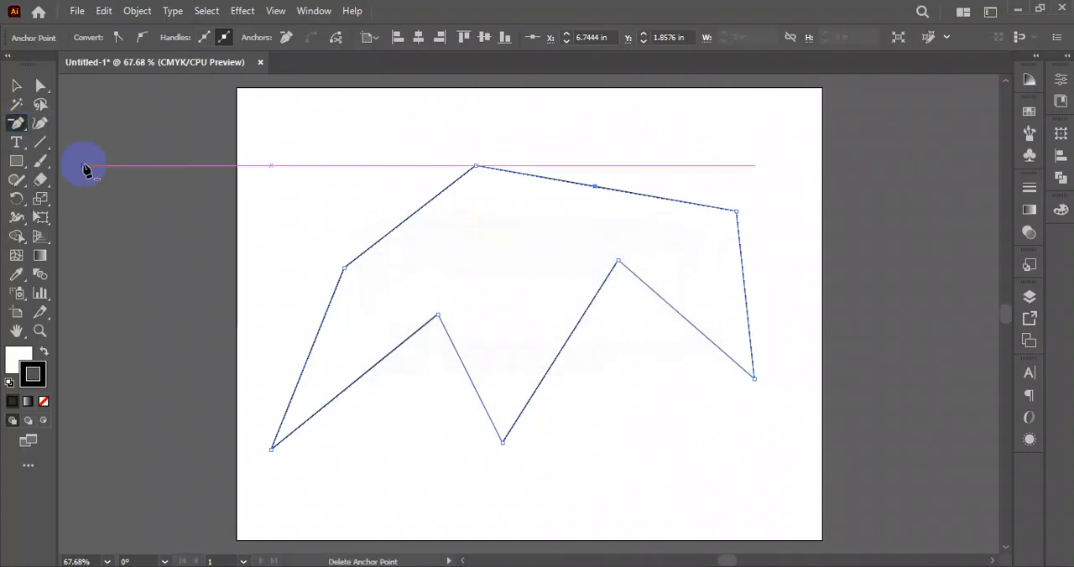
left_click(618, 262)
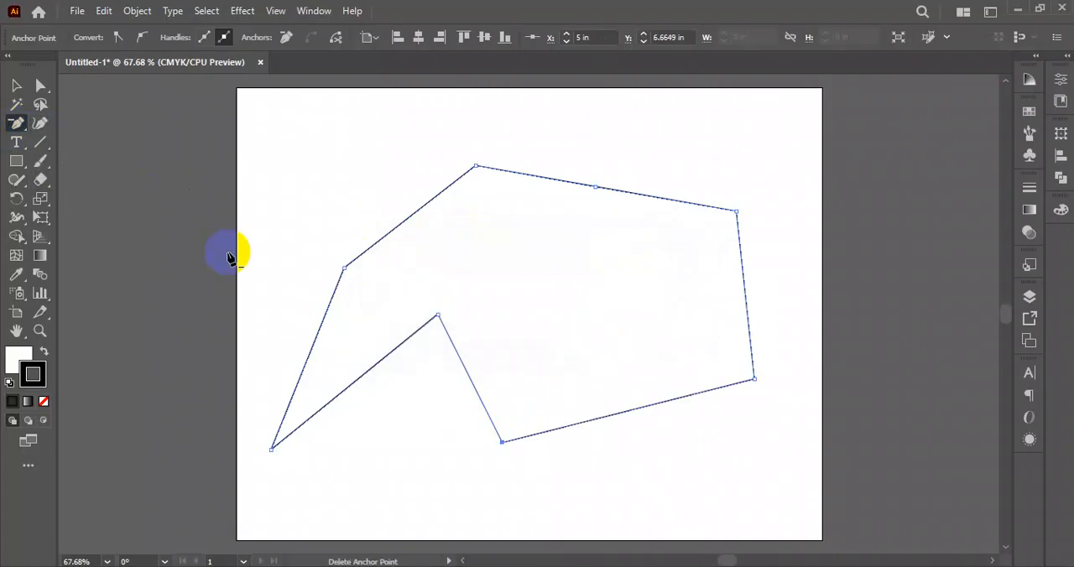
key("ctrl+z")
left_click(588, 287, "ctrl")
- With the Pen tool, add an anchor point on the selected shape's long top edge, and try removing the right inner peak's anchor
left_click(14, 124)
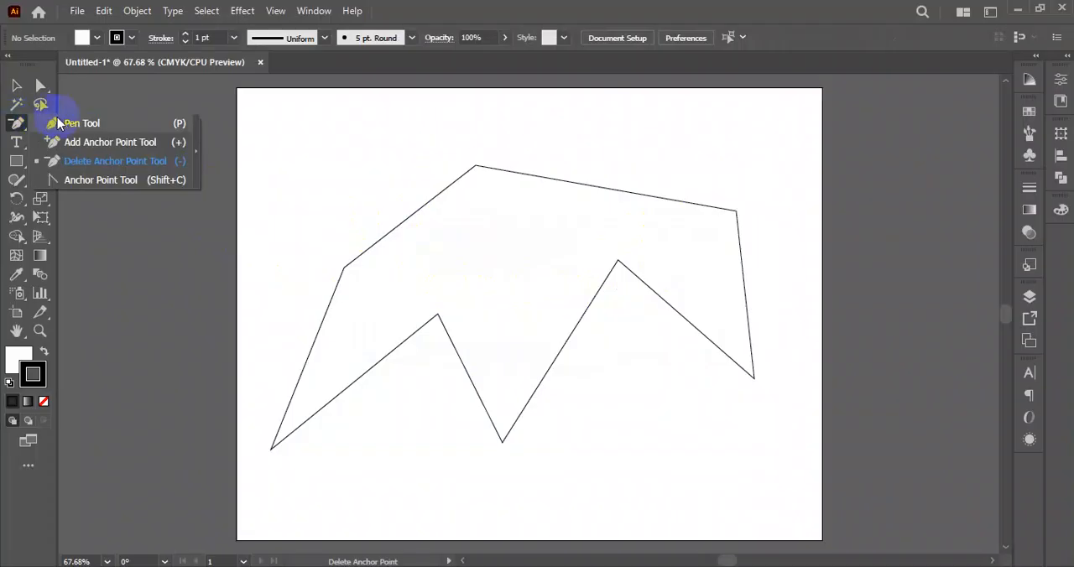
left_click(65, 126)
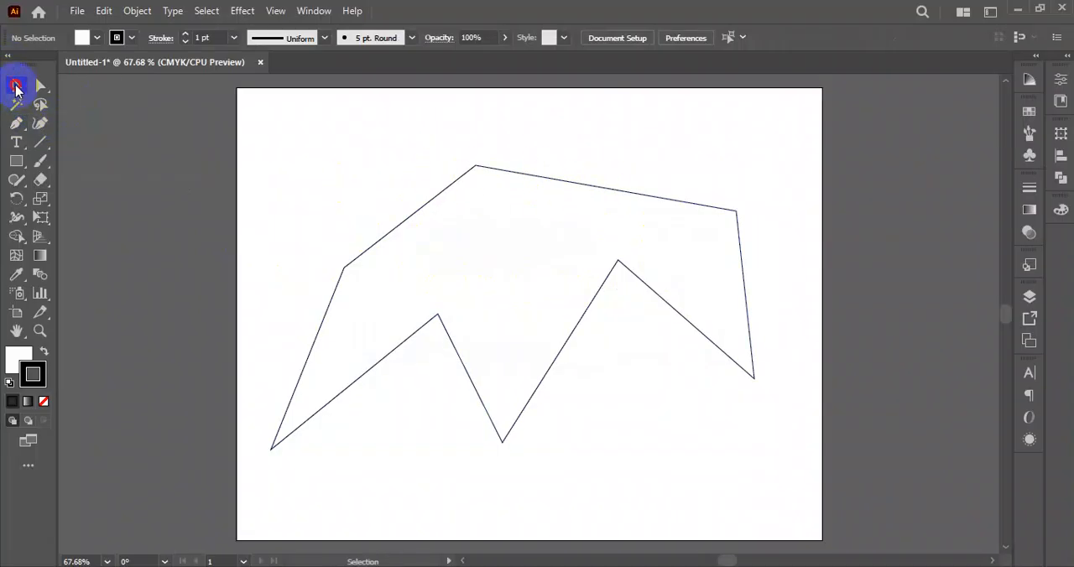
left_click(514, 200)
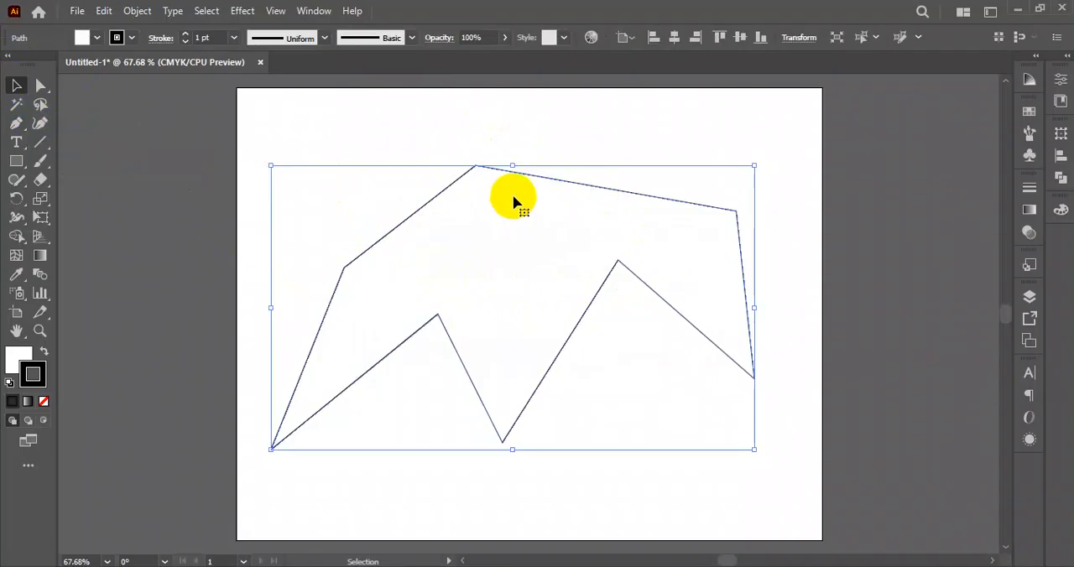
left_click(21, 126)
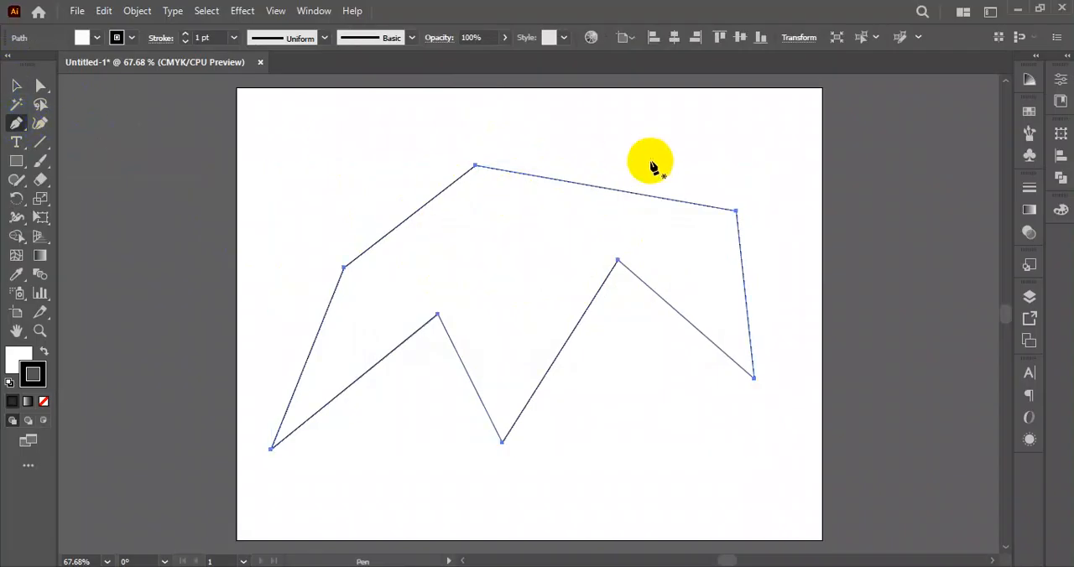
left_click(597, 187)
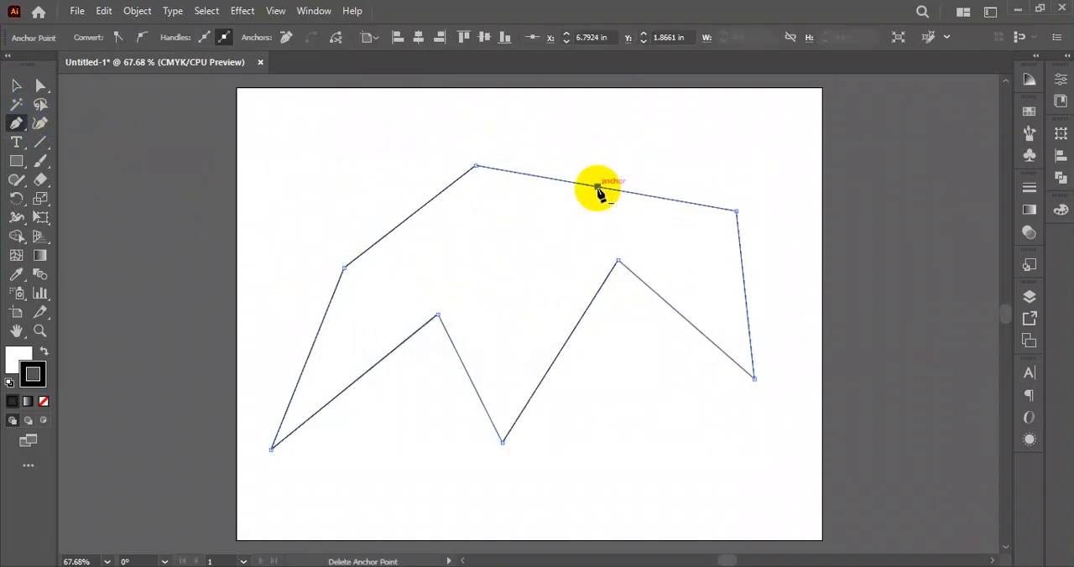
left_click(618, 261)
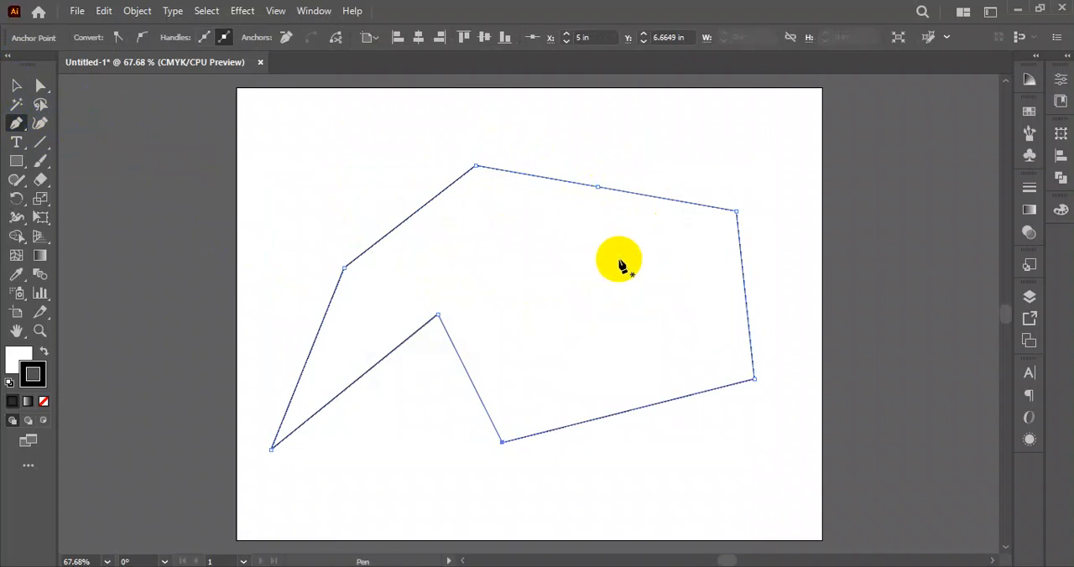
key("ctrl+z")
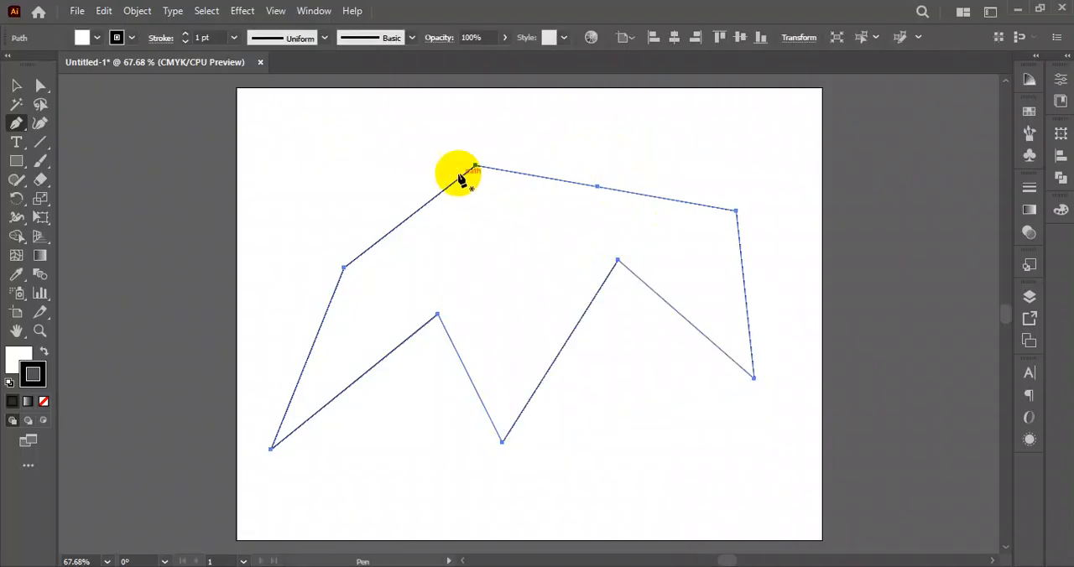
- Delete the zigzag shape from the artboard
left_click(16, 122)
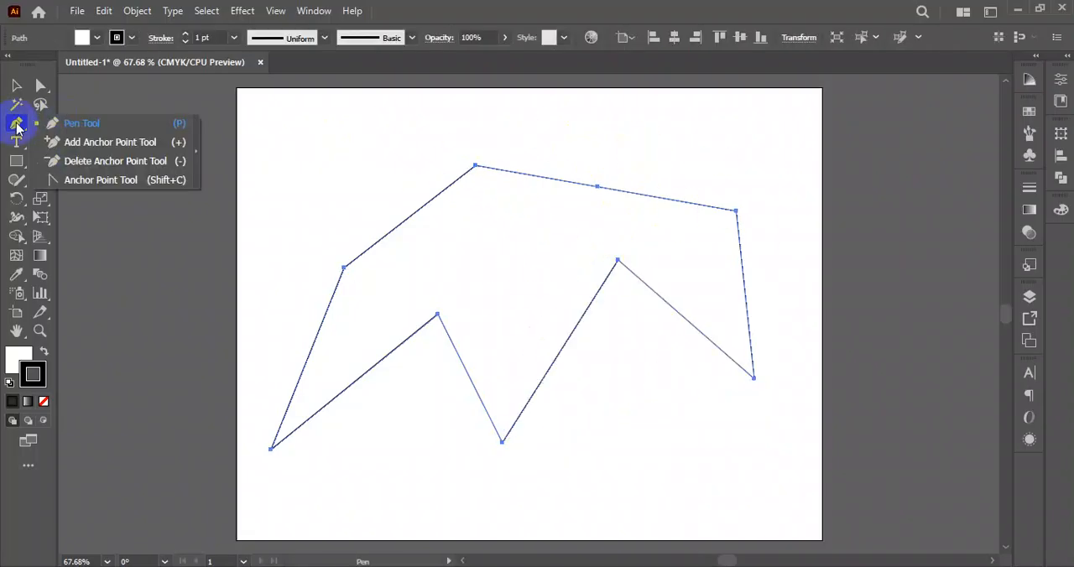
left_click(19, 85)
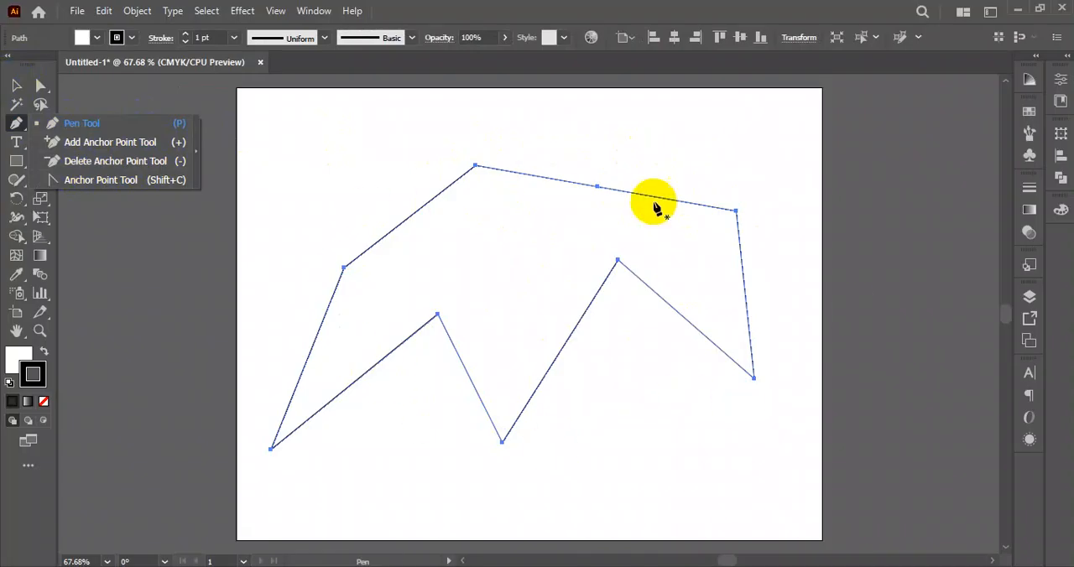
left_click(201, 118)
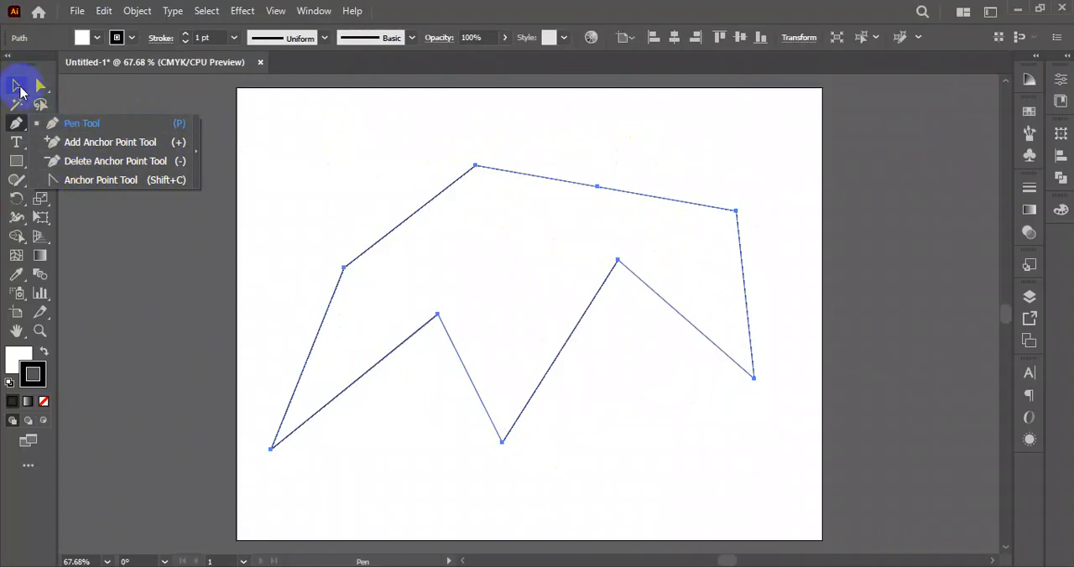
left_click(18, 87)
key("Delete")
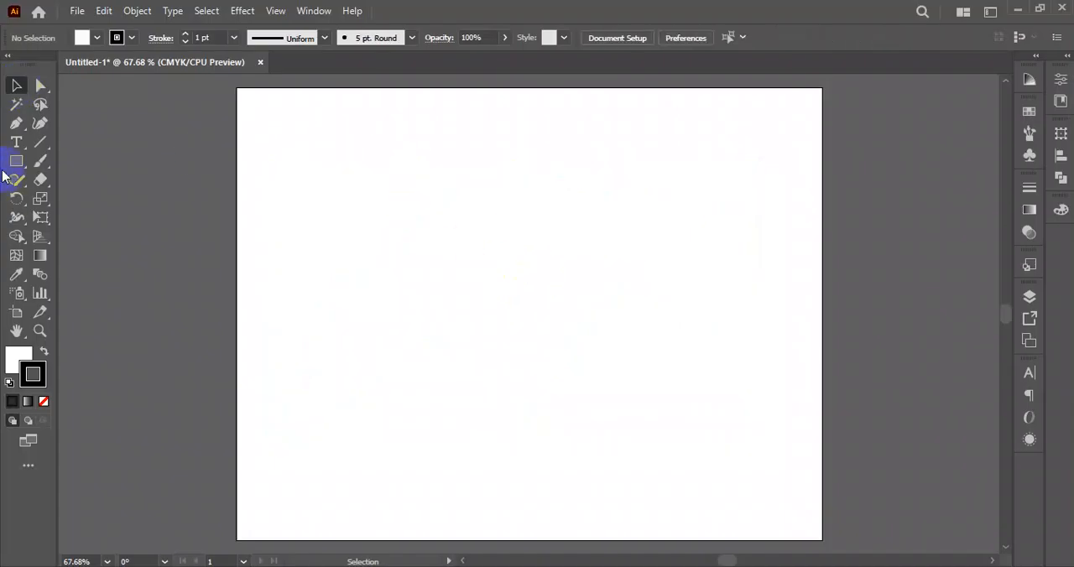
- Draw a square near the middle of the artboard with the Rectangle tool
left_click(16, 166)
left_click(94, 162)
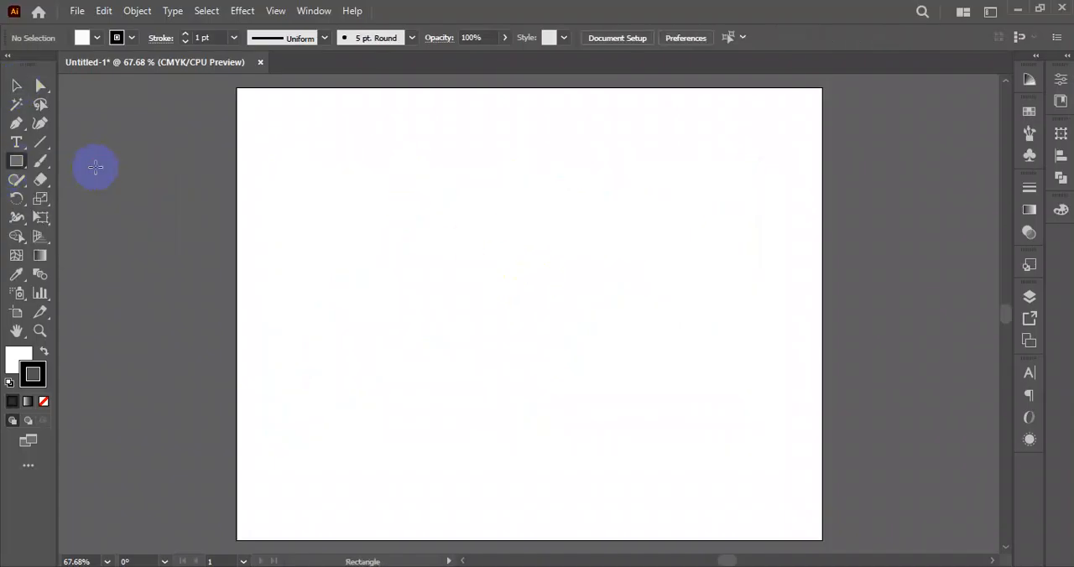
mouse_move(445, 223)
left_mouse_down()
mouse_move(556, 389)
mouse_move(587, 401)
left_mouse_up()
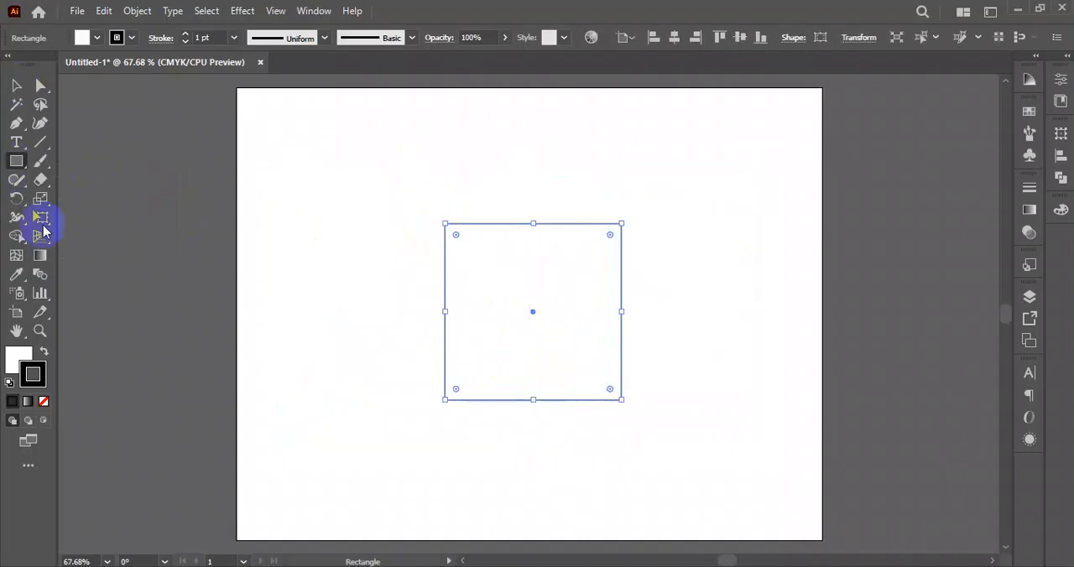
left_click(16, 85)
- Draw a closed six-point irregular shape overlapping the artboard's left edge, left of the square, with the Pen tool
left_click(16, 123)
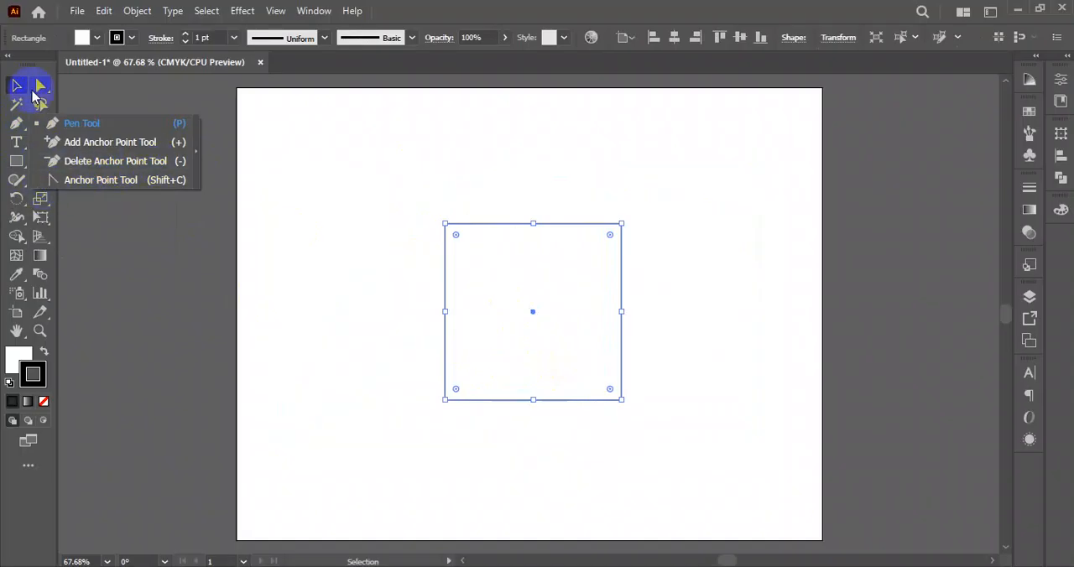
left_click(16, 124)
left_click(148, 206)
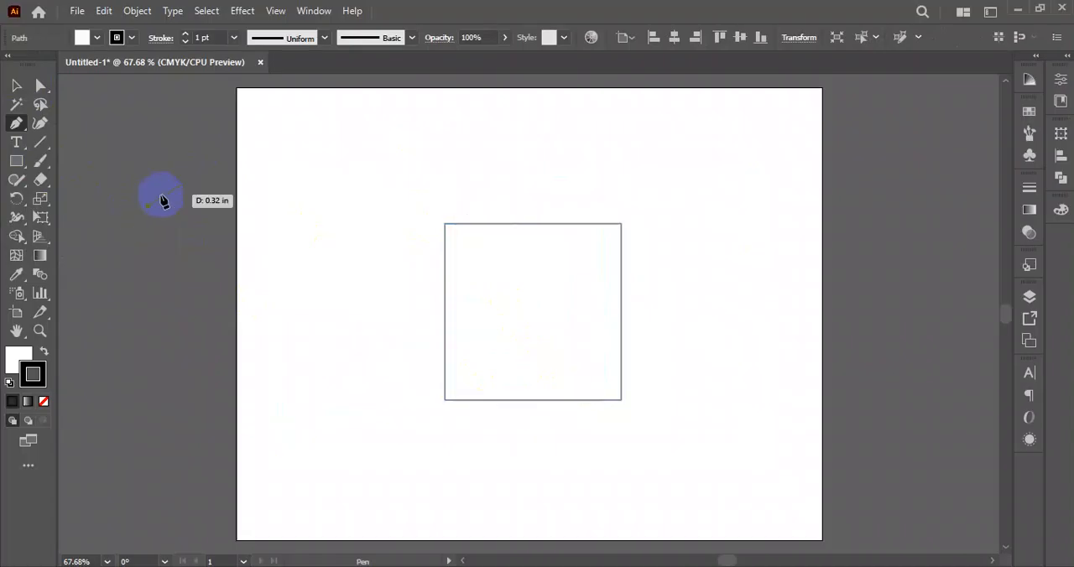
left_click(438, 173)
left_click(341, 192)
left_click(337, 321)
left_click(213, 292)
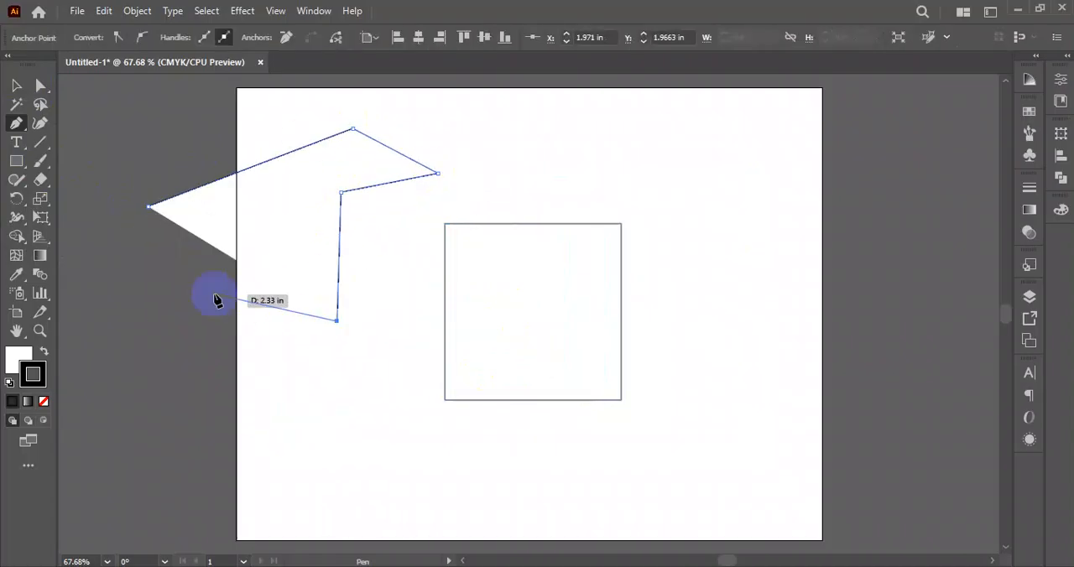
left_click(147, 207)
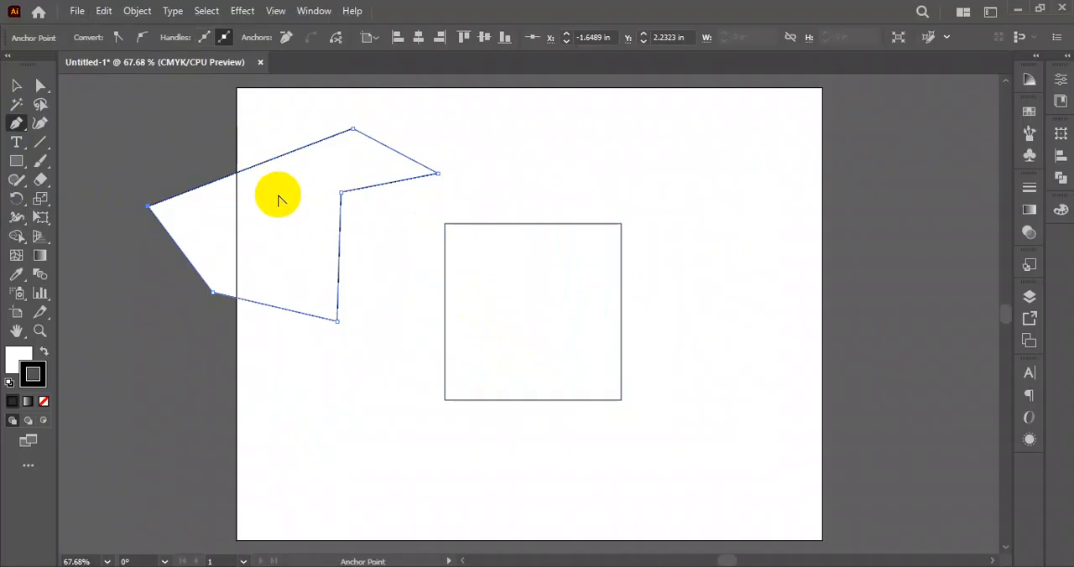
- Bend the upper, left, bottom and right straight edges of the six-point shape into curves with the Anchor Point tool
mouse_move(16, 123)
left_mouse_down()
mouse_move(40, 182)
mouse_move(17, 122)
left_mouse_up()
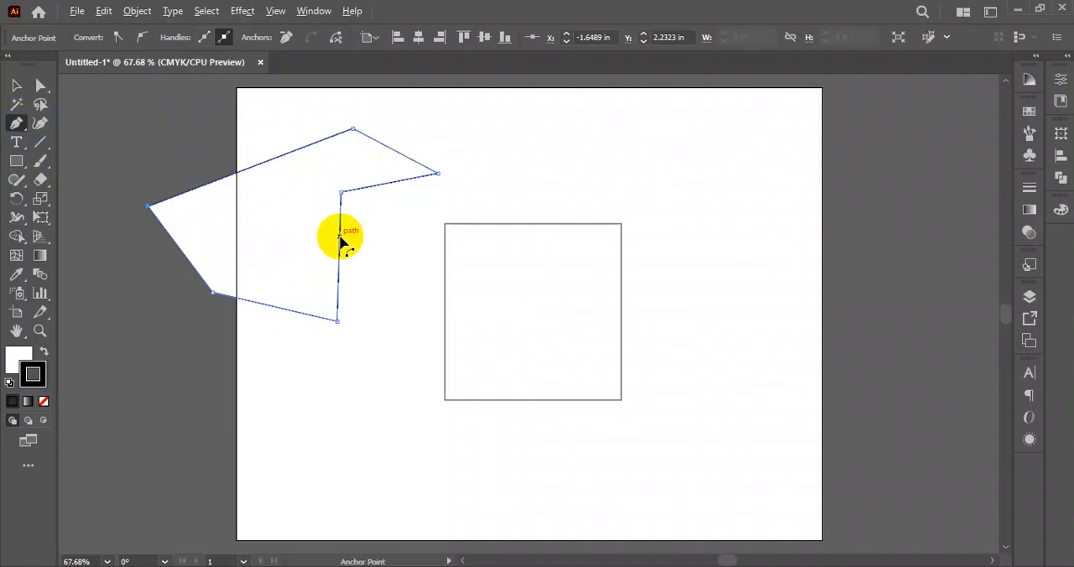
left_click_drag(263, 168, 221, 120)
left_click_drag(187, 253, 170, 267)
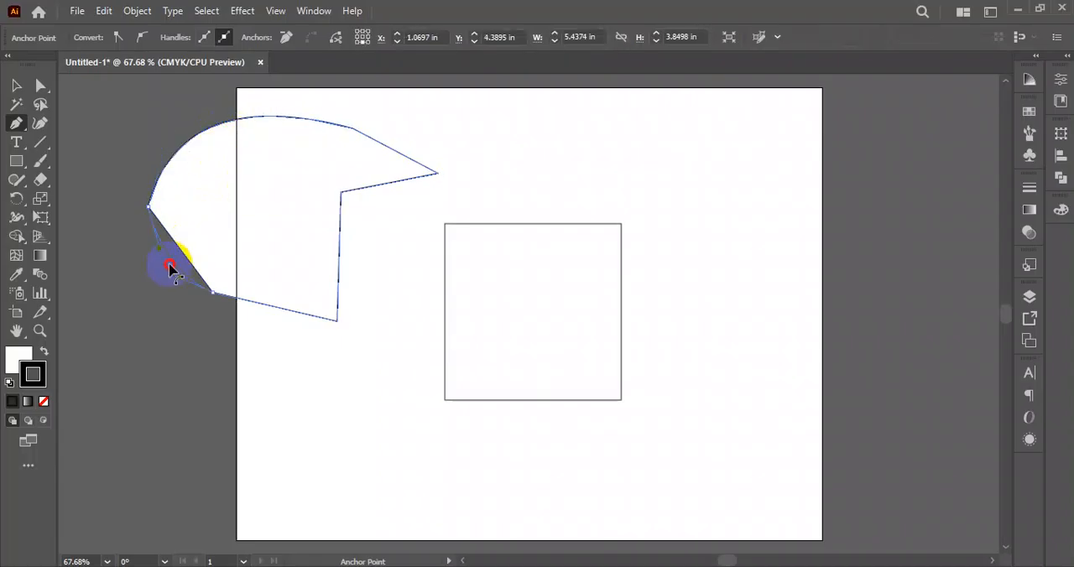
left_click_drag(128, 305, 126, 304)
left_click_drag(276, 308, 261, 223)
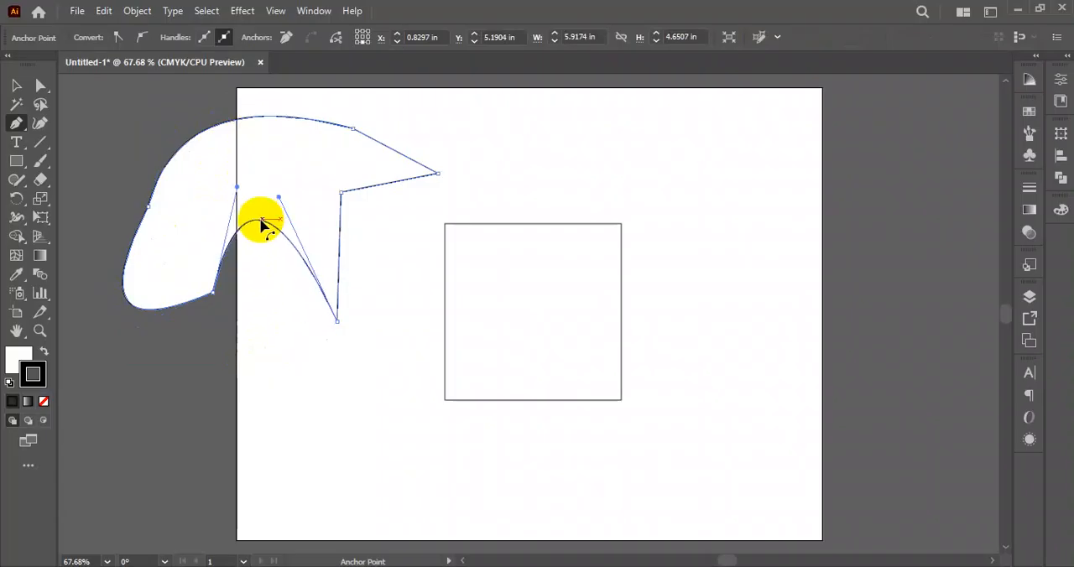
left_click_drag(139, 239, 295, 156)
left_click_drag(343, 220, 384, 288)
- Move the curved shape down and left so that it lies mostly off the artboard
key("p")
left_click(16, 84)
left_click_drag(360, 199, 176, 314)
- Rotate the square into a diamond standing on one corner
left_click_drag(493, 326, 498, 328)
left_click_drag(27, 138, 96, 187)
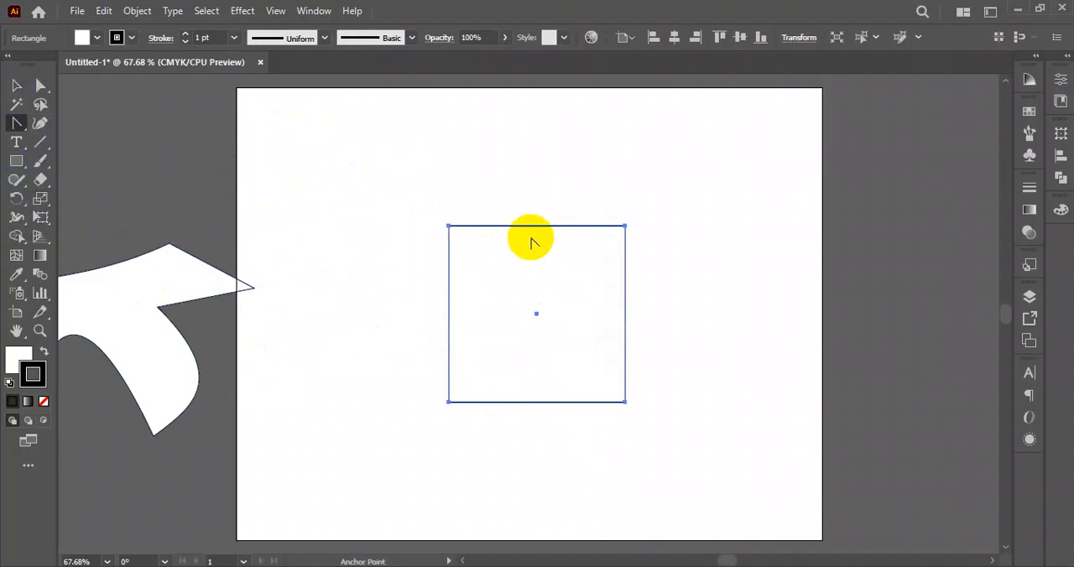
left_click(16, 85)
left_click_drag(633, 216, 650, 306)
- Bend the diamond's two upper edges outward with the Anchor Point tool to form a heart about 5.6 by 5.2 in
left_click(16, 126)
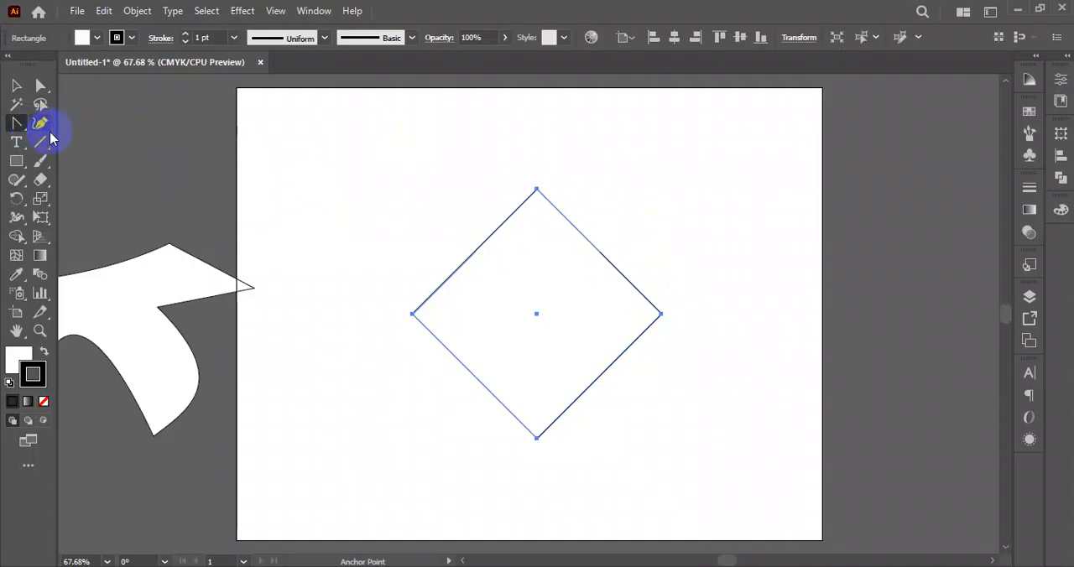
left_click_drag(19, 130, 101, 180)
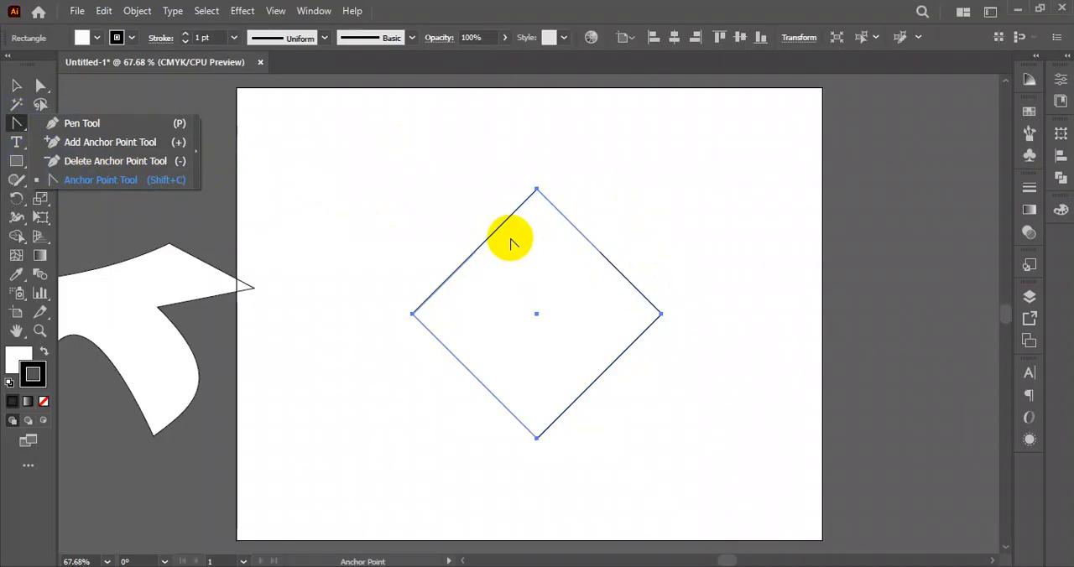
left_click_drag(595, 249, 659, 201)
left_click_drag(479, 247, 419, 187)
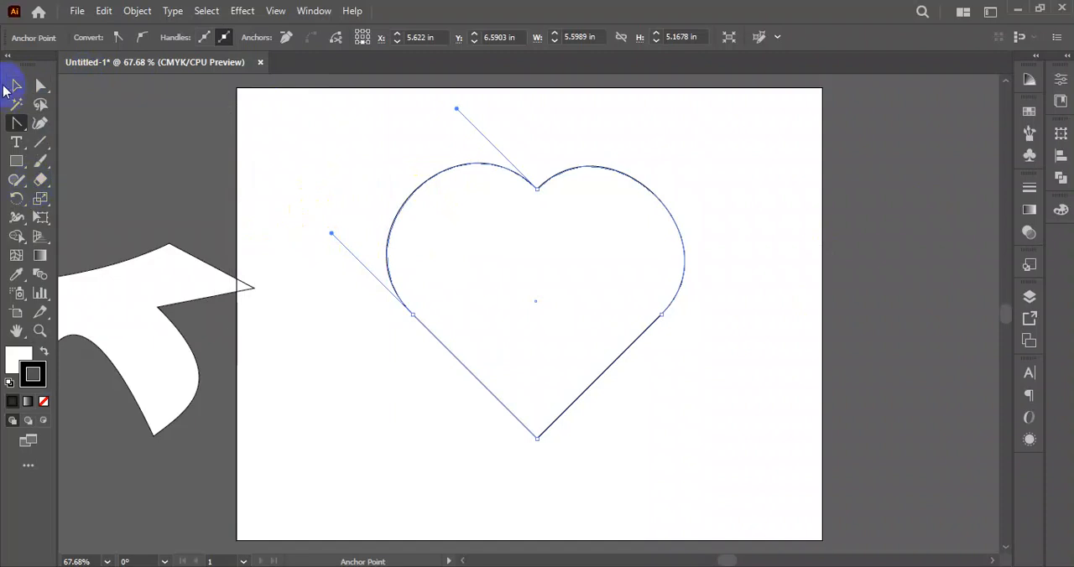
- Move the heart to the artboard's lower-right corner, partly off the artboard
left_click(17, 86)
left_click(720, 219)
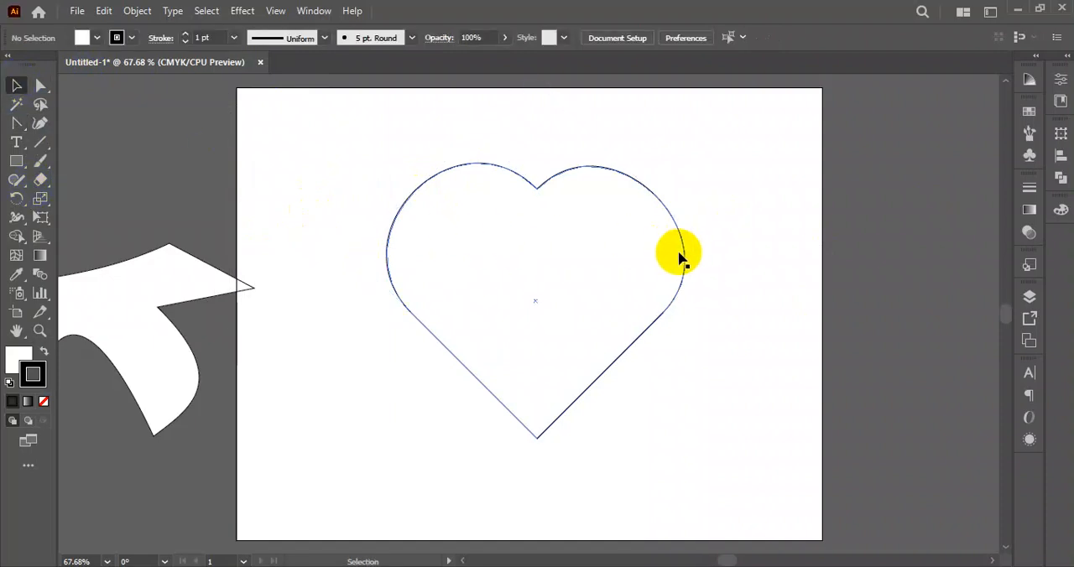
left_click_drag(684, 258, 971, 464)
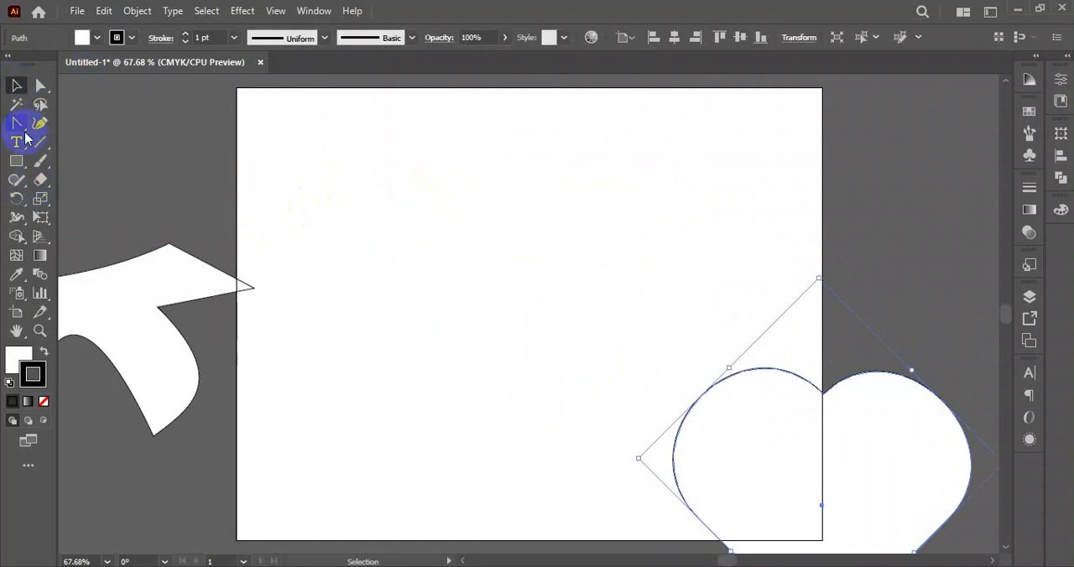
- Draw a horizontal line about 10 in long across the upper artboard and bend its left part downward with the Anchor Point tool
left_click(39, 143)
left_click_drag(255, 228, 786, 226)
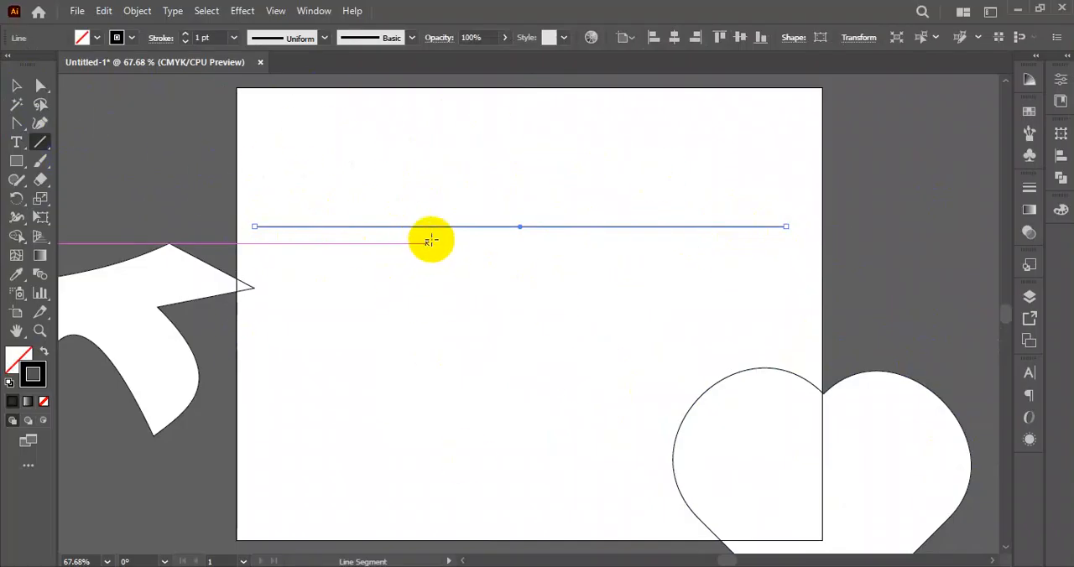
left_click_drag(21, 132, 125, 179)
left_click_drag(329, 228, 496, 290)
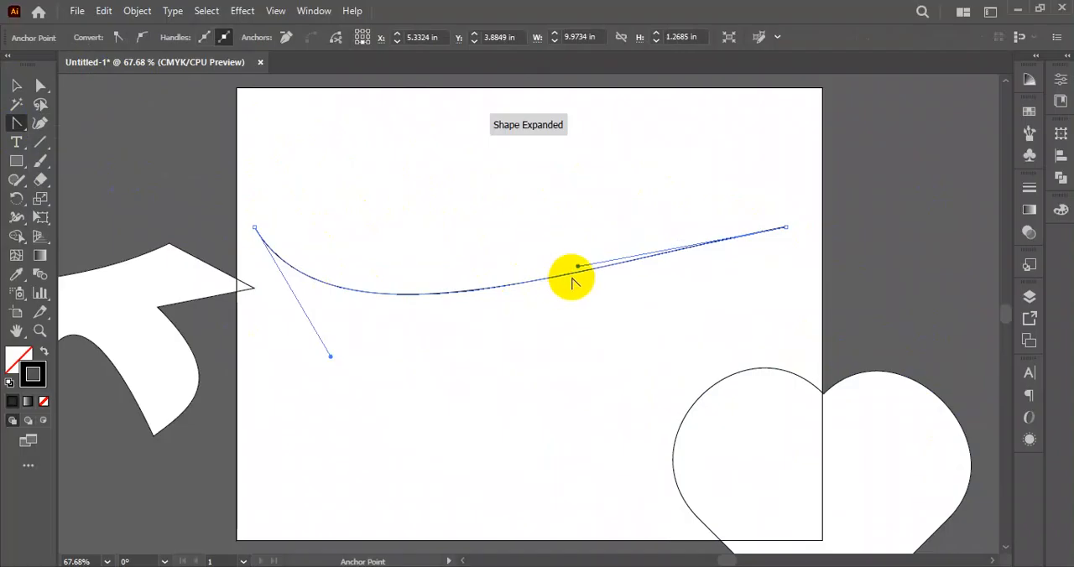
- Shape the horizontal line into a smooth S-curve with a trough then a crest by adjusting both direction handles, and deselect it
left_click_drag(575, 278, 572, 170)
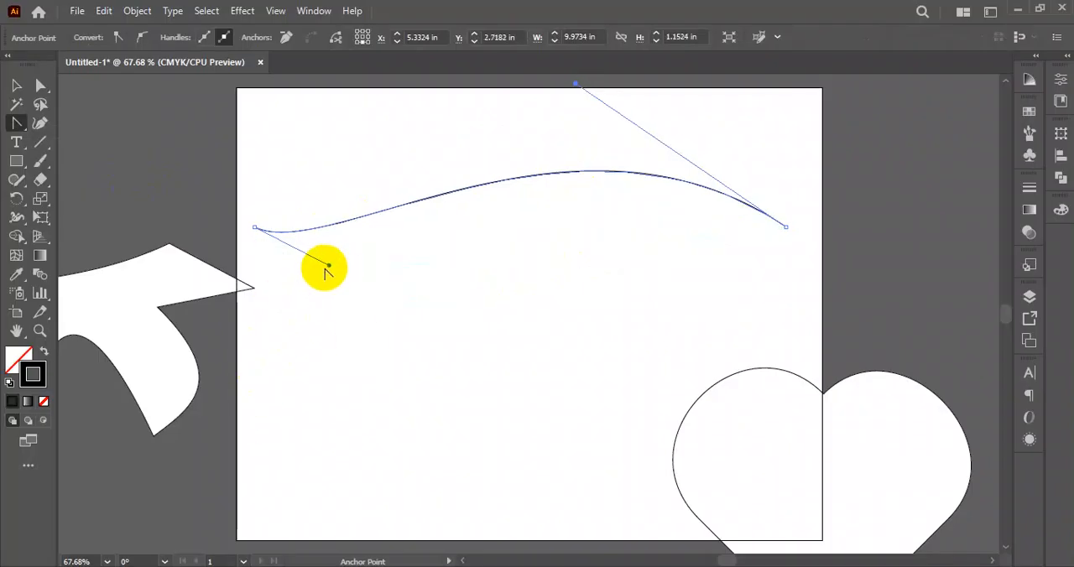
left_click_drag(327, 267, 434, 412)
scroll(470, 361, "up", 3)
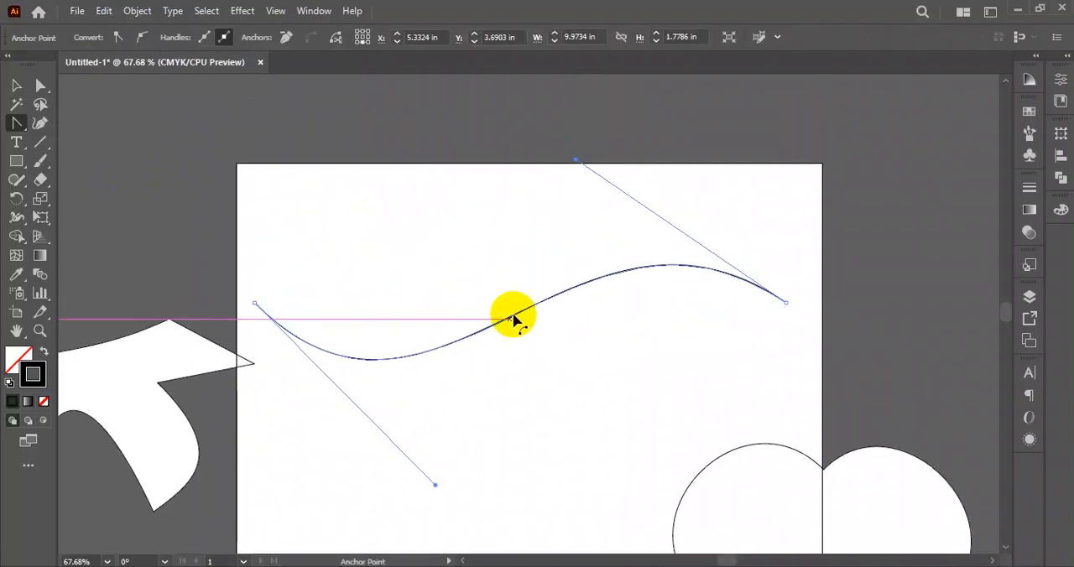
left_click_drag(578, 161, 485, 120)
left_click_drag(437, 488, 498, 501)
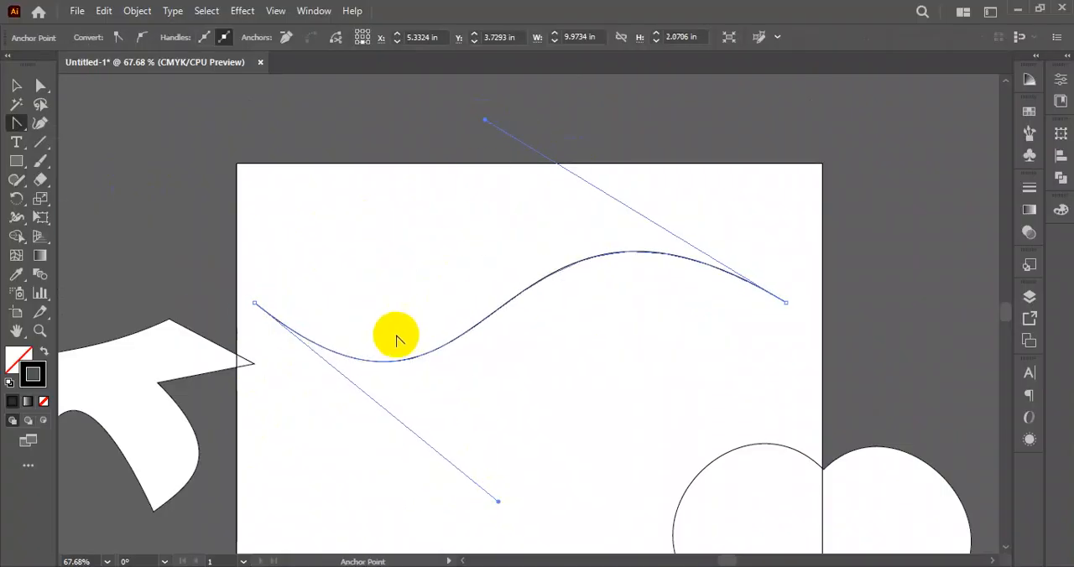
left_click(16, 84)
left_click(280, 179)
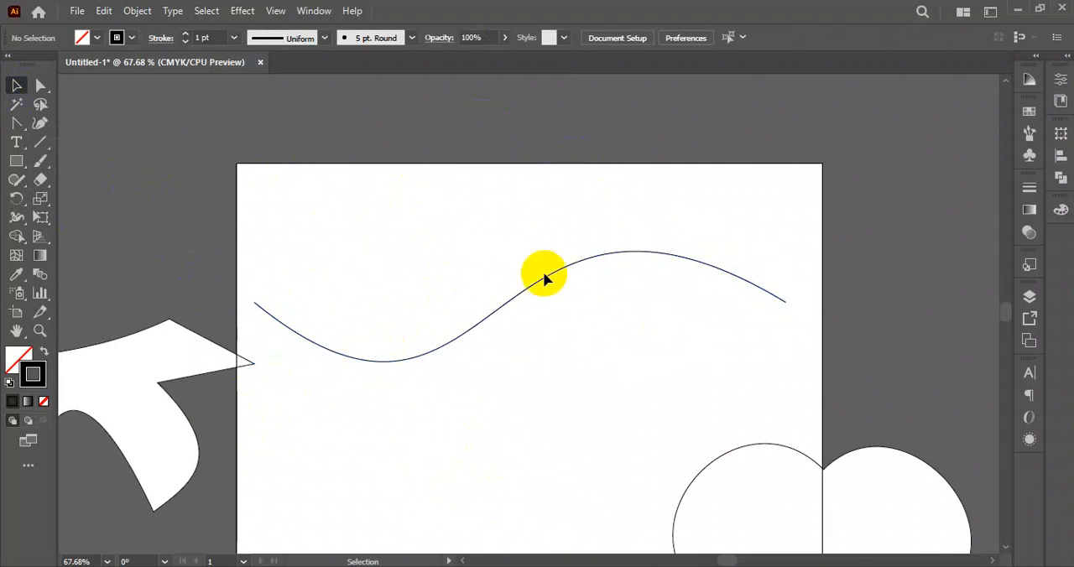
- Move the wavy curve up near the artboard's upper edge and place a copy 0.1 in directly below it
left_click_drag(546, 287, 538, 214)
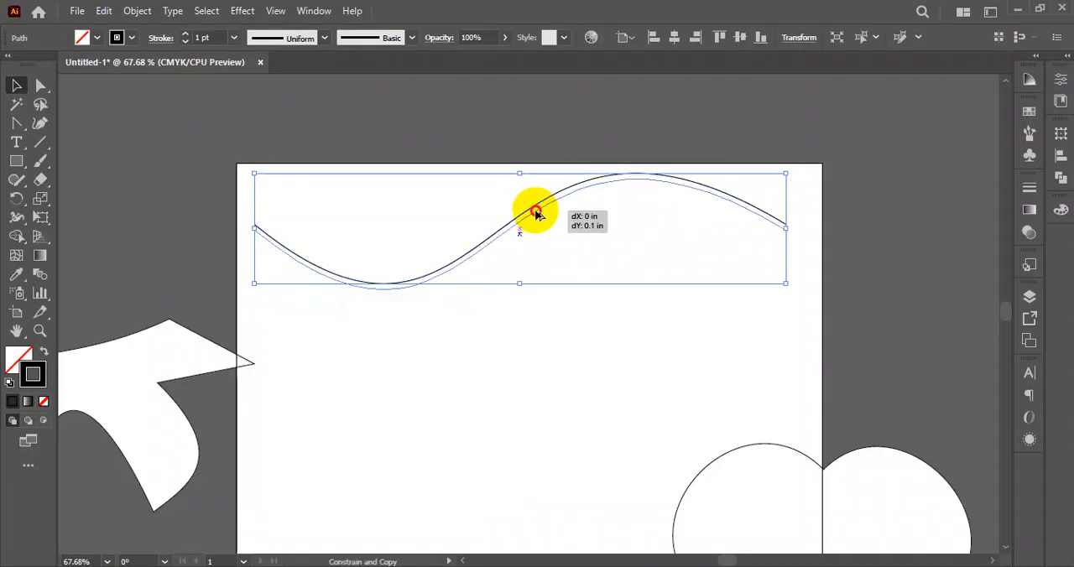
left_click_drag(538, 215, 538, 215)
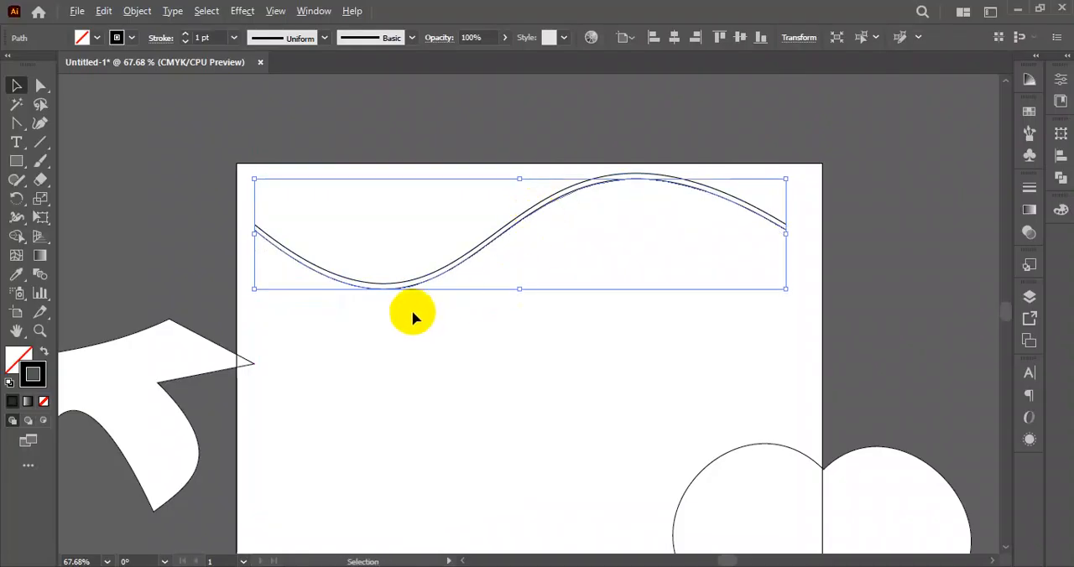
- Repeat the copy until evenly spaced wavy lines reach down to the artboard's lower edge
scroll(411, 316, "down", 1)
key("ctrl+d")
key("ctrl+d")
key("ctrl+d")
key("ctrl+d")
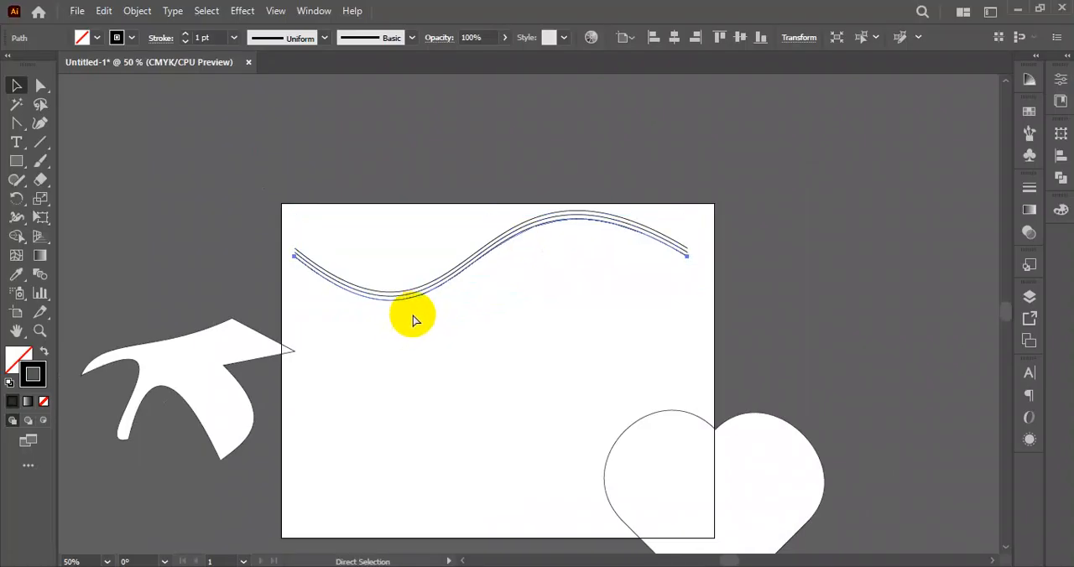
key("ctrl+d")
key("ctrl+d")
key("ctrl+d")
key("ctrl+d")
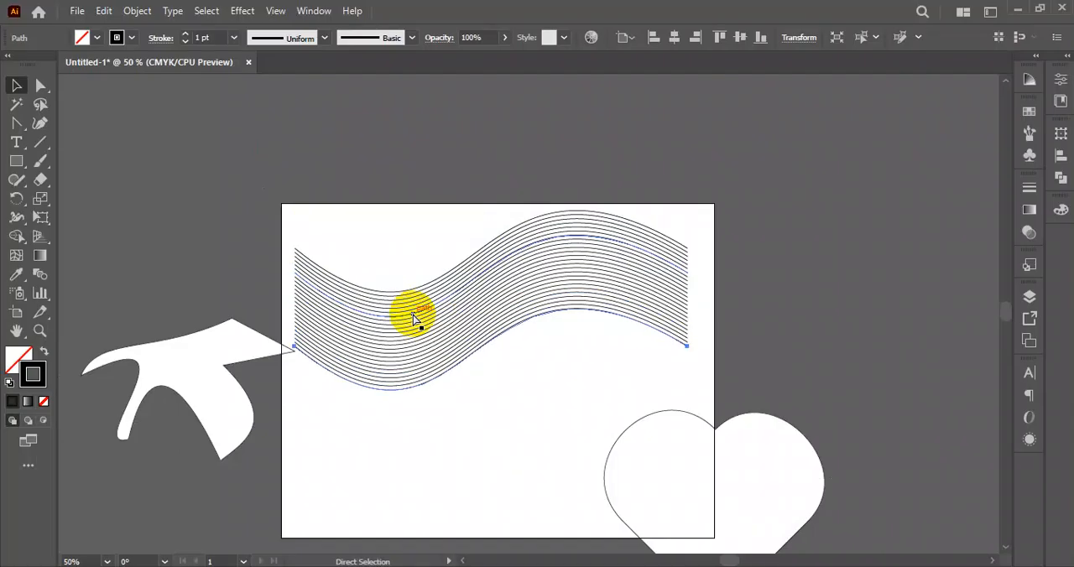
key("ctrl+d")
key("ctrl+d")
key("ctrl+d")
key("ctrl+d")
key("ctrl+d")
key("ctrl+d")
key("ctrl+d")
key("ctrl+d")
key("ctrl+d")
key("ctrl+d")
key("ctrl+d")
key("ctrl+d")
key("ctrl+d")
key("ctrl+d")
key("ctrl+d")
key("ctrl+d")
key("ctrl+d")
key("ctrl+d")
key("ctrl+d")
key("ctrl+d")
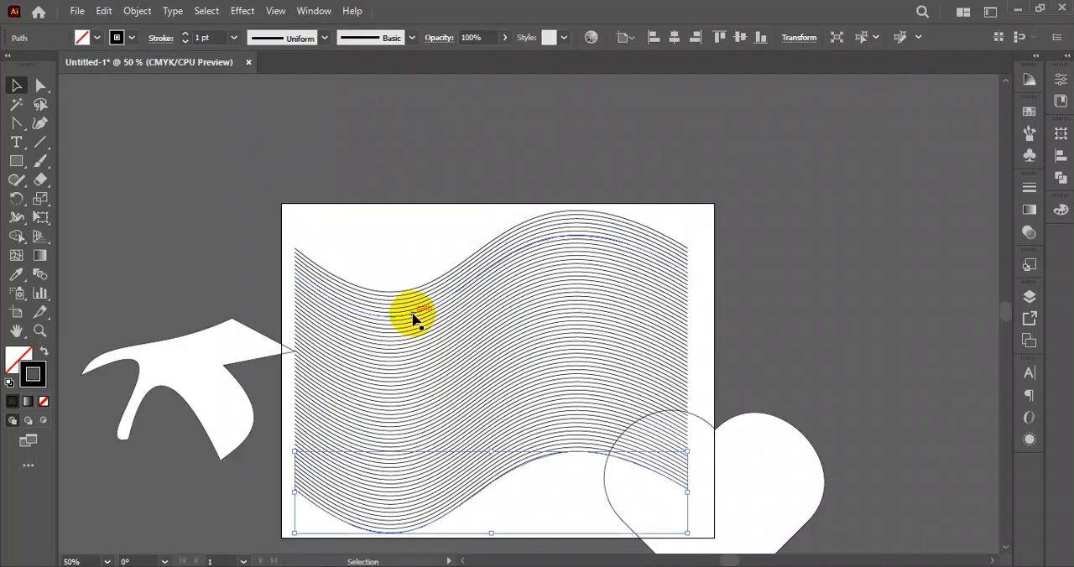
- Move the heart clear of the artboard and enlarge the set of wavy lines so it extends past the artboard edges
scroll(422, 314, "down", 4)
left_click_drag(746, 317, 894, 424)
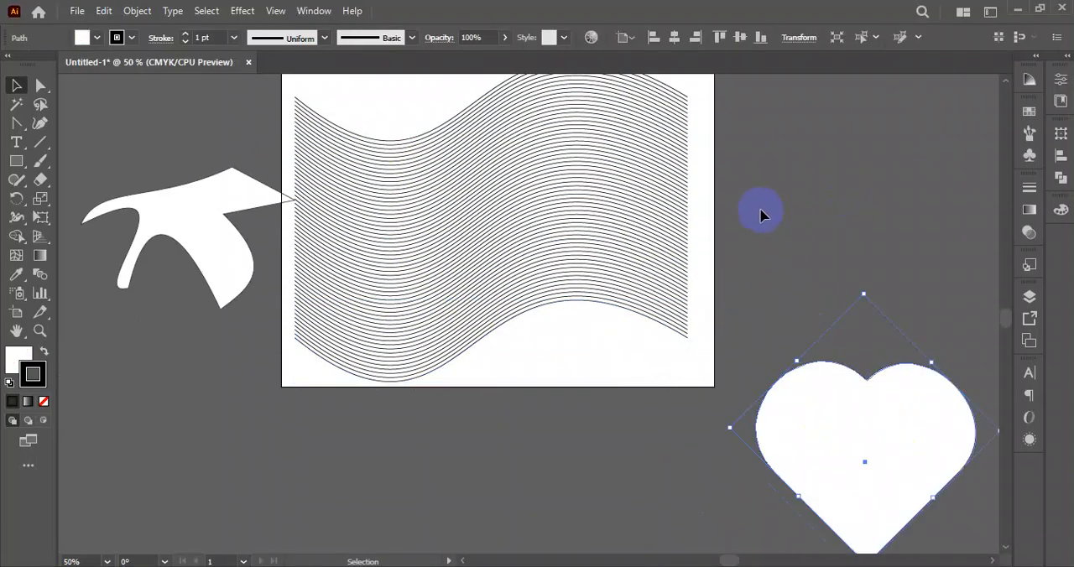
scroll(752, 220, "up", 2)
left_click_drag(751, 143, 470, 513)
left_click_drag(689, 301, 752, 302)
left_click(817, 263)
key("ctrl+minus")
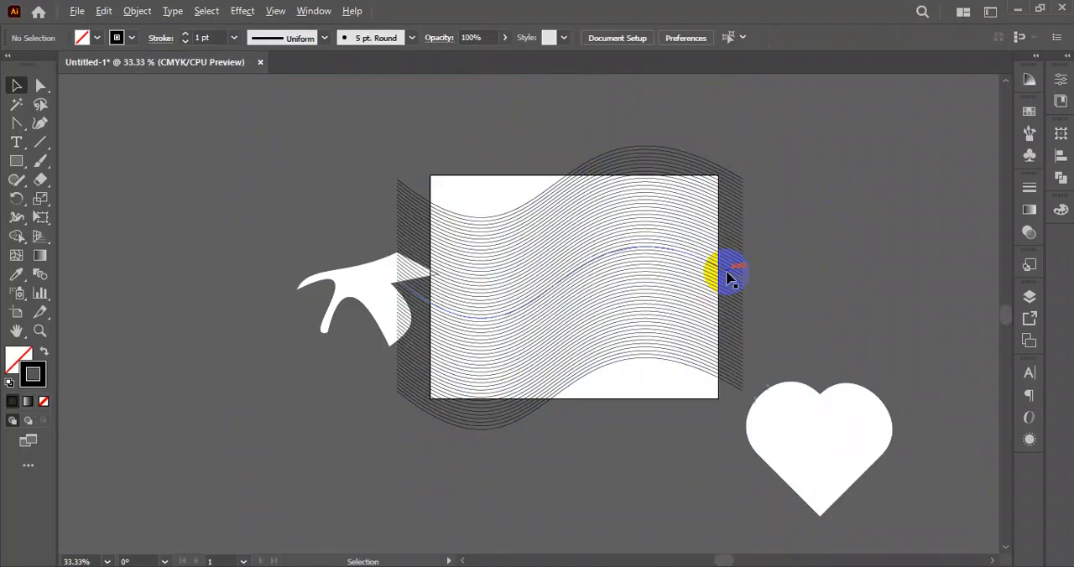
- Delete the wavy lines, the heart and the curved shape beside the artboard
left_click_drag(881, 178, 283, 448)
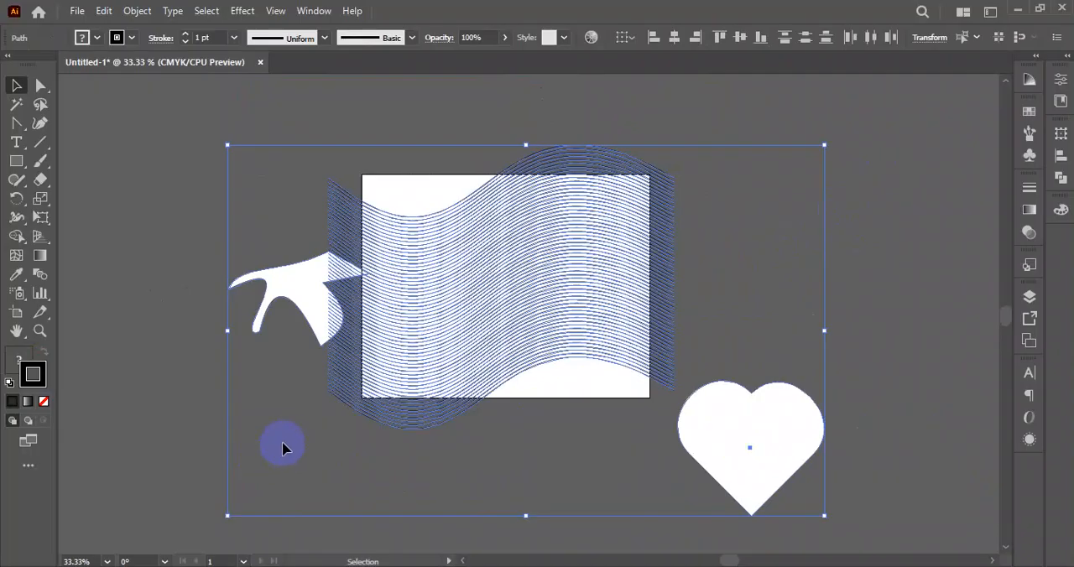
key("Delete")
- Draw a large closed freeform shape around the artboard with the Pen tool, mixing corner points and curved segments
left_click_drag(16, 123, 72, 125)
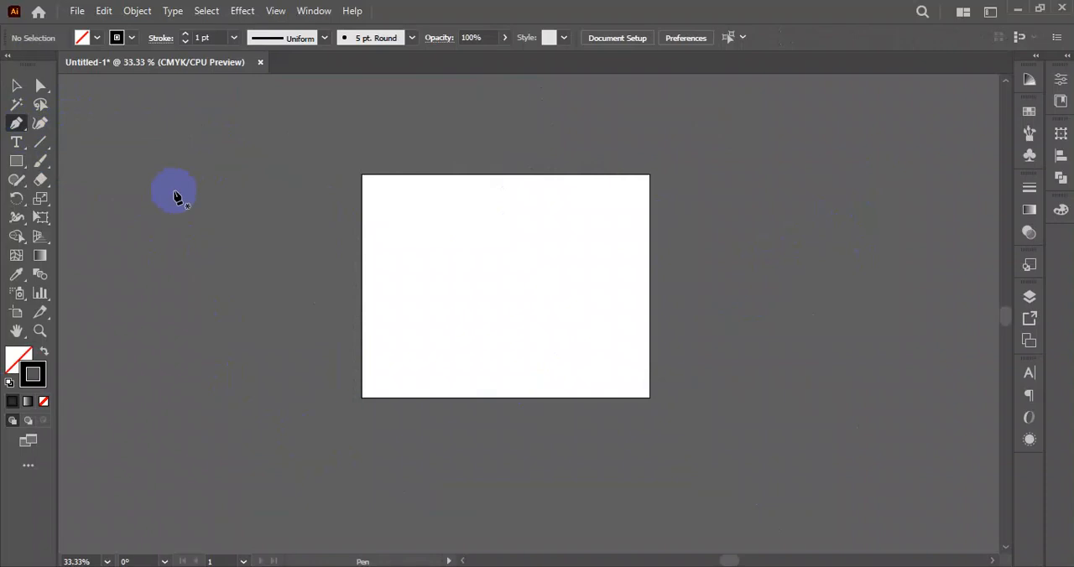
left_click(224, 250)
left_click_drag(445, 122, 659, 223)
left_click(720, 124)
left_click_drag(797, 341, 626, 376)
left_click_drag(433, 439, 350, 523)
left_click_drag(245, 357, 245, 367)
left_click(225, 252)
- Delete the freeform Pen tool shape
left_click(12, 86)
left_click_drag(164, 156, 884, 412)
key("Delete")
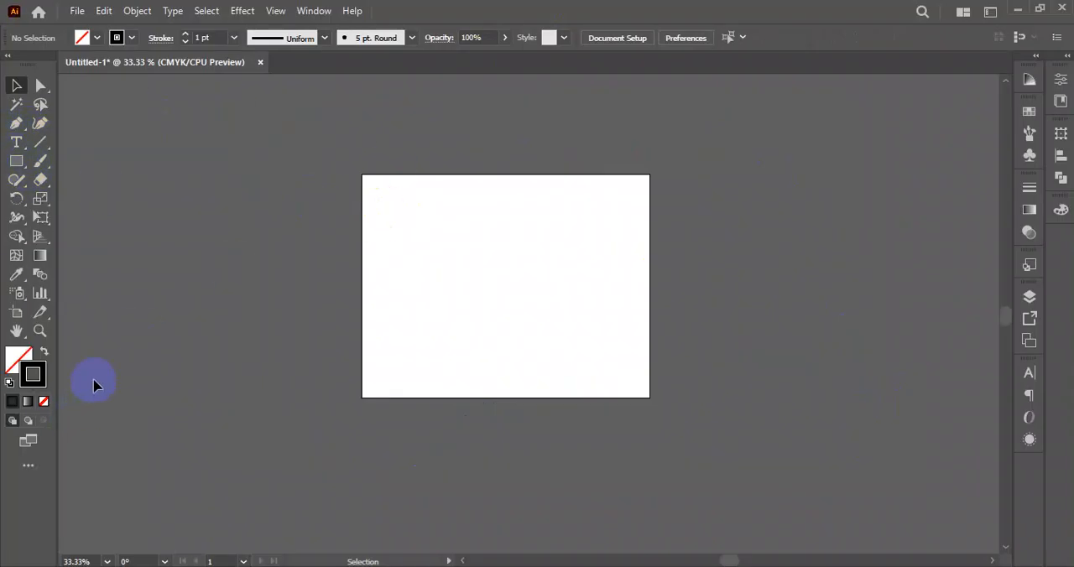
left_click(481, 342)
left_click(459, 202)
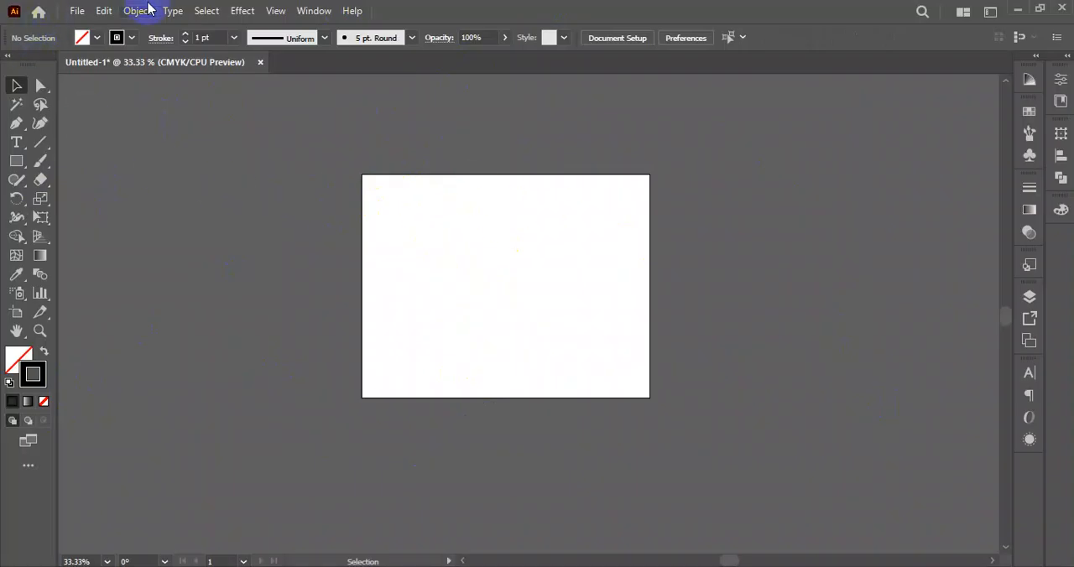
left_click(77, 12)
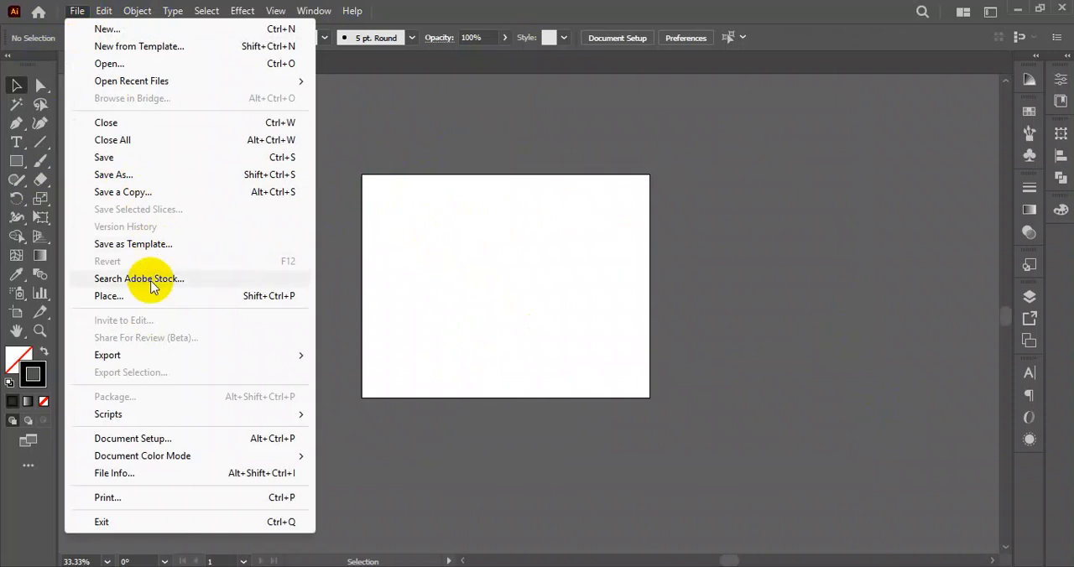
left_click(154, 287)
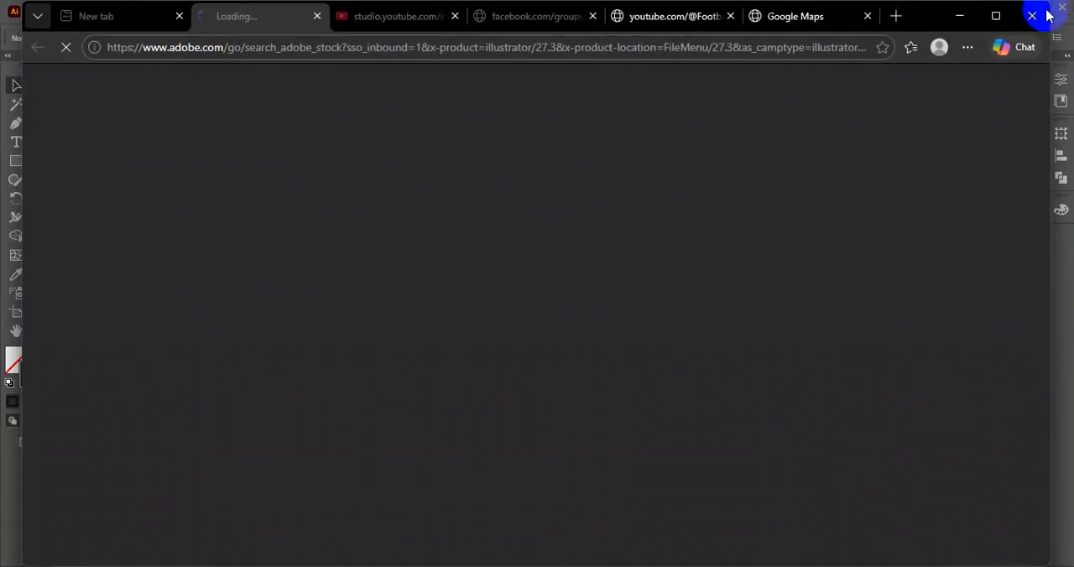
left_click(1038, 13)
left_click(77, 11)
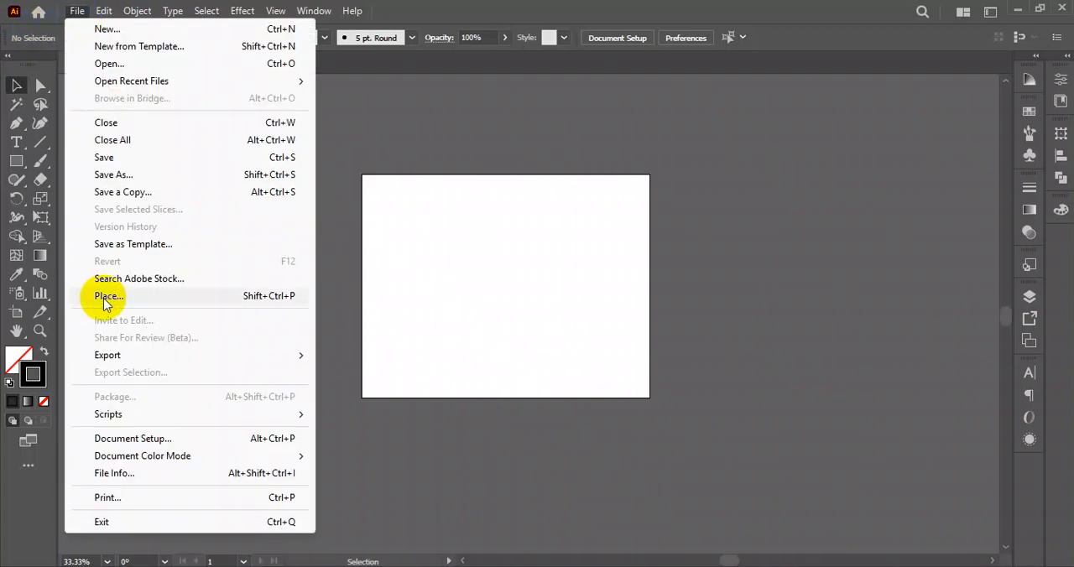
left_click(422, 111)
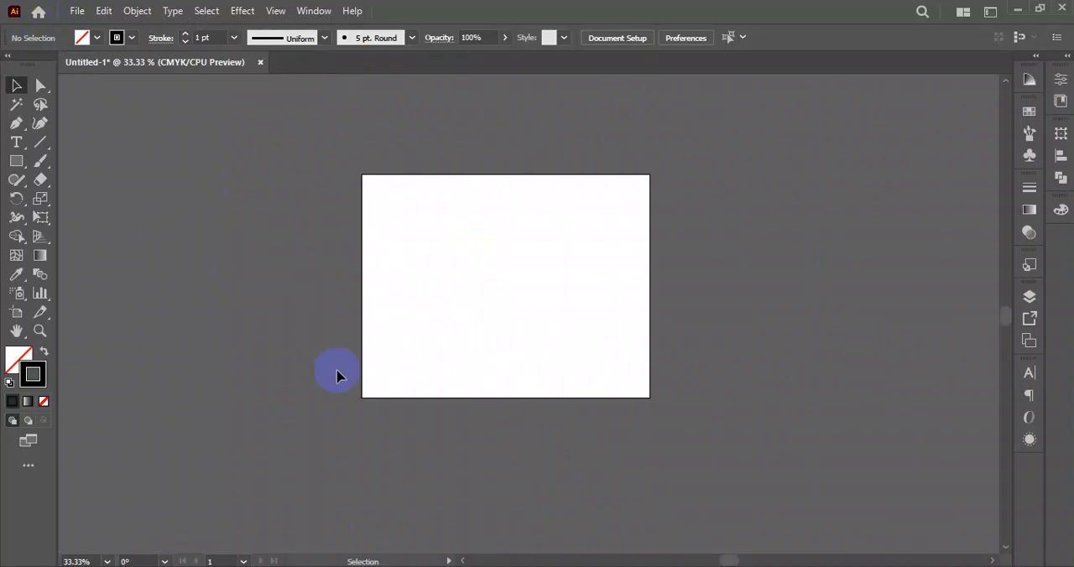
left_click(73, 11)
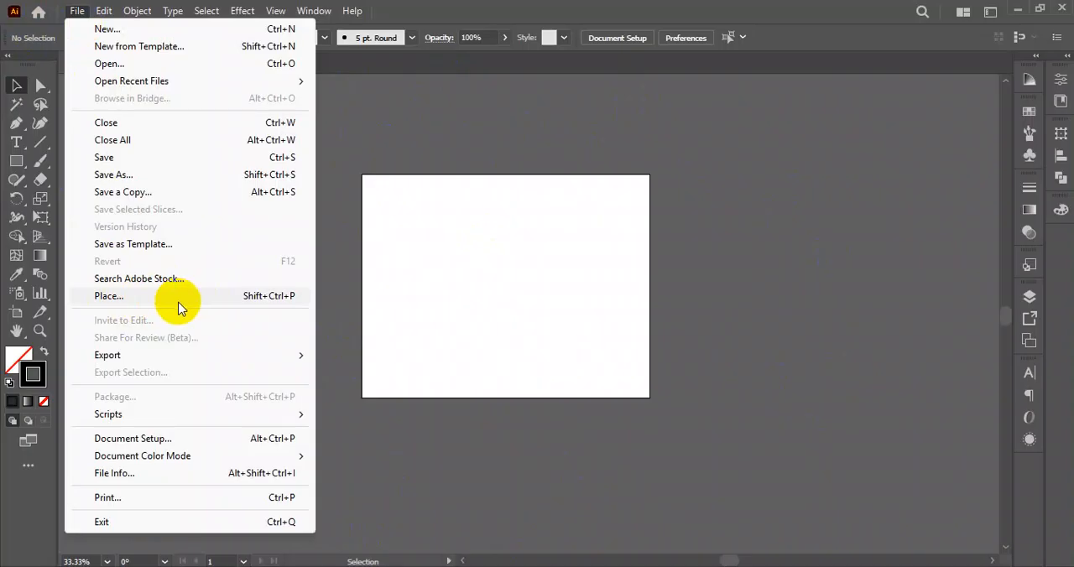
left_click(367, 85)
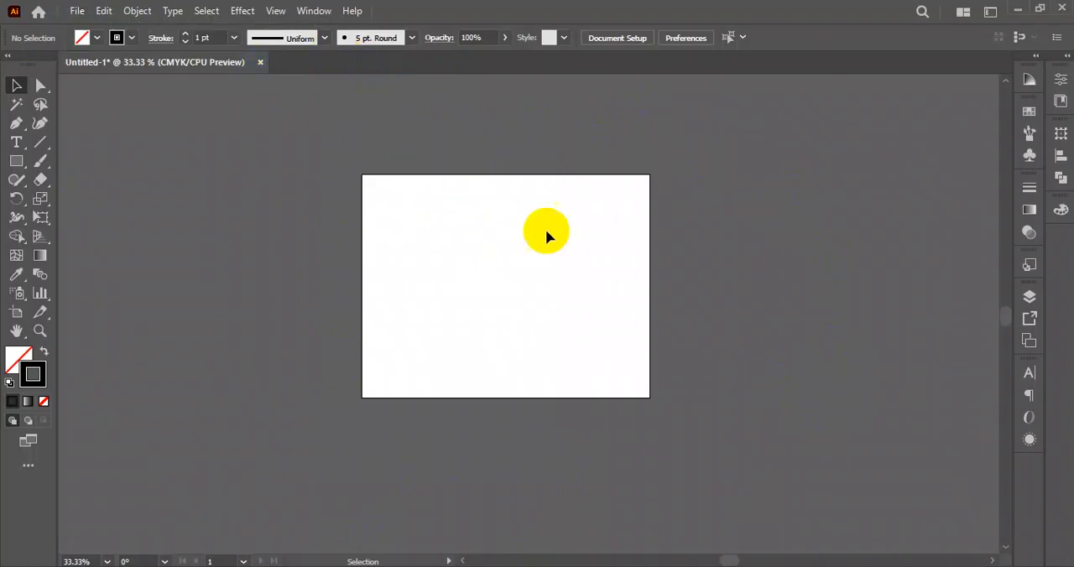
- Place the image "WhatsApp Image 2026-06-28 at 3.23.58 PM" from the Downloads folder, overlapping the artboard's left part
left_click(78, 12)
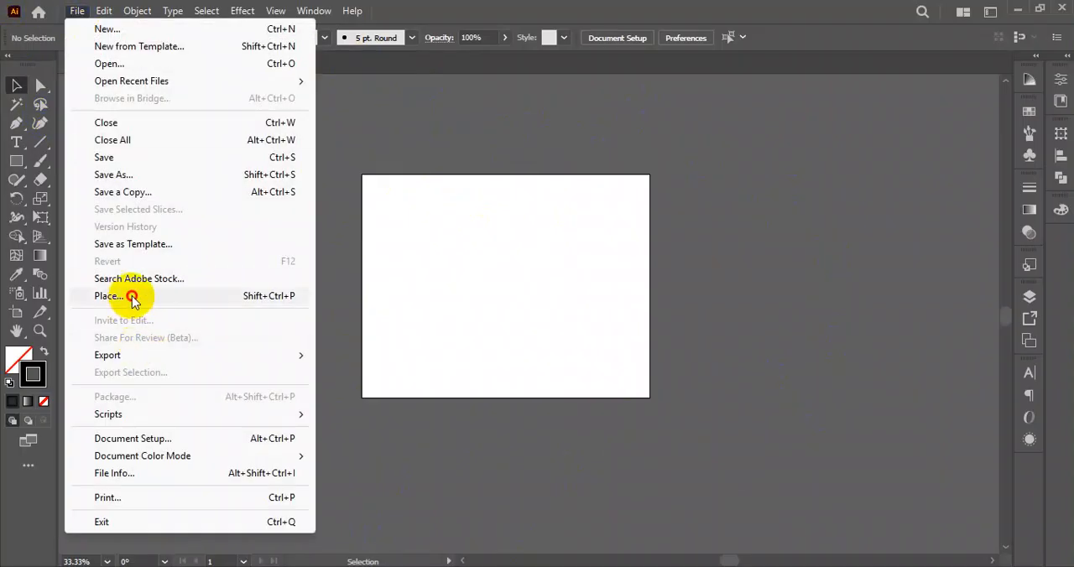
left_click(131, 297)
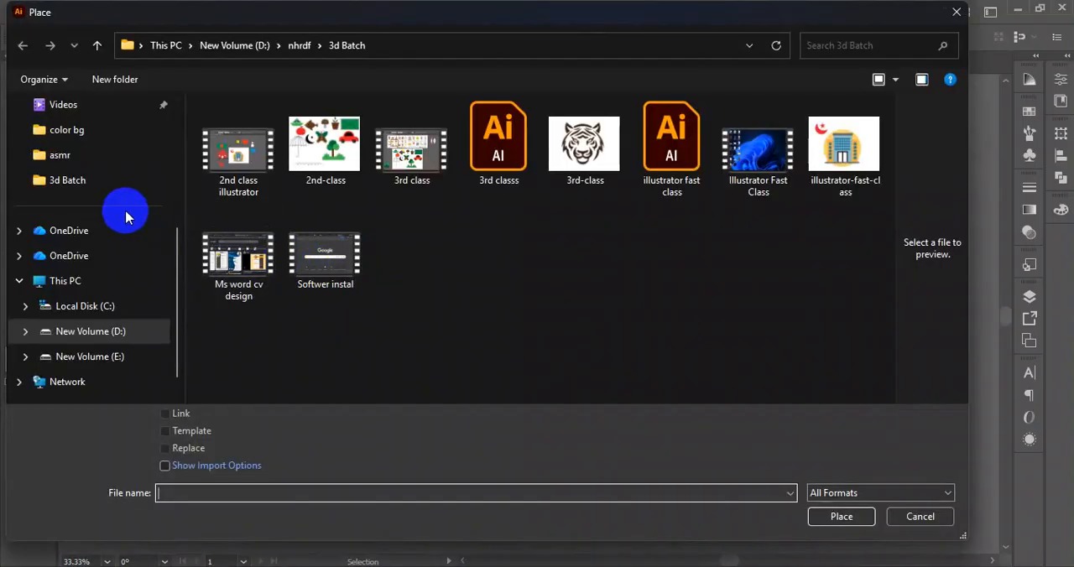
scroll(112, 179, "up", 3)
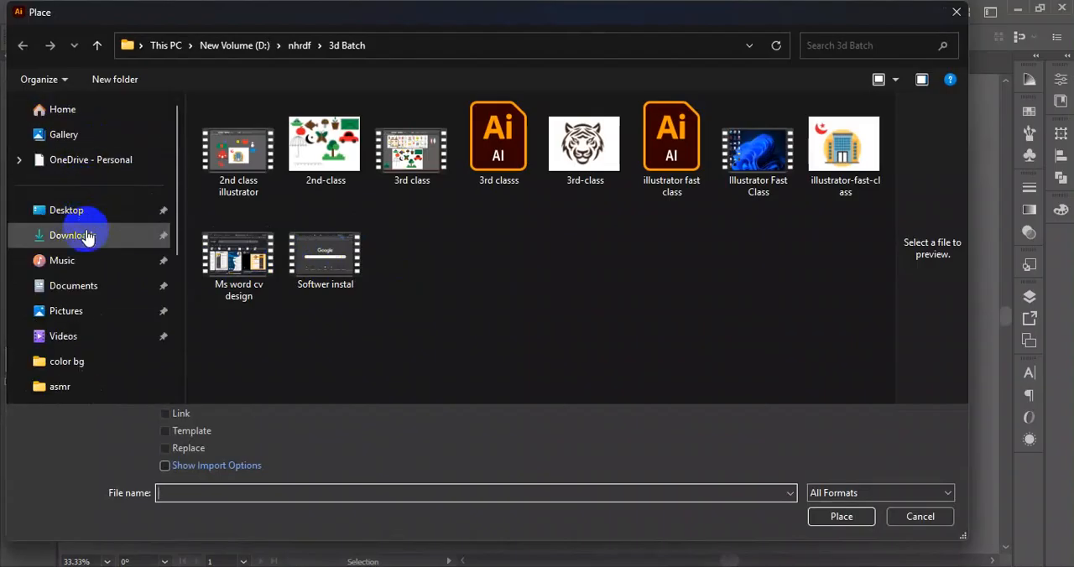
left_click(71, 235)
scroll(545, 243, "down", 3)
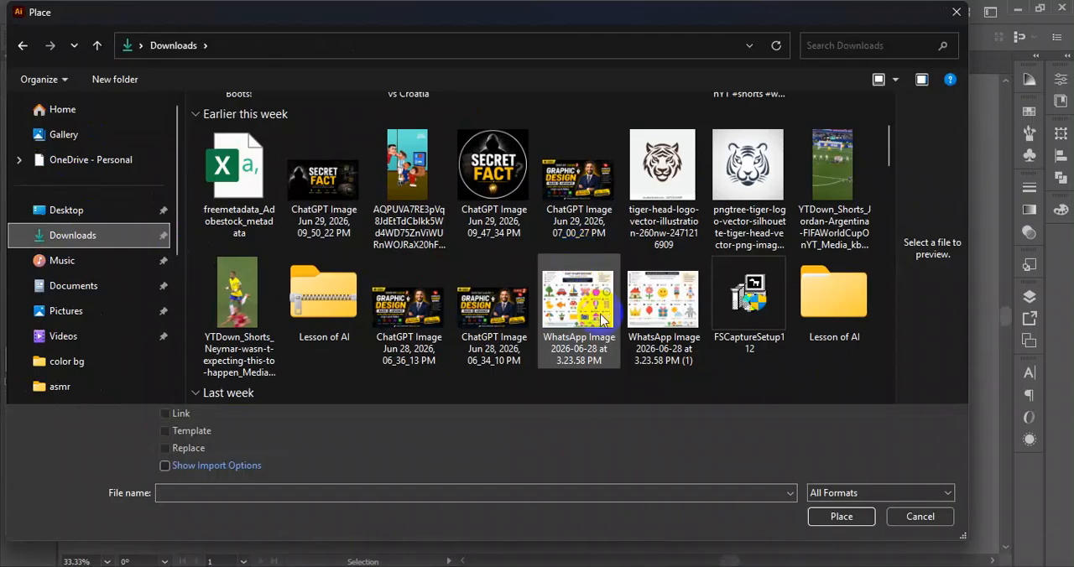
left_click(601, 319)
left_click(842, 516)
left_click(193, 175)
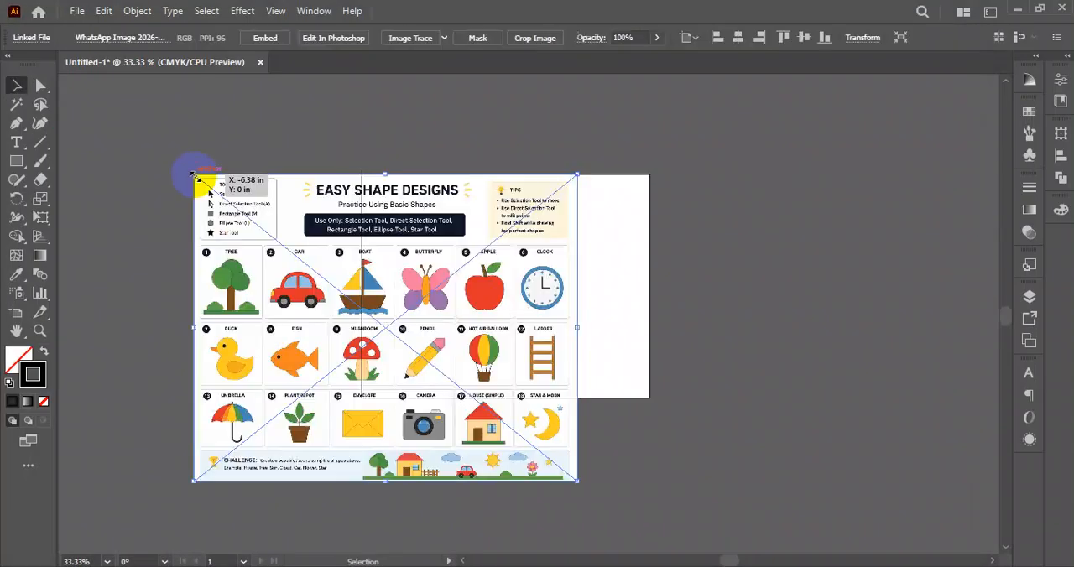
- Move the placed practice sheet so it is roughly centred over the artboard's upper part, and deselect it
left_click_drag(424, 343, 430, 225)
scroll(495, 323, "up", 3)
scroll(617, 298, "down", 1)
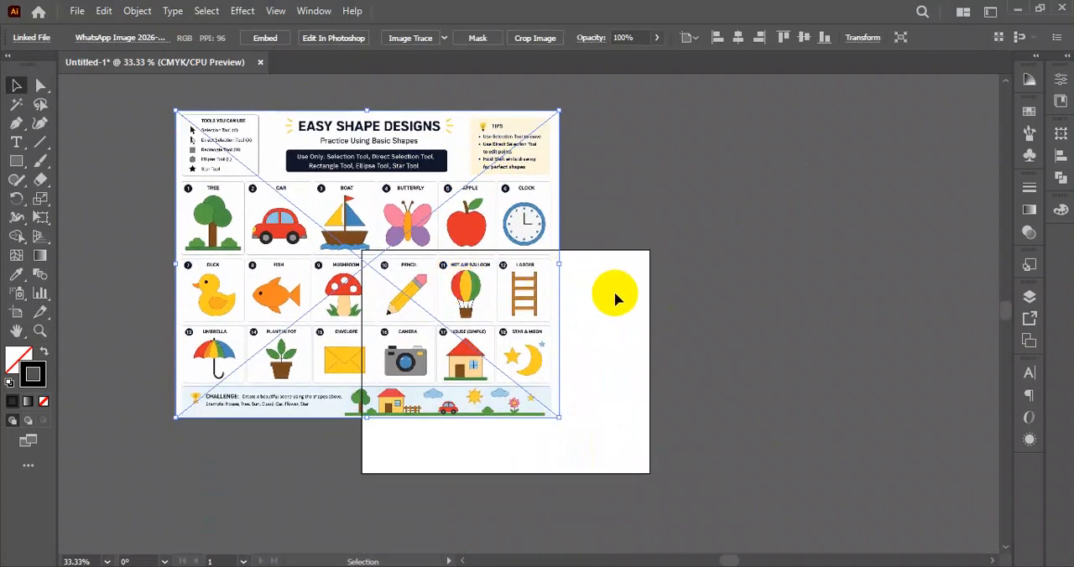
scroll(587, 302, "down", 1)
scroll(621, 346, "up", 2)
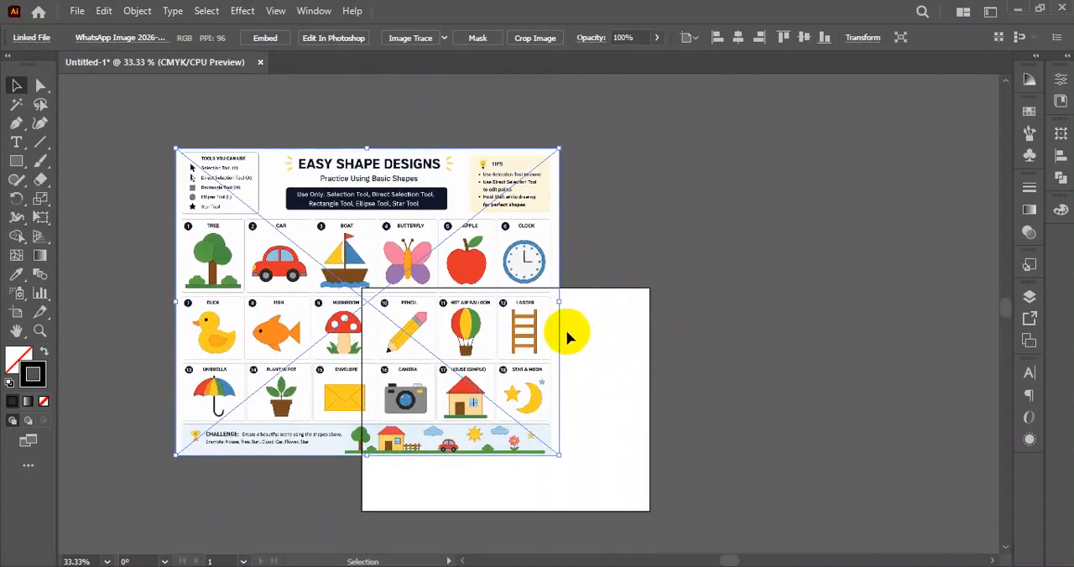
scroll(568, 336, "up", 2)
left_click_drag(457, 382, 570, 294)
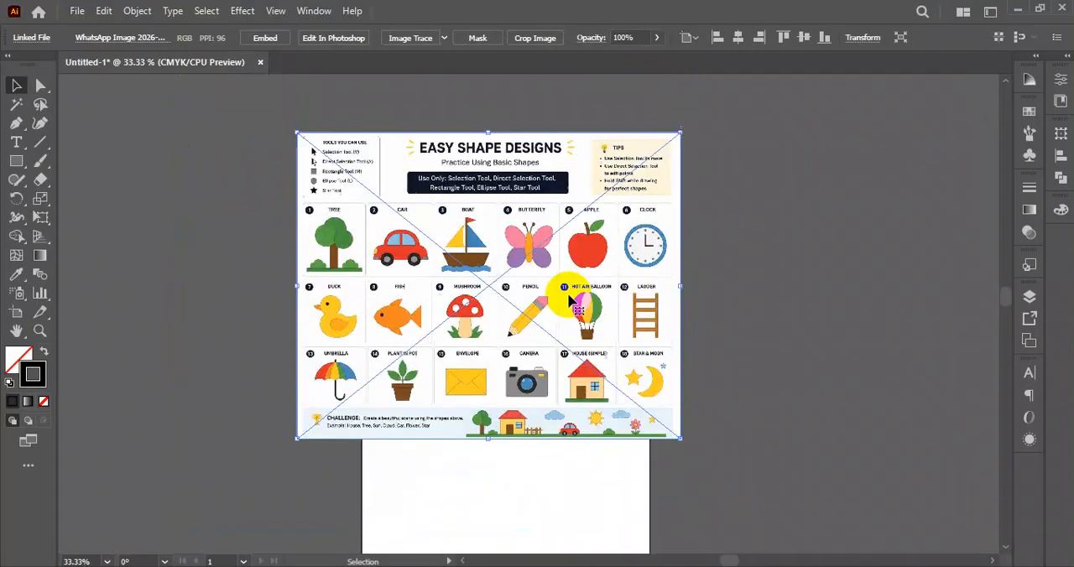
left_click(743, 254)
scroll(747, 285, "down", 1)
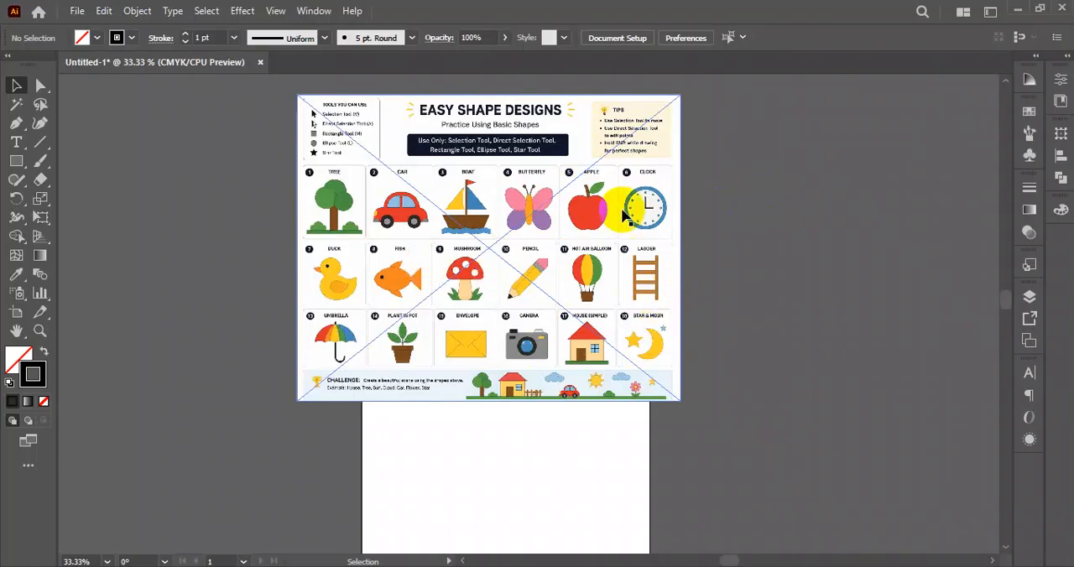
- Move the practice sheet above the artboard so the whole artboard is uncovered
scroll(634, 324, "up", 1)
left_click_drag(530, 310, 548, 198)
scroll(505, 279, "down", 2)
scroll(505, 274, "down", 2)
left_click_drag(452, 140, 428, 193)
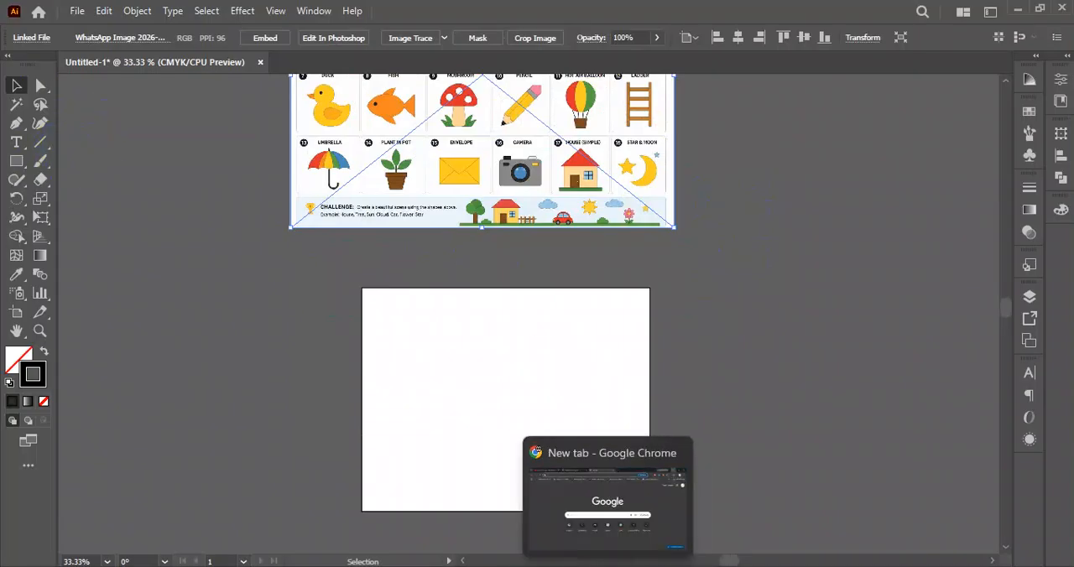
- Switch to Google Chrome, search for "pen tool practice" and browse the image results
left_click(608, 566)
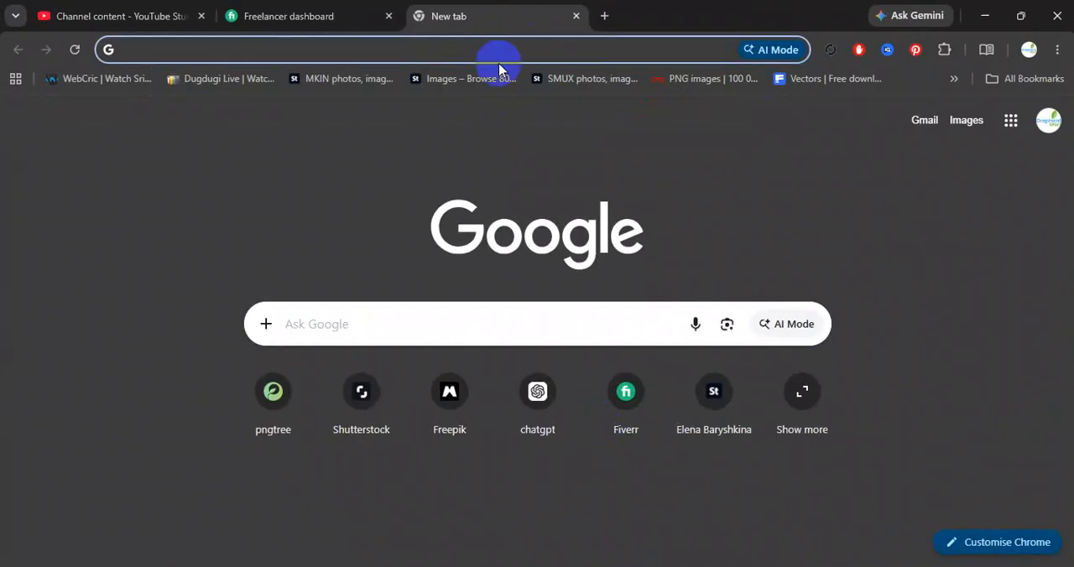
type("pen")
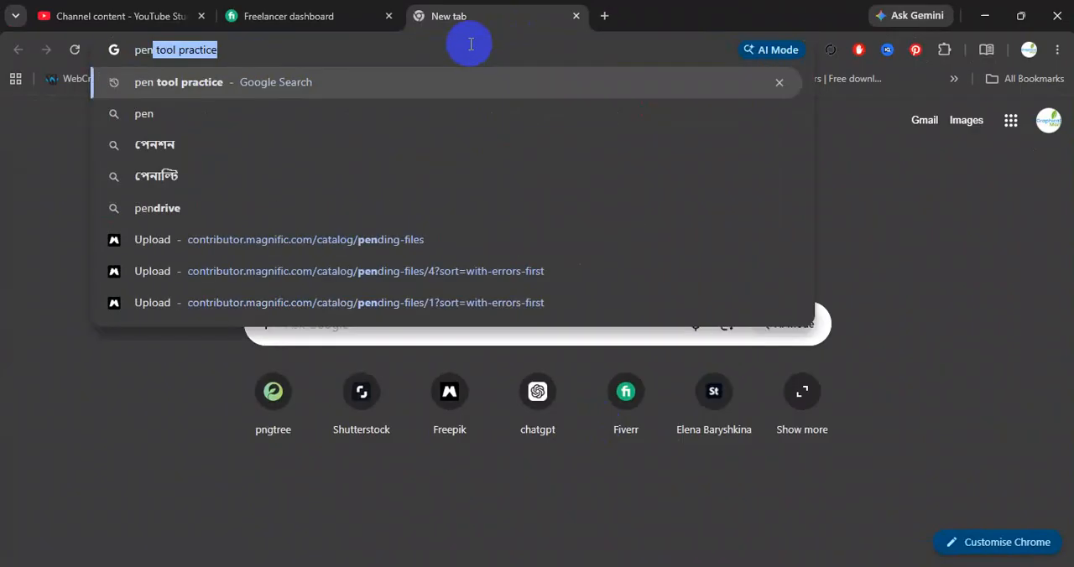
key("Return")
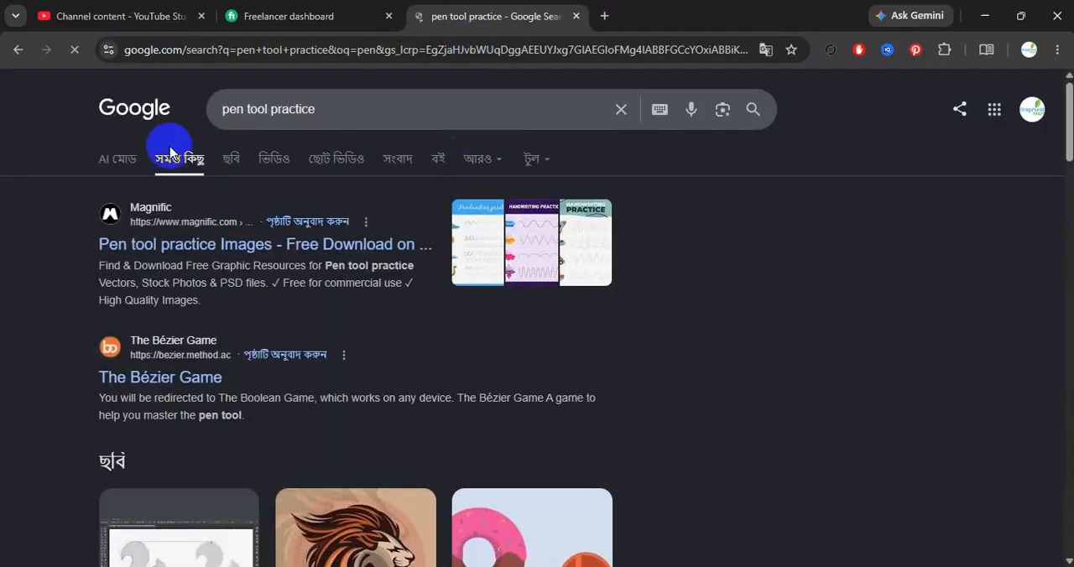
left_click(228, 164)
scroll(520, 369, "down", 4)
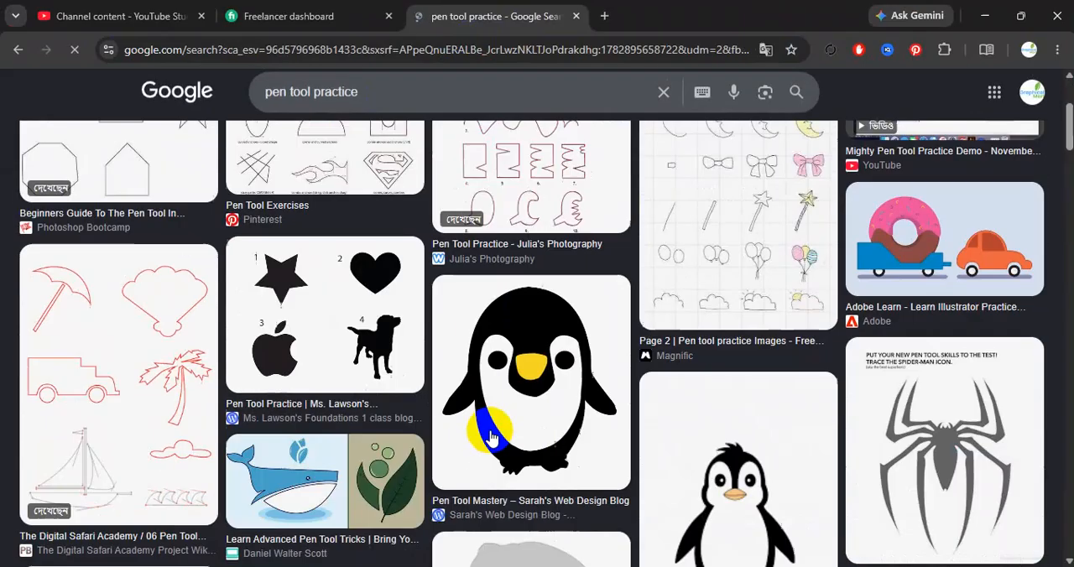
- Find the squirrel picture "Illustrator Tutorials - Pen Tool Beginner's Guide" in the image results, open it and copy the image
scroll(491, 430, "down", 7)
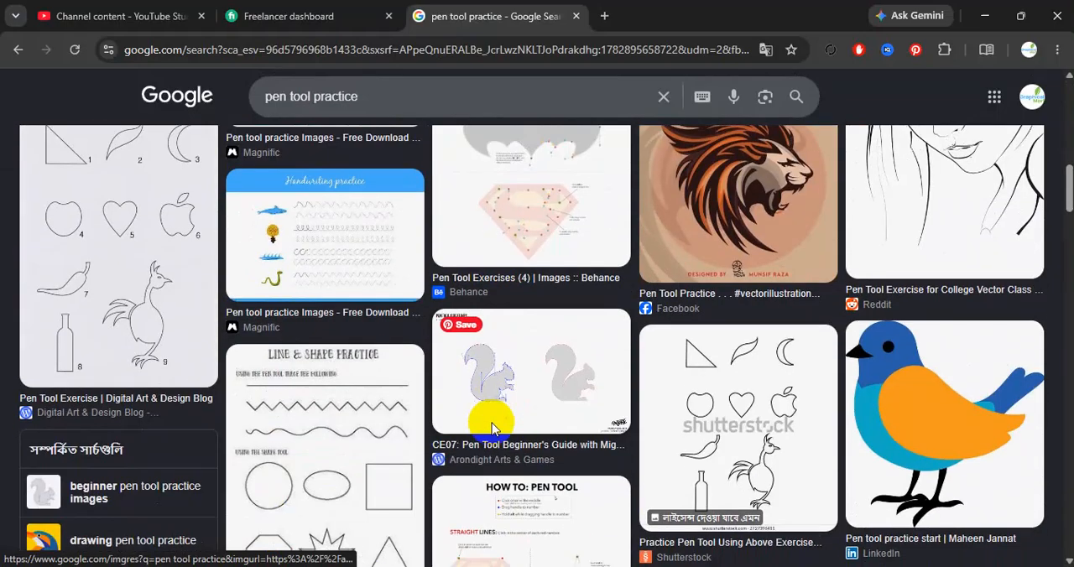
scroll(491, 430, "up", 3)
scroll(491, 430, "down", 7)
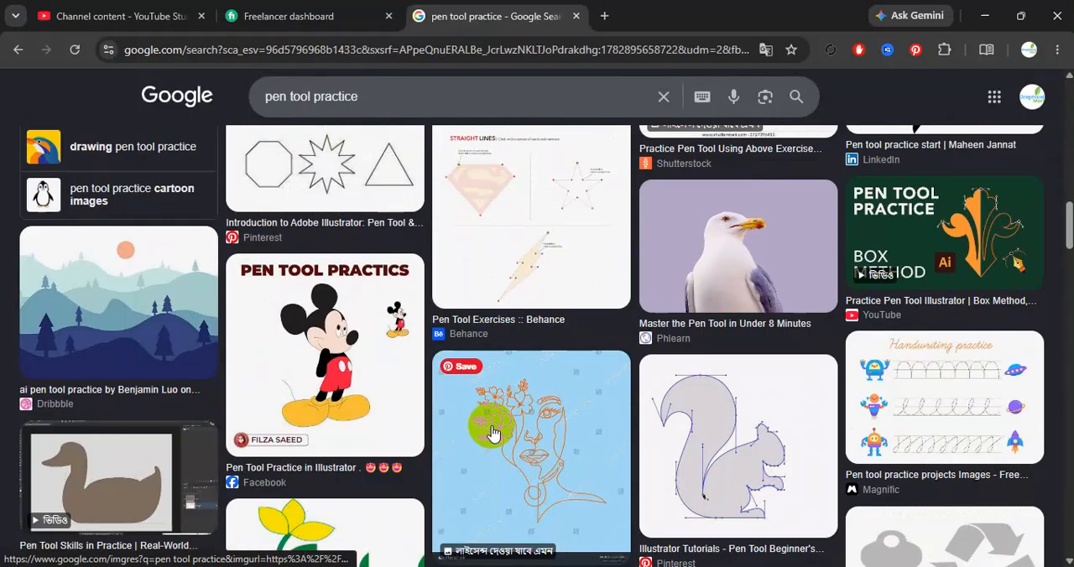
scroll(492, 433, "down", 1)
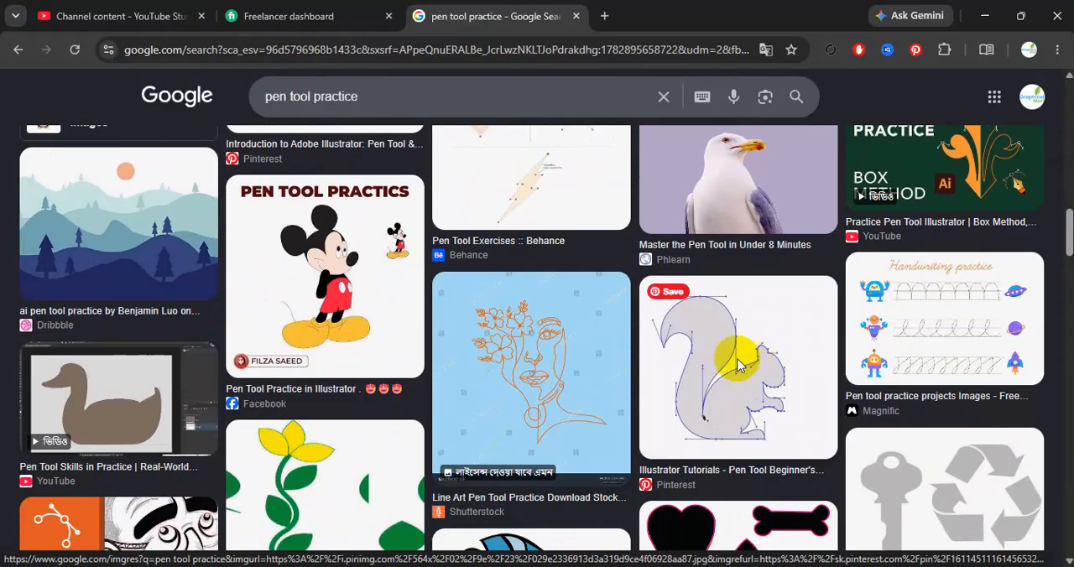
left_click(588, 242)
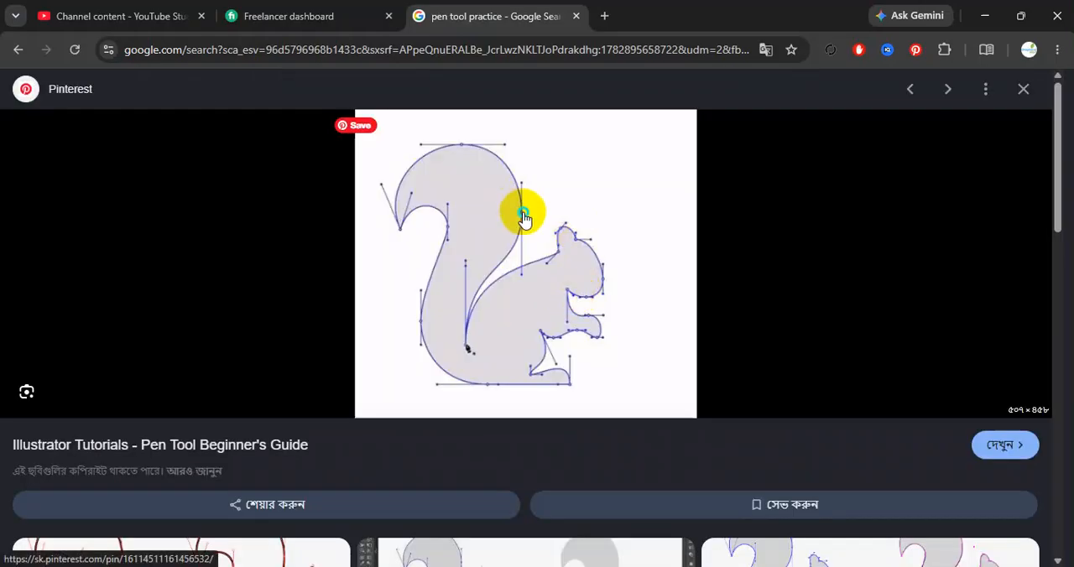
right_click(524, 218)
left_click(602, 386)
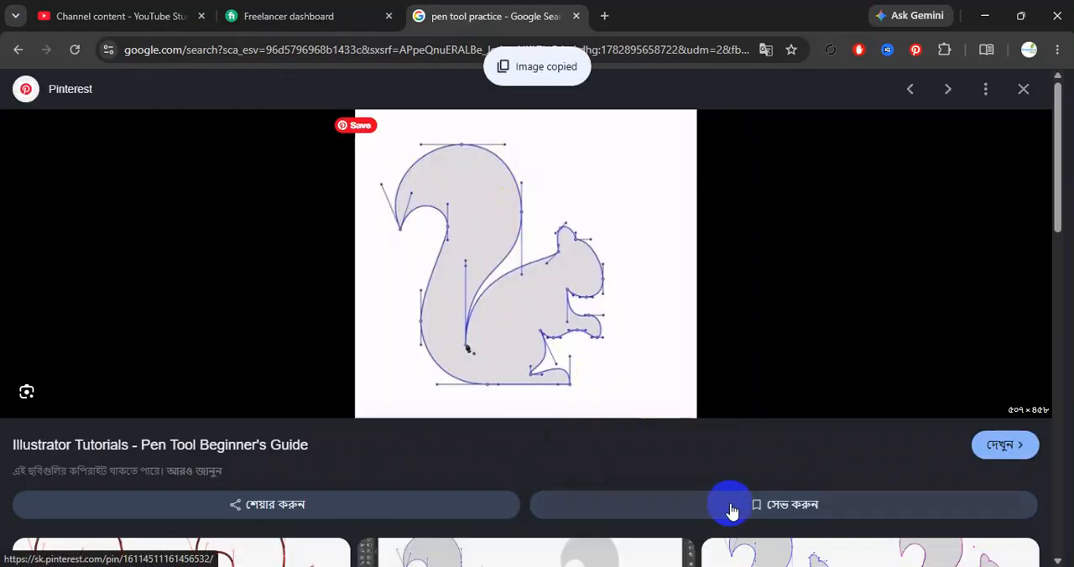
right_click(491, 220)
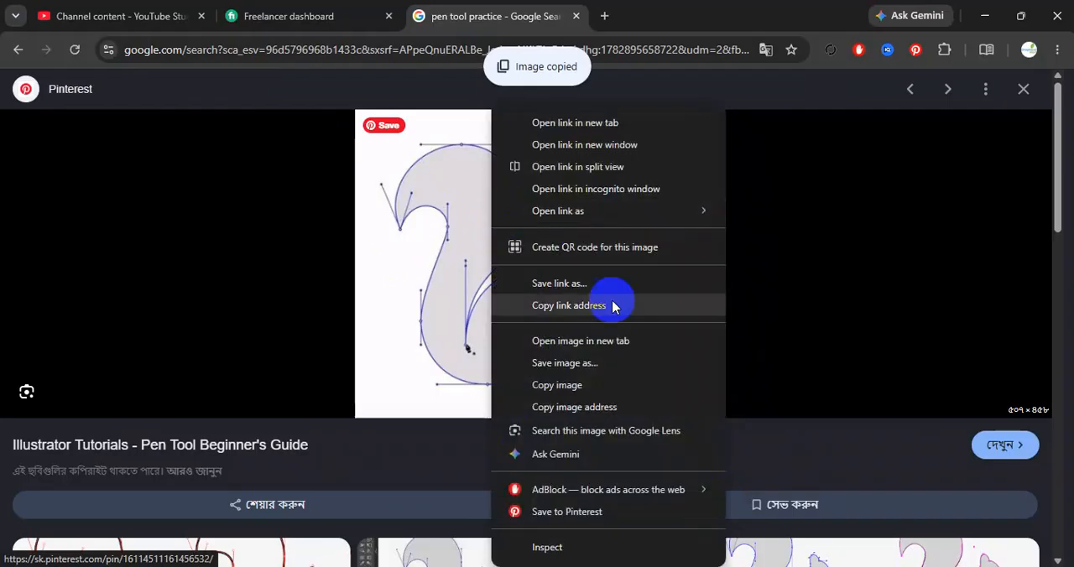
left_click(561, 386)
- Switch to Adobe Illustrator, paste the copied squirrel image and move it onto the artboard
mouse_move(693, 554)
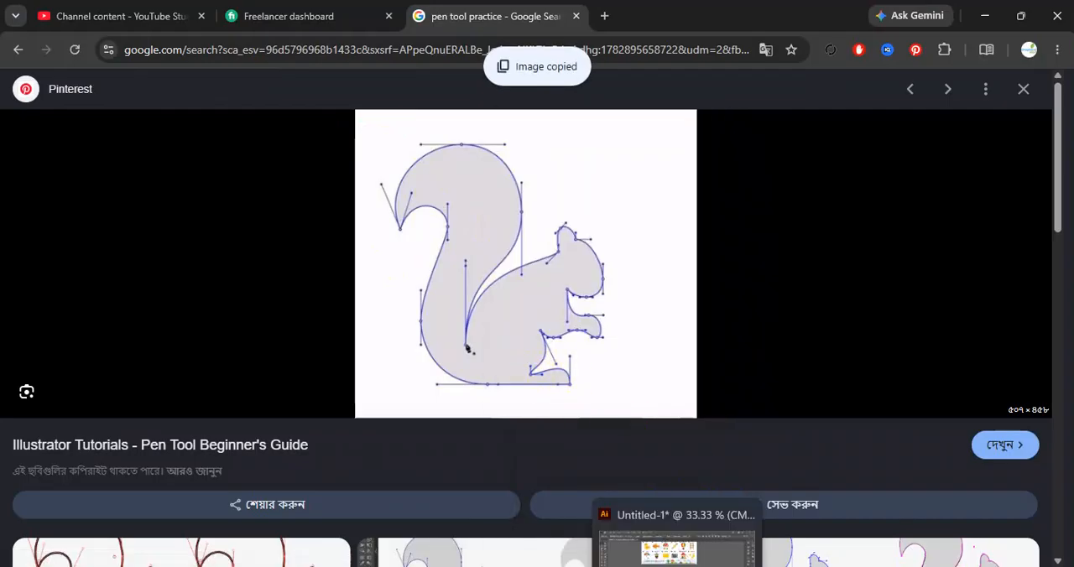
left_click(677, 537)
key("ctrl+v")
left_click_drag(542, 342, 536, 393)
- Enlarge the squirrel image to cover most of the artboard and lock it in place
scroll(562, 406, "up", 1)
left_click_drag(616, 382, 658, 389)
left_click_drag(573, 355, 572, 375)
key("ctrl+2")
scroll(538, 376, "down", 1)
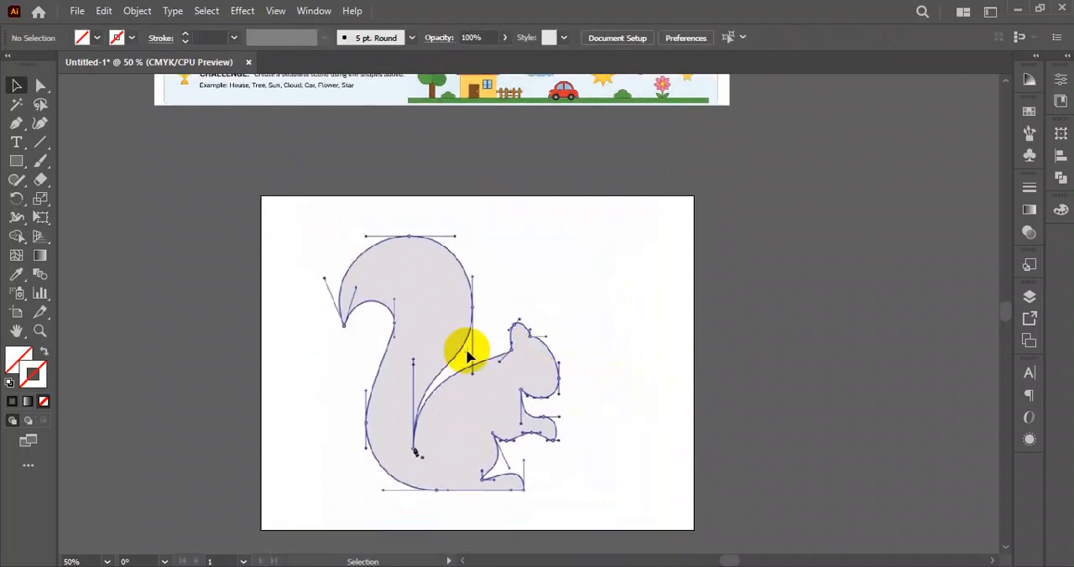
- Draw a closed curved three-point test shape with the Pen tool over the artboard's upper-left corner, and delete it
scroll(468, 357, "up", 1)
left_click_drag(19, 126, 73, 119)
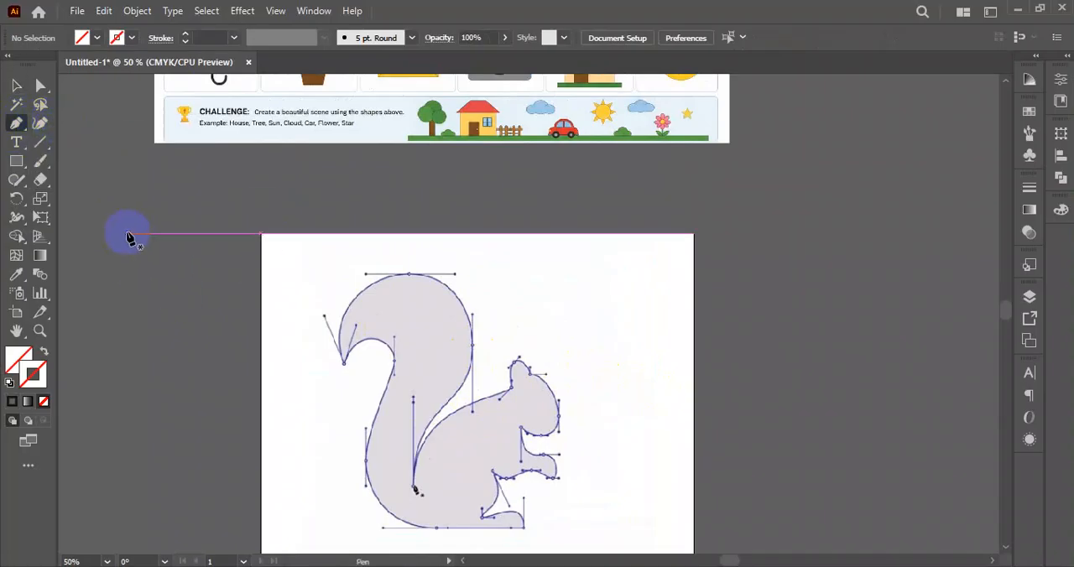
left_click(127, 234)
left_click_drag(382, 210, 495, 281)
left_click_drag(179, 361, 142, 302)
left_click(128, 237)
left_click(15, 85)
left_click(189, 255)
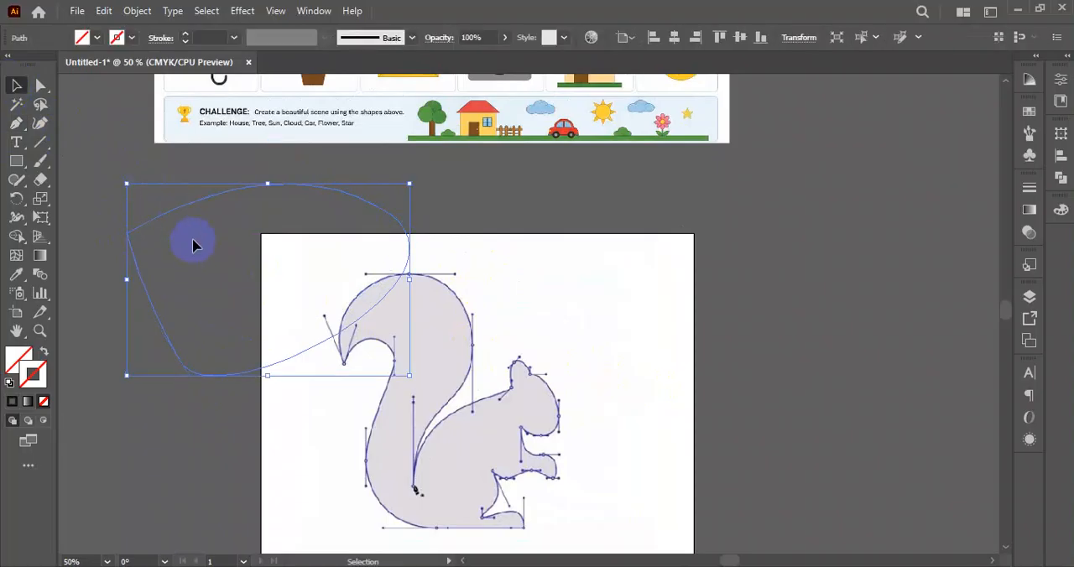
- Draw a closed, roughly circular five-point test shape with the Curvature tool over the artboard's right edge, and delete it
left_click(41, 123)
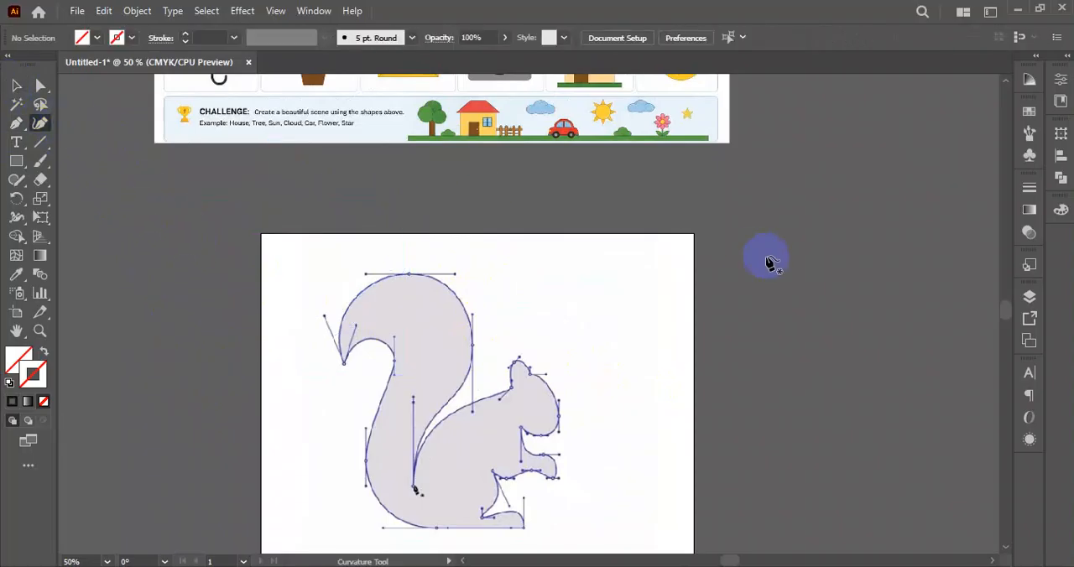
left_click(744, 191)
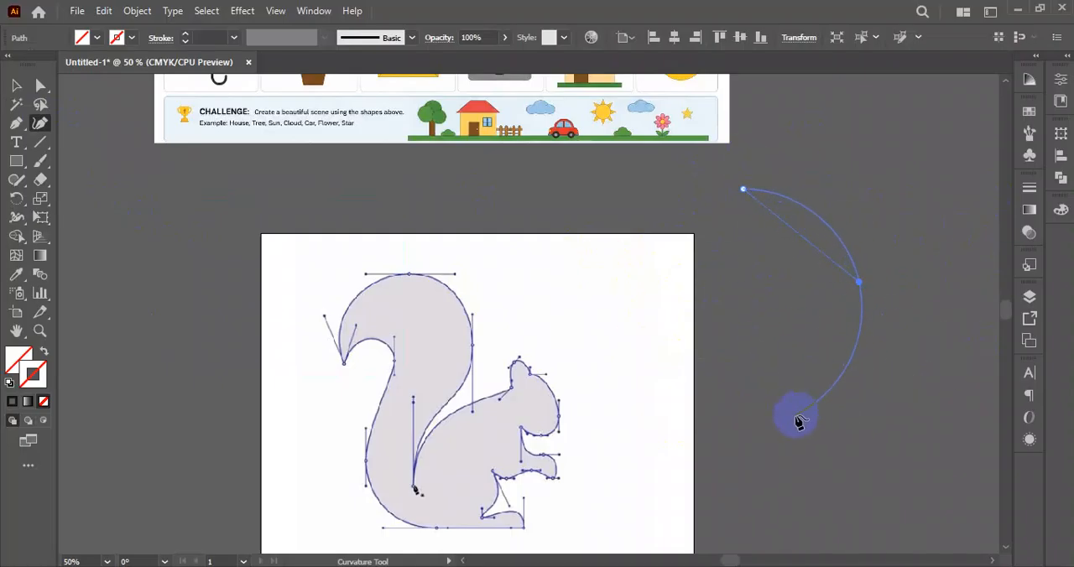
left_click(797, 417)
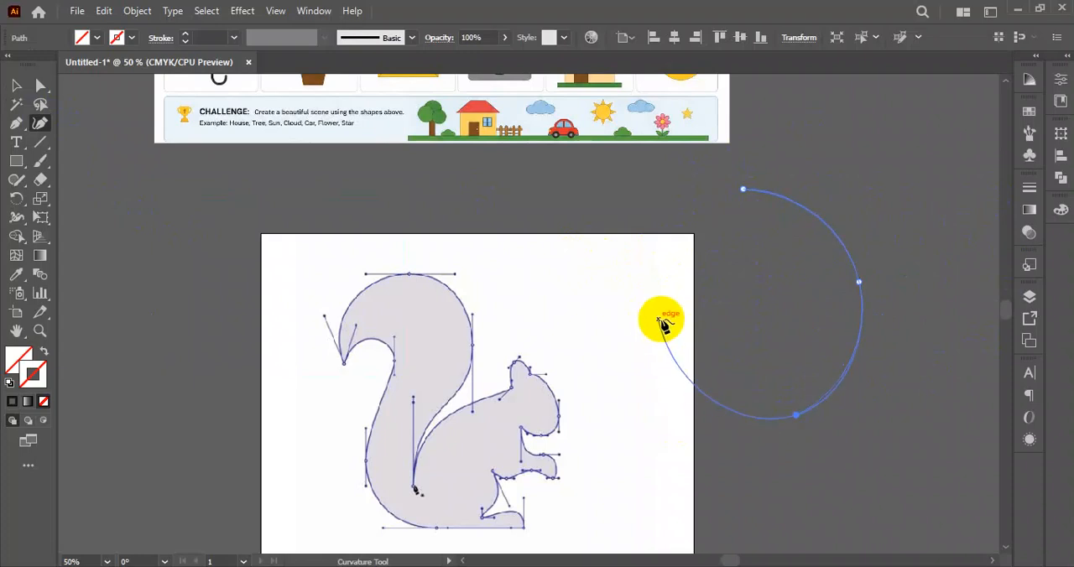
left_click(649, 364)
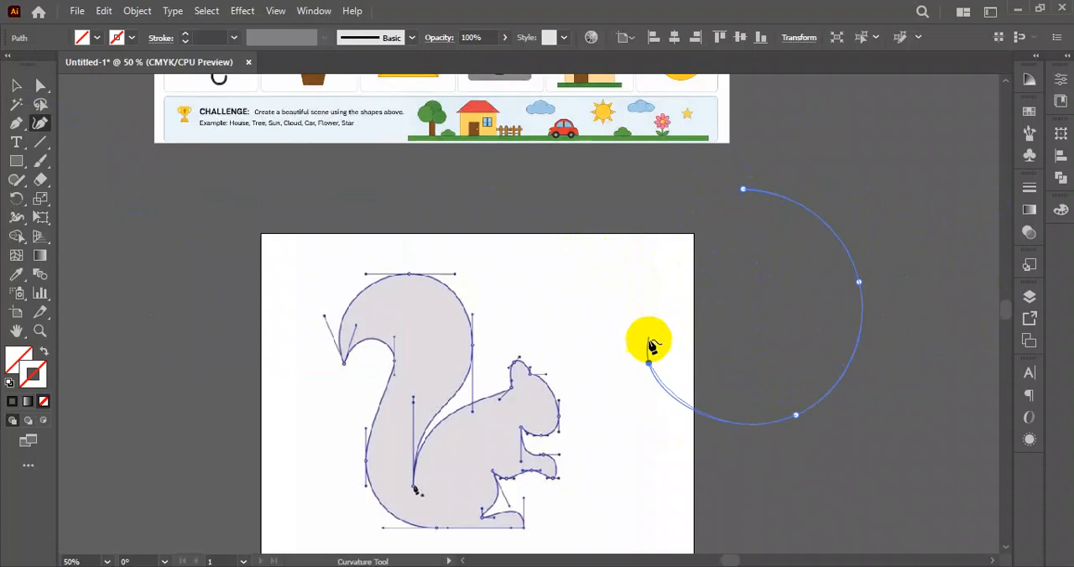
left_click(658, 227)
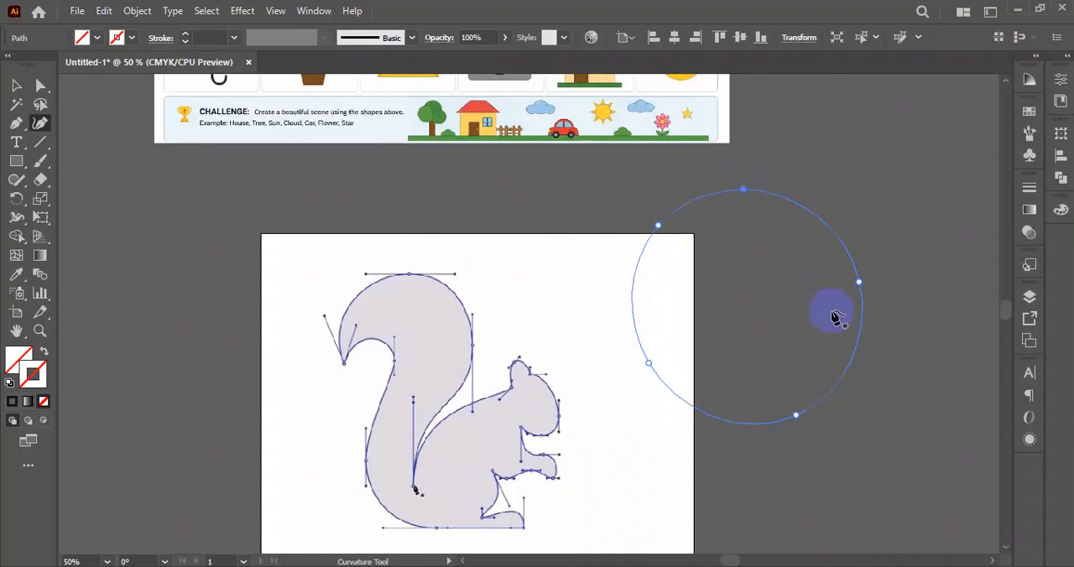
left_click(16, 85)
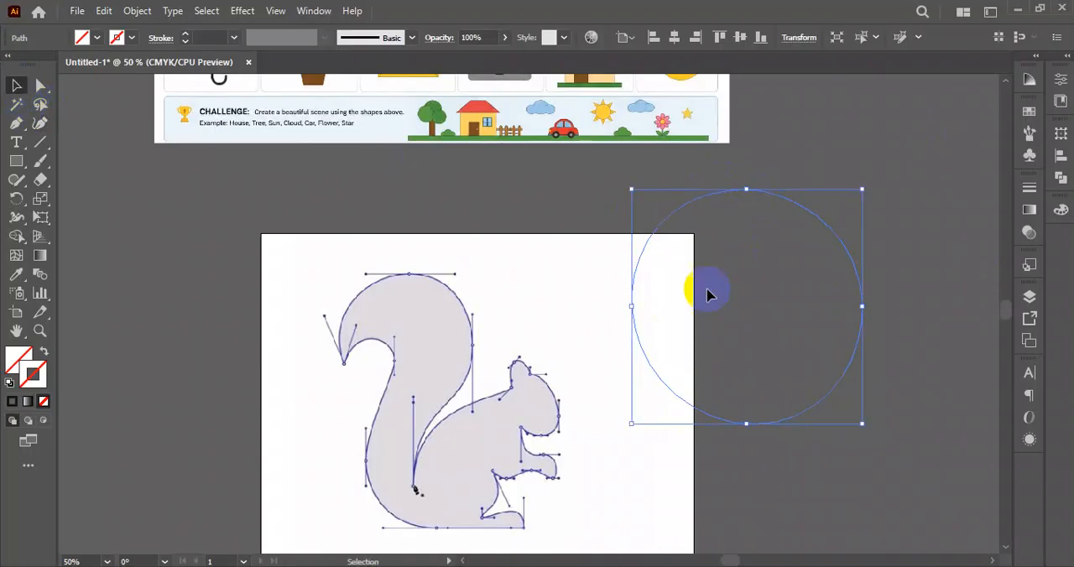
left_click(794, 315)
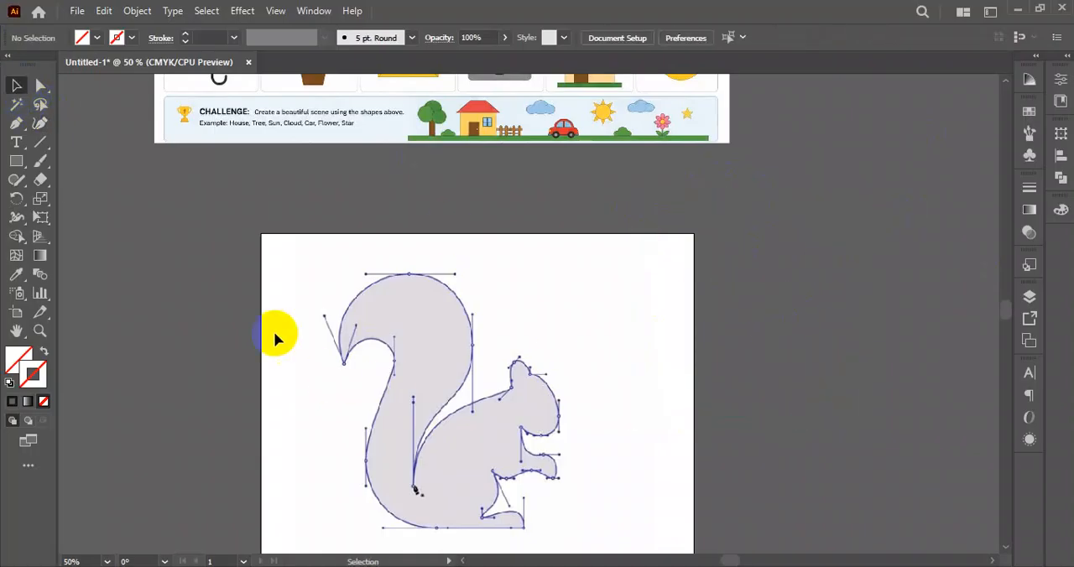
- Start a straight-segment Pen tool path at the squirrel's tail tip, over the tail's top and outer bend, down to the notch behind the back
left_click(16, 124)
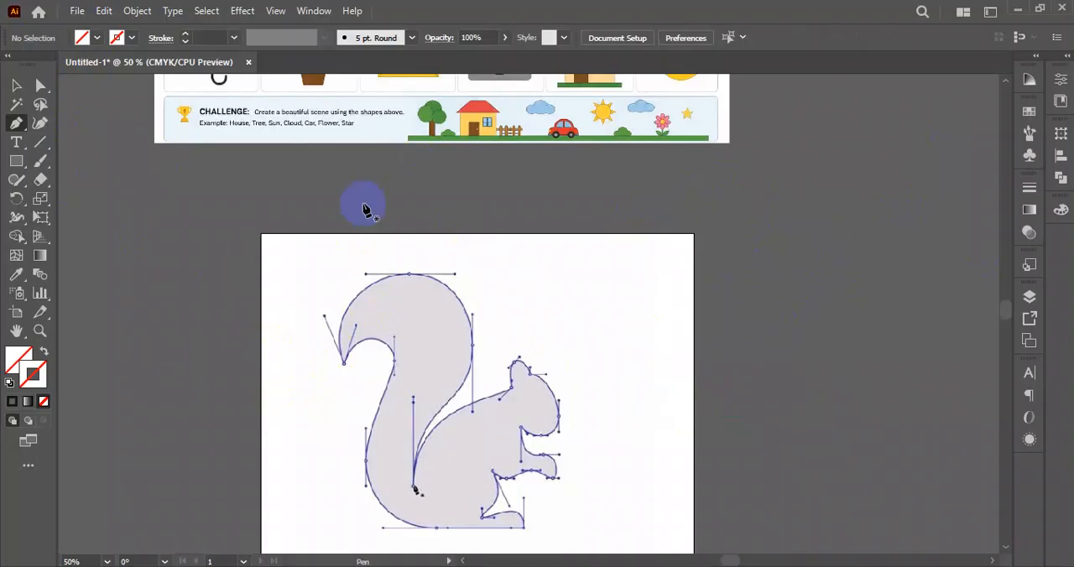
left_click(344, 366)
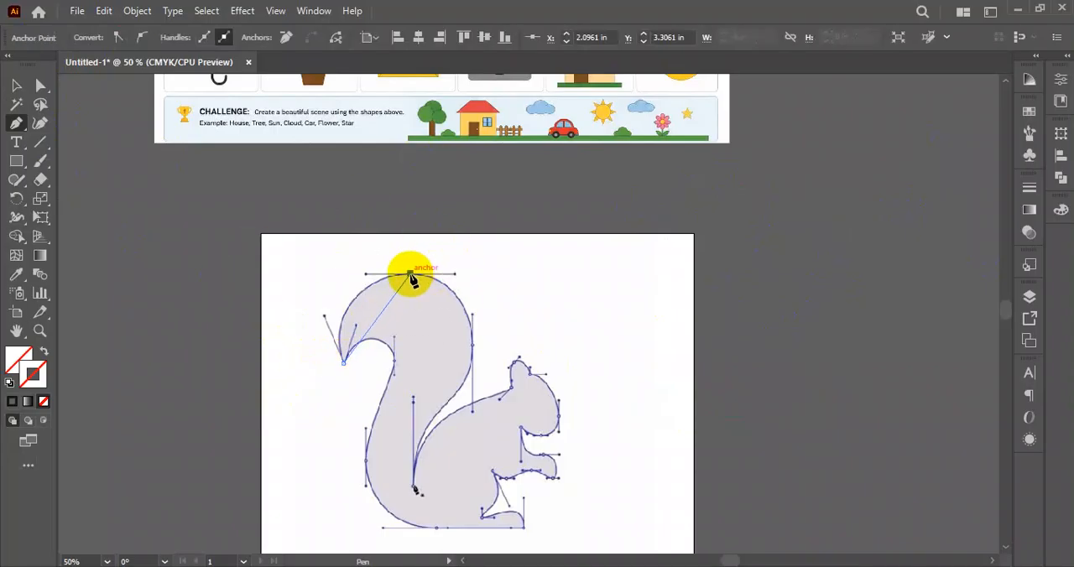
left_click(411, 274)
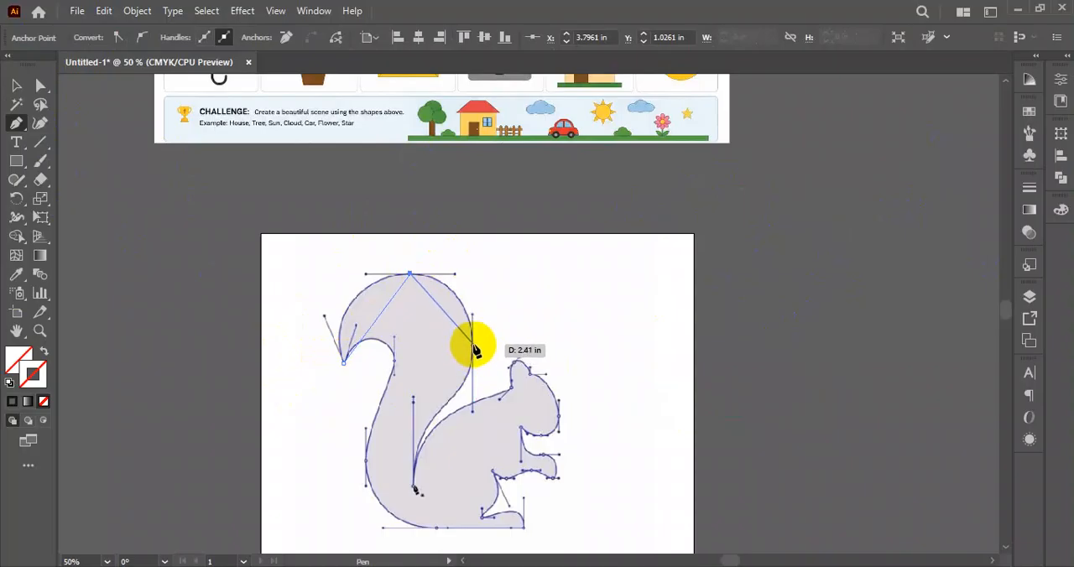
left_click(472, 344)
left_click(414, 487)
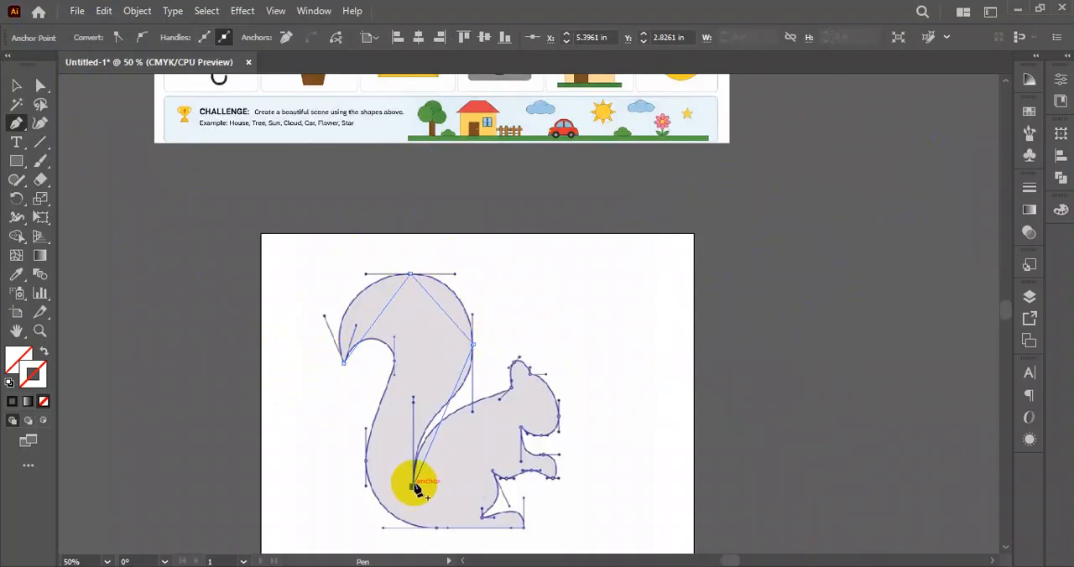
- Continue the straight-segment path from the notch to the ear base, around the ear and nose to the chin
left_click(512, 388)
left_click_drag(513, 362, 529, 375)
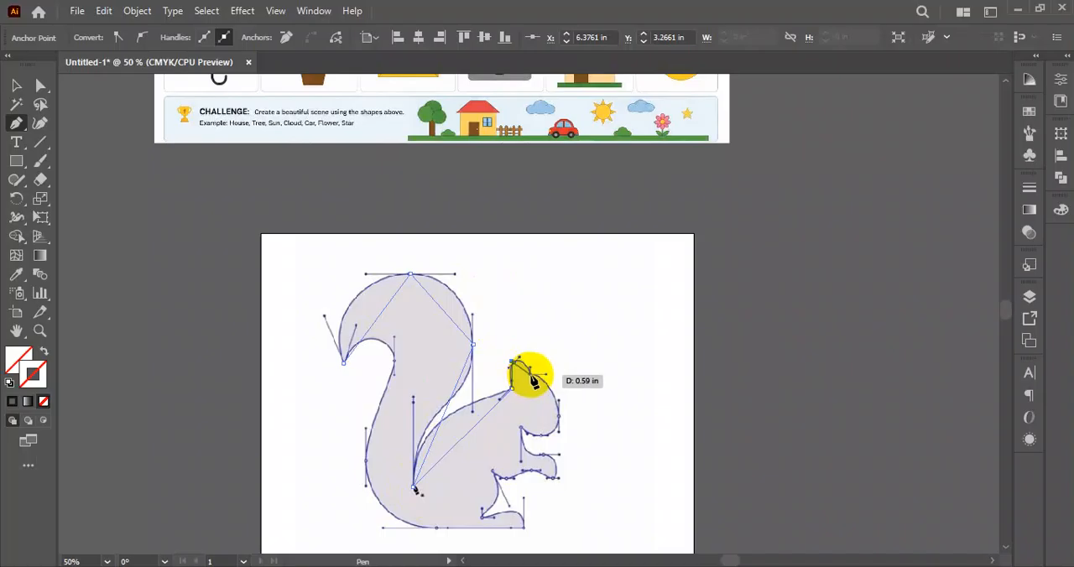
left_click(530, 374)
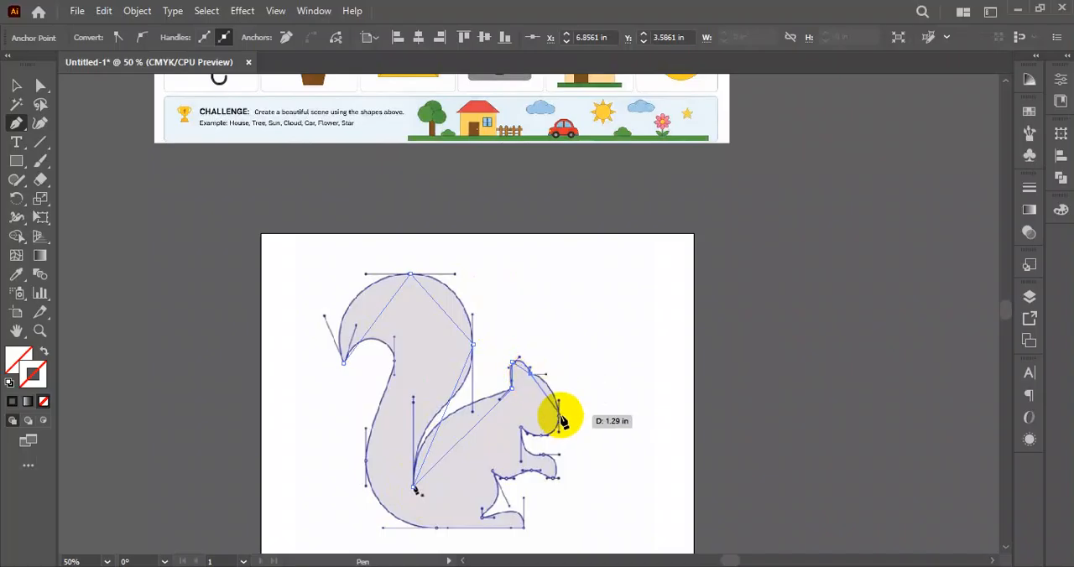
left_click(560, 415)
left_click(522, 427)
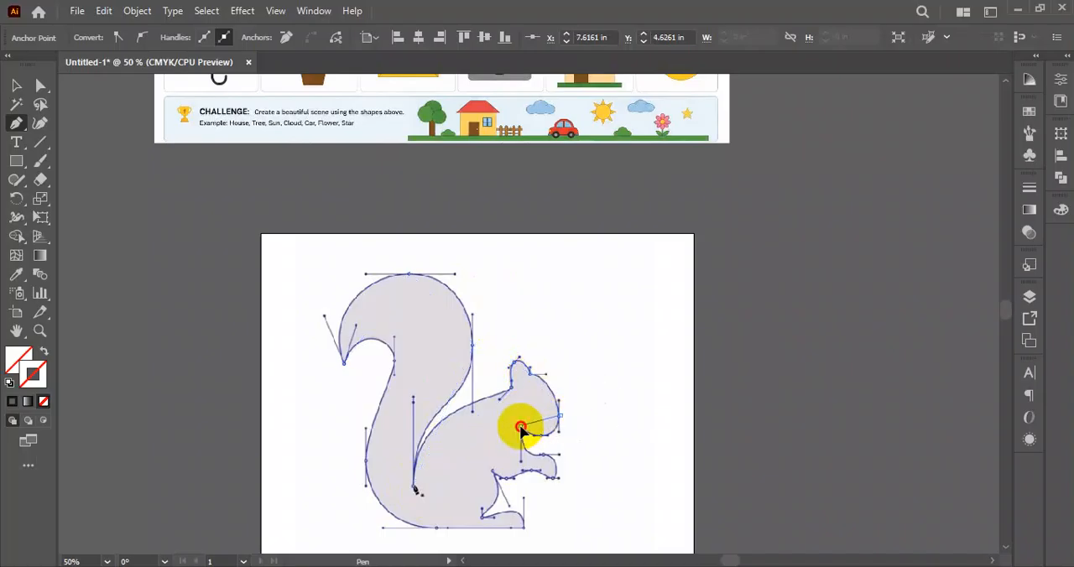
- Extend the path with straight segments around the squirrel's front paw to the inner corner below it
left_click(546, 460)
left_click(554, 483)
left_click(535, 476)
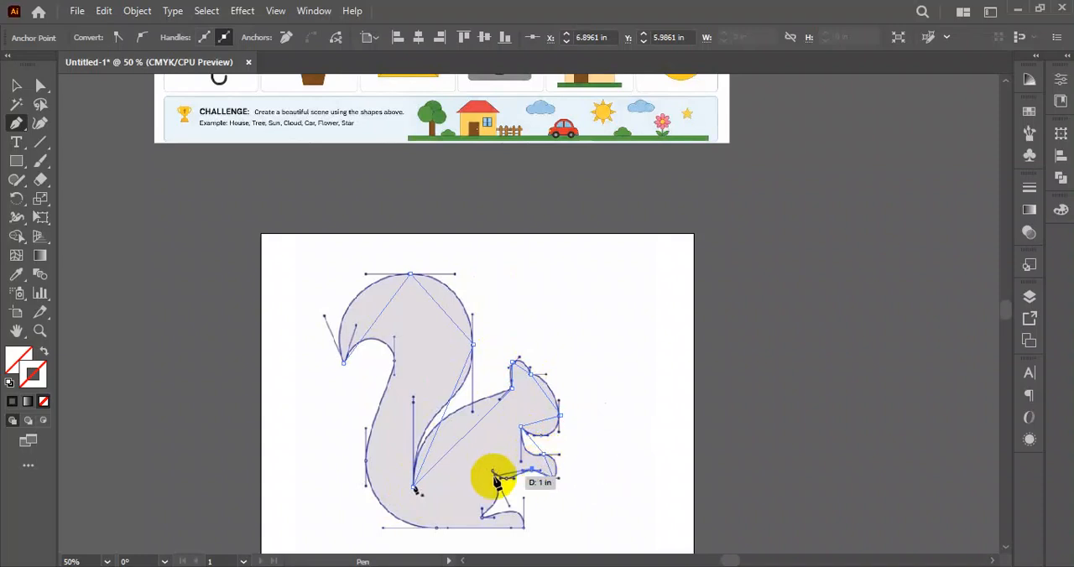
left_click(495, 475)
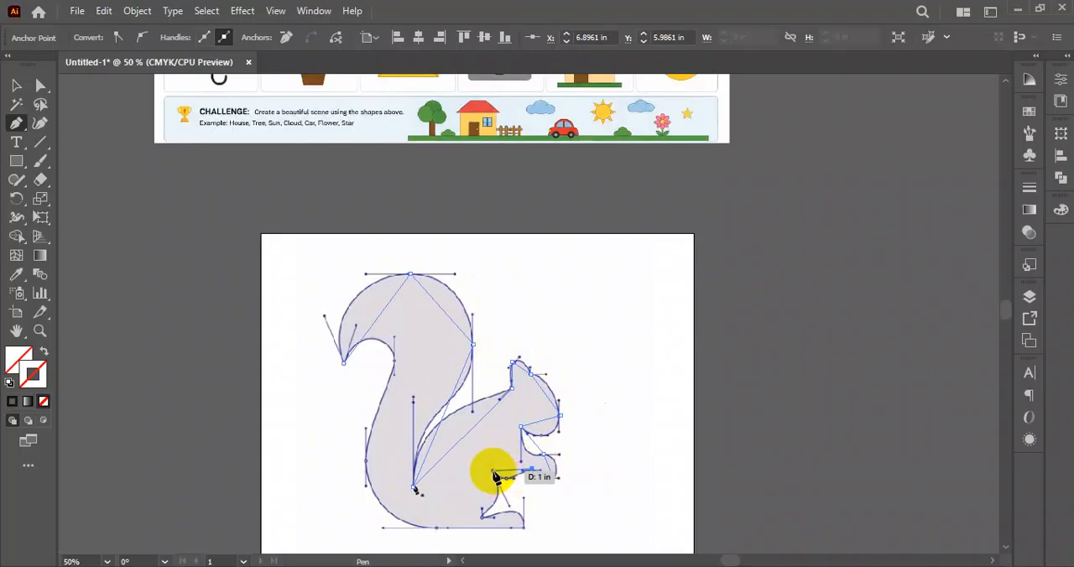
- Continue the path around the foot, along the base and up the tail's inner edge, and close it at the tail tip
left_click(481, 514)
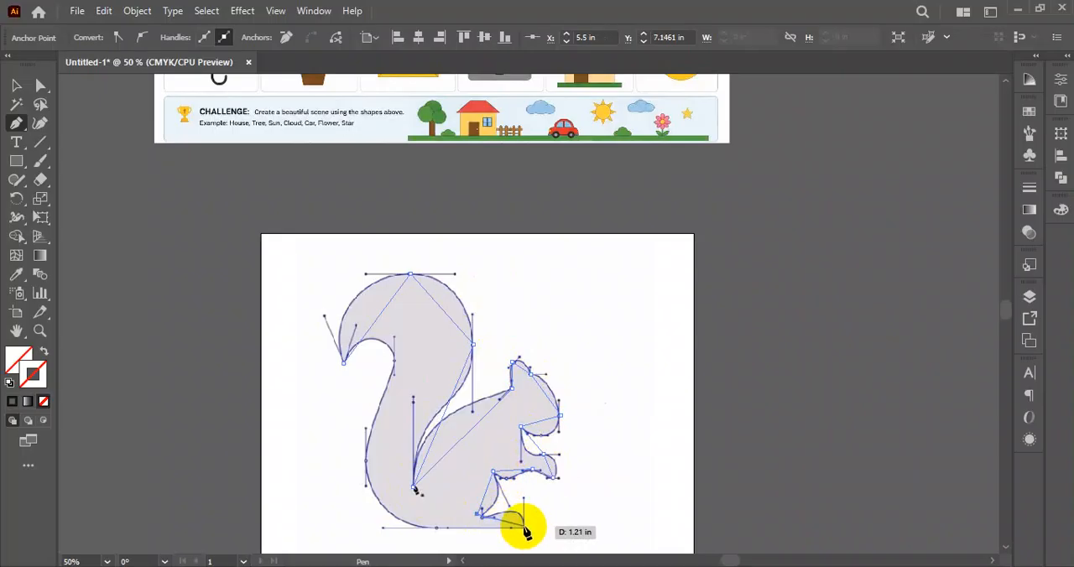
left_click(522, 527)
left_click(435, 529)
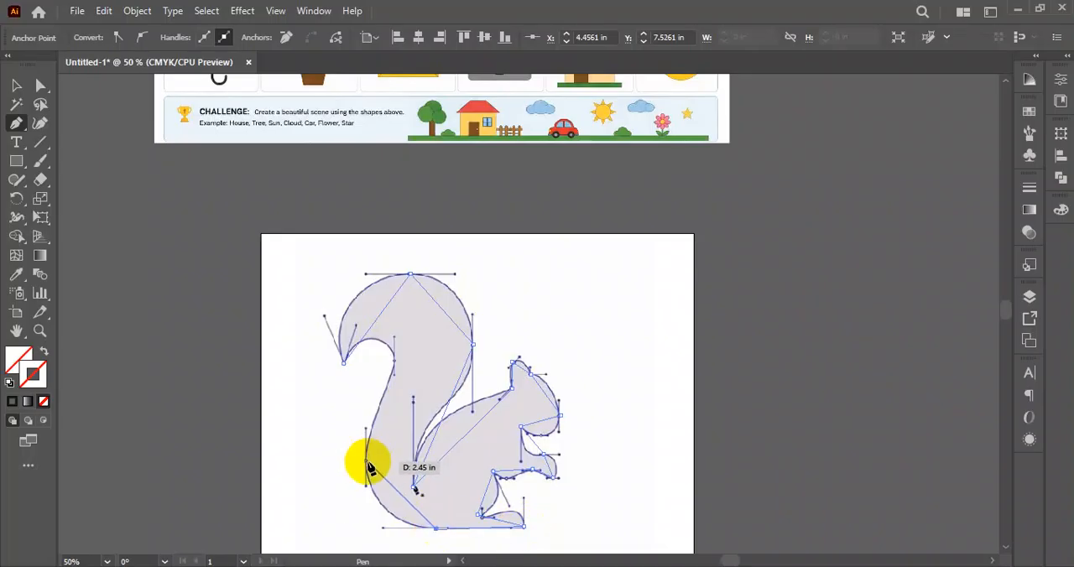
left_click(366, 460)
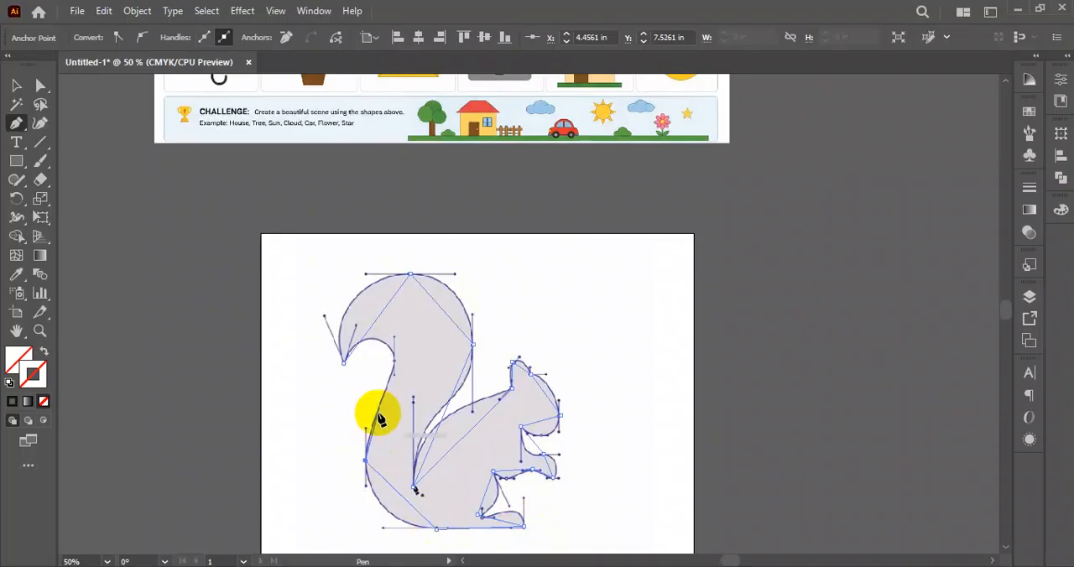
left_click(395, 361)
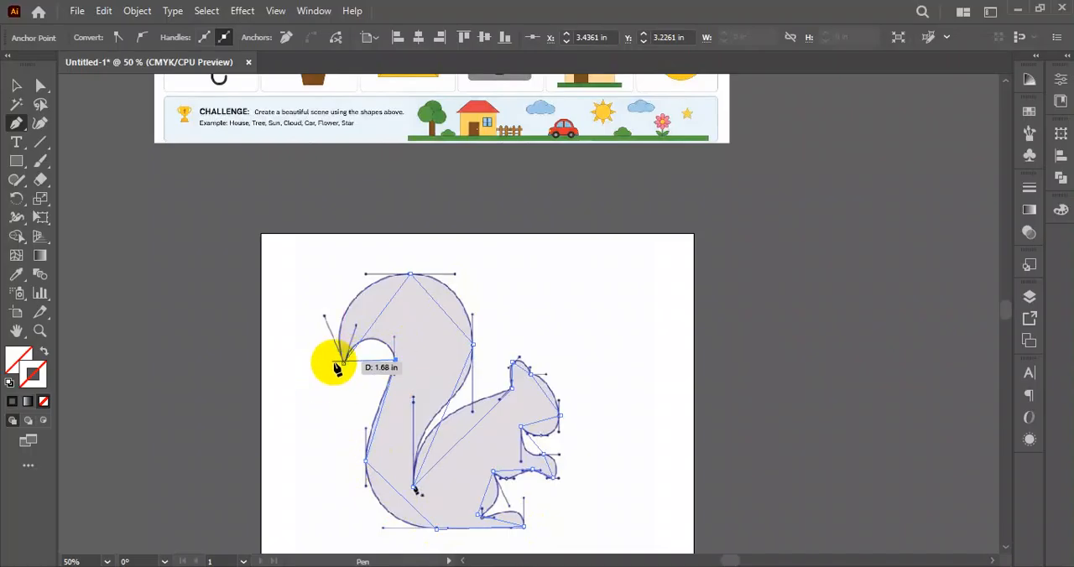
left_click(345, 365)
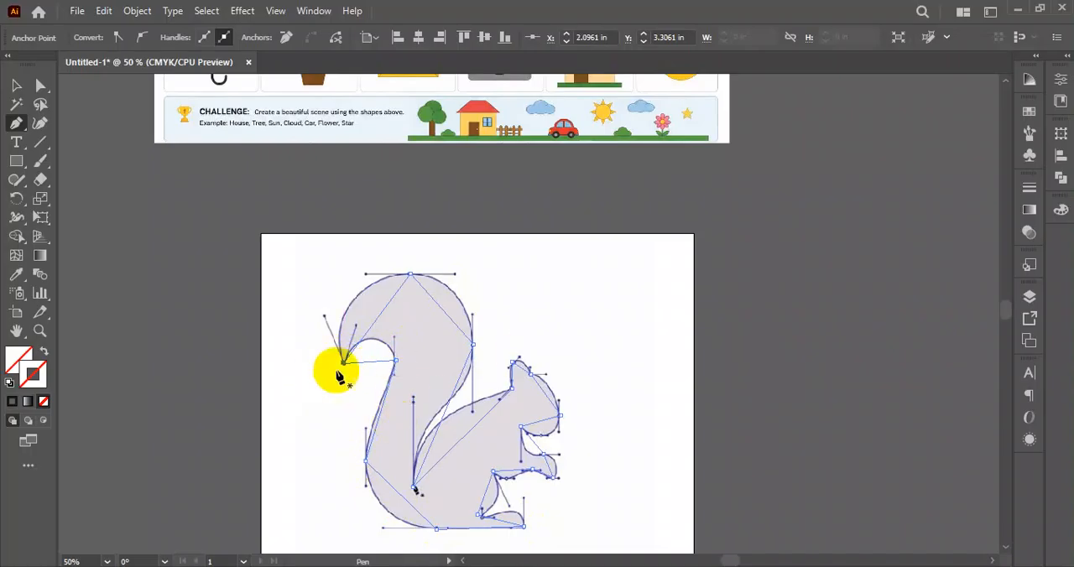
- With the Curvature tool, bend the straight segments along the tail's outer edge and the squirrel's back to match the reference outline
left_click(40, 125)
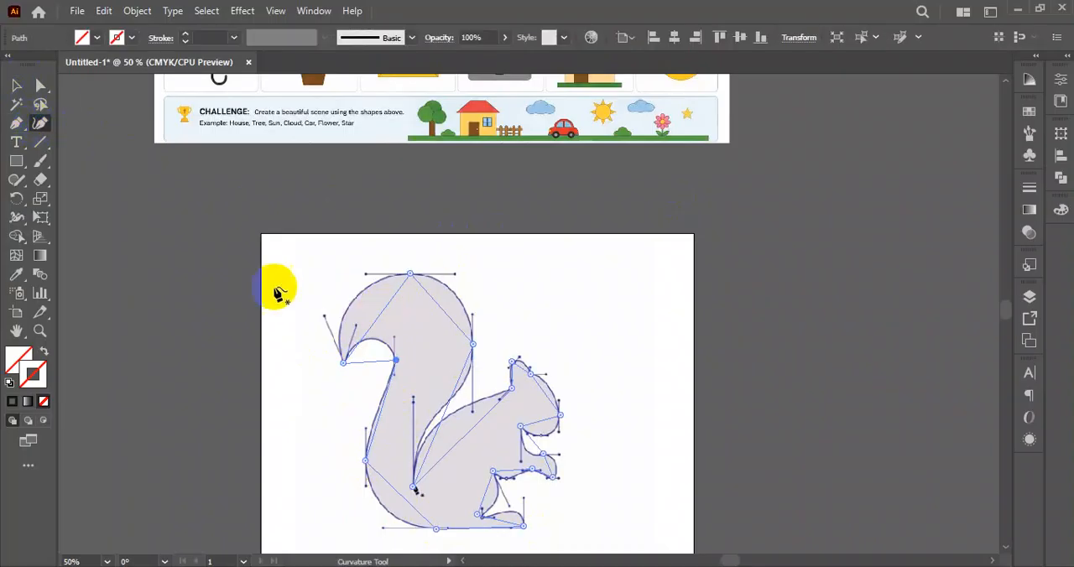
left_click(353, 299)
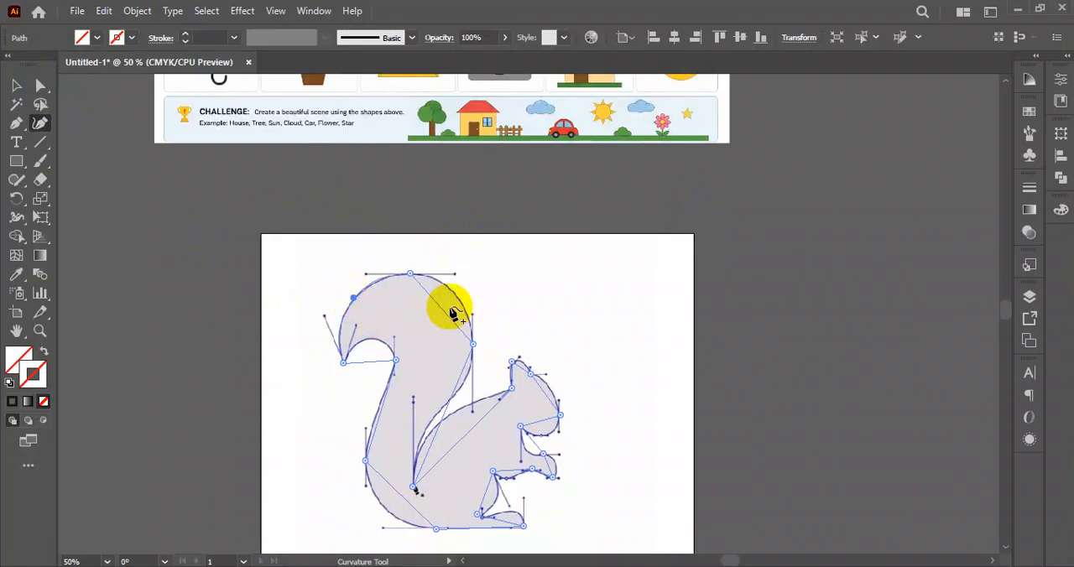
left_click(453, 292)
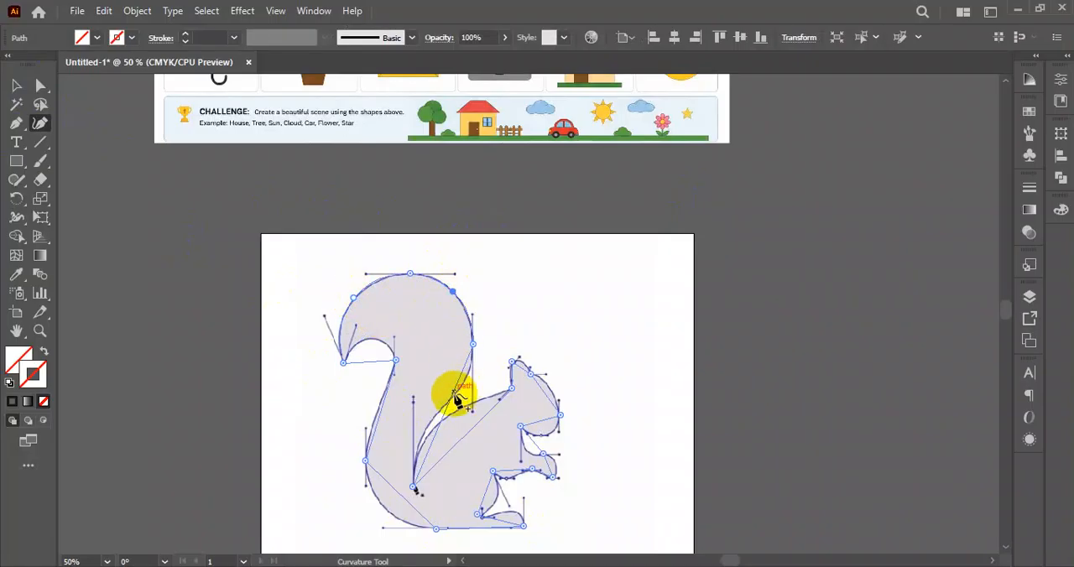
left_click(421, 448)
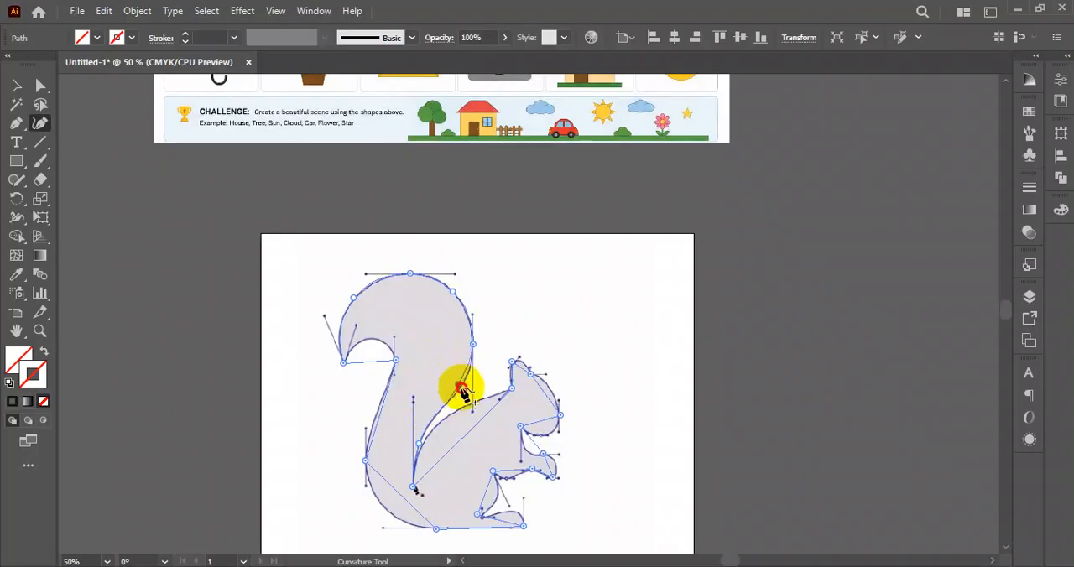
left_click(463, 390)
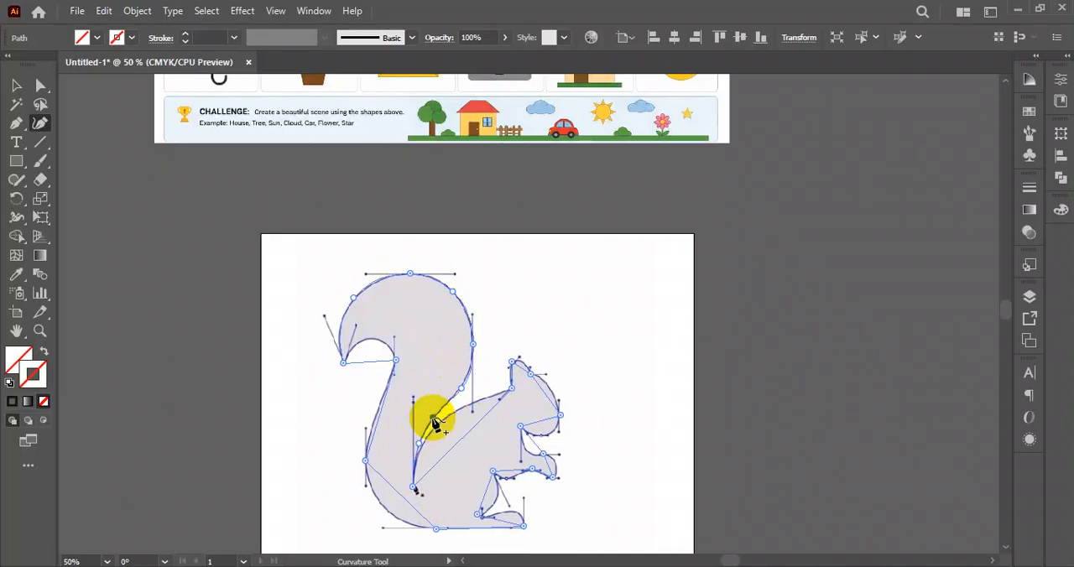
left_click(433, 418)
left_click_drag(456, 442, 431, 429)
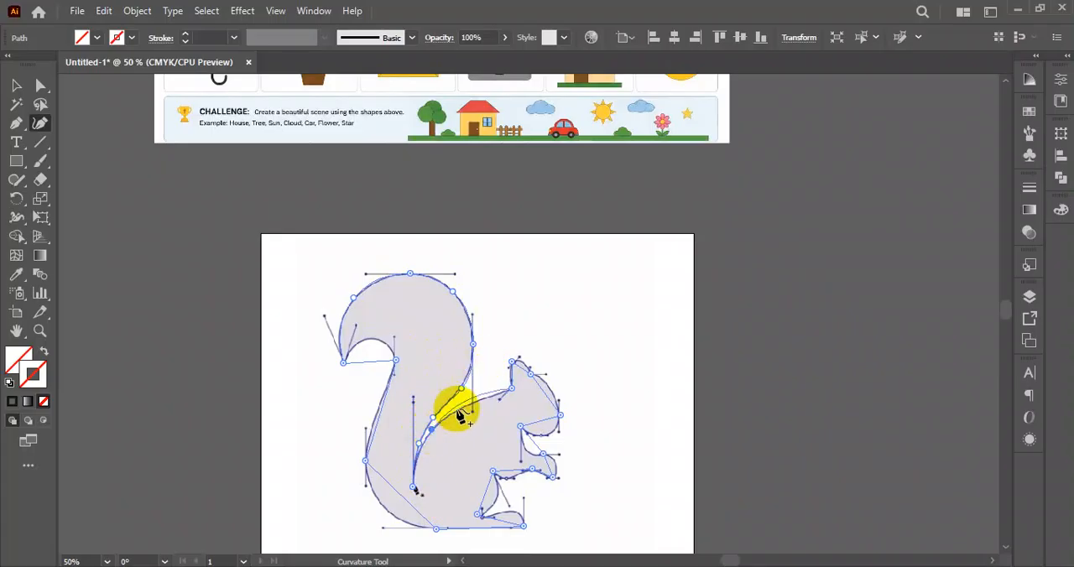
left_click_drag(476, 398, 471, 406)
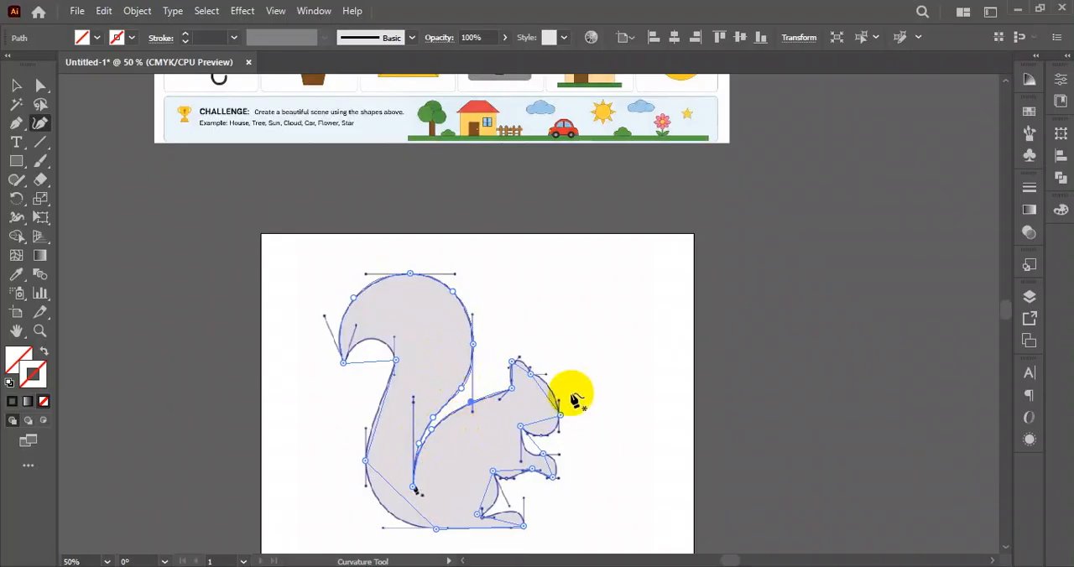
- Bend the segments over the ear's rounded top and down the forehead to the nose to match the reference
scroll(521, 371, "up", 7)
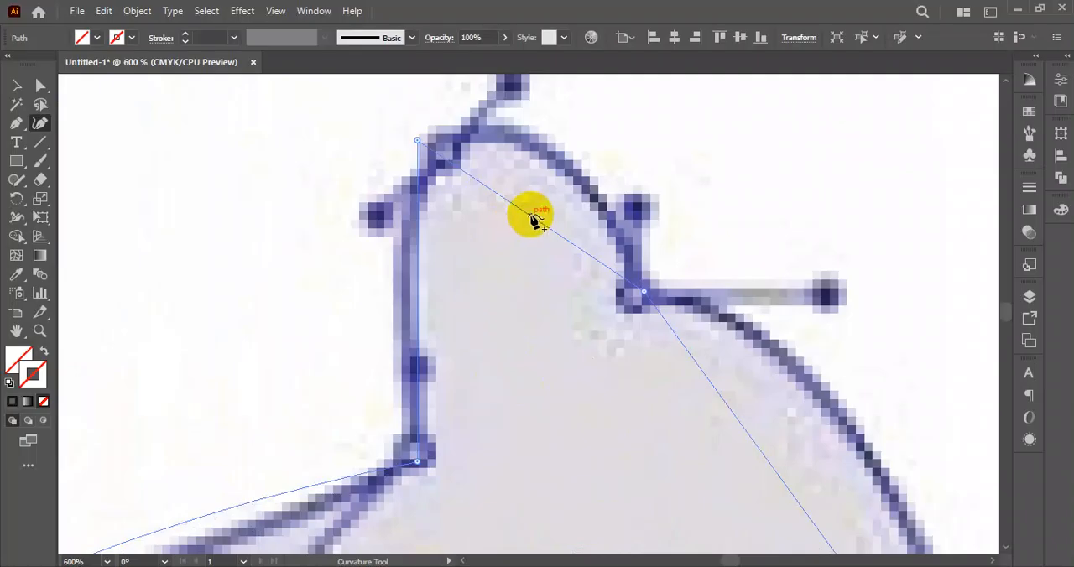
left_click_drag(534, 220, 532, 137)
scroll(739, 302, "down", 5)
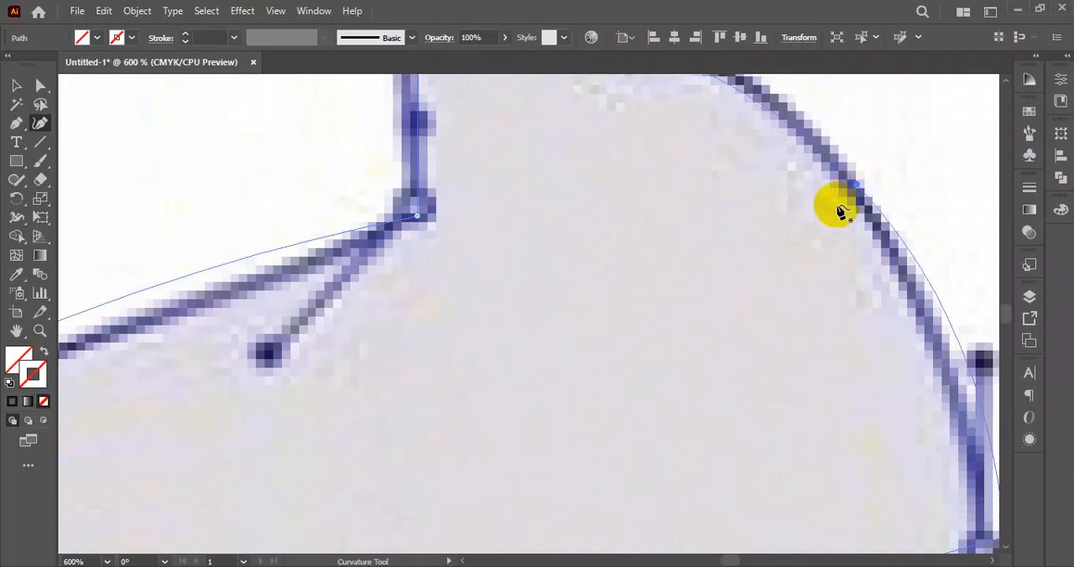
scroll(814, 216, "down", 4)
scroll(690, 222, "up", 4)
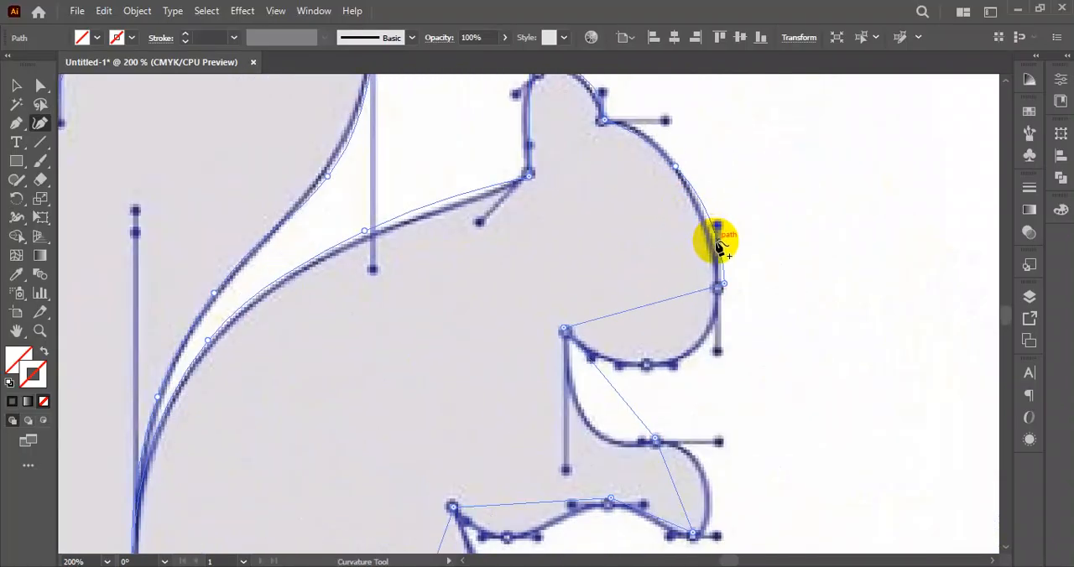
left_click(720, 209)
- Curve the segments under the chin and around the front paw, including its wavy underside, onto the reference outline
scroll(680, 260, "down", 4)
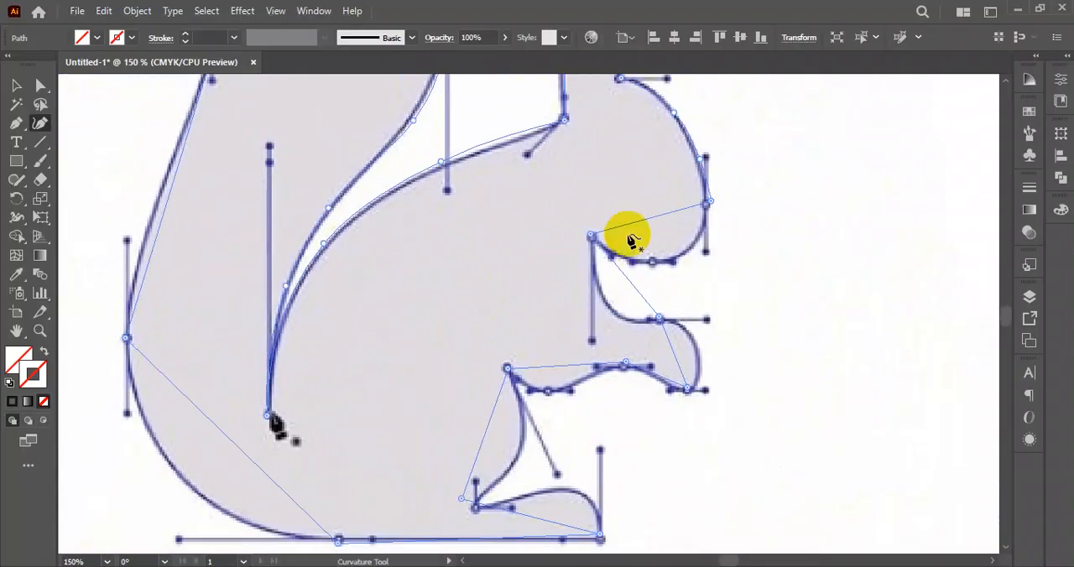
mouse_move(658, 250)
left_mouse_down()
mouse_move(668, 263)
mouse_move(609, 304)
mouse_move(620, 312)
left_mouse_up()
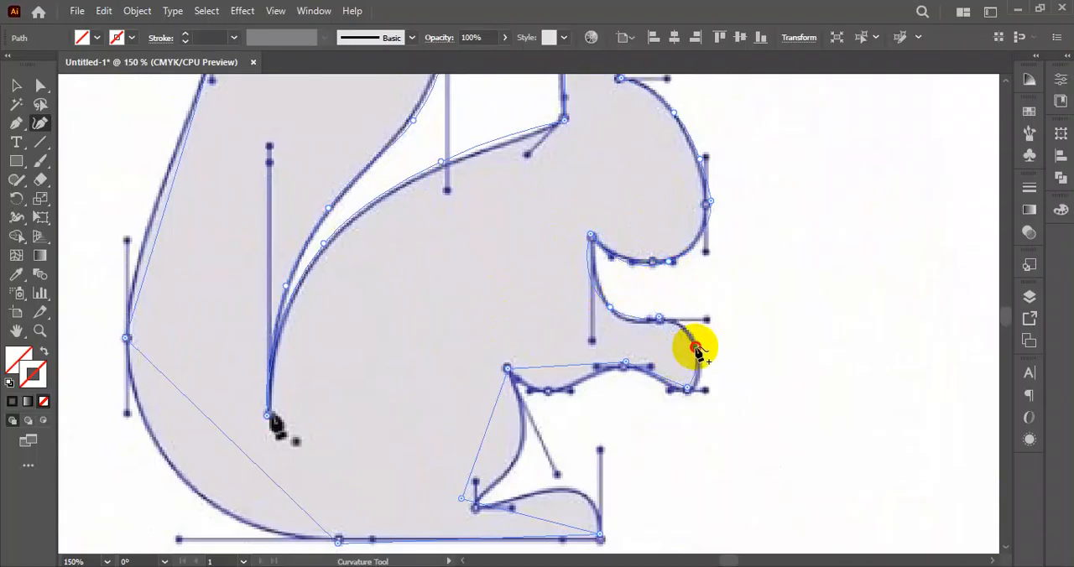
scroll(663, 351, "down", 2)
left_click_drag(579, 310, 579, 334)
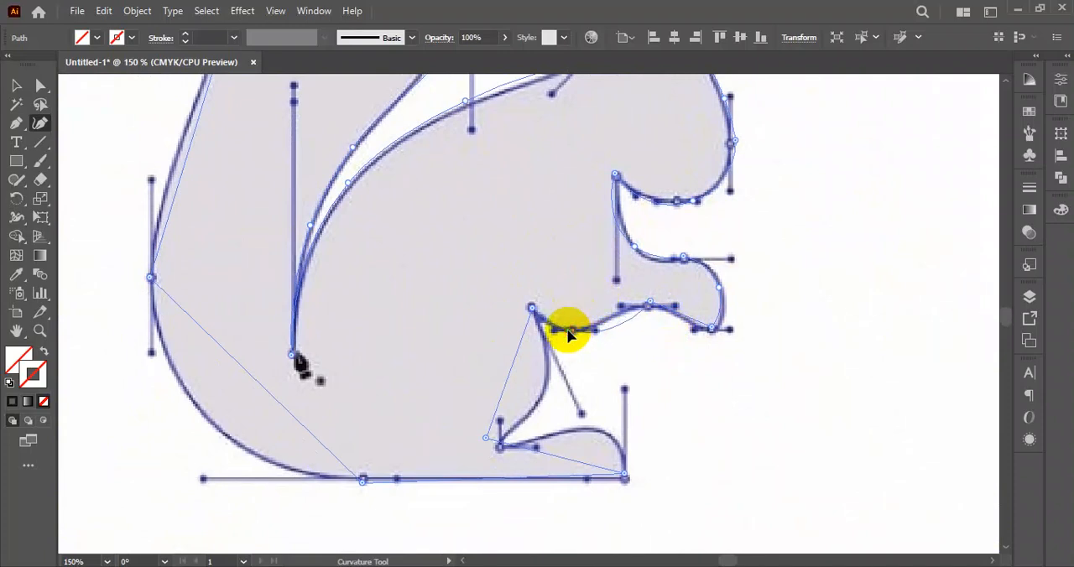
left_click(615, 320)
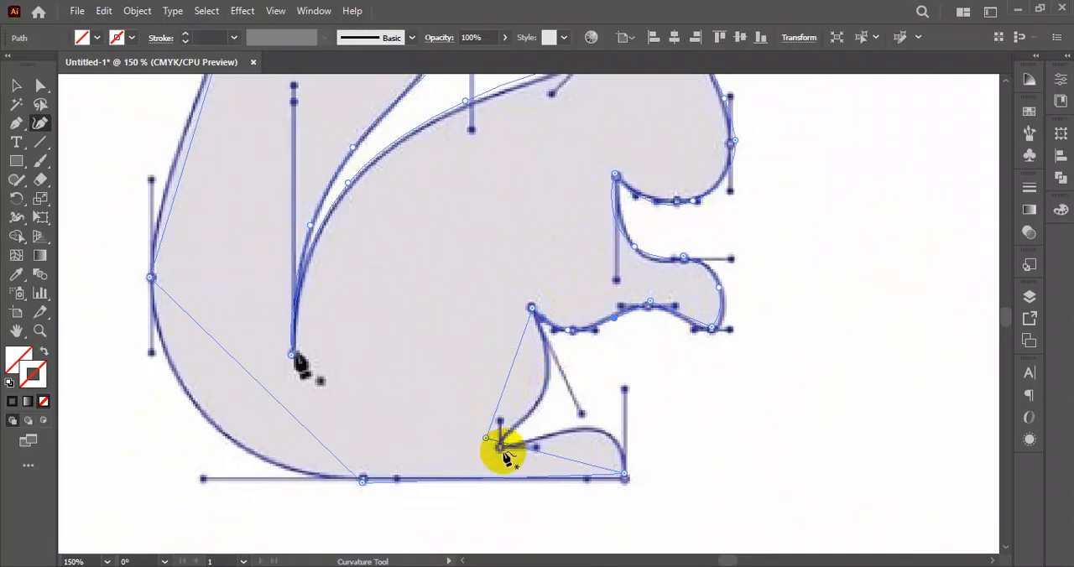
- Move the foot's inner corner anchor onto the reference corner and bend the belly and upper foot segments to match
key("ctrl")
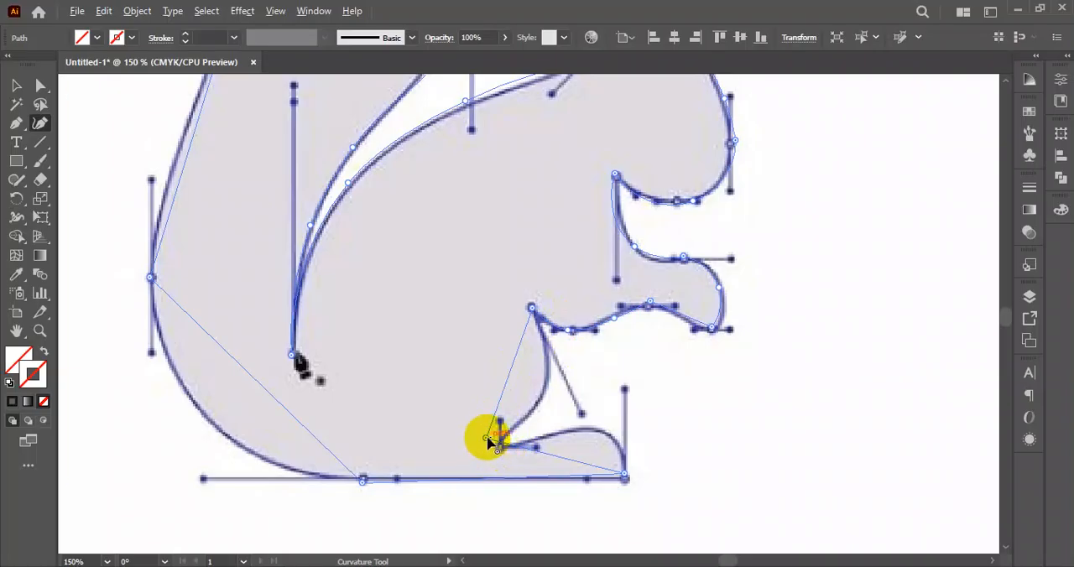
mouse_move(486, 438)
left_mouse_down()
mouse_move(501, 440)
mouse_move(499, 449)
left_mouse_up()
left_click_drag(515, 382, 545, 387)
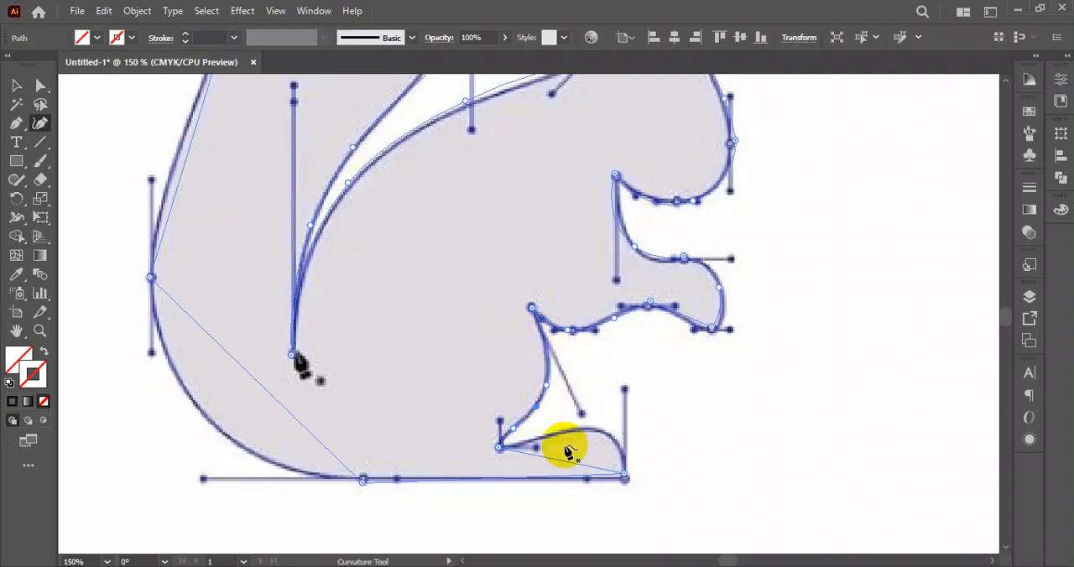
left_click_drag(592, 468, 543, 444)
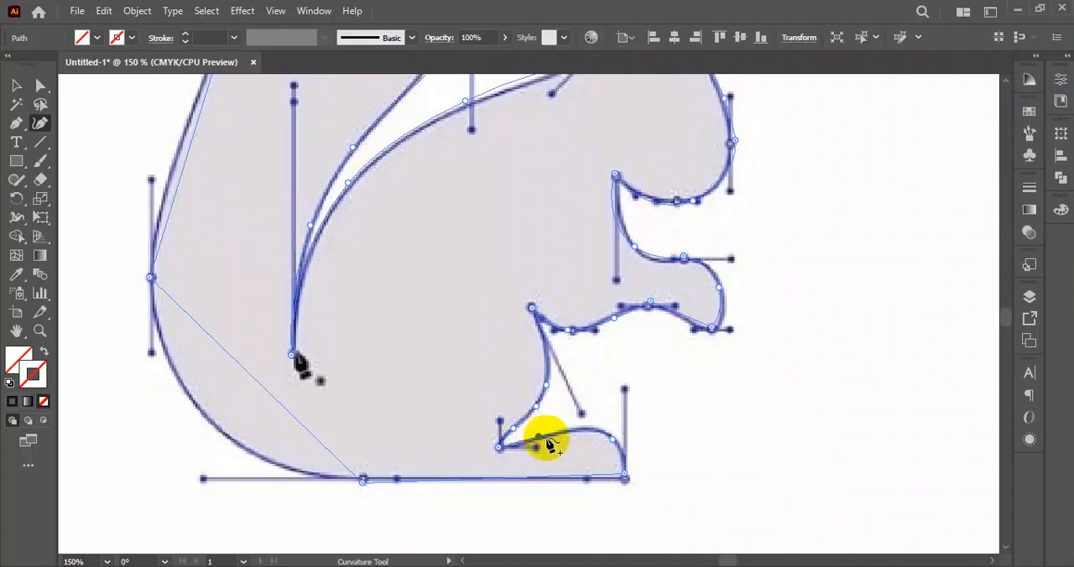
- Bend the segments around the tail's base, up its inner edge and under the tail tip to match the reference
left_click_drag(255, 378, 215, 425)
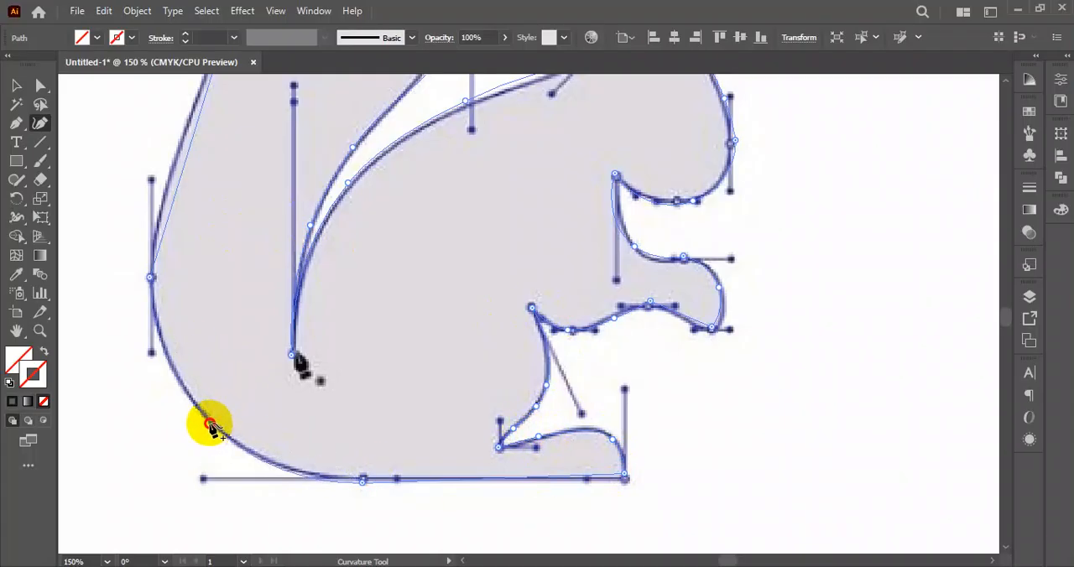
scroll(246, 325, "up", 2)
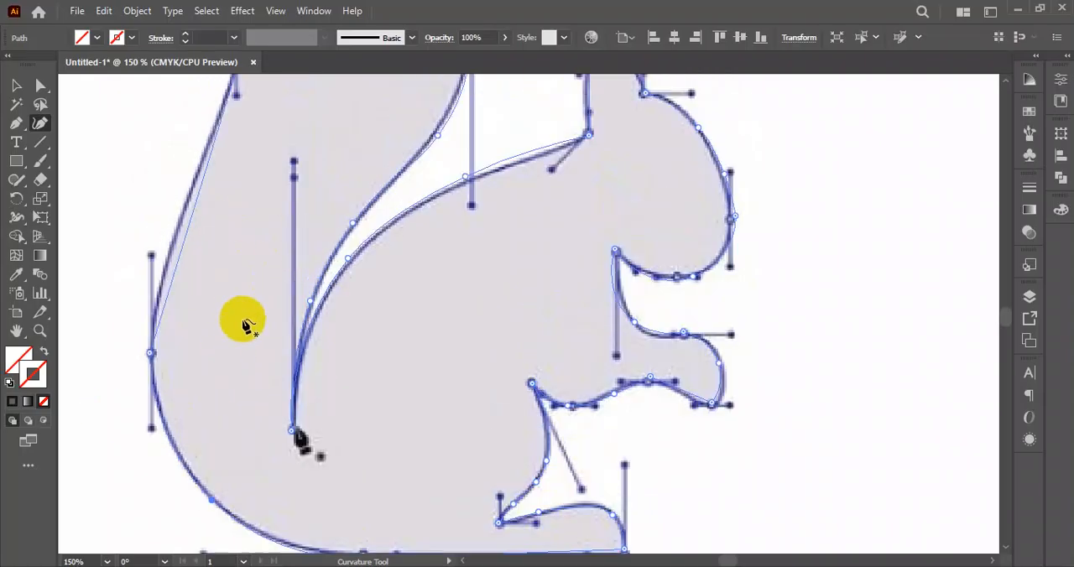
scroll(239, 315, "up", 1)
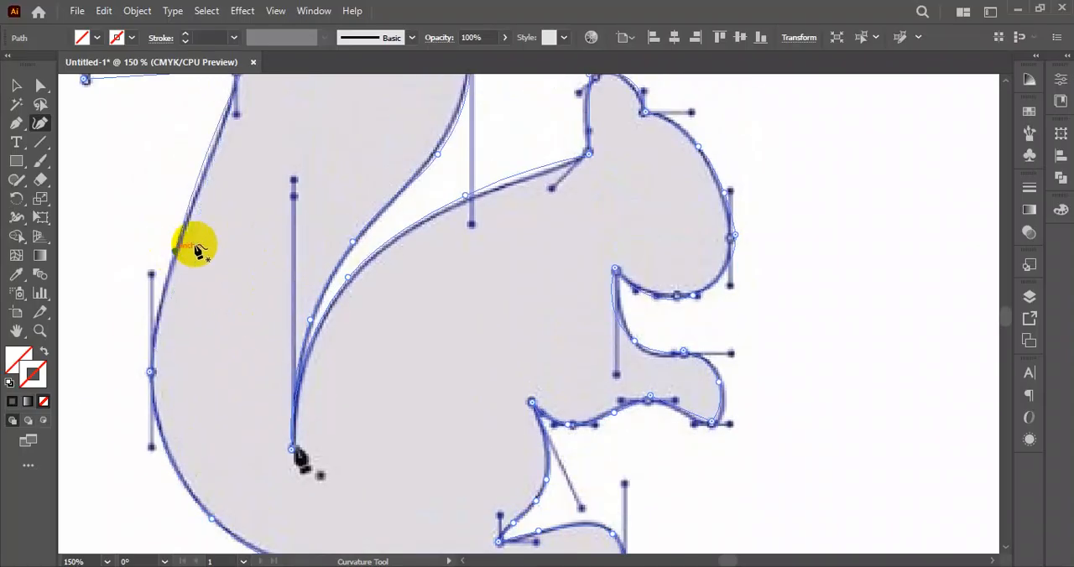
scroll(198, 252, "up", 3)
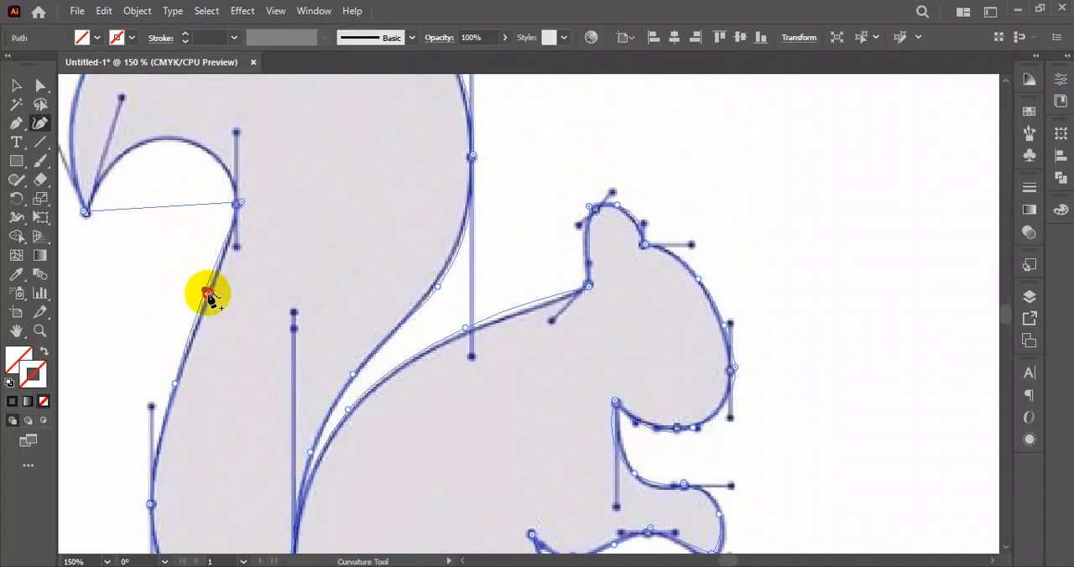
scroll(210, 302, "up", 3)
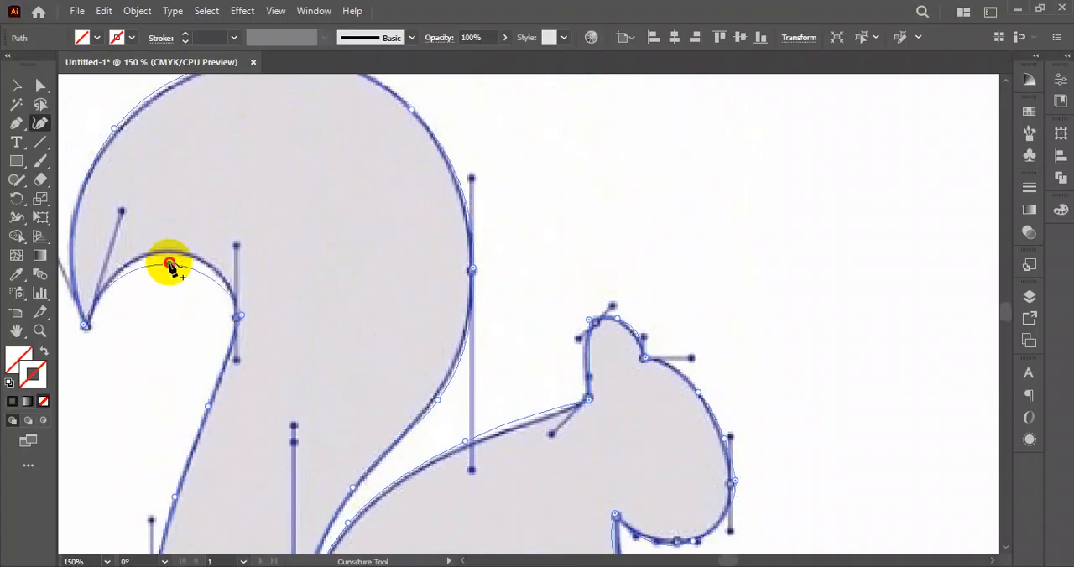
scroll(295, 225, "up", 3)
- Move the finished squirrel path off the reference to the empty area beside the artboard
scroll(328, 300, "down", 3)
scroll(334, 301, "down", 7)
left_click(16, 84)
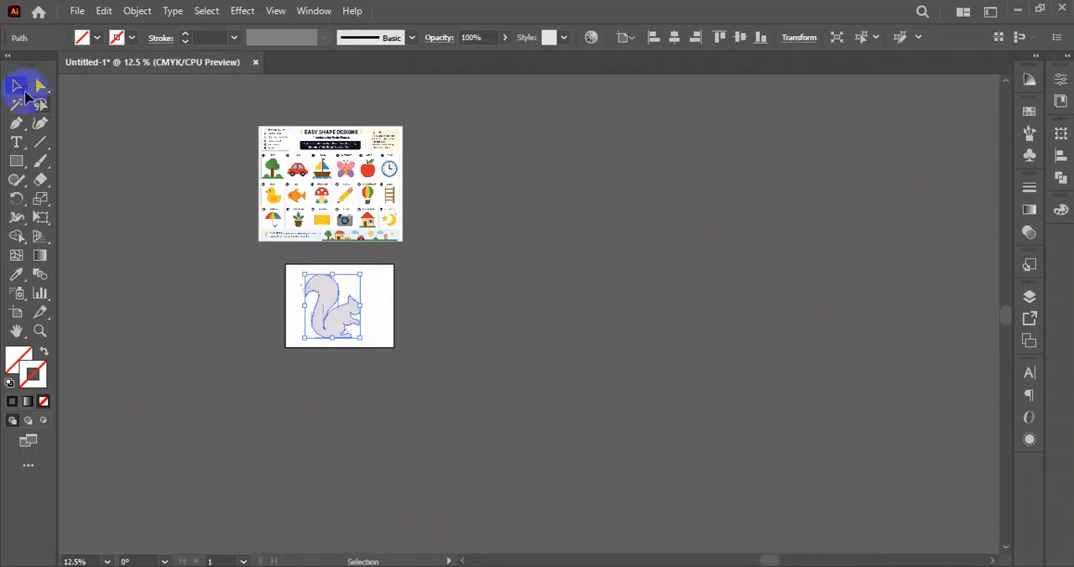
left_click(378, 307)
left_click_drag(378, 307, 611, 283)
left_click(579, 370)
left_click_drag(528, 346, 501, 371)
left_click(707, 191)
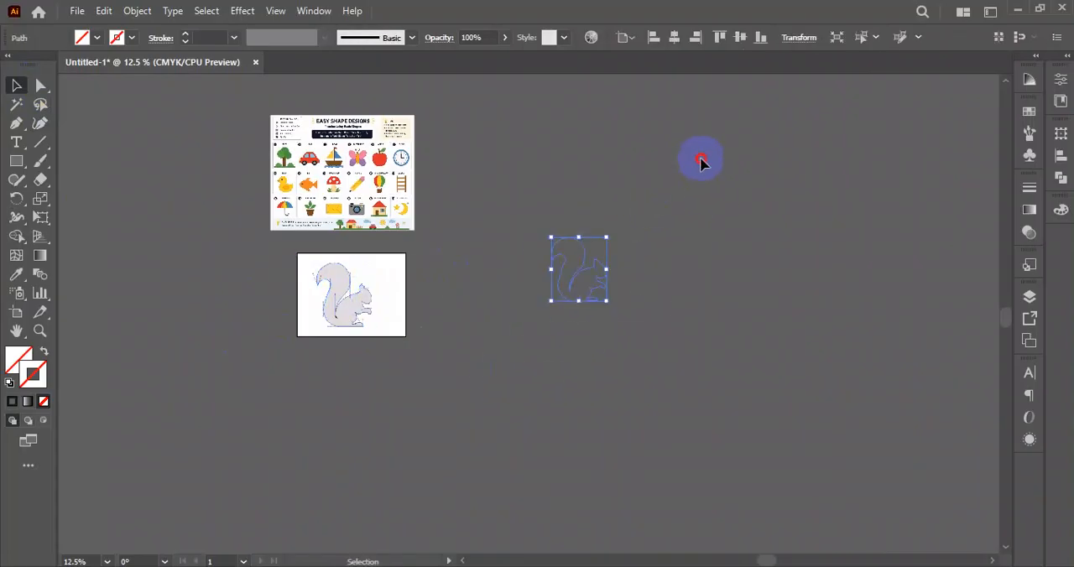
- Apply a black stroke to the moved squirrel path and deselect it
left_click(132, 37)
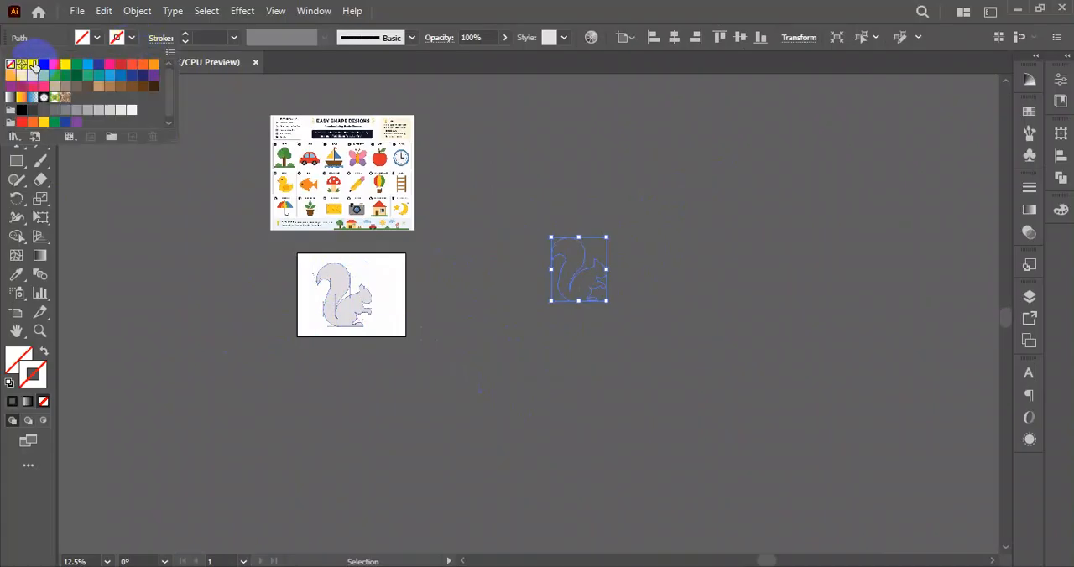
left_click(42, 66)
left_click(445, 379)
left_click_drag(675, 203, 526, 360)
left_click(480, 384)
- Start a new Curvature tool path at the reference's tail tip, add a point at the tail's top, and bend the segment between them
scroll(310, 279, "up", 5)
left_click_drag(388, 312, 216, 297)
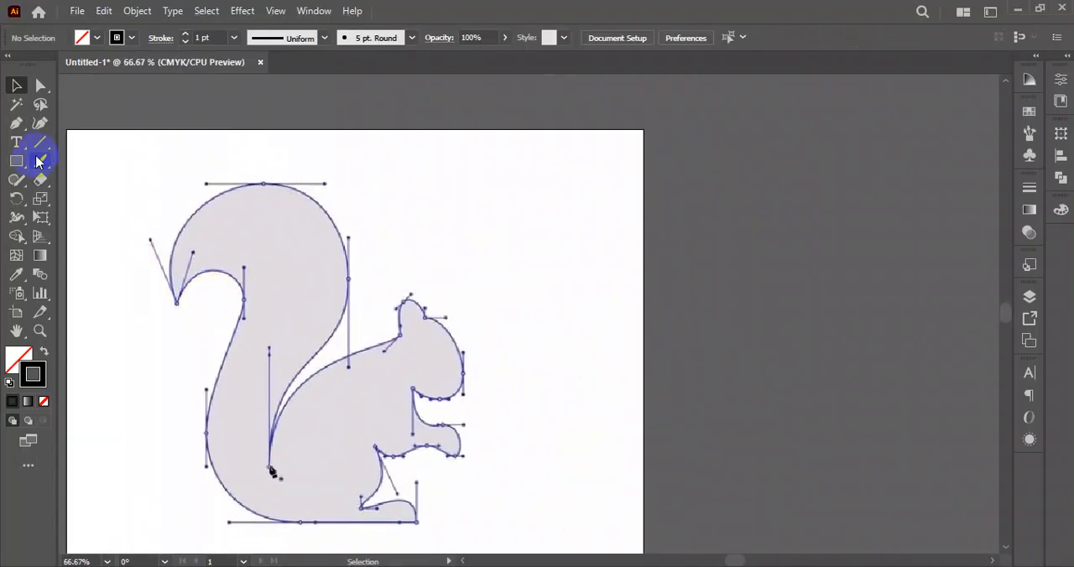
left_click(42, 128)
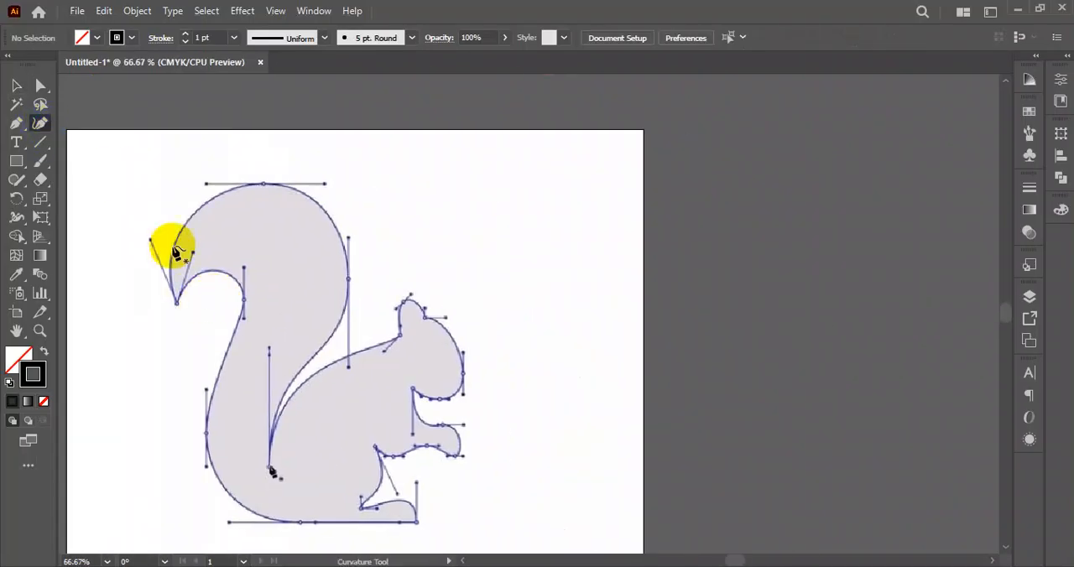
left_click(177, 304)
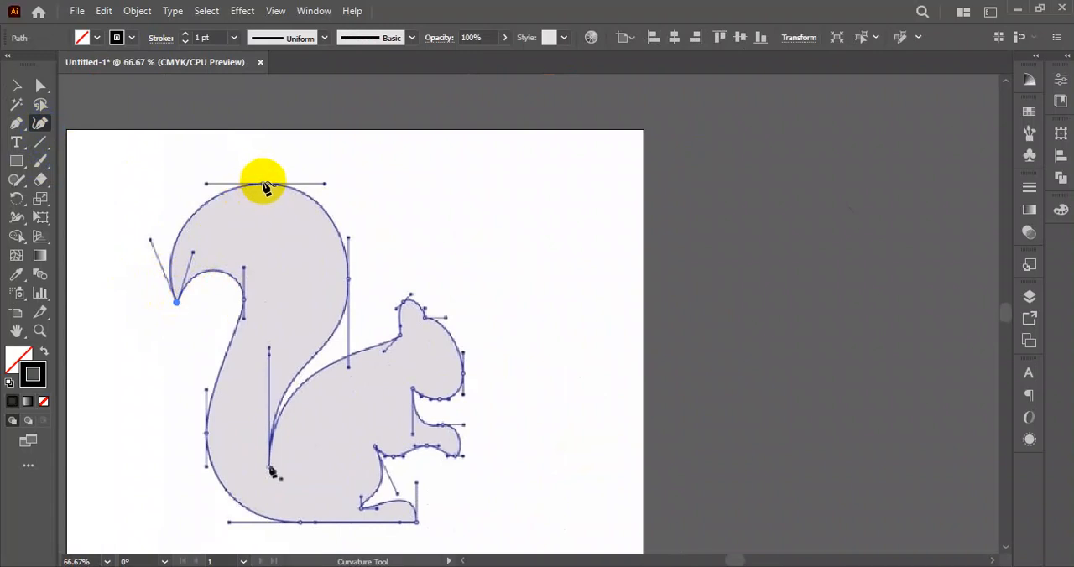
left_click(263, 184)
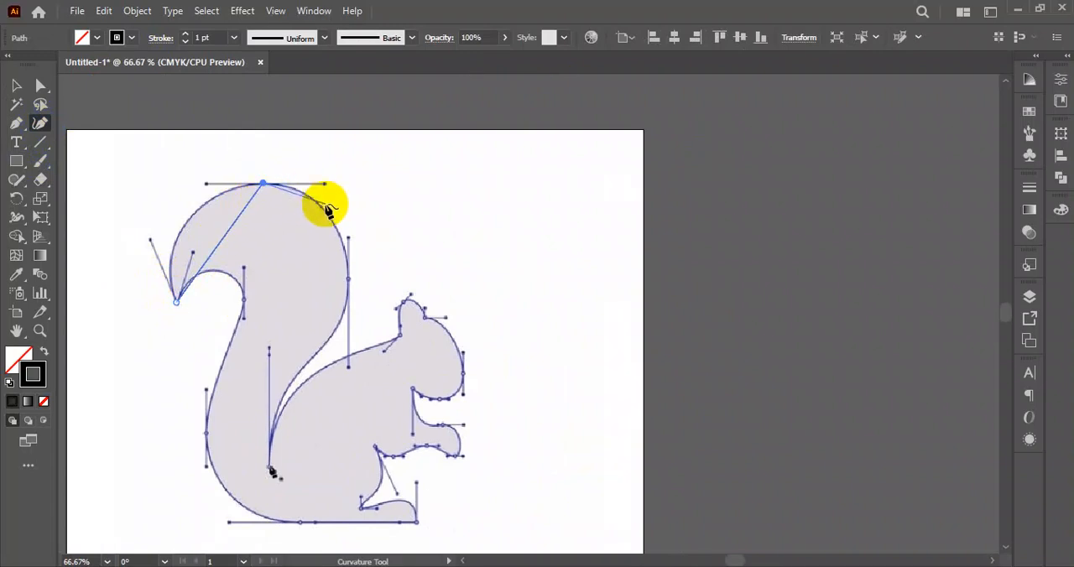
key("ctrl+z")
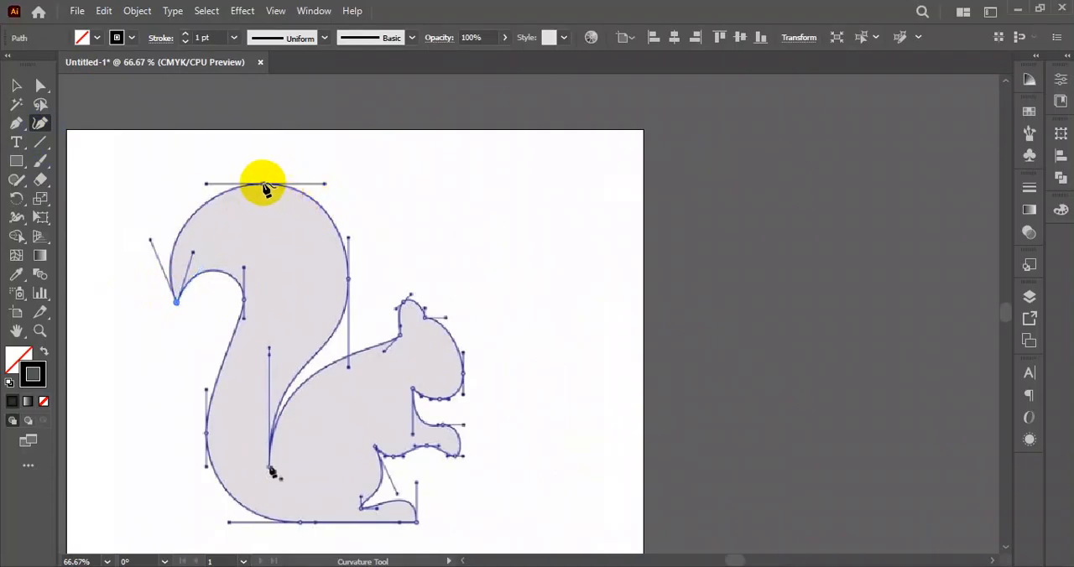
left_click(263, 184)
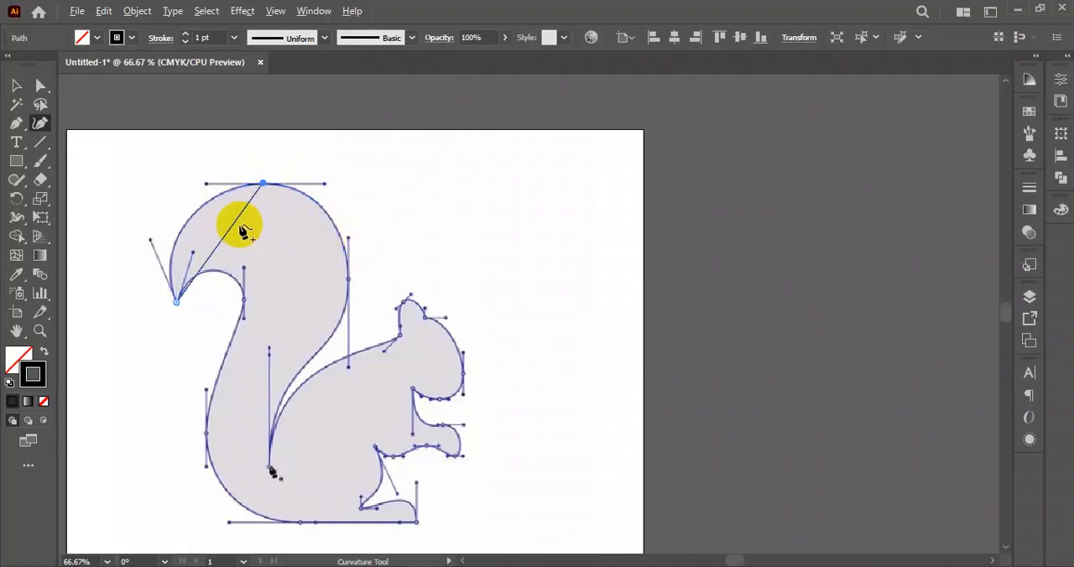
left_click(193, 212)
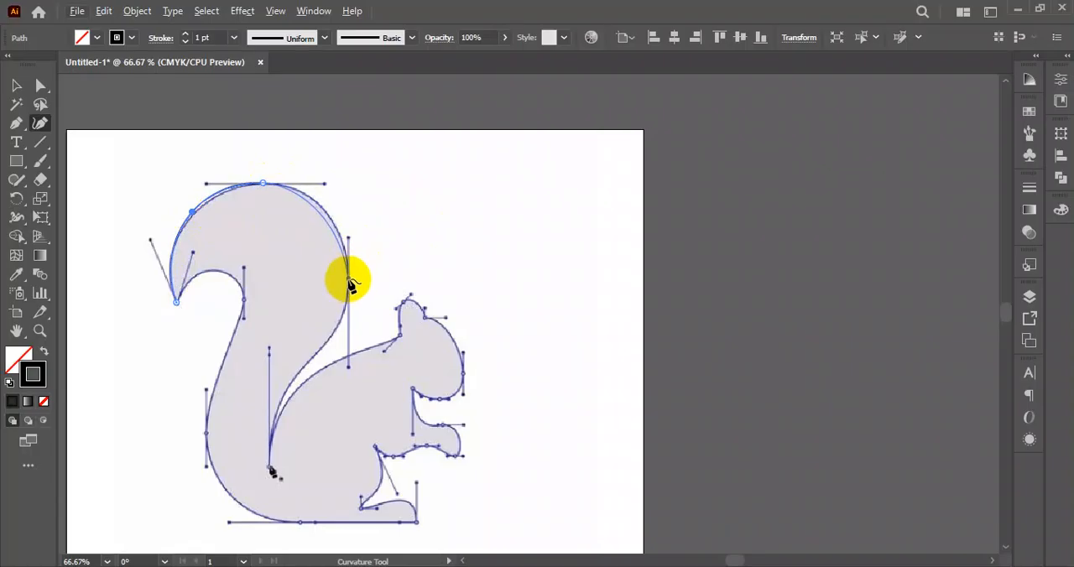
- Extend the Curvature path down the tail's outer edge to its inner base, adding points and bending segments to match the reference
left_click(349, 279)
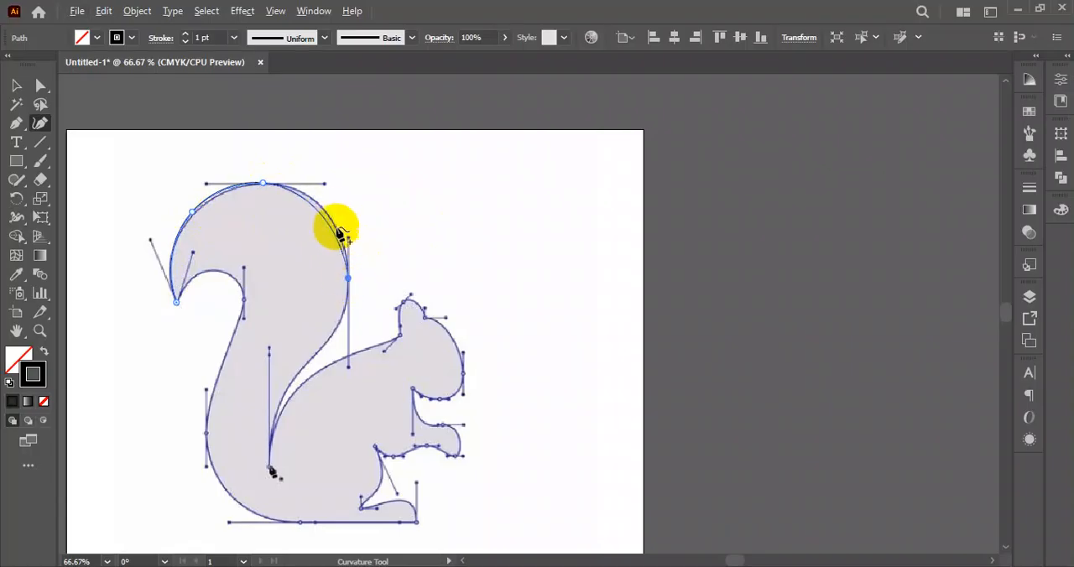
left_click(326, 213)
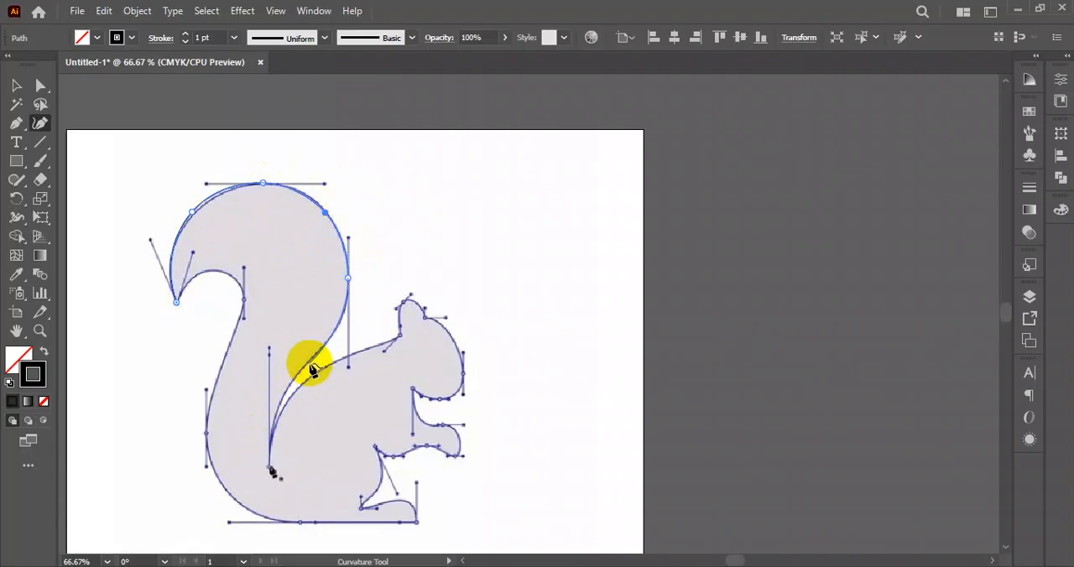
left_click(270, 467)
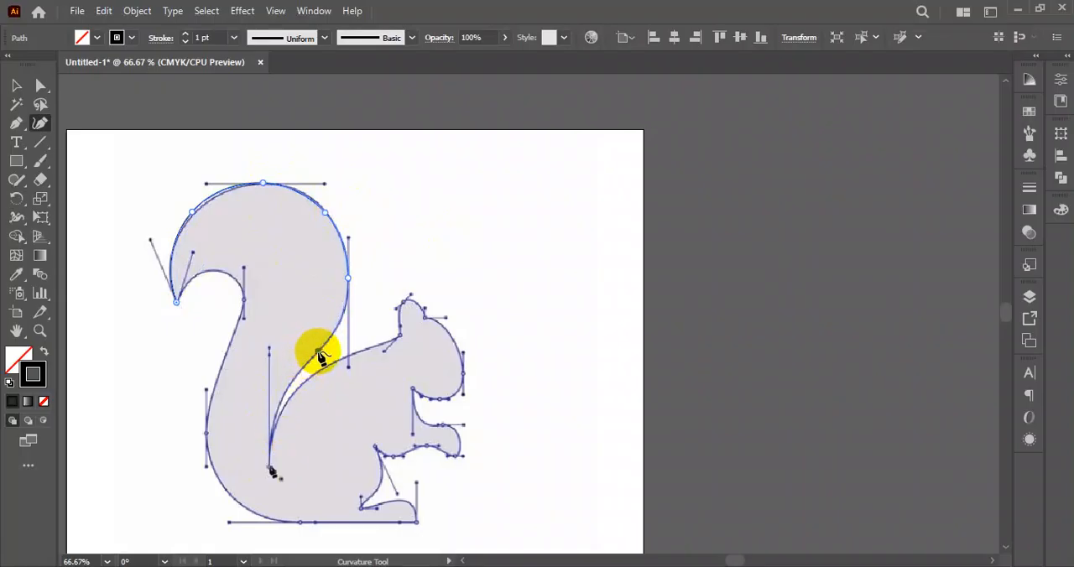
left_click(318, 351)
left_click(270, 468)
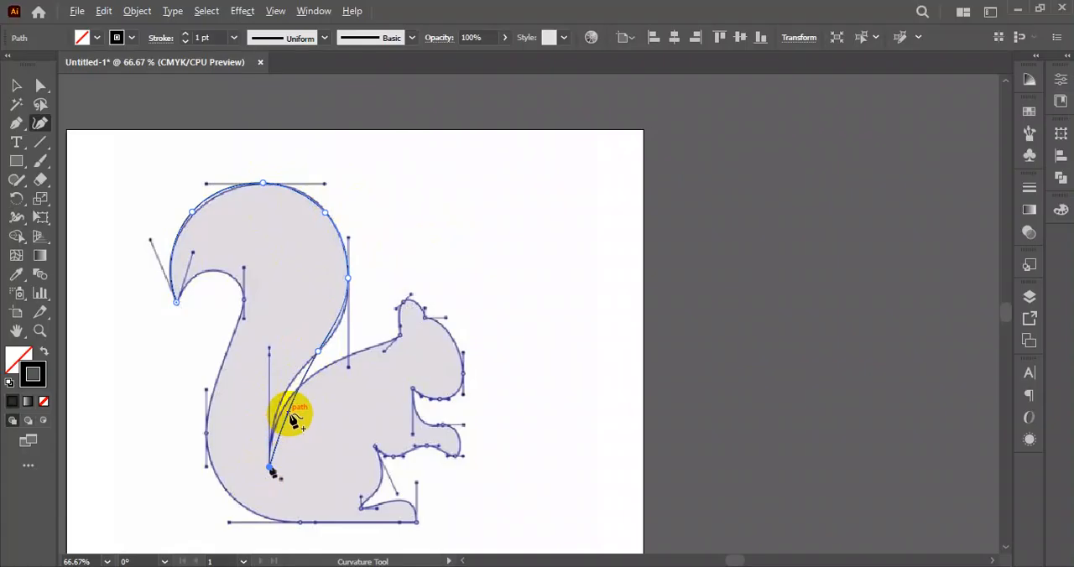
left_click_drag(289, 410, 278, 405)
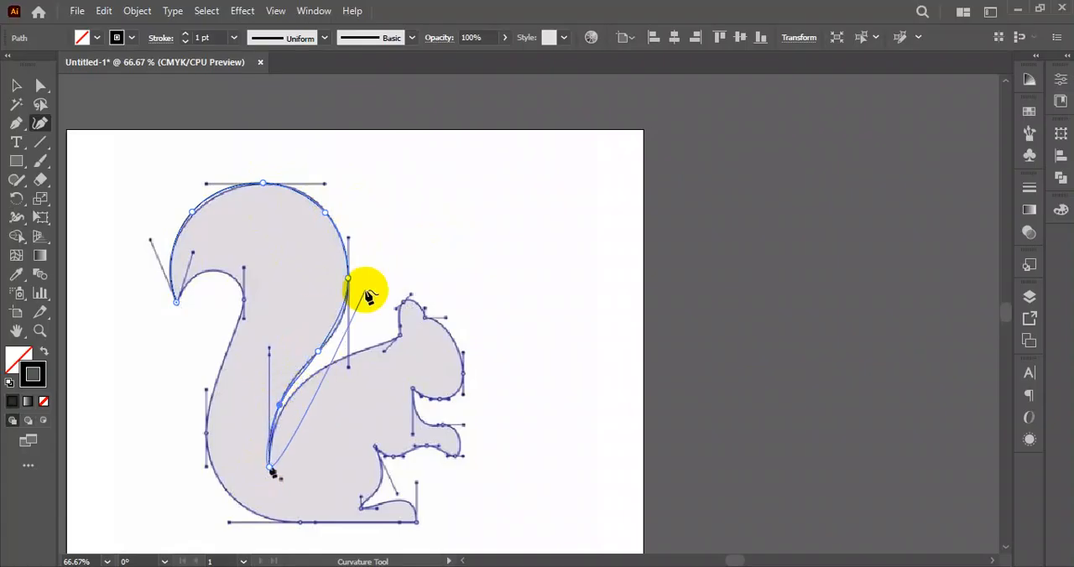
- Delete the Curvature path drawn along the squirrel's tail
left_click(18, 89)
left_click_drag(192, 137, 363, 370)
left_click(363, 370)
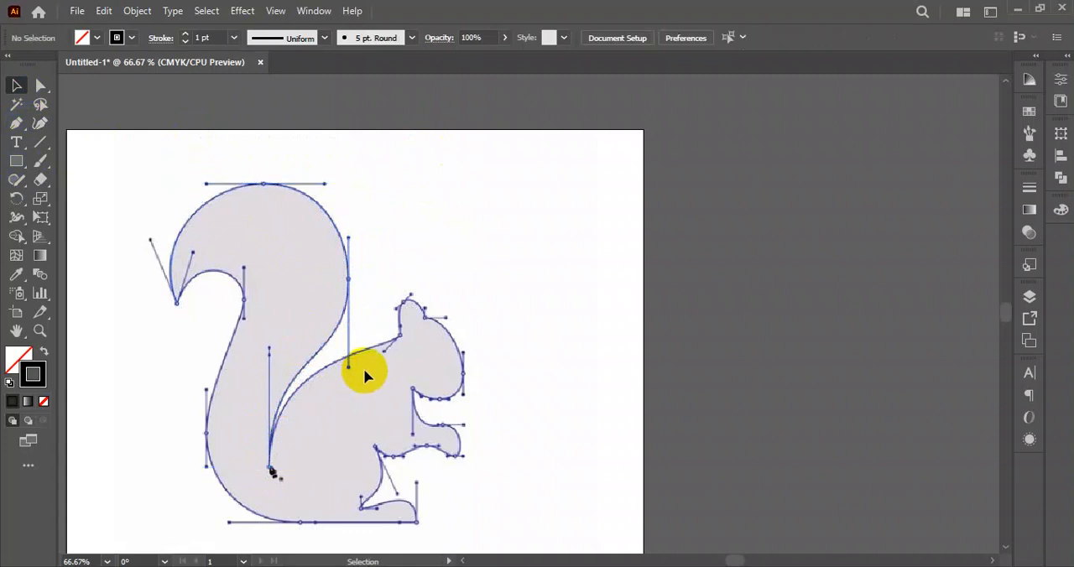
left_click(18, 130)
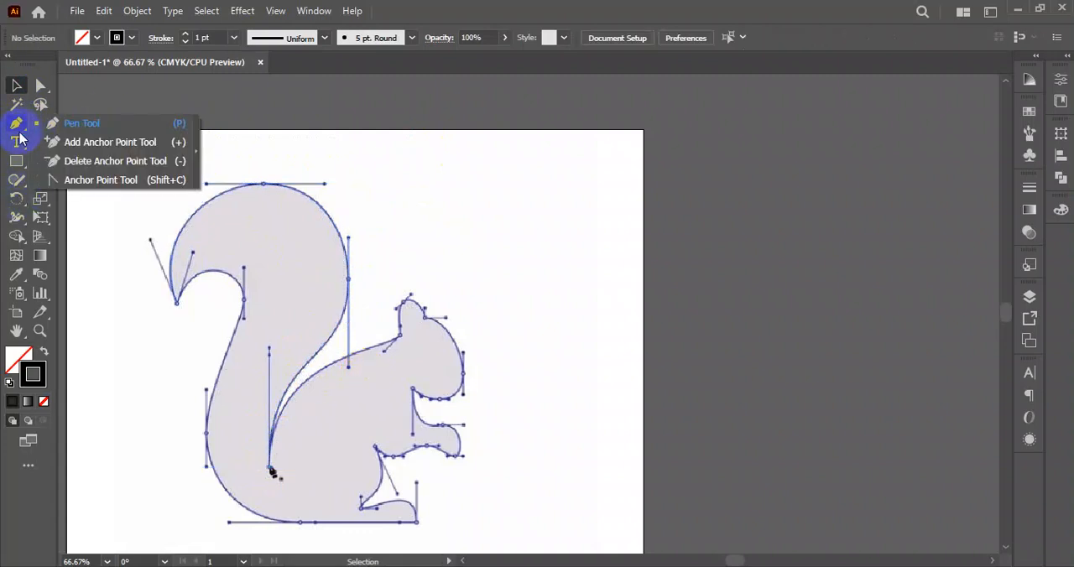
left_click(14, 126)
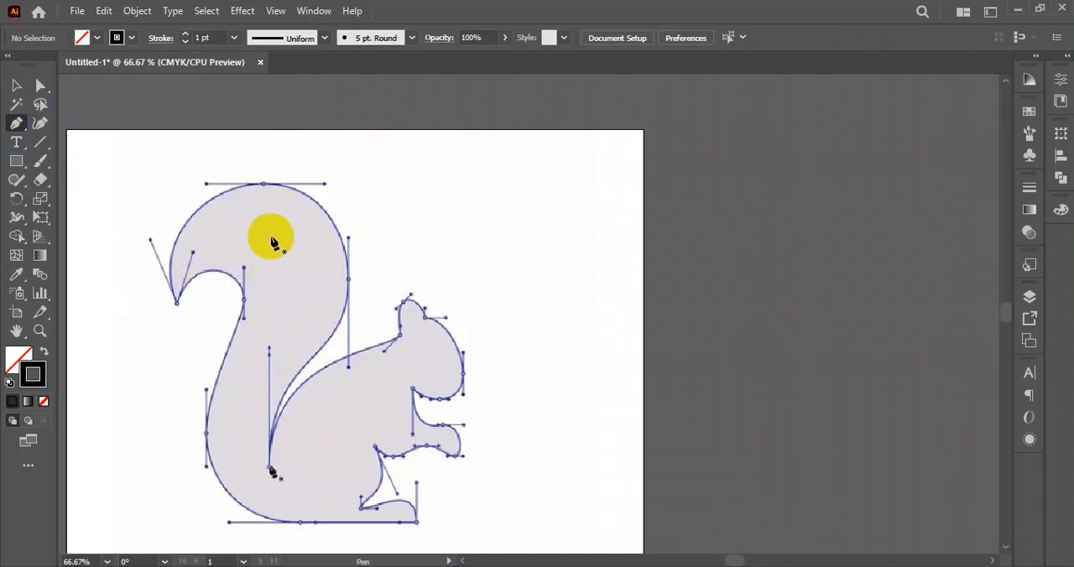
left_click(16, 85)
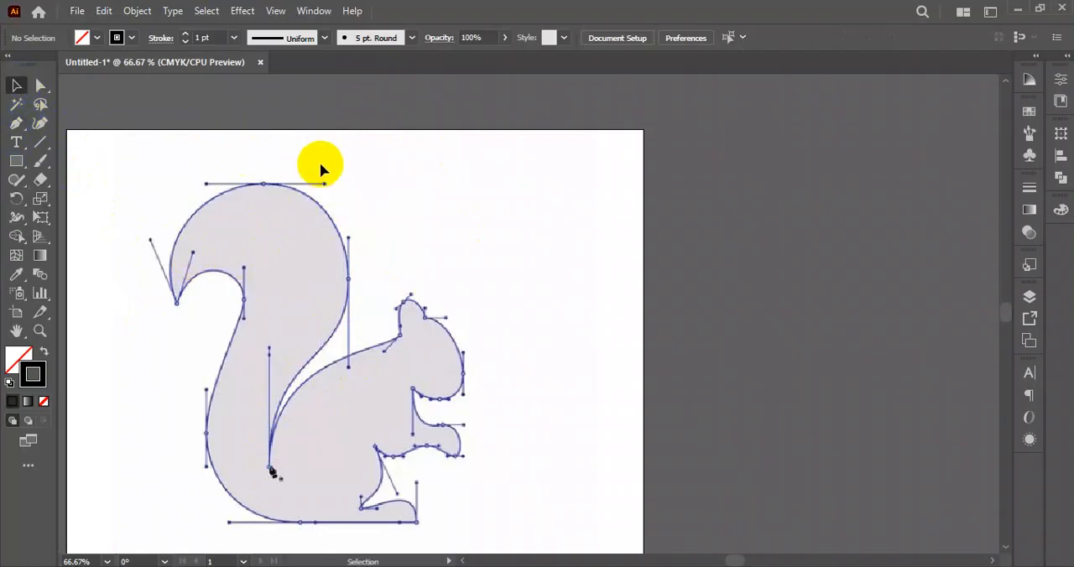
scroll(310, 287, "down", 1)
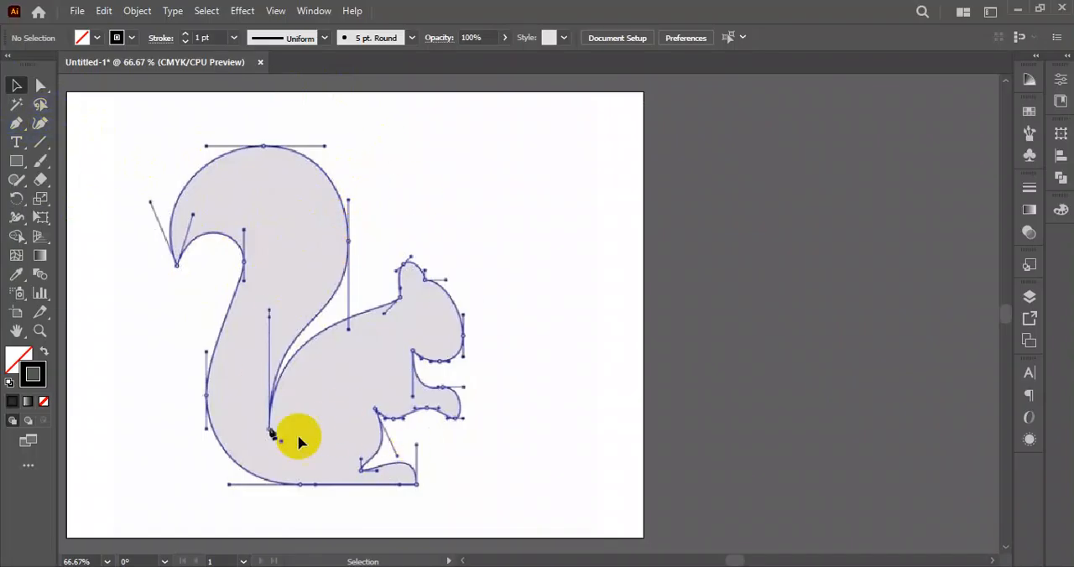
- Draw a curved Pen path from the reference's tail tip to the tail's top, and delete it
left_click(16, 123)
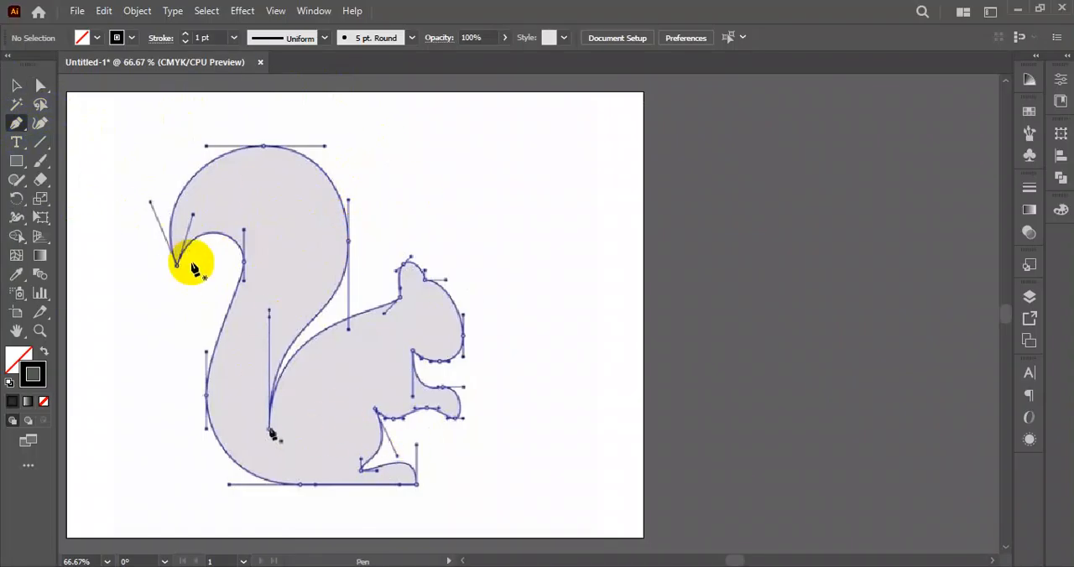
left_click(179, 269)
left_click_drag(263, 148, 393, 116)
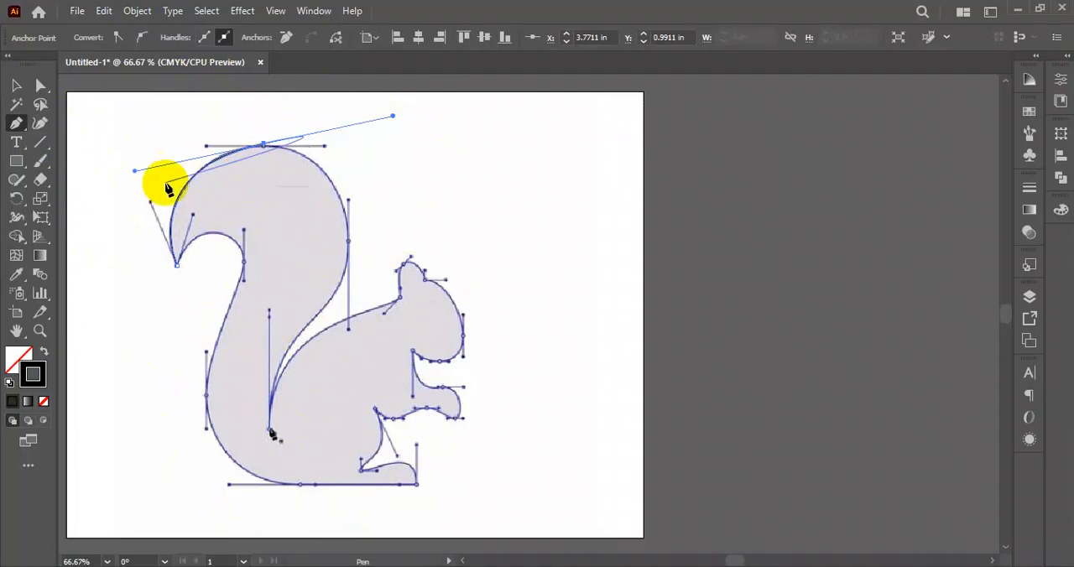
left_click(16, 85)
left_click_drag(154, 133, 277, 241)
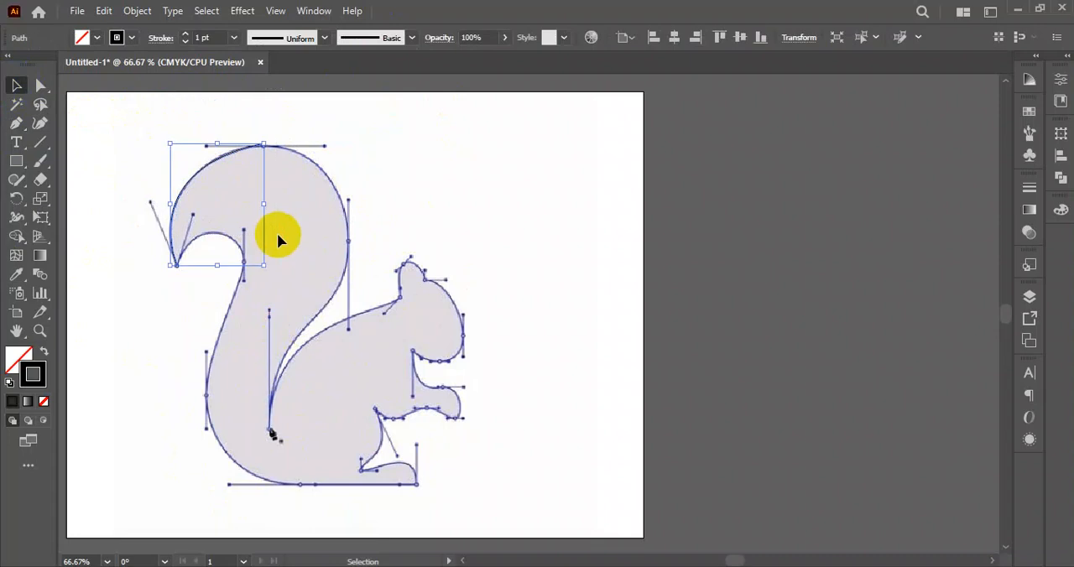
left_click(272, 229)
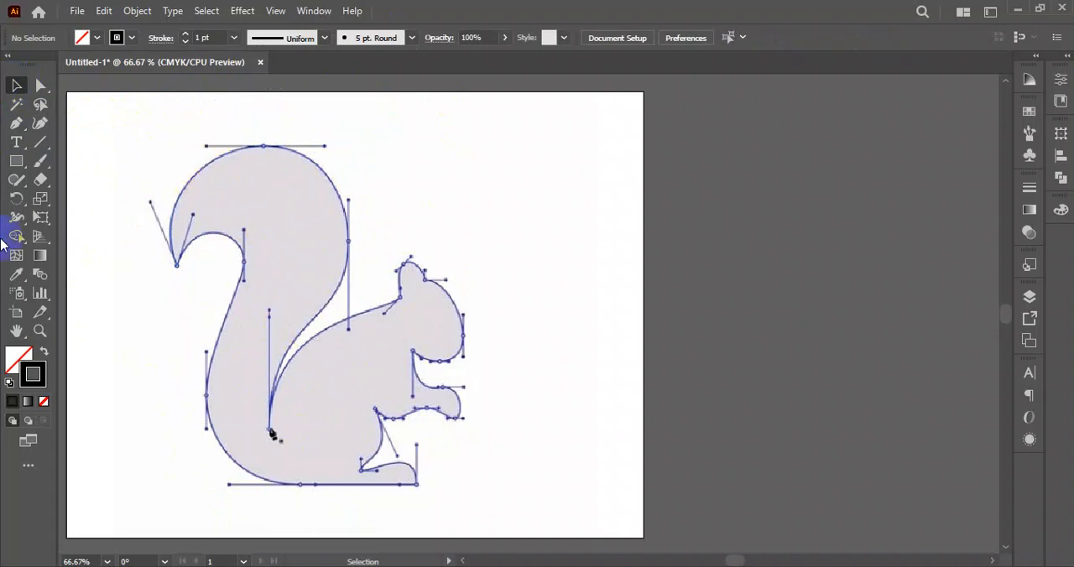
left_click(23, 147)
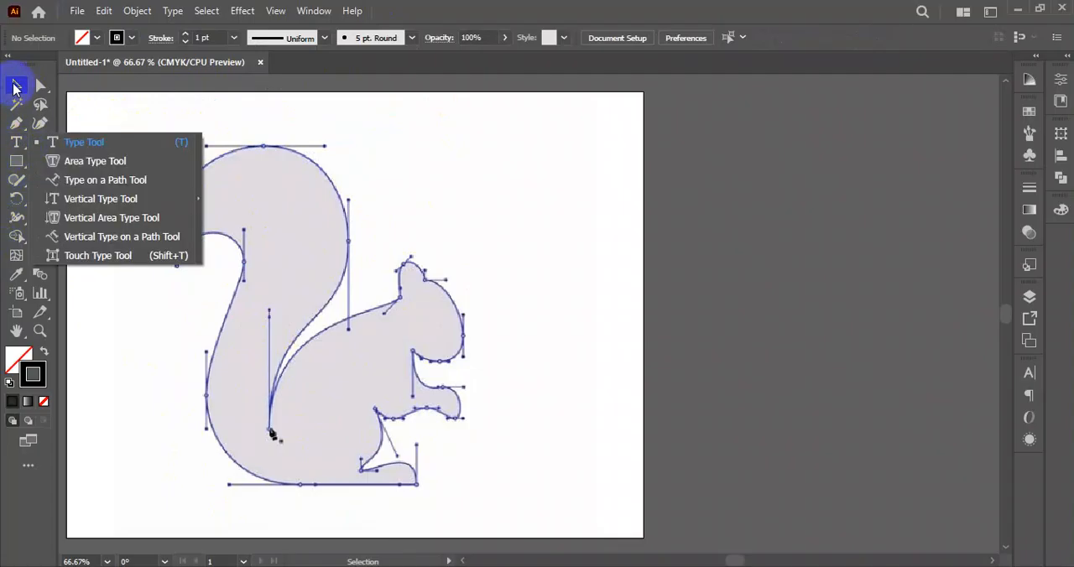
left_click(14, 88)
left_click(27, 149)
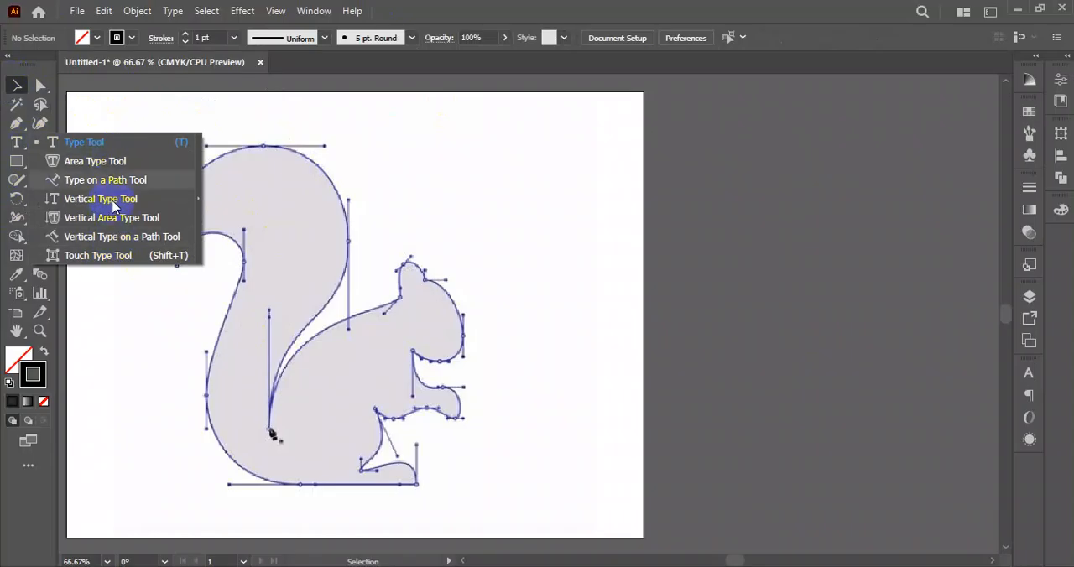
left_click(286, 223)
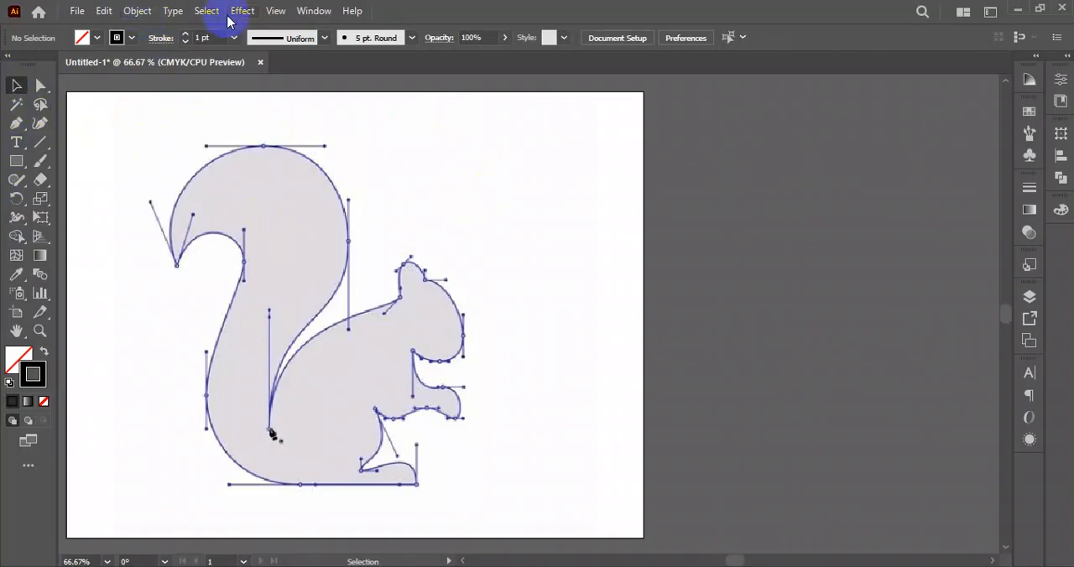
- Unlock all objects and delete the squirrel reference artwork from the artboard
left_click(132, 14)
left_click(250, 153)
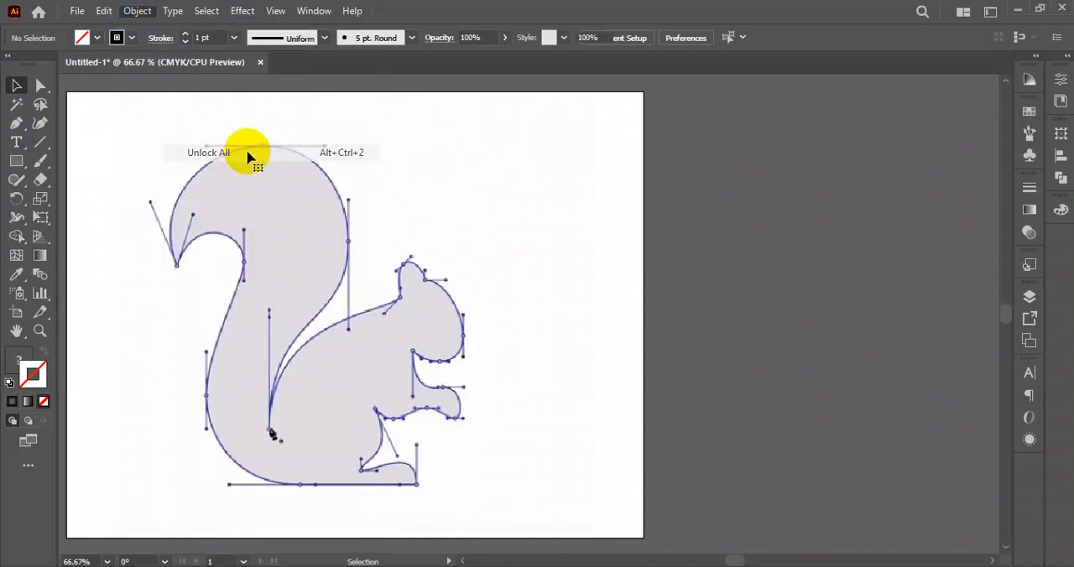
left_click_drag(643, 216, 379, 384)
key("Delete")
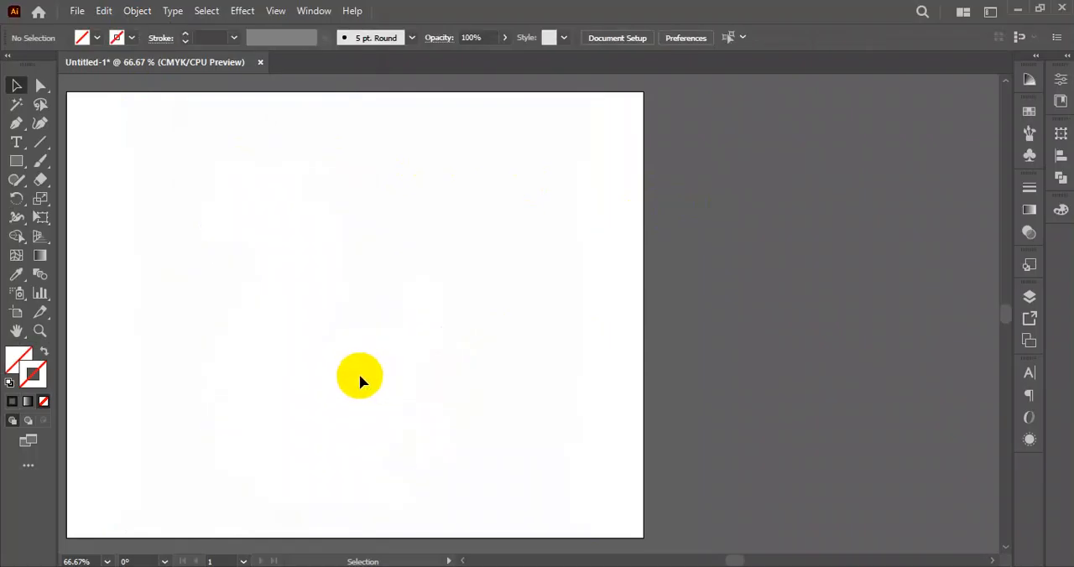
- Place a point text with the "Lorem ipsum" placeholder using the Type tool and move it toward the artboard's upper-left area
left_click_drag(388, 300, 501, 292)
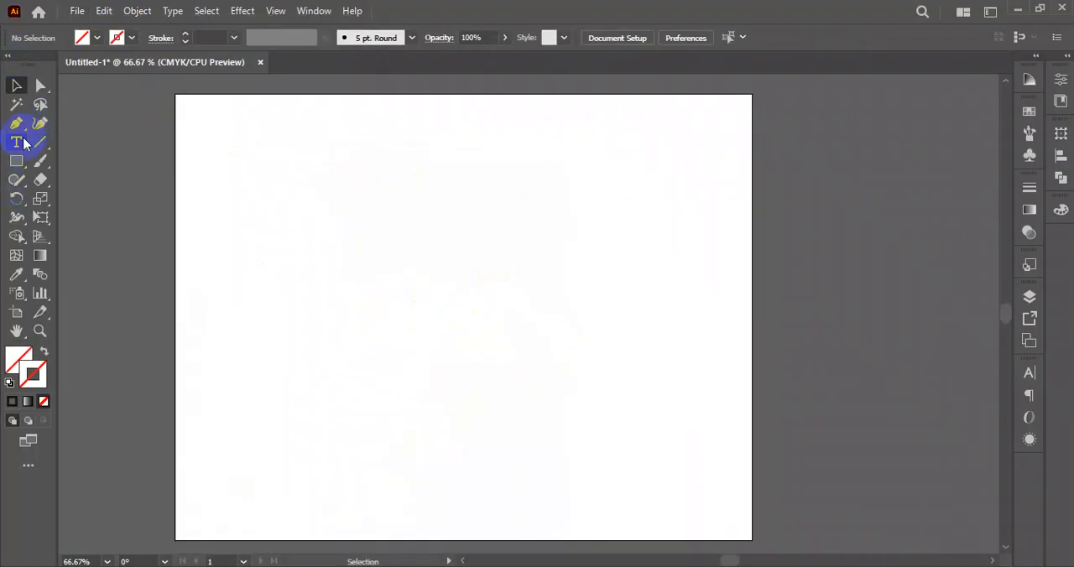
left_click_drag(22, 149, 89, 143)
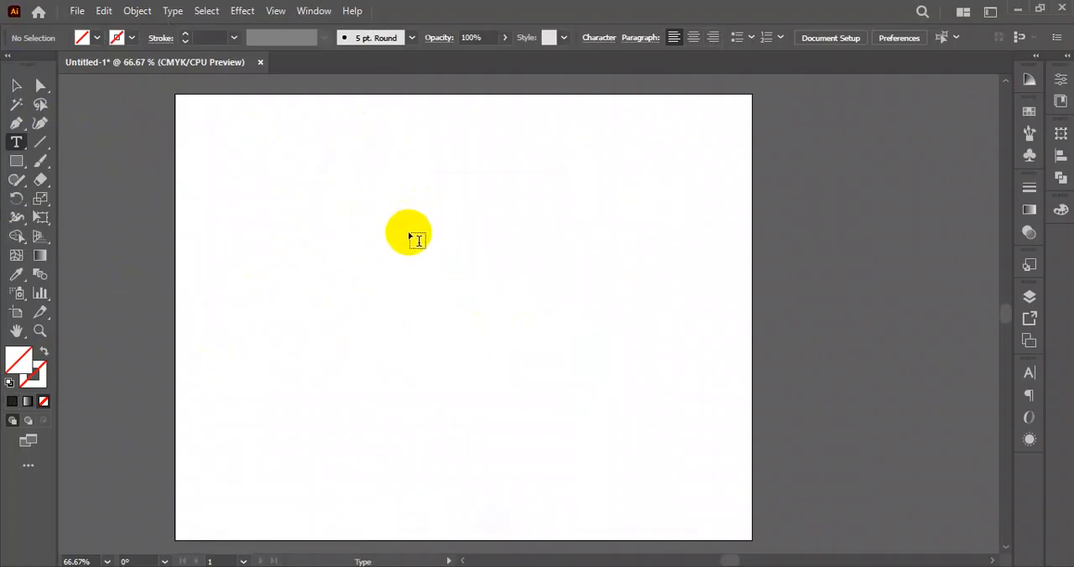
left_click(355, 267)
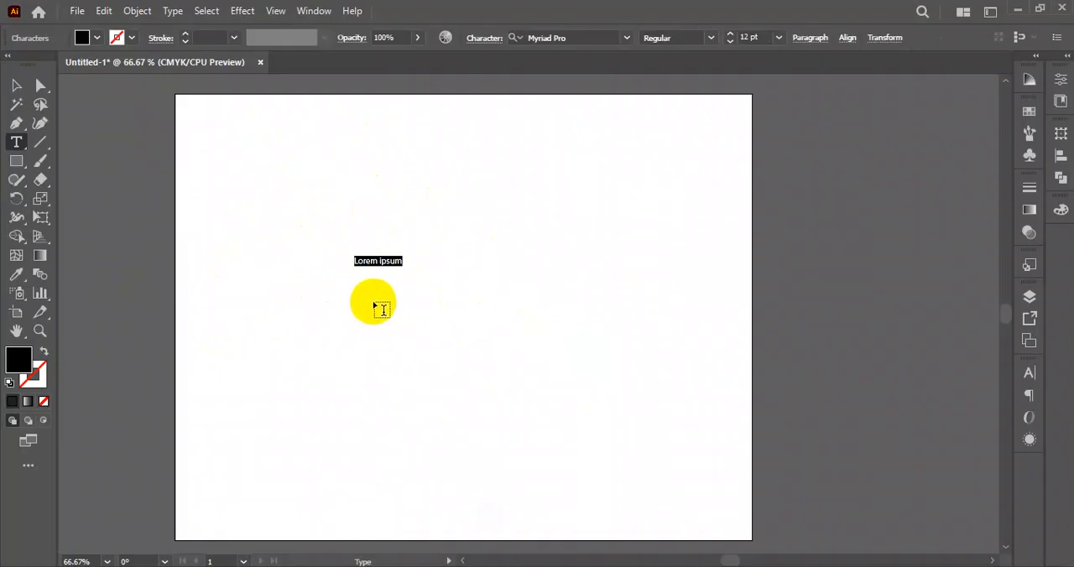
left_click(14, 87)
left_click_drag(379, 264, 286, 155)
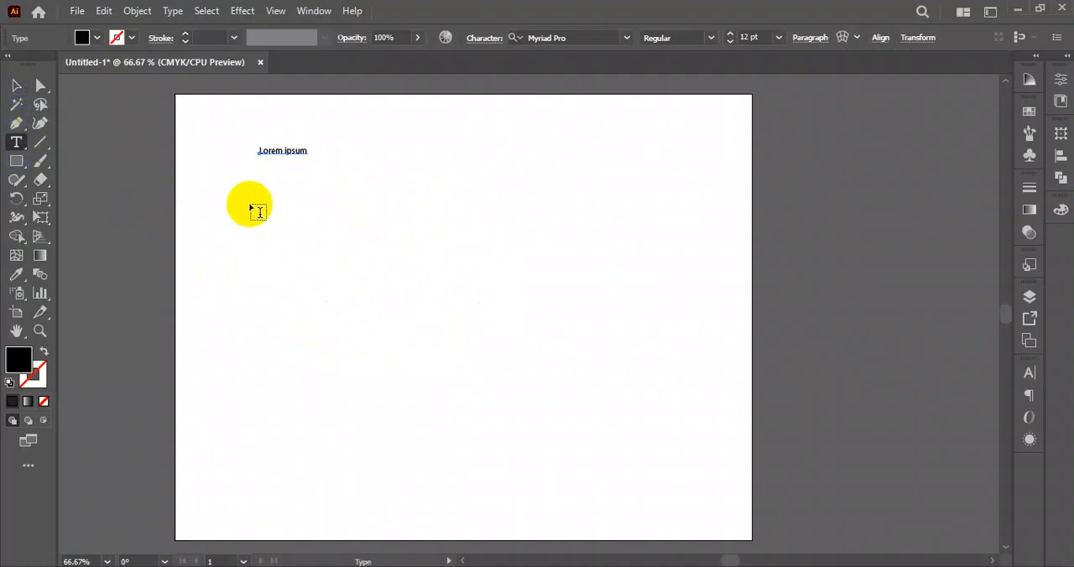
- Create a large area text frame of placeholder paragraphs below the heading text, and reposition both text objects
left_click_drag(246, 202, 692, 402)
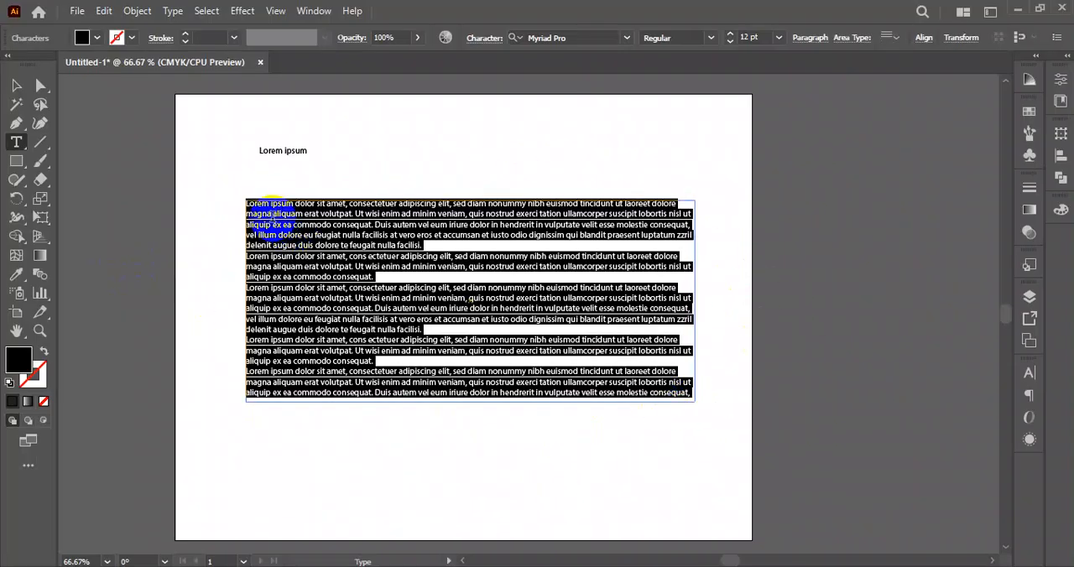
left_click(418, 274)
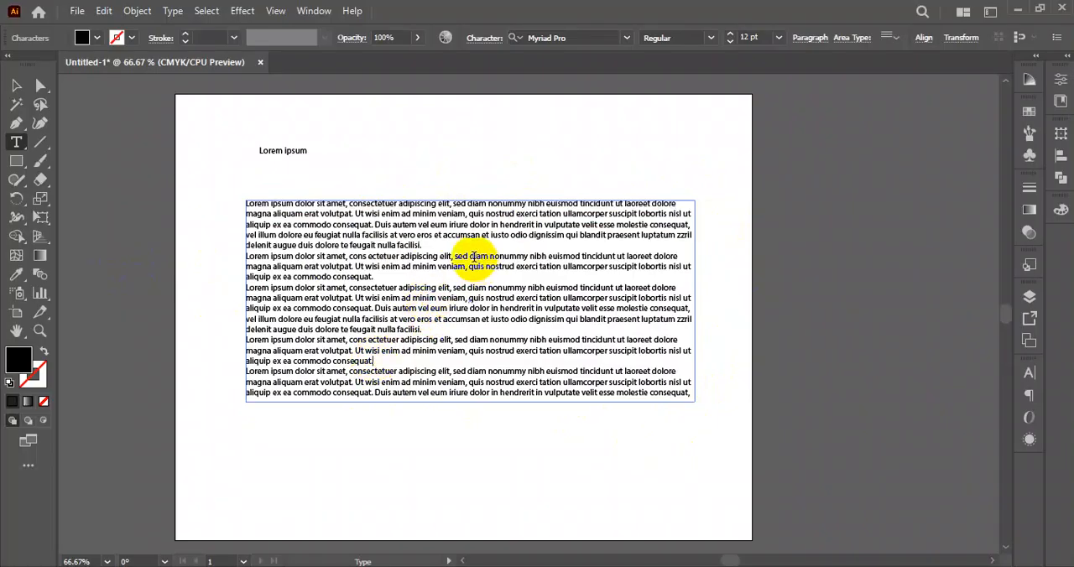
left_click(16, 84)
left_click_drag(356, 262, 340, 279)
left_click_drag(288, 151, 345, 154)
left_click_drag(451, 131, 316, 168)
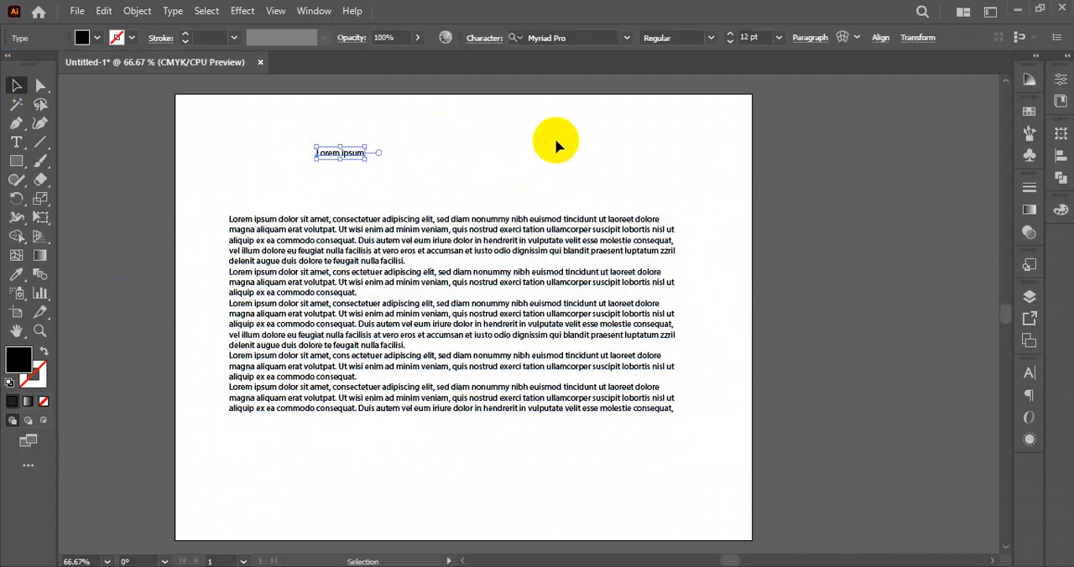
left_click(538, 146)
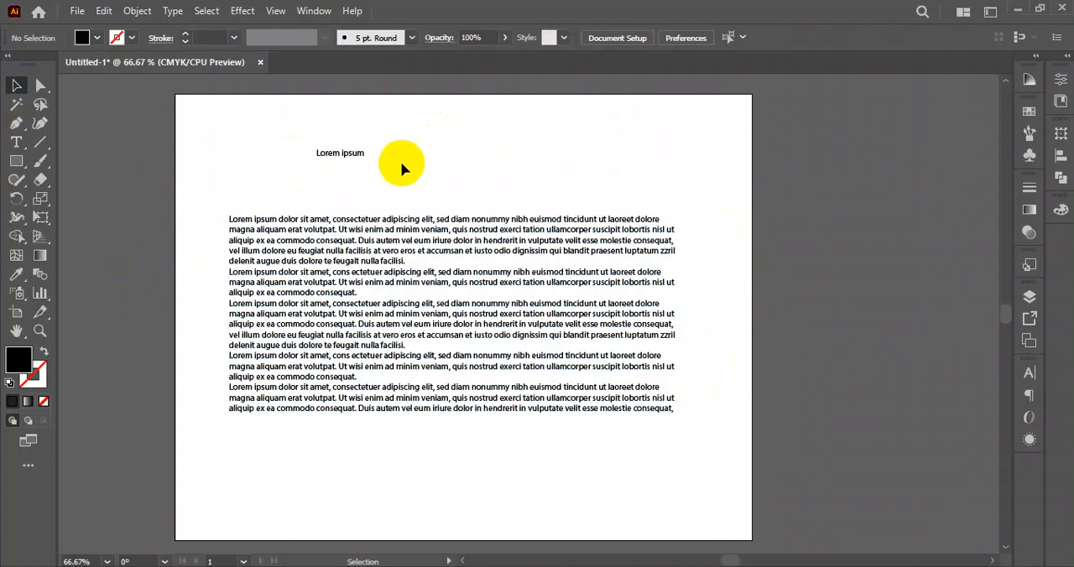
- Add a second "Lorem ipsum" point text near the artboard's top edge and move it slightly up and to the right
left_click(17, 141)
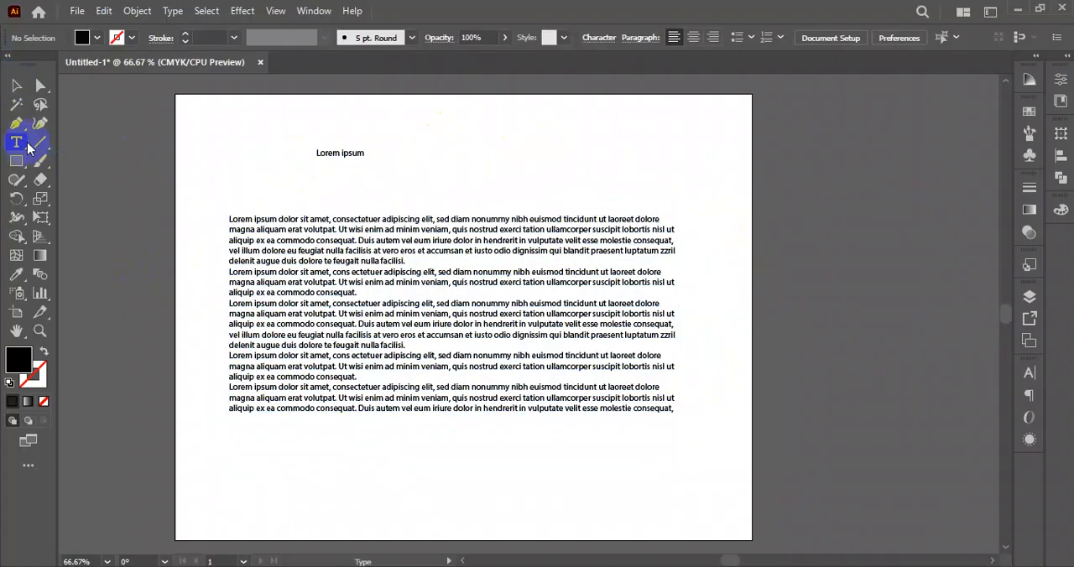
left_click(472, 139)
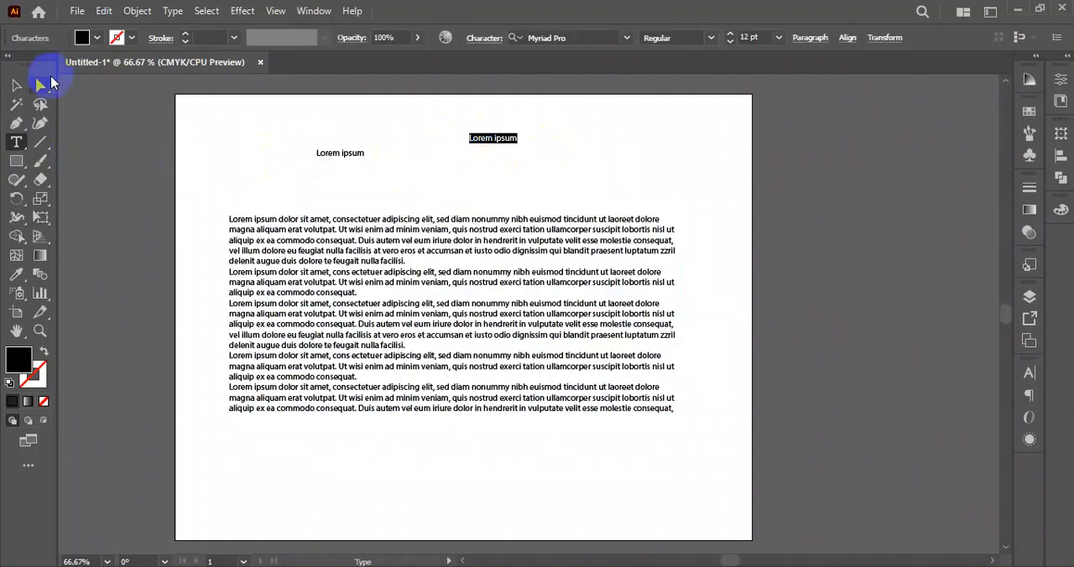
left_click(18, 86)
left_click_drag(483, 138, 511, 125)
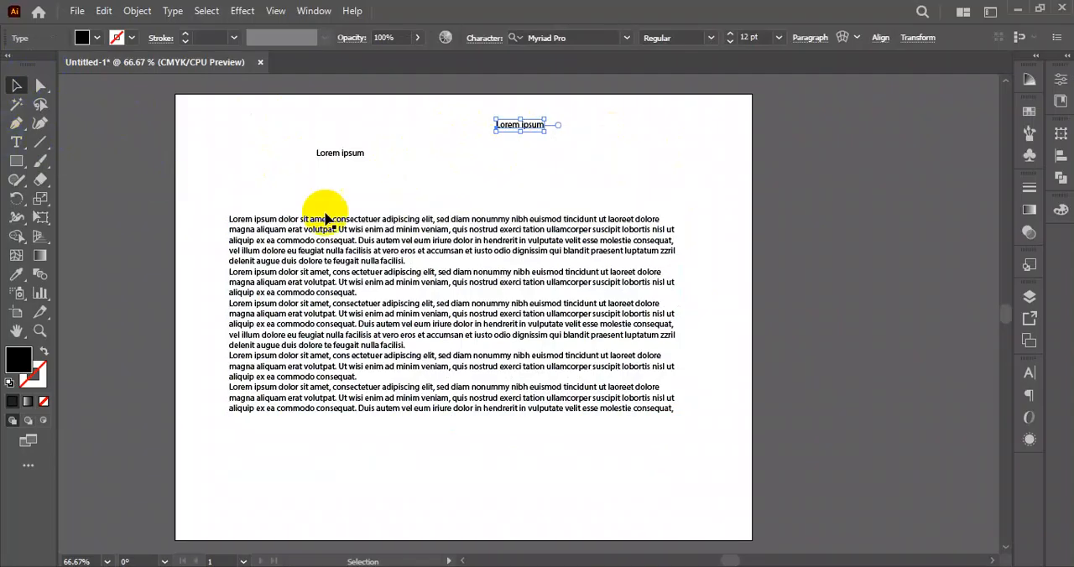
- Create a wide area text frame below the paragraphs and replace its placeholder text with "ghjkl;"
scroll(235, 375, "down", 3)
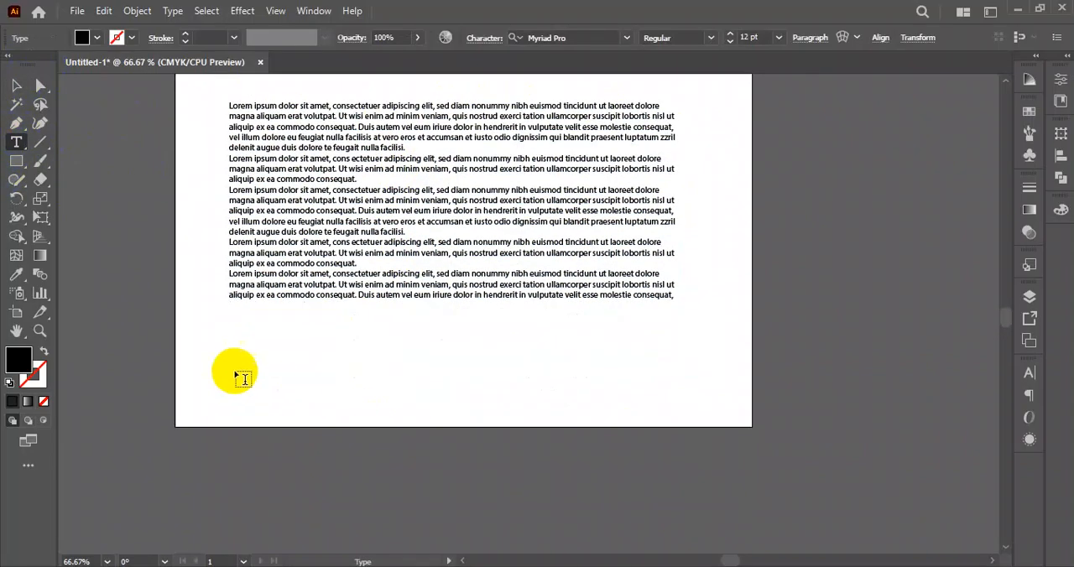
left_click_drag(230, 328, 687, 395)
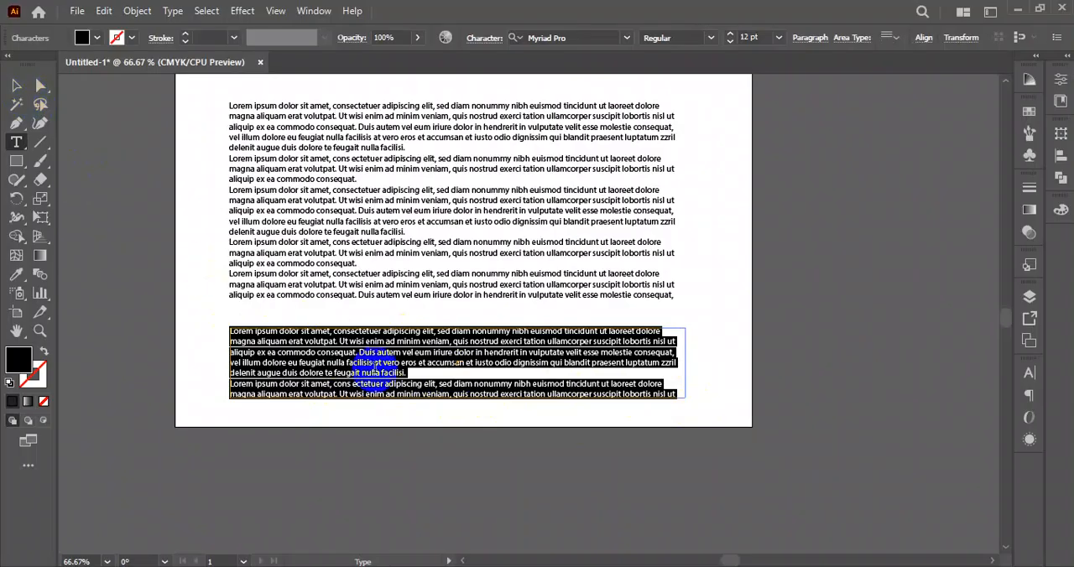
left_click(400, 373)
key("ctrl+a")
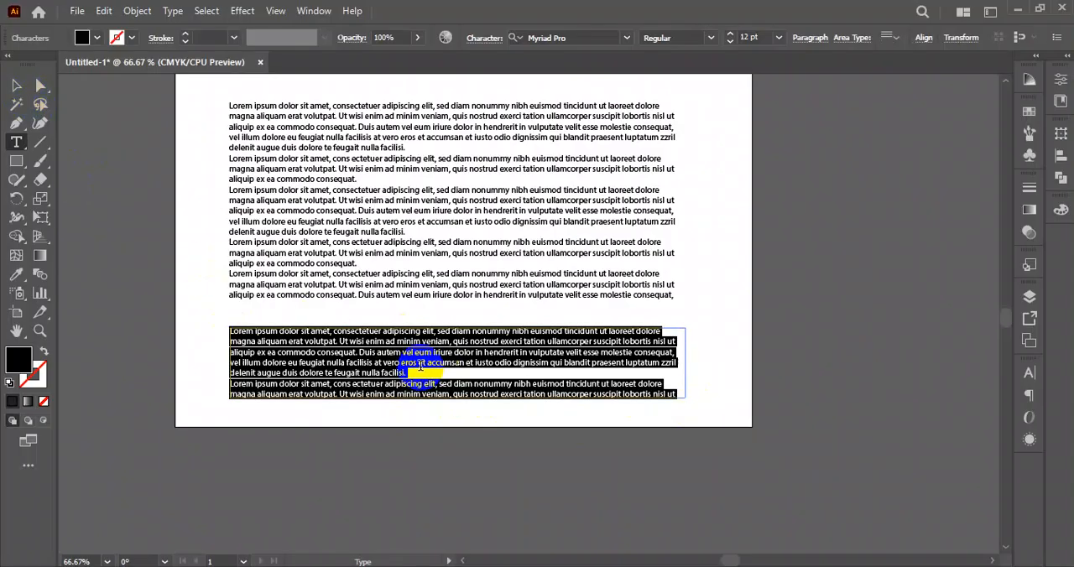
key("Delete")
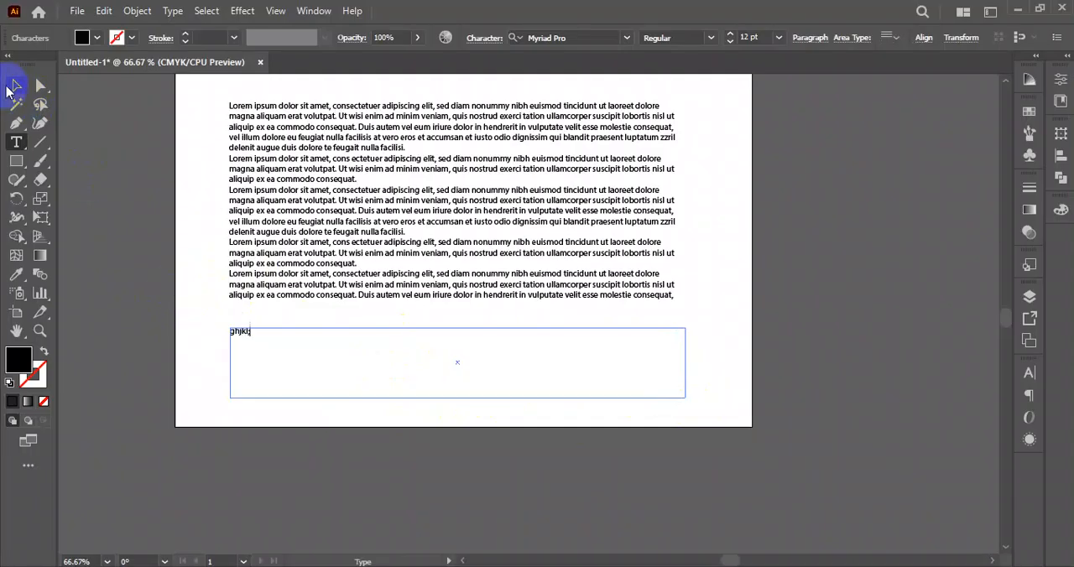
- Delete all the text objects from the artboard
left_click(10, 88)
scroll(282, 303, "up", 3)
left_click_drag(173, 202, 748, 450)
key("Delete")
scroll(359, 196, "up", 3)
left_click_drag(258, 160, 683, 333)
key("Delete")
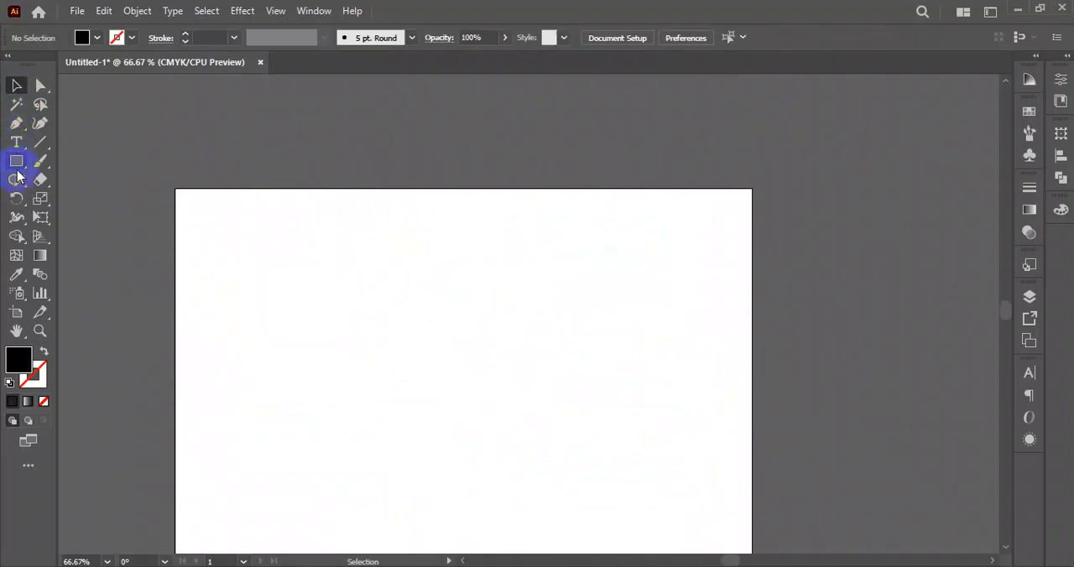
- Show the Character panel, detach it from its group, and place it beside the artboard's upper-right edge
left_click(16, 141)
scroll(319, 290, "down", 3)
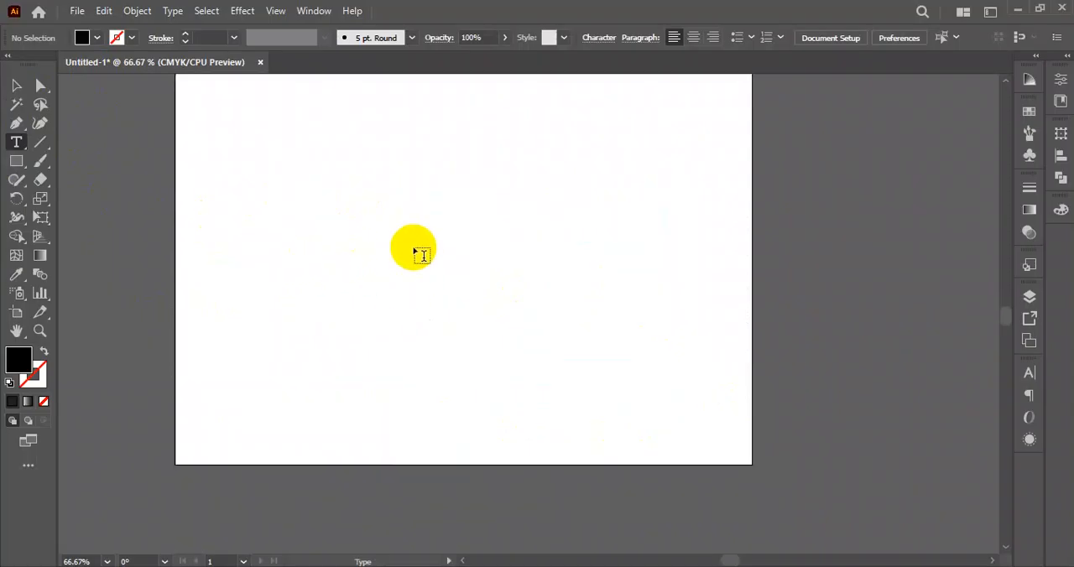
scroll(412, 249, "up", 4)
scroll(396, 204, "down", 5)
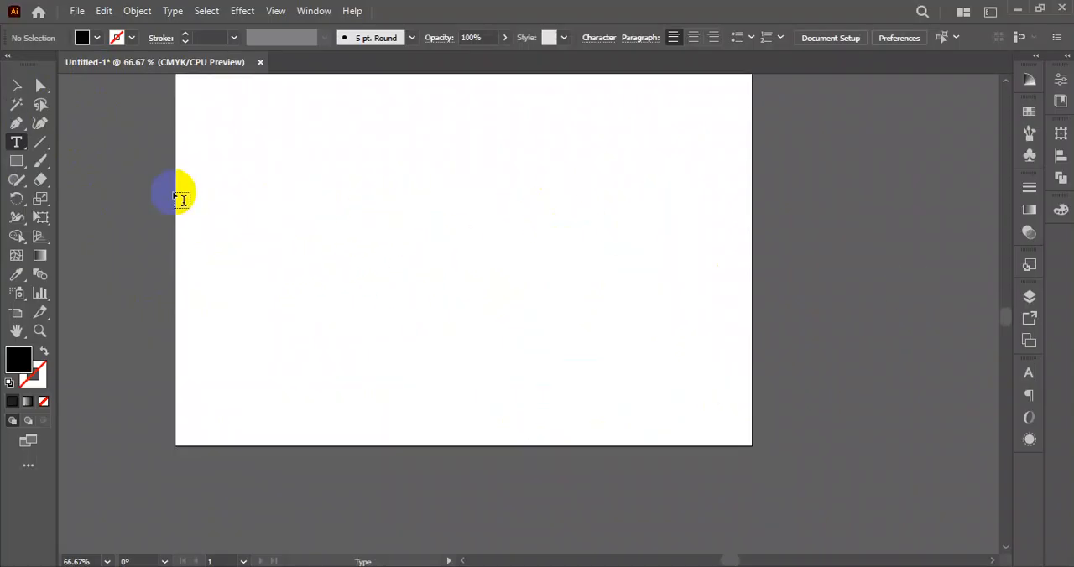
left_click_drag(21, 146, 76, 144)
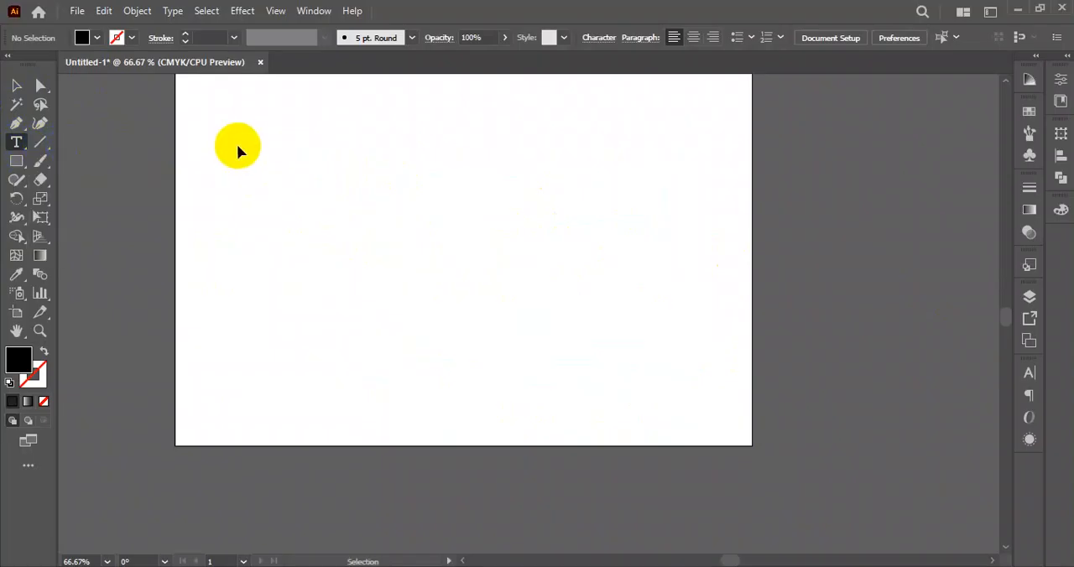
key("ctrl+t")
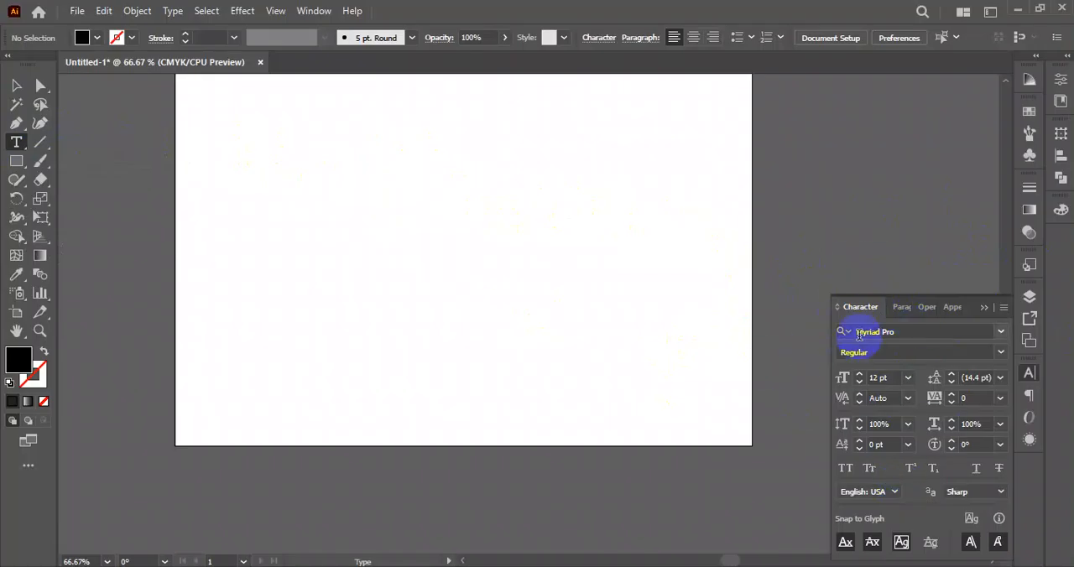
left_click_drag(856, 313, 422, 144)
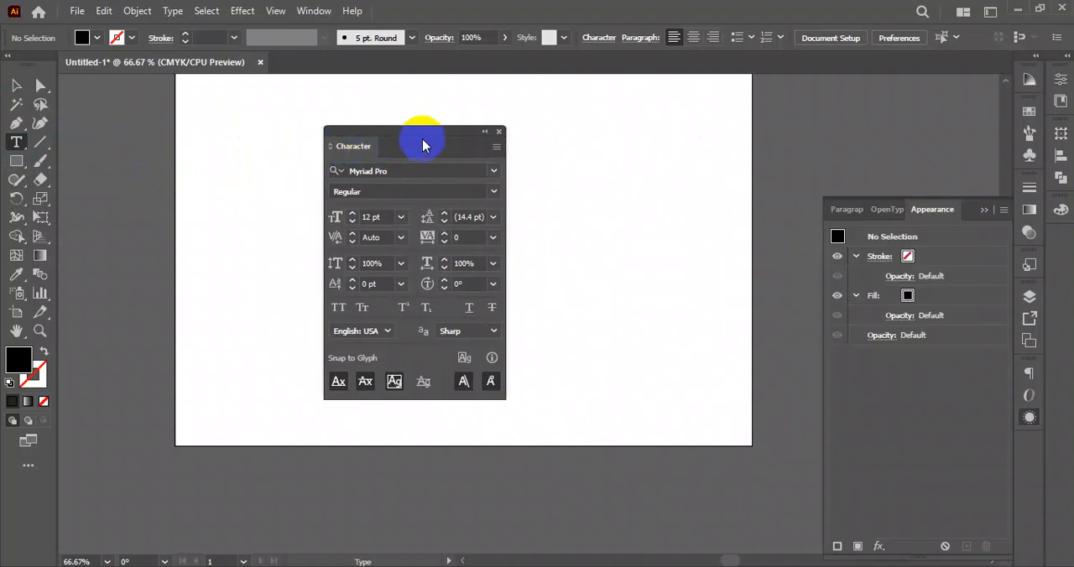
left_click(984, 211)
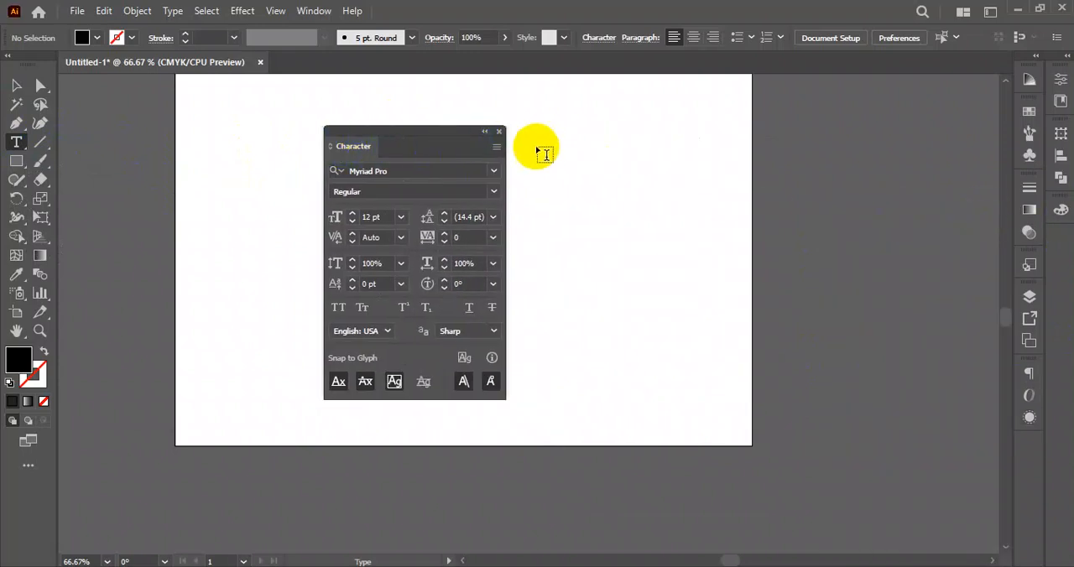
left_click_drag(451, 144, 869, 82)
left_click(17, 87)
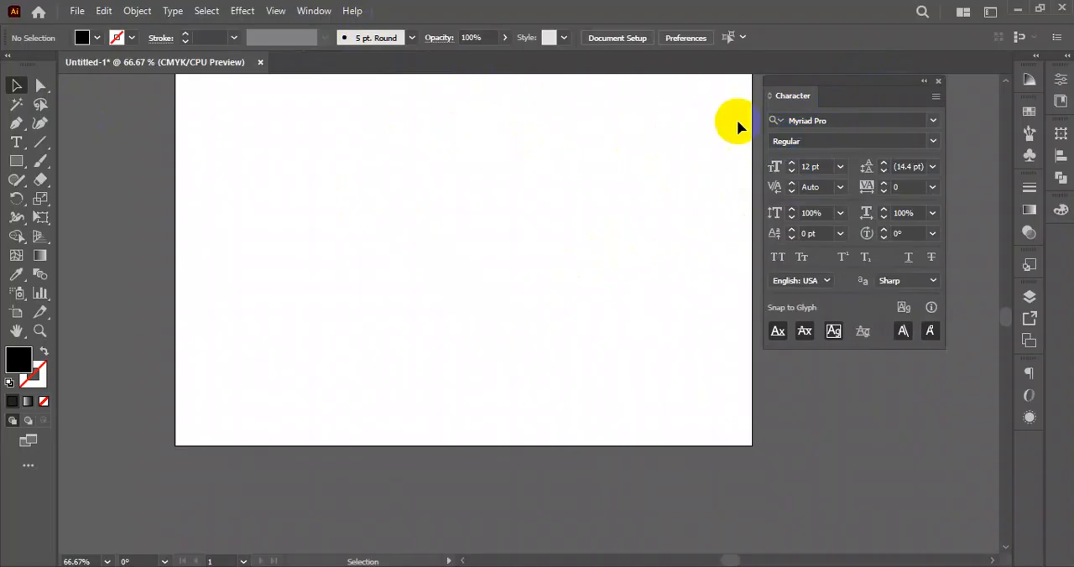
- Browse the list of installed fonts and check which styles Myriad Pro offers
left_click(843, 120)
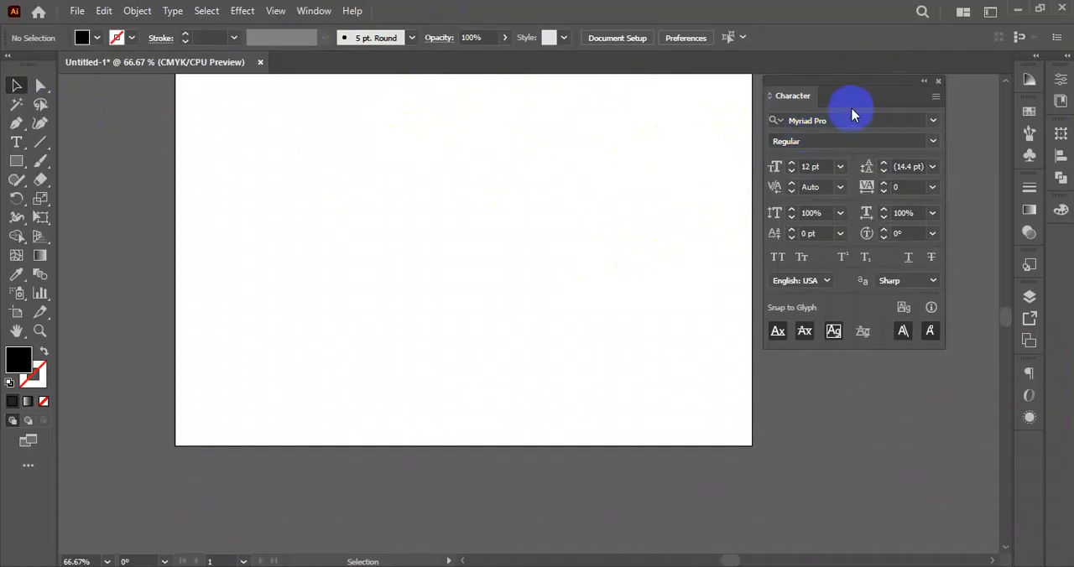
left_click(934, 122)
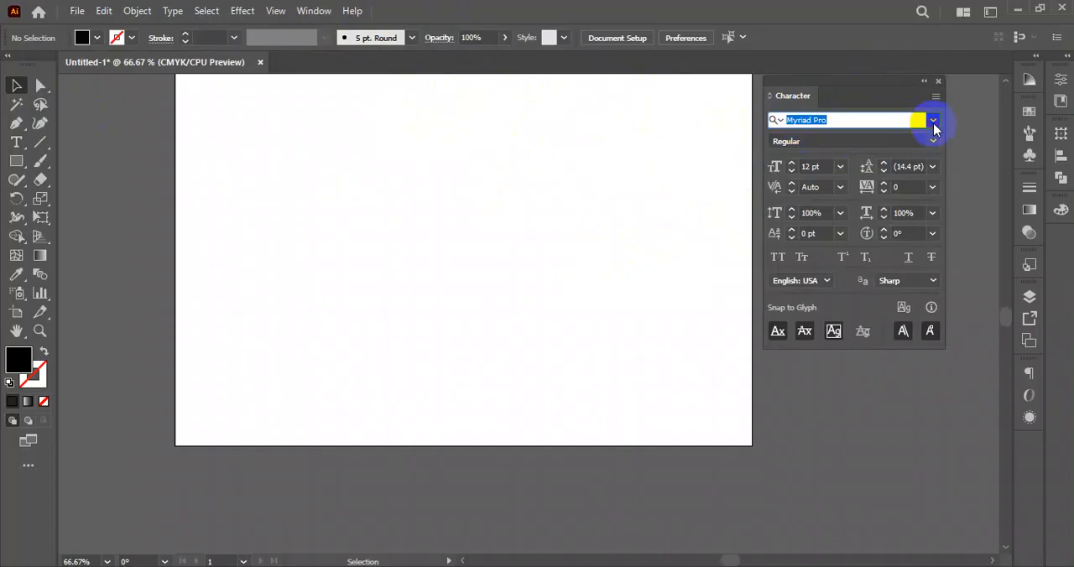
scroll(889, 335, "down", 10)
scroll(873, 392, "down", 20)
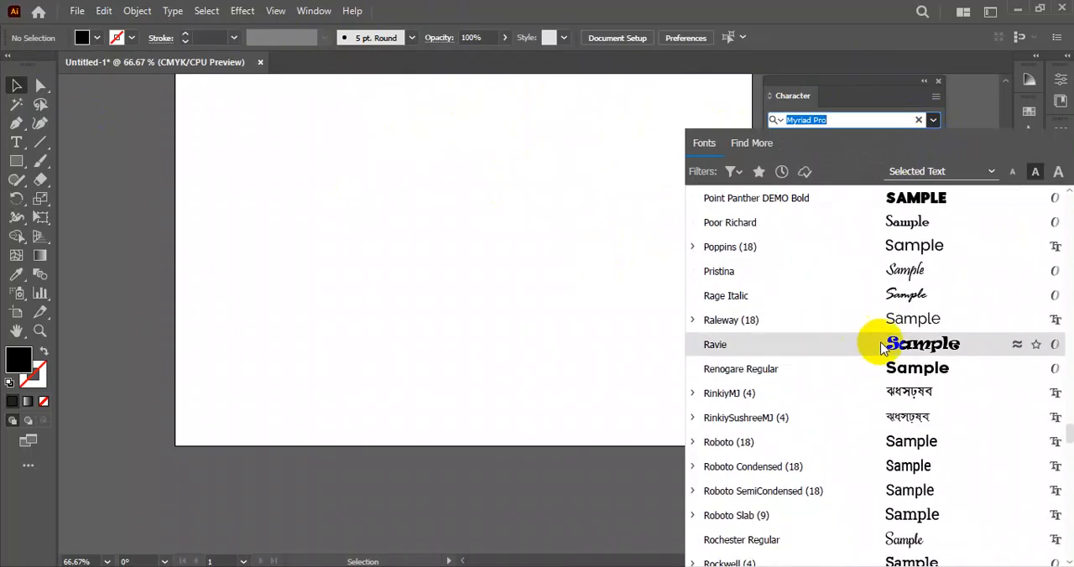
scroll(861, 365, "down", 20)
scroll(858, 370, "up", 20)
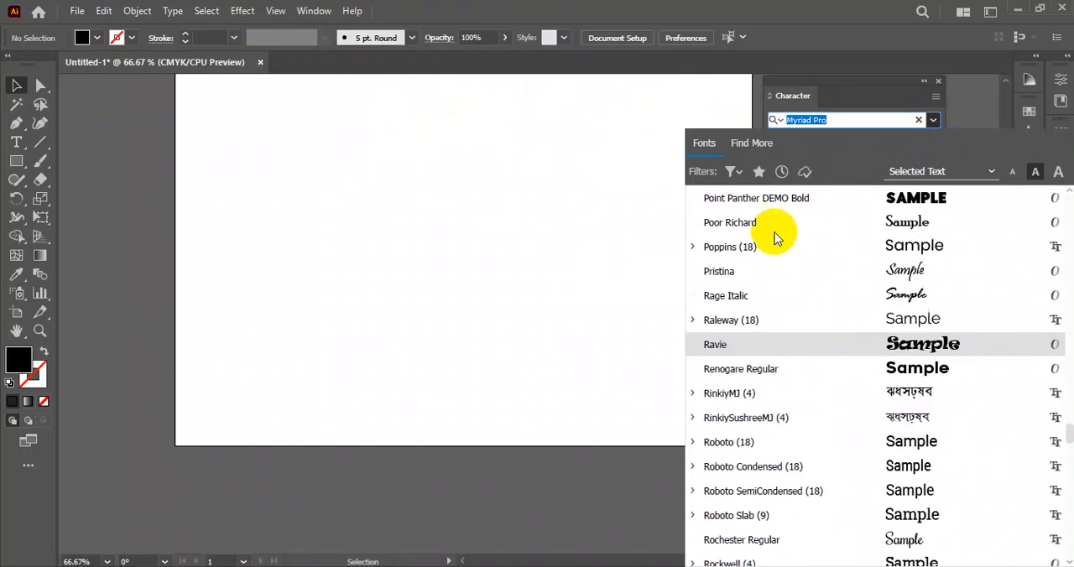
scroll(804, 355, "up", 20)
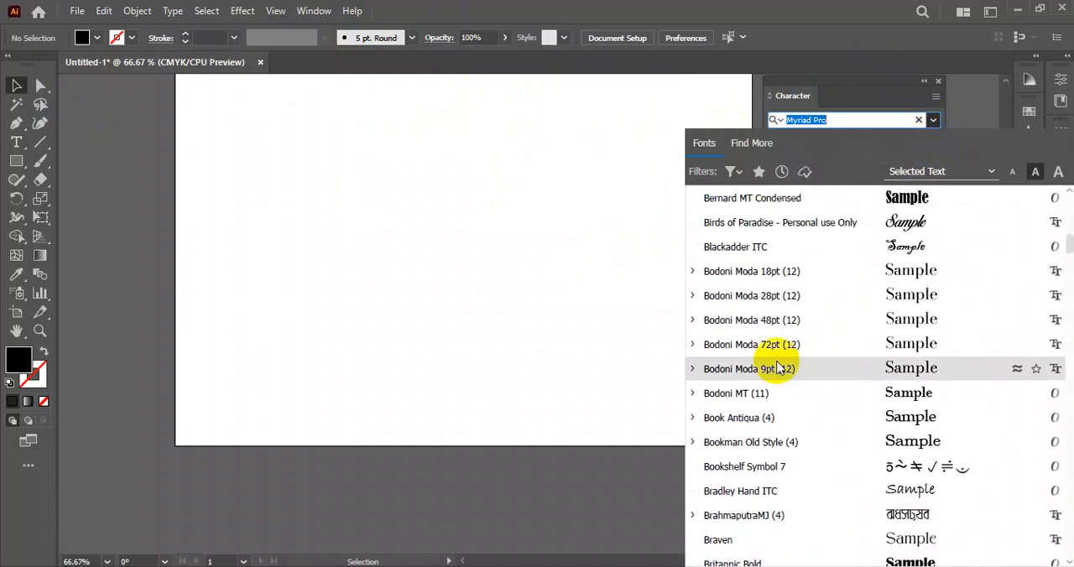
scroll(781, 353, "up", 15)
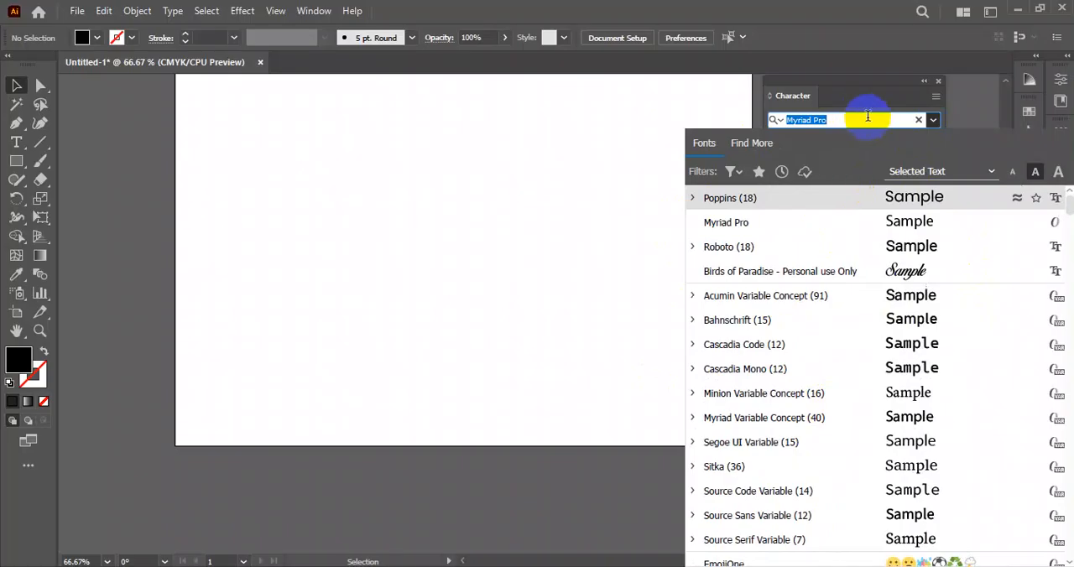
left_click(933, 120)
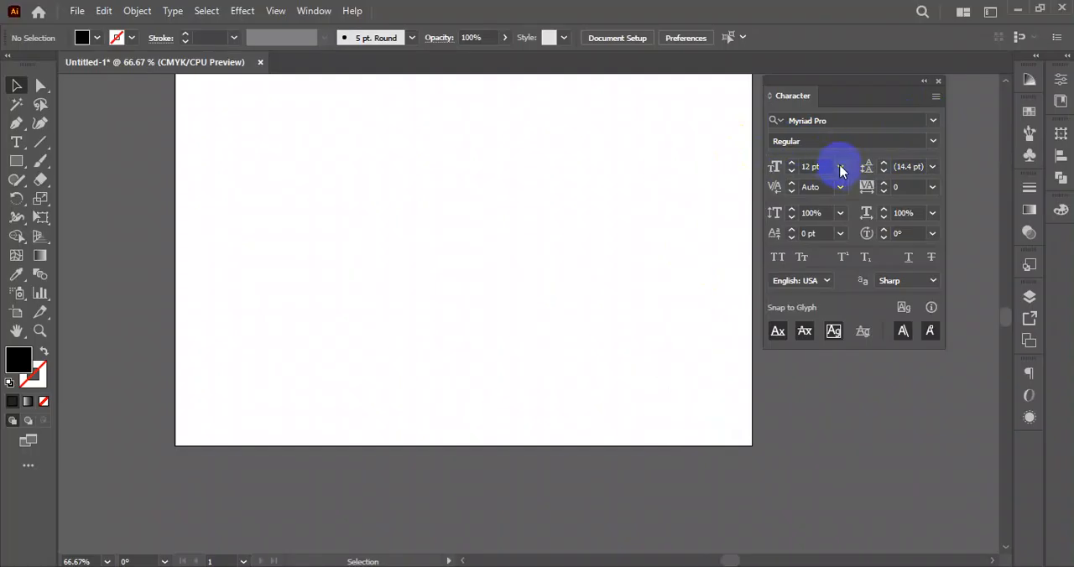
left_click(935, 141)
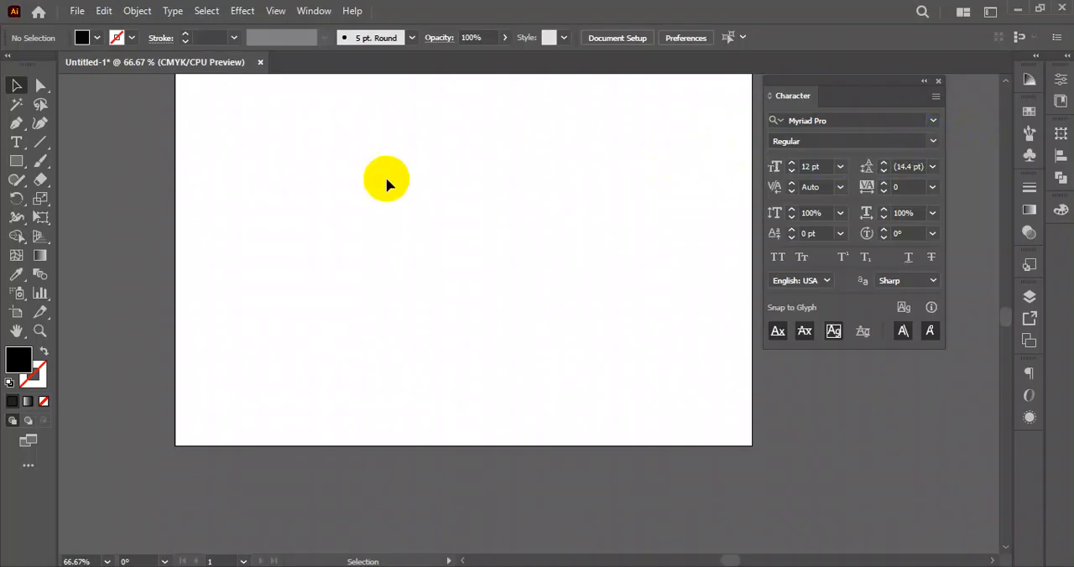
- Create the point text "IDEB", scale it up to about 145 pt, and place it near the artboard's top edge
scroll(432, 212, "up", 1)
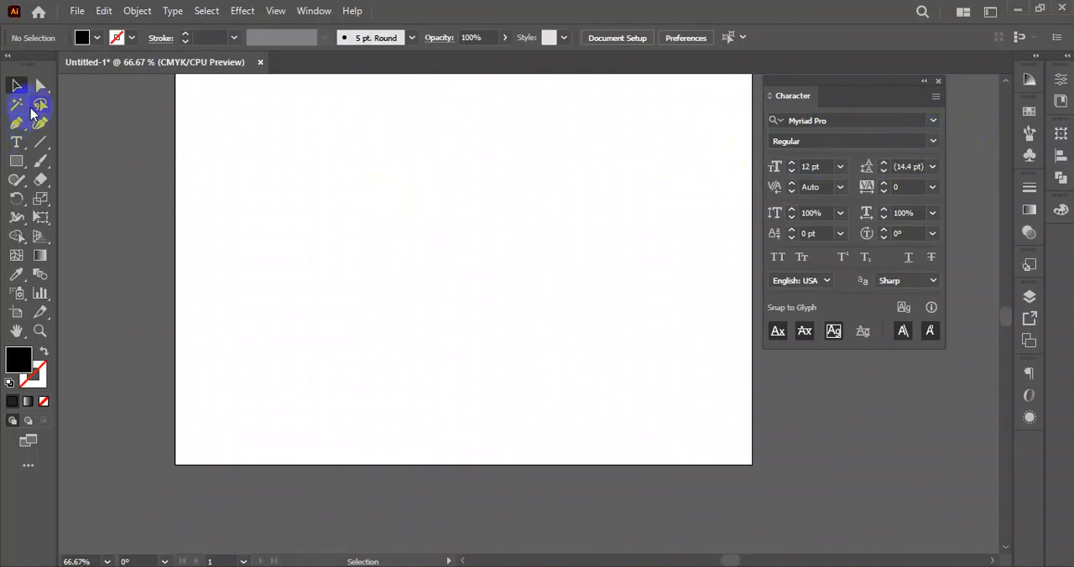
left_click(26, 142)
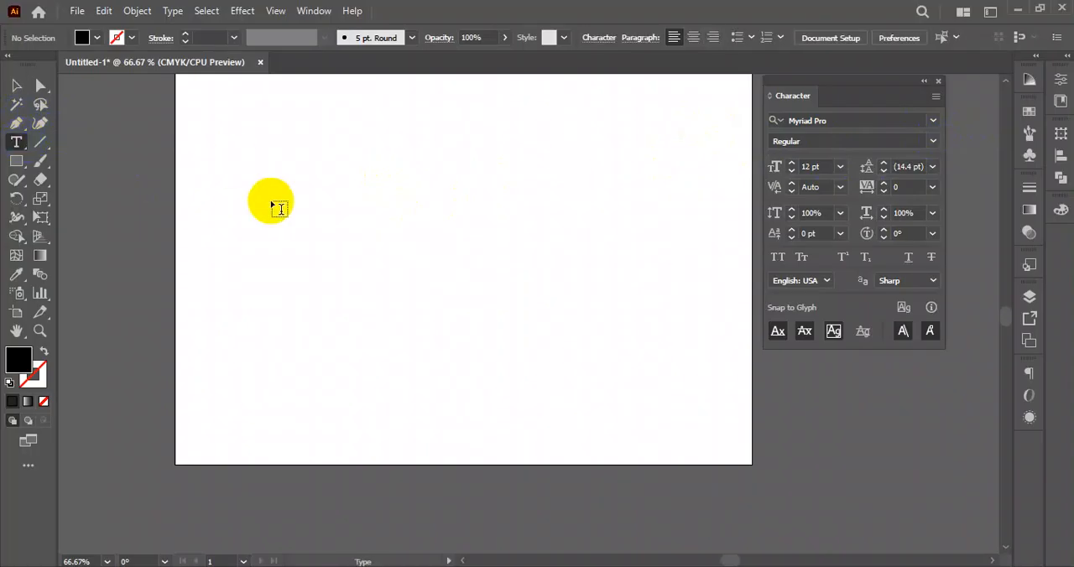
left_click(317, 186)
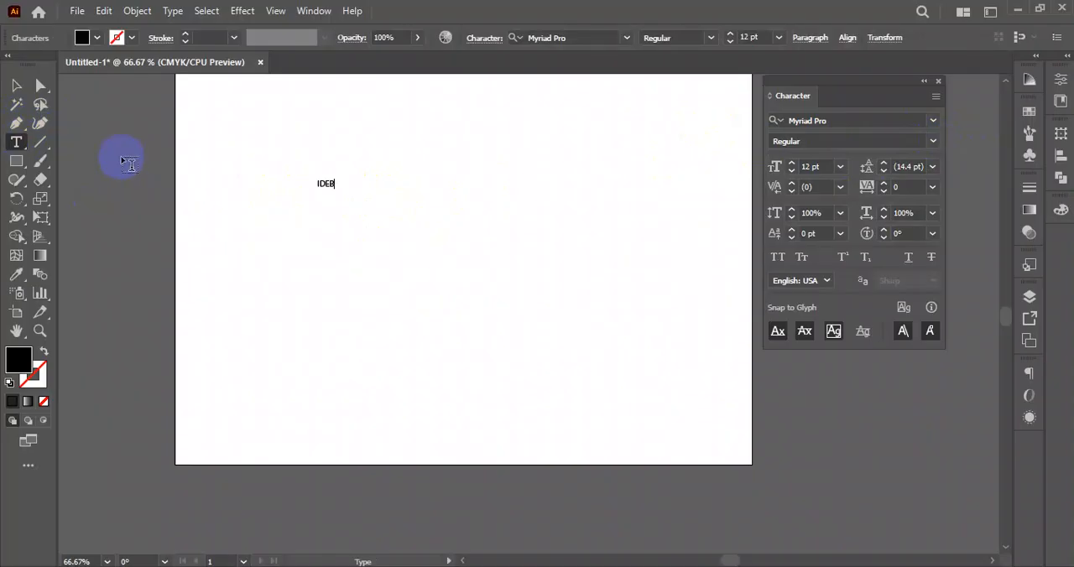
left_click(17, 85)
left_click_drag(337, 188, 471, 265)
left_click(532, 333)
left_click_drag(427, 225, 578, 203)
left_click_drag(669, 253, 630, 320)
left_click_drag(546, 252, 534, 207)
left_click_drag(570, 102, 532, 113)
- Duplicate the large "IDEB" text into a grid of four rows and two columns
left_click_drag(499, 180, 488, 238)
key("ctrl+d")
key("ctrl+d")
left_click(554, 112)
left_click_drag(554, 112, 408, 420)
left_click_drag(458, 372, 560, 363)
left_click(685, 365)
left_click_drag(688, 315, 668, 325)
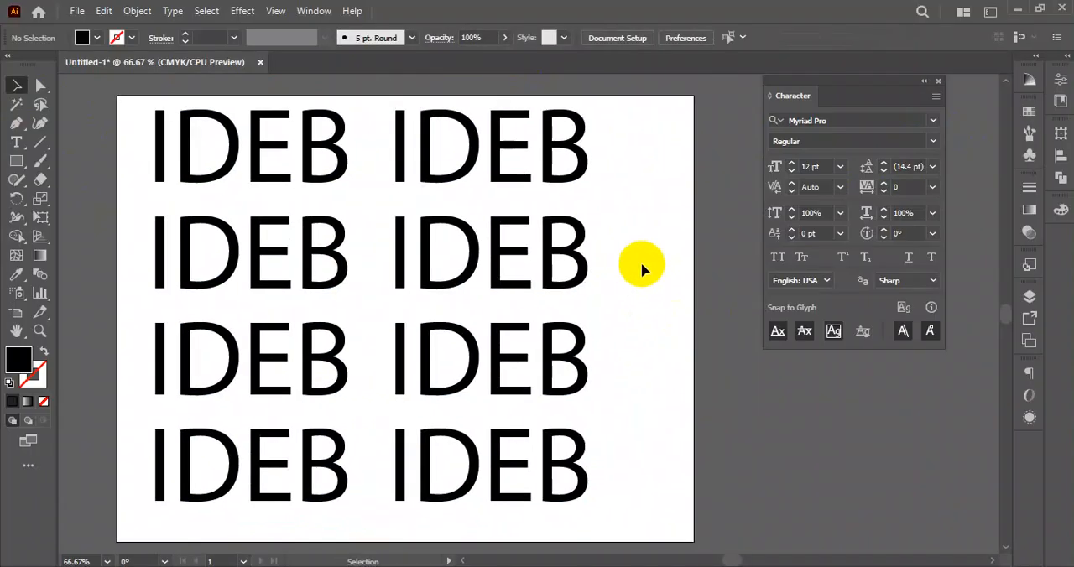
- Set the font of the top-left "IDEB" text to Roboto ExtraLight
left_click(182, 122)
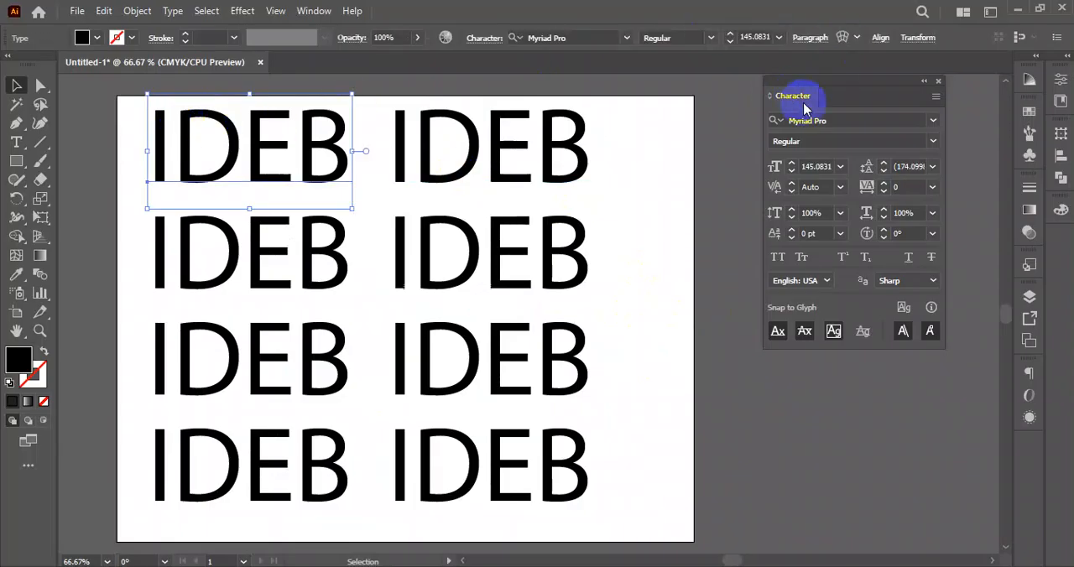
left_click(866, 123)
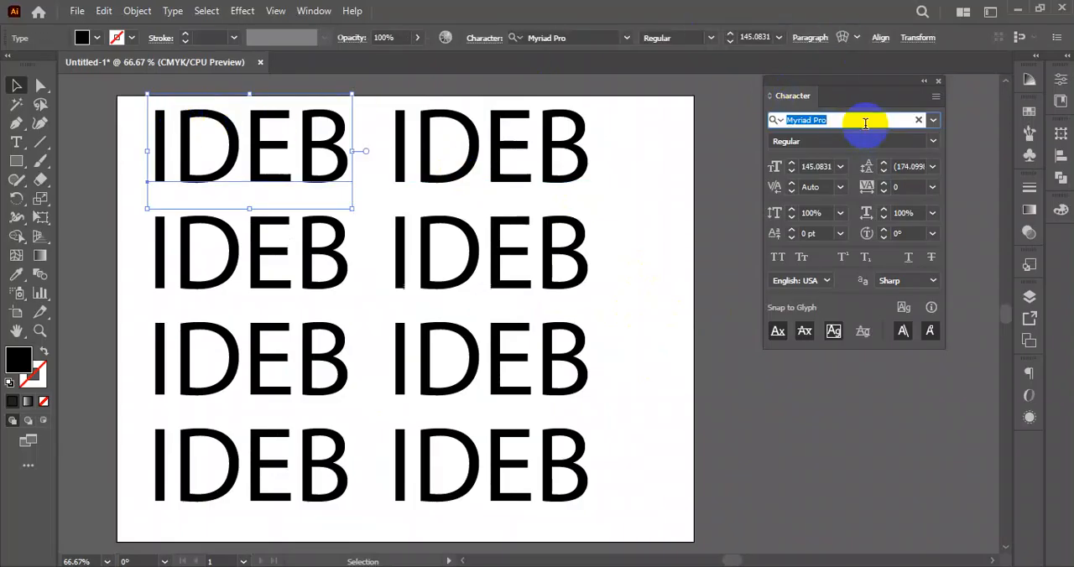
type("robo")
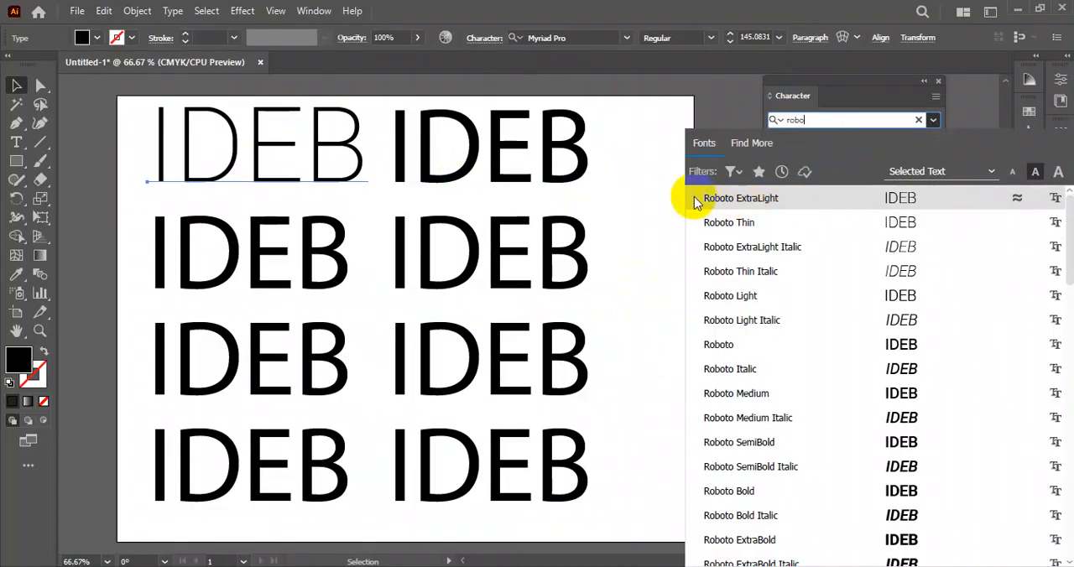
left_click(773, 202)
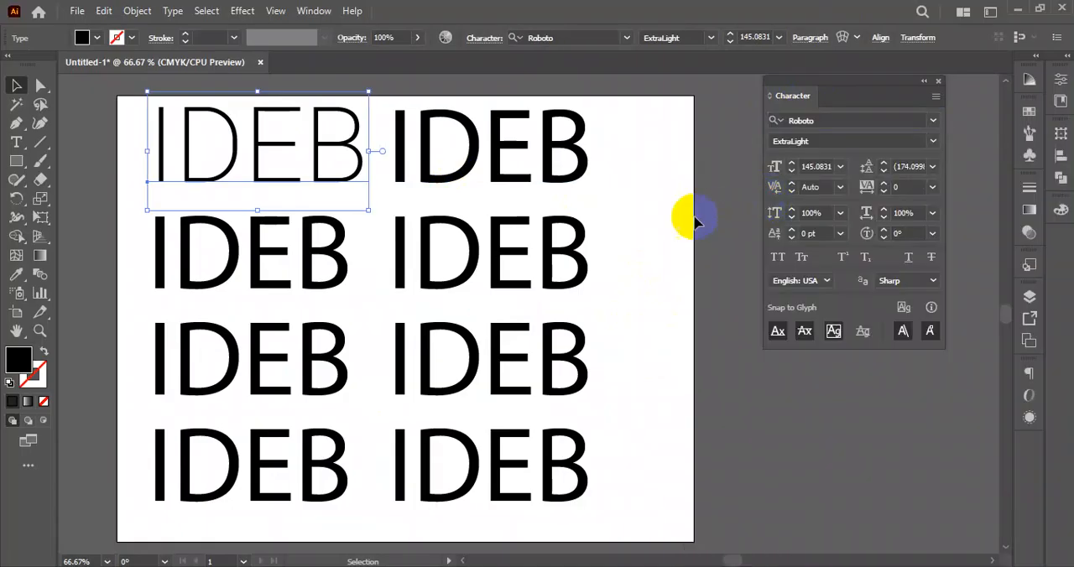
left_click(655, 218)
- Preview the Roboto styles on the top-left "IDEB" text, and check the styles available for the Myriad Pro text below it
left_click(307, 133)
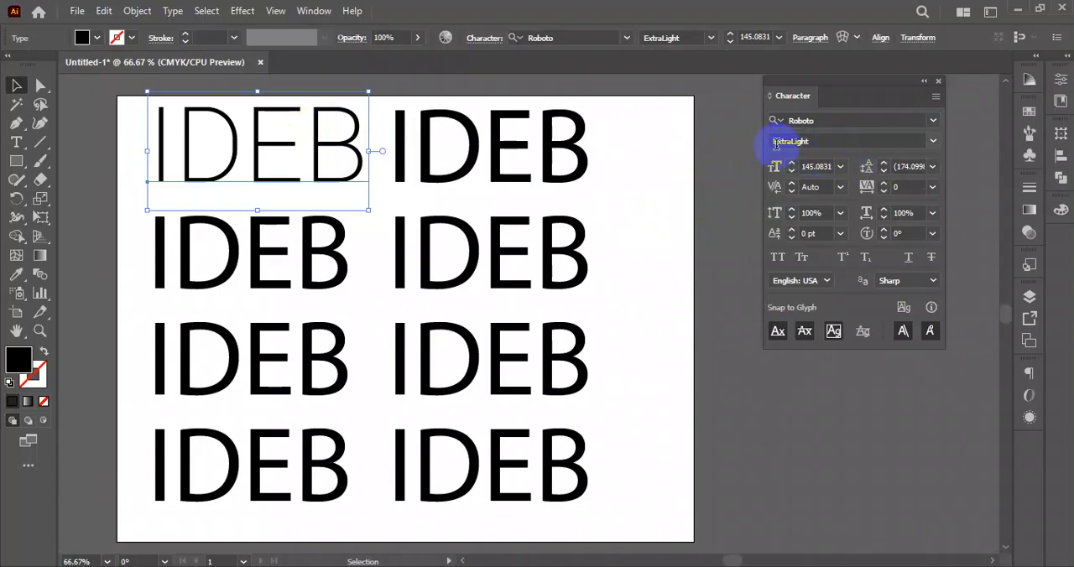
left_click(934, 143)
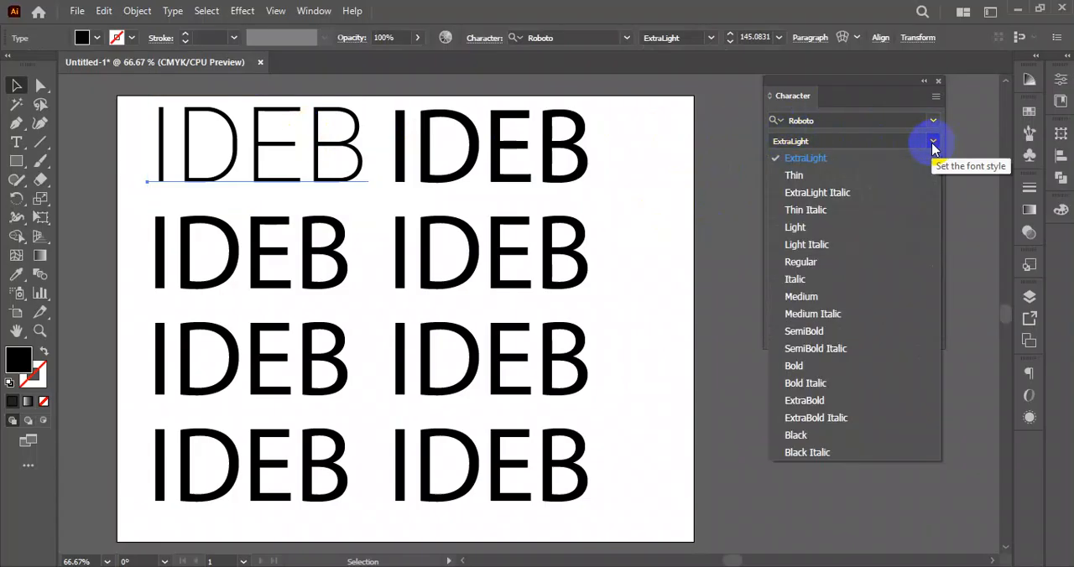
left_click(799, 120)
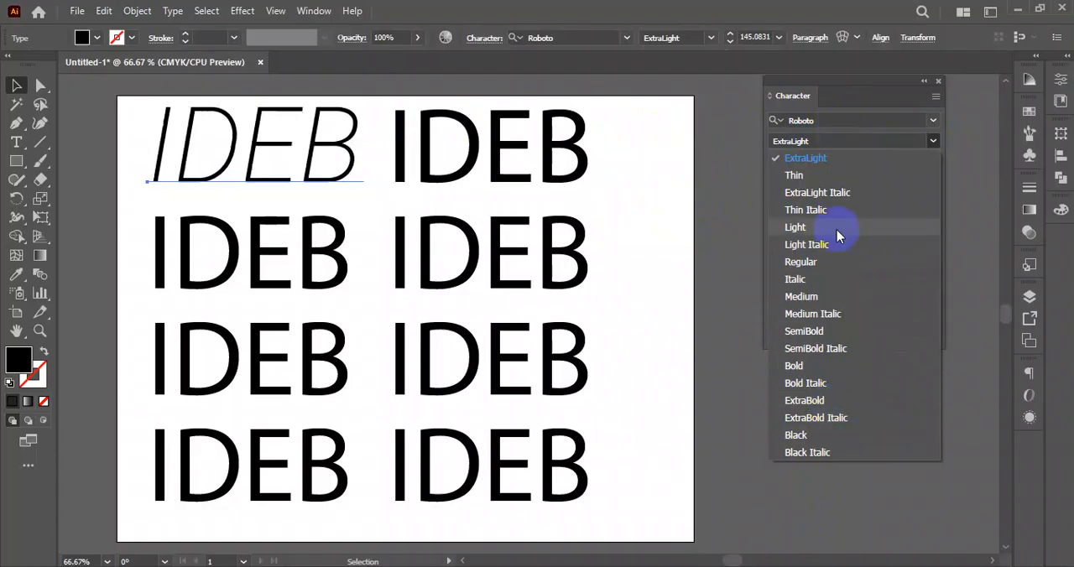
left_click(643, 257)
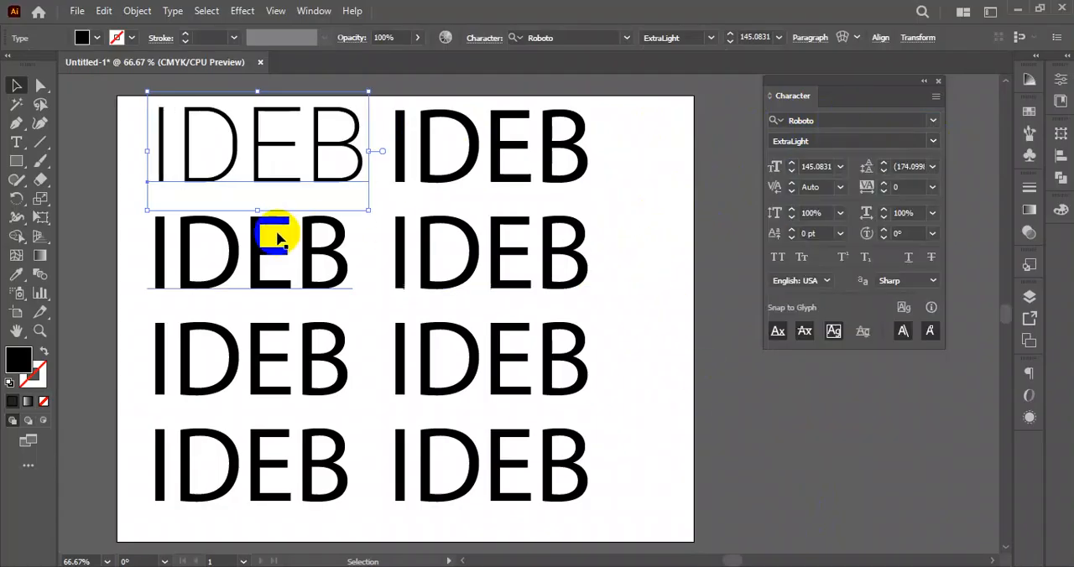
left_click(356, 234)
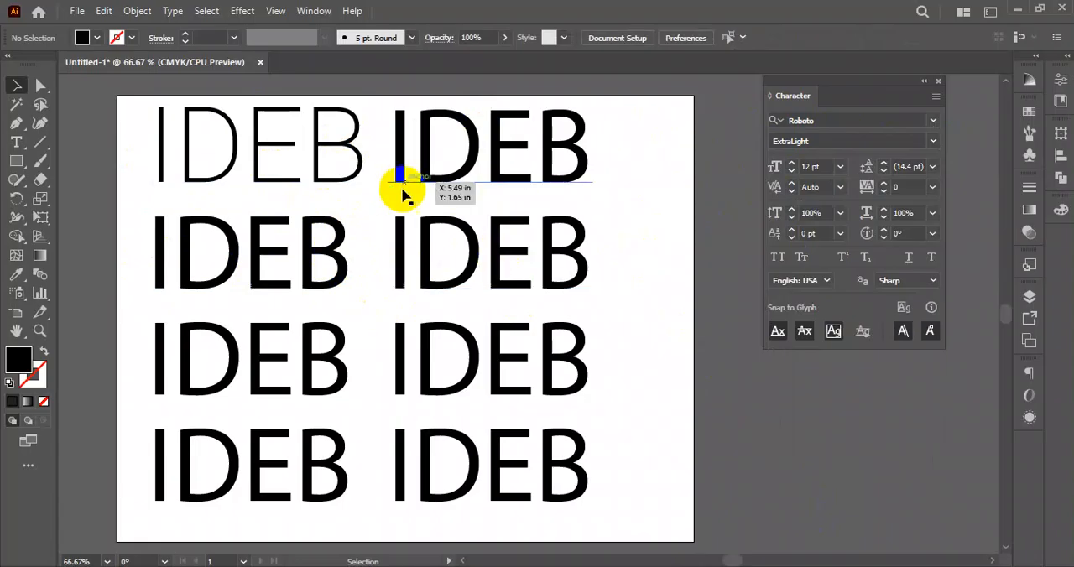
left_click(228, 252)
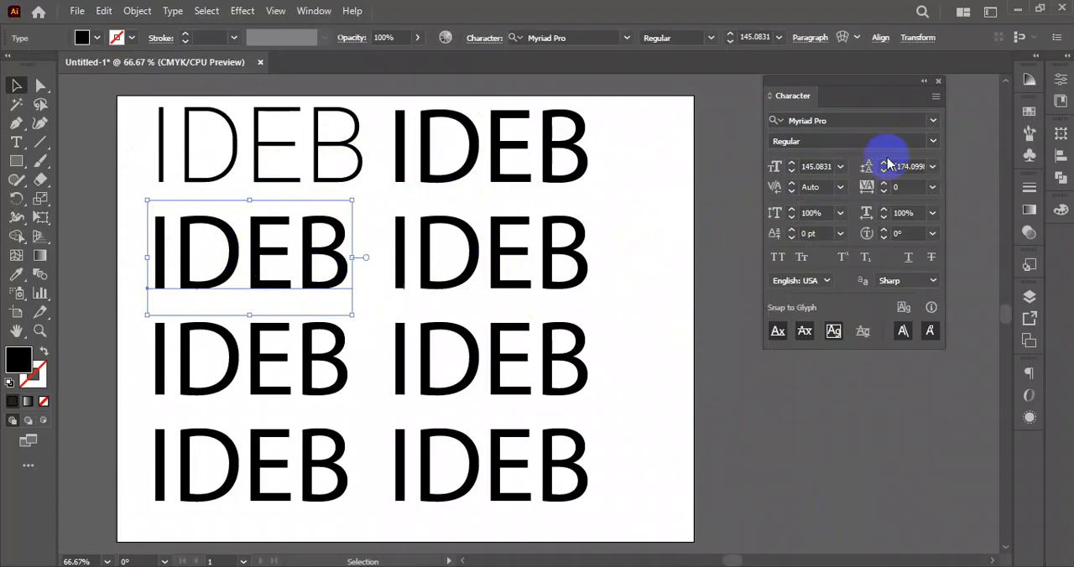
left_click(931, 143)
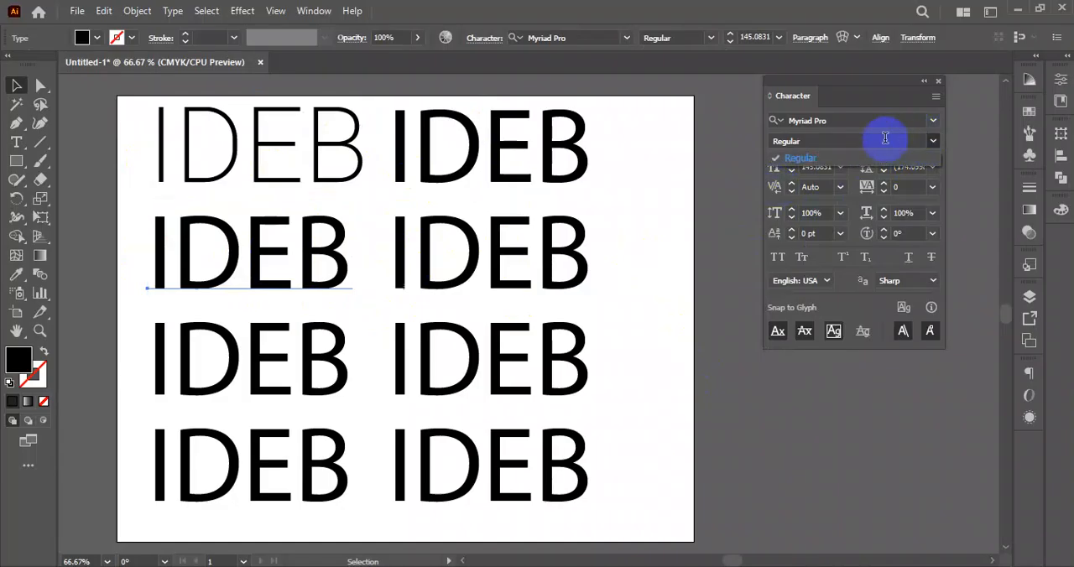
left_click(324, 153)
- Apply the top-left text's Roboto ExtraLight formatting to all the "IDEB" texts with the Eyedropper tool
left_click_drag(141, 122, 632, 501)
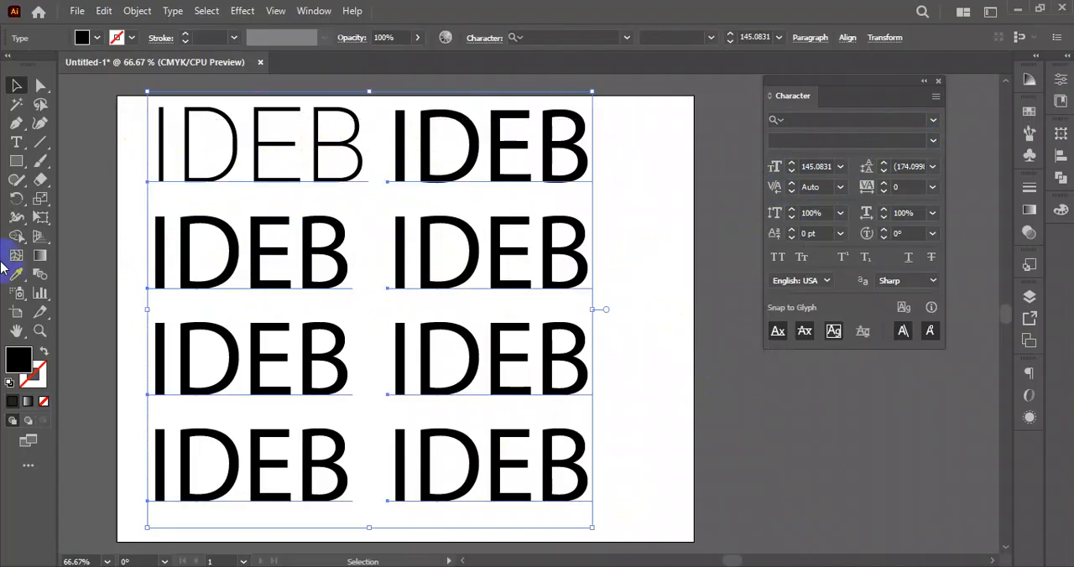
left_click(18, 277)
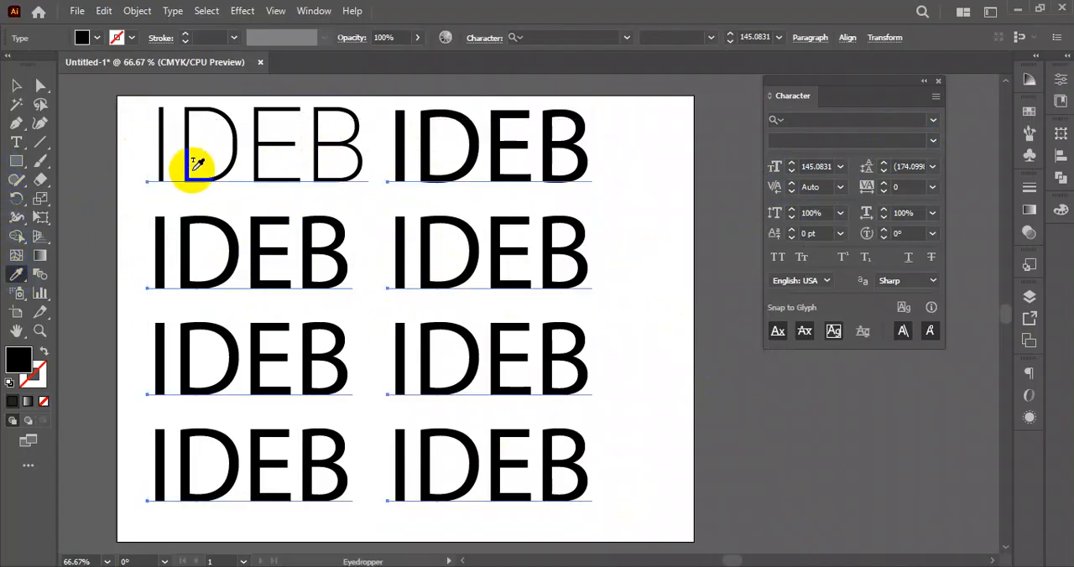
left_click(263, 138)
left_click(16, 85)
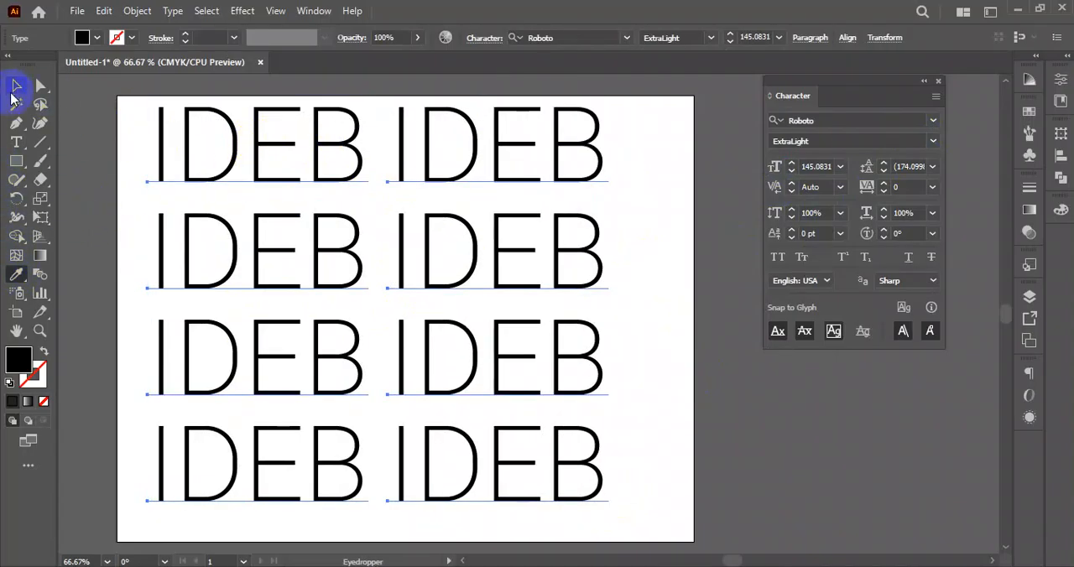
left_click(662, 263)
- Set the second, third and fourth "IDEB" texts of the left column to Roboto Thin, Light and Regular respectively
left_click(204, 233)
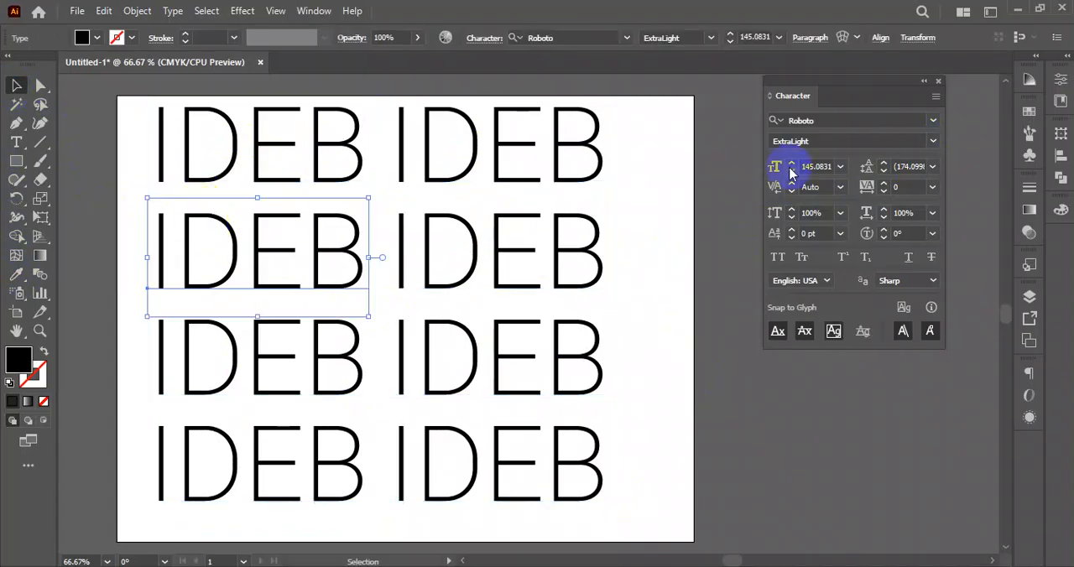
left_click(934, 143)
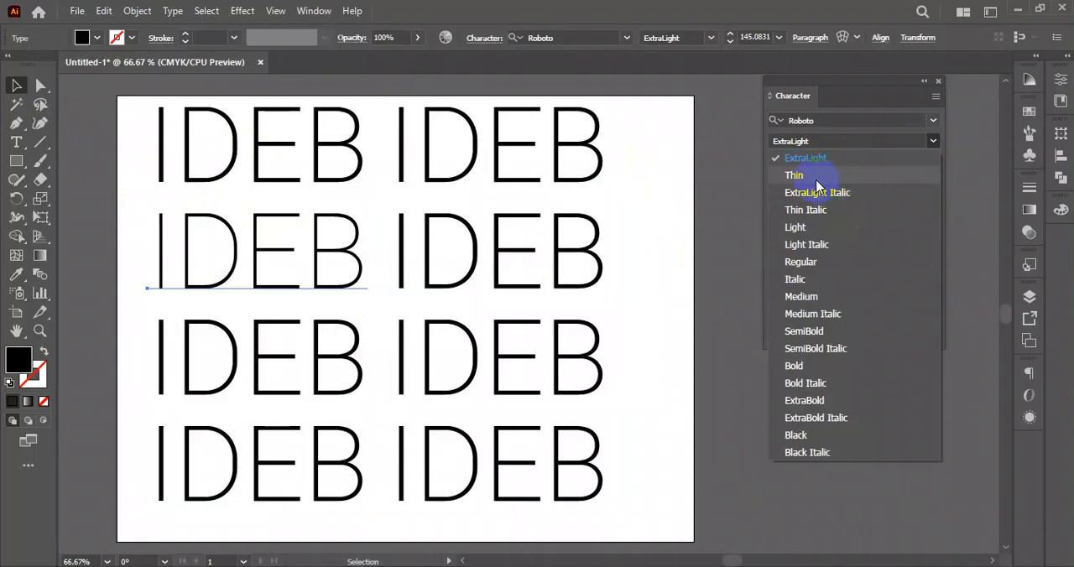
left_click(815, 175)
left_click(321, 346)
left_click(934, 143)
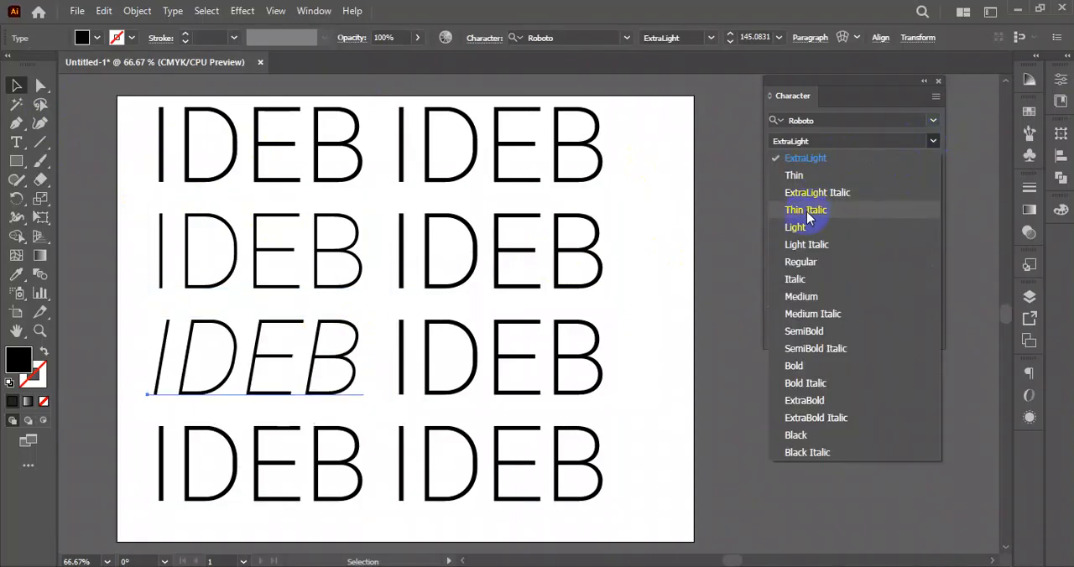
left_click(795, 226)
left_click(300, 436)
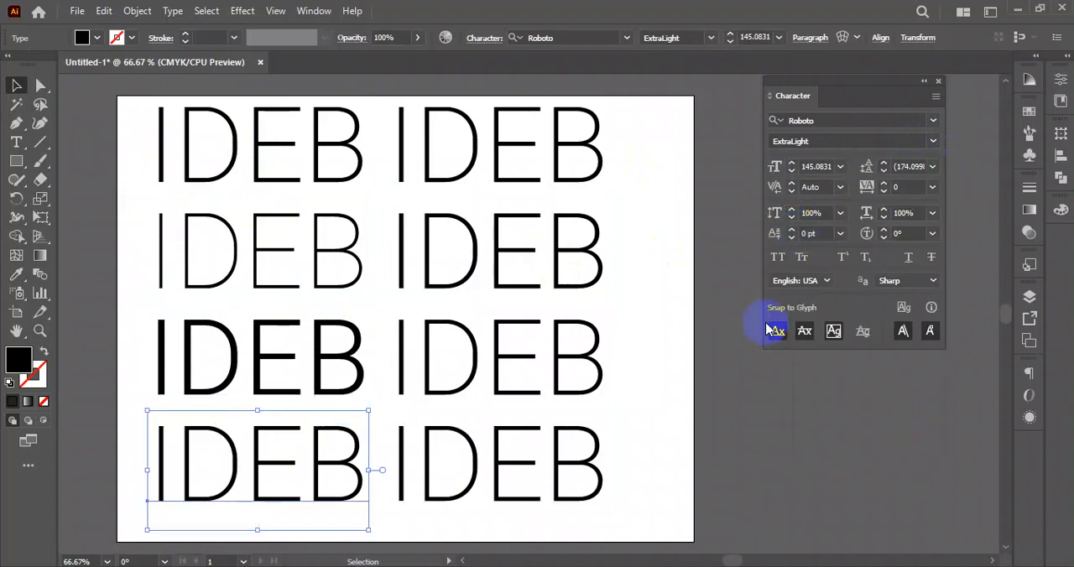
left_click(933, 141)
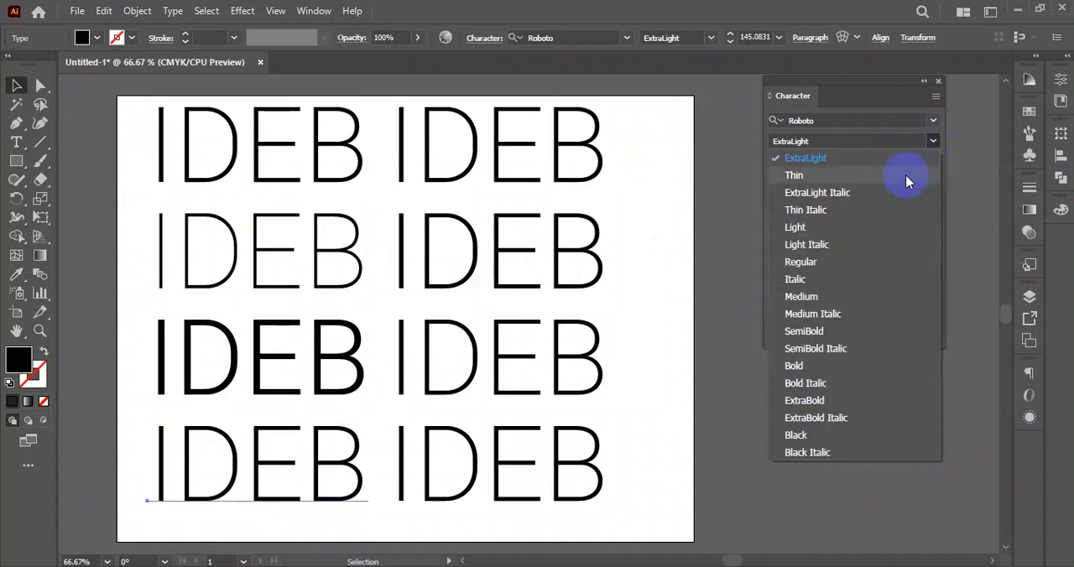
left_click(812, 267)
- Set the first two "IDEB" texts of the right column to Roboto Medium and SemiBold respectively
left_click(563, 132)
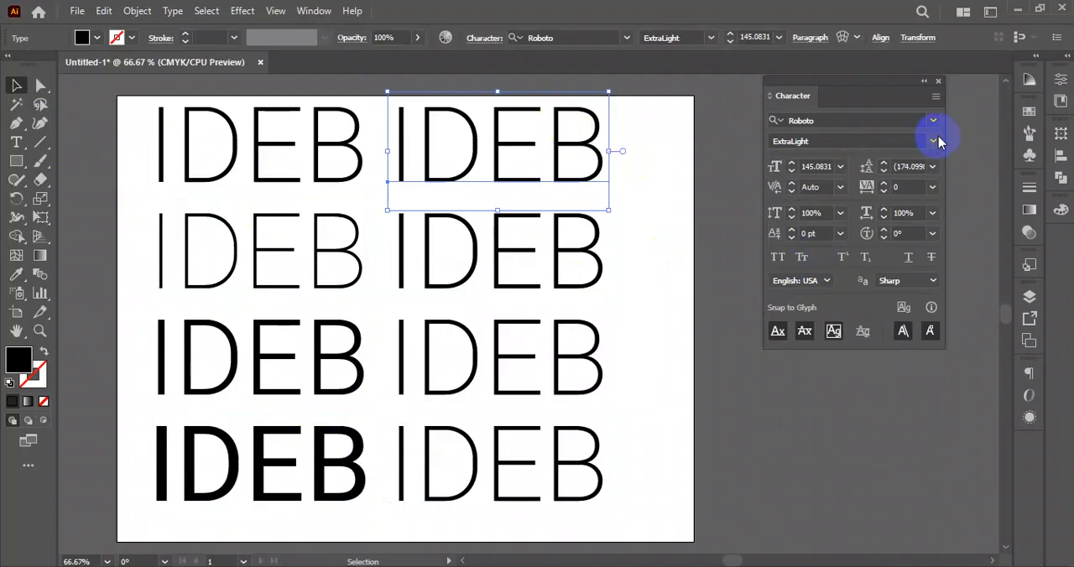
left_click(934, 141)
left_click(826, 304)
left_click(579, 252)
left_click(934, 141)
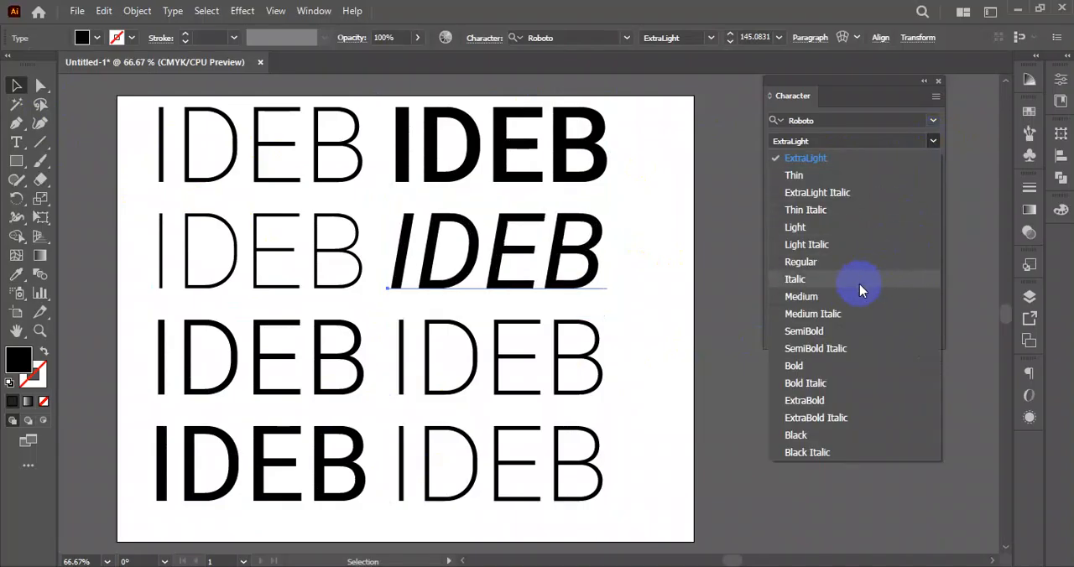
left_click(837, 328)
- Set the third and fourth "IDEB" texts of the right column to Roboto Bold and Black respectively
left_click(576, 370)
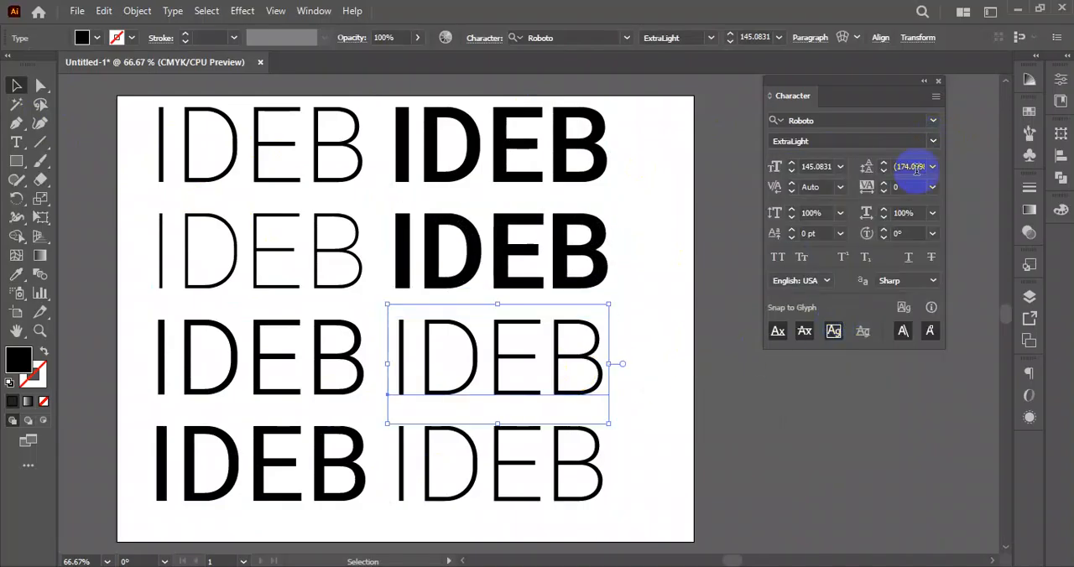
left_click(936, 143)
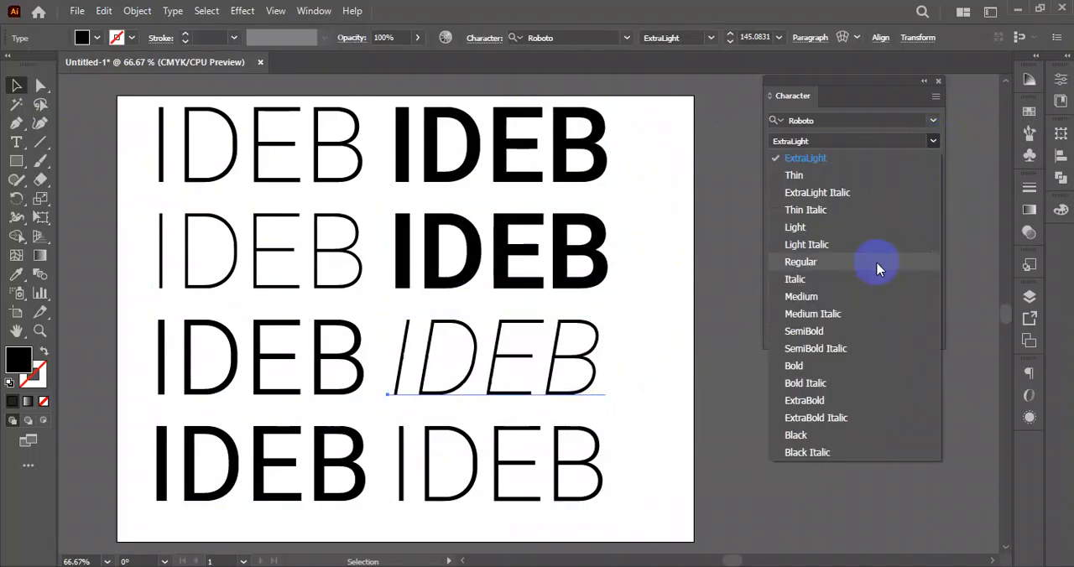
left_click(841, 367)
left_click(587, 449)
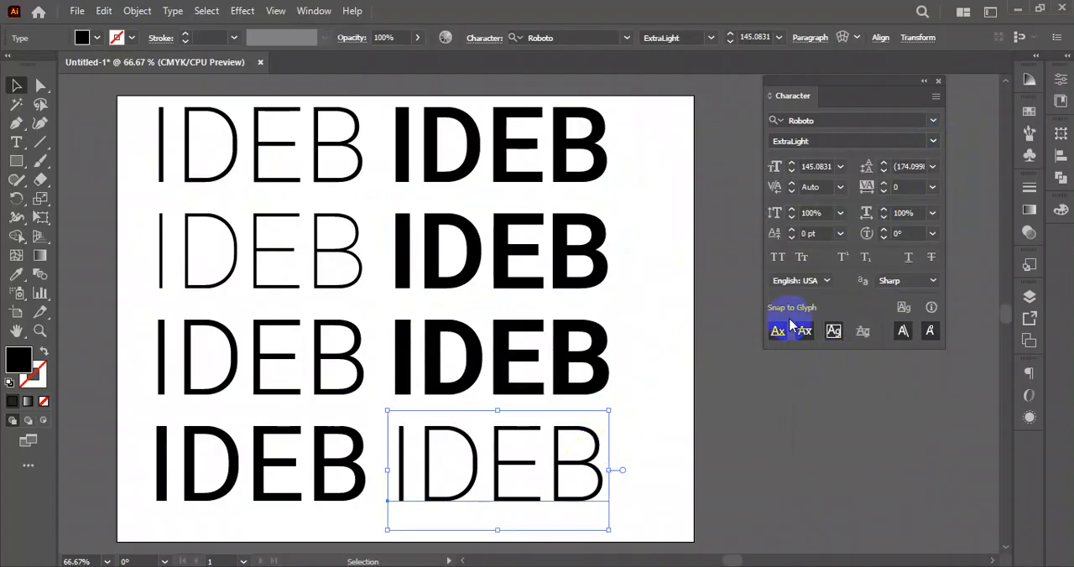
left_click(927, 140)
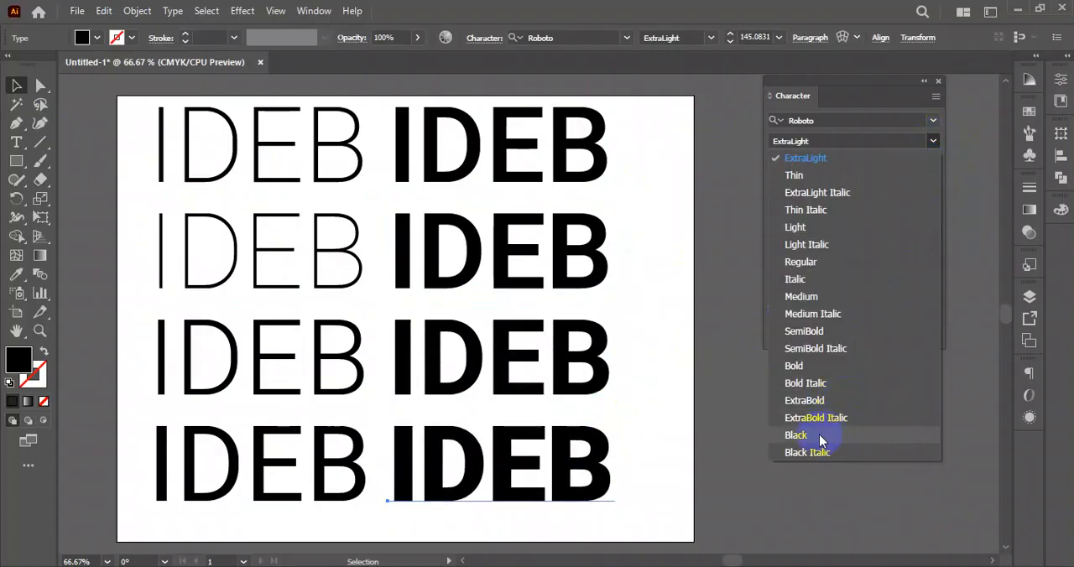
left_click(820, 435)
left_click(658, 417)
- Examine the range of Roboto weights across the whole grid of "IDEB" texts
scroll(663, 394, "down", 2)
scroll(647, 353, "up", 3)
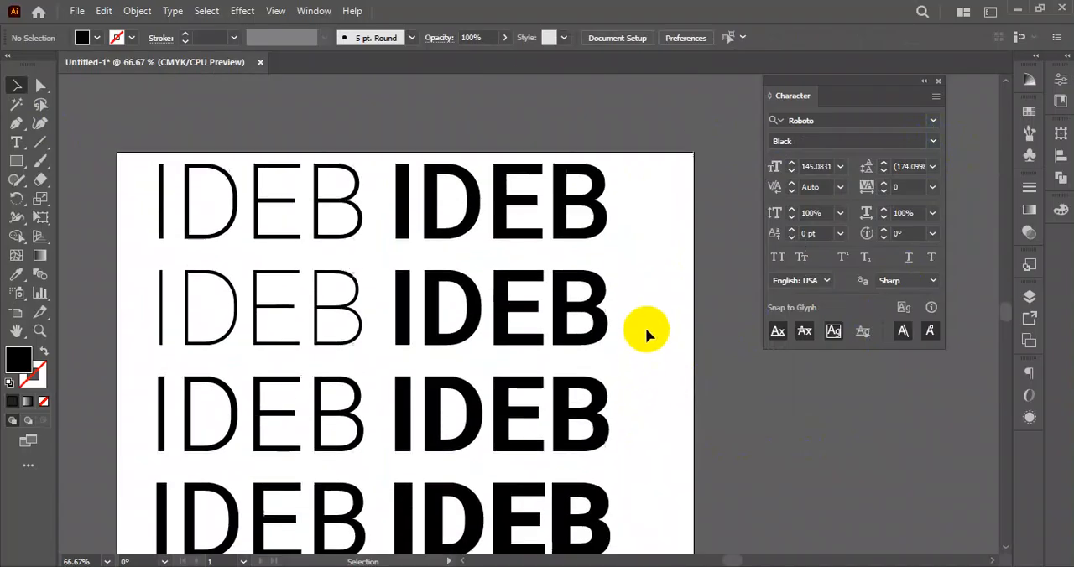
scroll(657, 241, "down", 2)
left_click_drag(665, 96, 98, 485)
left_click(122, 349)
left_click_drag(120, 132, 660, 458)
left_click(690, 454)
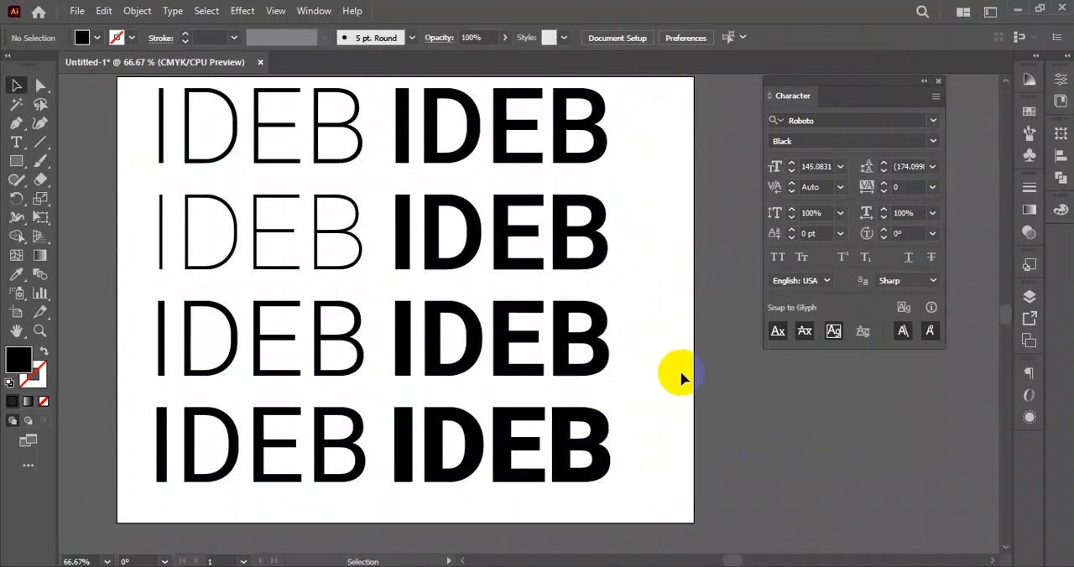
left_click_drag(657, 138, 121, 474)
left_click(115, 352)
left_click_drag(128, 134, 676, 500)
left_click(690, 457)
scroll(628, 405, "down", 1)
left_click_drag(701, 390, 703, 451)
left_click(159, 474)
left_click(727, 456)
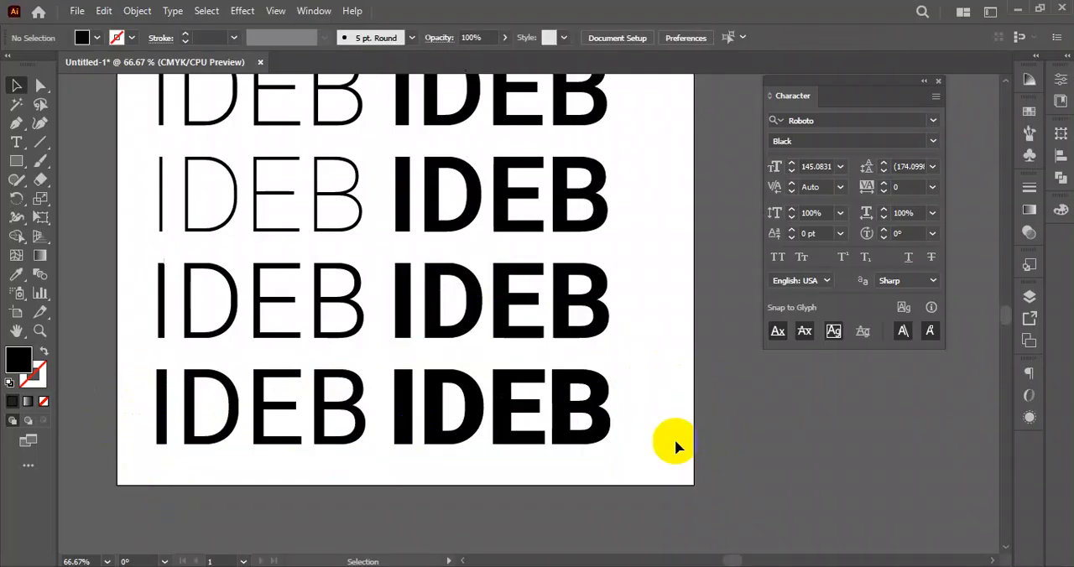
scroll(668, 155, "up", 2)
scroll(644, 174, "down", 2)
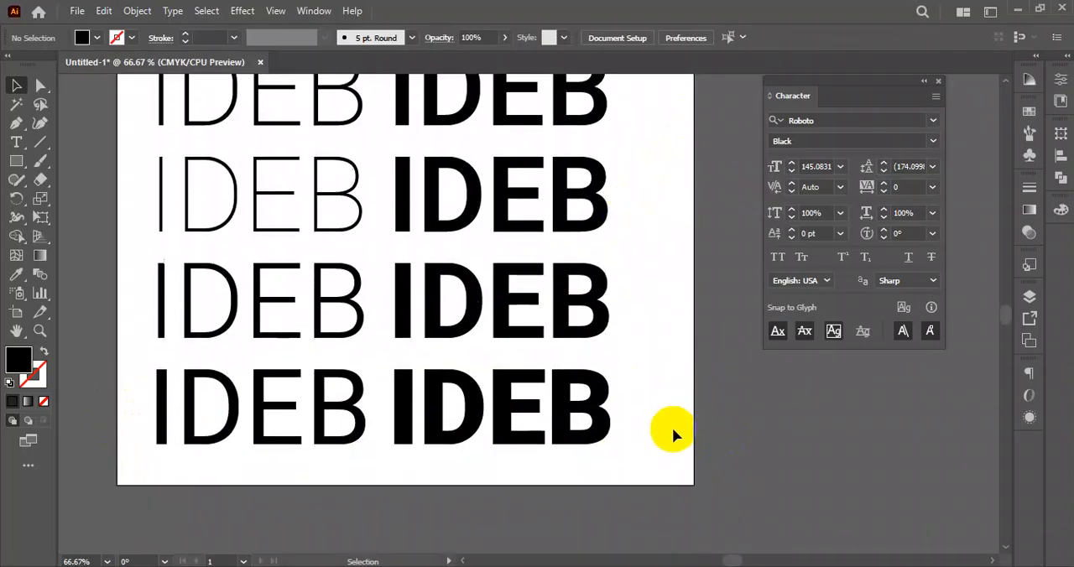
scroll(497, 408, "down", 2)
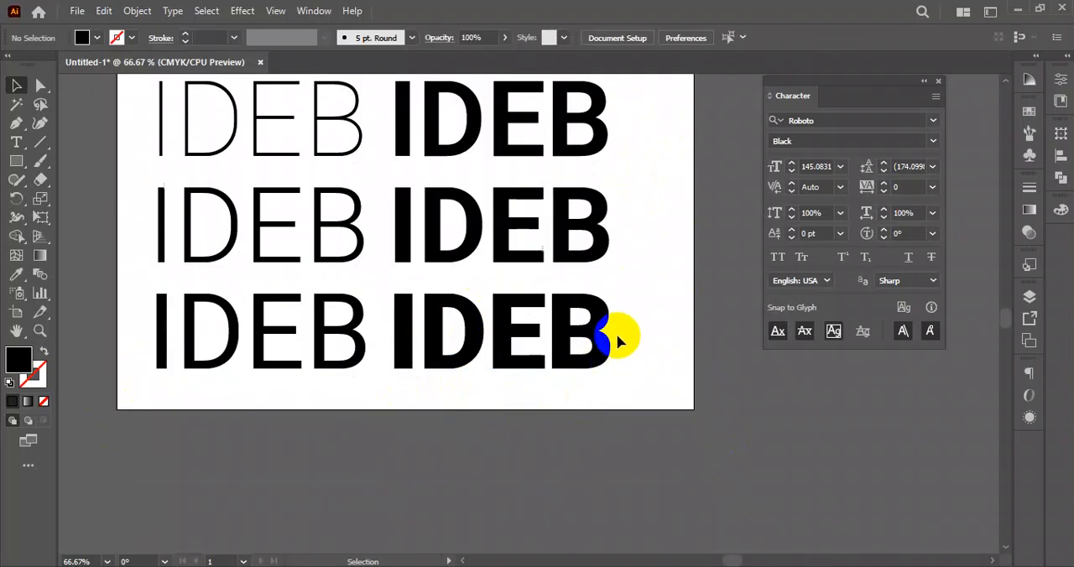
- Duplicate the second "IDEB" text of the left column to just below the right column's last text
left_click_drag(326, 139, 562, 437)
left_click(683, 481)
scroll(683, 474, "down", 2)
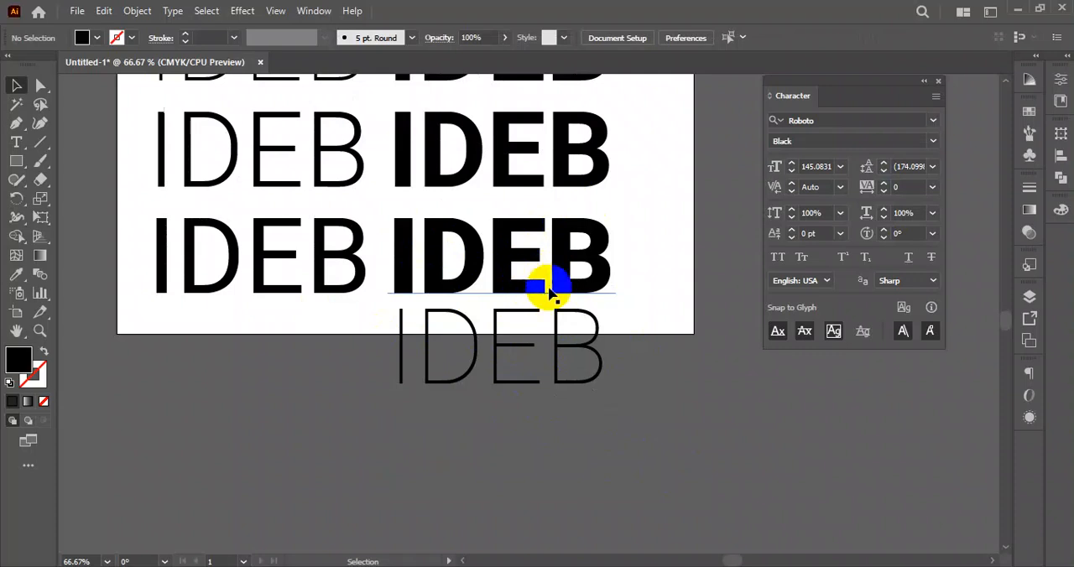
- Compare the thin "IDEB" copy below the grid with the heavier Roboto weights above it
scroll(547, 286, "up", 5)
scroll(549, 216, "down", 3)
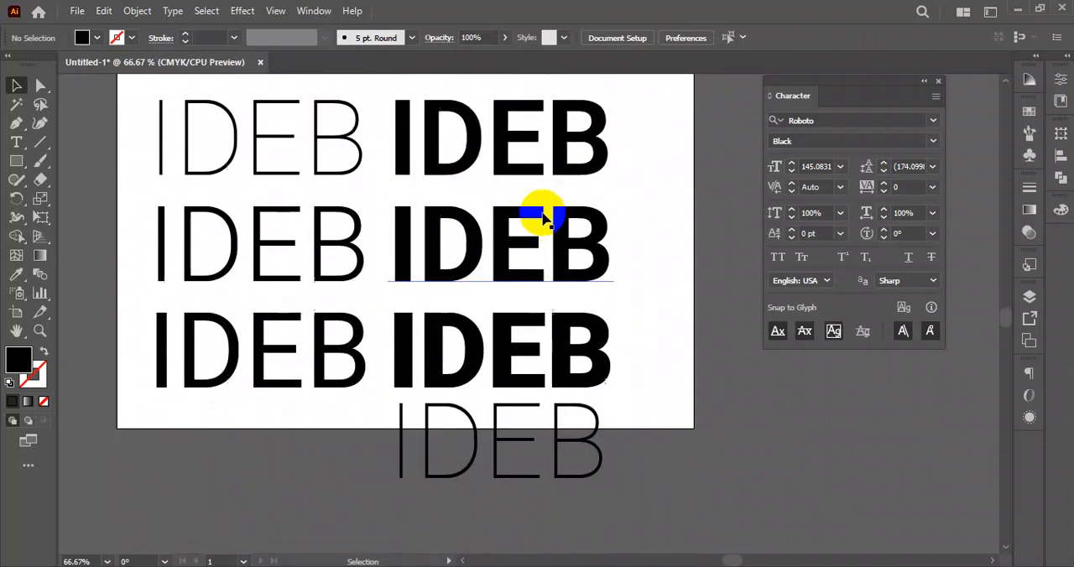
scroll(451, 305, "down", 2)
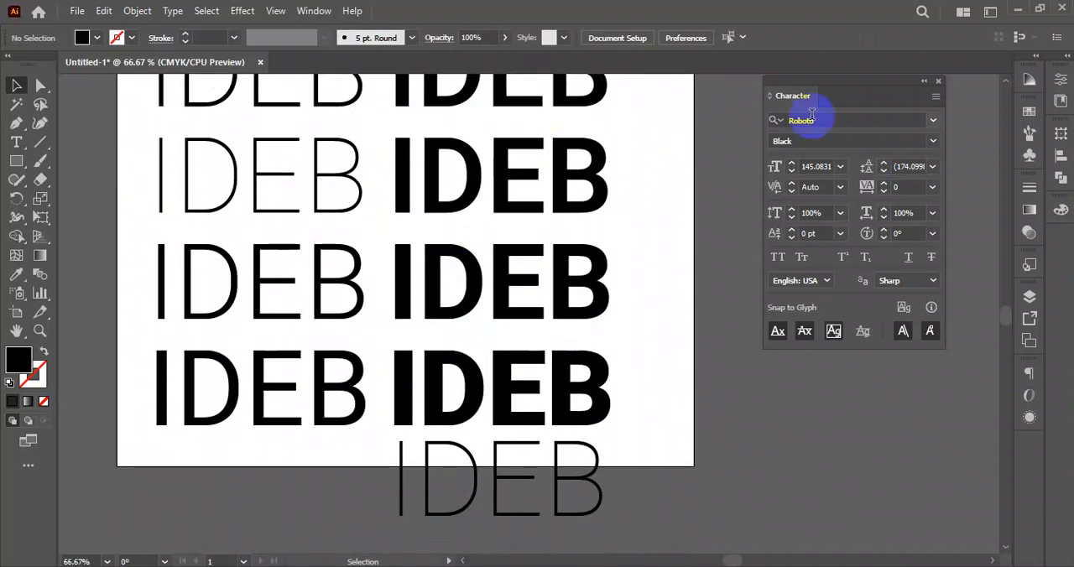
scroll(482, 201, "up", 2)
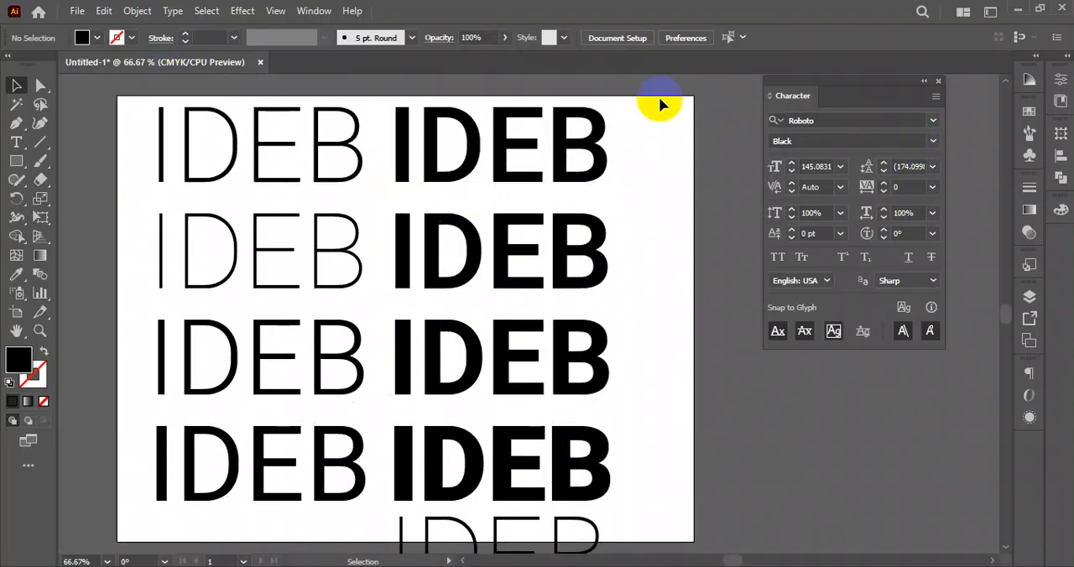
scroll(566, 196, "down", 1)
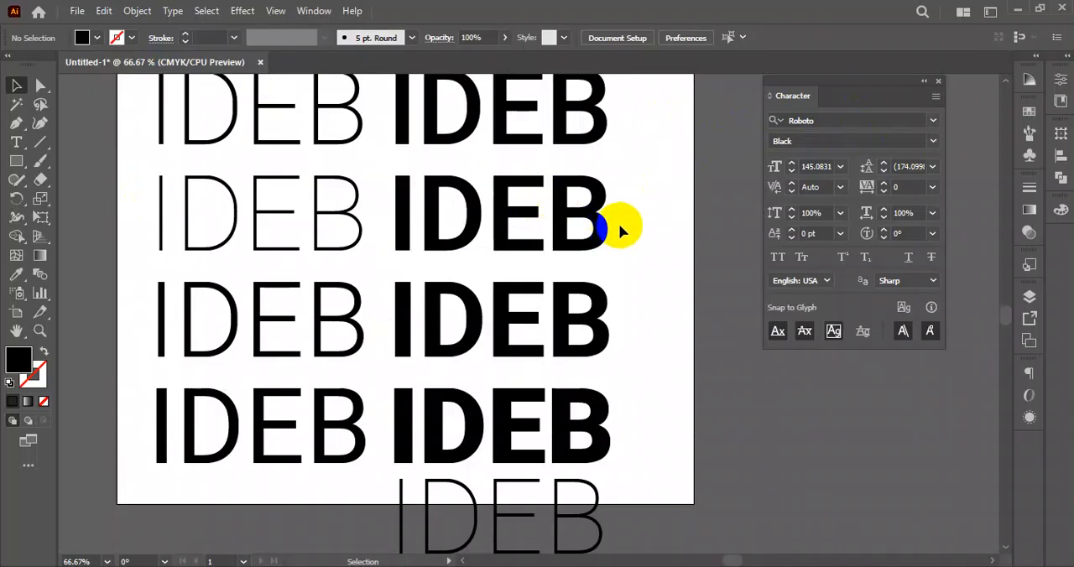
scroll(631, 232, "up", 2)
scroll(667, 173, "down", 2)
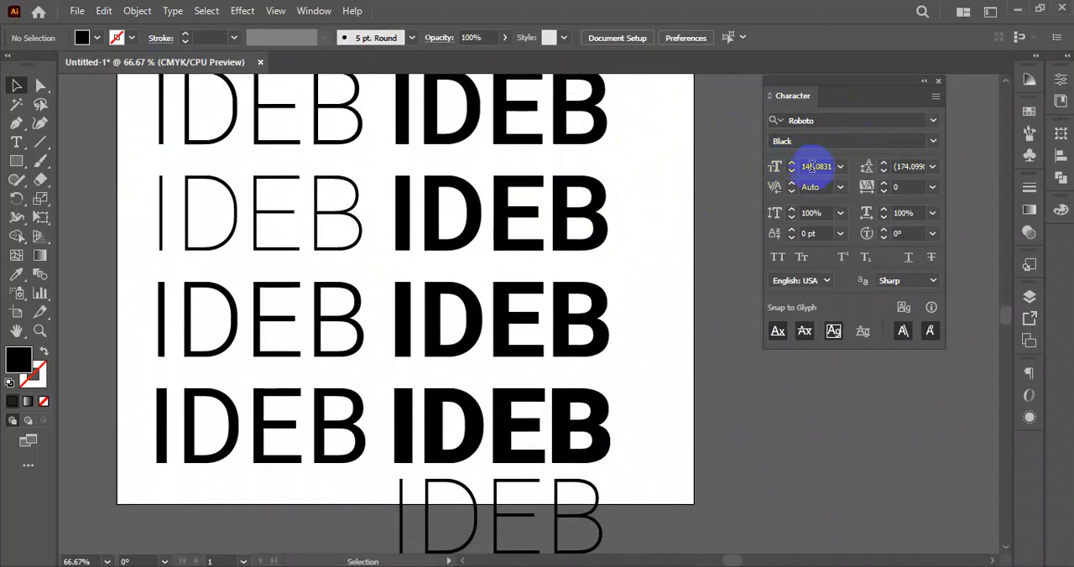
scroll(717, 202, "up", 2)
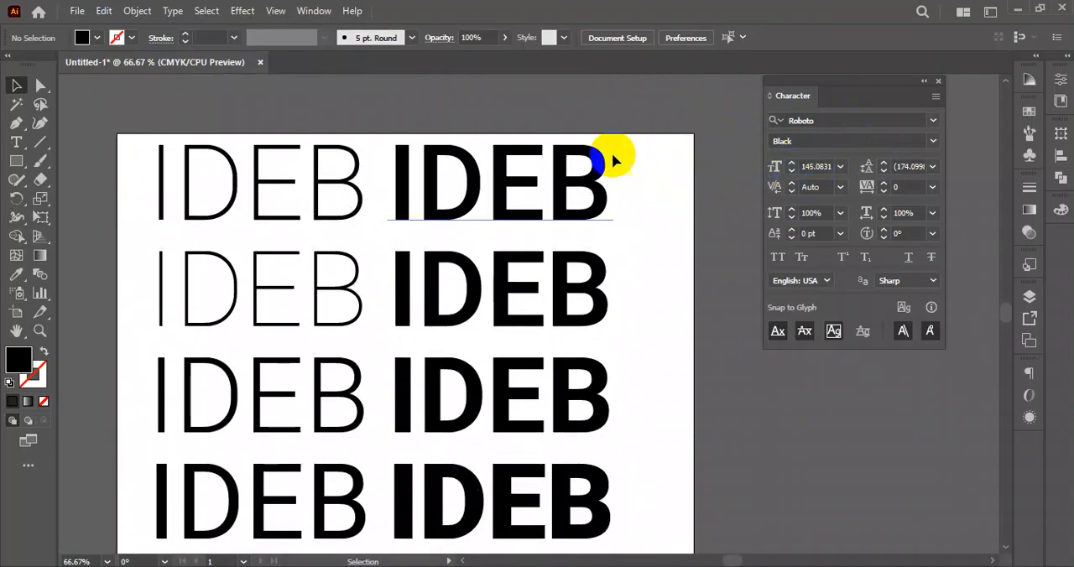
- Set the font size of the top-right "IDEB" text to 145 pt
left_click(310, 223)
left_click(666, 160)
left_click_drag(666, 159, 460, 211)
left_click_drag(648, 144, 439, 228)
left_click(343, 203)
left_click(568, 176)
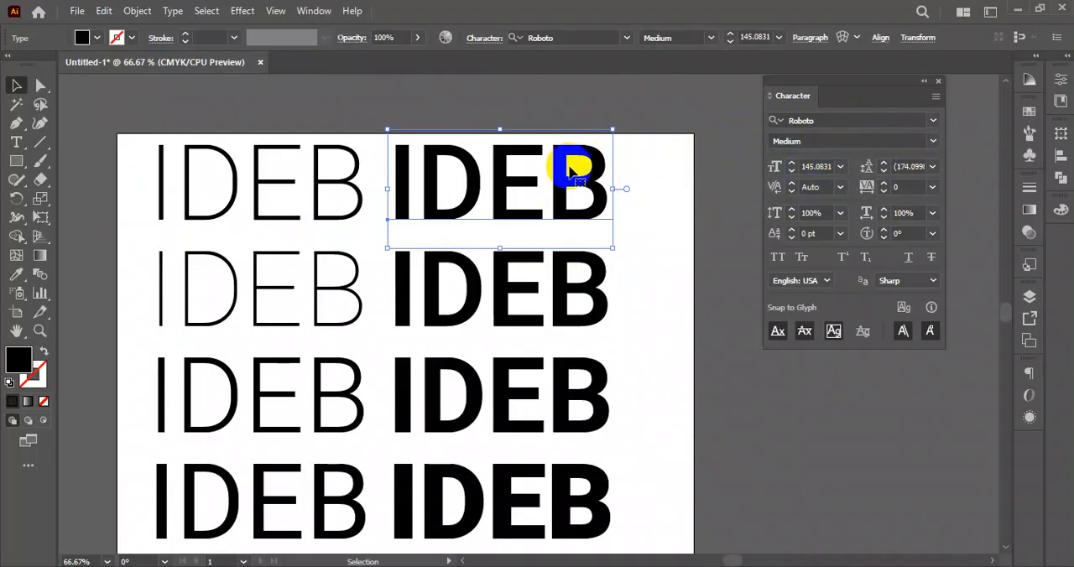
left_click(791, 164)
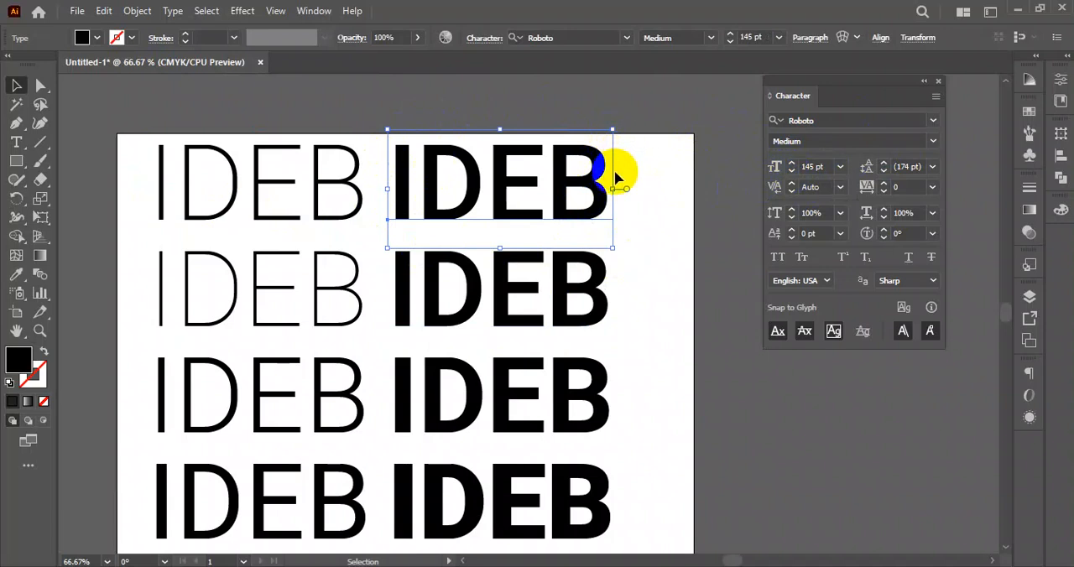
- Try stretching the top-right "IDEB" text horizontally to about 158% and about 124%, restoring its original width each time
left_click_drag(613, 188, 745, 193)
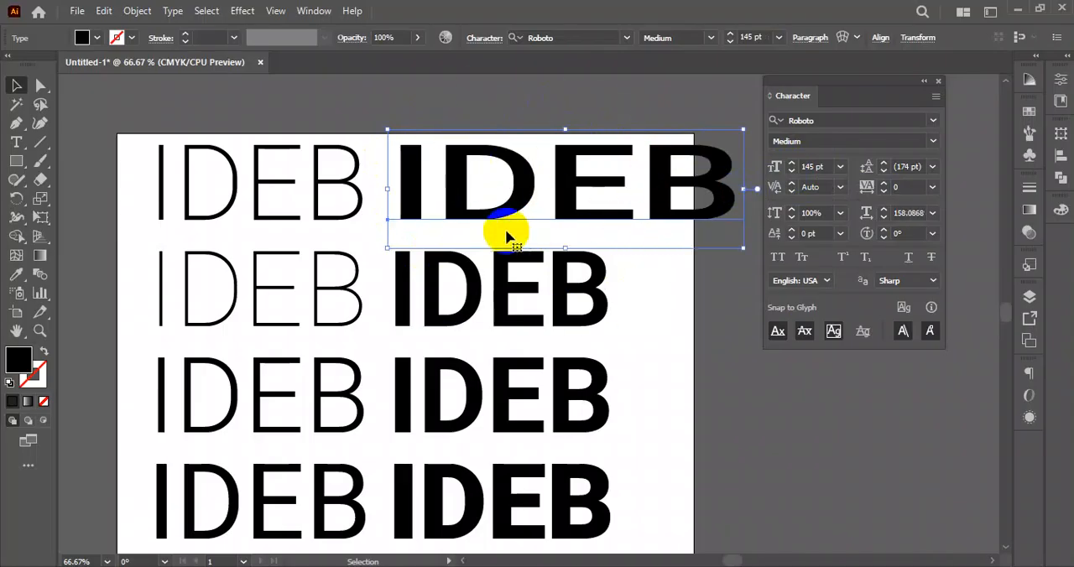
left_click(812, 165)
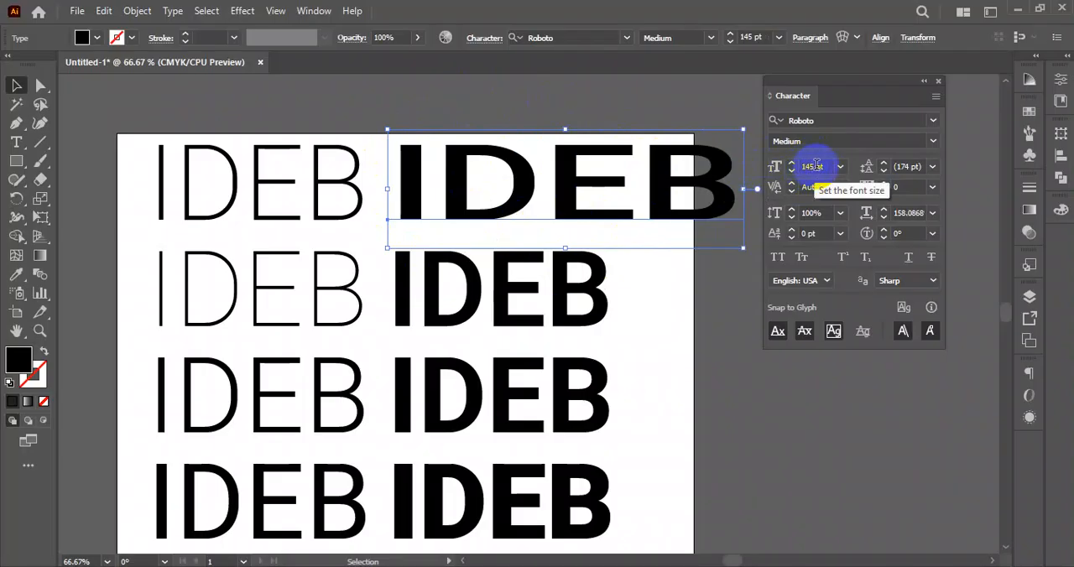
left_click(500, 162)
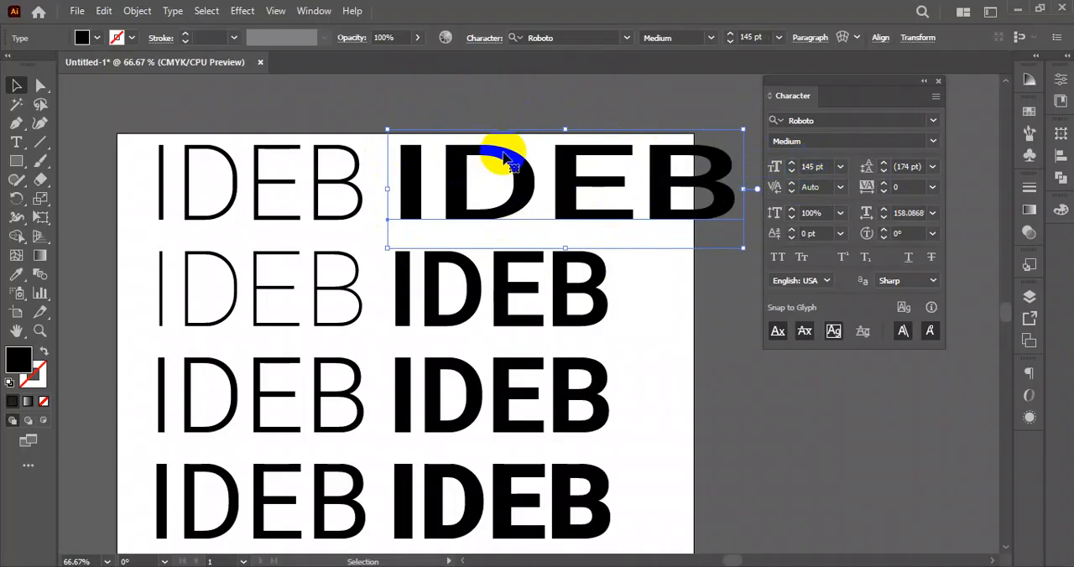
key("ctrl+shift+x")
left_click_drag(612, 186, 668, 188)
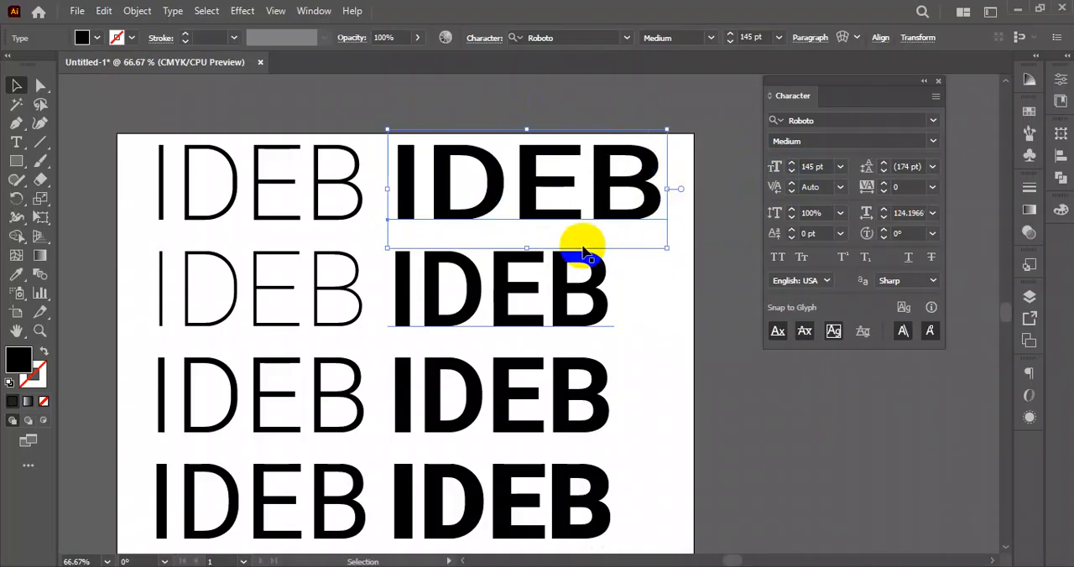
key("ctrl+z")
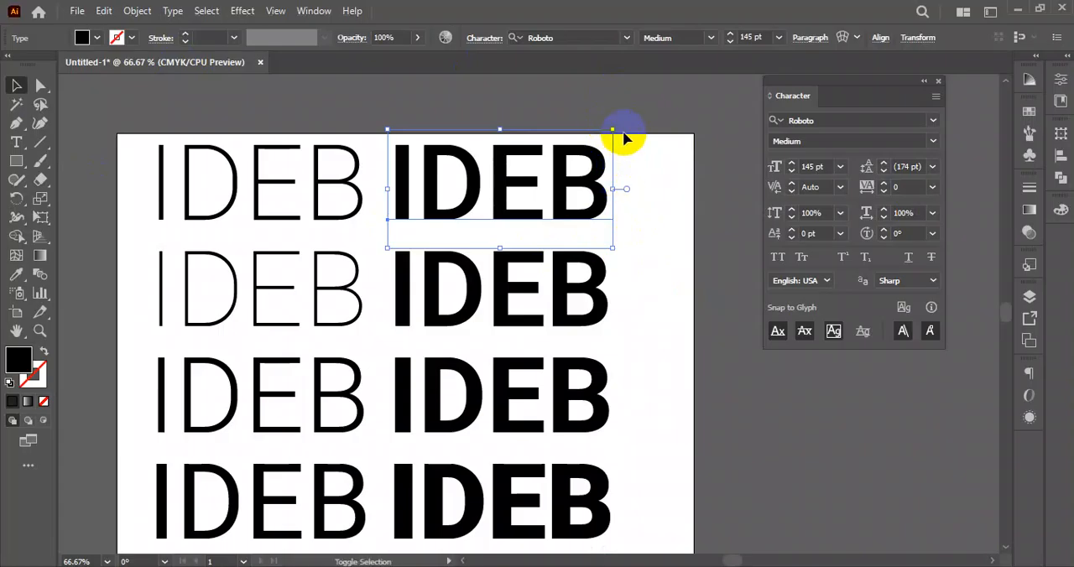
- Scale the top-right "IDEB" text proportionally down to about 104 pt, and back up to about 144 pt
mouse_move(613, 188)
left_mouse_down()
mouse_move(739, 182)
mouse_move(606, 183)
mouse_move(758, 193)
mouse_move(585, 183)
mouse_move(614, 179)
left_mouse_up()
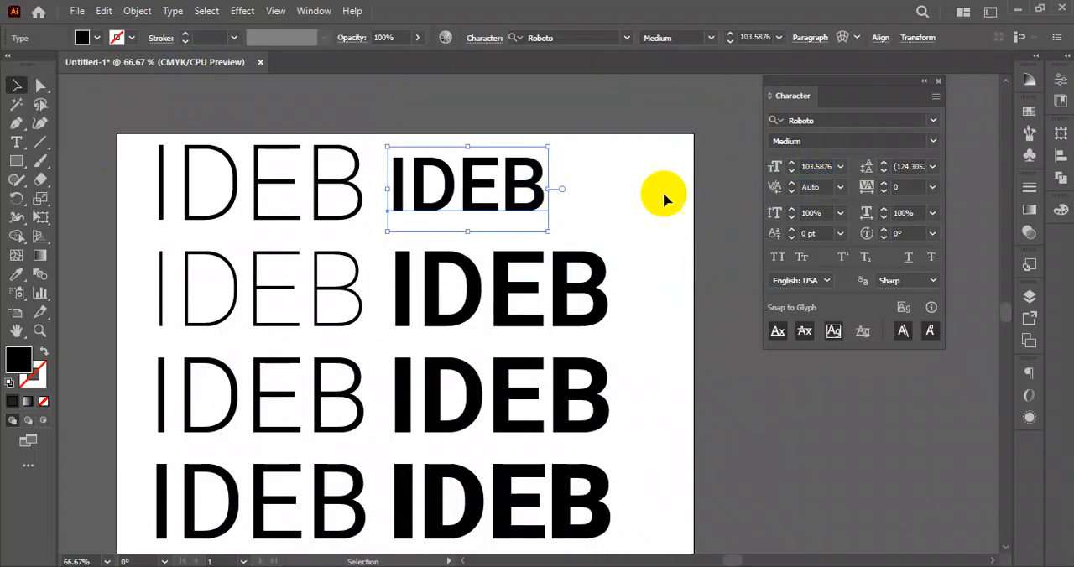
left_click_drag(550, 189, 610, 190)
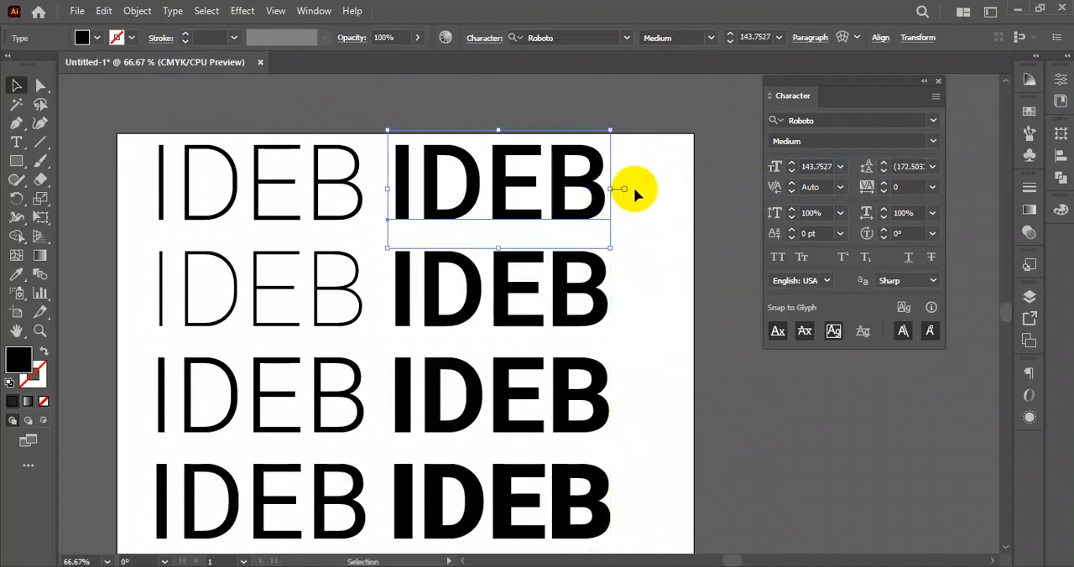
left_click(636, 189)
left_click(529, 324)
left_click(662, 282)
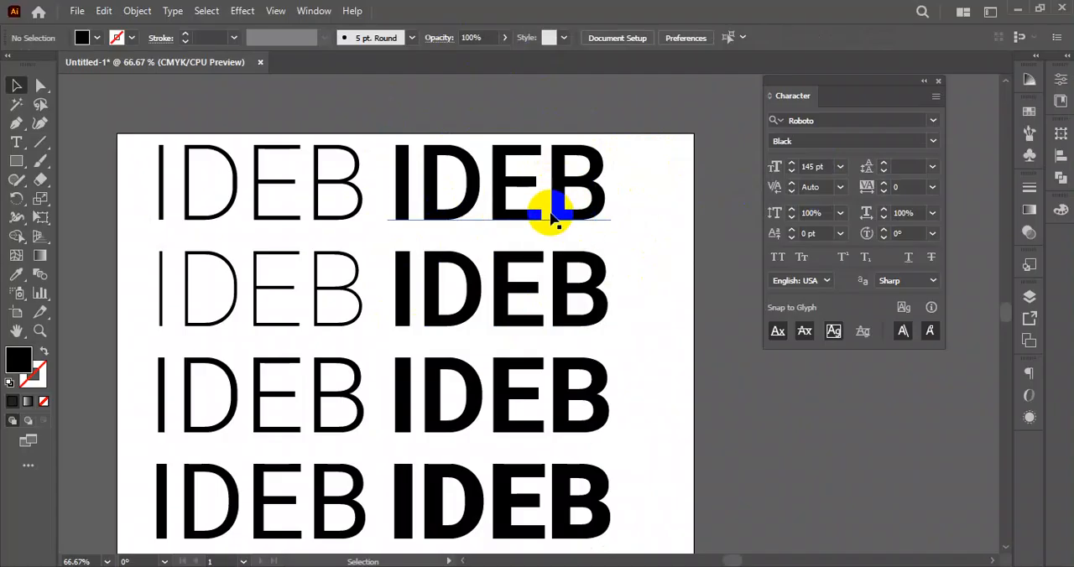
- Delete all the "IDEB" texts from the artboard
scroll(549, 210, "up", 1)
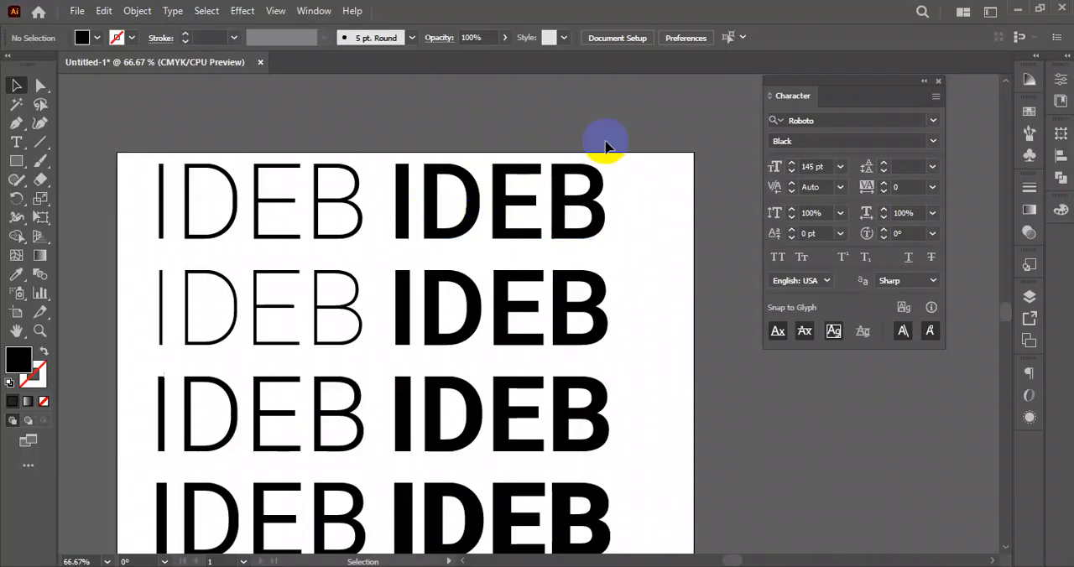
left_click(531, 204)
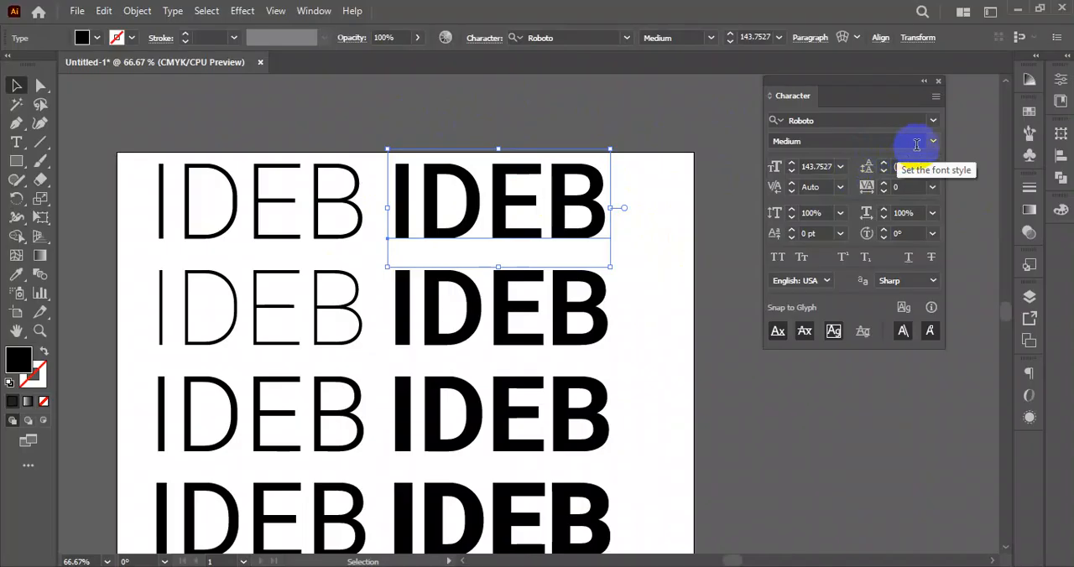
left_click_drag(854, 94, 833, 92)
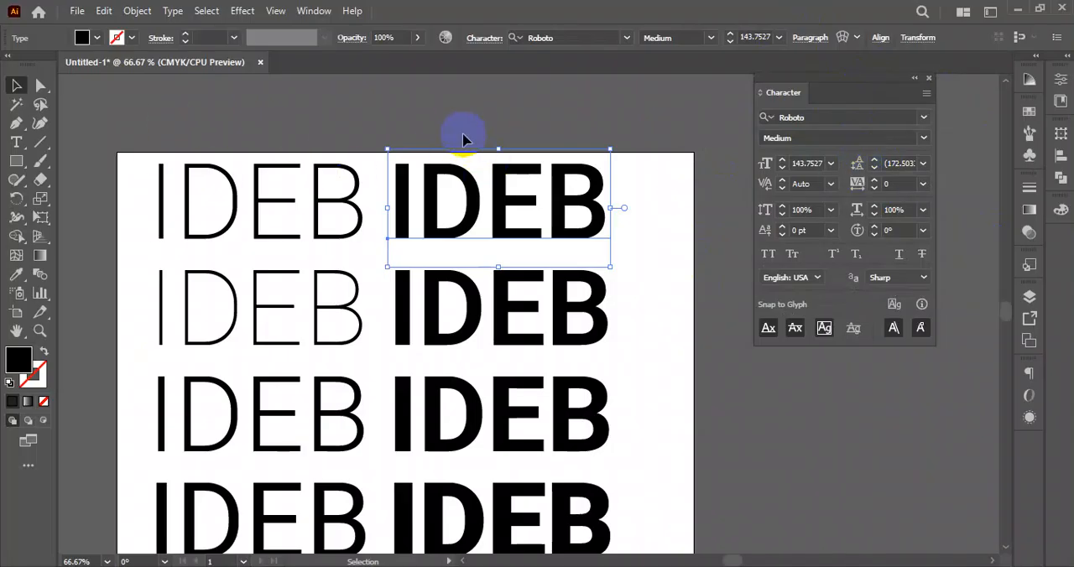
scroll(495, 249, "down", 2)
left_click_drag(616, 290, 613, 260)
left_click_drag(597, 176, 314, 379)
key("Delete")
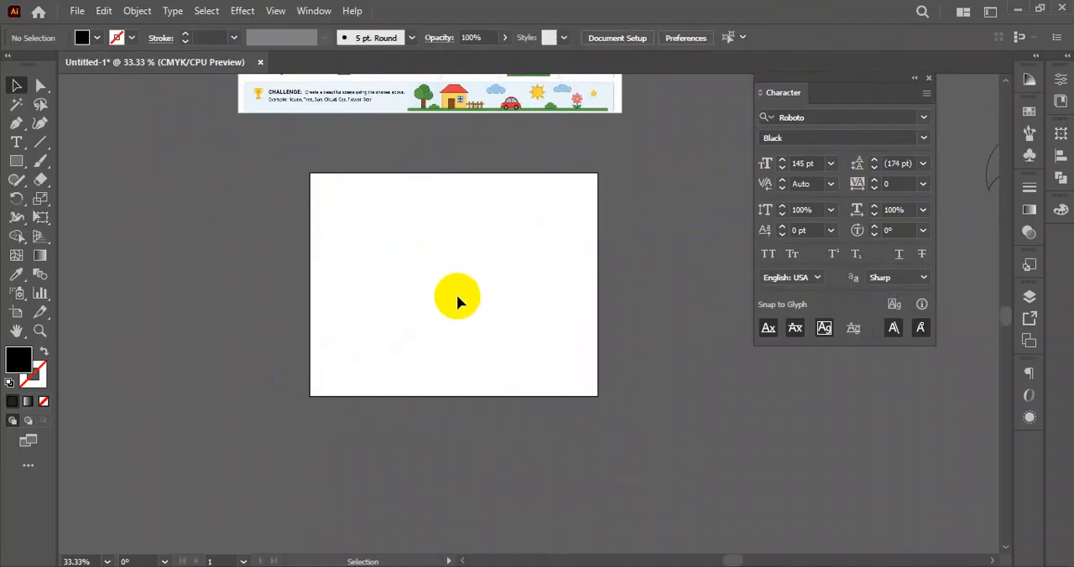
- Create an area text box in the upper middle of the empty artboard and set its placeholder text to 18 pt
scroll(455, 243, "up", 2)
key("t")
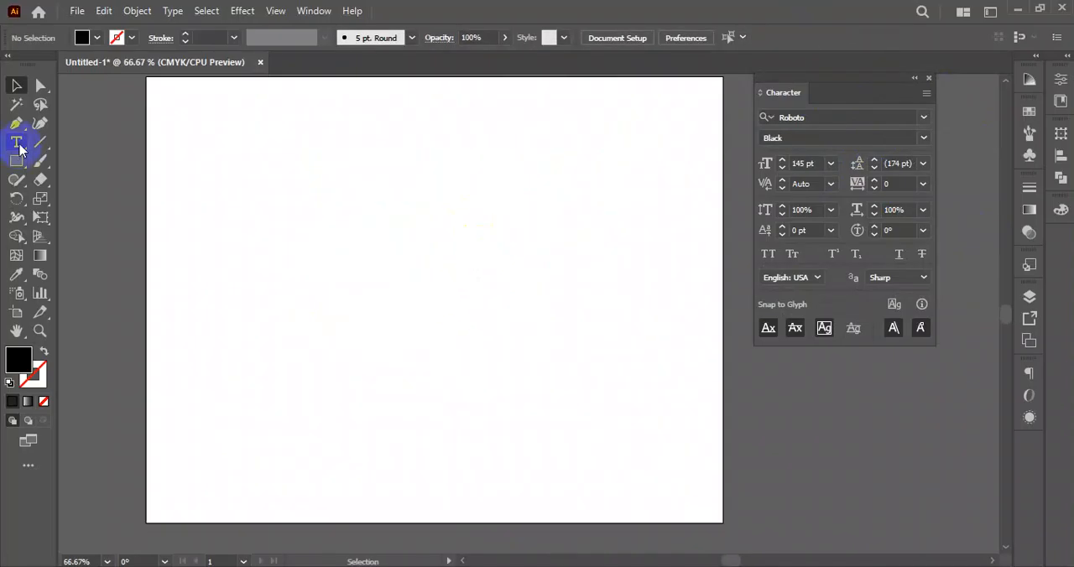
left_click_drag(211, 183, 548, 349)
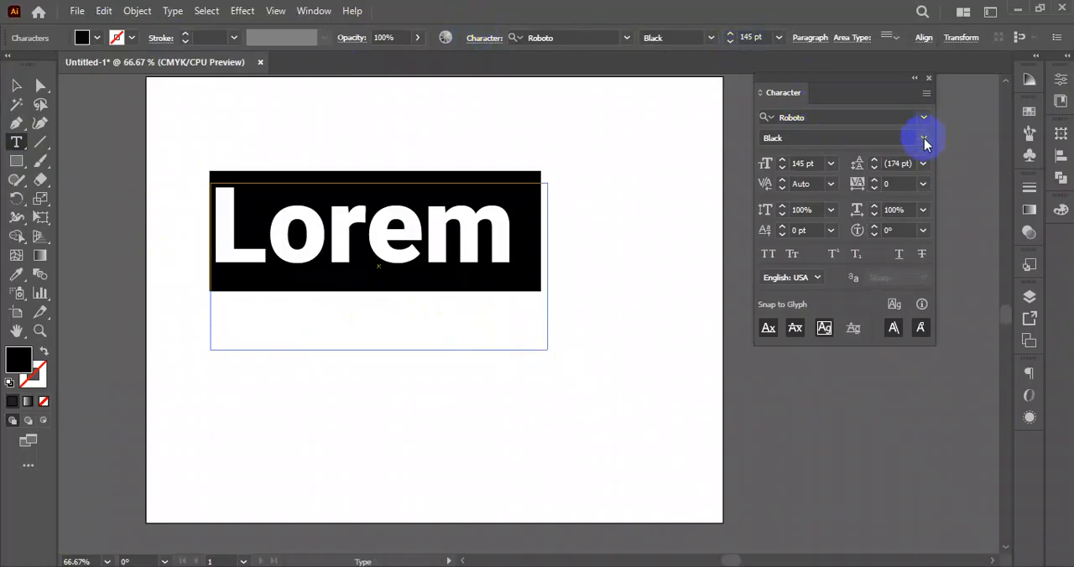
left_click(831, 163)
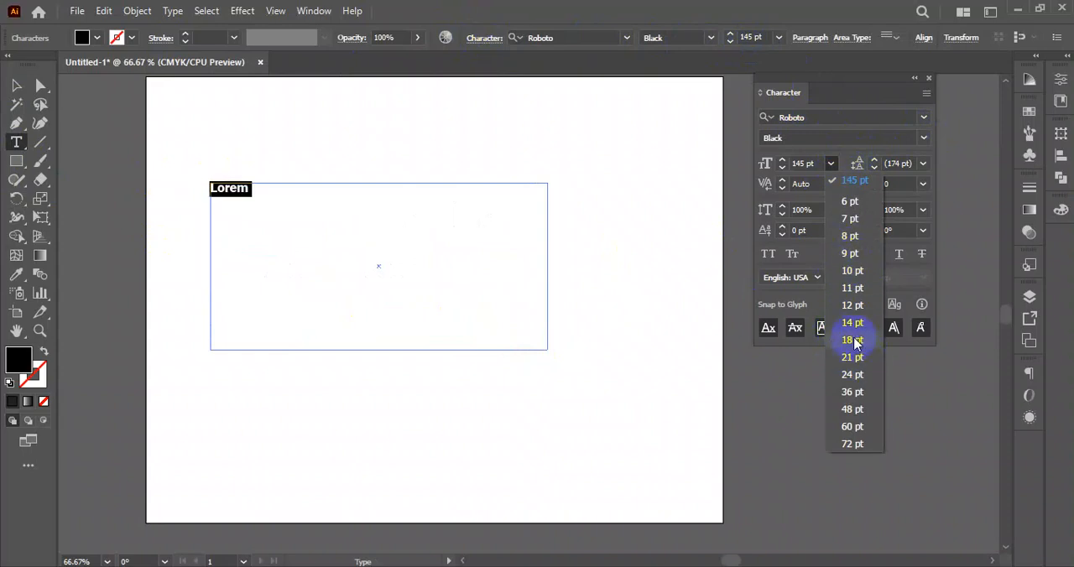
left_click(853, 340)
left_click(16, 85)
left_click(317, 188)
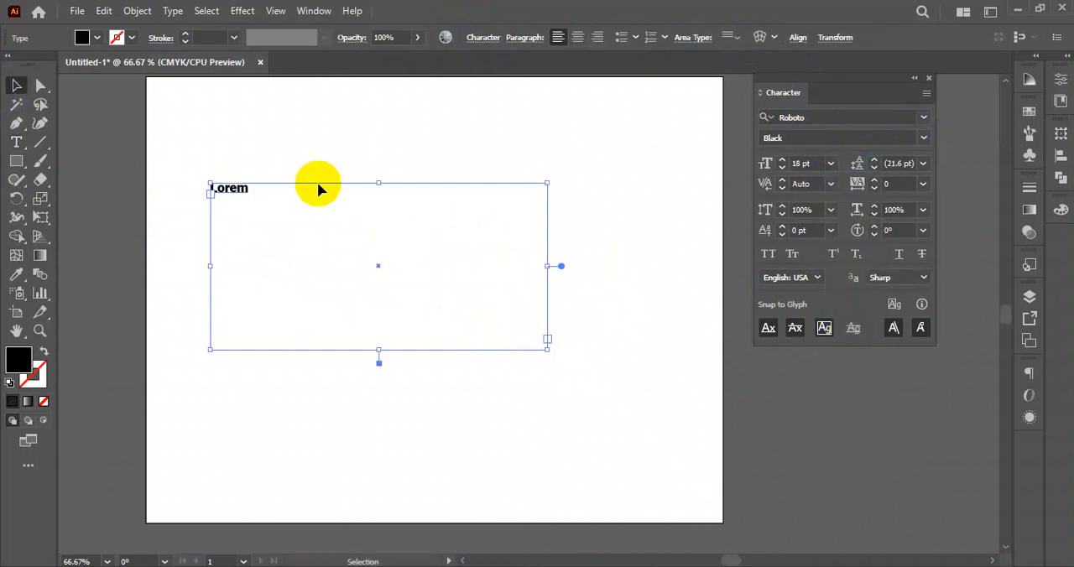
- Create a wider area text box with a placeholder paragraph near the artboard's upper edge, and delete the one-word "Lorem" text box
left_click_drag(411, 194, 355, 307)
key("t")
left_click_drag(241, 120, 643, 247)
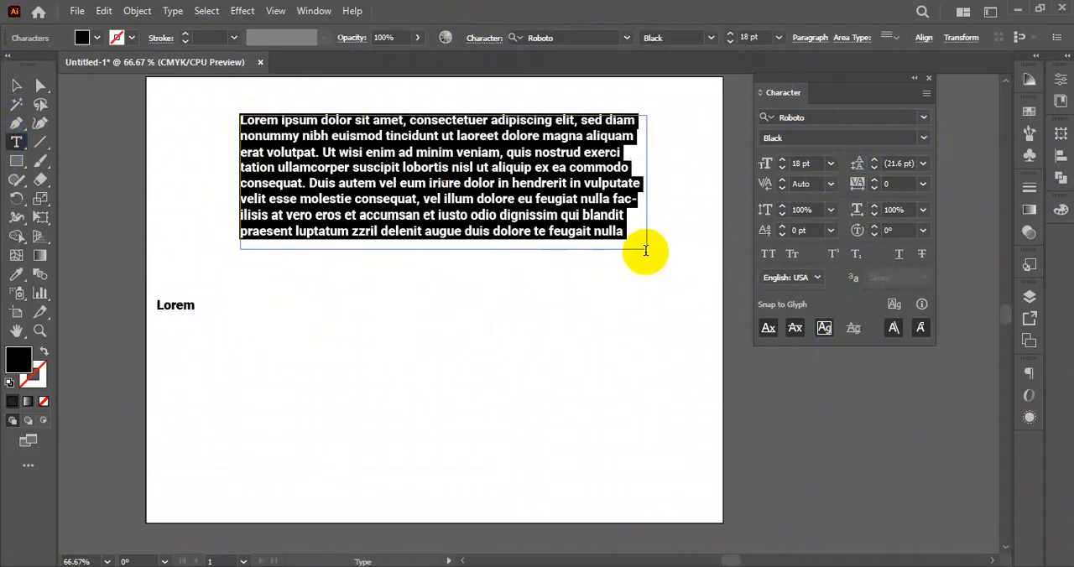
left_click(16, 84)
left_click(210, 339)
key("Delete")
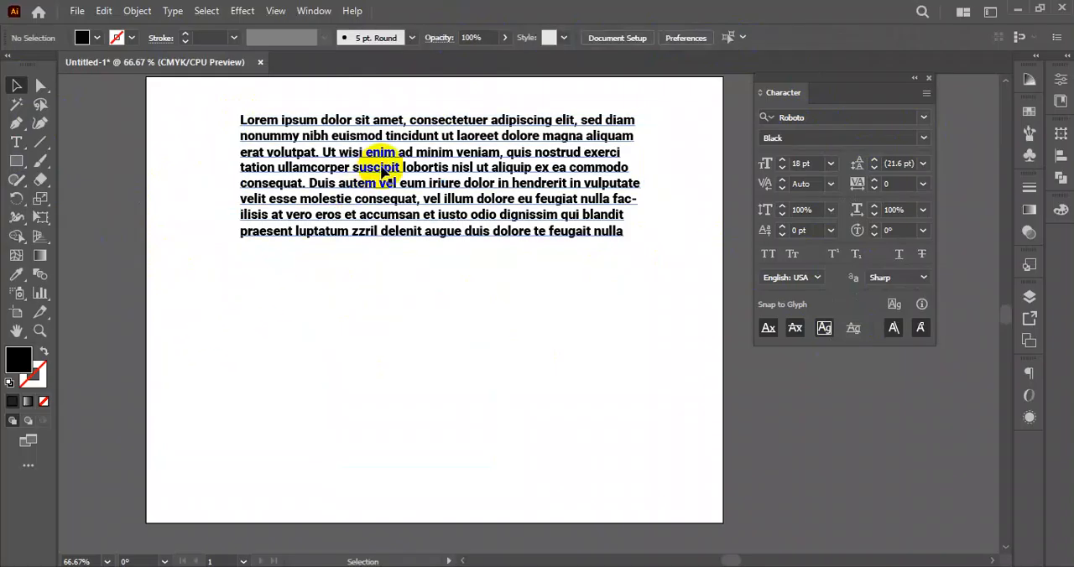
- Inspect the paragraph's line spacing and preview other leading values on it, keeping the Auto leading
scroll(355, 183, "up", 3)
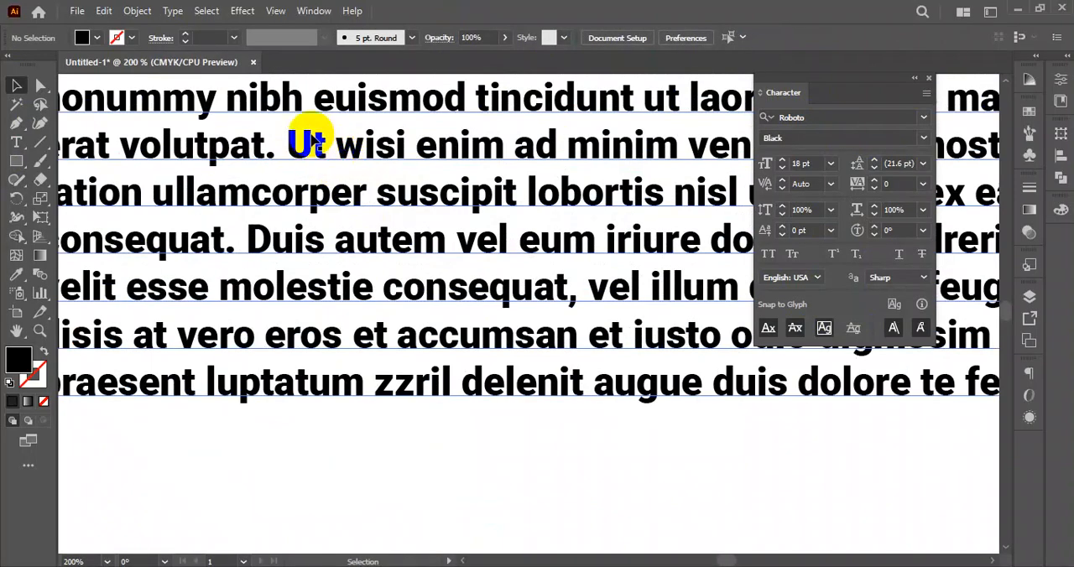
scroll(273, 183, "up", 2)
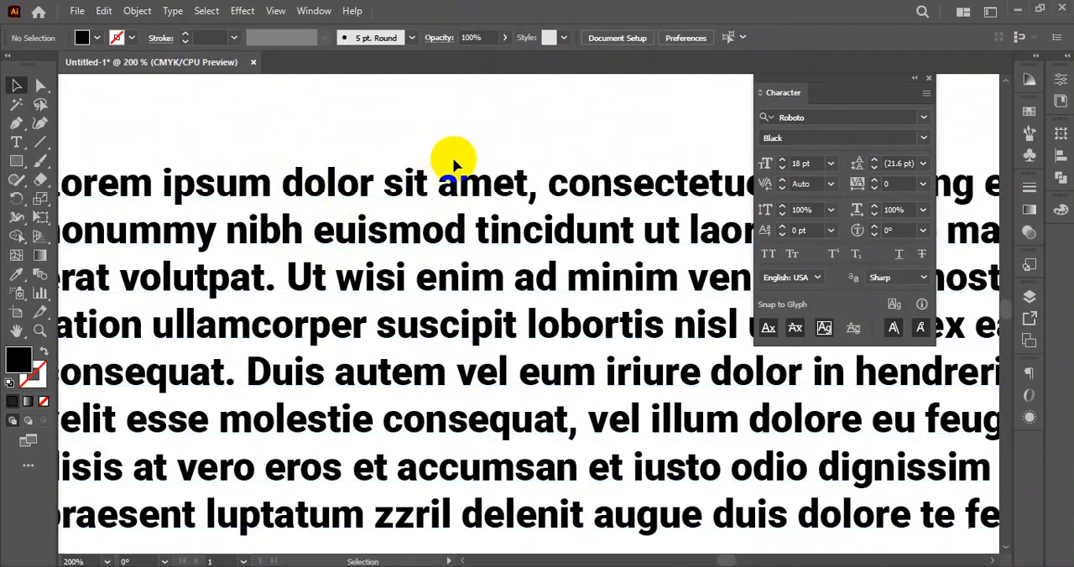
scroll(457, 186, "down", 2)
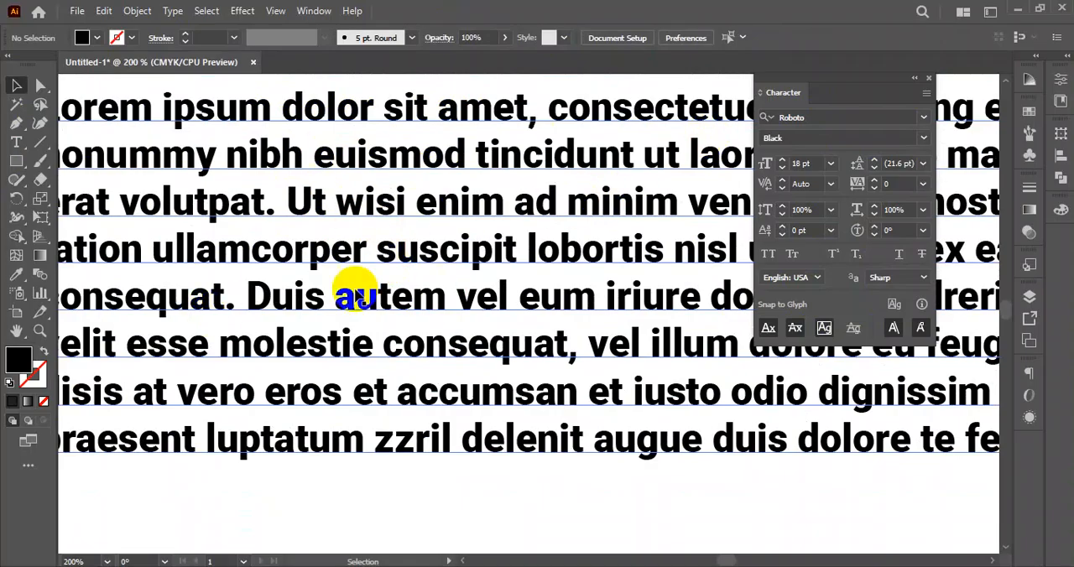
scroll(336, 252, "up", 1)
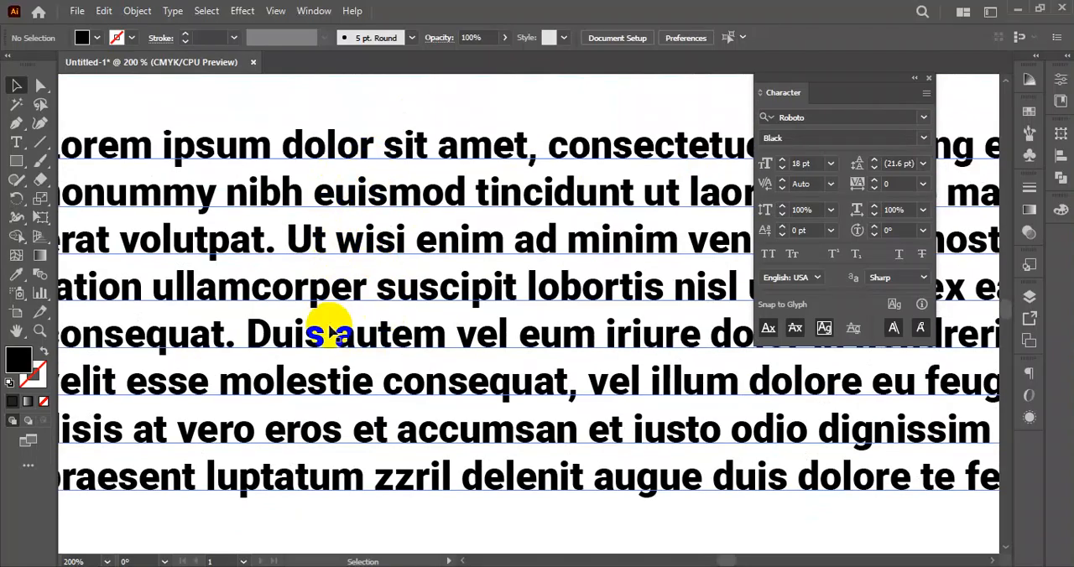
scroll(383, 261, "down", 3)
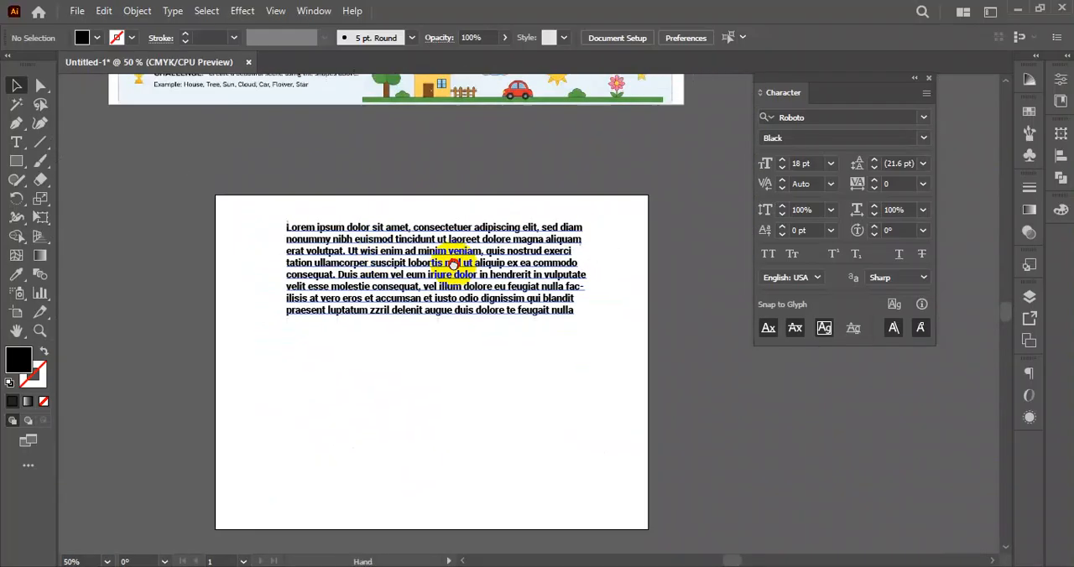
scroll(444, 327, "up", 2)
left_click(467, 222)
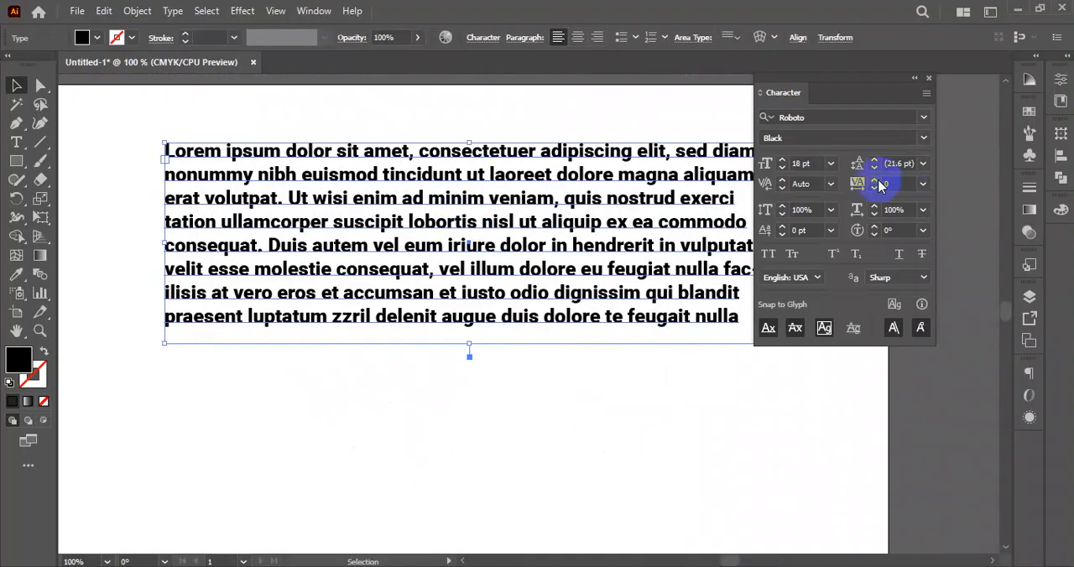
left_click(923, 164)
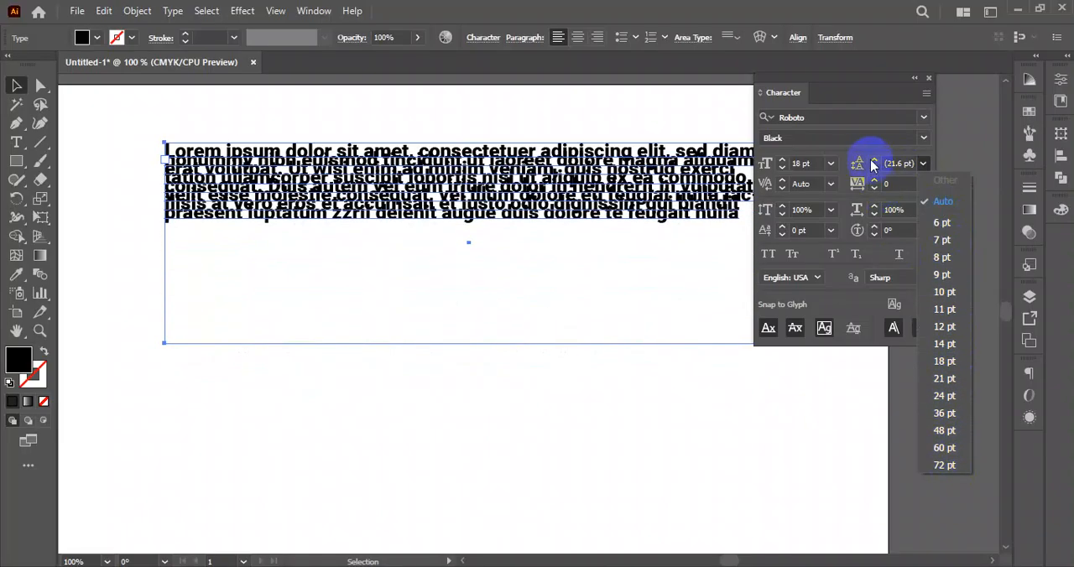
left_click(720, 395)
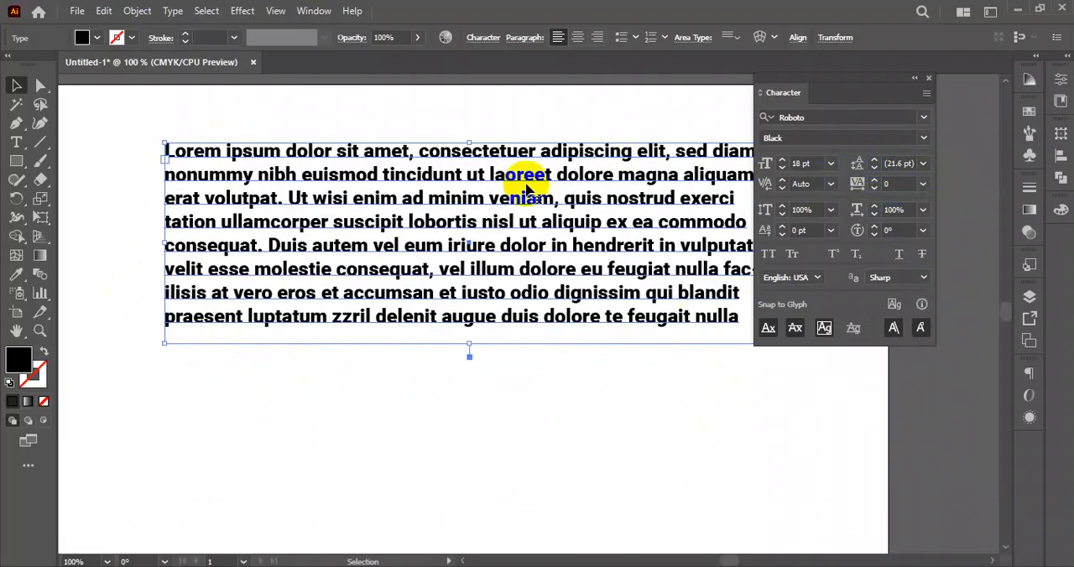
- Move the placeholder paragraph up past the artboard's upper edge to free space below it
left_click_drag(497, 193, 466, 198)
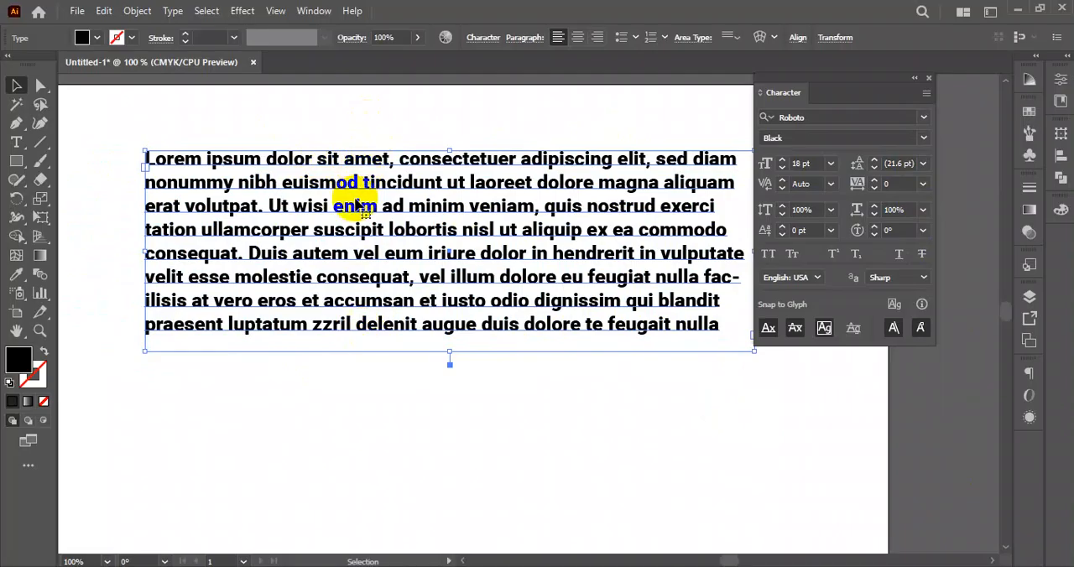
left_click_drag(408, 204, 357, 187)
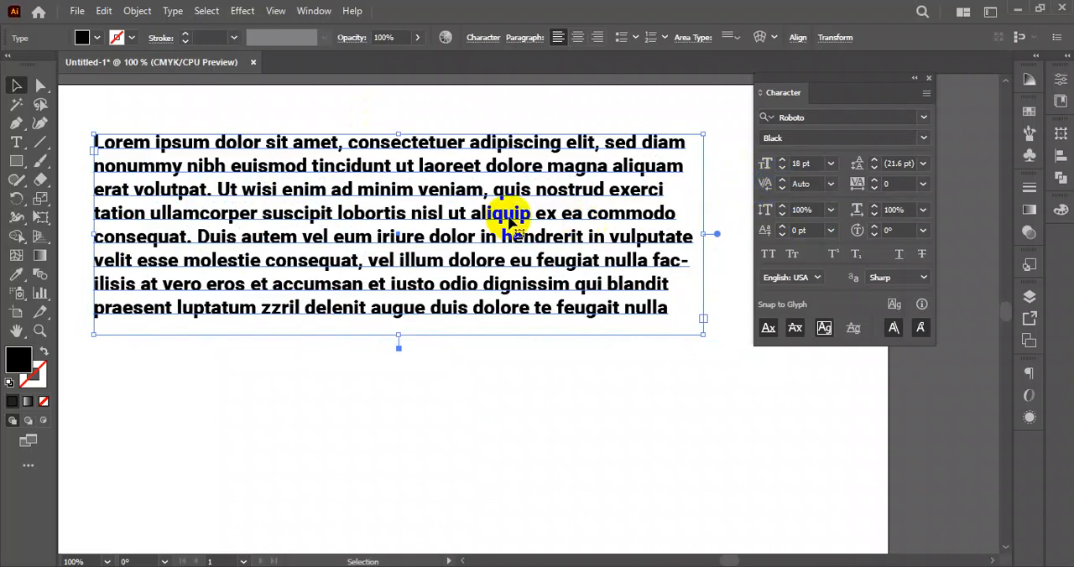
left_click_drag(483, 257, 505, 160)
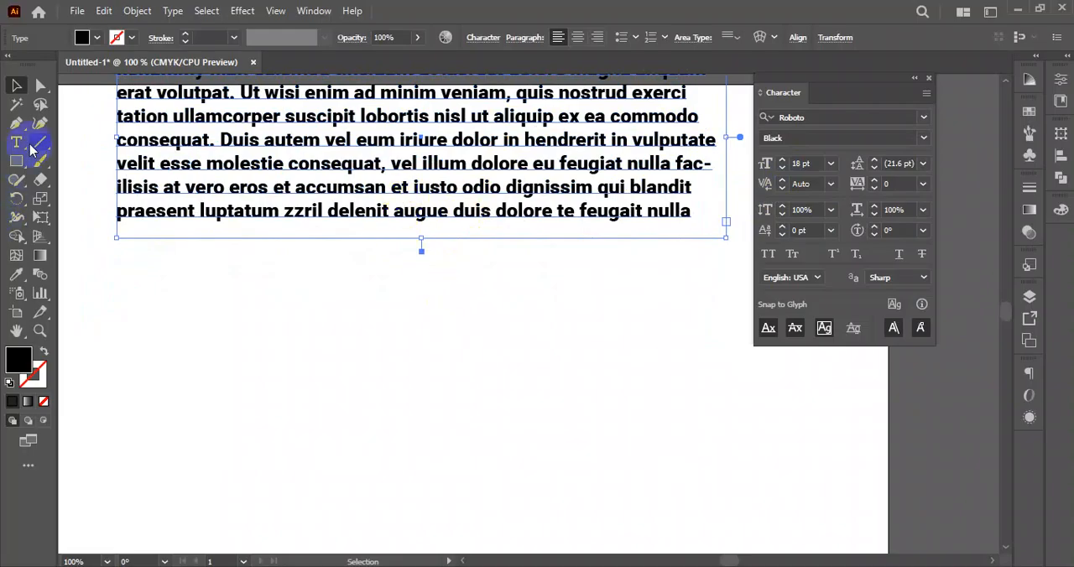
- Add the point text "TT" in the empty area below the paragraph
left_click(337, 353)
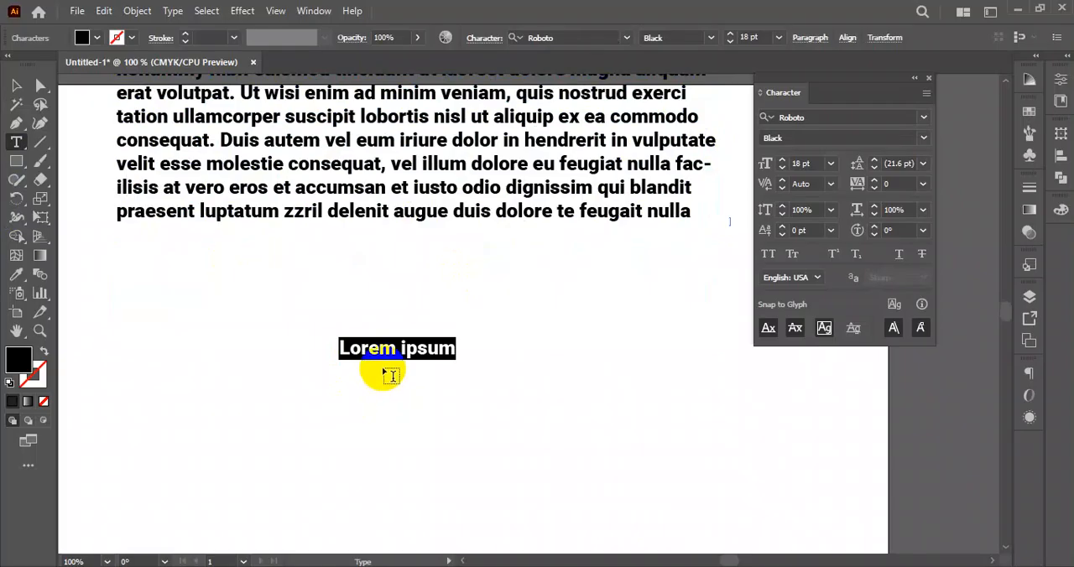
type("TT")
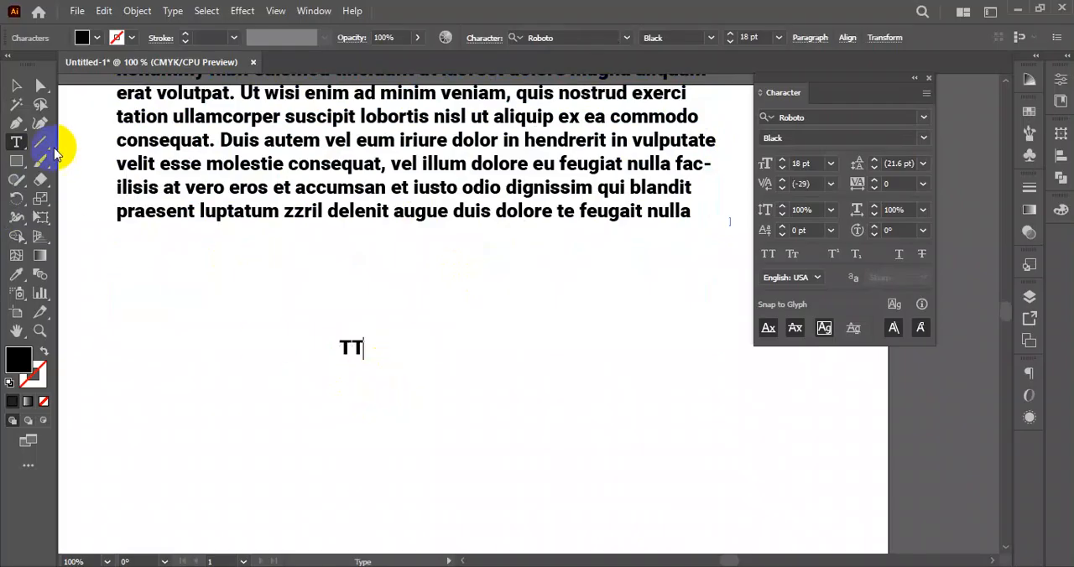
- Scale the "TT" text proportionally up to about 150 pt and move it slightly lower
left_click(16, 85)
left_click(377, 359)
left_click_drag(361, 356, 567, 428)
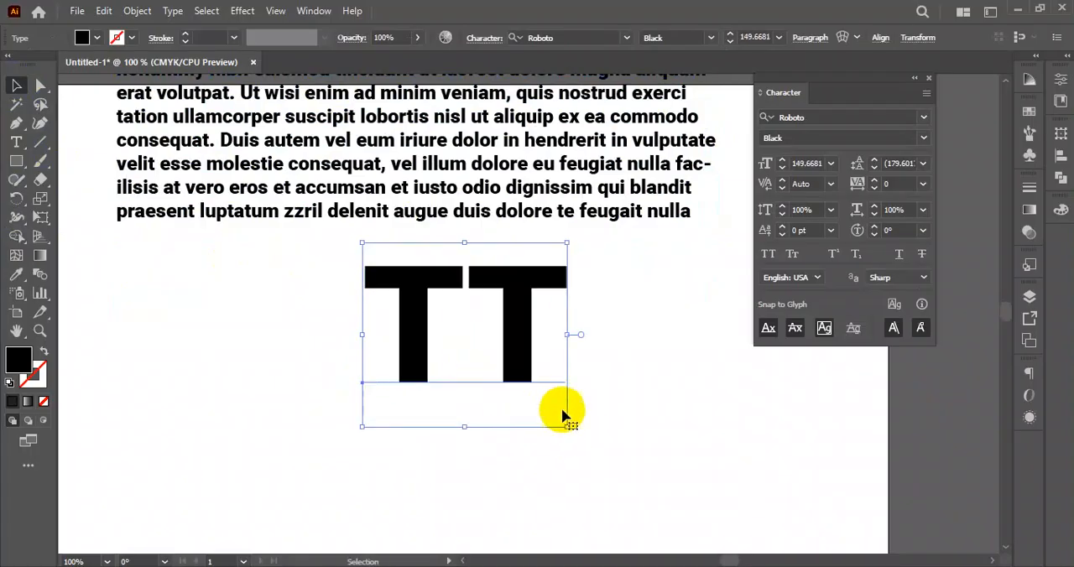
left_click_drag(513, 336, 514, 378)
left_click(534, 344)
left_click(517, 391)
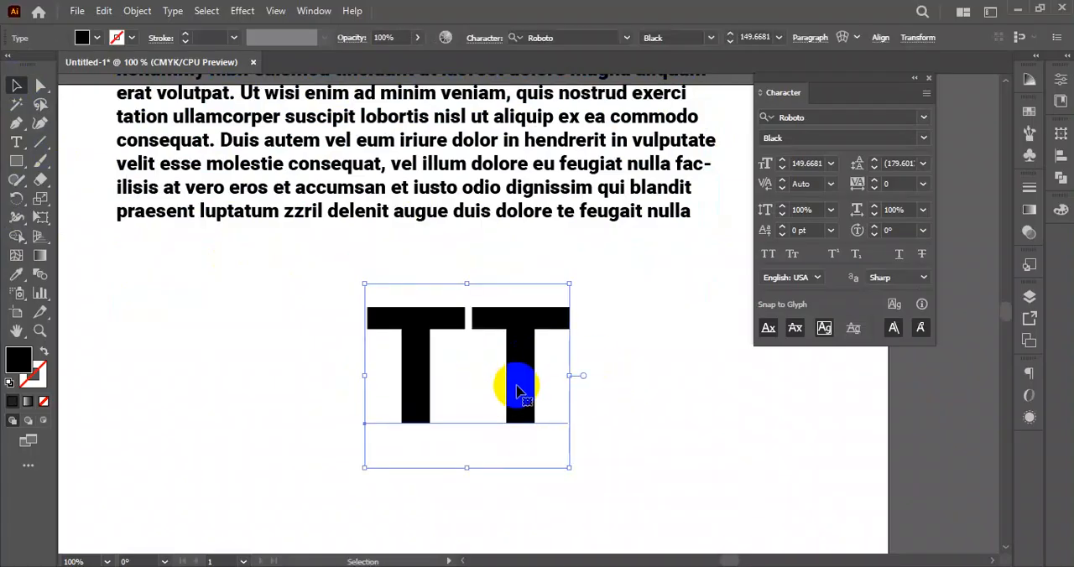
- Try to change the kerning of only the second "T" in the "TT" text
double_click(504, 361)
left_click_drag(470, 321, 563, 352)
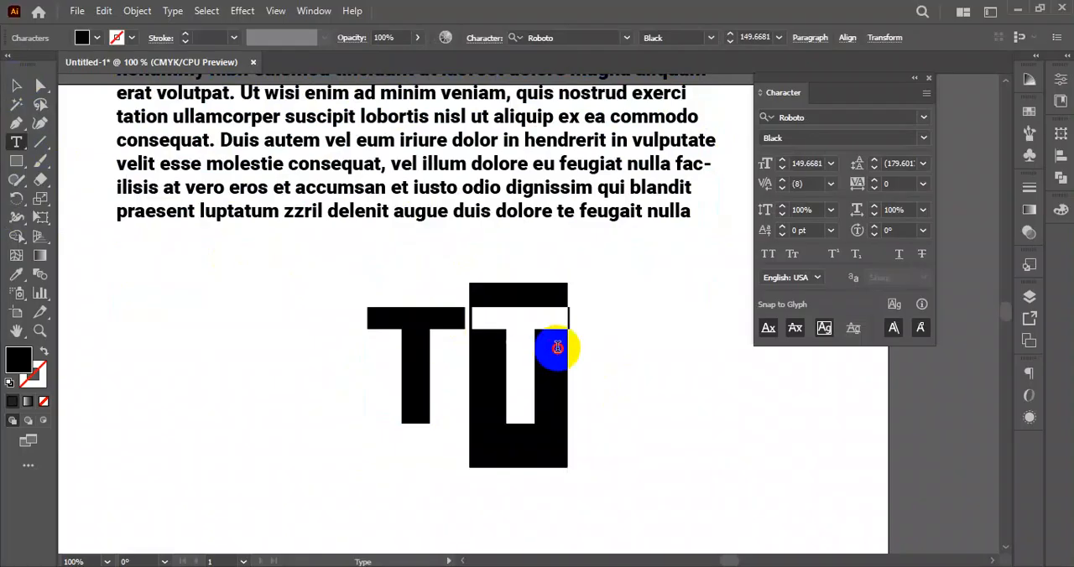
left_click(829, 184)
left_click(782, 183)
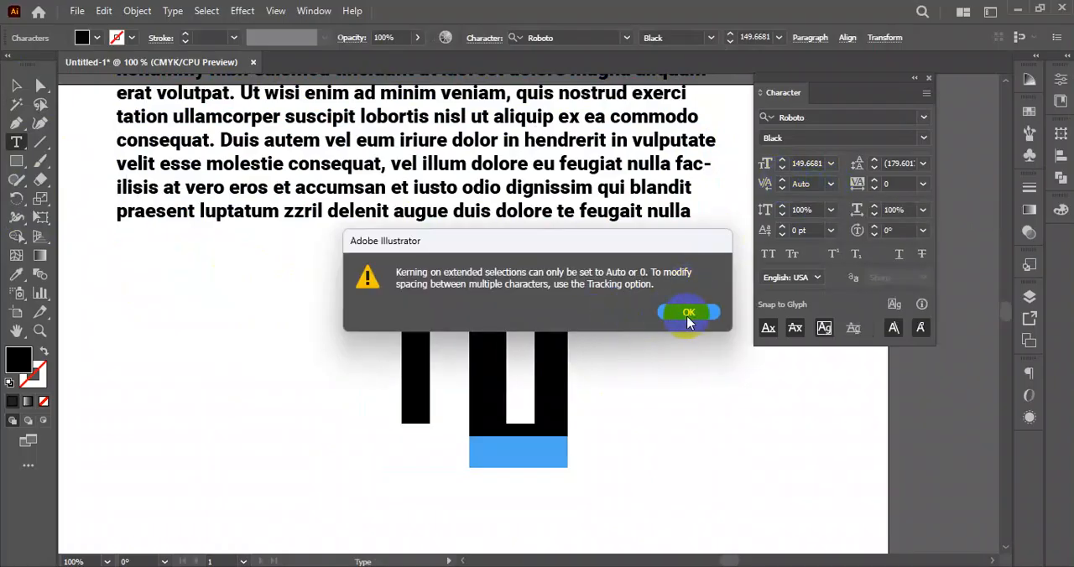
left_click(689, 317)
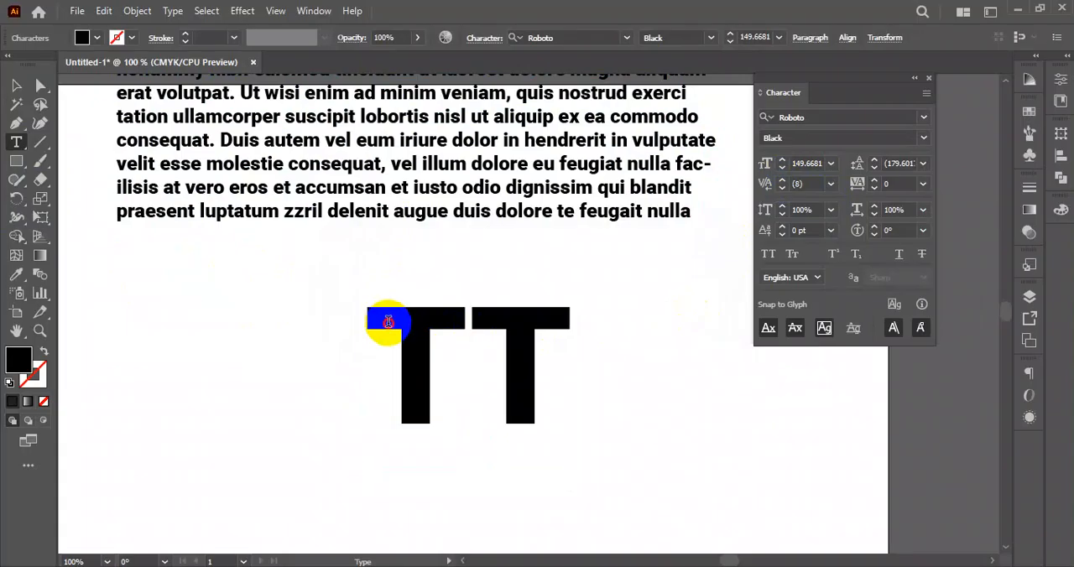
- Try to change the kerning with both letters of the "TT" text highlighted
left_click_drag(384, 319, 543, 338)
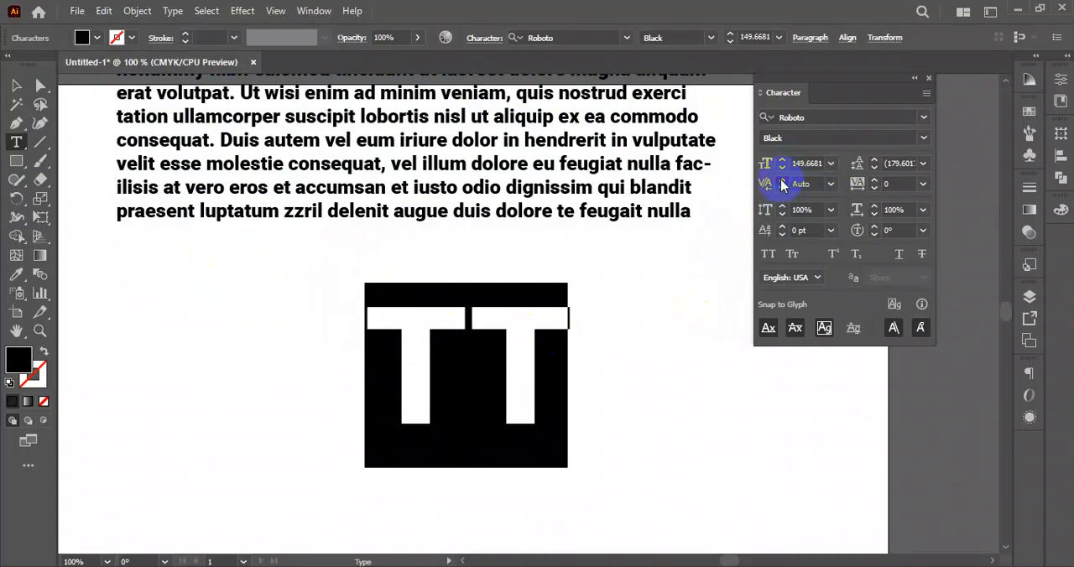
left_click(781, 185)
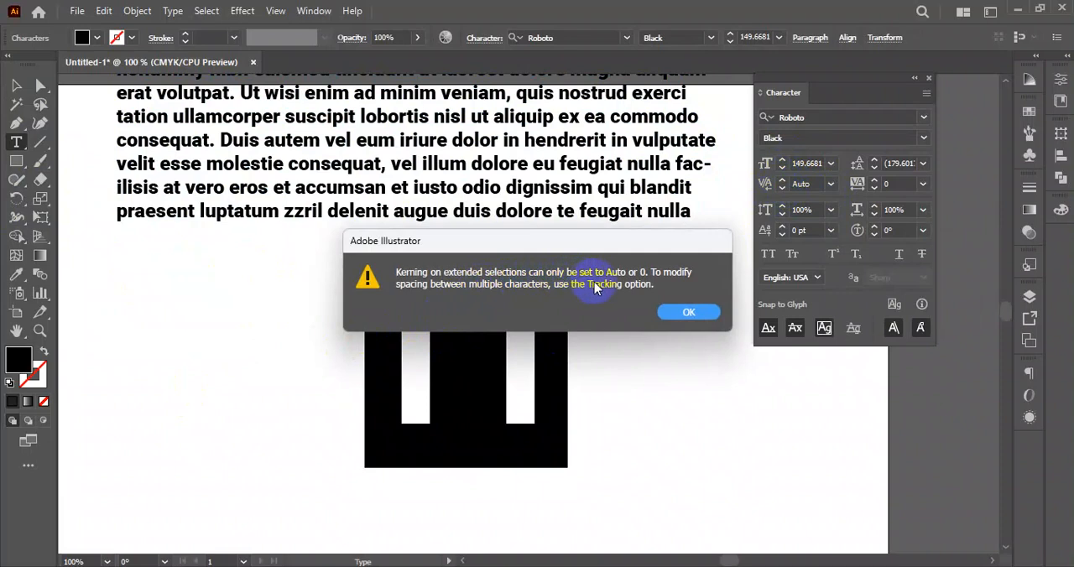
left_click(688, 312)
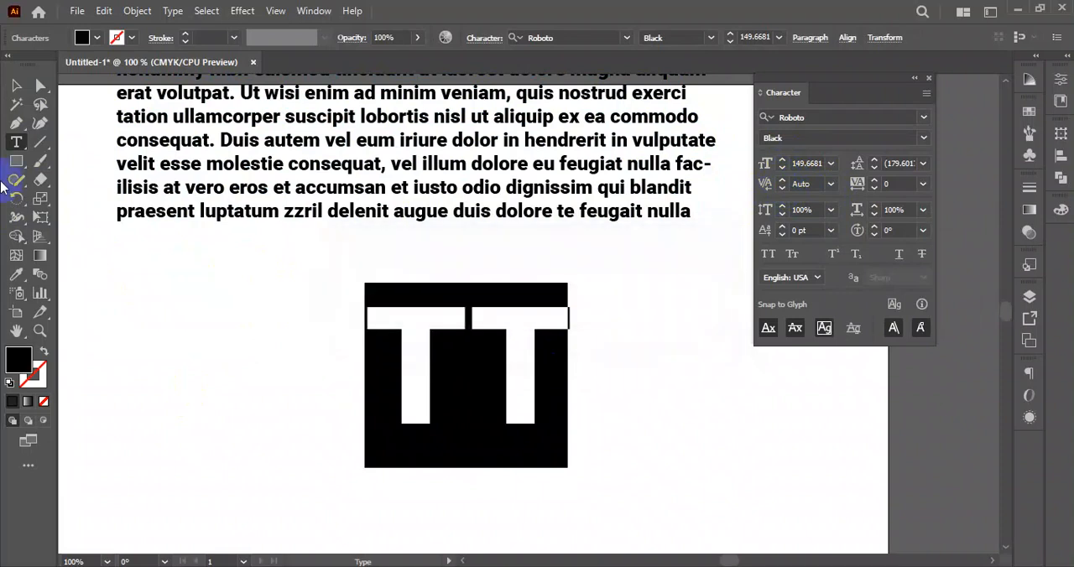
- Set the kerning of the whole "TT" text object to 0
left_click(16, 85)
left_click(793, 181)
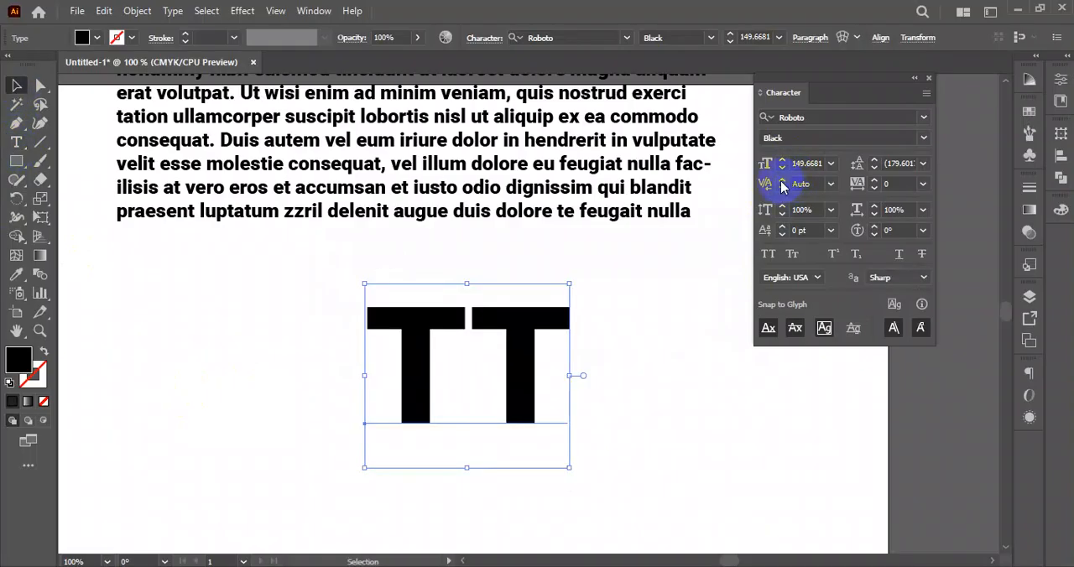
left_click(782, 185)
left_click(688, 313)
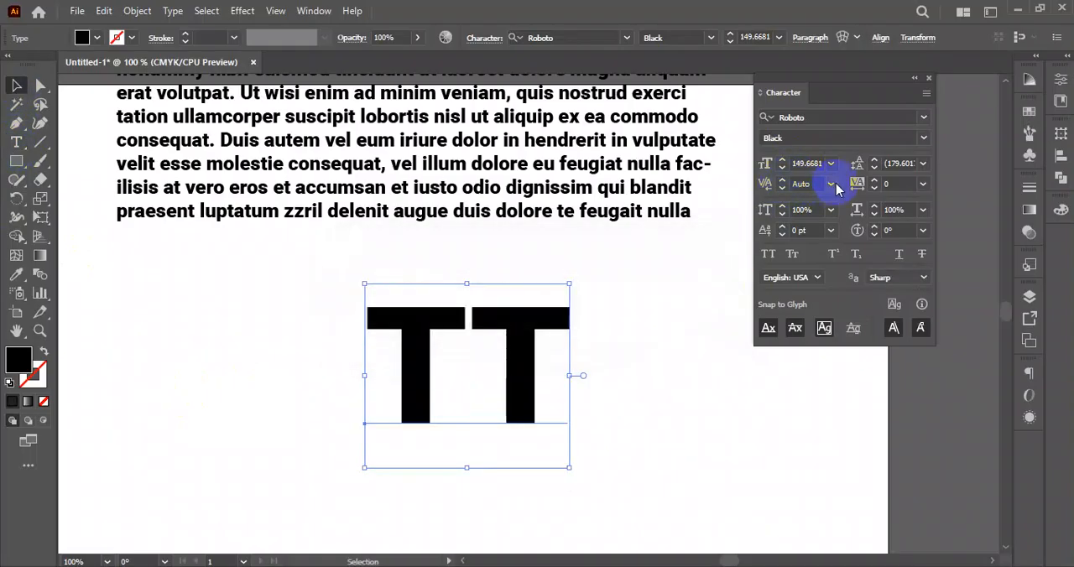
left_click(832, 185)
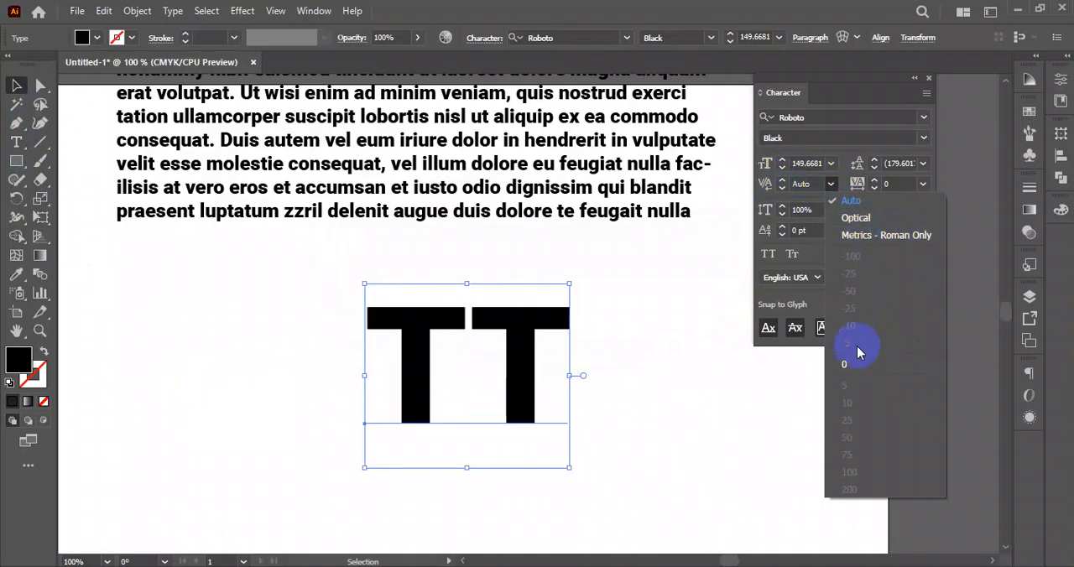
left_click(845, 363)
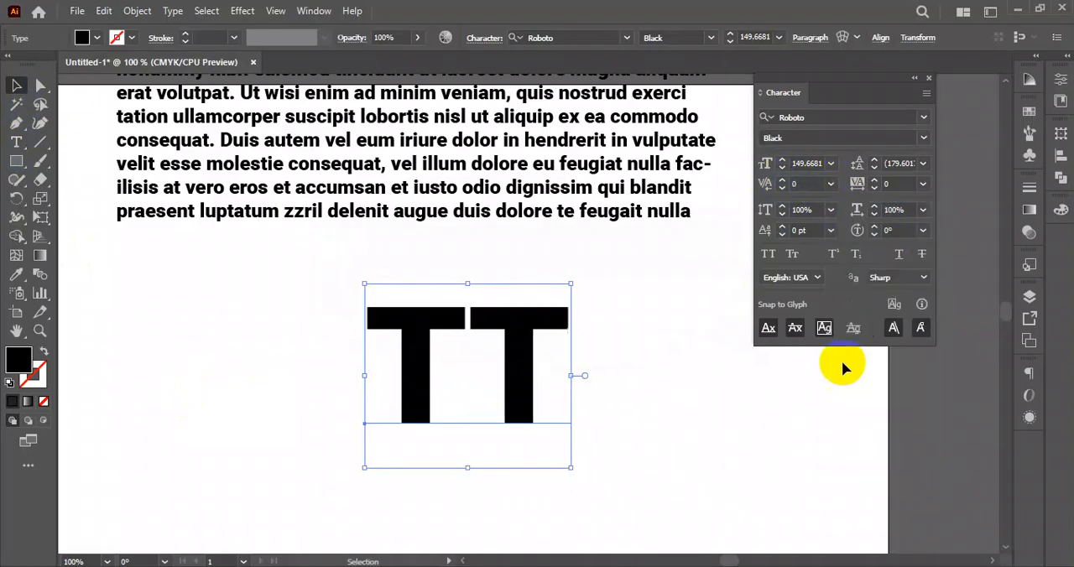
- Try to change the kerning of the entire "TT" text object by stepping the value up and down
left_click(782, 185)
left_click(688, 313)
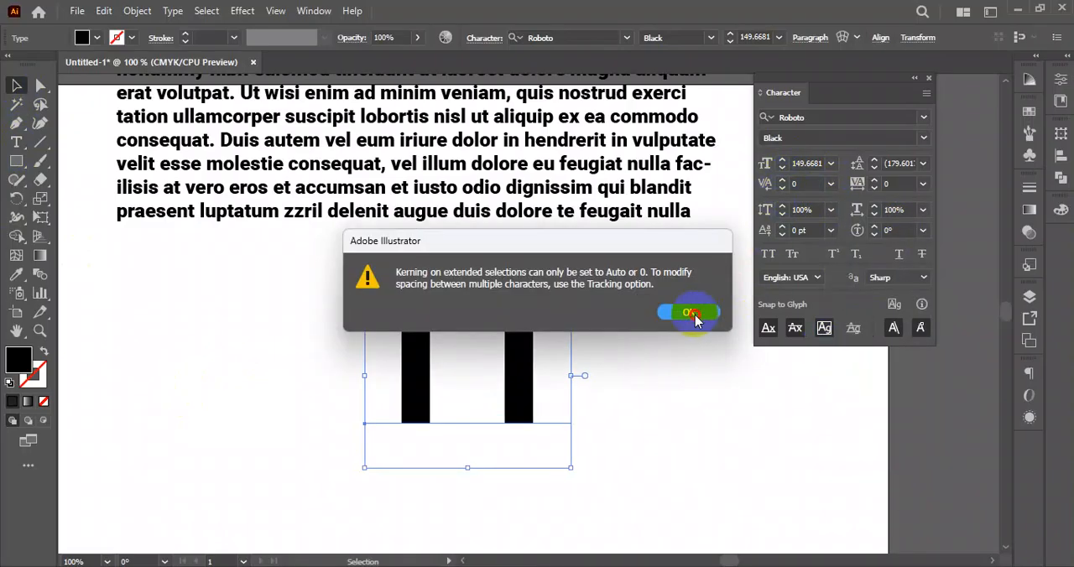
left_click(782, 188)
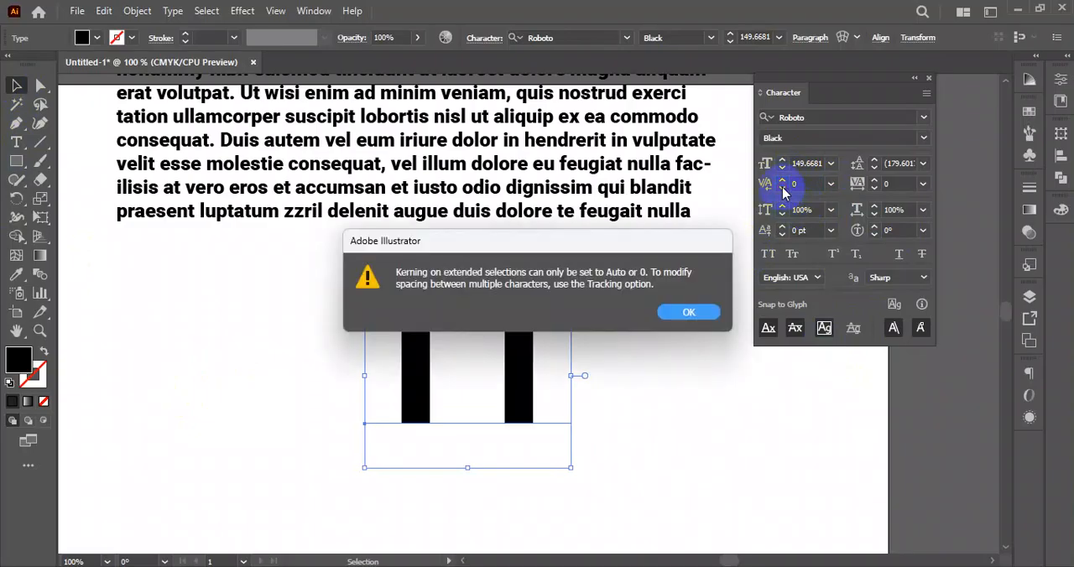
left_click(688, 311)
- Try to change the kerning with only the second "T" highlighted, and return to selecting whole objects
left_click(476, 325)
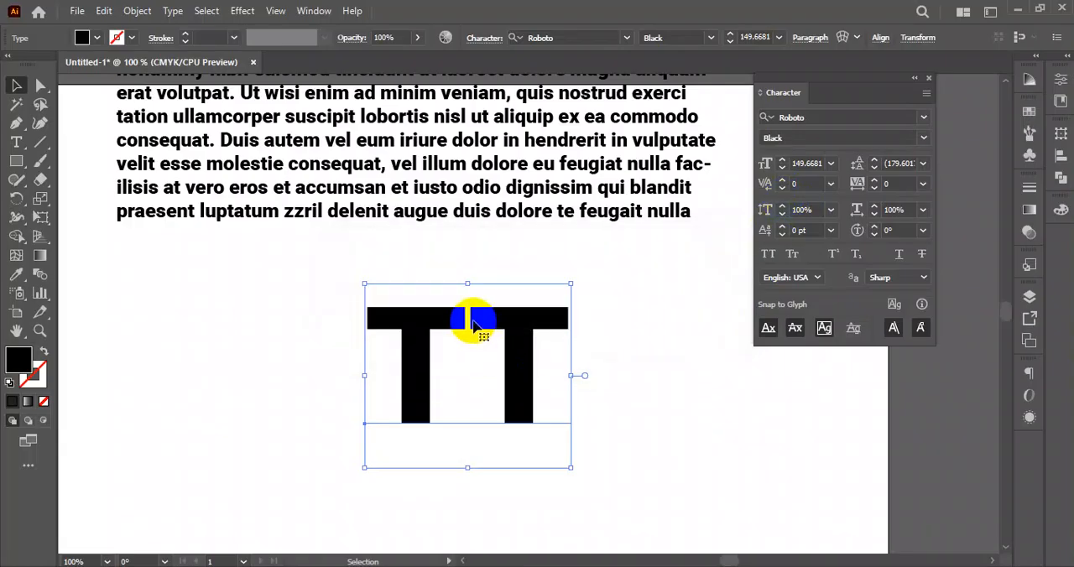
double_click(475, 326)
left_click_drag(472, 306, 587, 359)
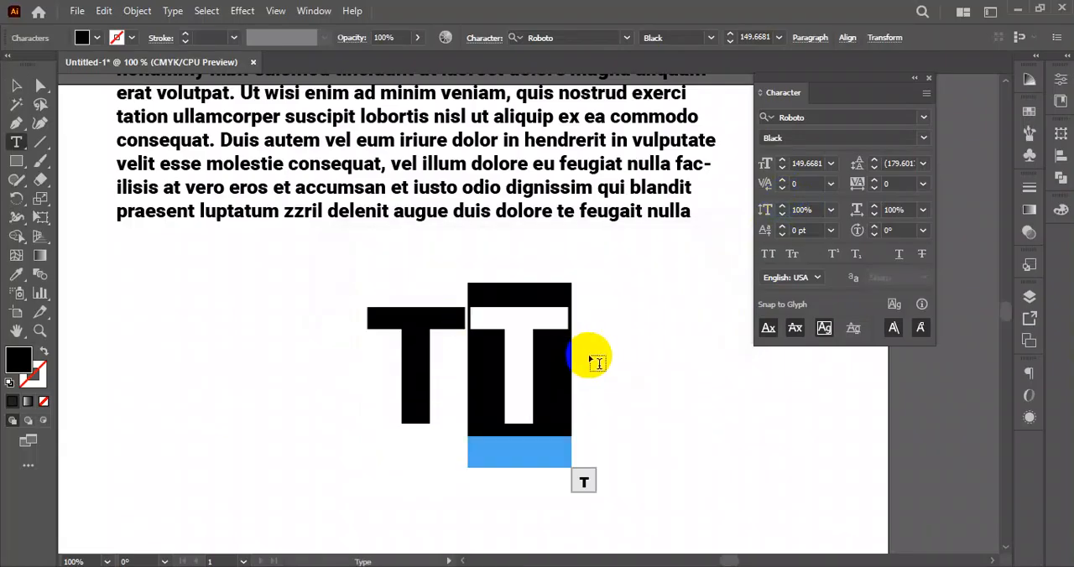
left_click(785, 185)
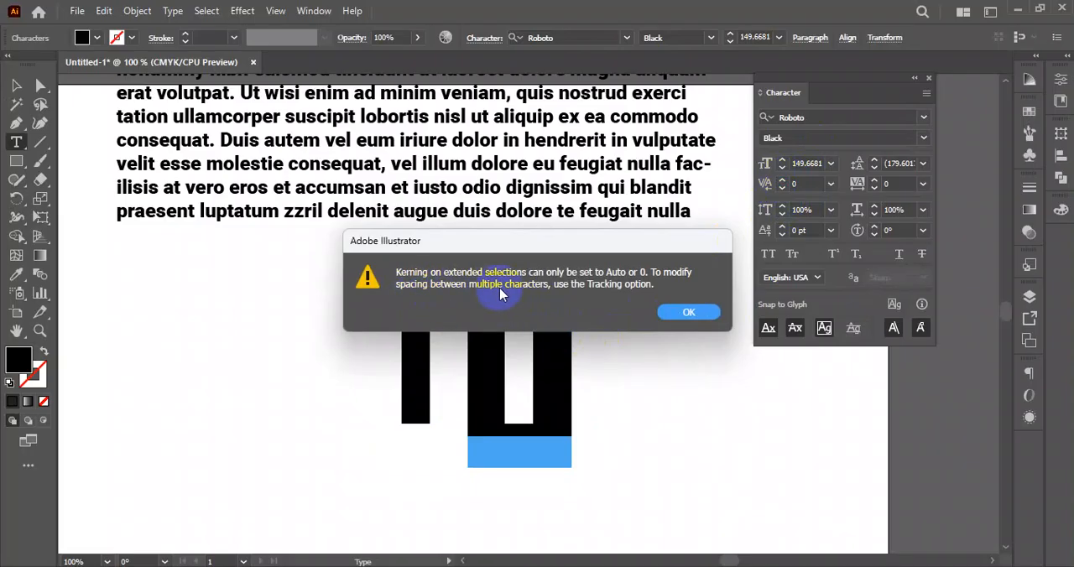
left_click(687, 315)
left_click(16, 85)
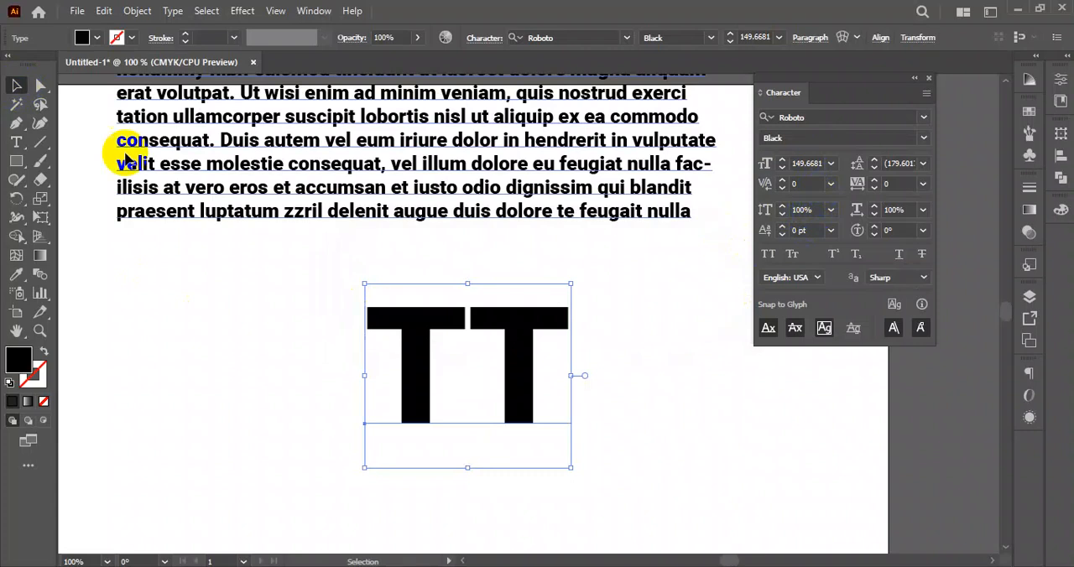
- Move the "TT" text to the middle of the artboard, below the placeholder paragraph
left_click_drag(533, 334, 233, 324)
scroll(245, 319, "down", 2)
left_click_drag(377, 360, 463, 310)
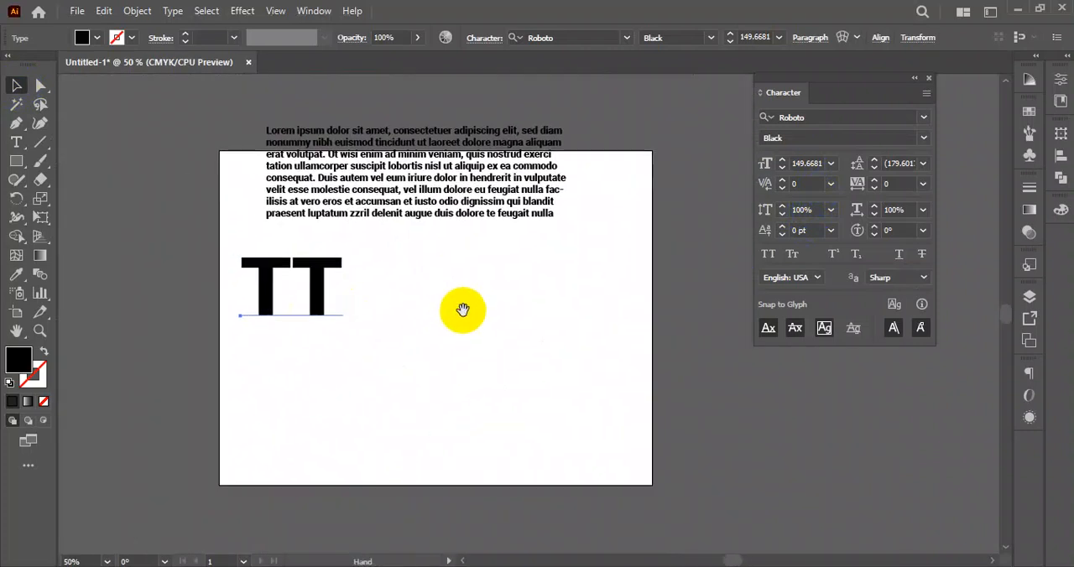
left_click_drag(319, 278, 440, 293)
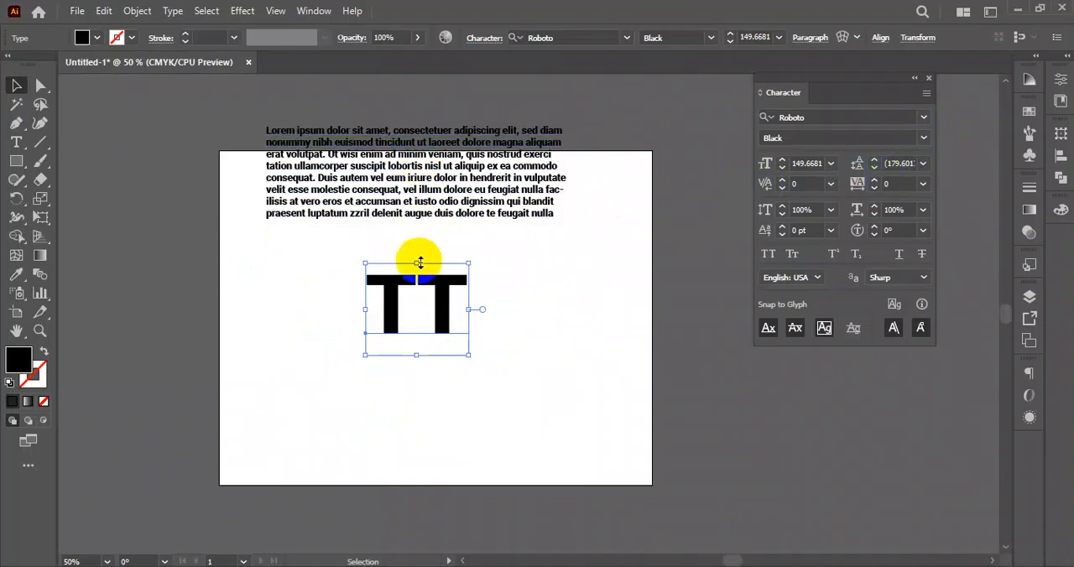
left_click_drag(425, 287, 242, 297)
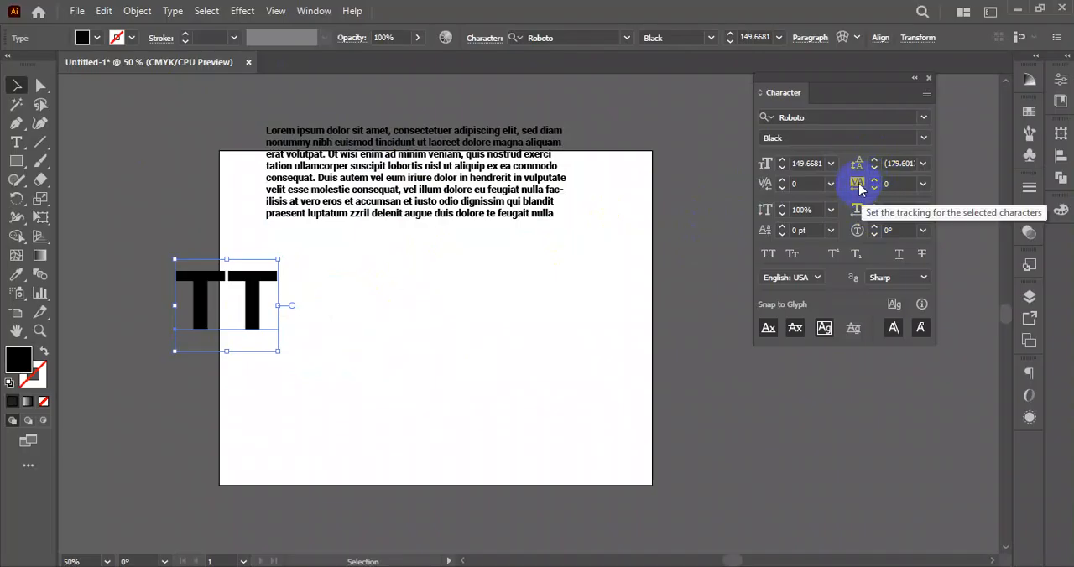
left_click_drag(256, 301, 417, 306)
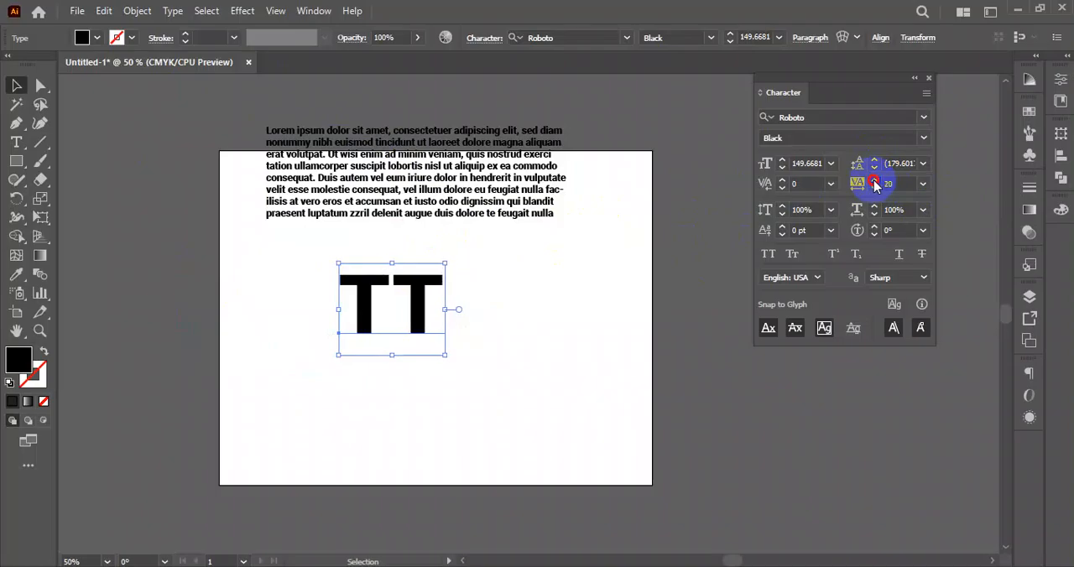
- Set the tracking of the "TT" text to 200 and move it across the artboard's left edge
left_click(925, 184)
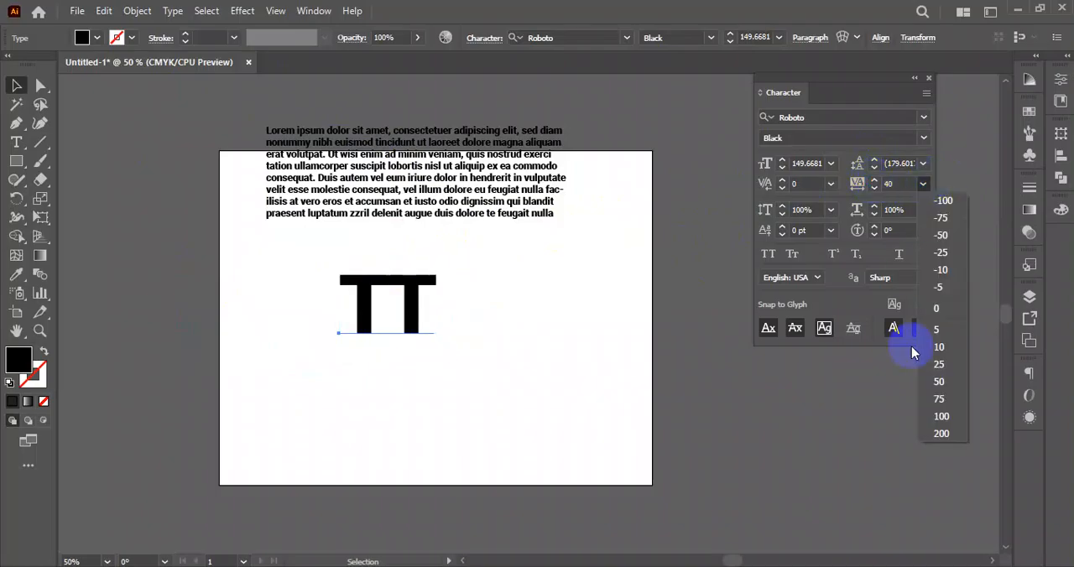
left_click(941, 434)
left_click(540, 331)
left_click_drag(435, 306, 212, 261)
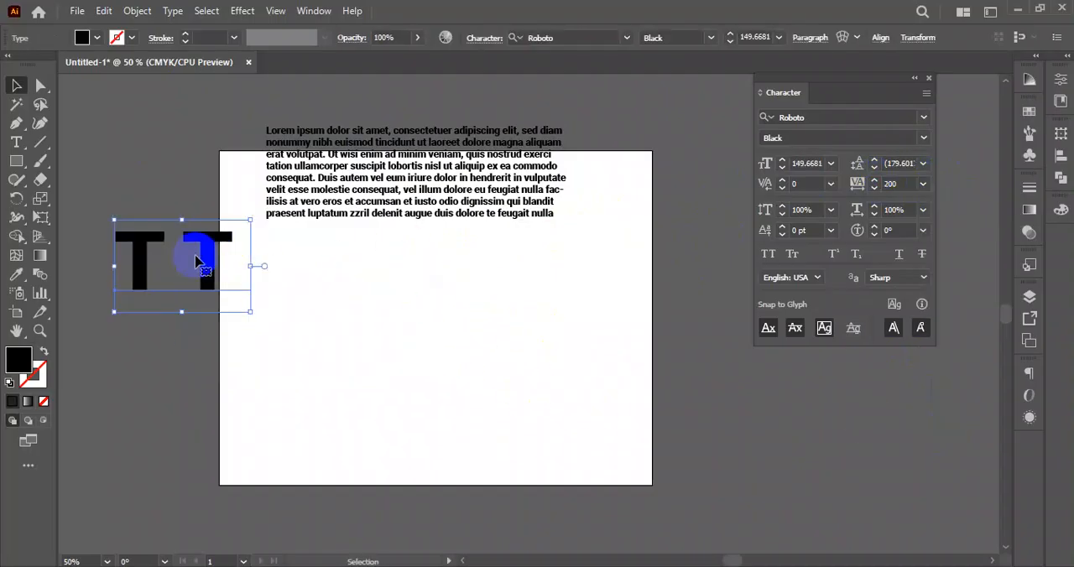
- Add a "Lorem ipsum" point text below the paragraph, scale it to about 70 pt and move it lower on the artboard
left_click(20, 148)
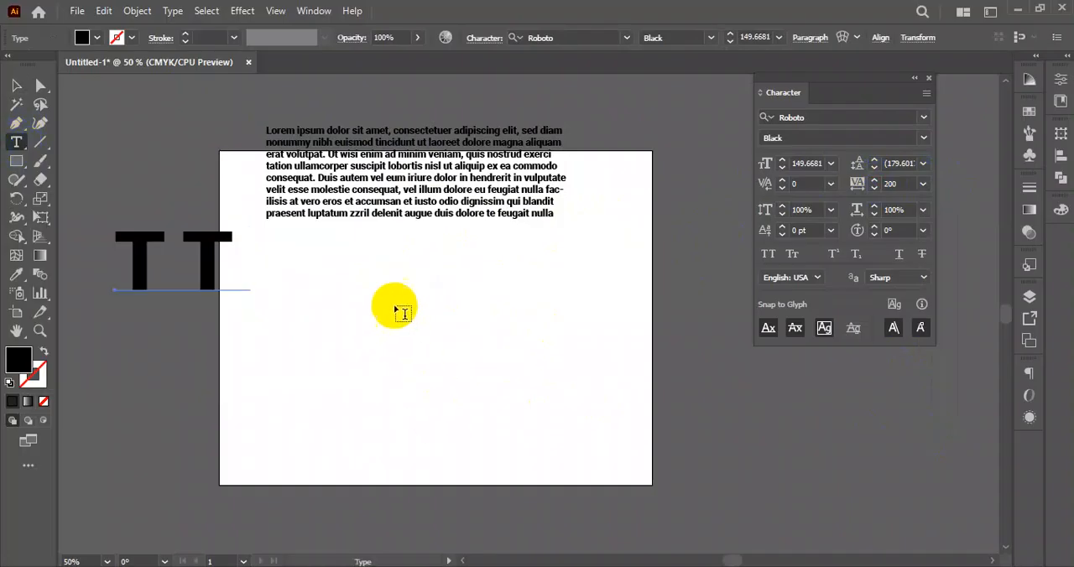
left_click(391, 298)
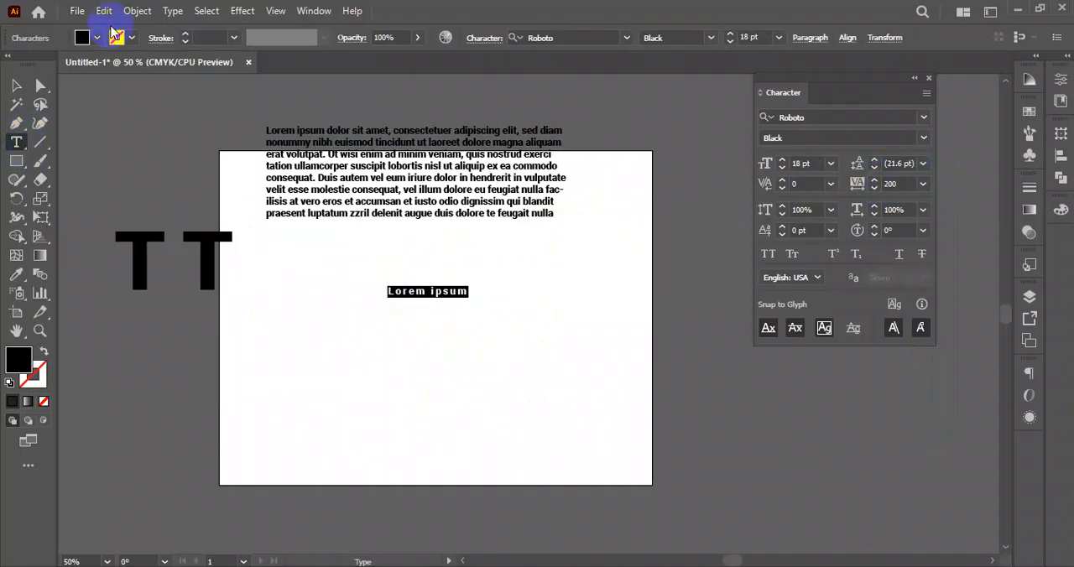
left_click(16, 87)
left_click_drag(472, 298, 582, 312)
left_click_drag(511, 307, 509, 386)
left_click(419, 432)
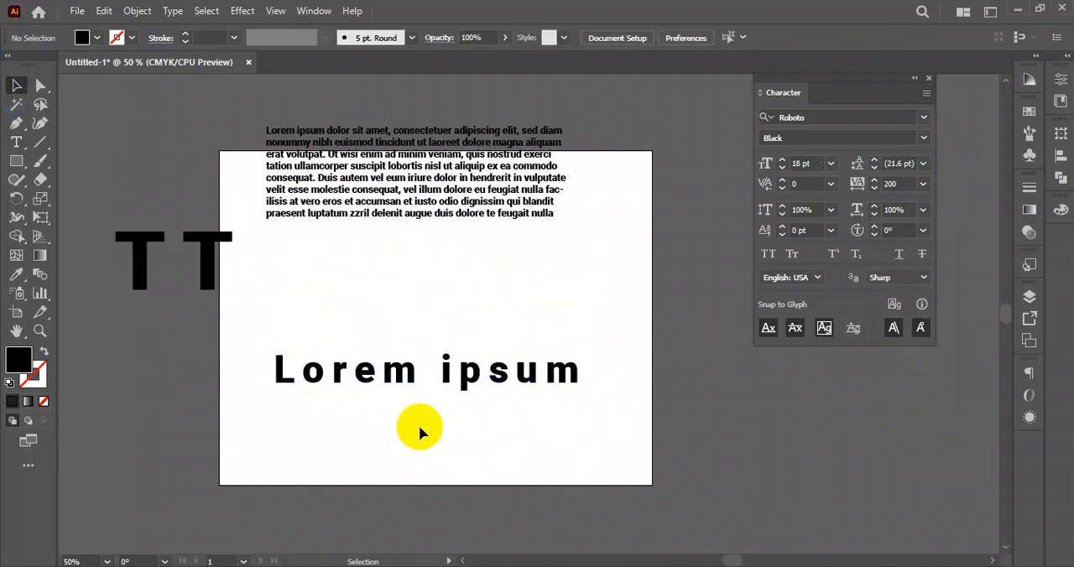
- Set the tracking of the "Lorem ipsum" text to 500 and move it so it spans the lower part of the artboard
left_click_drag(426, 383, 439, 372)
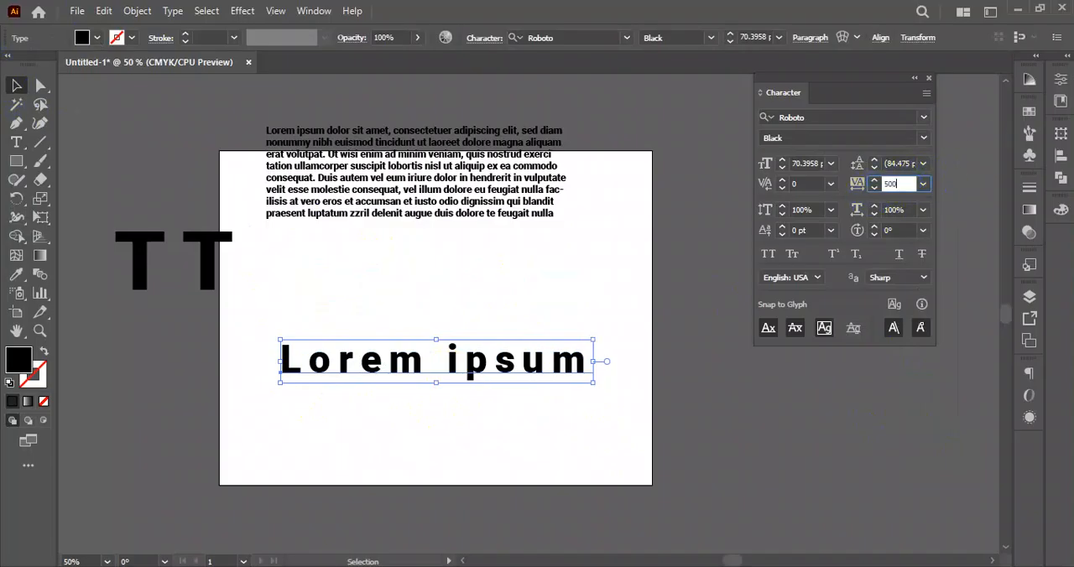
left_click(870, 195)
left_click_drag(558, 362, 511, 407)
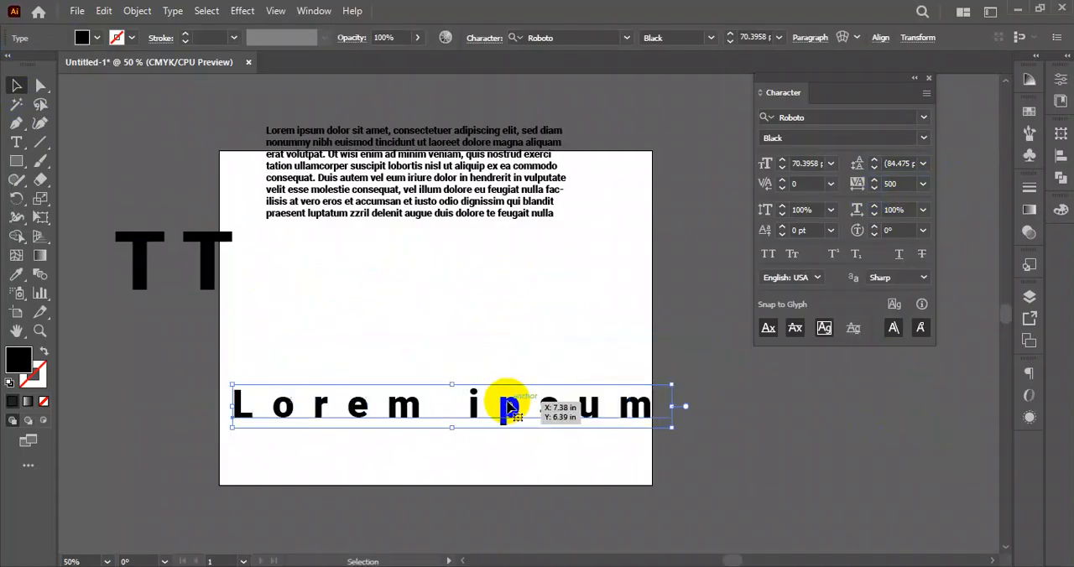
left_click(462, 336)
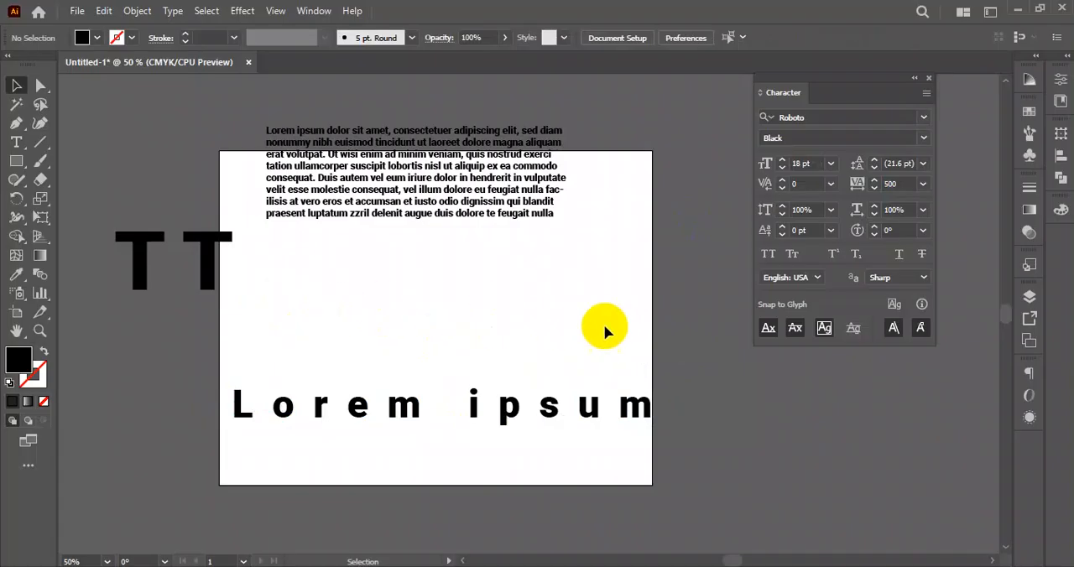
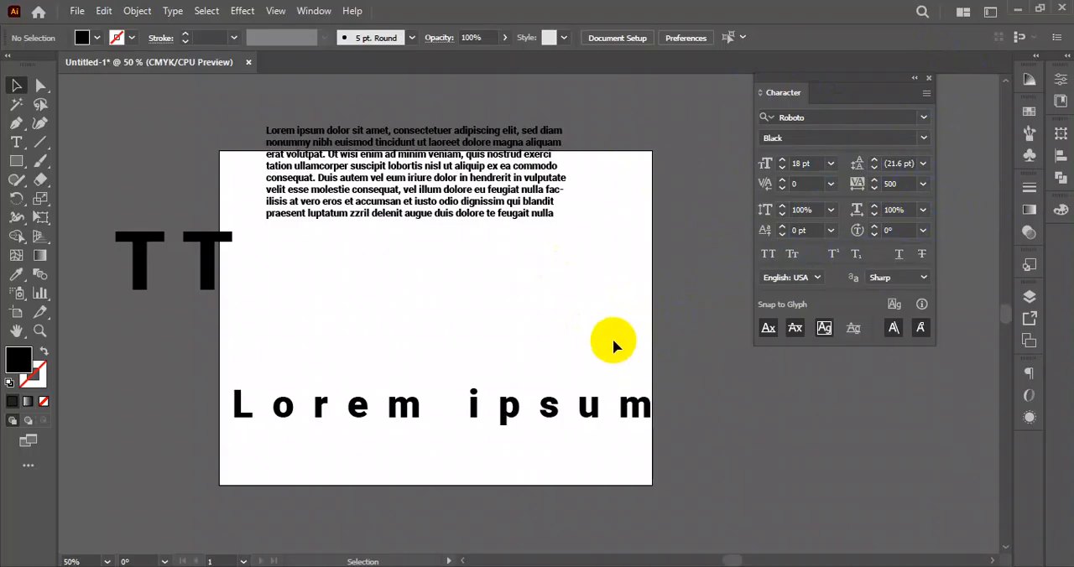
- Move the placeholder paragraph down so it sits fully inside the upper part of the artboard
left_click(559, 408)
left_click(576, 329)
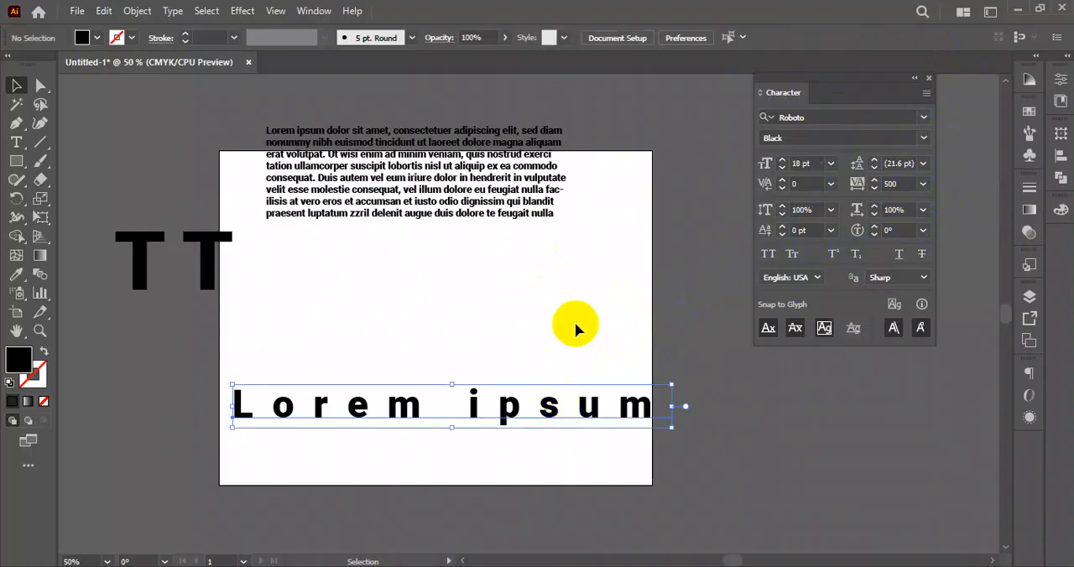
left_click_drag(515, 179, 435, 192)
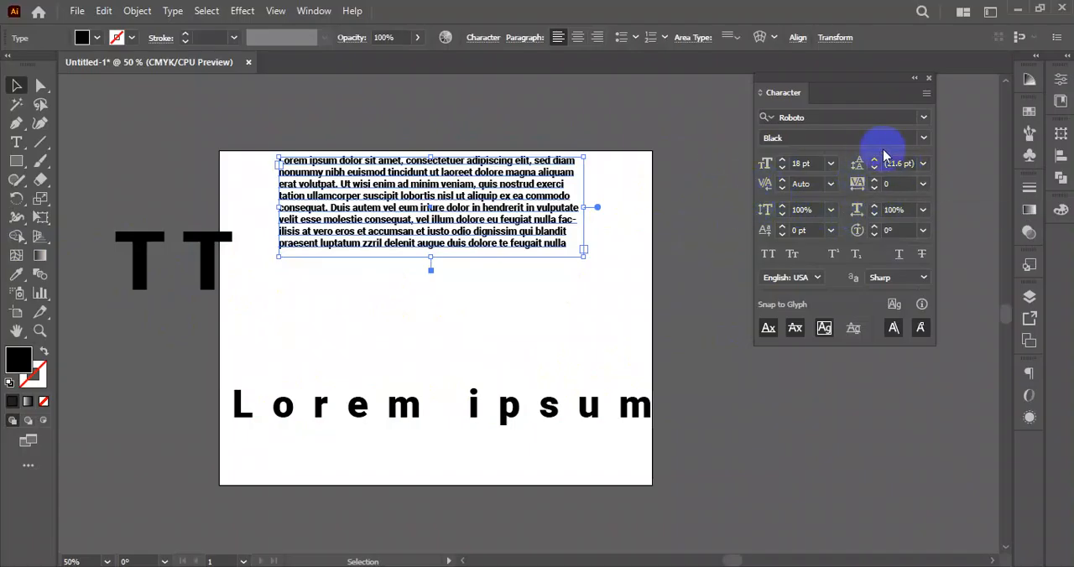
left_click_drag(177, 138, 619, 426)
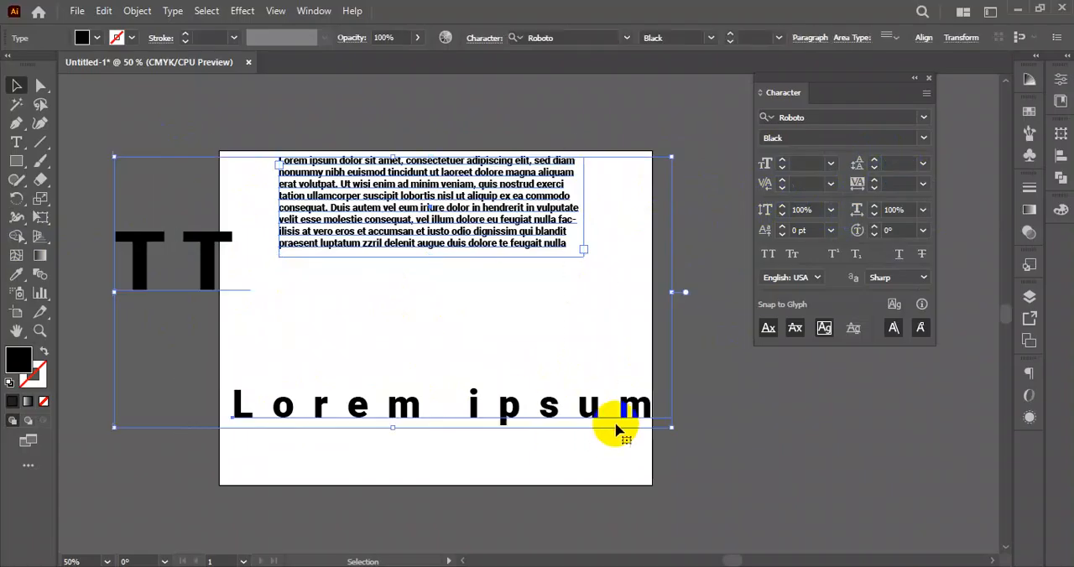
left_click(621, 342)
left_click_drag(154, 141, 676, 421)
left_click(668, 376)
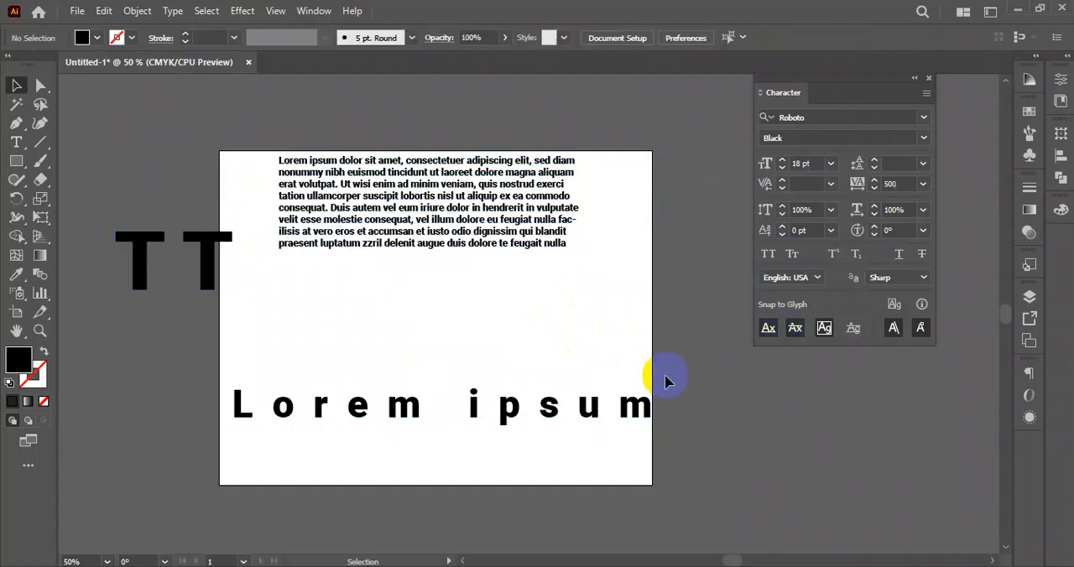
- Set the tracking of the "Lorem ipsum" text to 0 and move it below the paragraph, slightly right of the artboard's center
left_click(643, 407)
left_click(923, 212)
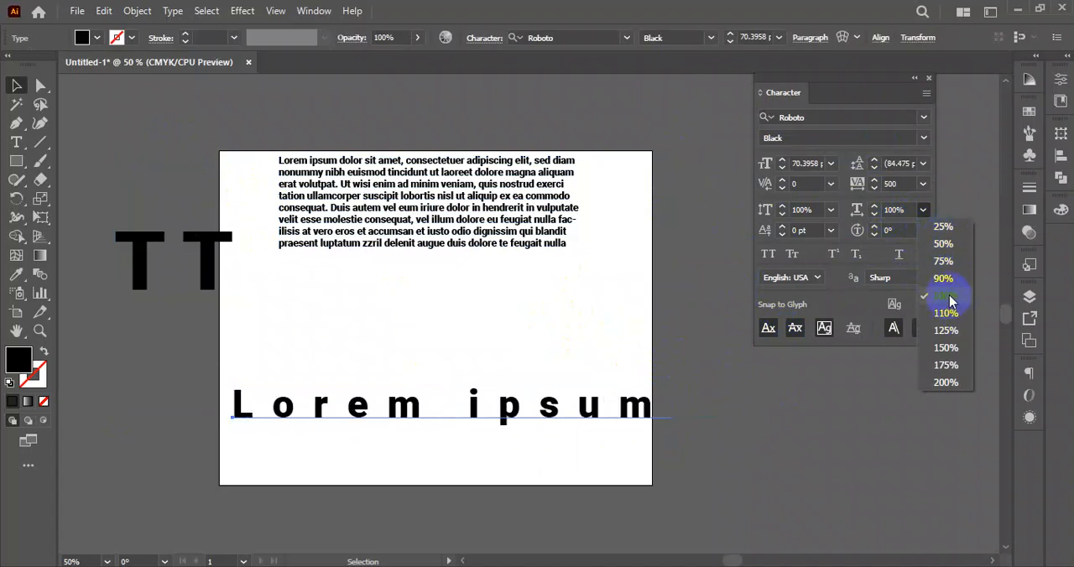
left_click(924, 184)
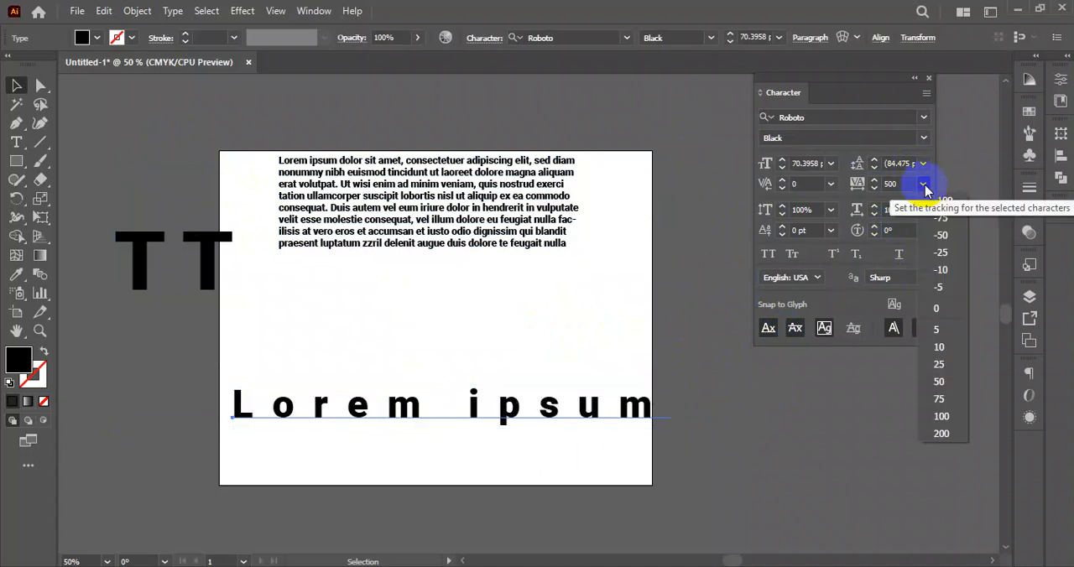
left_click(947, 310)
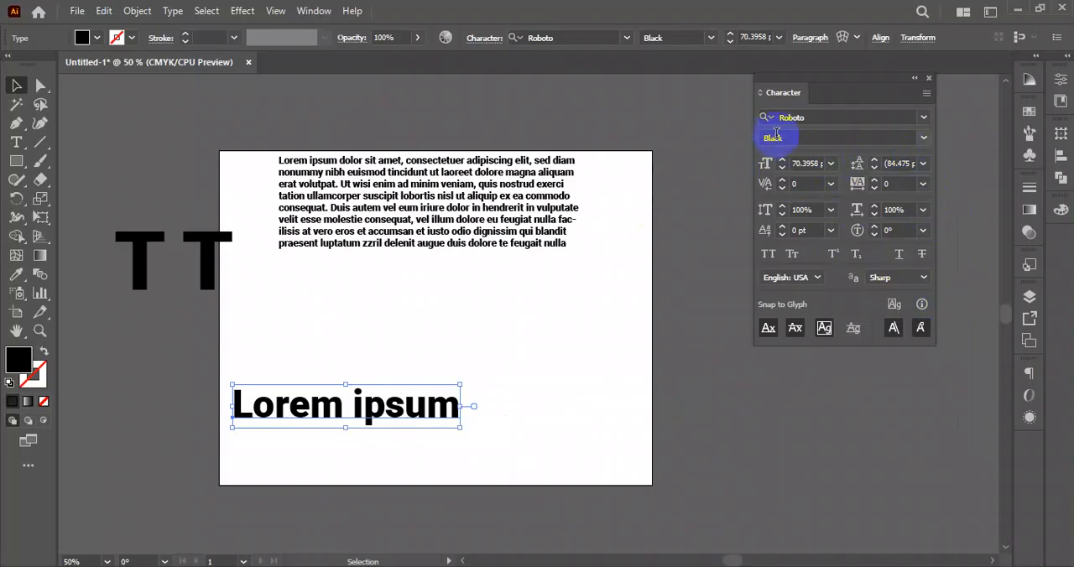
left_click_drag(392, 407, 511, 349)
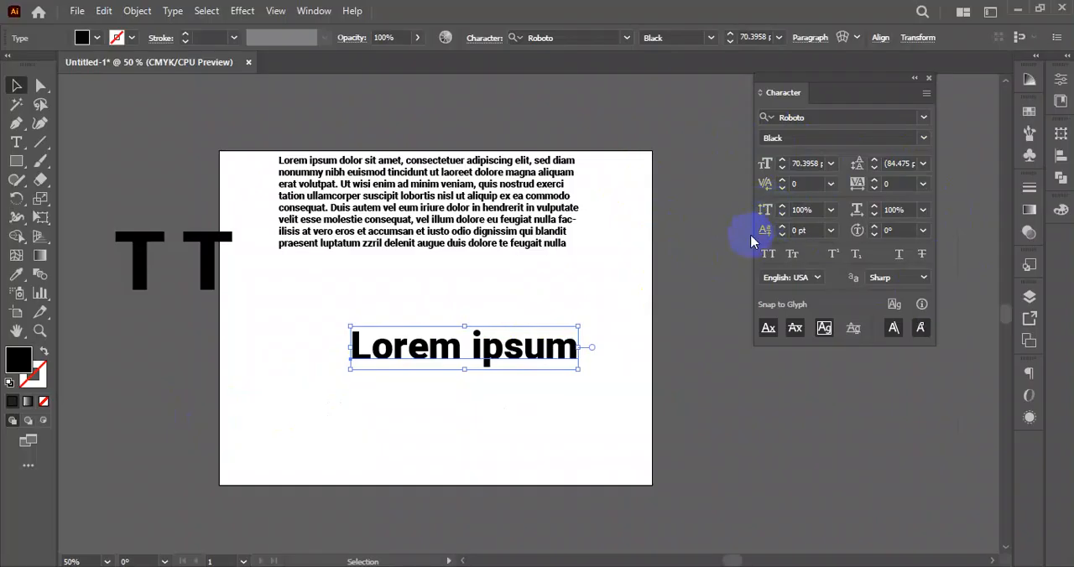
- Stretch the "Lorem ipsum" text to 171% vertical and 206% horizontal scale and move it lower, starting at the artboard's left edge
left_click(783, 206)
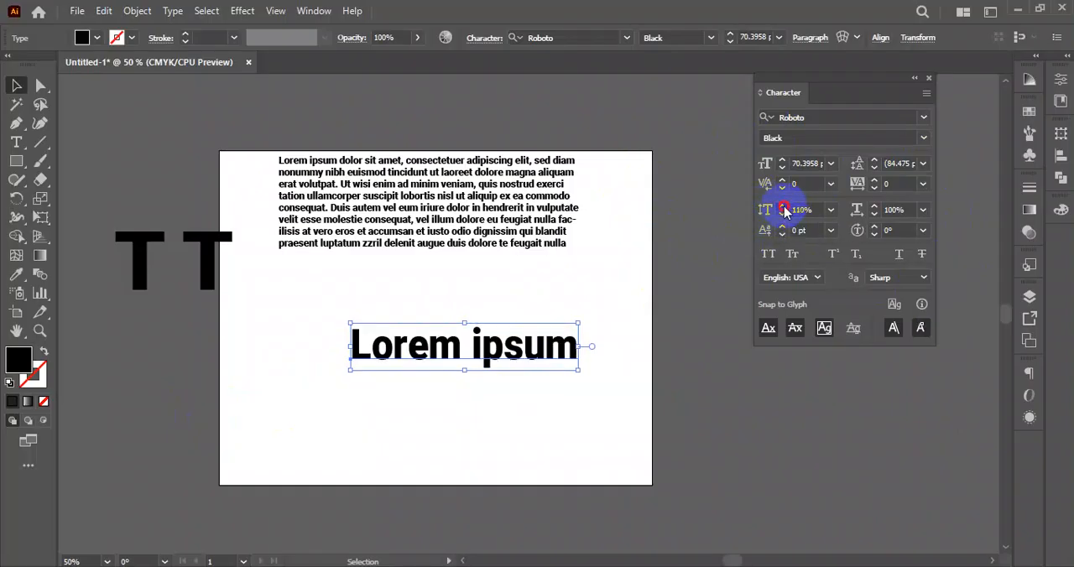
left_click_drag(783, 207, 783, 206)
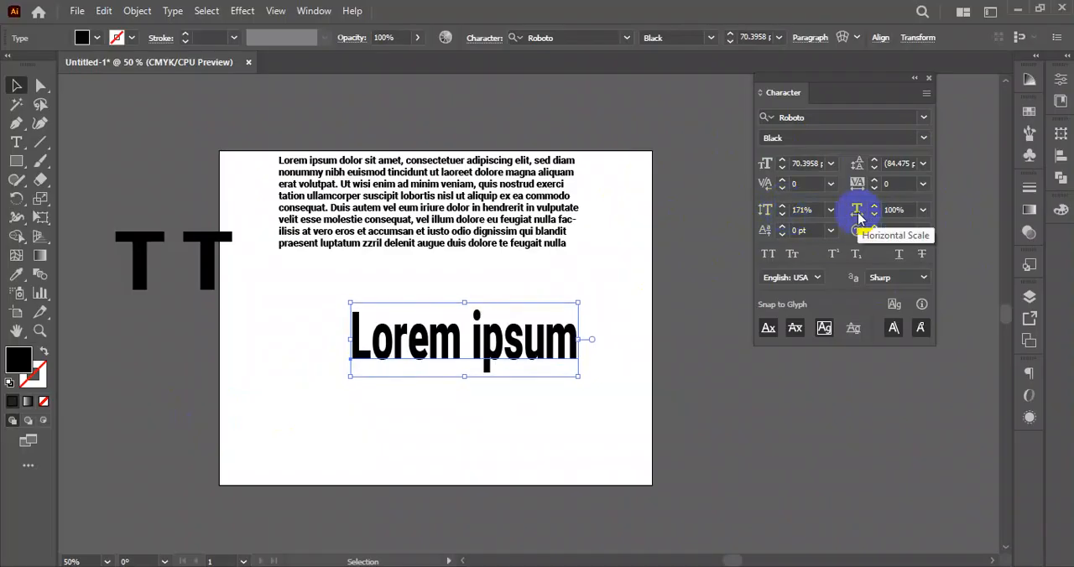
left_click_drag(873, 210, 873, 210)
left_click_drag(599, 344, 474, 388)
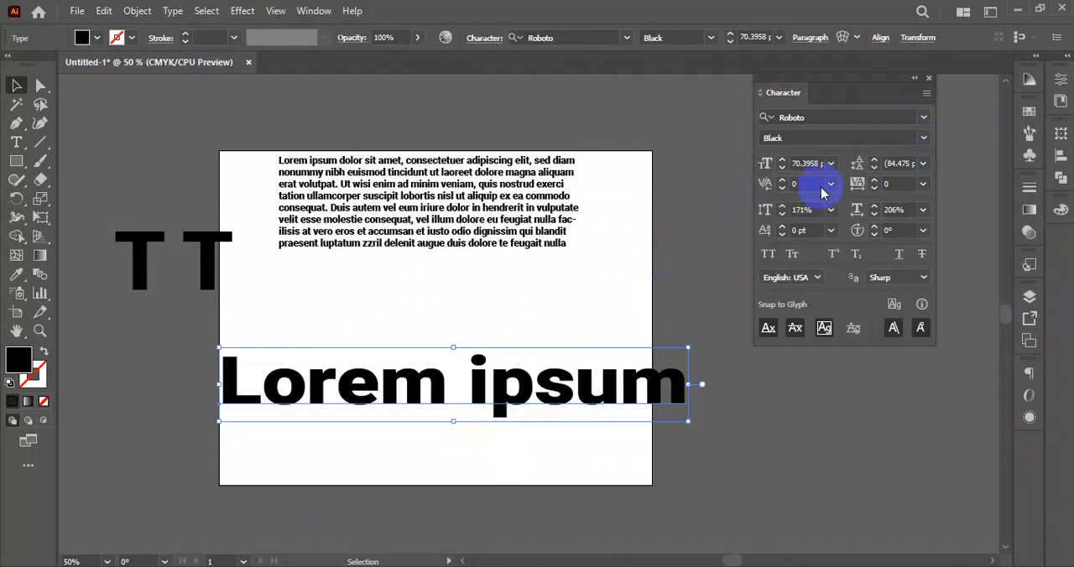
- Reset the horizontal and vertical scale of the "Lorem ipsum" text to 100% and move it toward the artboard's lower right
left_click(923, 210)
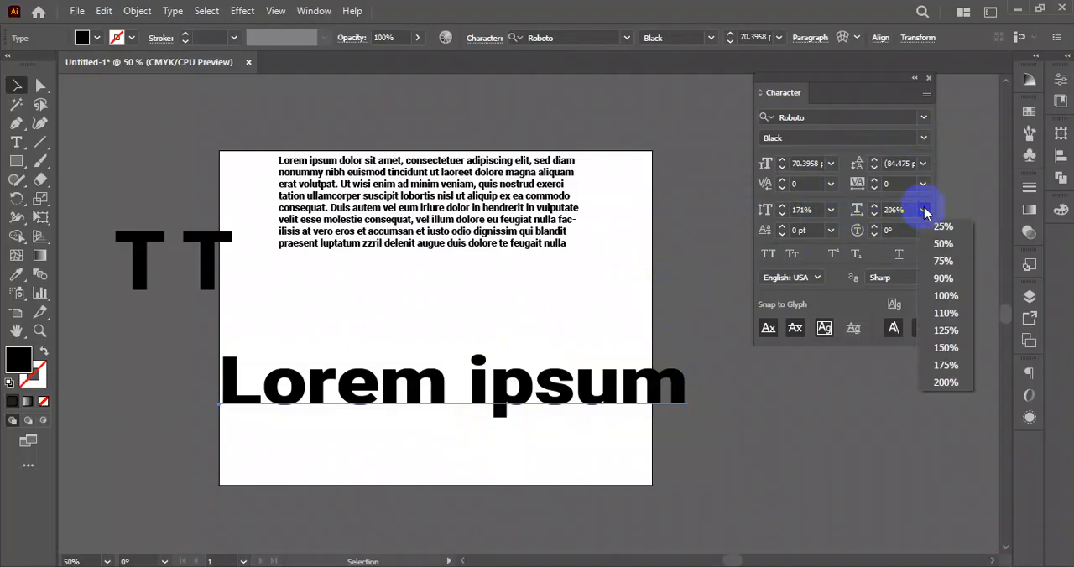
left_click(948, 298)
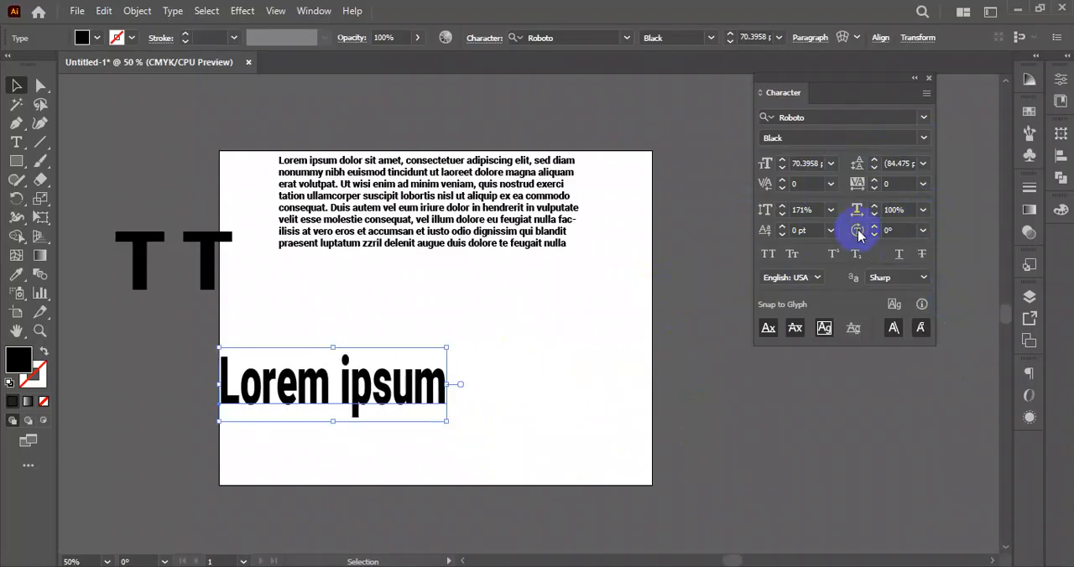
left_click(831, 210)
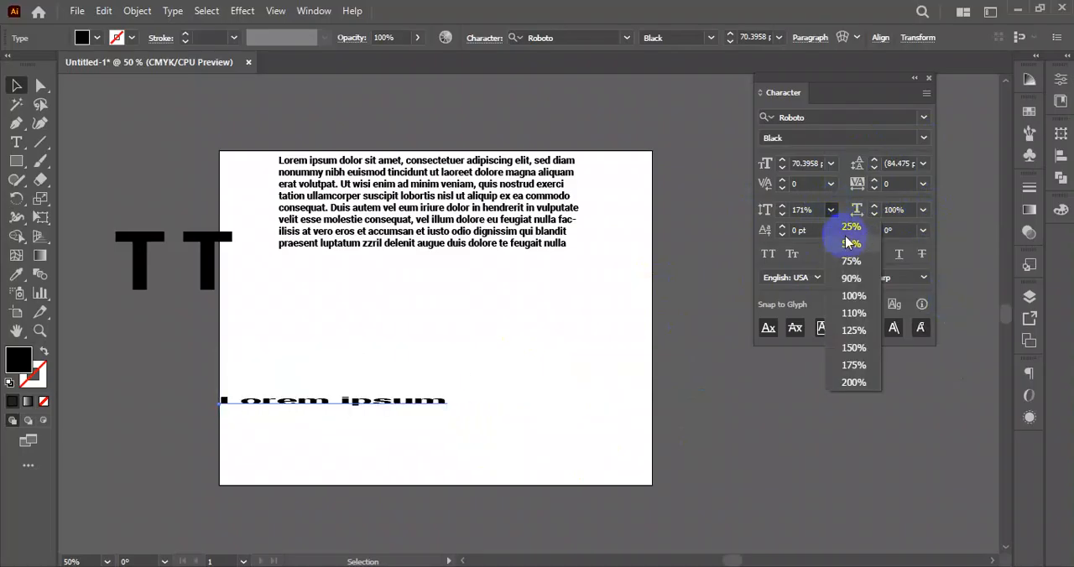
left_click(854, 296)
left_click_drag(395, 393, 538, 414)
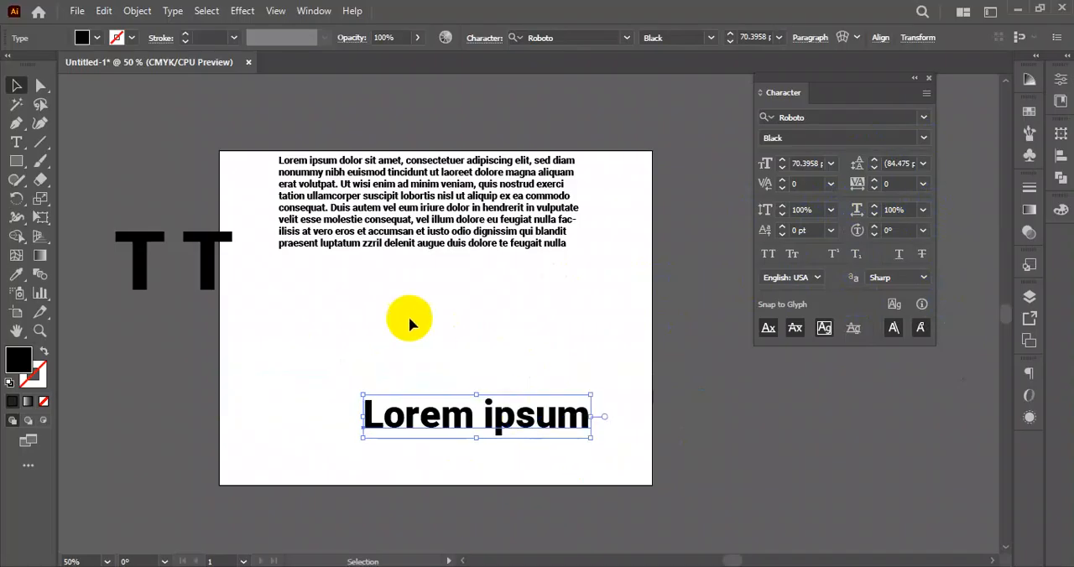
- Move the paragraph slightly down and delete all the text objects to clear the artboard
left_click_drag(538, 269, 550, 298)
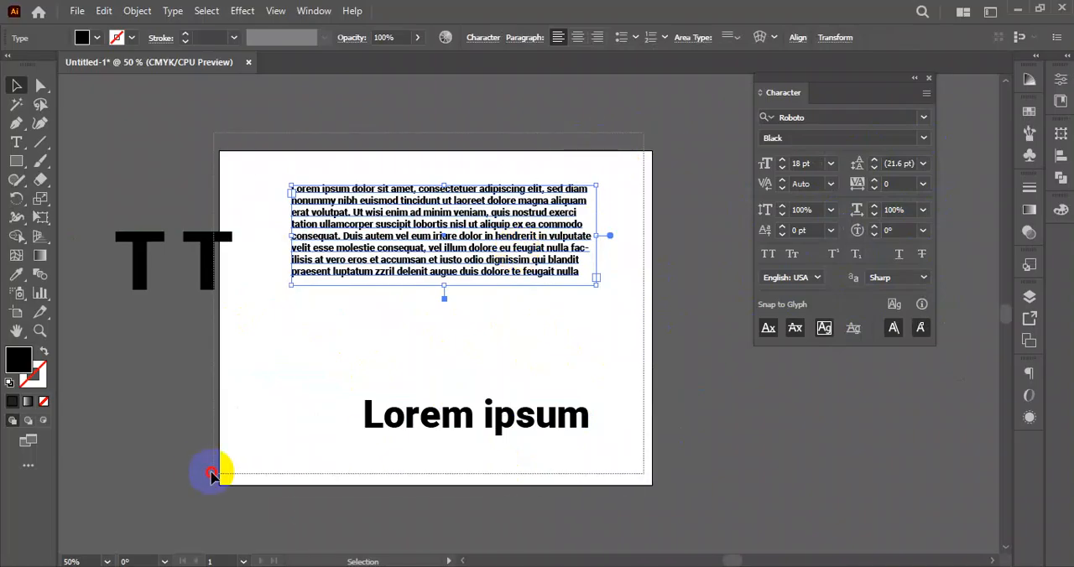
left_click_drag(212, 475, 204, 475)
key("Delete")
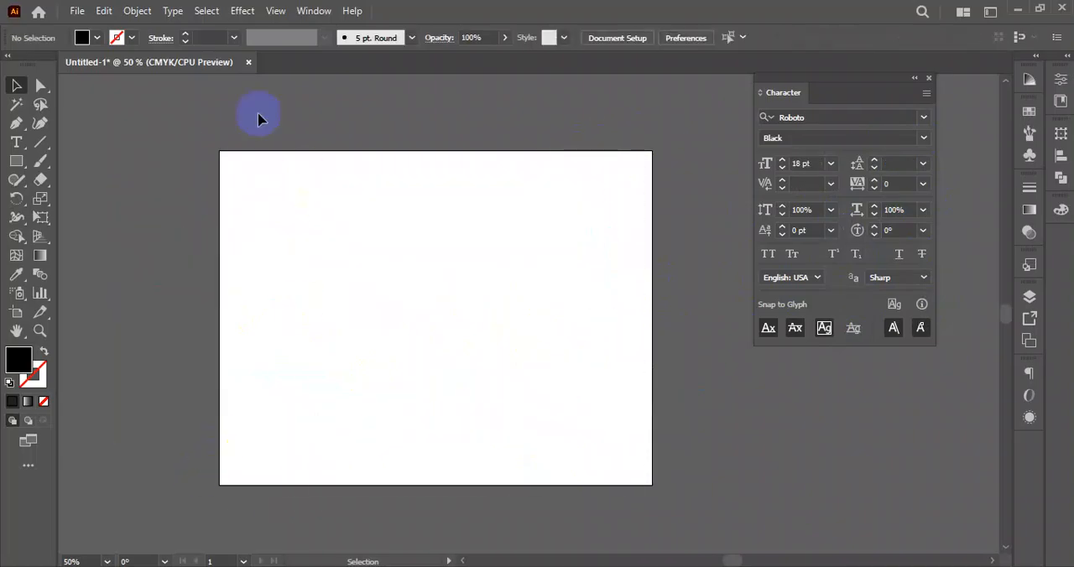
- Draw a large black five-pointed star around the middle of the artboard with the Star tool
left_click_drag(19, 144, 101, 168)
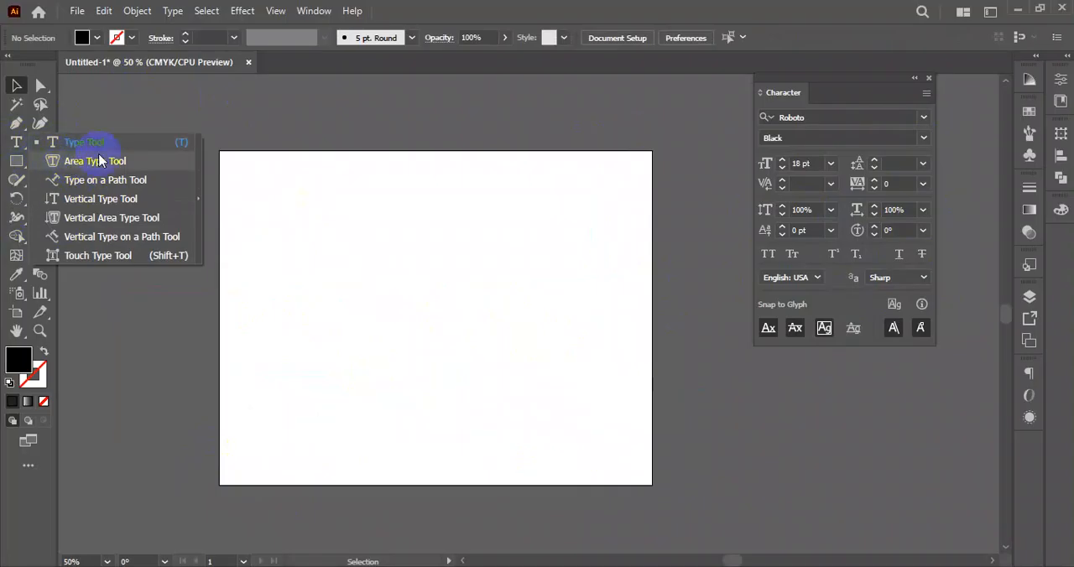
left_click_drag(16, 161, 59, 248)
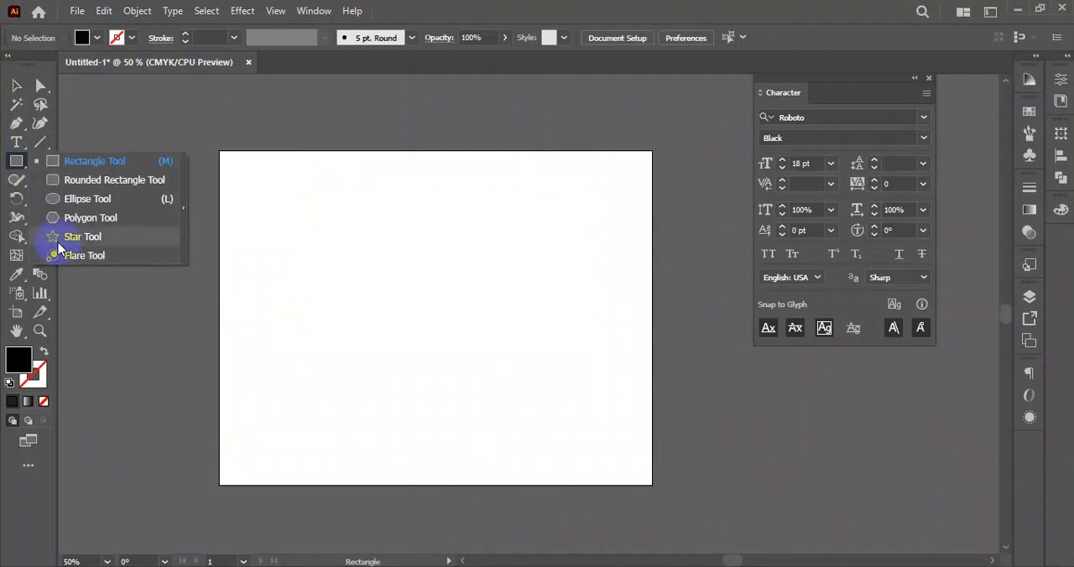
left_click(69, 242)
left_click_drag(414, 306, 521, 395)
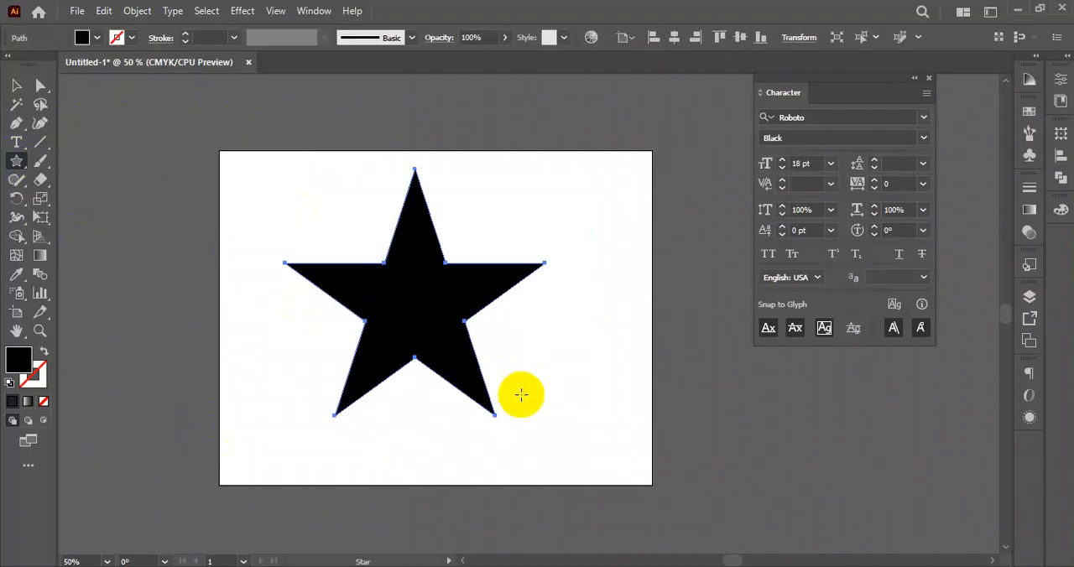
left_click(16, 86)
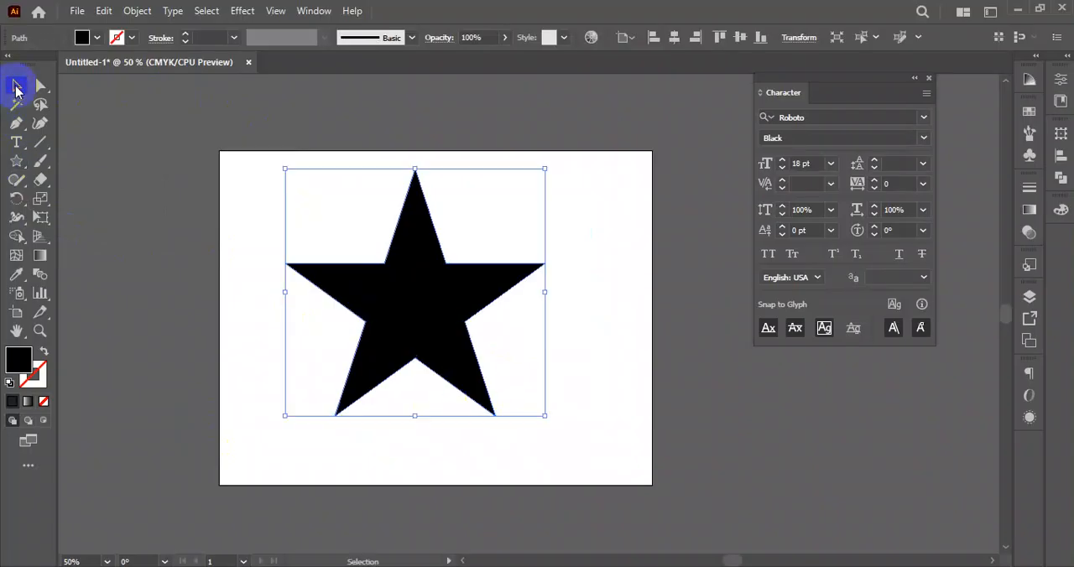
- Convert the star into a text area filled with placeholder text using the Area Type tool and deselect it
left_click_drag(22, 155, 101, 164)
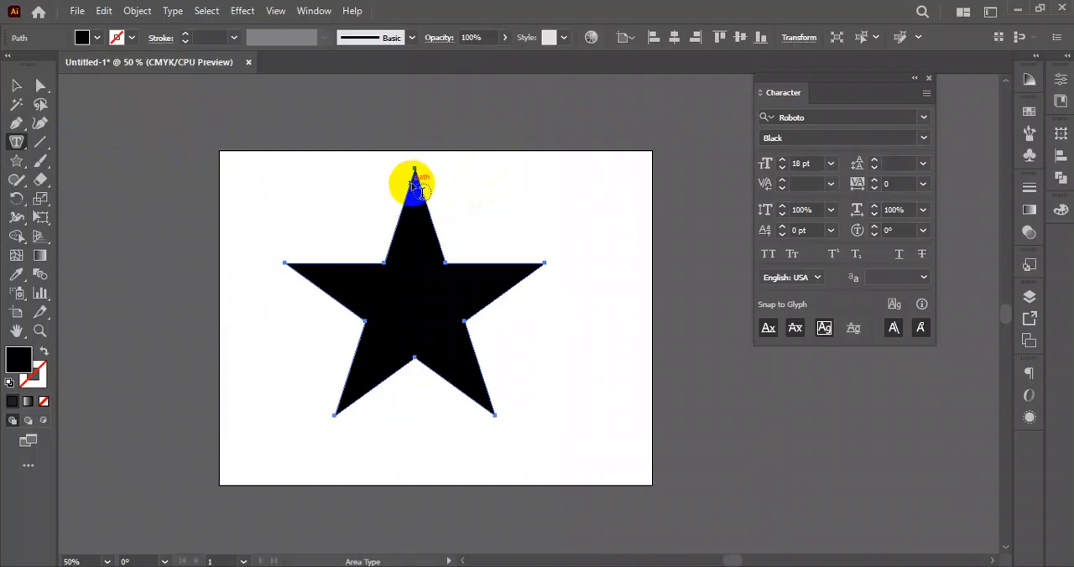
left_click(414, 183)
left_click(17, 86)
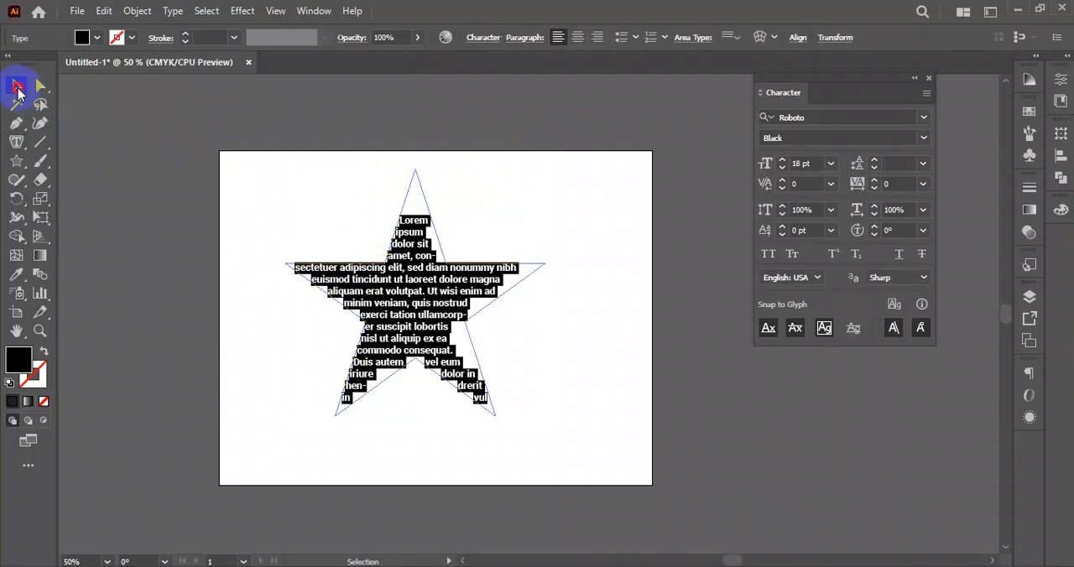
left_click(523, 156)
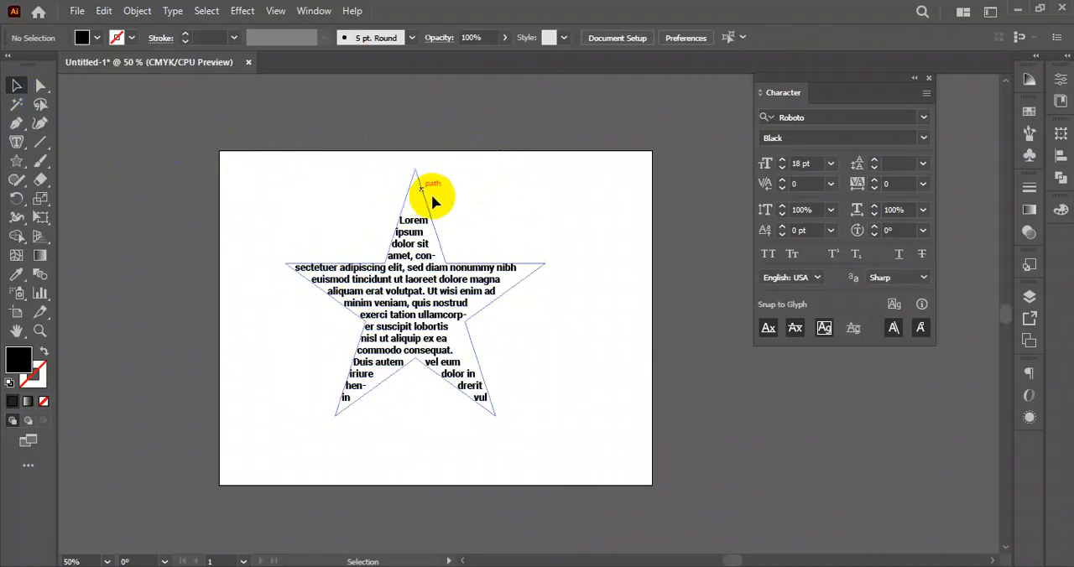
- Reduce the font size of the star's text to 13 pt, and return it to 18 pt
left_click(416, 288)
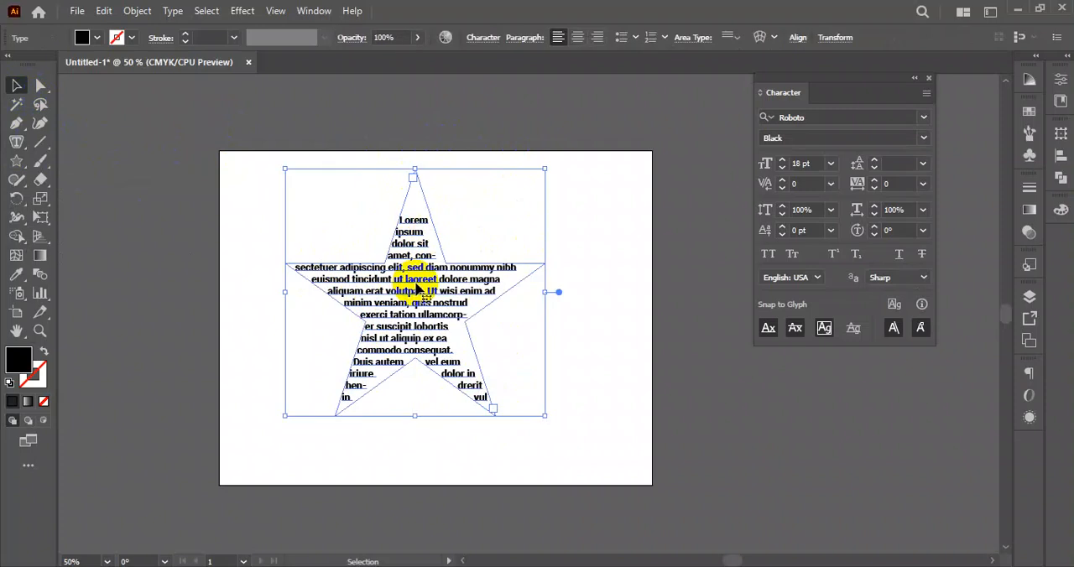
left_click(783, 170)
left_click(783, 170)
left_click(784, 171)
left_click(784, 170)
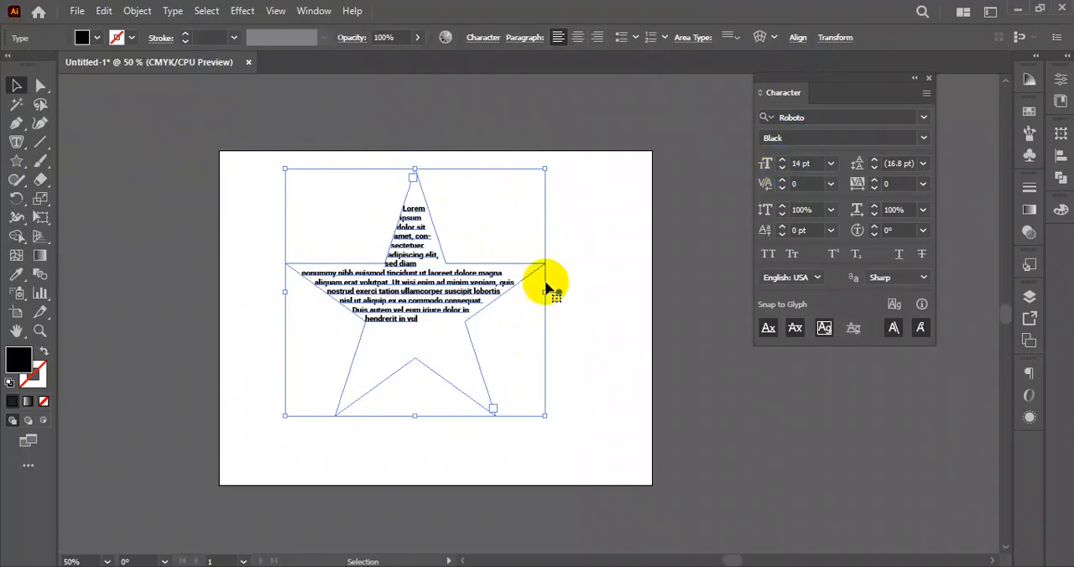
left_click(782, 171)
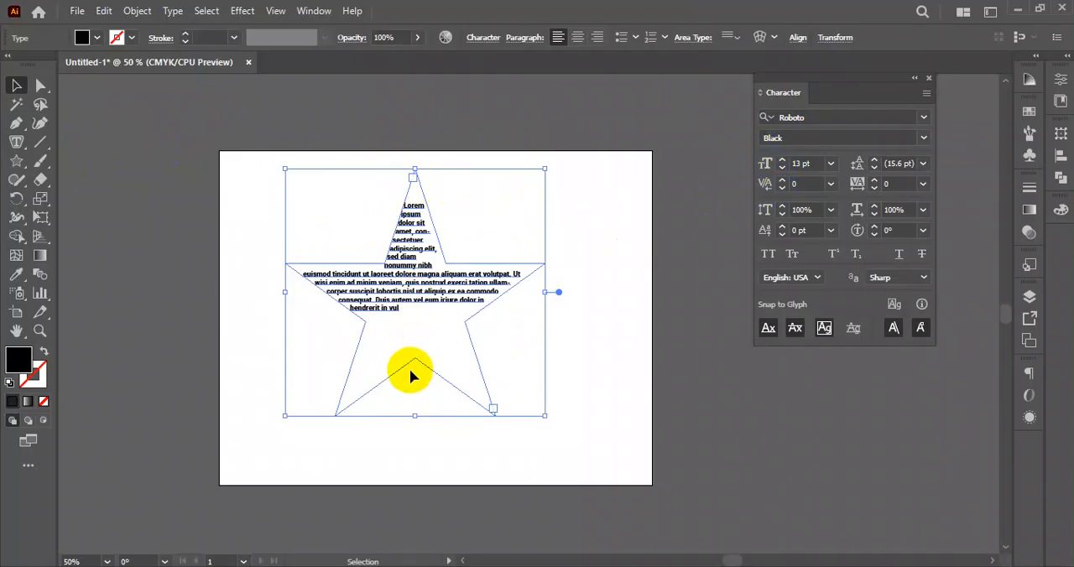
left_click(782, 161)
left_click(782, 160)
left_click(782, 161)
left_click(782, 160)
left_click(782, 161)
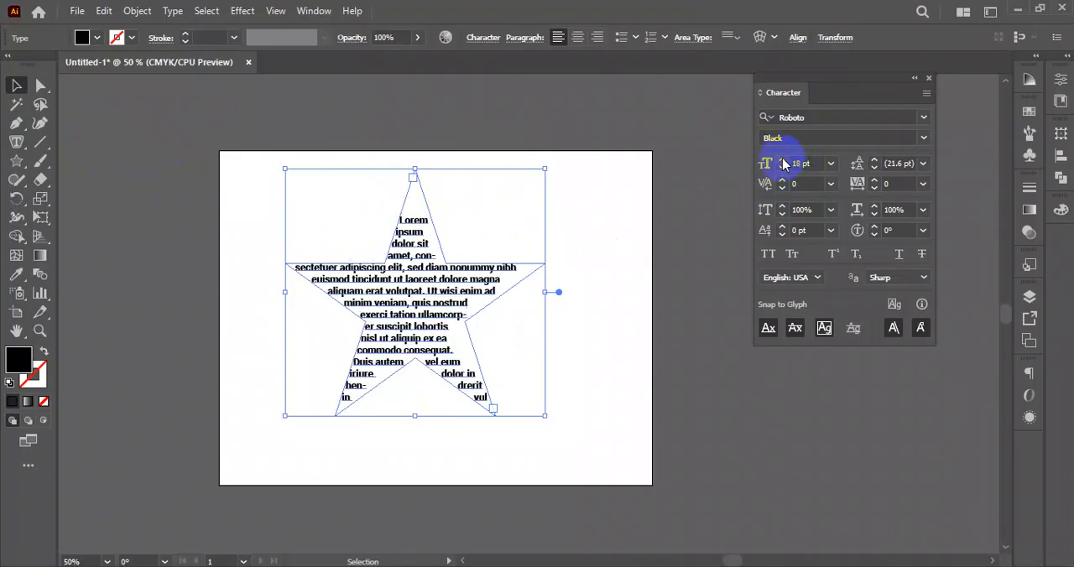
- Move the star text off the artboard to its lower right and draw a closed irregular eight-point shape on the artboard with the Pen tool
left_click(614, 223)
left_click_drag(439, 265, 803, 394)
left_click(17, 123)
left_click(267, 286)
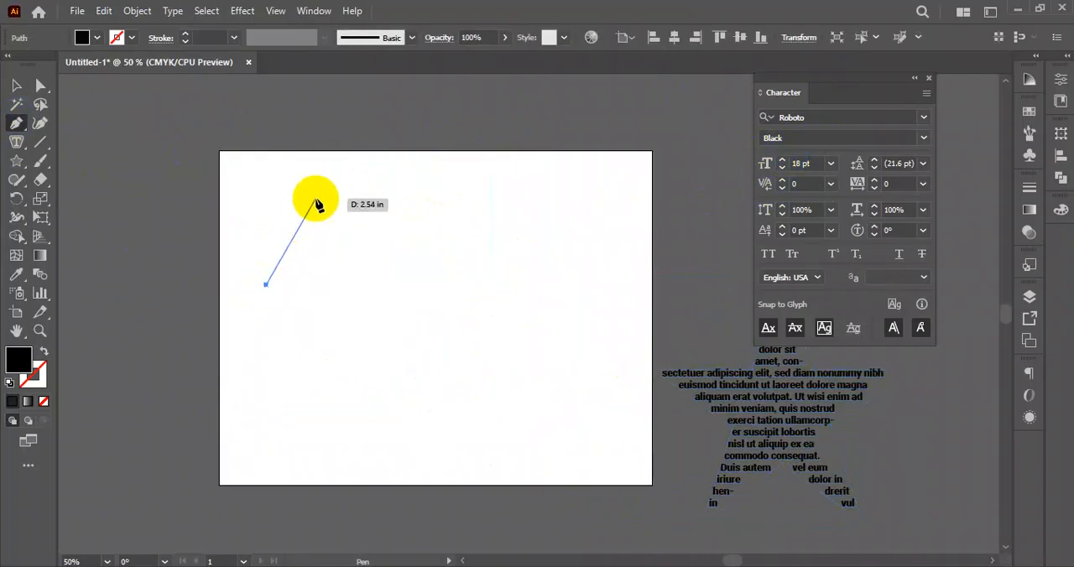
left_click(315, 198)
left_click(537, 204)
left_click(615, 345)
left_click(517, 261)
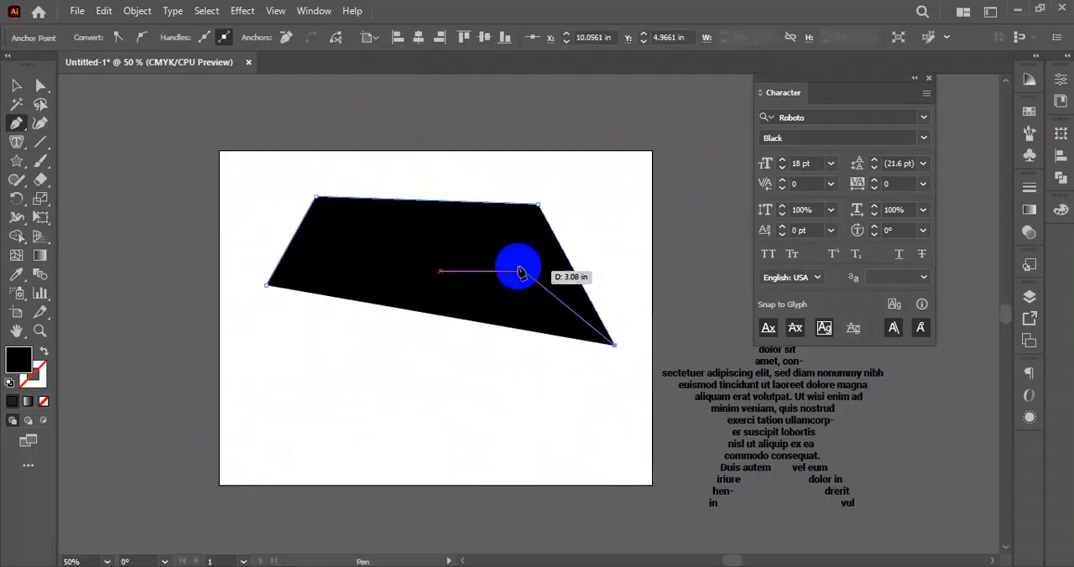
left_click(467, 398)
left_click(346, 361)
left_click(230, 436)
left_click(267, 285)
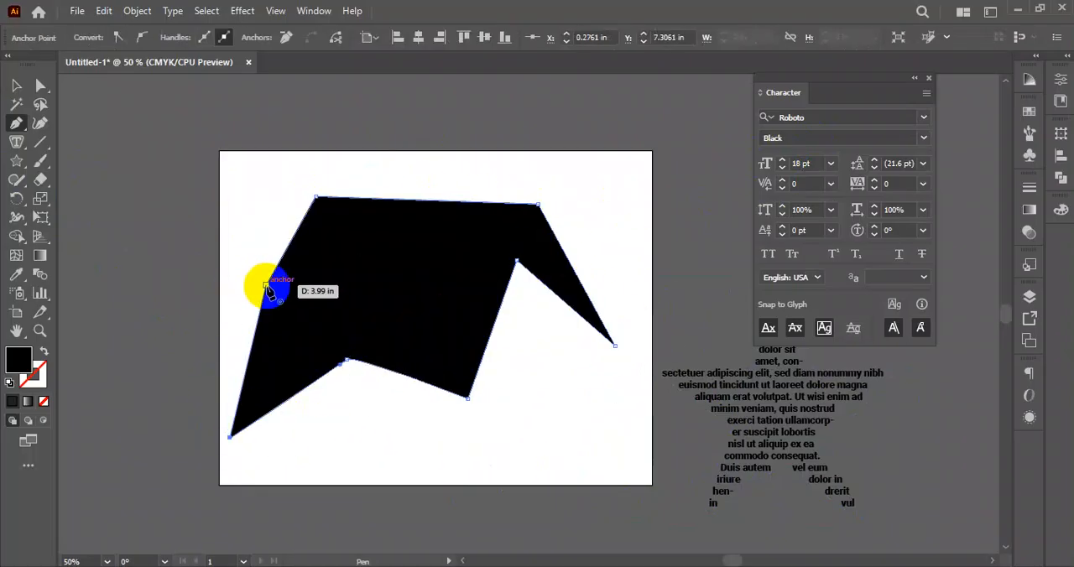
- Fill the irregular shape with placeholder text using the Area Type tool and move it across the artboard's left edge
left_click_drag(14, 146, 90, 165)
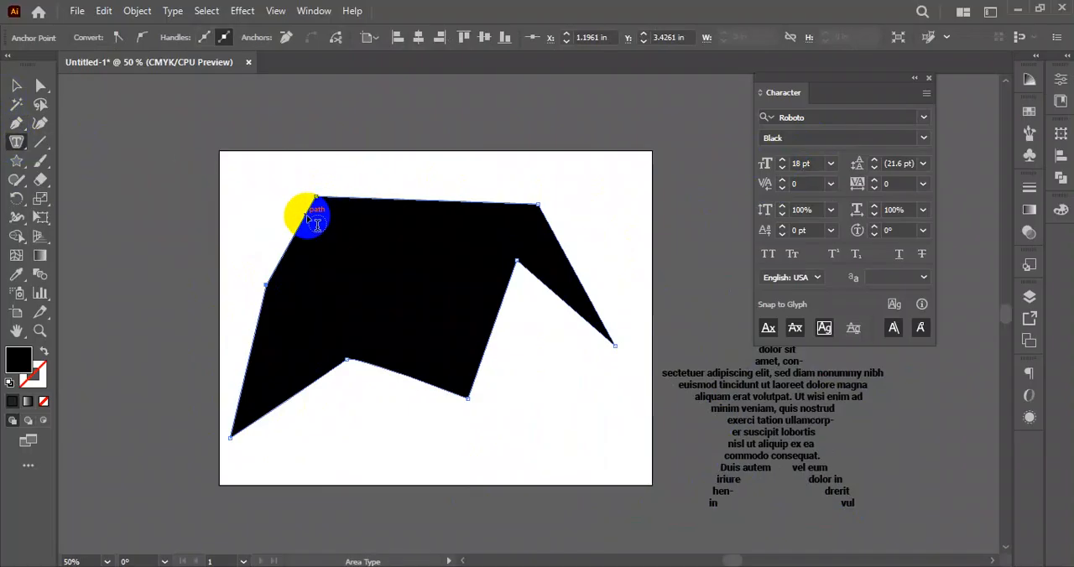
left_click(317, 223)
left_click(11, 86)
left_click(221, 101)
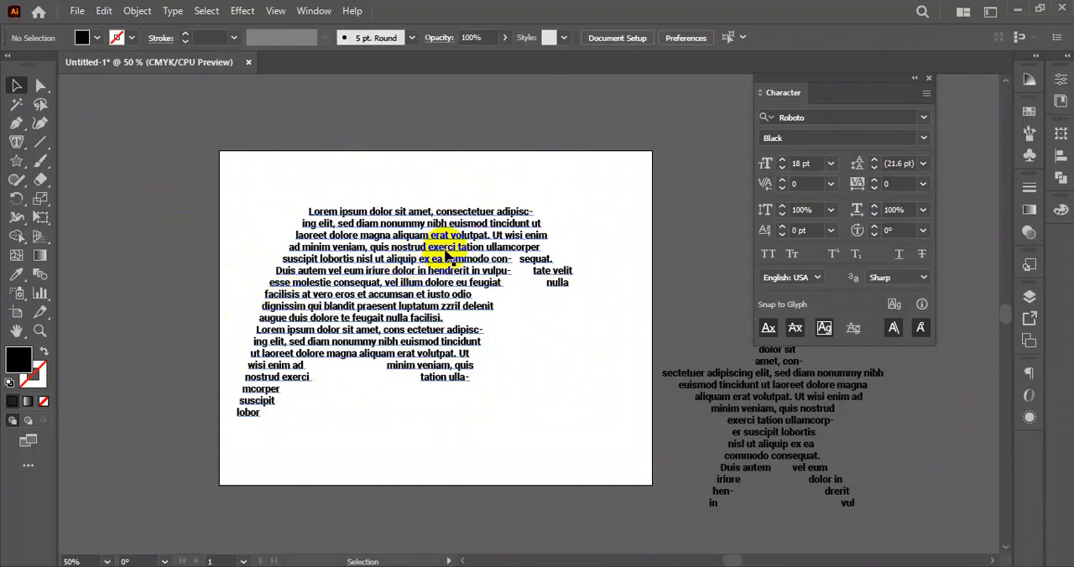
left_click_drag(405, 258, 93, 316)
left_click(16, 142)
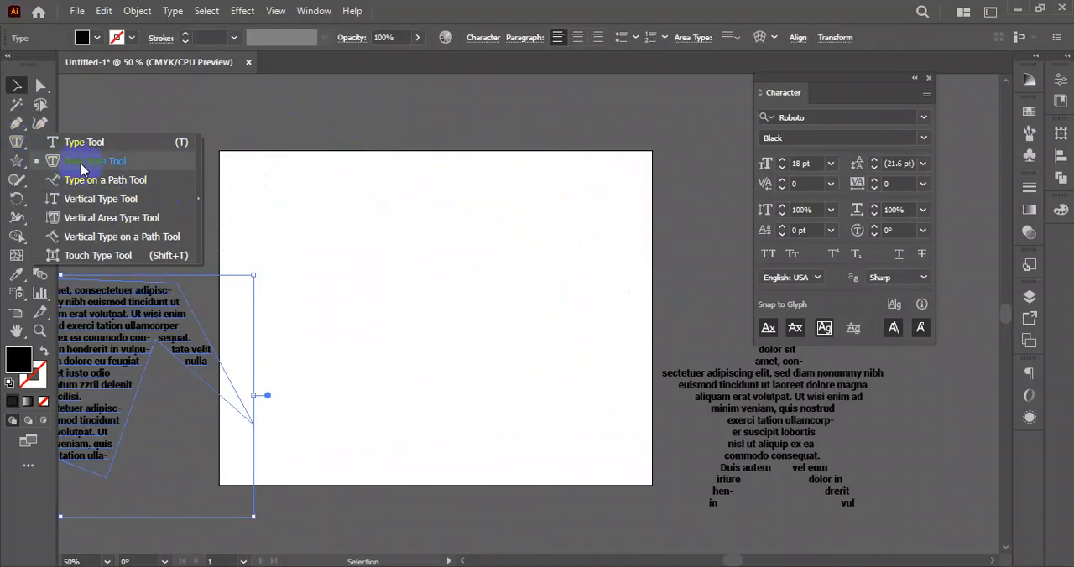
left_click(18, 86)
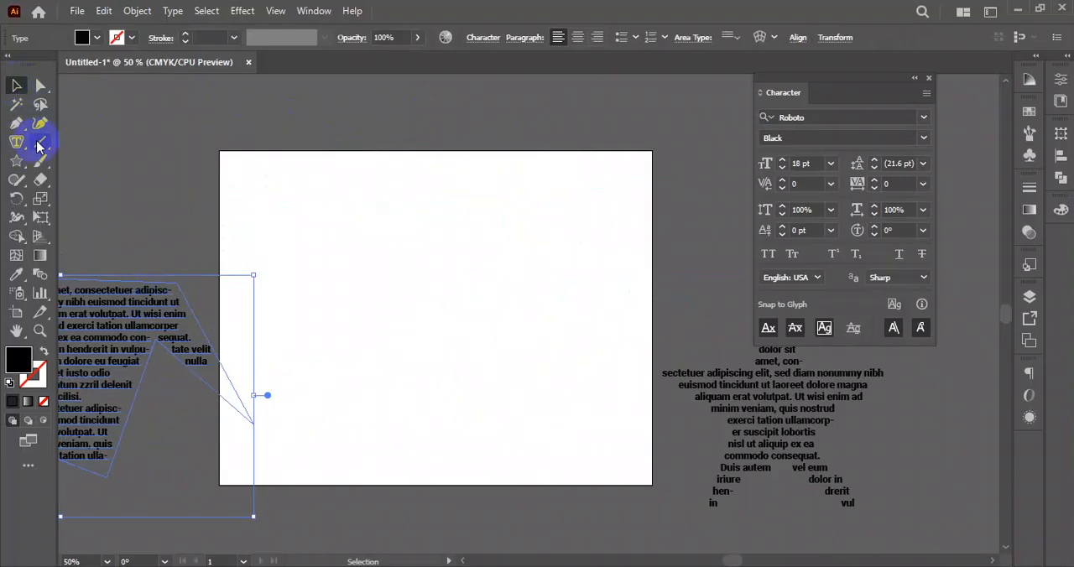
- Draw a horizontal line about 10.76 in long across the artboard and give it a black 1 pt stroke
left_click(41, 144)
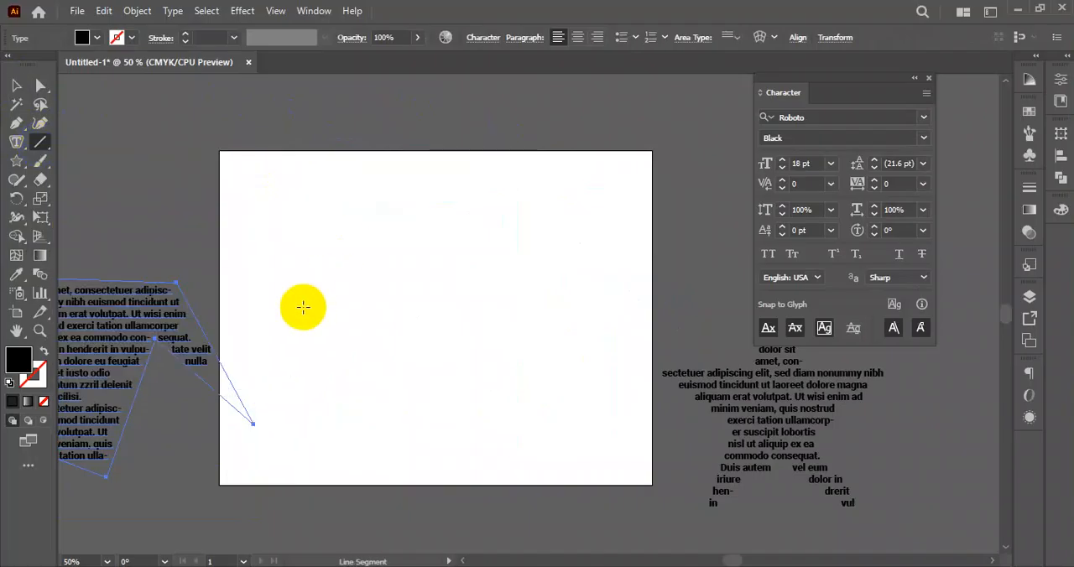
left_click_drag(225, 290, 649, 283)
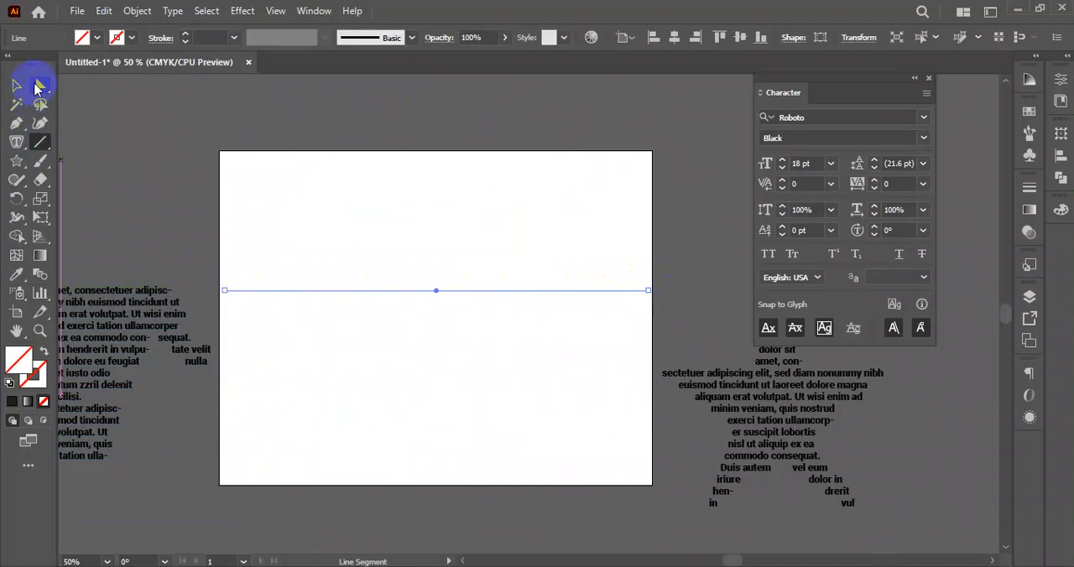
left_click(132, 40)
left_click(21, 65)
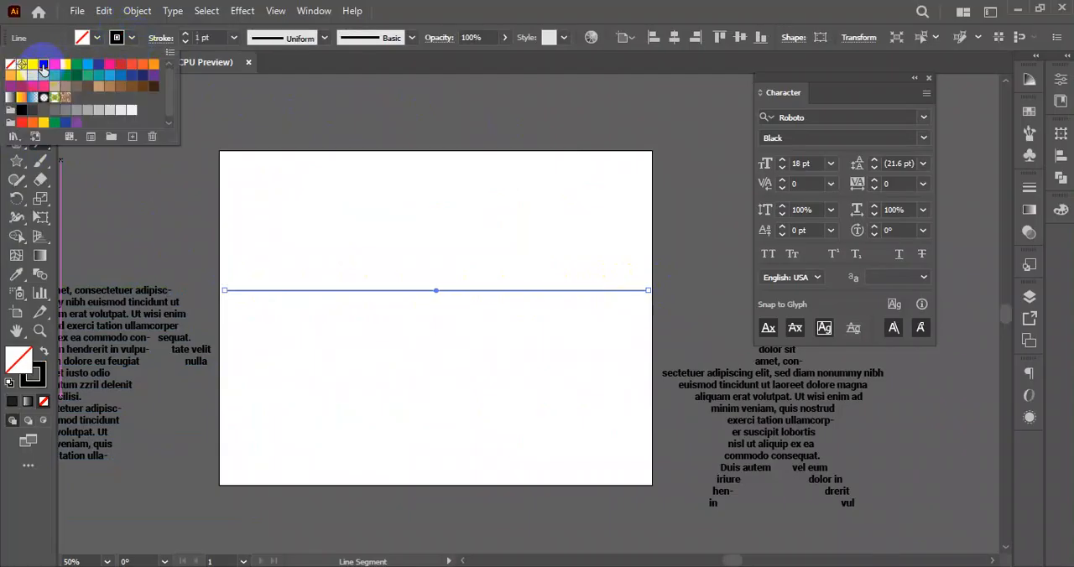
- Bend the line into an S-shaped curve with the Anchor Point tool, dipping first and rising afterwards, and deselect it
left_click_drag(16, 123, 90, 183)
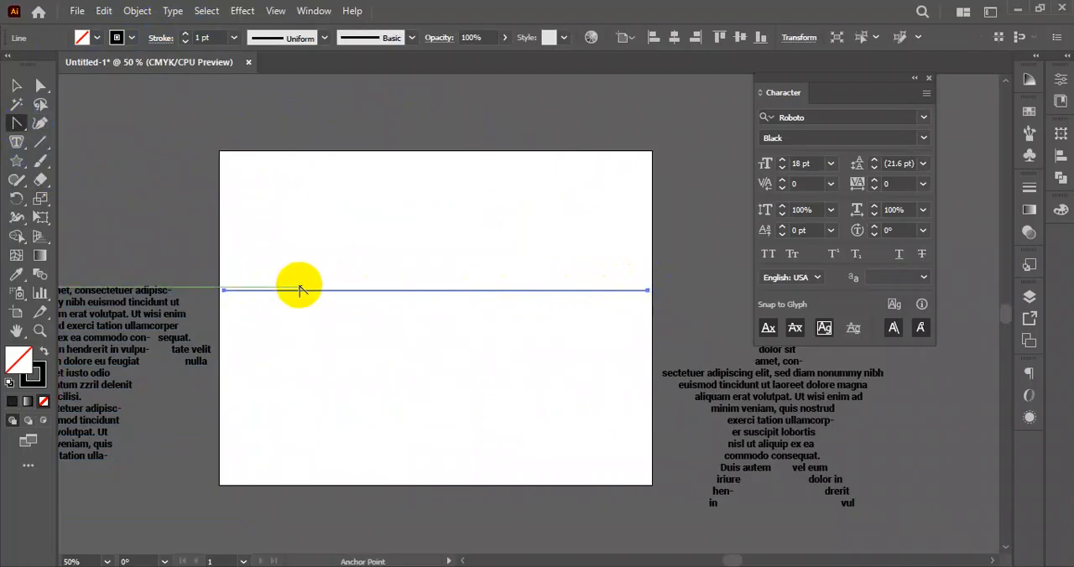
left_click_drag(257, 292, 270, 408)
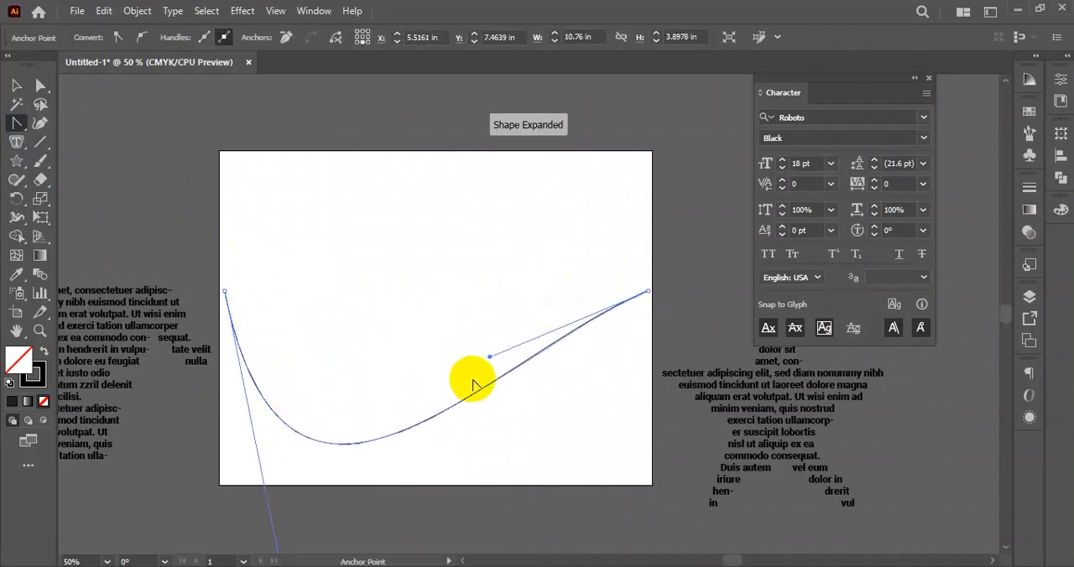
left_click_drag(489, 359, 445, 140)
scroll(296, 512, "down", 3)
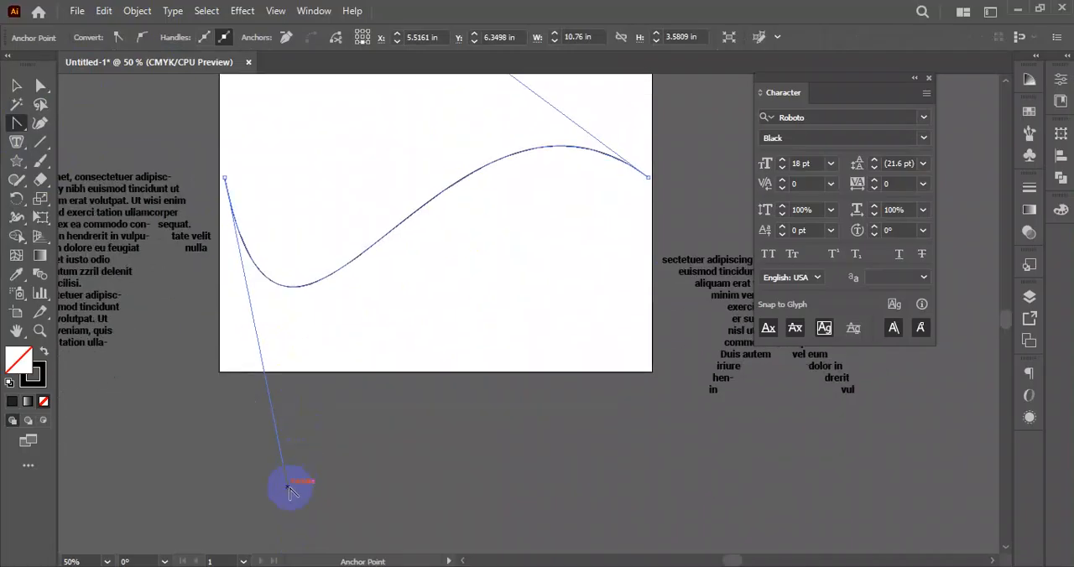
left_click_drag(287, 491, 382, 443)
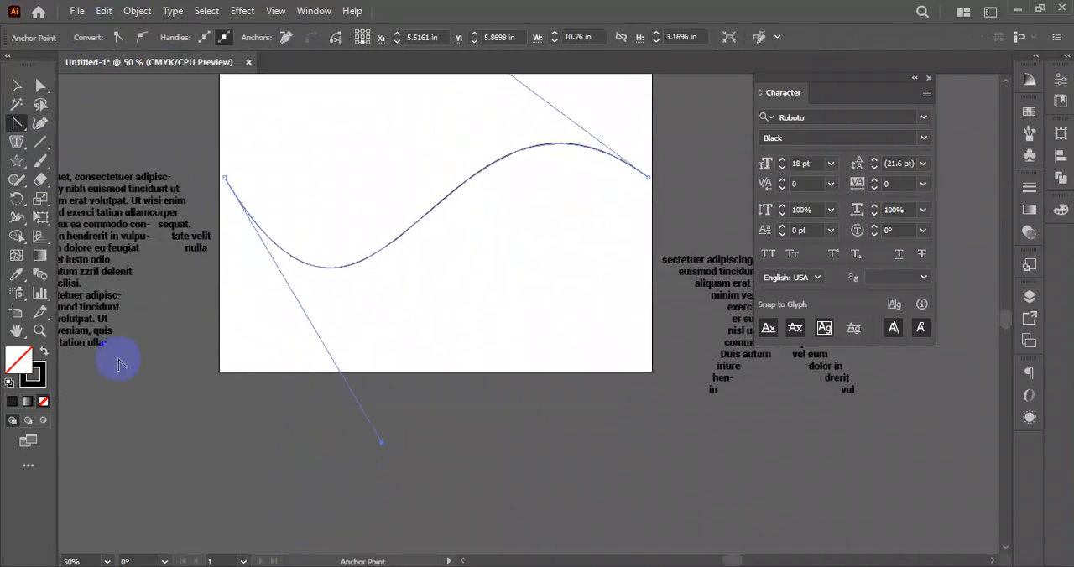
left_click(19, 86)
left_click(456, 289)
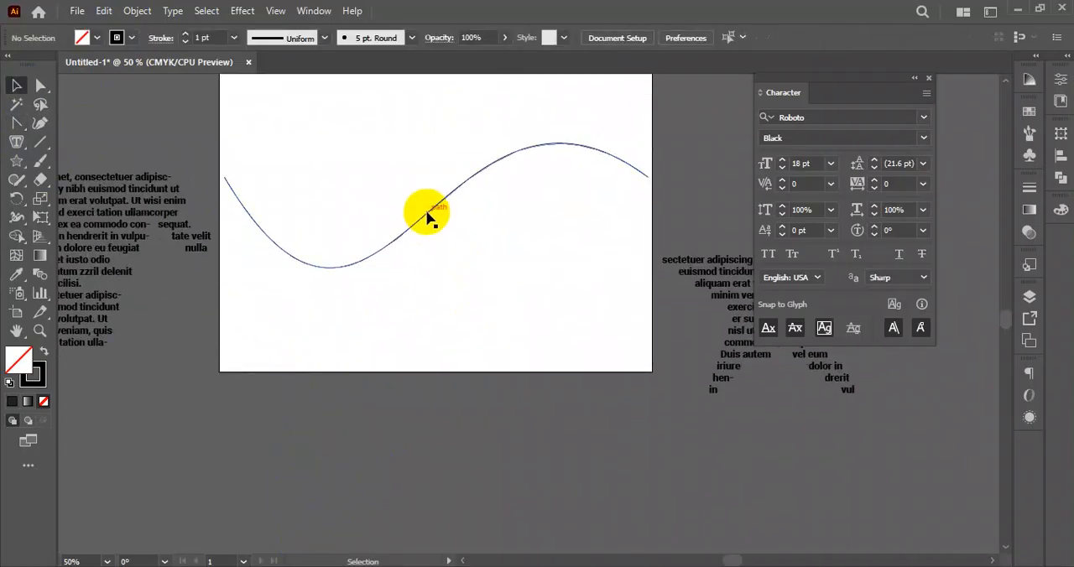
- Convert the curve into a text path filled with placeholder text using the Type on a Path tool
left_click(432, 210)
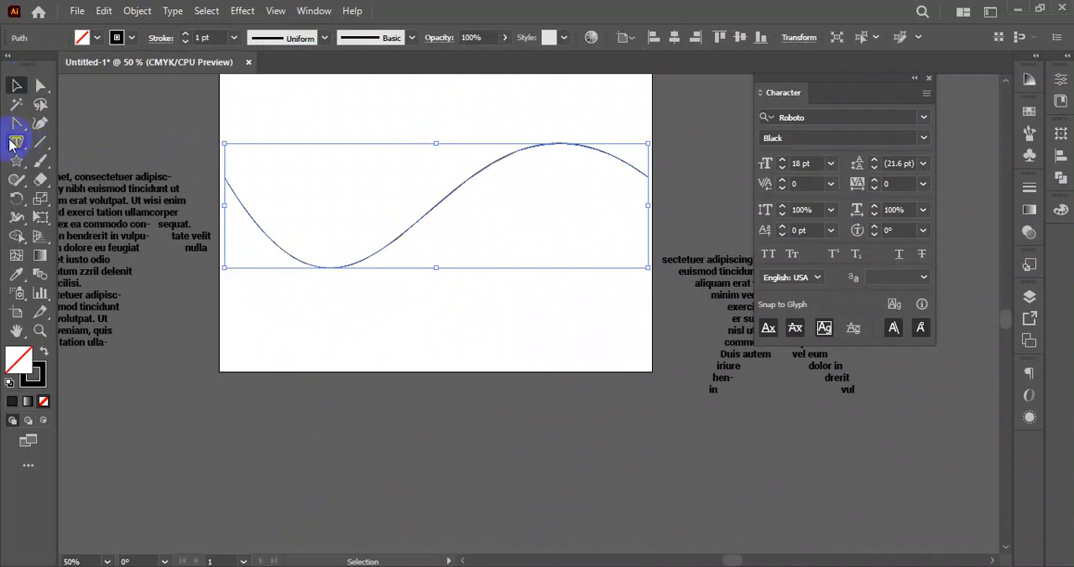
left_click_drag(15, 149, 97, 183)
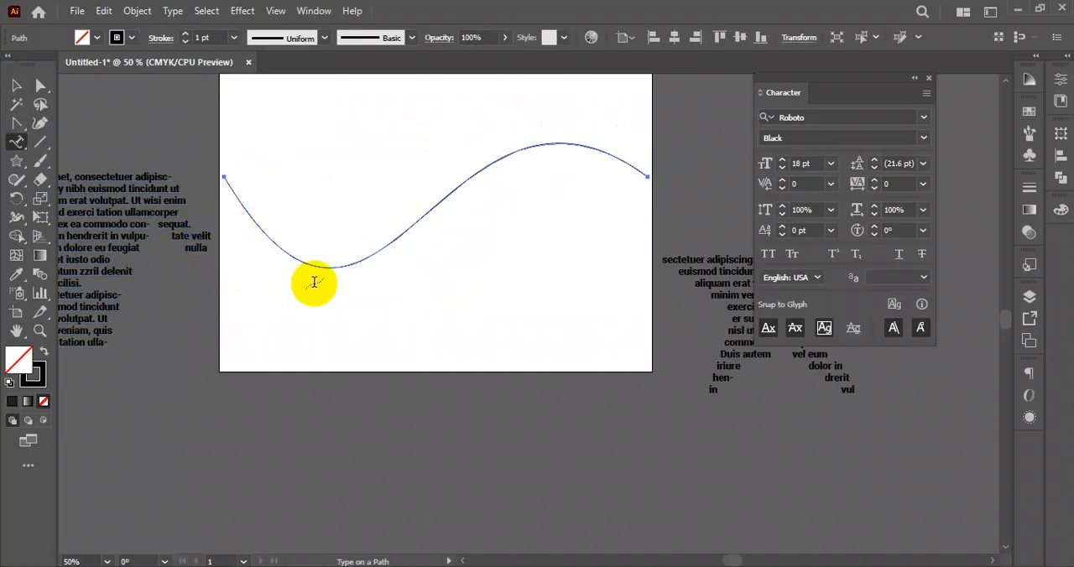
left_click(239, 201)
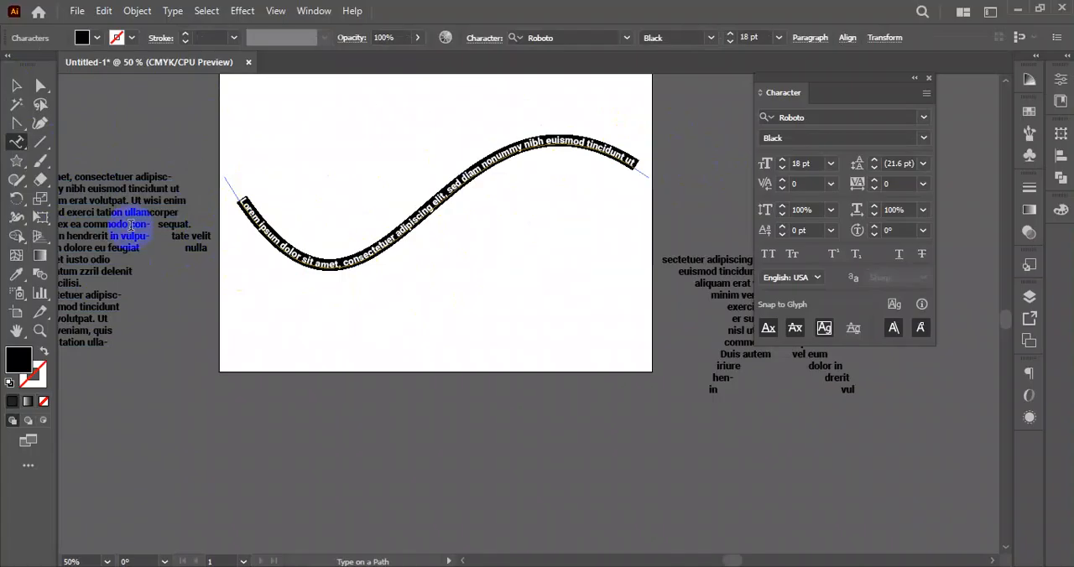
left_click(16, 85)
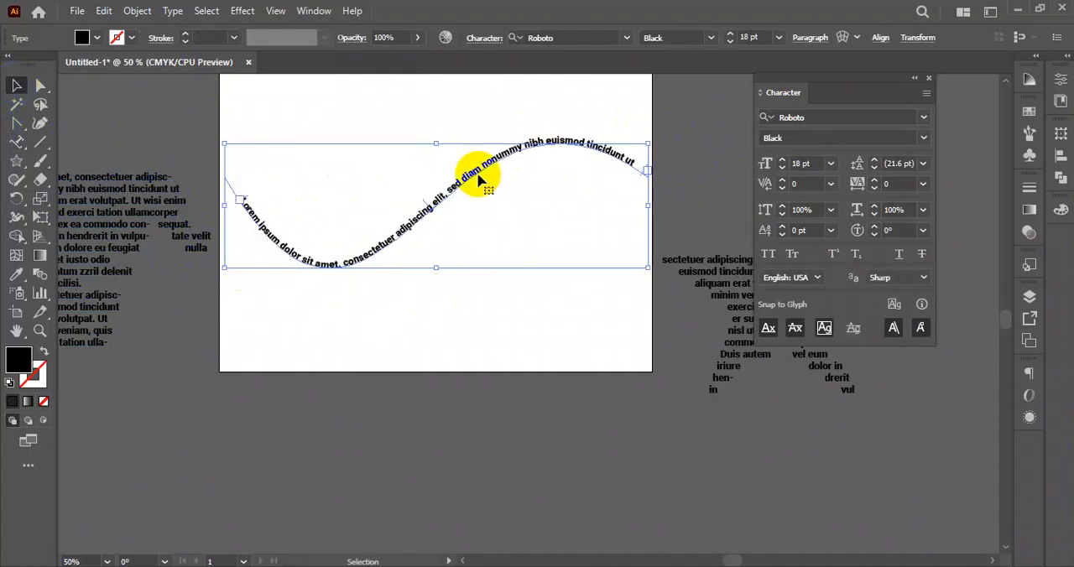
- Increase the font size of the text on the curve to 36 pt
left_click(794, 158)
left_click(782, 160)
left_click(782, 160)
left_click(783, 160)
left_click(783, 160)
left_click(783, 161)
left_click(782, 161)
left_click(782, 161)
left_click(783, 161)
left_click(782, 161)
left_click(782, 161)
left_click(782, 162)
left_click(782, 161)
left_click(782, 161)
left_click(782, 162)
left_click(782, 161)
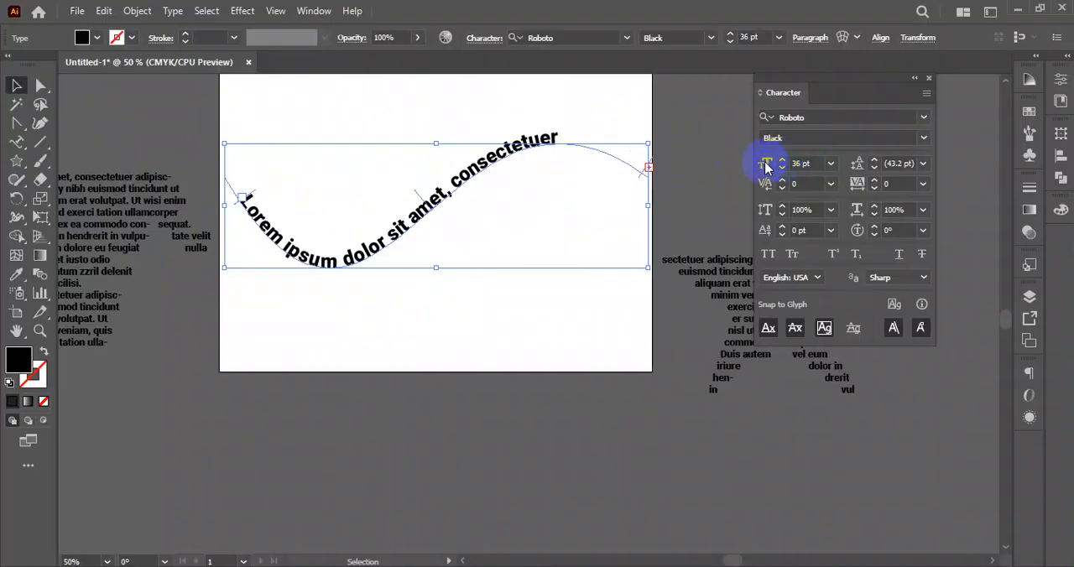
left_click(444, 282)
left_click(470, 183)
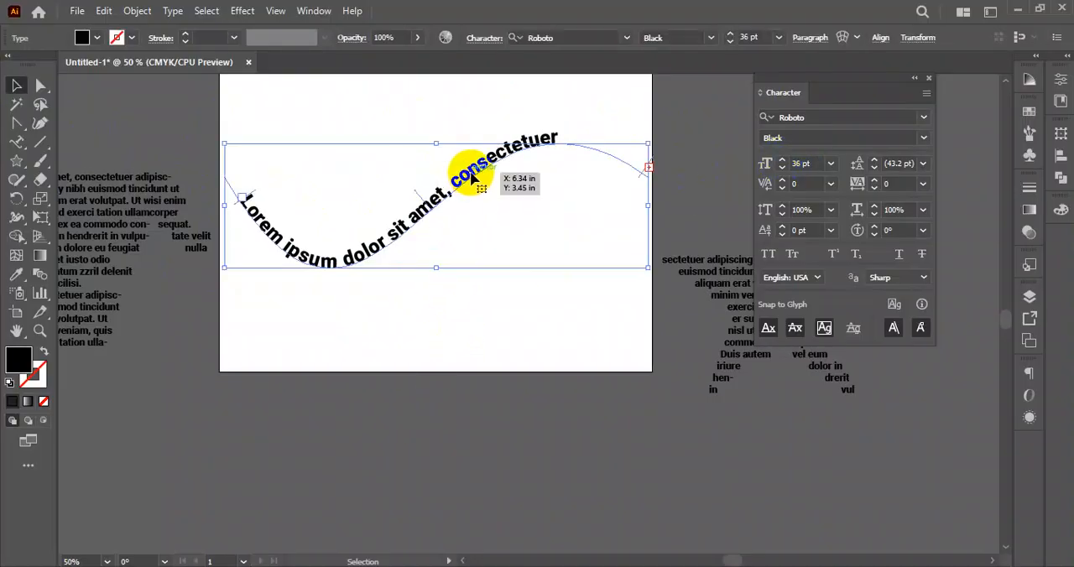
left_click(546, 337)
left_click(534, 150)
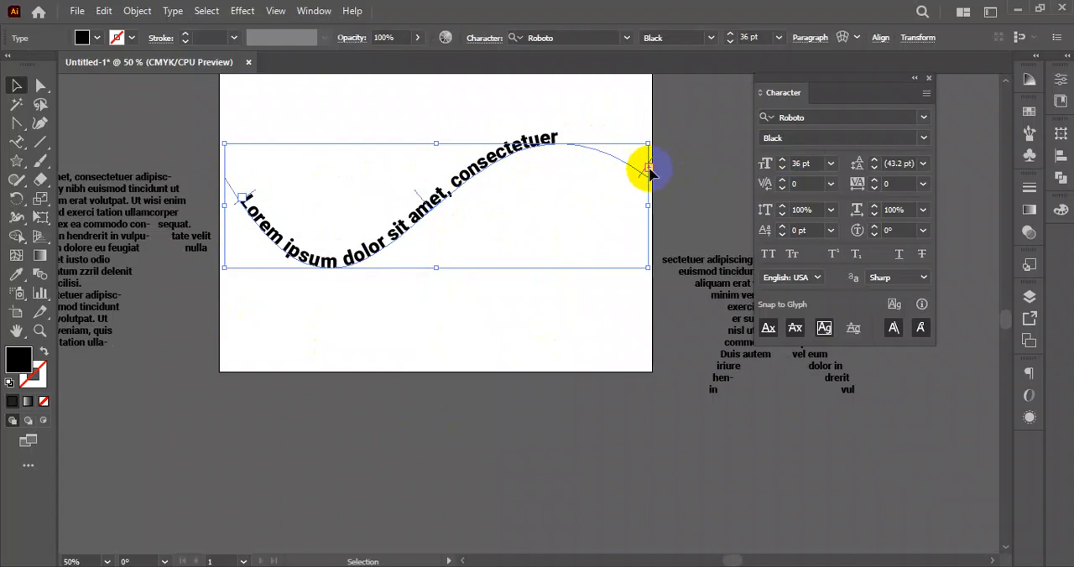
- Edit the curved text after "consectetuer", deleting the following space, "dipiscing", "elit, sed" and "diam"
double_click(559, 144)
left_click(559, 138)
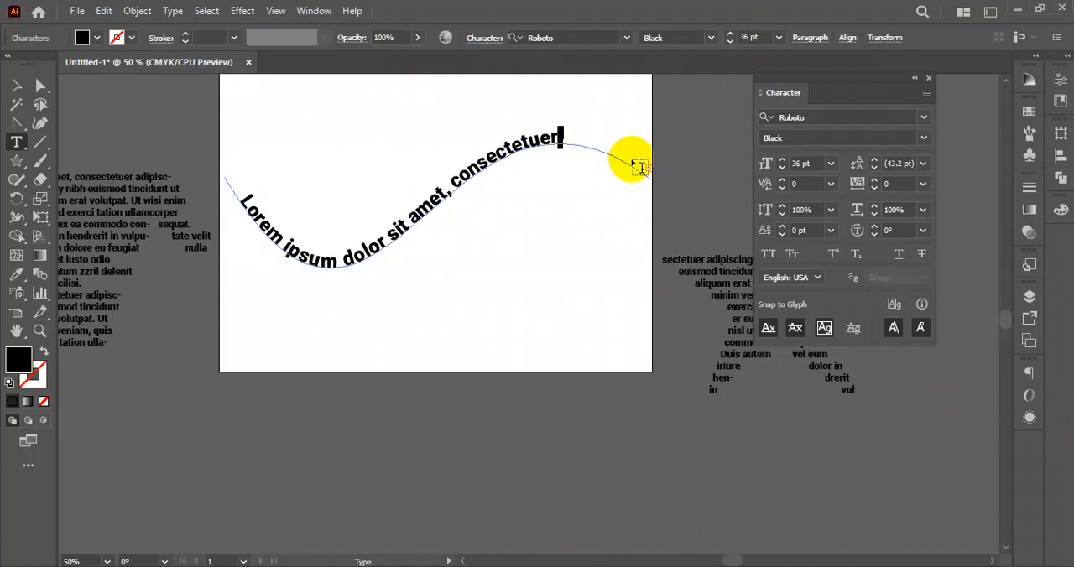
type("adipiscing")
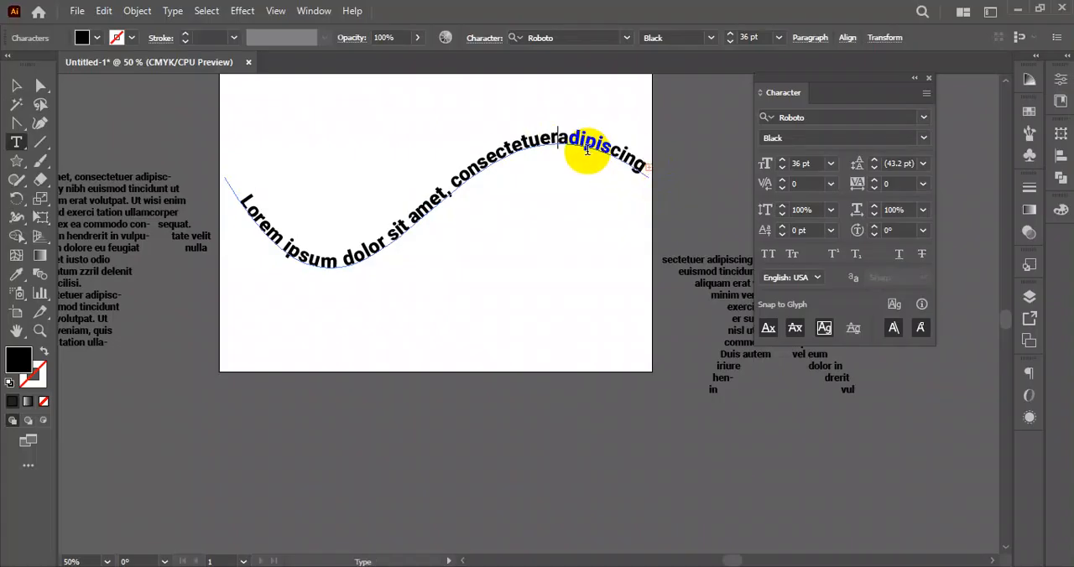
left_click_drag(577, 144, 641, 175)
key("BackSpace")
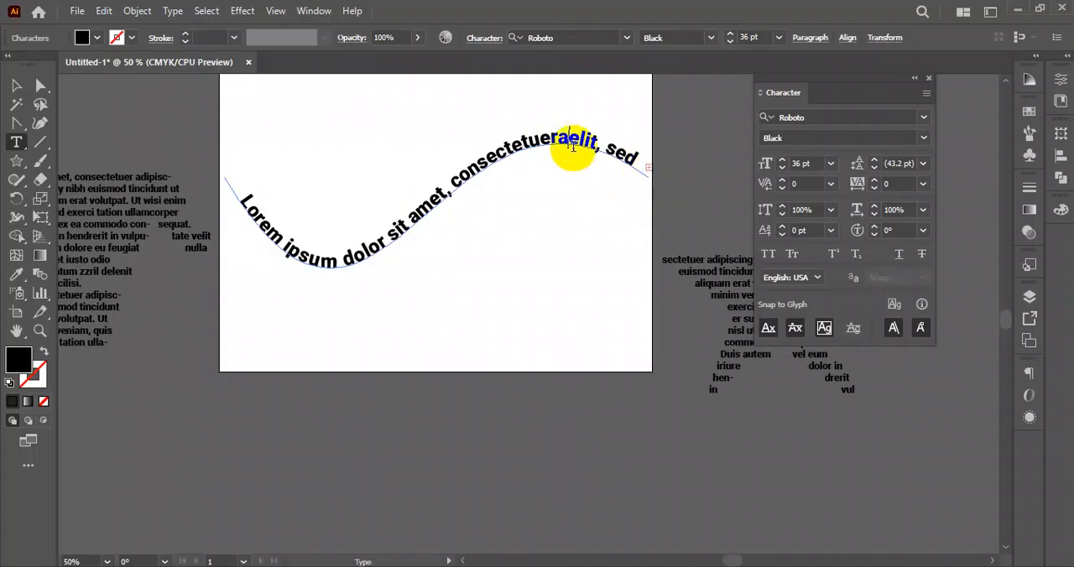
left_click_drag(568, 134, 679, 176)
key("BackSpace")
left_click_drag(566, 136, 652, 172)
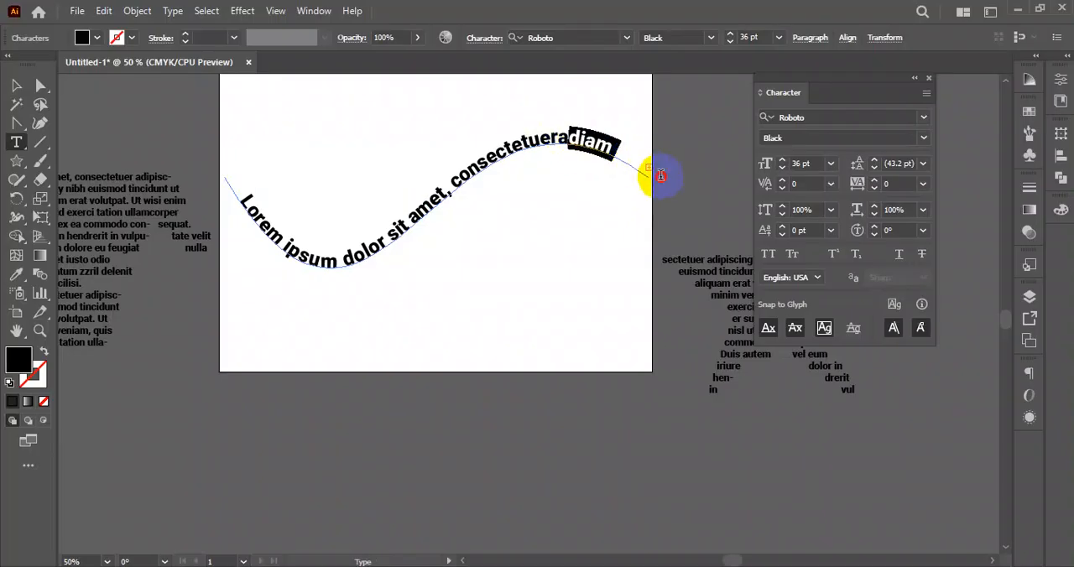
key("BackSpace")
left_click(577, 143)
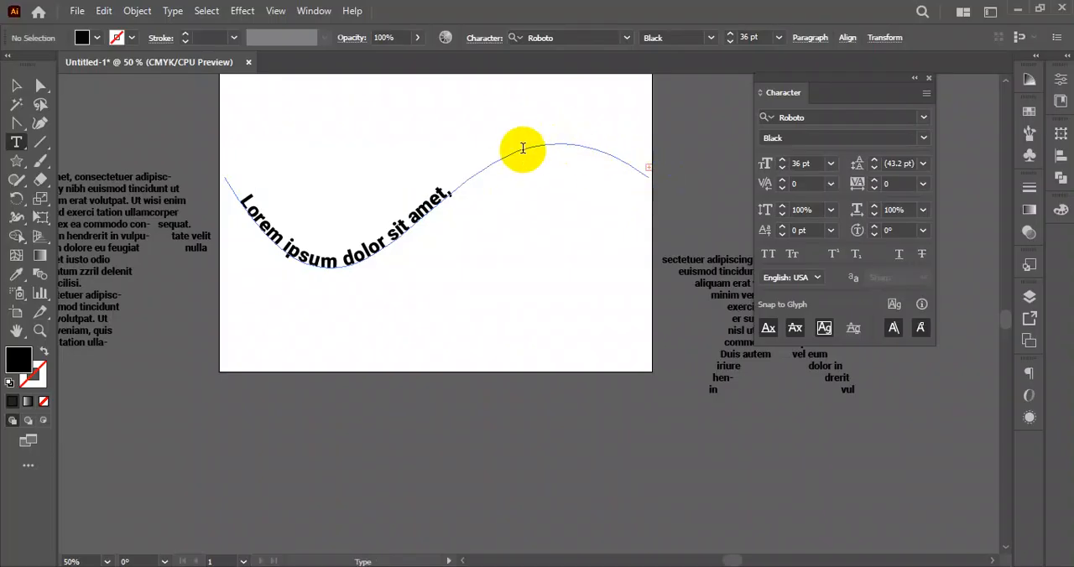
- Remove the comma and space after "amet" and all text after "consectetu" so the curved text ends with "ametconsectetu"
left_click_drag(523, 149, 446, 187)
key("BackSpace")
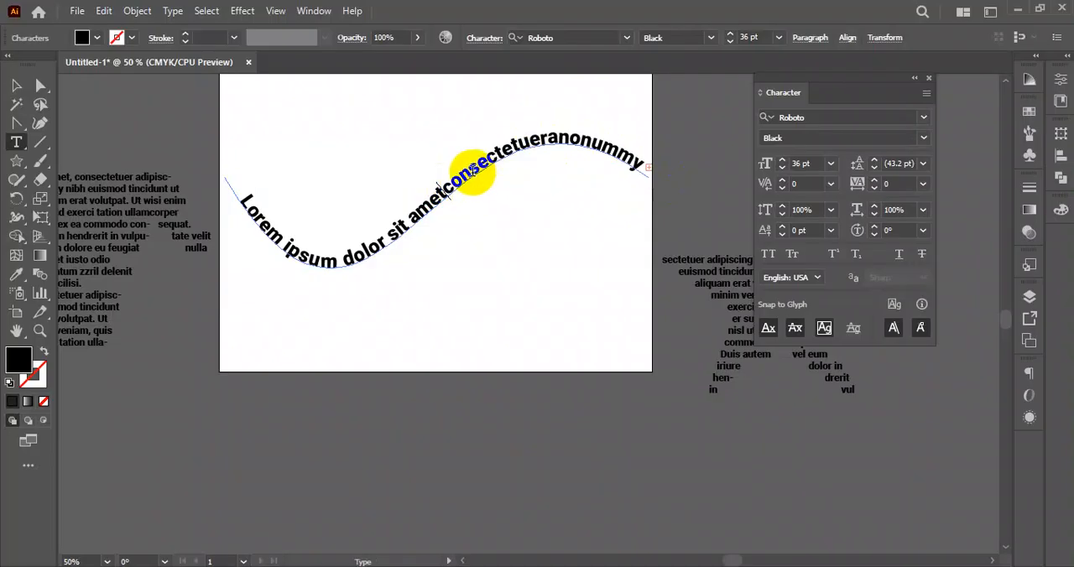
left_click_drag(530, 144, 648, 162)
key("BackSpace")
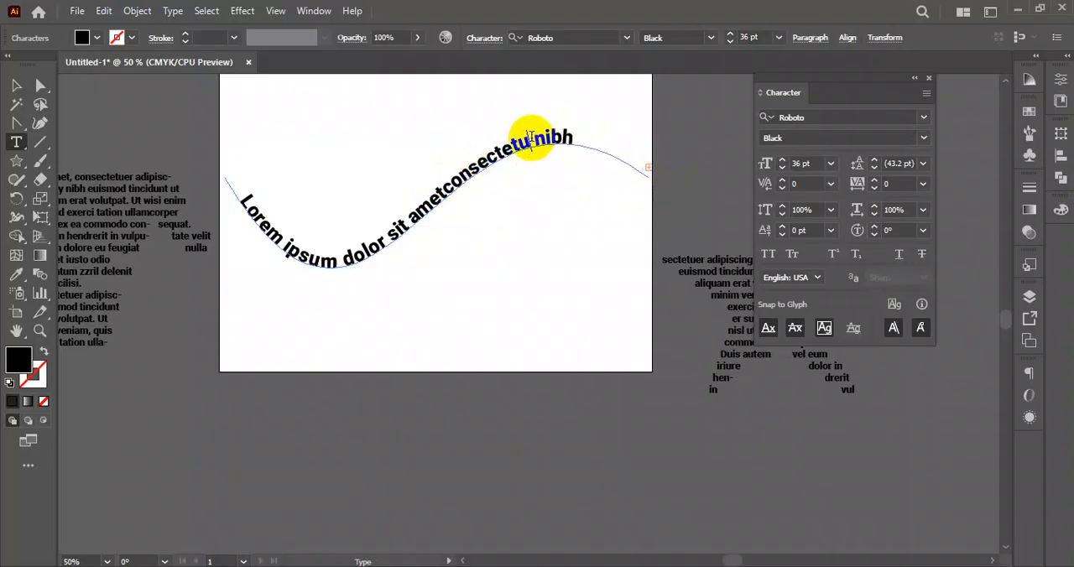
left_click_drag(538, 137, 628, 151)
key("BackSpace")
left_click_drag(540, 131, 621, 149)
key("BackSpace")
key("BackSpace")
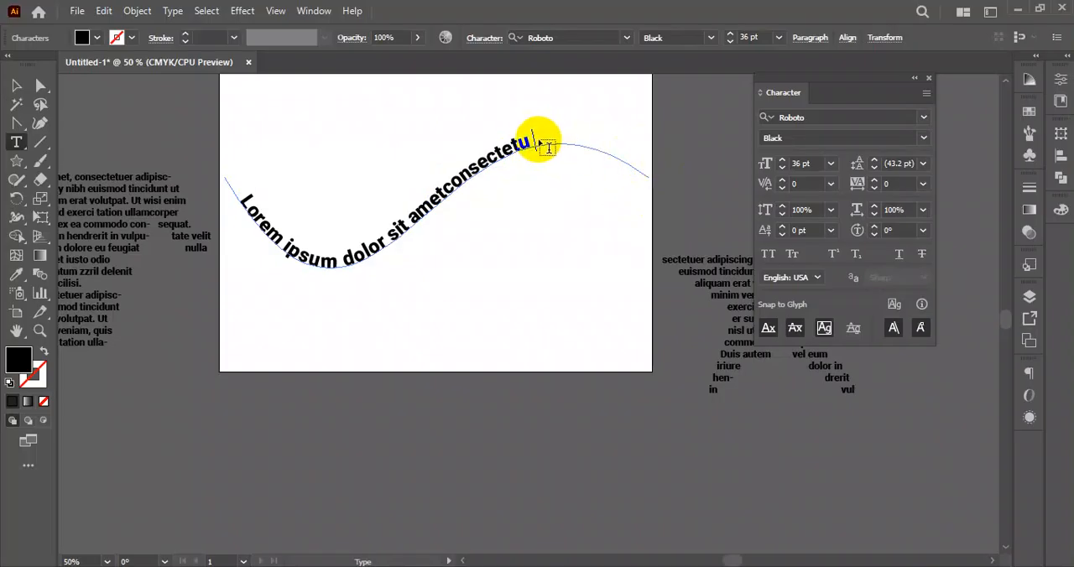
- Shift the text slightly along the curve by its centre bracket, keeping it above the path, and reselect it
left_click(14, 86)
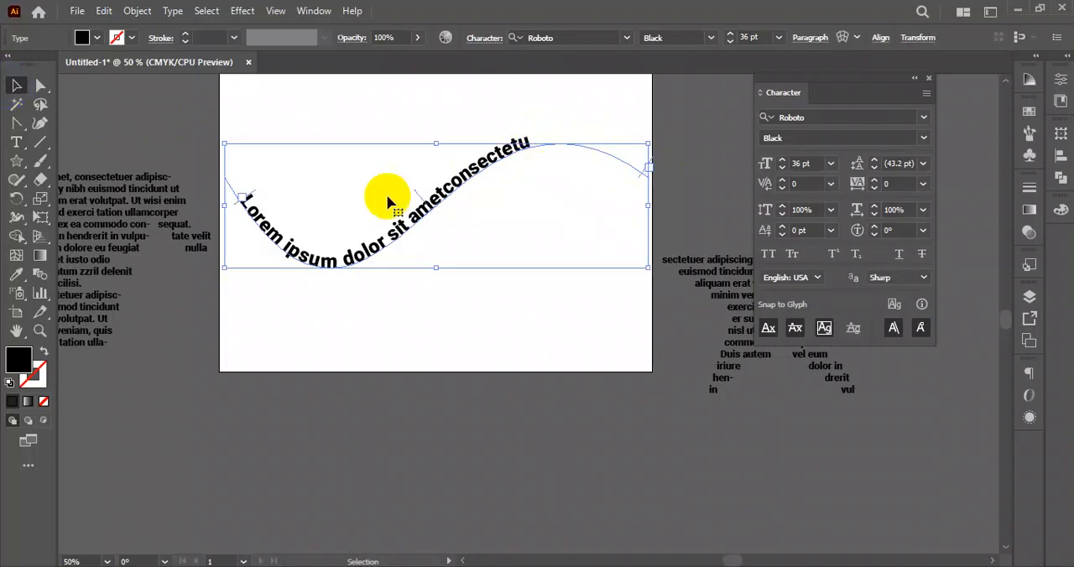
left_click(455, 299)
left_click(391, 257)
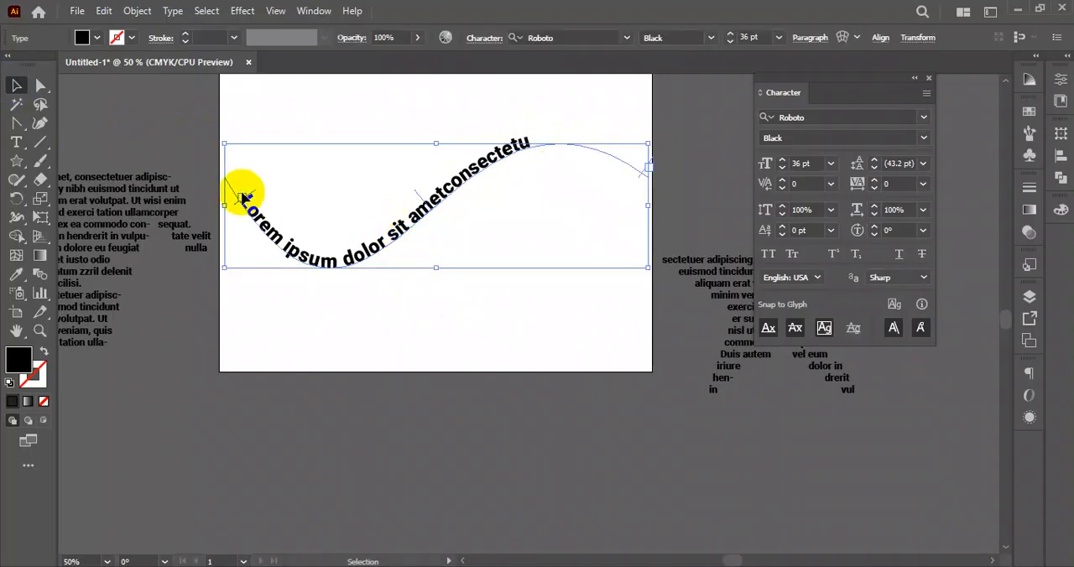
left_click(482, 291)
left_click(445, 197)
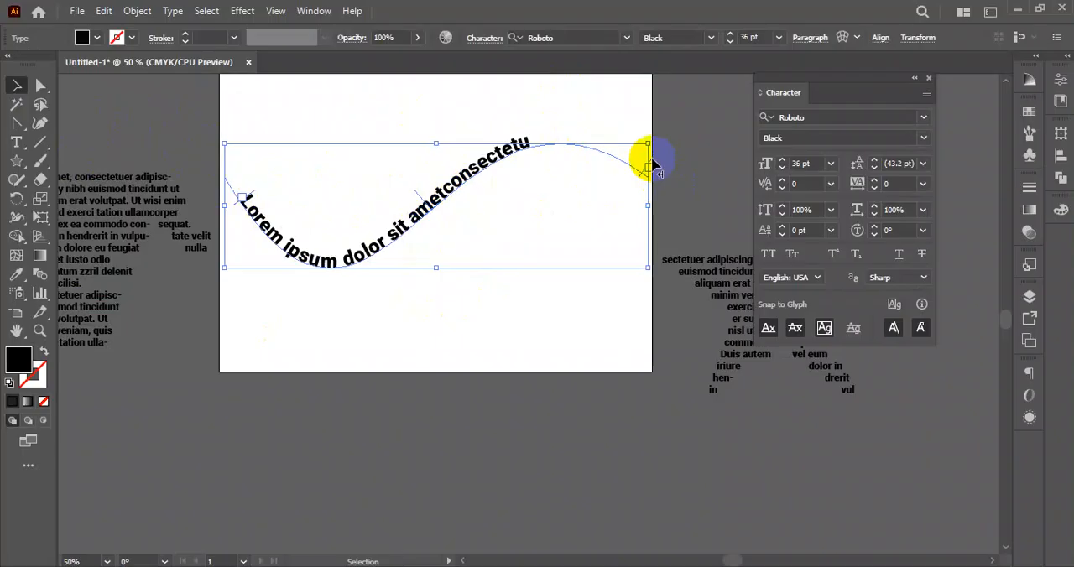
left_click_drag(417, 199, 421, 170)
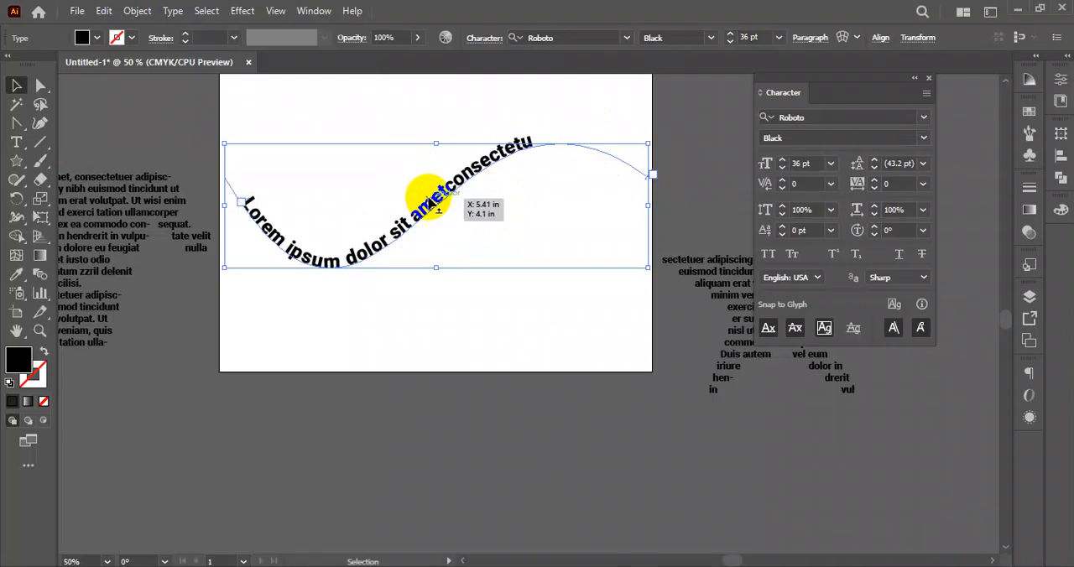
left_click(490, 251)
left_click(447, 198)
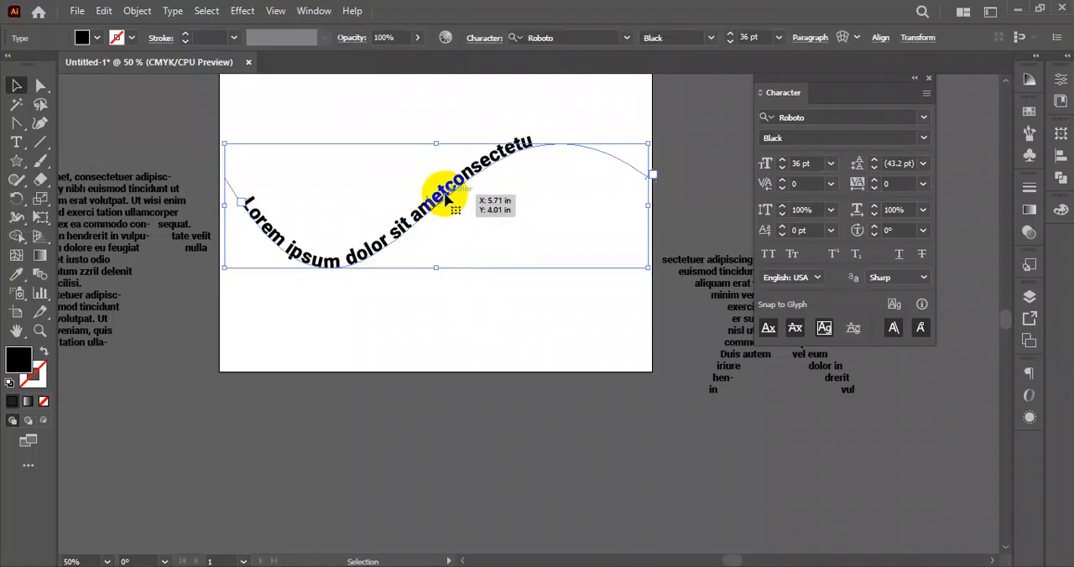
- Flip the text to the opposite side of the curve with its centre bracket, undo the flip and reselect the text
left_click_drag(435, 205, 328, 283)
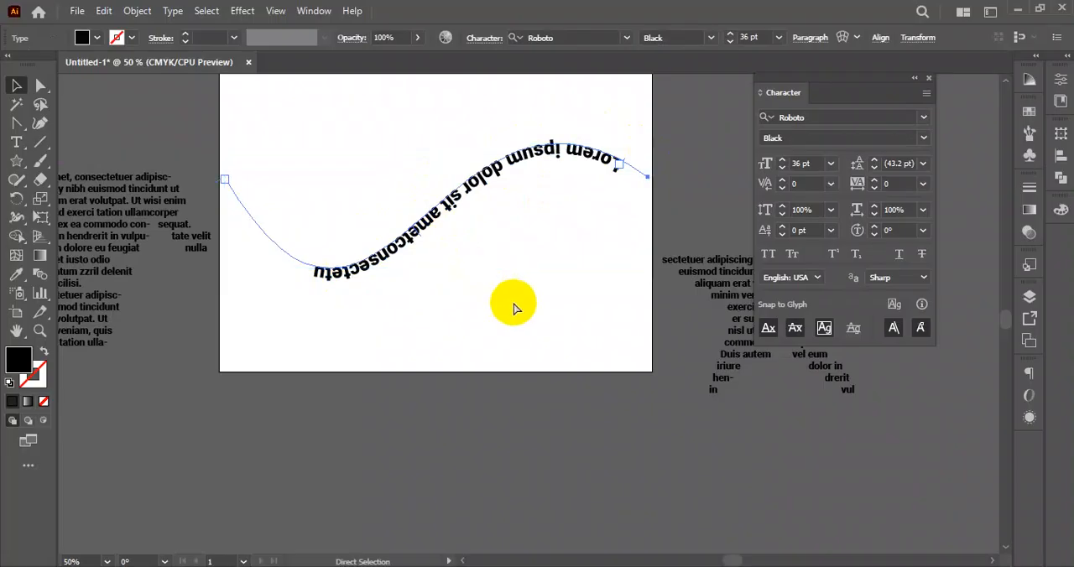
key("ctrl+z")
left_click(490, 244)
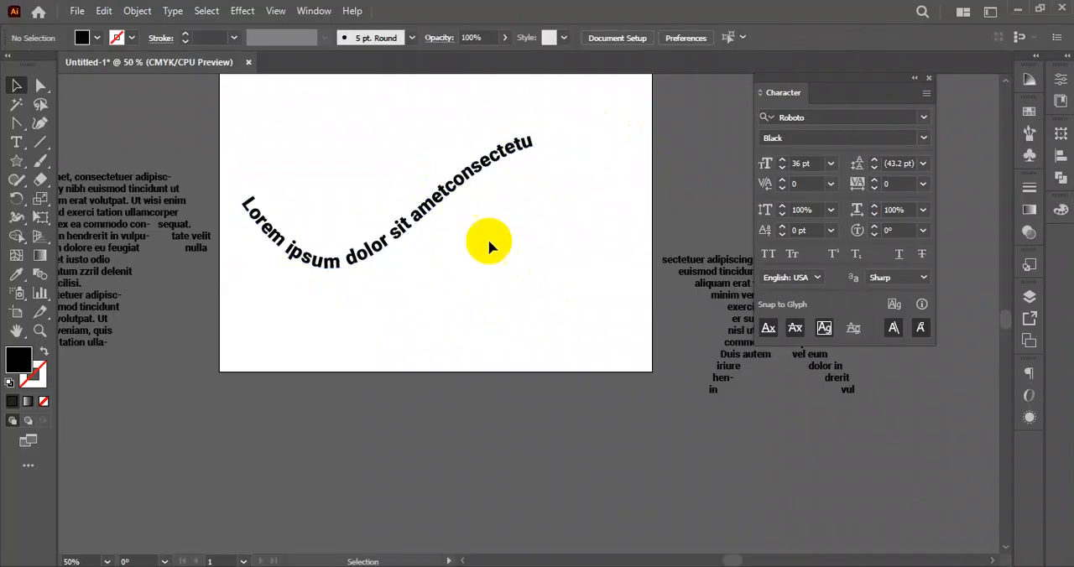
left_click(437, 194)
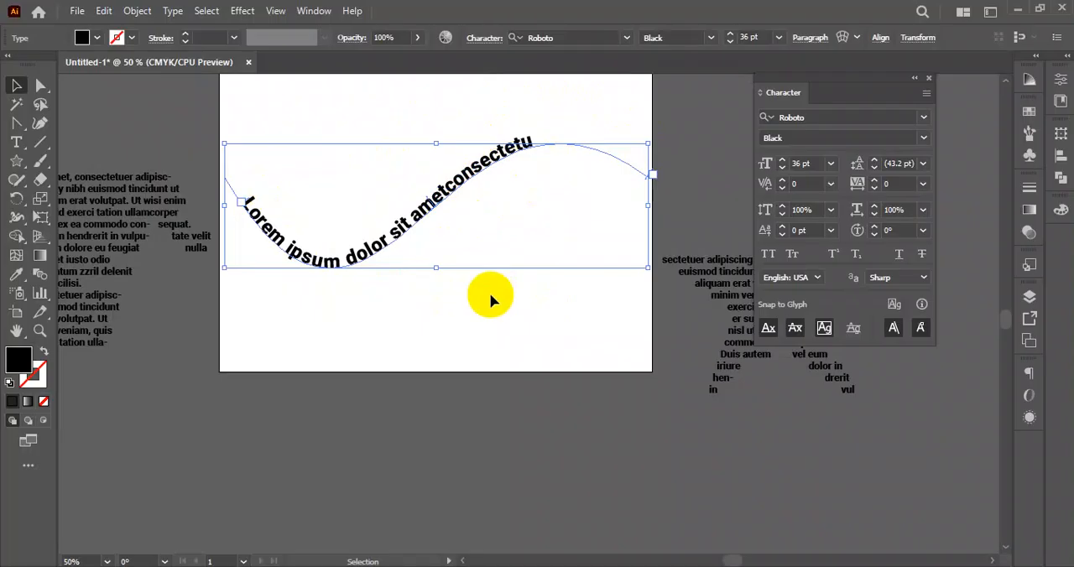
- Move the curved text slightly down and right, and delete it together with the two placeholder-text shapes beside the artboard
left_click_drag(426, 199, 444, 209)
left_click(487, 319)
left_click_drag(263, 159, 512, 319)
left_click_drag(542, 352, 385, 148)
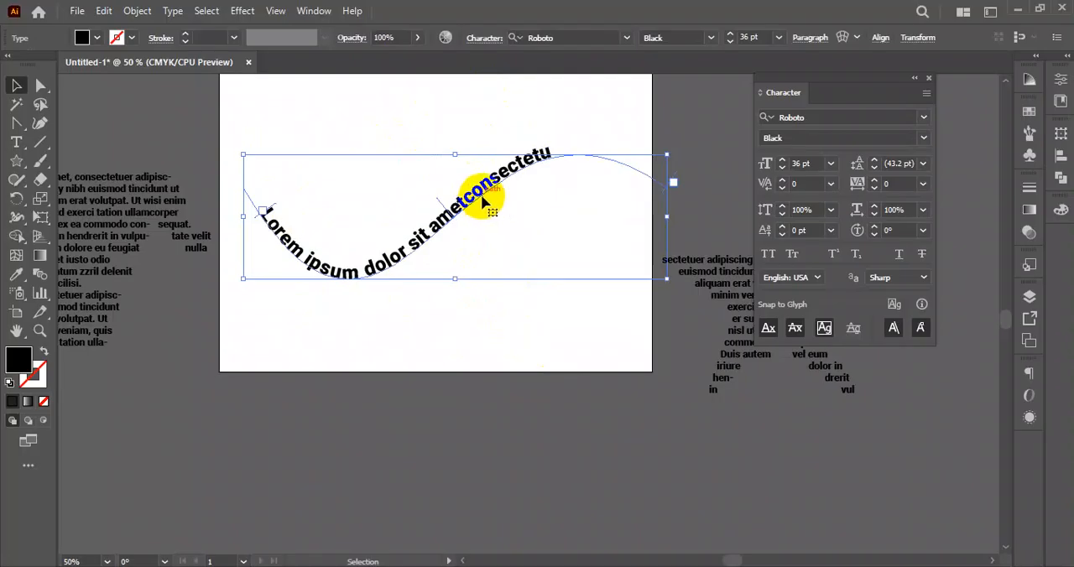
key("Delete")
left_click(110, 197)
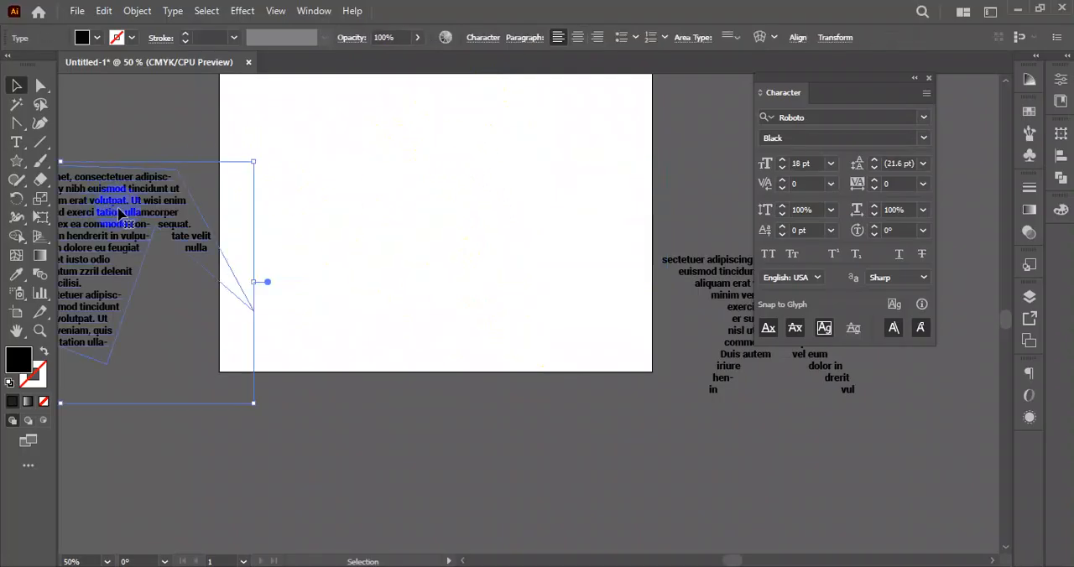
key("Delete")
left_click(709, 282)
key("Delete")
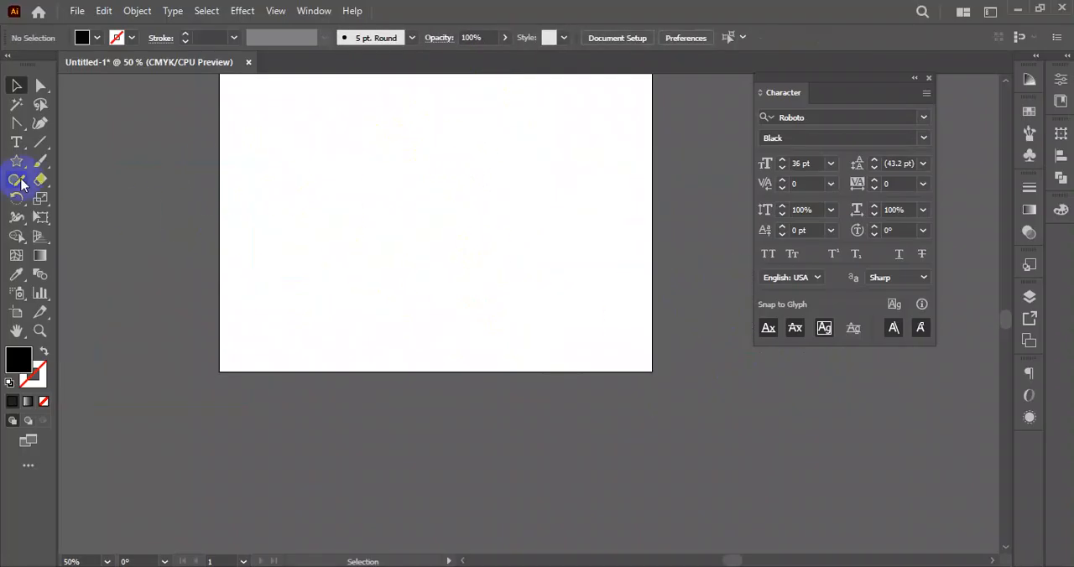
- Place vertical placeholder text on the artboard with the Vertical Type tool and horizontal placeholder text beside it with the Type tool
left_click(16, 142)
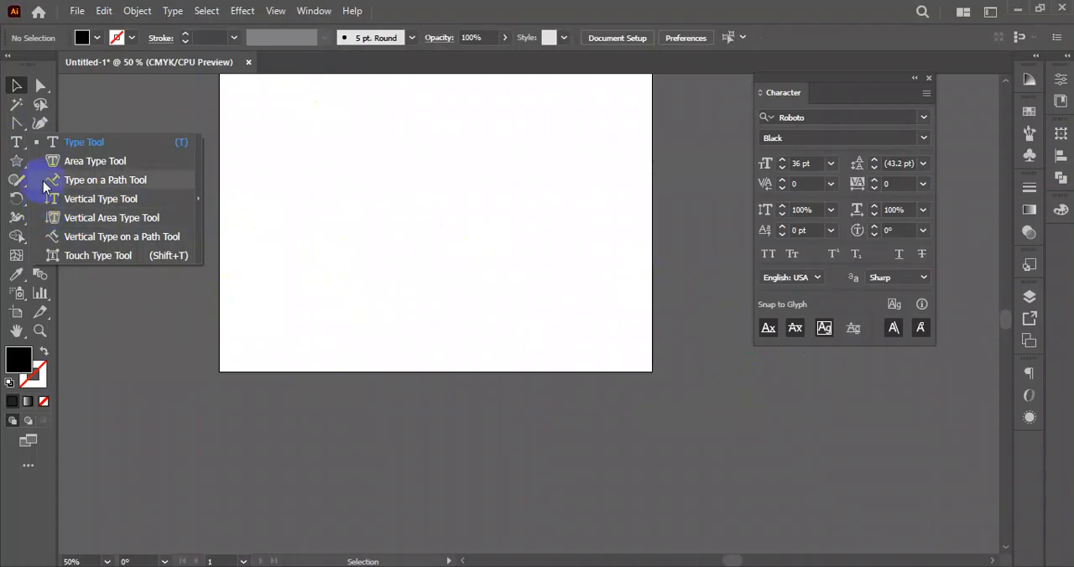
left_click(87, 205)
left_click(369, 146)
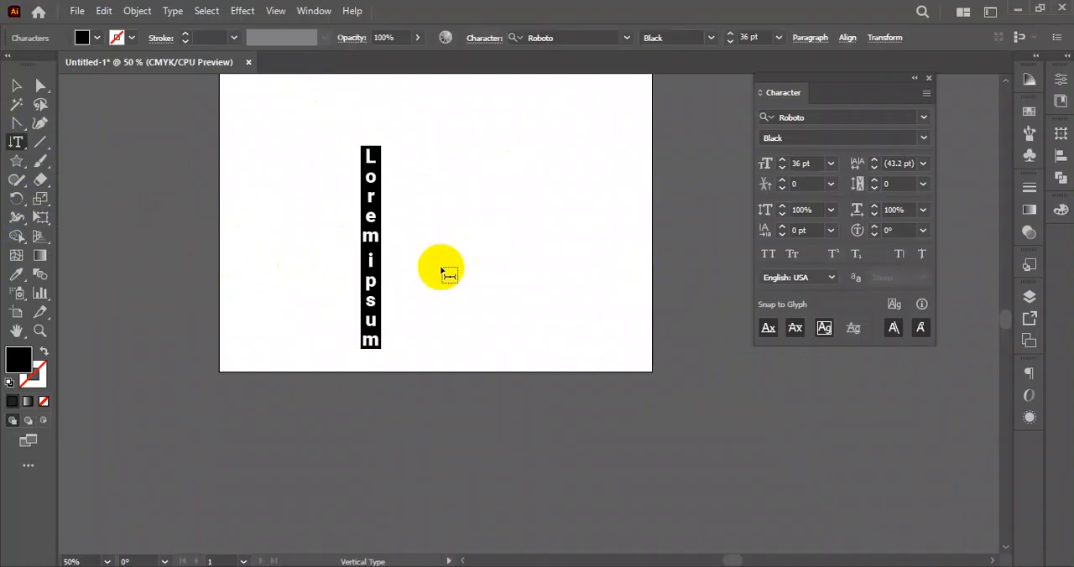
left_click_drag(11, 144, 89, 144)
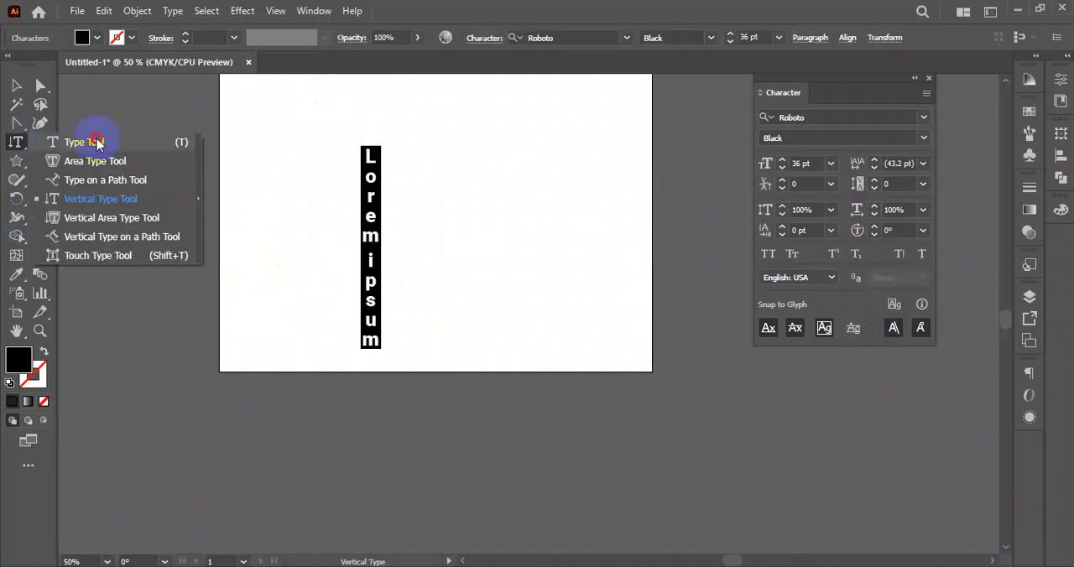
left_click(425, 160)
- Add another vertical placeholder text near the artboard's left edge and finish editing it
left_click_drag(16, 143, 92, 200)
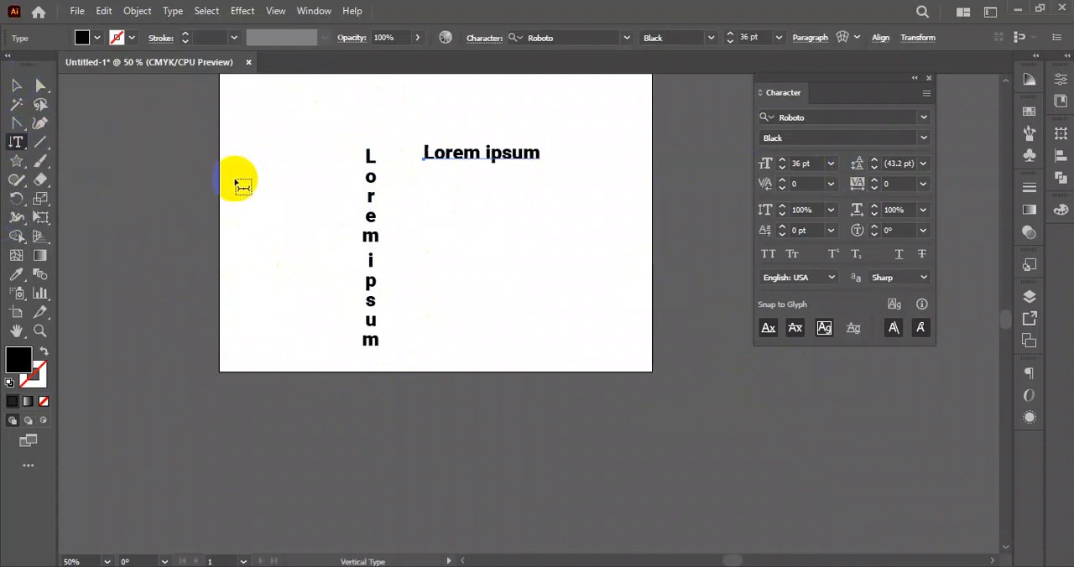
left_click(240, 171)
left_click_drag(15, 151, 85, 245)
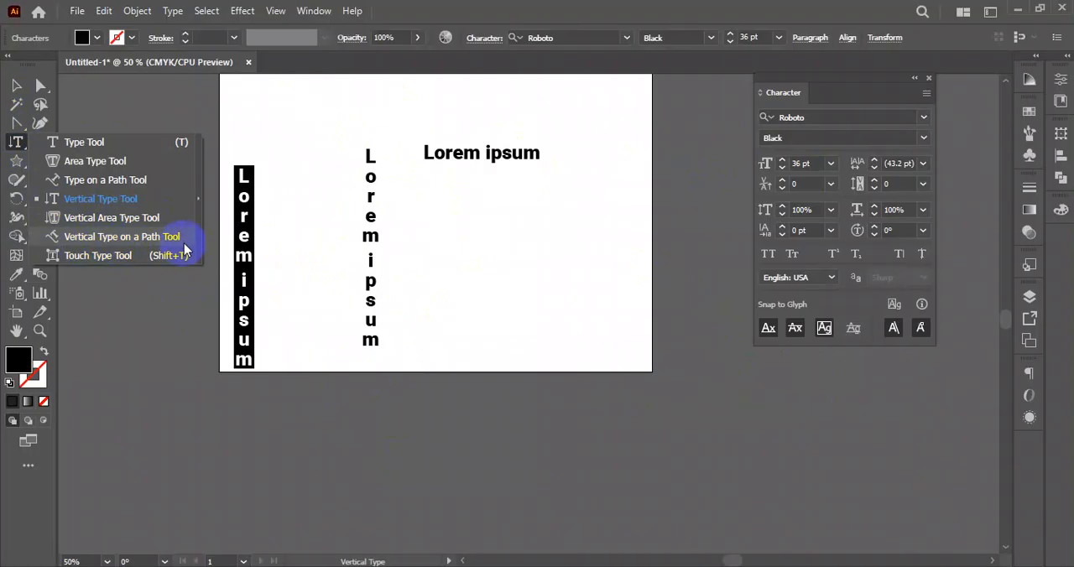
left_click_drag(185, 248, 56, 248)
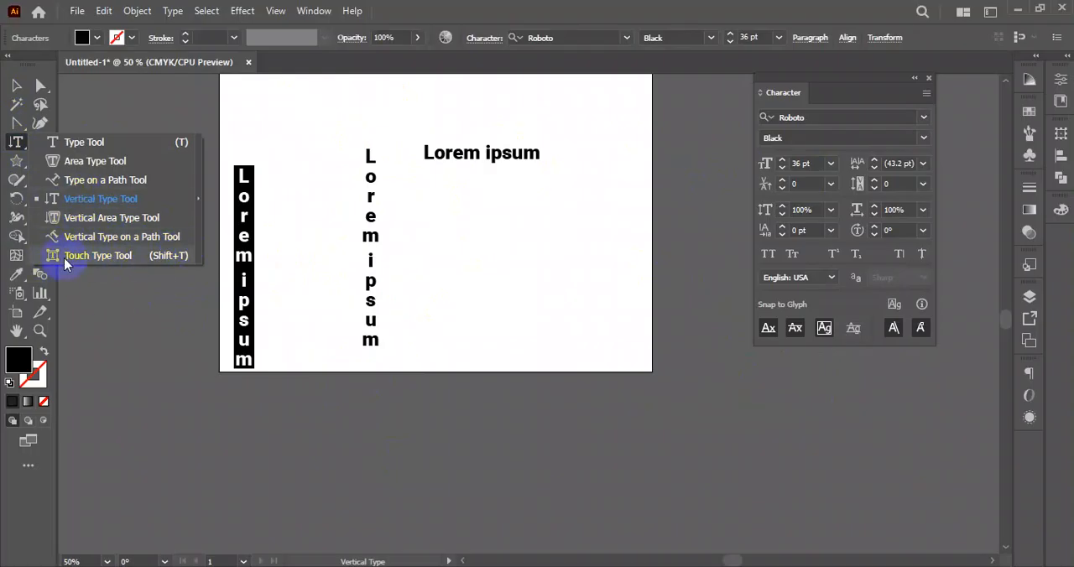
left_click(16, 85)
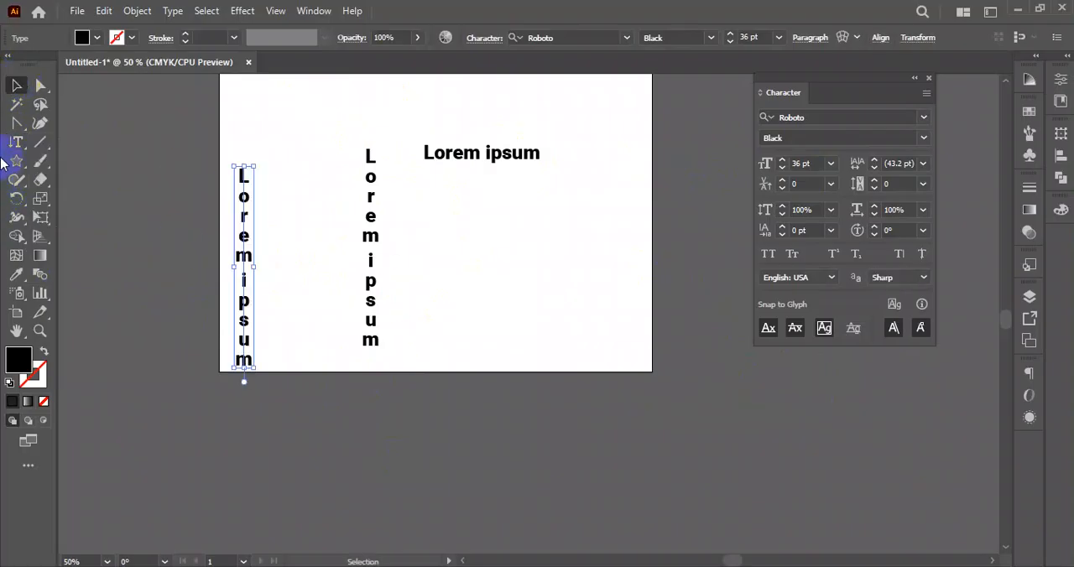
- Create a wide area-type block of placeholder text below the artboard with the Type tool
left_click_drag(23, 143, 89, 145)
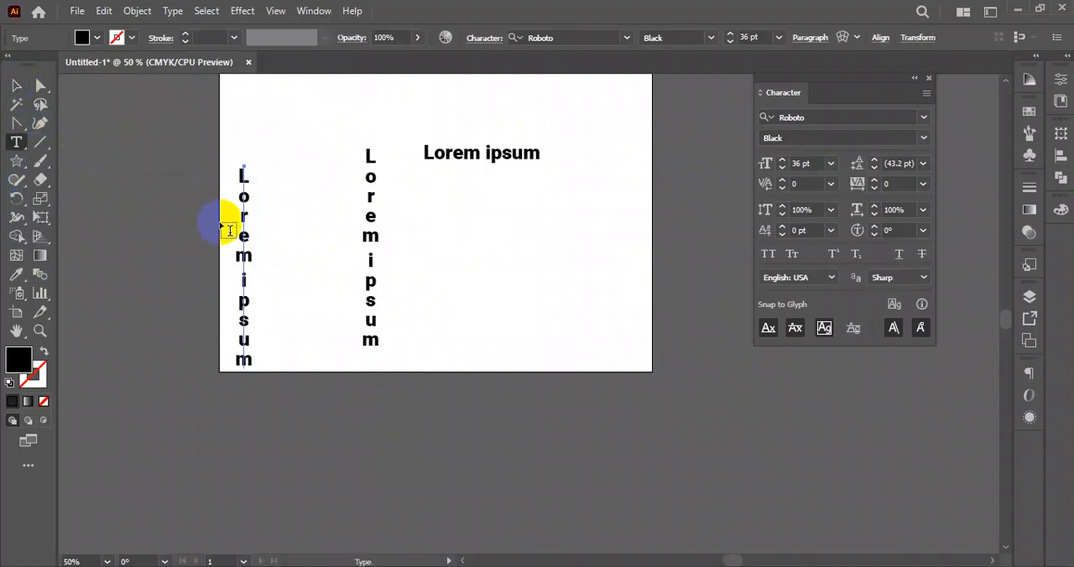
scroll(227, 220, "down", 5)
left_click_drag(221, 244, 629, 396)
left_click(12, 86)
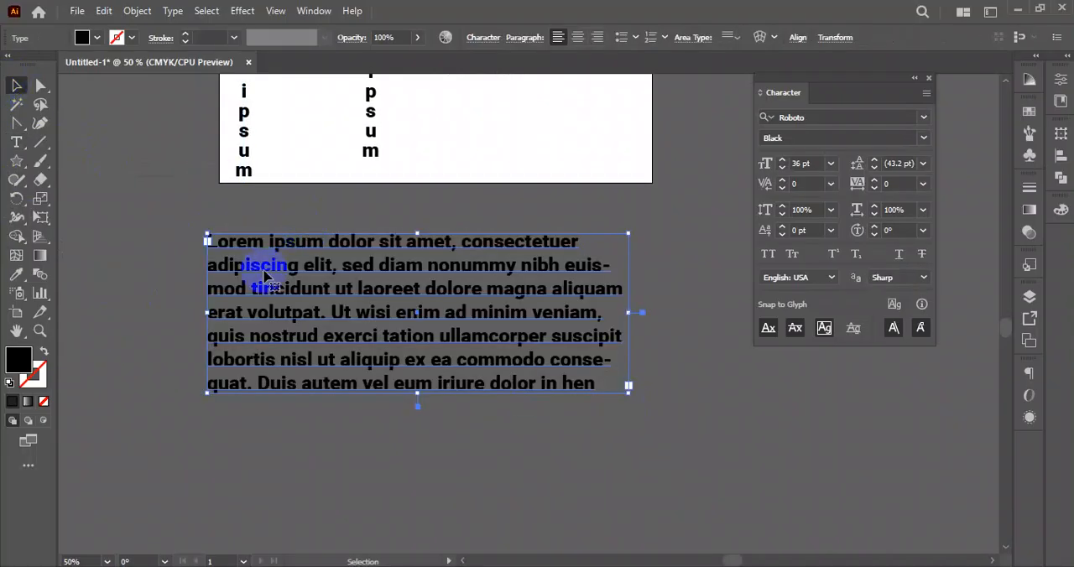
- Enlarge the "w" of "wisi" in the paragraph to about 176% with the Touch Type tool
left_click_drag(25, 141, 93, 263)
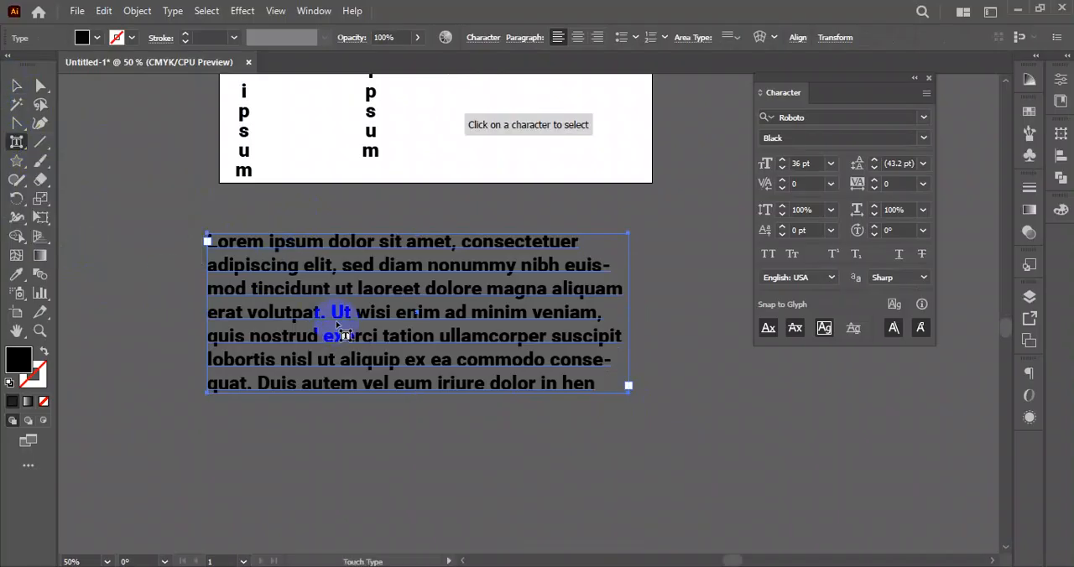
left_click(388, 267)
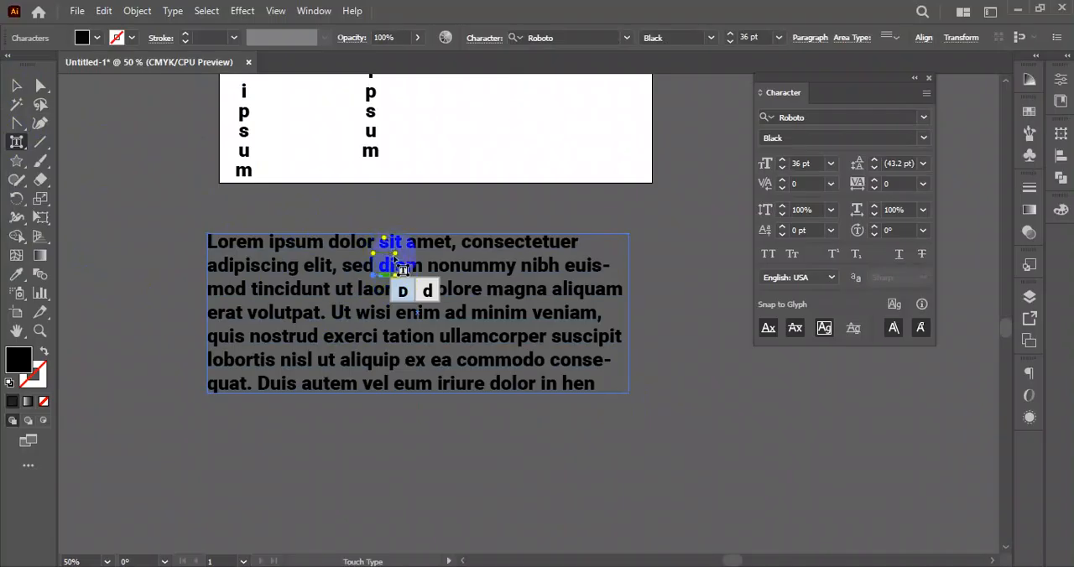
right_click(17, 144)
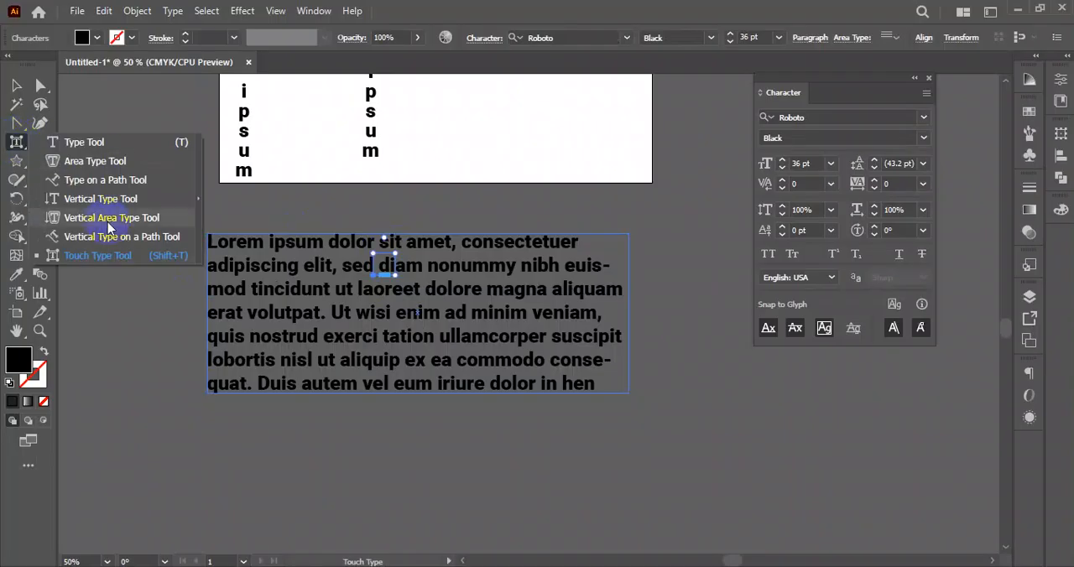
left_click(102, 255)
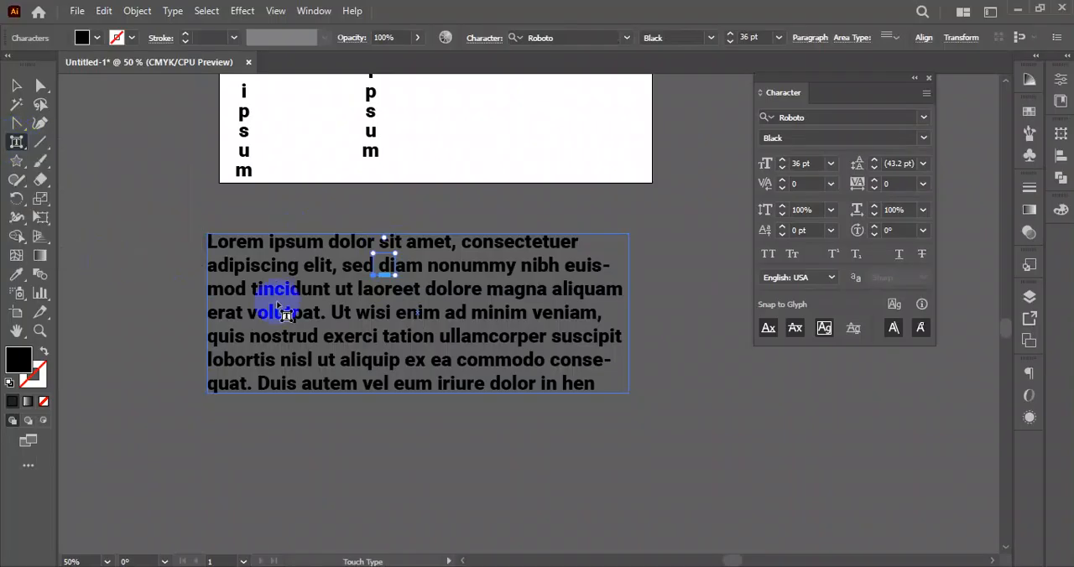
left_click(366, 315)
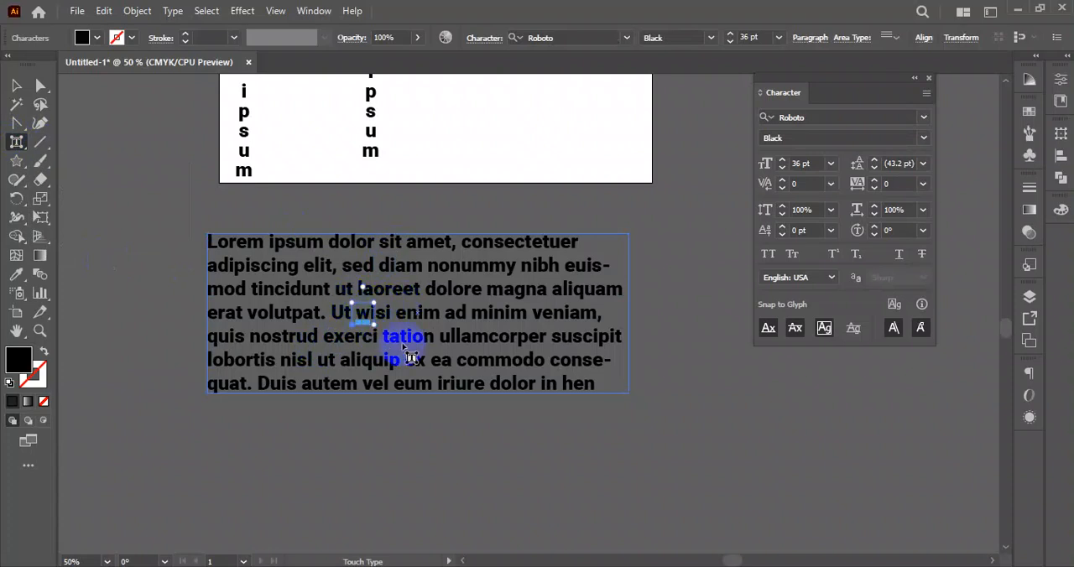
mouse_move(374, 303)
left_mouse_down()
mouse_move(401, 279)
mouse_move(386, 299)
left_mouse_up()
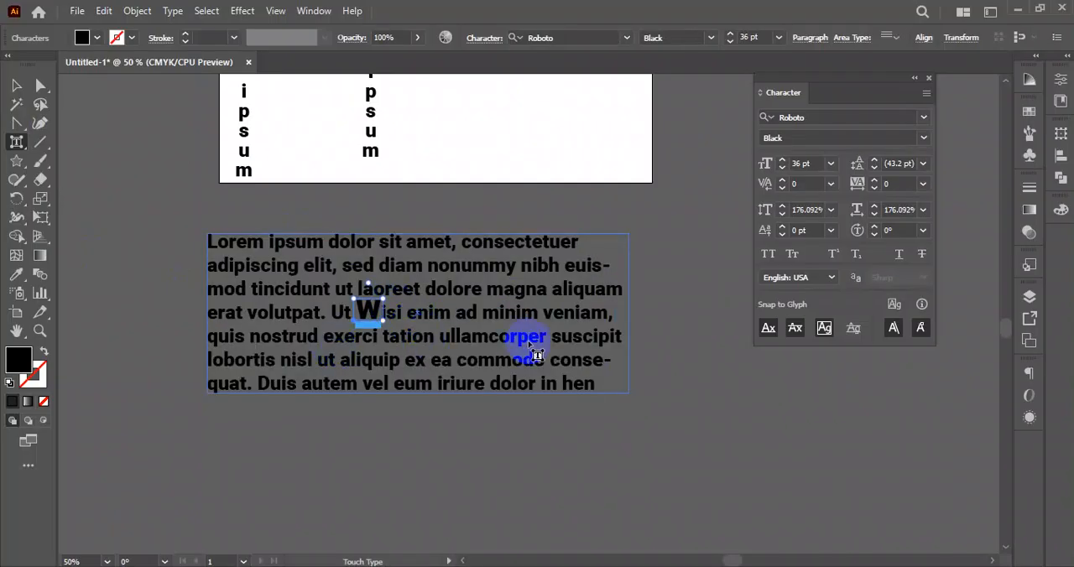
- Enlarge the first letter of "commodo" to about 161% with the Touch Type tool and deselect the paragraph
left_click(461, 361)
left_click_drag(473, 351, 478, 344)
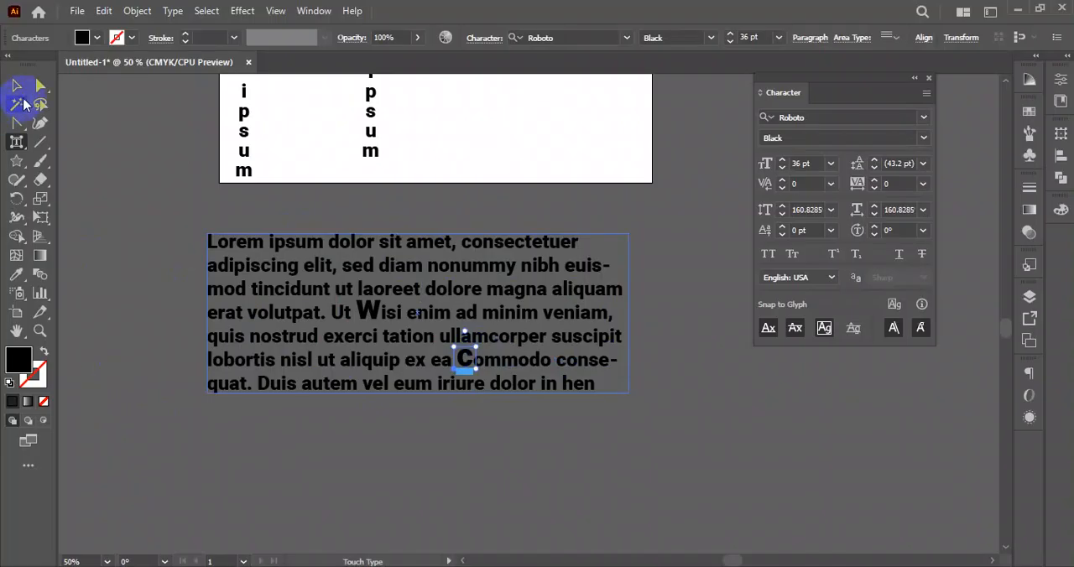
left_click(16, 85)
left_click(486, 439)
- Move the paragraph block around to several positions below the artboard
left_click_drag(408, 306, 461, 304)
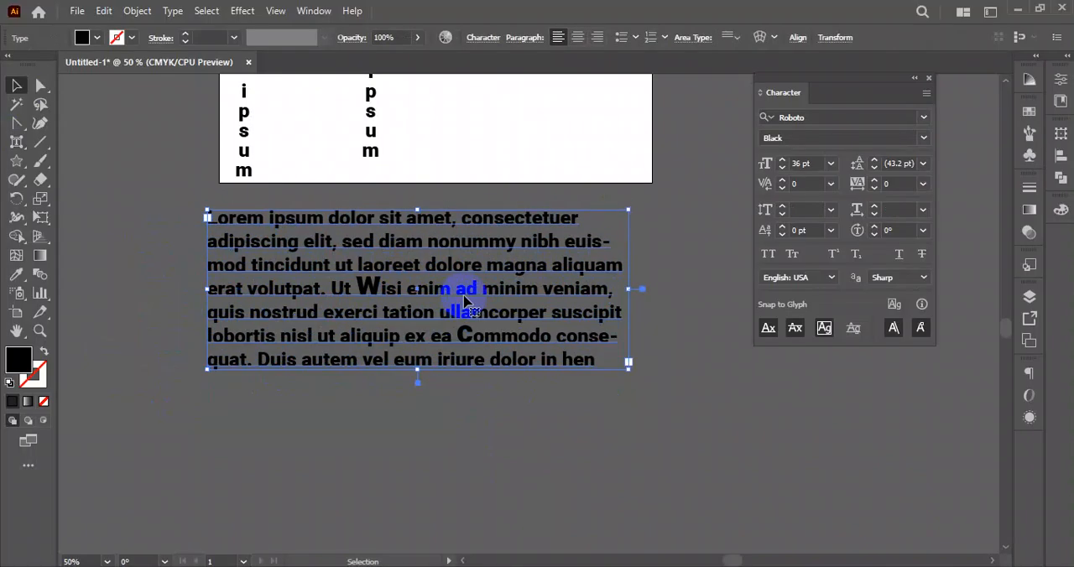
left_click_drag(335, 256, 315, 291)
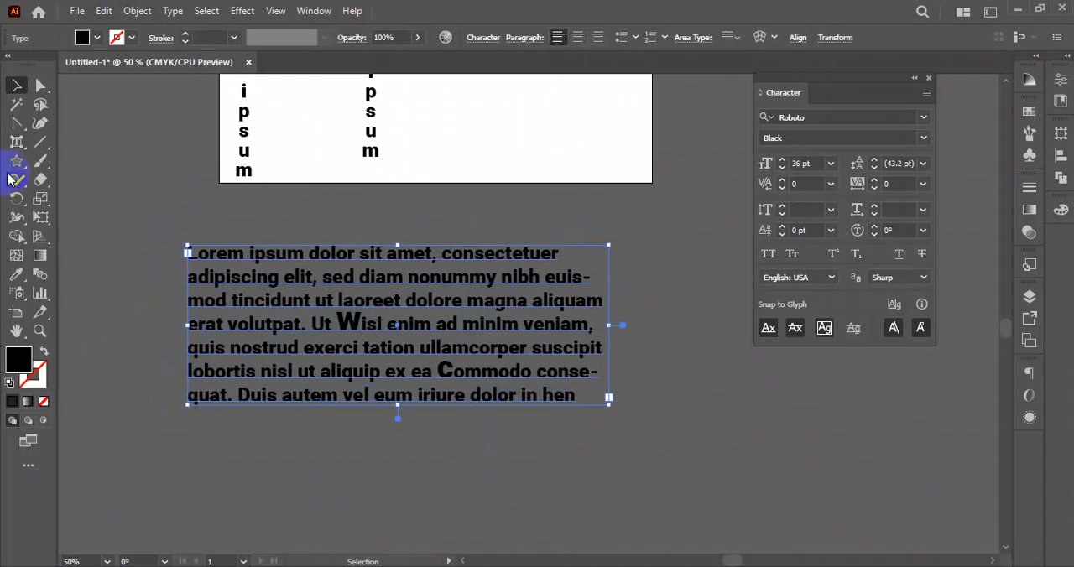
left_click_drag(464, 307, 432, 312)
scroll(412, 354, "up", 3)
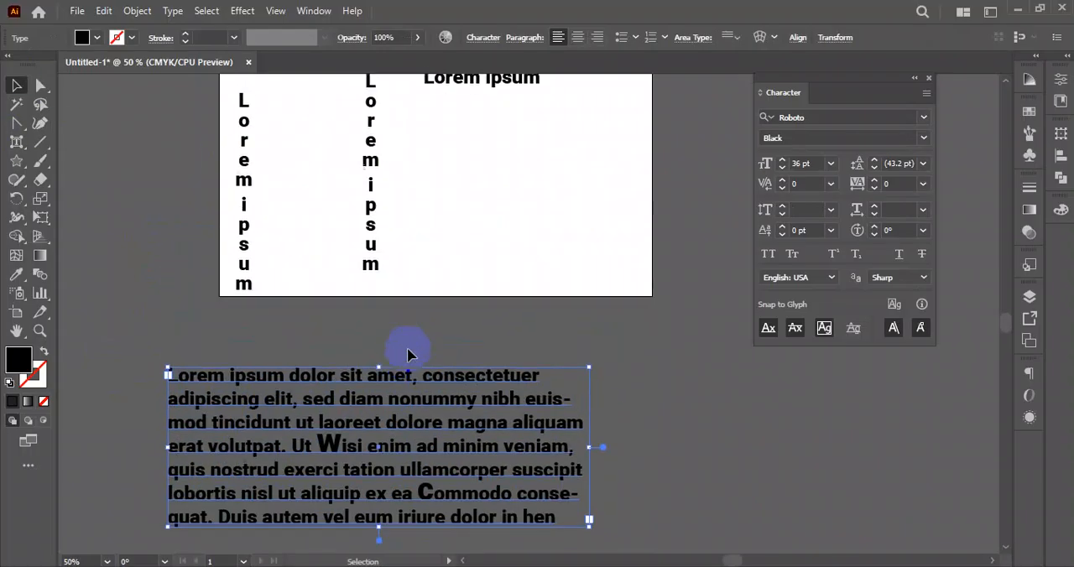
scroll(471, 411, "down", 1)
left_click_drag(471, 414, 491, 317)
scroll(448, 407, "up", 5)
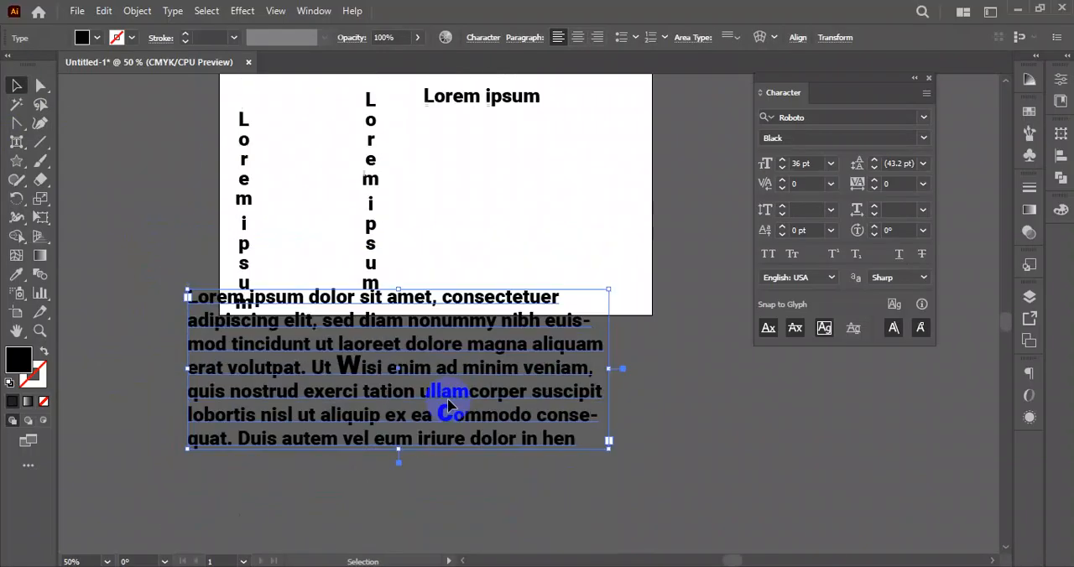
left_click_drag(450, 399, 445, 453)
left_click_drag(458, 420, 461, 401)
left_click_drag(247, 327, 267, 307)
left_click_drag(433, 415, 433, 414)
- Select all the text objects together and delete them
left_click_drag(619, 107, 215, 502)
key("Delete")
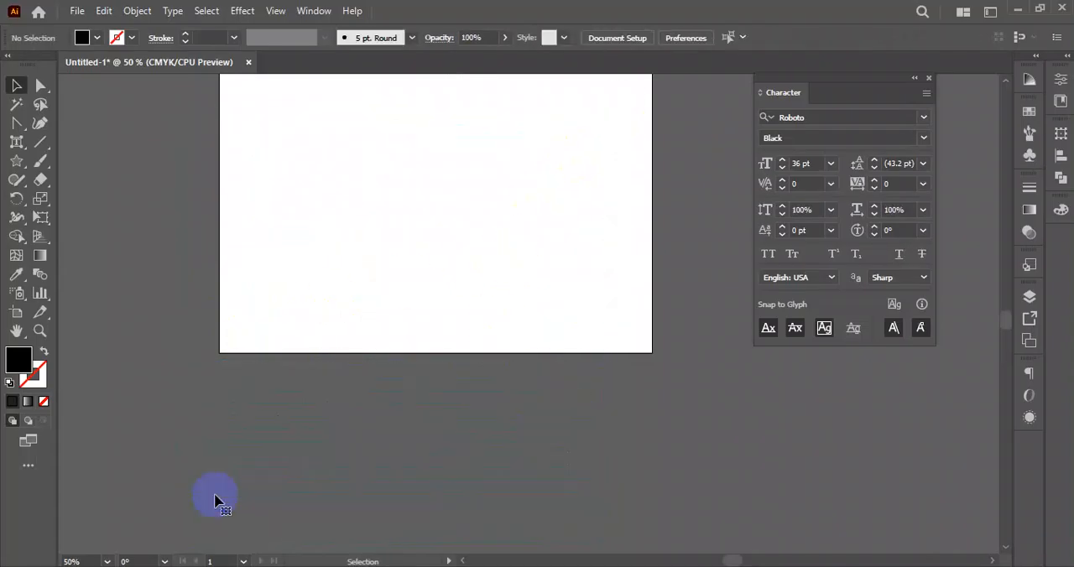
left_click_drag(15, 151, 214, 174)
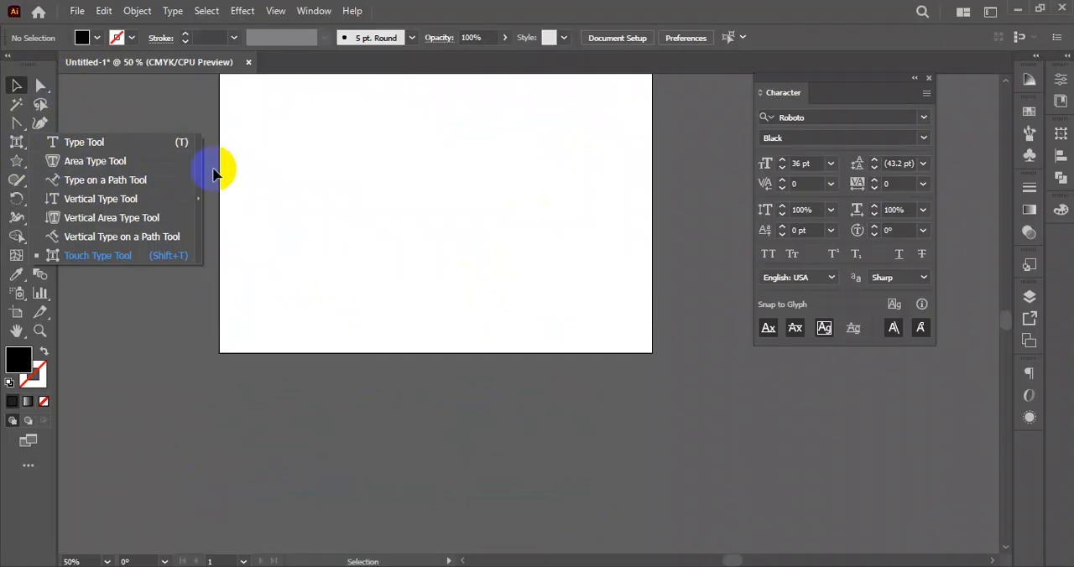
right_click(11, 124)
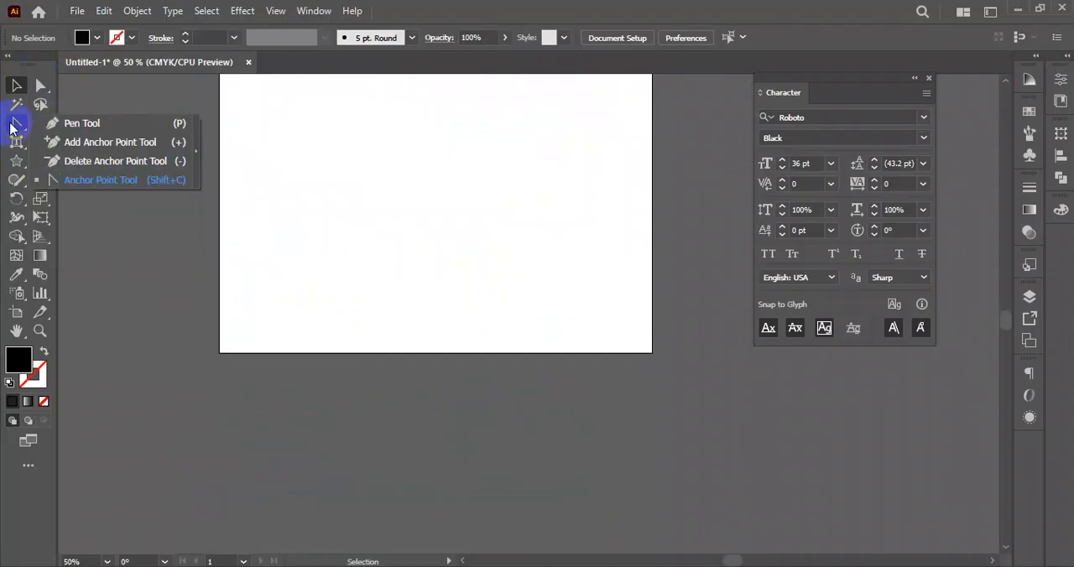
left_click(17, 145)
- Draw a large spiral on the artboard with the Spiral tool
right_click(42, 145)
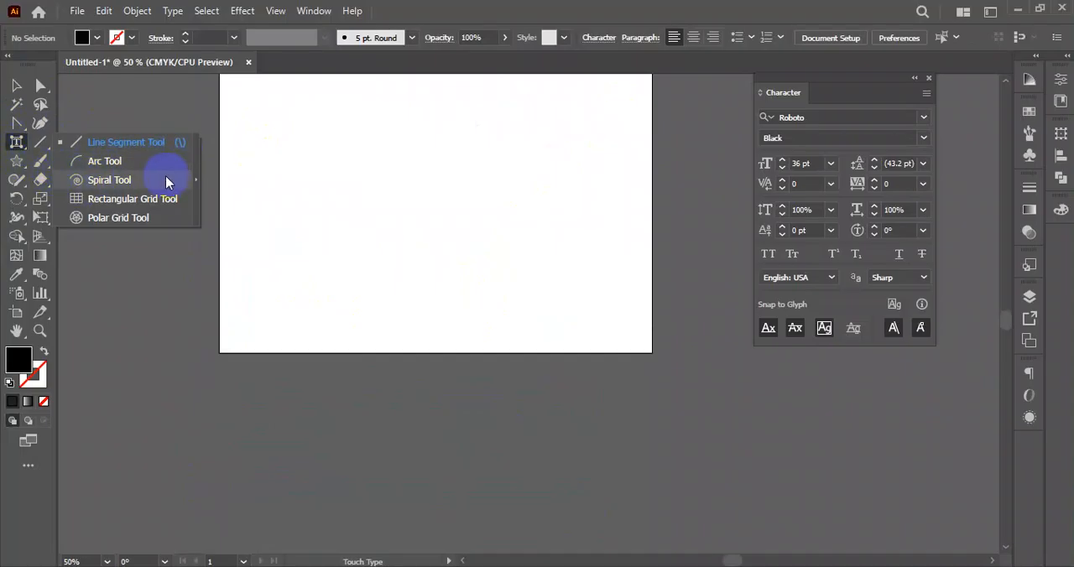
left_click(115, 188)
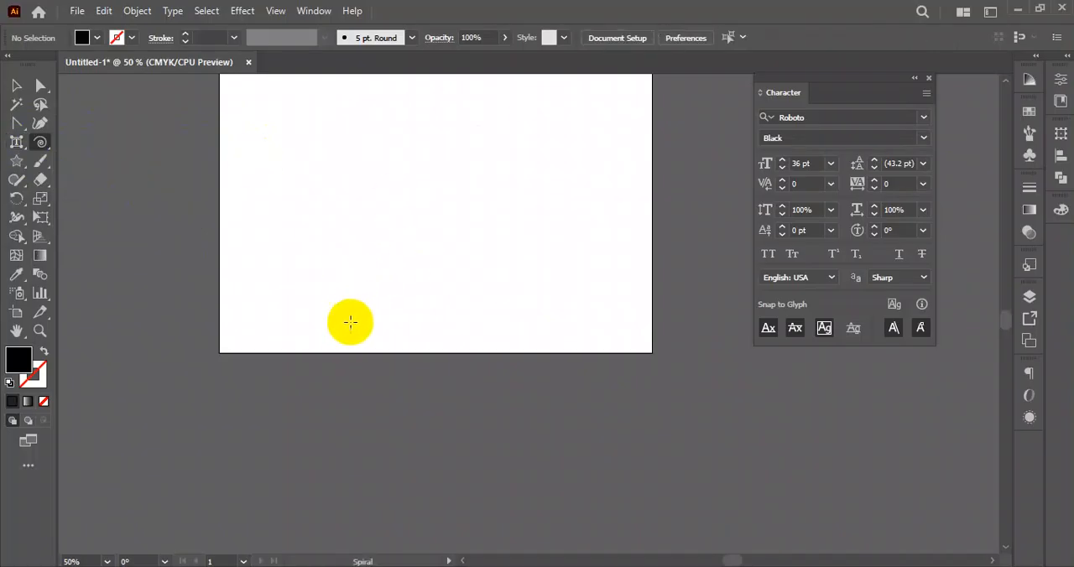
scroll(353, 319, "up", 3)
left_click_drag(367, 358, 273, 288)
- Give the spiral a black 3 pt stroke and move it onto the artboard's right edge
left_click(131, 38)
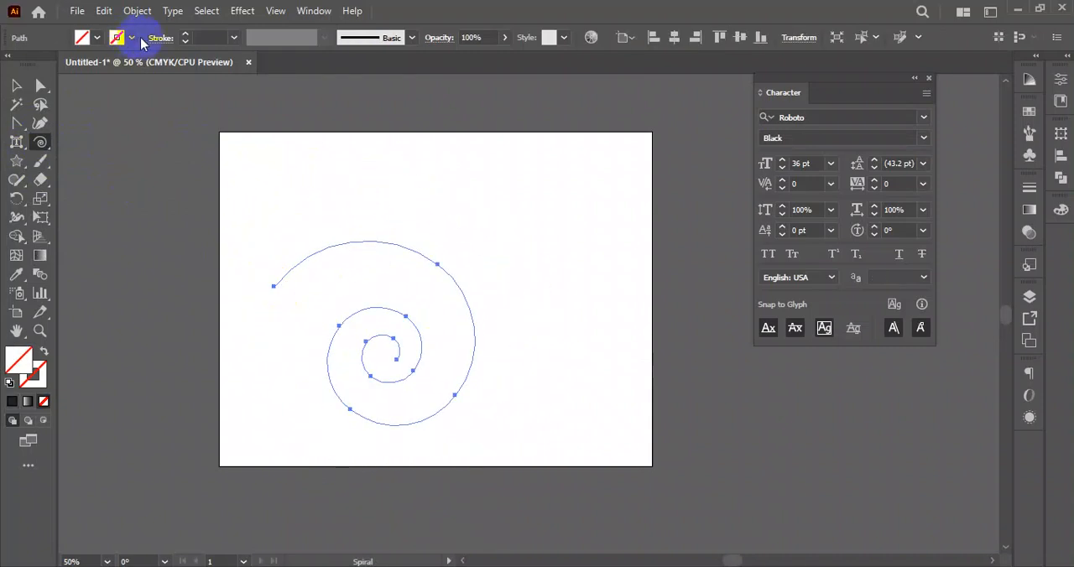
left_click(44, 65)
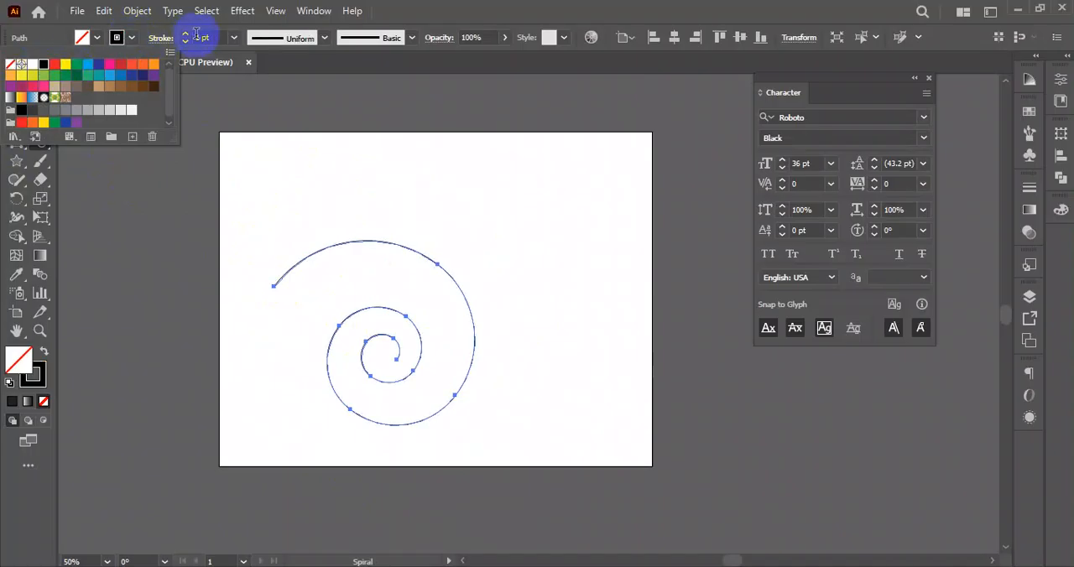
left_click(187, 34)
left_click(186, 34)
left_click(23, 87)
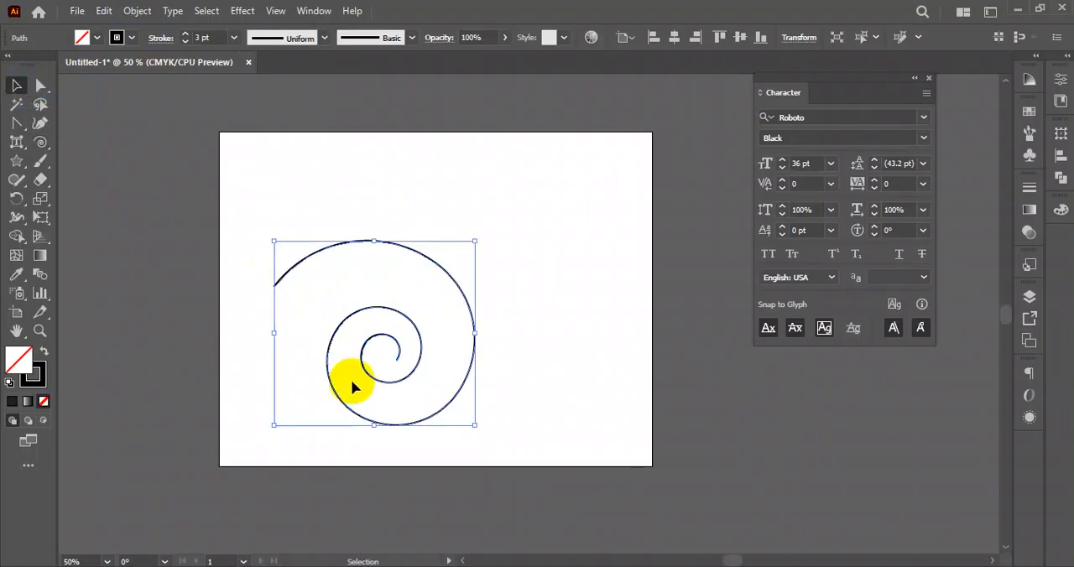
left_click_drag(382, 339, 660, 297)
- Open the Arc tool's options, try the Closed type, set the type back to Open and accept the settings
left_click_drag(42, 149, 107, 164)
double_click(42, 146)
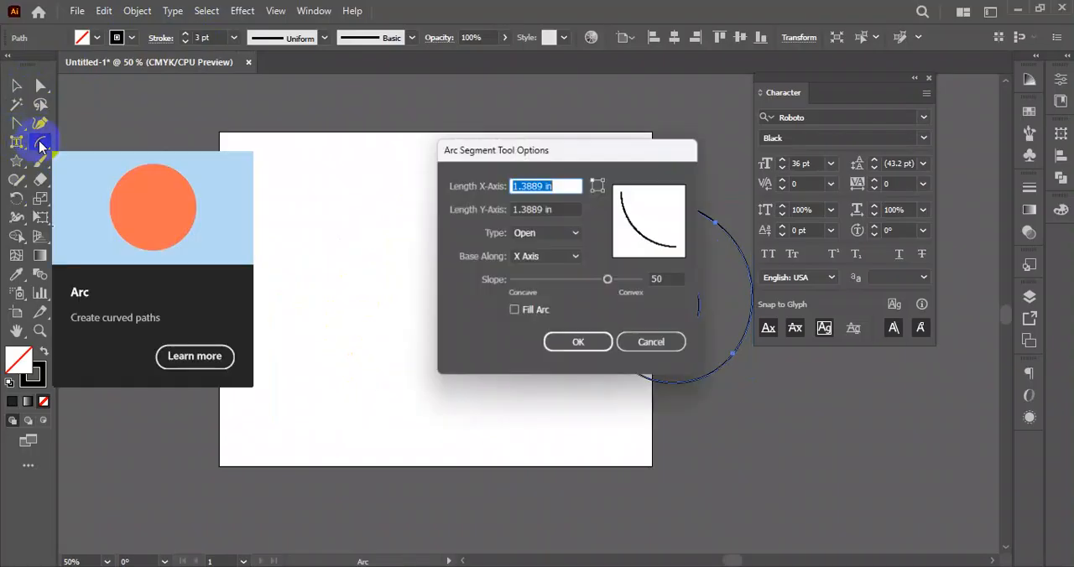
left_click_drag(499, 144, 267, 164)
left_click_drag(386, 167, 418, 135)
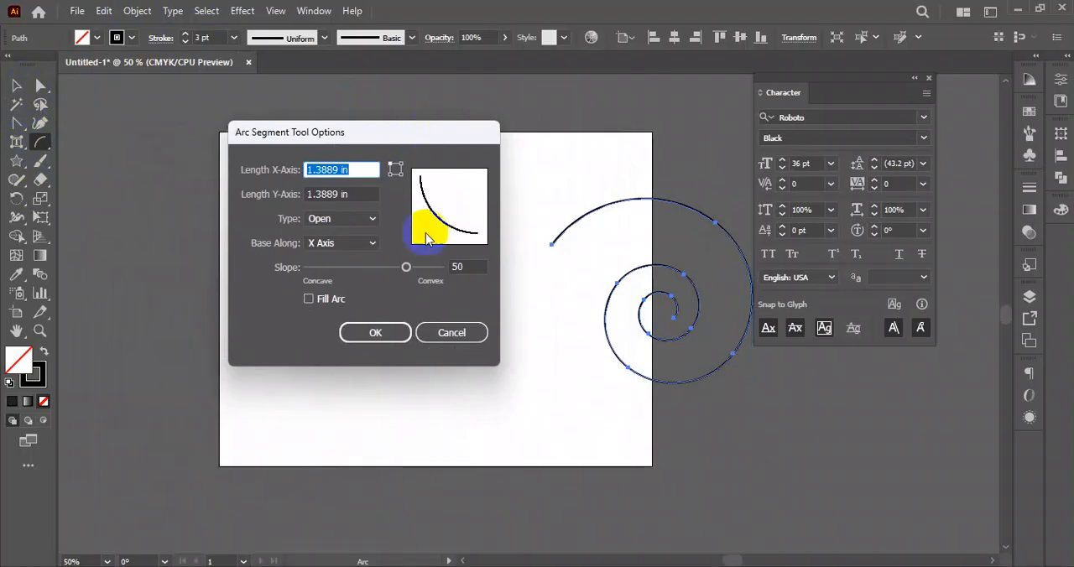
left_click(367, 220)
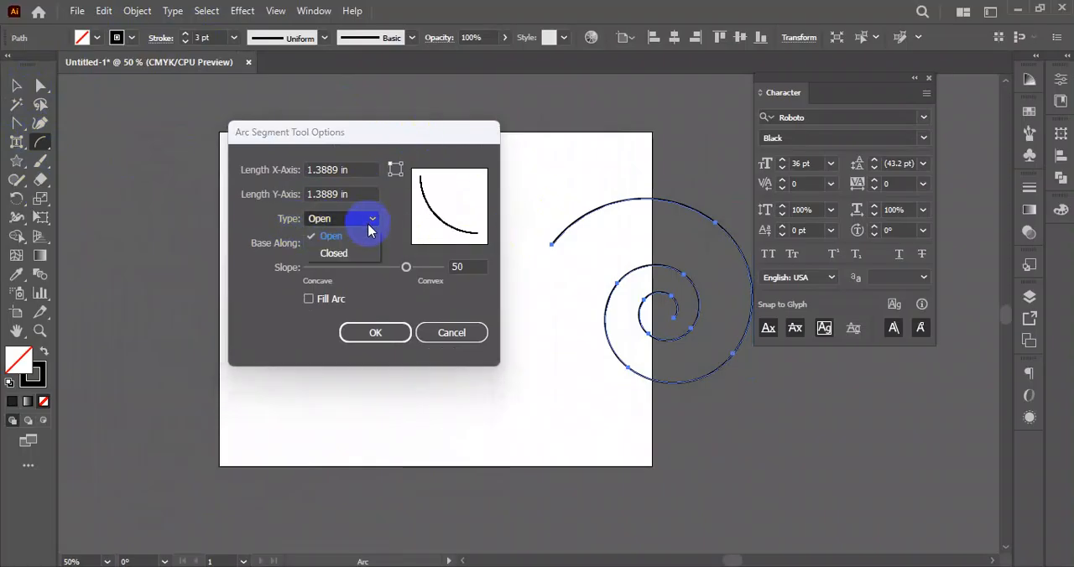
left_click(327, 254)
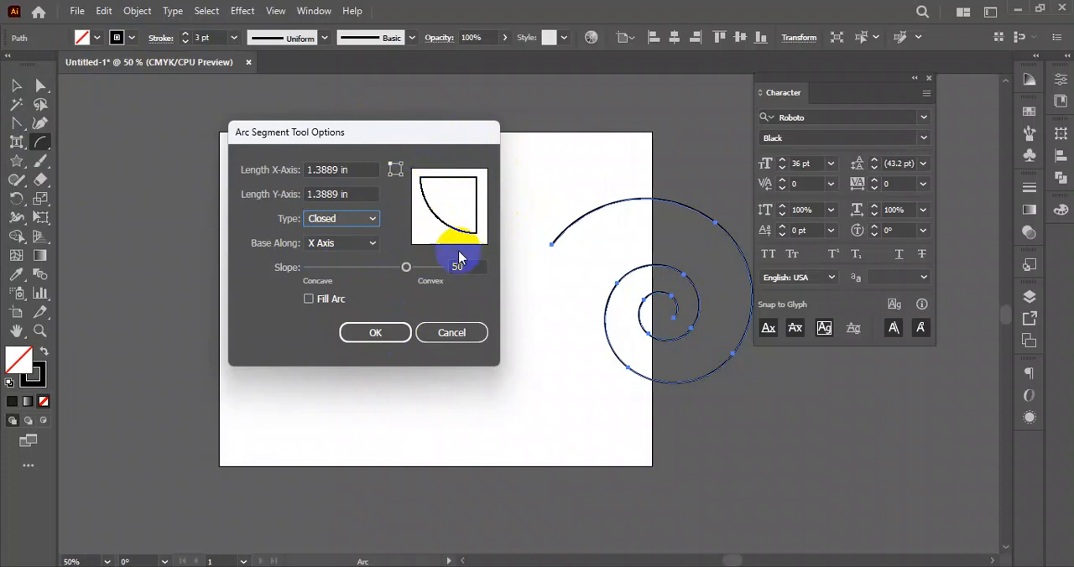
left_click(340, 220)
left_click(334, 234)
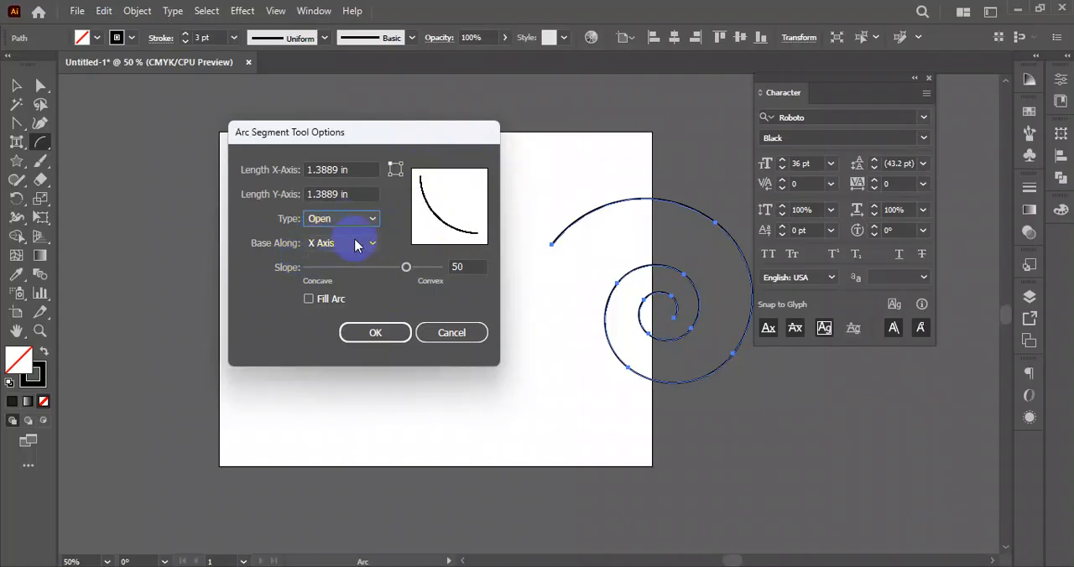
left_click(374, 335)
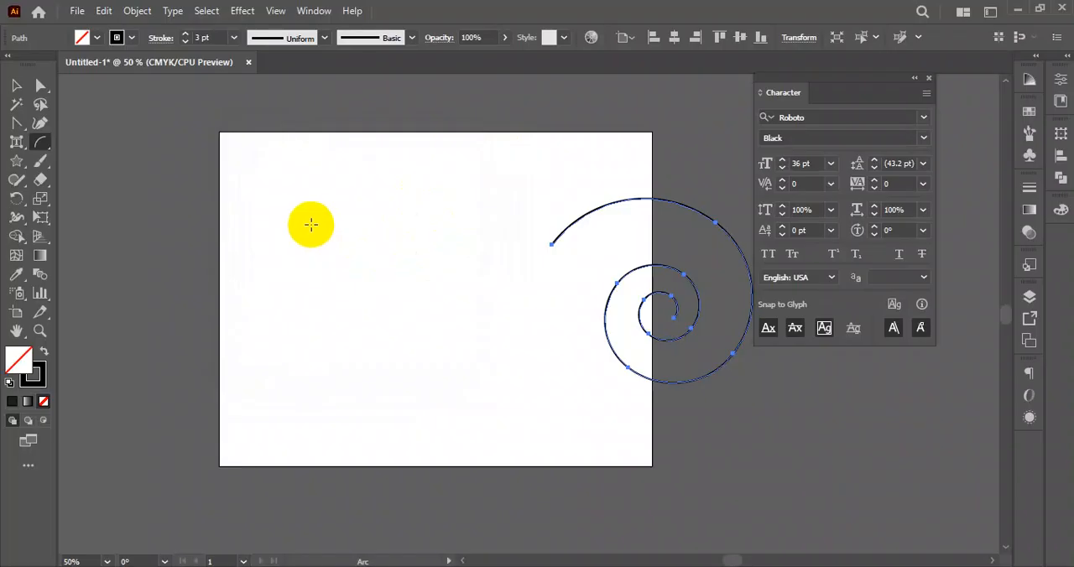
- Move the spiral completely off the artboard, beyond its lower right side, and activate the Arc tool
left_click(16, 86)
left_click_drag(611, 302, 822, 391)
left_click_drag(419, 324, 373, 343)
left_click(41, 143)
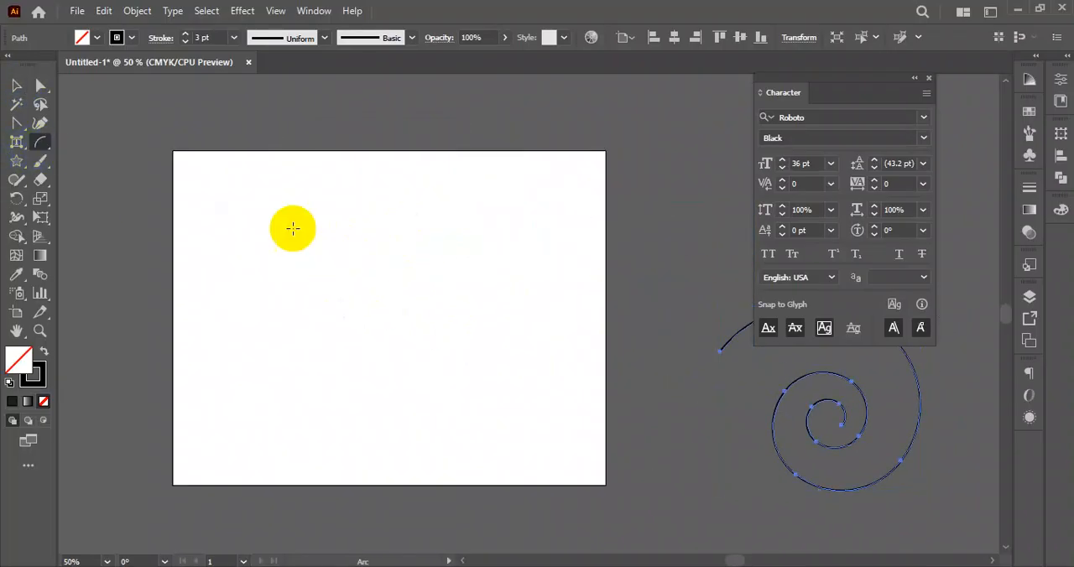
- Sweep out a wing-shaped fan of repeated arcs with the Arc tool, select all of them and move them slightly to the right
left_click_drag(297, 364, 483, 182)
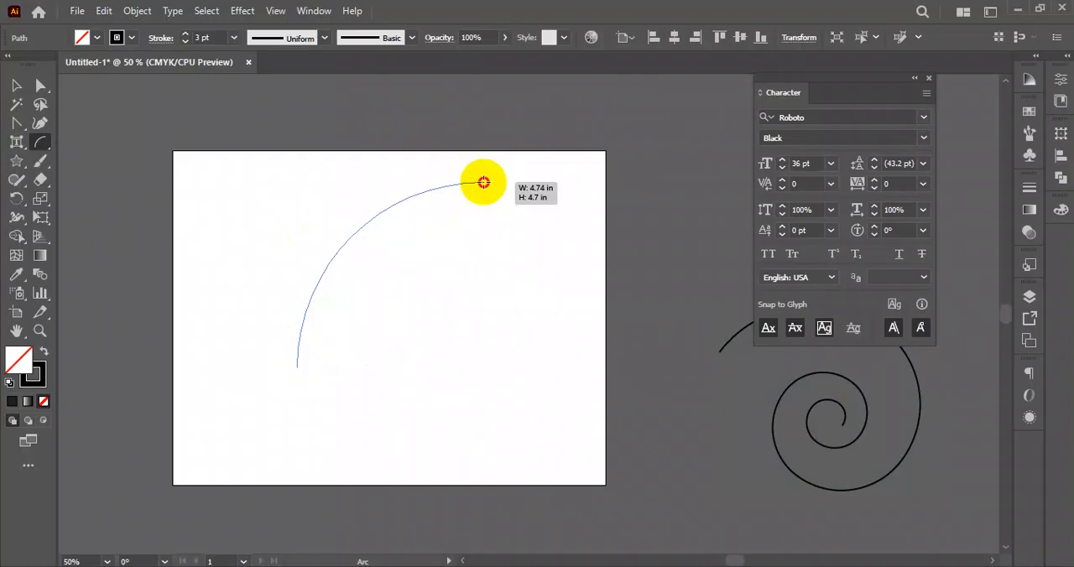
left_click_drag(483, 181, 482, 179)
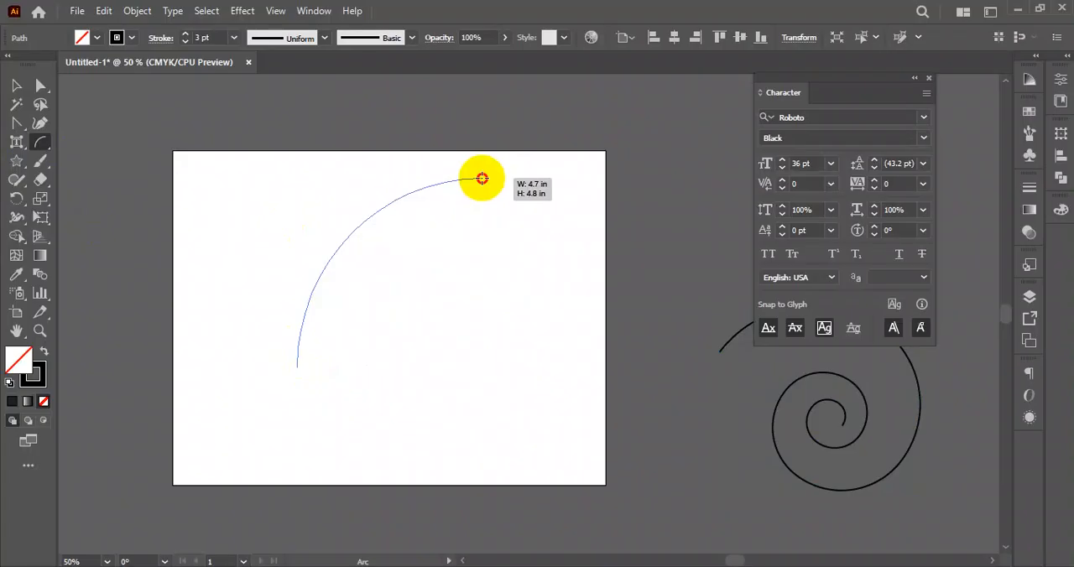
mouse_move(482, 178)
left_mouse_down()
mouse_move(448, 230)
mouse_move(411, 446)
mouse_move(465, 523)
mouse_move(474, 520)
left_mouse_up()
scroll(396, 347, "down", 2)
left_click(16, 84)
left_click_drag(224, 137, 532, 458)
left_click_drag(355, 287, 382, 286)
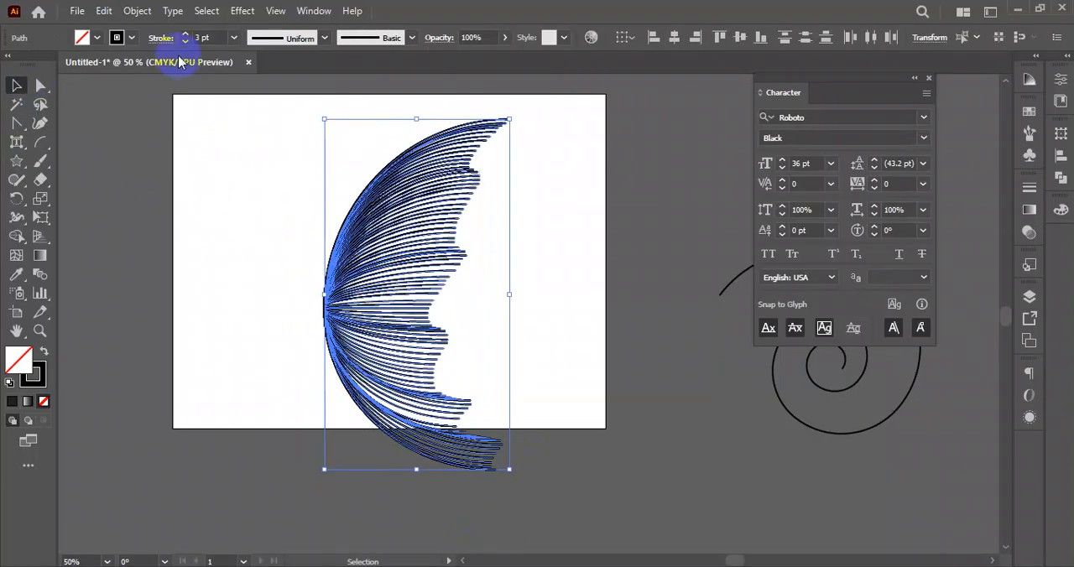
- Set the selected arcs' stroke to 1 pt and colour it with the yellow-to-orange gradient swatch
left_click(184, 42)
left_click(185, 41)
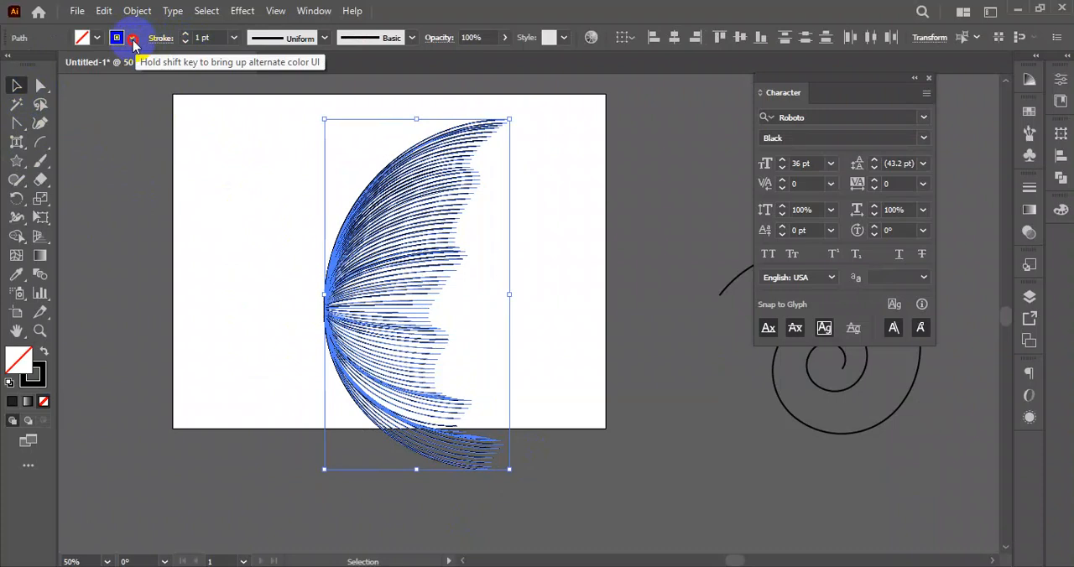
left_click(117, 37)
left_click(23, 99)
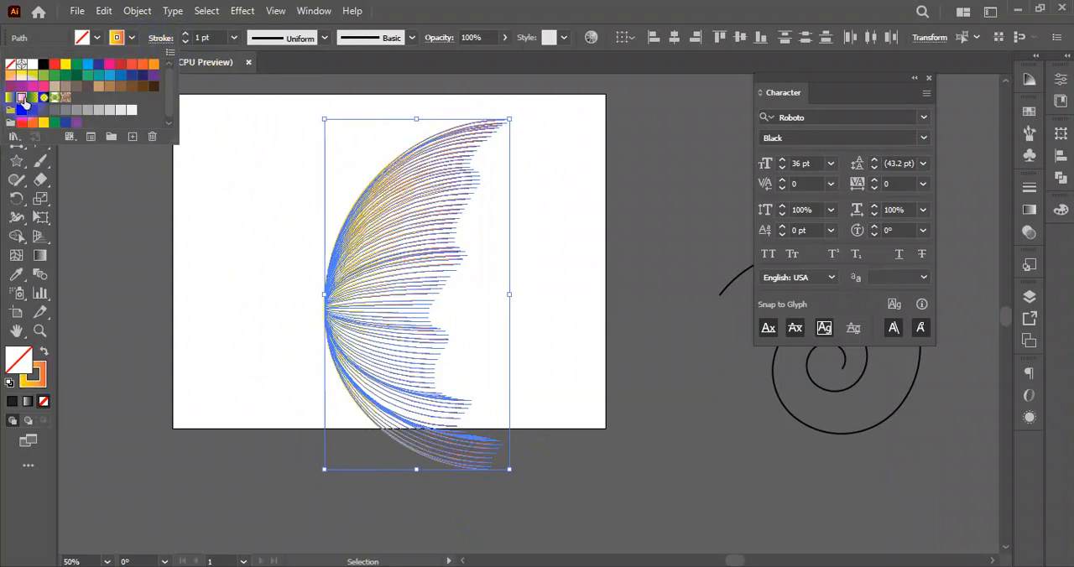
left_click(516, 277)
- Select all the arcs of the wing and group them
left_click_drag(259, 147, 551, 458)
right_click(401, 253)
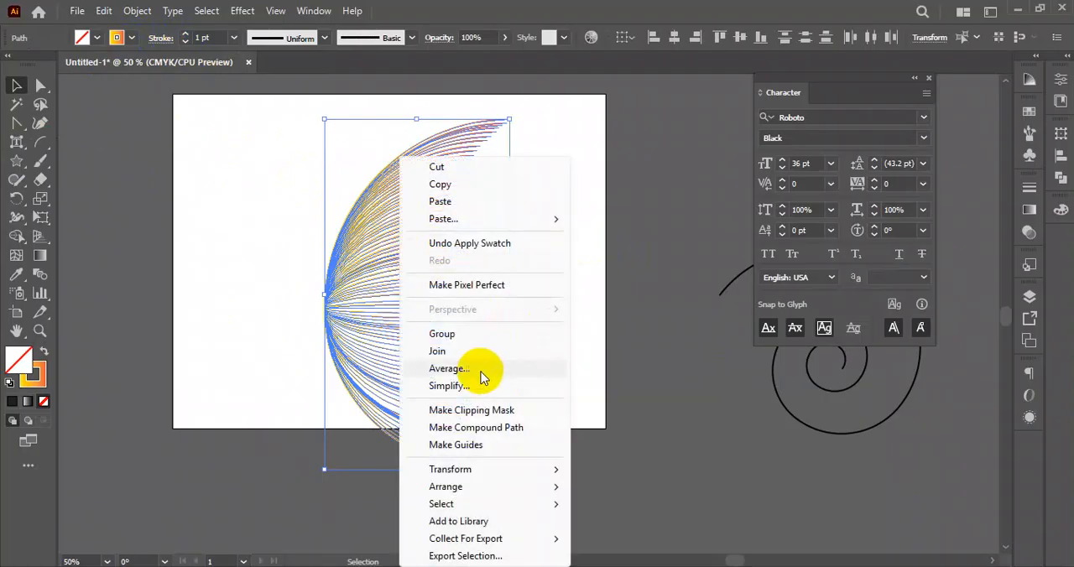
left_click(467, 335)
- Make a vertically reflected copy of the wing and place it against the original's left side as the butterfly's second wing
right_click(382, 258)
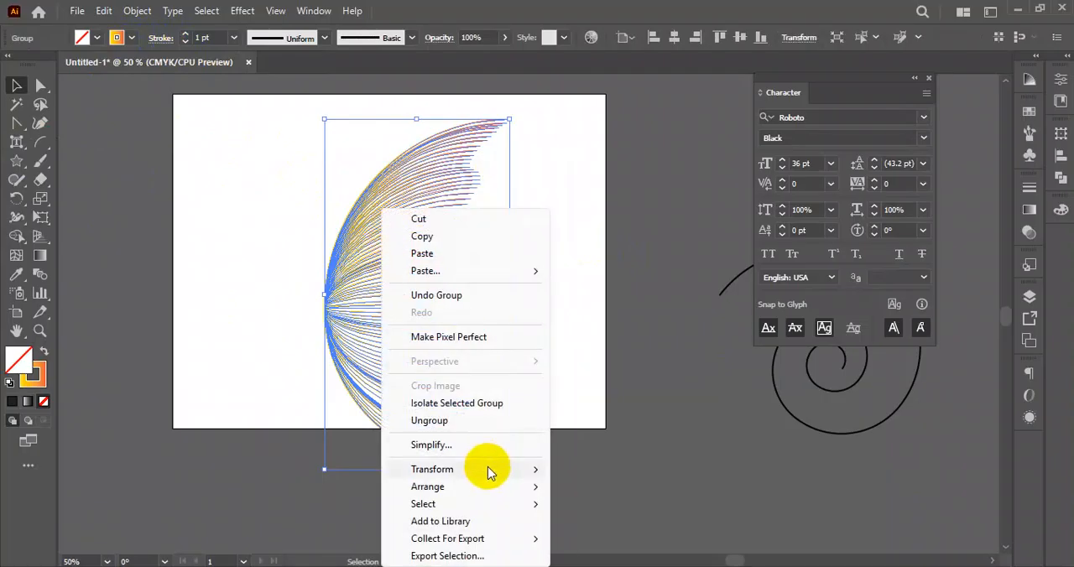
mouse_move(487, 470)
left_click(597, 387)
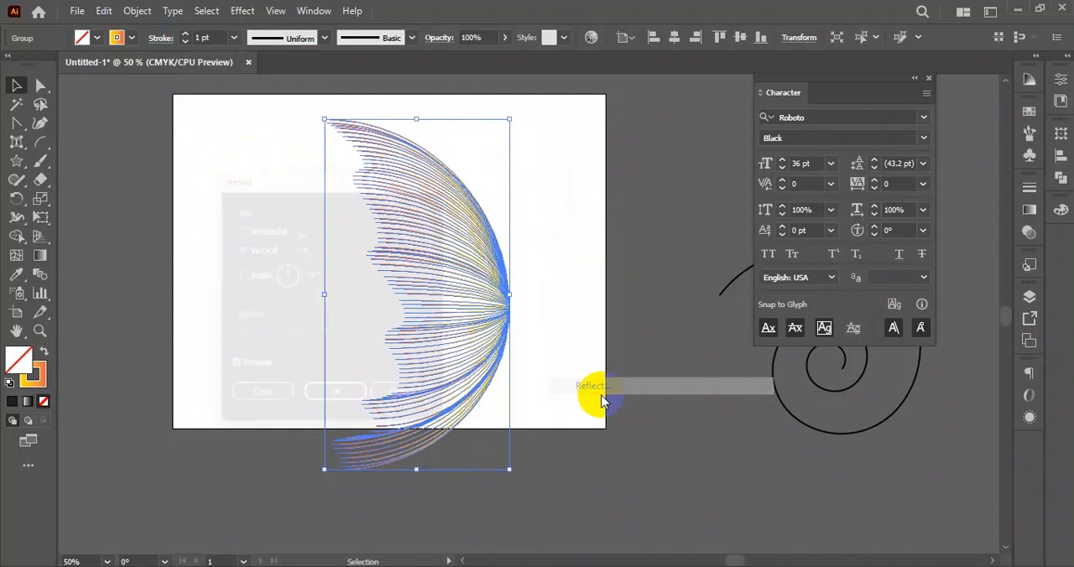
left_click(277, 411)
left_click_drag(506, 320, 313, 321)
- Select both wings and move the butterfly up and right so that it sits across the artboard's centre
left_click(599, 342)
left_click_drag(577, 227, 230, 331)
left_click_drag(312, 324, 400, 298)
left_click(591, 251)
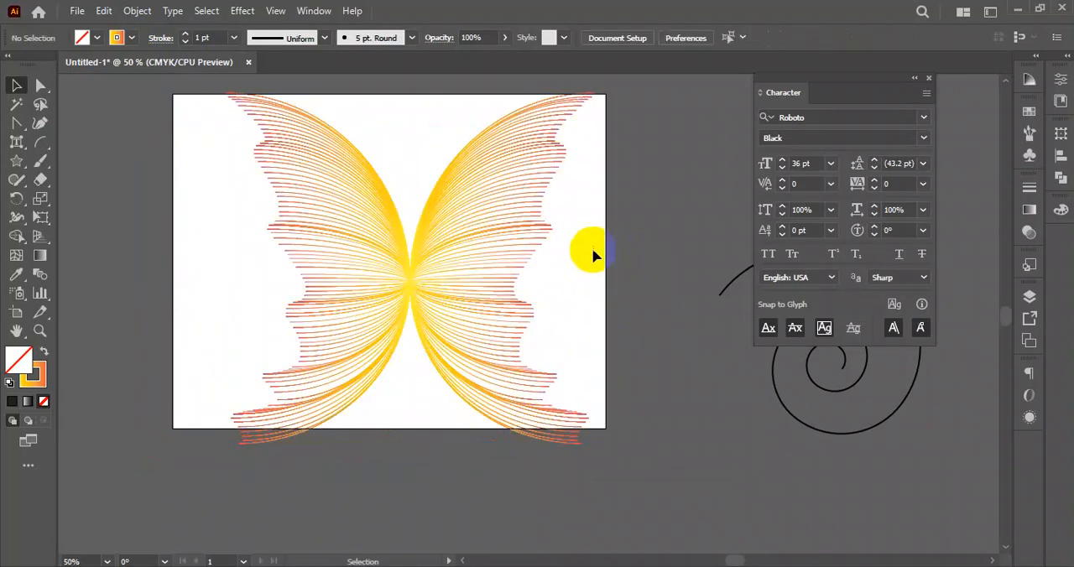
- Scale both butterfly wings down together and move them onto the artboard's lower right corner
left_click_drag(577, 261, 520, 277)
left_click_drag(595, 238, 358, 275)
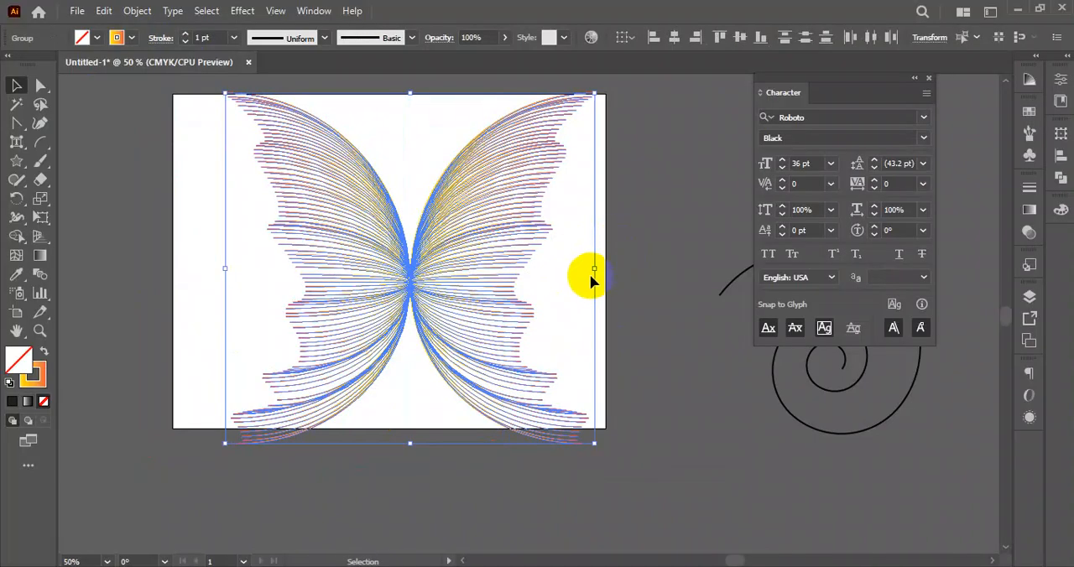
left_click_drag(598, 270, 536, 271)
left_click_drag(427, 281, 397, 265)
left_click(522, 214)
left_click_drag(338, 300, 638, 457)
- Activate the Star tool and sweep out a large twisted set of nested five-pointed stars on the artboard
right_click(17, 143)
right_click(17, 124)
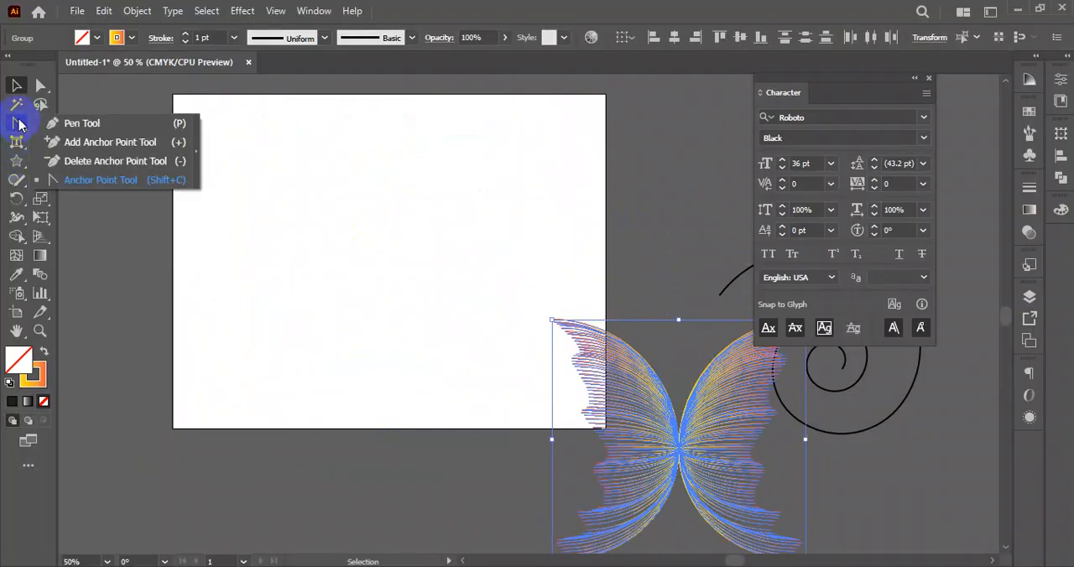
right_click(12, 180)
right_click(16, 161)
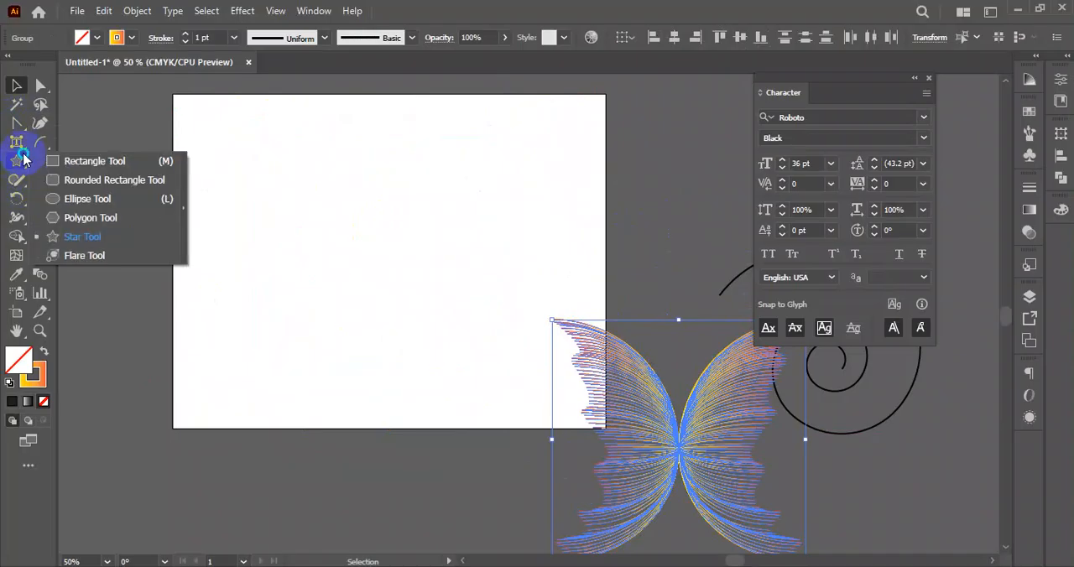
left_click(93, 237)
scroll(321, 256, "up", 2)
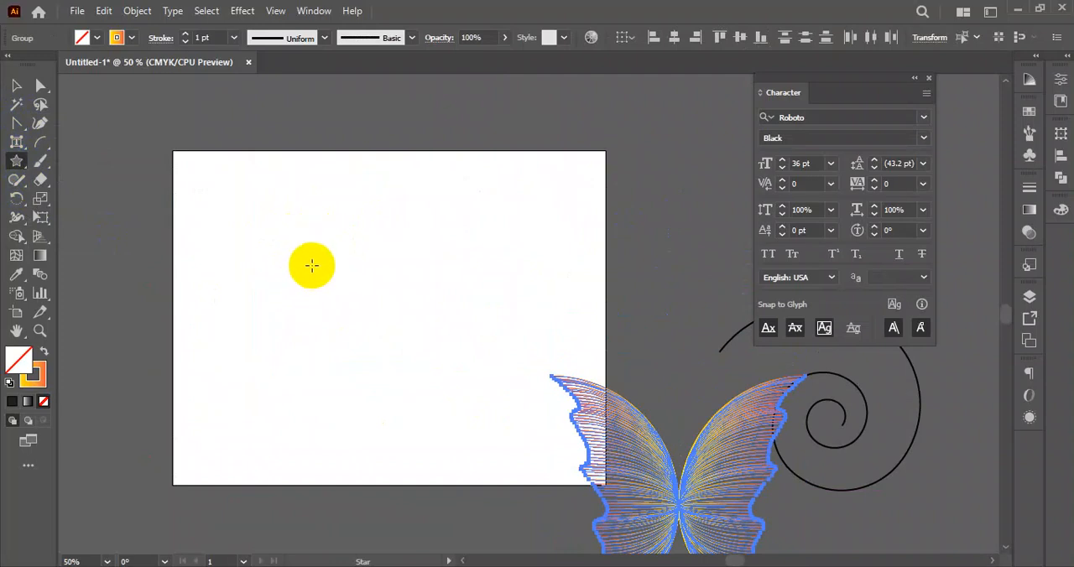
left_click_drag(273, 254, 534, 258)
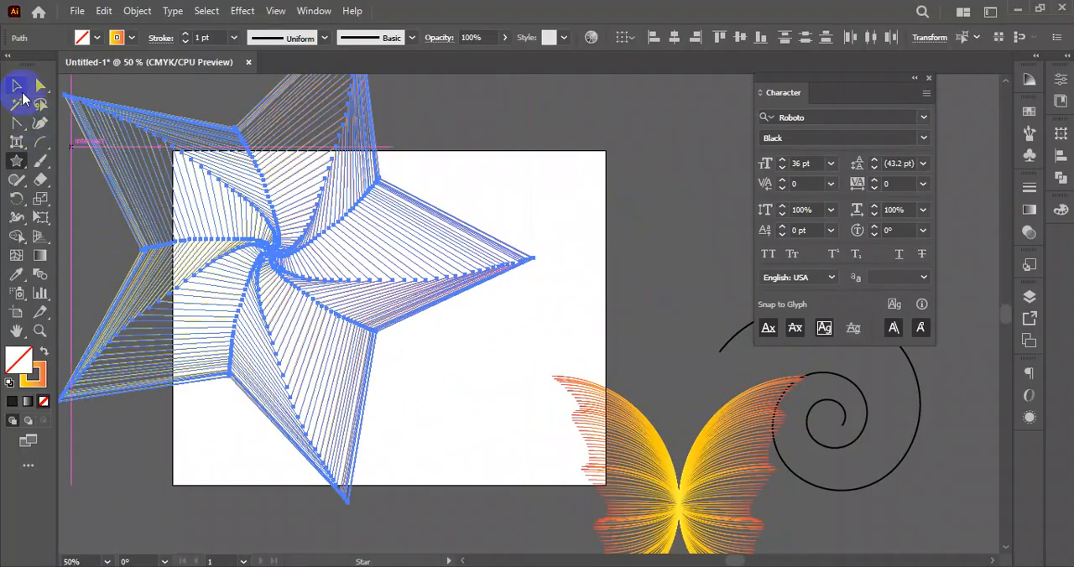
- Select all the nested stars, scale them down and move them off the artboard's upper right side
left_click(16, 86)
left_click(521, 174)
left_click(231, 412)
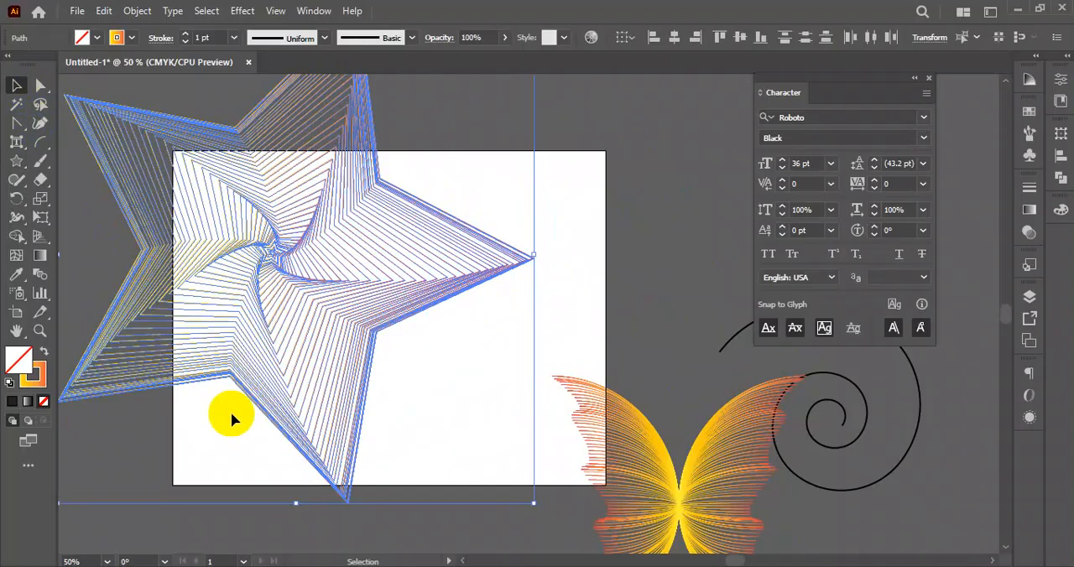
left_click(565, 187)
left_click_drag(528, 160, 140, 380)
scroll(277, 235, "down", 2)
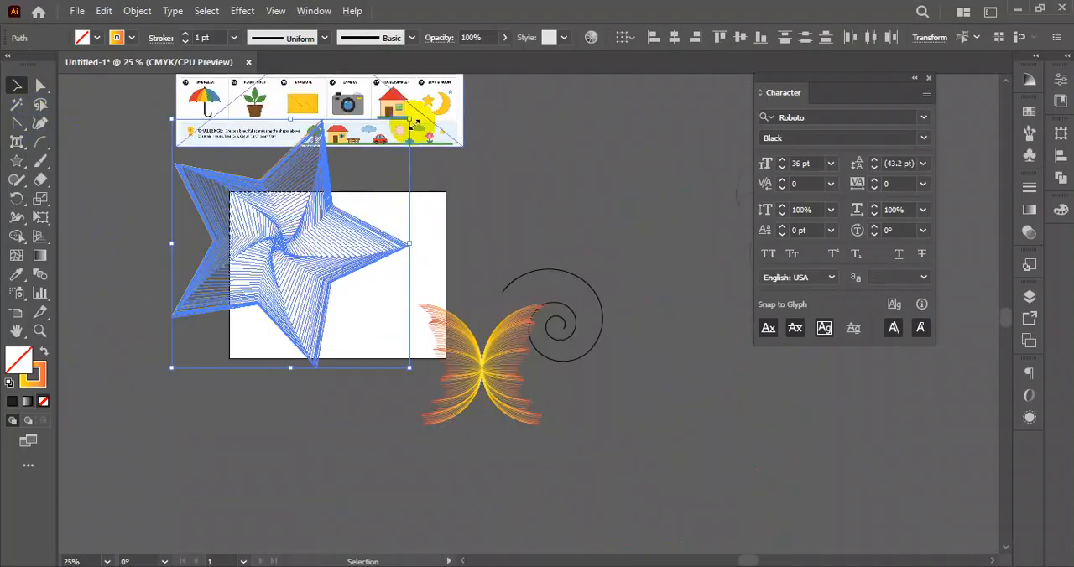
left_click_drag(410, 118, 353, 179)
left_click_drag(311, 240, 591, 179)
left_click(656, 310)
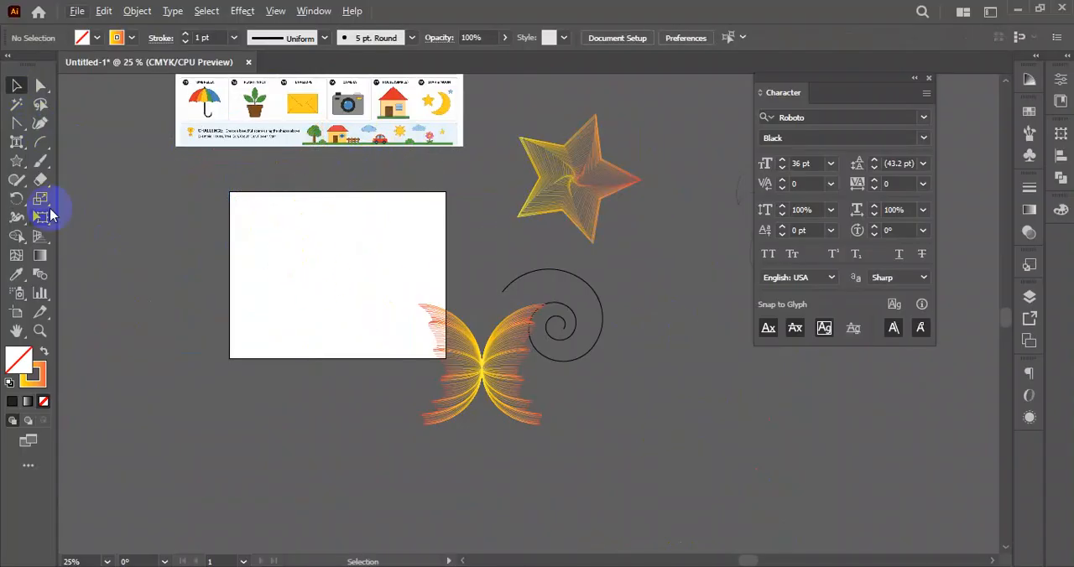
- Activate the Line Segment tool and sweep out a radial burst of lines from one centre point on the artboard
left_click(12, 168)
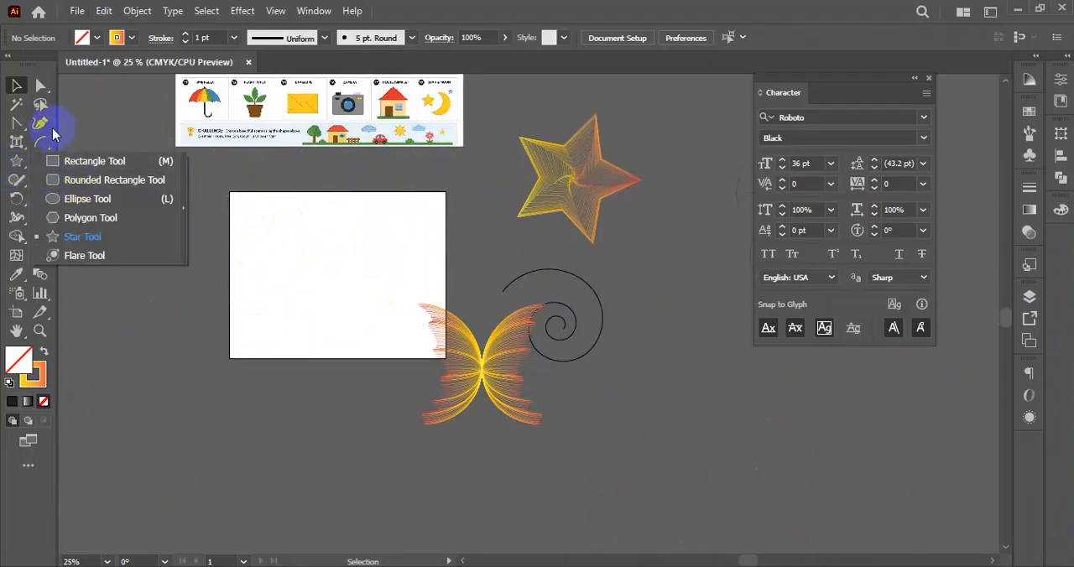
left_click(38, 140)
left_click(87, 142)
scroll(334, 271, "up", 1)
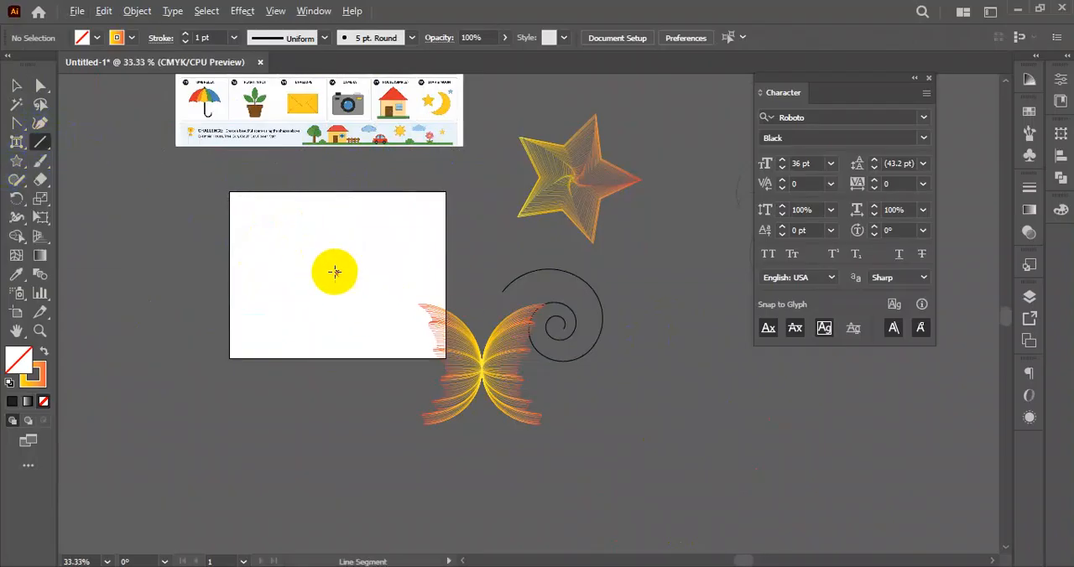
left_click_drag(310, 258, 415, 207)
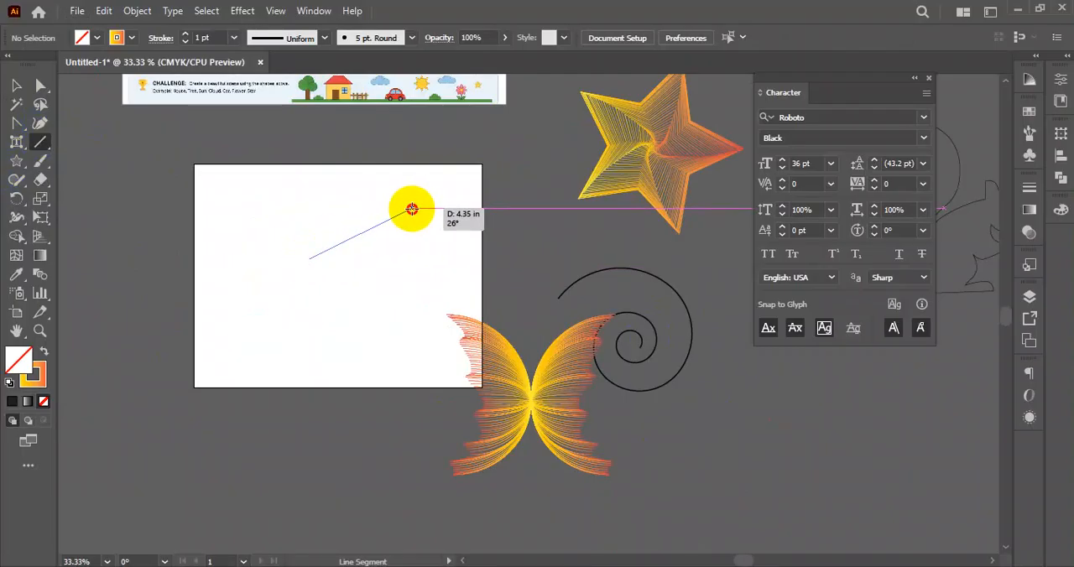
mouse_move(412, 209)
left_mouse_down()
mouse_move(335, 187)
mouse_move(204, 321)
mouse_move(319, 367)
mouse_move(410, 256)
mouse_move(384, 210)
mouse_move(377, 247)
left_mouse_up()
- Move all the burst lines off the artboard's lower right side and bring the butterfly back onto the artboard
left_click(16, 84)
left_click(196, 277)
left_click_drag(293, 257, 420, 372)
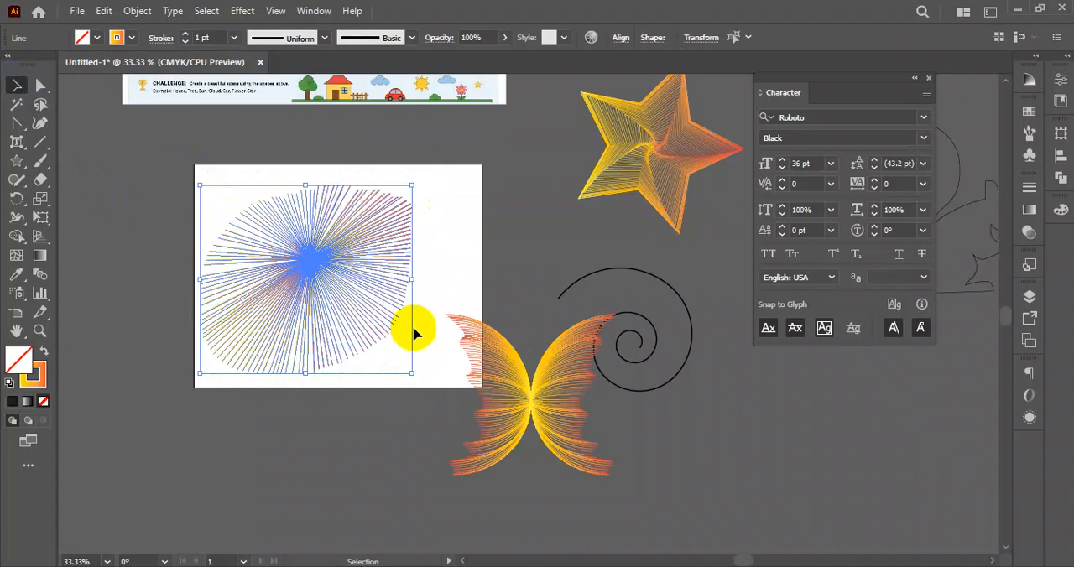
left_click_drag(339, 251, 844, 433)
left_click_drag(553, 441, 352, 311)
left_click(332, 436)
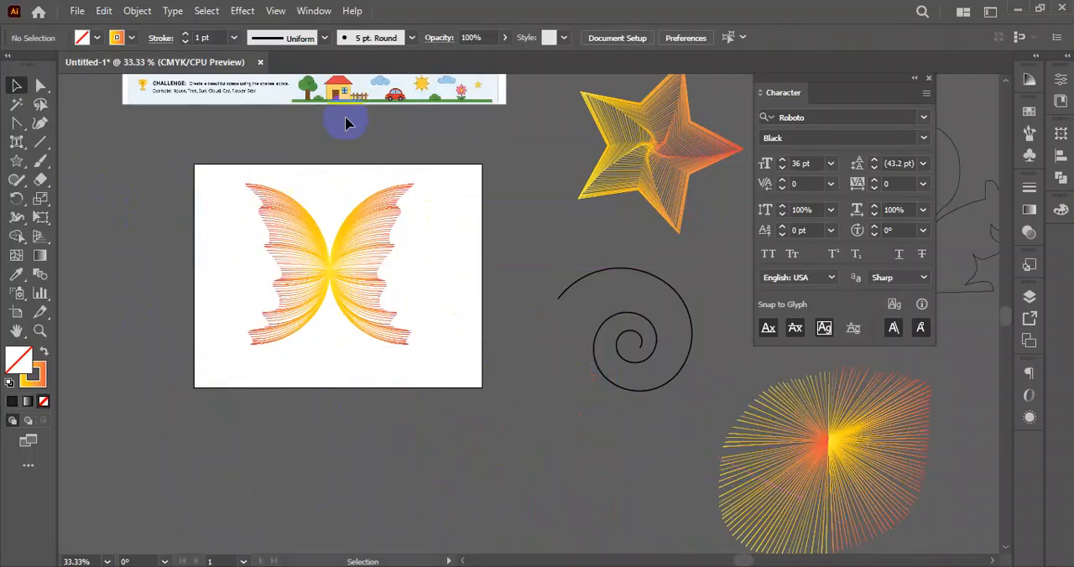
- Examine the ends of the arc lines along the left wing's outer edge up close
scroll(270, 178, "up", 6)
left_click_drag(247, 189, 384, 222)
scroll(129, 241, "up", 2)
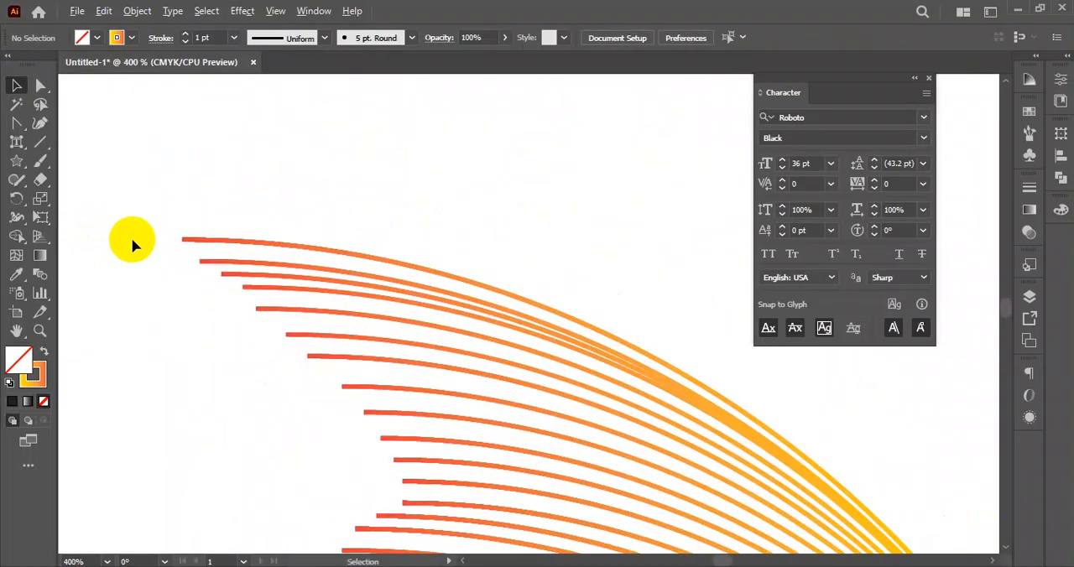
left_click_drag(173, 283, 190, 214)
scroll(292, 245, "down", 5)
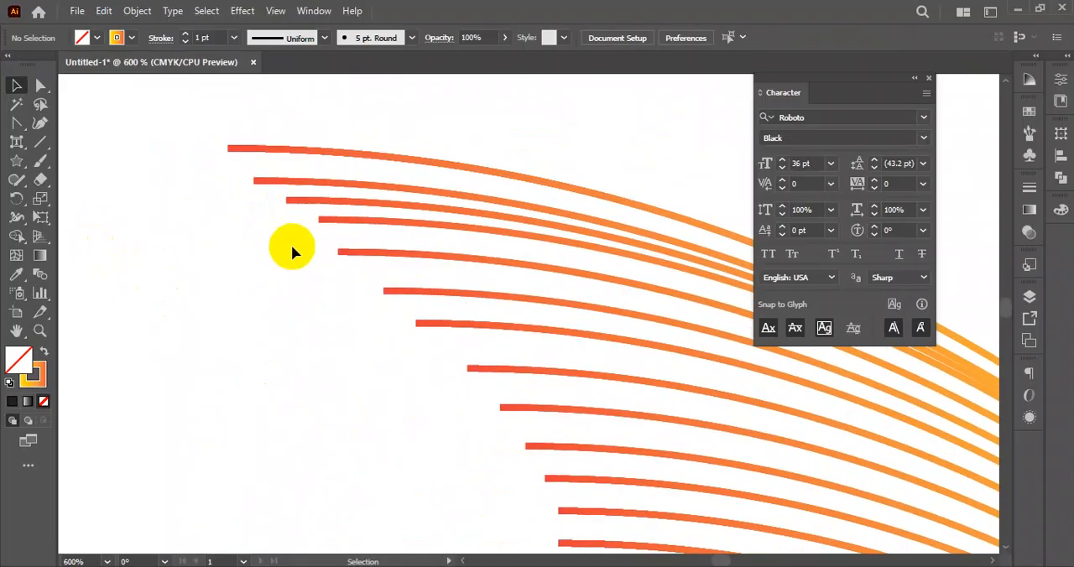
scroll(478, 250, "down", 8)
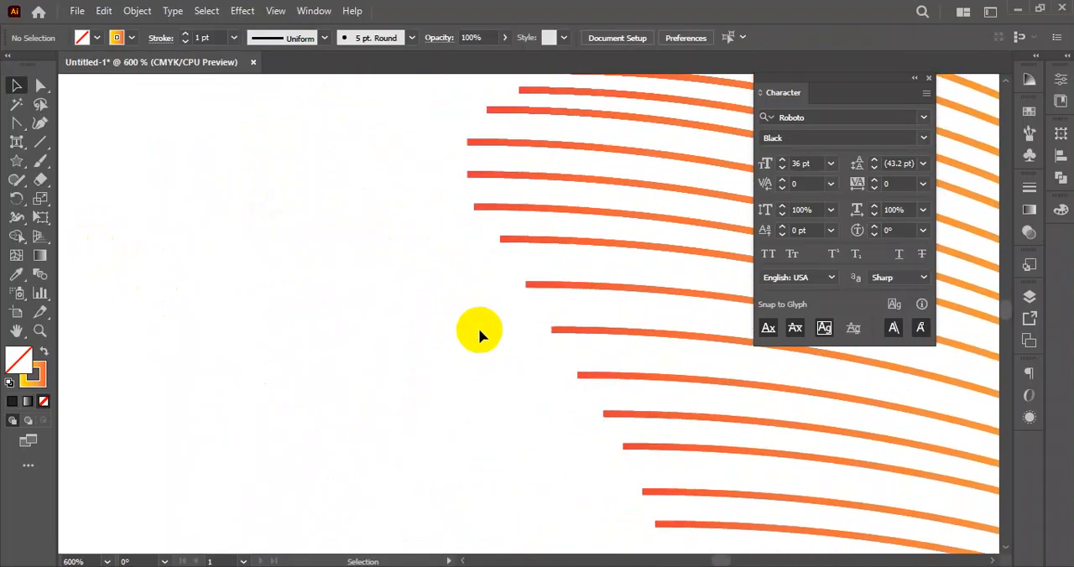
scroll(633, 397, "up", 10)
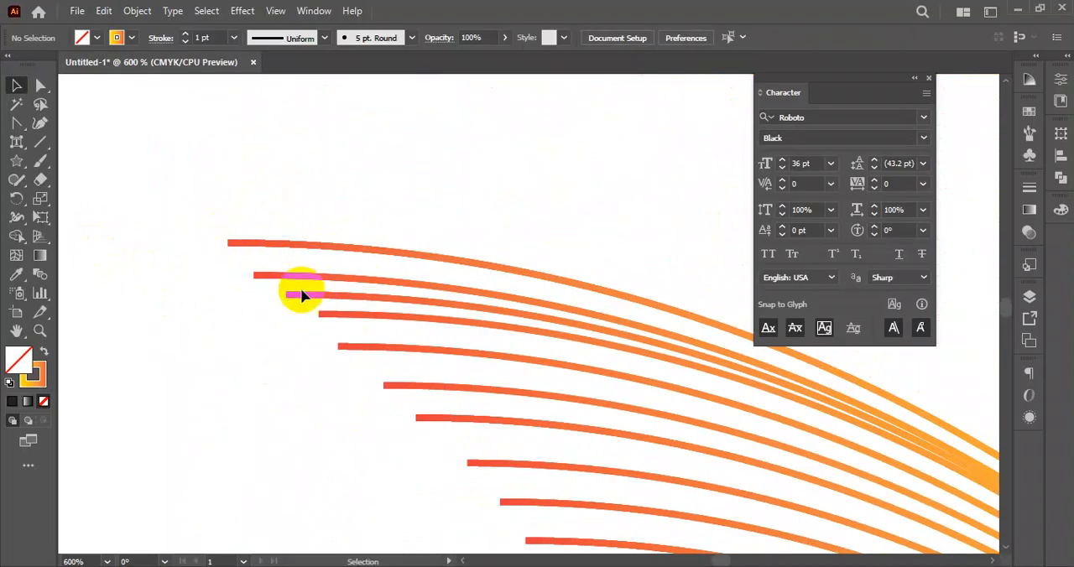
scroll(378, 346, "down", 1)
scroll(361, 319, "down", 1)
scroll(315, 277, "down", 6, "alt")
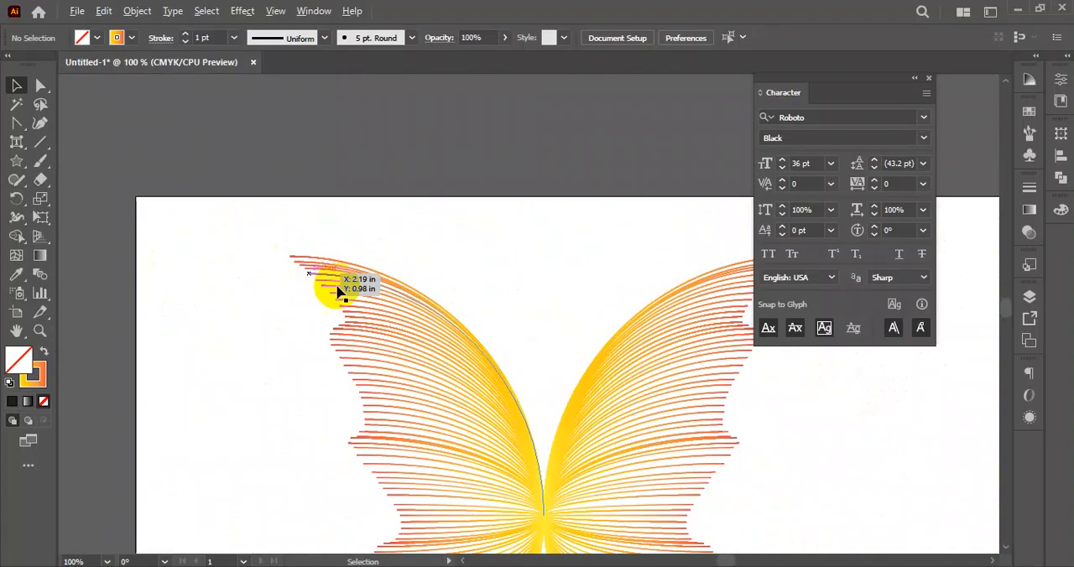
scroll(333, 313, "down", 1, "alt")
- Apply the Arrow 21 arrowhead to the start points of the left wing's lines
left_click(391, 283)
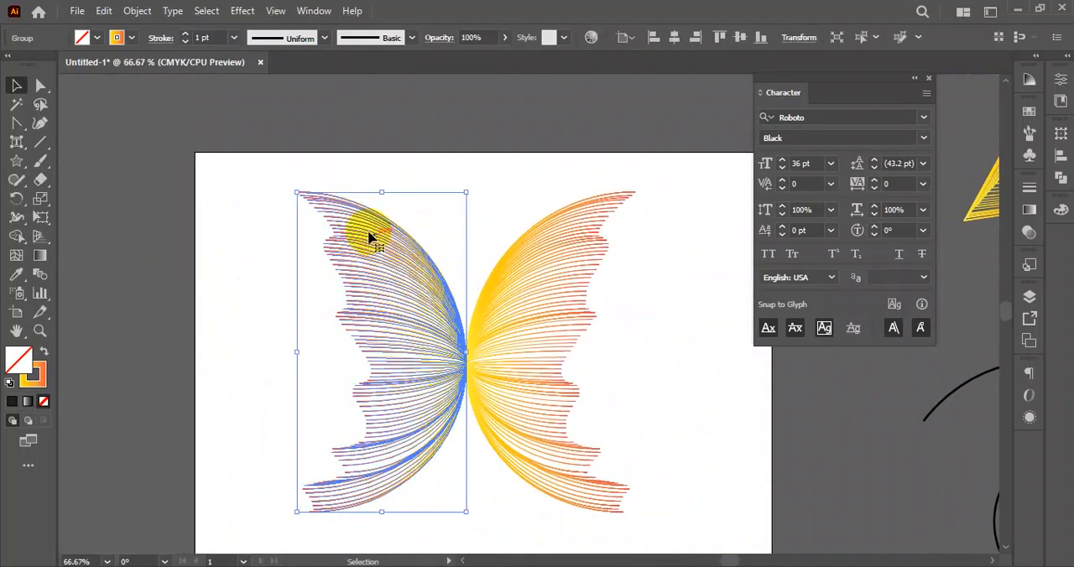
left_click(220, 159)
left_click(384, 235)
left_click(160, 38)
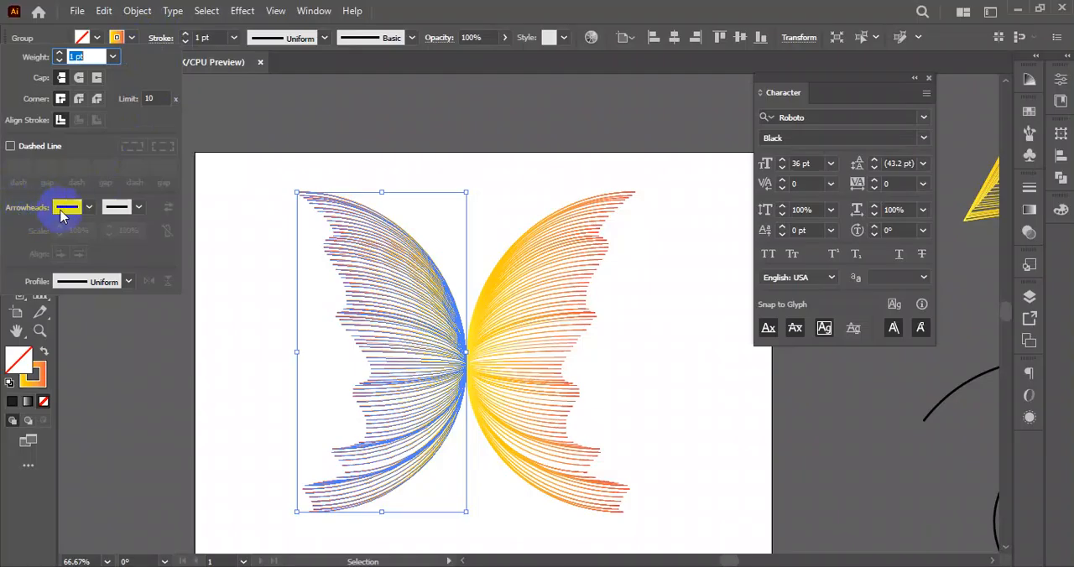
left_click(90, 209)
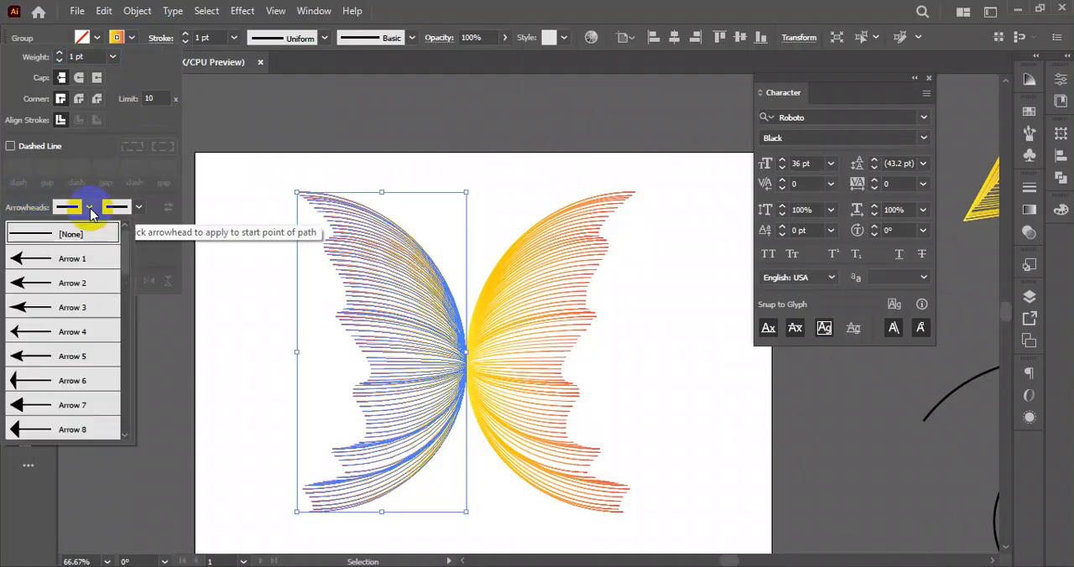
scroll(67, 348, "down", 4)
scroll(67, 349, "down", 3)
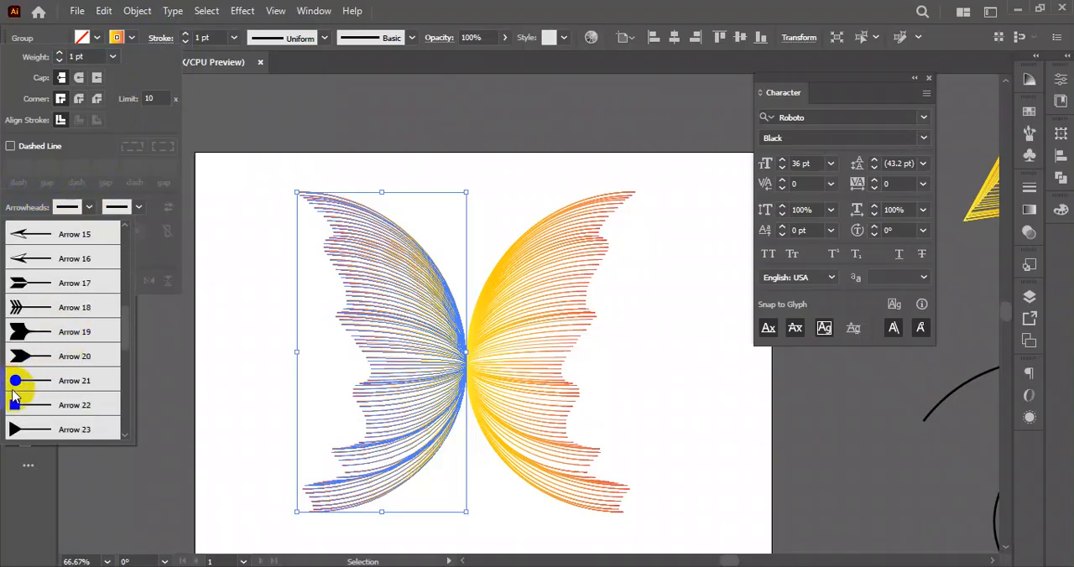
left_click(17, 382)
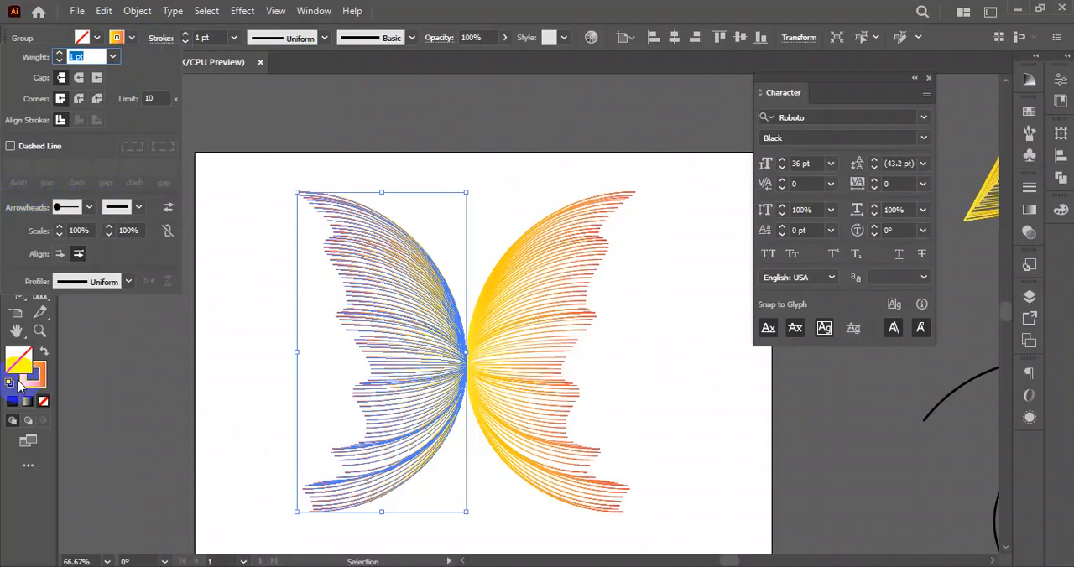
left_click(245, 362)
left_click(247, 361)
- Apply the Arrow 21 arrowhead to the end points of the left wing's lines along its outer edge
scroll(335, 241, "up", 5)
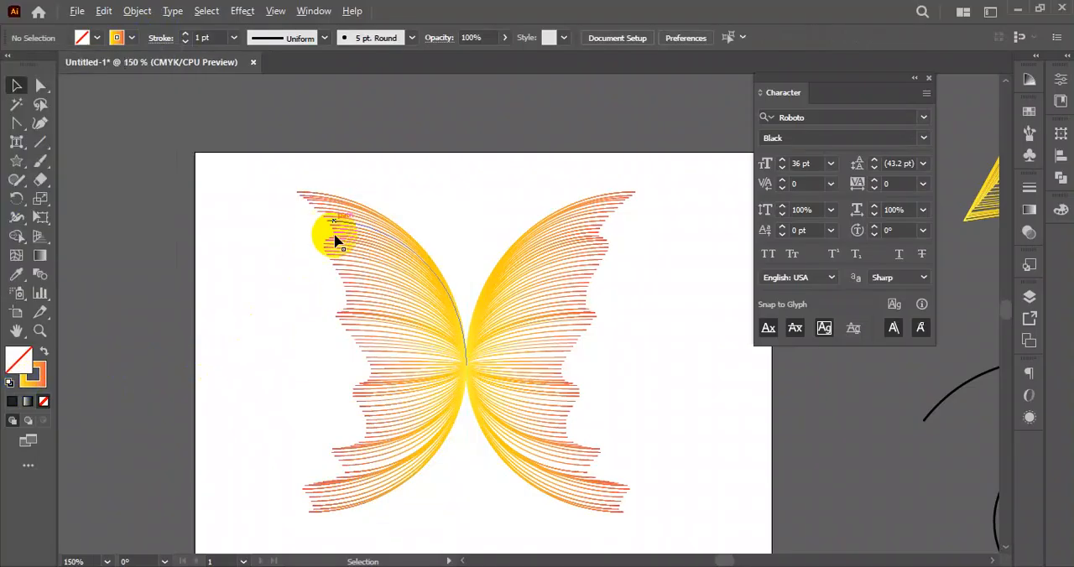
scroll(334, 278, "down", 5)
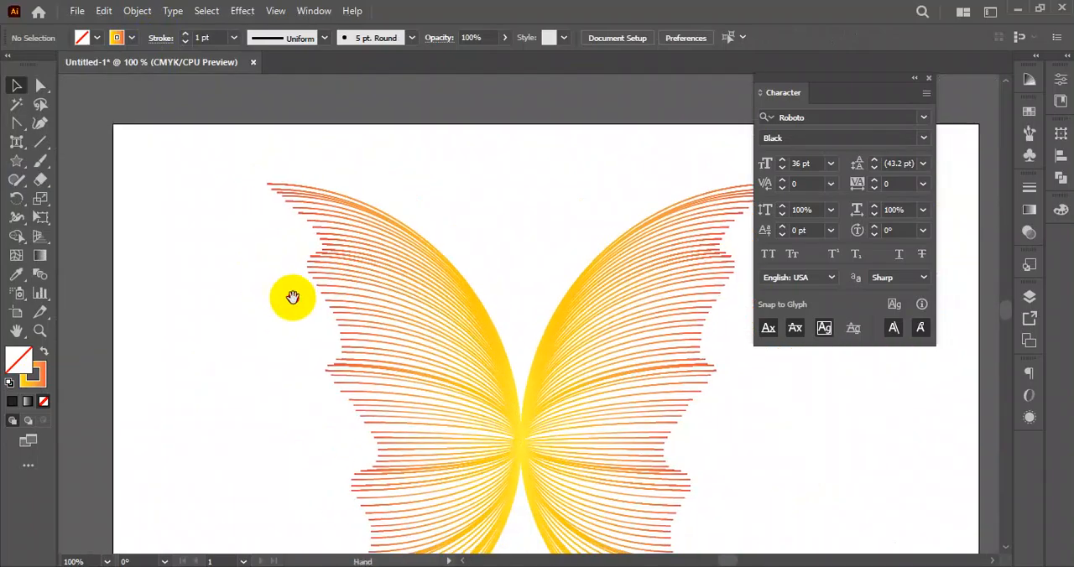
left_click(345, 284)
left_click(159, 38)
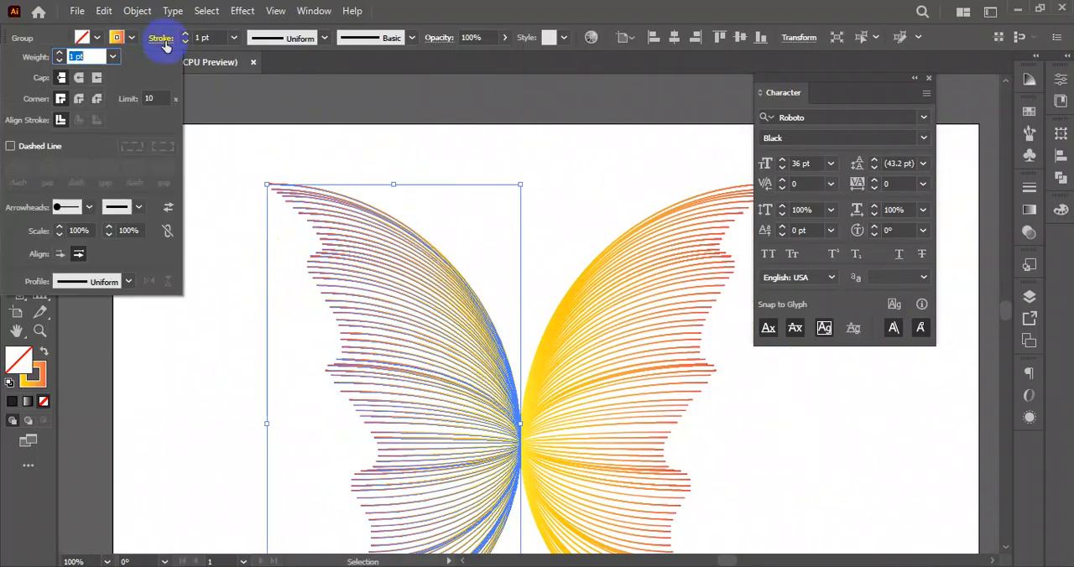
left_click(87, 209)
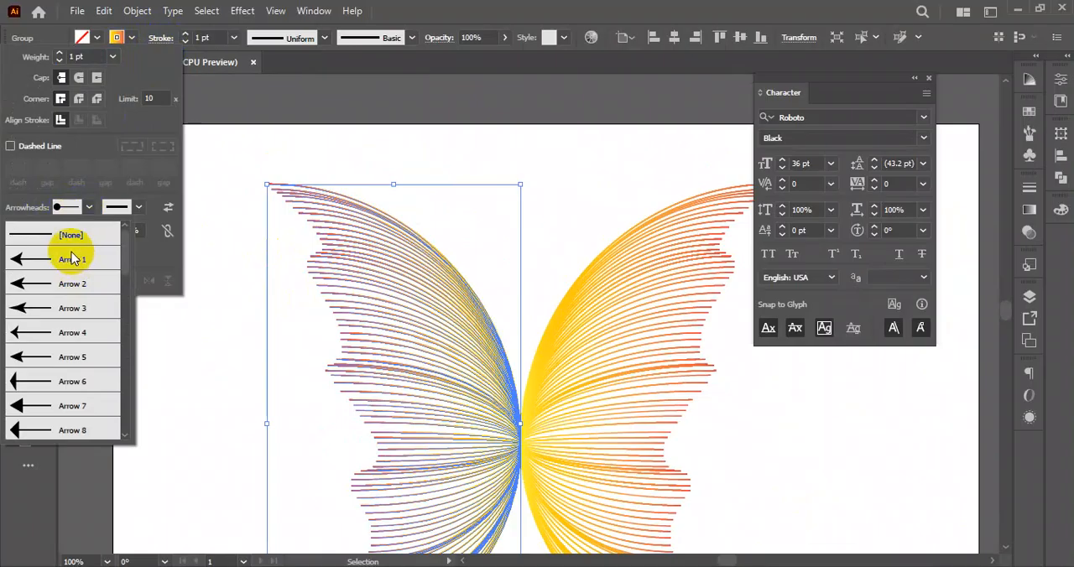
left_click(139, 209)
left_click(139, 209)
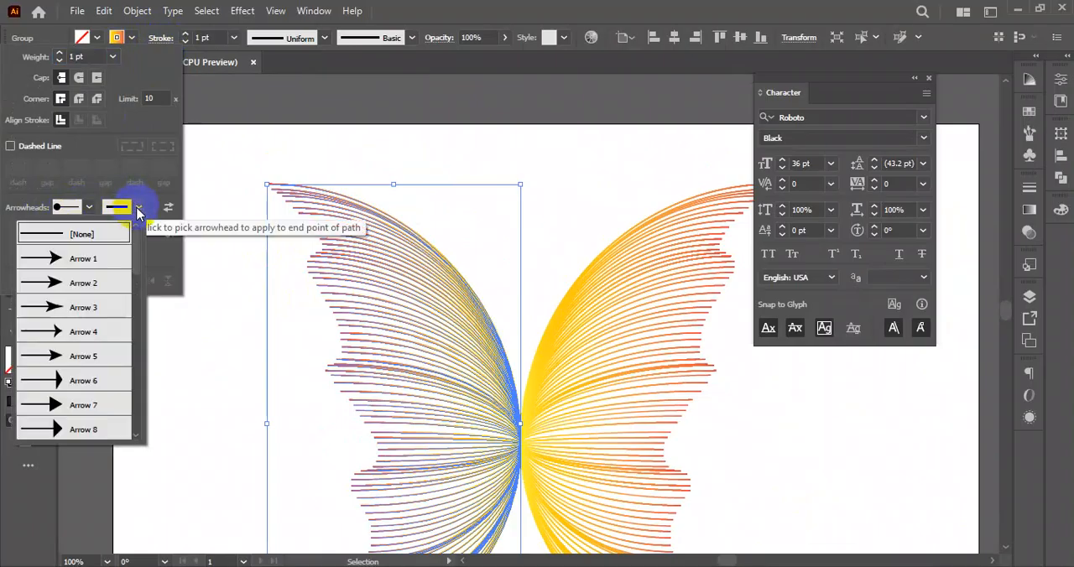
scroll(51, 366, "down", 1)
scroll(50, 367, "down", 6)
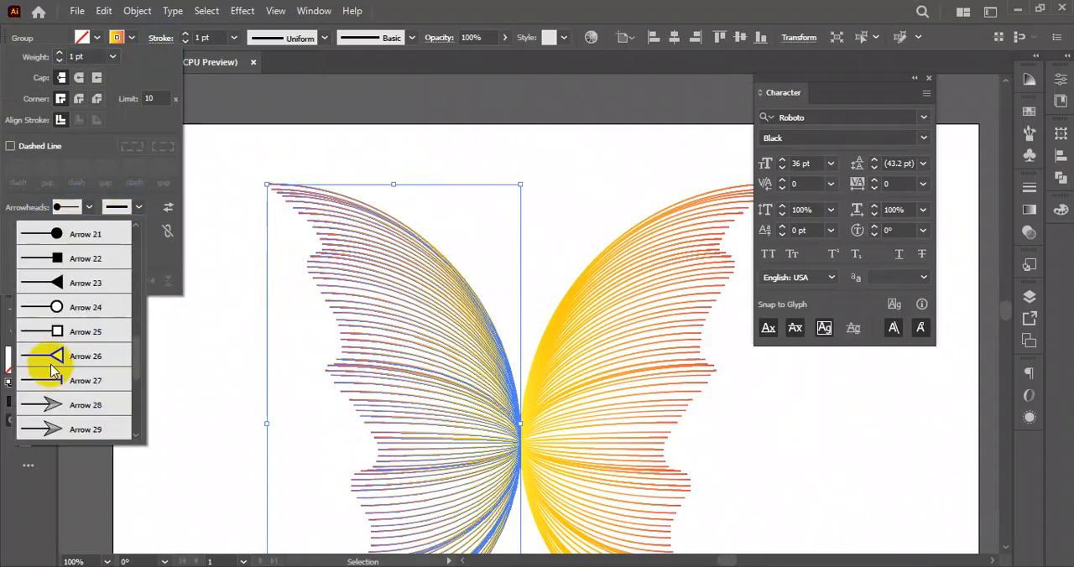
left_click(53, 241)
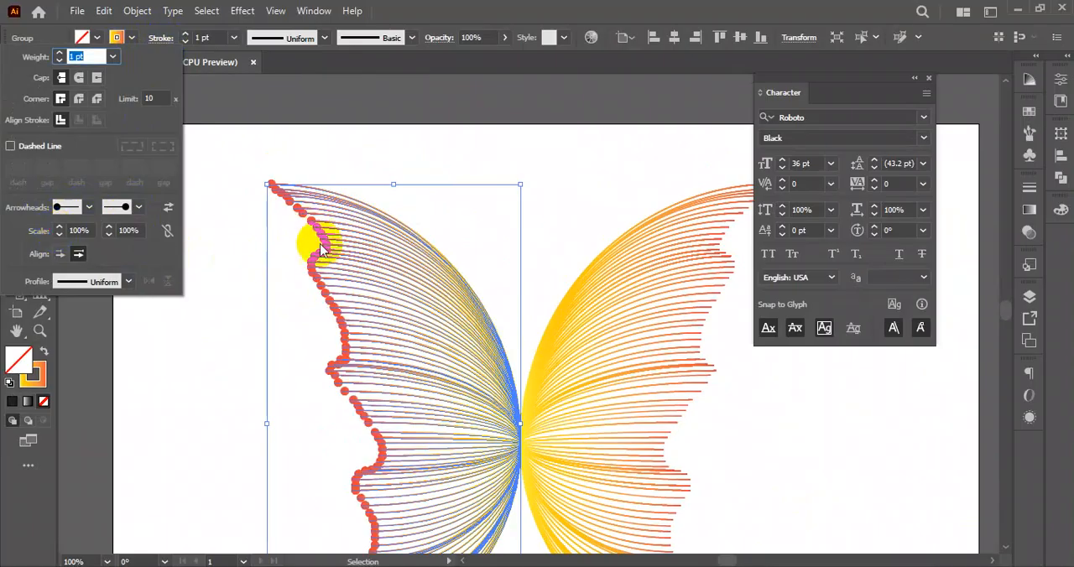
- Reduce the left wing's stroke weight to 0.5 pt and deselect the wing
left_click(59, 62)
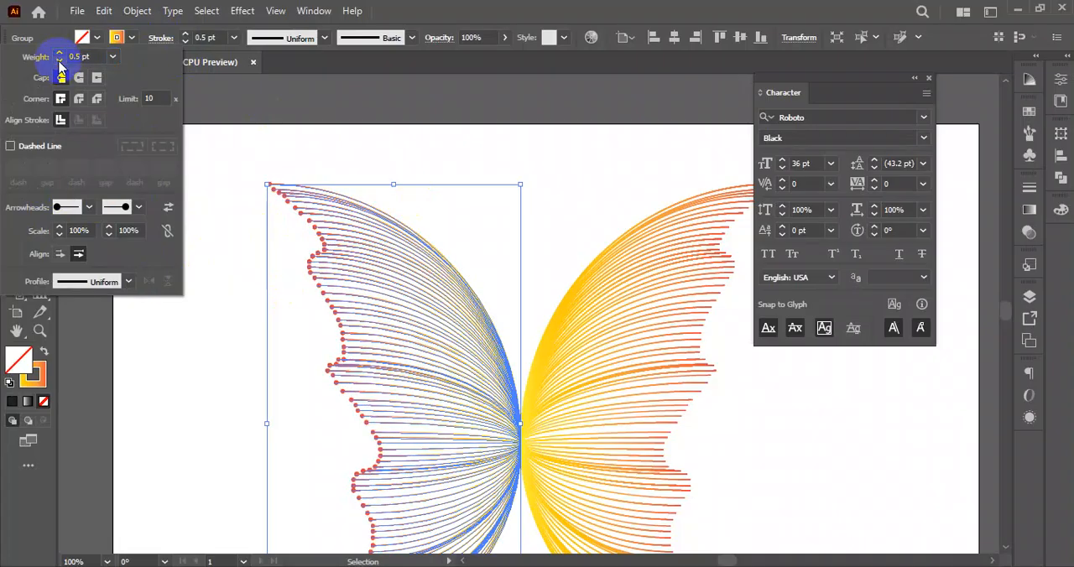
left_click(59, 62)
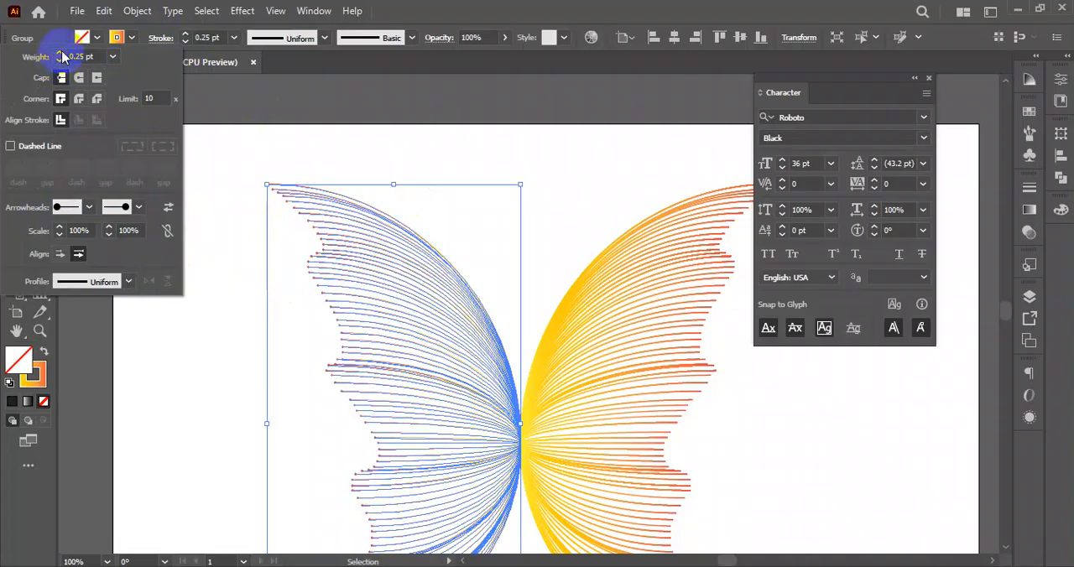
left_click(61, 52)
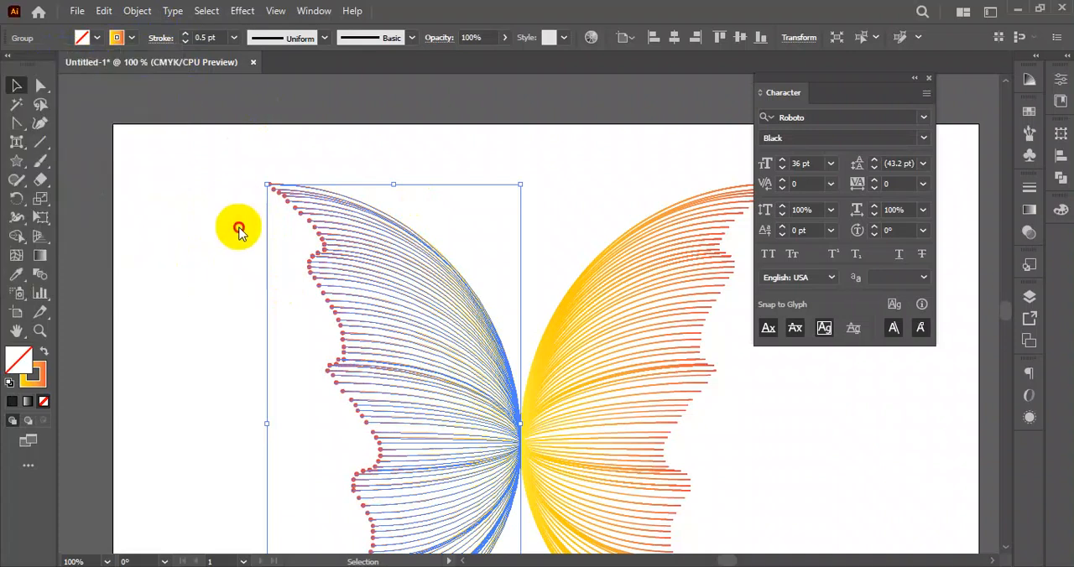
left_click(473, 139)
scroll(342, 277, "down", 7)
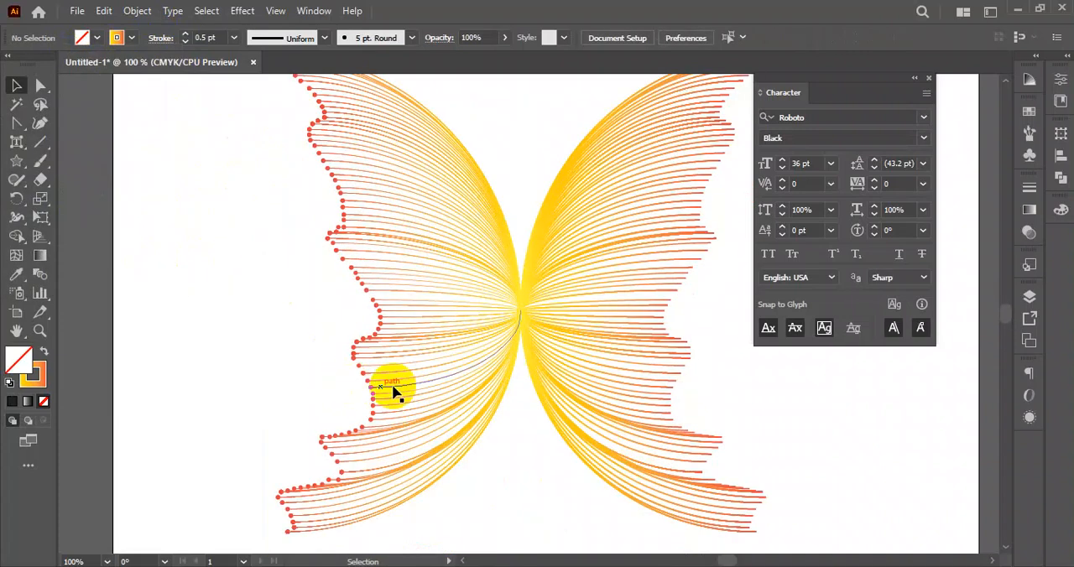
- Try the Arrow 21 arrowhead on the start points of the right wing's lines
left_click(617, 244)
scroll(621, 264, "up", 6)
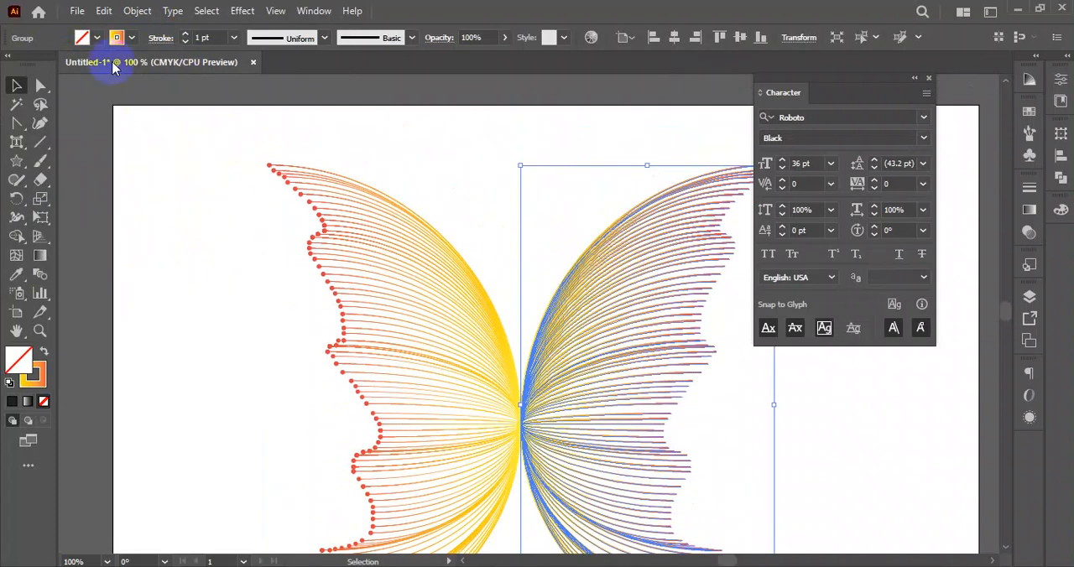
left_click(162, 39)
left_click(87, 207)
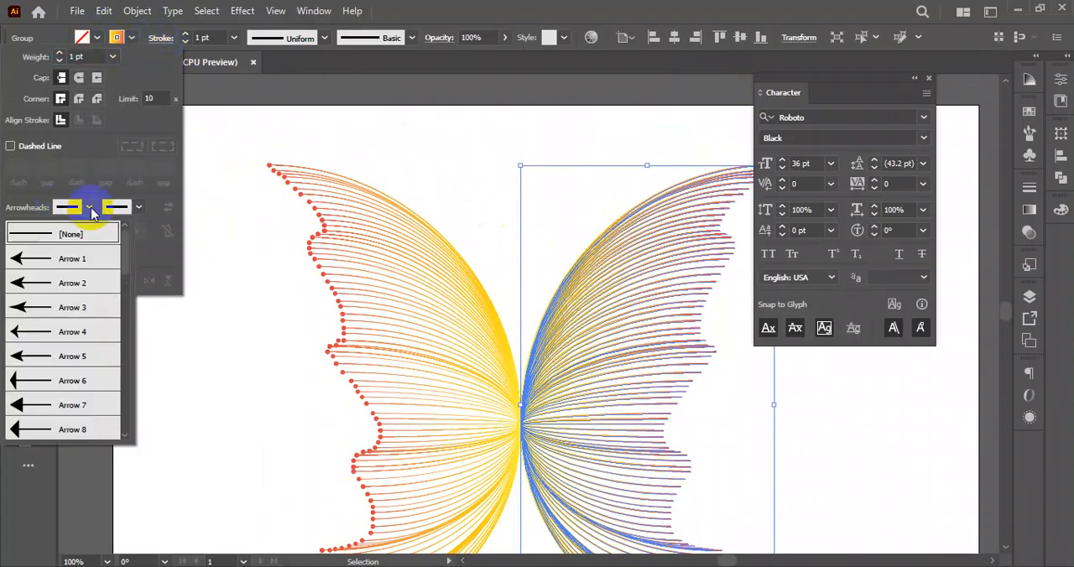
scroll(42, 361, "down", 5)
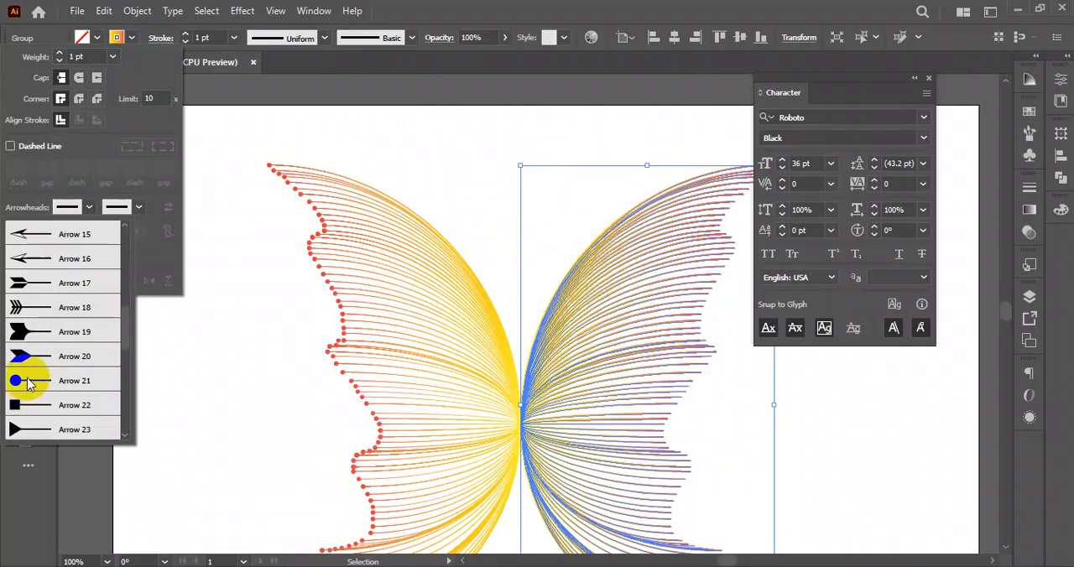
left_click(44, 377)
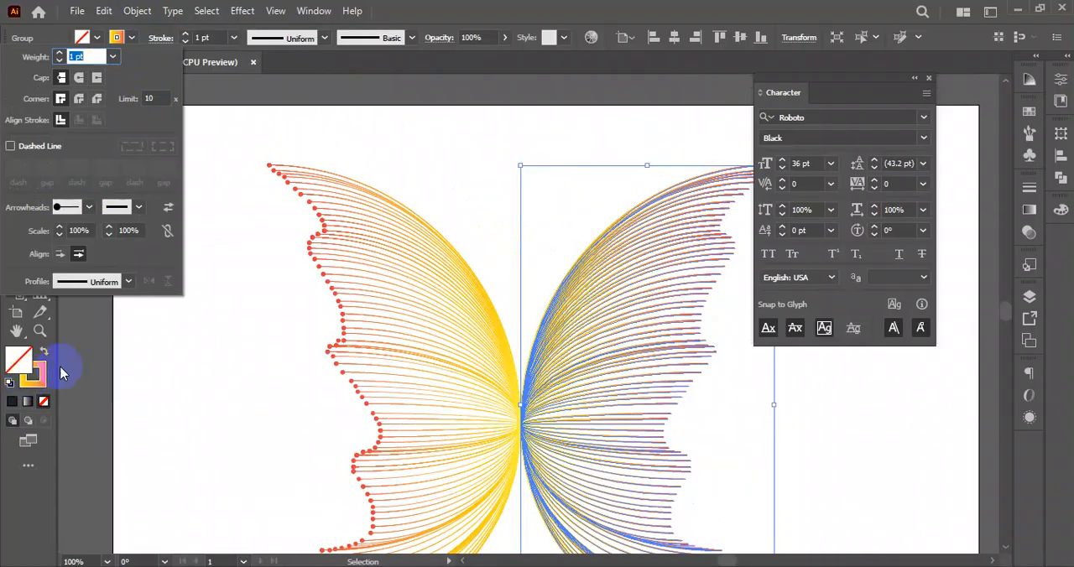
left_click(208, 332)
left_click(495, 216)
- Set the right wing's start arrowhead to None and apply Arrow 21 to the end points of its lines
left_click(583, 266)
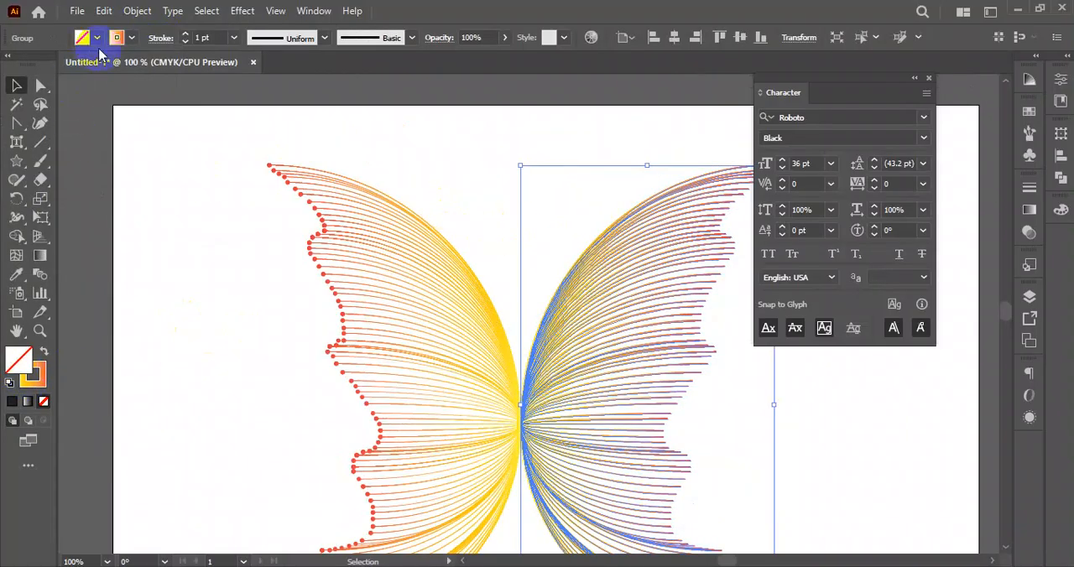
left_click(163, 39)
left_click(89, 206)
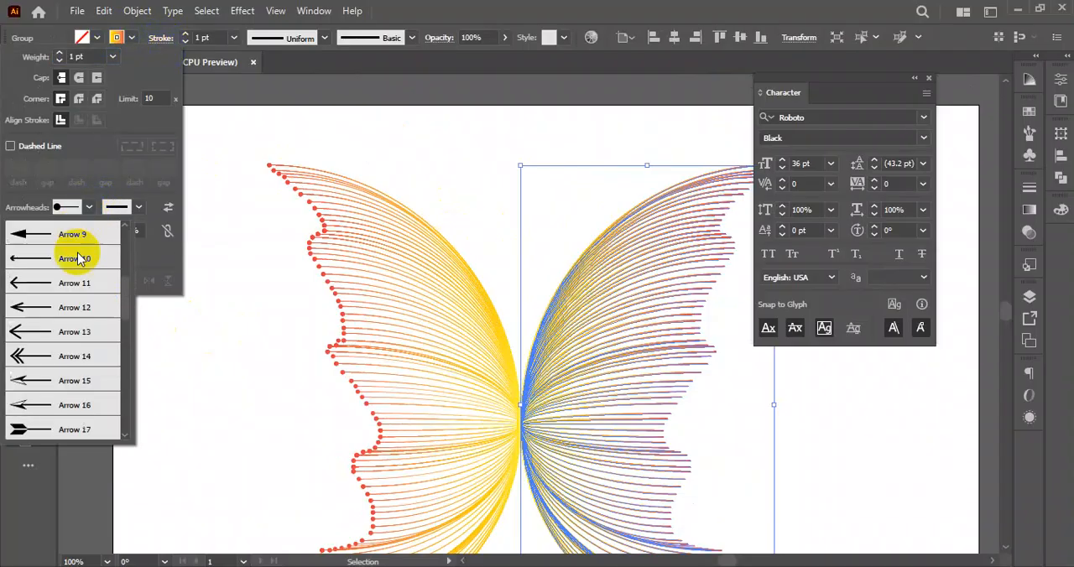
left_click(76, 236)
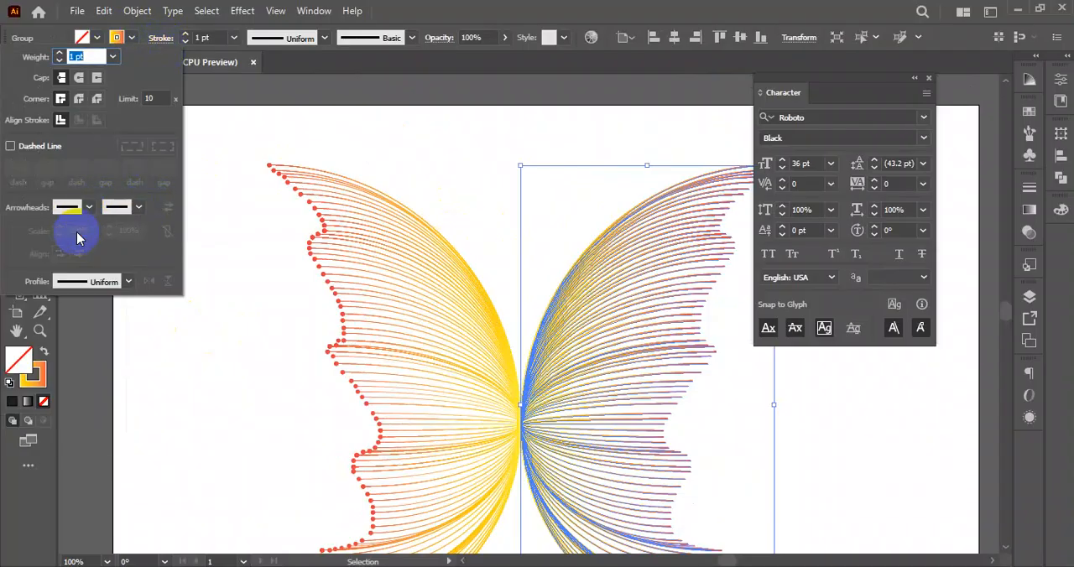
left_click(139, 209)
scroll(79, 307, "down", 5)
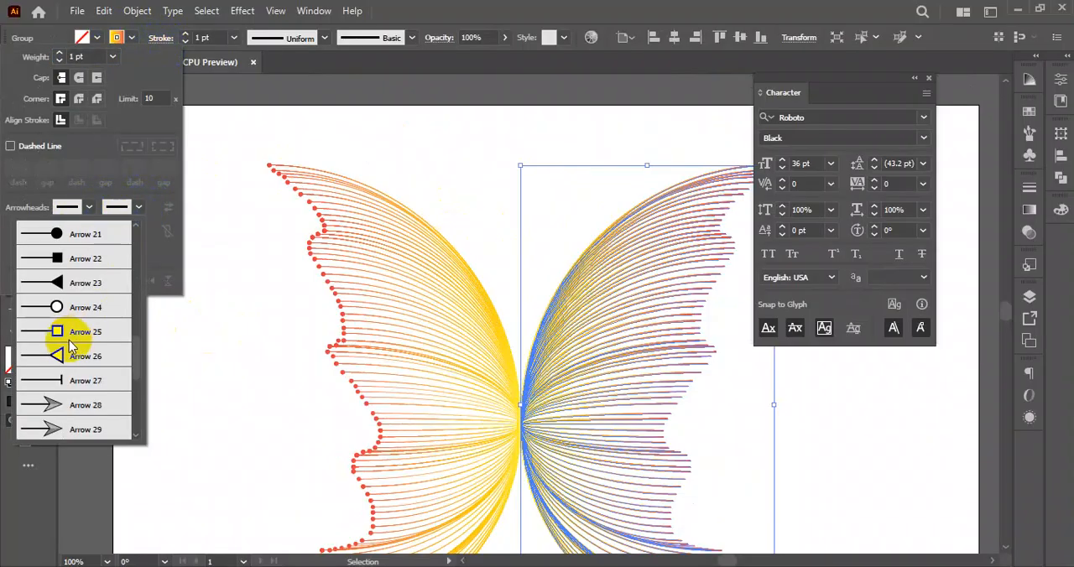
left_click(60, 238)
left_click(175, 37)
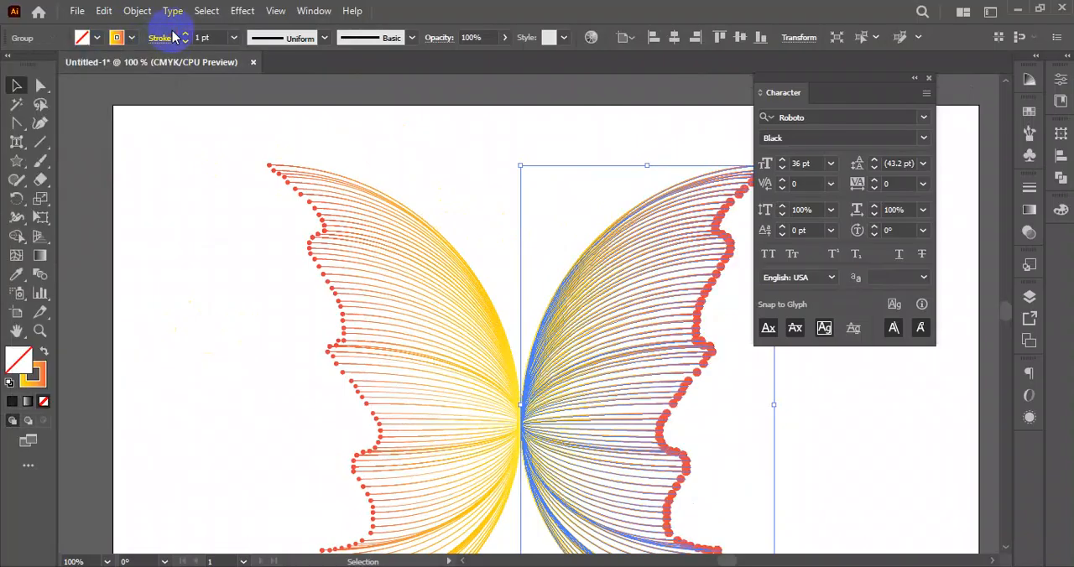
- Reduce the right wing's stroke weight to 0.5 pt and deselect the wing
left_click(187, 42)
left_click(187, 42)
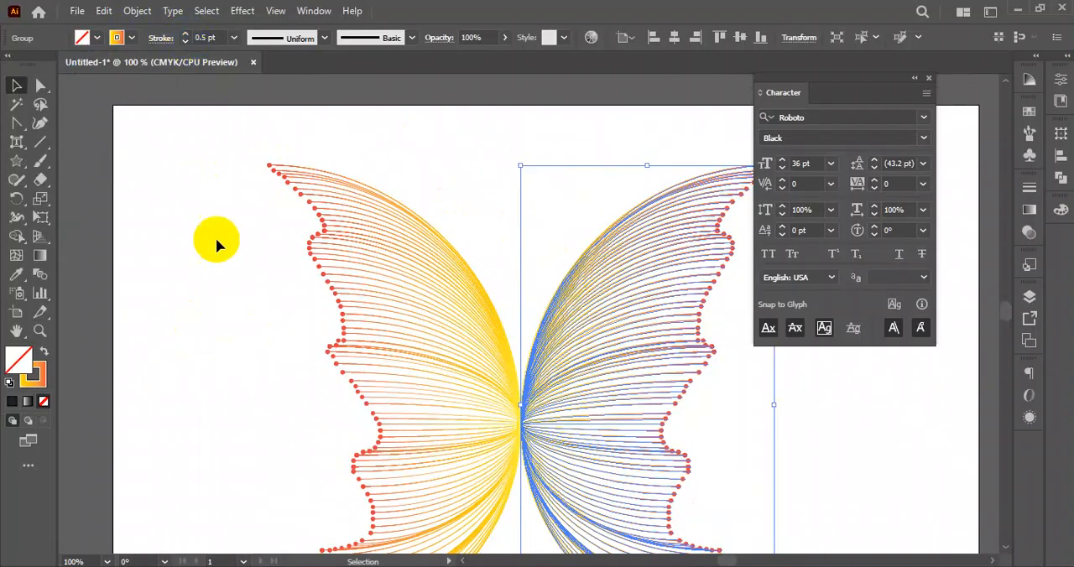
left_click(216, 238)
scroll(911, 433, "down", 3)
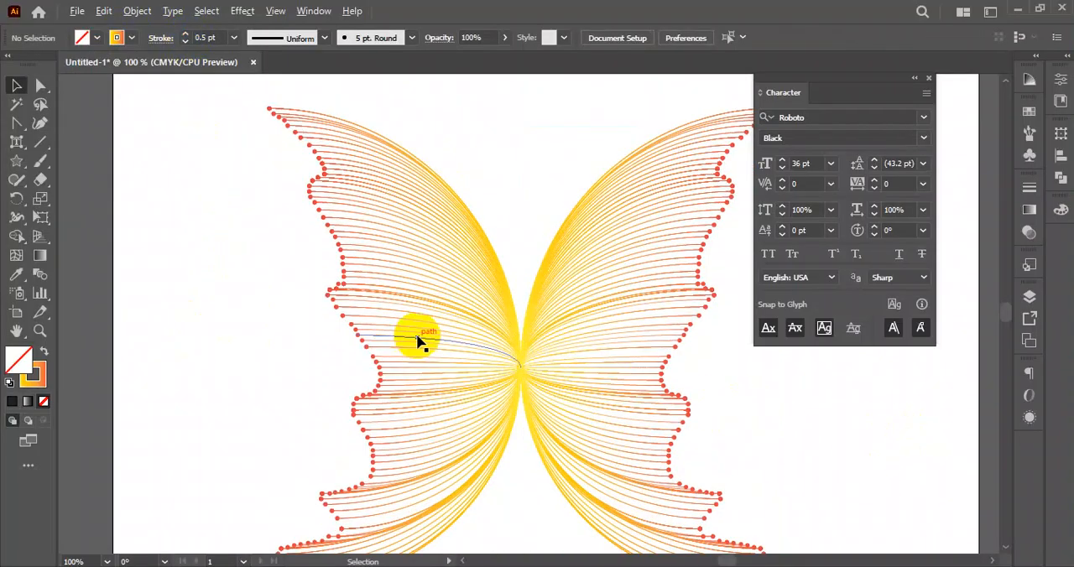
- Move both butterfly wings together straight down on the artboard to leave more room above them
key("ctrl+minus")
left_click_drag(543, 198, 270, 396)
left_click_drag(422, 315, 422, 358)
left_click(550, 384)
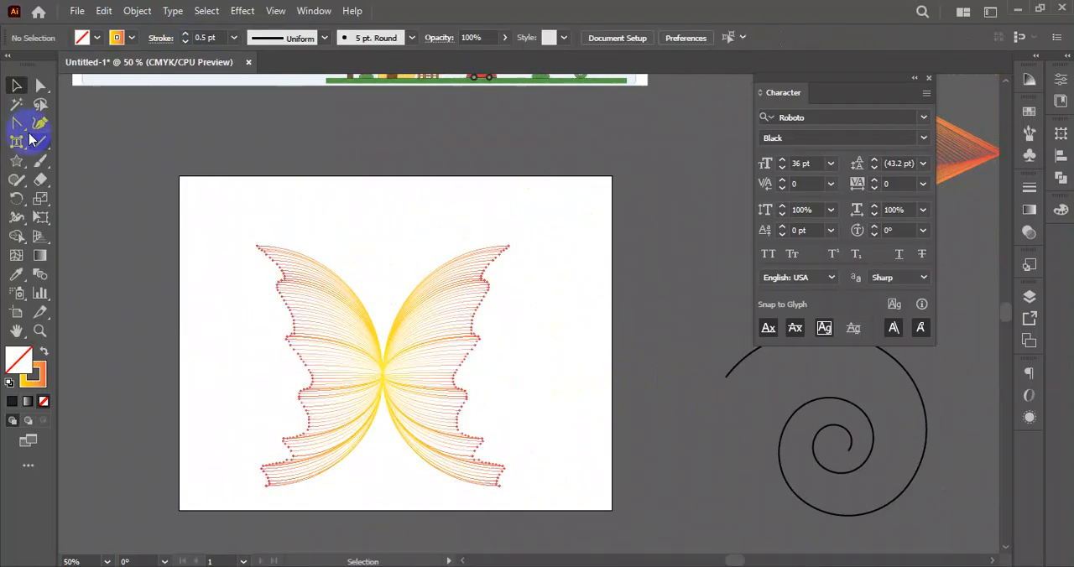
- Draw an antenna with the Arc tool from the point where the wings meet, curving toward the artboard's upper right
left_click_drag(27, 134, 117, 166)
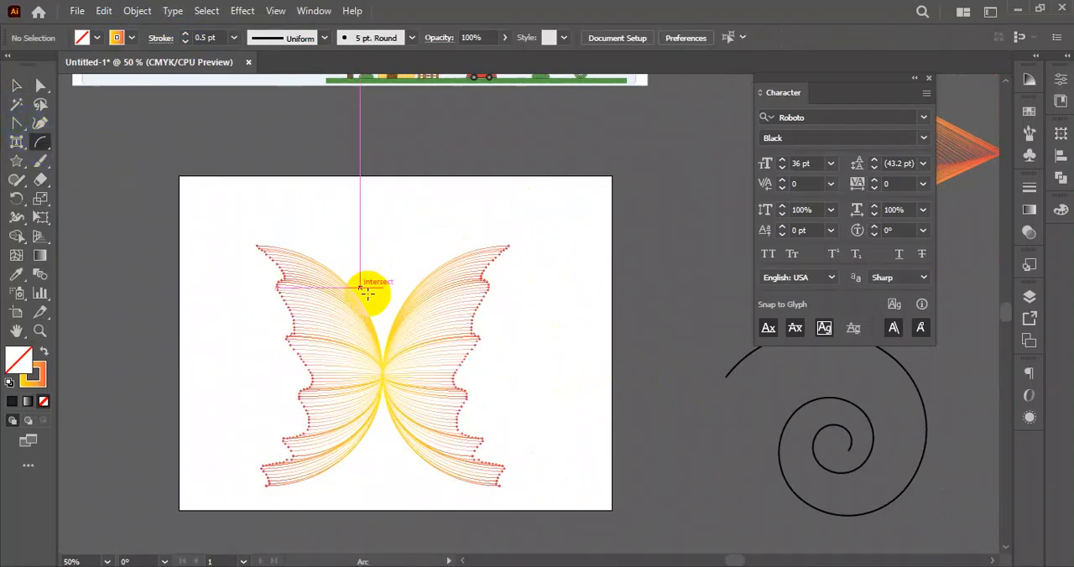
left_click_drag(382, 371, 435, 198)
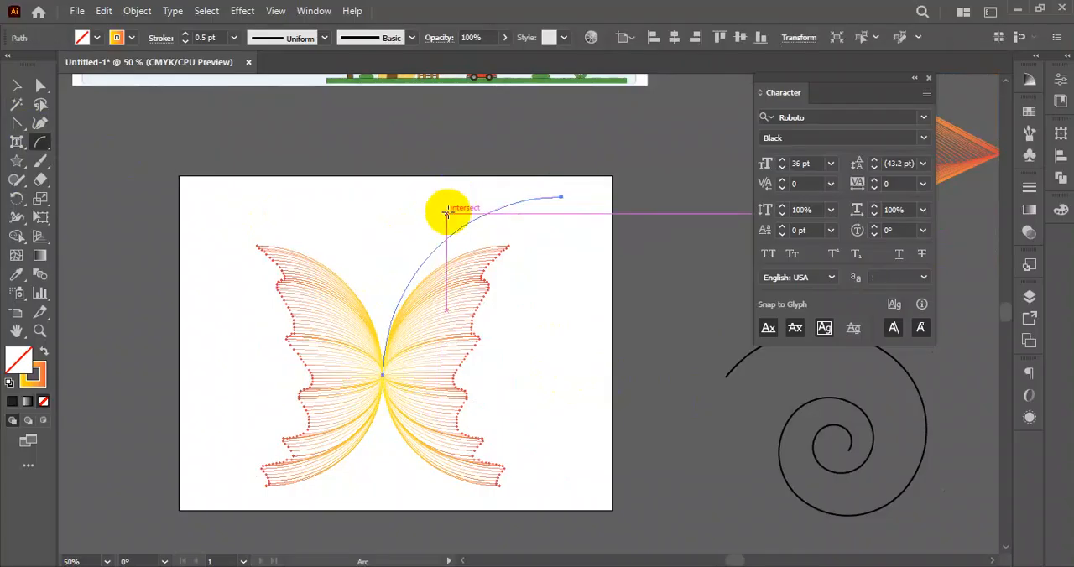
left_click(16, 87)
- Reflect a copy of the antenna arc left to right and move it so both arcs meet at the wings' centre
left_click_drag(569, 159, 523, 220)
right_click(515, 208)
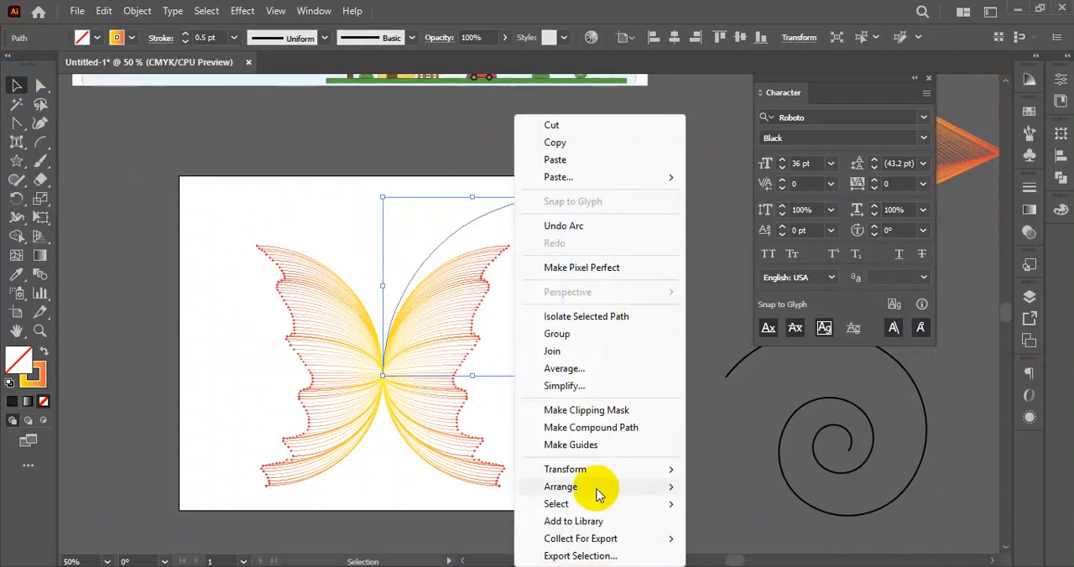
mouse_move(604, 472)
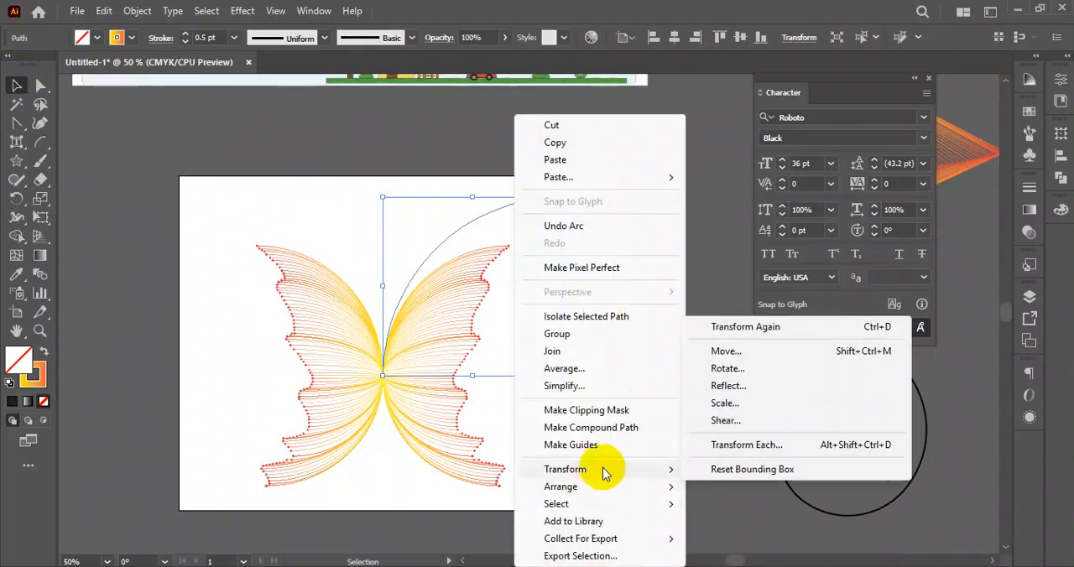
left_click(726, 386)
left_click(257, 410)
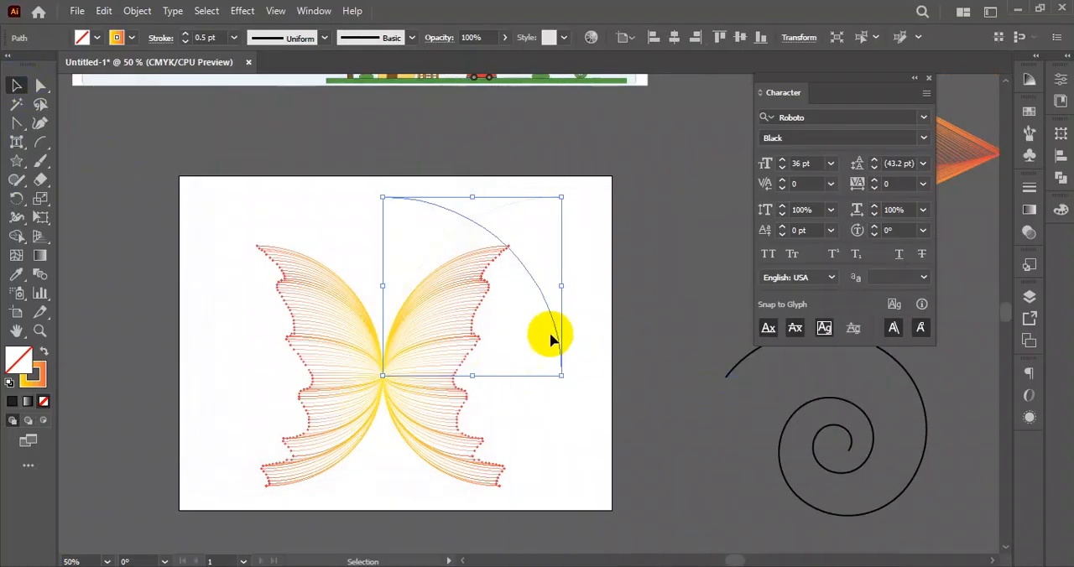
left_click_drag(555, 336, 379, 341)
- Select both antenna arcs and set their stroke weight to 5 pt
left_click(327, 176)
scroll(325, 193, "up", 3)
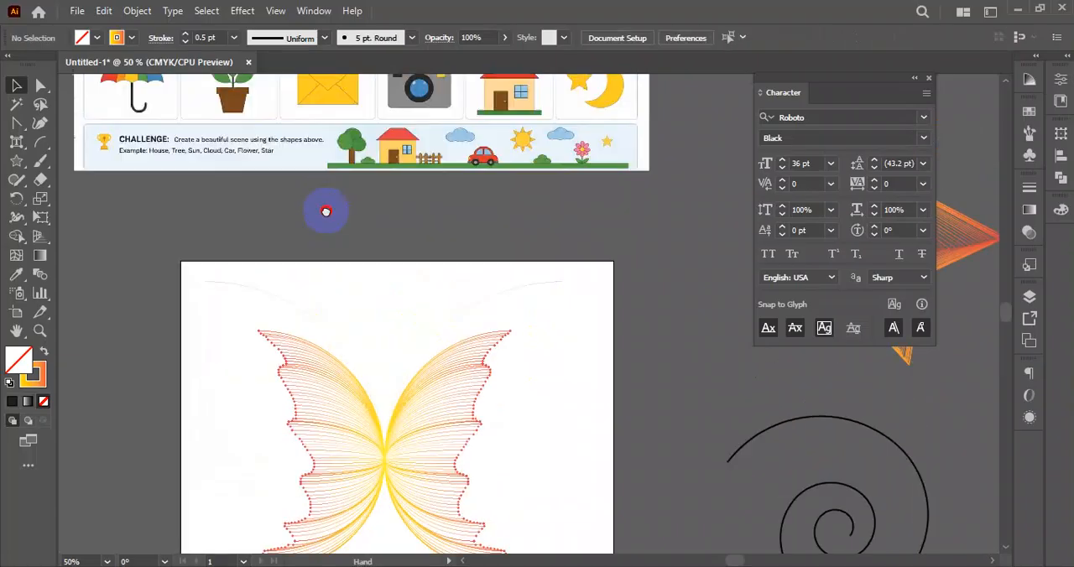
left_click_drag(236, 267, 562, 310)
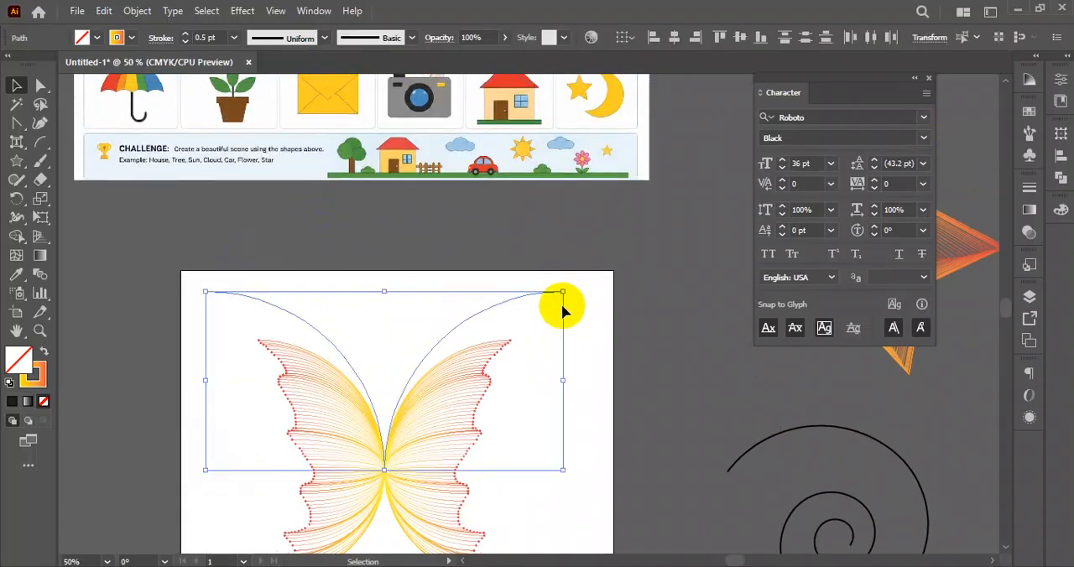
left_click(186, 35)
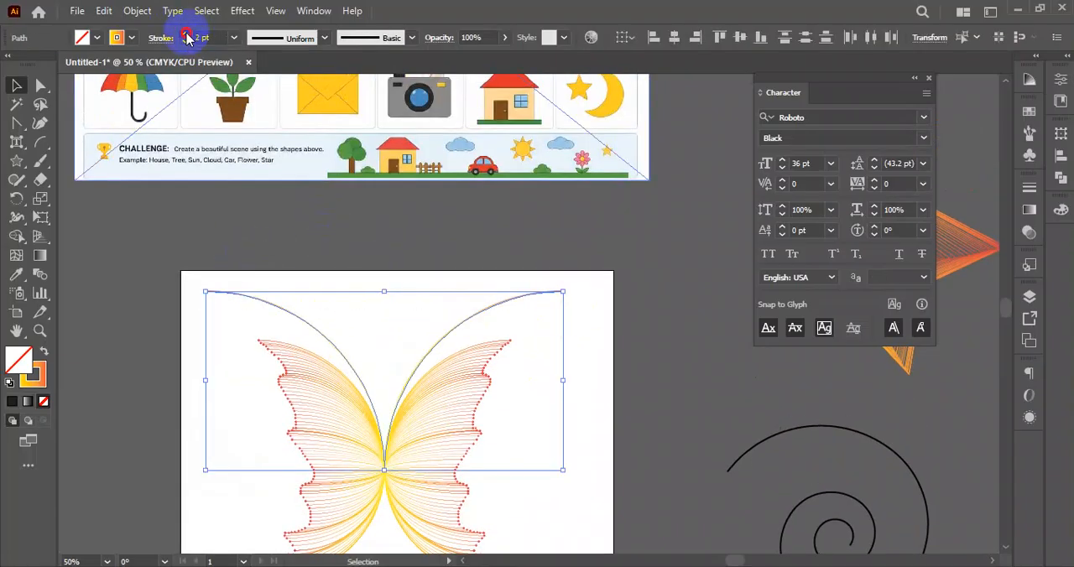
left_click(405, 235)
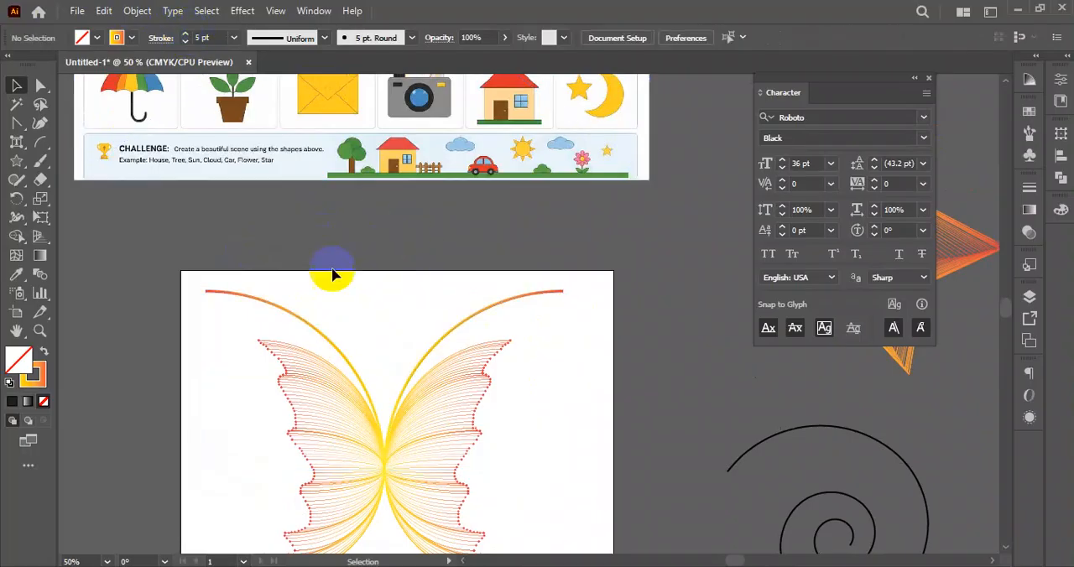
- Apply the Arrow 21 arrowhead to the end points of both antenna arcs
scroll(293, 292, "up", 1)
left_click_drag(265, 269, 601, 314)
left_click_drag(225, 216, 643, 318)
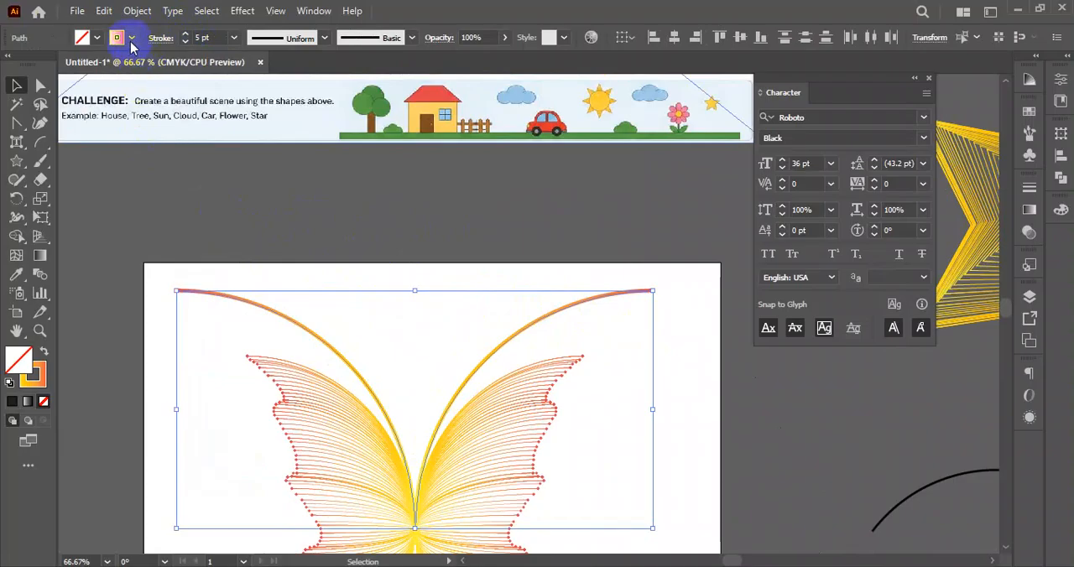
left_click(160, 38)
left_click(139, 208)
scroll(43, 395, "down", 4)
scroll(68, 370, "down", 3)
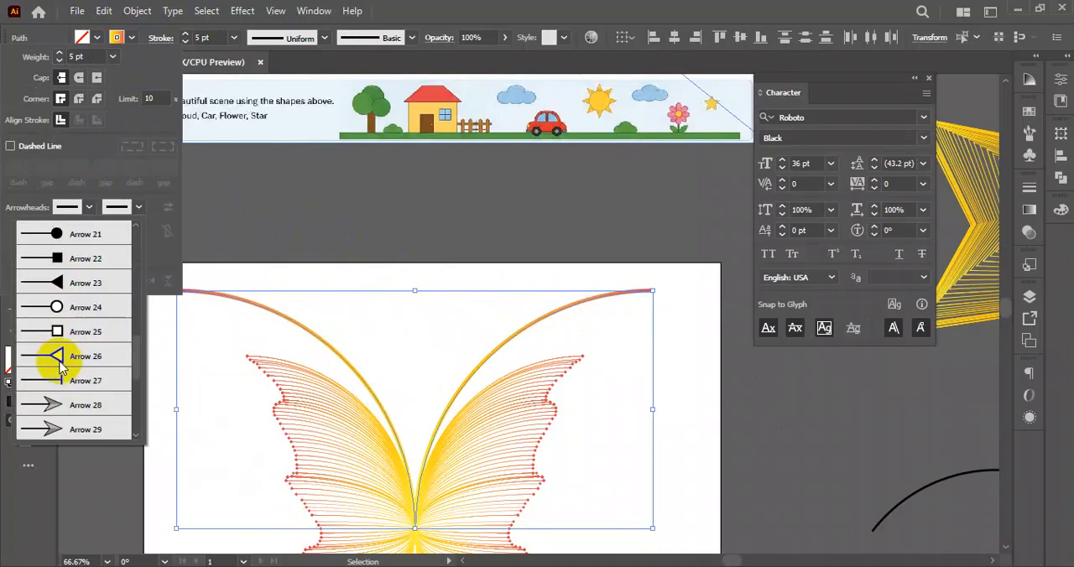
left_click(47, 238)
left_click(280, 227)
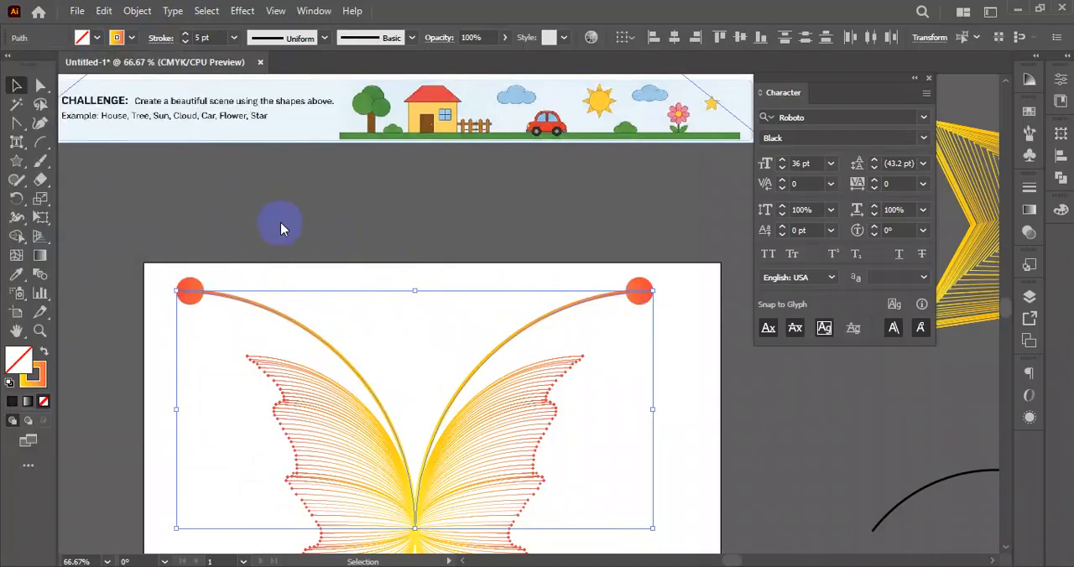
- Set the stroke weight of both antenna arcs to 4 pt
left_click(279, 227)
left_click_drag(167, 204, 675, 300)
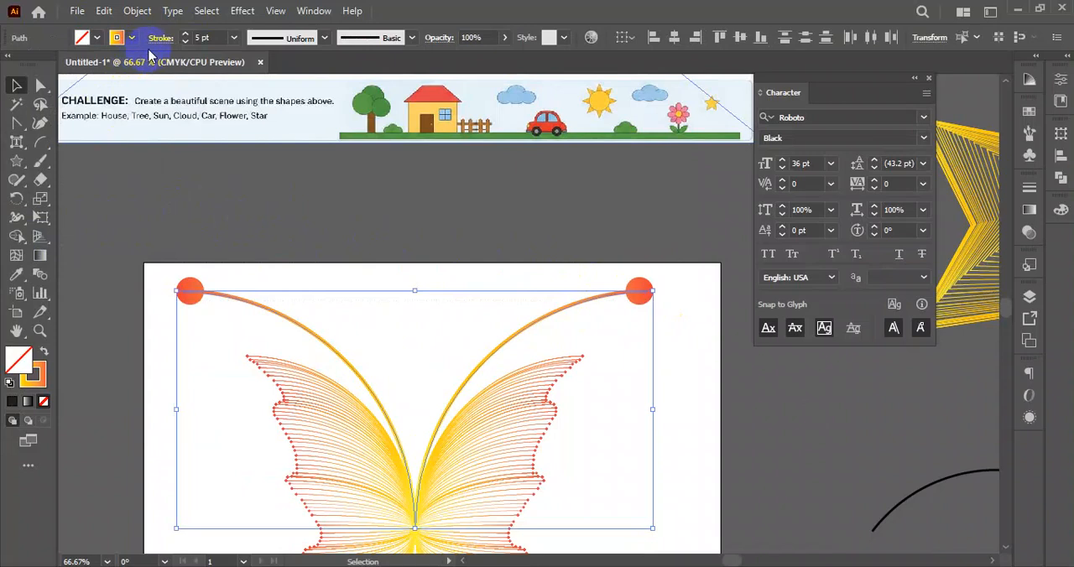
left_click(184, 42)
left_click(344, 225)
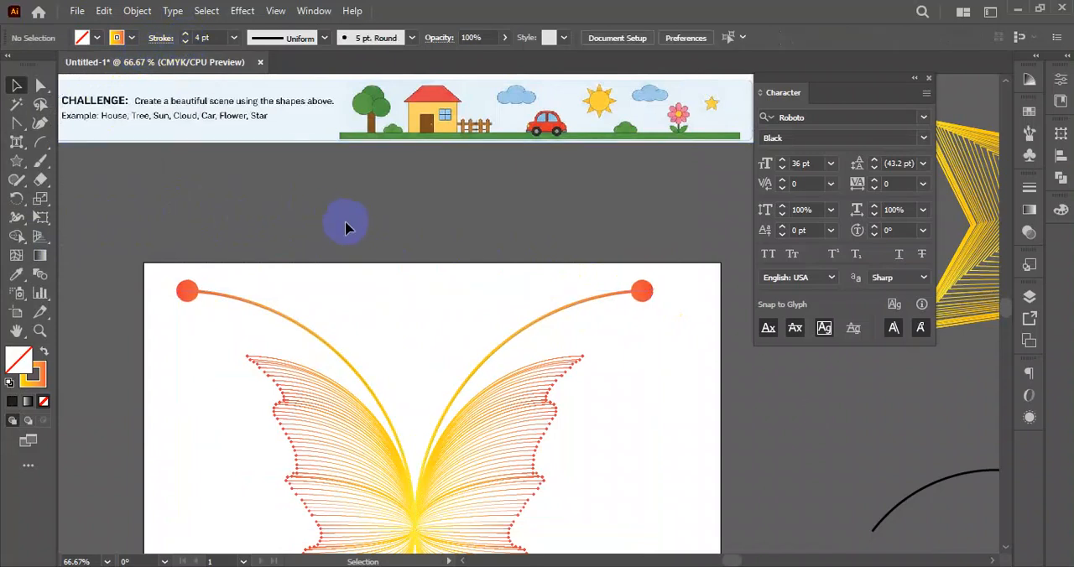
- Select the whole butterfly with its antennae and move it off the artboard to the empty area on its left
scroll(365, 248, "down", 3)
left_click_drag(539, 310, 502, 231)
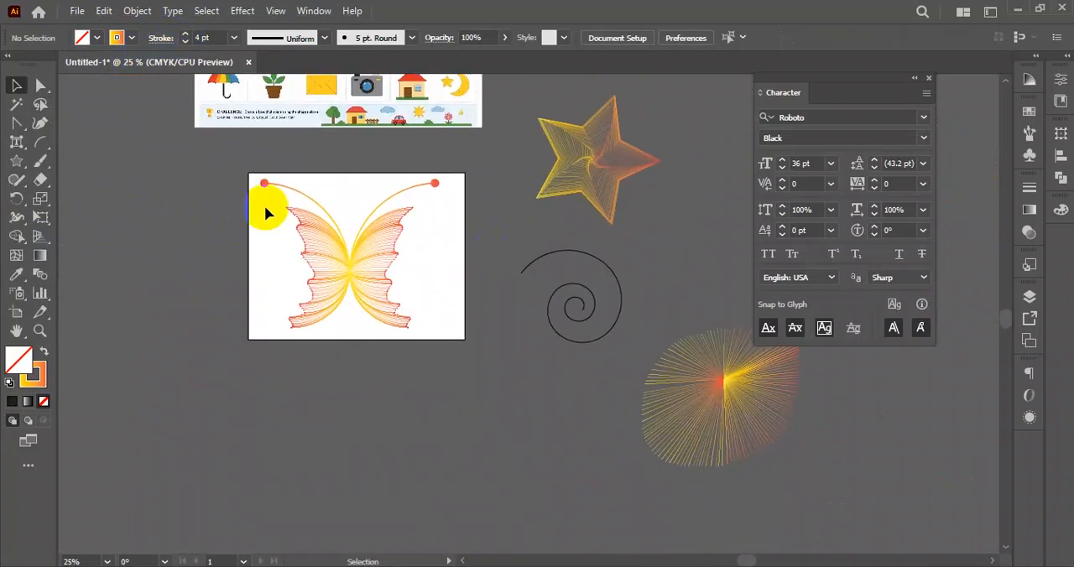
left_click(377, 276)
left_click_drag(412, 307, 284, 277)
left_click(297, 400)
left_click_drag(412, 297, 344, 312)
- Draw a fan of repeated arcs with the Arc tool, spreading from one point near the artboard's lower middle
left_click(36, 144)
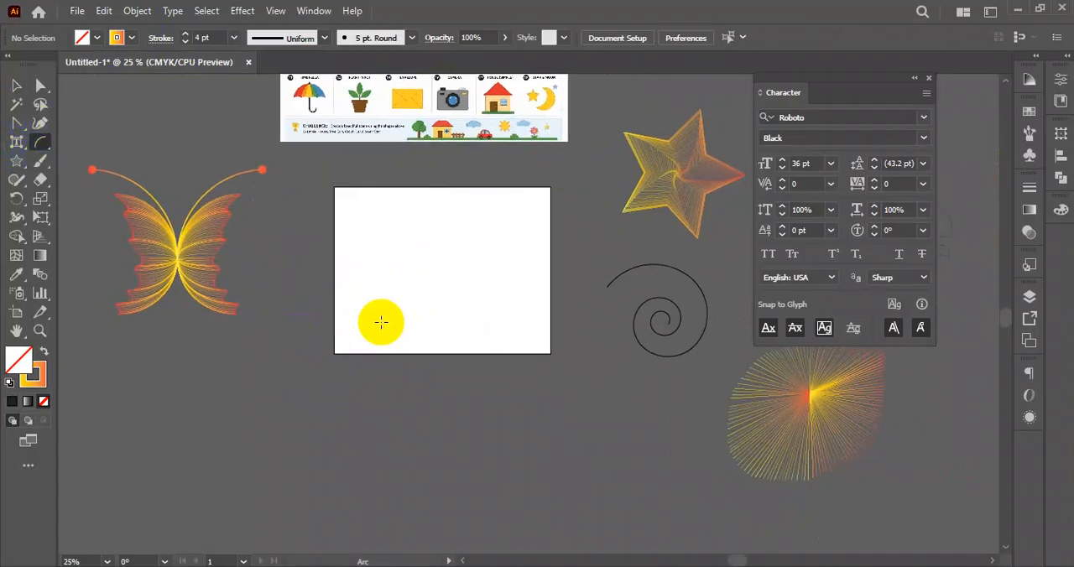
mouse_move(401, 317)
left_mouse_down()
mouse_move(484, 220)
mouse_move(526, 220)
mouse_move(503, 233)
mouse_move(508, 211)
mouse_move(528, 235)
mouse_move(501, 255)
mouse_move(556, 352)
mouse_move(507, 412)
mouse_move(537, 436)
mouse_move(528, 474)
mouse_move(515, 277)
mouse_move(530, 216)
left_mouse_up()
left_click(16, 84)
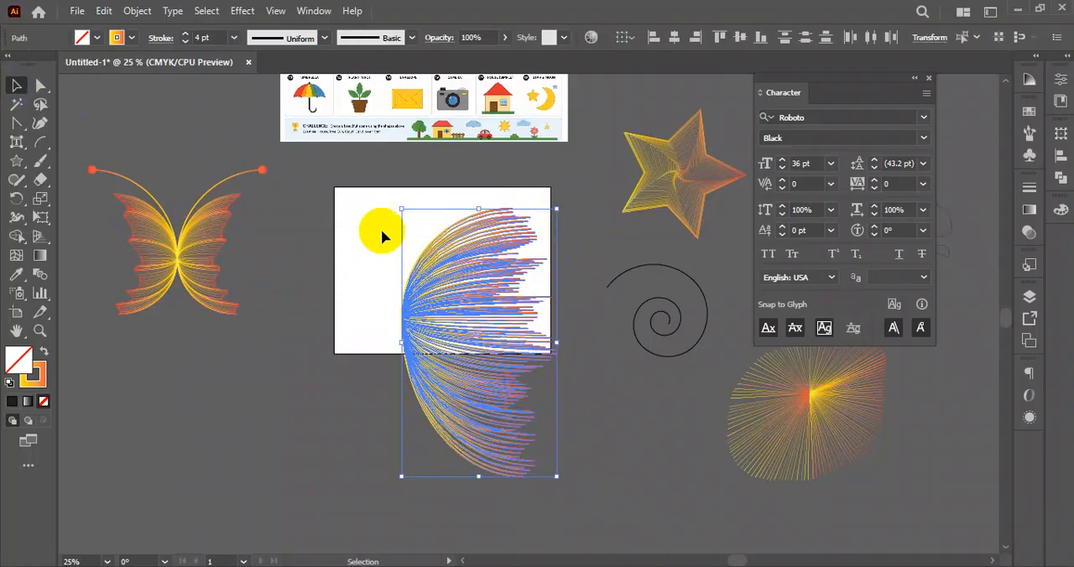
- Select all arcs of the new fan and set their stroke weight to 1 pt
left_click(359, 220)
left_click_drag(356, 216, 561, 491)
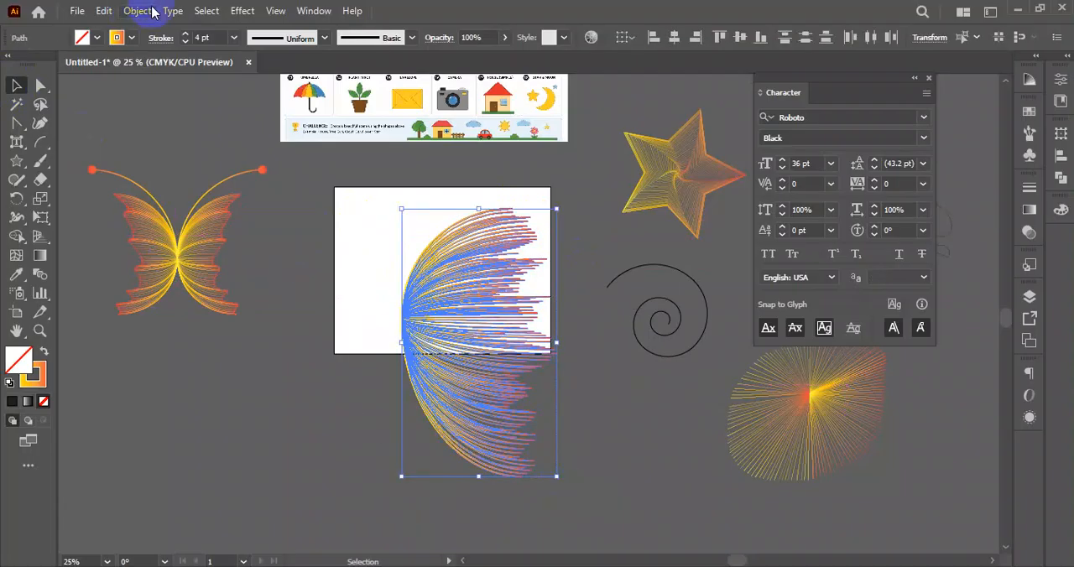
left_click(186, 41)
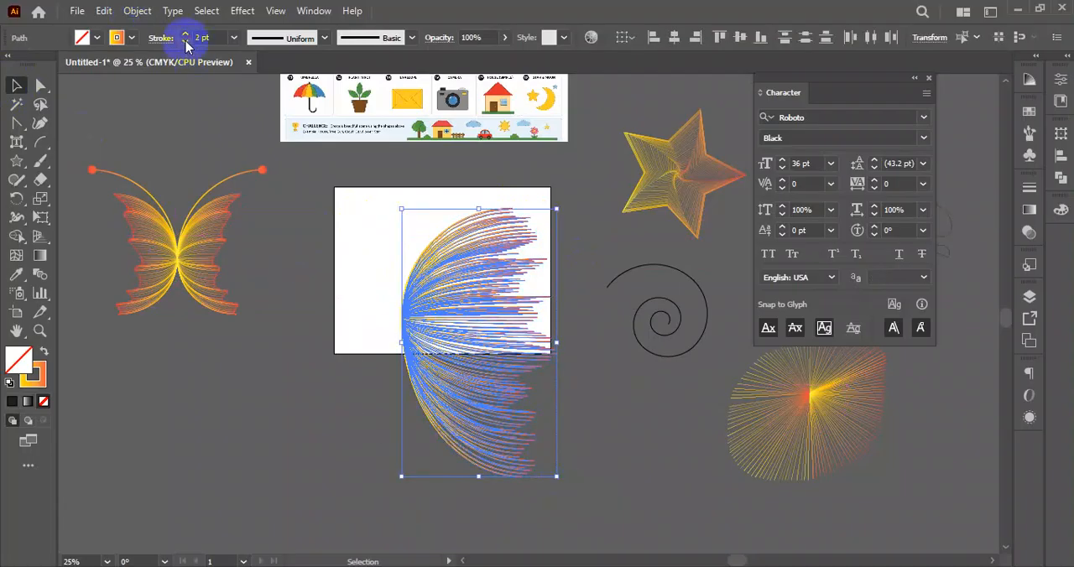
left_click(186, 41)
left_click(360, 290)
- Apply the Fading Sky gradient to the strokes of all the fan's arcs
left_click_drag(349, 210, 575, 496)
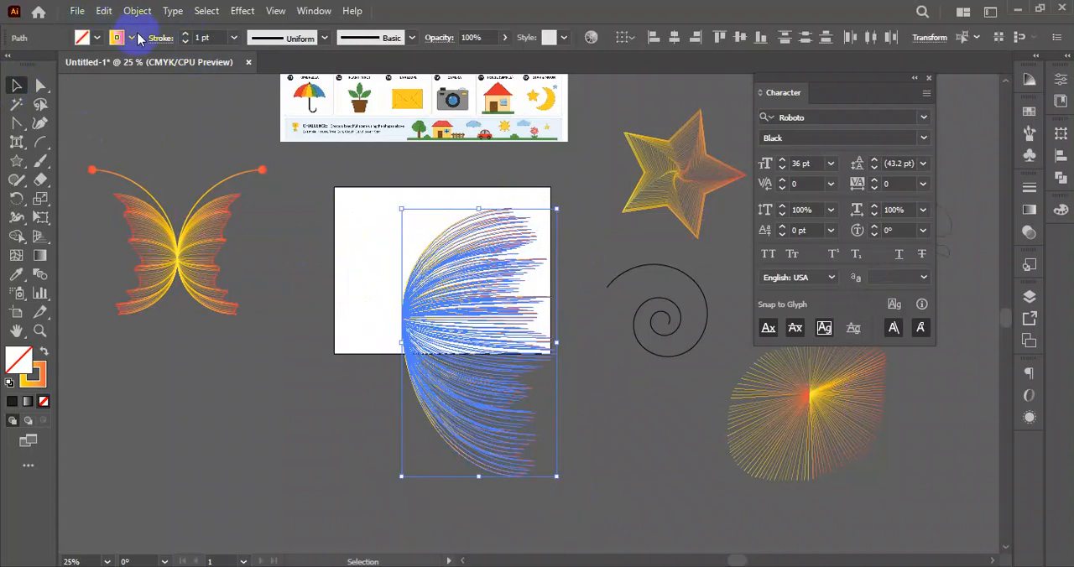
left_click(132, 38)
left_click(32, 99)
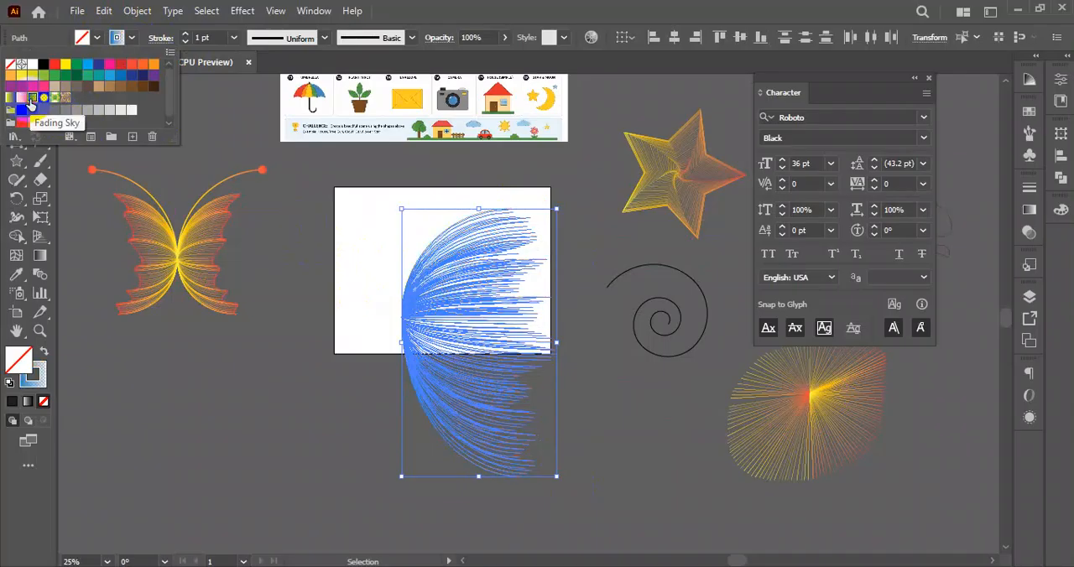
- Group the fan's arcs, rotate the group so it opens upward, and scale it to fit inside the artboard
left_click_drag(360, 229, 585, 518)
key("ctrl+g")
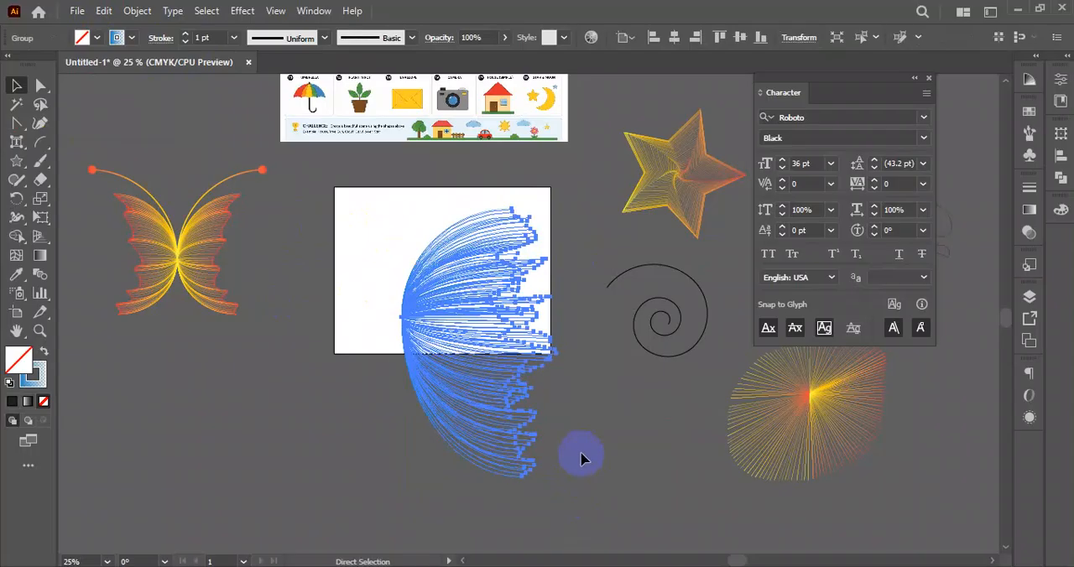
left_click_drag(564, 481, 626, 277)
left_click_drag(474, 327, 453, 237)
left_click_drag(466, 175, 465, 207)
left_click_drag(488, 272, 463, 261)
left_click_drag(443, 197, 442, 217)
left_click_drag(455, 275, 463, 256)
left_click_drag(462, 300, 451, 305)
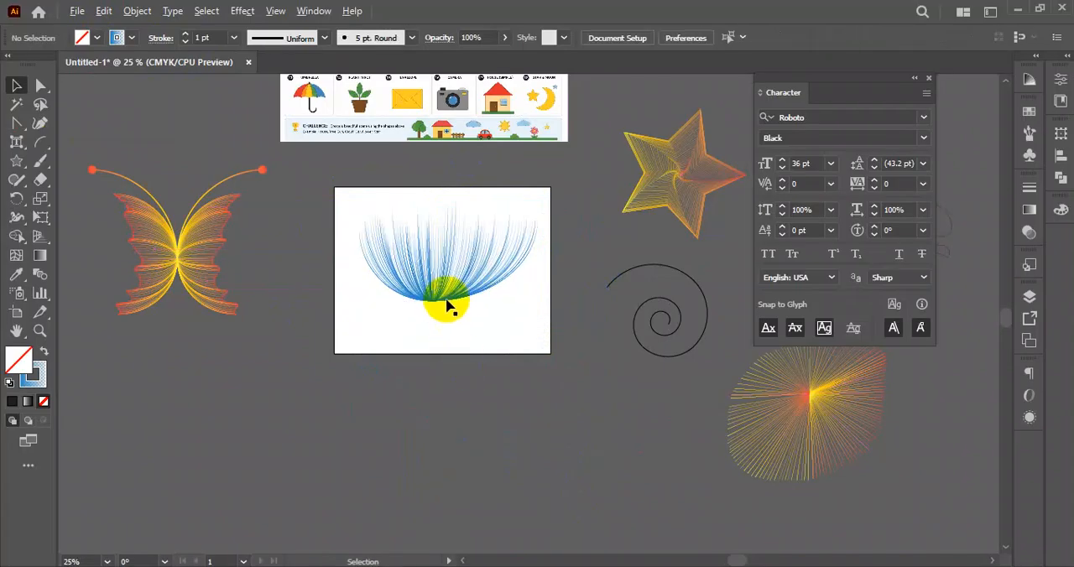
- Draw a stem of repeated arcs with leaf-like spreads, running downward from just below the flower head's base
scroll(451, 304, "up", 3)
left_click(431, 249)
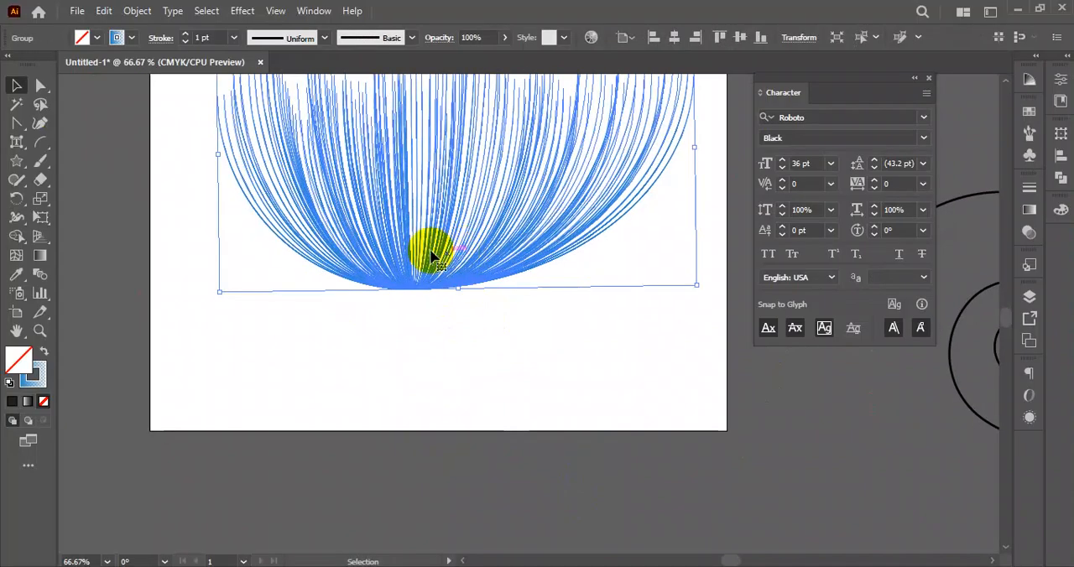
left_click(40, 144)
scroll(428, 311, "down", 1)
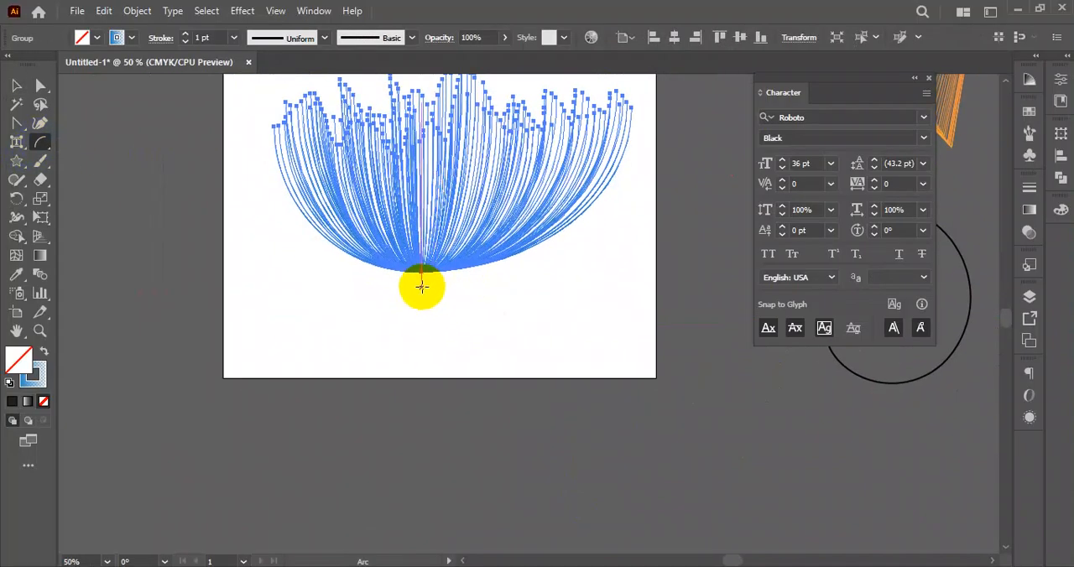
left_click_drag(420, 284, 507, 510)
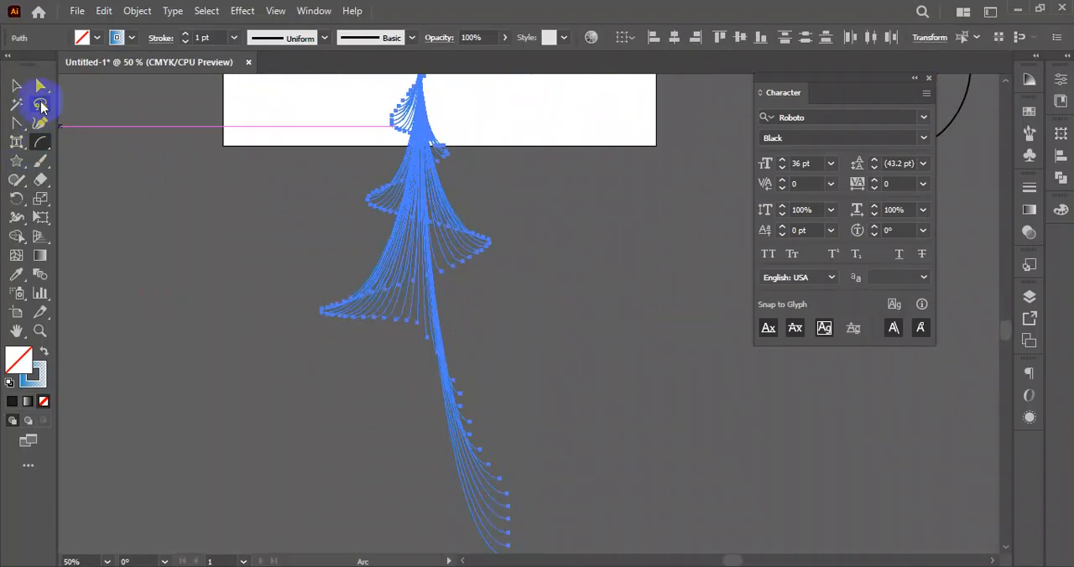
left_click(17, 87)
- Select the flower head and stem and apply the orange-yellow gradient to their strokes
left_click(633, 306)
scroll(496, 304, "down", 2)
left_click_drag(566, 293, 538, 341)
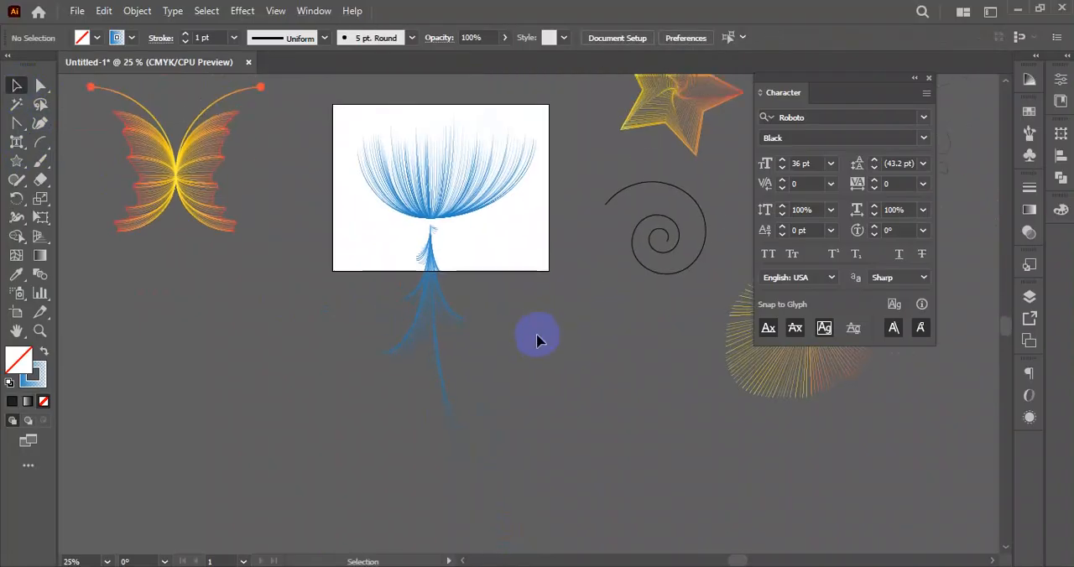
left_click_drag(352, 199, 489, 429)
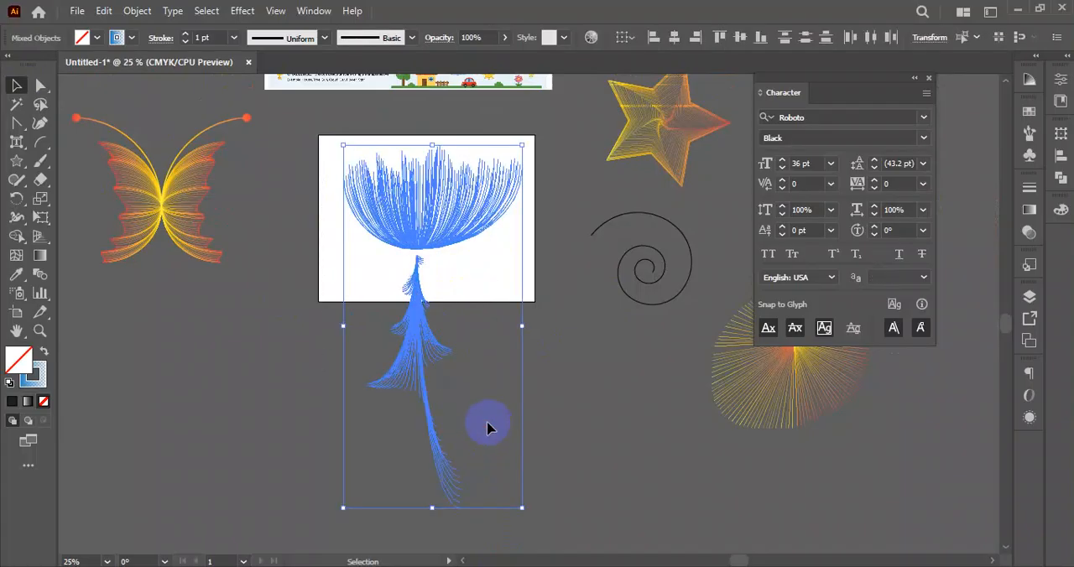
left_click(122, 40)
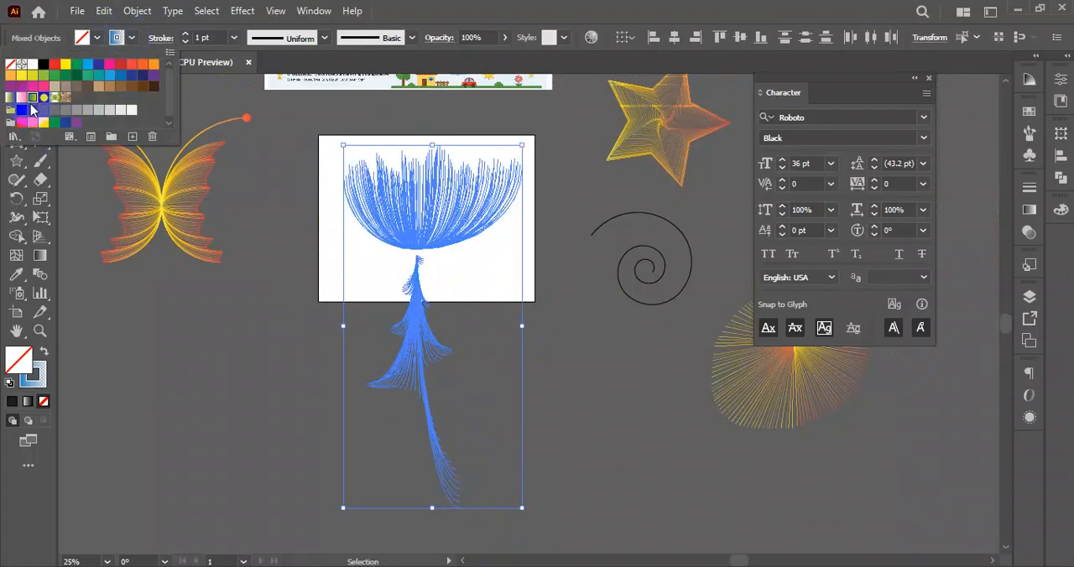
left_click(571, 331)
left_click(570, 342)
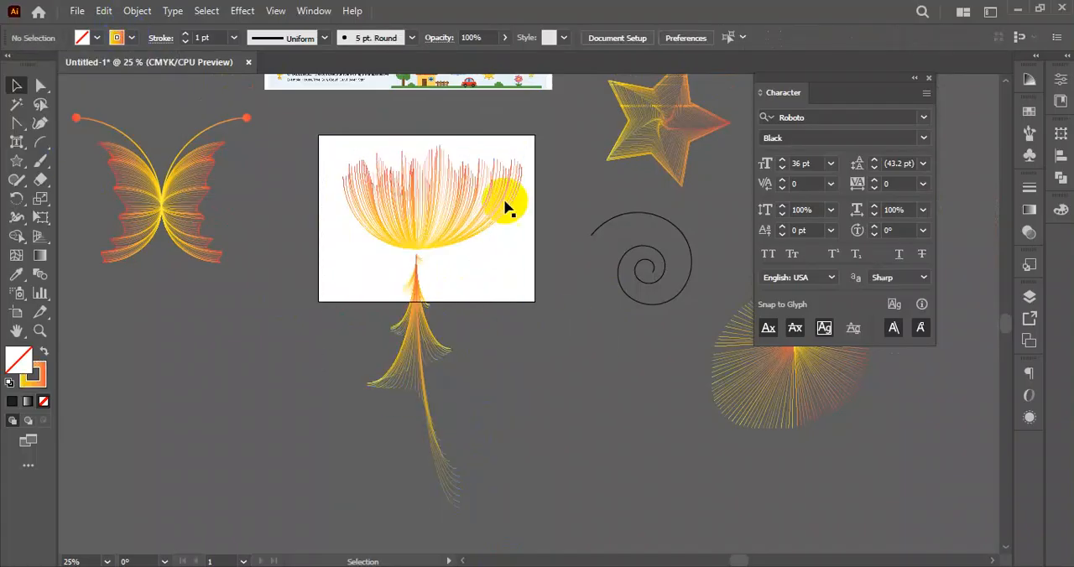
- Scale the flower head and stem down to about the artboard's height and place them in its left part
left_click_drag(540, 172, 344, 447)
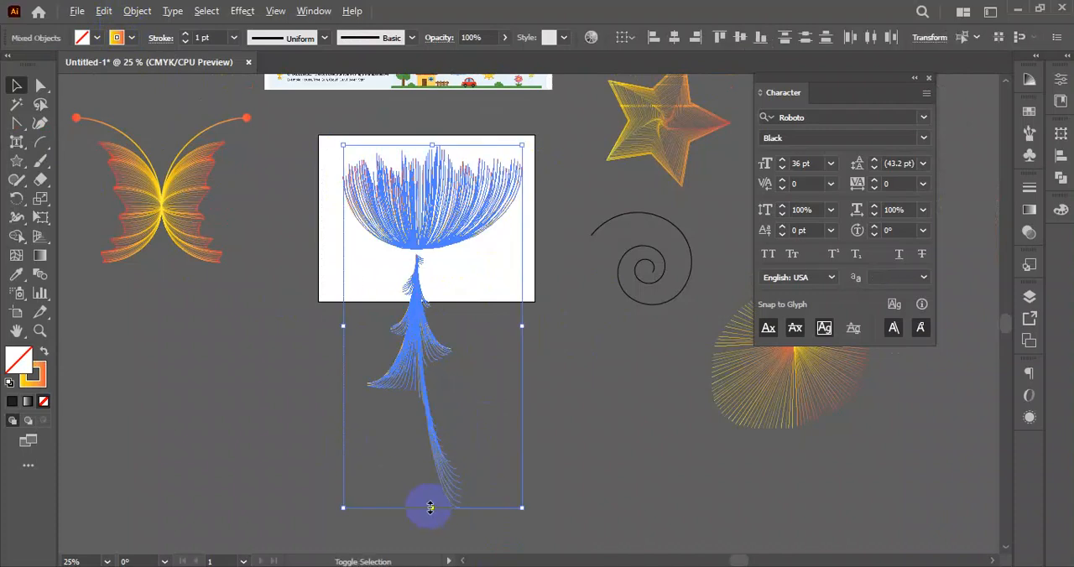
left_click_drag(429, 508, 422, 408)
left_click_drag(429, 283, 370, 184)
left_click(504, 222)
key("space")
left_click_drag(487, 209, 439, 274)
left_click_drag(389, 185, 259, 388)
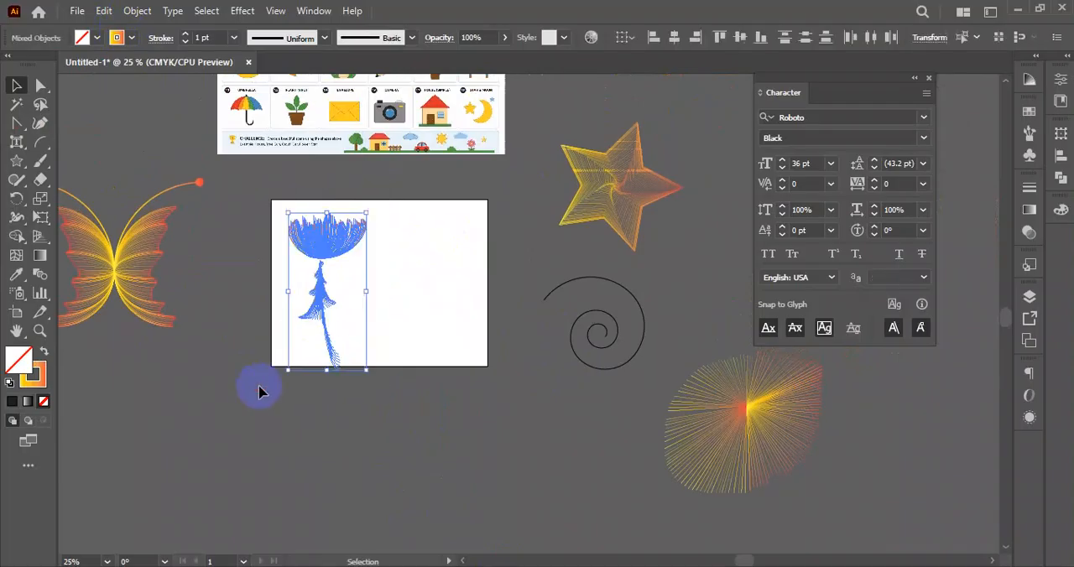
- Delete the radial line burst to the lower right of the spiral
left_click(440, 241)
left_click(647, 218)
left_click(601, 335)
left_click(600, 332)
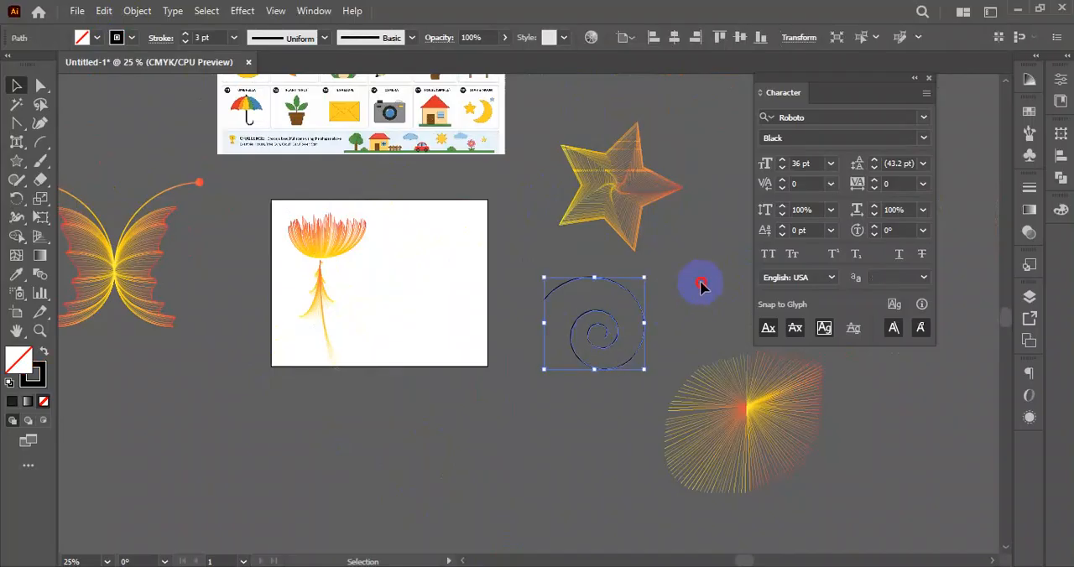
left_click(733, 312)
left_click(739, 420)
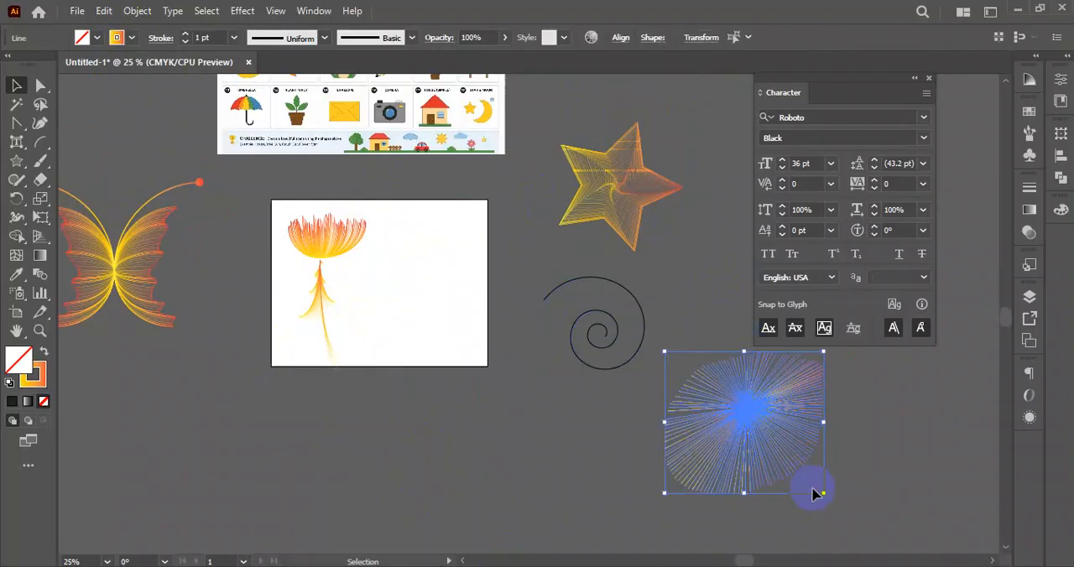
key("Delete")
- Move the flower with its stem off the artboard to the area below the butterfly
left_click(295, 343)
left_click_drag(330, 239, 127, 380)
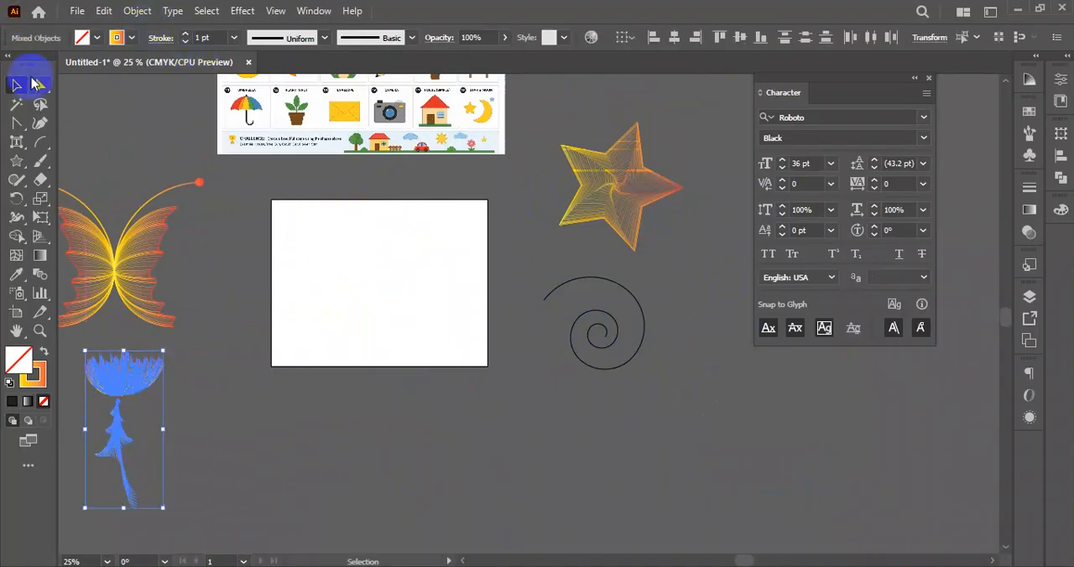
- Display the full stroke settings, including the cap, corner, dashed line, arrowhead and profile options
left_click(152, 39)
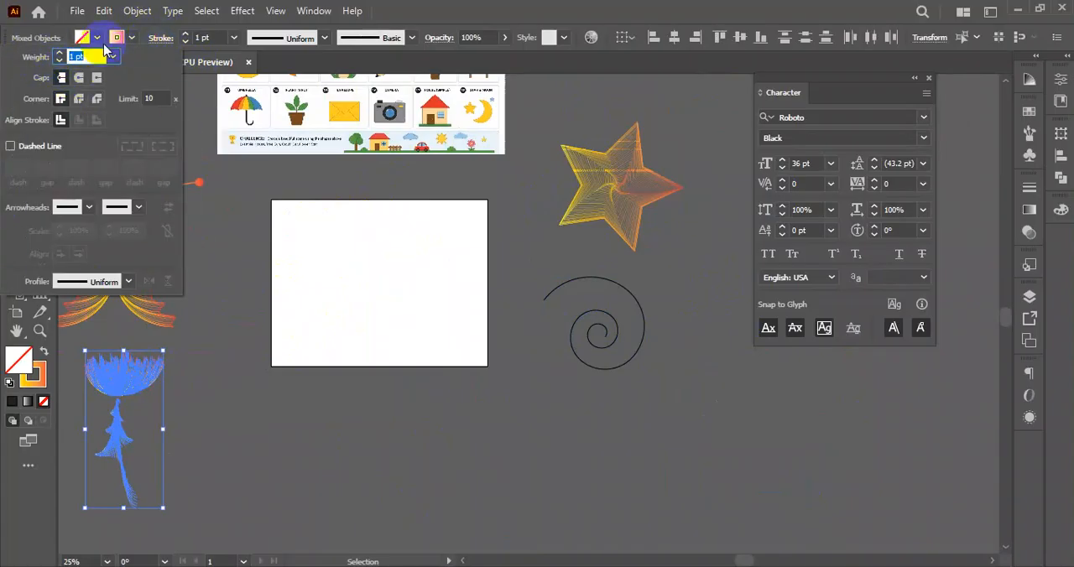
left_click(156, 39)
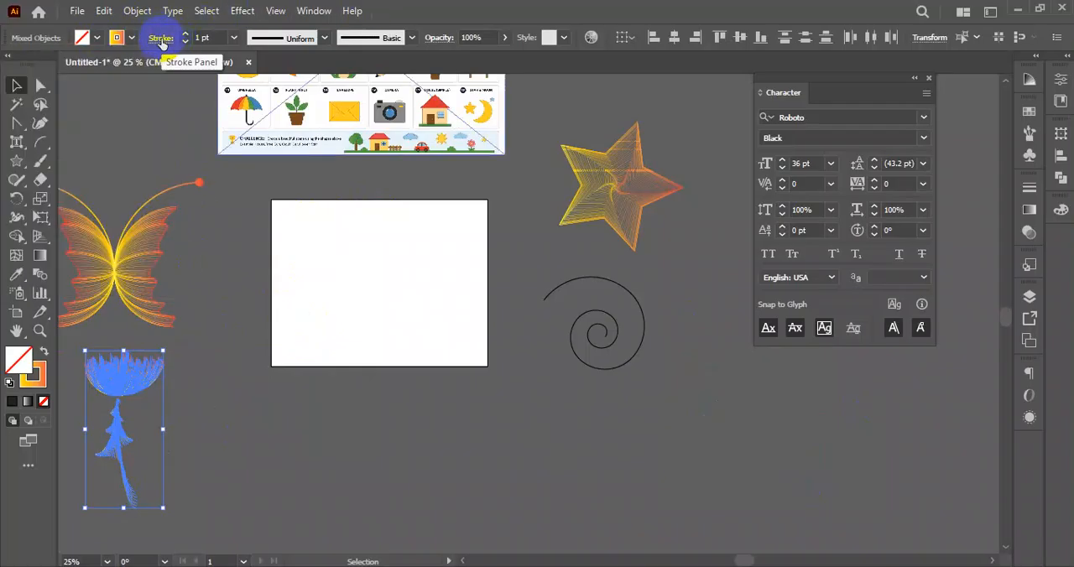
left_click(313, 11)
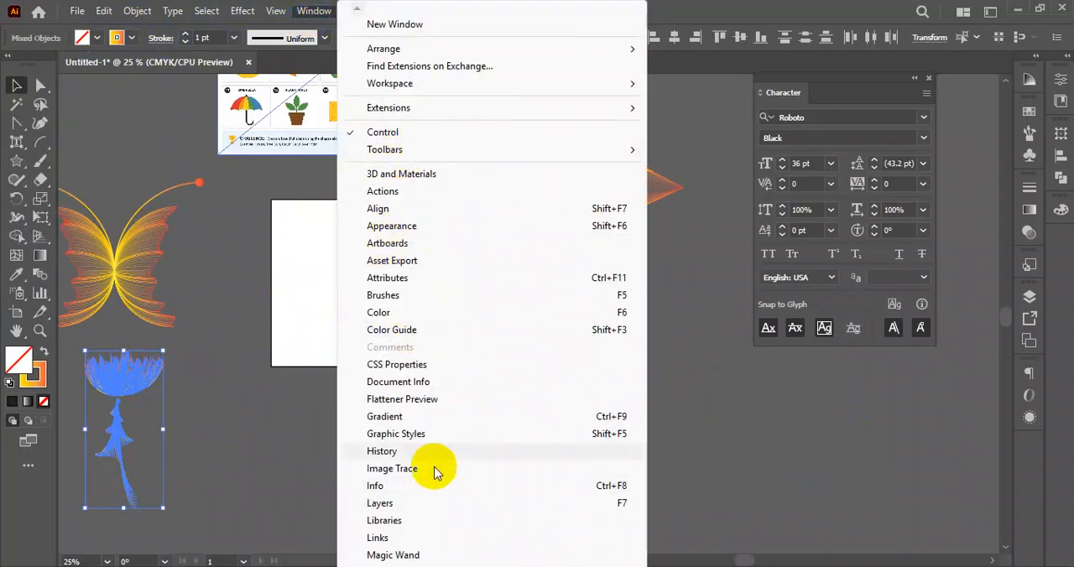
mouse_move(413, 566)
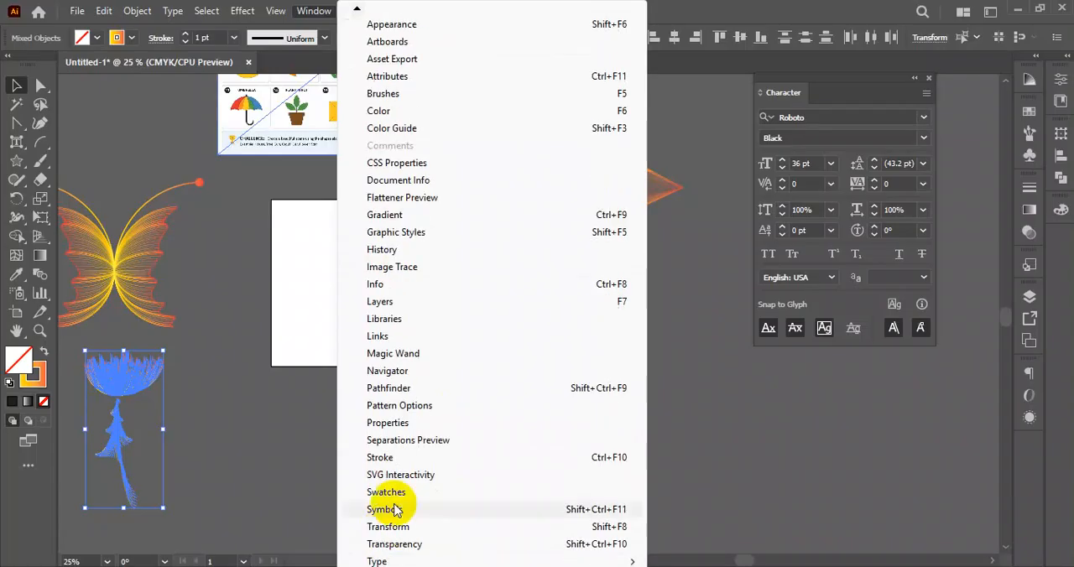
left_click(393, 461)
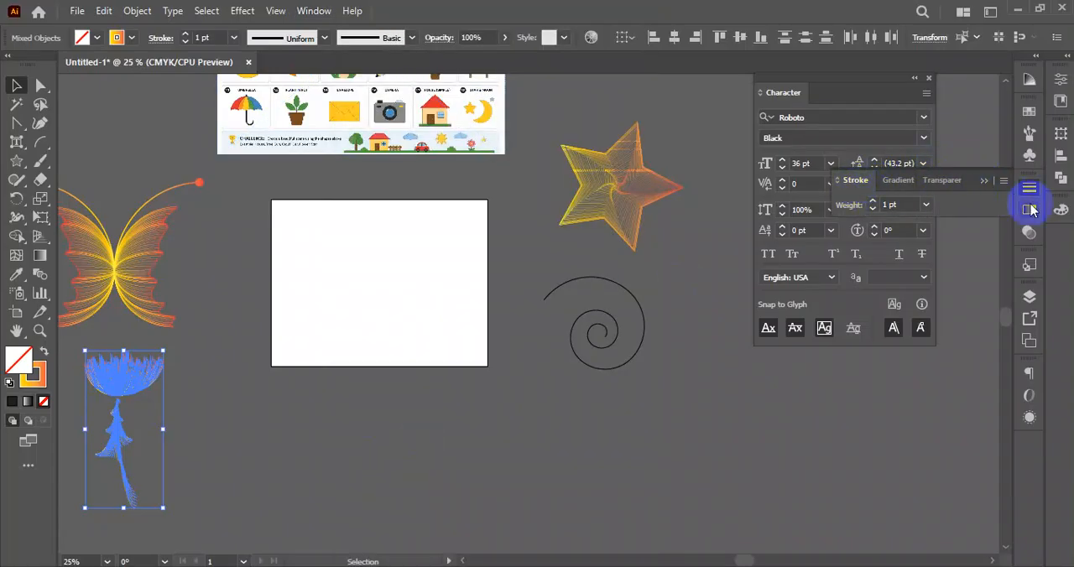
left_click(1005, 183)
left_click(949, 186)
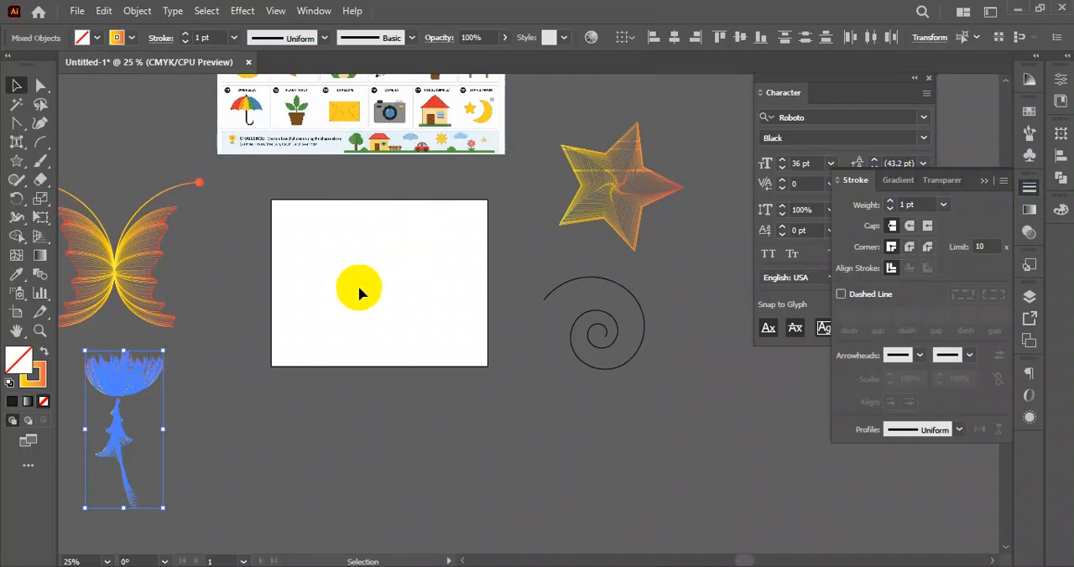
- Draw a horizontal line across the upper part of the empty artboard and set its stroke weight to 24 pt
scroll(412, 263, "up", 2)
key("space")
left_click_drag(455, 275, 569, 266)
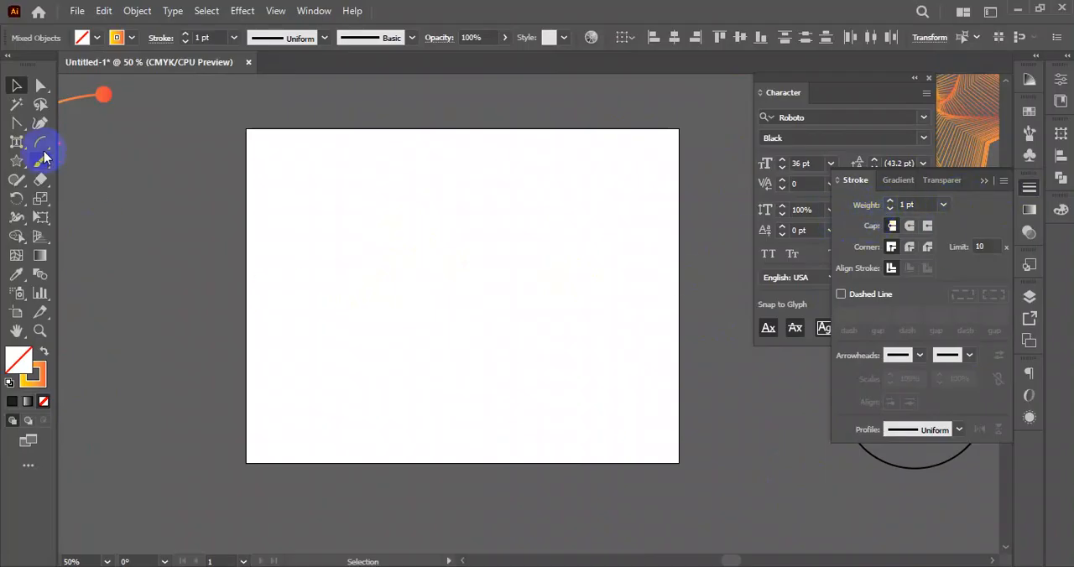
left_click_drag(40, 148, 78, 143)
left_click_drag(297, 208, 610, 207)
left_click(16, 85)
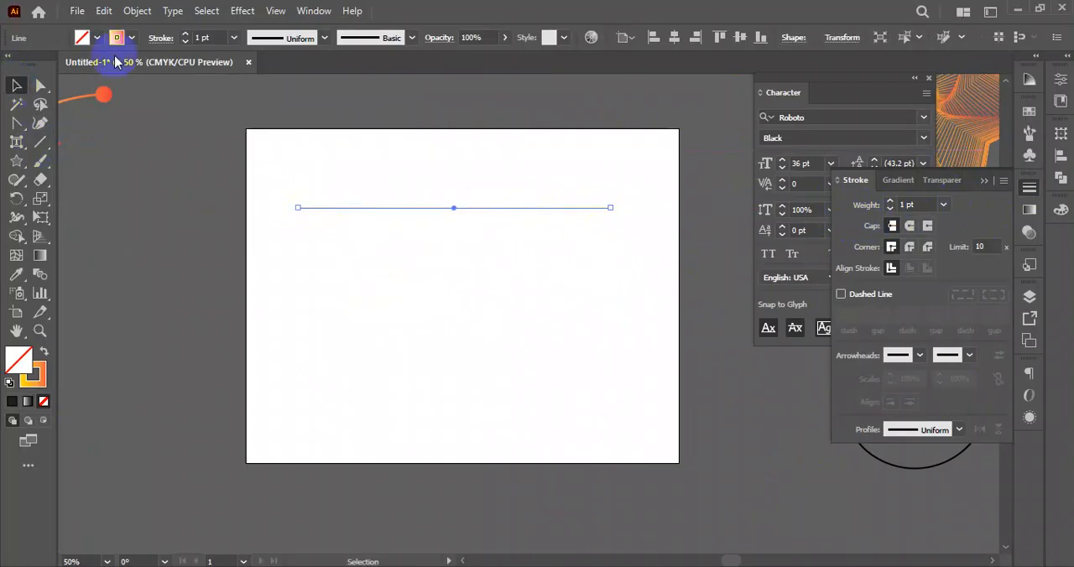
left_click_drag(187, 36, 187, 35)
left_click(449, 332)
- Duplicate the thick line downward twice at equal spacing to get three parallel lines
left_click_drag(459, 212, 456, 281)
key("ctrl+d")
left_click_drag(571, 158, 499, 412)
left_click_drag(631, 164, 502, 408)
left_click(502, 408)
- Give the middle line a round cap
left_click(491, 210)
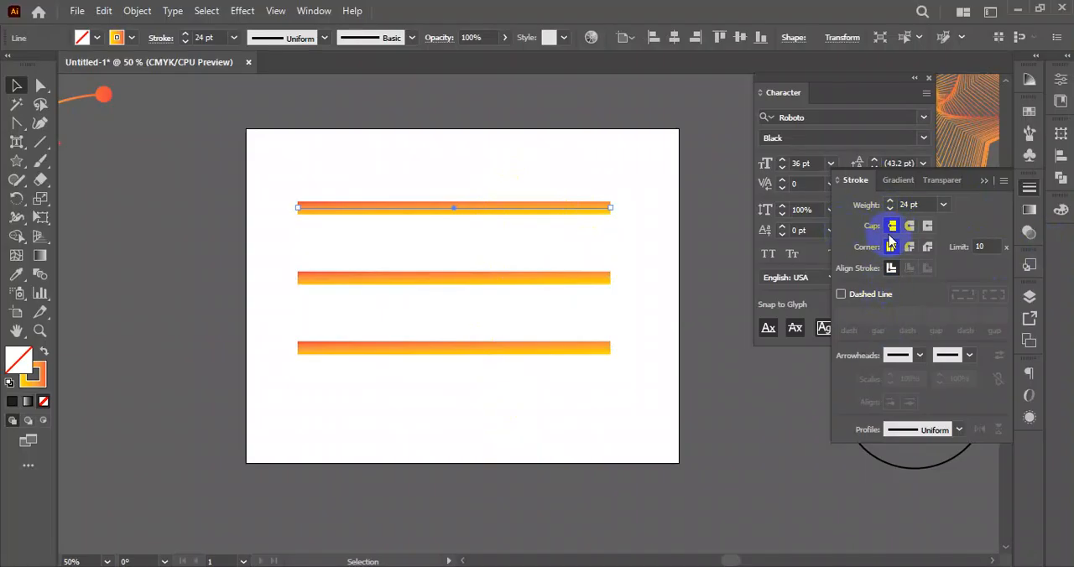
left_click_drag(521, 295, 521, 296)
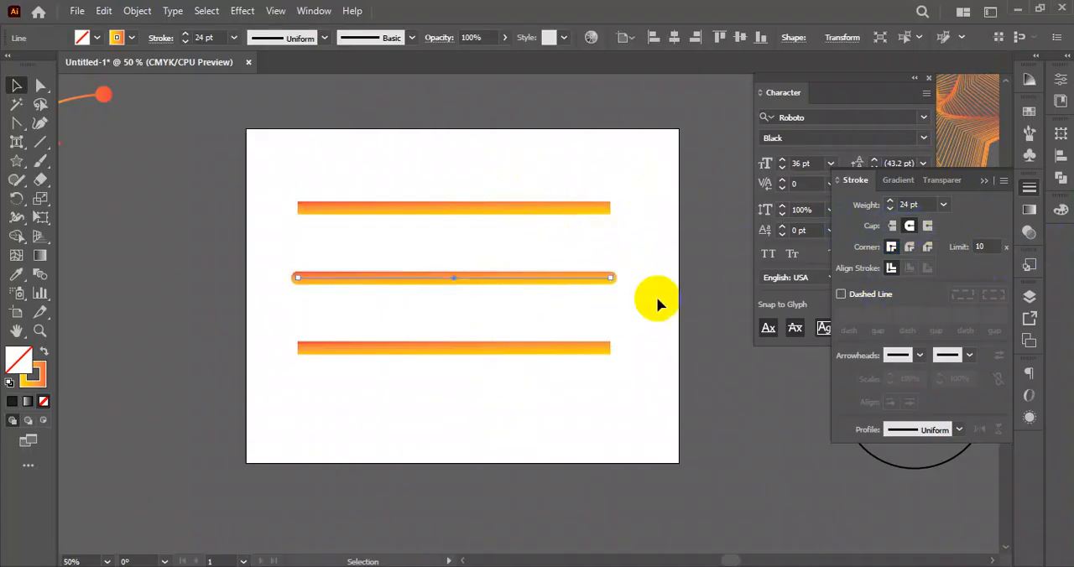
left_click(592, 302)
left_click_drag(652, 259, 624, 298)
left_click_drag(662, 242, 465, 310)
- Give the bottom line a projecting cap
left_click_drag(636, 328, 302, 394)
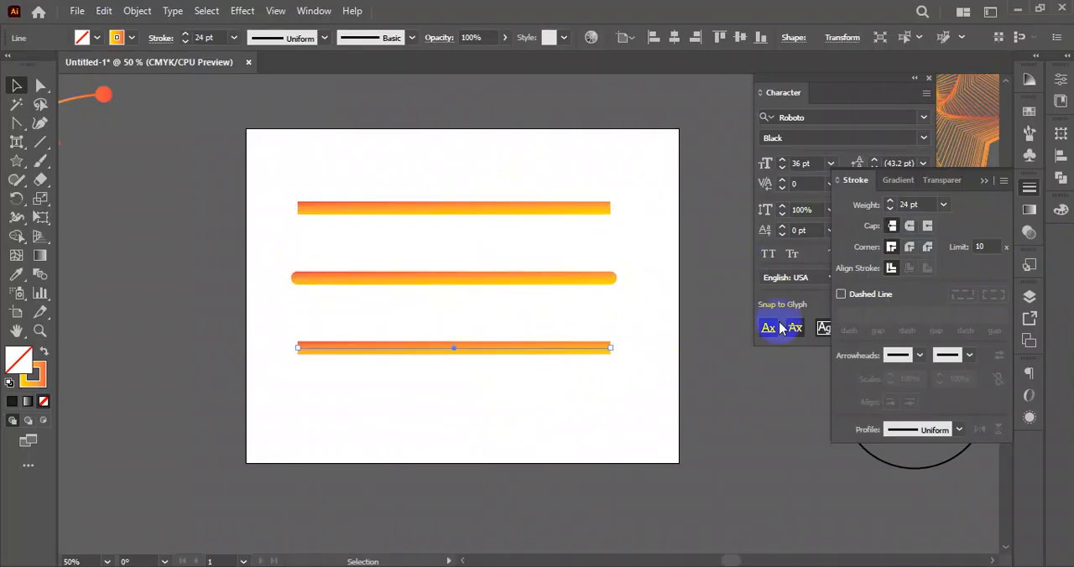
left_click(928, 227)
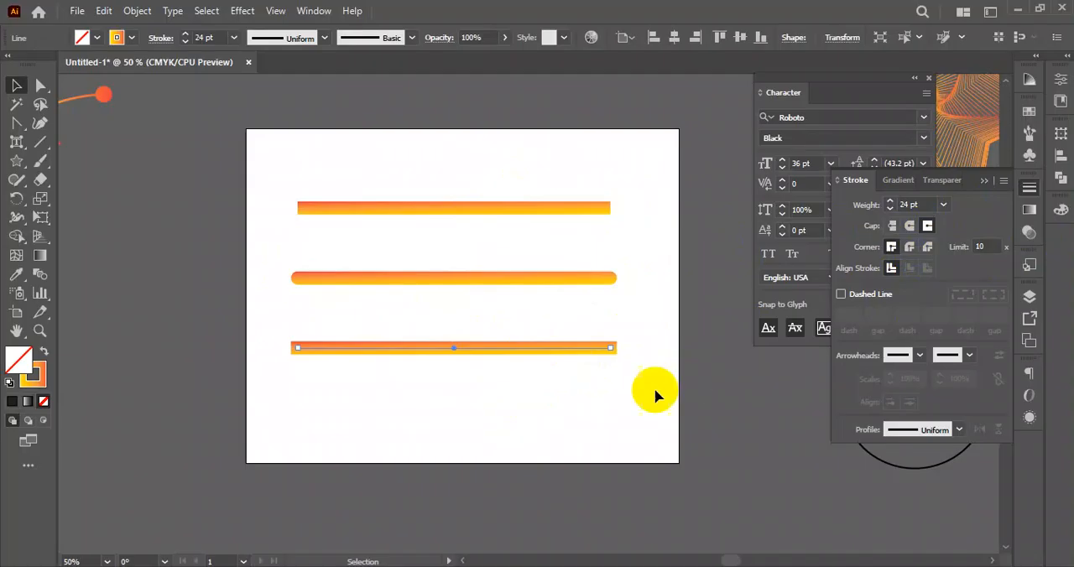
- Compare where the butt, round and projecting caps end relative to the end anchors of the three lines
left_click(622, 360)
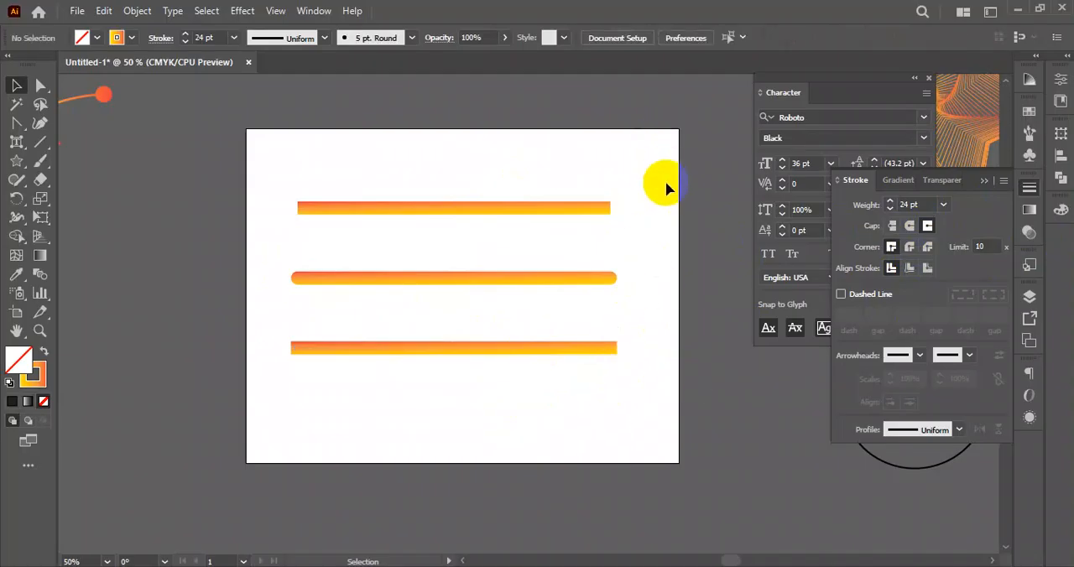
left_click_drag(413, 138, 426, 261)
left_click_drag(460, 136, 437, 407)
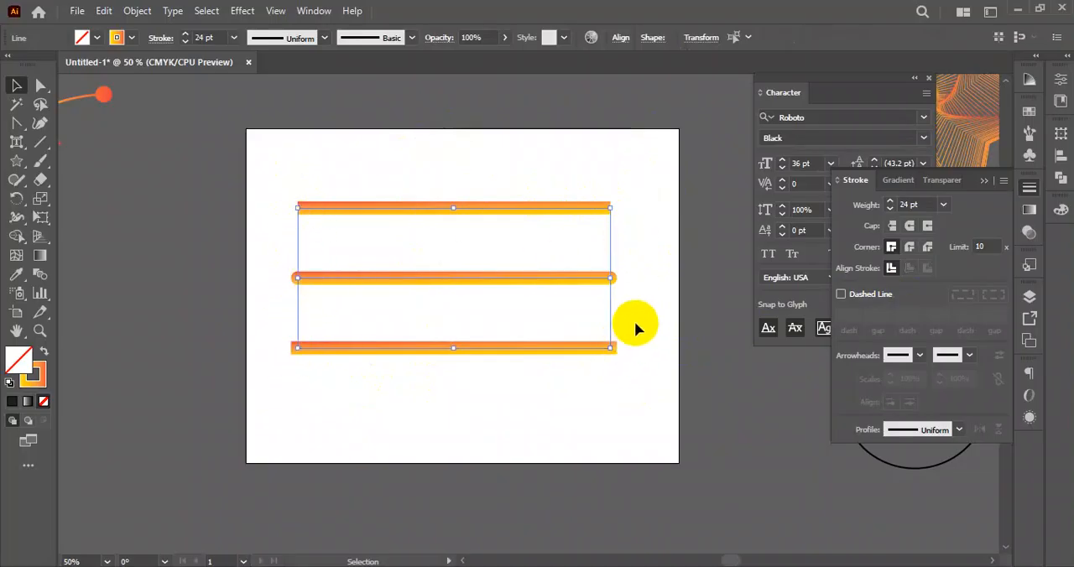
left_click(652, 305)
left_click(610, 280)
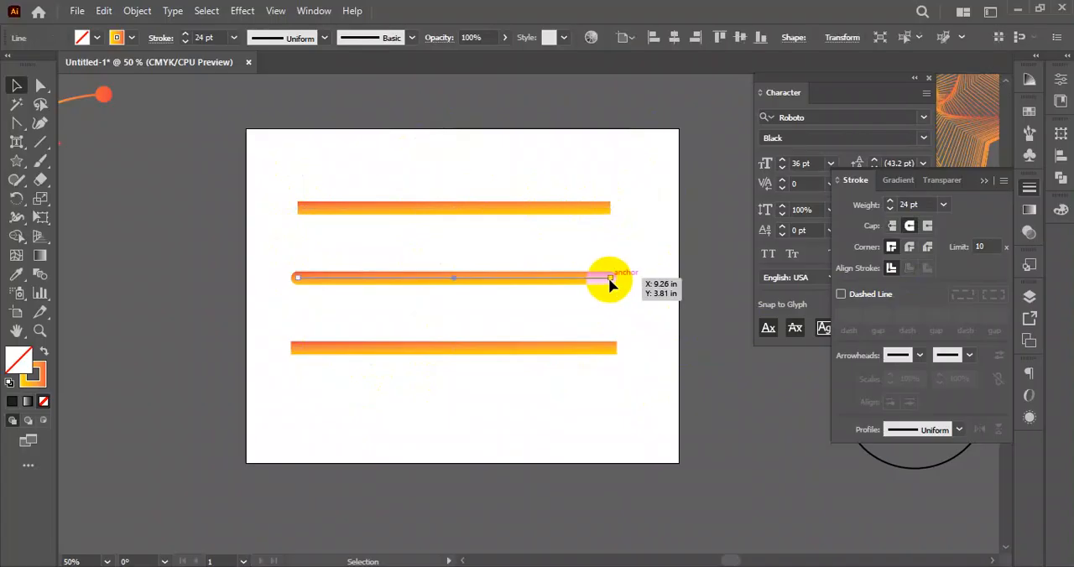
left_click_drag(630, 171, 470, 407)
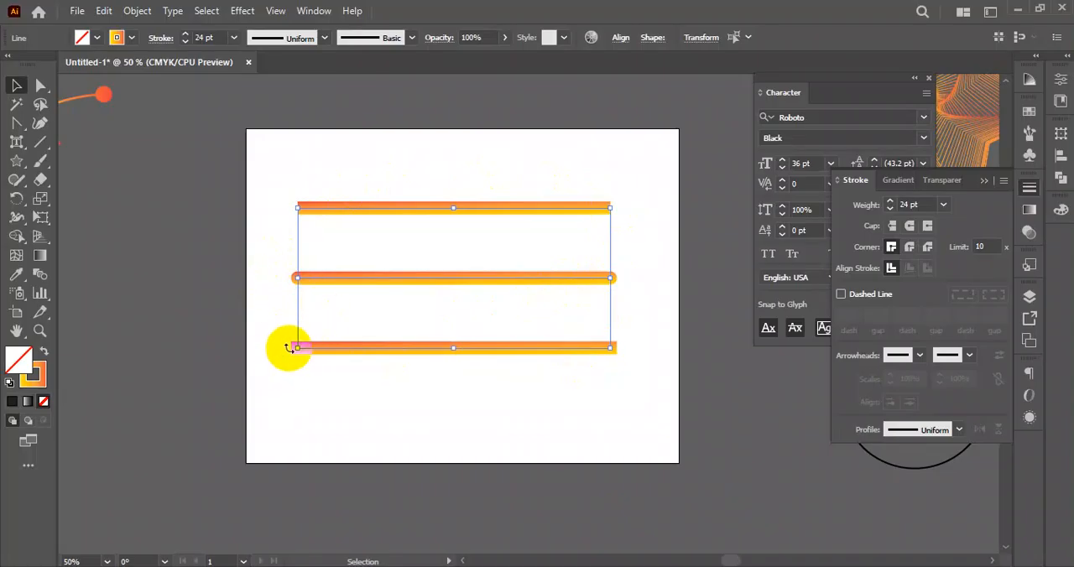
left_click(280, 406)
- Move the three thick lines together off the artboard to its lower left
left_click_drag(639, 168, 419, 394)
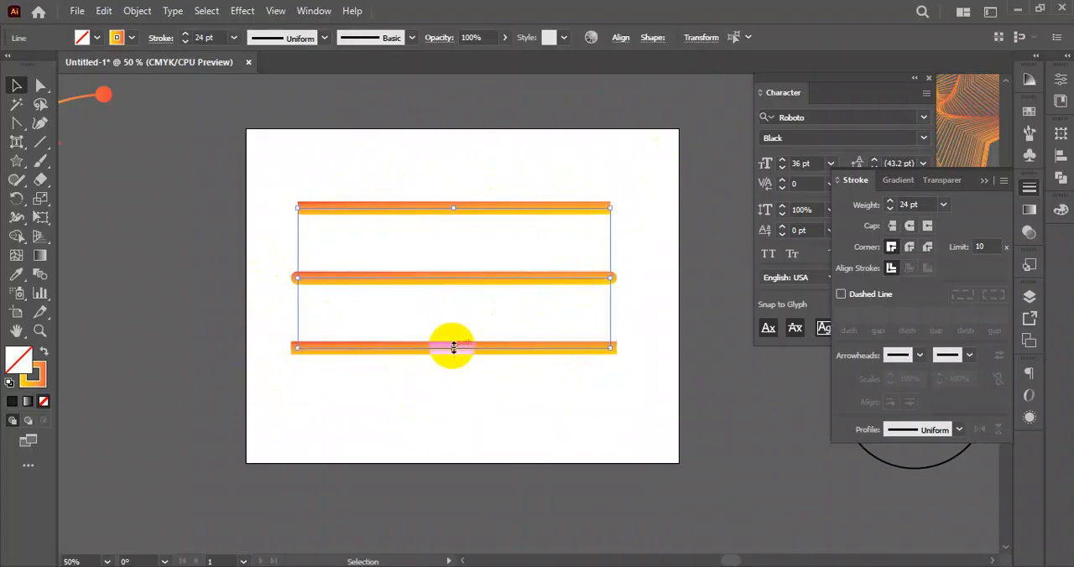
left_click_drag(425, 352, 422, 330)
left_click(686, 216)
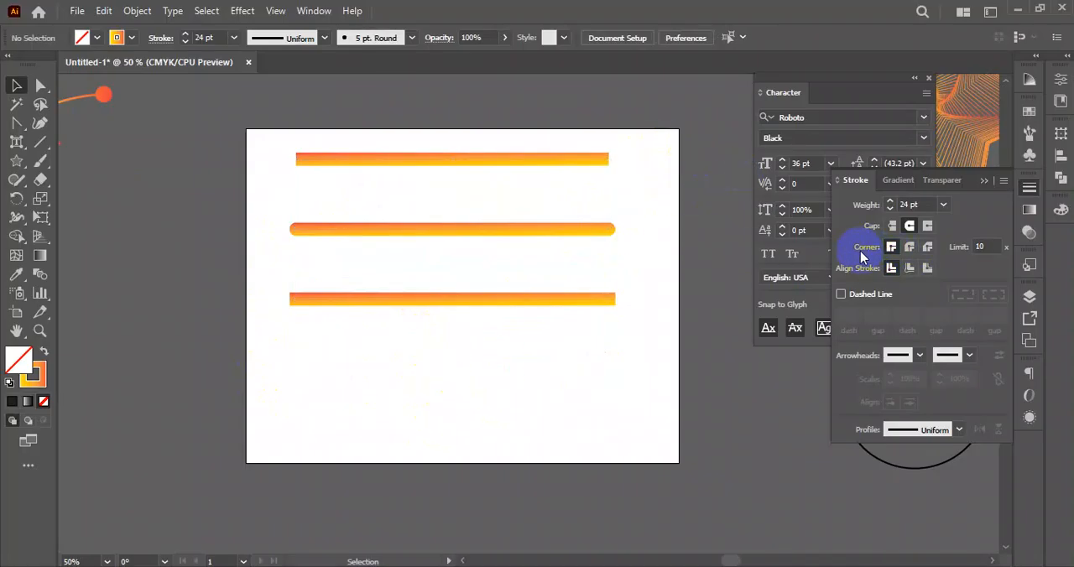
left_click_drag(626, 138, 561, 173)
left_click_drag(645, 117, 451, 362)
left_click_drag(495, 163, 171, 486)
- Draw a square outline with a 24 pt stroke and spread two copies of it across the artboard
left_click_drag(20, 168, 80, 161)
mouse_move(302, 184)
left_mouse_down()
mouse_move(365, 286)
mouse_move(553, 255)
mouse_move(523, 295)
mouse_move(625, 433)
left_mouse_up()
left_click(15, 86)
mouse_move(403, 247)
left_mouse_down()
mouse_move(384, 303)
mouse_move(386, 294)
left_mouse_up()
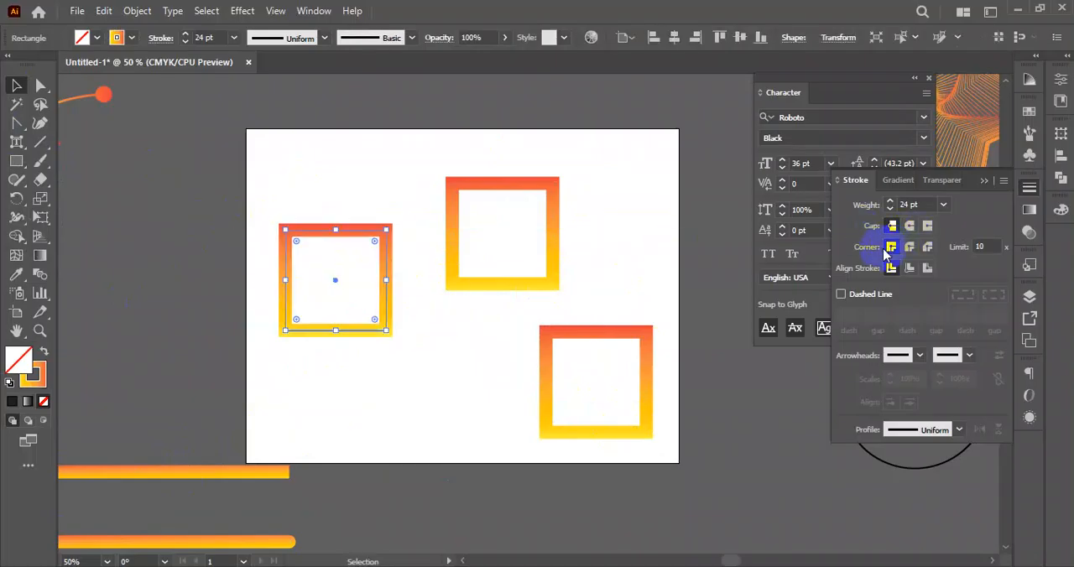
- Give the stroke of the left square a round corner join
left_click(909, 248)
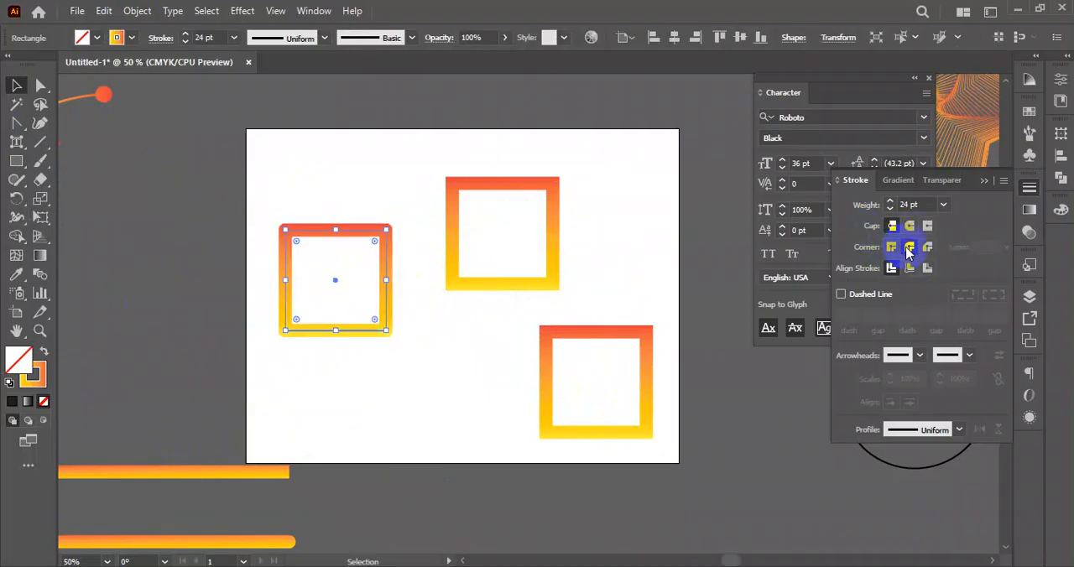
left_click(402, 212)
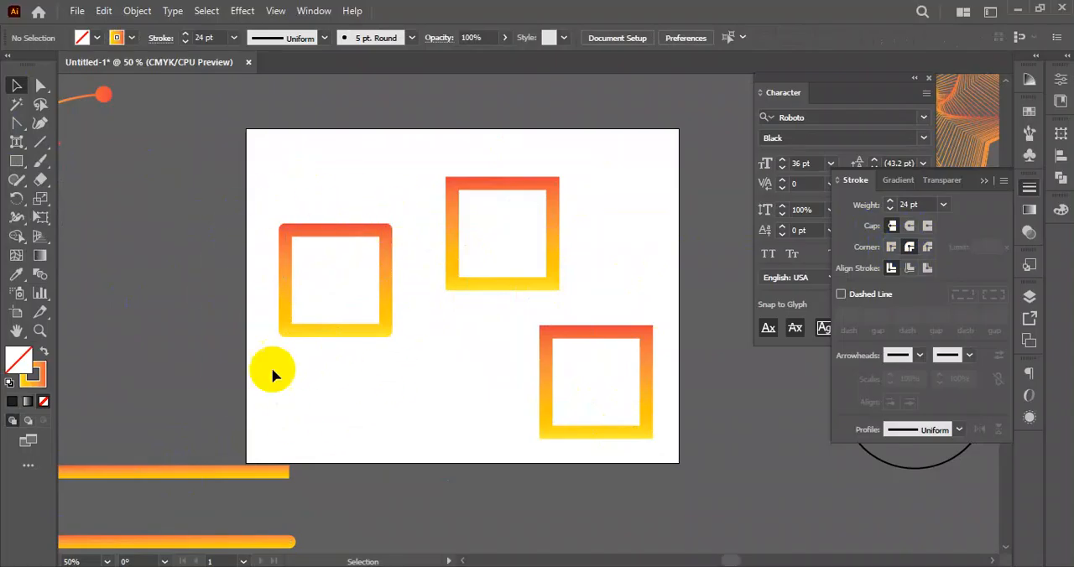
left_click(342, 232)
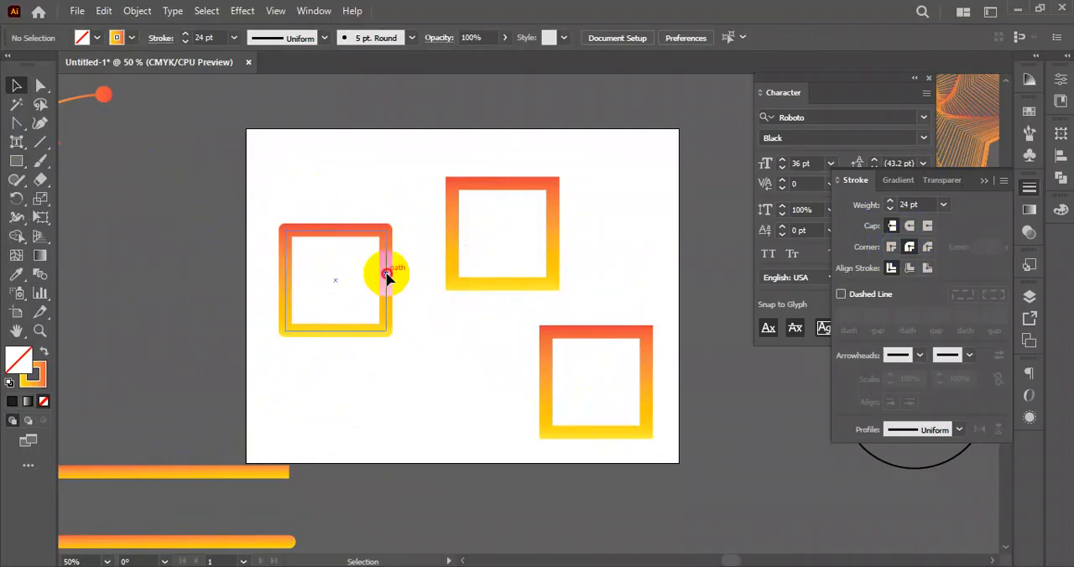
- Give the stroke of the lower-right square a bevel corner join
left_click(634, 337)
left_click(930, 247)
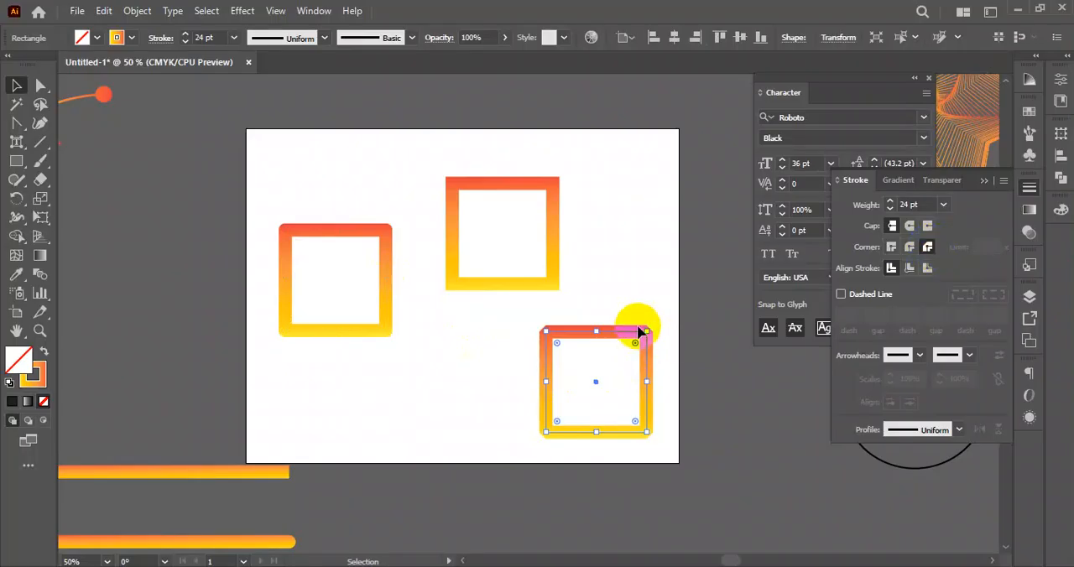
left_click(609, 352)
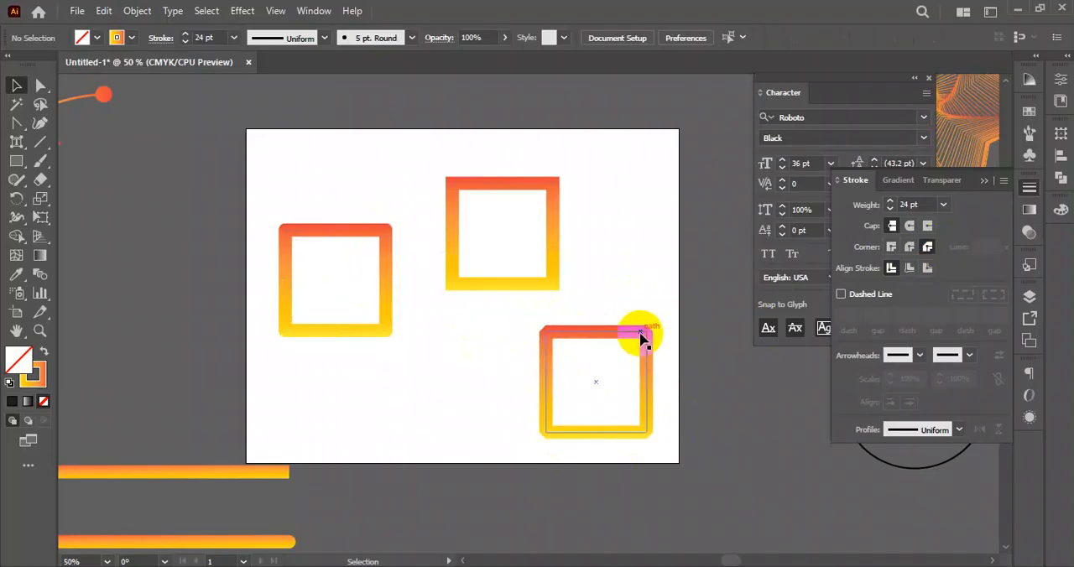
- Rearrange the squares with the rounded one at the artboard's upper left, the bevelled one near the centre and the sharp-cornered one at the upper right
left_click_drag(612, 333, 487, 334)
left_click_drag(542, 284, 631, 252)
left_click_drag(511, 336, 501, 249)
left_click_drag(385, 283, 385, 212)
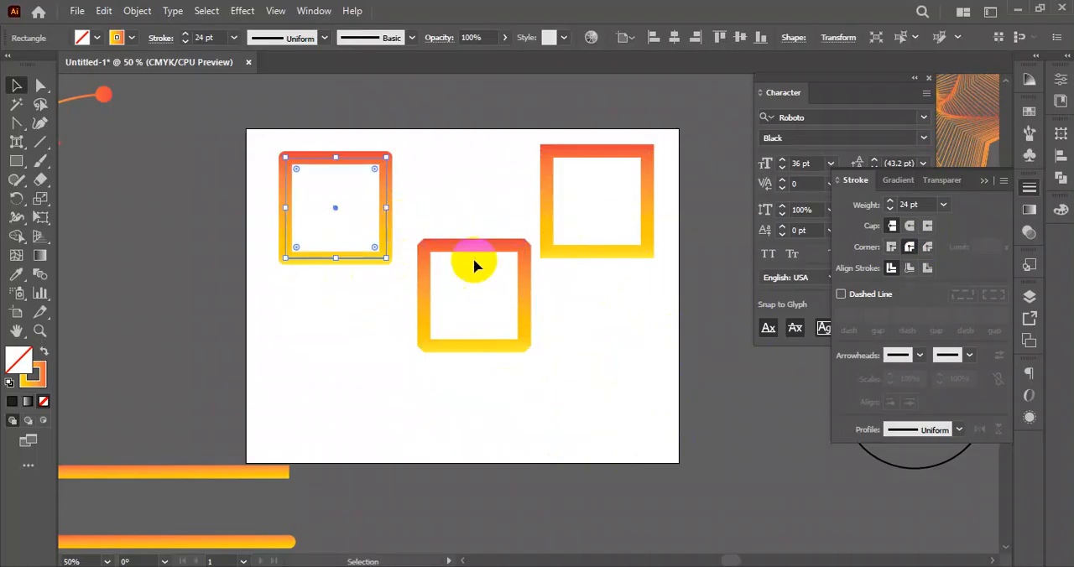
left_click_drag(529, 318, 245, 273)
- Set the corners of all three squares back to miter join
mouse_move(260, 136)
left_mouse_down()
mouse_move(640, 344)
mouse_move(648, 334)
left_mouse_up()
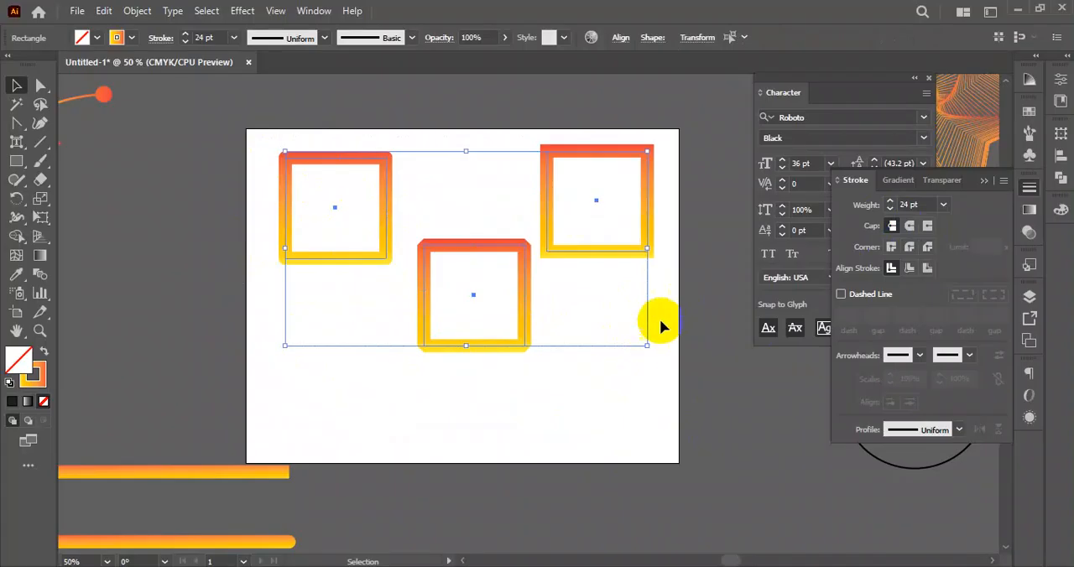
left_click(891, 247)
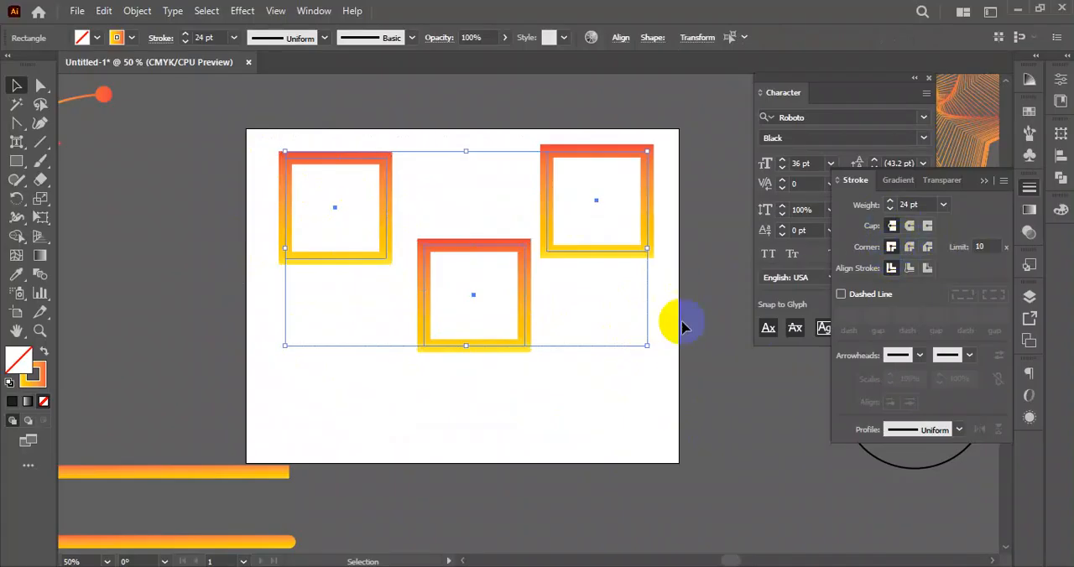
left_click(601, 376)
- Move the middle square further down the artboard and shift the left square slightly down and to the left
left_click_drag(483, 252, 500, 310)
left_click(606, 351)
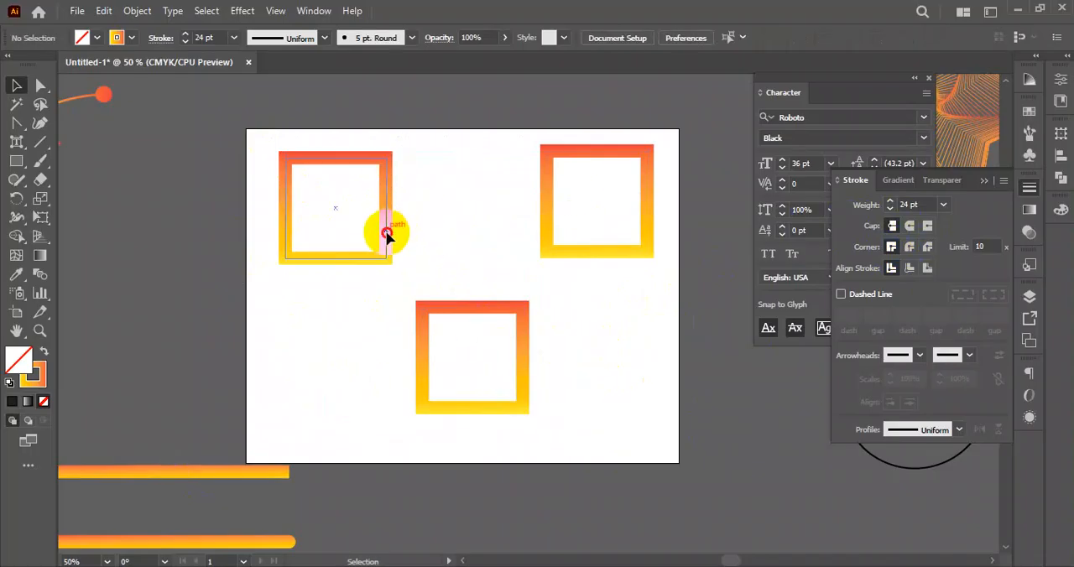
left_click_drag(387, 234, 377, 269)
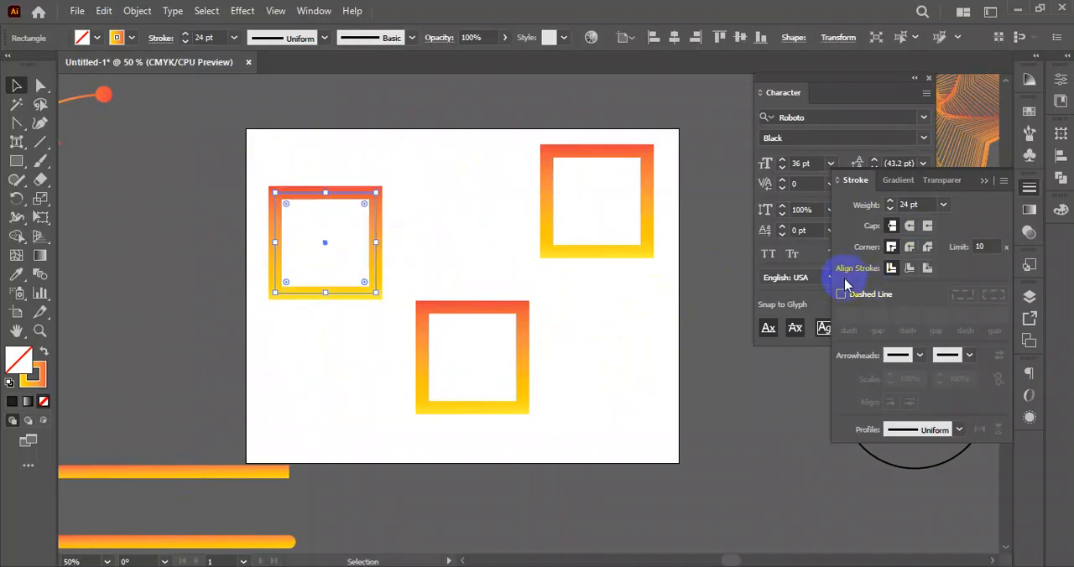
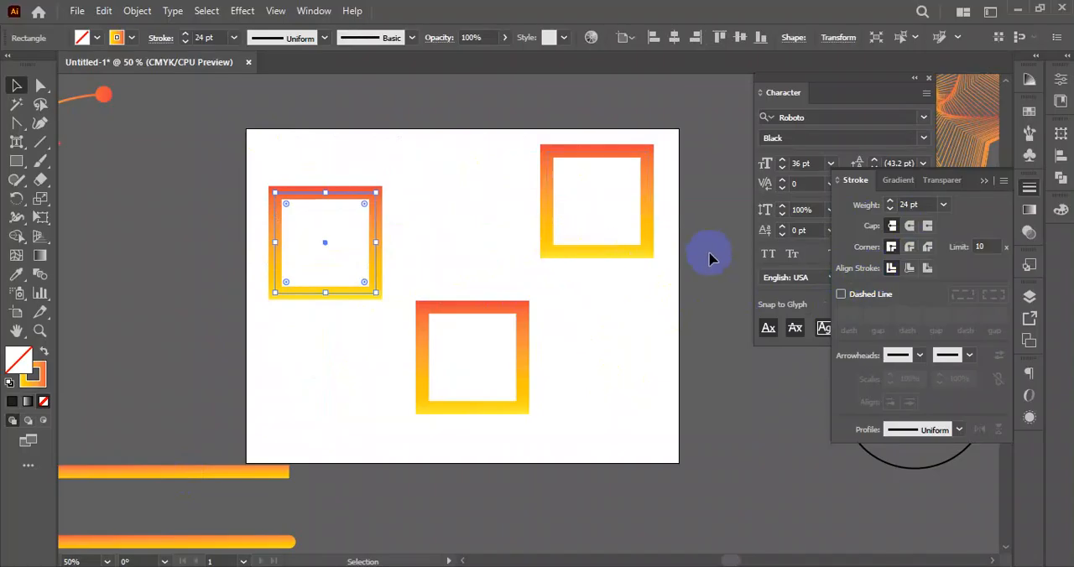
- Align the stroke of the lower middle square to the inside and that of the upper-right square to the outside
left_click(925, 270)
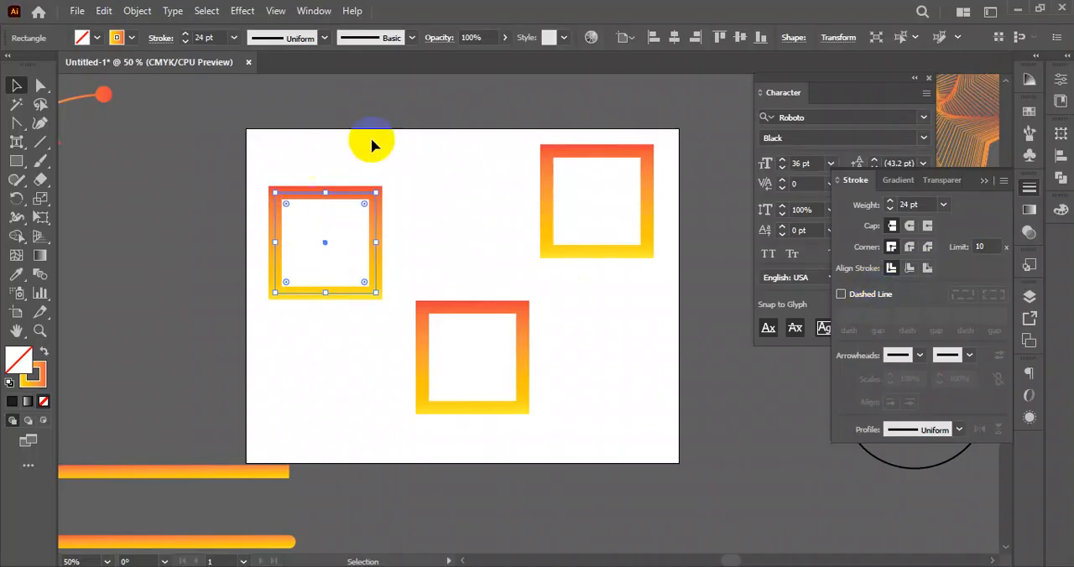
left_click(401, 147)
left_click_drag(415, 132, 351, 214)
left_click(485, 355)
left_click(911, 269)
left_click_drag(470, 101, 633, 222)
left_click(926, 269)
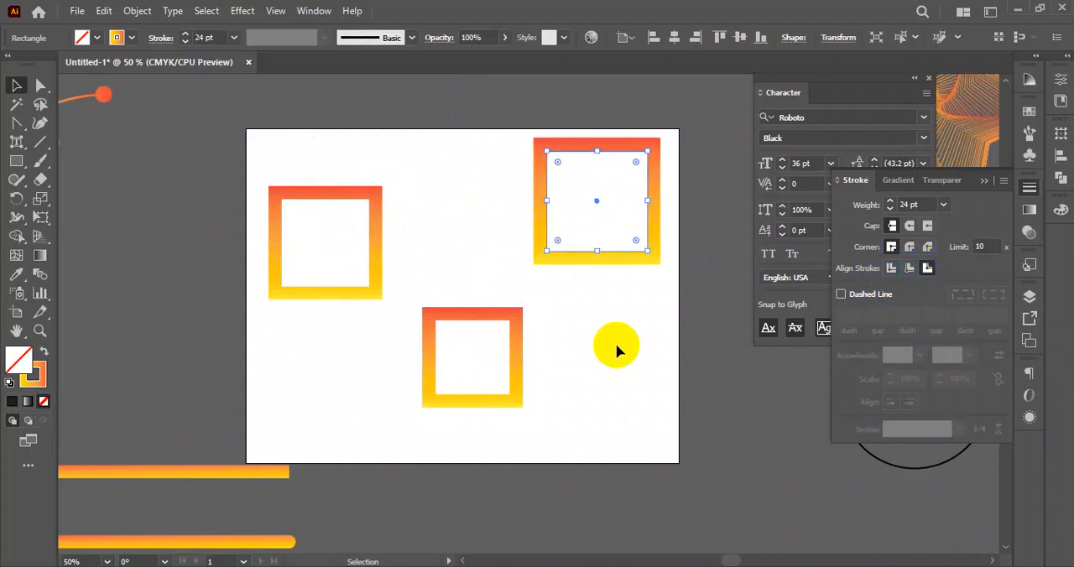
left_click(618, 350)
- Bring the three squares close together, with the centre-aligned one directly above the inside-aligned one and beside the outside-aligned one
left_click_drag(378, 232, 492, 208)
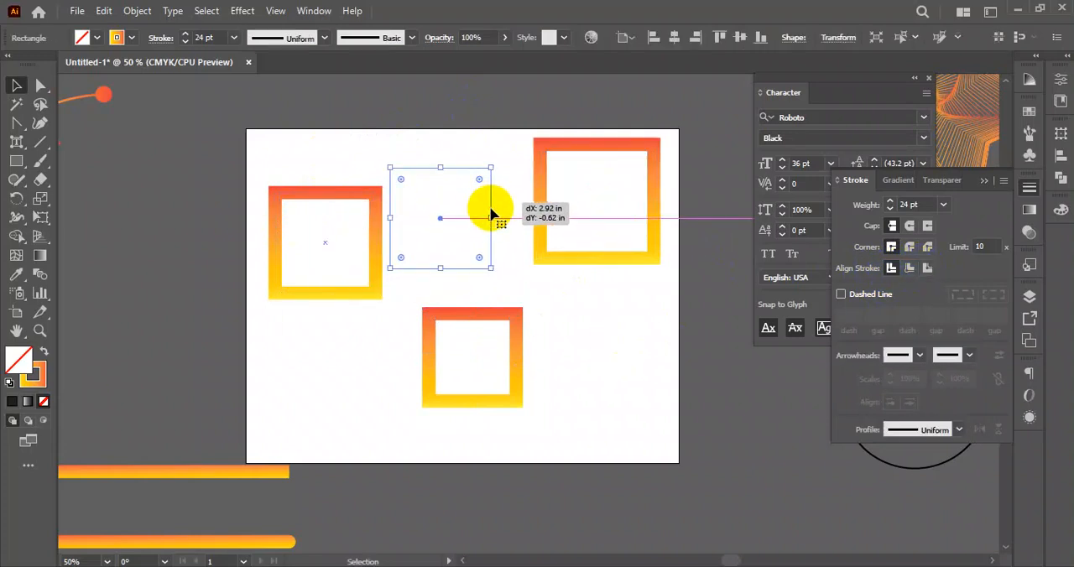
left_click_drag(498, 311, 466, 288)
left_click_drag(604, 261, 576, 277)
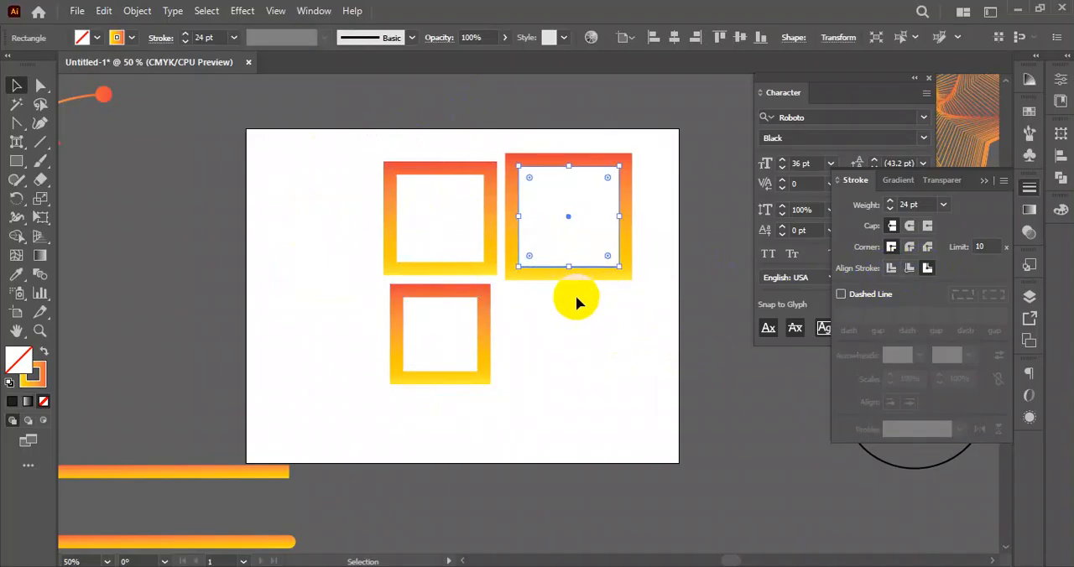
left_click(556, 296)
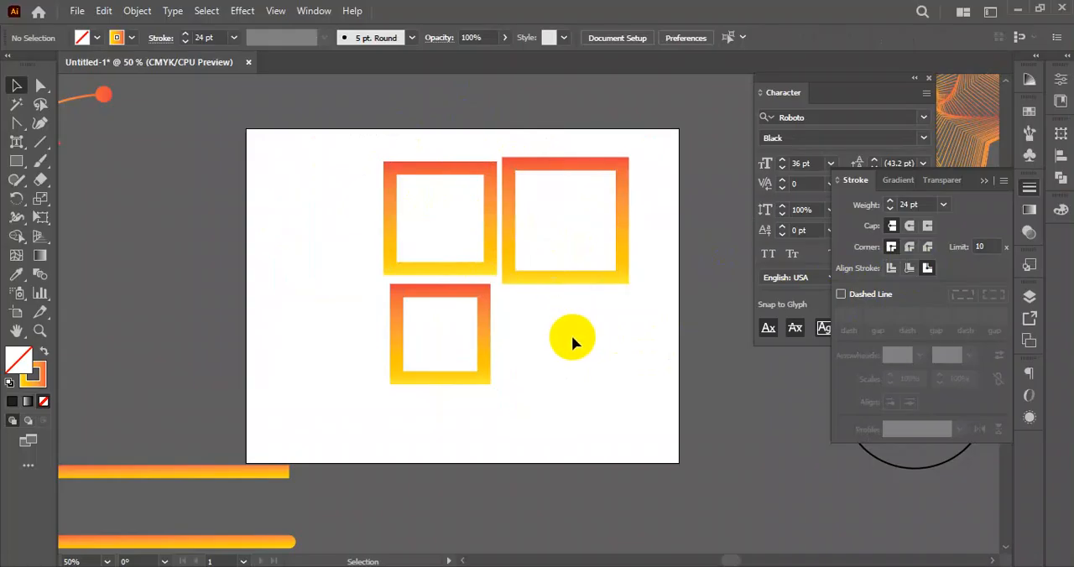
- Spread the three squares apart again, to the artboard's upper left, upper right and lower centre
left_click_drag(580, 282, 612, 279)
left_click_drag(469, 288, 355, 291)
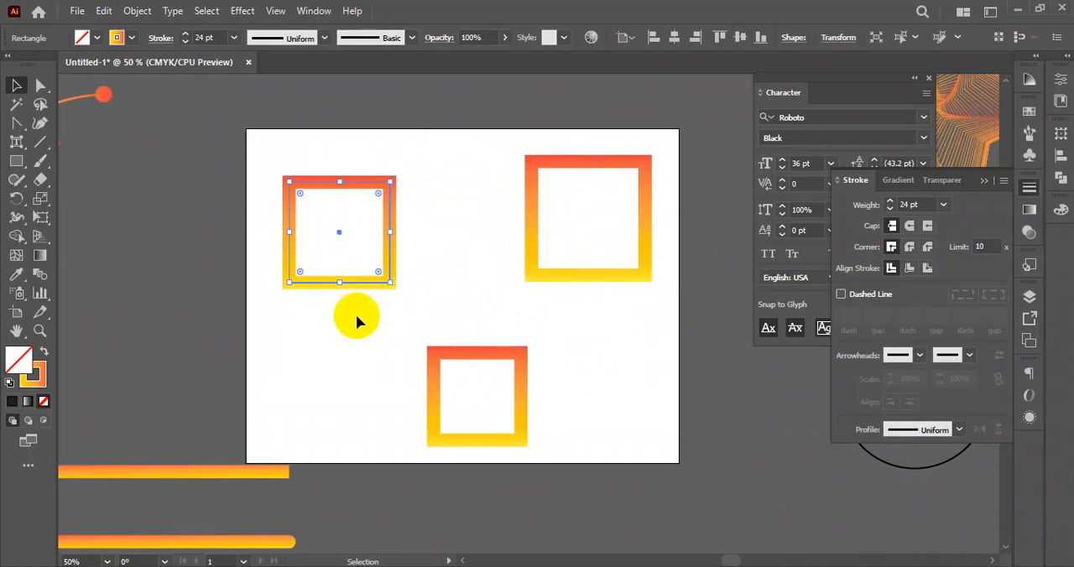
left_click(356, 315)
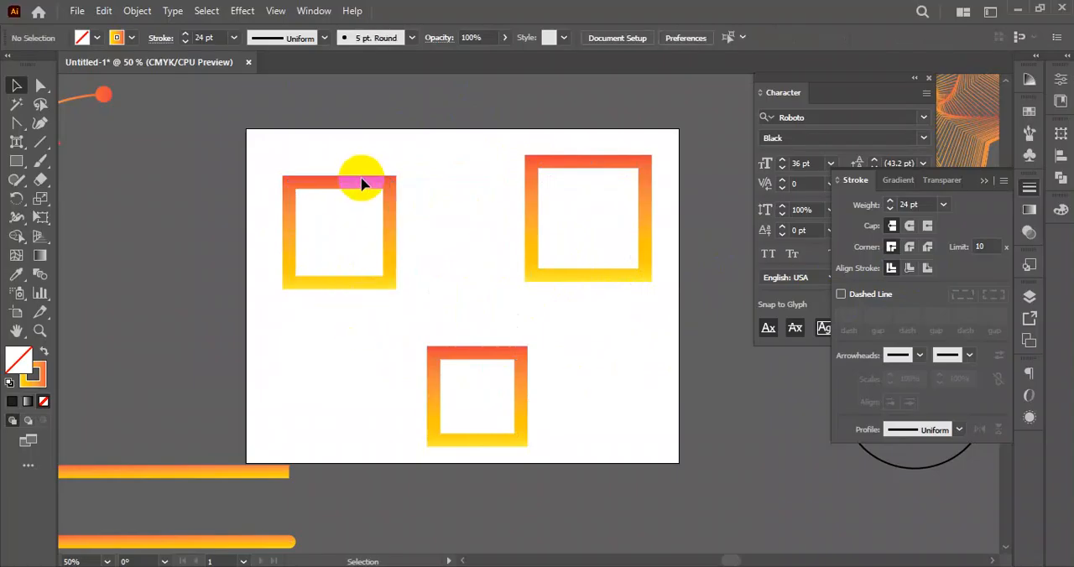
- Increase the stroke weight of the centre-aligned square at the artboard's upper left to 47 pt
scroll(330, 199, "up", 3)
left_click(346, 161)
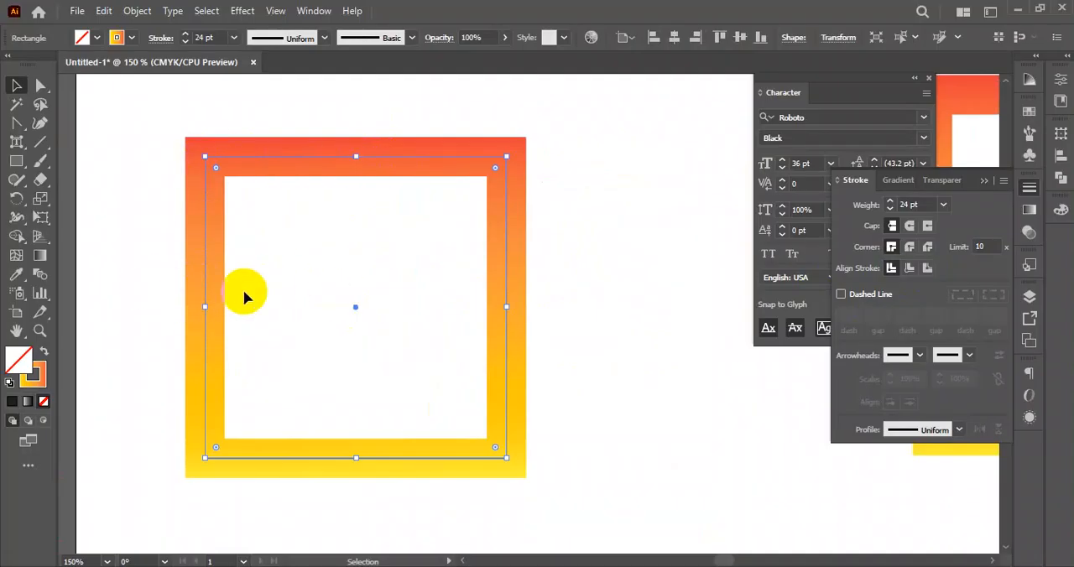
left_click(185, 34)
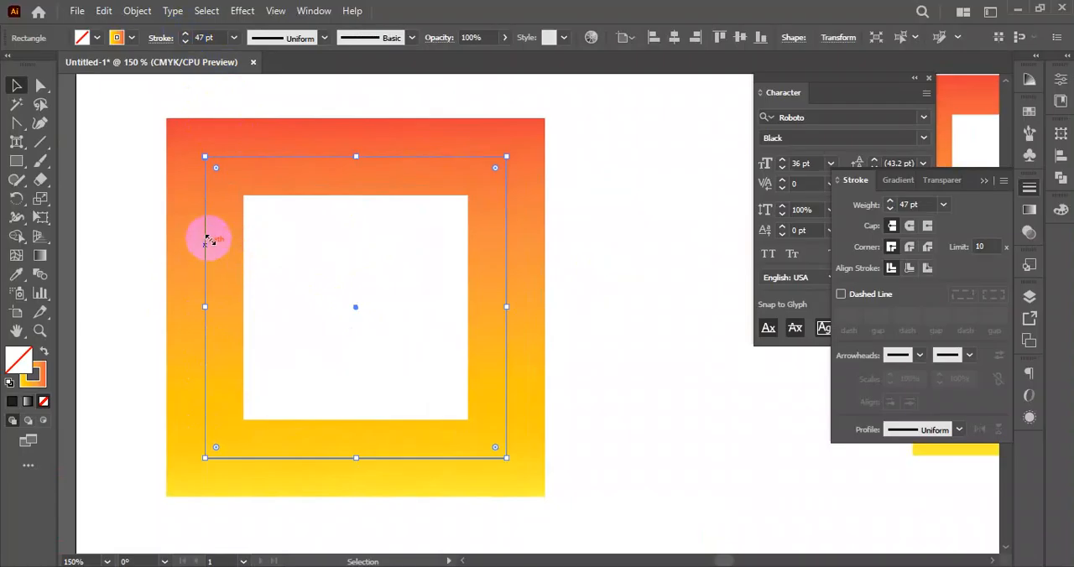
- Increase the stroke weight of the inside-aligned lower square to 45 pt
scroll(232, 221, "down", 2)
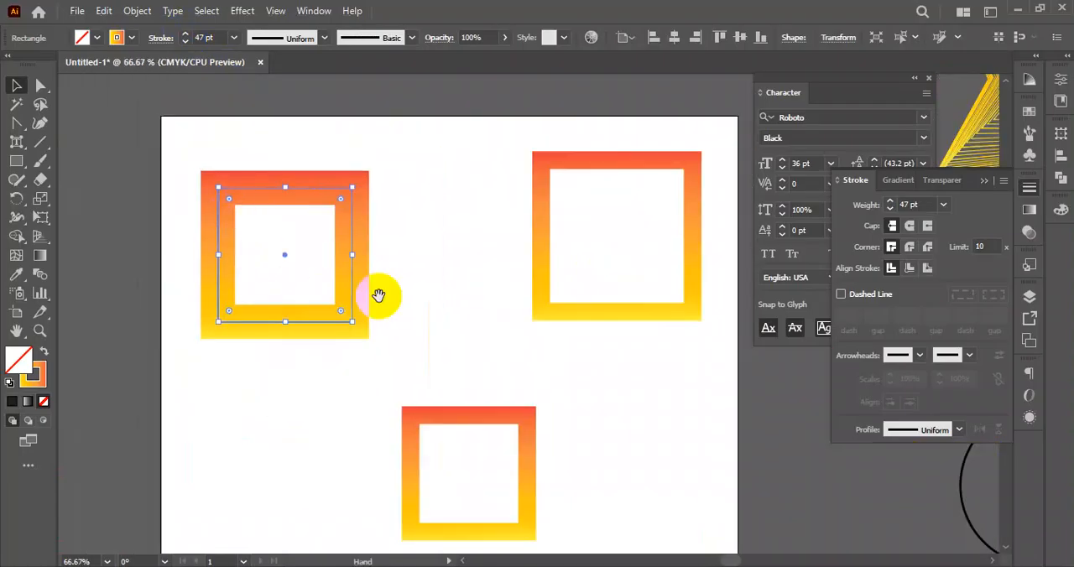
left_click_drag(376, 294, 348, 159)
left_click_drag(418, 221, 442, 360)
left_click_drag(460, 290, 449, 234)
scroll(449, 234, "up", 1)
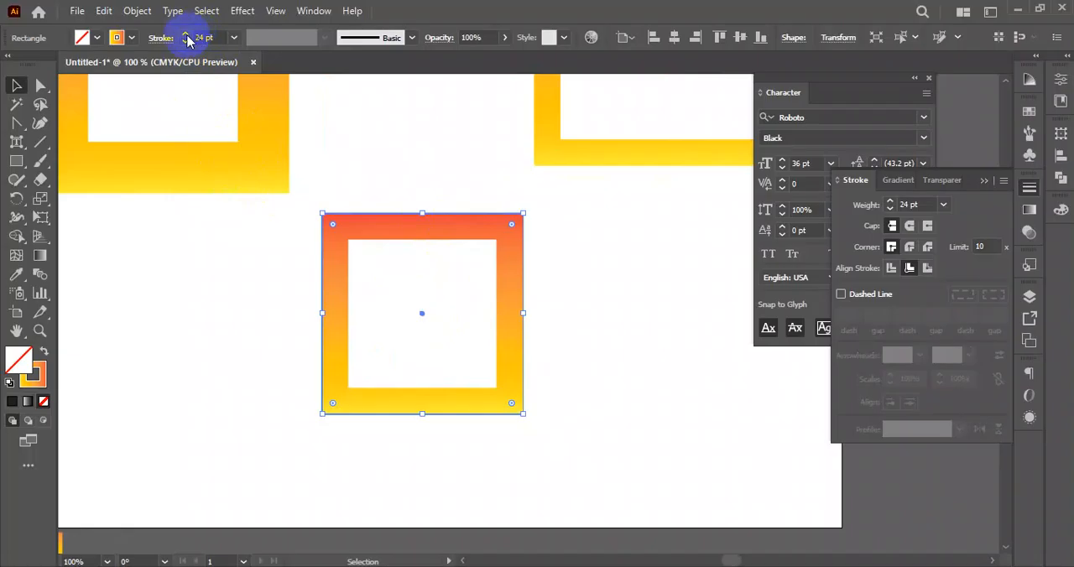
left_click_drag(185, 36, 187, 36)
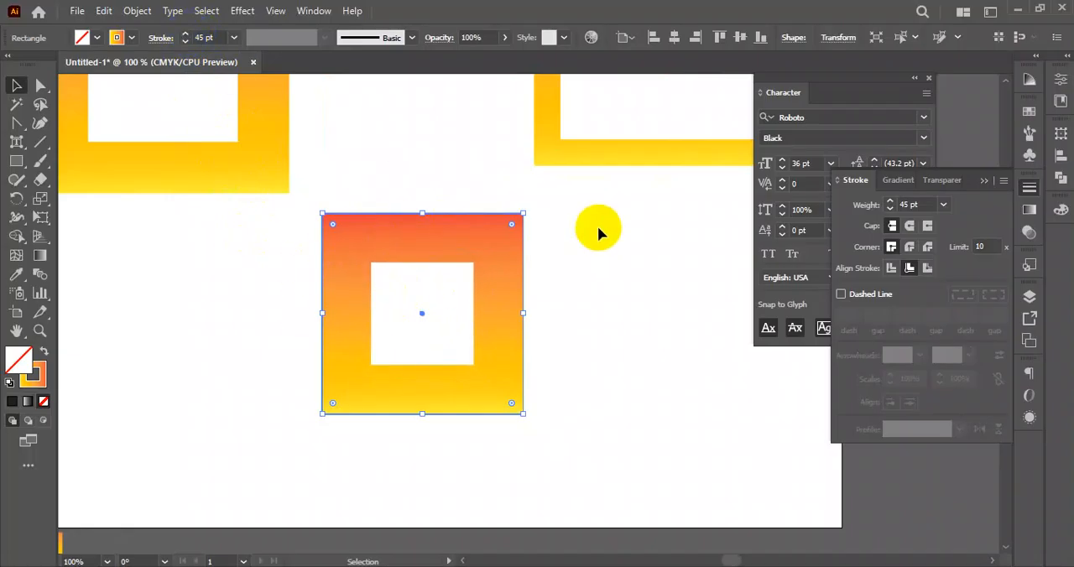
- Increase the stroke weight of the outside-aligned upper-right square to 58 pt
scroll(598, 226, "up", 3)
left_click(566, 294)
left_click_drag(187, 39, 188, 39)
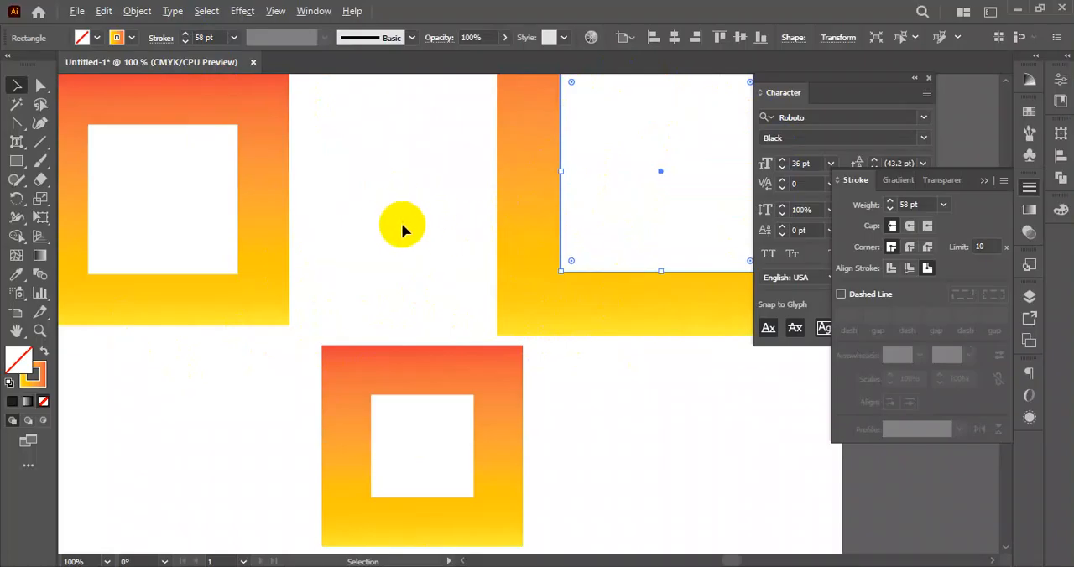
- Move the lower square off the artboard, to the empty canvas at its lower right
scroll(403, 227, "down", 3)
left_click_drag(335, 164, 529, 316)
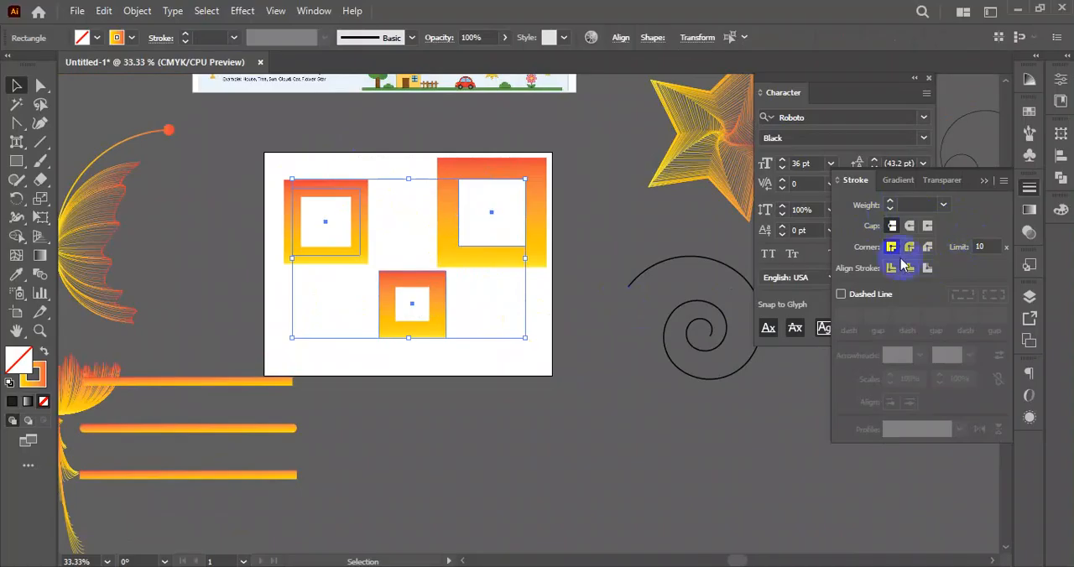
left_click(496, 314)
left_click_drag(446, 327, 649, 448)
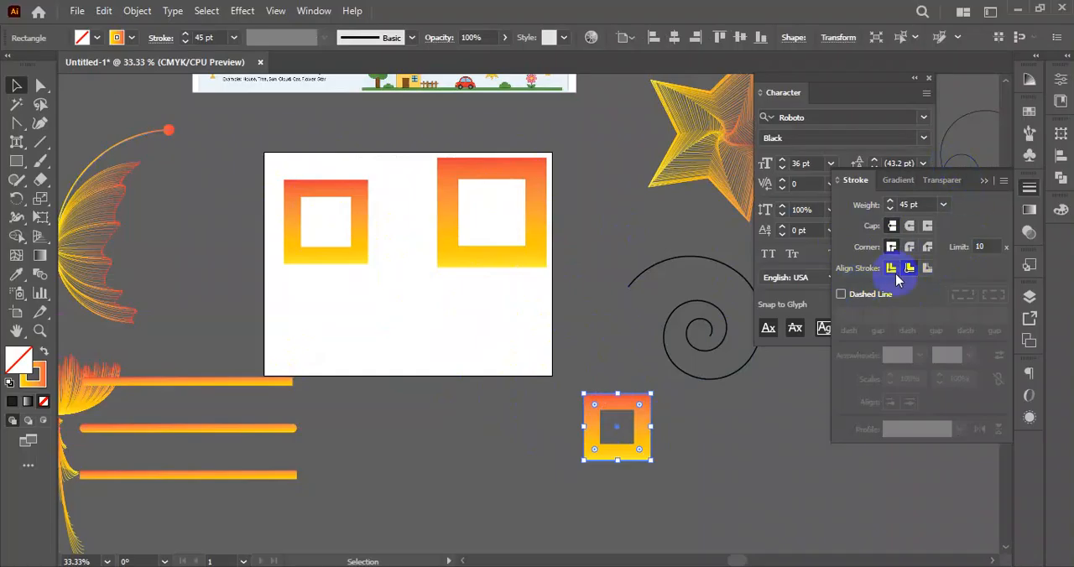
- Delete the two squares on the artboard and the one beside it
left_click_drag(322, 135, 507, 251)
key("Delete")
left_click_drag(508, 309, 596, 443)
key("Delete")
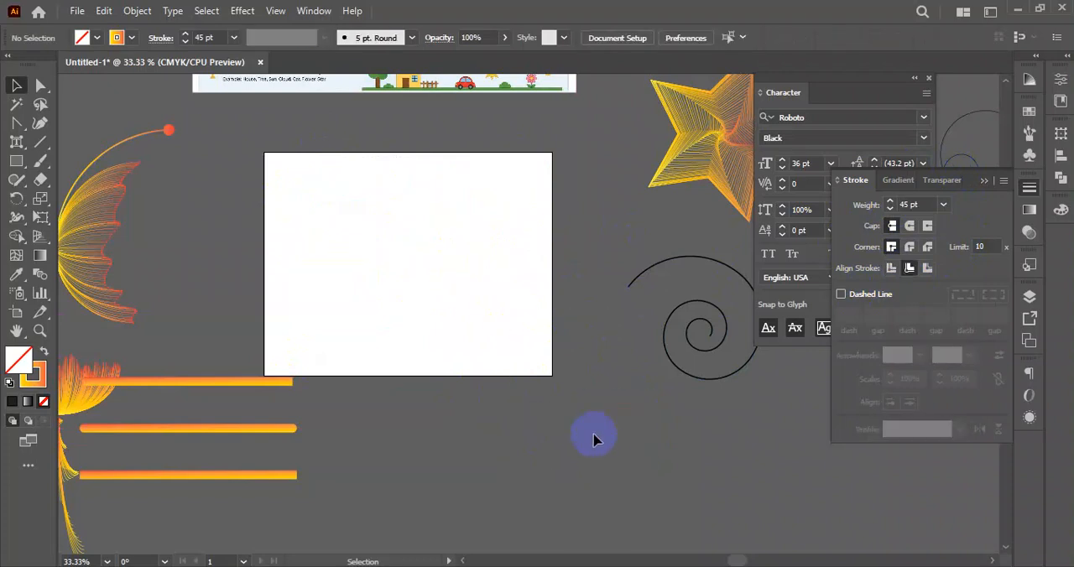
- Select the wing artwork with the dot-ended curve and examine the arrowhead styles available for line ends
left_click(171, 132)
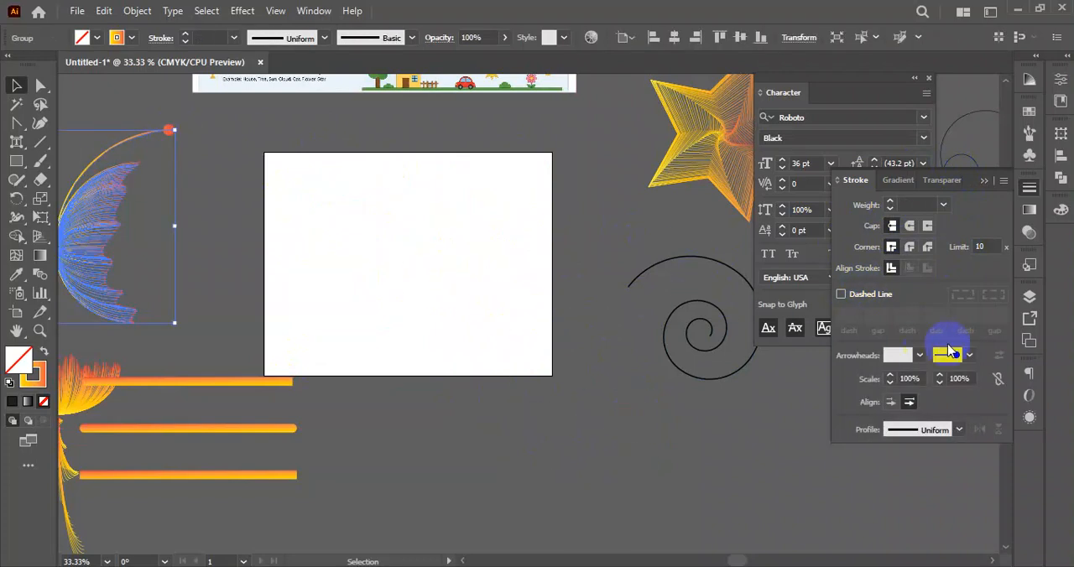
left_click(969, 361)
scroll(905, 267, "down", 1)
scroll(905, 267, "up", 8)
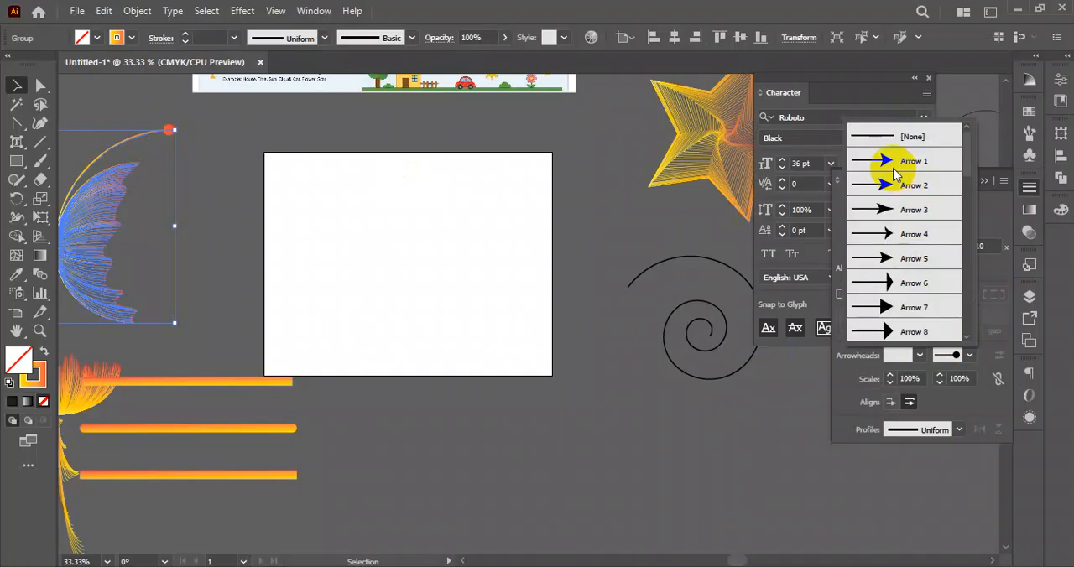
scroll(894, 244, "down", 4)
scroll(903, 273, "down", 7)
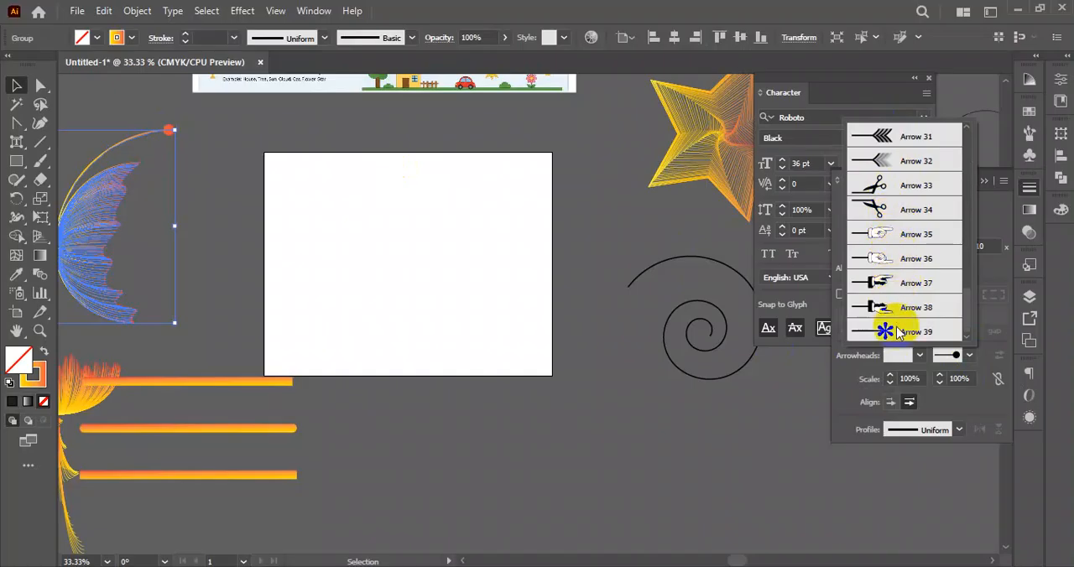
scroll(899, 295, "up", 10)
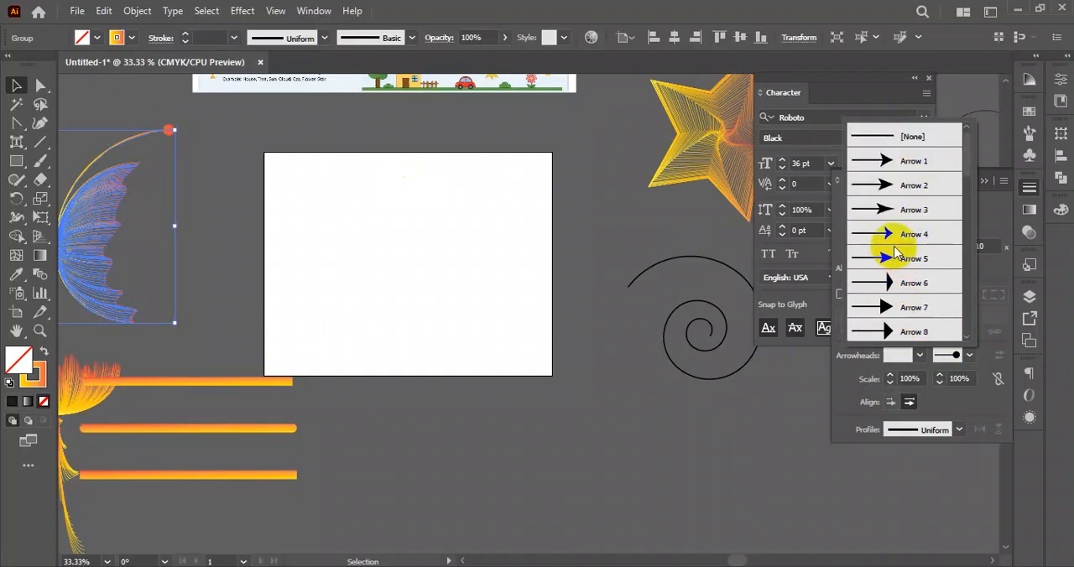
scroll(906, 225, "down", 3)
scroll(896, 241, "down", 1)
scroll(895, 242, "up", 1)
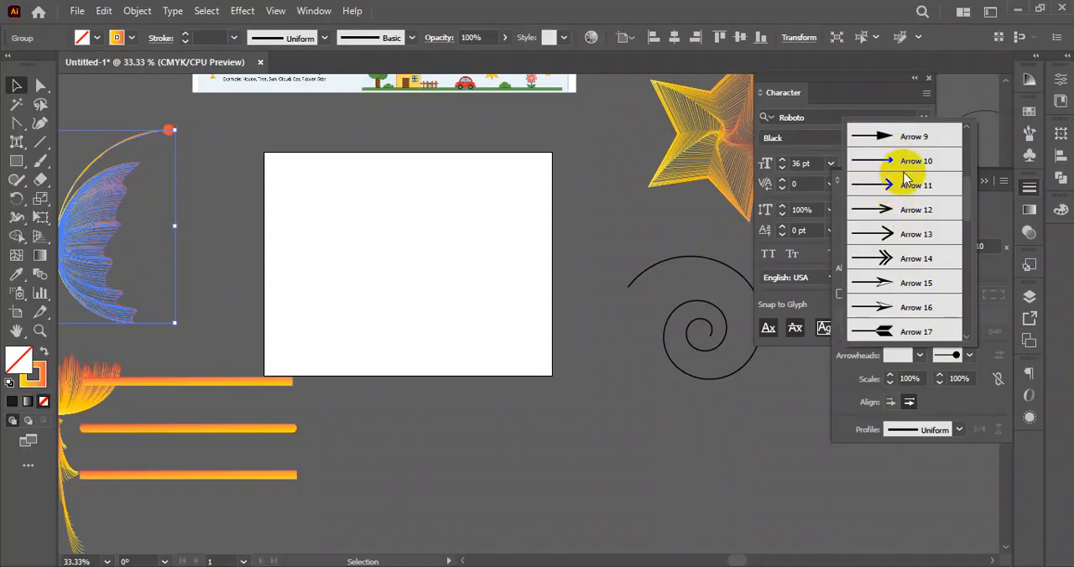
scroll(887, 237, "down", 5)
scroll(889, 237, "down", 3)
left_click(398, 276)
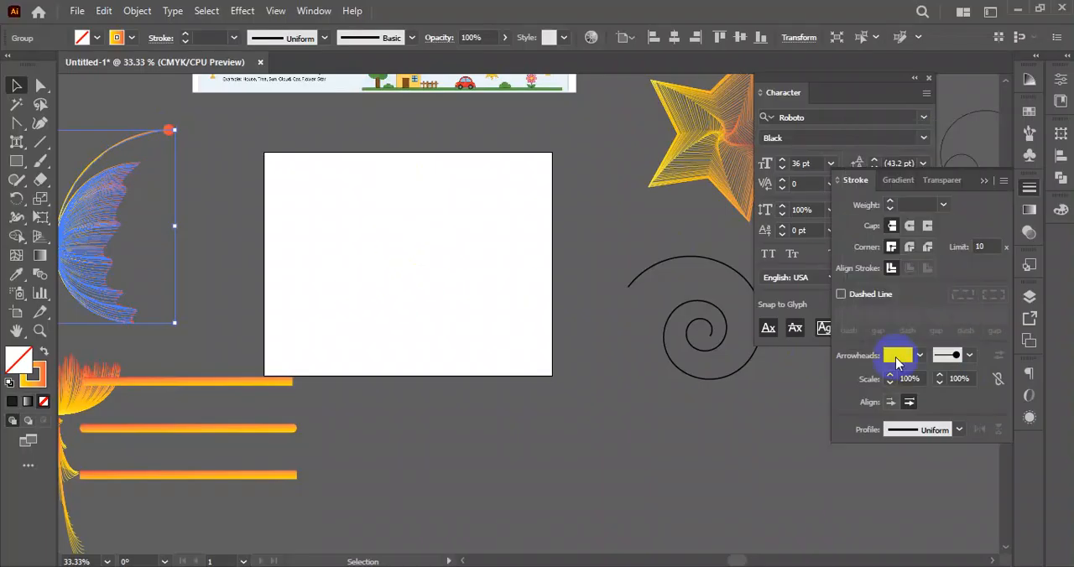
scroll(926, 384, "down", 1)
left_click(331, 290)
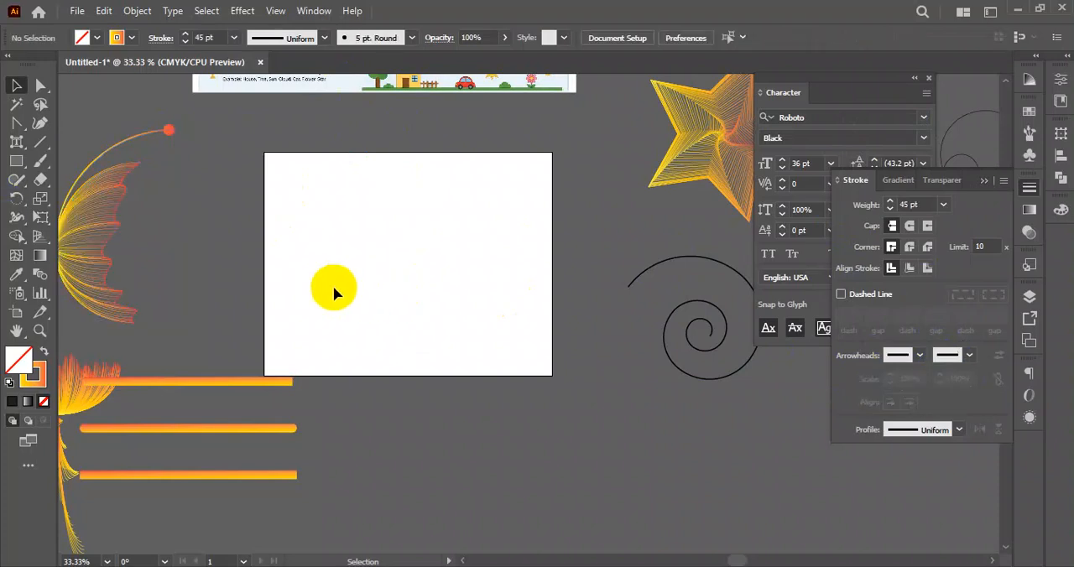
- Draw a large circle with the Ellipse tool on the empty artboard, using the 45 pt gradient stroke
left_click(282, 193)
left_click(16, 160)
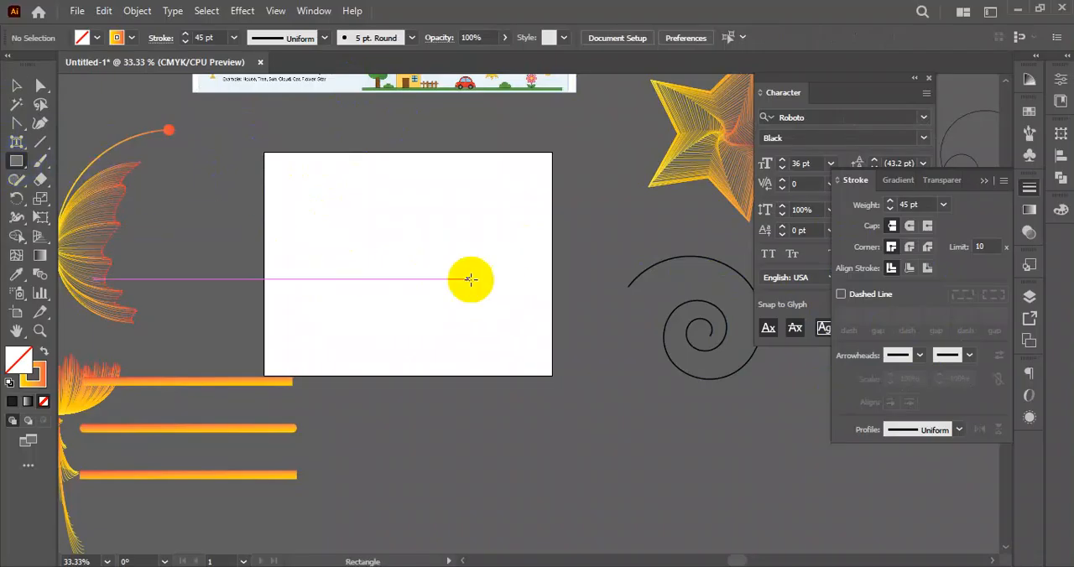
left_click_drag(16, 161, 77, 199)
left_click_drag(403, 256, 501, 353)
- Scale the circle down slightly and reposition it so its whole stroke fits inside the artboard
left_click(16, 85)
scroll(460, 242, "up", 1)
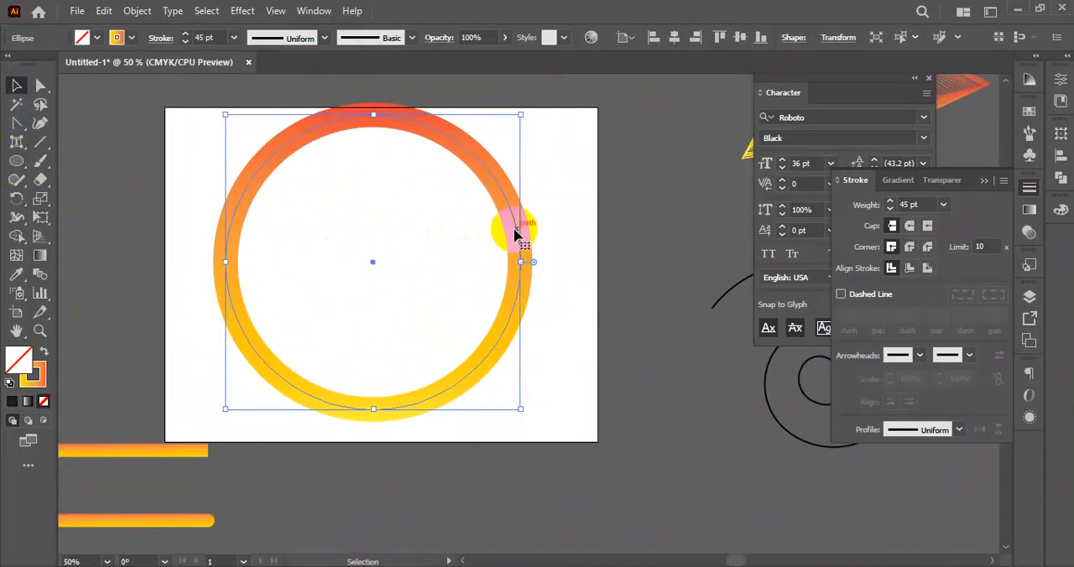
left_click_drag(522, 116, 513, 146)
left_click(504, 248)
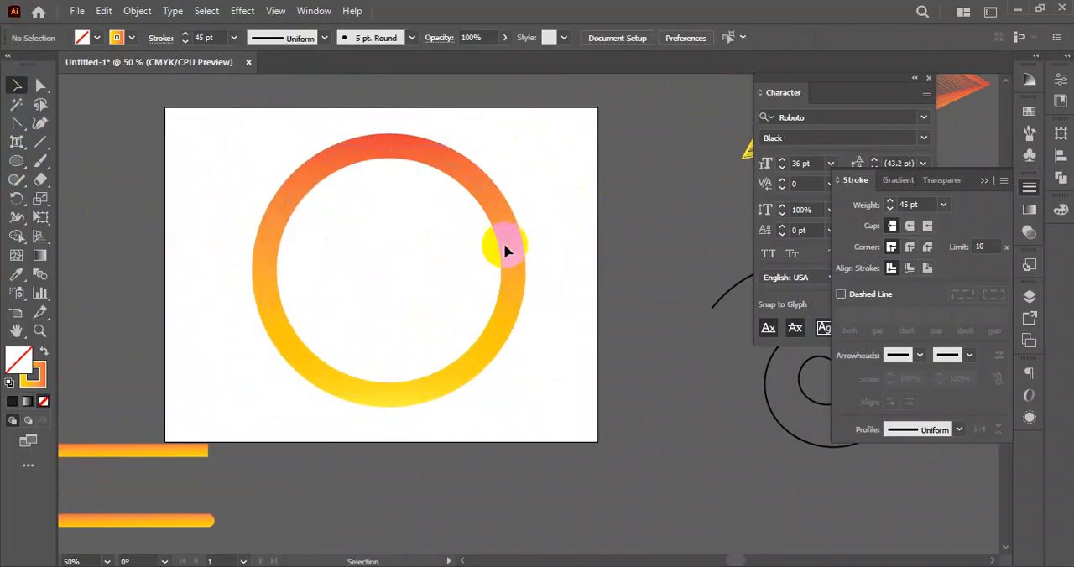
left_click_drag(510, 240, 512, 235)
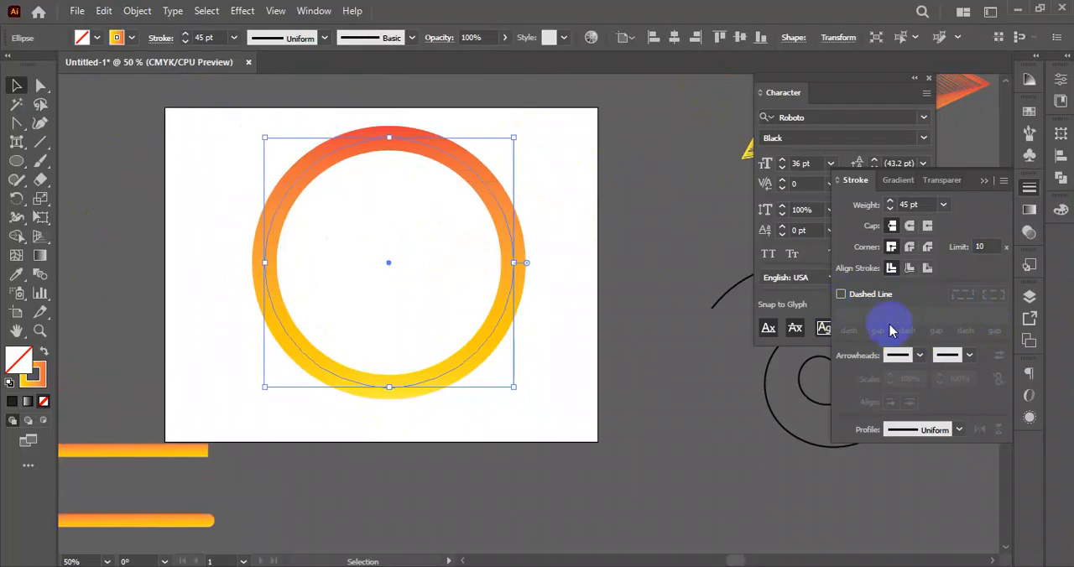
- Make the circle's stroke a dashed line with a 12 pt dash and a 5 pt gap
left_click(842, 295)
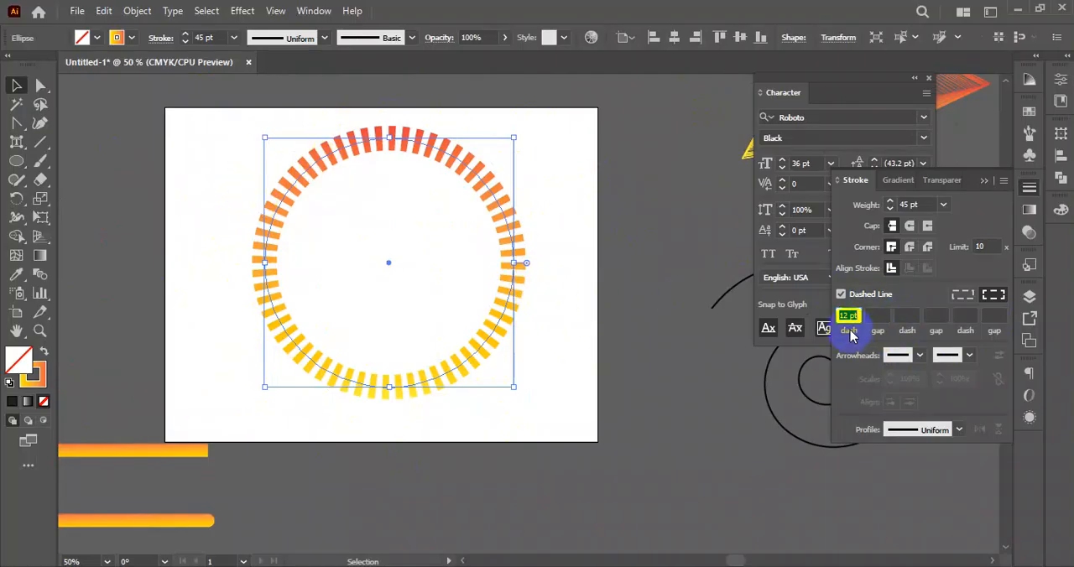
left_click(879, 316)
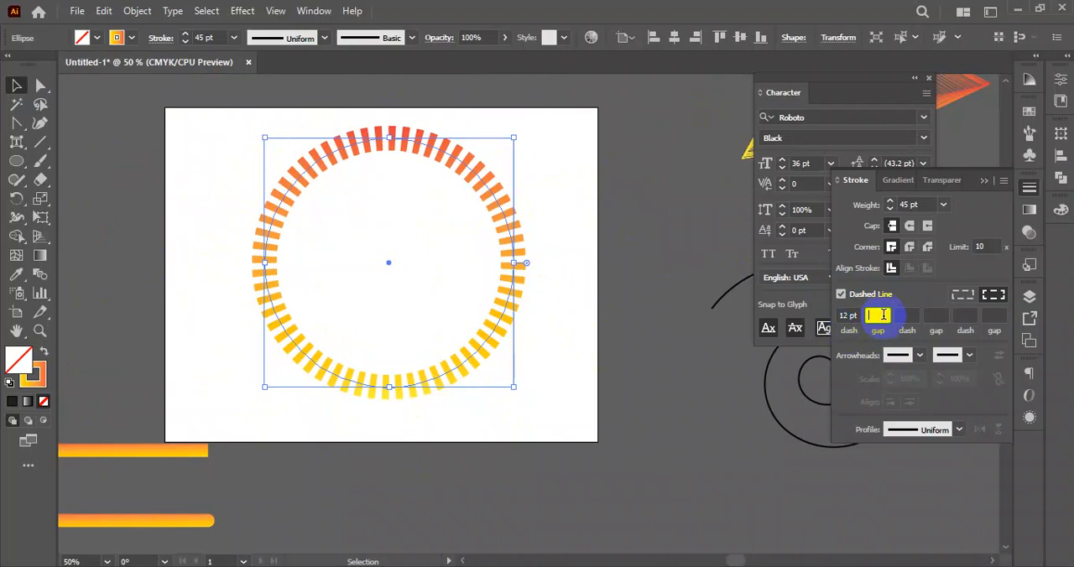
type("5")
key("Tab")
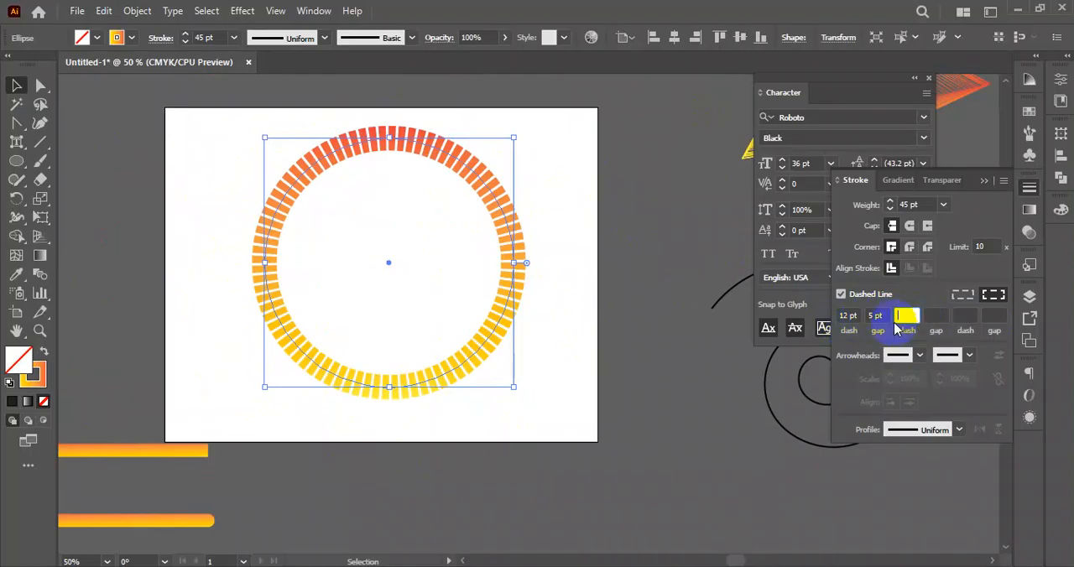
- Add a second 10 pt dash and 2 pt gap to the circle's dash pattern
type("10")
left_click(935, 323)
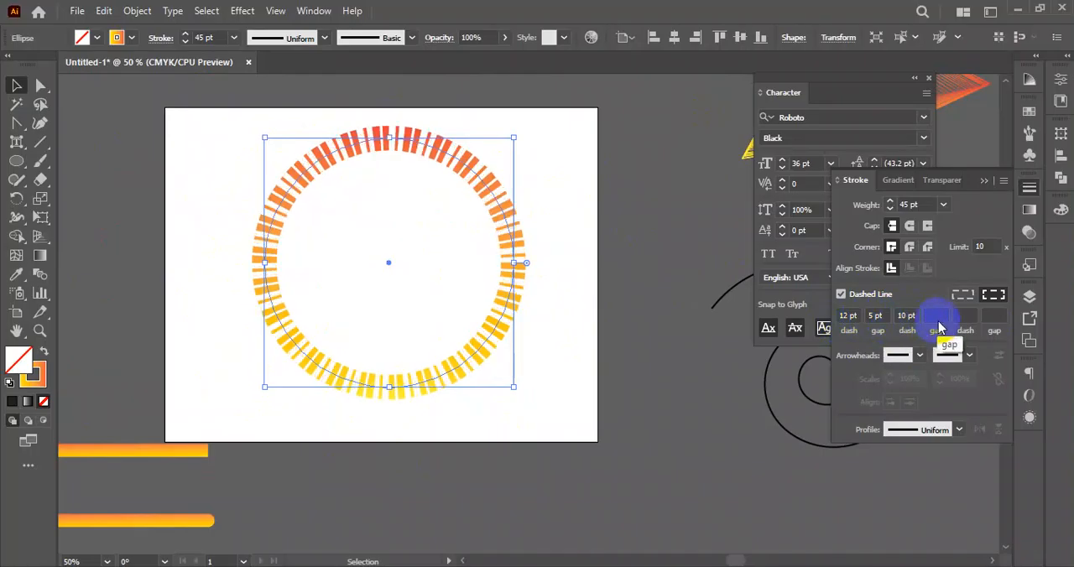
left_click(847, 321)
left_click(875, 317)
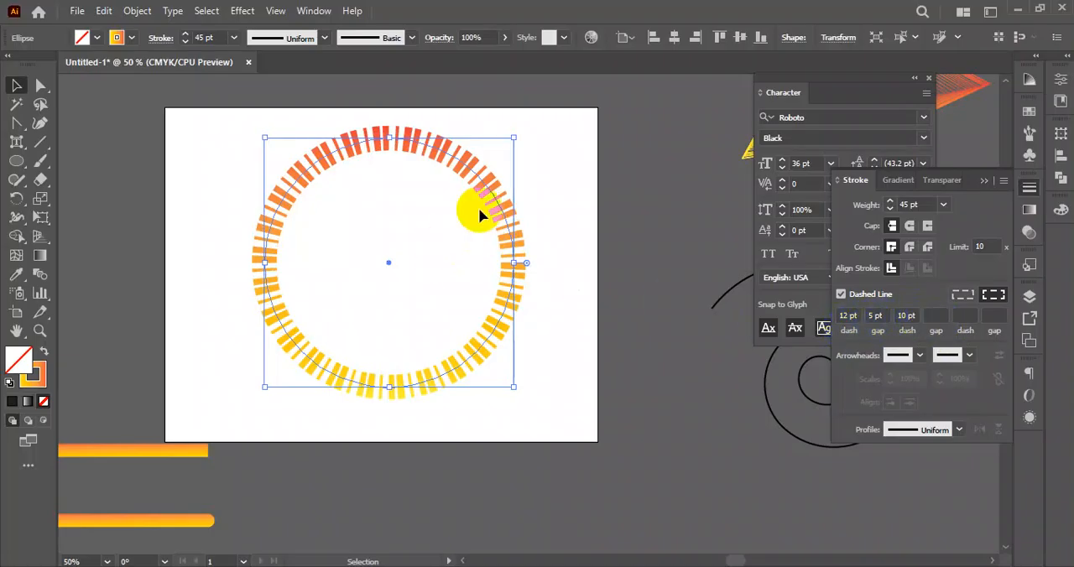
left_click(938, 315)
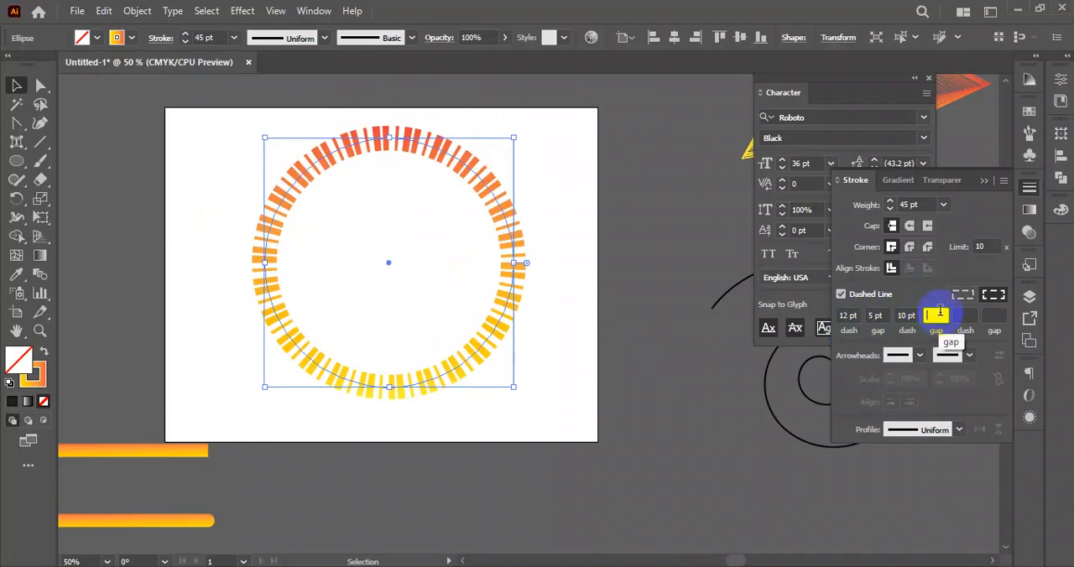
type("2")
key("Tab")
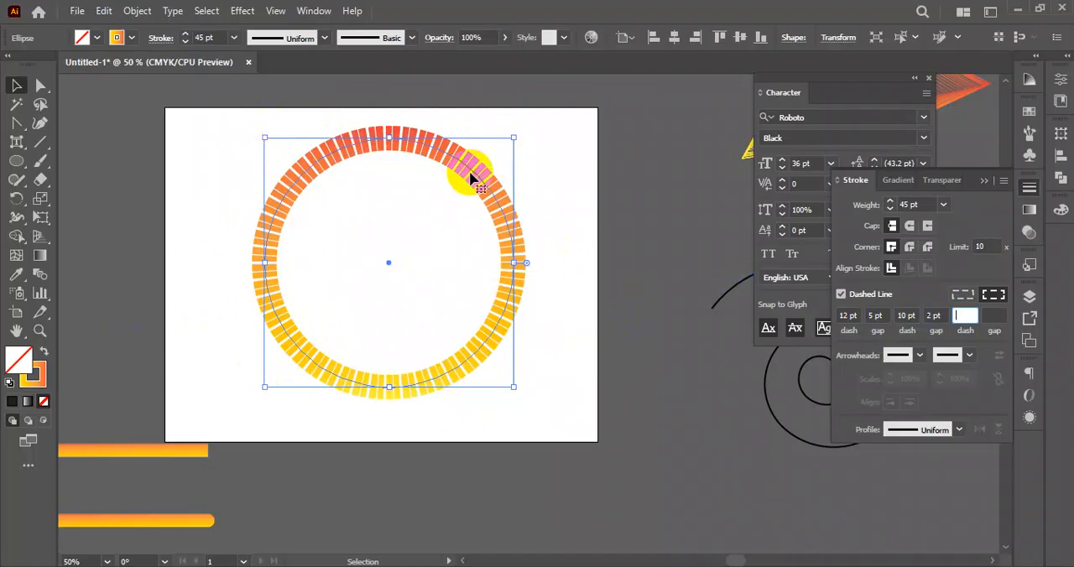
- Remove both gaps and the second dash from the circle's dash pattern, keeping only the 12 pt dash, and shift the circle slightly
left_click_drag(473, 173, 464, 173)
left_click(934, 315)
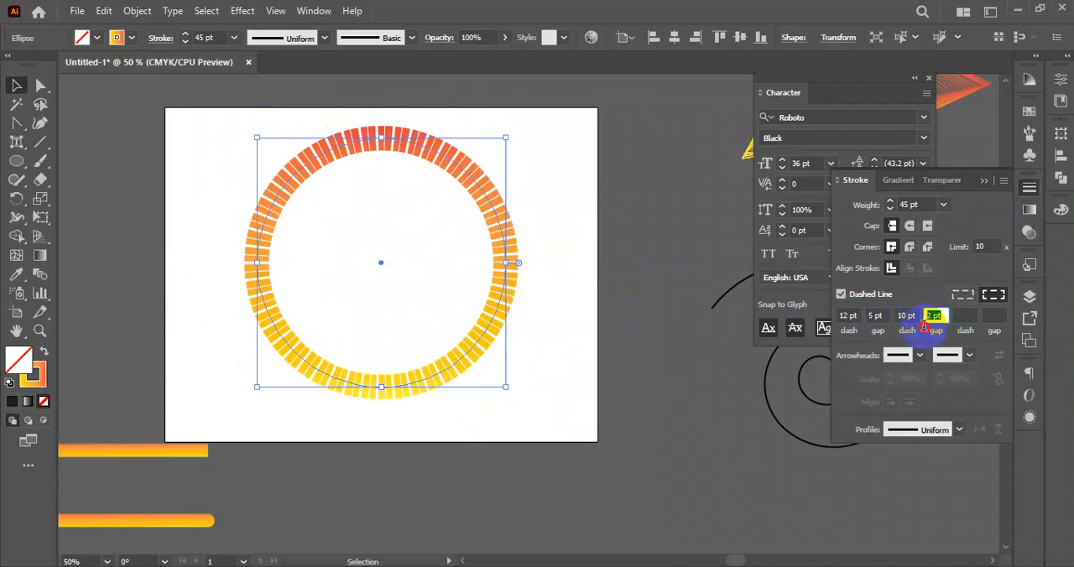
key("BackSpace")
left_click_drag(916, 317, 891, 323)
key("BackSpace")
left_click(889, 316)
key("BackSpace")
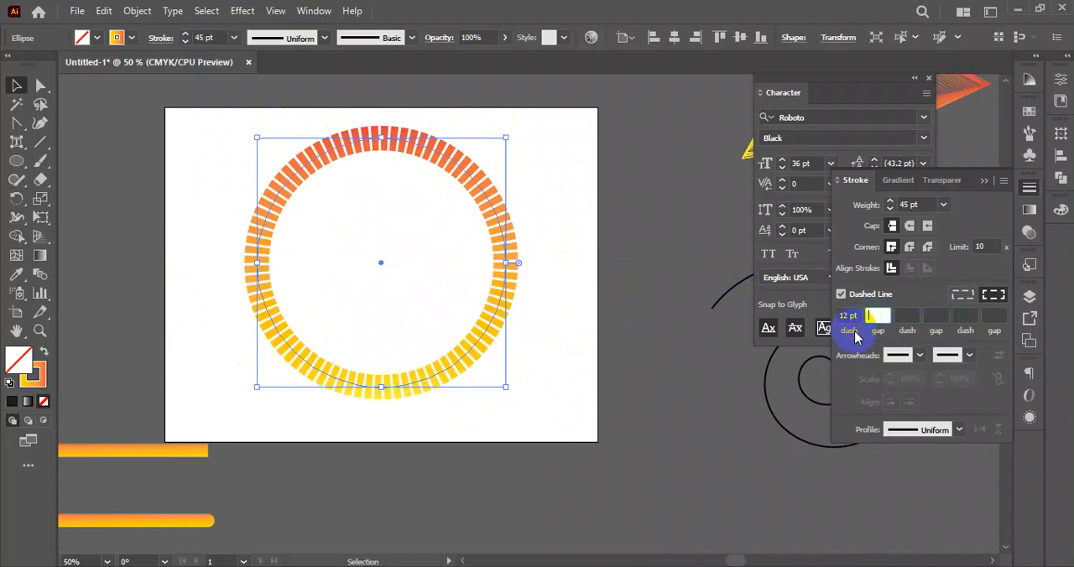
mouse_move(426, 151)
left_mouse_down()
mouse_move(449, 164)
mouse_move(390, 165)
left_mouse_up()
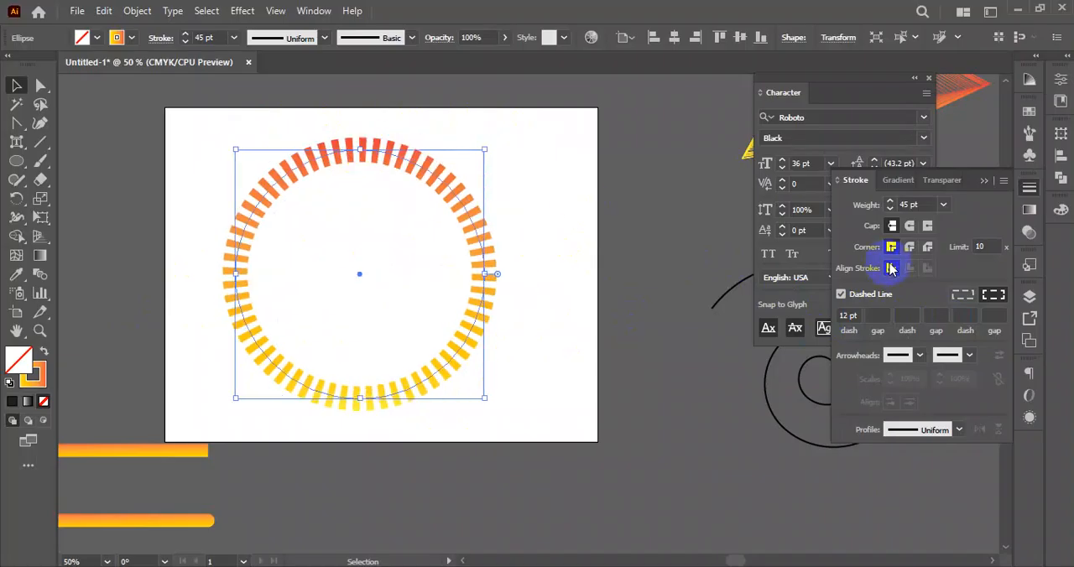
- Increase the dashed circle's stroke weight to 300 pt so the dashes form sunburst rays
left_click(922, 206)
type("300")
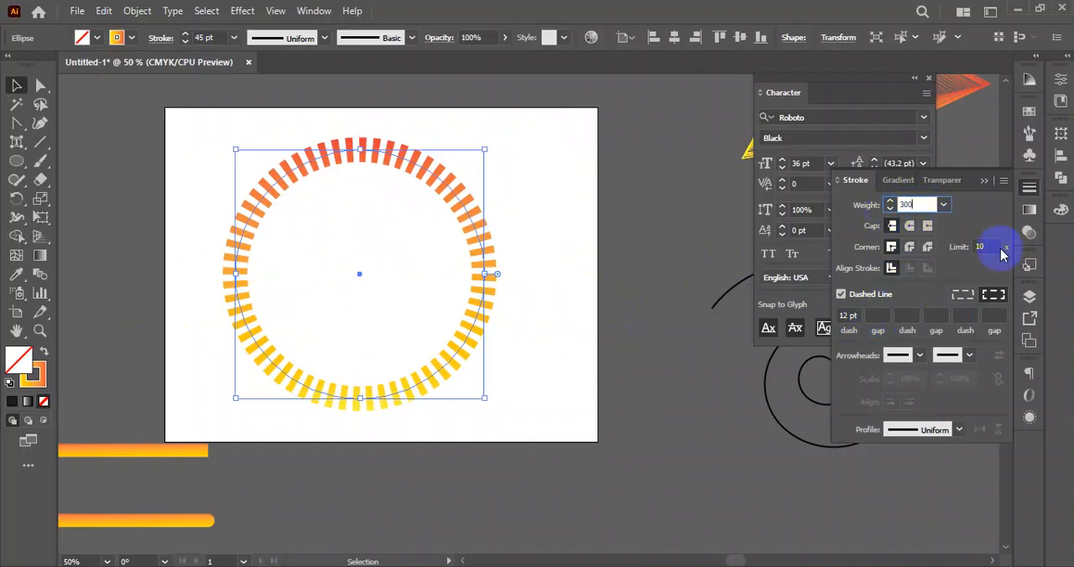
key("Return")
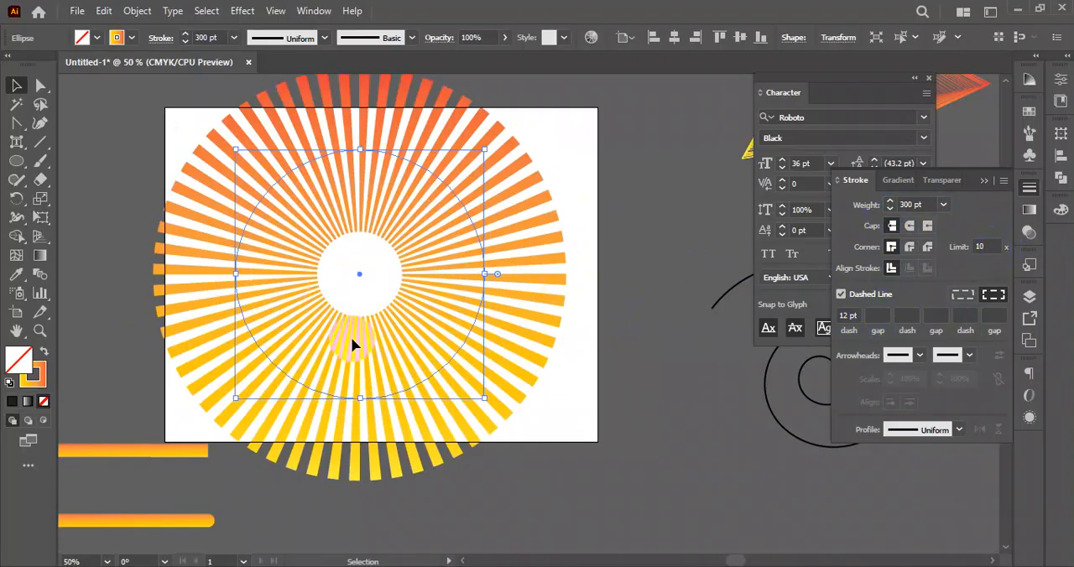
left_click(448, 282)
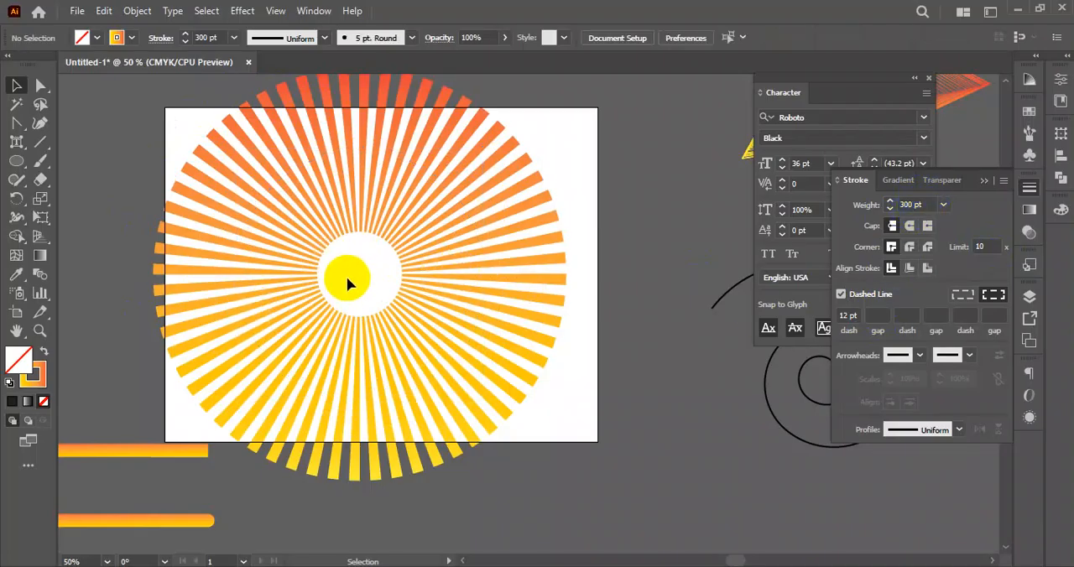
- Try to raise the stroke weight to 400 pt
left_click(910, 205)
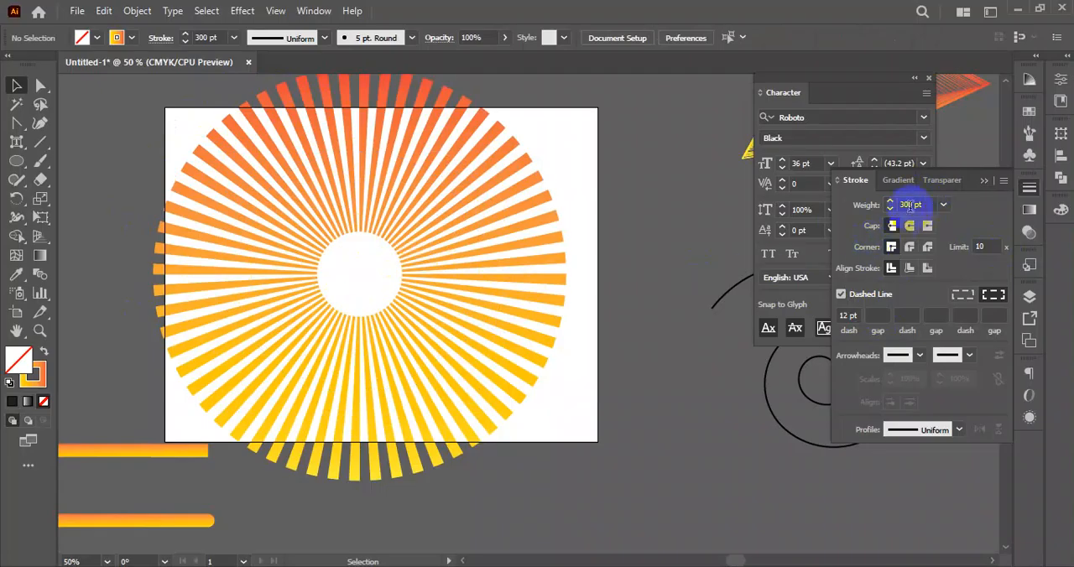
left_click_drag(932, 207, 893, 205)
type("400")
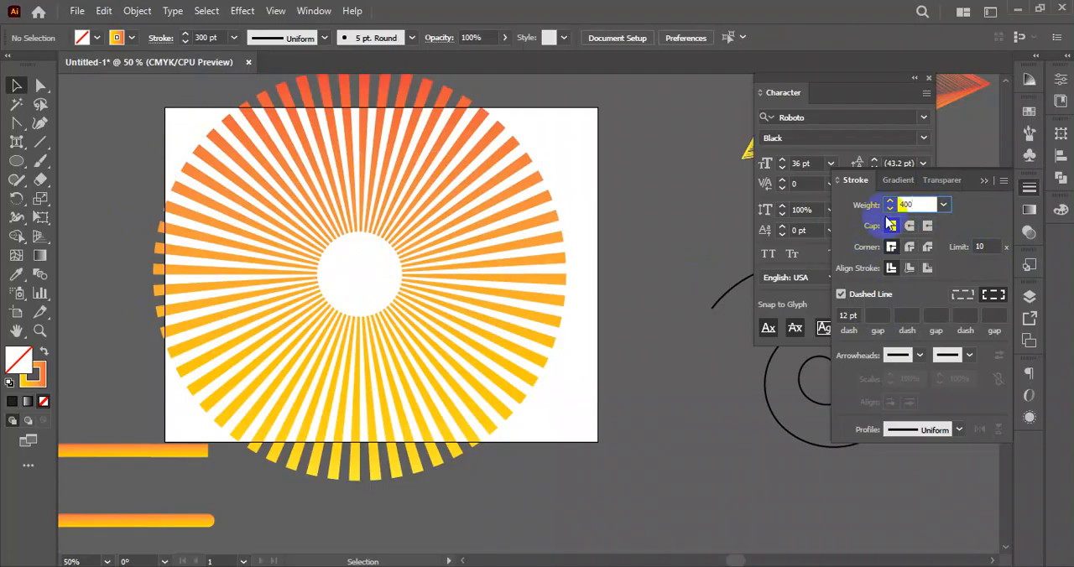
key("Return")
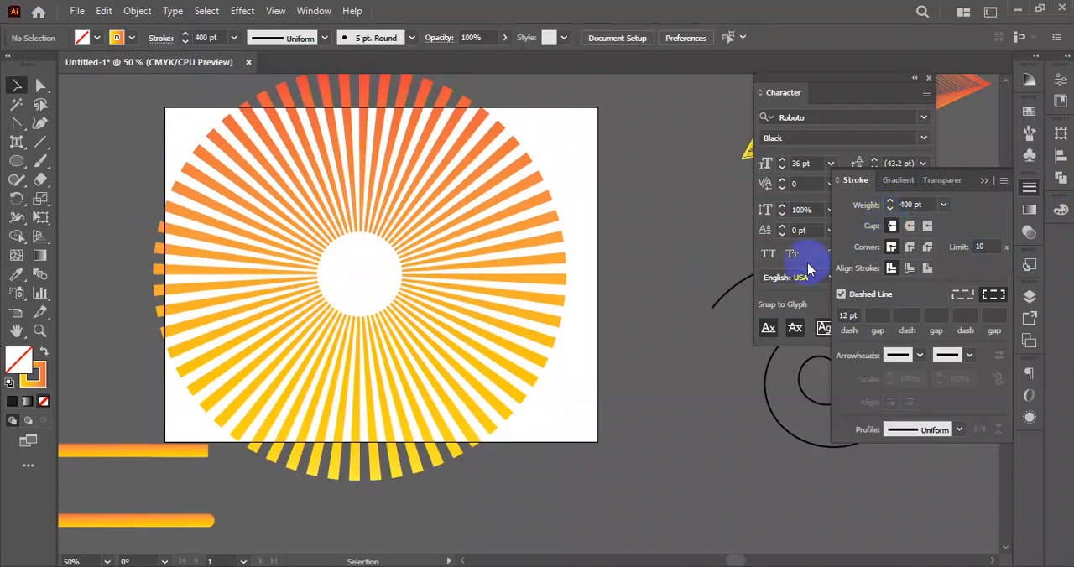
- Select the sunburst circle, set its stroke weight to 400 pt, and deselect it
left_click(455, 288)
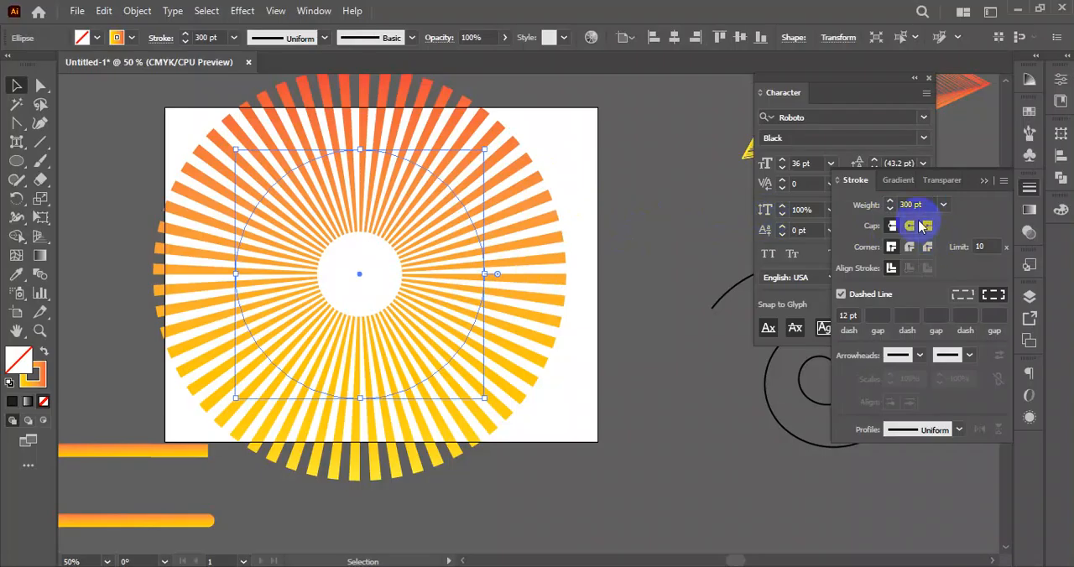
left_click_drag(928, 205, 873, 216)
type("400")
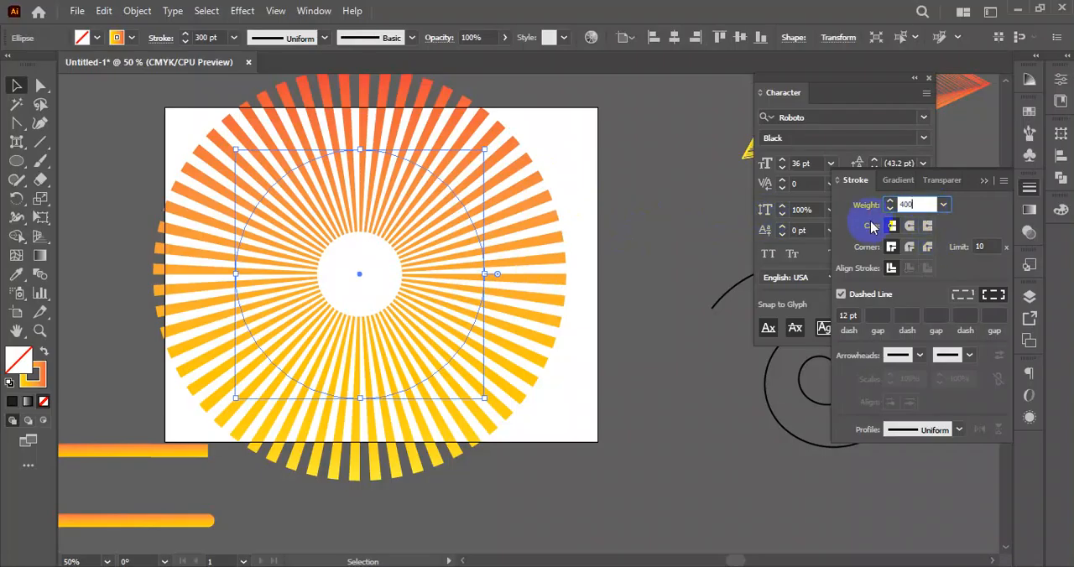
key("Return")
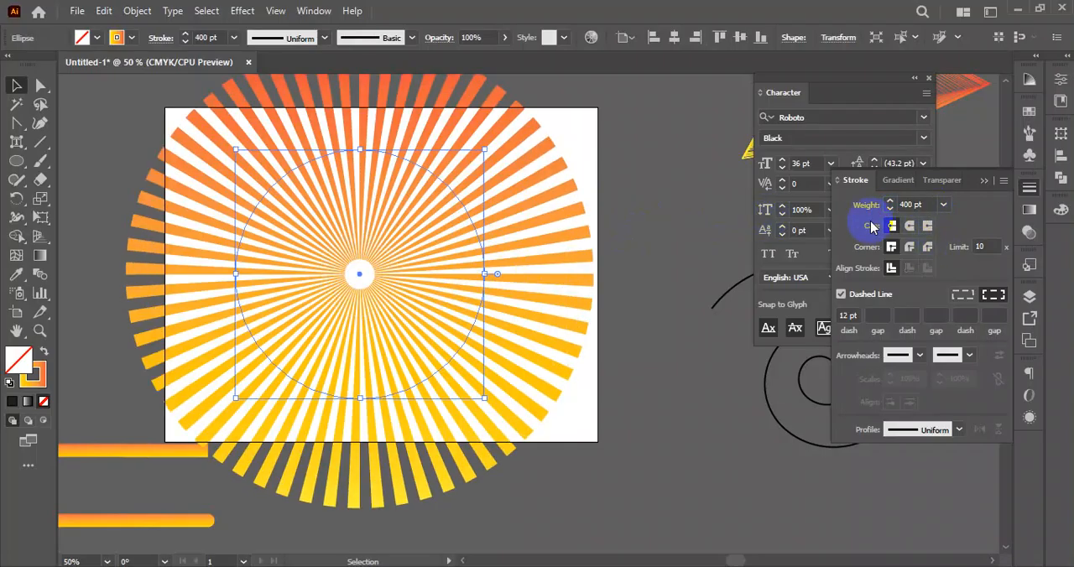
left_click(692, 410)
- Center the sunburst circle horizontally over the artboard and enlarge it from its center to the artboard's height
scroll(639, 407, "down", 1)
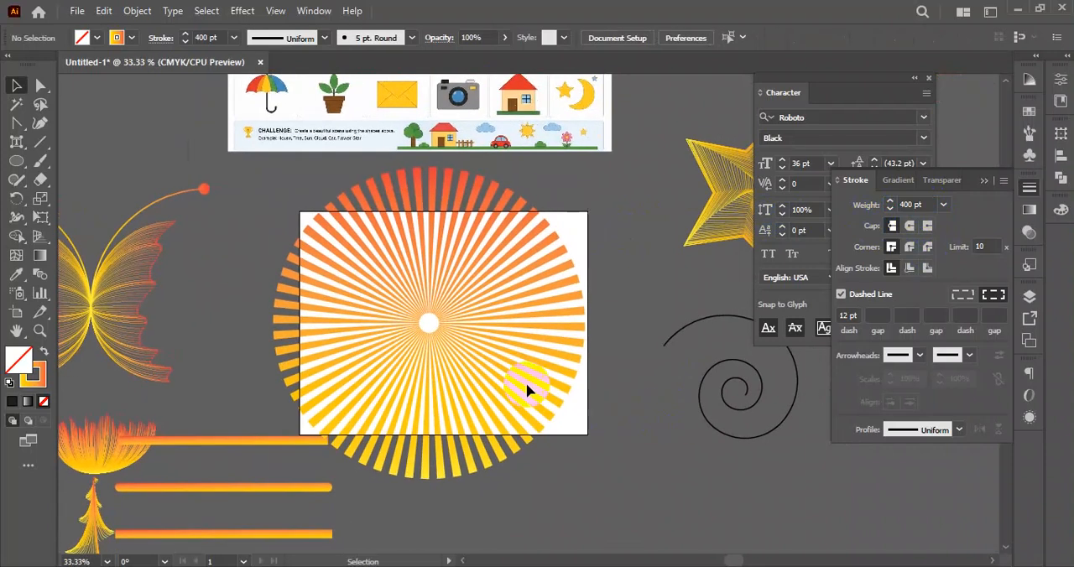
left_click(435, 322)
left_click_drag(512, 308, 532, 307)
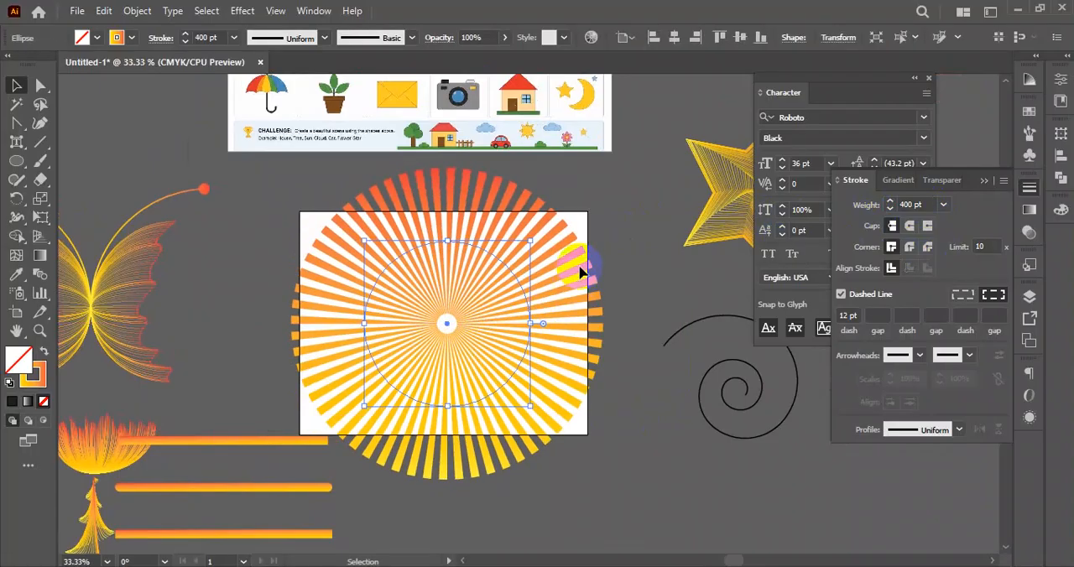
left_click_drag(531, 241, 583, 209)
left_click(633, 223)
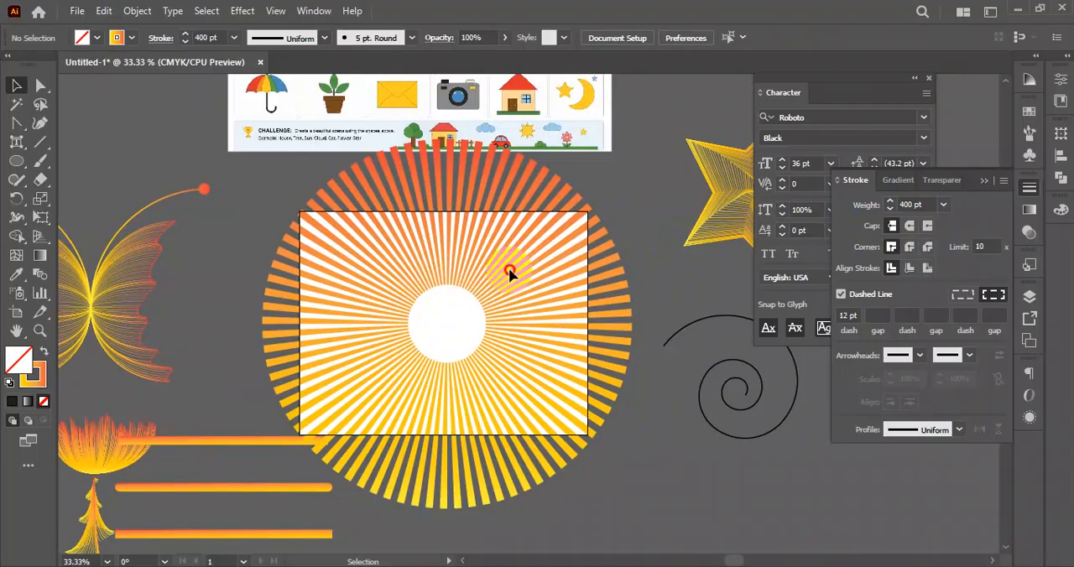
- Set the enlarged circle's stroke weight to 600 pt so its rays cover the whole artboard
left_click(489, 309)
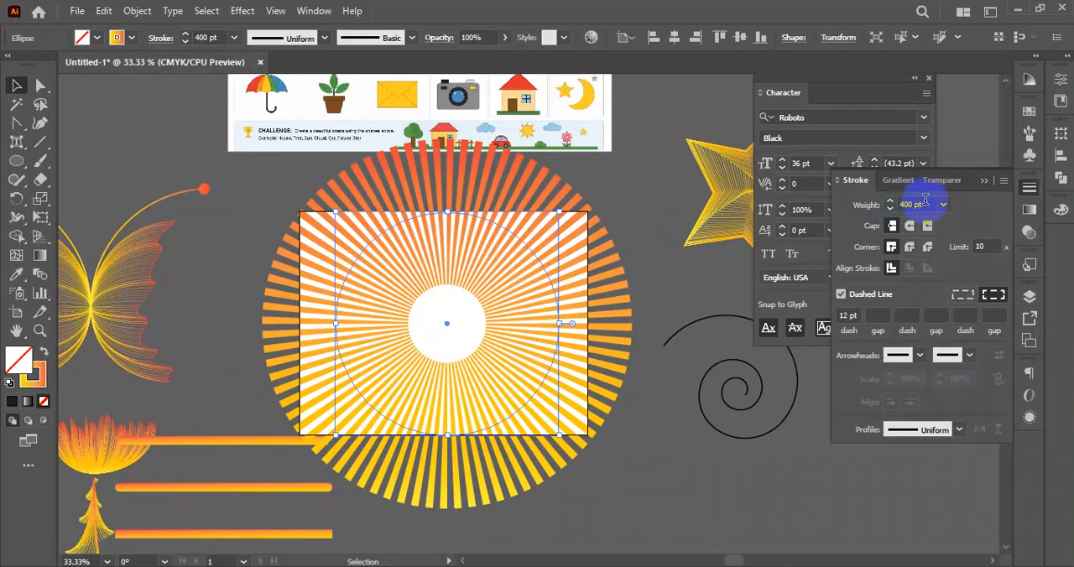
left_click_drag(930, 203, 892, 224)
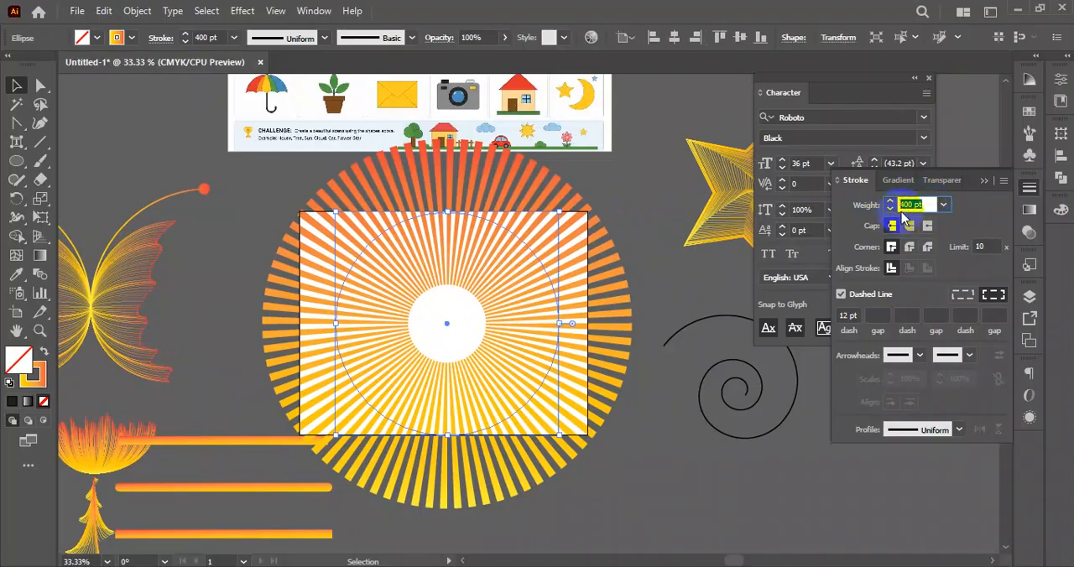
key("Return")
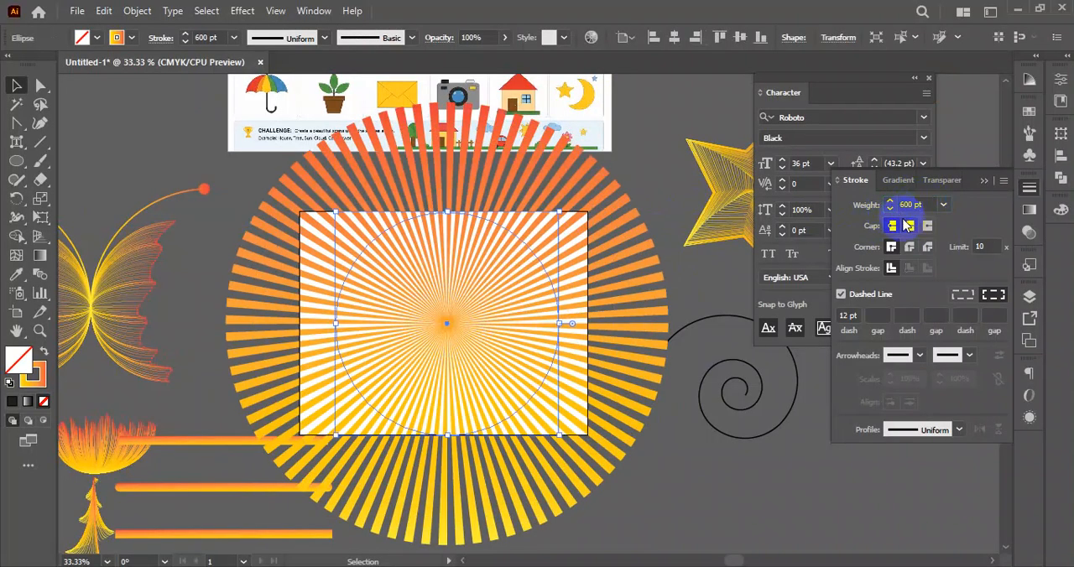
left_click(781, 470)
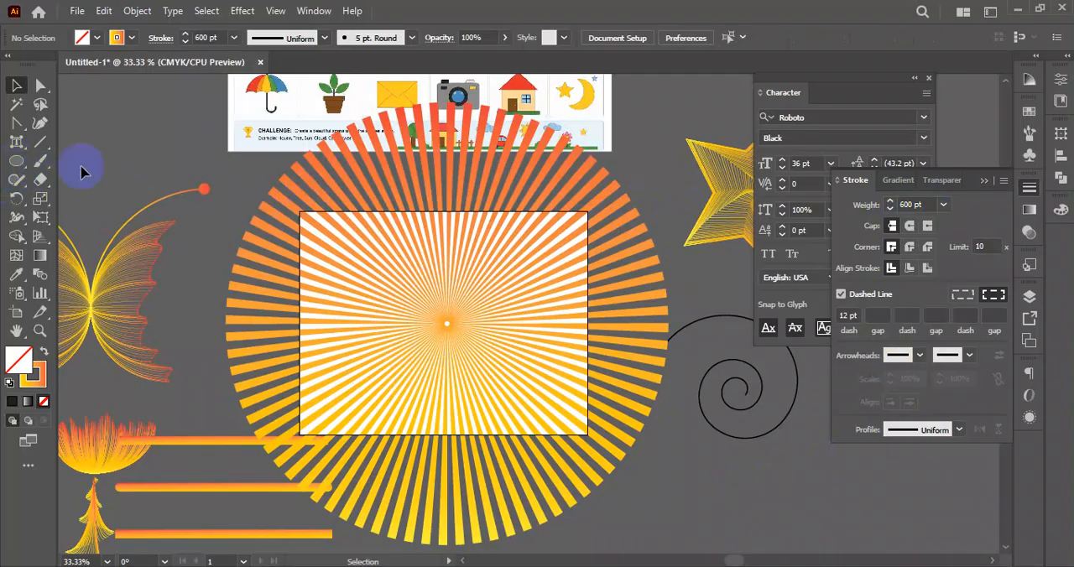
- Preview the sunburst cropped to the artboard with Trim View, and return to the normal view
left_click(277, 12)
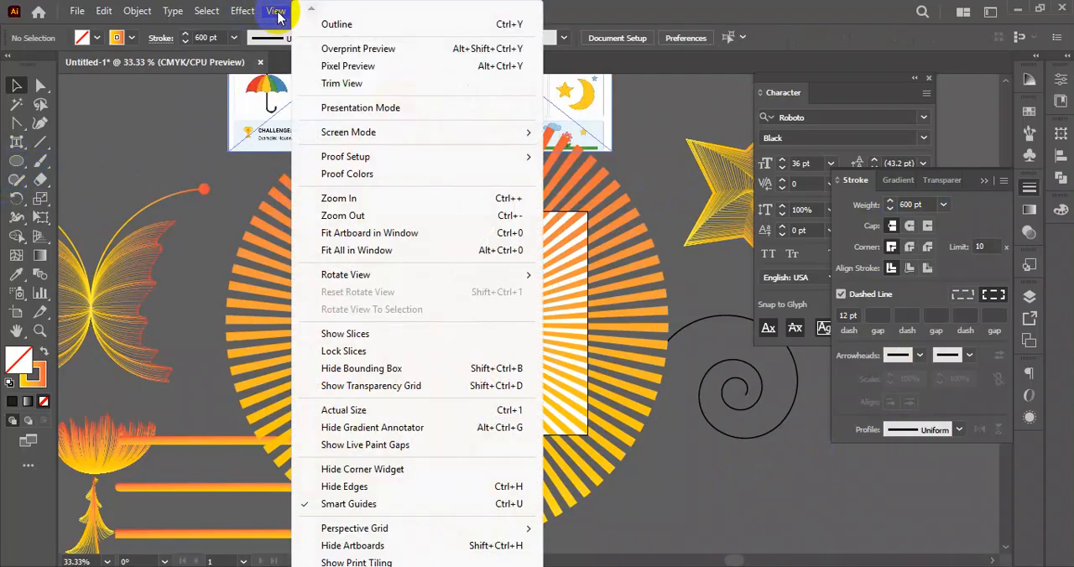
left_click(370, 85)
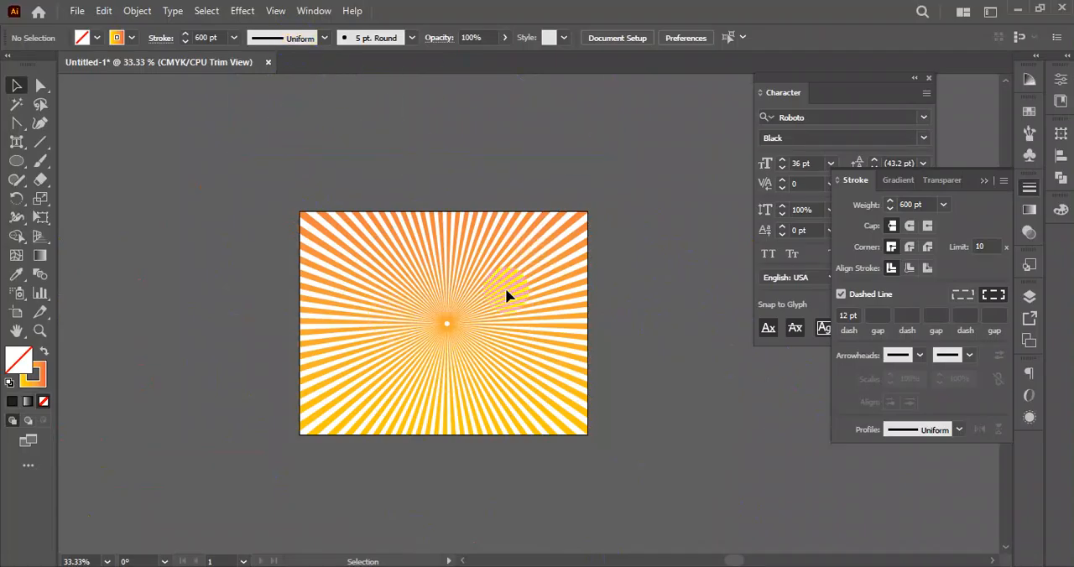
scroll(509, 295, "up", 3)
scroll(566, 278, "down", 8)
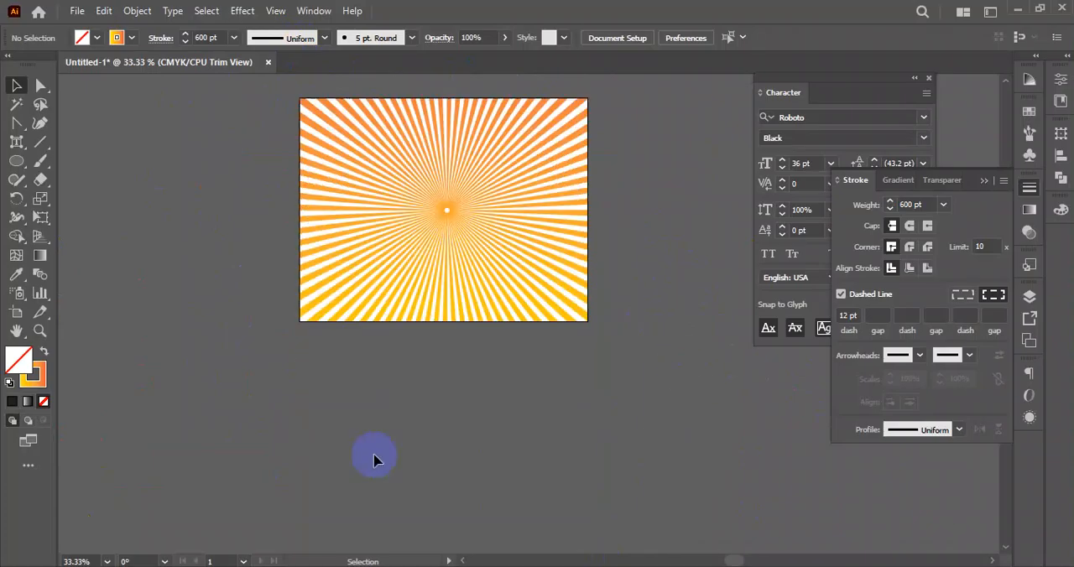
scroll(578, 250, "up", 2)
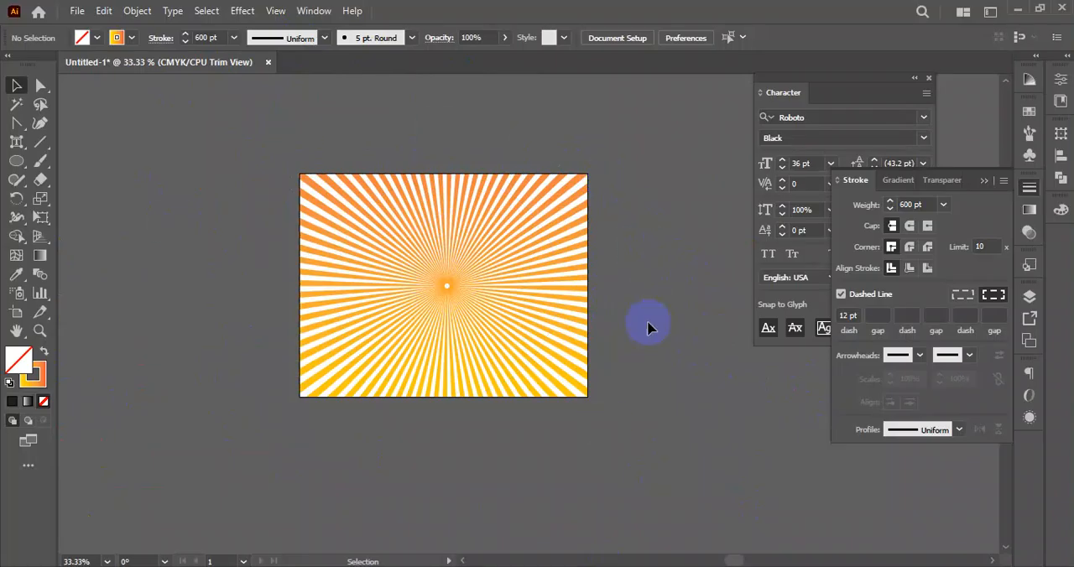
left_click(275, 11)
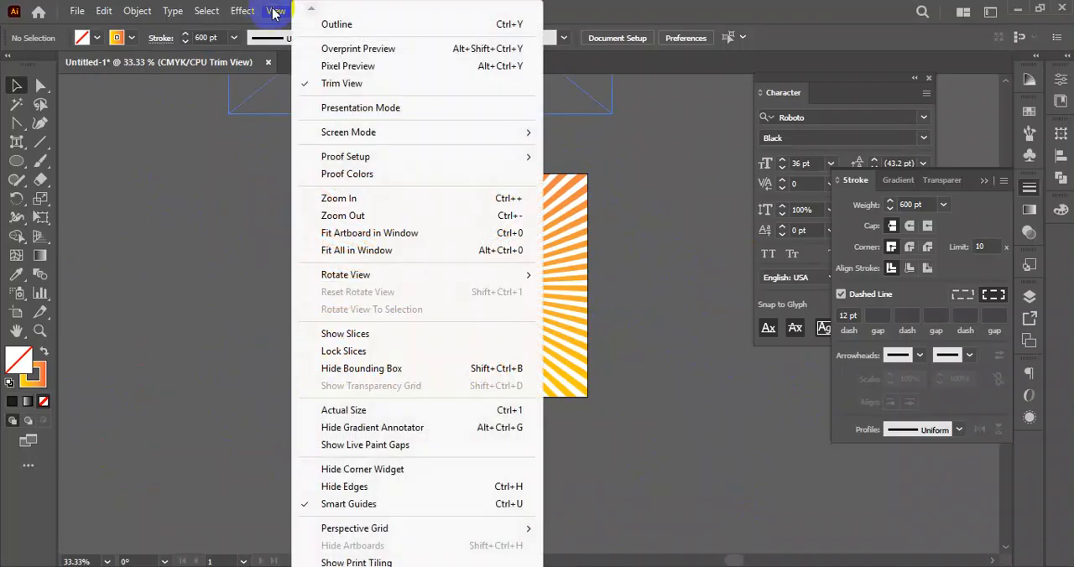
left_click(339, 83)
left_click_drag(347, 250, 397, 277)
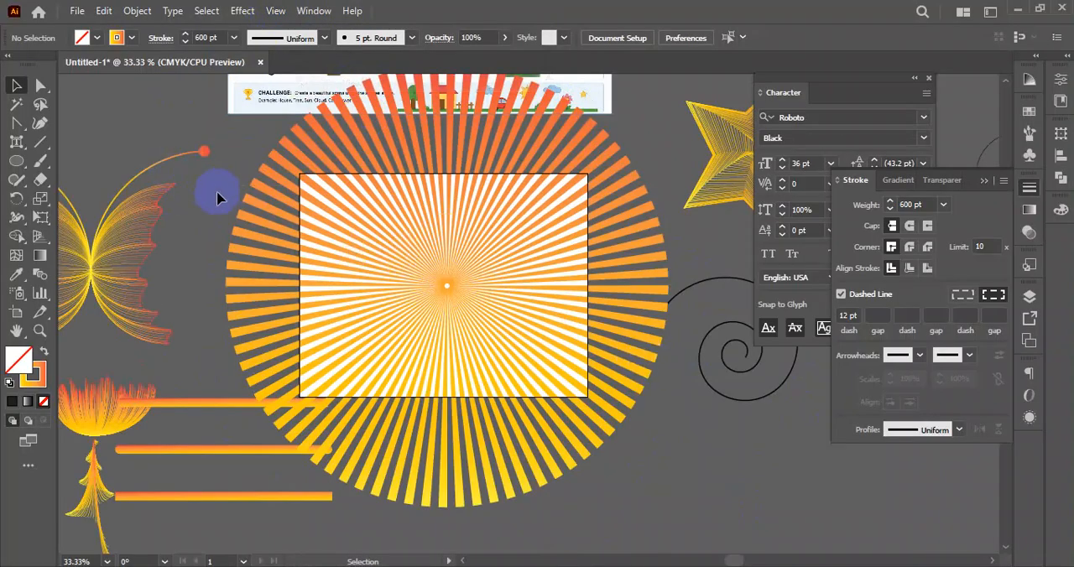
- Change the circle's gradient stroke to solid yellow, trying black along the way
left_click(444, 280)
left_click(131, 37)
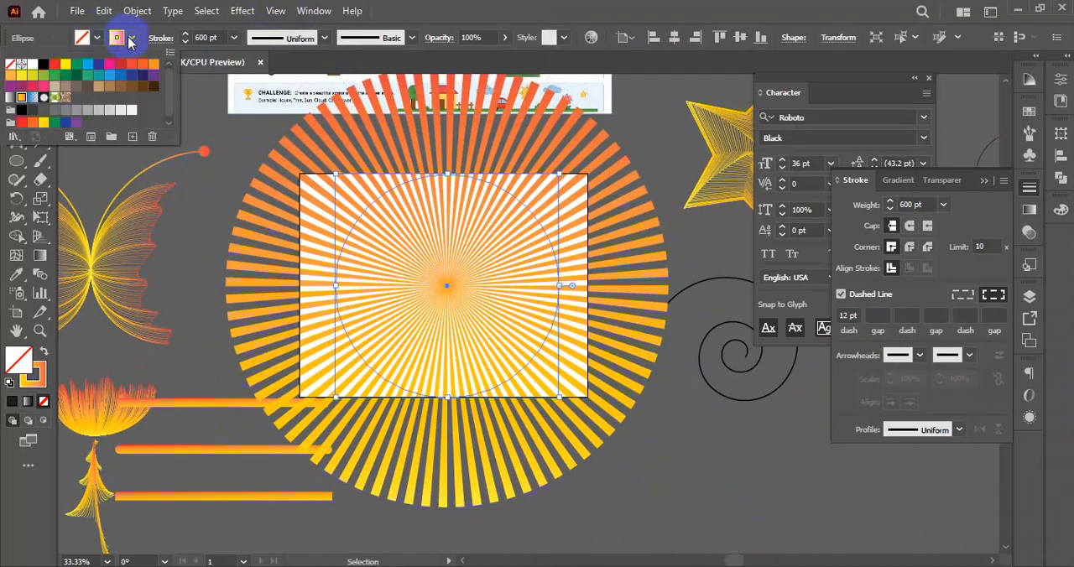
left_click(68, 75)
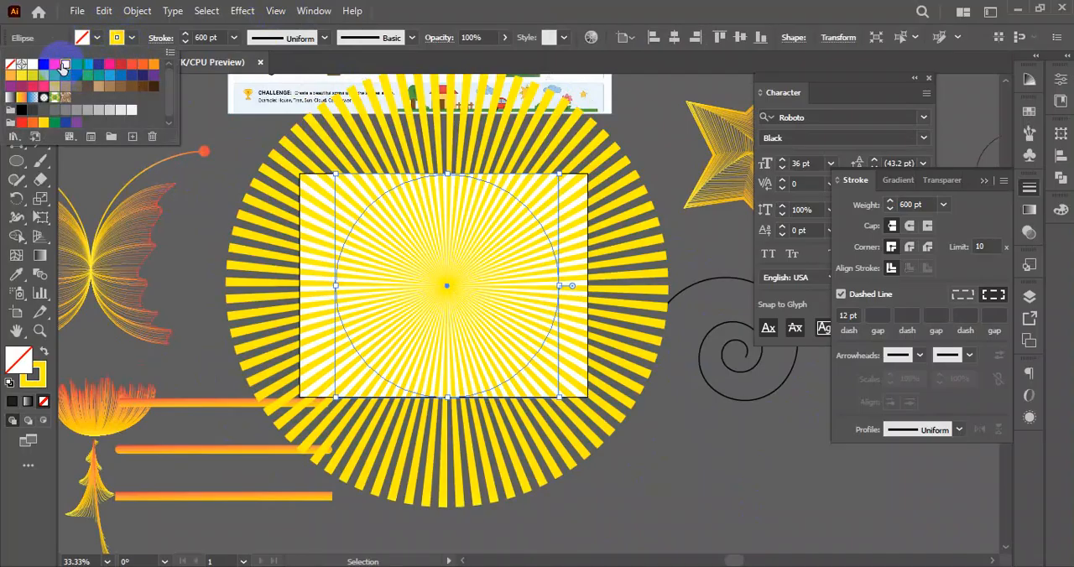
left_click(43, 66)
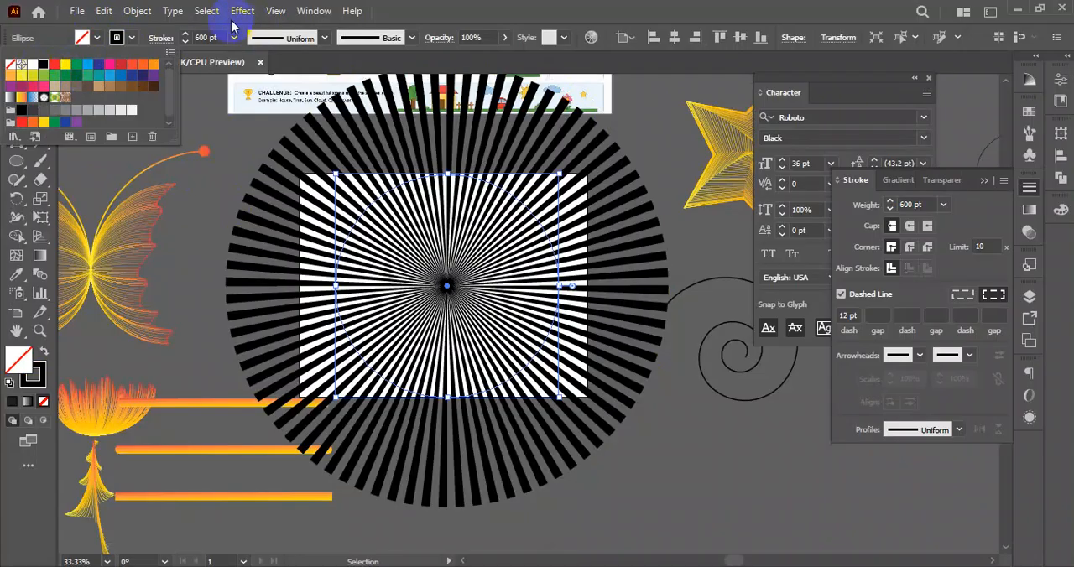
left_click(60, 73)
- Turn on Trim View to show the yellow sunburst cropped to the artboard
left_click(277, 10)
left_click(277, 11)
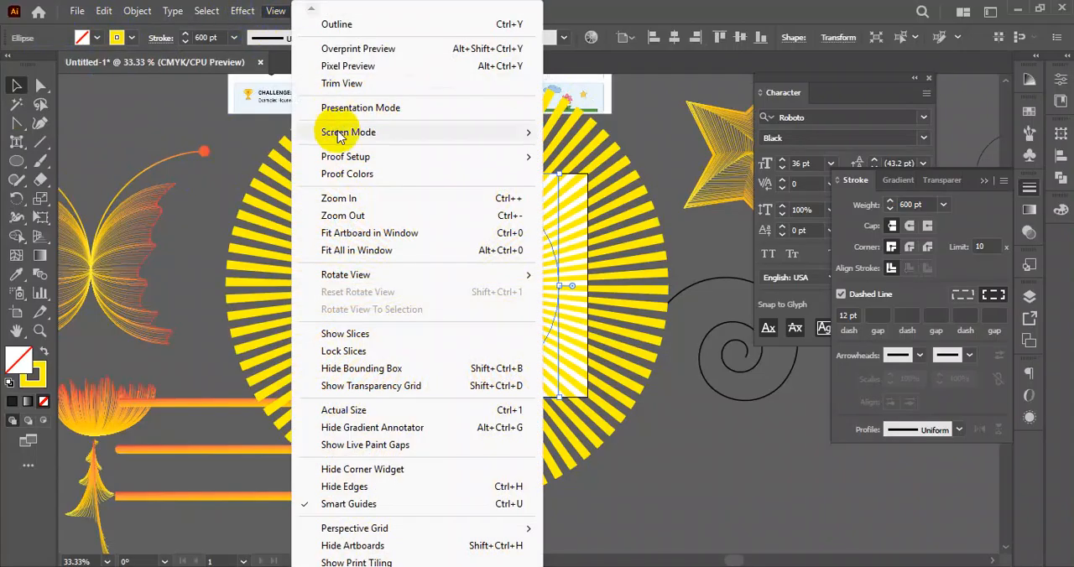
left_click(353, 82)
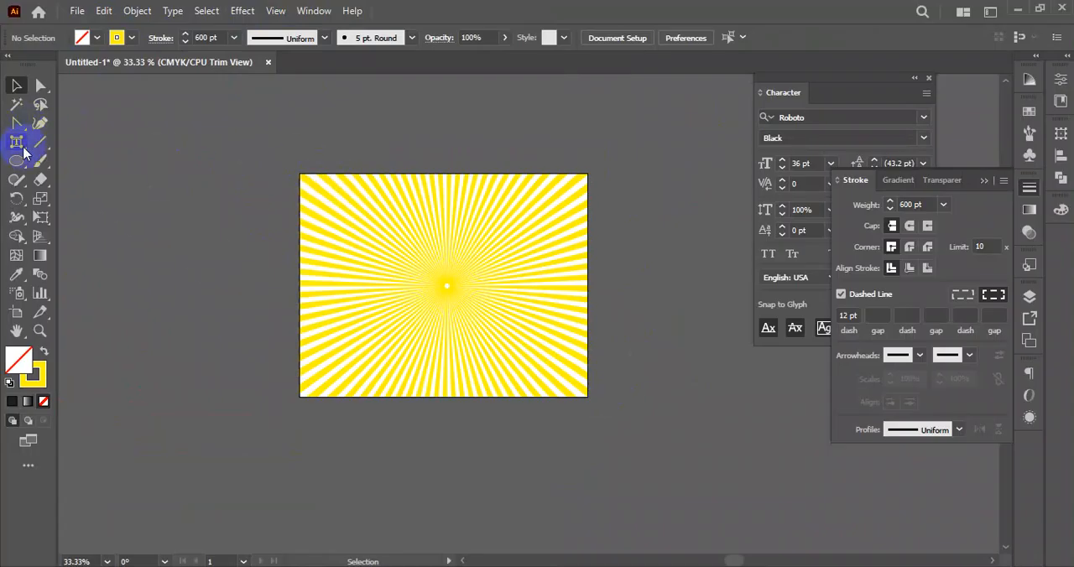
- Draw a rectangle covering the entire artboard with the Rectangle tool
left_click_drag(16, 160, 77, 160)
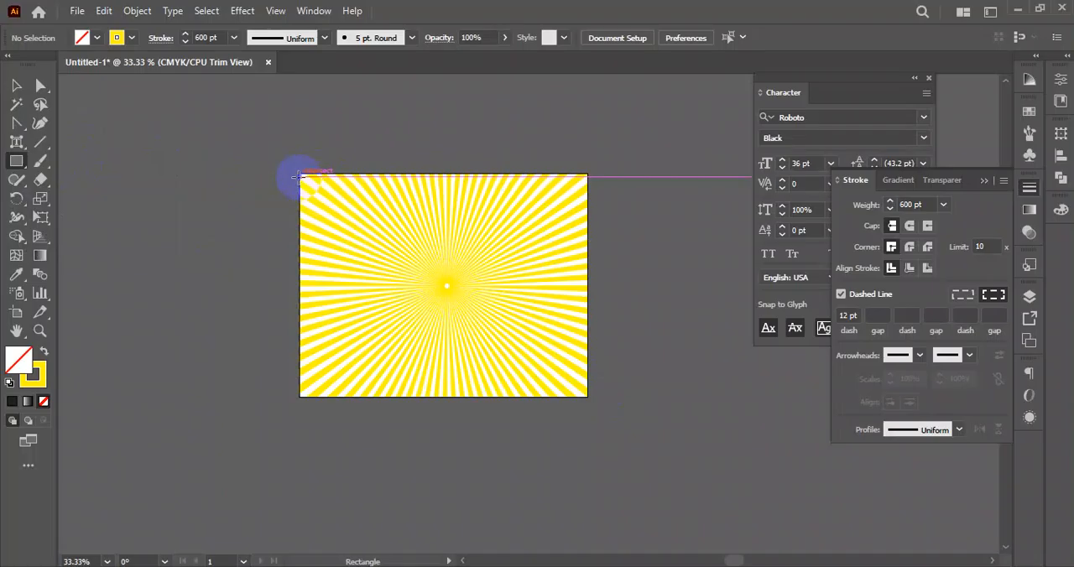
left_click_drag(299, 176, 588, 386)
left_click(16, 86)
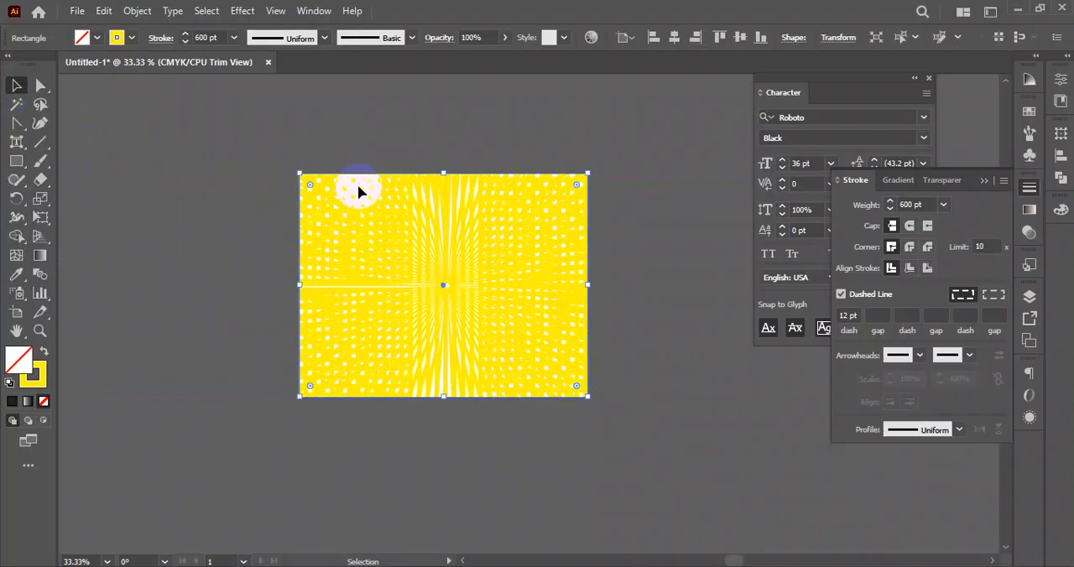
- Send the artboard-sized rectangle to the back of the stacking order and deselect it
right_click(359, 188)
mouse_move(473, 487)
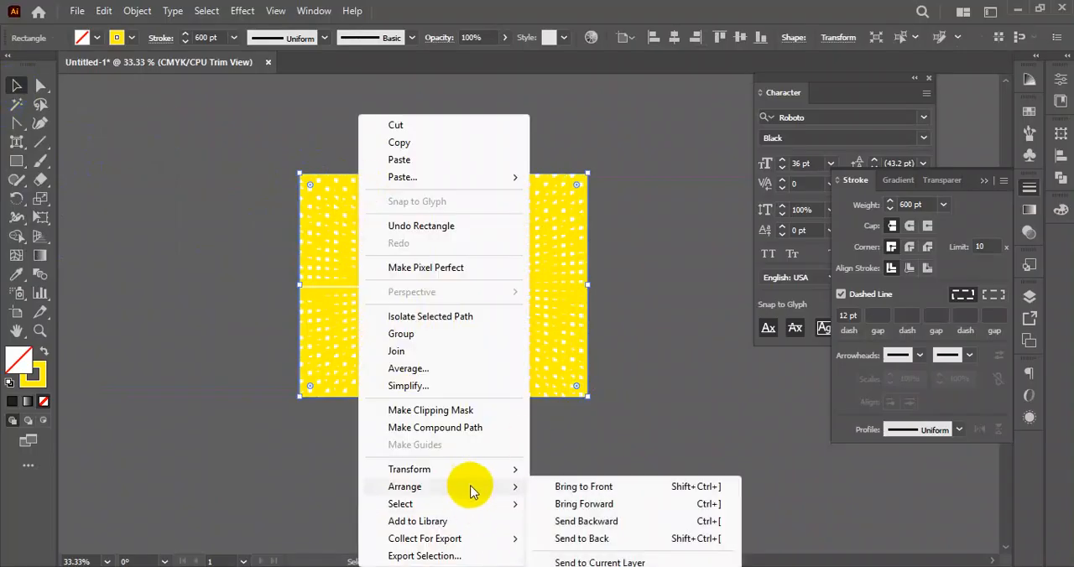
left_click(623, 548)
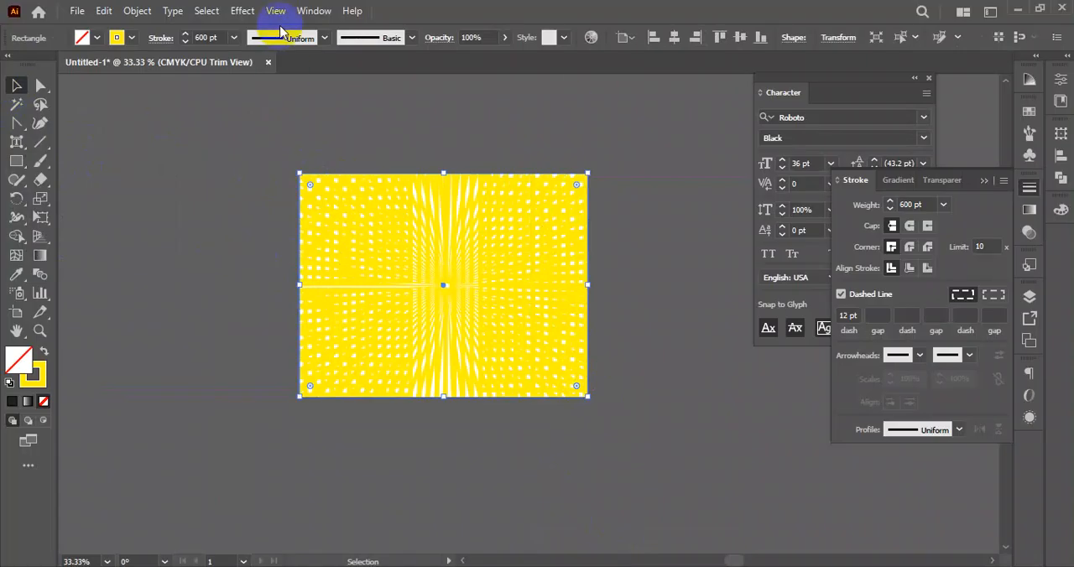
left_click(279, 128)
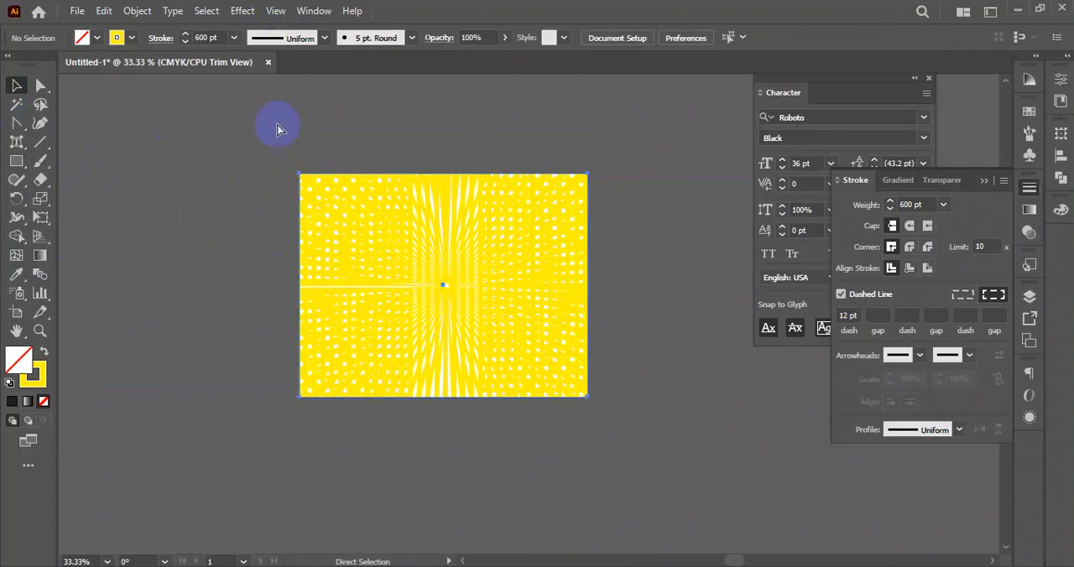
- Turn off Trim View and draw a rectangle covering the whole artboard over the sunburst
left_click(276, 10)
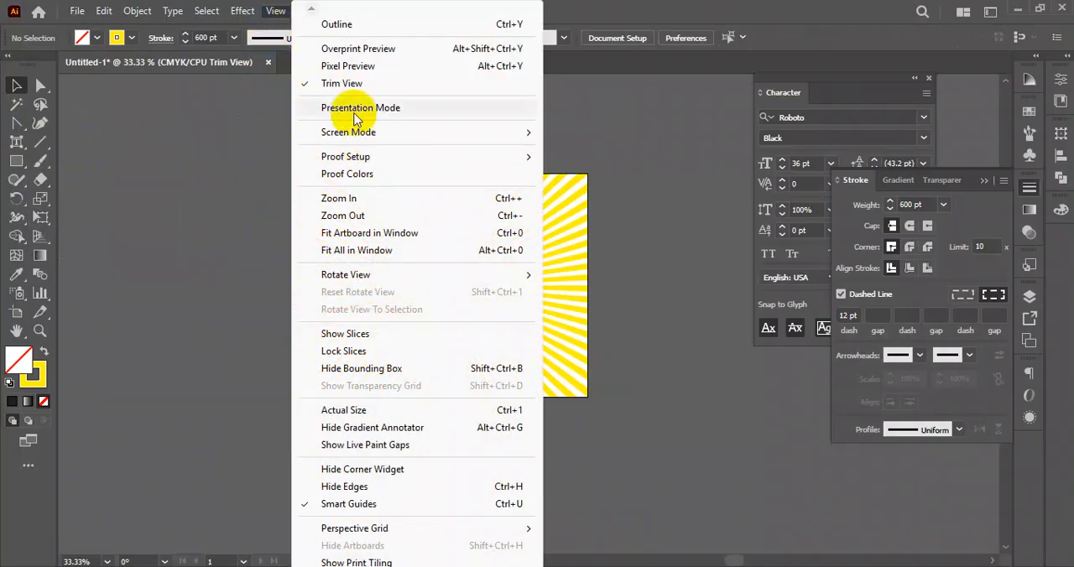
left_click(356, 83)
left_click(205, 155)
left_click(16, 160)
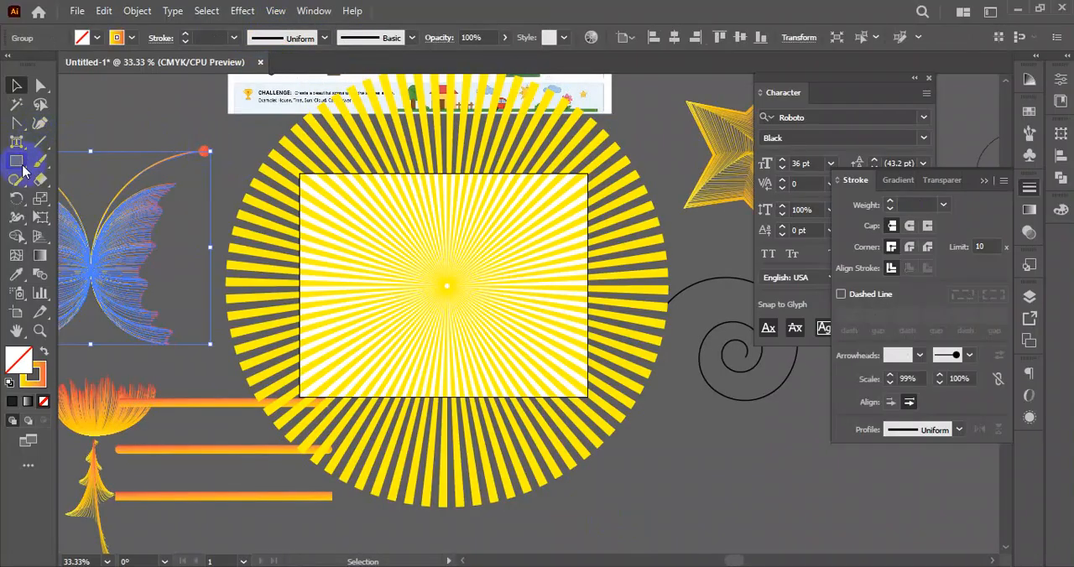
left_click_drag(300, 174, 590, 396)
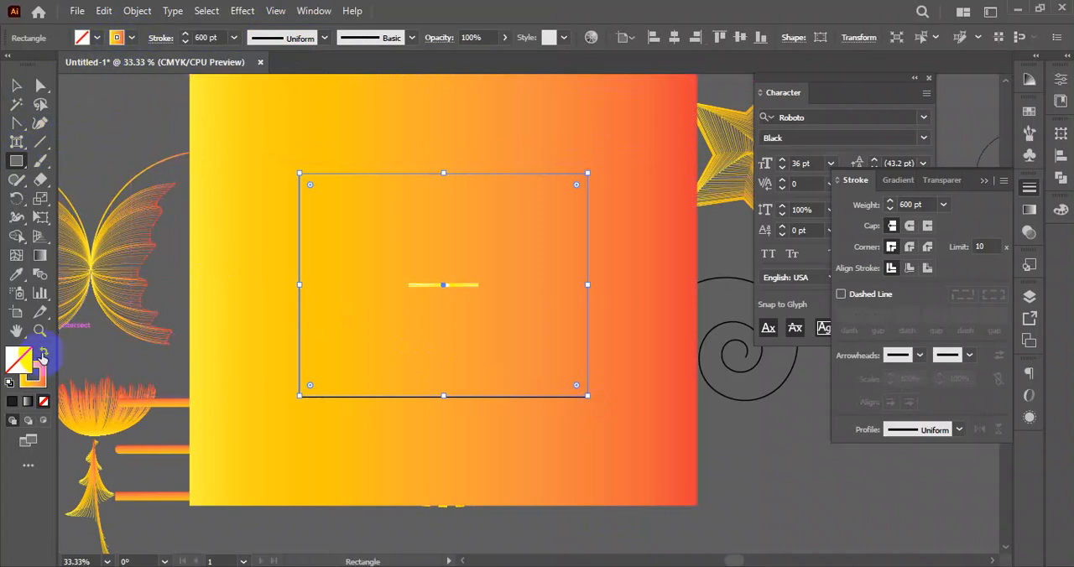
- Swap the rectangle's fill and stroke, then make its fill solid dark blue
left_click(42, 356)
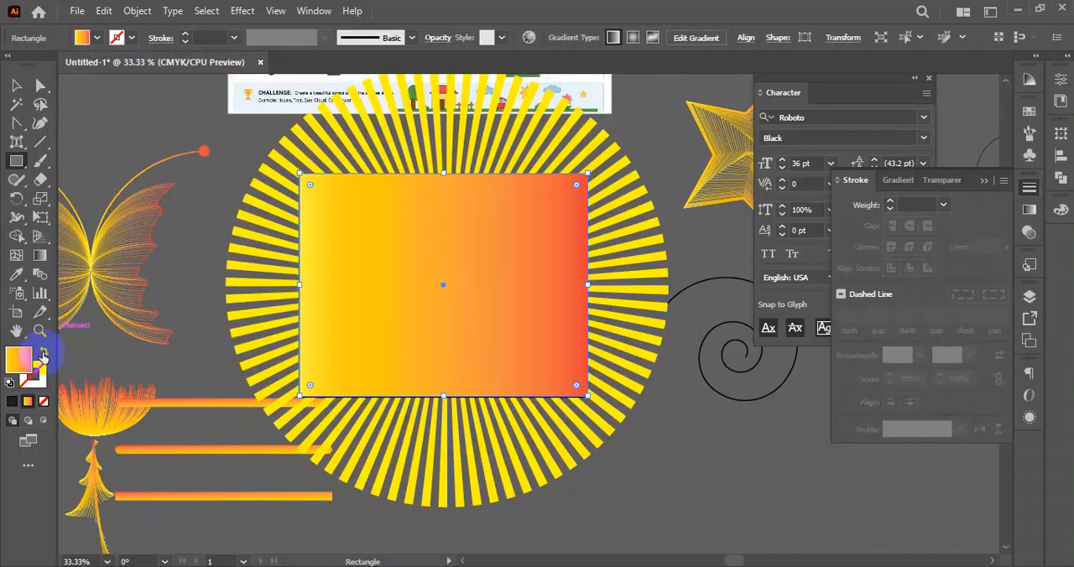
left_click(96, 41)
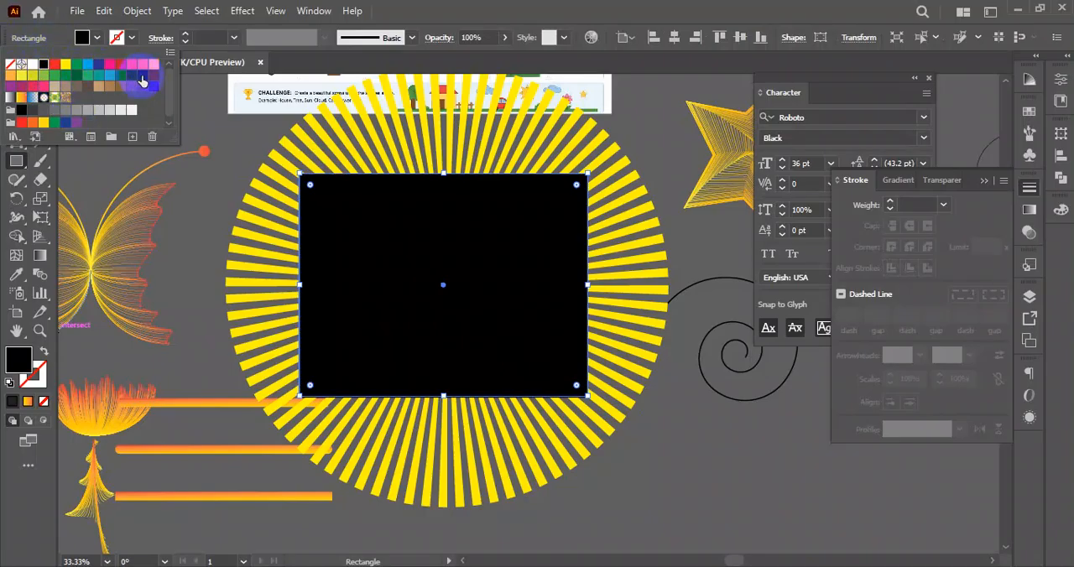
left_click(142, 80)
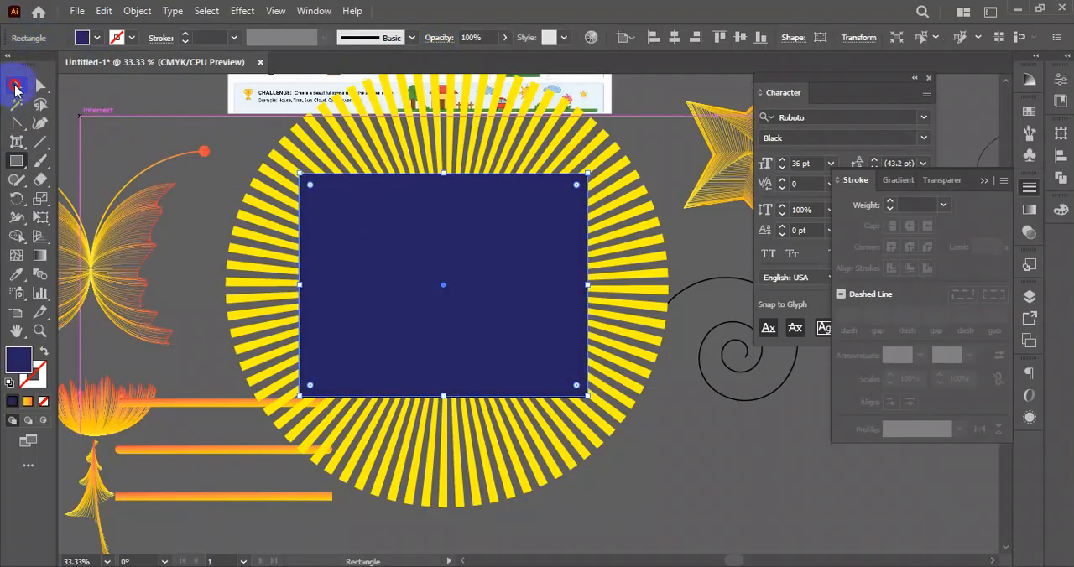
- Send the dark blue rectangle to the back behind the yellow sunburst and deselect it
left_click(15, 86)
right_click(378, 210)
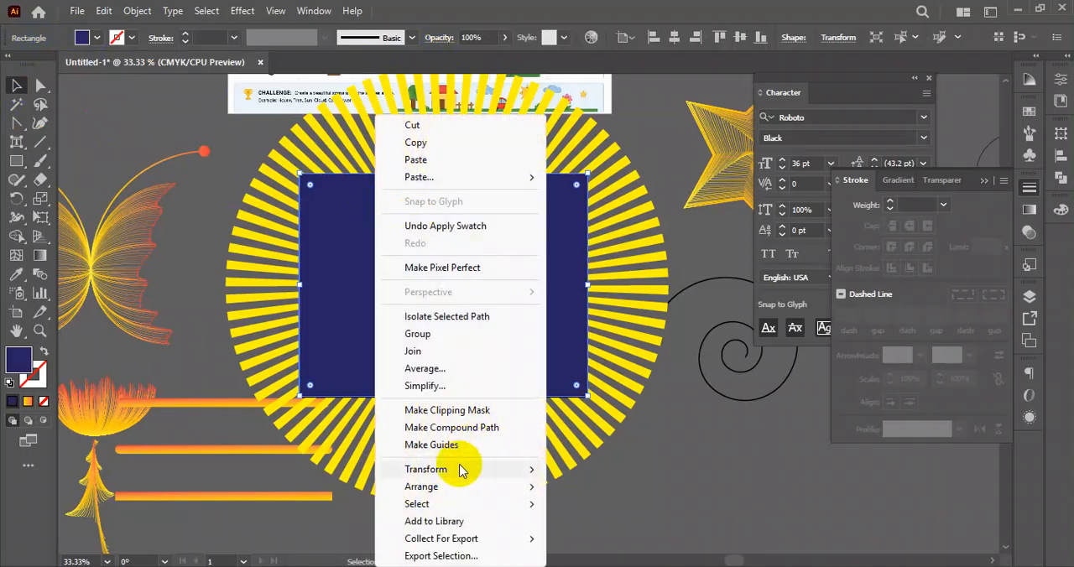
mouse_move(462, 488)
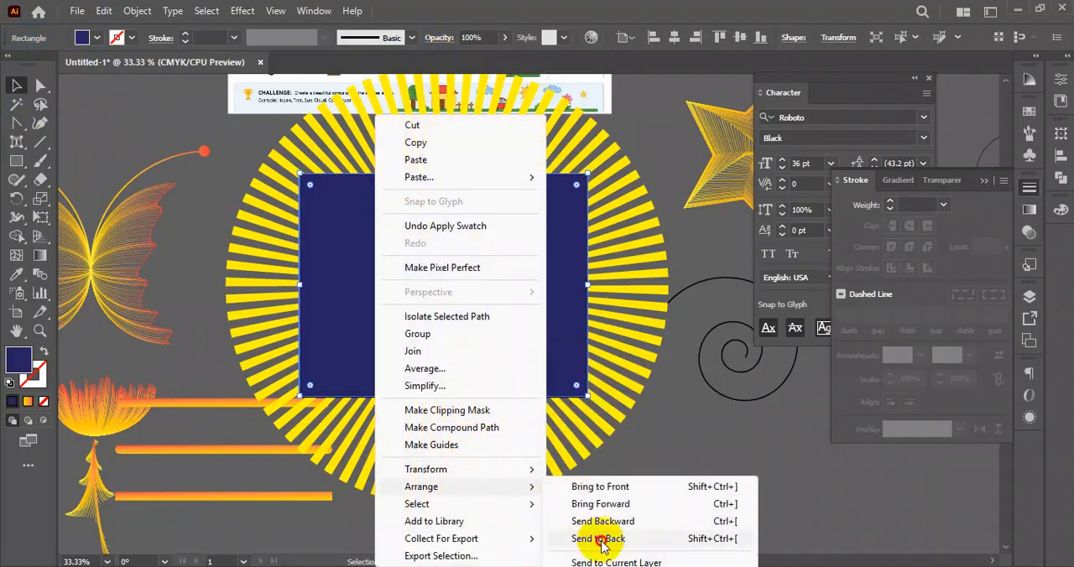
left_click(603, 539)
left_click(664, 500)
- Turn on Trim View to show the yellow and blue sunburst cropped to the artboard
left_click(276, 11)
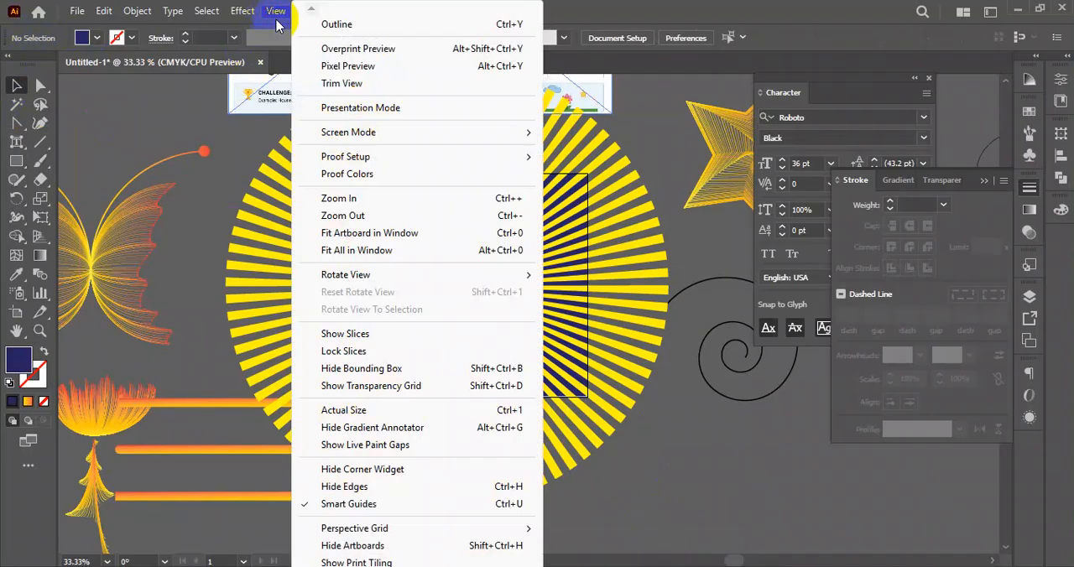
left_click(353, 84)
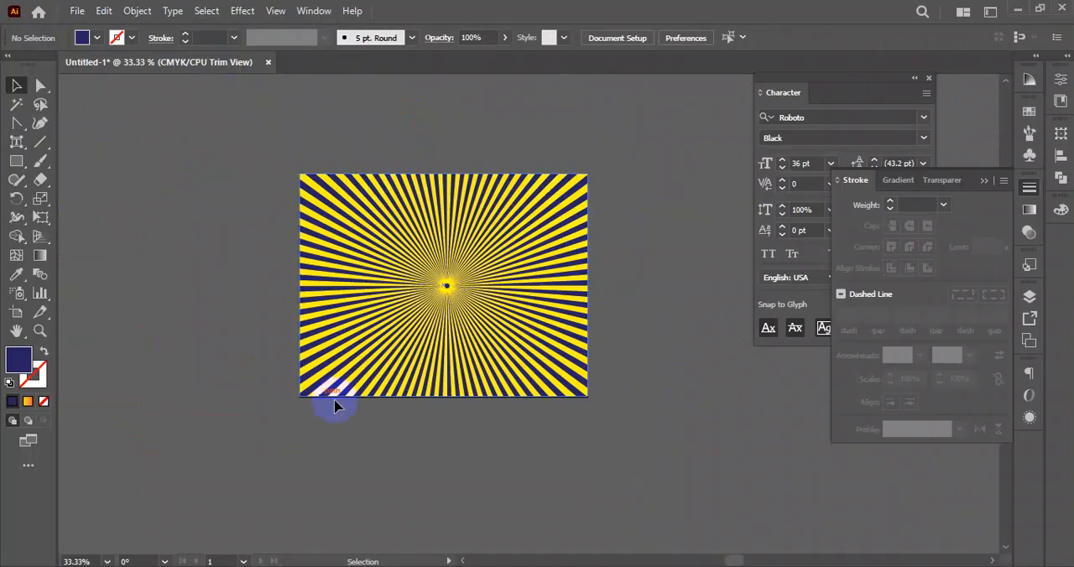
left_click_drag(632, 152, 263, 423)
left_click(263, 430)
left_click_drag(252, 162, 652, 412)
left_click(661, 408)
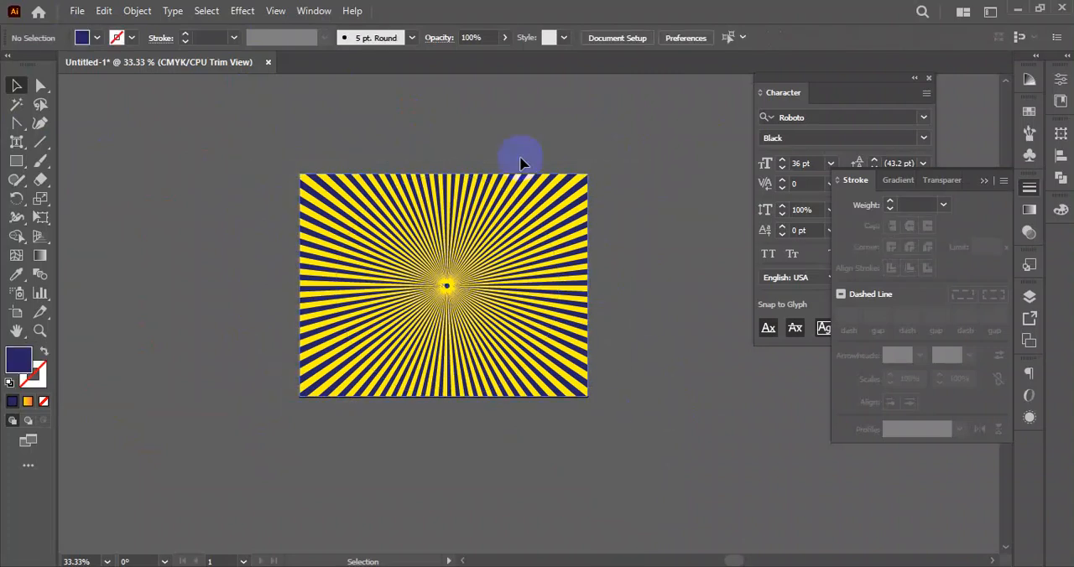
- Turn off Trim View and delete both the dark blue rectangle and the yellow sunburst circle
left_click(278, 15)
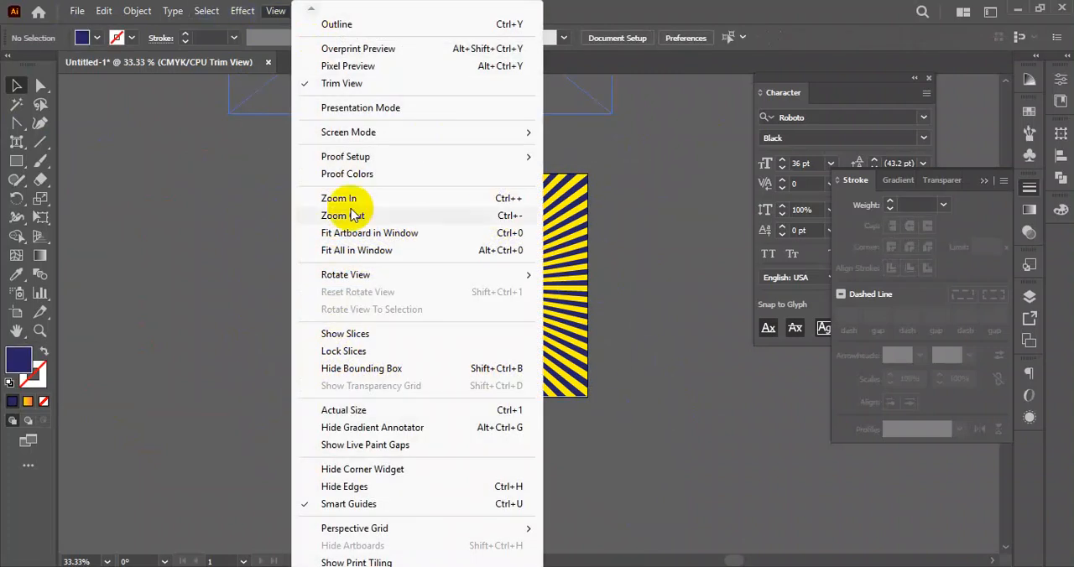
left_click(369, 82)
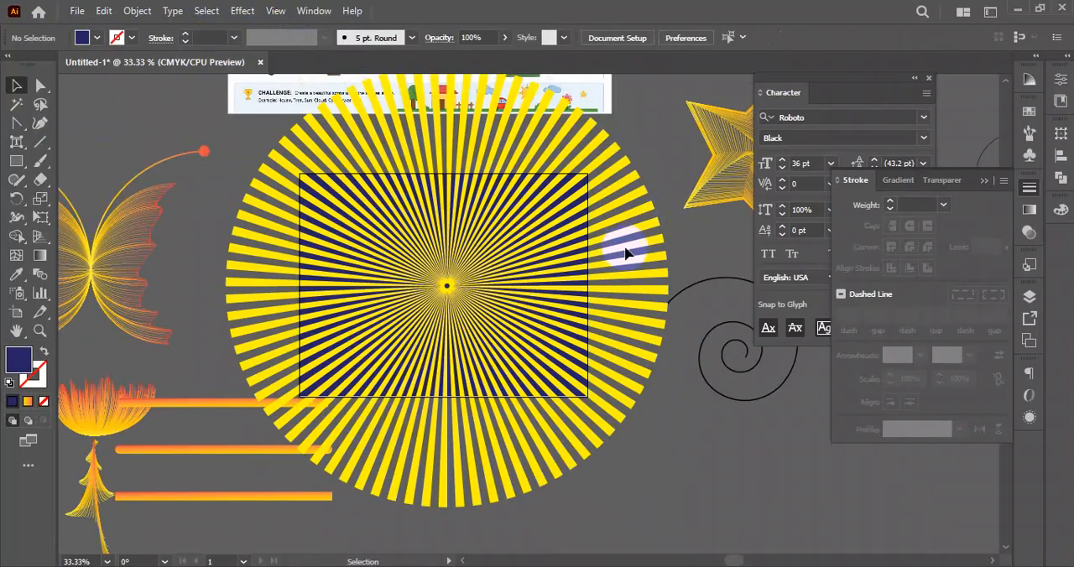
left_click_drag(673, 174, 640, 283)
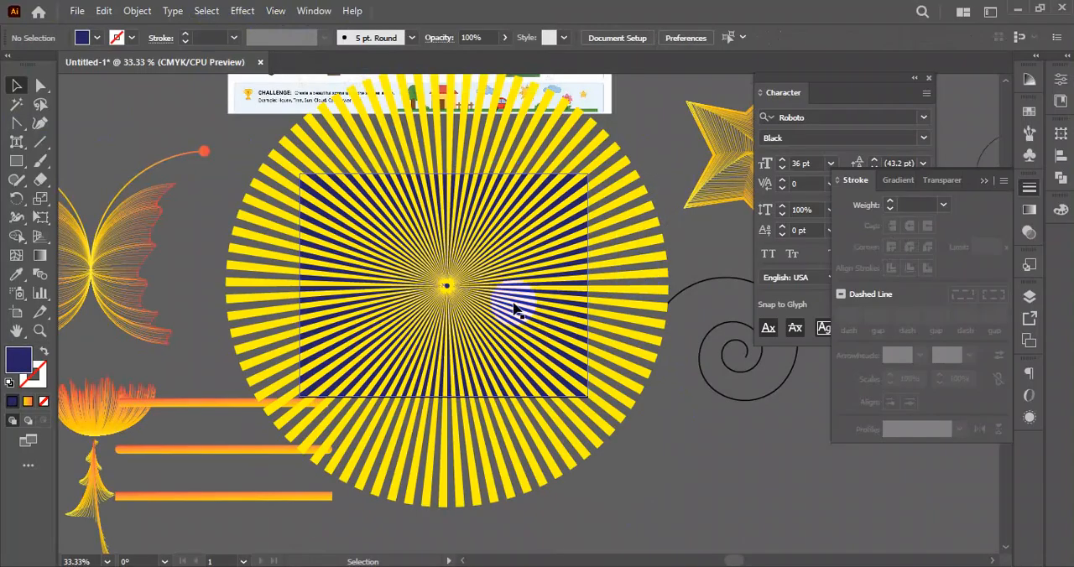
left_click(481, 268)
key("Delete")
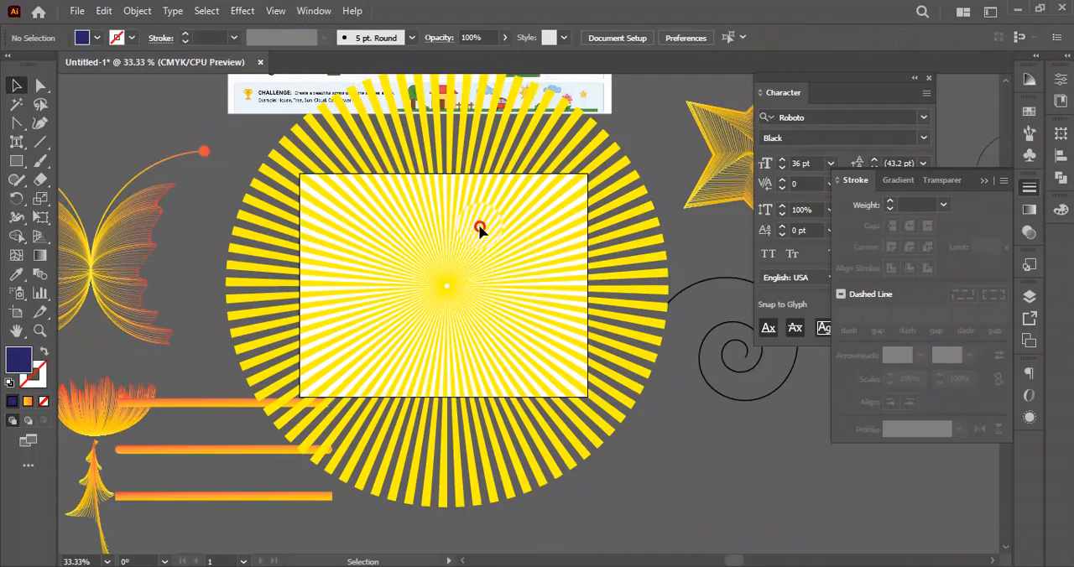
left_click(478, 227)
key("Delete")
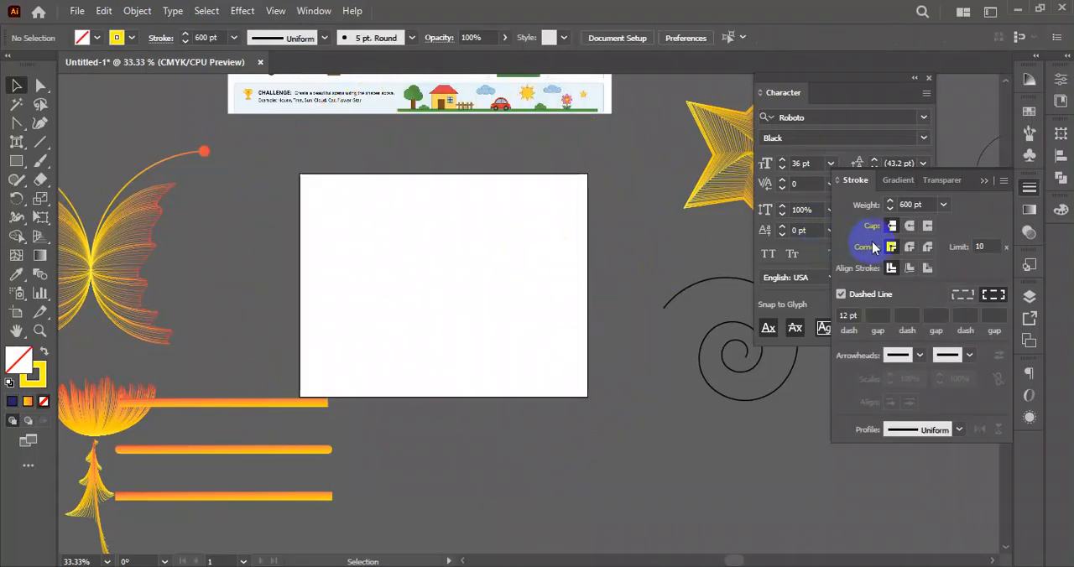
- Set the stroke weight to 2 pt, draw a circle with the Ellipse tool and move it to the middle of the artboard
left_click(944, 205)
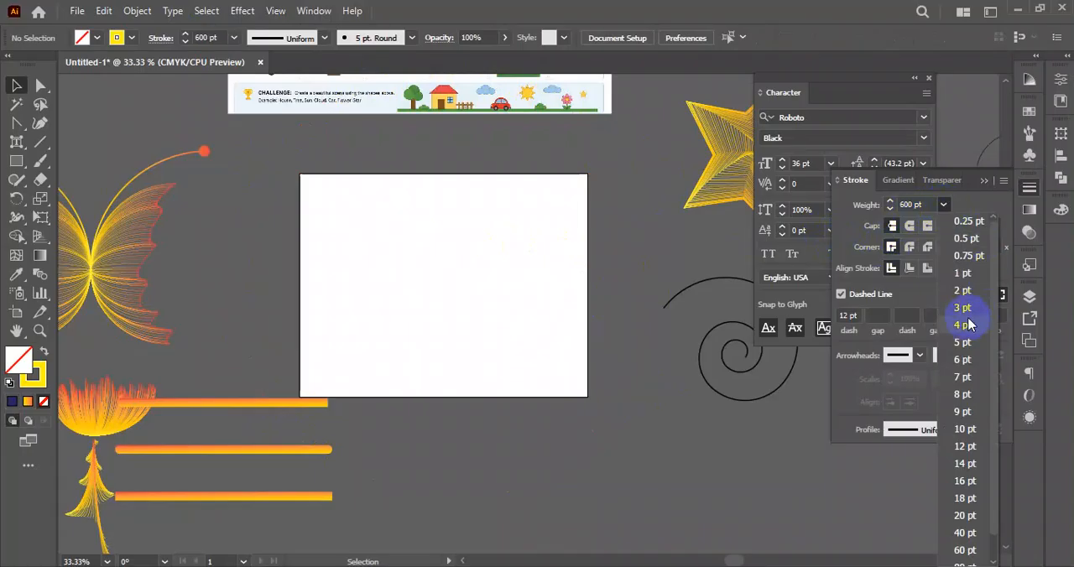
left_click(963, 291)
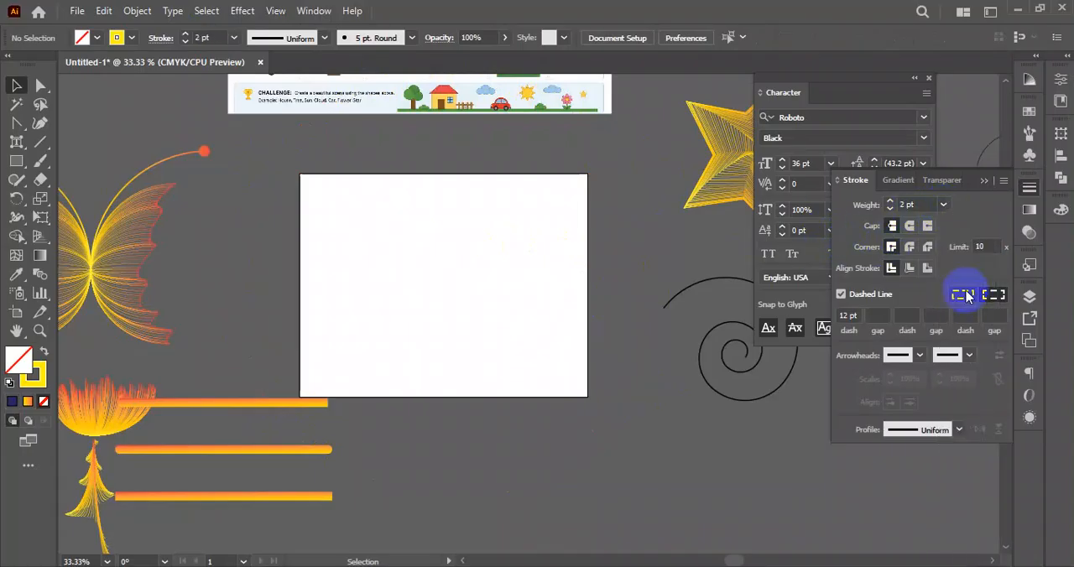
left_click(21, 160)
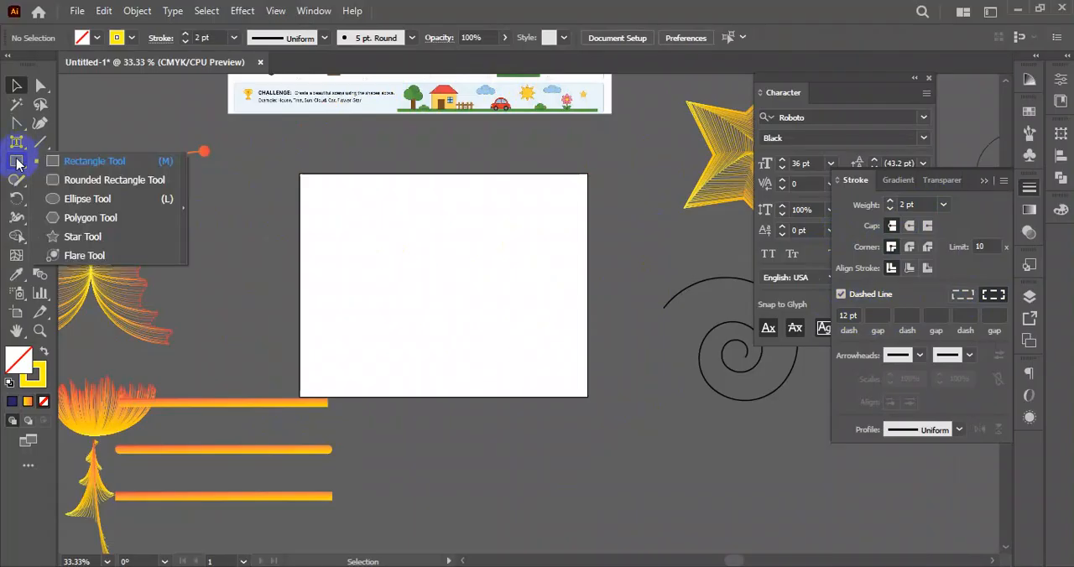
left_click(106, 204)
left_click_drag(414, 260, 509, 354)
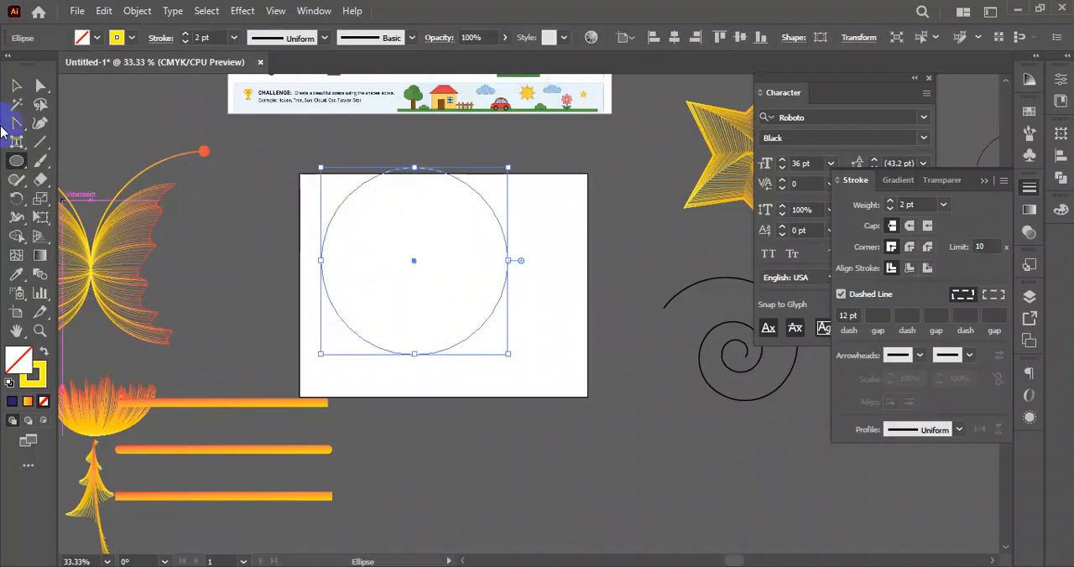
left_click(16, 84)
left_click_drag(499, 290, 521, 314)
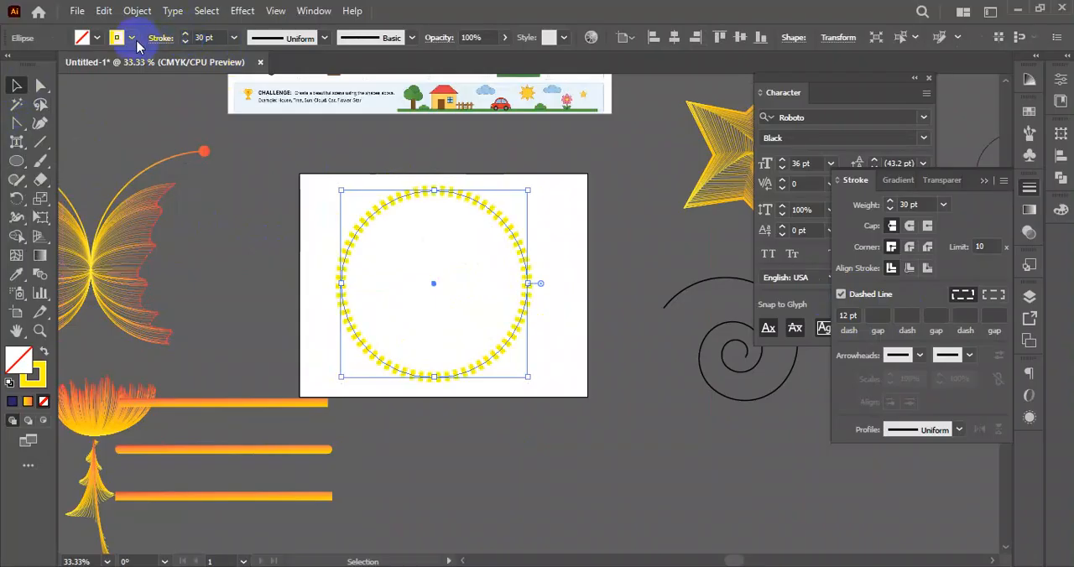
- Thicken the circle's dashed stroke to 30 pt and change its colour from yellow to black
left_click(97, 38)
left_click(45, 66)
left_click(575, 259)
scroll(425, 192, "up", 2)
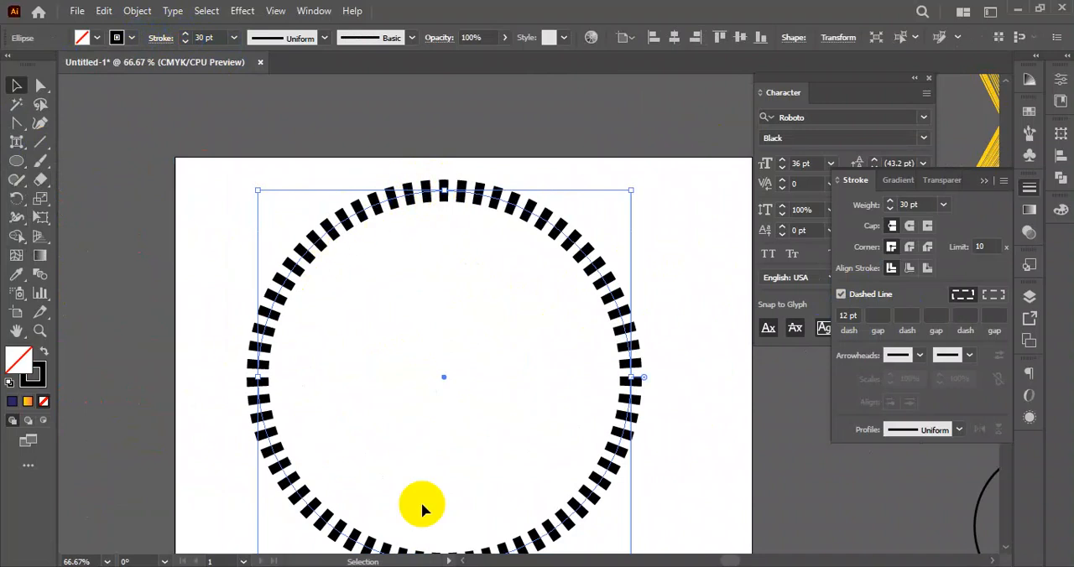
scroll(638, 345, "down", 3)
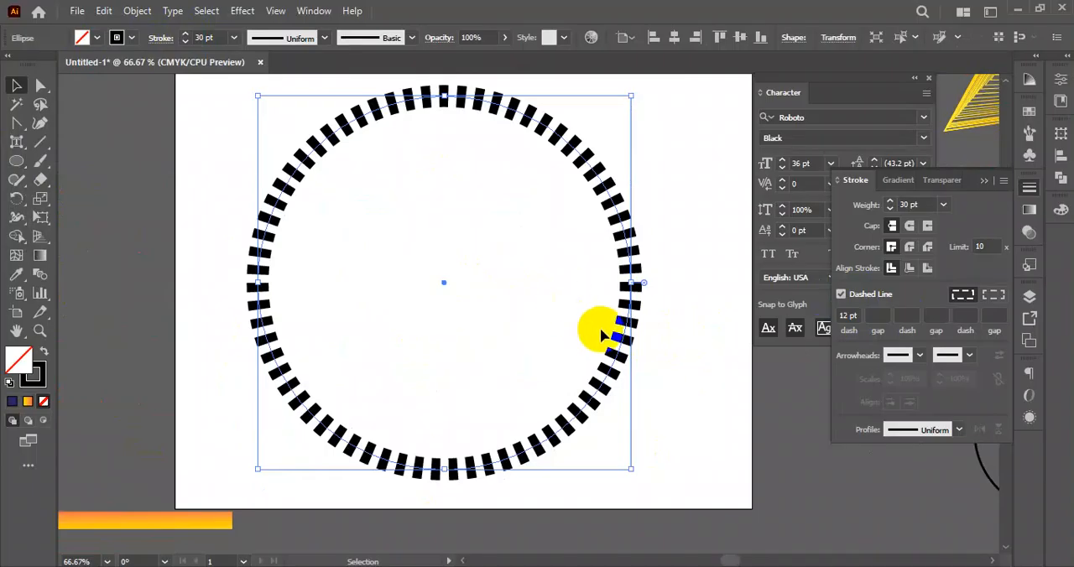
left_click(847, 315)
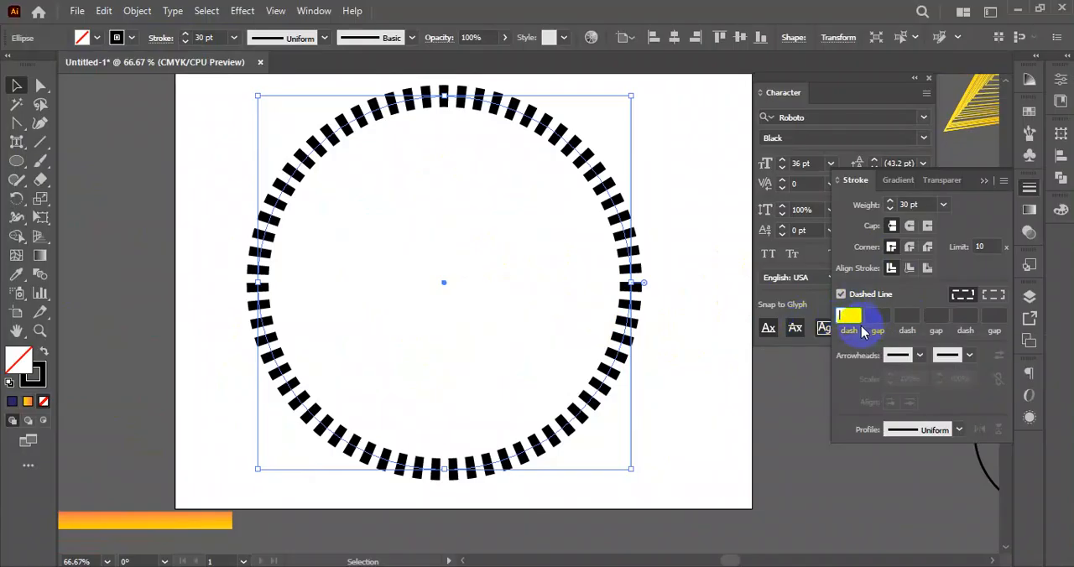
key("Return")
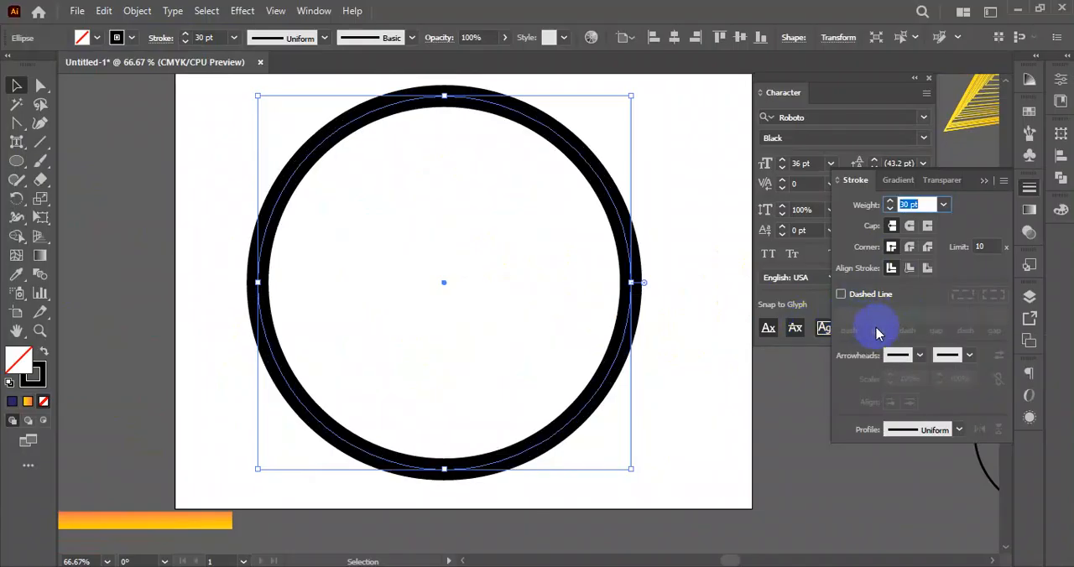
left_click(841, 294)
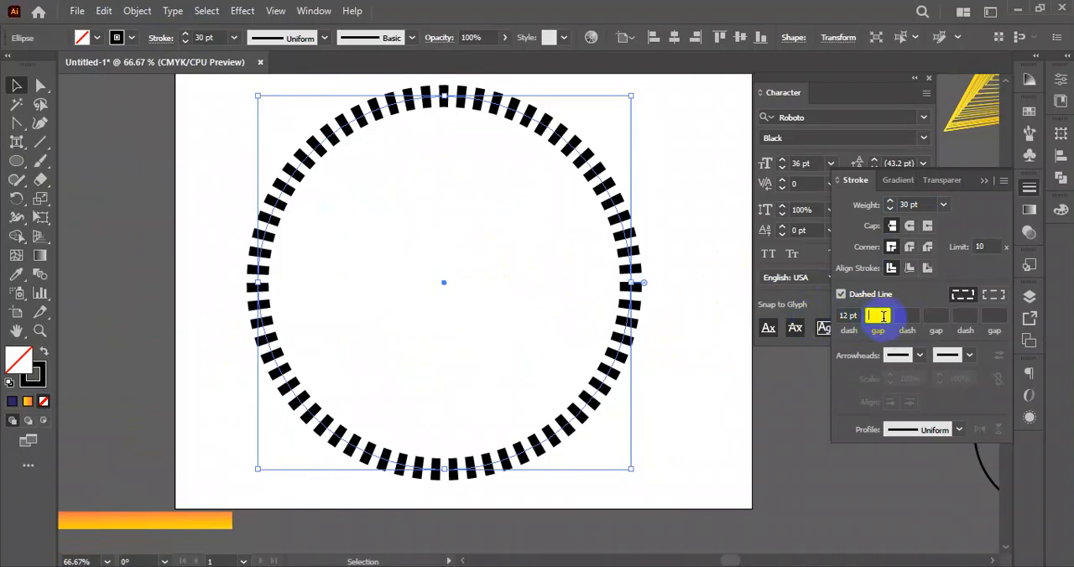
- Set the circle's dashed stroke to a 20 pt gap and a 0 pt dash
type("20")
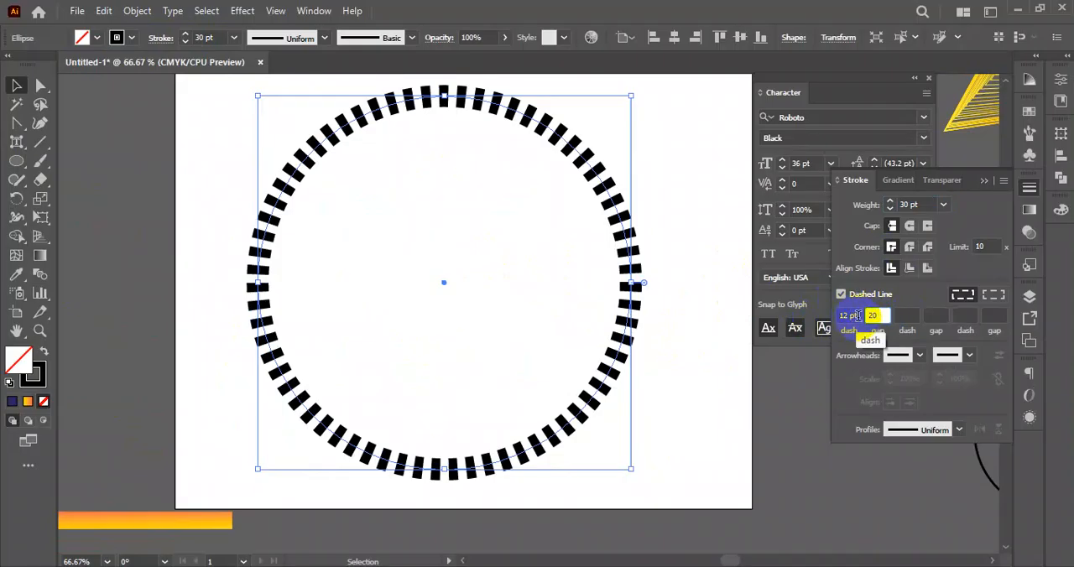
left_click(856, 317)
type("0")
- Increase the gap between the circle's dashes to 66 pt
left_click(885, 315)
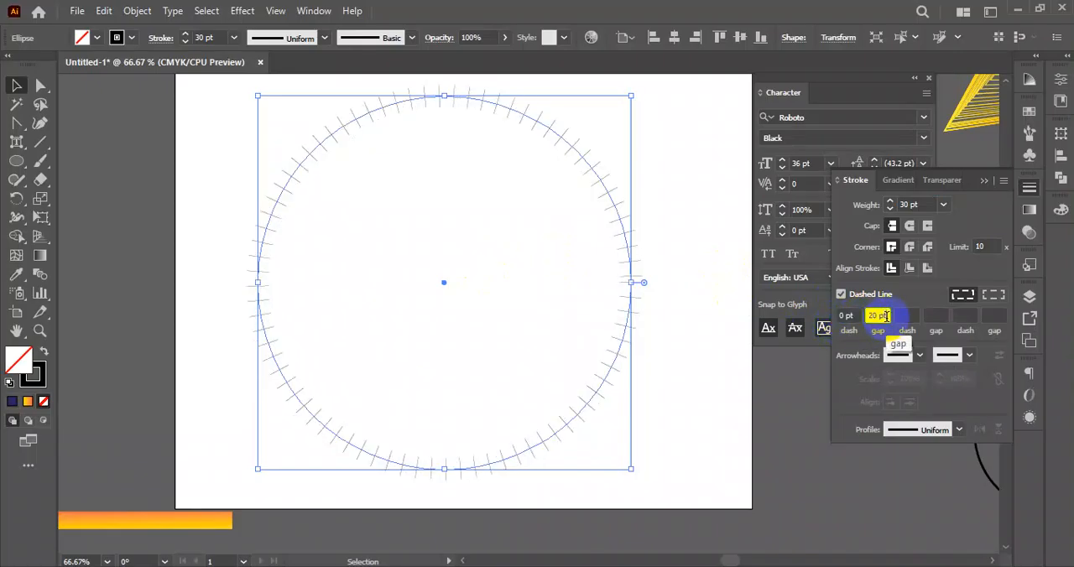
key("Up")
key("Up")
key("Up")
key("Up")
key("Up")
key("Up")
key("Up")
key("Up")
key("Up")
key("Up")
key("Up")
key("Up")
key("Up")
key("Up")
key("Up")
key("Up")
key("Up")
key("Up")
key("Up")
key("Up")
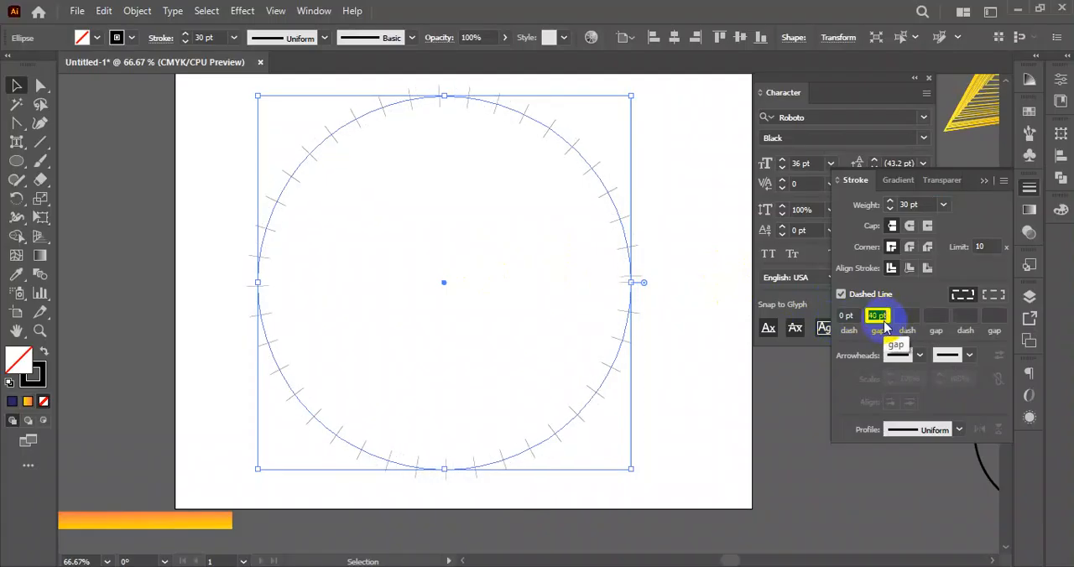
key("Up")
key("Up")
key("Up")
key("Up")
key("Up")
key("Up")
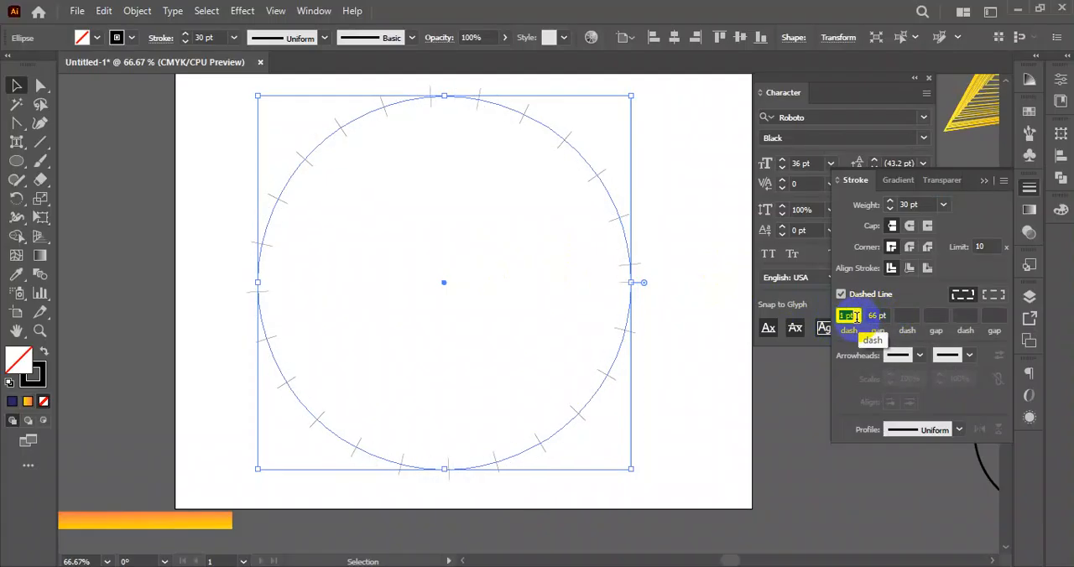
- Adjust the circle's dash length to 10 pt and apply round caps to the dashes
key("Up")
key("Up")
key("Up")
key("Up")
key("Up")
key("Up")
key("Up")
key("Up")
key("Up")
key("Up")
key("Up")
key("Up")
key("Up")
key("Up")
key("Up")
key("Up")
key("Up")
key("Up")
key("Up")
key("Up")
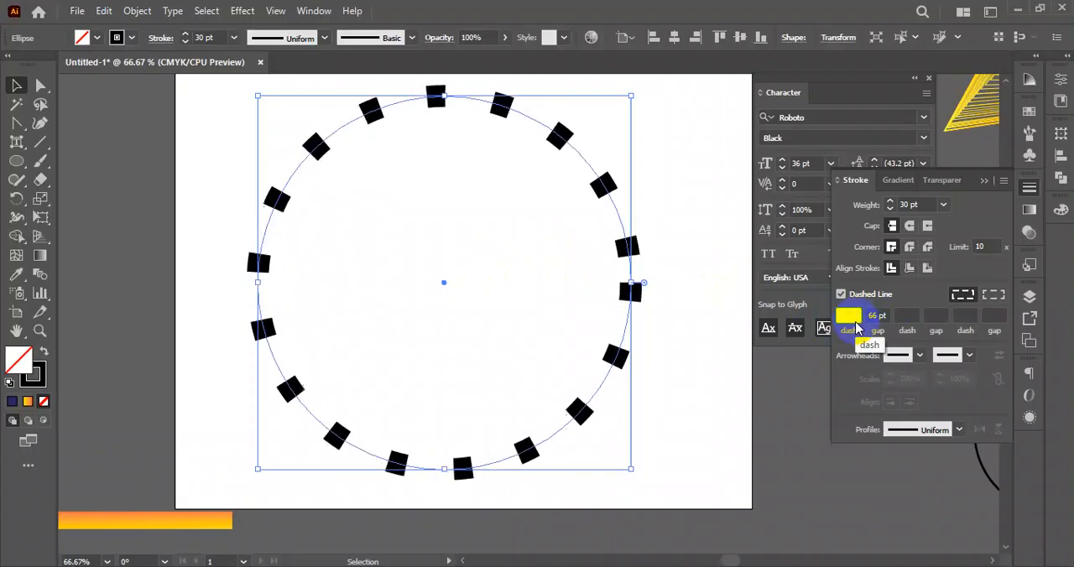
key("Down")
key("Down")
key("Down")
key("Down")
key("Down")
key("Down")
key("Down")
key("Down")
key("Down")
key("Down")
key("Down")
key("Down")
key("Down")
key("Down")
key("Down")
key("Down")
left_click(912, 225)
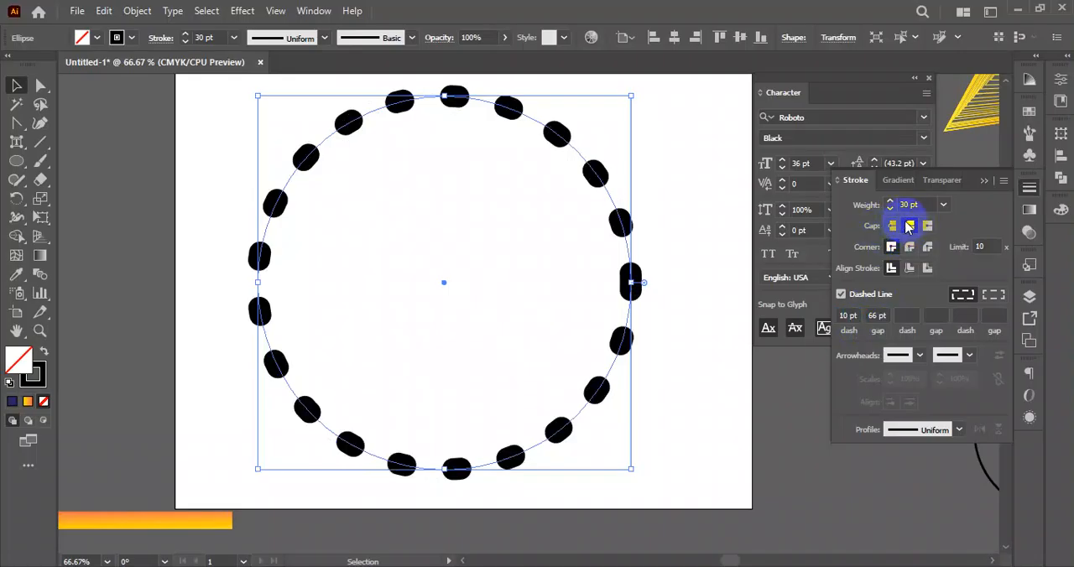
left_click_drag(857, 315, 818, 321)
key("BackSpace")
key("Return")
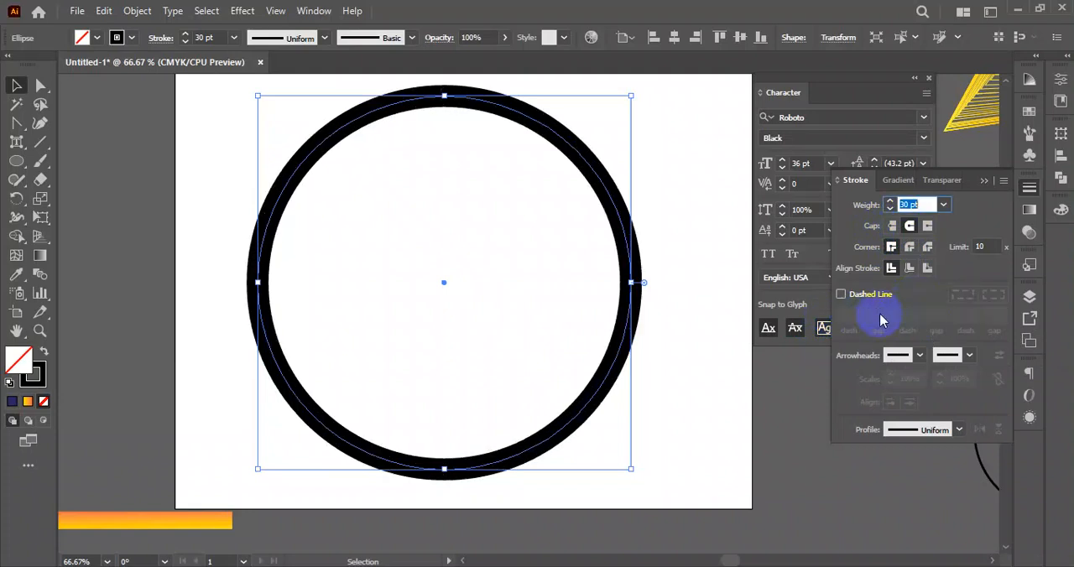
left_click(842, 294)
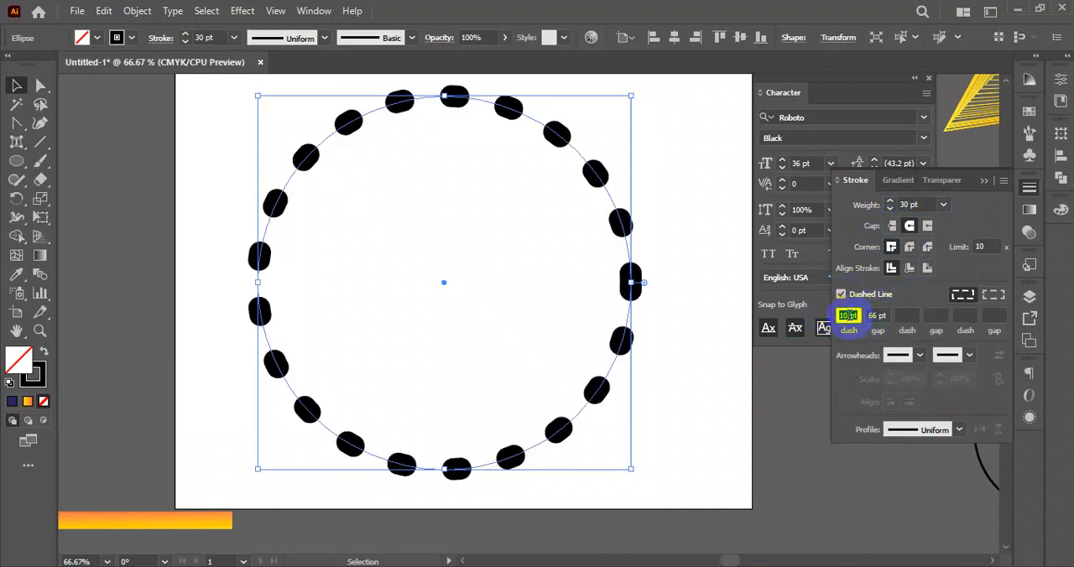
- Set the circle's dash length to 0 pt and reduce the gap to 13 pt
type("0")
left_click(883, 316)
key("Down")
key("Down")
key("Down")
key("Down")
key("Down")
key("Down")
key("Down")
key("Down")
key("Down")
key("Down")
key("Down")
key("Down")
key("Down")
key("Down")
key("Down")
key("Down")
key("Down")
key("Down")
key("Down")
key("Down")
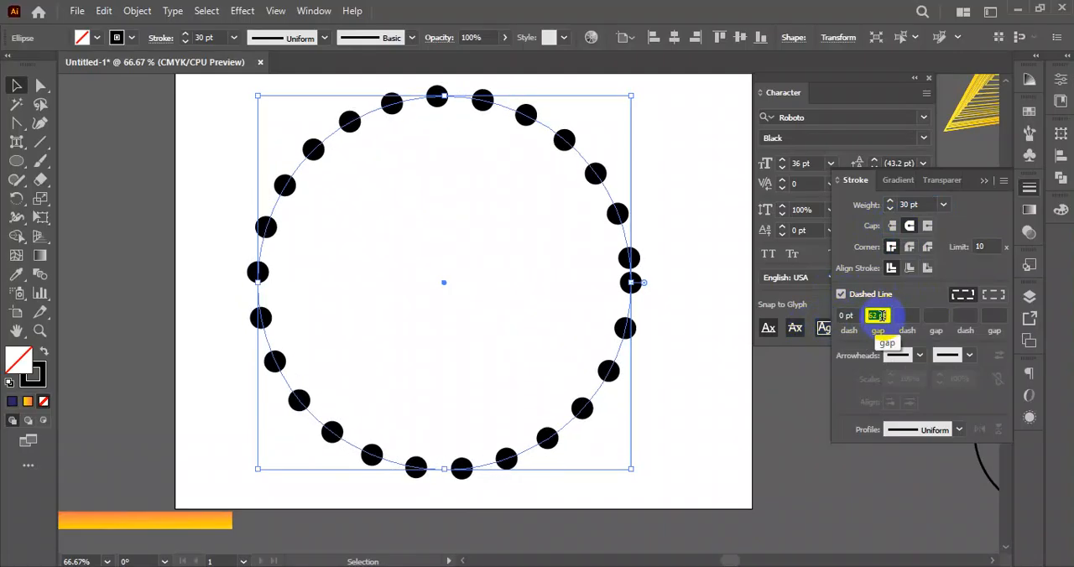
key("Down")
key("Down")
key("Down")
key("Down")
key("Down")
key("Down")
key("Down")
key("Down")
key("Down")
key("Down")
key("Down")
key("Down")
key("Down")
key("Down")
key("Down")
key("Down")
key("Down")
key("Down")
key("Down")
key("Down")
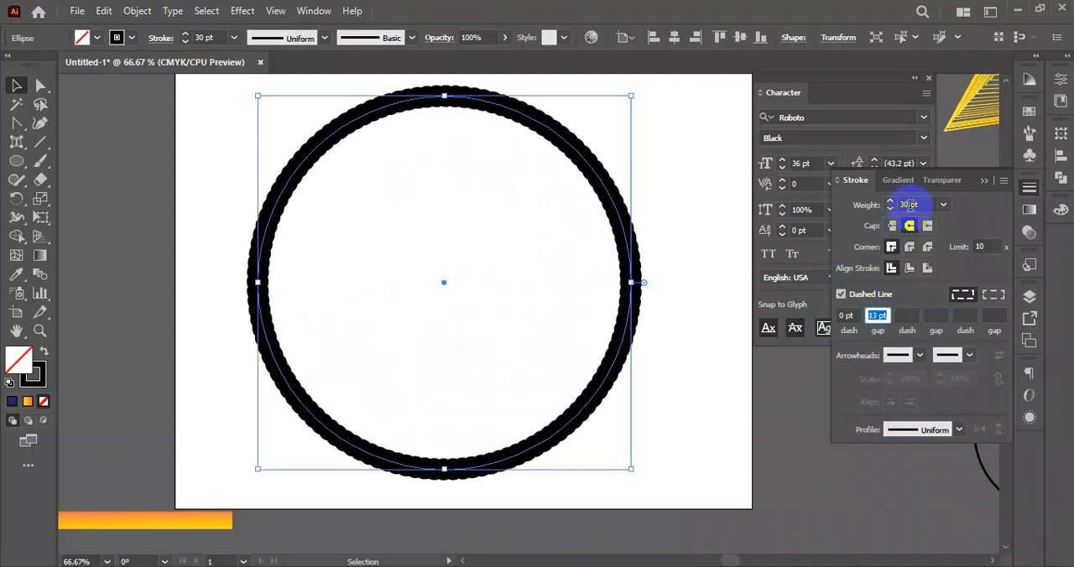
- Raise the dotted circle's stroke weight to 59 pt, and bring it down to 20 pt
left_click(891, 208)
left_click(890, 202)
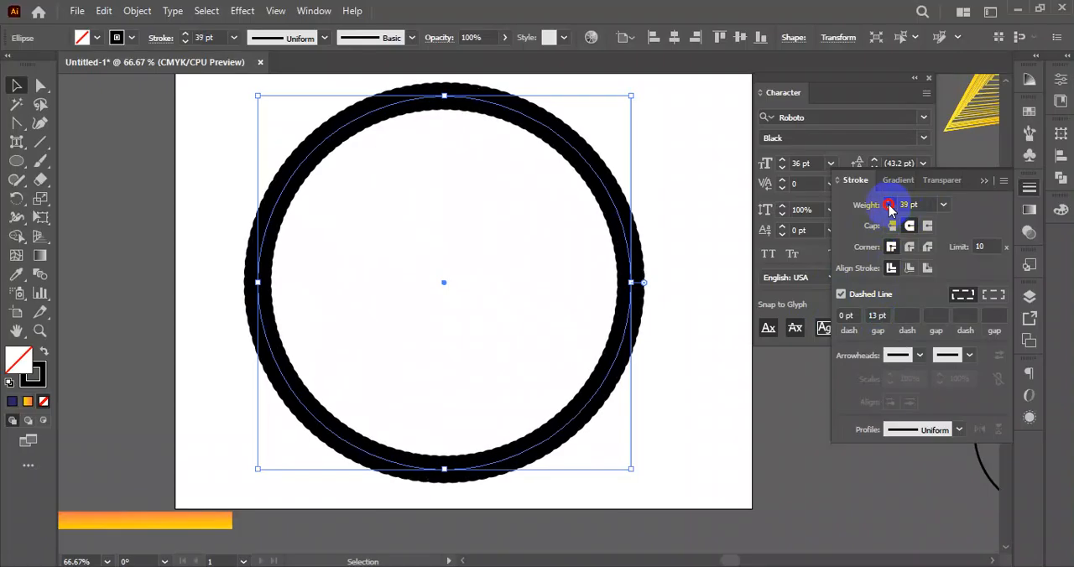
left_click(890, 202)
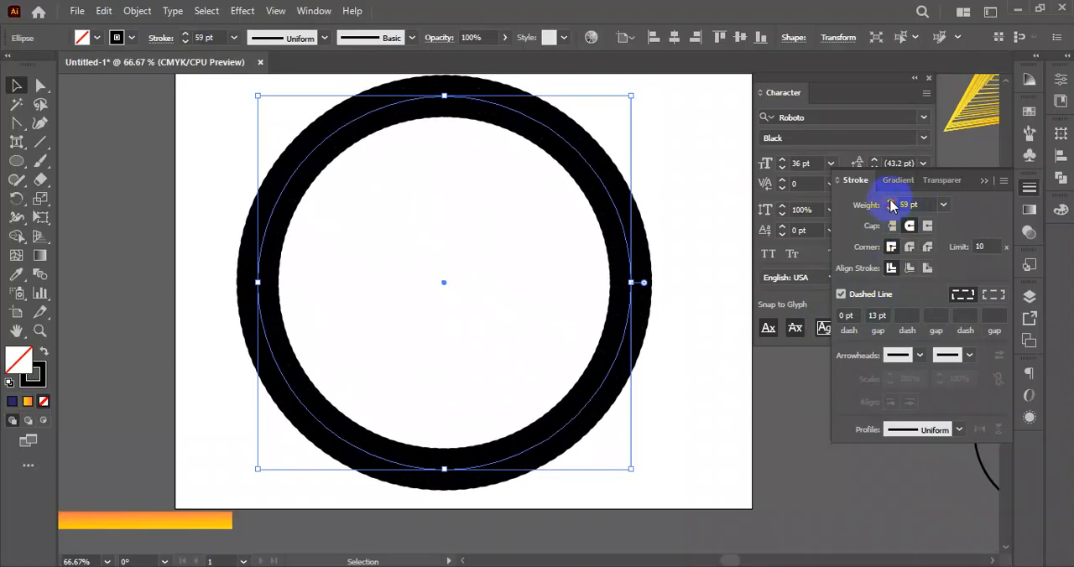
left_click(891, 209)
left_click_drag(890, 209, 891, 212)
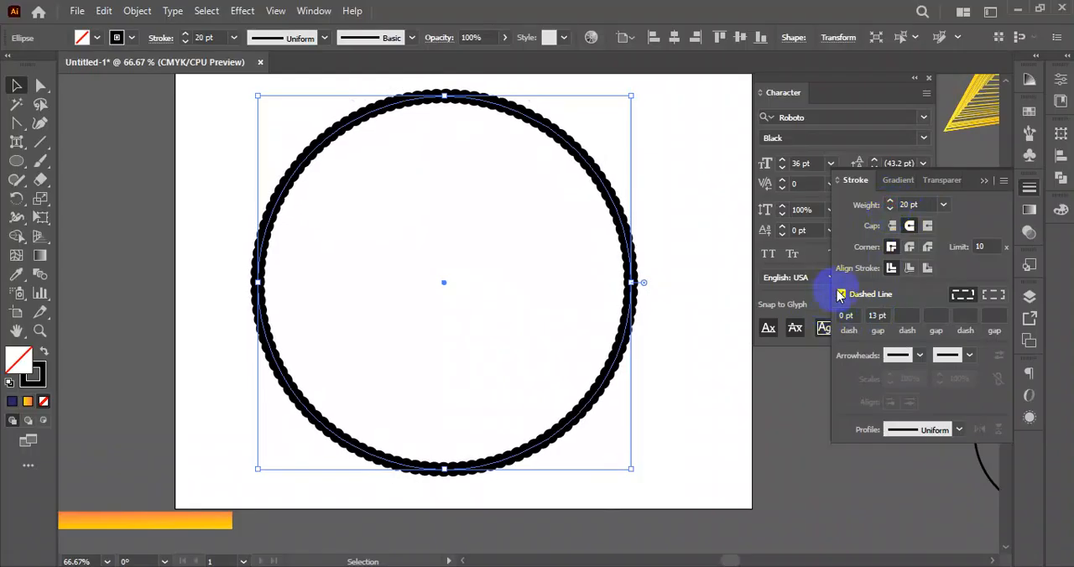
- Switch the circle's dashed line off and on again, and widen the gap between its dots to 49 pt
left_click(841, 295)
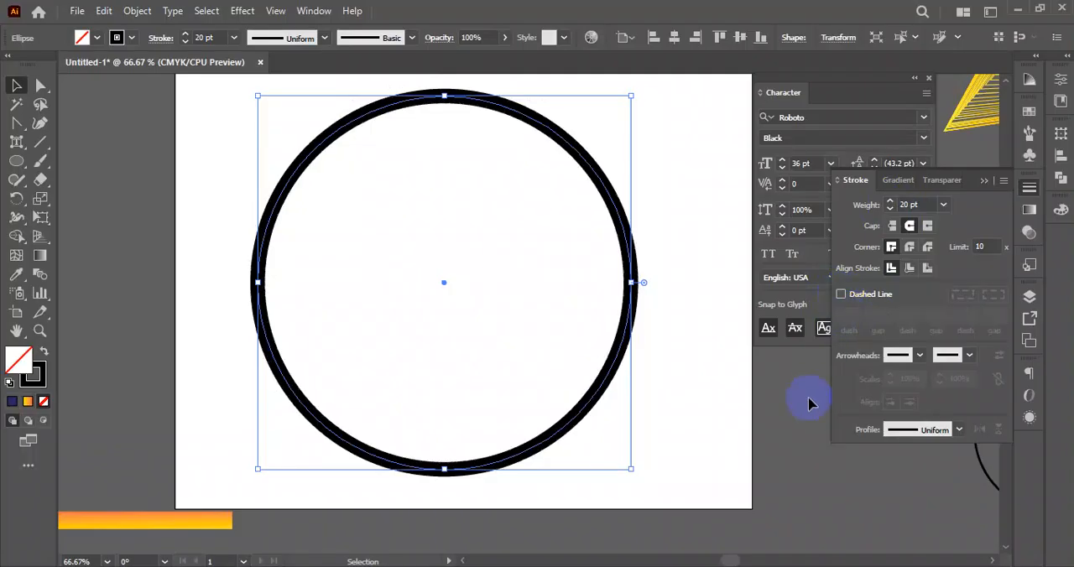
left_click(841, 294)
left_click(848, 320)
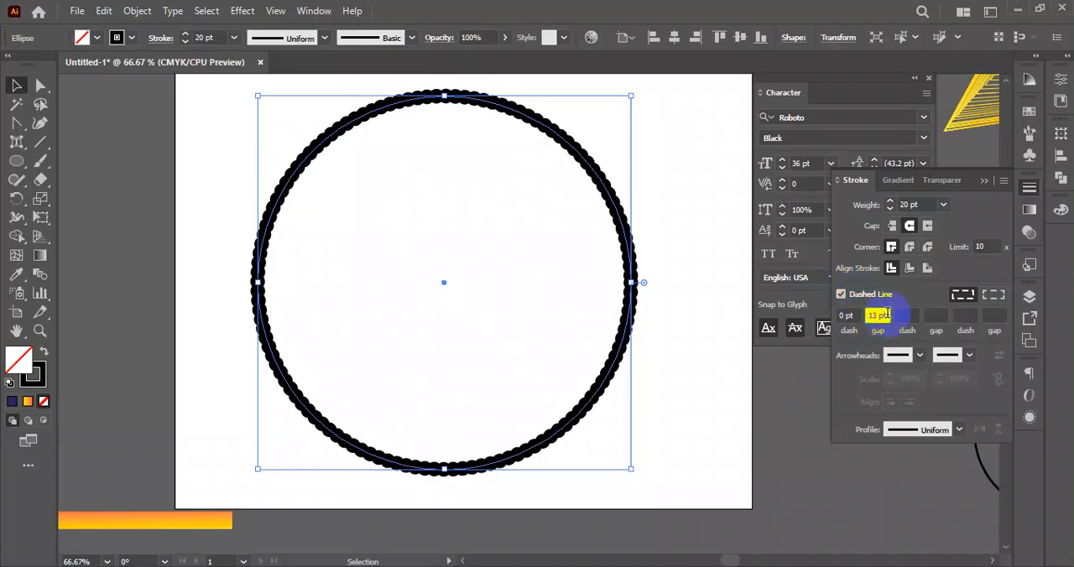
key("Up")
key("Up")
key("Up")
key("Up")
key("Up")
key("Up")
key("Up")
key("Up")
key("Up")
key("Up")
key("Up")
key("Up")
key("Up")
key("Up")
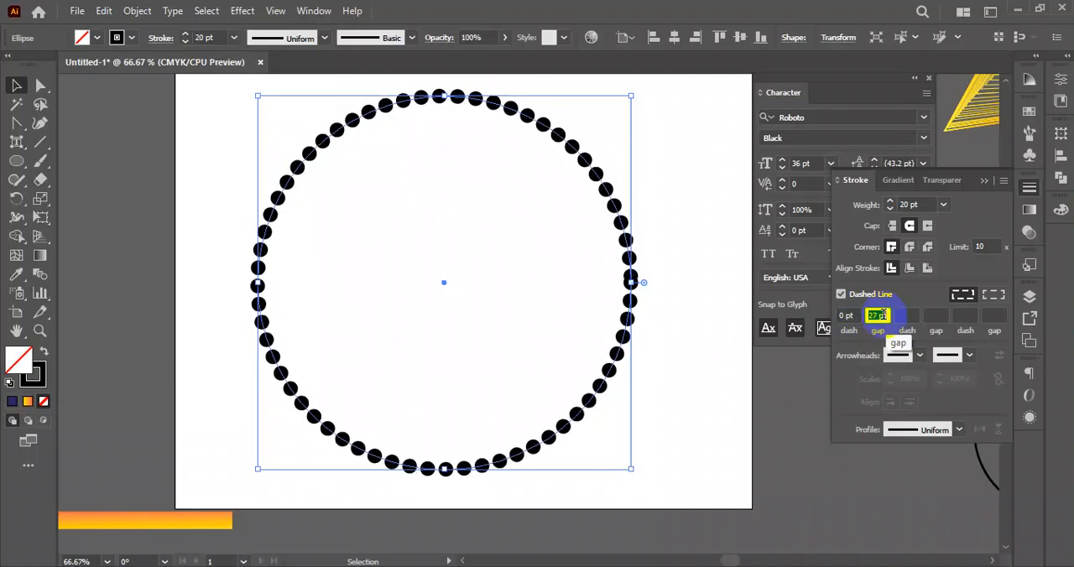
key("Up")
key("Up")
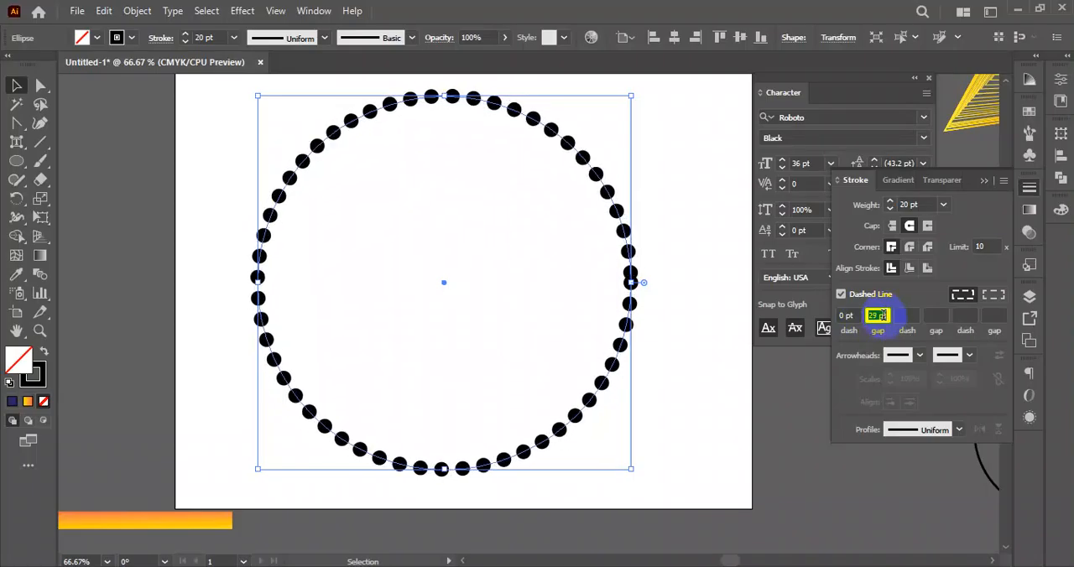
key("Up")
key("Up")
key("Up")
key("Up")
key("Up")
key("Up")
key("Up")
key("Up")
key("Up")
key("Up")
key("Up")
key("Up")
key("Up")
key("Up")
key("Up")
key("Up")
key("Up")
key("Up")
key("Up")
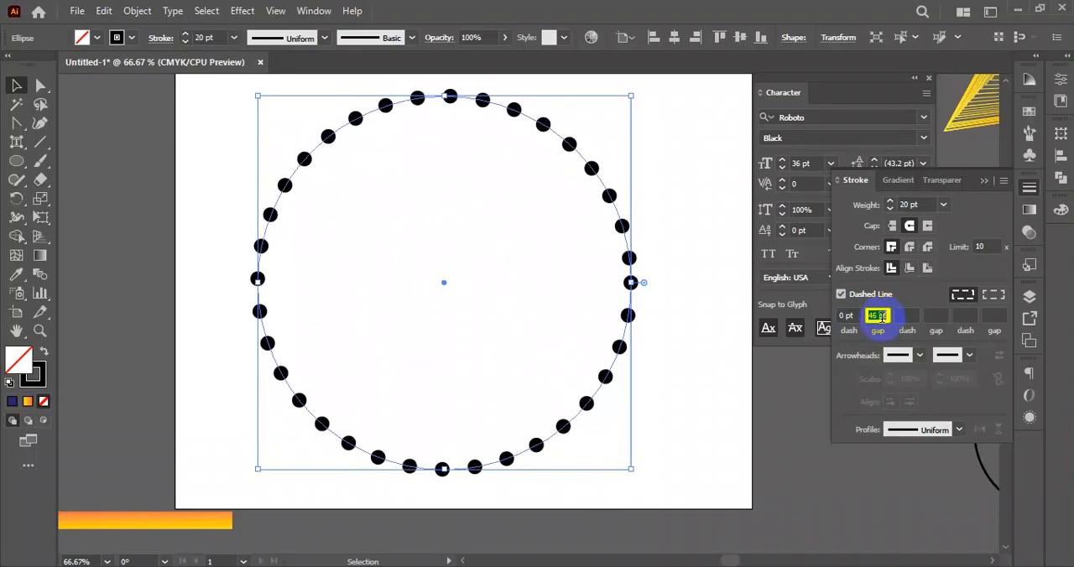
- Reduce the dotted circle's stroke weight to 10 pt and its gap to 16 pt
left_click(890, 209)
left_click(891, 209)
left_click(891, 209)
left_click(890, 209)
left_click(891, 209)
left_click(881, 316)
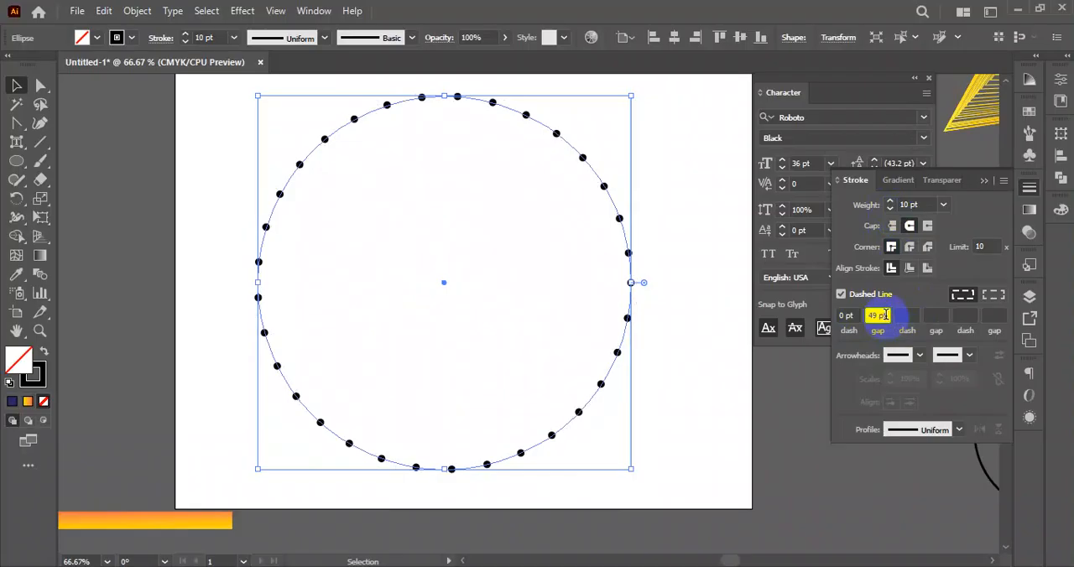
key("Down")
key("Down")
key("Down")
key("Down")
key("Down")
key("Down")
key("Down")
key("Down")
key("Down")
key("Down")
key("Down")
key("Down")
key("Down")
key("Down")
key("Down")
key("Down")
key("Down")
key("Down")
key("Down")
key("Down")
key("Down")
key("Down")
key("Down")
key("Down")
key("Down")
key("Down")
key("Down")
key("Down")
key("Down")
key("Down")
key("Down")
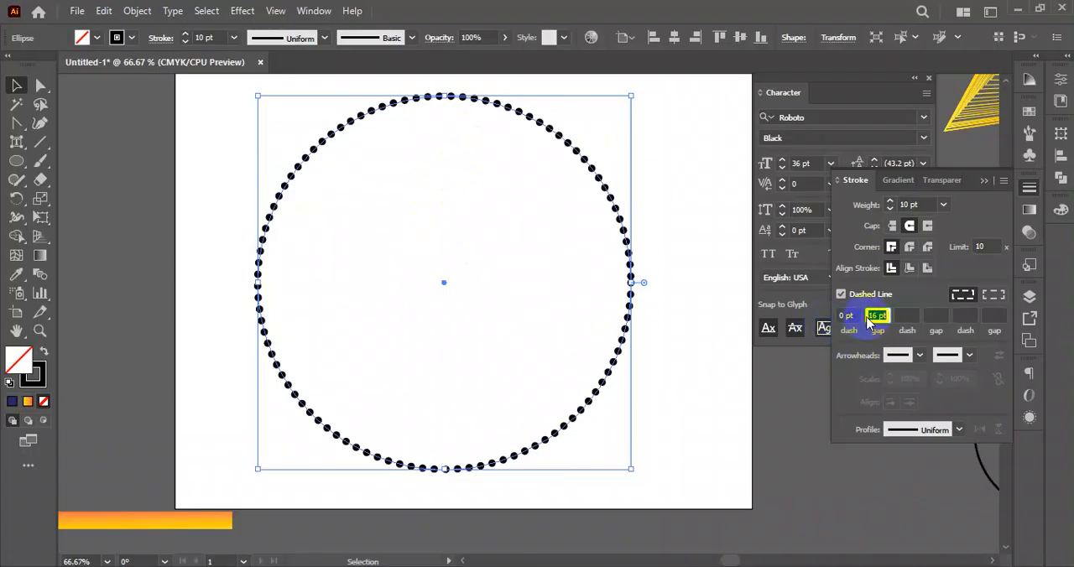
- Apply butt caps to the circle's stroke and increase its dash length to 19 pt
left_click(893, 228)
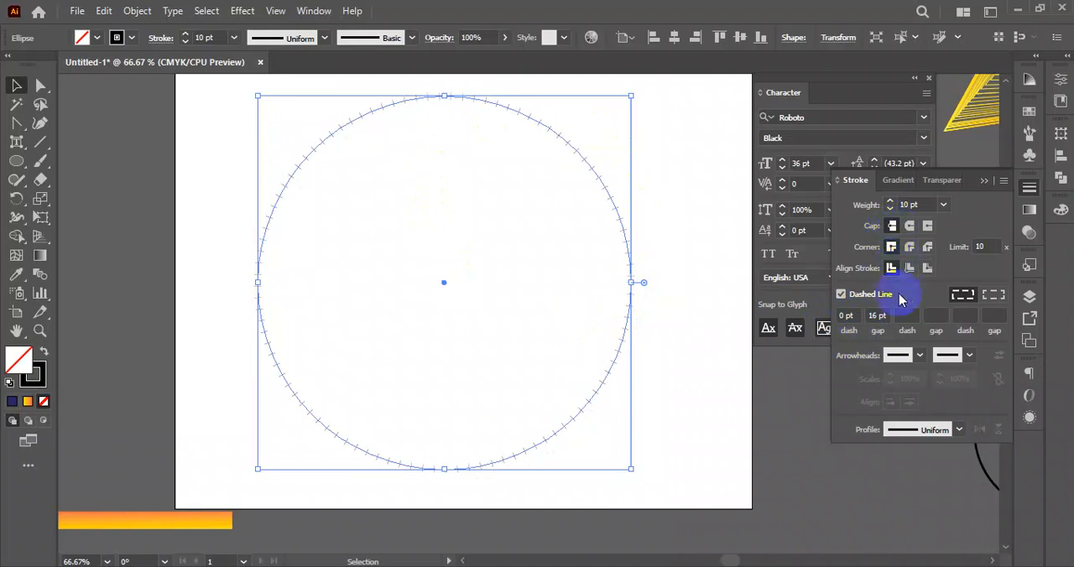
key("Up")
key("Up")
key("Up")
key("Up")
key("Up")
key("Up")
key("Up")
key("Up")
key("Up")
key("Up")
key("Up")
key("Up")
key("Up")
key("Up")
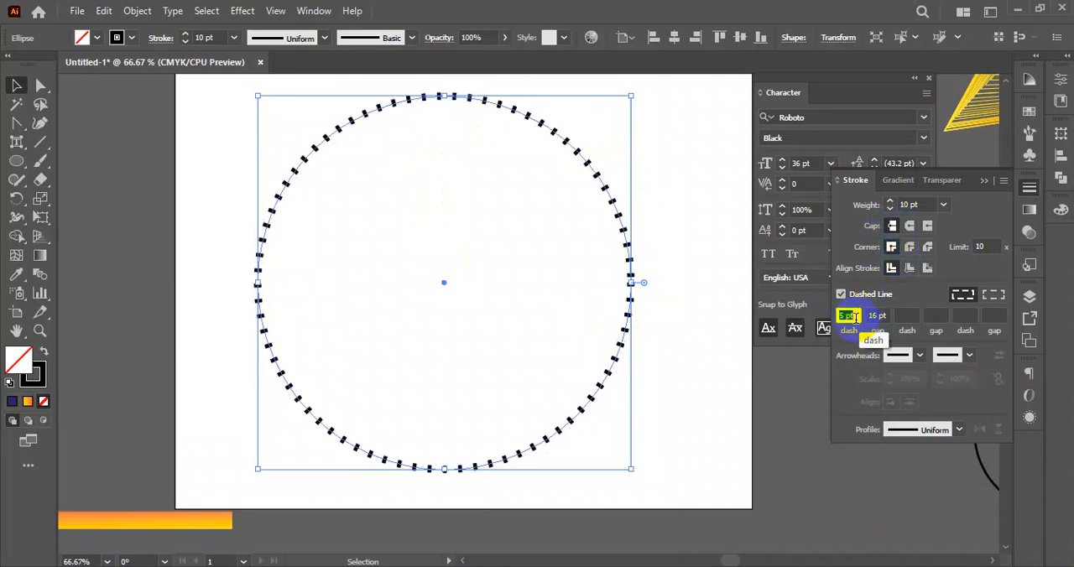
- Close the gap between the circle's dashes to 0 pt, and widen it to 22 pt
key("Down")
key("Down")
key("Down")
key("Down")
key("Down")
key("Down")
key("Down")
key("Down")
key("Down")
key("Down")
key("Down")
key("Down")
key("Down")
key("Down")
key("Down")
key("Down")
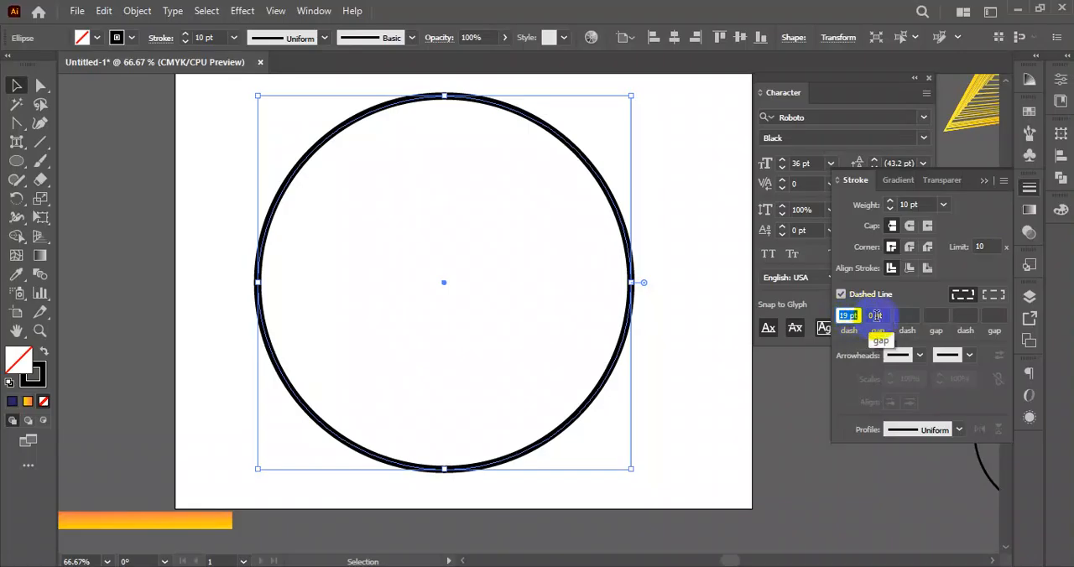
key("Up")
key("Up")
key("Up")
key("Up")
key("Up")
key("Up")
key("Up")
key("Up")
key("Up")
key("Up")
key("Up")
key("Up")
key("Up")
key("Up")
key("Up")
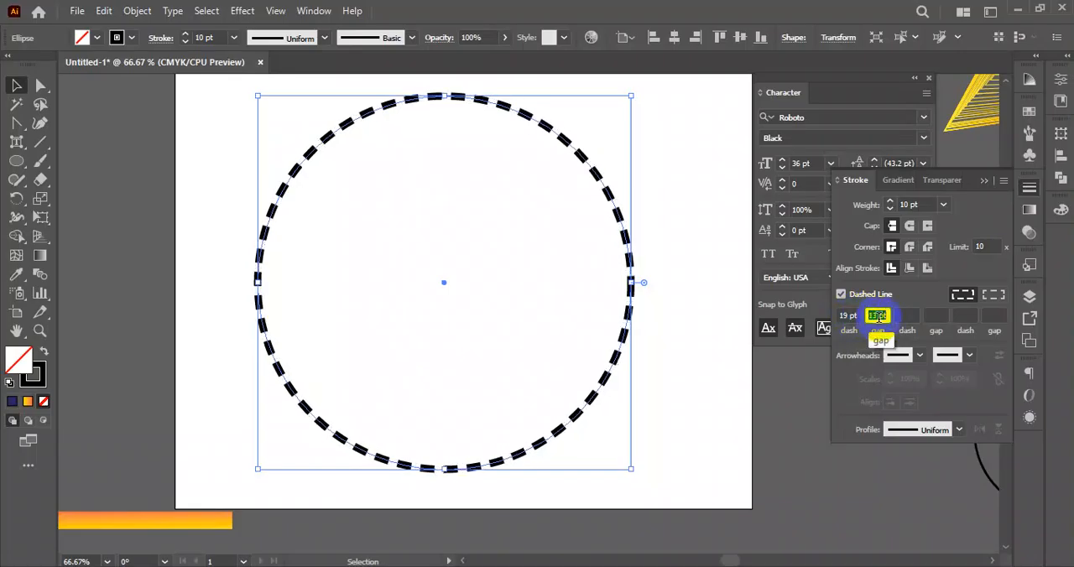
key("Up")
key("Up")
key("Up")
key("Up")
key("Up")
key("Up")
key("Up")
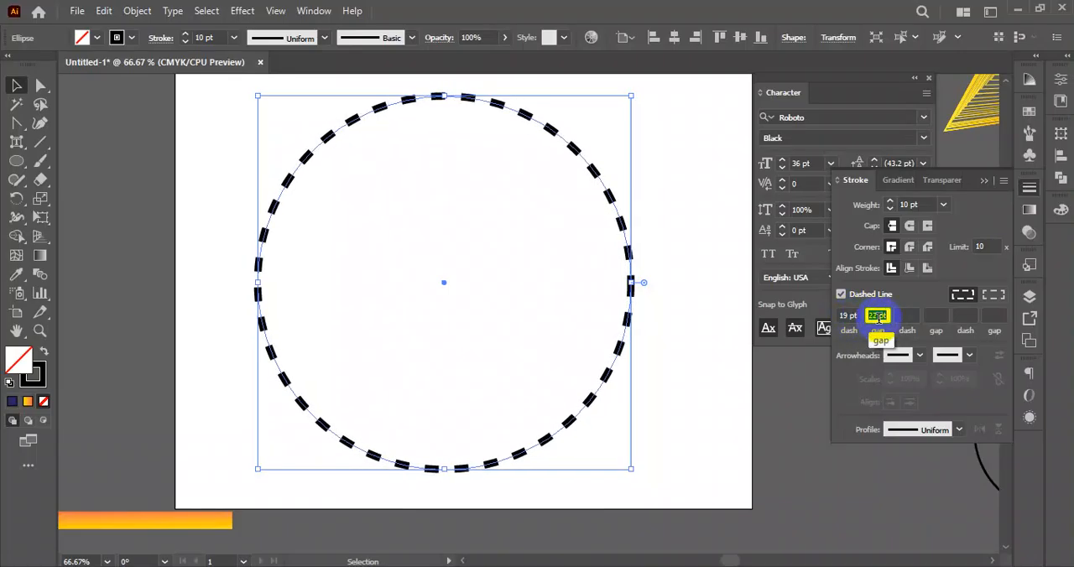
- Set the circle's dash length to 14 pt
left_click(856, 316)
key("Down")
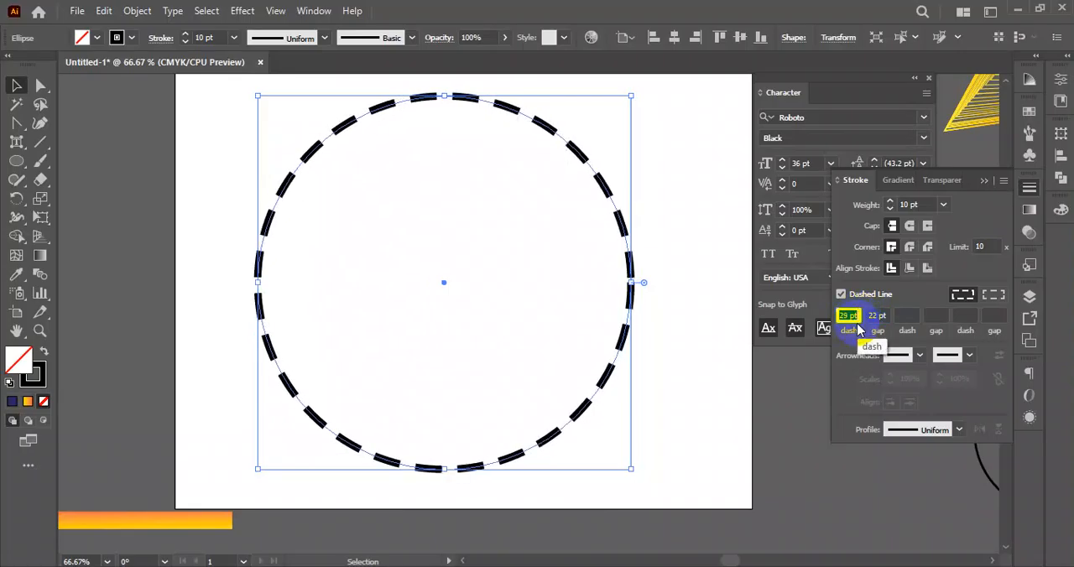
key("Down")
key("Down")
key("Down")
key("Down")
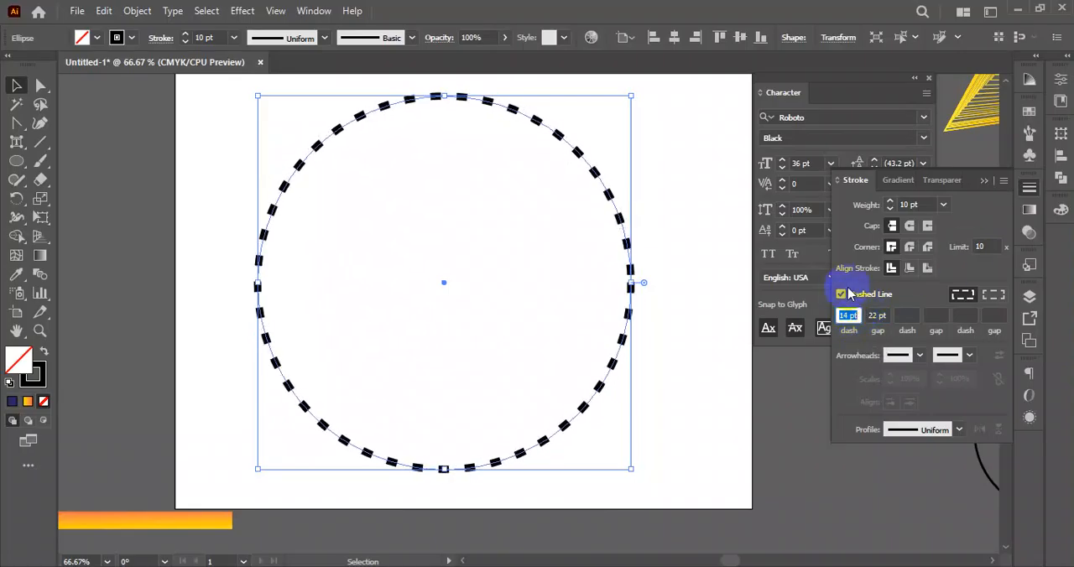
- Reselect the dashed circle and apply round caps to its dashes
left_click(664, 264)
left_click_drag(669, 171, 383, 364)
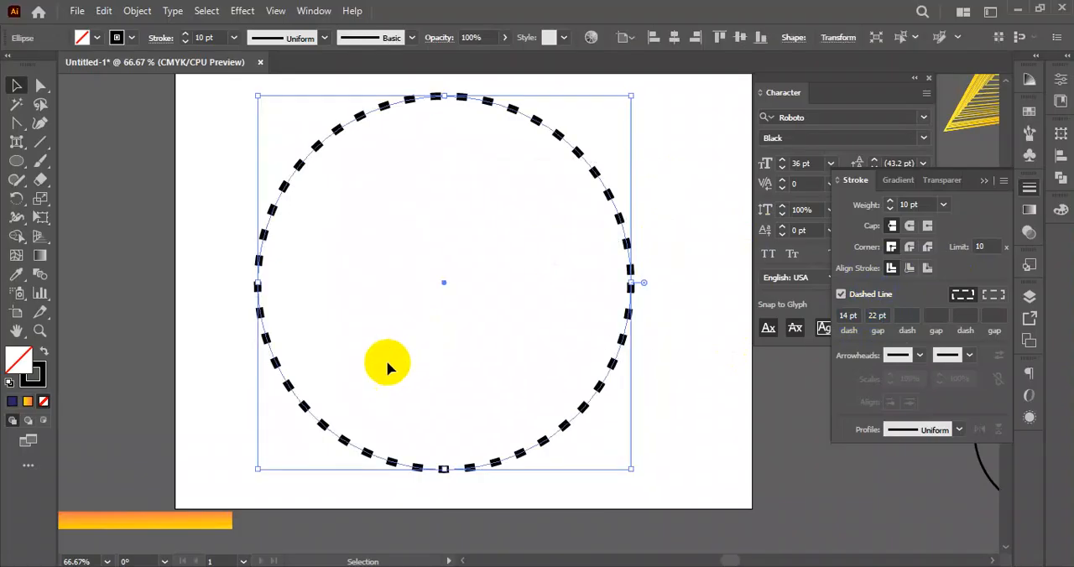
left_click_drag(192, 162, 679, 309)
left_click(679, 308)
left_click_drag(667, 227, 593, 281)
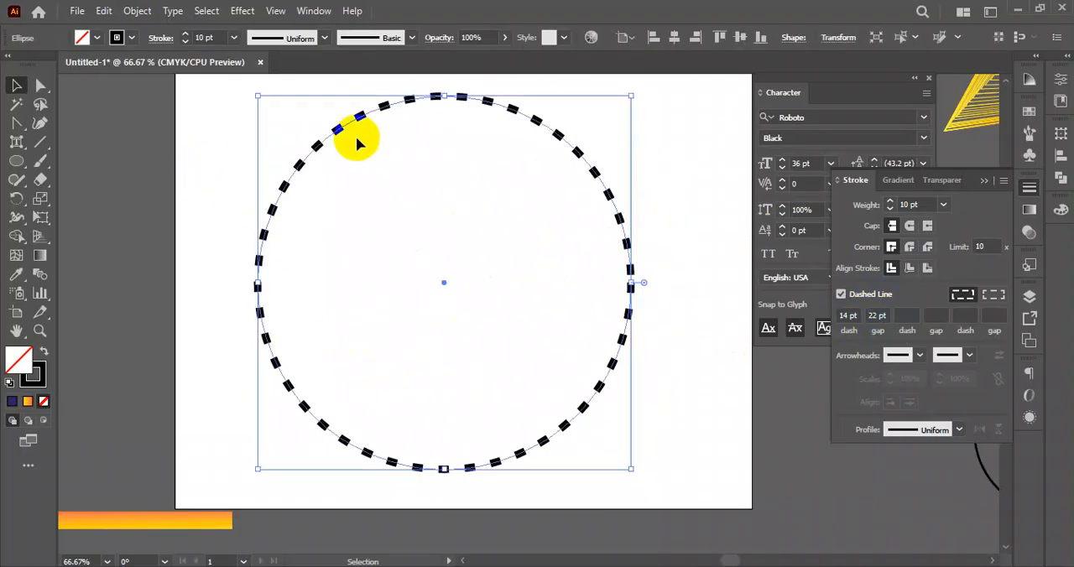
left_click(909, 226)
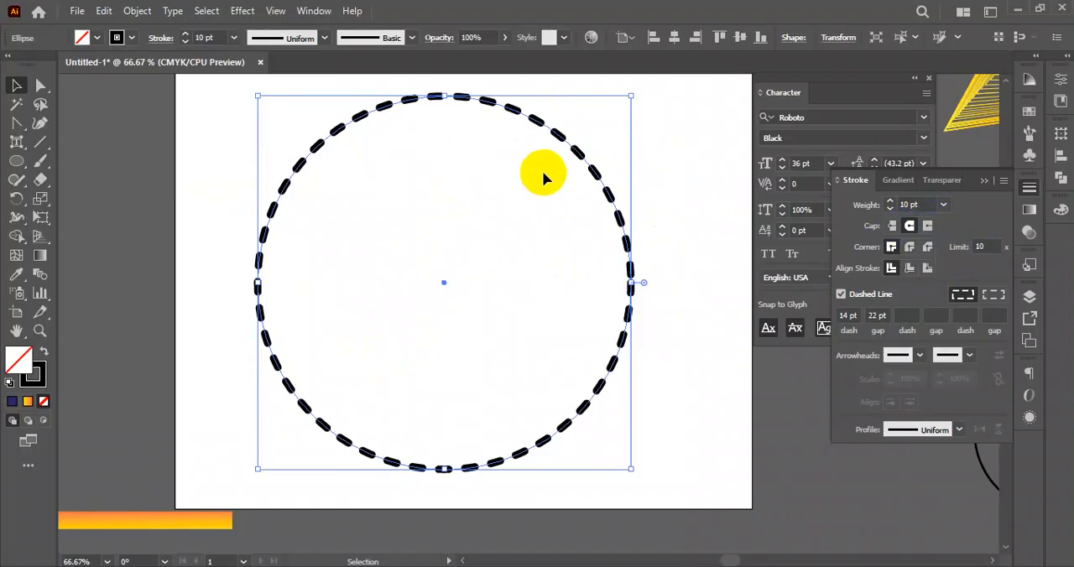
- Delete the dashed circle and turn off the dashed line option
left_click_drag(695, 126, 277, 427)
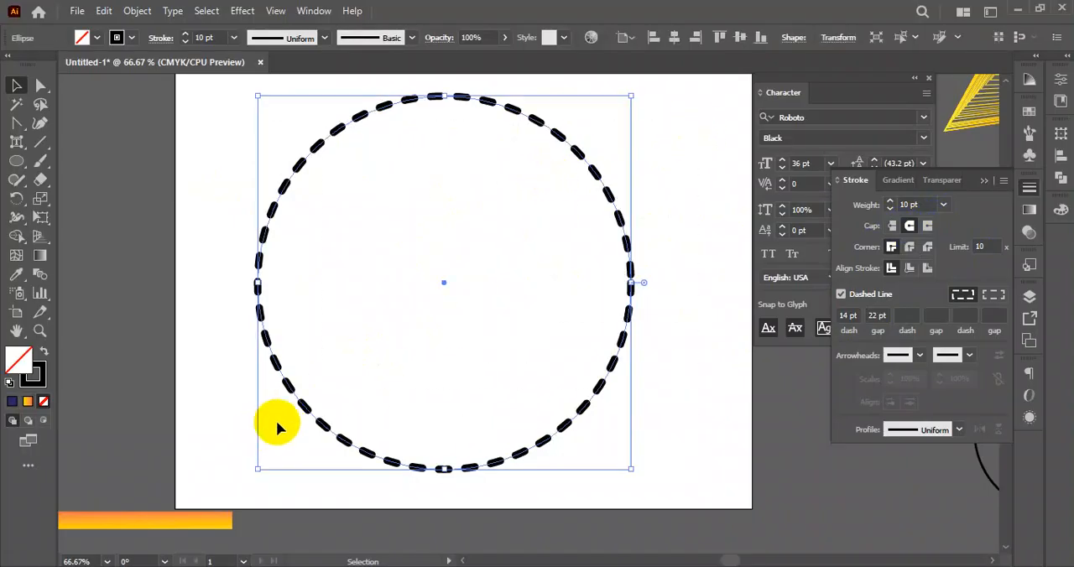
key("Delete")
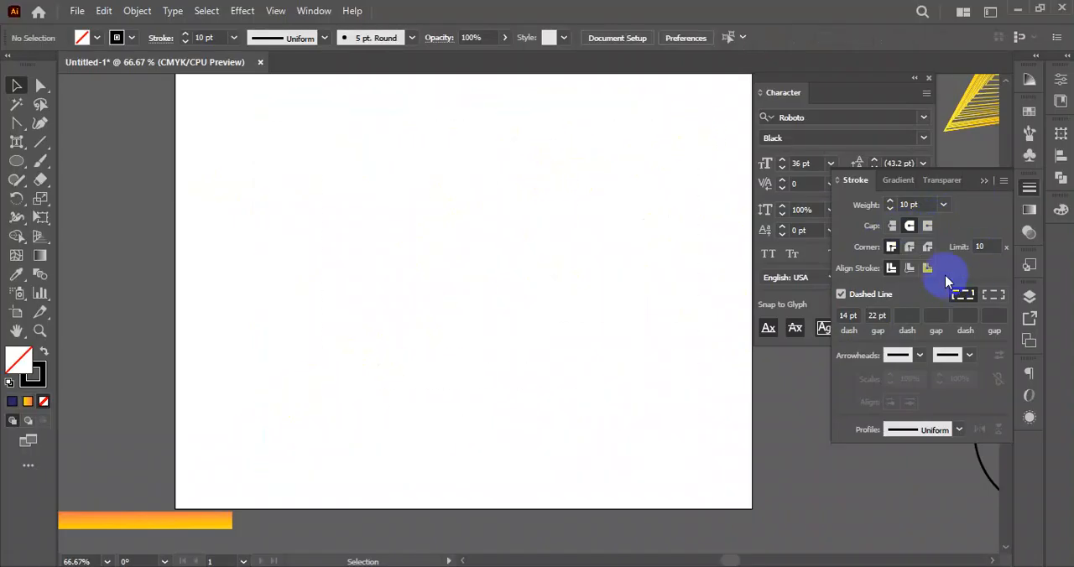
left_click(841, 294)
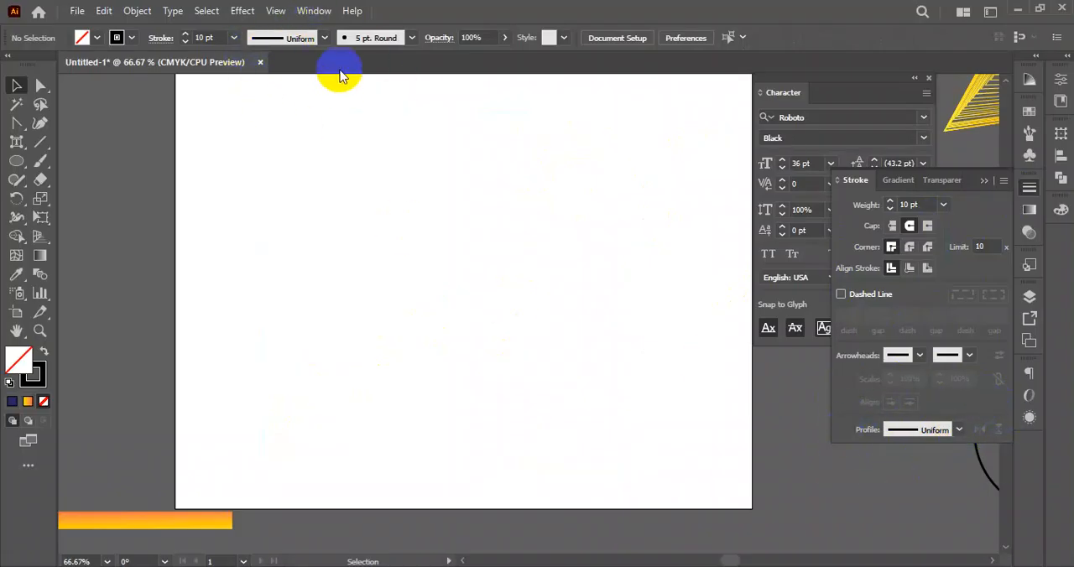
- Draw a horizontal 10 pt black line across the middle of the artboard with the Line Segment tool
left_click(324, 38)
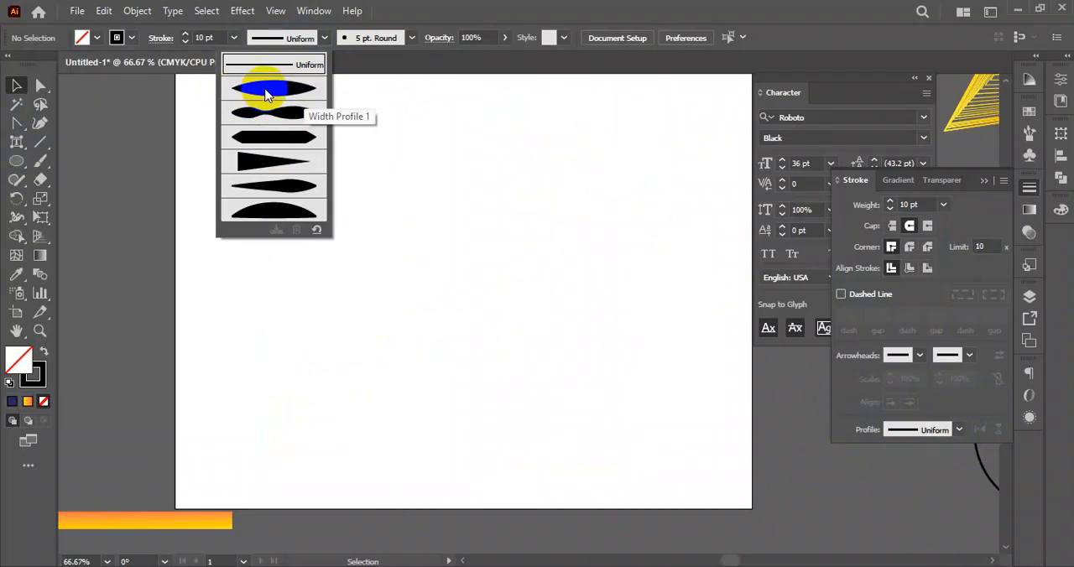
left_click(41, 146)
left_click(41, 142)
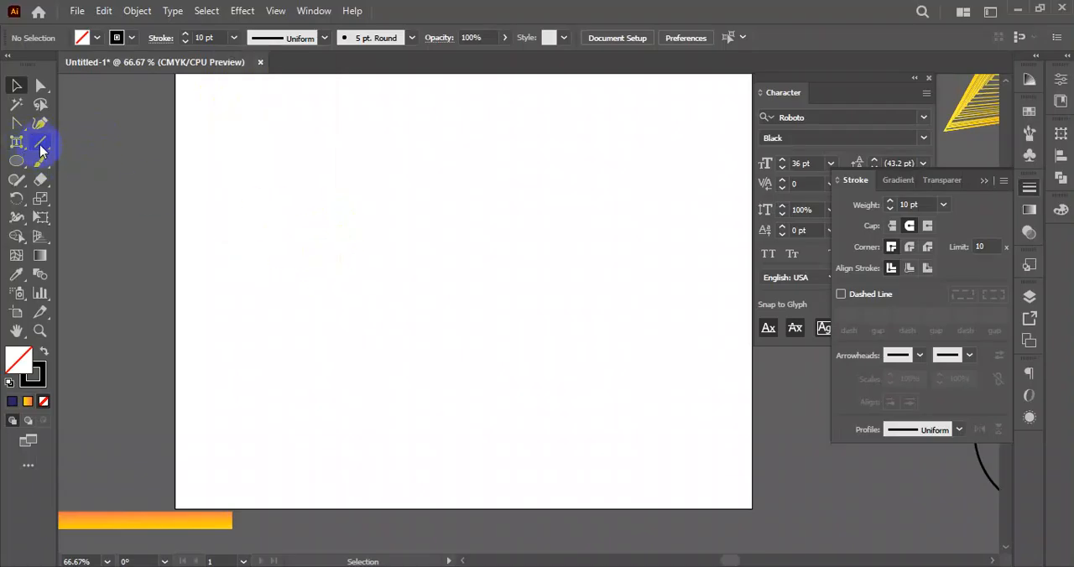
left_click_drag(271, 259, 608, 275)
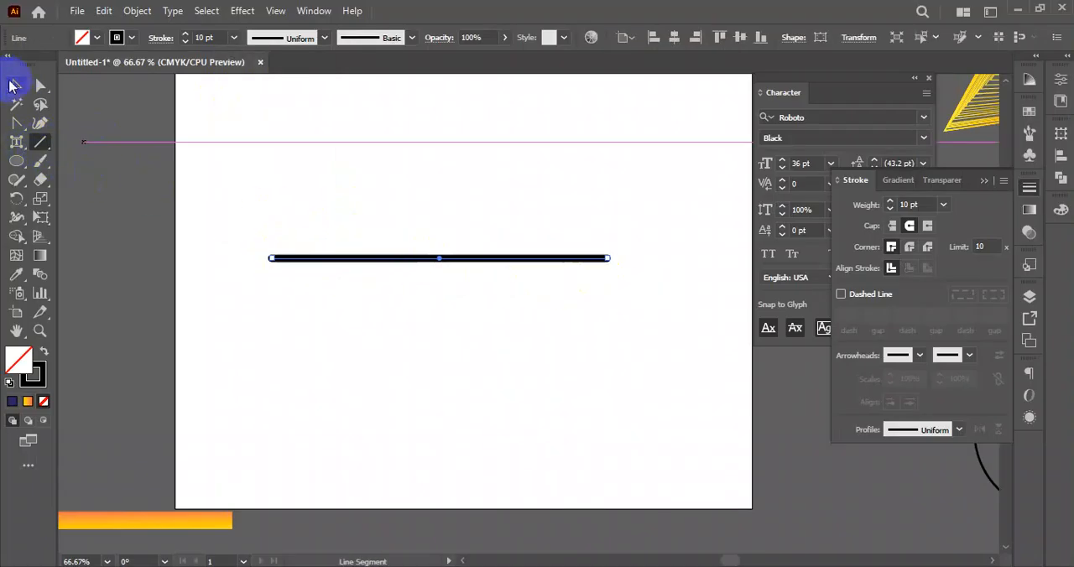
- Give the line butt caps and increase its stroke weight to 62 pt
left_click(160, 38)
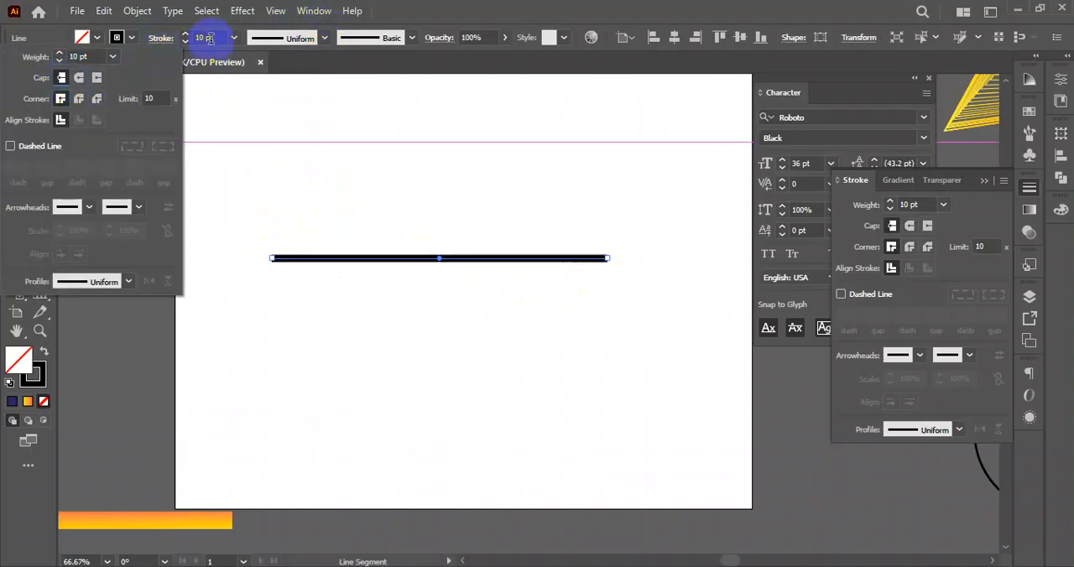
left_click(185, 34)
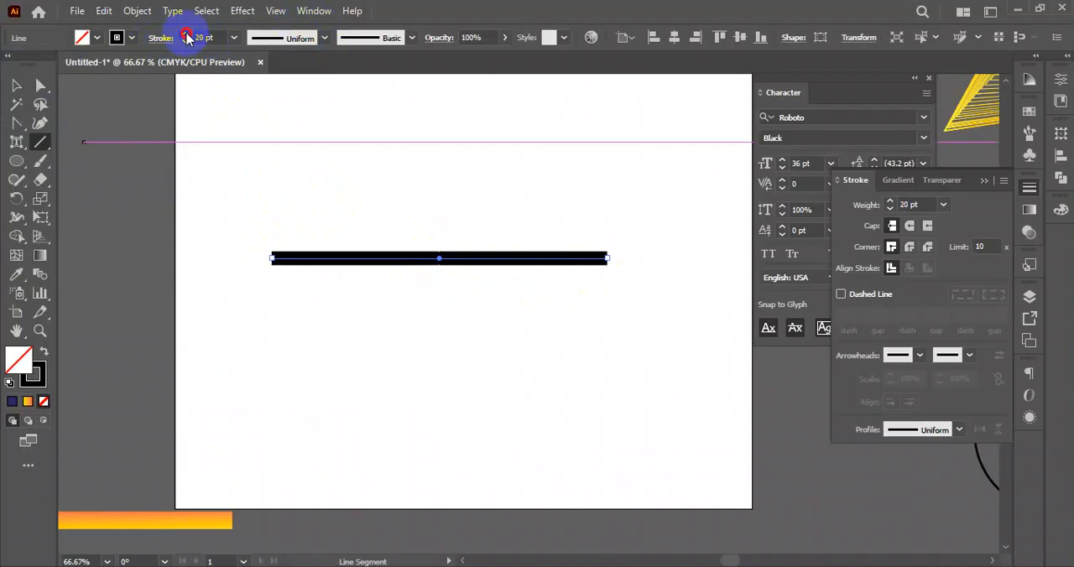
left_click_drag(186, 37, 186, 36)
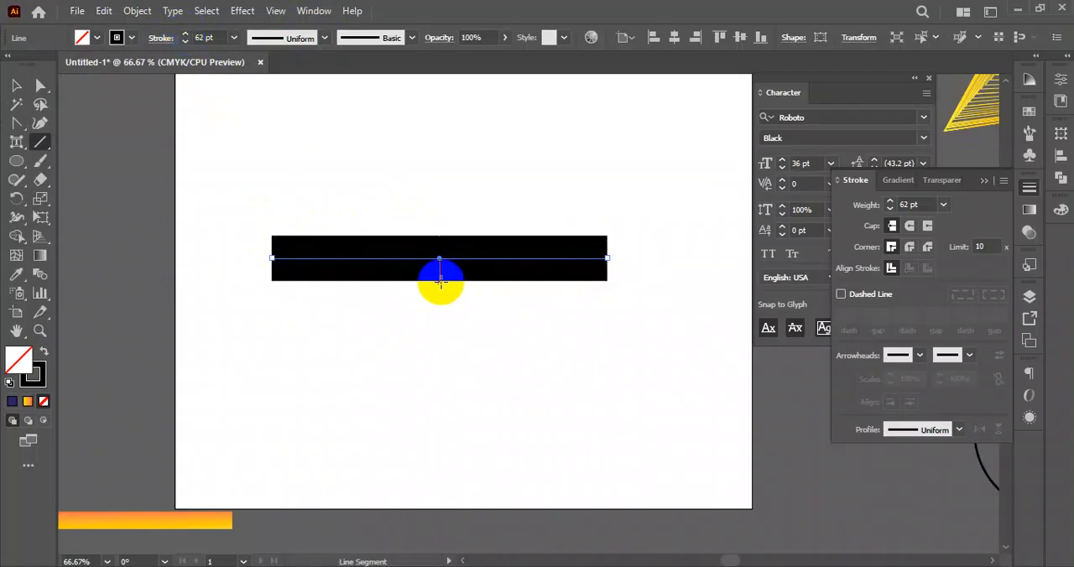
- Apply the lens-shaped width profile with two pointed ends to the line, and reselect the line with the Selection tool
left_click(324, 38)
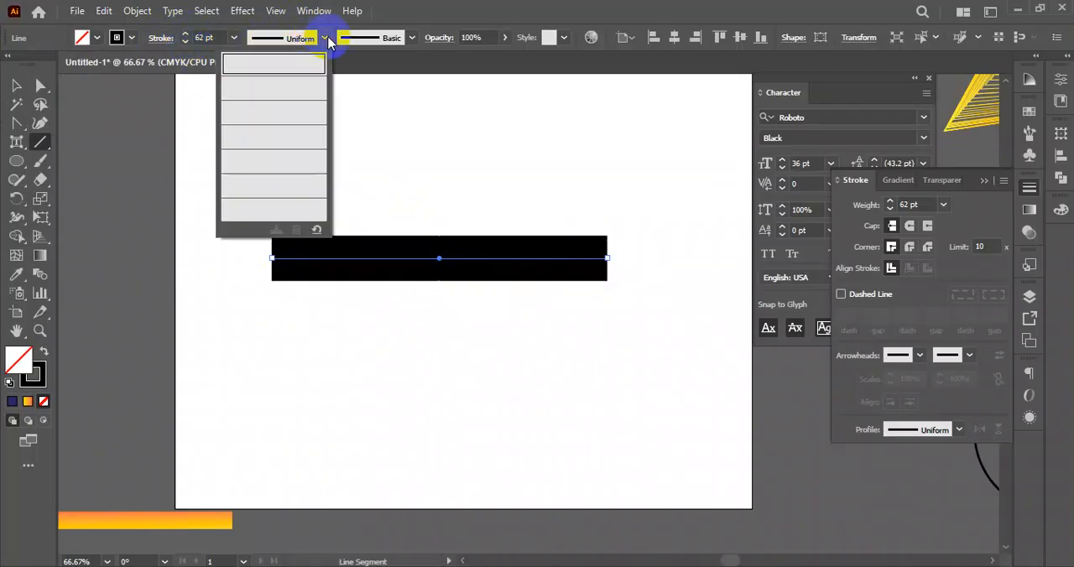
left_click(268, 92)
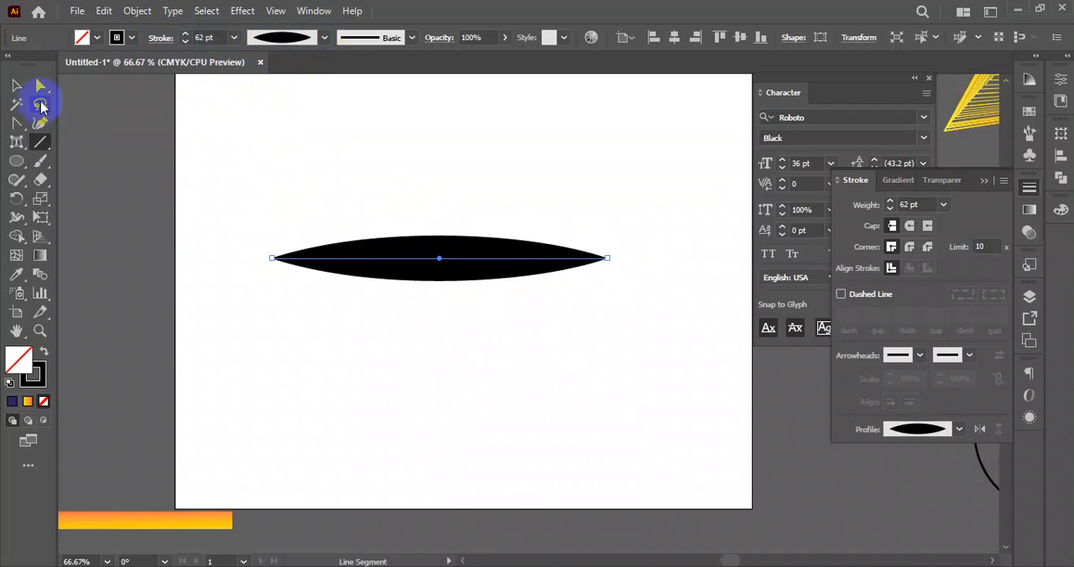
left_click(18, 86)
left_click(496, 218)
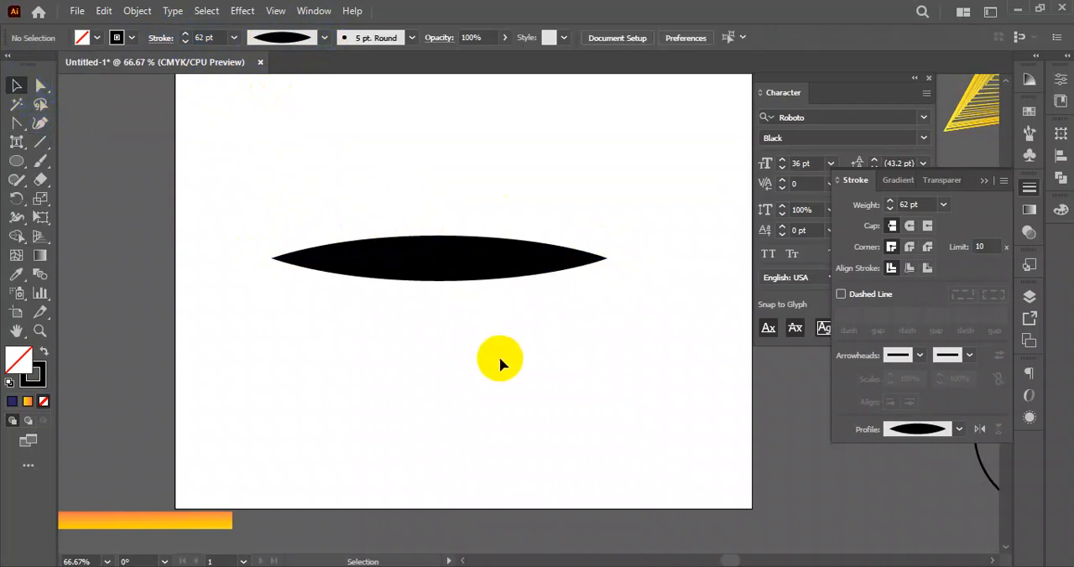
left_click_drag(508, 374, 374, 167)
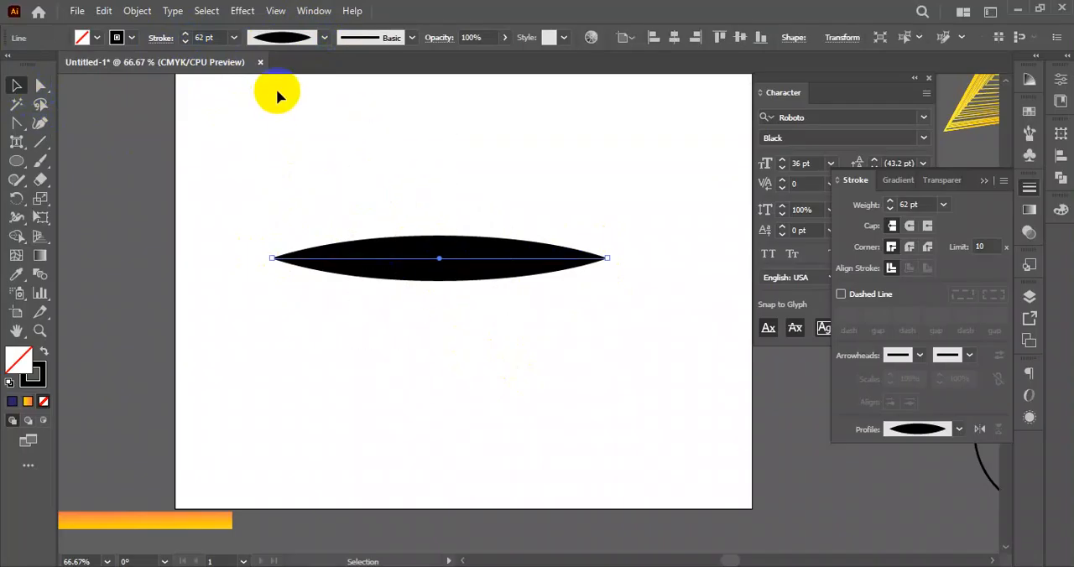
- Apply the double-bulge width profile with a narrow waist to the line and place a duplicate above it
left_click(324, 39)
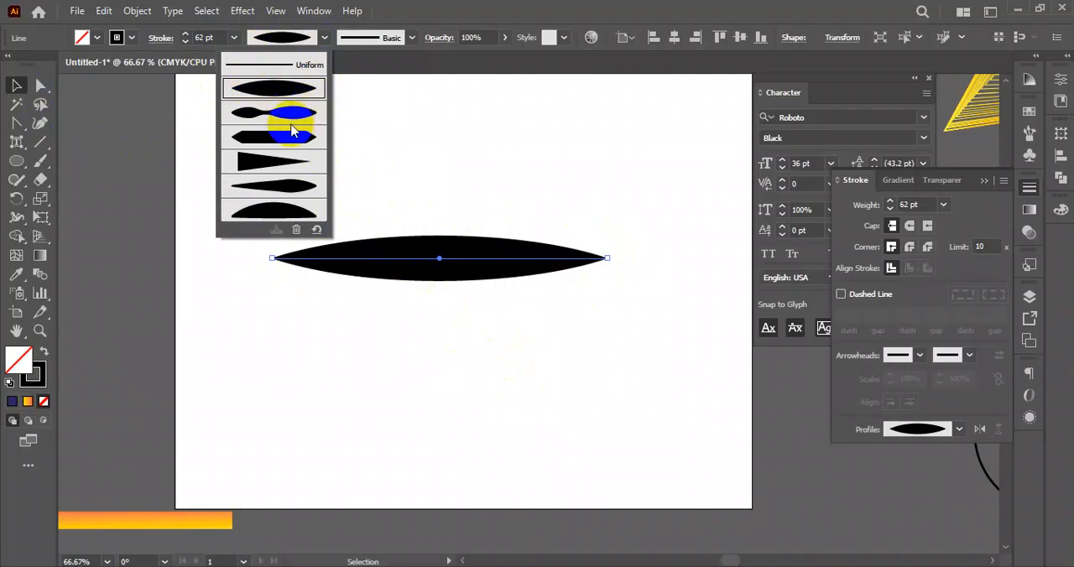
left_click(276, 118)
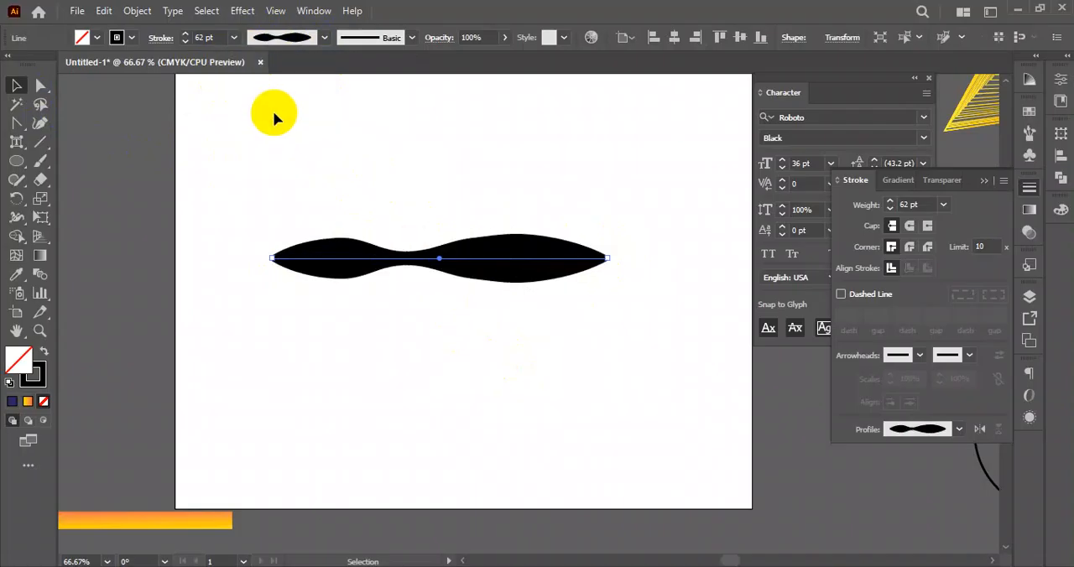
left_click_drag(480, 259, 485, 147)
- Apply the straight-sided width profile with two pointed ends to the lower line and deselect it
left_click(324, 37)
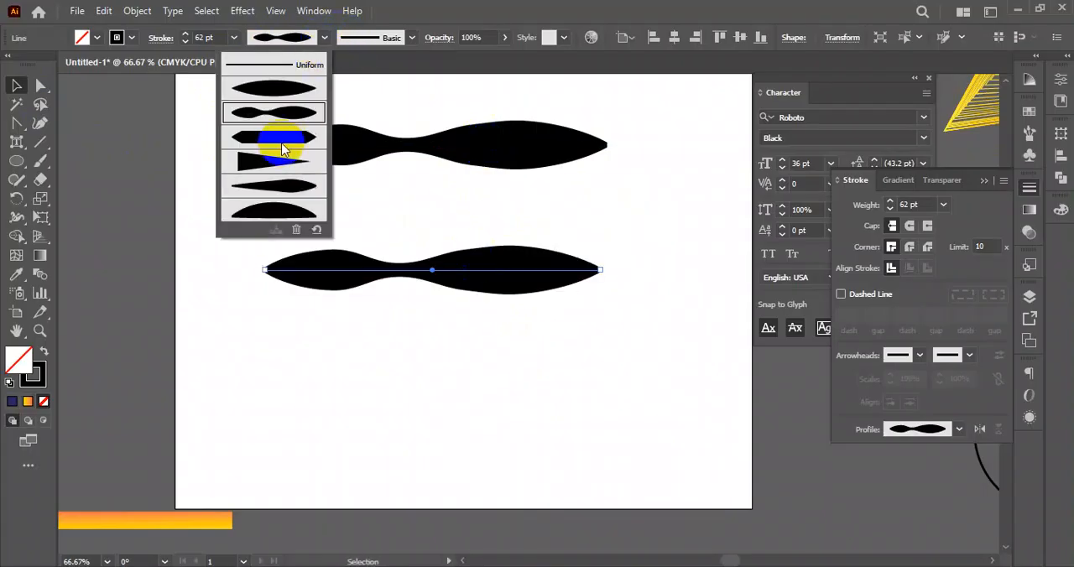
left_click(283, 136)
left_click(520, 228)
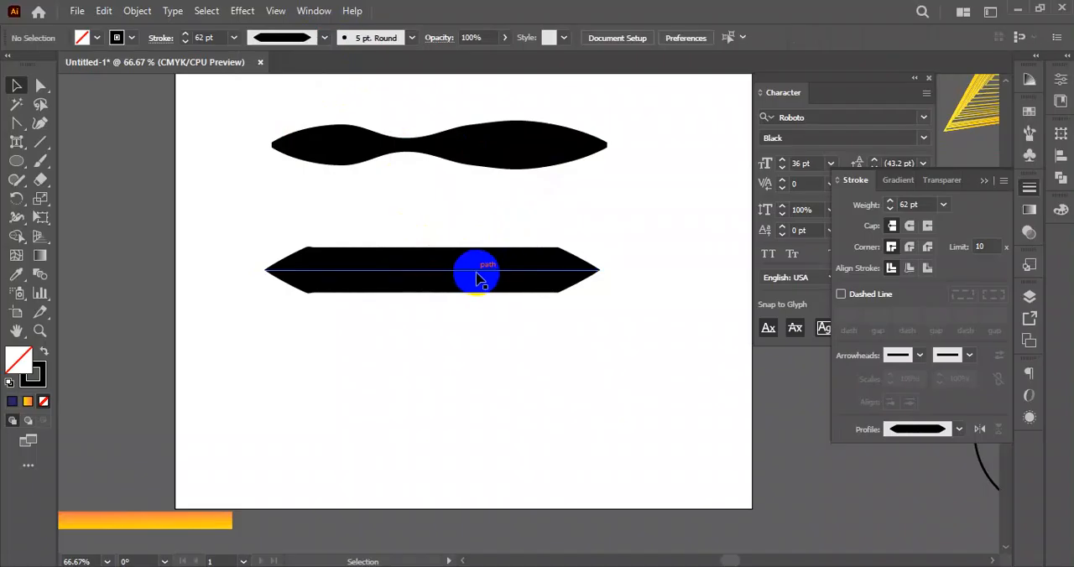
- Duplicate the pointed bar below itself, apply the wedge profile tapering to a point, and move the wedge further down
left_click(478, 273)
left_click_drag(479, 270, 473, 348)
left_click(324, 37)
left_click(274, 165)
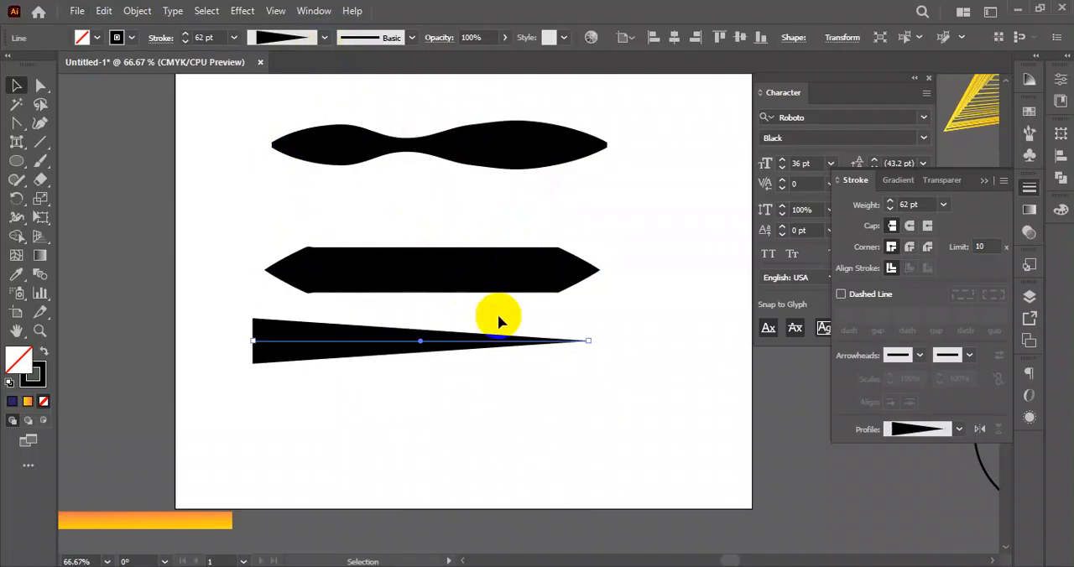
left_click(628, 360)
left_click_drag(264, 350, 277, 380)
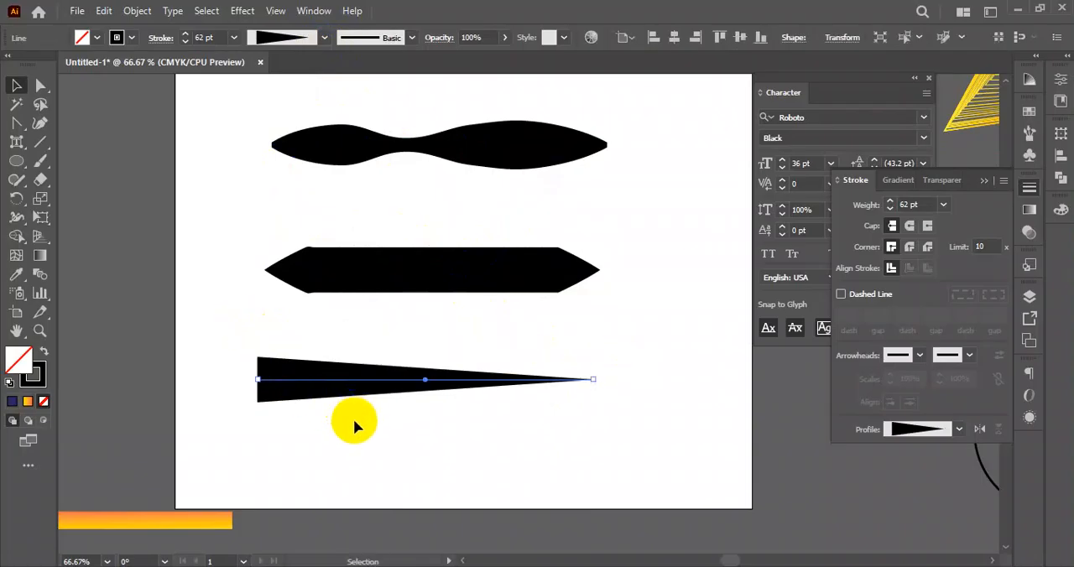
- Duplicate the wedge line below itself and apply the profile with a long taper and a bulge near one end
left_click_drag(355, 422, 407, 349)
left_click(360, 305)
left_click_drag(319, 302, 328, 400)
left_click(324, 37)
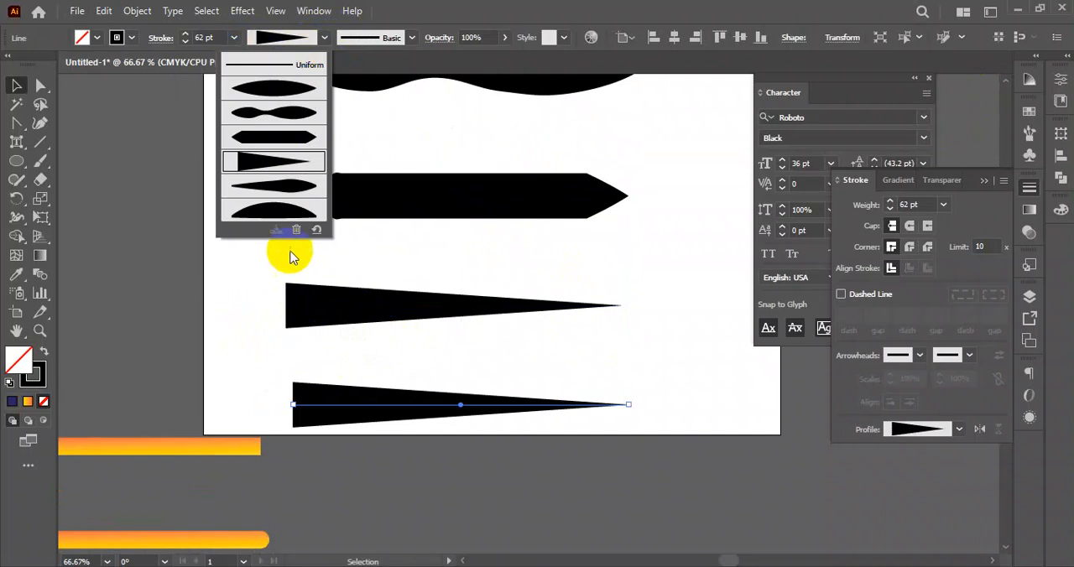
left_click(284, 188)
left_click(629, 360)
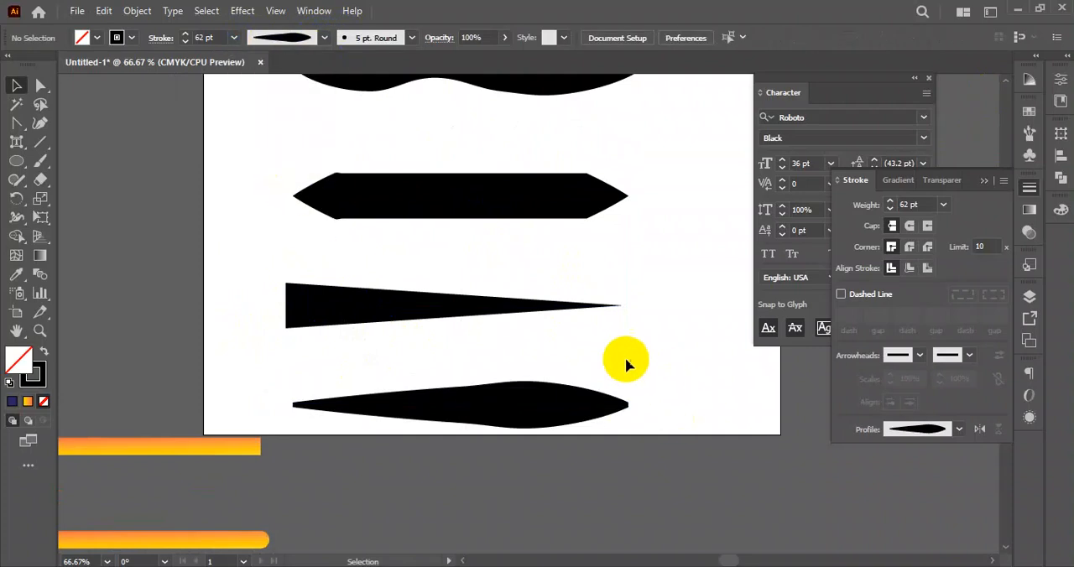
- Duplicate the double-bulge line above itself and apply the lens-shaped width profile to the copy
left_click(453, 309)
scroll(512, 310, "up", 2)
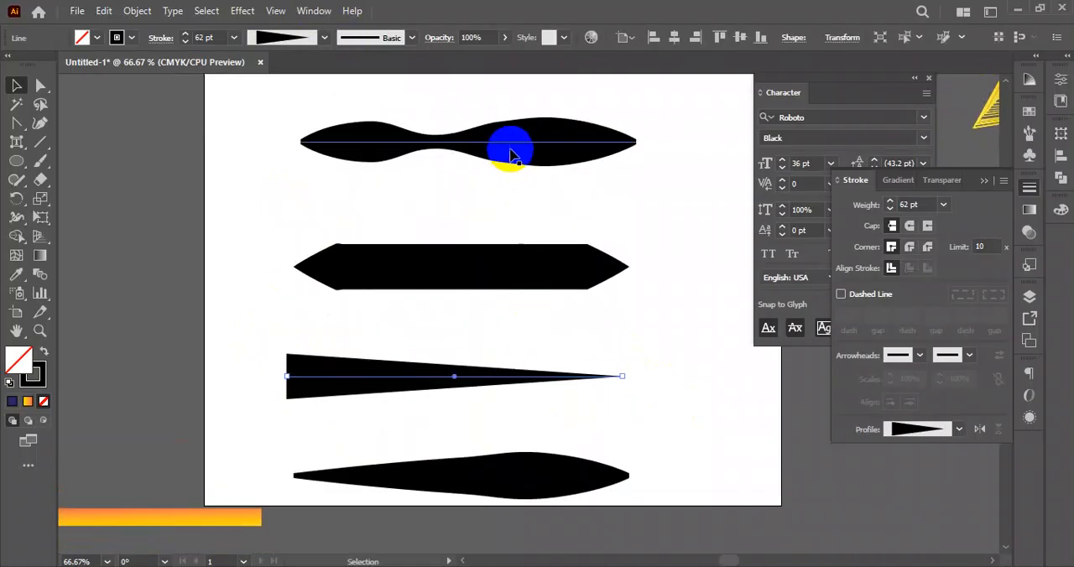
mouse_move(455, 141)
left_mouse_down()
mouse_move(461, 110)
mouse_move(470, 112)
left_mouse_up()
scroll(477, 141, "up", 2)
left_click_drag(493, 156, 494, 134)
left_click(324, 38)
left_click(282, 88)
left_click(548, 282)
- Move the straight pointed bar off the artboard beside the butterfly and space the other four profile lines down the artboard
scroll(547, 283, "down", 1)
left_click_drag(546, 284, 523, 242)
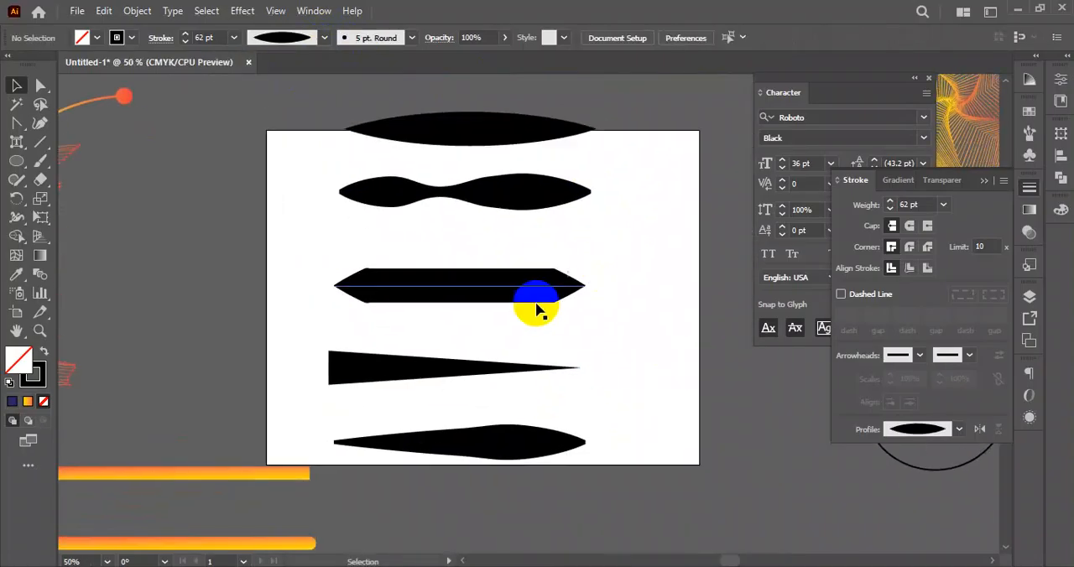
left_click_drag(530, 289, 210, 266)
left_click_drag(492, 371, 488, 299)
left_click_drag(498, 454, 488, 388)
left_click_drag(496, 193, 495, 250)
left_click_drag(464, 321, 461, 347)
left_click_drag(473, 144, 454, 195)
- Select the four width-profile lines on the artboard and delete them
left_click_drag(594, 137, 360, 444)
left_click(532, 377)
left_click_drag(653, 135, 362, 432)
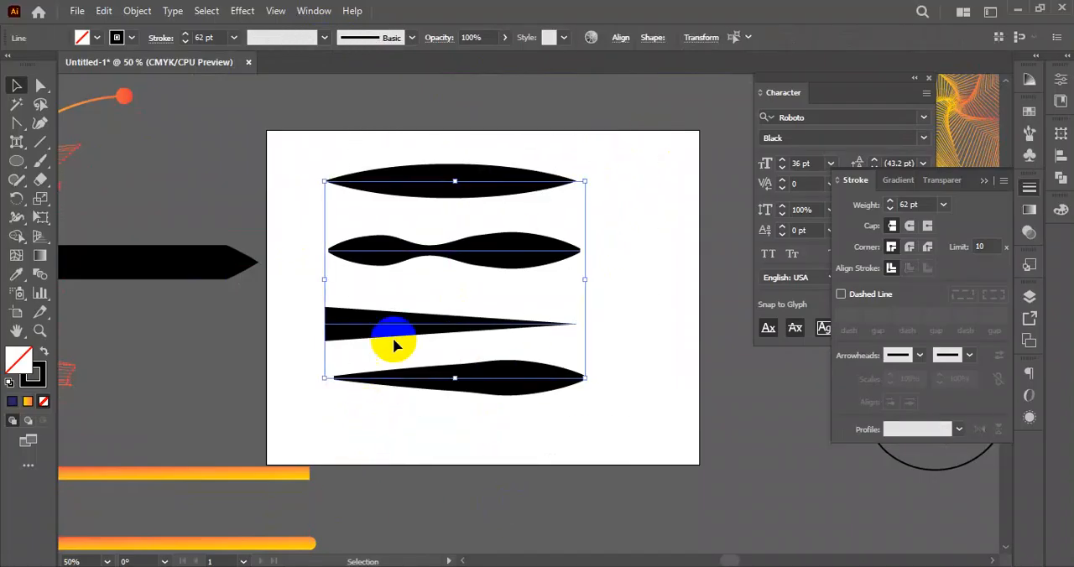
scroll(395, 337, "down", 3)
left_click_drag(397, 349, 437, 345)
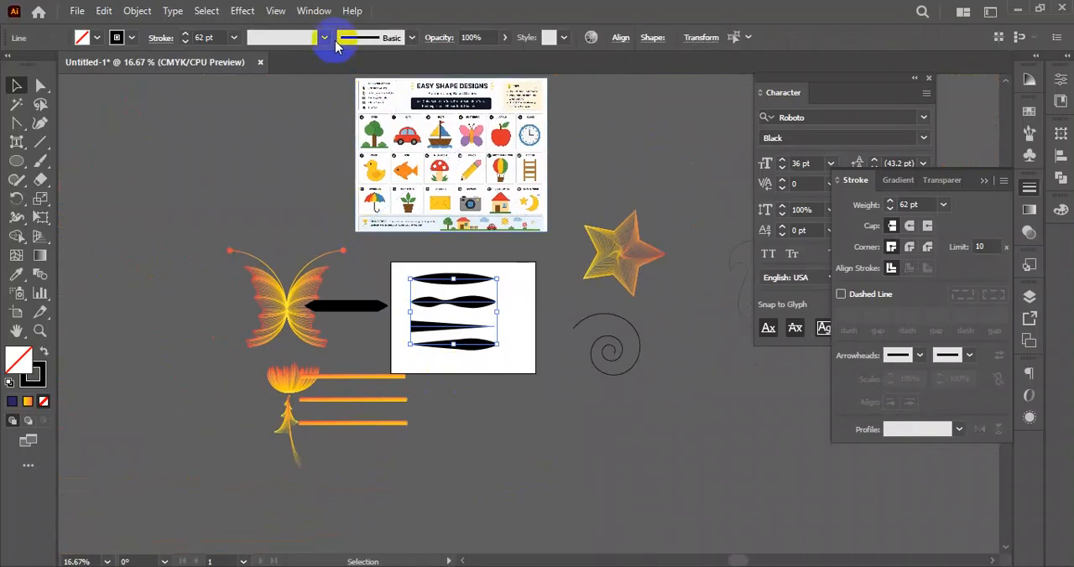
left_click(552, 314)
scroll(502, 288, "down", 2)
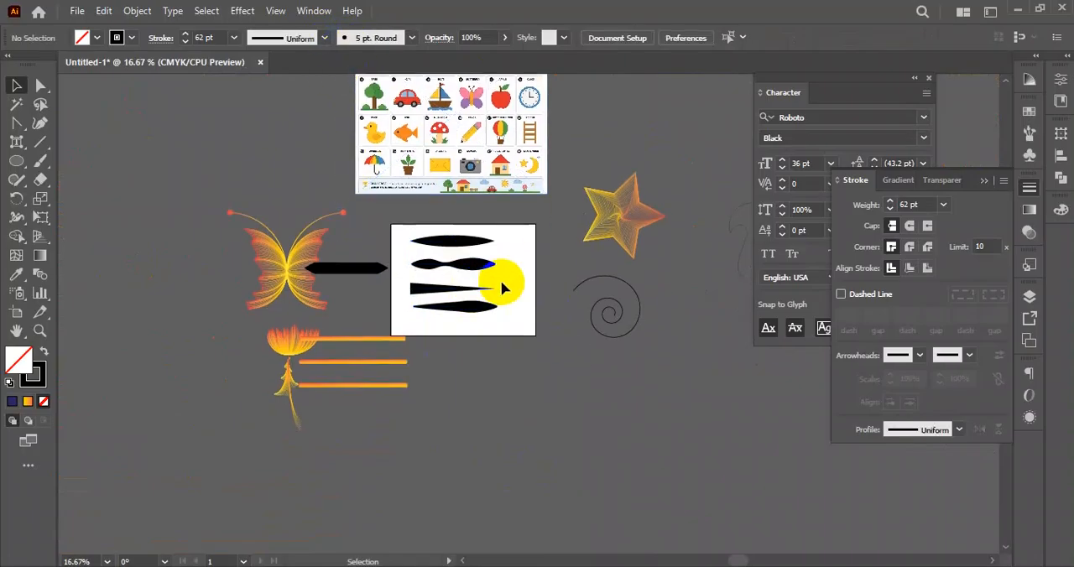
scroll(526, 295, "up", 2)
left_click_drag(516, 267, 473, 300)
key("Delete")
- Delete the three orange gradient lines beside the flower
scroll(462, 324, "up", 3)
scroll(472, 301, "down", 1)
left_click_drag(529, 269, 513, 275)
left_click_drag(317, 397, 347, 352)
left_click_drag(442, 338, 294, 460)
key("Delete")
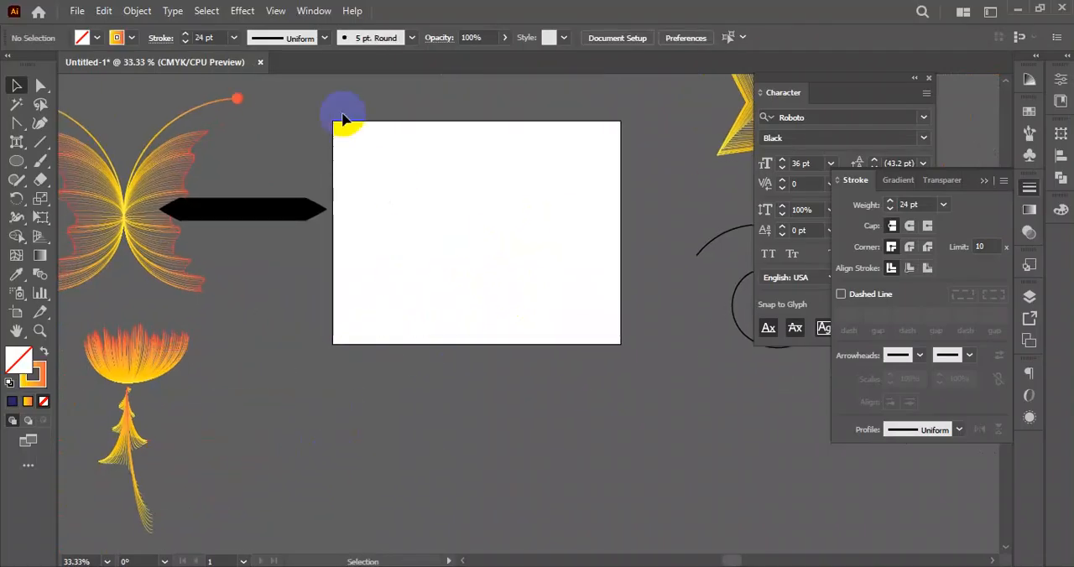
- Open the Align panel, detach it from its group, show its options and place it beside the artboard
left_click(314, 11)
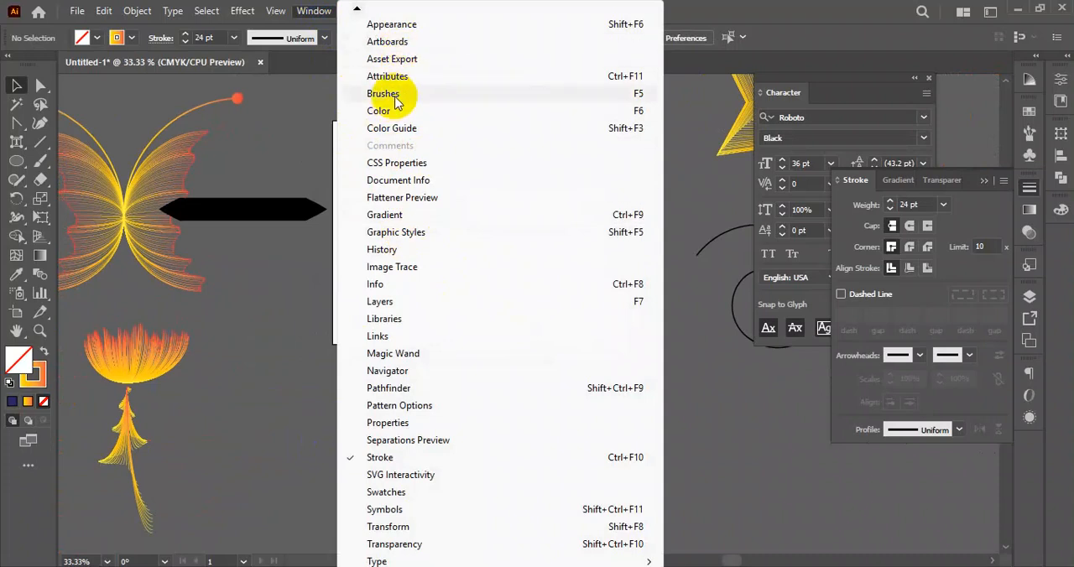
mouse_move(356, 9)
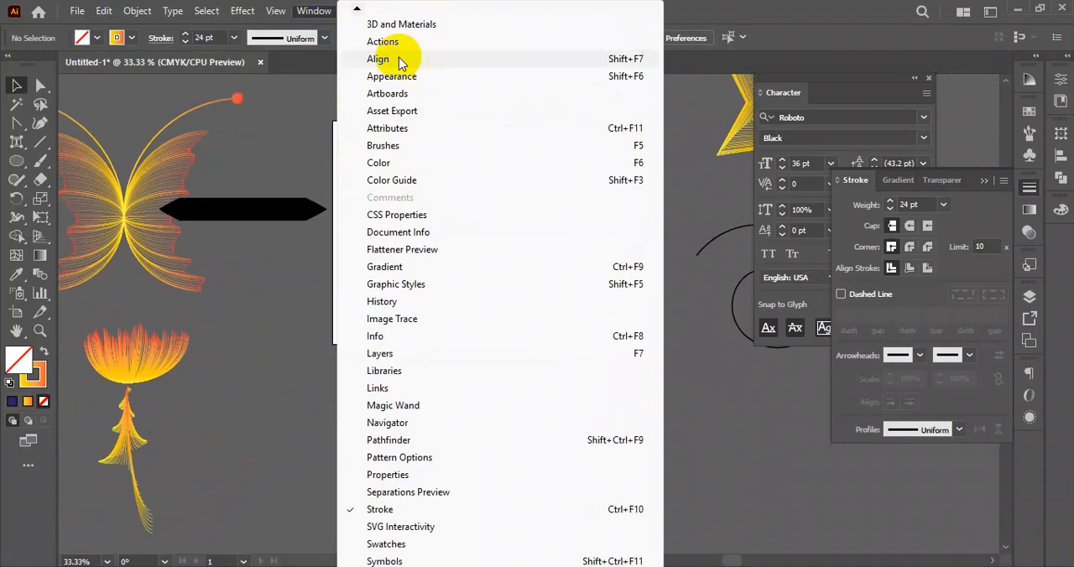
left_click(407, 60)
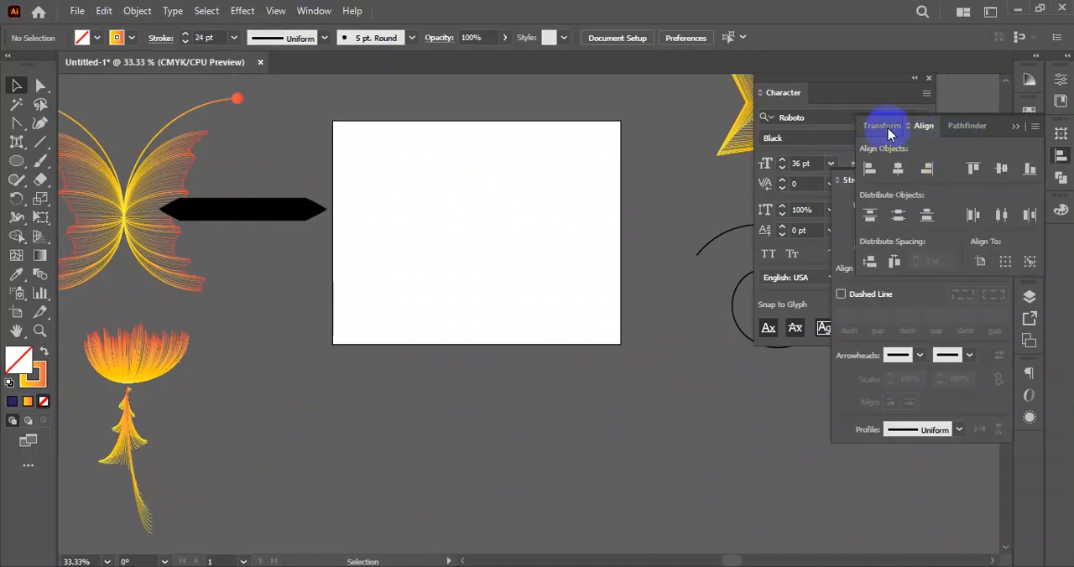
left_click_drag(924, 125, 210, 312)
left_click_drag(259, 287, 184, 136)
left_click(256, 143)
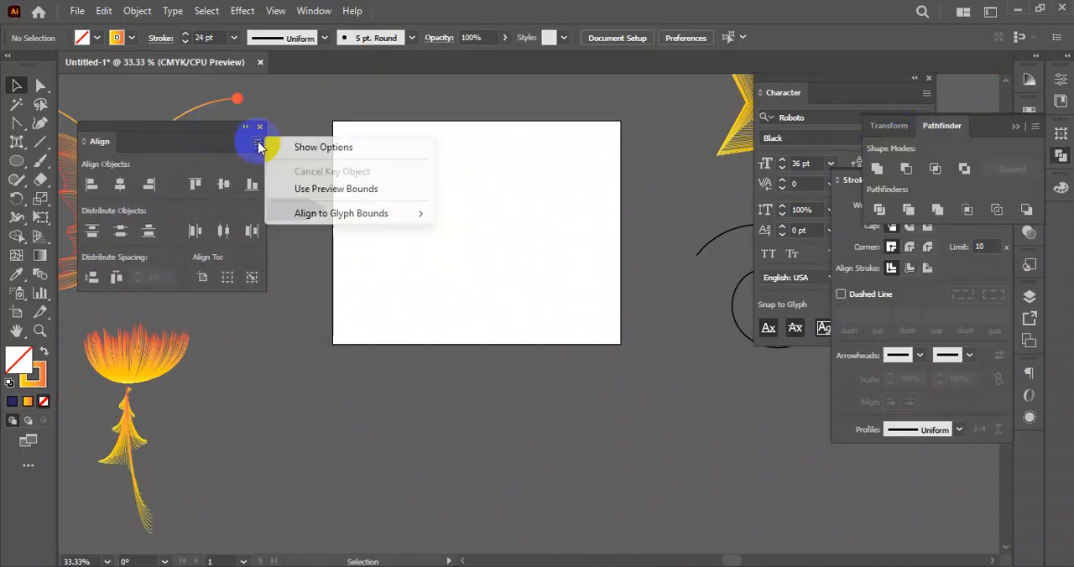
left_click(319, 148)
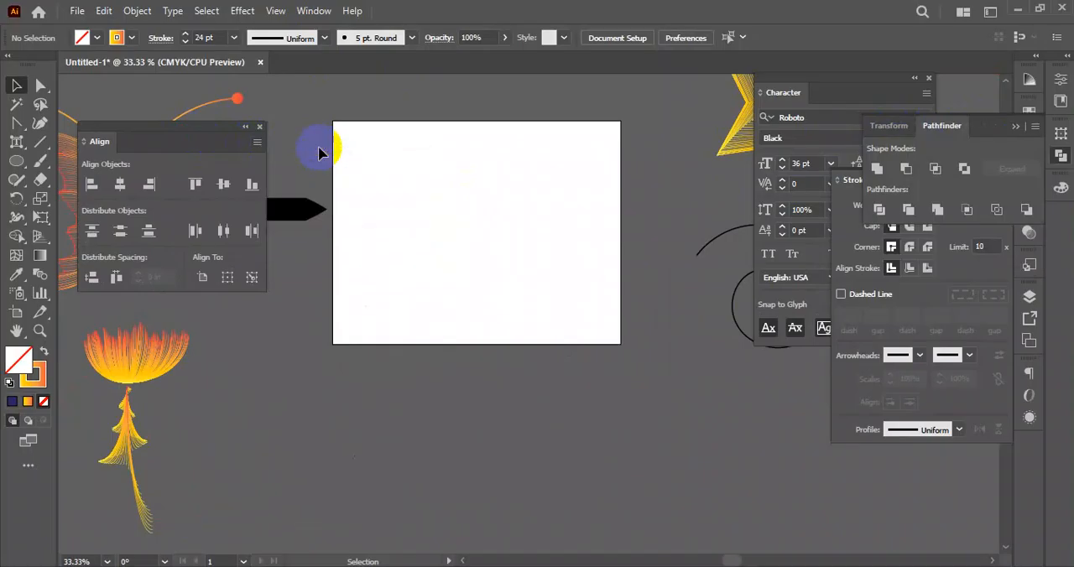
left_click_drag(208, 142, 212, 136)
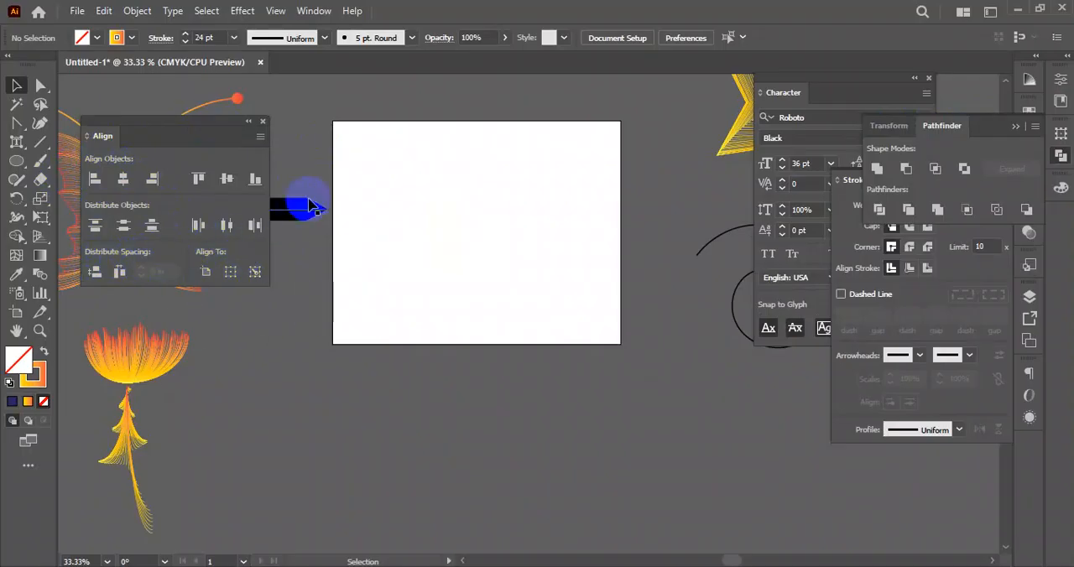
- Draw a tall narrow rectangle on the artboard and swap its fill and stroke so the gradient becomes the fill
left_click_drag(14, 179, 105, 162)
left_click_drag(367, 159, 405, 312)
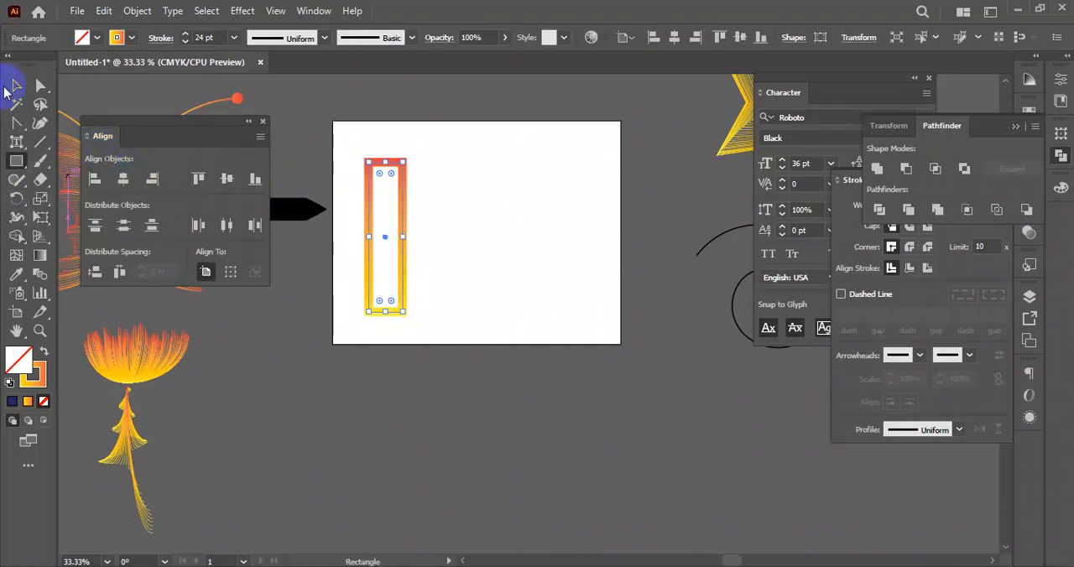
left_click(44, 351)
- Duplicate the gradient rectangle across the artboard to make a row of four at staggered heights
left_click(16, 84)
left_click(391, 239)
left_click_drag(391, 238, 450, 208)
left_click_drag(451, 209, 594, 221)
- Move all but the first of the four gradient rectangles below the artboard
left_click_drag(663, 194, 361, 287)
left_click(403, 391)
left_click_drag(347, 180, 604, 243)
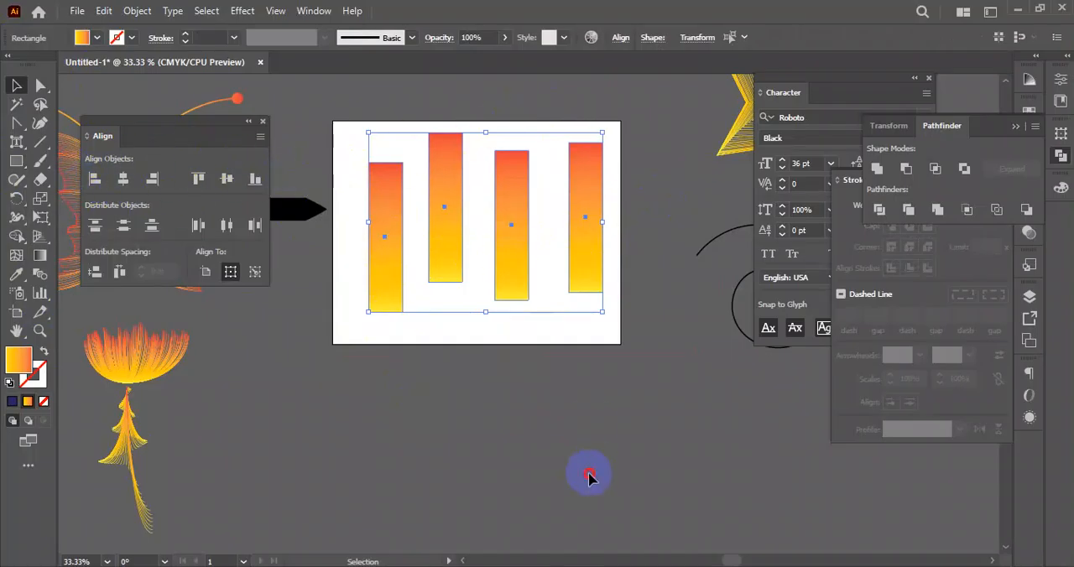
left_click_drag(612, 127, 575, 438)
- Center the single remaining rectangle horizontally and vertically on the artboard
left_click(389, 243)
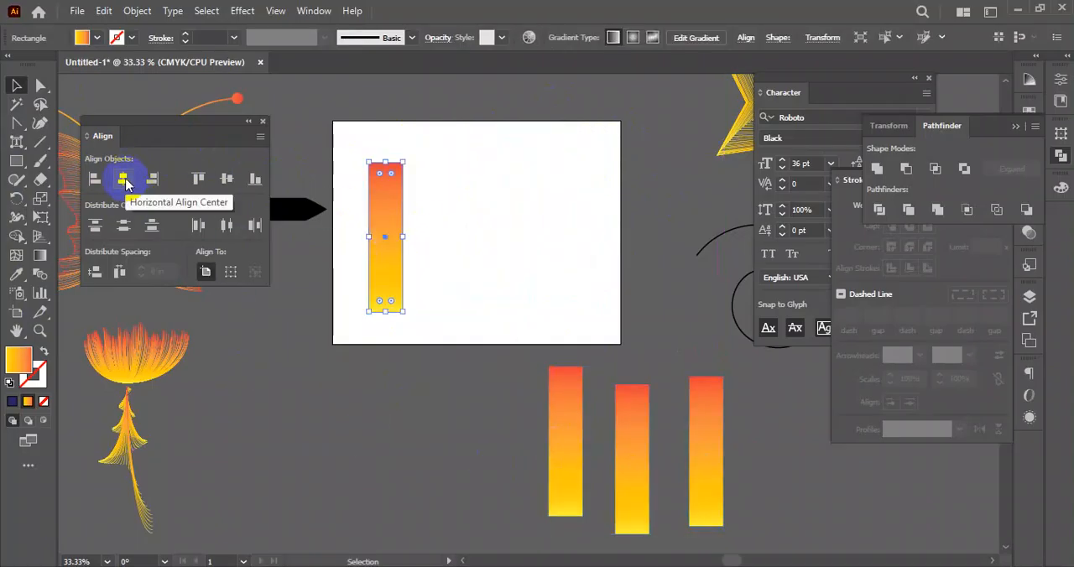
left_click(124, 179)
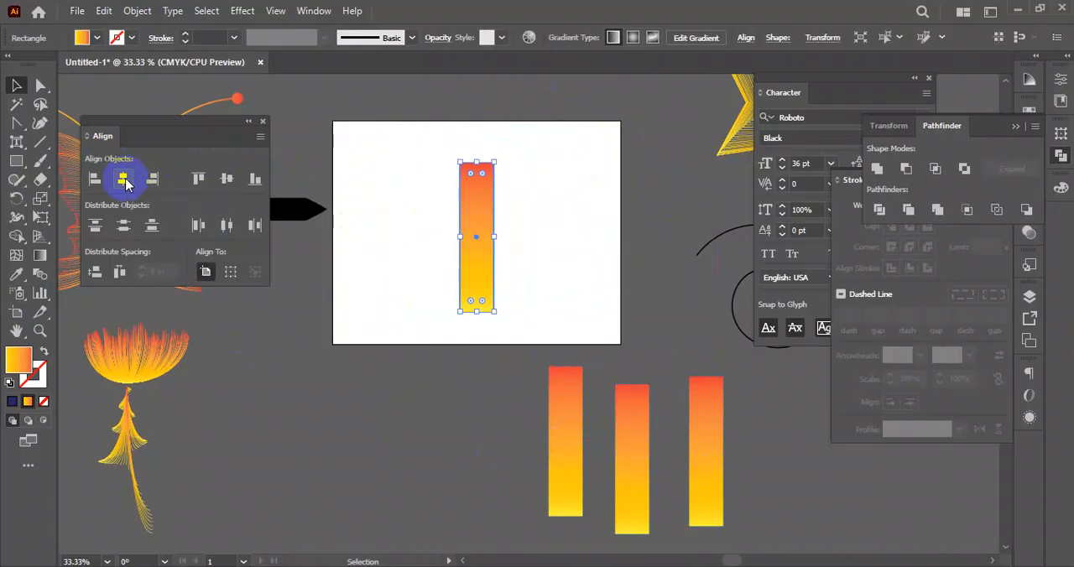
left_click(227, 179)
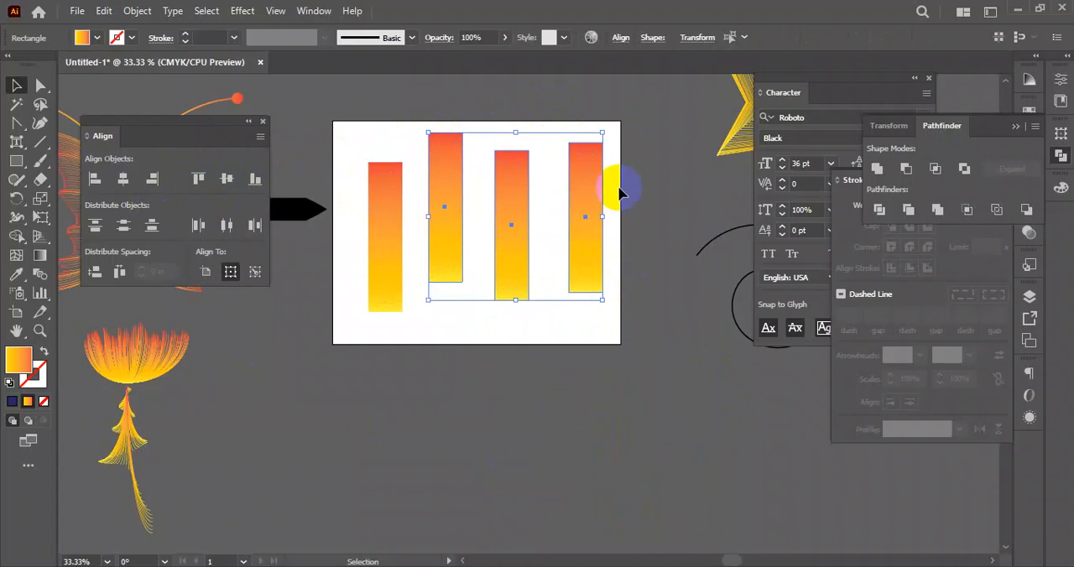
- Try aligning the four rectangles to their common horizontal center, and undo the alignment
left_click_drag(641, 172, 327, 273)
left_click(123, 180)
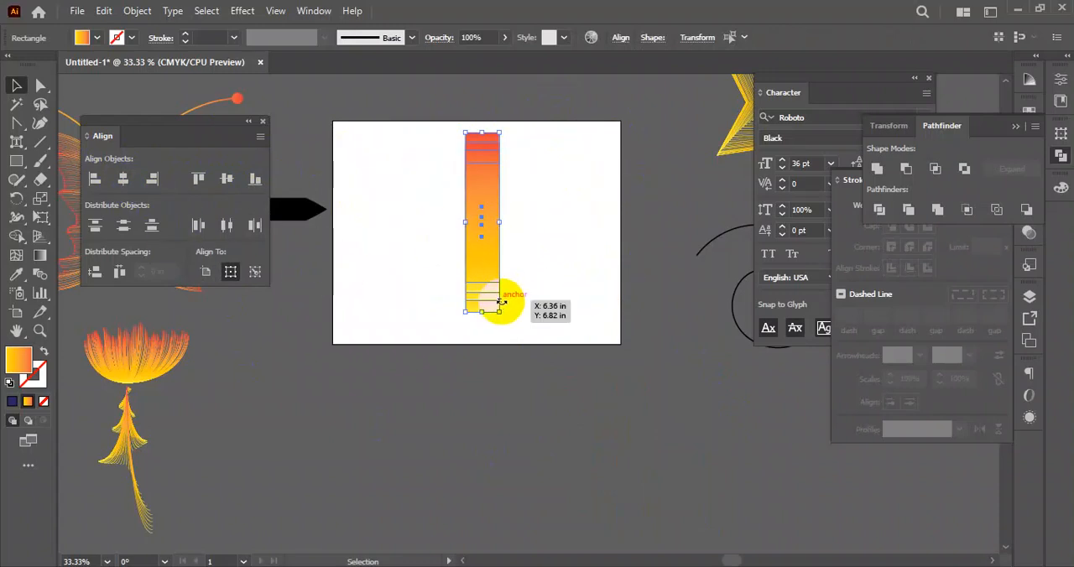
key("ctrl+z")
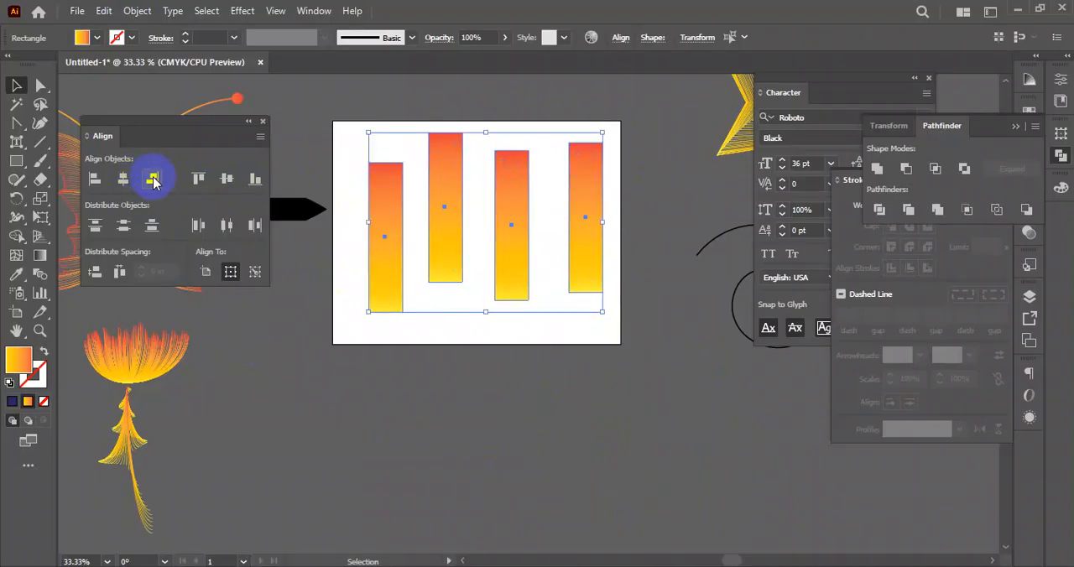
left_click(391, 194)
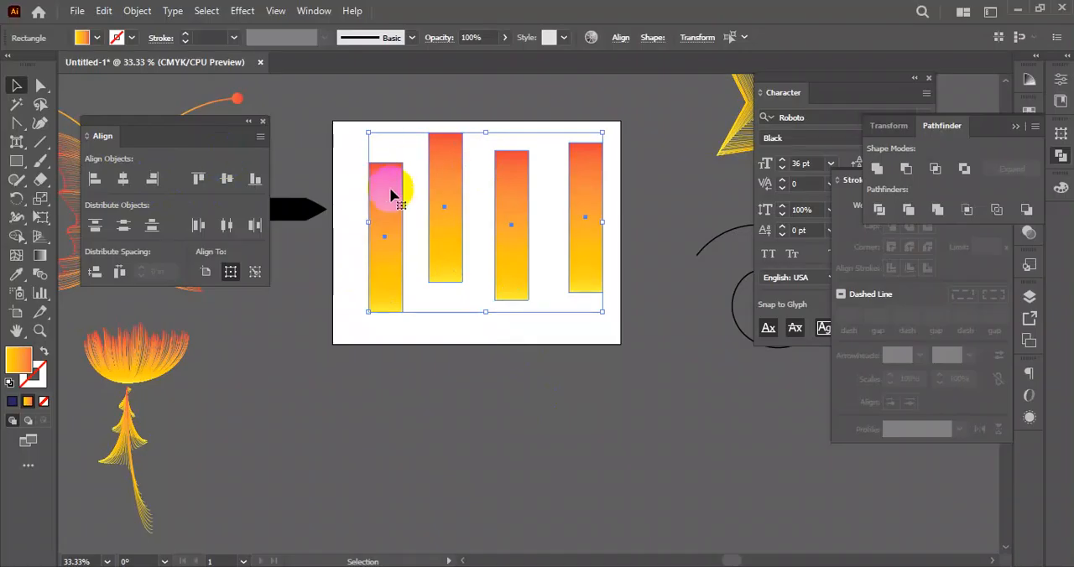
right_click(446, 201)
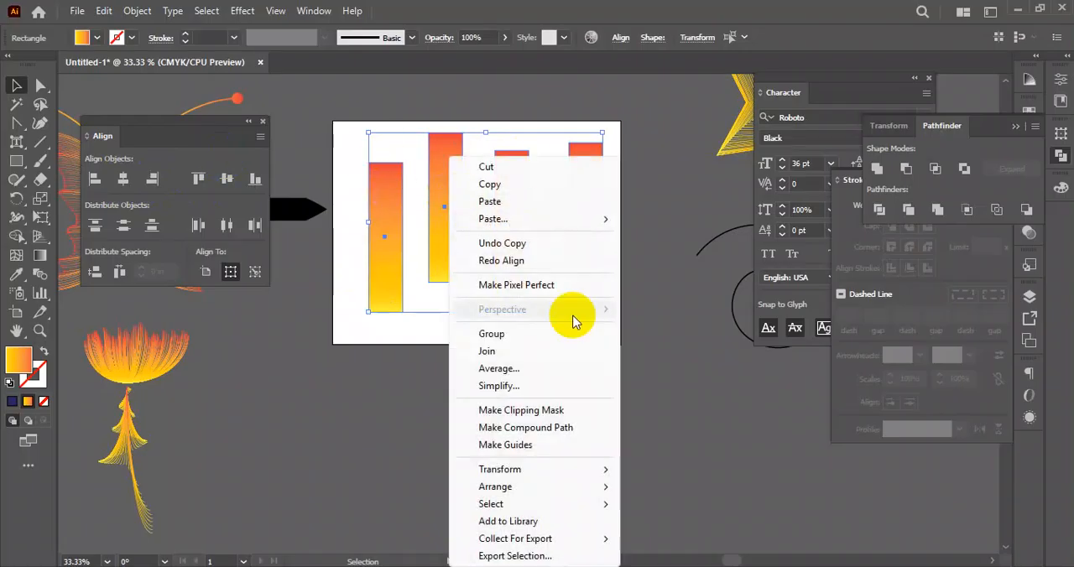
left_click(353, 376)
left_click(387, 198)
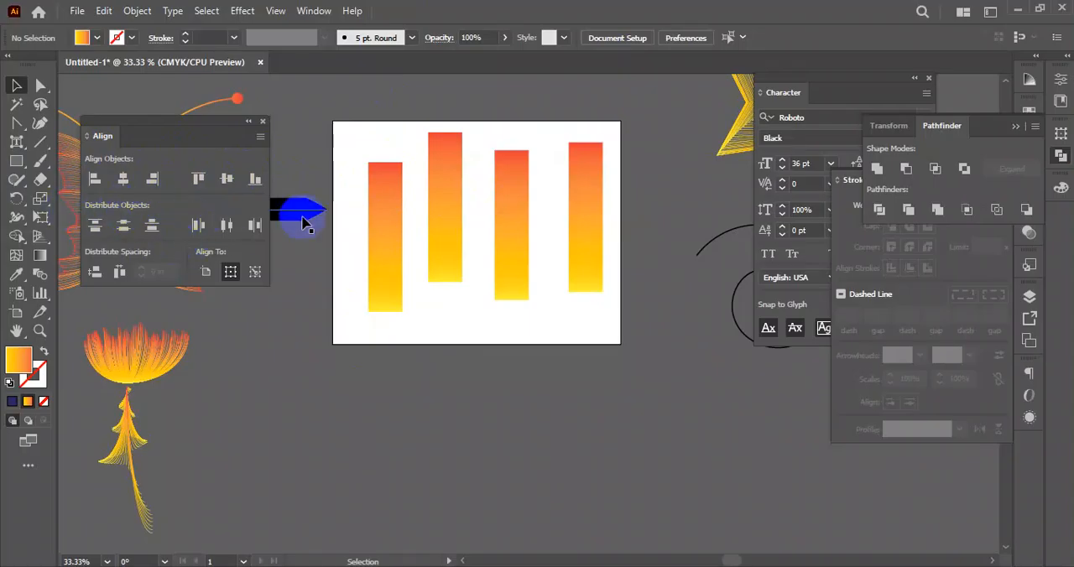
- Move the black pointed bar down onto the flower and select the four gradient rectangles
left_click_drag(311, 211, 252, 400)
left_click_drag(348, 109, 593, 252)
left_click(621, 253)
left_click_drag(367, 125, 624, 247)
- Switch the alignment reference for the four rectangles to the artboard and back to the selection
left_click(208, 278)
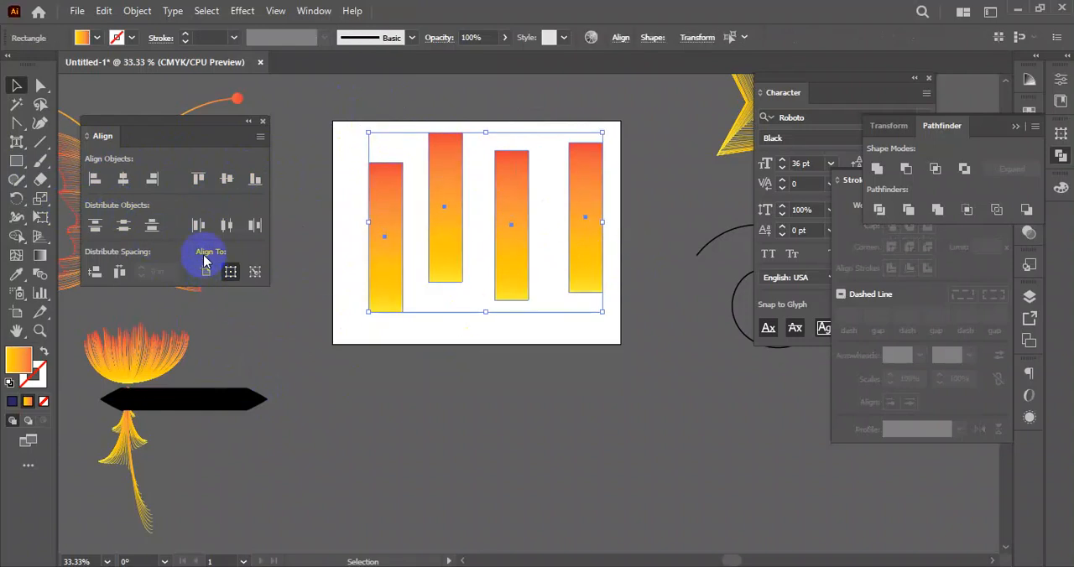
left_click(230, 276)
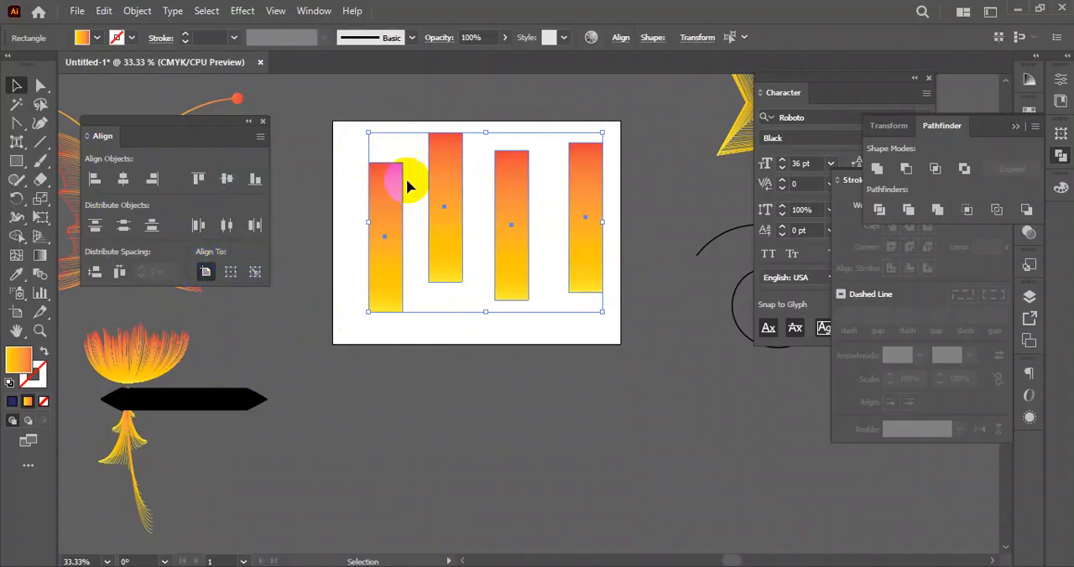
left_click(419, 106)
left_click_drag(339, 126, 577, 240)
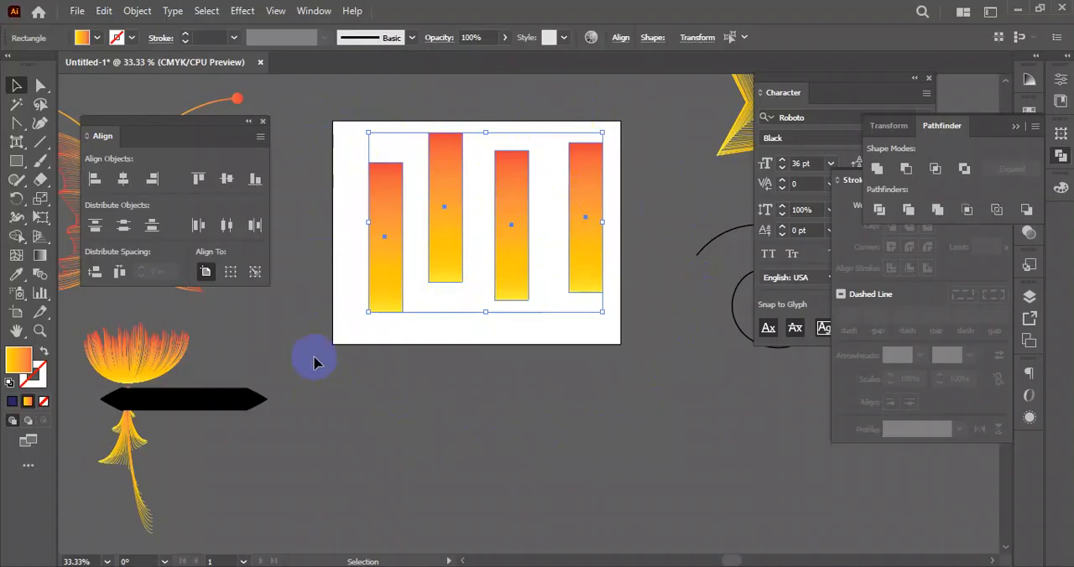
left_click(232, 277)
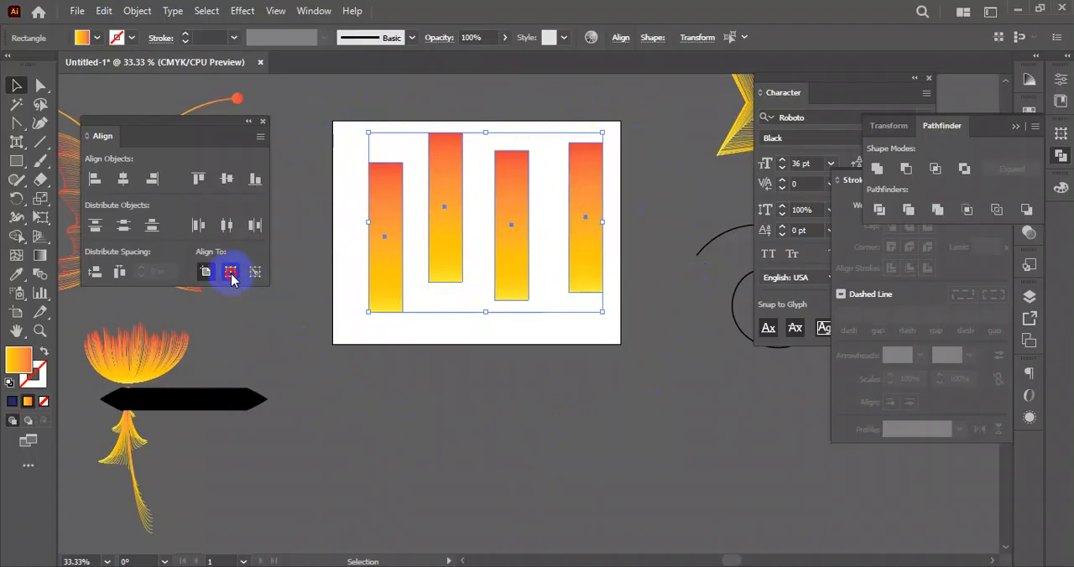
- Select all four gradient rectangles and move them together below the artboard
left_click(488, 409)
left_click_drag(327, 87, 651, 298)
left_click_drag(339, 109, 595, 265)
left_click(641, 410)
left_click_drag(642, 147, 356, 284)
left_click_drag(447, 168, 633, 424)
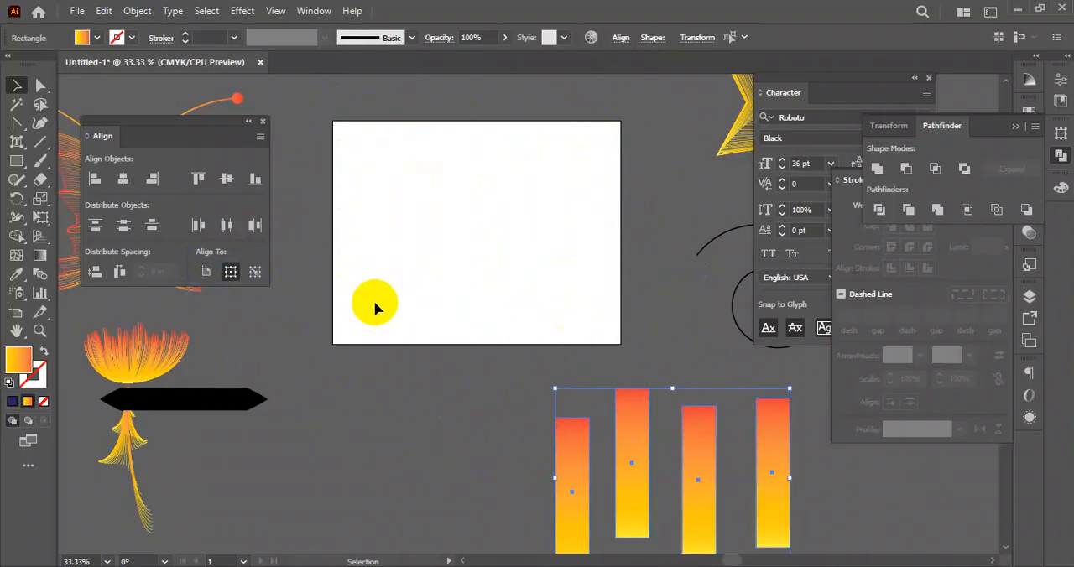
- Draw a large circle over the artboard's upper left corner and fill it red
left_click_drag(23, 168, 99, 198)
left_click_drag(403, 196, 506, 297)
left_click(19, 85)
left_click(86, 38)
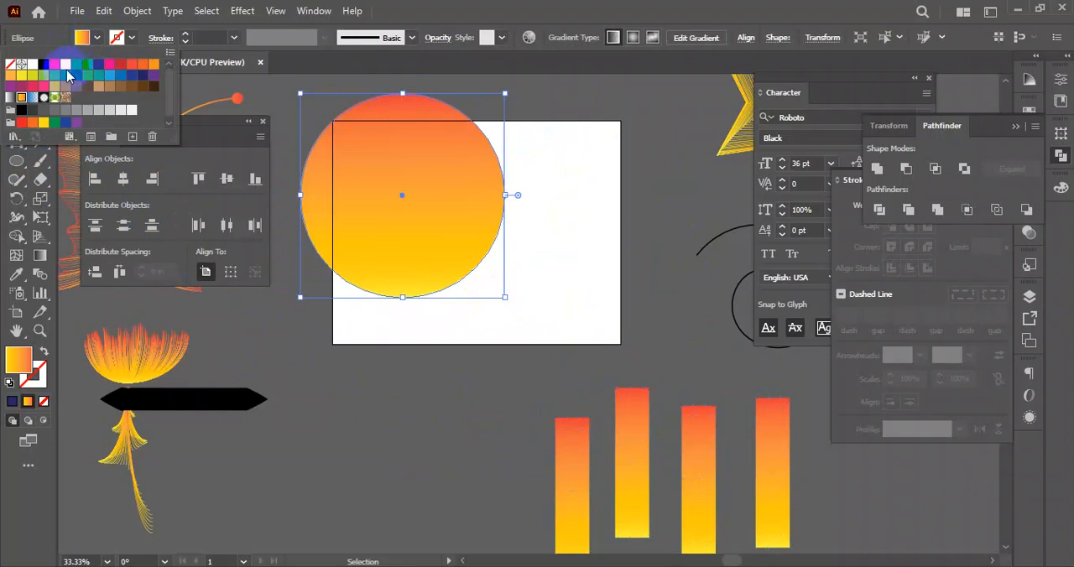
left_click(54, 67)
- Duplicate the red circle, scale the copy on the artboard down slightly and fill it yellow
left_click_drag(444, 202, 494, 200)
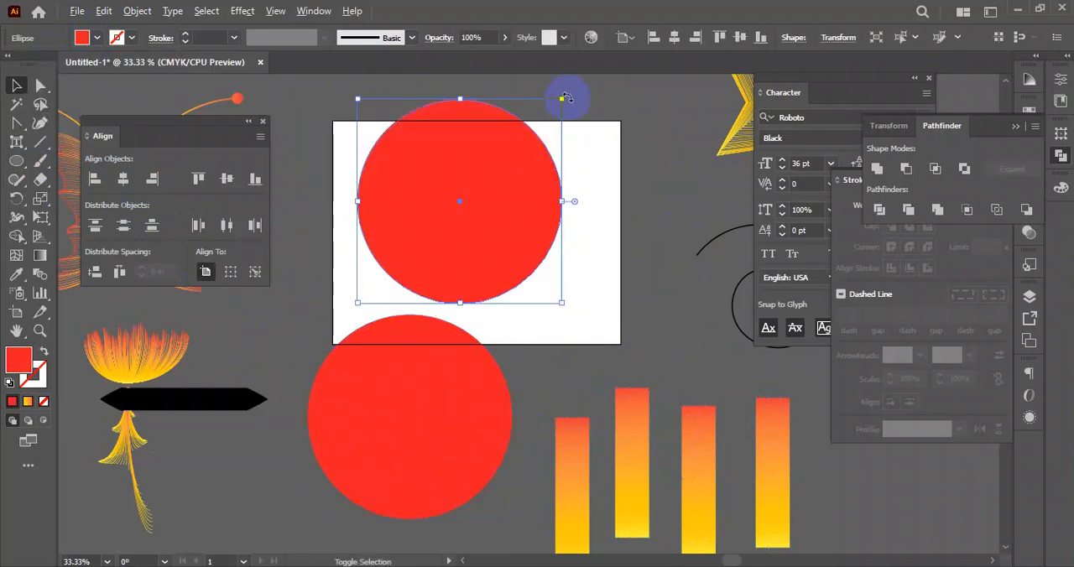
left_click_drag(563, 100, 540, 121)
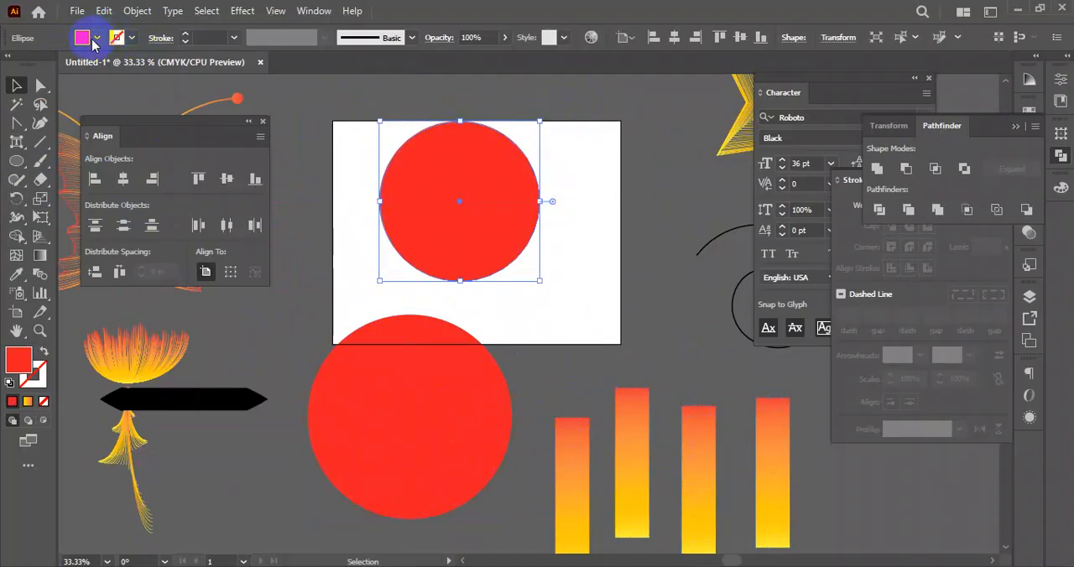
left_click(95, 39)
left_click(62, 66)
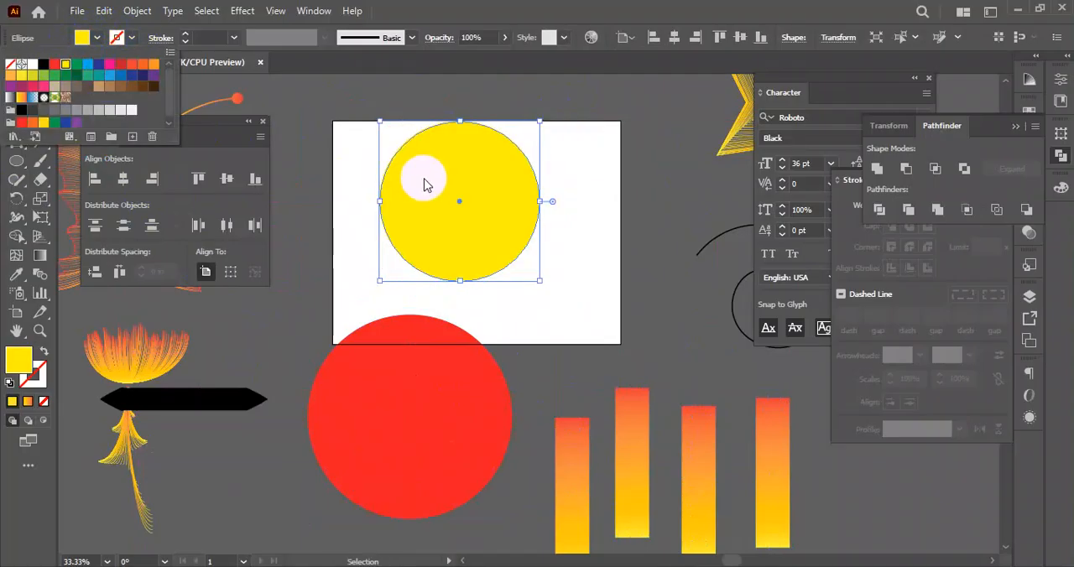
- Duplicate the yellow circle toward the artboard's right side, scale the copy down and fill it green
left_click(433, 188)
left_click_drag(458, 200, 546, 187)
left_click_drag(606, 137, 595, 149)
left_click(97, 38)
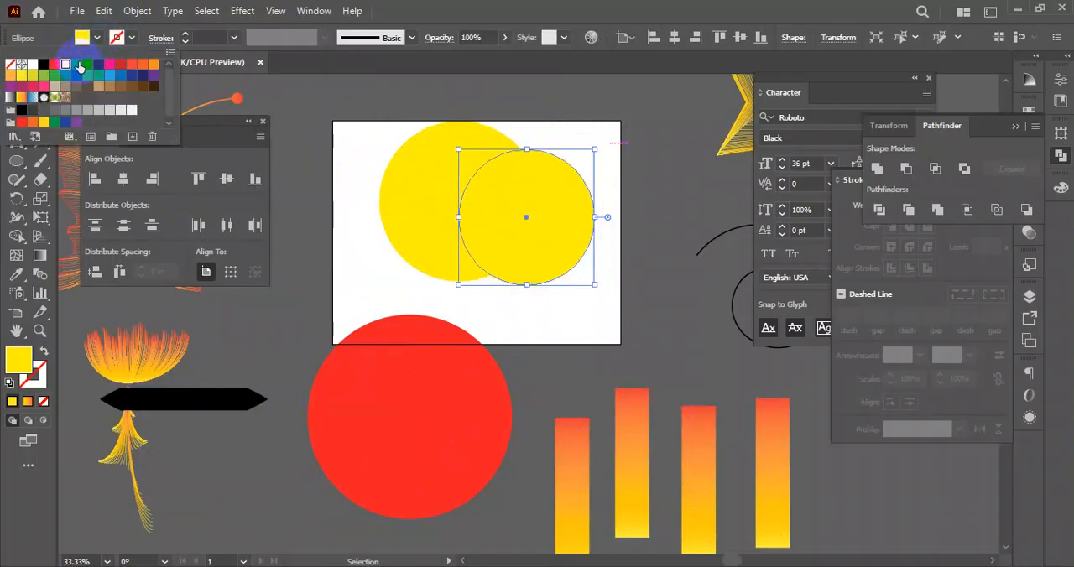
left_click(81, 65)
- Duplicate the green circle to the lower left, scale the copy down and fill it light blue
left_click(450, 188)
left_click_drag(544, 200, 448, 262)
left_click_drag(497, 213, 482, 225)
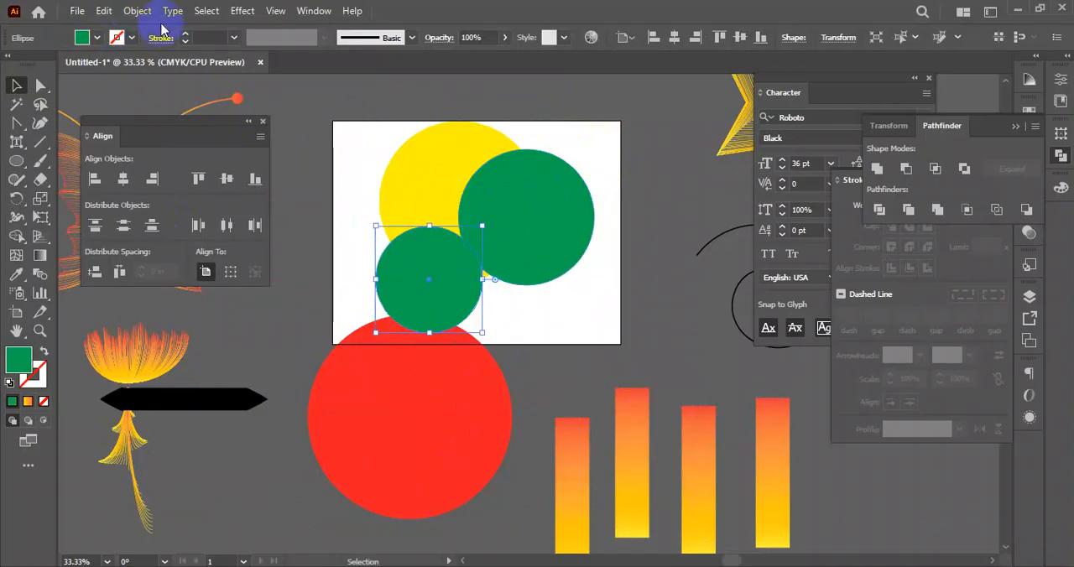
left_click(96, 37)
left_click(180, 131)
- Duplicate the light blue circle to the upper left, scale the copy down and fill it dark blue
left_click(453, 290)
left_click_drag(452, 285, 414, 203)
left_click_drag(446, 145, 435, 158)
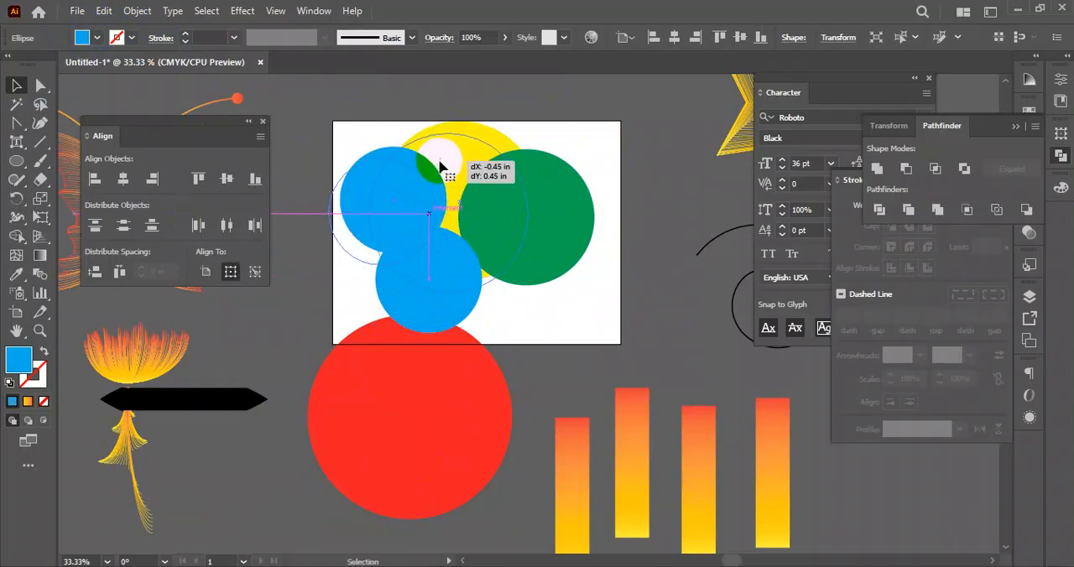
left_click(579, 147)
key("ctrl+z")
left_click(573, 283)
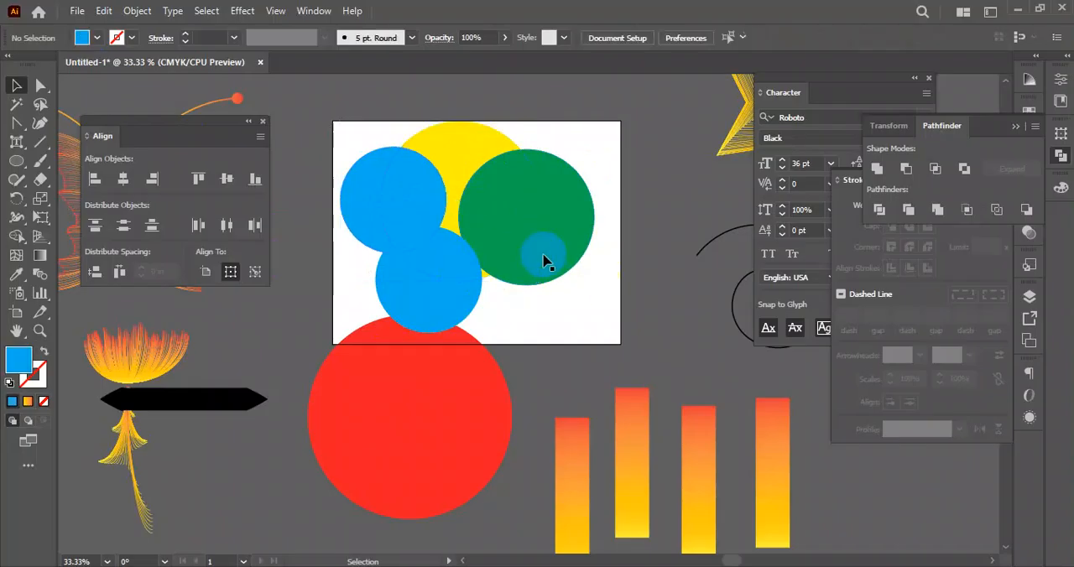
left_click(376, 187)
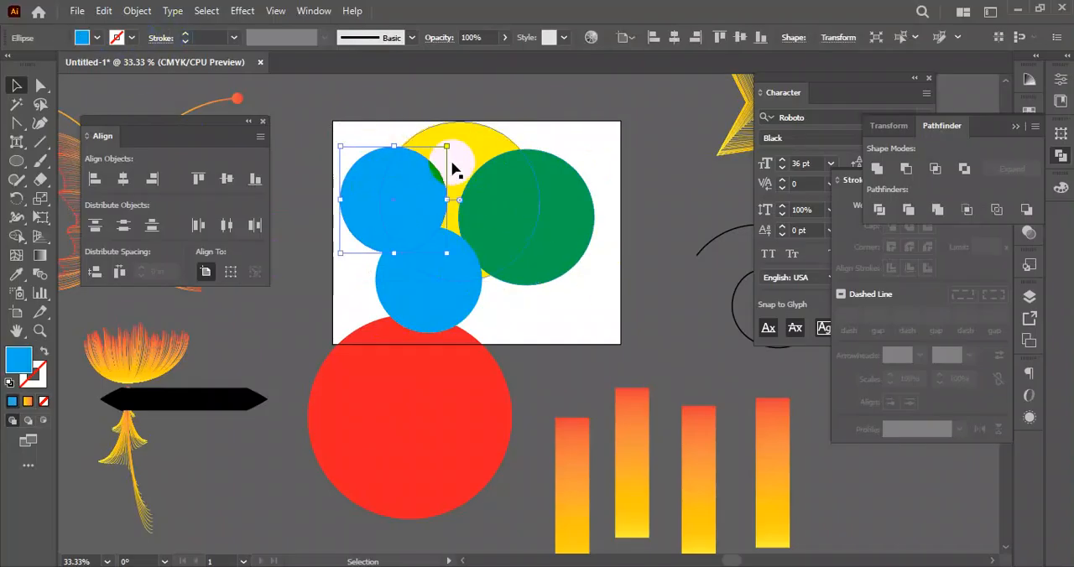
left_click_drag(447, 147, 437, 156)
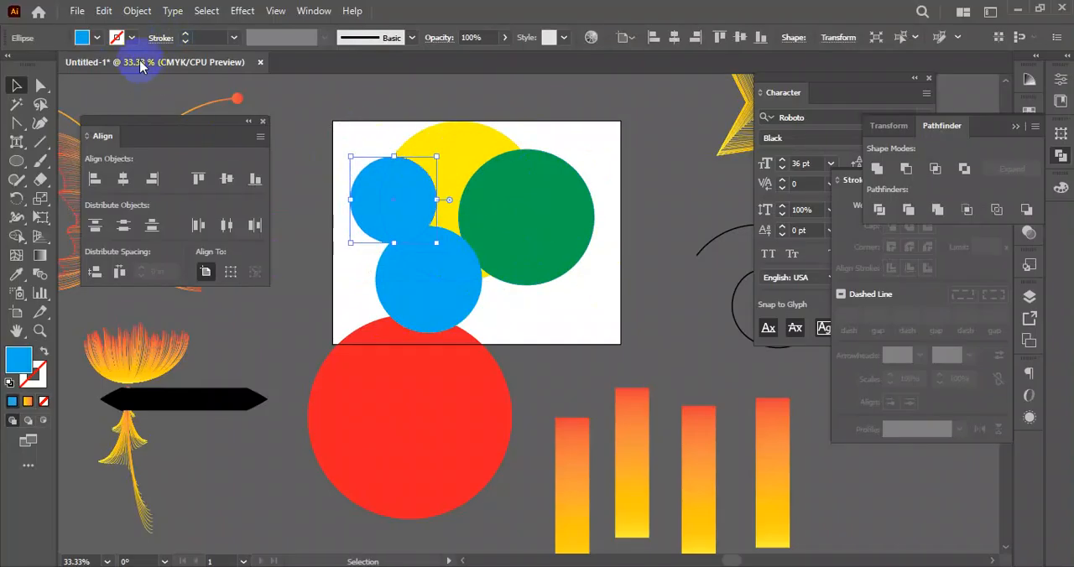
left_click(97, 38)
left_click(98, 67)
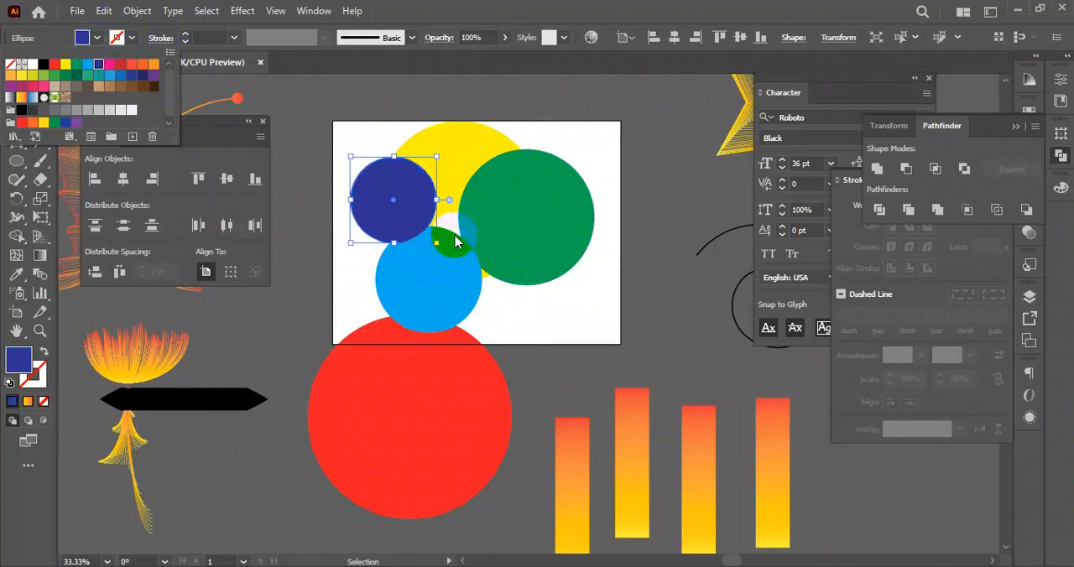
- Duplicate the dark blue circle to the artboard's lower right, scale the copy down and fill it pink
left_click_drag(392, 192, 552, 319)
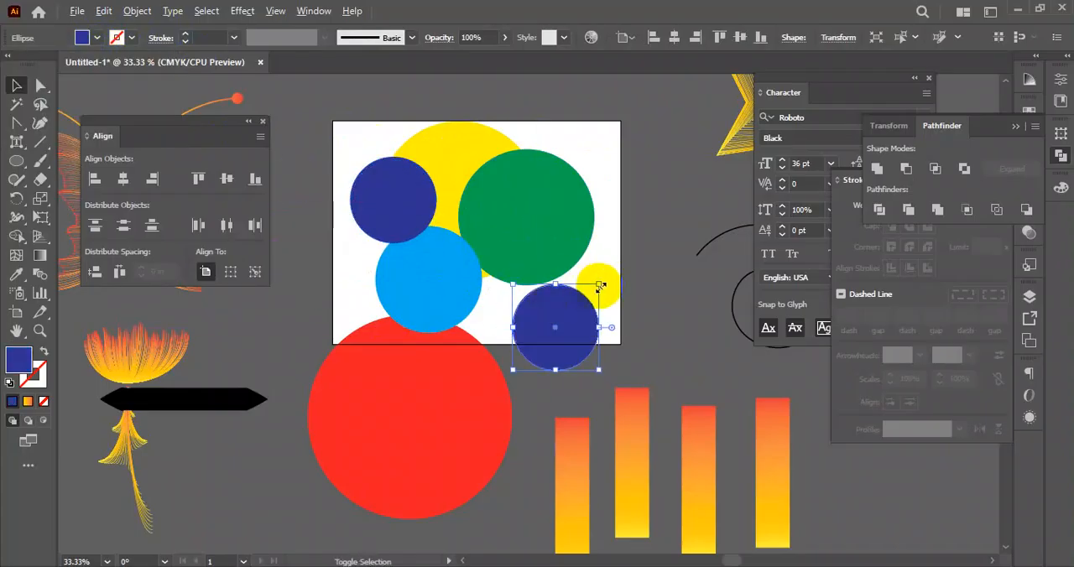
left_click(97, 39)
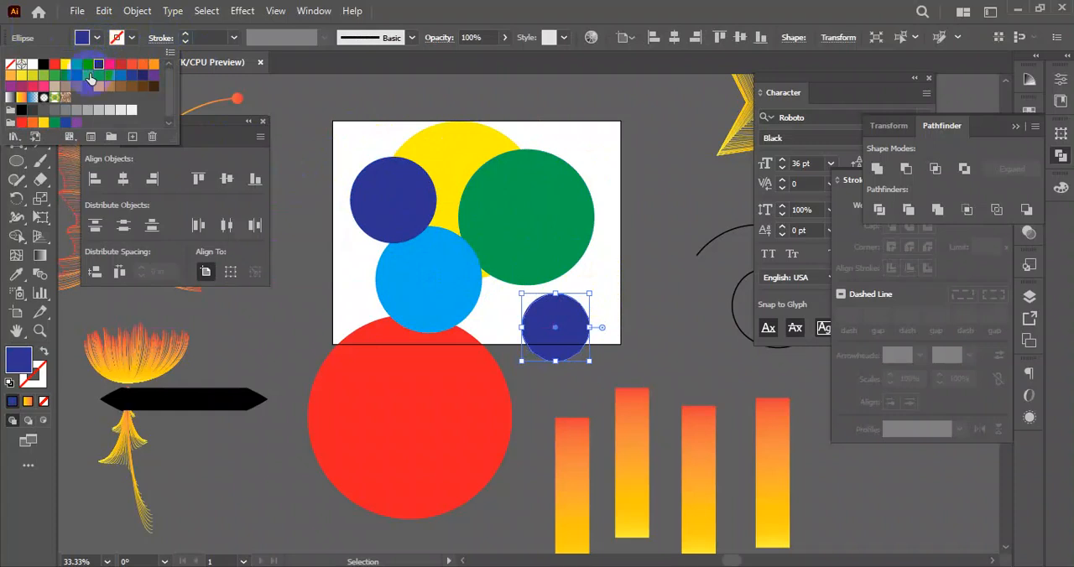
left_click(112, 69)
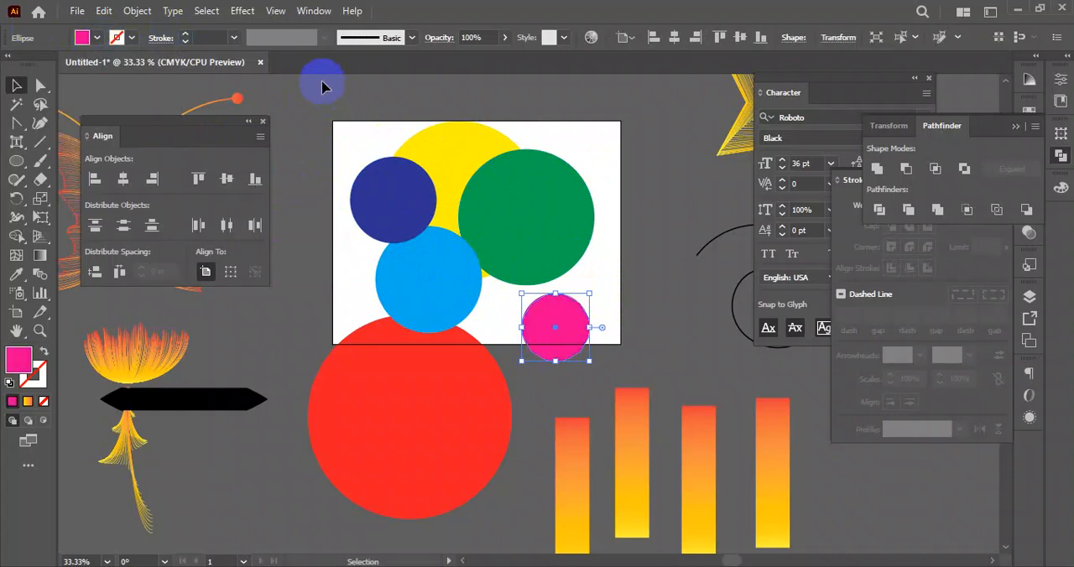
- Select all six circles and align their horizontal and vertical centers to the red circle as key object
left_click_drag(326, 107, 578, 377)
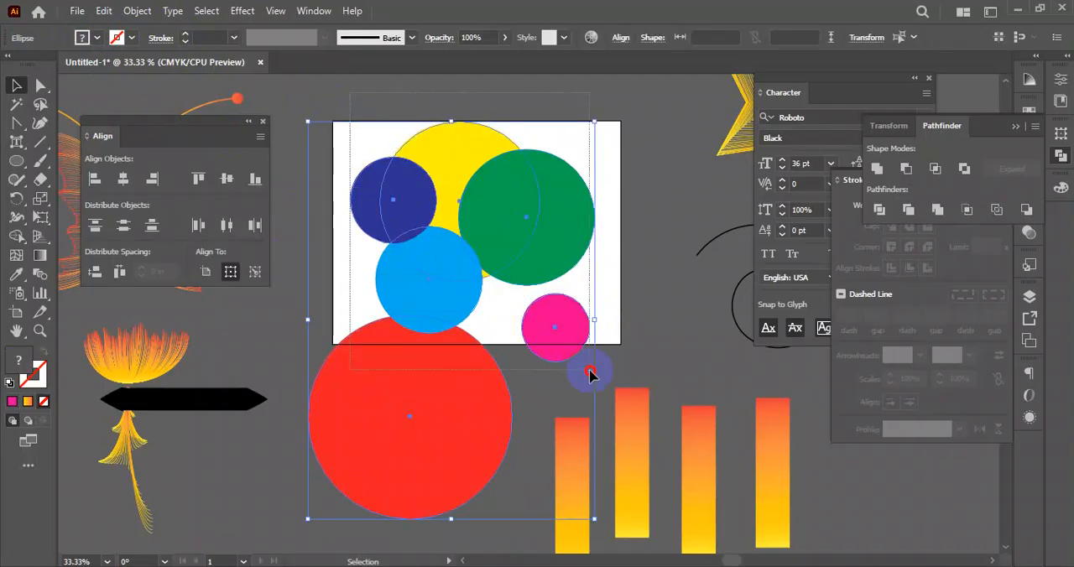
left_click_drag(426, 407, 361, 407)
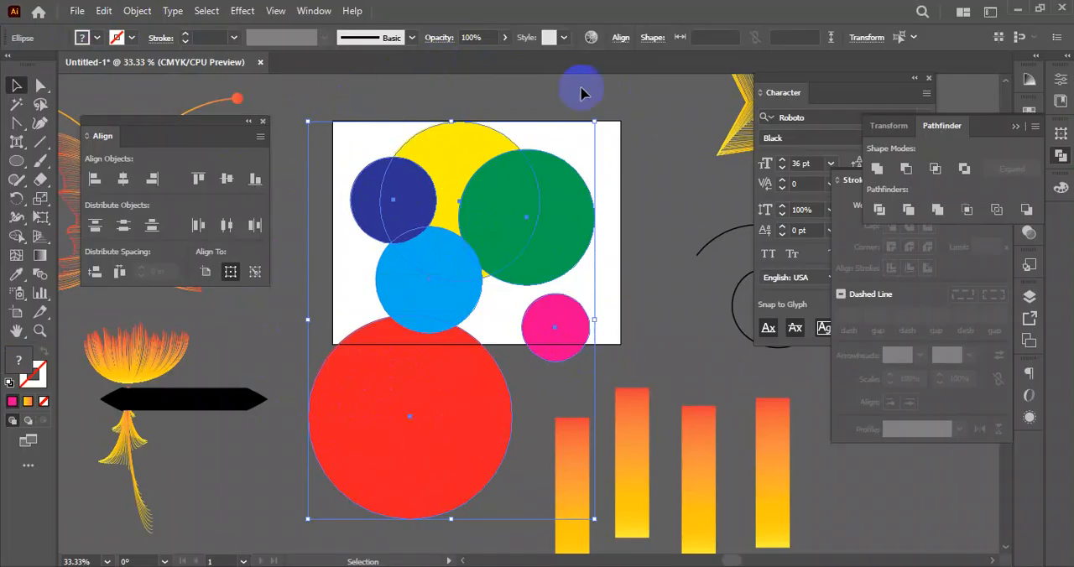
left_click(254, 274)
left_click(432, 434)
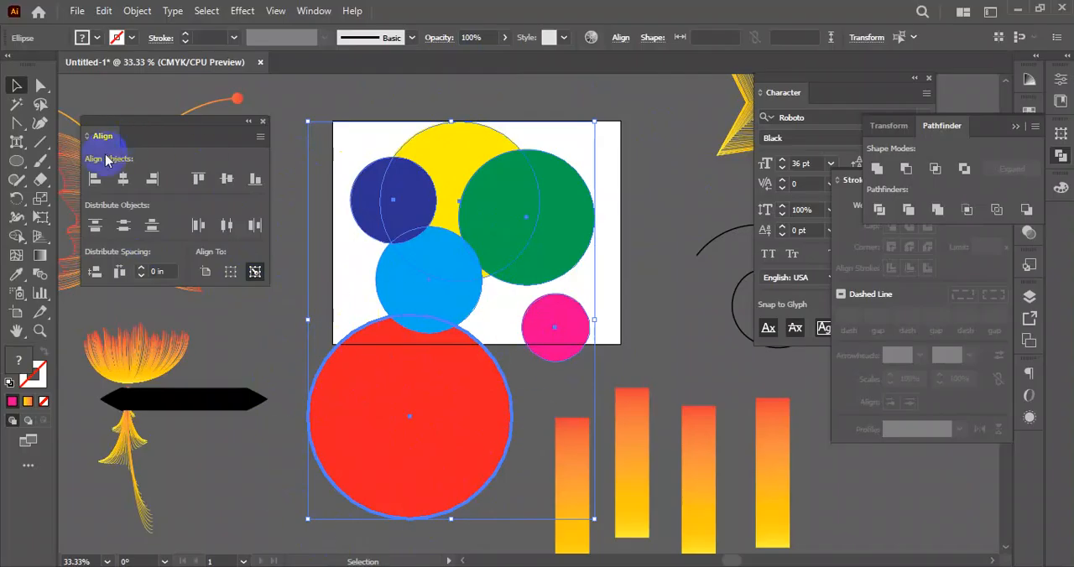
left_click(122, 179)
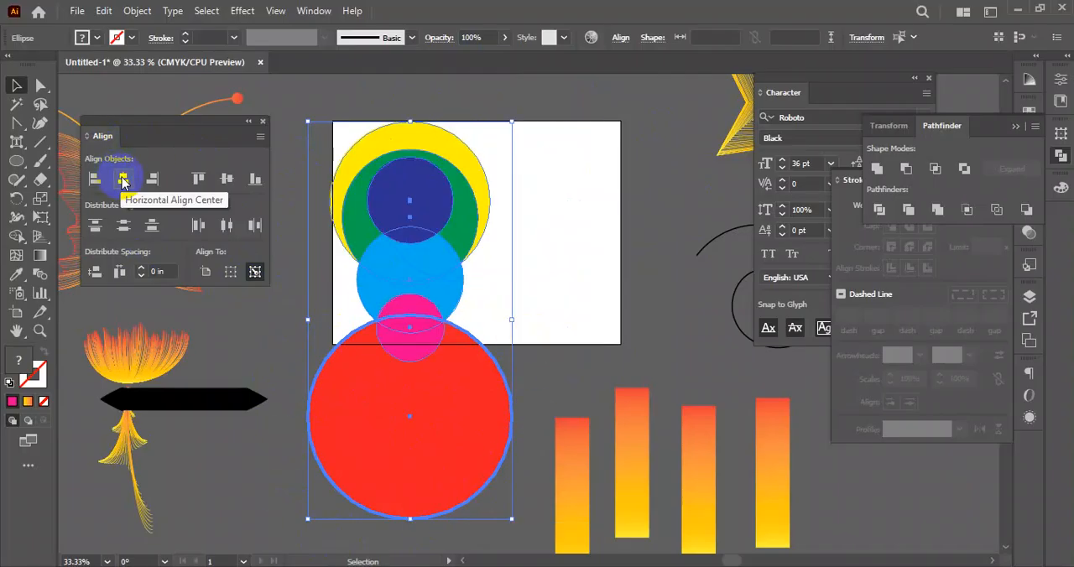
left_click(227, 179)
- Move the concentric circles together onto the middle of the artboard and deselect them
left_click(493, 222)
left_click_drag(412, 427, 477, 245)
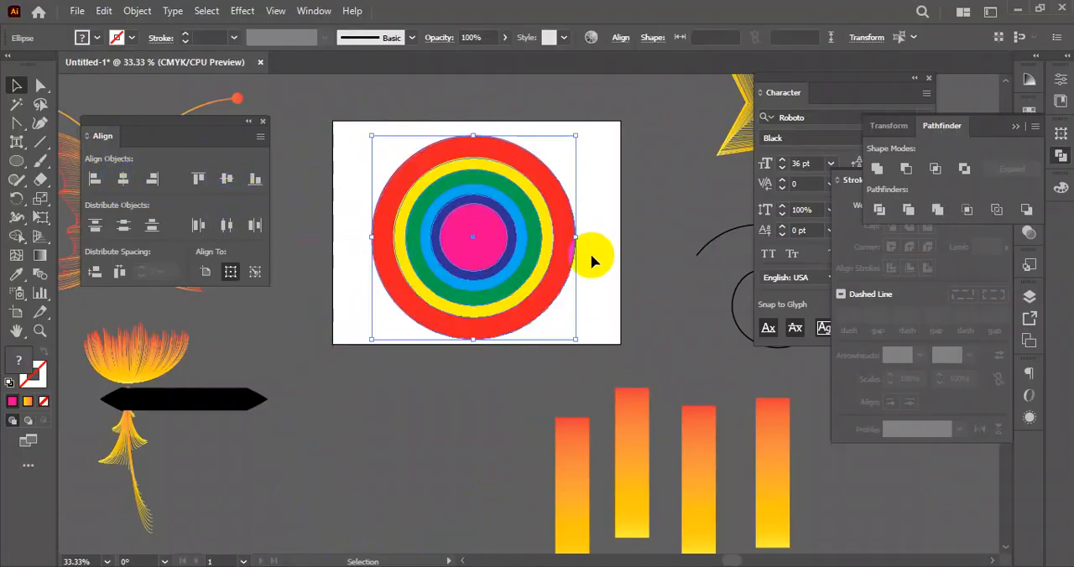
left_click(603, 226)
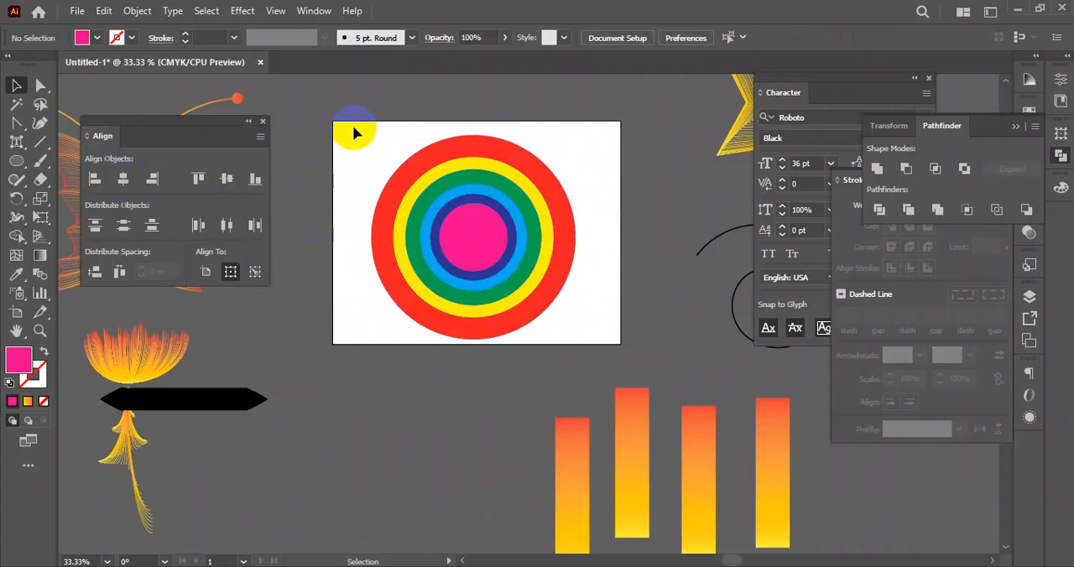
- Pull the concentric circles apart and scatter them over and around the artboard
left_click_drag(472, 239, 516, 423)
left_click_drag(494, 266, 631, 194)
left_click_drag(483, 253, 413, 204)
- Select the six scattered circles and align their horizontal and vertical centers relative to the selection
left_click_drag(284, 94, 655, 354)
left_click(419, 411, "shift")
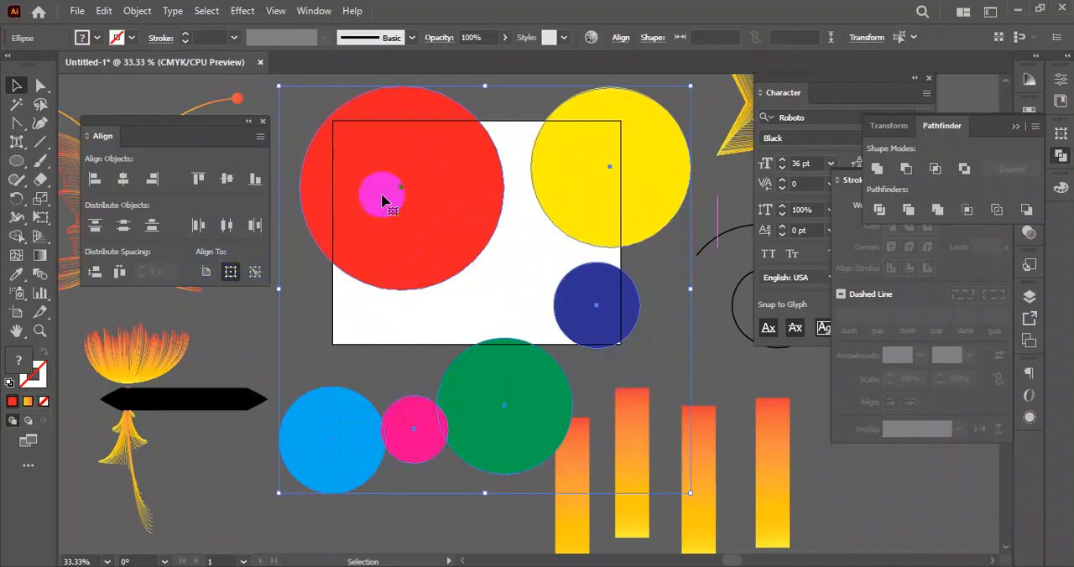
left_click(153, 179)
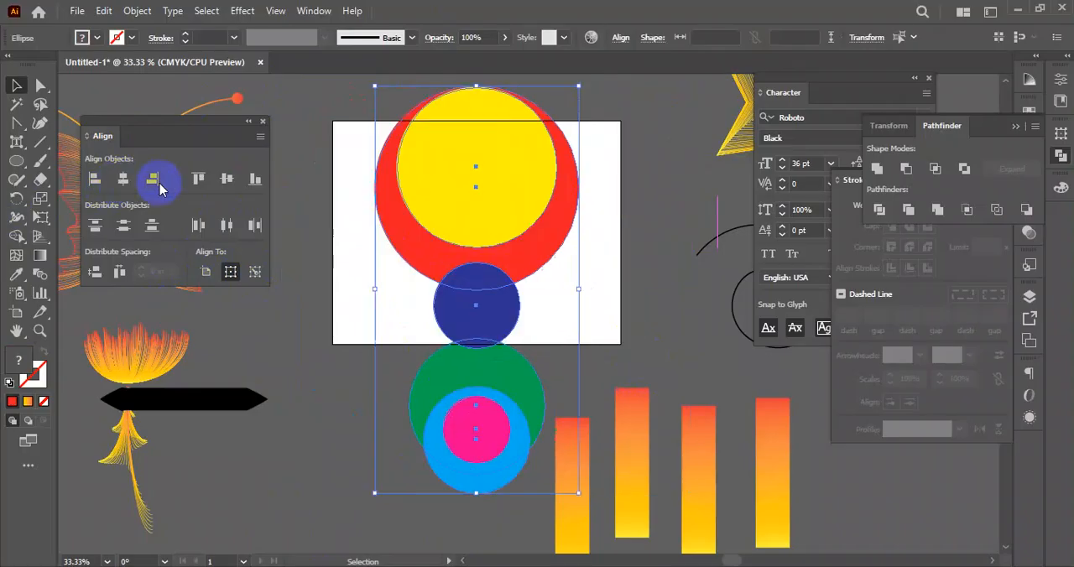
left_click(226, 179)
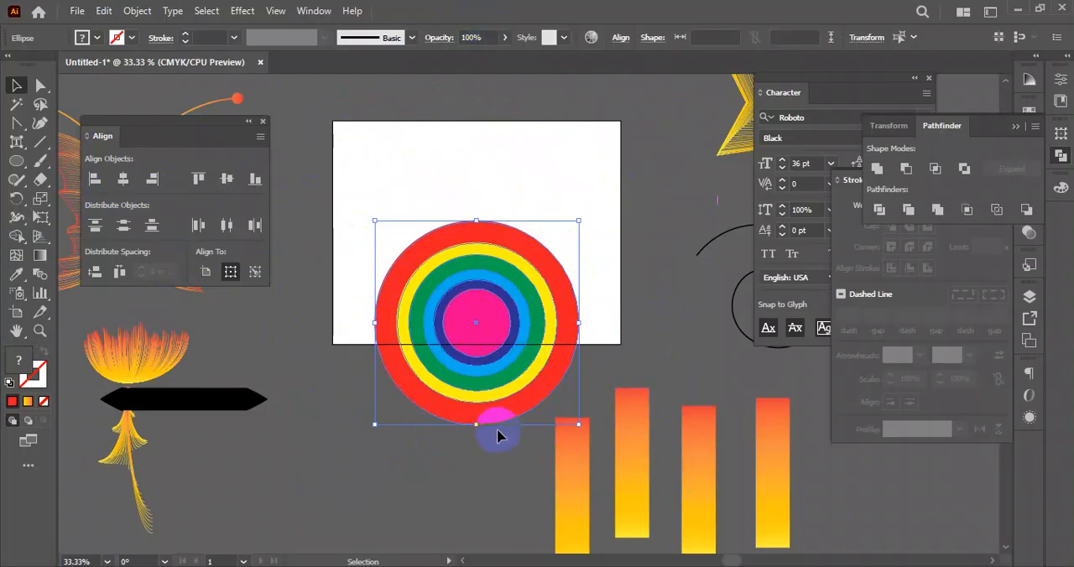
left_click_drag(481, 336, 476, 330)
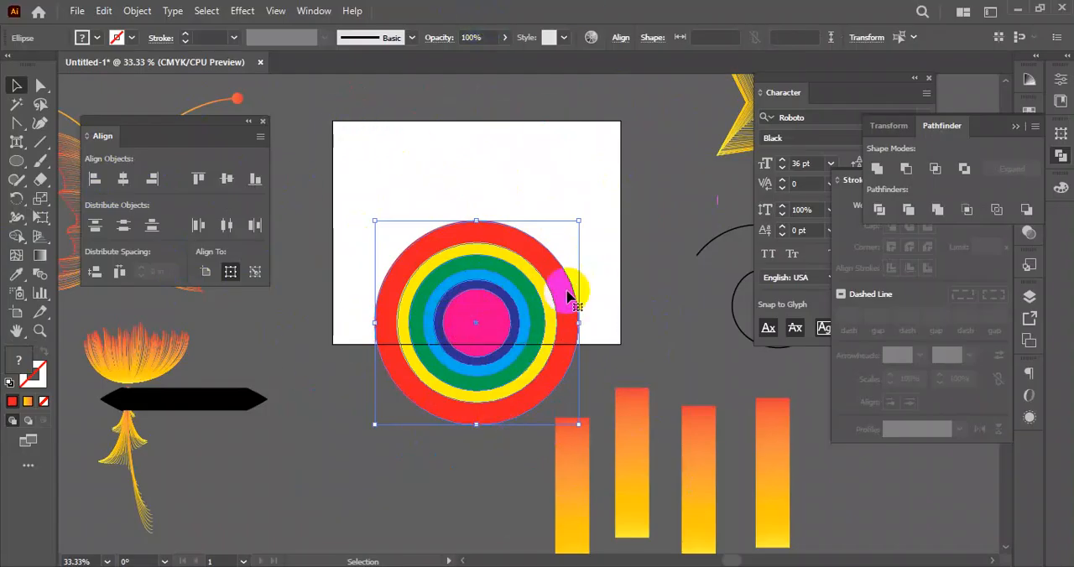
- Separate the concentric circles again, spreading them so they partly overlap around the artboard's left half
left_click_drag(325, 112, 644, 361)
left_click_drag(581, 150, 413, 364)
left_click_drag(506, 337, 518, 201)
left_click(441, 372)
left_click_drag(378, 446, 458, 283)
left_click_drag(386, 455, 492, 136)
left_click_drag(391, 481, 376, 155)
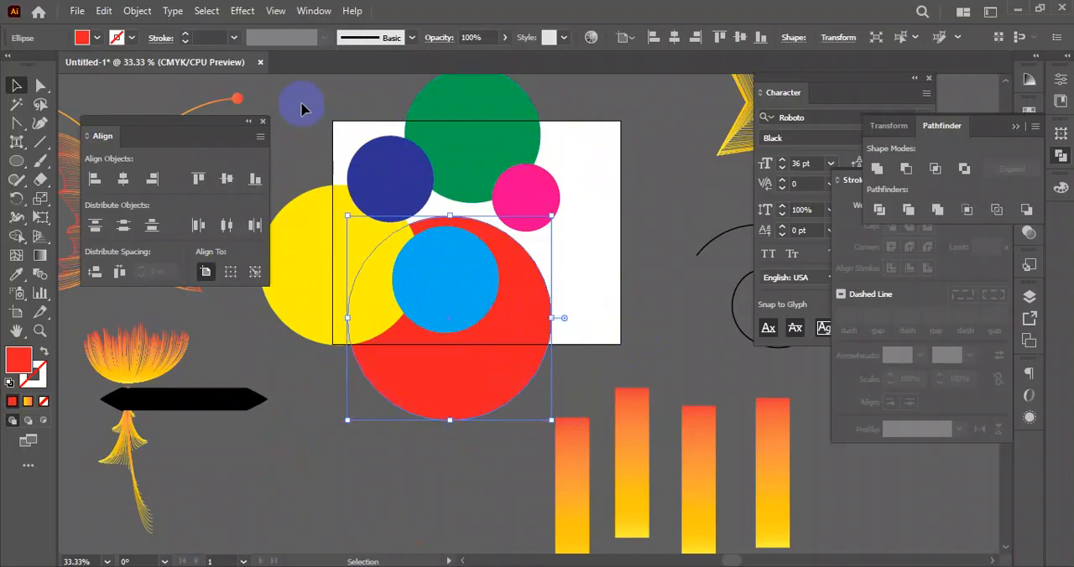
- Select all six circles and align their horizontal and vertical centers to the pink circle as key object
left_click_drag(296, 99, 577, 359)
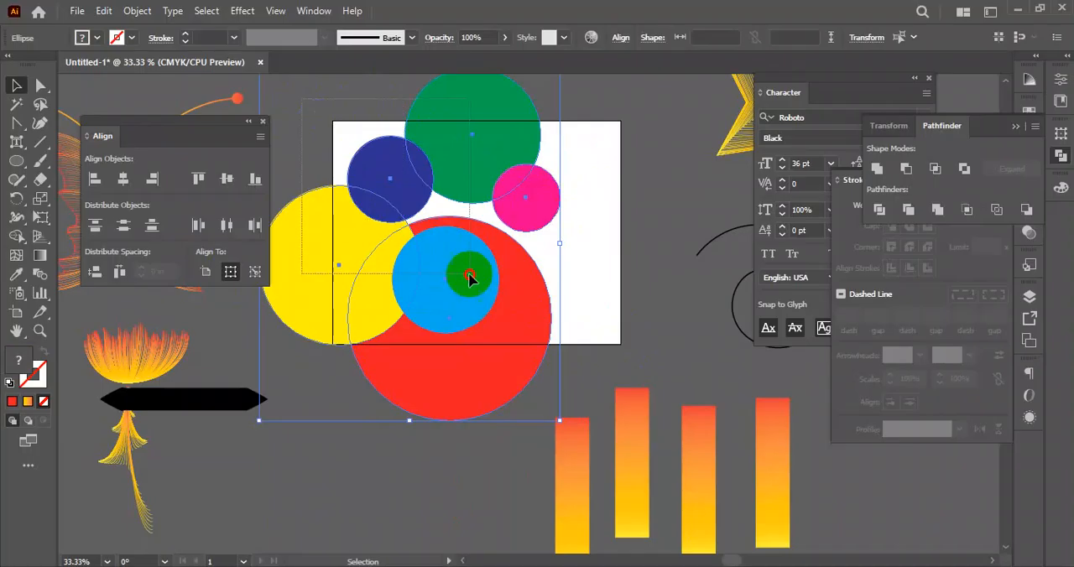
left_click(527, 210)
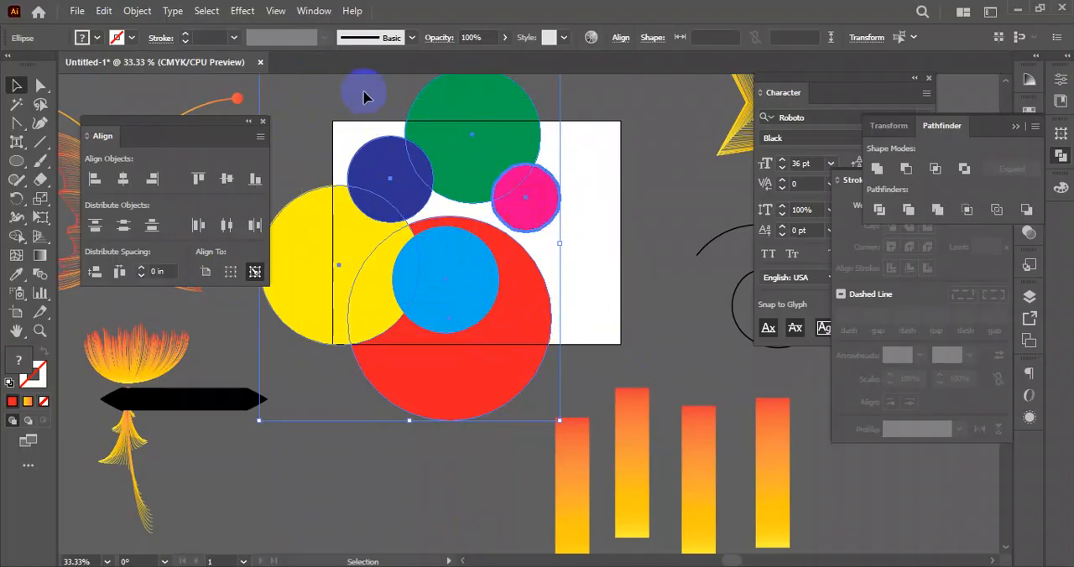
left_click_drag(540, 196, 588, 226)
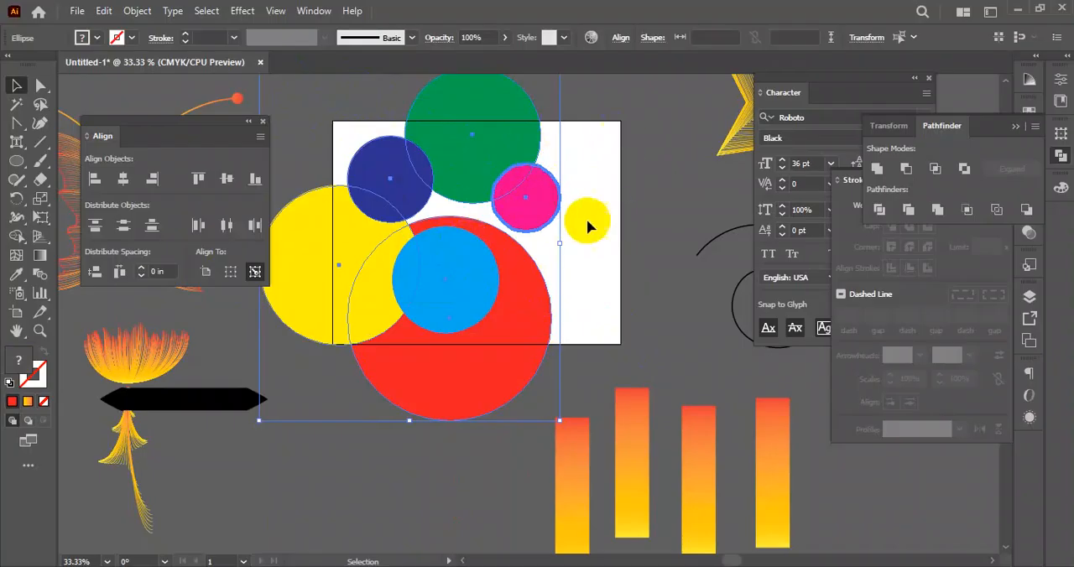
left_click(102, 180)
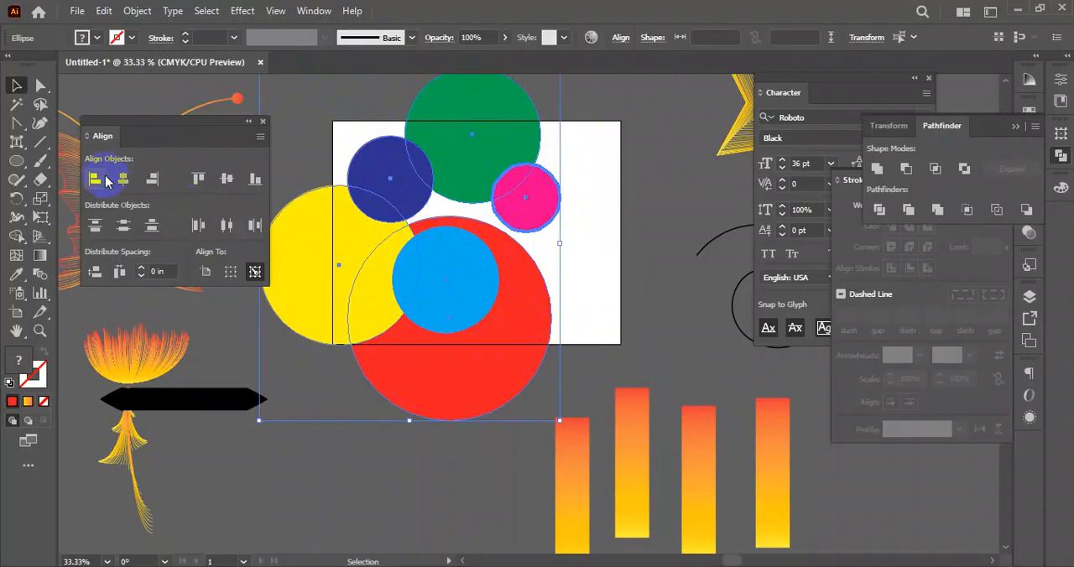
left_click(123, 180)
left_click(226, 179)
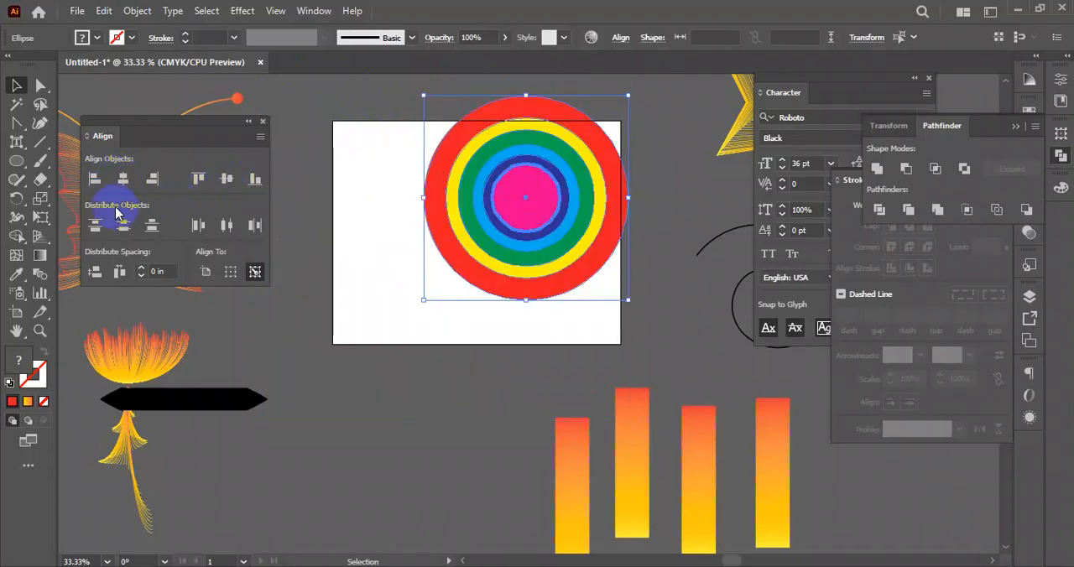
- Move the concentric circles below the artboard and the four gradient rectangles onto it
left_click_drag(497, 240, 317, 554)
left_click_drag(484, 327, 773, 485)
left_click(849, 485)
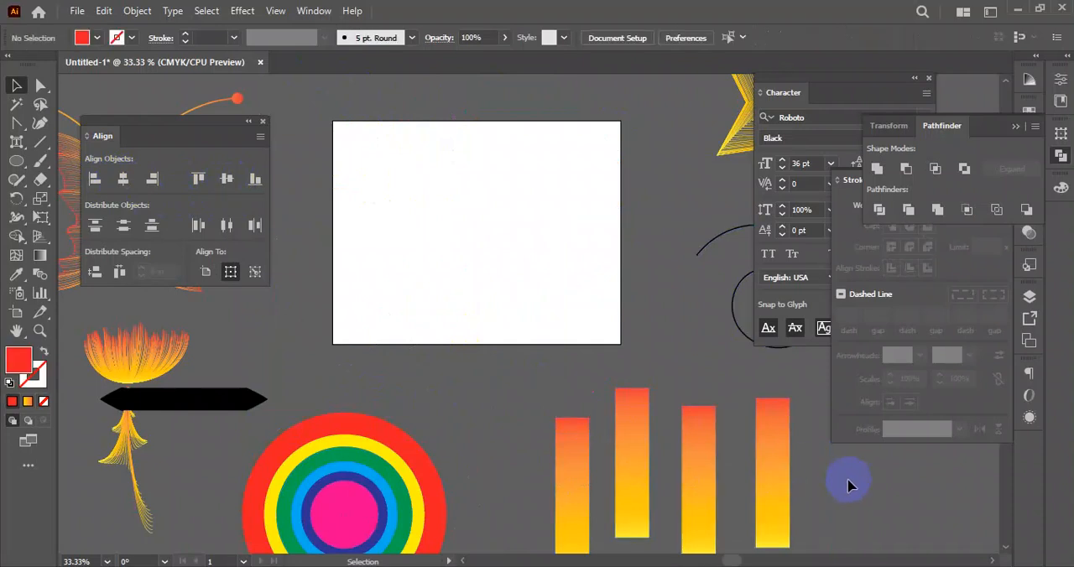
left_click_drag(570, 478, 432, 242)
left_click(512, 371)
- Try distributing the four gradient rectangles evenly by their horizontal centers, and undo the distribution
left_click_drag(347, 160, 598, 270)
left_click(96, 226)
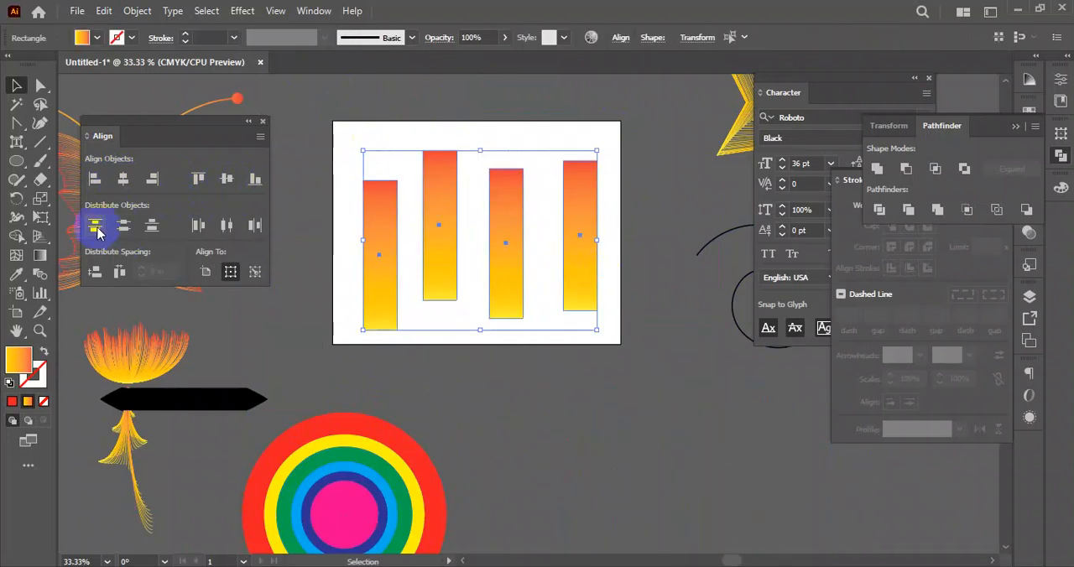
left_click(228, 226)
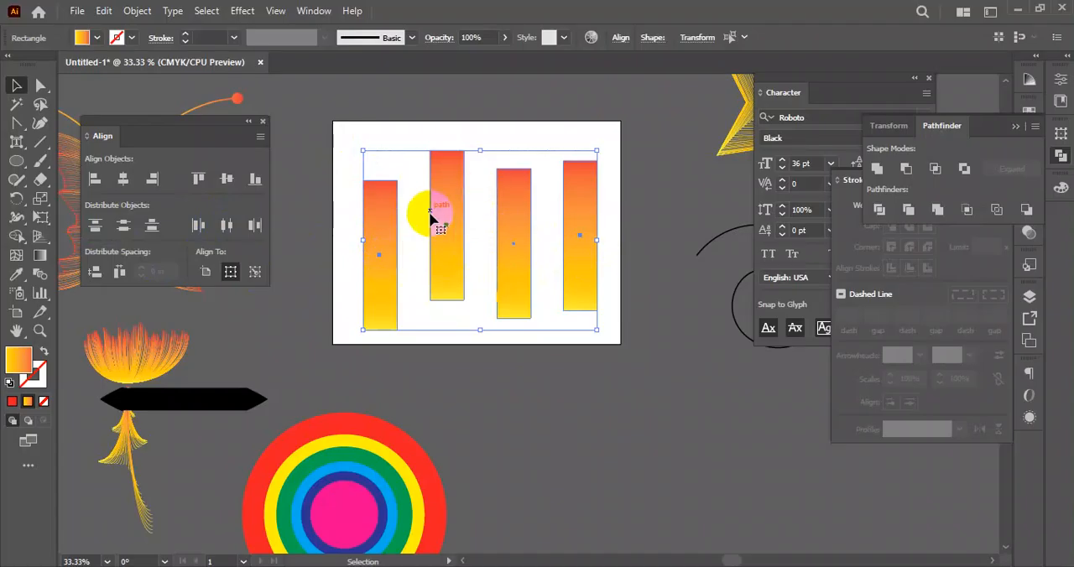
key("a")
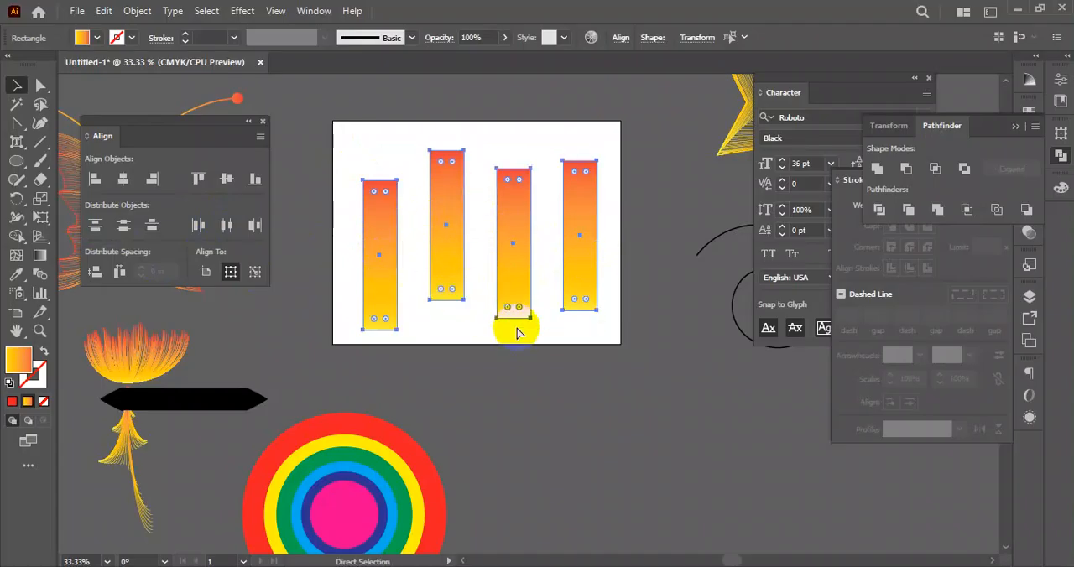
left_click(567, 359)
key("v")
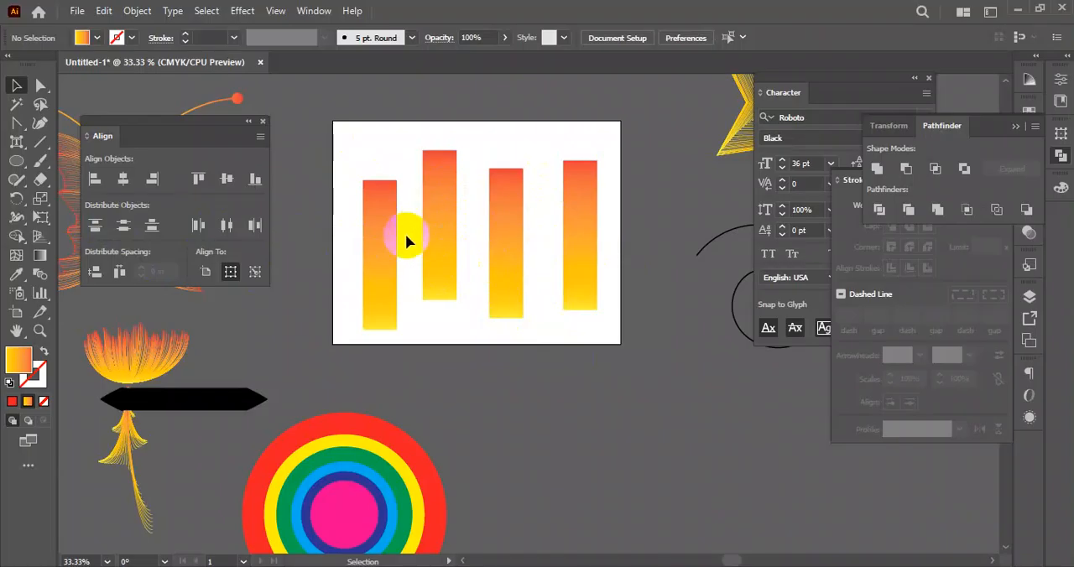
- Distribute the four gradient rectangles evenly by their horizontal centers and move them below the artboard
left_click_drag(580, 221, 349, 241)
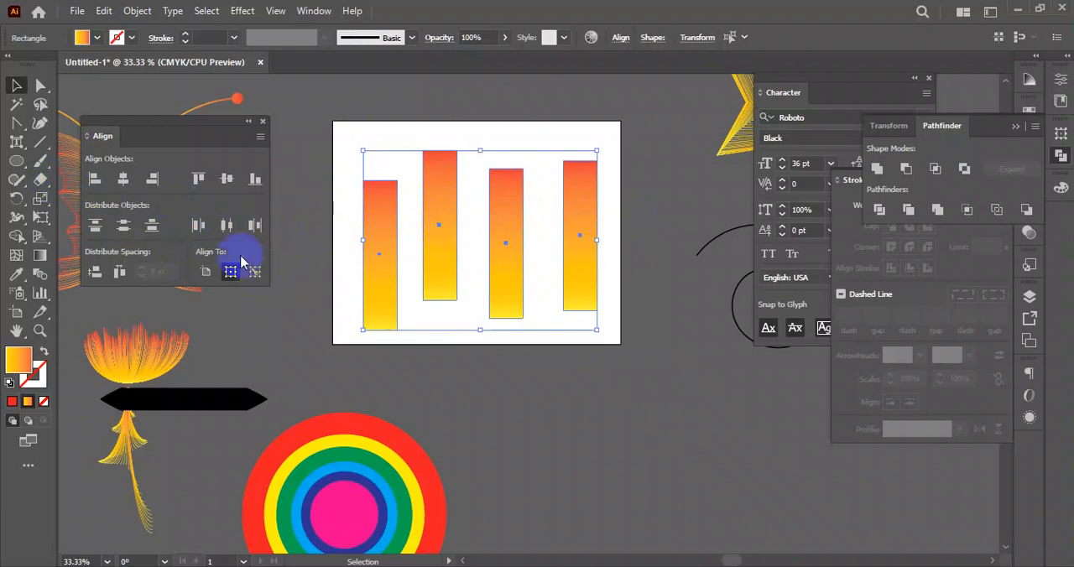
left_click(227, 225)
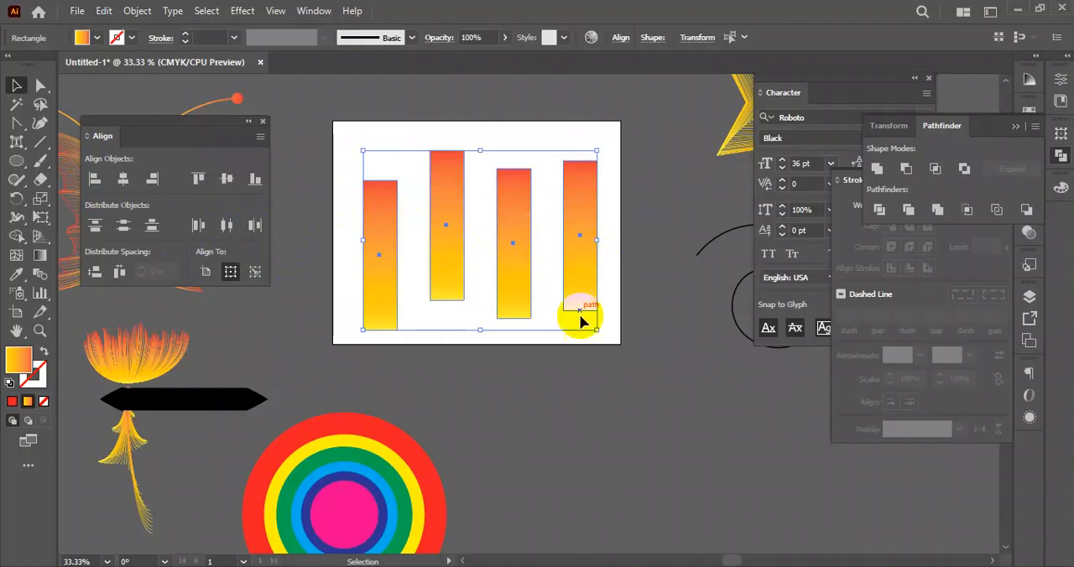
left_click(585, 361)
left_click_drag(362, 156, 655, 451)
- Draw a row of roughly vertical lines across the artboard with the Line Segment tool, including one slanted line
left_click(40, 142)
left_click_drag(367, 158, 366, 309)
left_click_drag(425, 158, 422, 301)
left_click_drag(456, 160, 456, 298)
left_click_drag(494, 151, 494, 303)
mouse_move(528, 147)
left_mouse_down()
mouse_move(496, 308)
mouse_move(547, 192)
mouse_move(540, 321)
left_mouse_up()
left_click_drag(574, 141, 573, 296)
- Delete the strongly slanted line from the row of lines on the artboard
left_click(16, 87)
left_click_drag(319, 148, 615, 256)
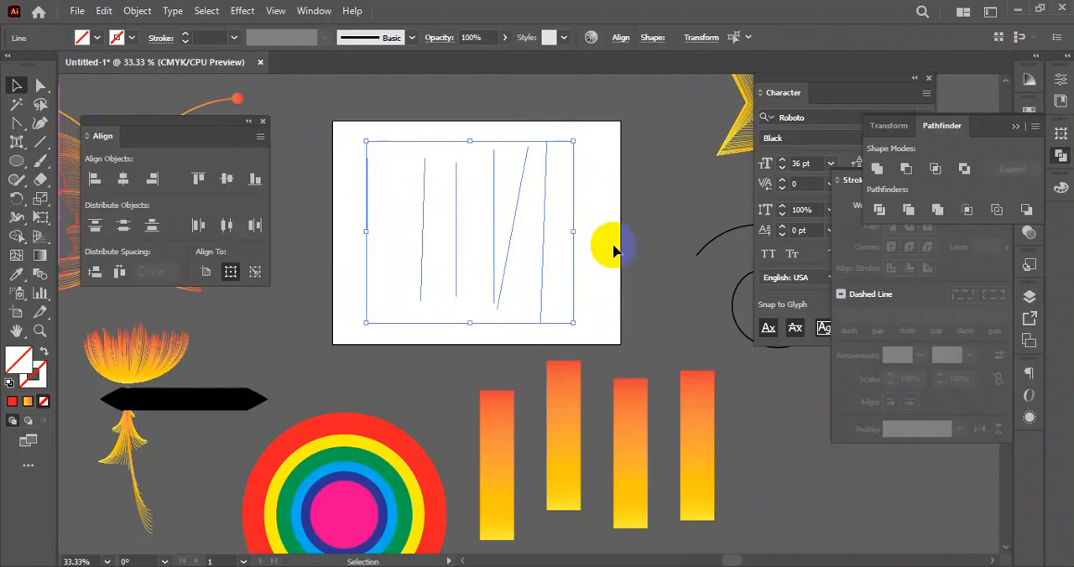
left_click(619, 240)
left_click_drag(511, 144, 528, 210)
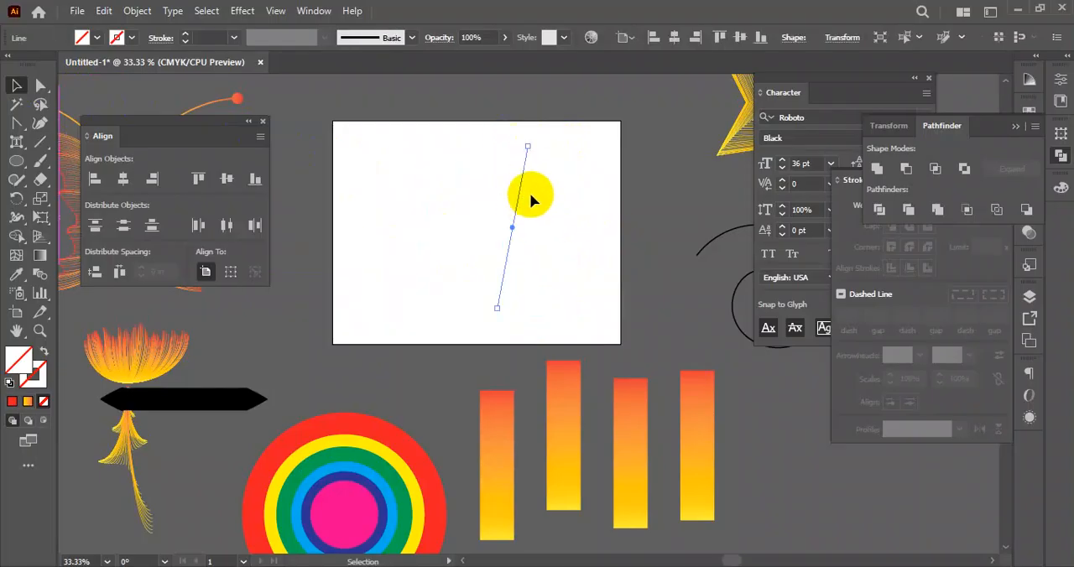
left_click(366, 118)
- Give the six remaining lines a black 1 pt stroke and distribute them evenly by their horizontal centers
left_click_drag(366, 123, 576, 292)
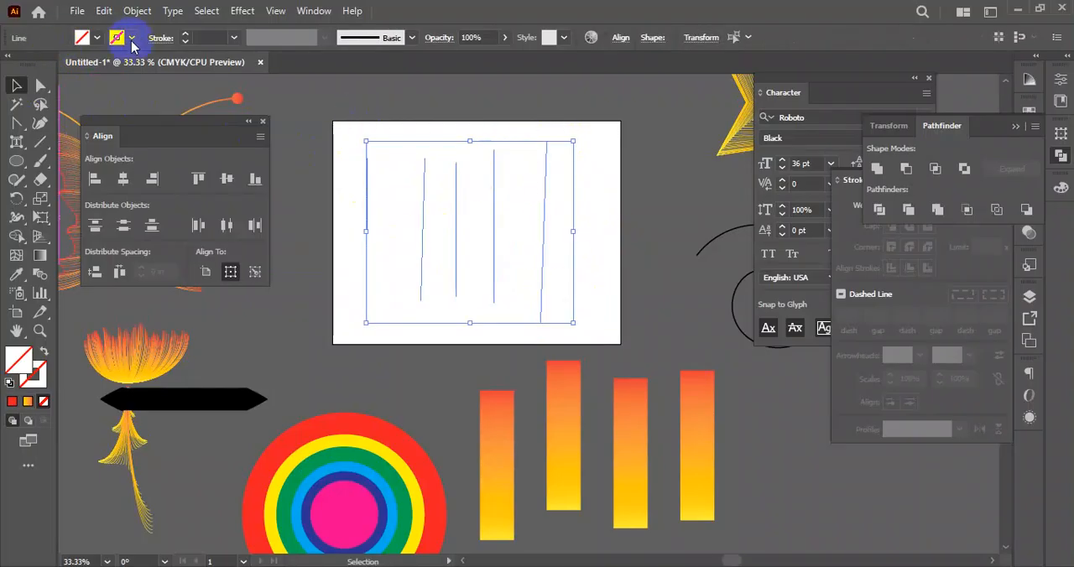
left_click(187, 35)
left_click_drag(354, 127, 581, 254)
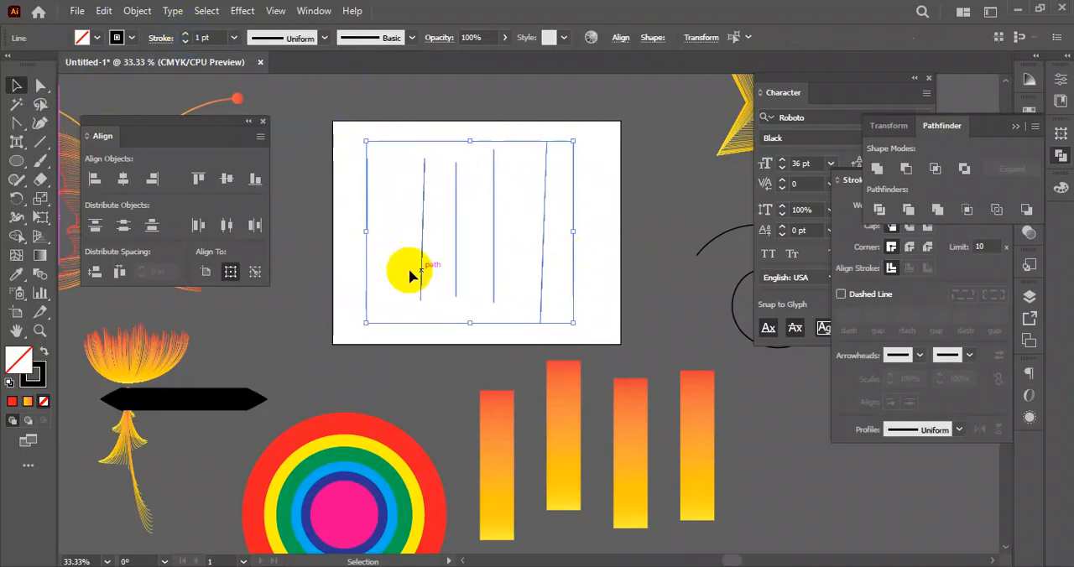
left_click(228, 226)
- Rotate the six lines together to lie horizontally, and move the third and fifth lines close to the fourth
left_click_drag(616, 149, 353, 267)
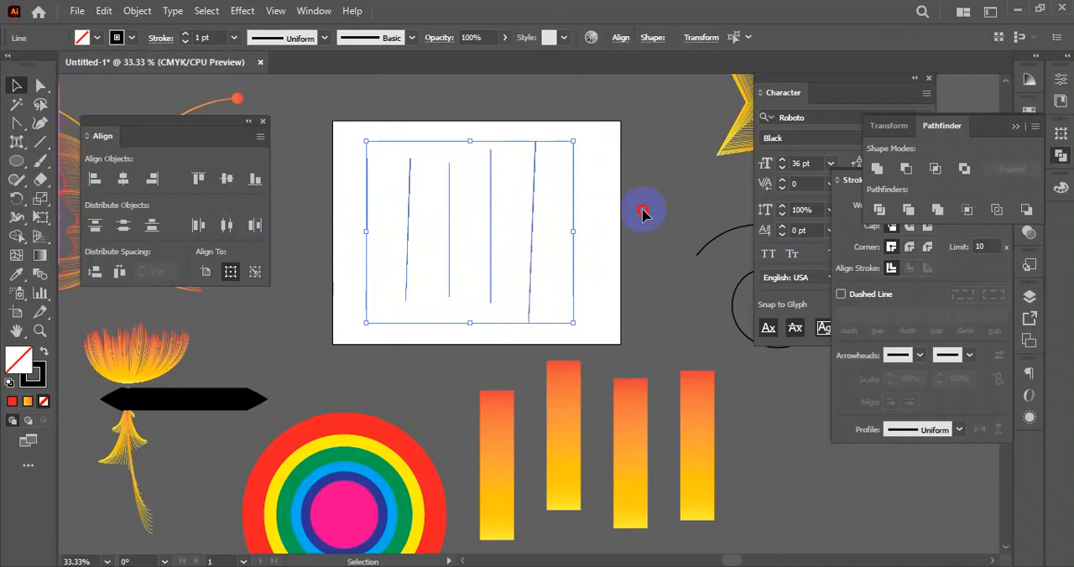
left_click_drag(569, 136, 586, 367)
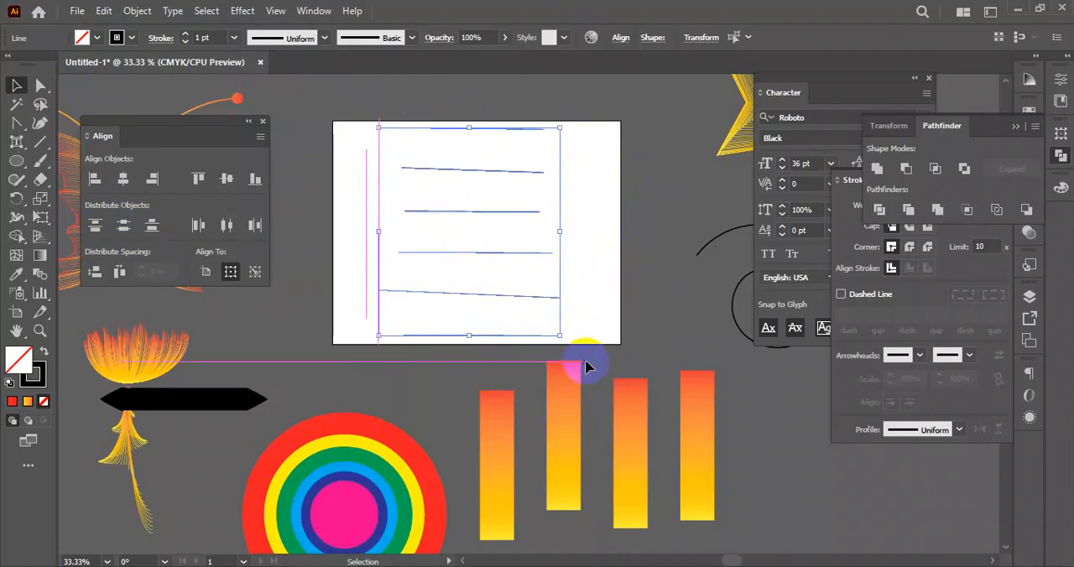
left_click(480, 216)
left_click_drag(486, 215, 485, 240)
left_click_drag(486, 295, 479, 271)
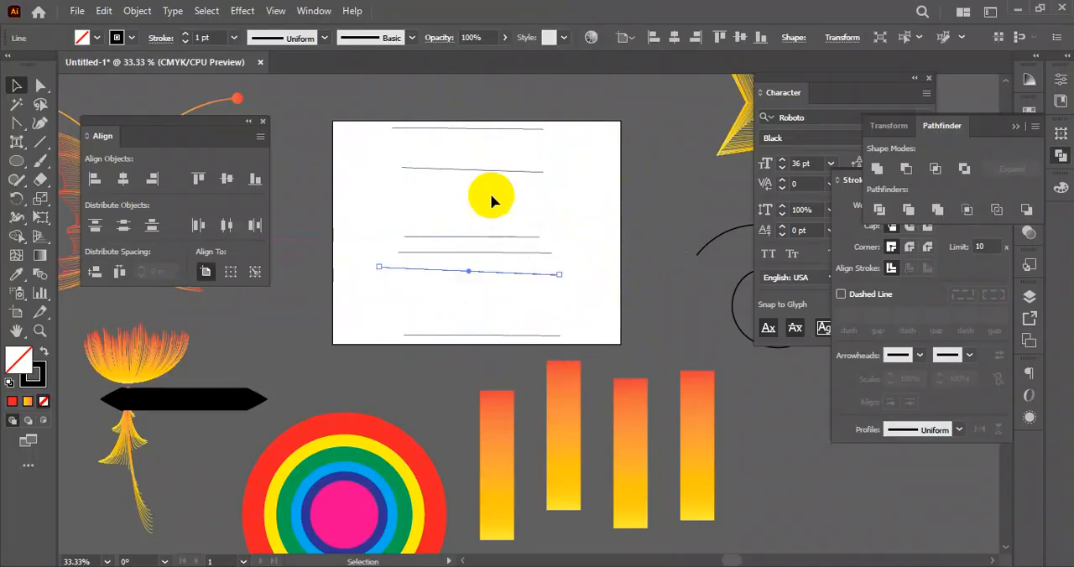
- Distribute the six horizontal lines evenly by their vertical centers, and delete the lines from the artboard
left_click_drag(555, 116, 432, 344)
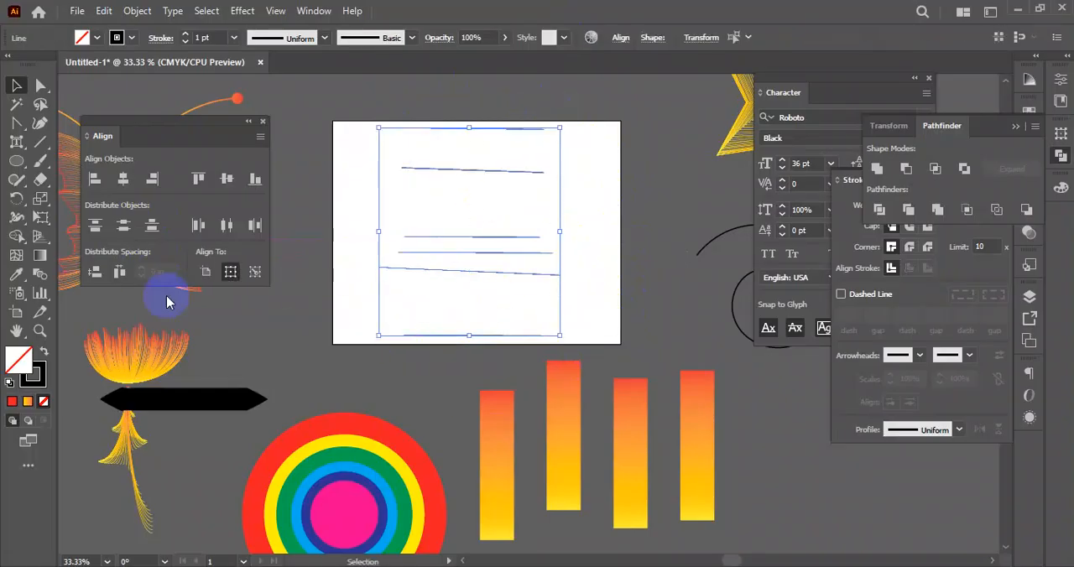
left_click(123, 227)
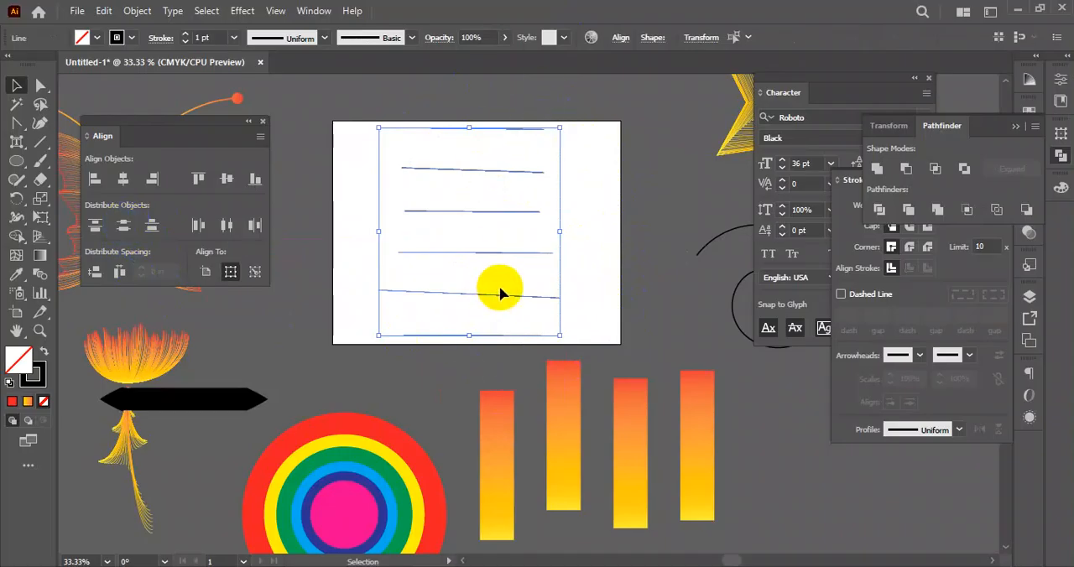
left_click_drag(584, 94, 572, 229)
key("Delete")
- Bring the four gradient rectangles back onto the artboard and shift the middle two toward the leftmost one for uneven gaps
left_click_drag(440, 235, 409, 235)
left_click_drag(496, 240, 447, 243)
mouse_move(568, 240)
left_mouse_down()
mouse_move(492, 252)
mouse_move(567, 260)
mouse_move(568, 250)
left_mouse_up()
- Distribute the four rectangles with 0.75 in horizontal spacing, using the rightmost rectangle as key object
left_click(642, 215)
left_click_drag(439, 232, 367, 247)
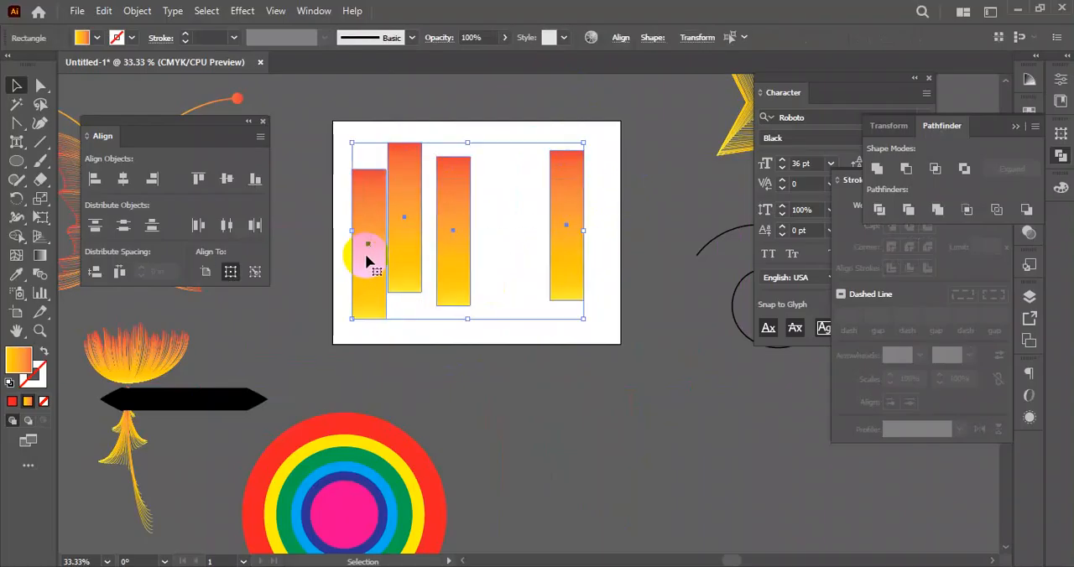
left_click(569, 220)
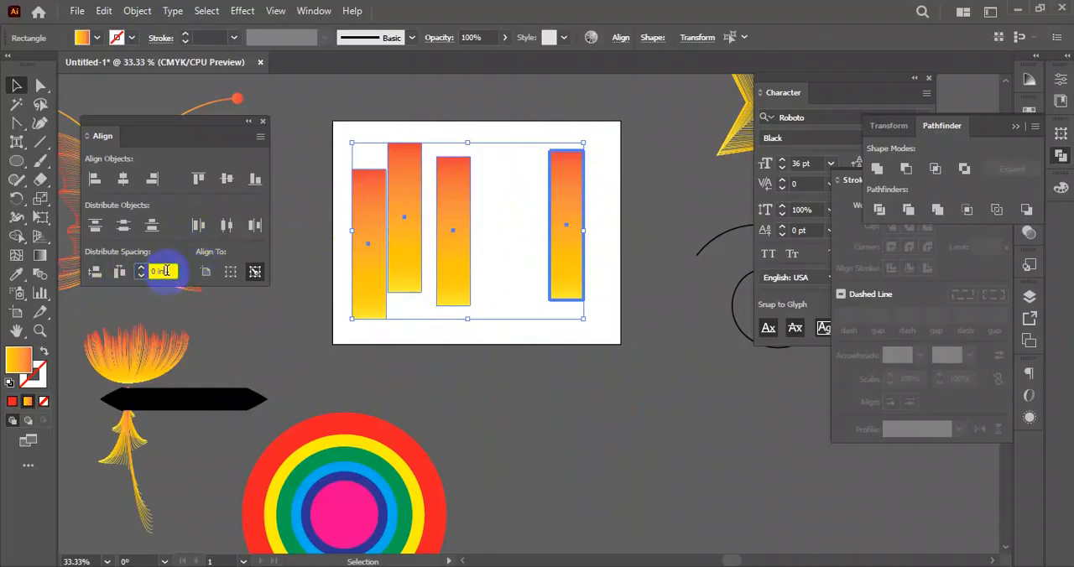
scroll(167, 271, "up", 2)
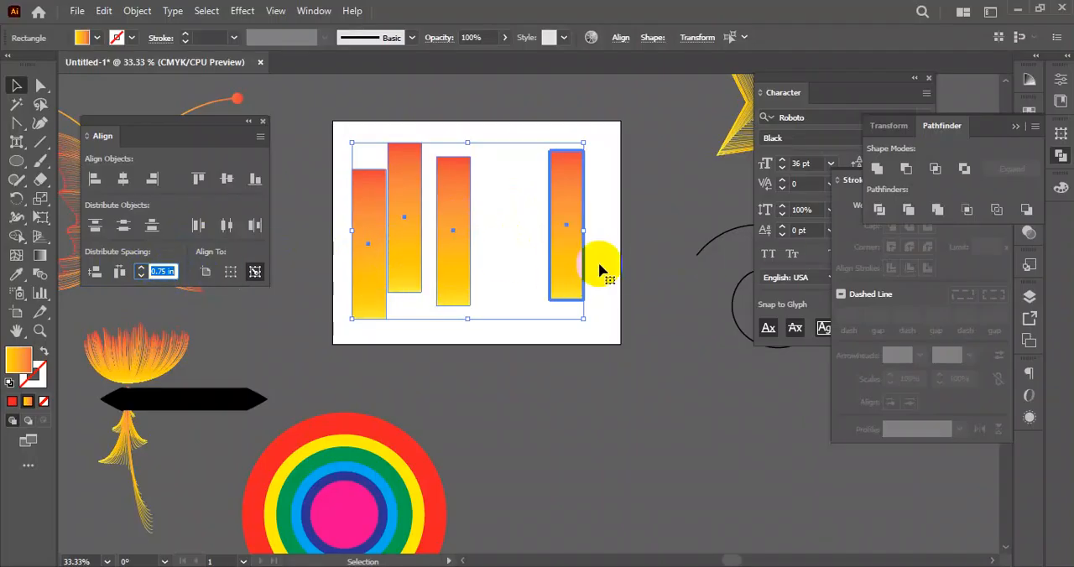
left_click(119, 275)
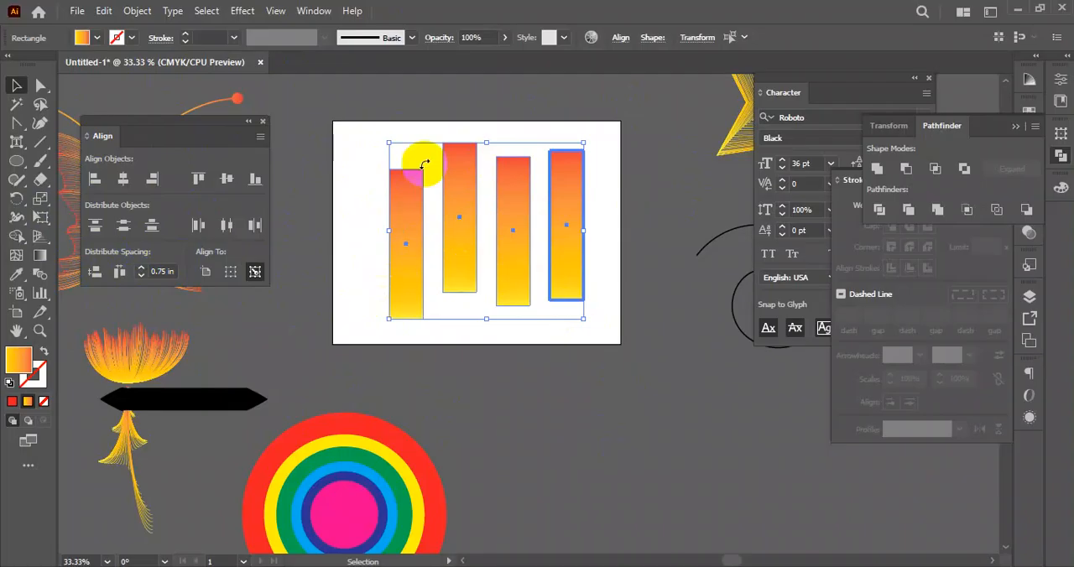
- Delete the four gradient rectangles and dock the Align panel beside Transform and Pathfinder
left_click_drag(373, 123, 603, 329)
key("Delete")
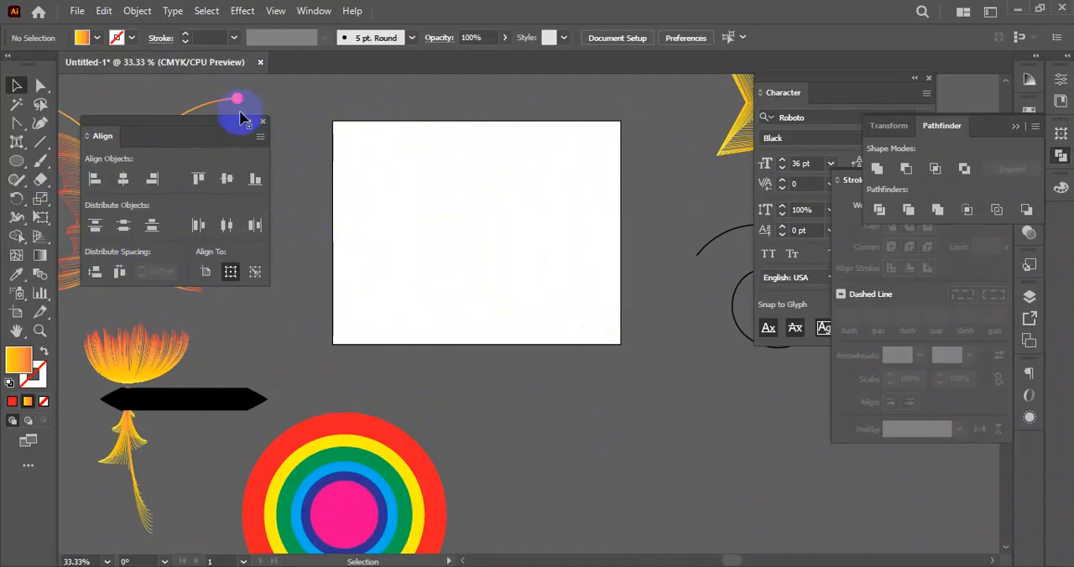
left_click_drag(177, 124, 983, 132)
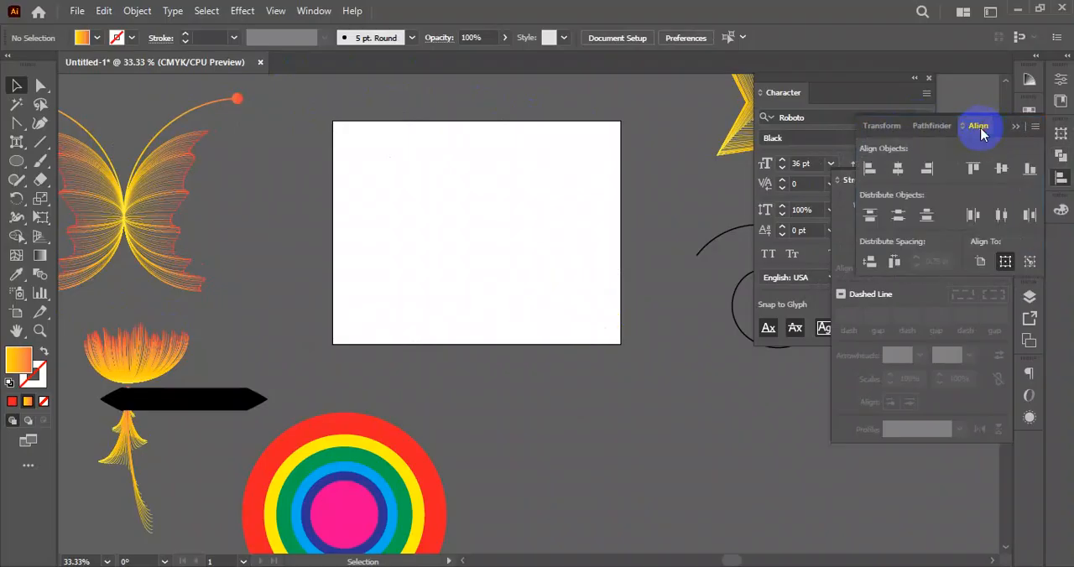
key("x")
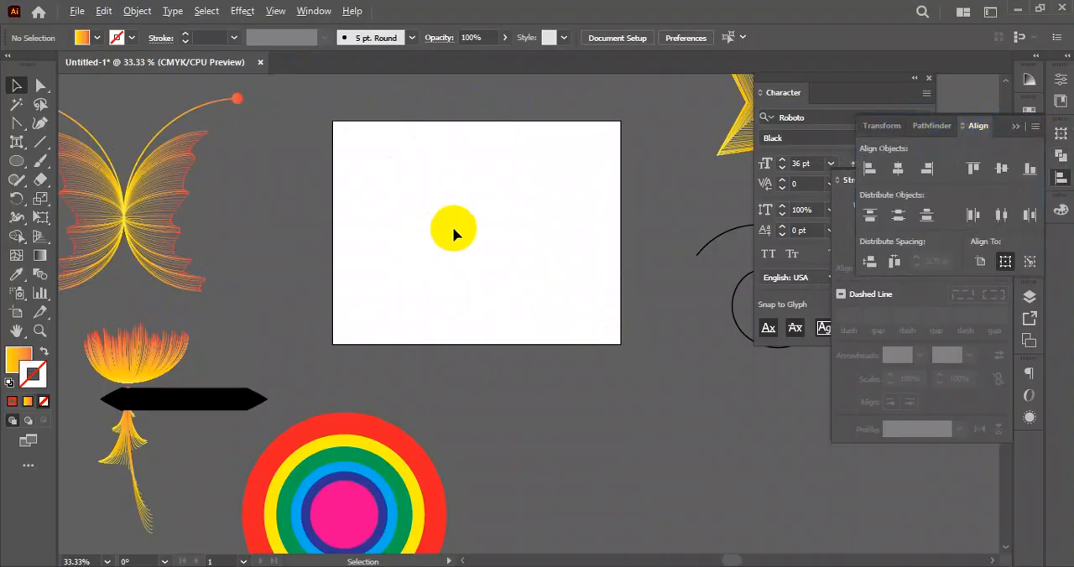
- Delete the butterfly, star, spiral, squirrel, flower, black arrow shape and concentric circles surrounding the artboard
scroll(455, 232, "down", 4)
mouse_move(302, 196)
left_mouse_down()
mouse_move(357, 250)
mouse_move(616, 355)
mouse_move(647, 379)
left_mouse_up()
left_click(663, 201)
left_click_drag(473, 302, 349, 352)
left_click(360, 263)
scroll(429, 239, "up", 3)
left_click_drag(497, 241, 379, 306)
scroll(391, 310, "down", 1)
left_click_drag(126, 220, 625, 318)
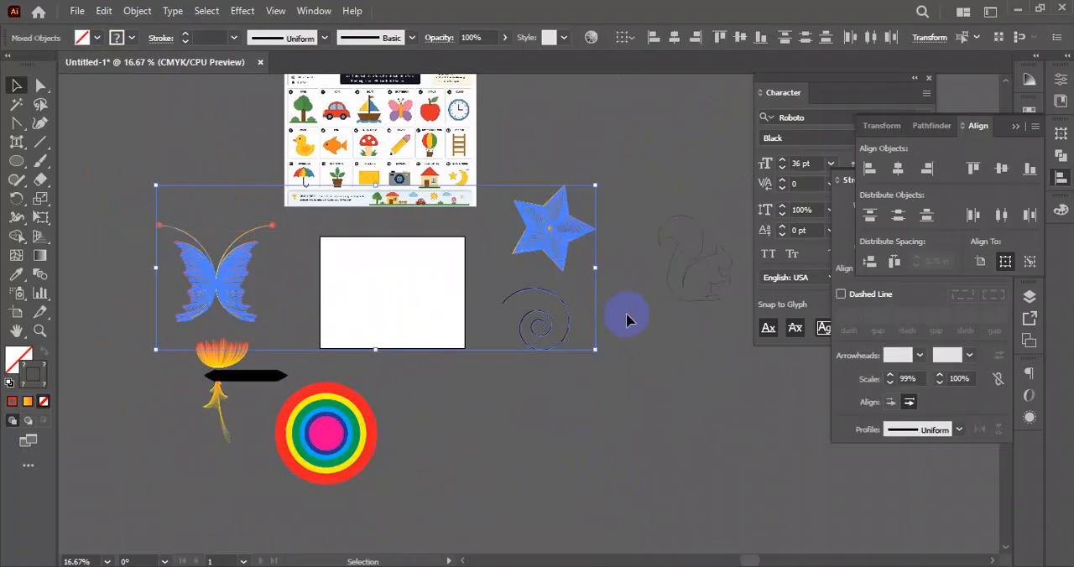
left_click(710, 224)
left_click_drag(516, 355, 514, 357)
key("Delete")
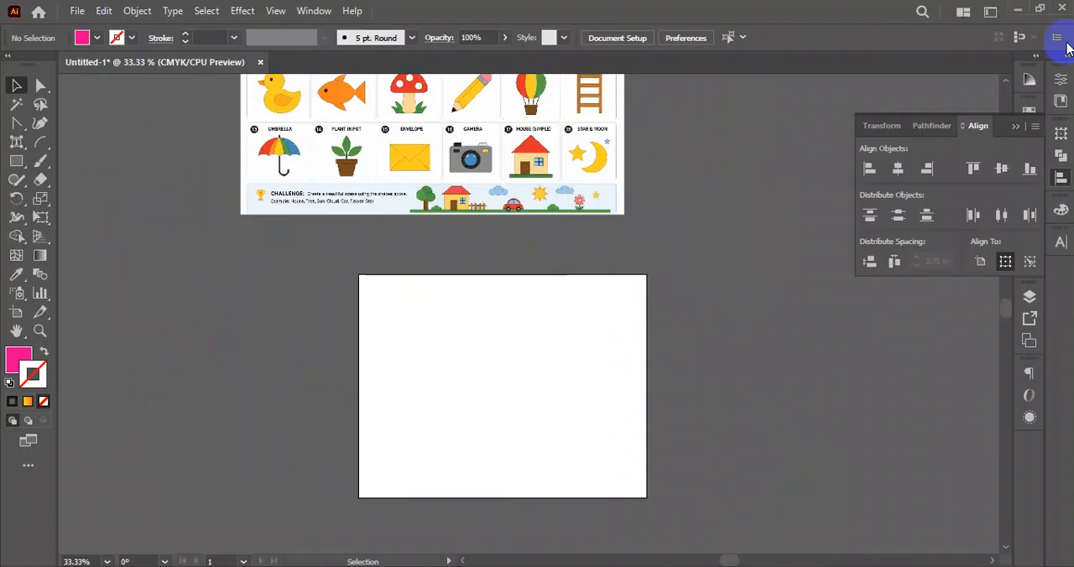
- Detach the Pathfinder panel to float beside the artboard and collapse the docked Align group
left_click_drag(16, 141, 64, 139)
left_click(12, 84)
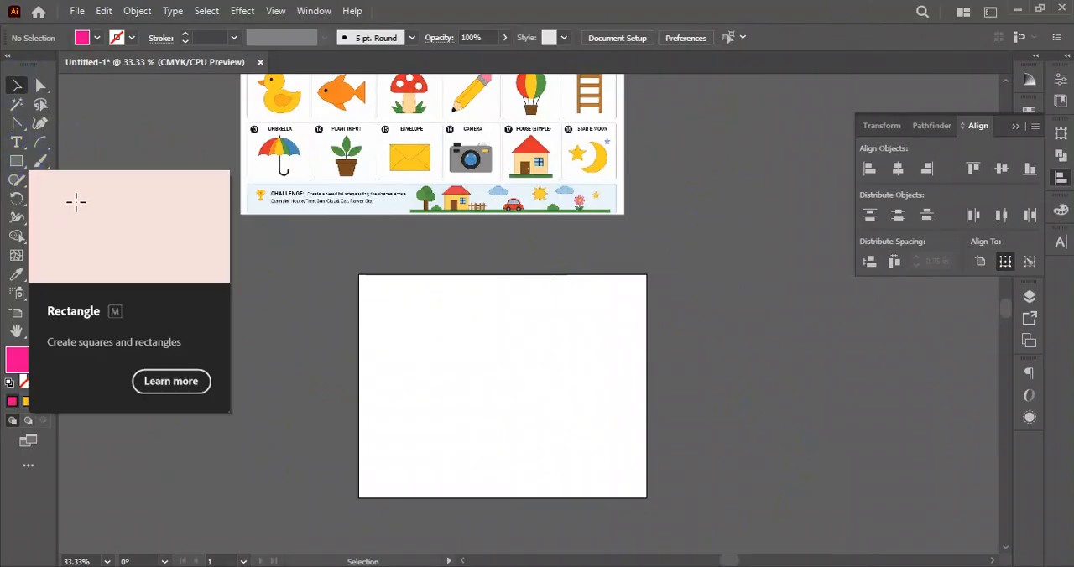
left_click(927, 128)
left_click_drag(928, 127, 118, 242)
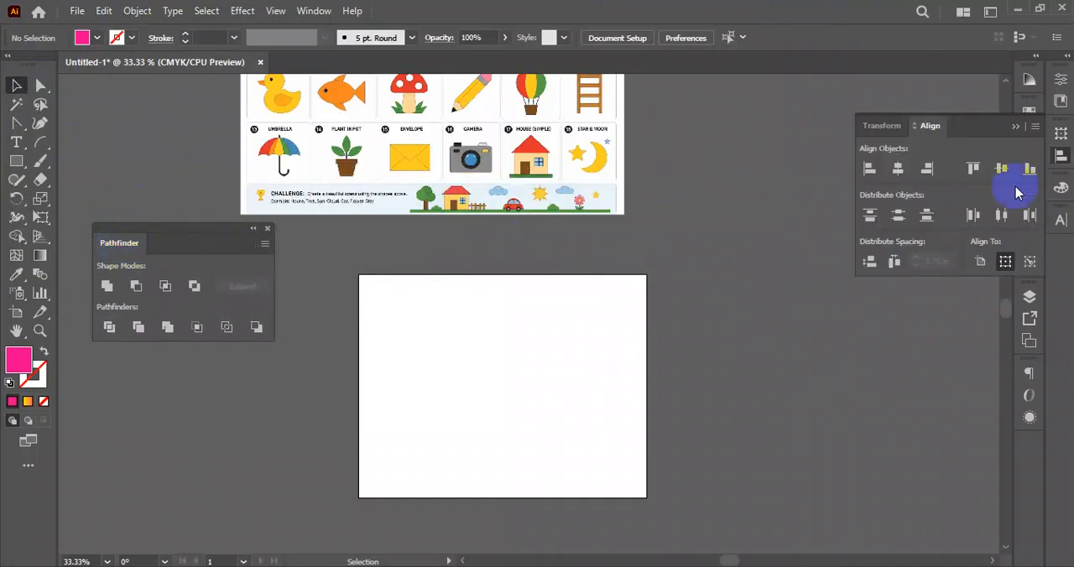
left_click(1015, 126)
left_click_drag(212, 221, 215, 226)
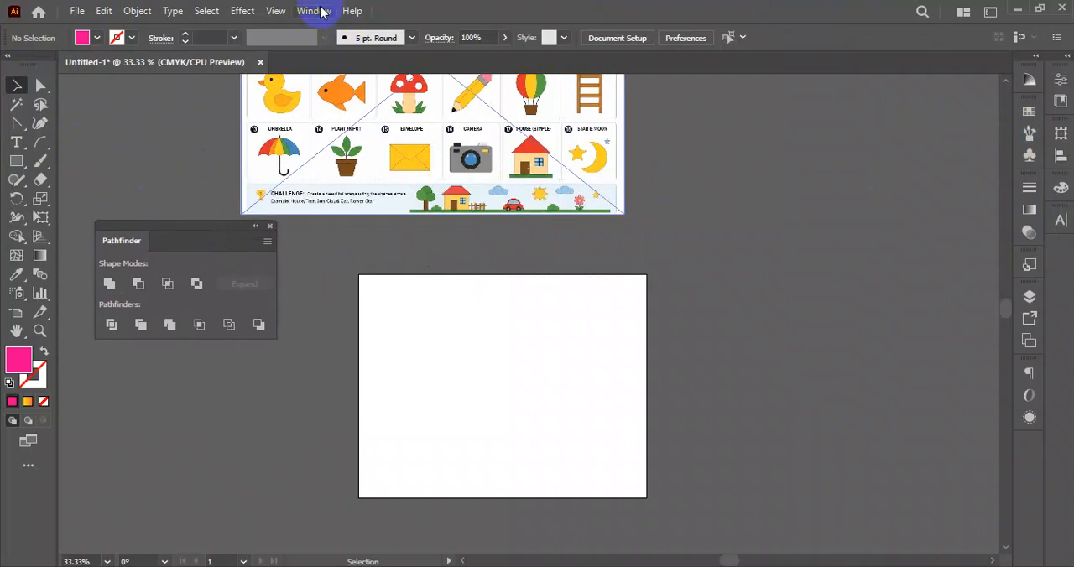
- Examine where the Pathfinder panel is listed with its shortcut, and which tools are grouped with the Shape Builder tool
left_click(312, 11)
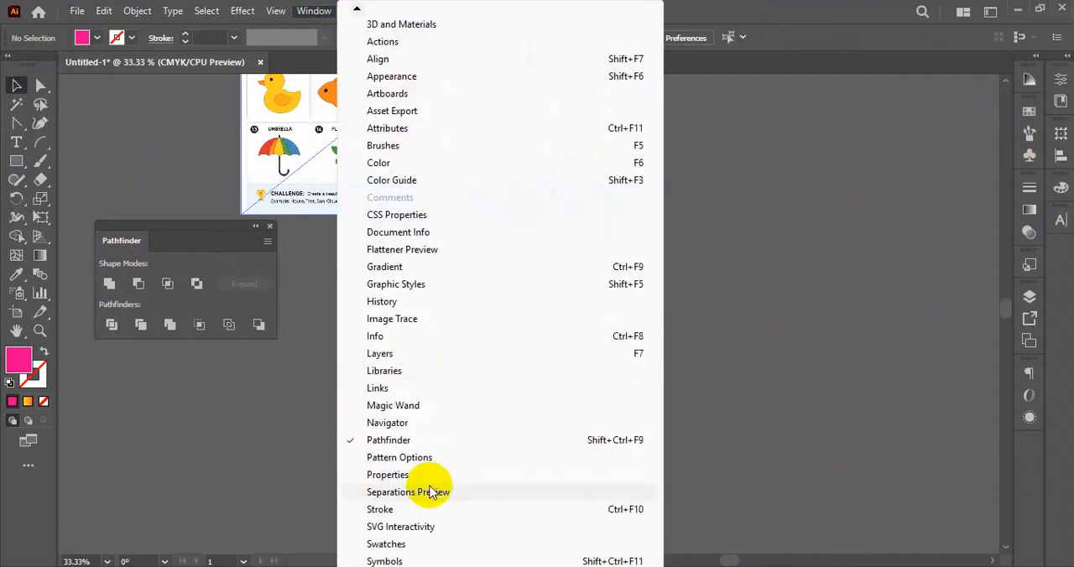
scroll(408, 495, "down", 4)
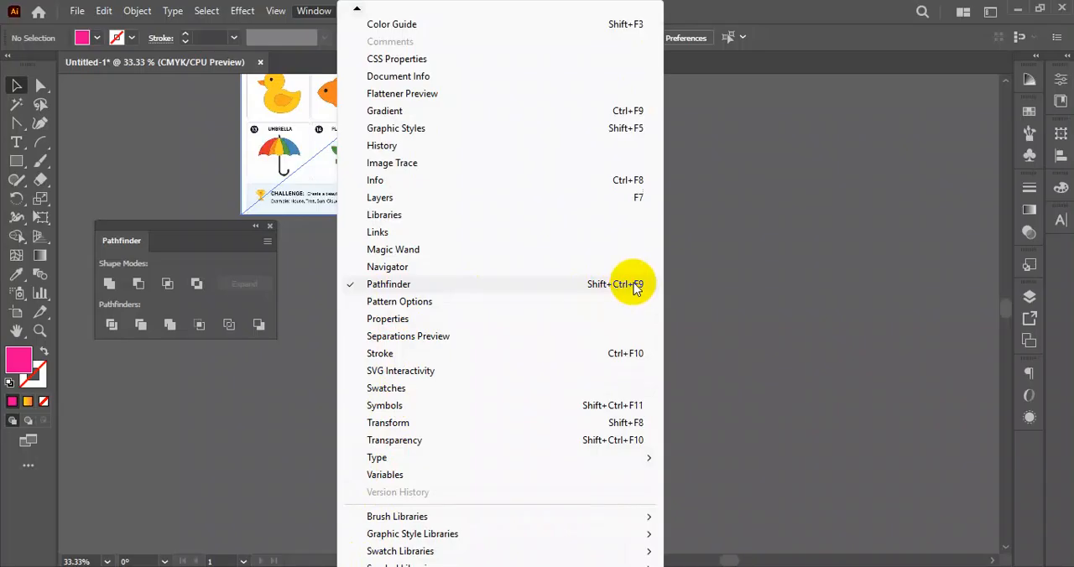
left_click(330, 290)
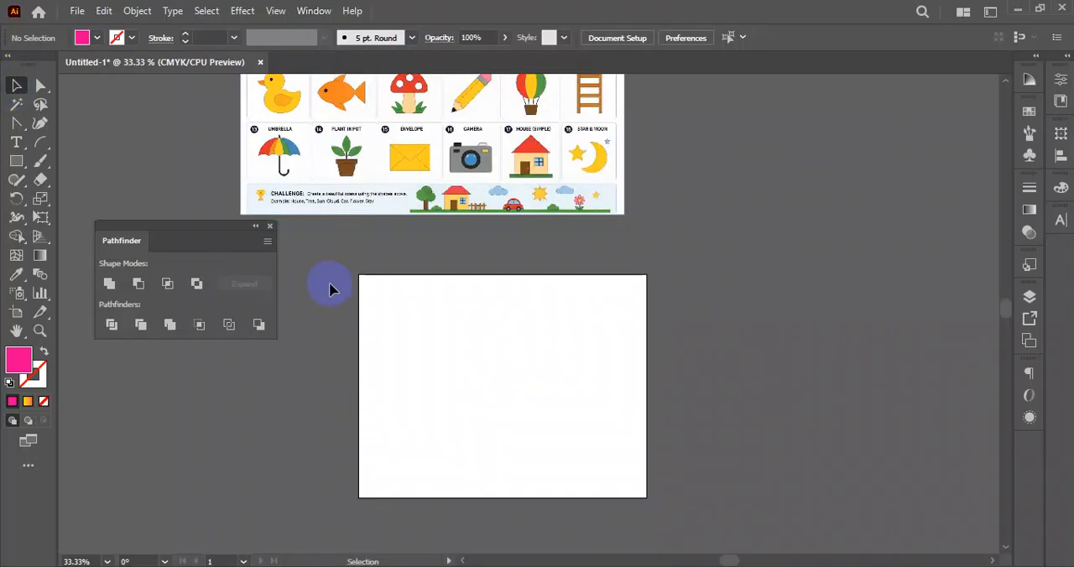
left_click_drag(194, 233, 202, 255)
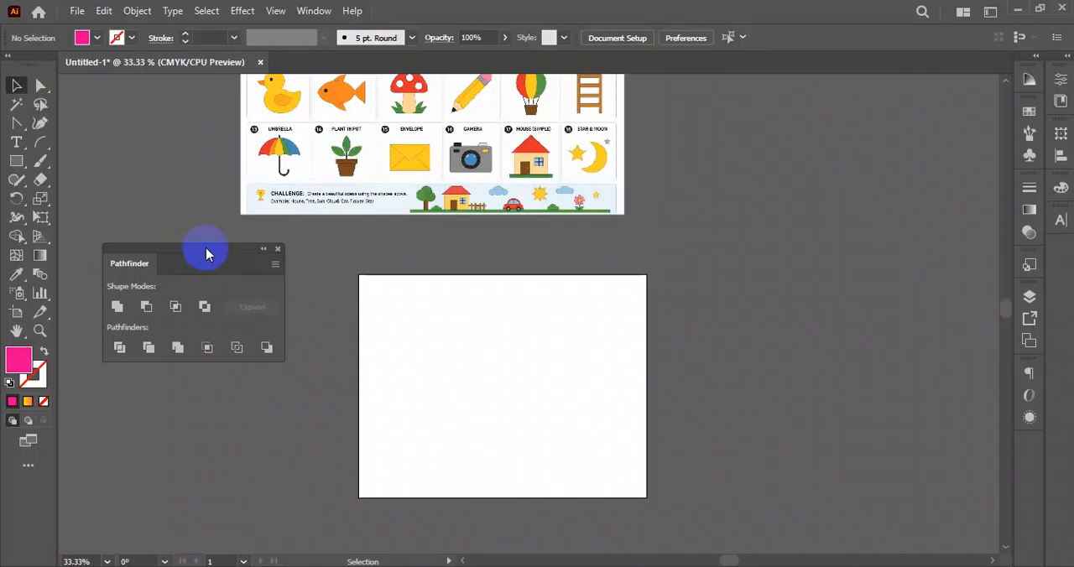
left_click_drag(200, 254, 200, 245)
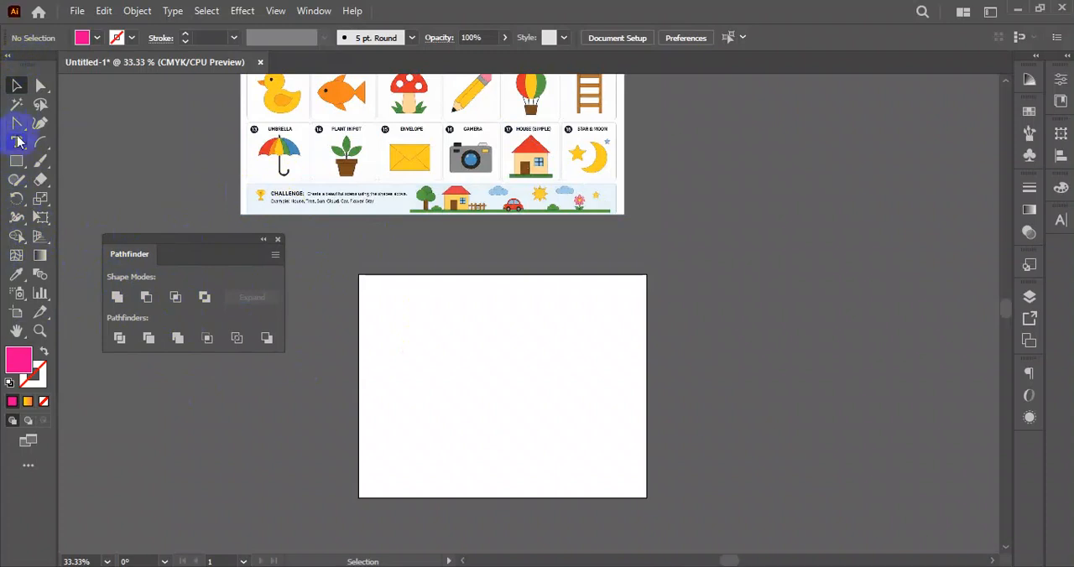
left_click(22, 240)
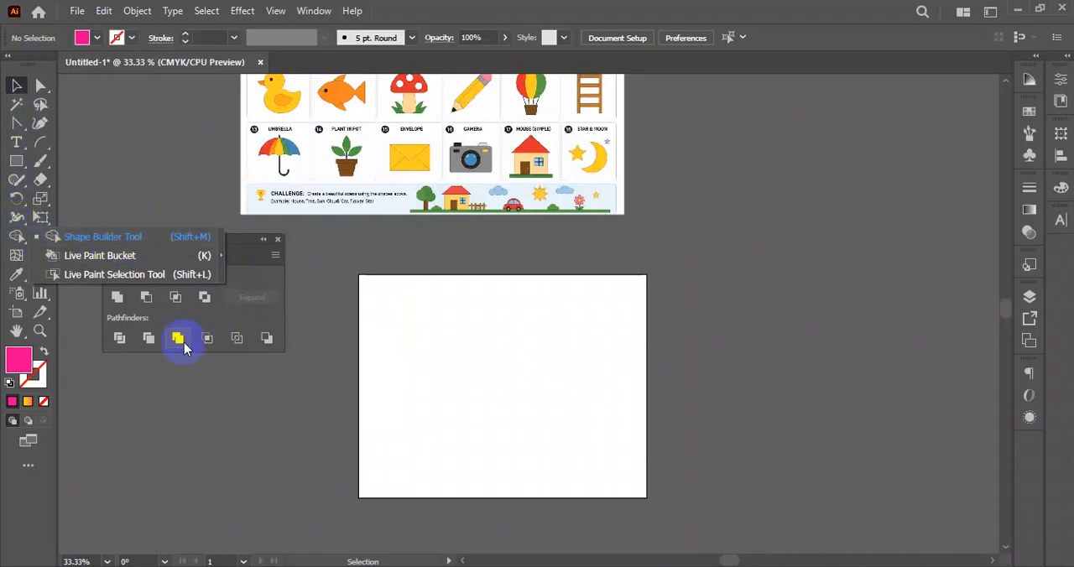
left_click(208, 282)
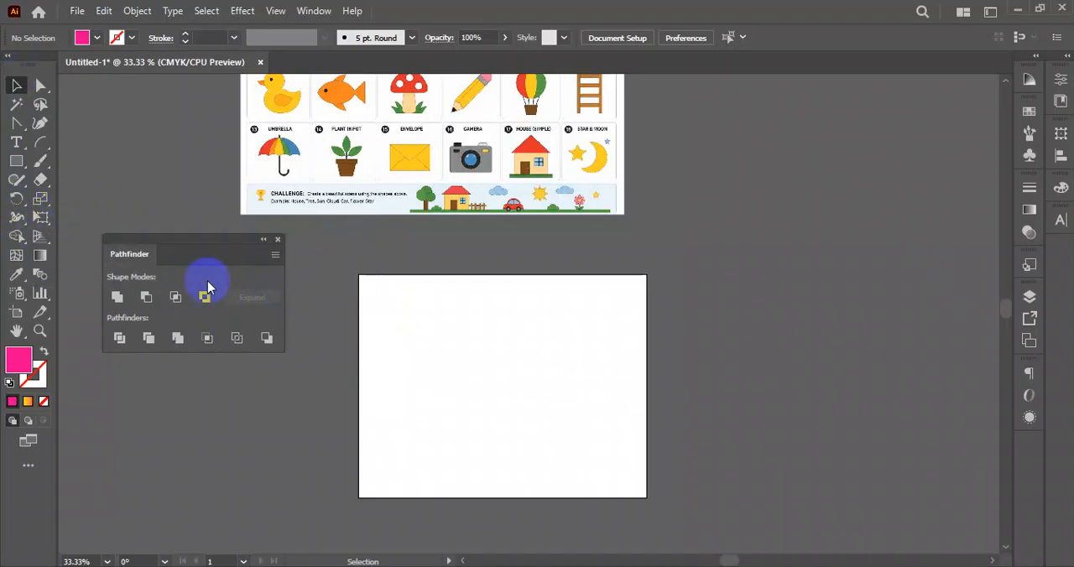
left_click_drag(210, 248, 192, 236)
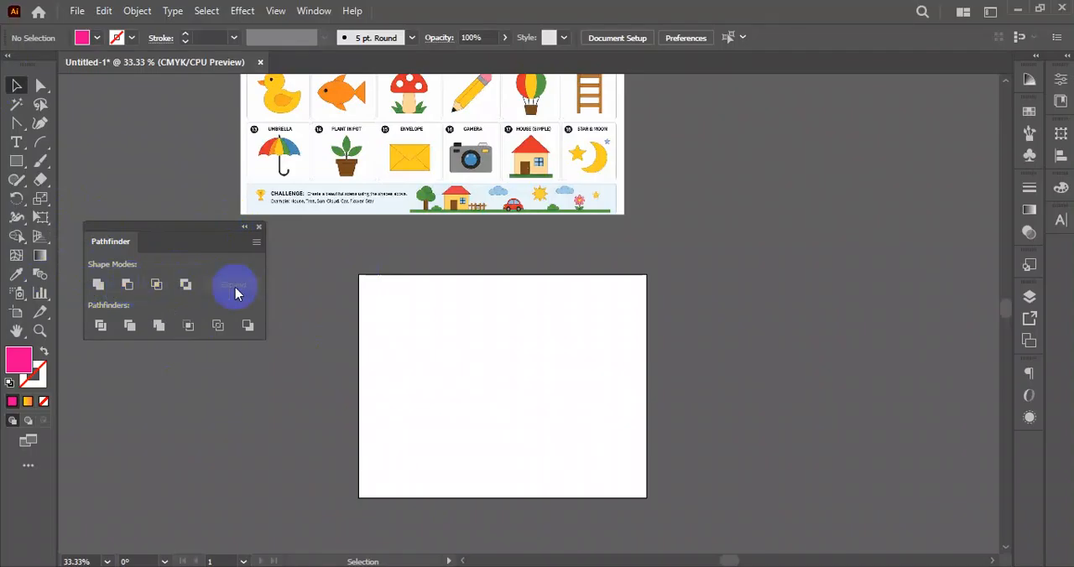
- Draw a pink square without a stroke in the artboard's upper-left area
left_click(17, 161)
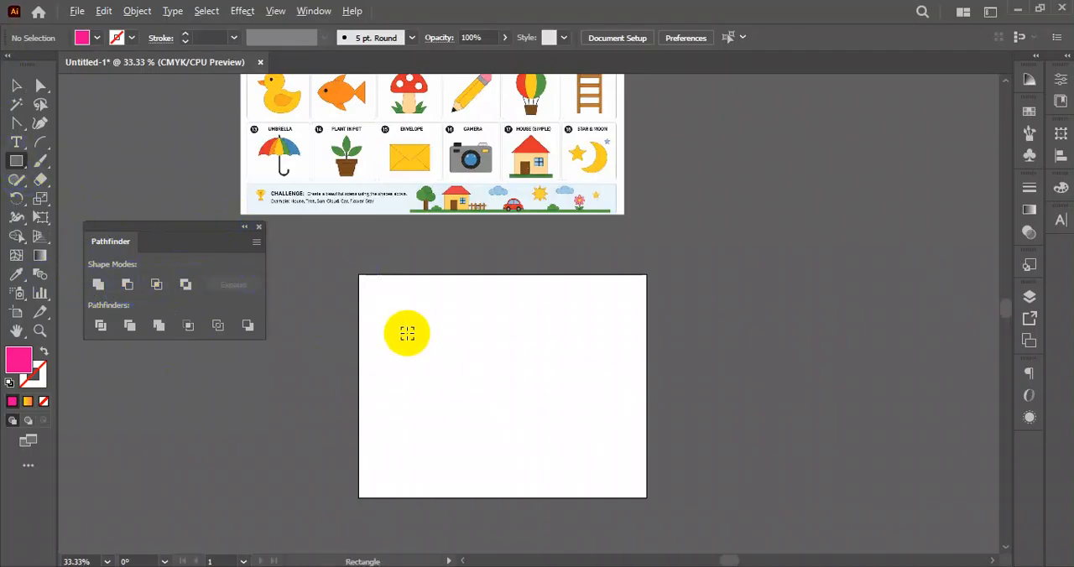
scroll(407, 333, "up", 3)
left_click_drag(426, 347, 424, 241)
scroll(429, 248, "down", 2)
left_click_drag(343, 164, 437, 259)
left_click(16, 84)
left_click(411, 273)
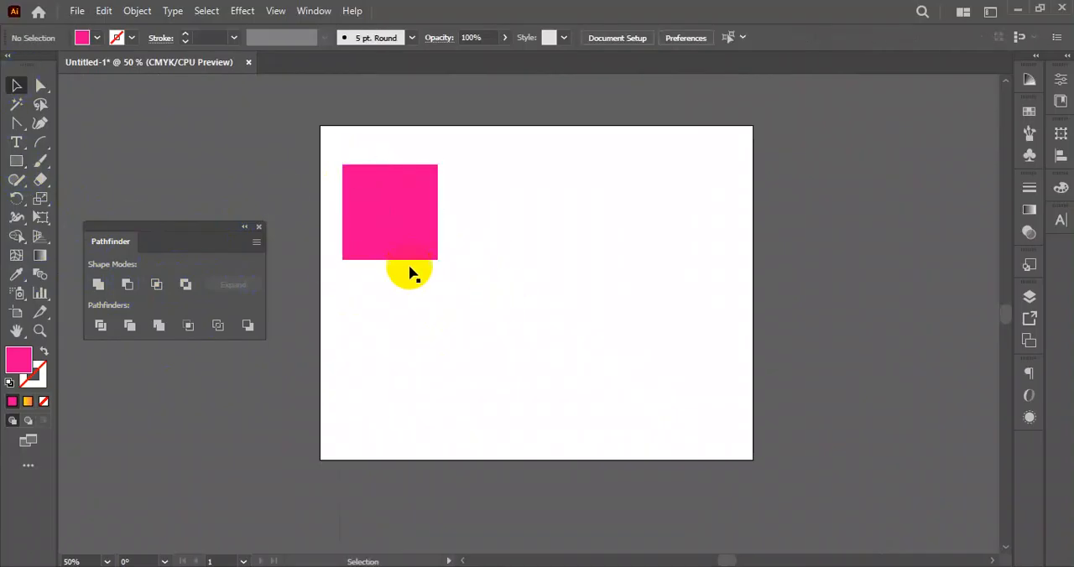
- Duplicate the pink square diagonally so the two overlap, and copy the pair to the artboard's right half
left_click_drag(393, 209, 426, 249)
left_click_drag(575, 165, 357, 303)
left_click_drag(414, 253, 614, 254)
- Copy both overlapping pairs into a second row below, and shift the whole arrangement up toward the artboard's top edge
left_click_drag(376, 128, 692, 289)
left_click(597, 207, "shift")
scroll(553, 228, "down", 1)
left_click_drag(438, 190, 449, 353)
left_click_drag(719, 132, 365, 409)
left_click_drag(635, 379, 645, 336)
- Replace the lower-right squares with a copy of the upper-right pair to complete the two-by-two grid of pairs
left_click(694, 331)
left_click(625, 353)
key("Delete")
left_click_drag(710, 103, 540, 240)
left_click_drag(618, 179, 609, 320)
left_click(707, 291)
left_click_drag(708, 291, 708, 302)
- Fill the front square of all four overlapping pairs with blue
left_click(633, 367)
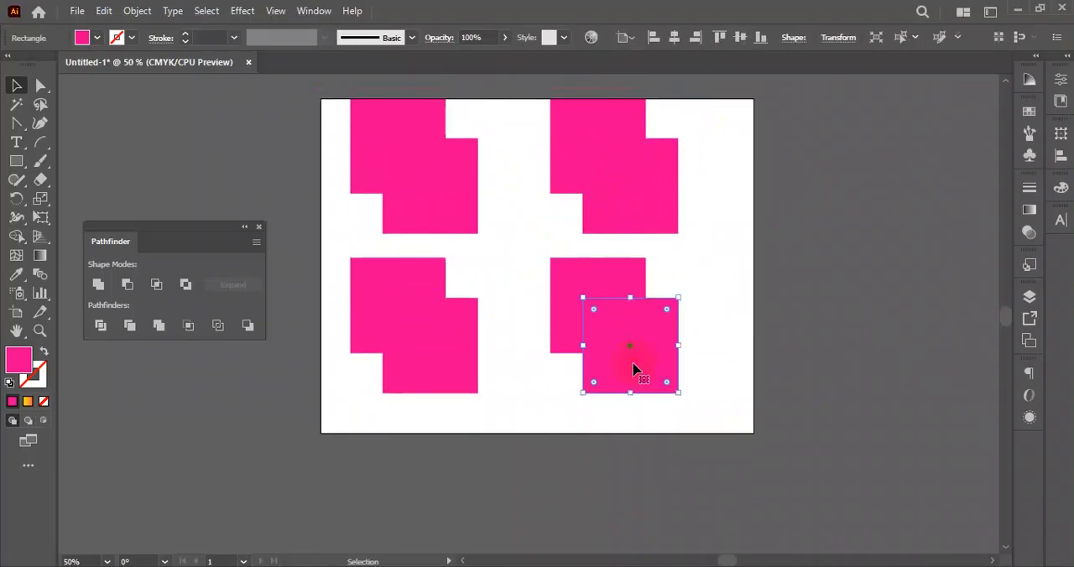
left_click(666, 196, "shift")
left_click(467, 353, "shift")
left_click(451, 228, "shift")
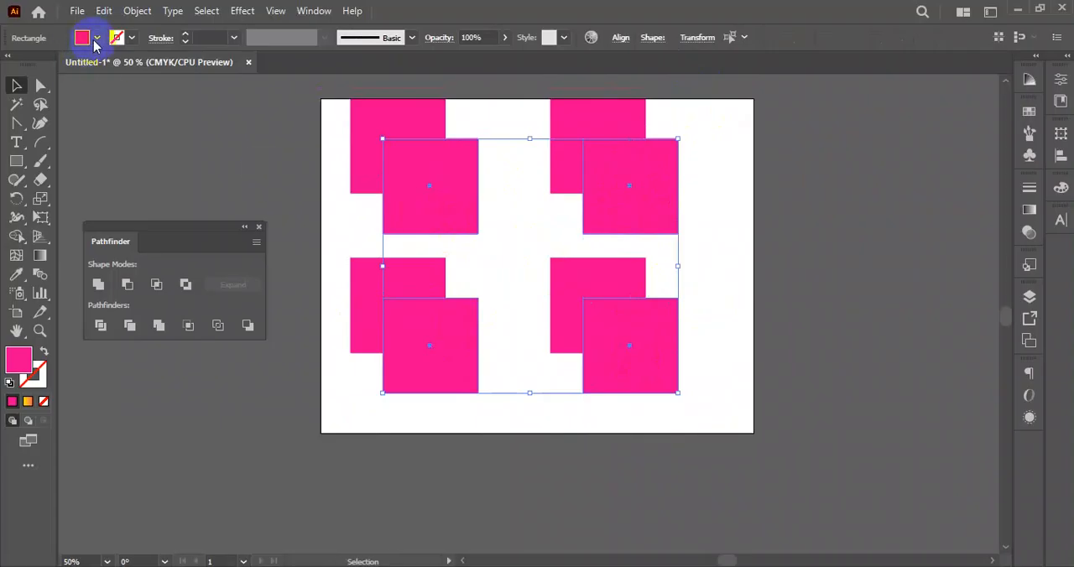
left_click(97, 41)
left_click(89, 67)
left_click(745, 260)
- Duplicate the whole grid of four square pairs and place the copy just beyond the artboard's right edge
left_click_drag(751, 242, 772, 290)
left_click_drag(397, 138, 456, 235)
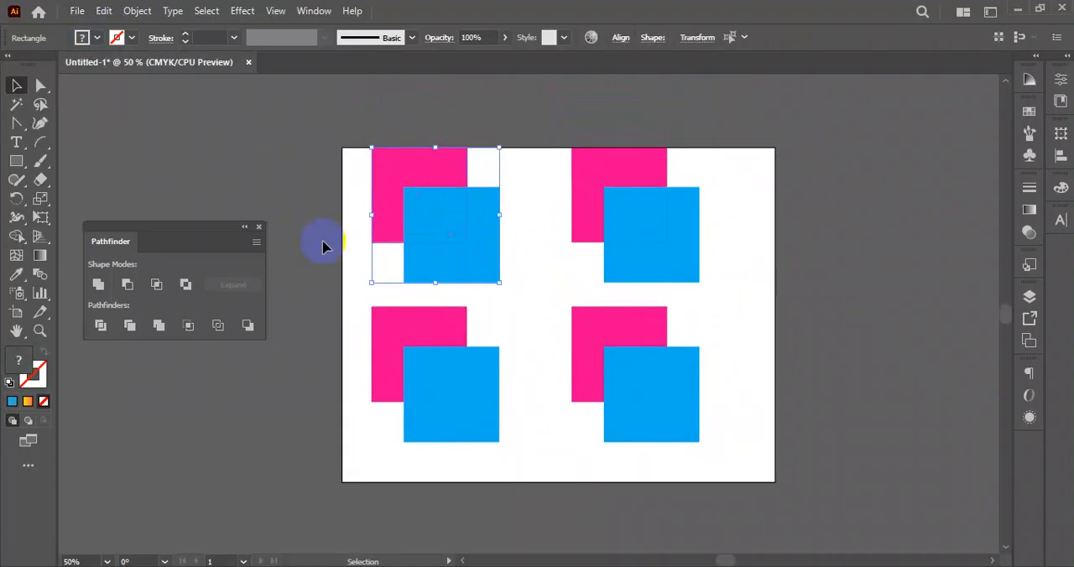
left_click_drag(168, 232, 198, 165)
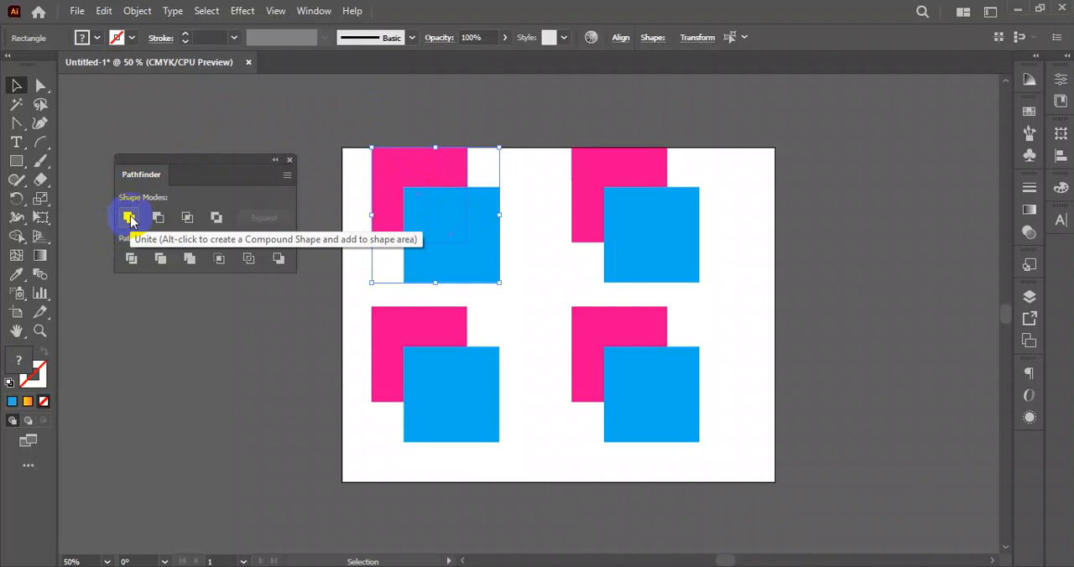
left_click_drag(374, 104, 712, 422)
left_click_drag(412, 265, 842, 243)
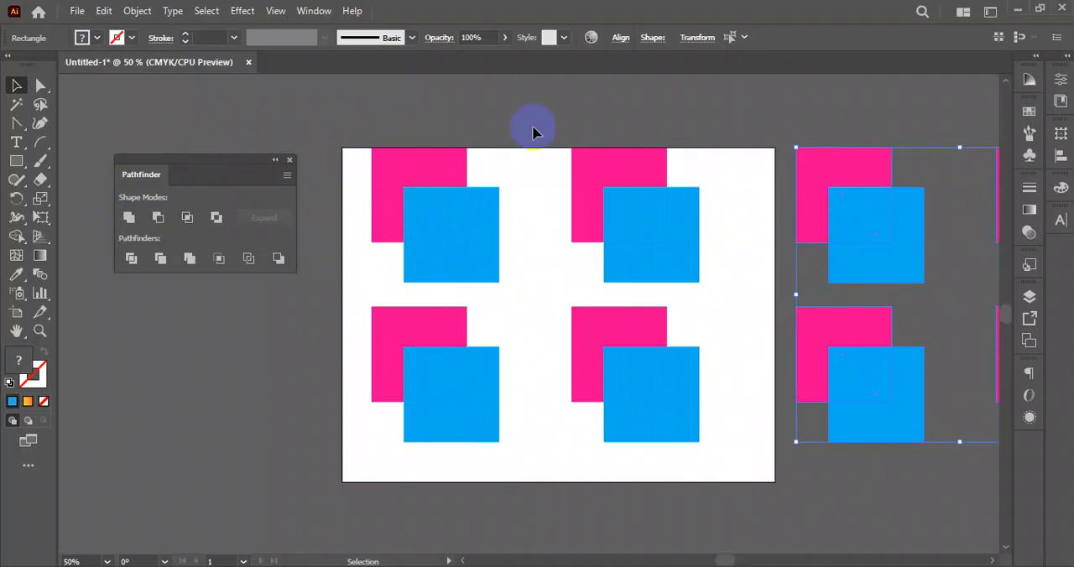
- Apply Unite to the artboard's upper-left pair of squares and Minus Front to its upper-right pair
left_click(460, 233)
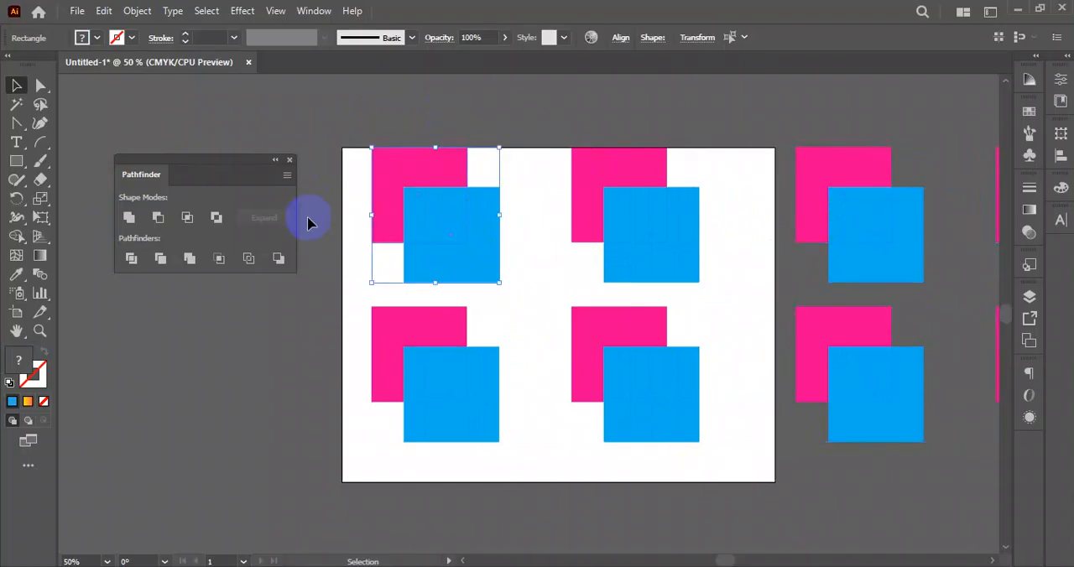
left_click(130, 218)
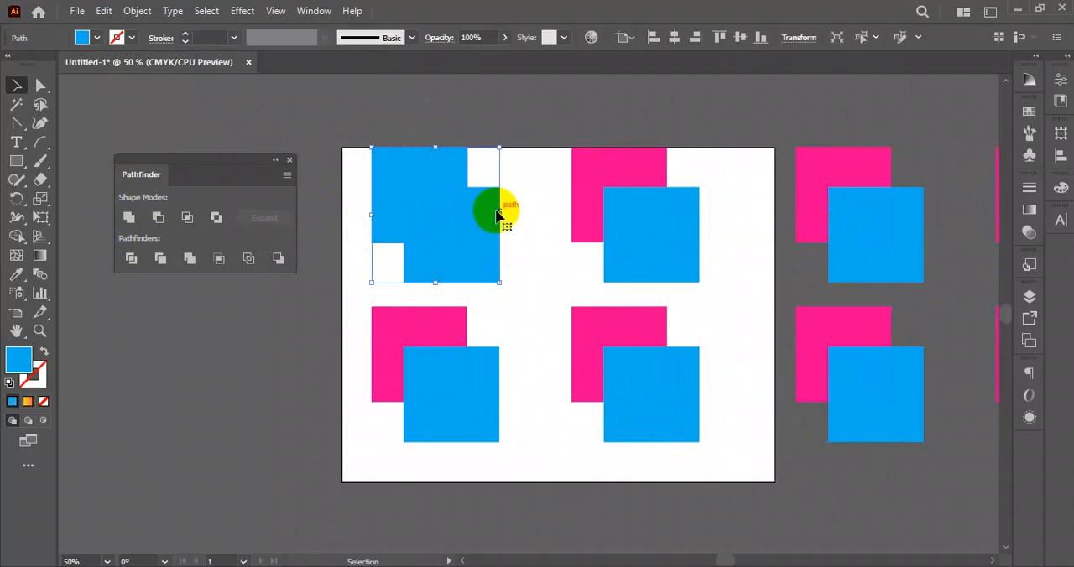
left_click_drag(546, 110, 659, 233)
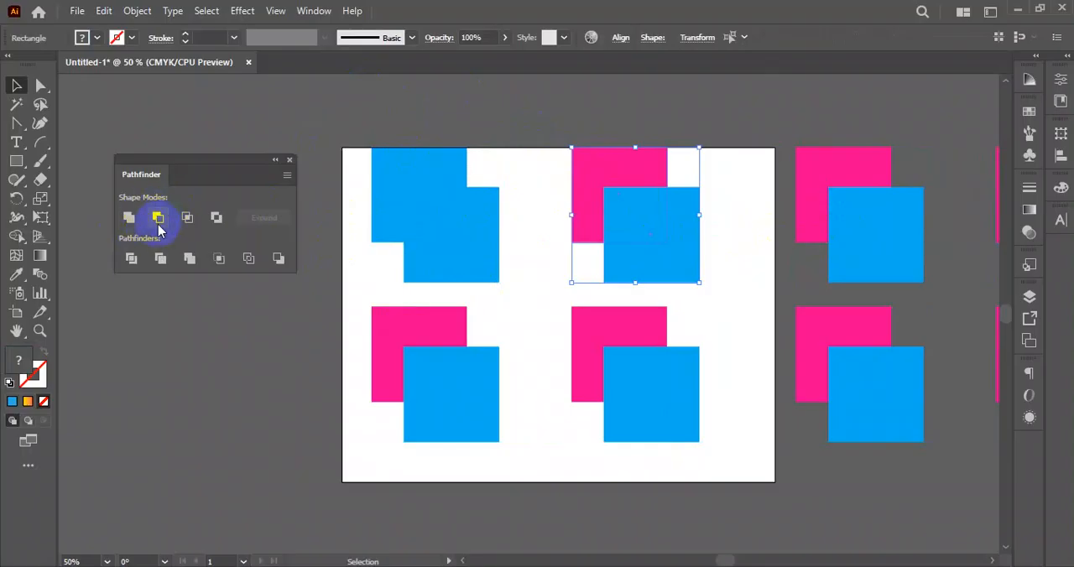
left_click(157, 220)
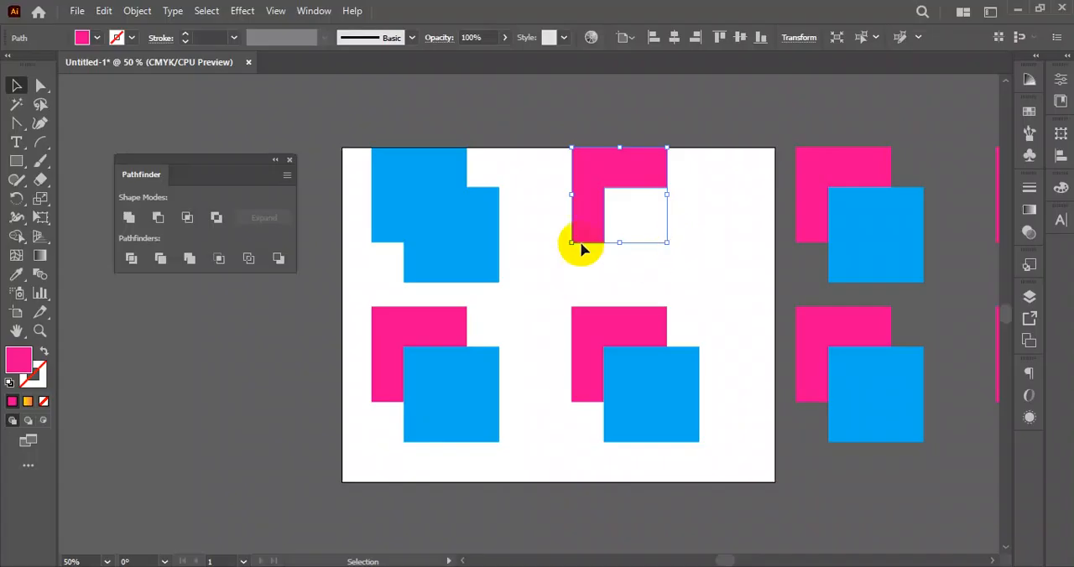
- Apply Intersect to the artboard's lower-left pair of squares and Exclude to its lower-right pair
left_click_drag(348, 349, 461, 424)
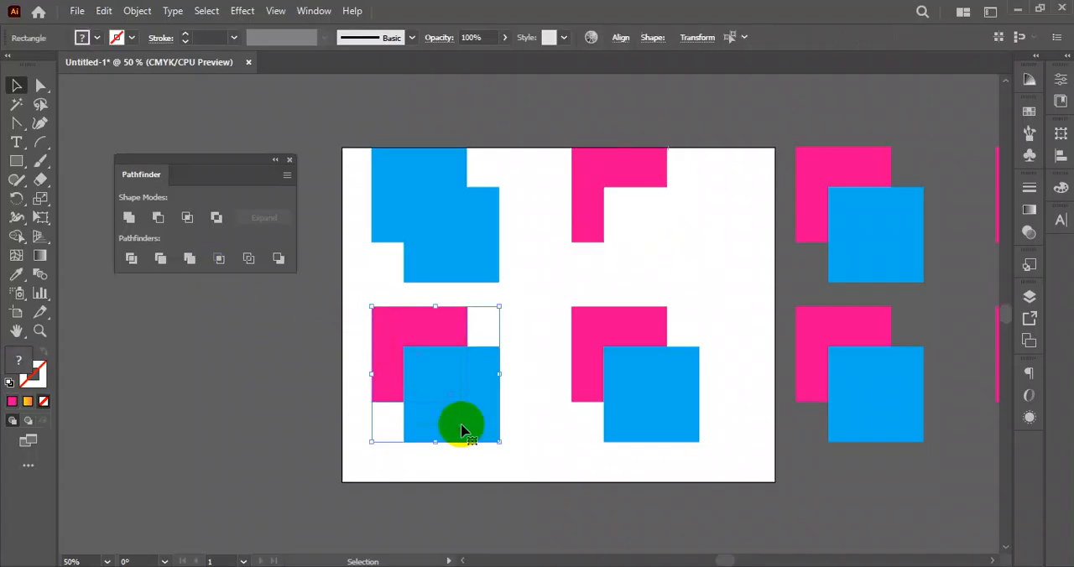
left_click(194, 219)
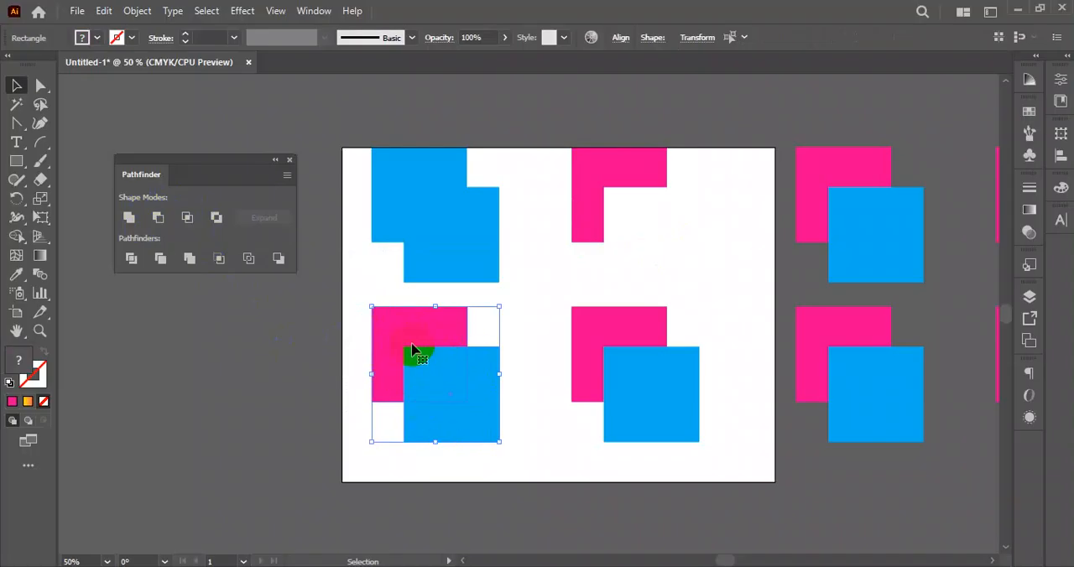
left_click(187, 219)
left_click_drag(519, 324, 712, 426)
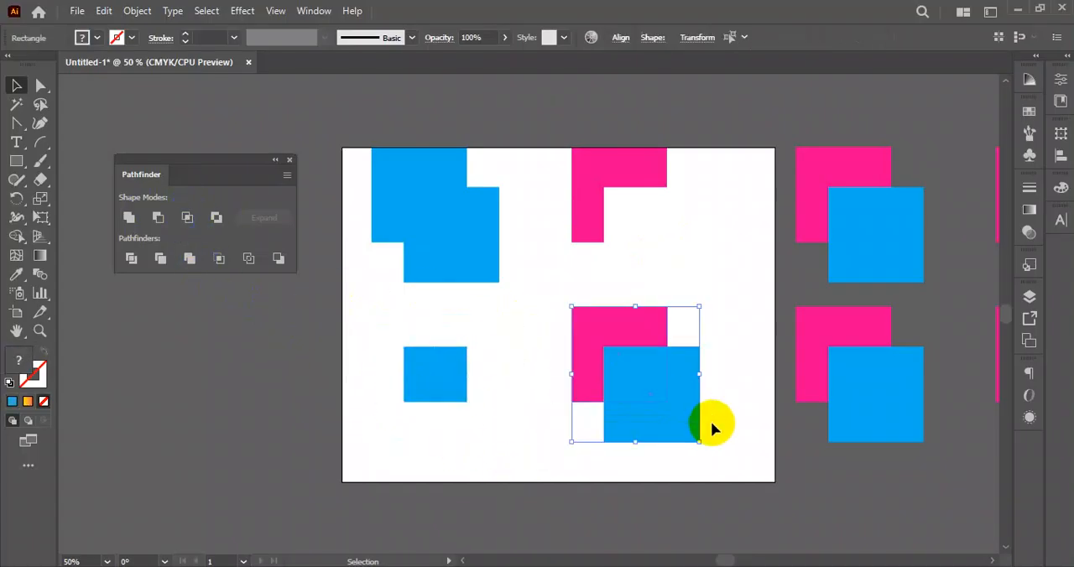
left_click(217, 218)
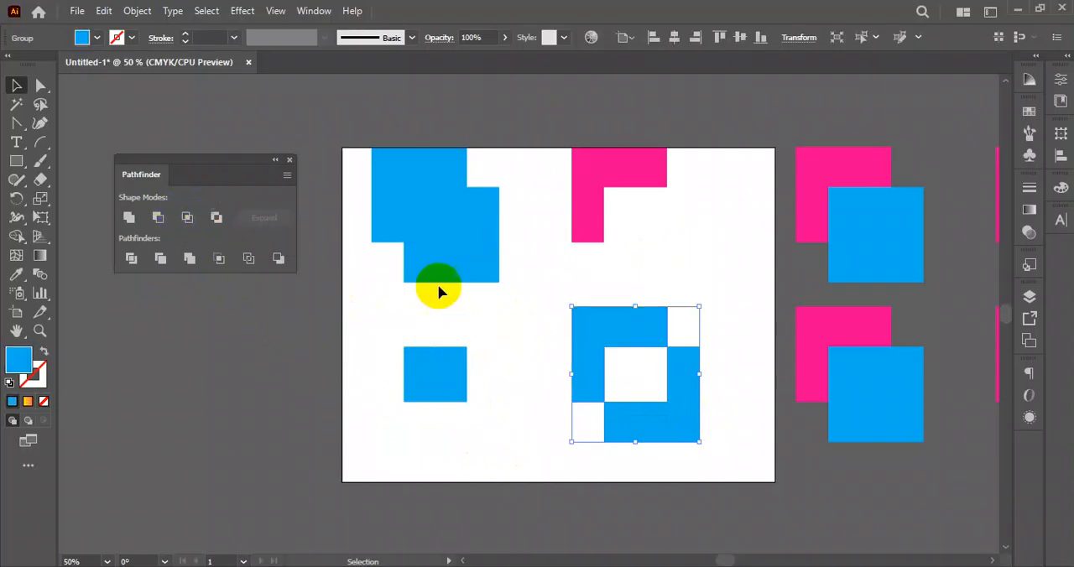
- Delete the four combined shapes from the artboard, keeping the spare square pairs beside it
left_click(723, 328)
left_click_drag(378, 125, 665, 359)
left_click(719, 364)
left_click_drag(706, 99, 404, 468)
left_click(443, 472)
left_click_drag(346, 134, 709, 439)
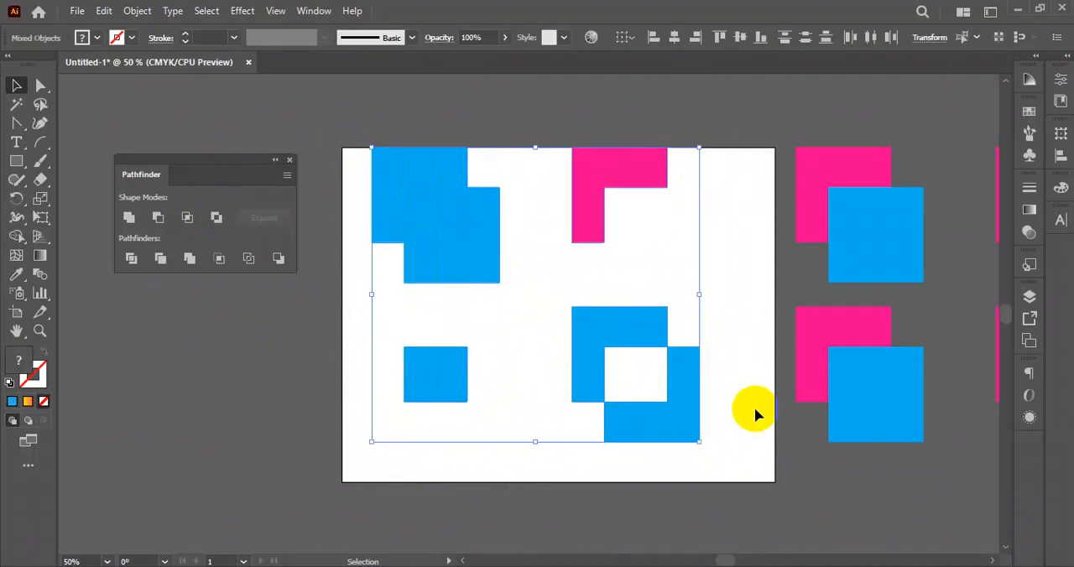
left_click(438, 386)
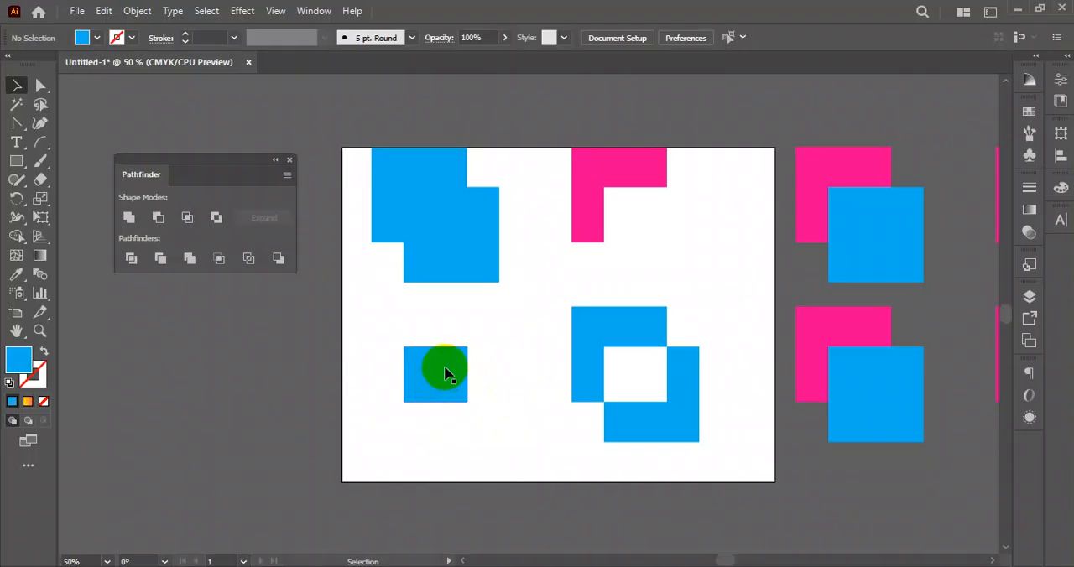
left_click_drag(382, 120, 679, 445)
key("Delete")
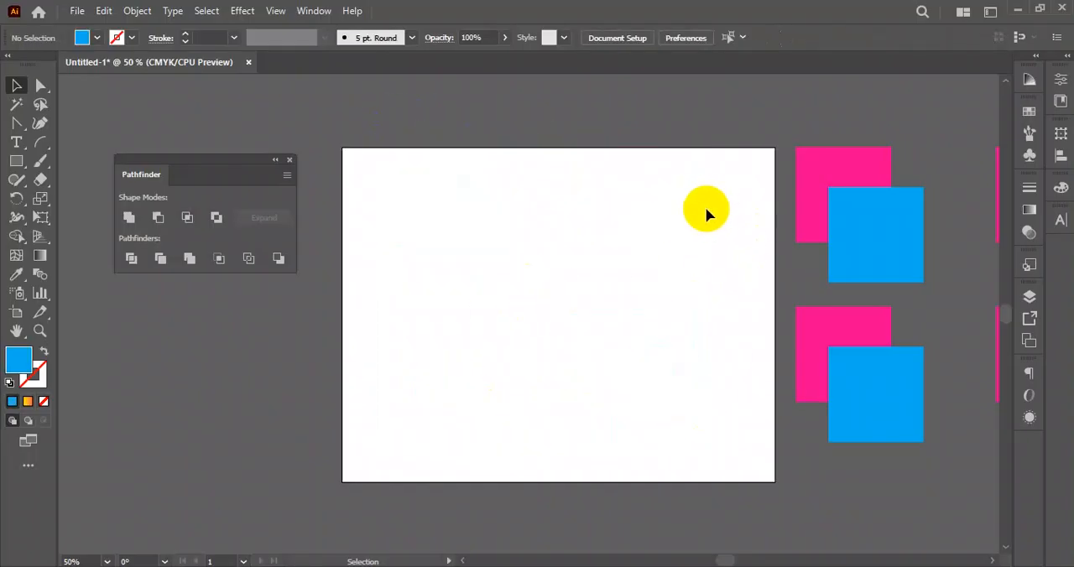
- Move the spare set of four overlapping square pairs onto the empty artboard
key("space")
left_click_drag(730, 227, 566, 245)
left_click_drag(938, 494, 939, 495)
key("space")
left_click_drag(545, 375, 810, 316)
left_click_drag(945, 345, 546, 357)
left_click(565, 426)
key("space")
left_click_drag(654, 349, 582, 465)
key("space")
left_click_drag(456, 332, 457, 313)
- Turn the lower-left pair of squares into an editable compound shape using the Intersect shape mode
left_click_drag(378, 206, 512, 305)
scroll(487, 400, "down", 3)
left_click_drag(394, 339, 549, 428)
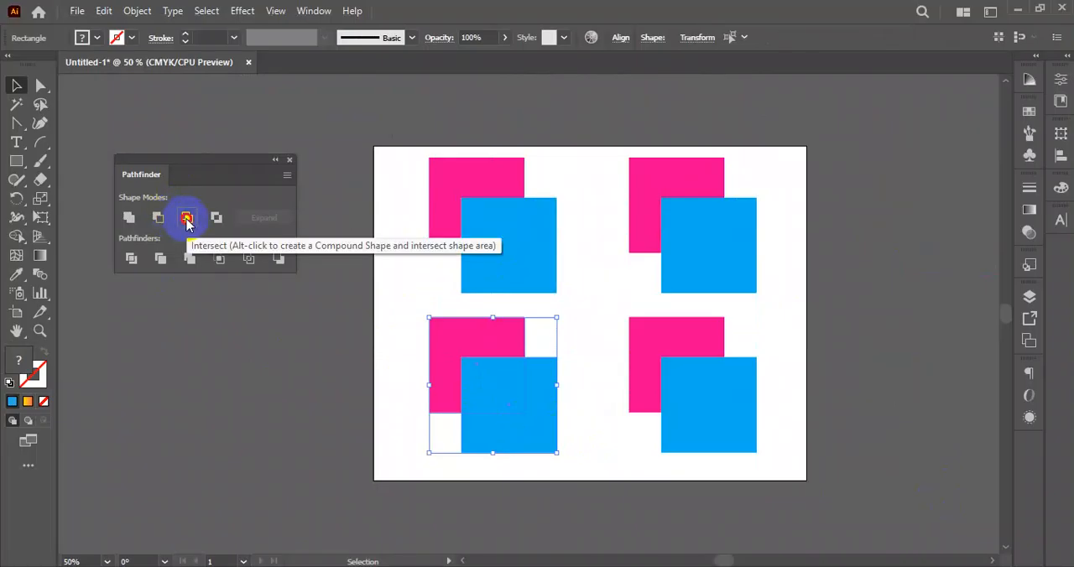
left_click(186, 219)
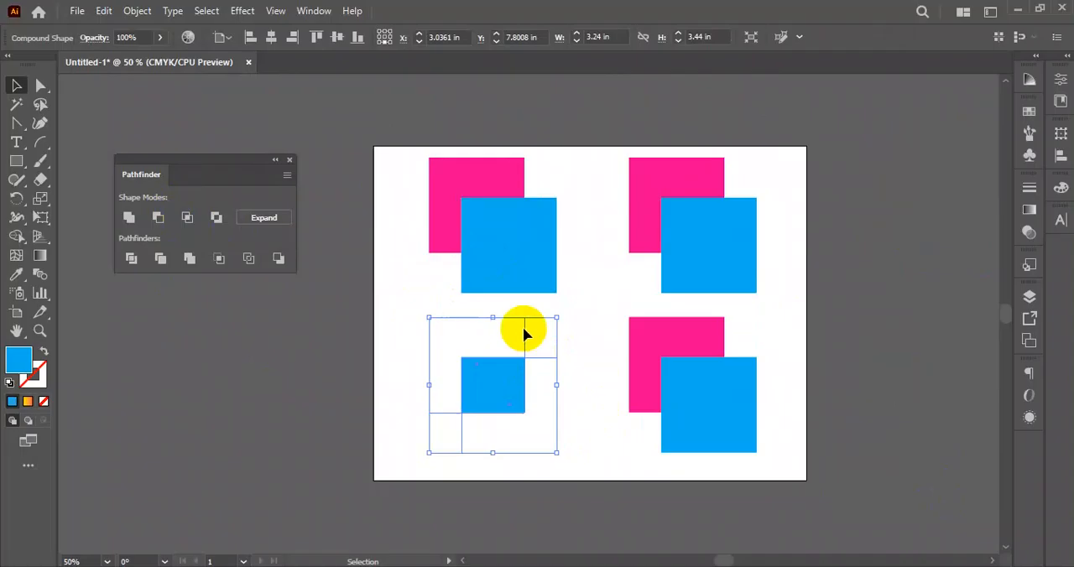
left_click(597, 423)
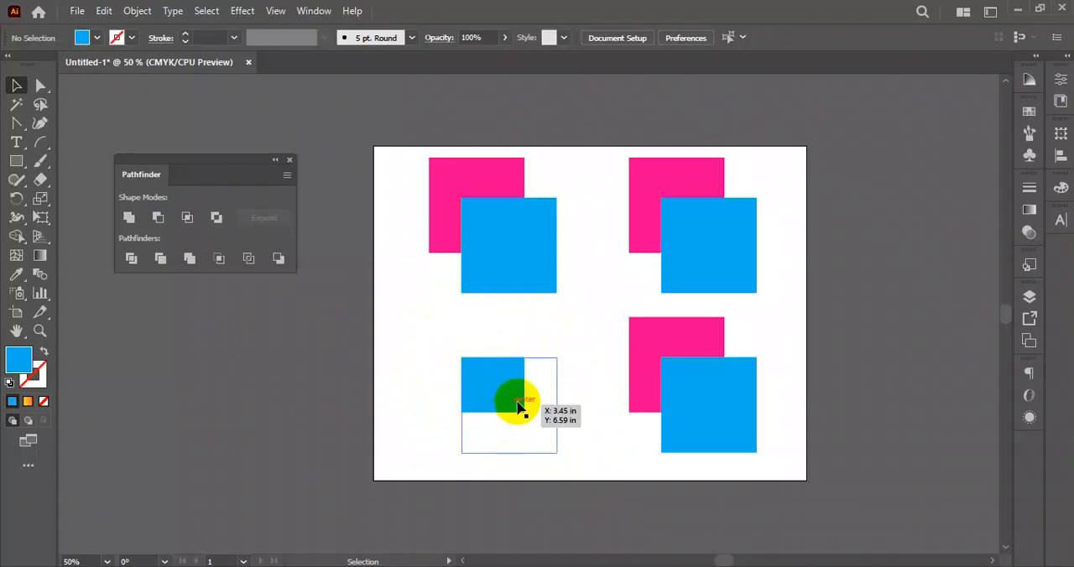
- Isolate the lower-left compound shape, shift its blue square slightly up and left, and exit isolation
double_click(529, 409)
mouse_move(518, 416)
left_mouse_down()
mouse_move(540, 441)
mouse_move(495, 384)
mouse_move(519, 418)
left_mouse_up()
left_click_drag(518, 419, 495, 401)
left_click(479, 379)
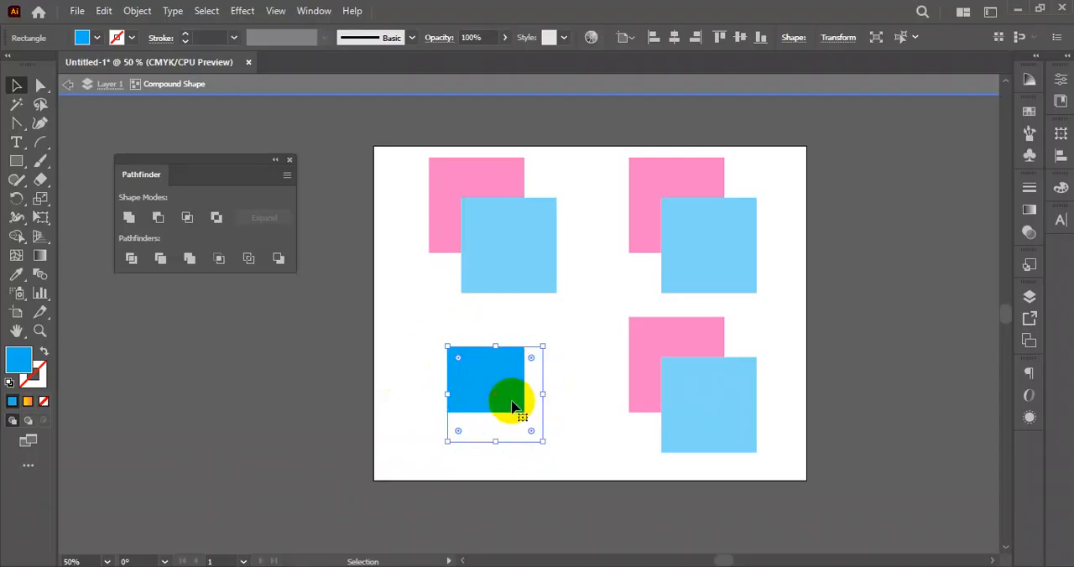
double_click(400, 420)
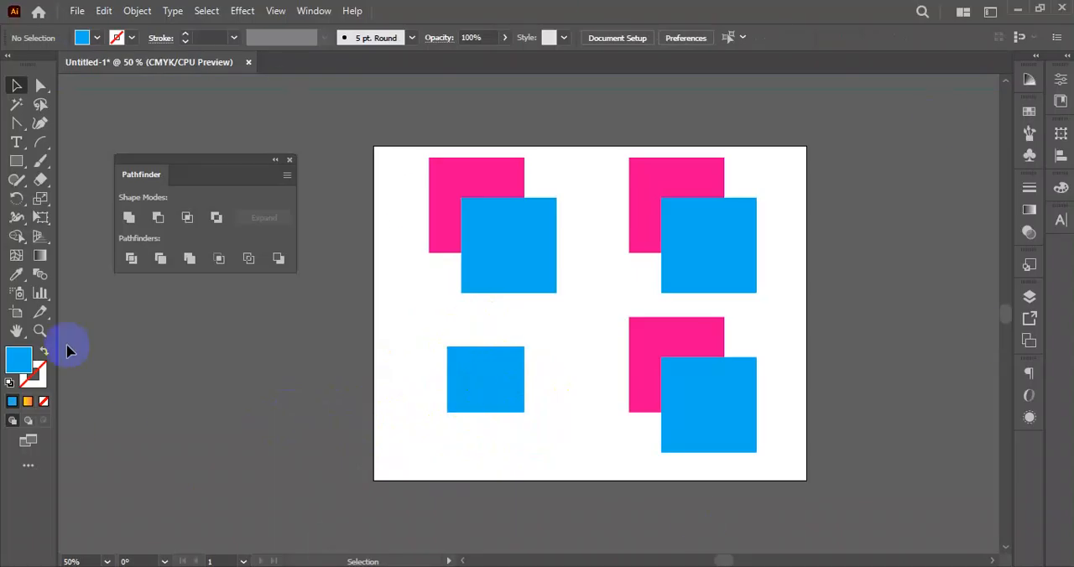
- Select the lower-left compound shape to examine the outlines of its underlying squares
left_click(487, 384)
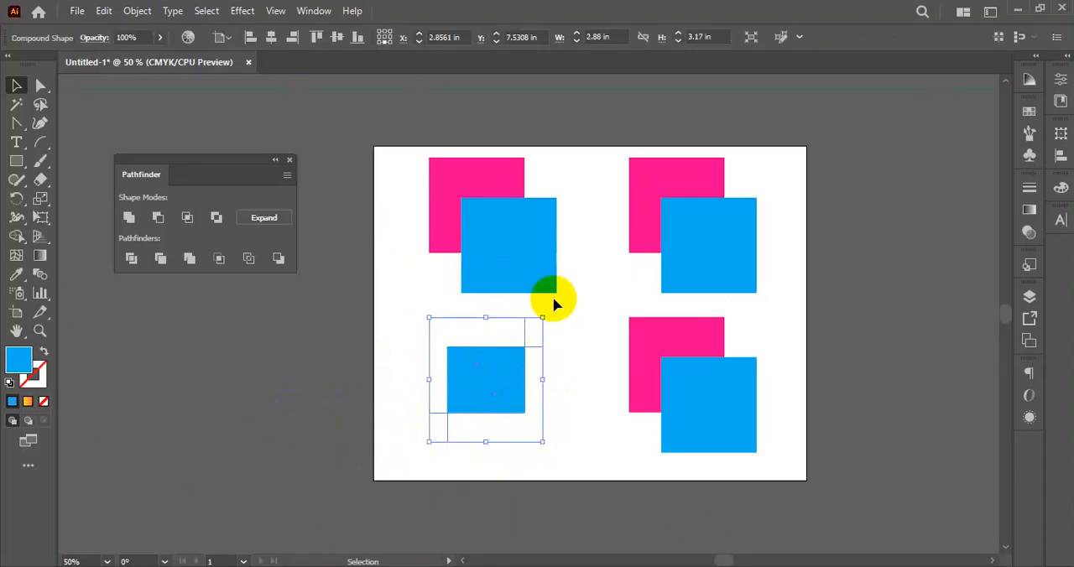
left_click(545, 404)
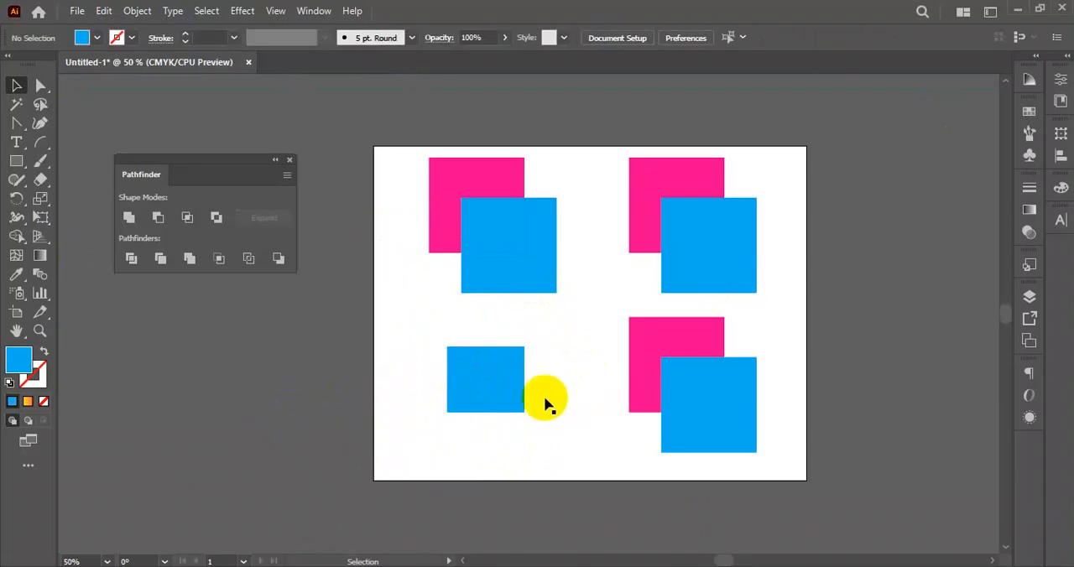
left_click(506, 383)
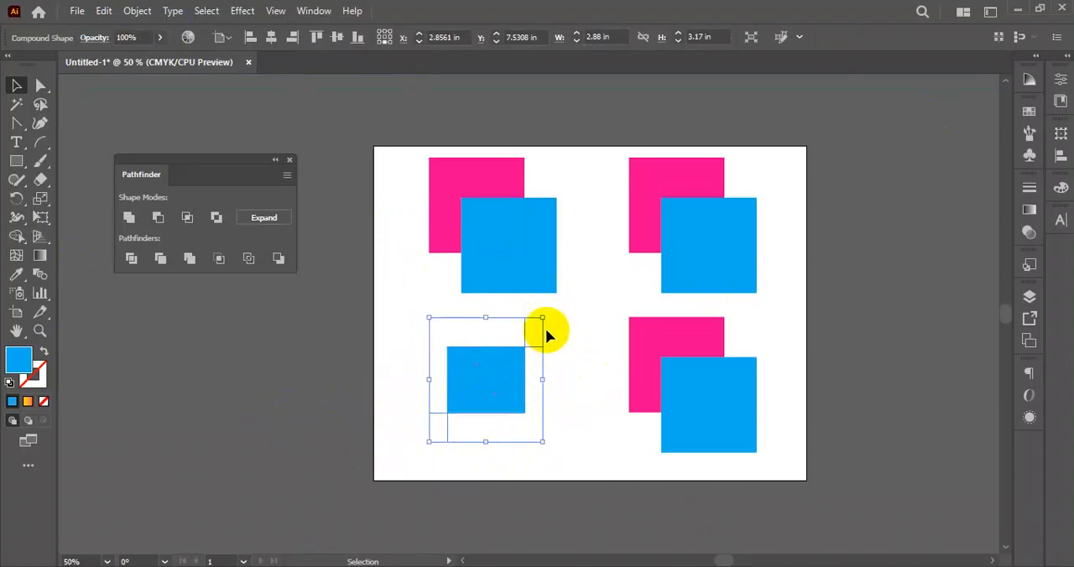
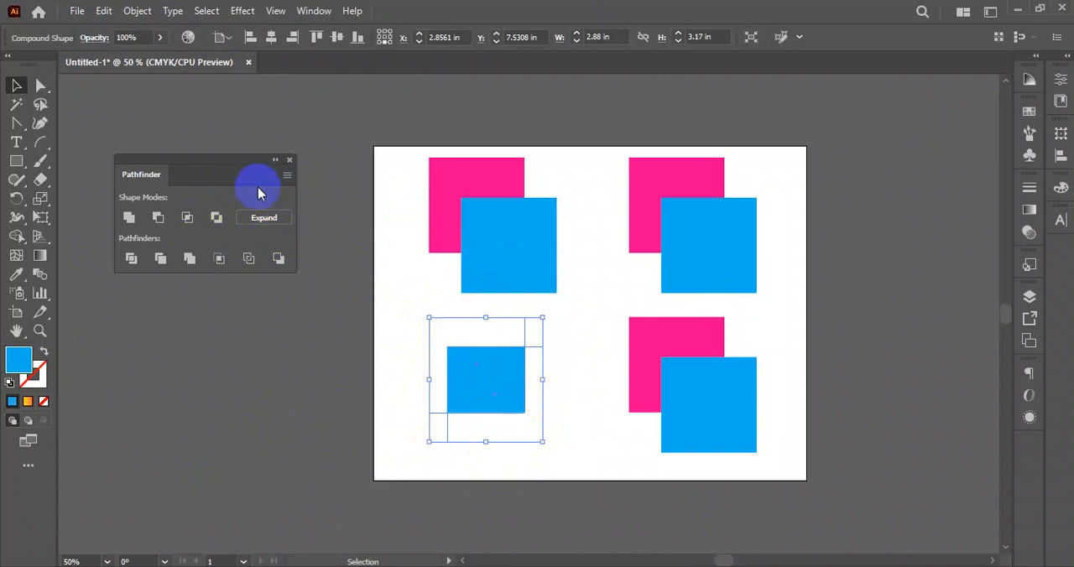
- Expand the lower-left compound shape, and turn the lower-right pair of squares into an editable compound shape using Minus Front
left_click(267, 222)
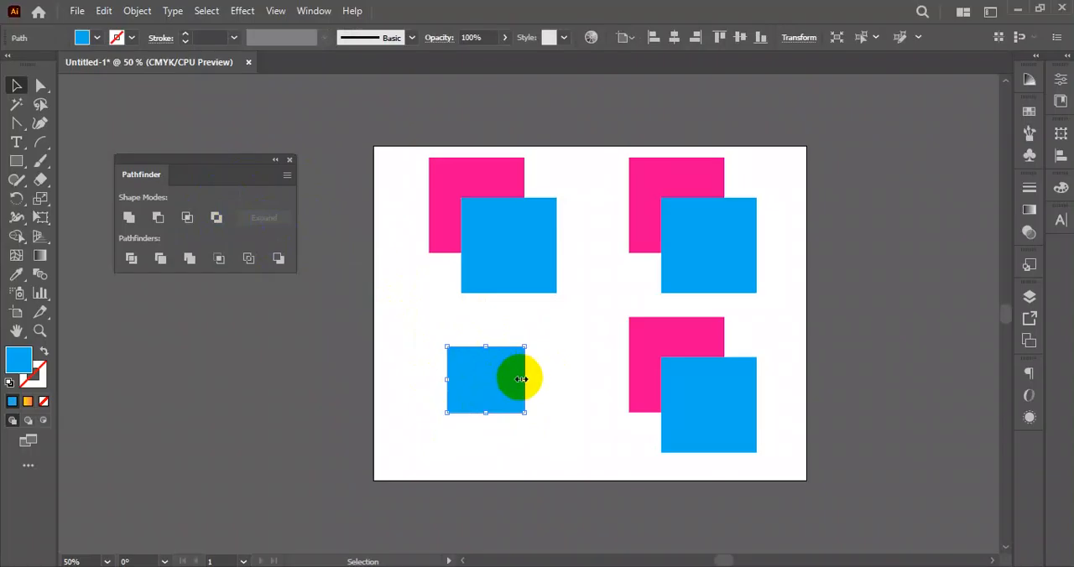
left_click_drag(600, 336, 757, 453)
left_click(156, 220)
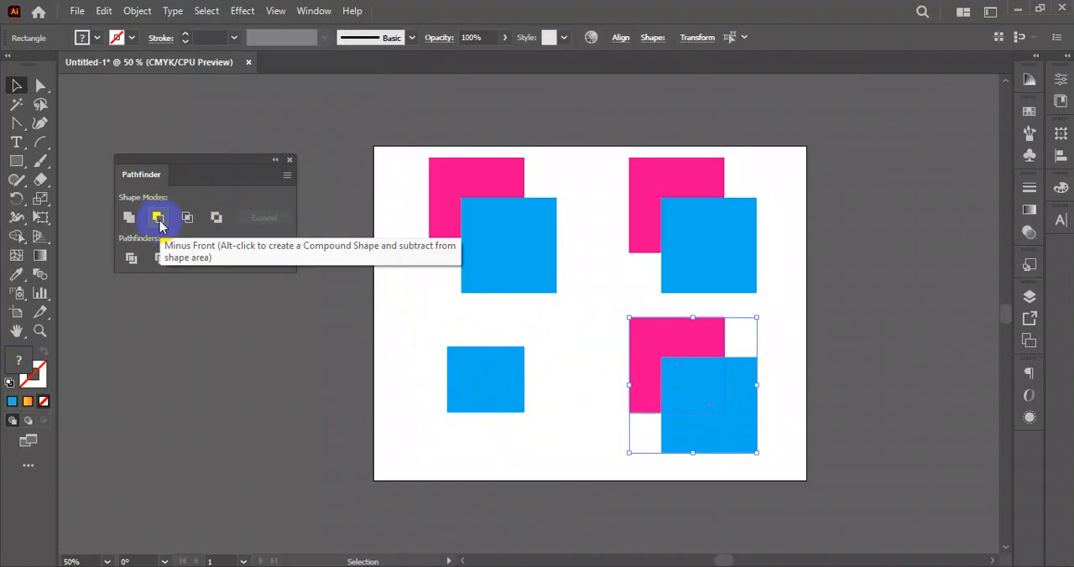
left_click(160, 221, "alt")
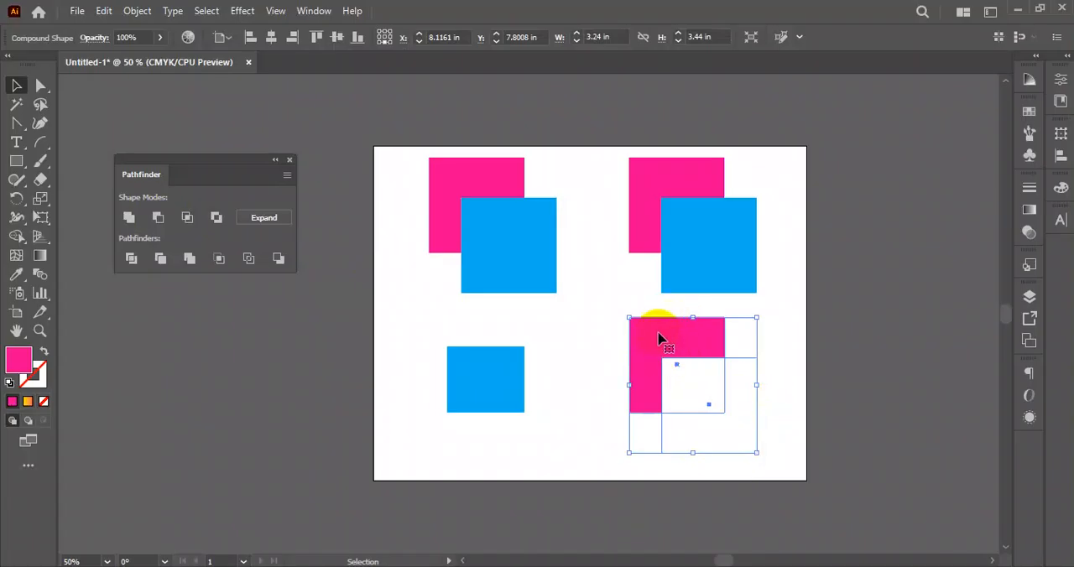
left_click(836, 398)
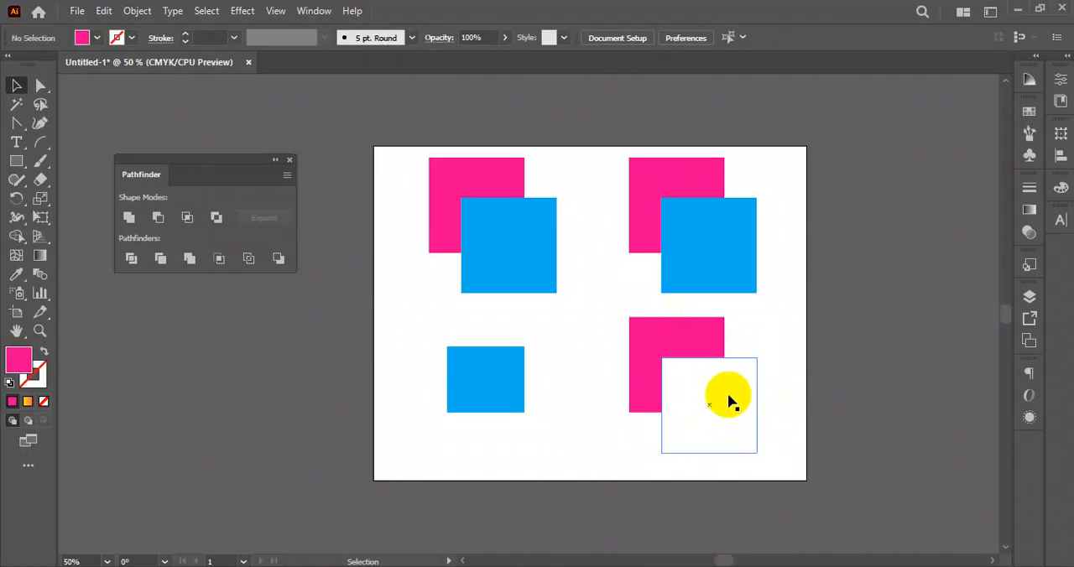
- Isolate the lower-right compound shape, shift its subtracting front square up and left, and exit isolation
double_click(721, 396)
left_click_drag(739, 428, 715, 396)
left_click(864, 460)
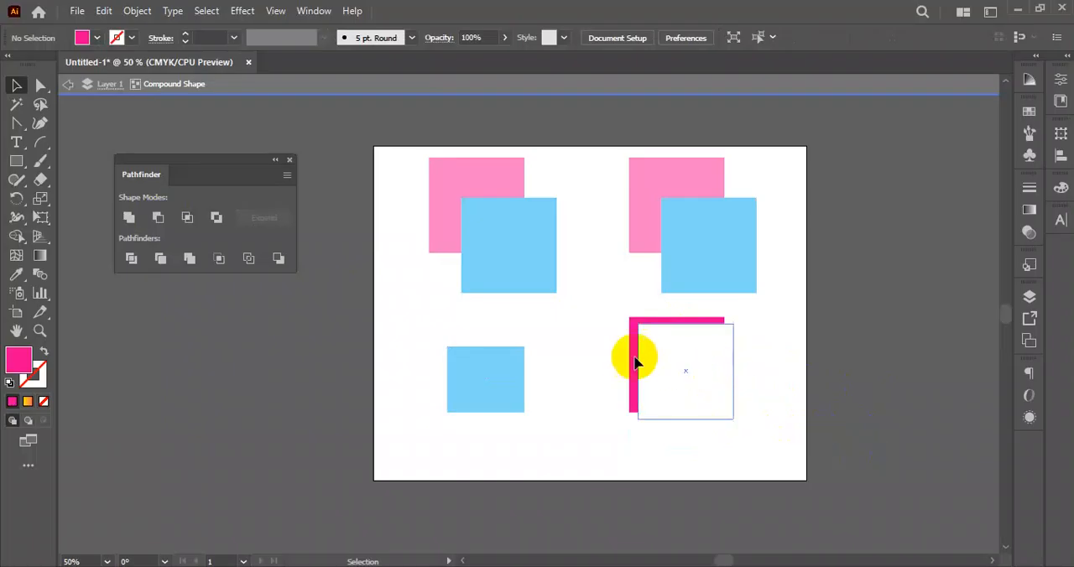
double_click(590, 455)
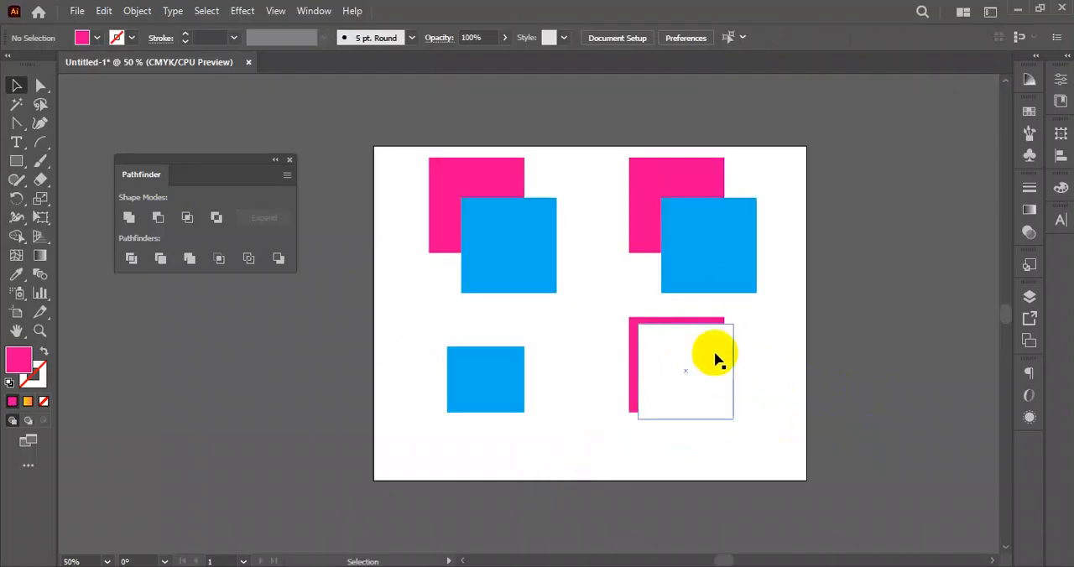
- Select the lower-right Minus Front compound shape and expand it into a plain path
left_click_drag(715, 452, 661, 354)
left_click_drag(770, 358, 640, 423)
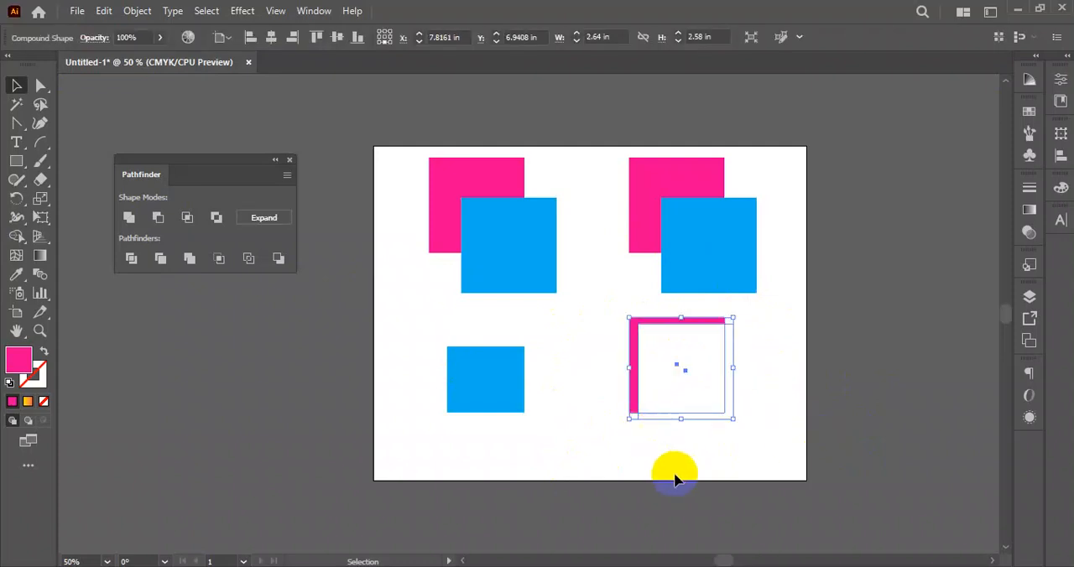
left_click_drag(787, 348, 671, 408)
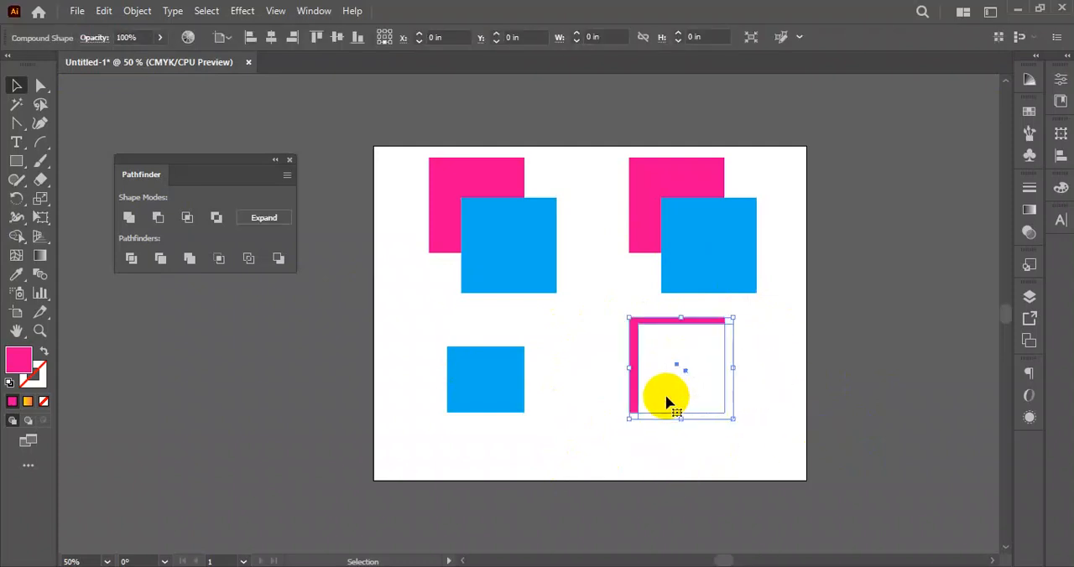
left_click(255, 220)
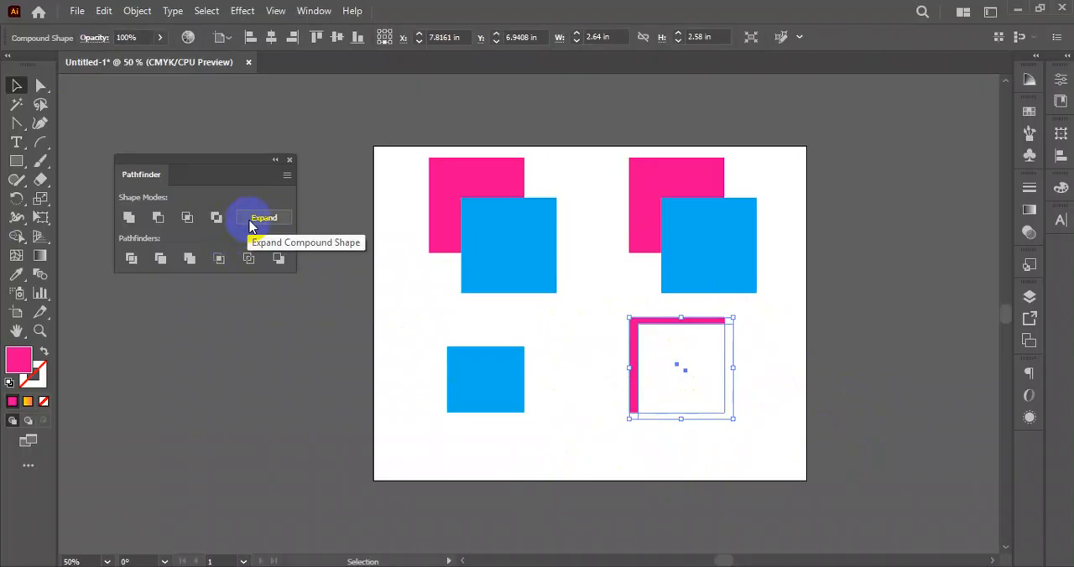
left_click(784, 384)
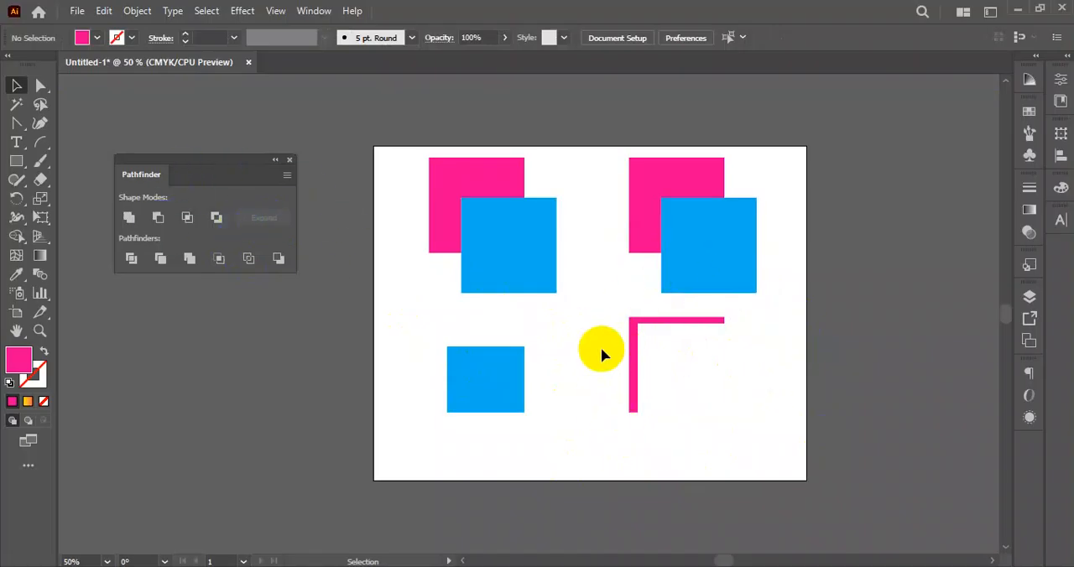
left_click(633, 353)
left_click(263, 218)
left_click(779, 364)
left_click(633, 347)
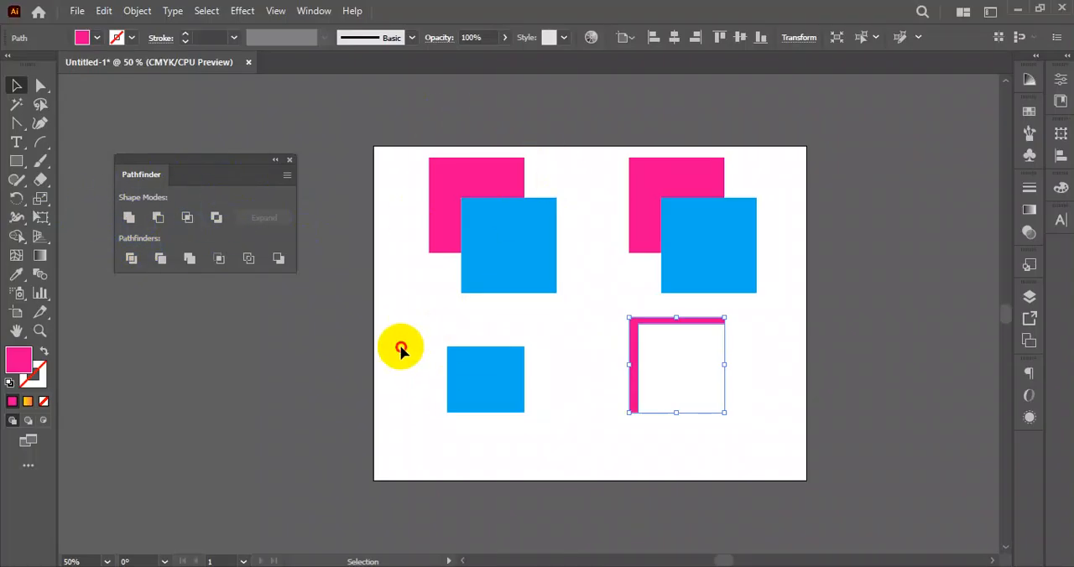
- Replace the two lower shapes with copies of the upper square pairs, and place another row of copies left of the artboard
left_click_drag(397, 347, 780, 433)
key("Delete")
left_click_drag(421, 151, 768, 303)
left_click_drag(492, 220, 501, 372)
left_click_drag(724, 417, 329, 416)
left_click_drag(498, 299, 601, 305)
left_click(117, 294)
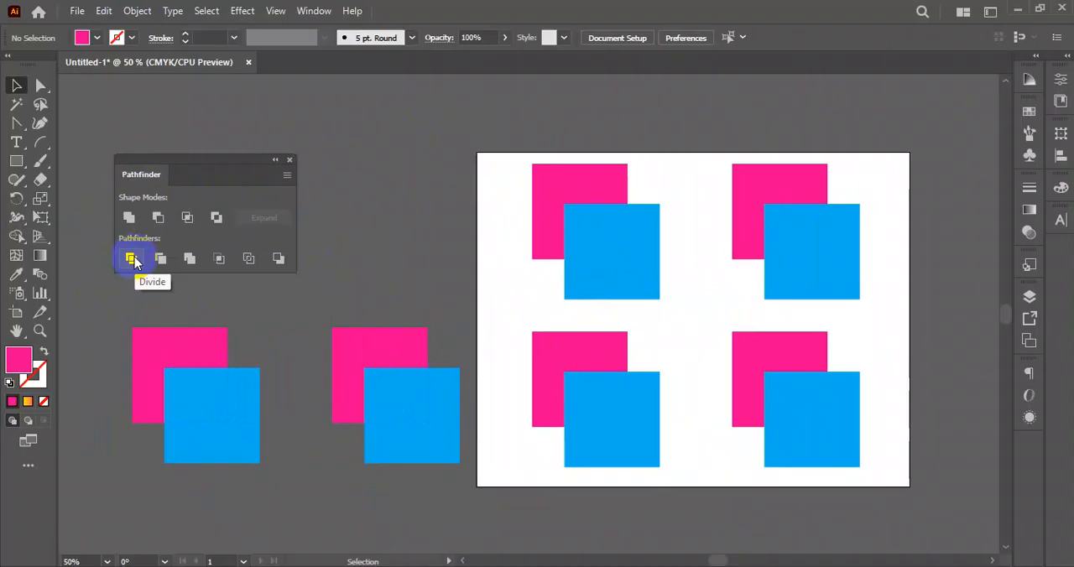
- Duplicate the artboard's upper-left square pair slightly to the left, and apply Divide to all four overlapping squares
left_click_drag(492, 154, 545, 268)
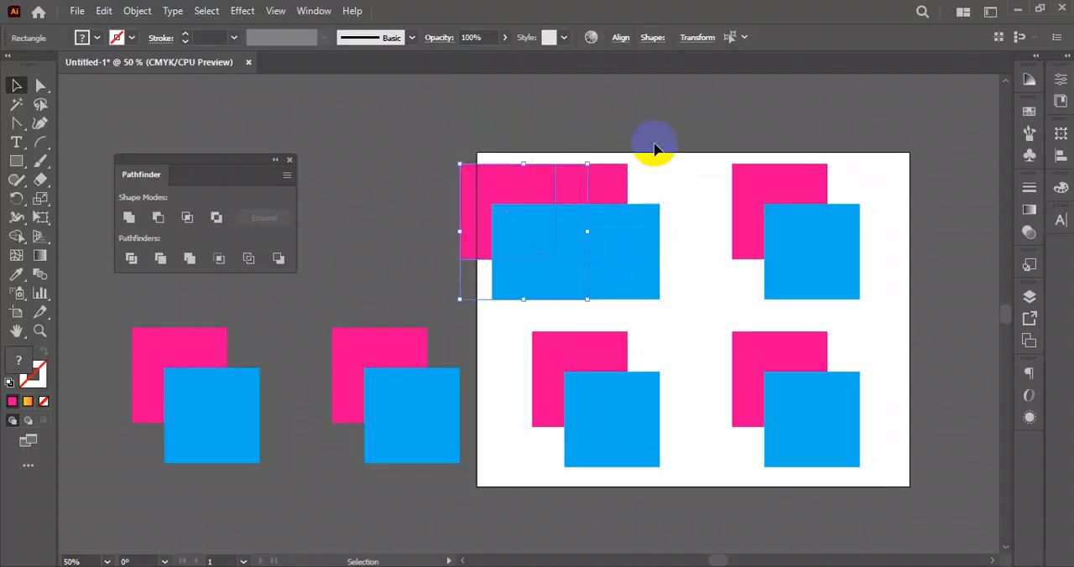
left_click_drag(695, 139, 475, 286)
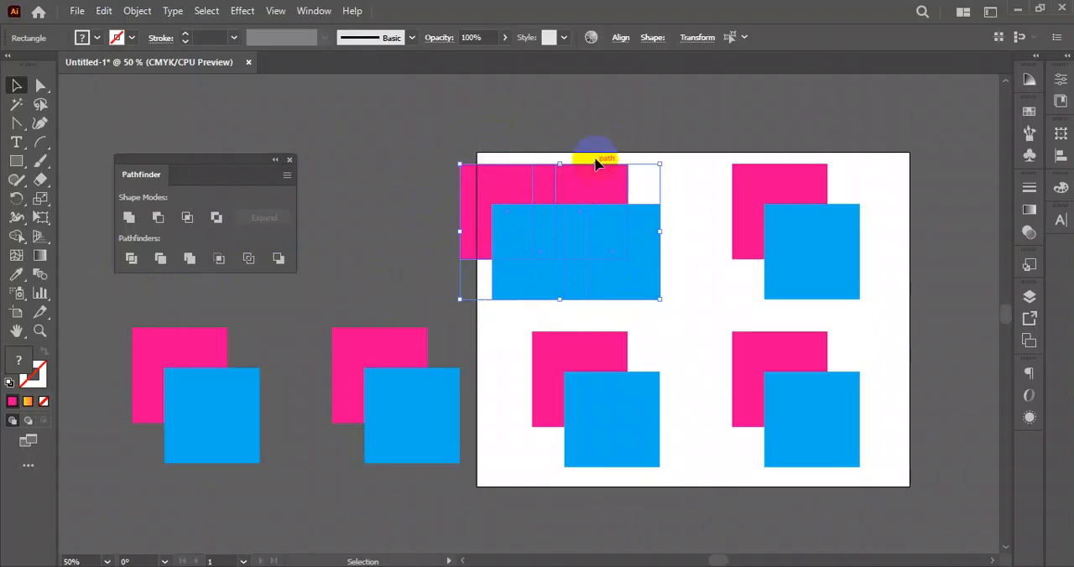
left_click(130, 260)
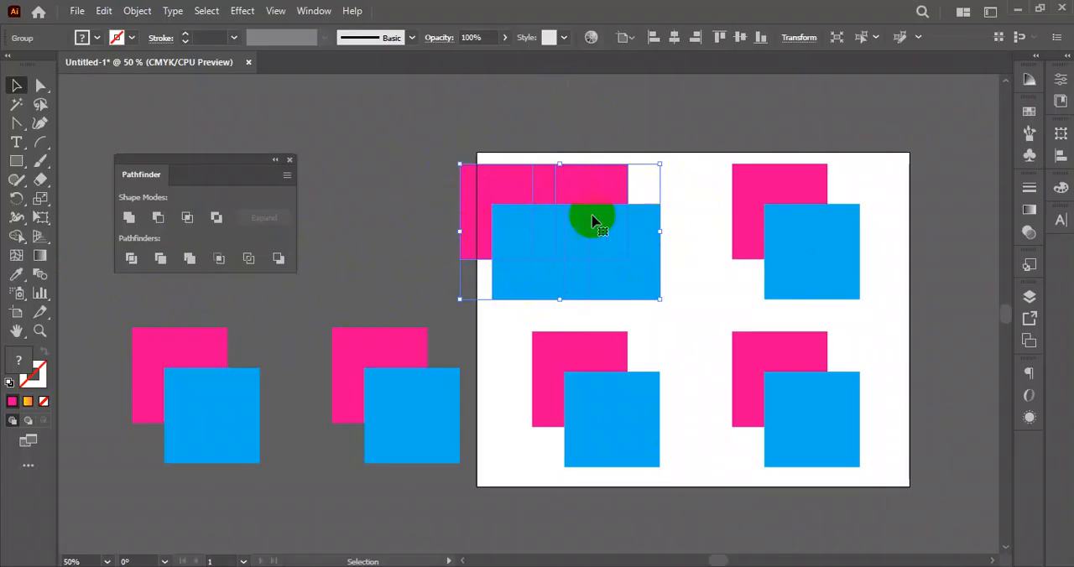
- Reposition the divided group around the artboard's upper-left corner and ungroup its pieces
left_click(634, 186)
left_click_drag(628, 193, 586, 212)
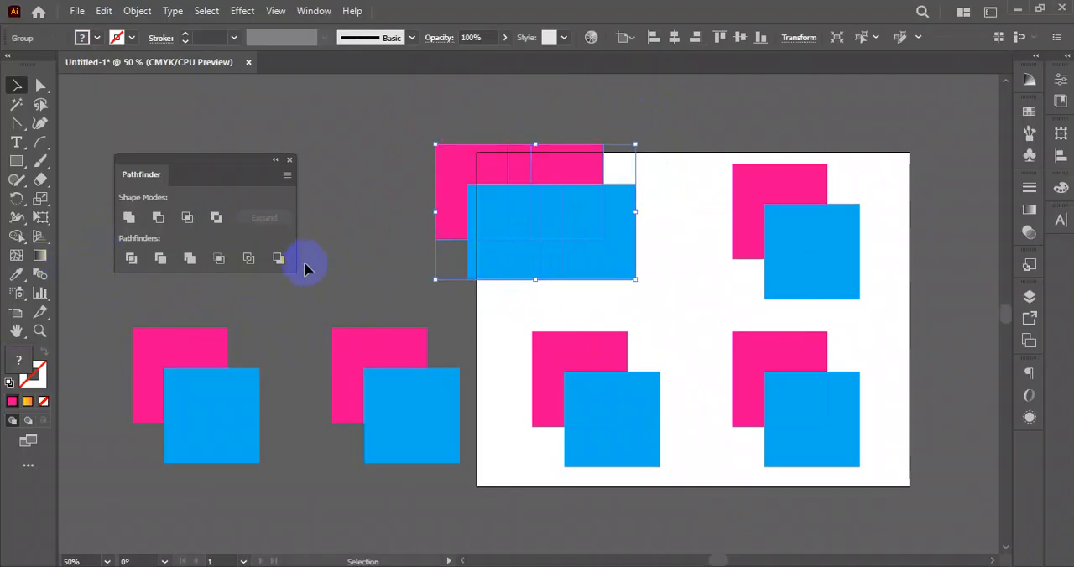
left_click_drag(560, 186, 590, 193)
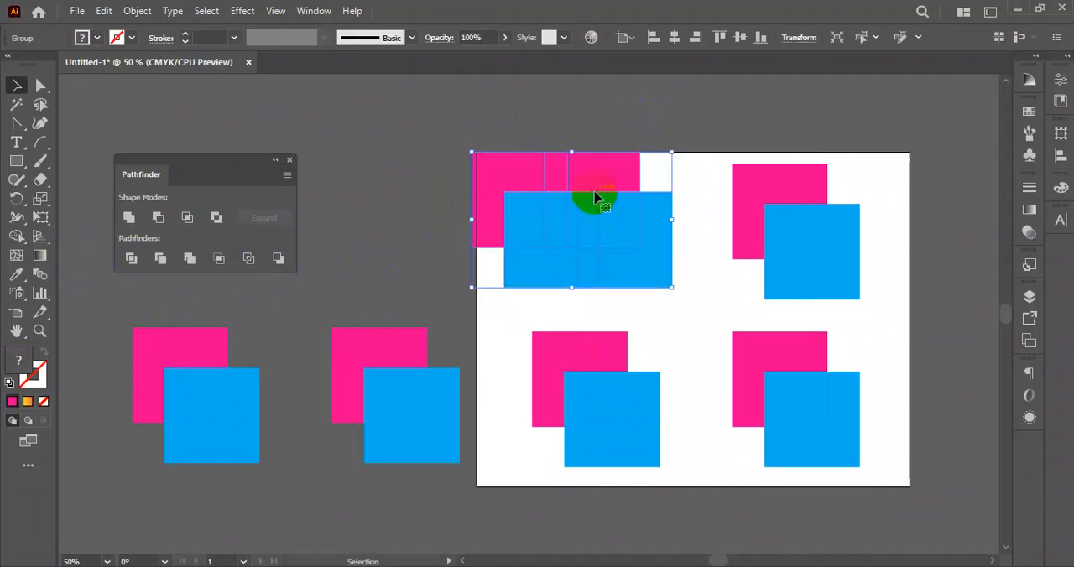
right_click(586, 183)
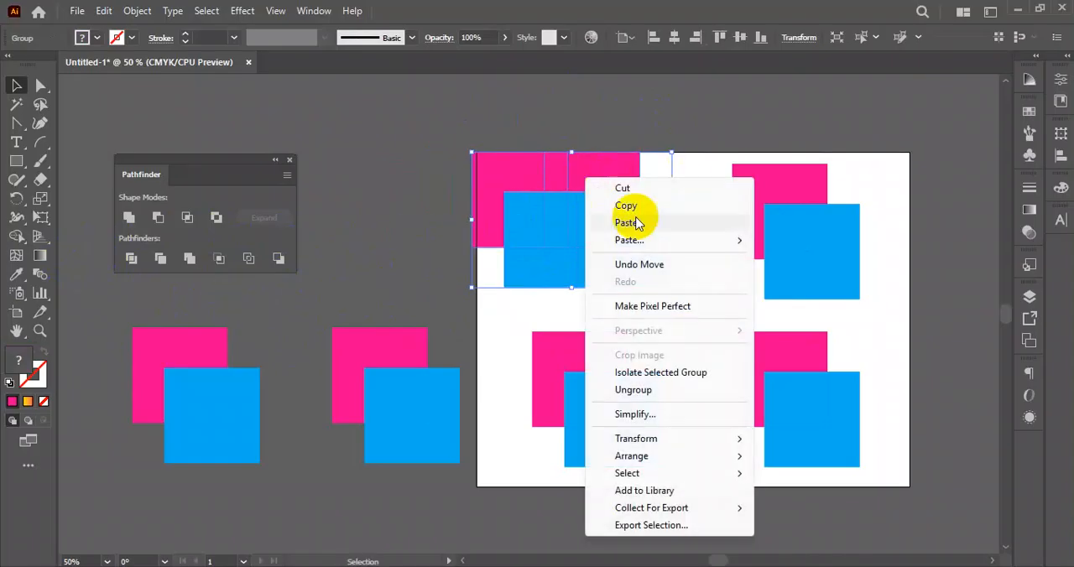
left_click(641, 395)
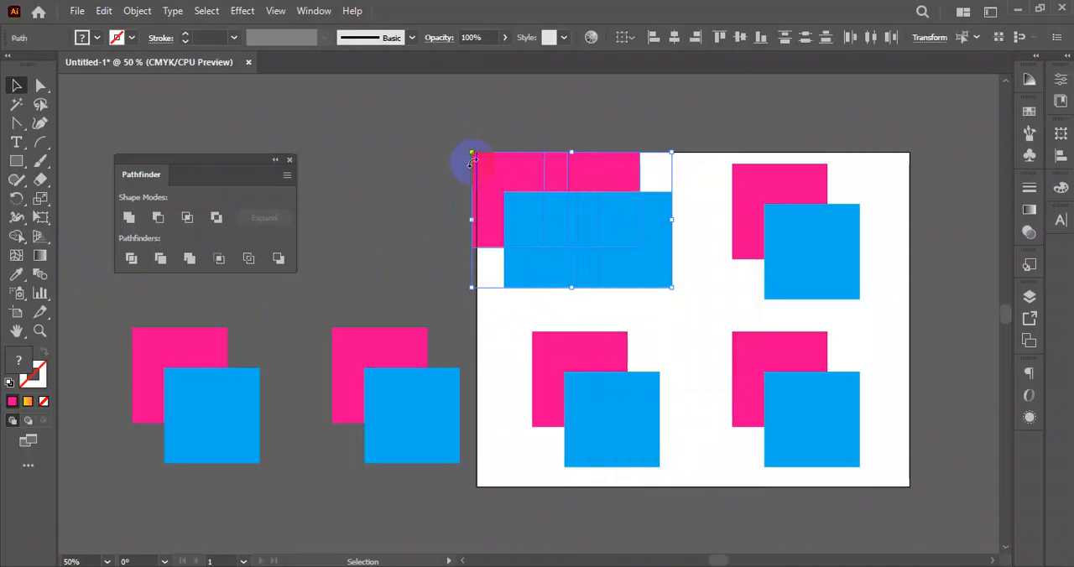
left_click(418, 223)
- Pull the pieces of the divided squares apart around the artboard's upper-left corner so that each lies separately
scroll(417, 224, "up", 2)
left_click_drag(485, 300, 292, 320)
left_click_drag(520, 329, 423, 249)
left_click_drag(523, 364, 402, 373)
left_click_drag(545, 335, 457, 320)
left_click_drag(563, 293, 572, 236)
left_click_drag(611, 311, 663, 236)
left_click_drag(572, 332, 504, 286)
left_click_drag(586, 339, 574, 289)
left_click_drag(587, 390, 530, 381)
left_click_drag(632, 398, 621, 361)
left_click(693, 346)
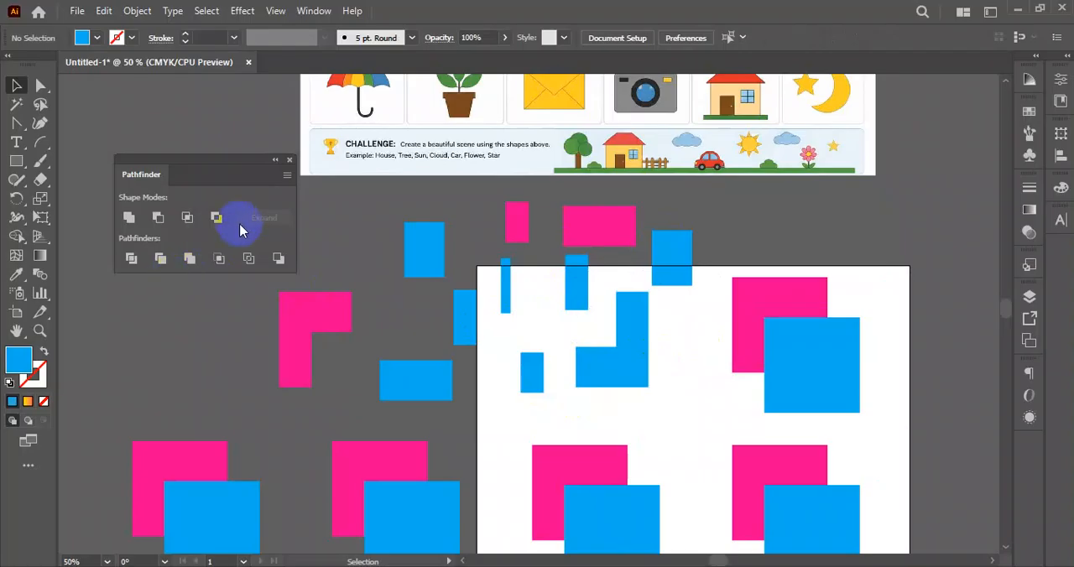
- Apply Trim to the leftmost pair of squares outside the artboard and ungroup the result
scroll(535, 387, "down", 3)
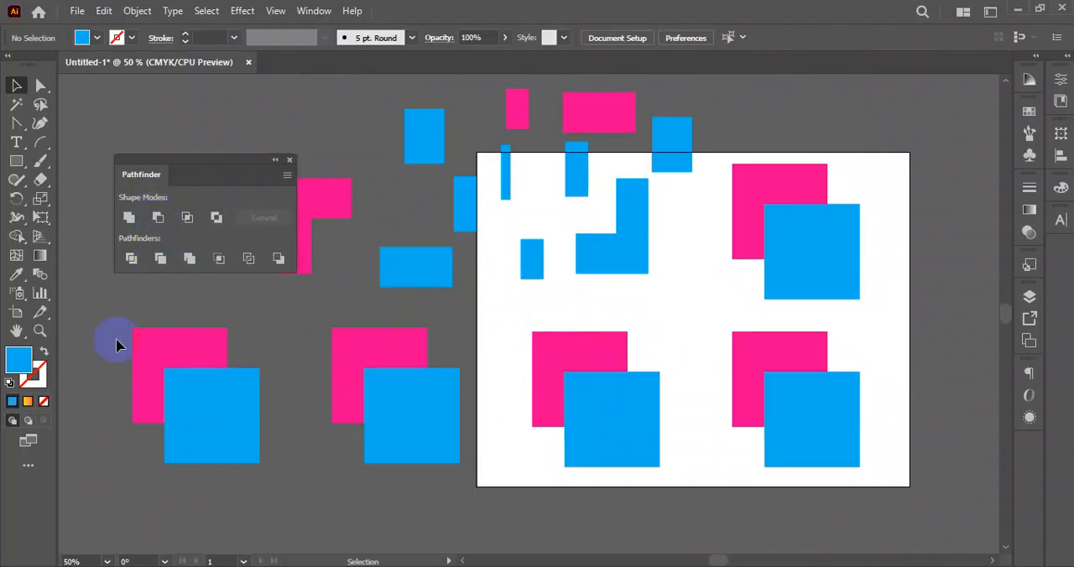
left_click_drag(177, 379, 240, 425)
left_click(160, 259)
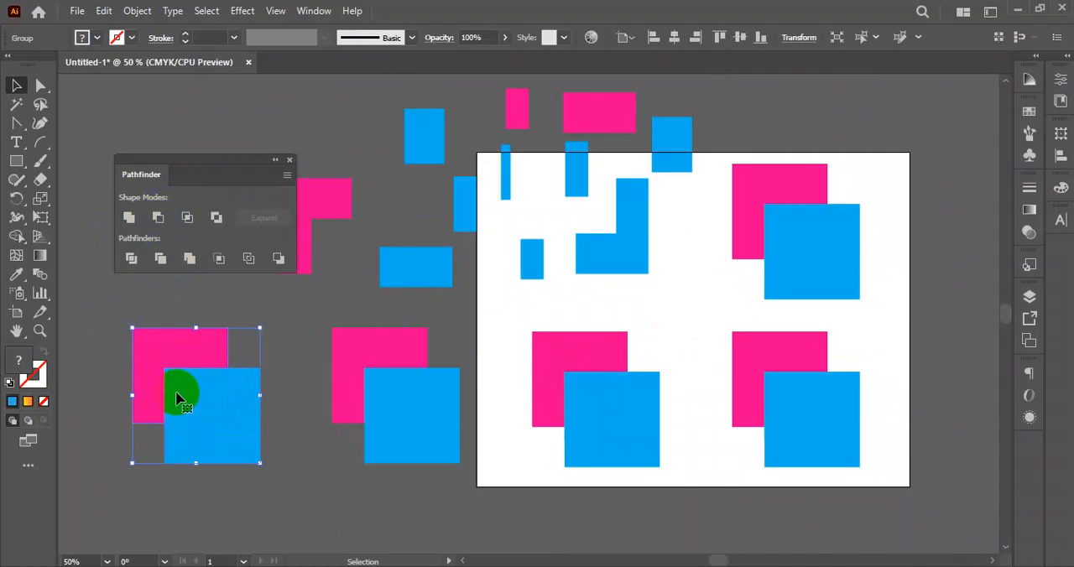
left_click(285, 434)
left_click(227, 423)
right_click(227, 423)
left_click(264, 268)
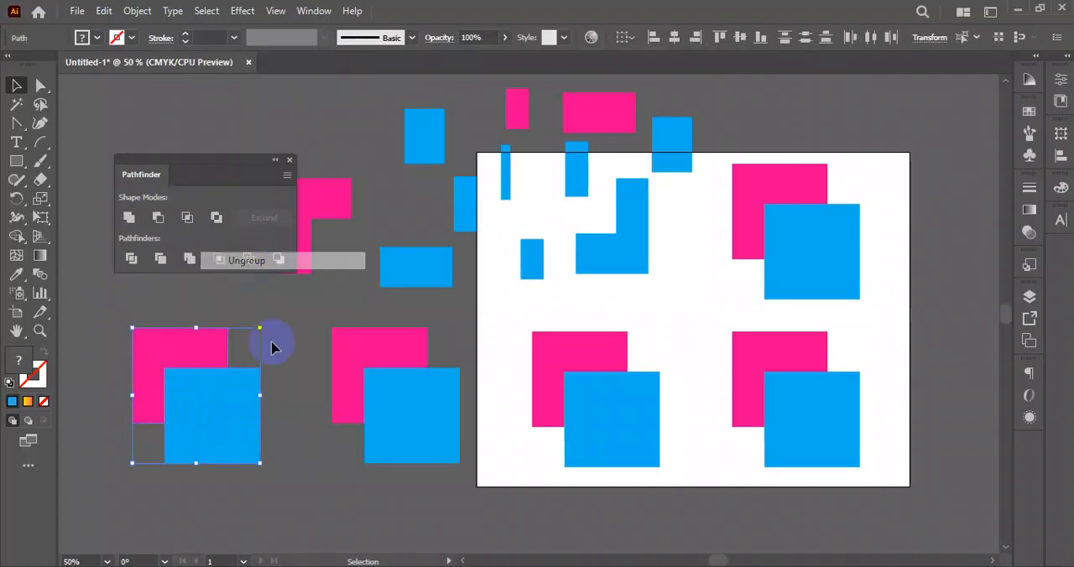
left_click(268, 441)
- Shift the leftmost pair's blue square slightly up and left, trim the pair again, and ungroup it
left_click_drag(271, 442, 197, 399)
left_click_drag(112, 325, 188, 386)
left_click(156, 263)
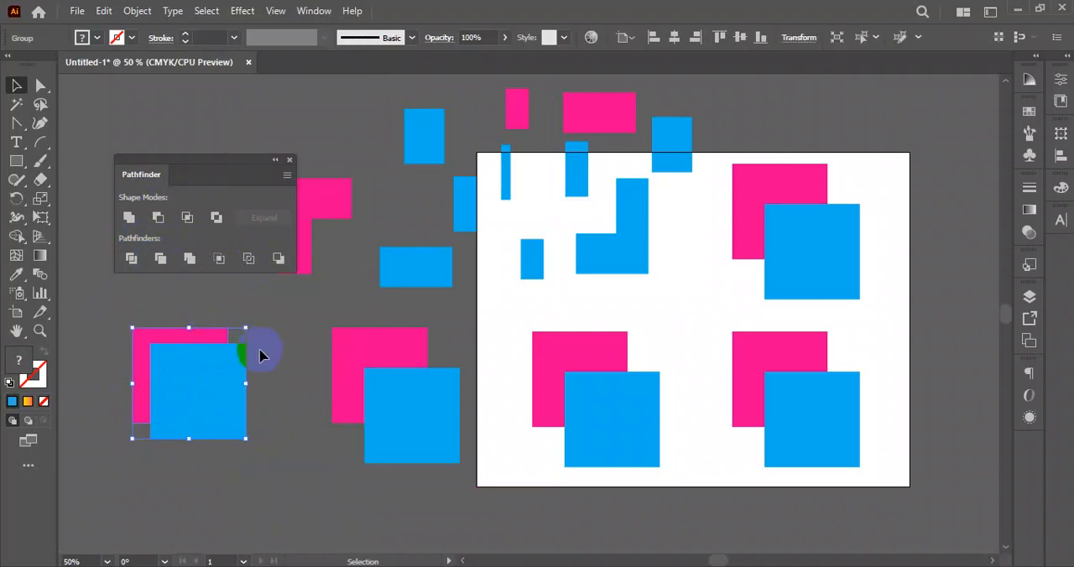
right_click(193, 381)
left_click(262, 235)
left_click(264, 347)
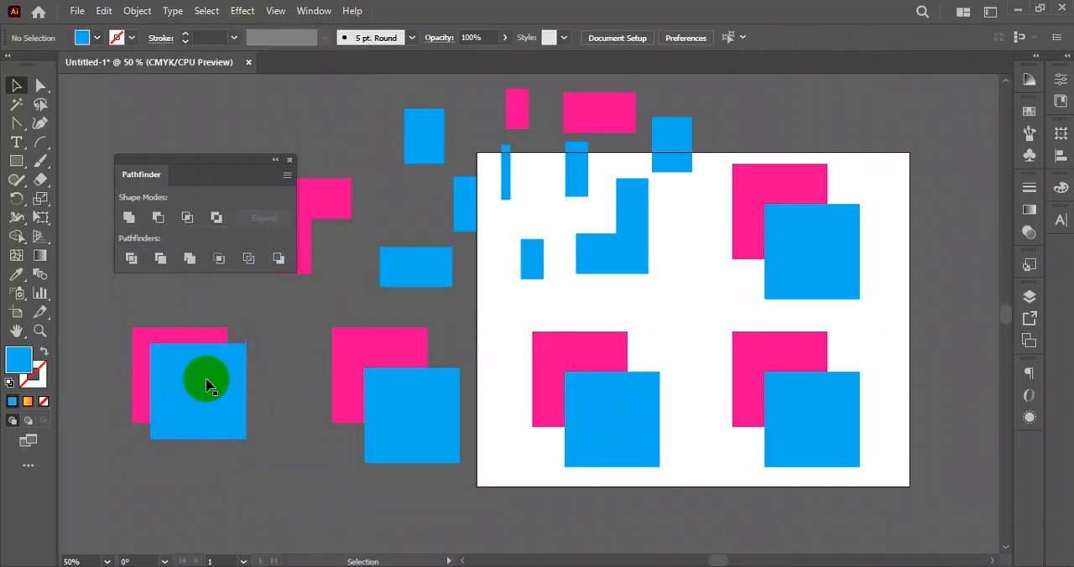
- Move the trimmed blue square below the leftmost pink shape to expose the pink shape's cut-out corner
left_click_drag(206, 387, 255, 462)
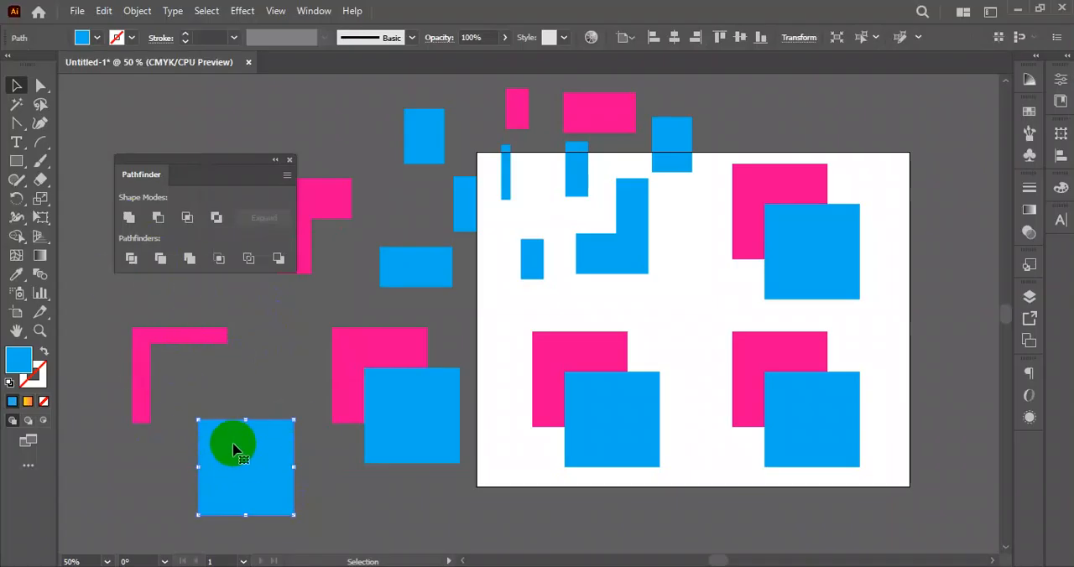
left_click_drag(234, 449, 191, 380)
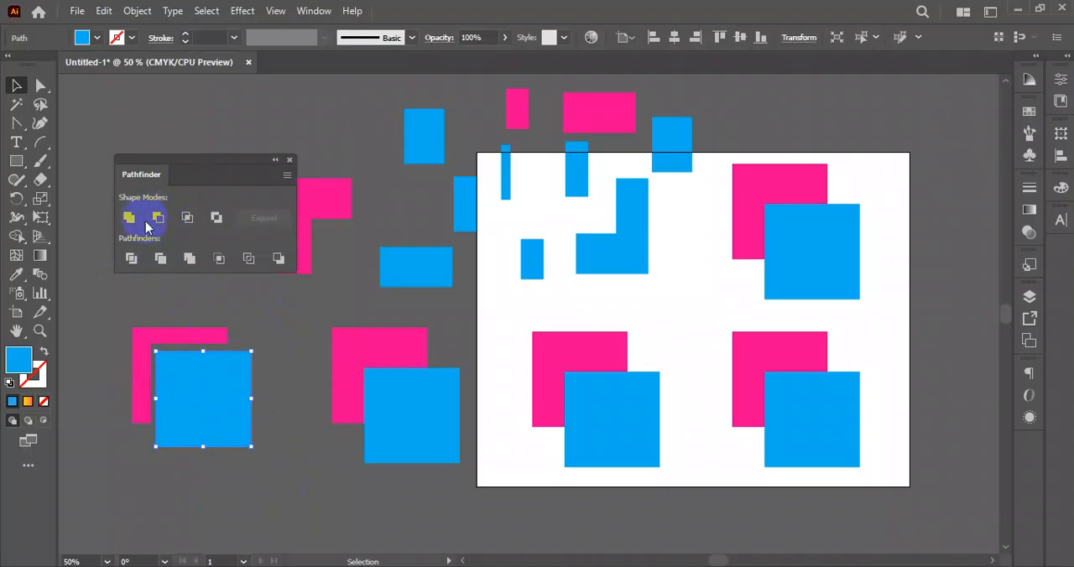
left_click_drag(206, 406, 204, 462)
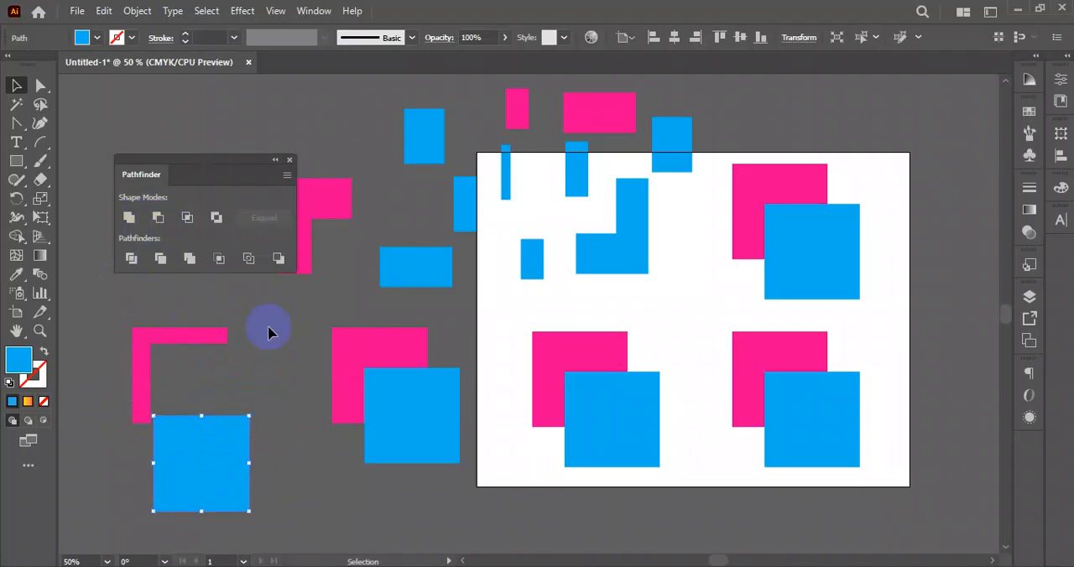
- Apply the Merge pathfinder to the pair of squares just left of the artboard
left_click_drag(313, 354, 445, 449)
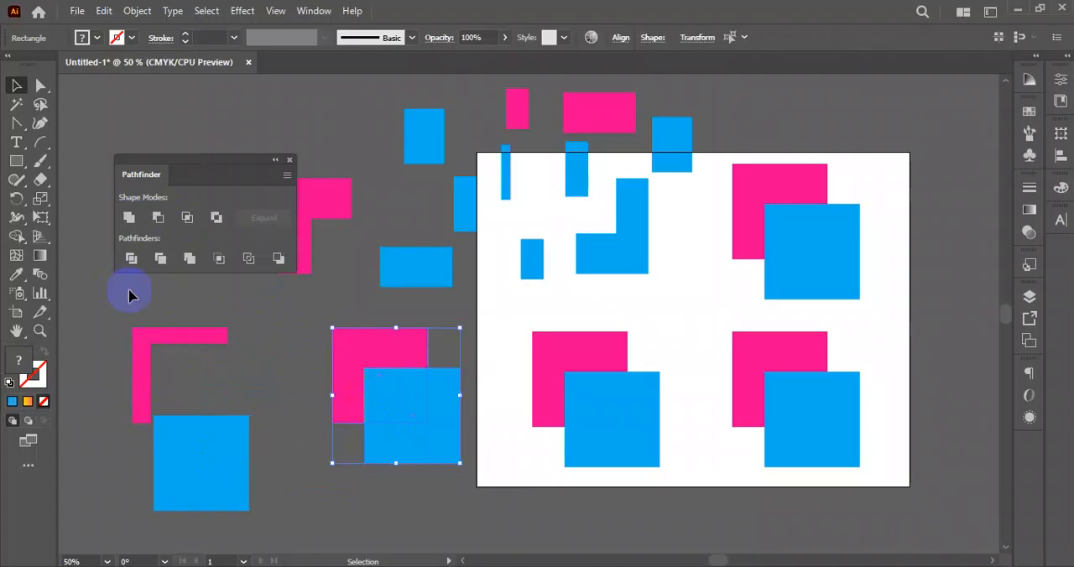
left_click(189, 260)
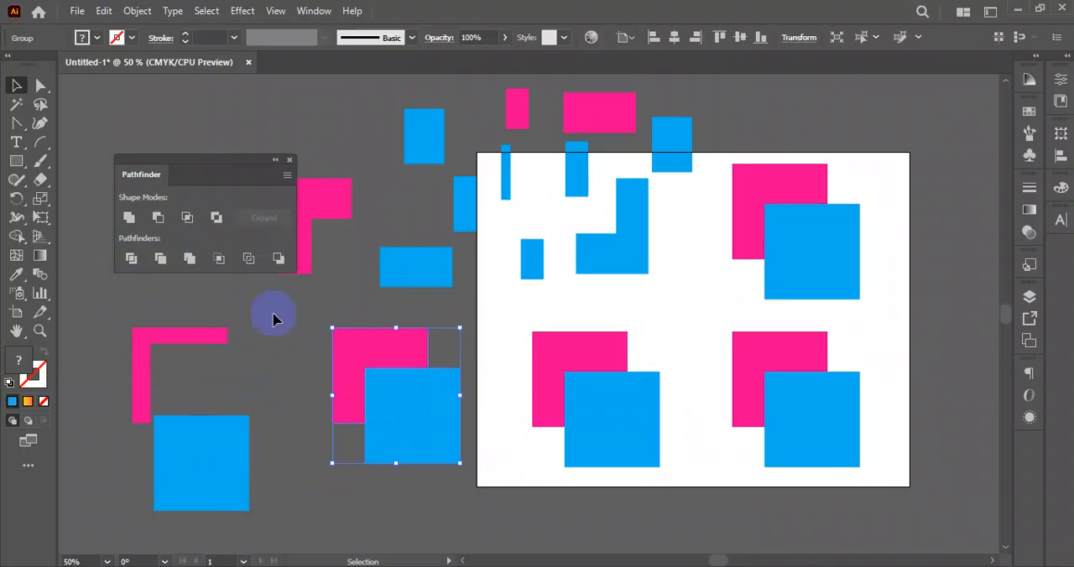
left_click(296, 358)
- Ungroup the merged pair and move its blue square below the pink L-shaped piece
mouse_move(402, 431)
left_mouse_down()
mouse_move(367, 408)
mouse_move(420, 425)
left_mouse_up()
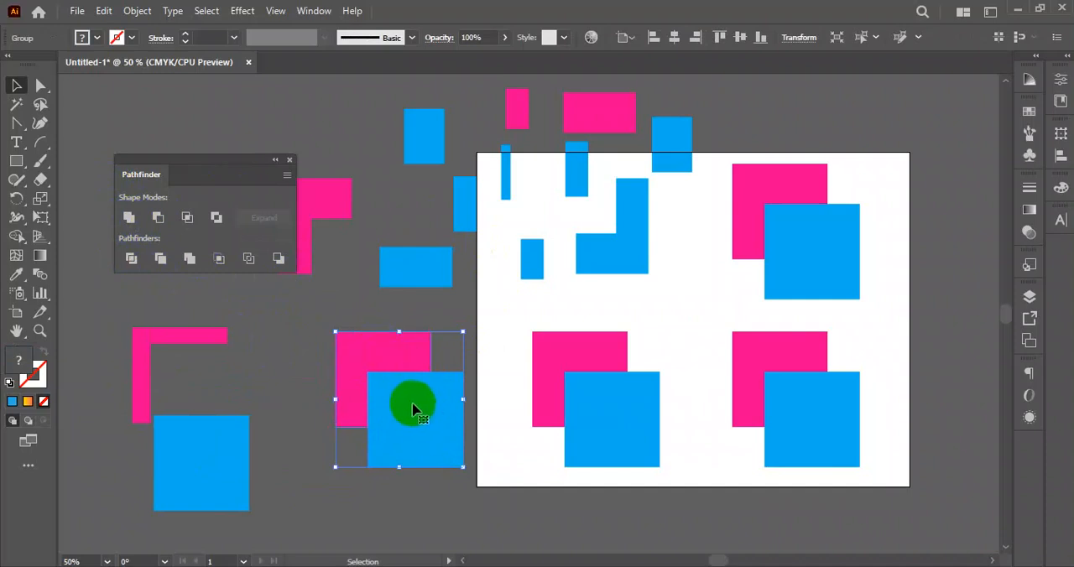
left_click_drag(432, 434, 355, 498)
right_click(358, 365)
left_click(422, 427)
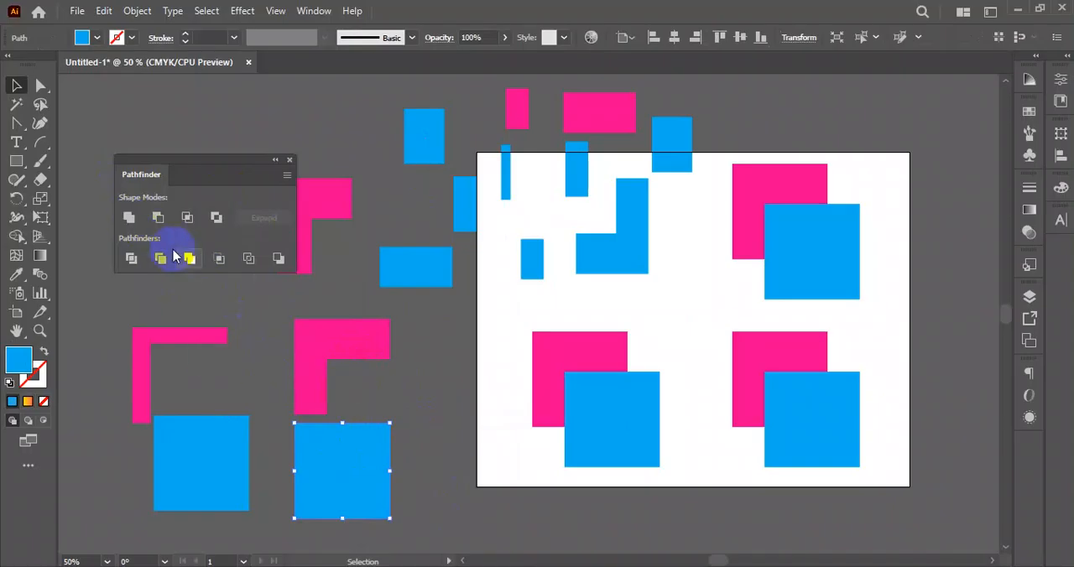
- Move the trimmed and merged pieces down and left, away from the artboard, and bring the Pathfinder panel closer to the artboard
left_click_drag(429, 321, 199, 478)
left_click_drag(339, 461, 166, 515)
left_click_drag(257, 163, 450, 266)
- Apply the Crop pathfinder to the lower-left pair of squares on the artboard
left_click_drag(690, 335, 540, 468)
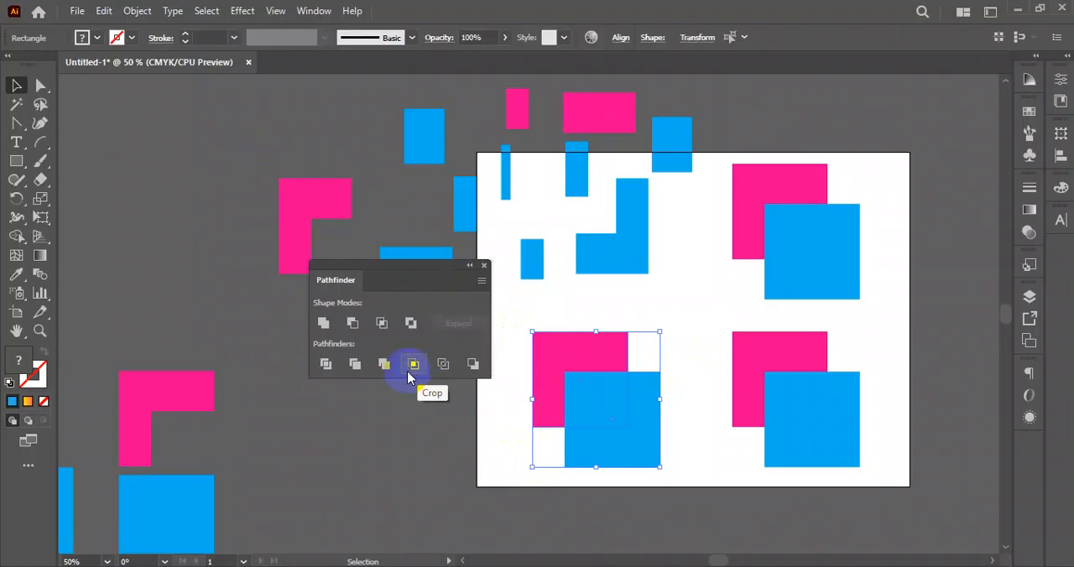
left_click(415, 365)
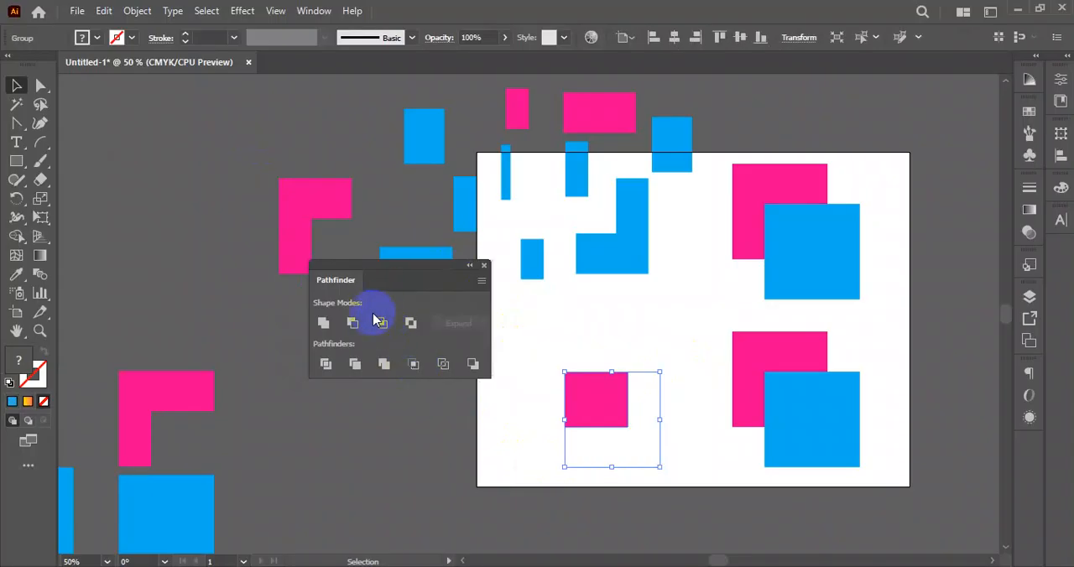
- Apply the Outline pathfinder to the lower-right pair of squares and select the result to check its outlines
left_click_drag(709, 376, 869, 457)
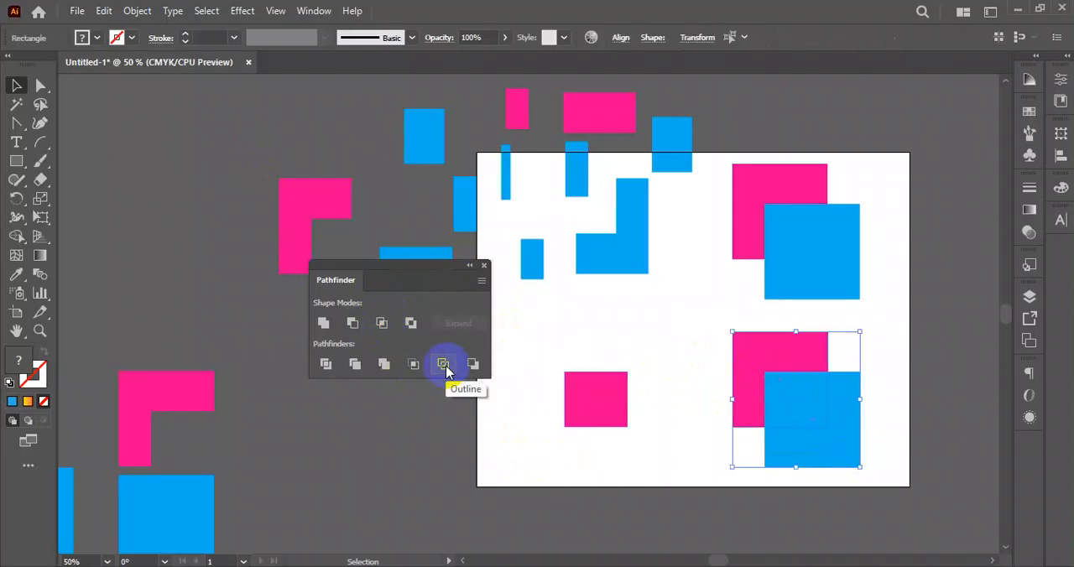
left_click(442, 368)
left_click(898, 412)
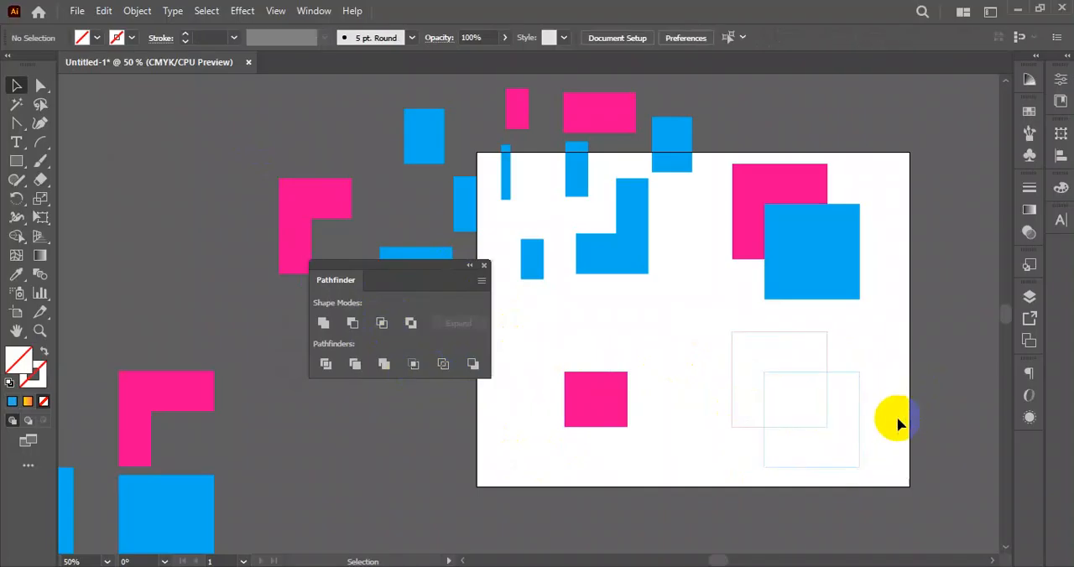
left_click_drag(903, 344, 727, 455)
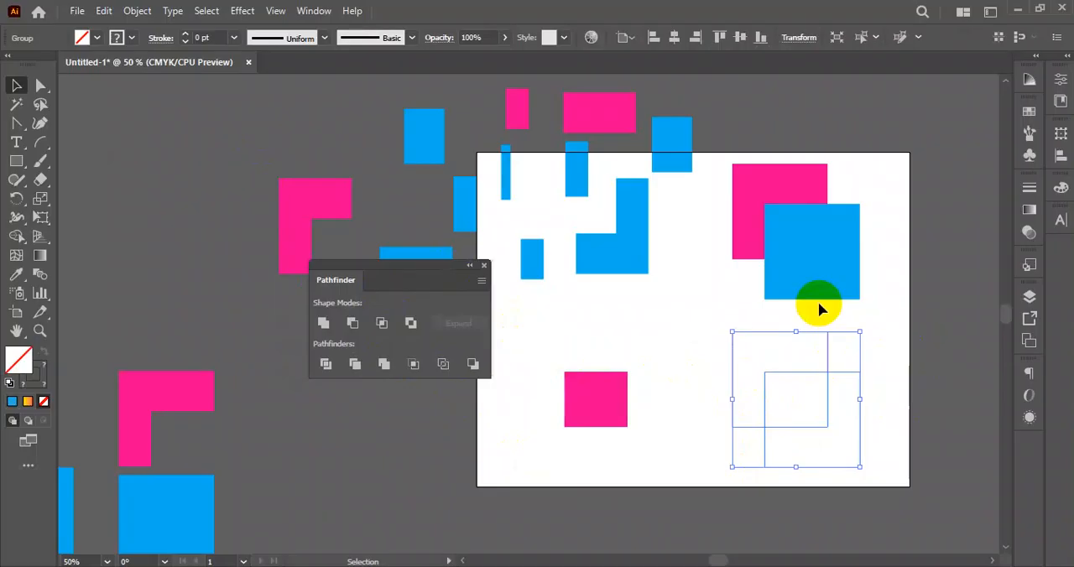
left_click(904, 395)
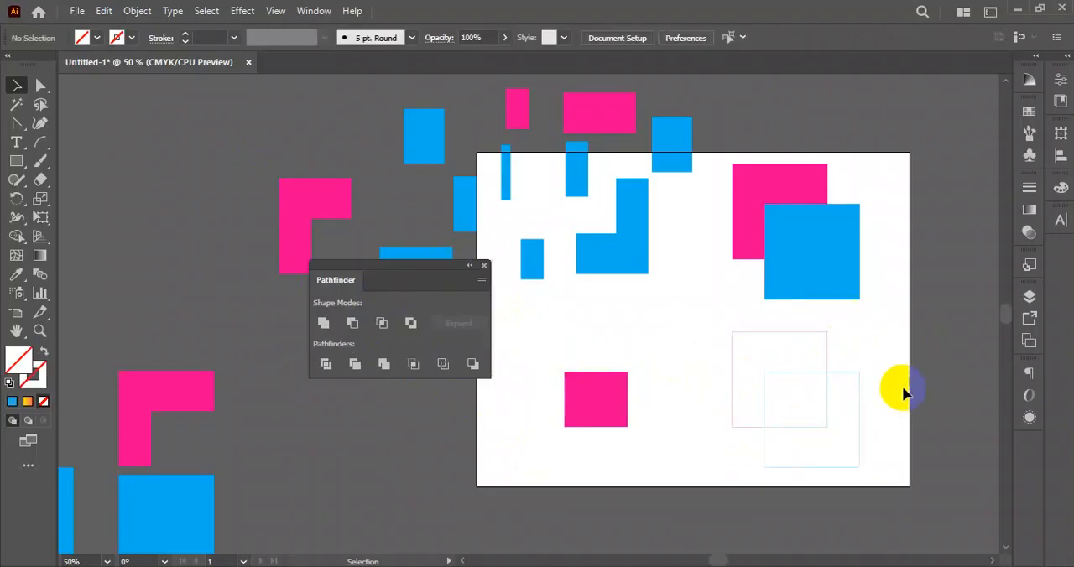
- Apply the Minus Back pathfinder to the upper-right pair of squares on the artboard
left_click_drag(902, 144, 727, 232)
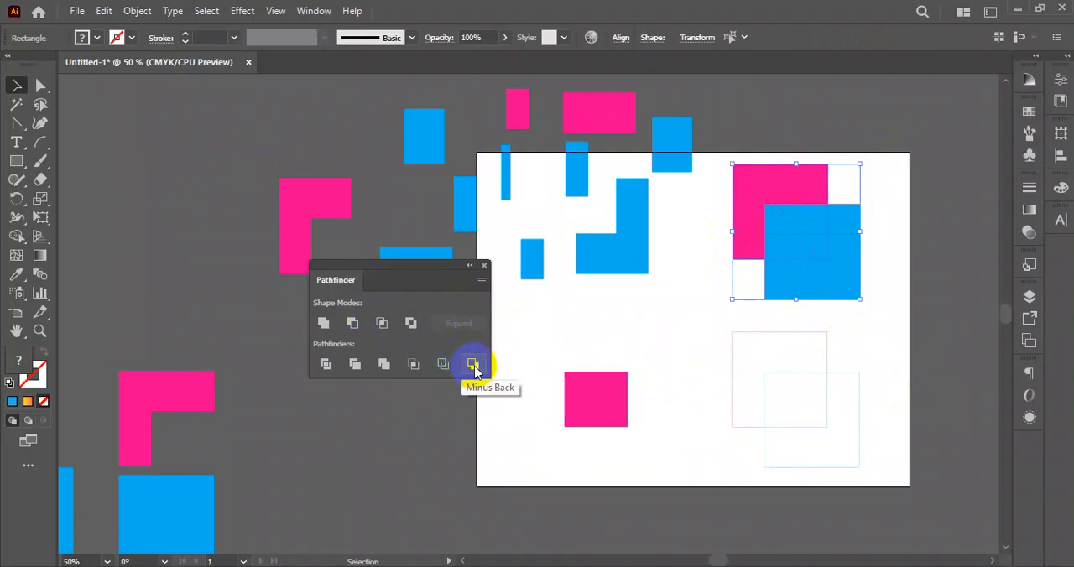
left_click(474, 366)
left_click(882, 225)
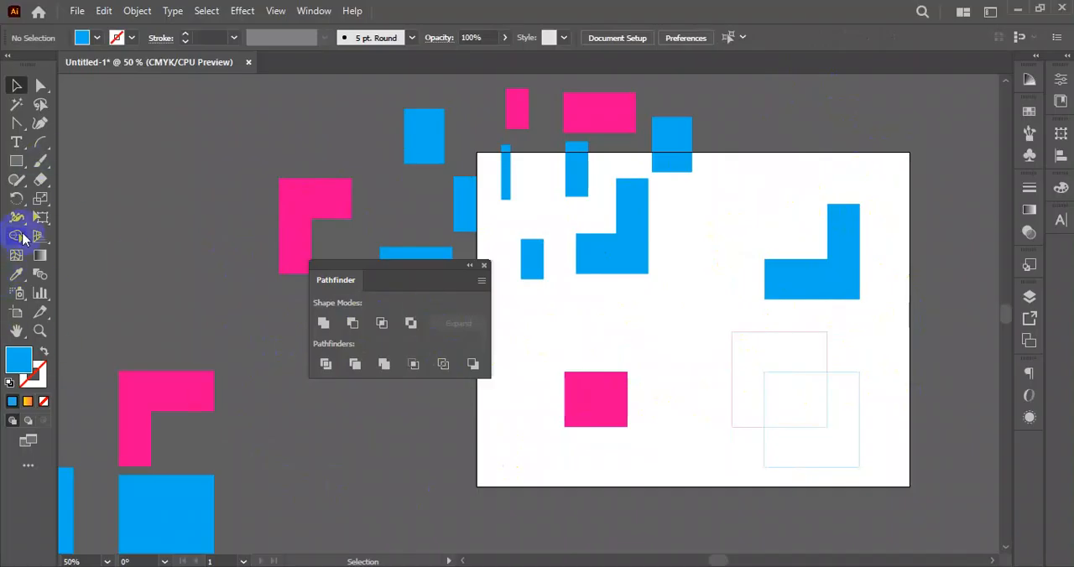
- Undo the pathfinder operations and piece moves step by step until the separate pairs of pink and blue squares are whole again
key("ctrl+z")
key("ctrl+z")
key("ctrl+z")
key("ctrl+z")
key("ctrl+z")
key("ctrl+z")
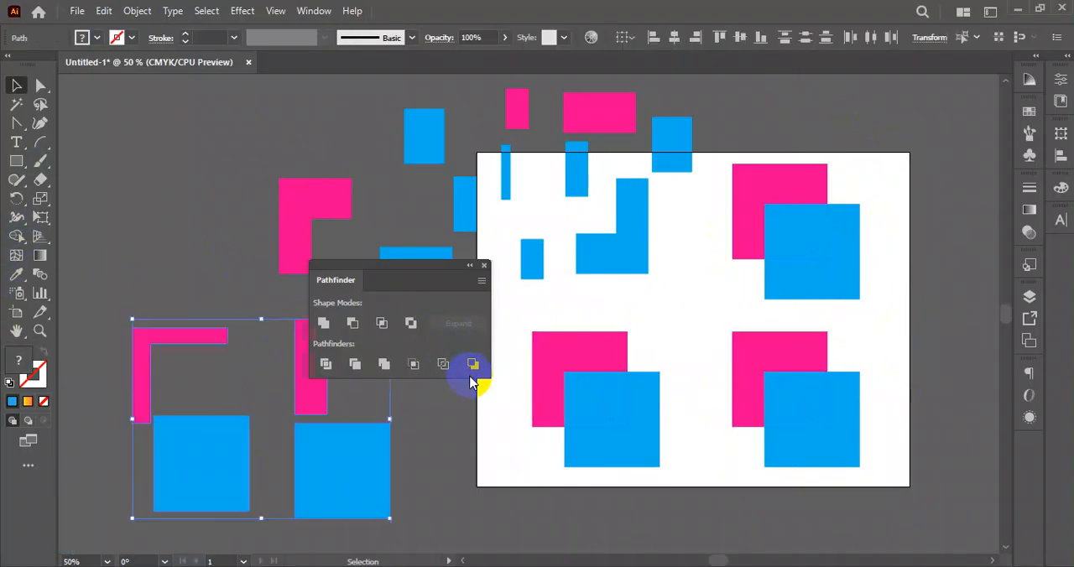
key("ctrl+z")
key("ctrl+z")
key("ctrl+z")
key("ctrl+z")
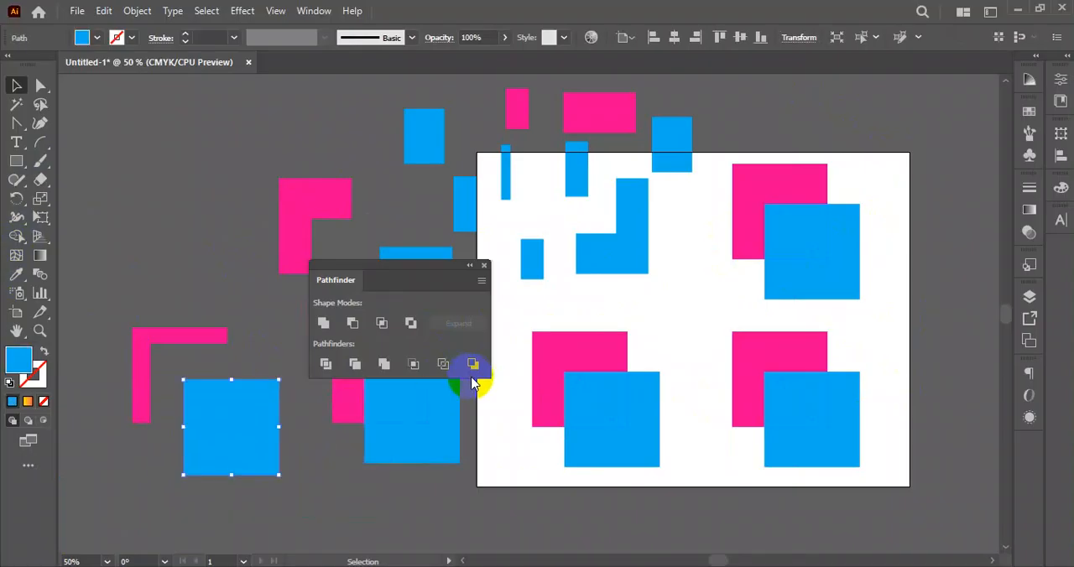
key("ctrl+z")
key("ctrl+z")
key("ctrl+z")
key("ctrl+z")
key("ctrl+z")
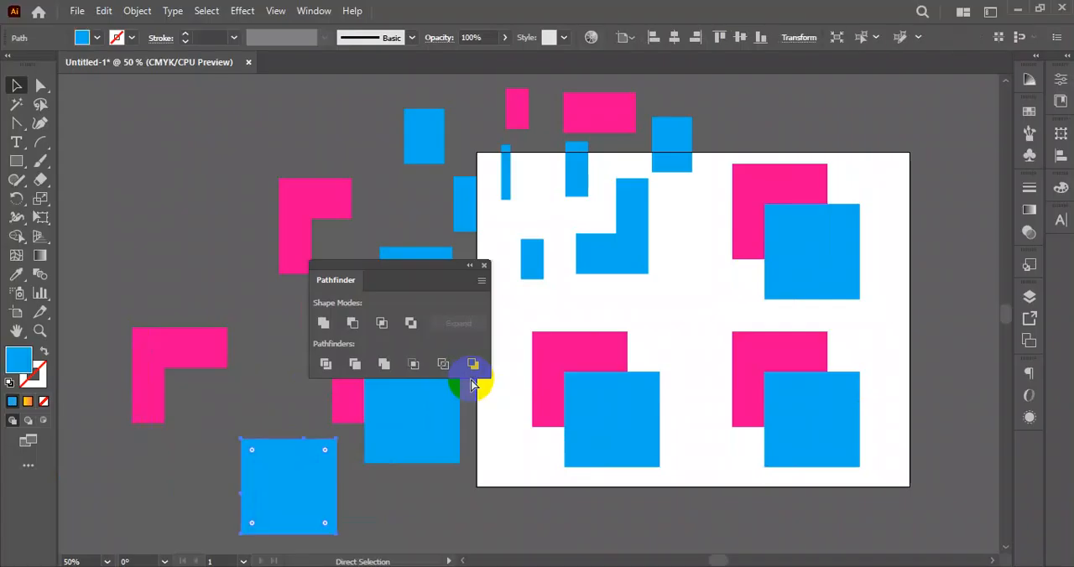
key("ctrl+z")
key("ctrl+z")
key("ctrl+z")
key("ctrl+z")
key("ctrl+z")
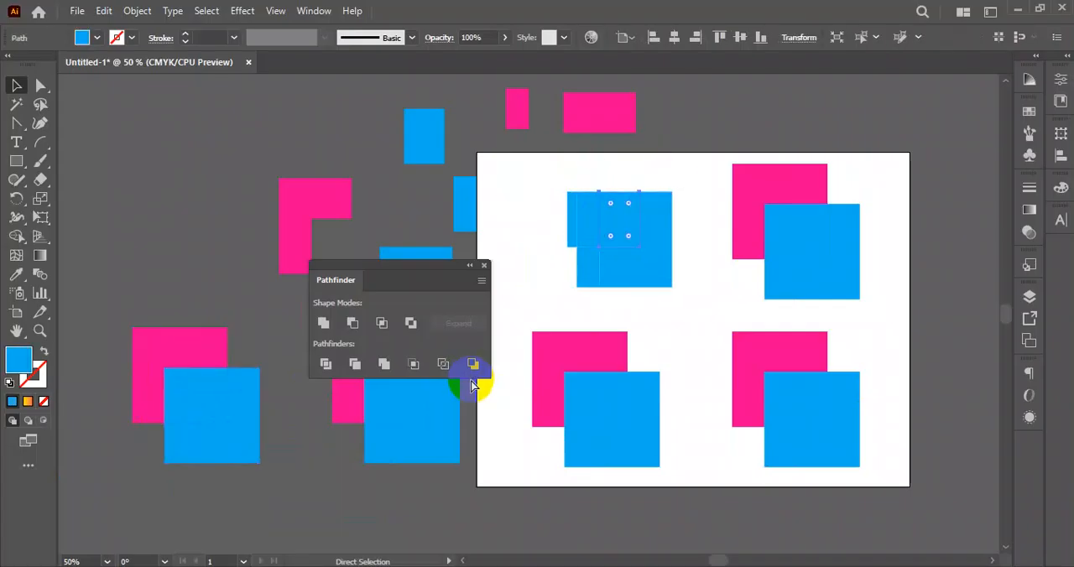
key("ctrl+z")
key("ctrl+z")
key("ctrl+z")
key("ctrl+z")
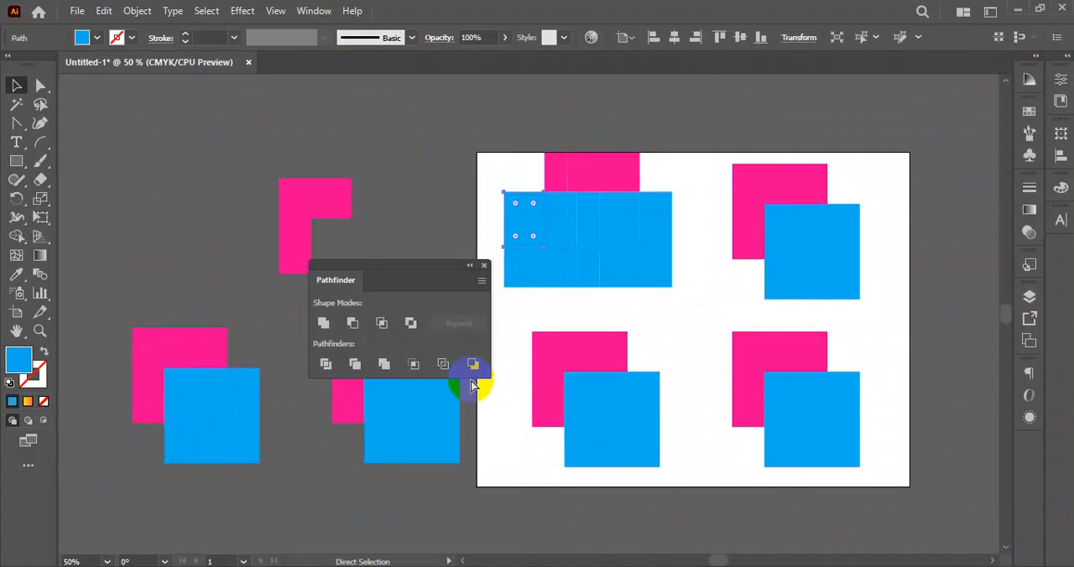
- Move the Pathfinder panel away from the shapes and undo the remaining edits to the overlapping group at the artboard's upper-left corner
left_click_drag(427, 276, 347, 167)
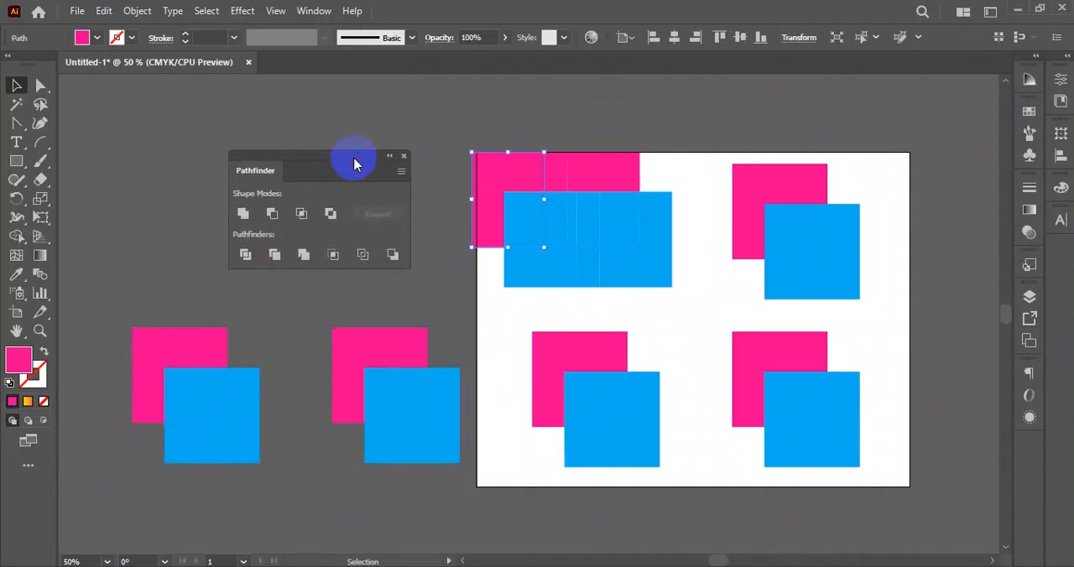
key("ctrl+z")
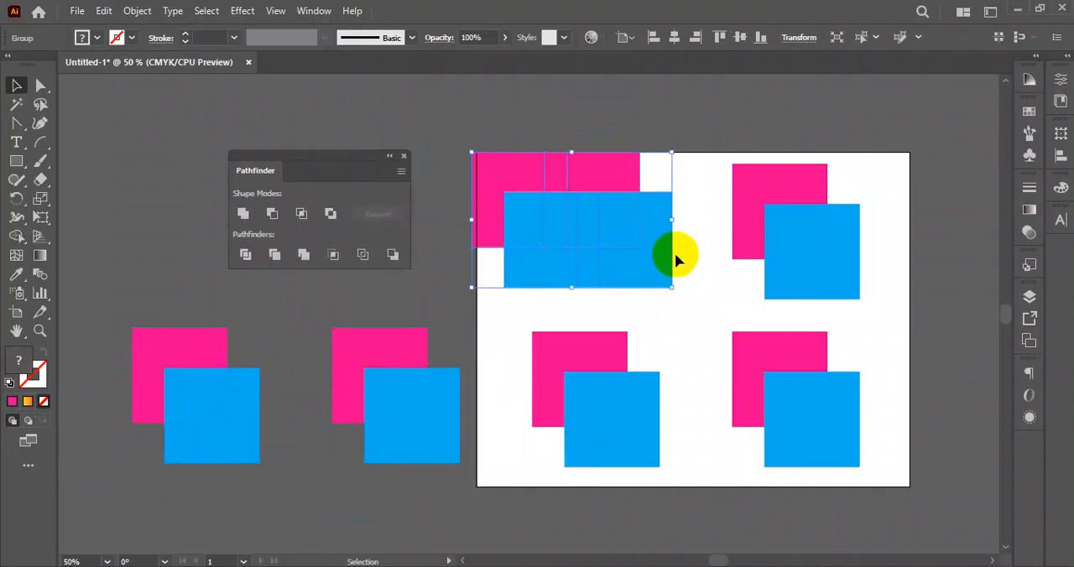
key("ctrl+z")
key("ctrl+z")
key("ctrl+z")
key("ctrl+z")
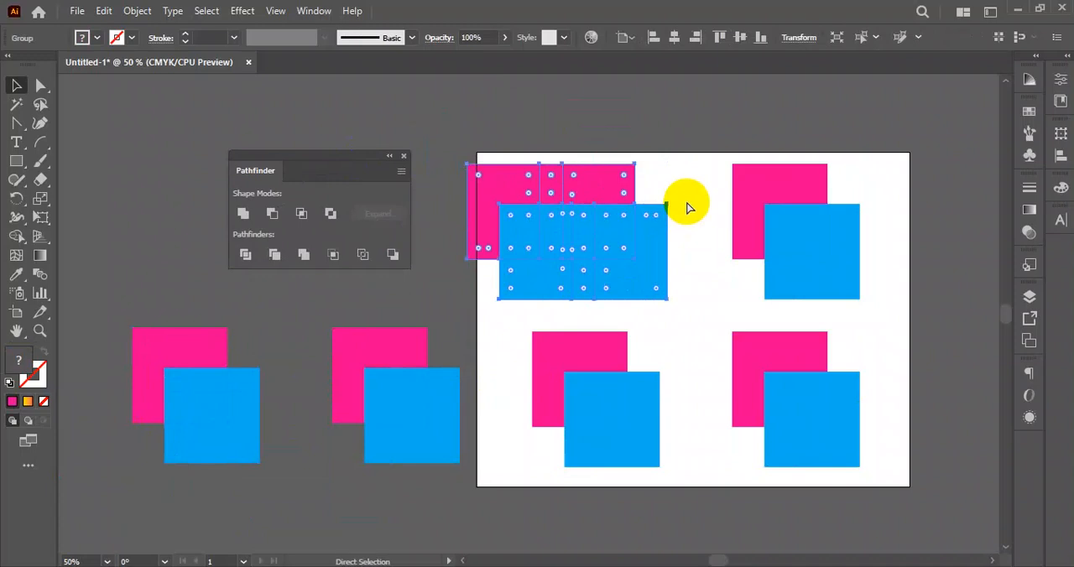
key("ctrl+z")
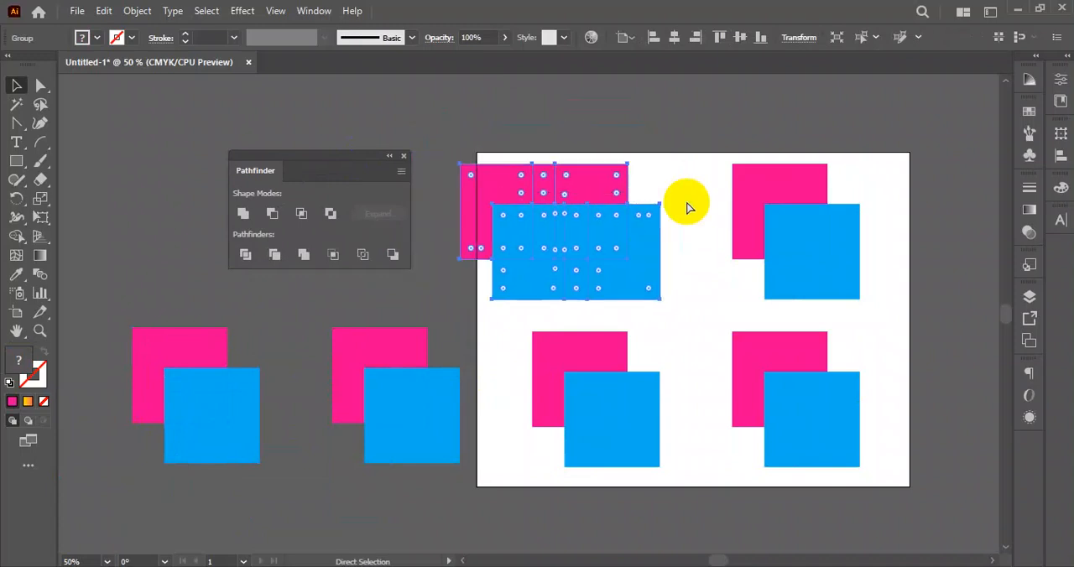
- Deselect the upper-left shapes and move the Pathfinder panel farther away from the artboard
left_click(690, 199)
left_click(657, 236)
left_click(661, 186)
left_click_drag(347, 154, 238, 106)
- Select the overlapping upper-left squares and examine up close the regions that the Shape Builder tool highlights in them
left_click(566, 244)
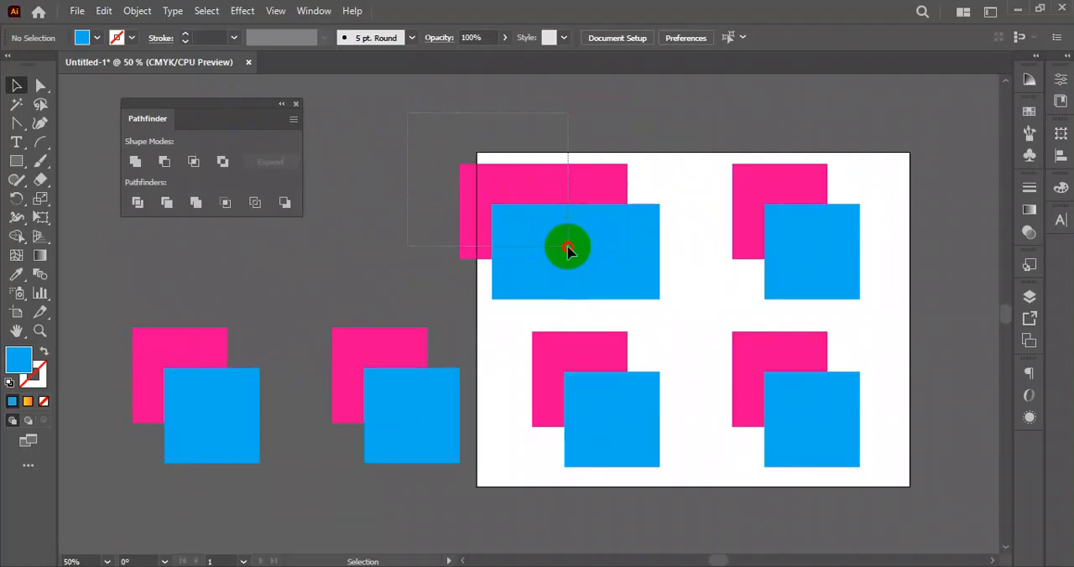
right_click(21, 238)
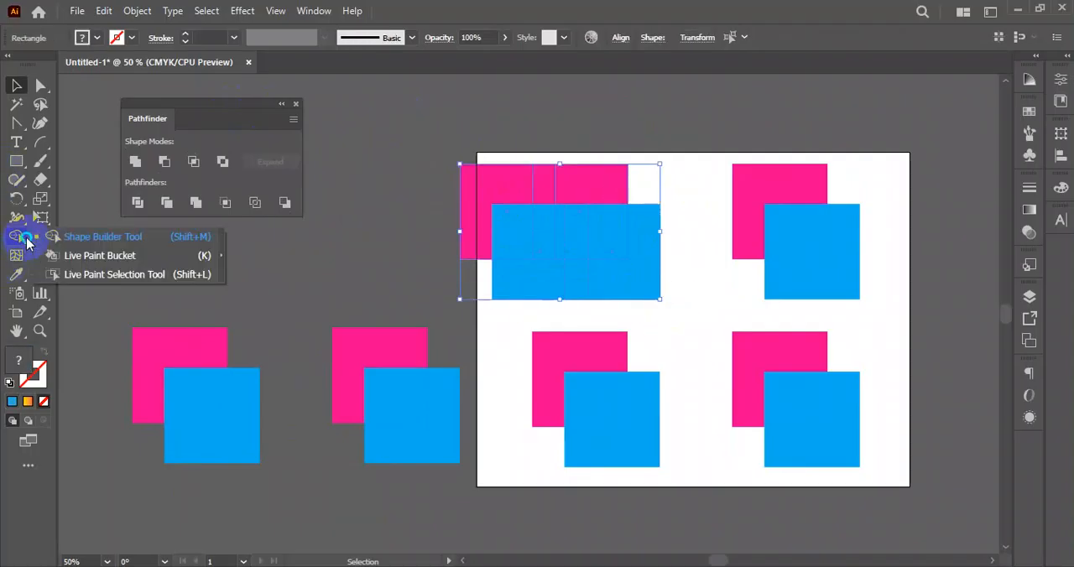
left_click(85, 242)
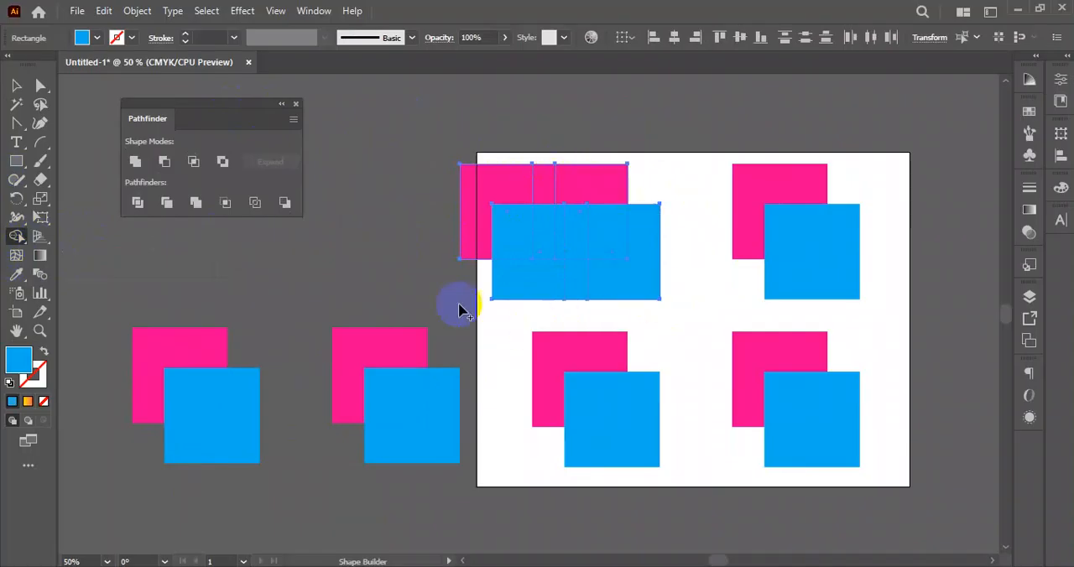
scroll(564, 194, "up", 3)
left_click_drag(634, 217, 568, 334)
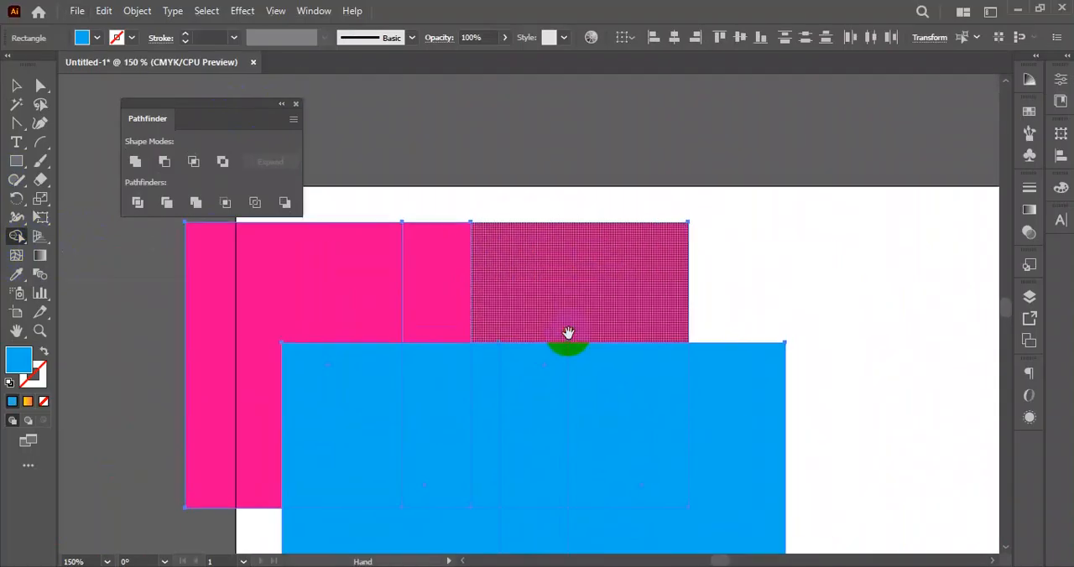
scroll(345, 277, "down", 1)
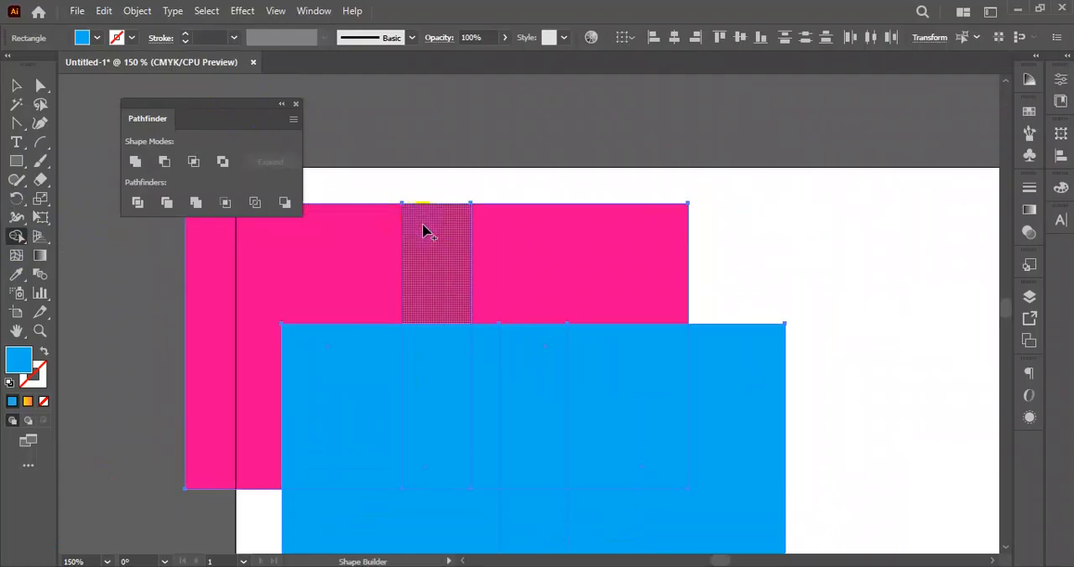
scroll(582, 243, "down", 3)
scroll(489, 354, "down", 1)
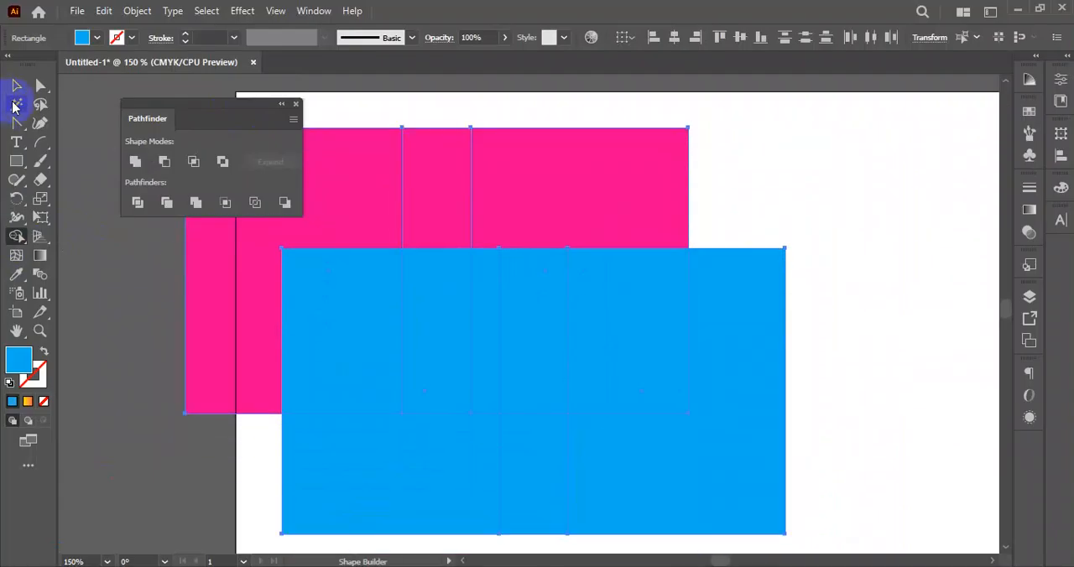
left_click(16, 84)
- Draw a large circular polar grid in the empty space to the left of the artboard and the square pairs
scroll(453, 240, "down", 4)
left_click_drag(590, 223, 930, 369)
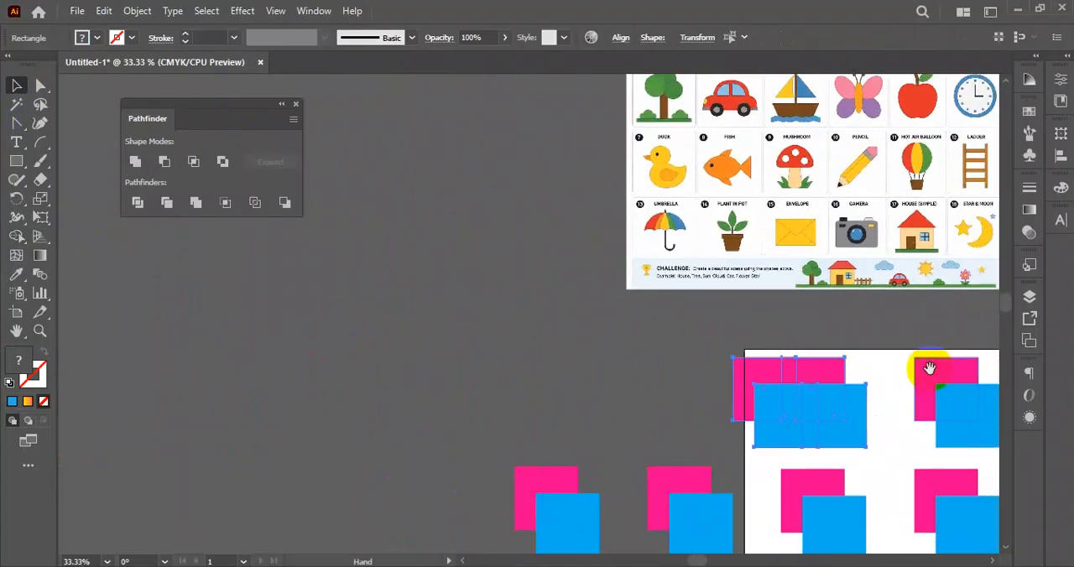
left_click_drag(46, 152, 115, 207)
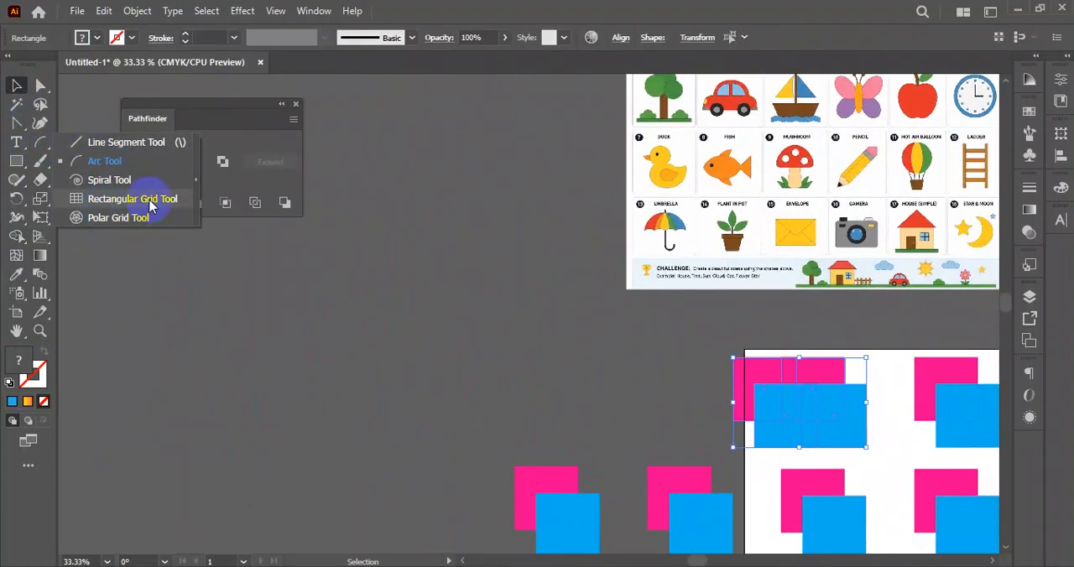
left_click_drag(150, 205, 138, 216)
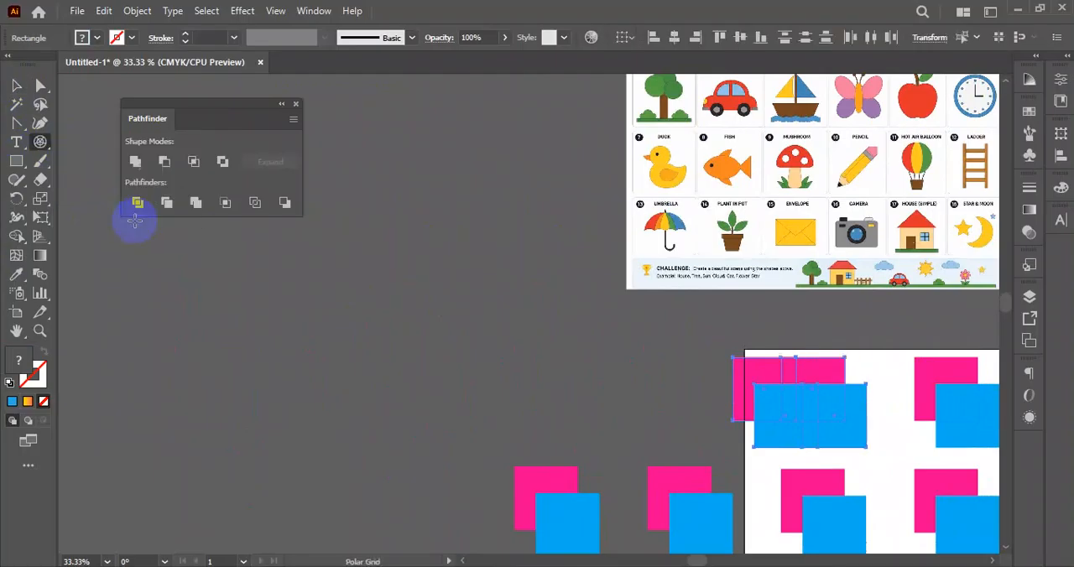
scroll(487, 253, "down", 2)
scroll(487, 253, "left", 2)
left_click_drag(371, 355, 483, 472)
- Fill the polar grid with blue and move it slightly up and to the right
left_click(13, 87)
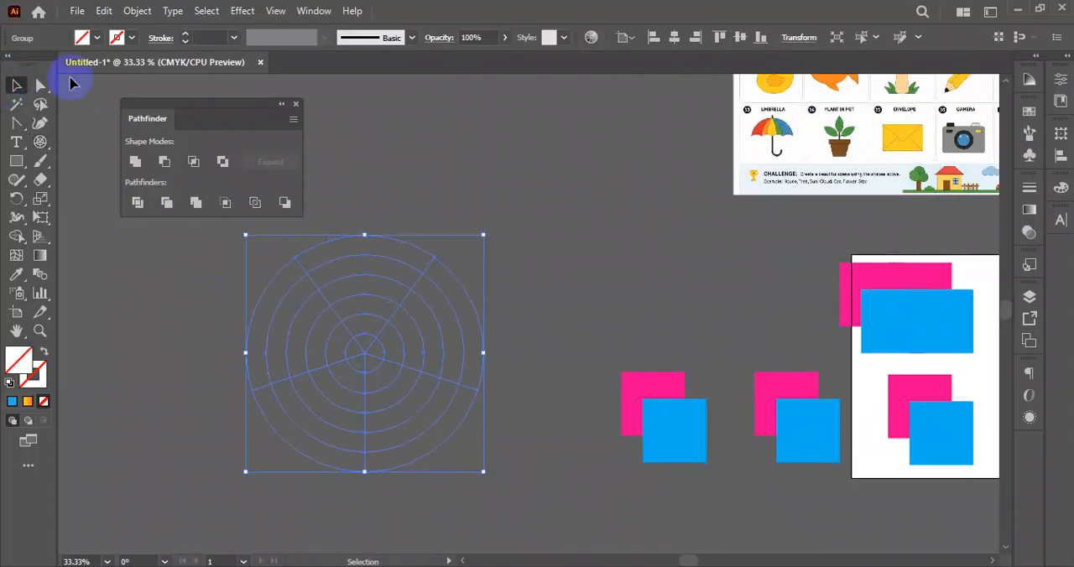
left_click(97, 38)
left_click(87, 69)
left_click(276, 145)
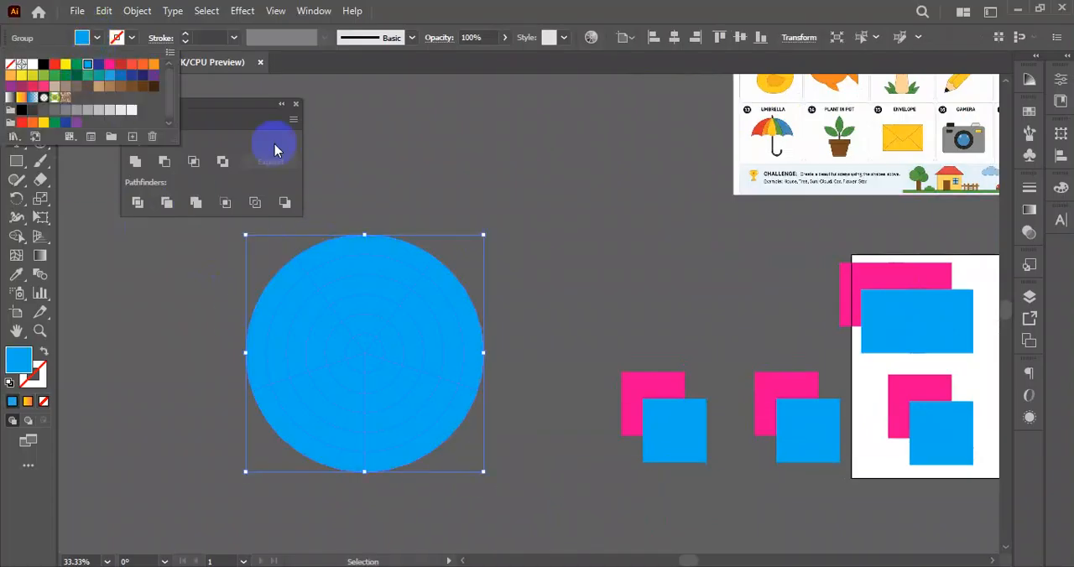
left_click_drag(406, 319, 432, 297)
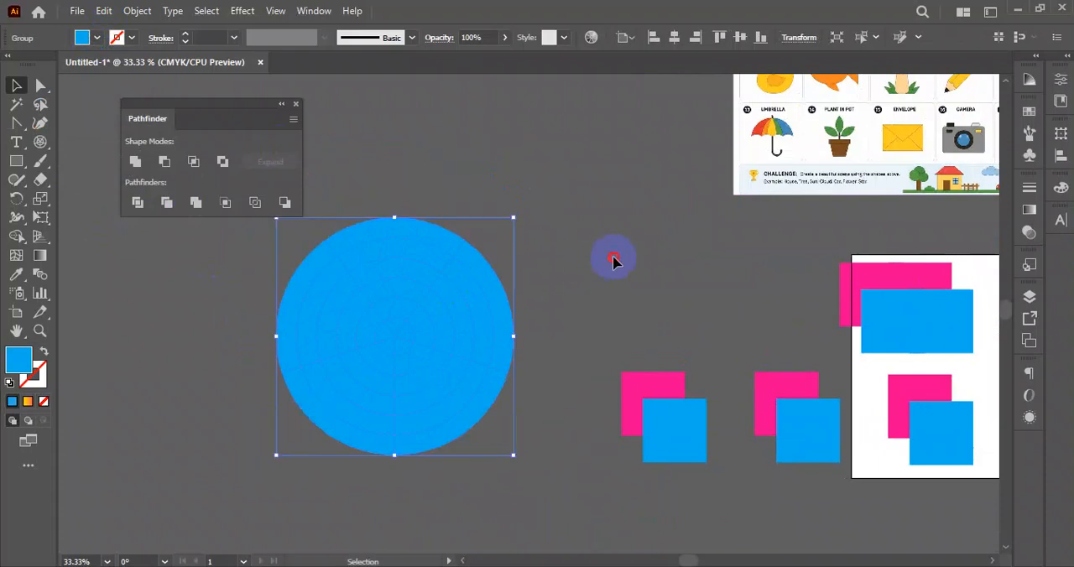
- Reselect the blue polar grid and ungroup it
left_click(614, 260)
left_click(416, 312)
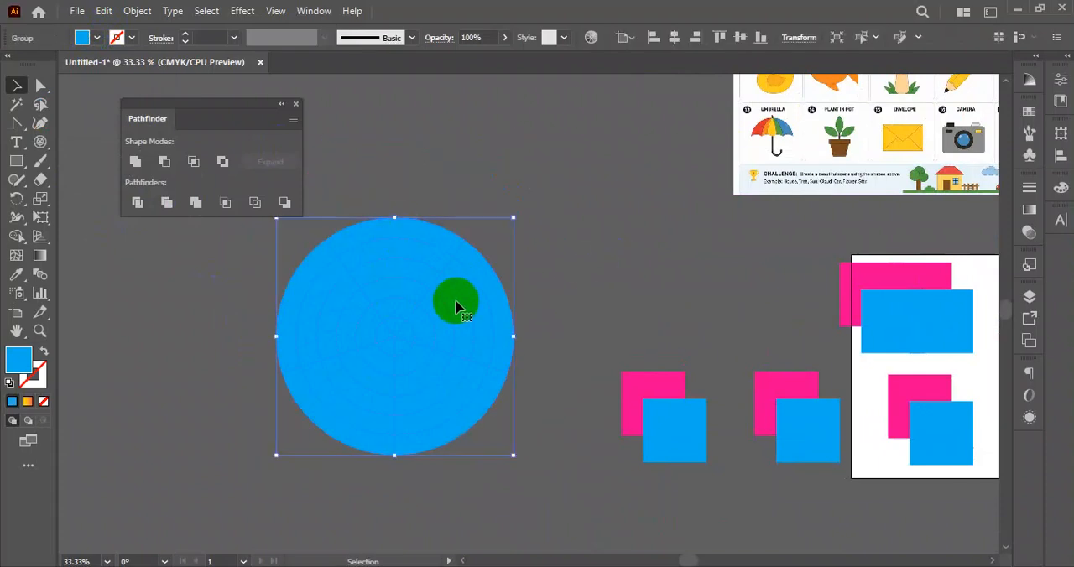
right_click(364, 286)
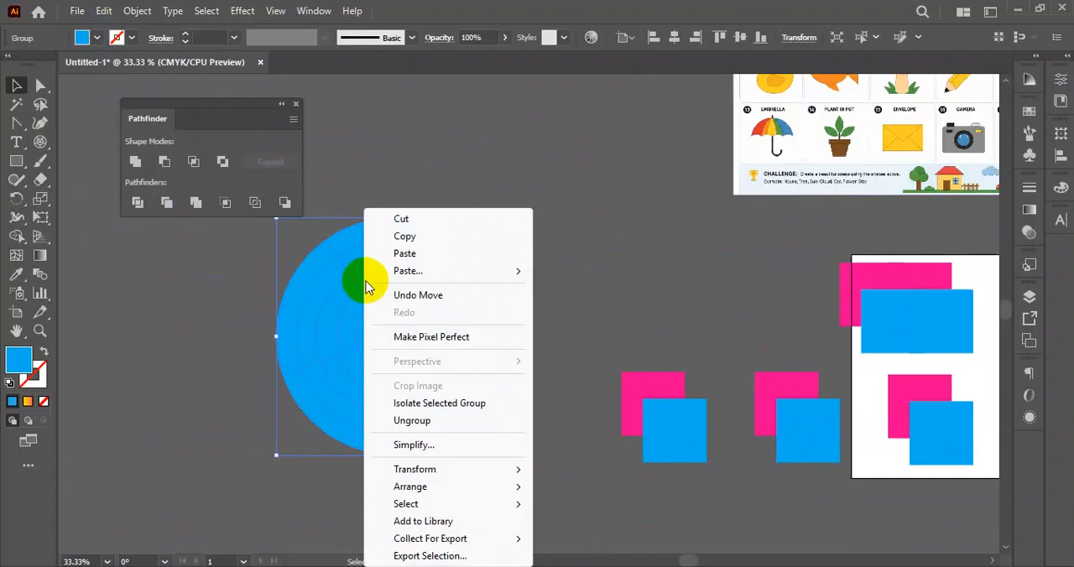
left_click(432, 422)
left_click(470, 315)
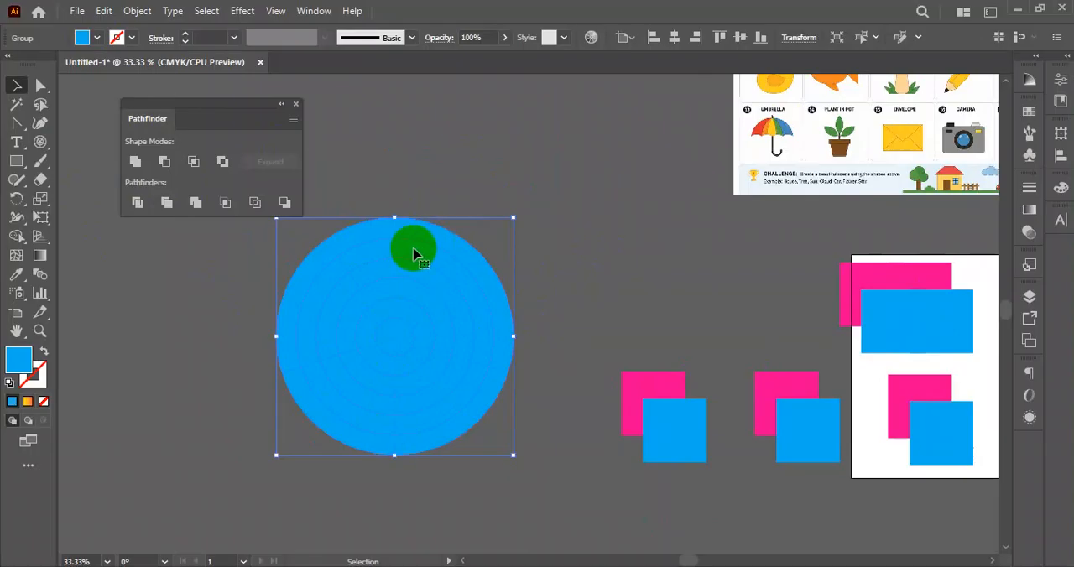
left_click_drag(17, 241, 61, 242)
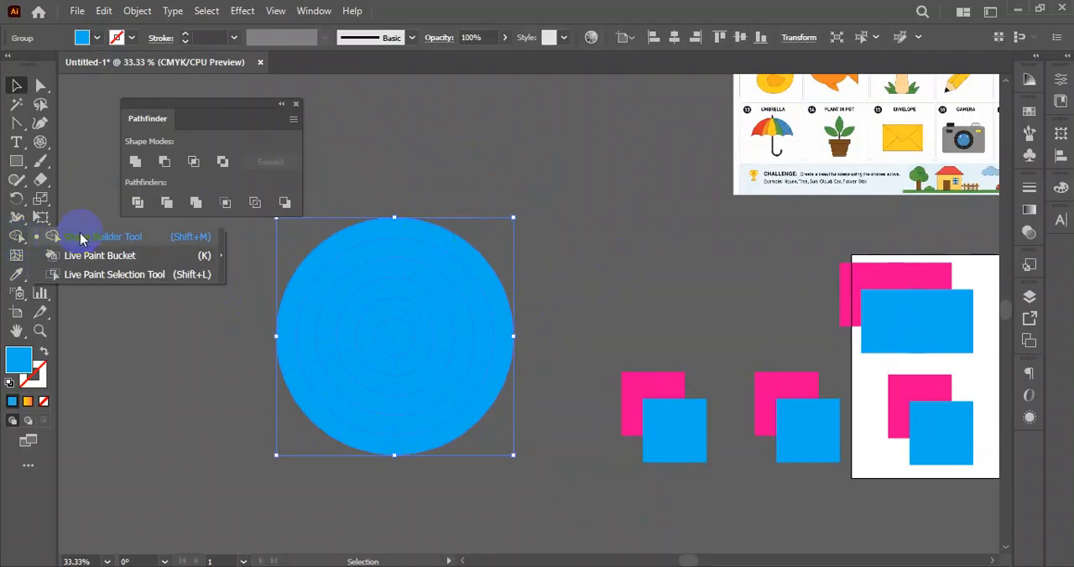
left_click_drag(83, 241, 84, 241)
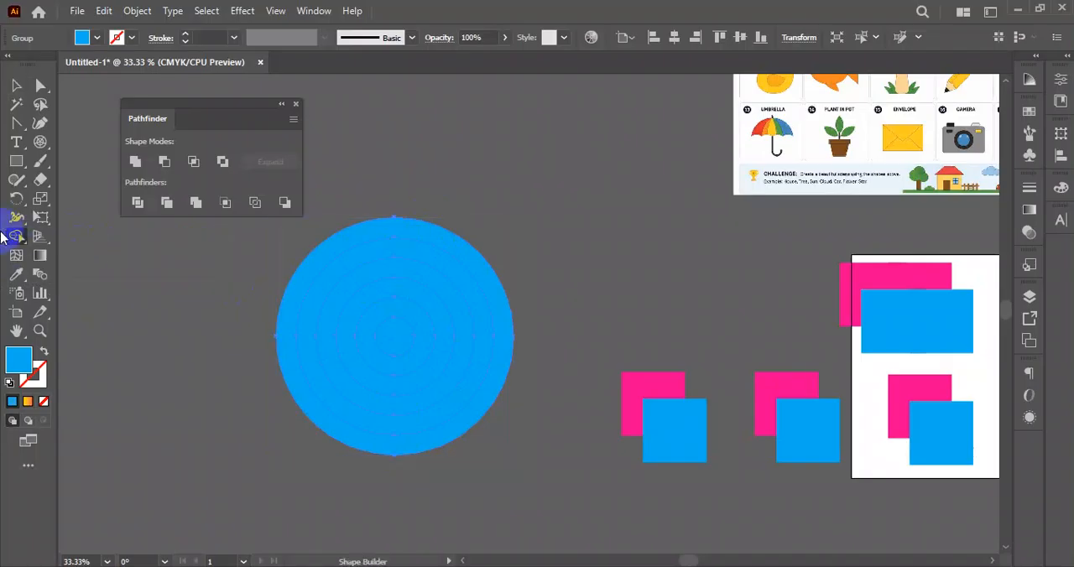
left_click_drag(17, 241, 107, 244)
left_click(16, 85)
- Select the whole ungrouped polar grid and merge its outermost ring with the Shape Builder tool, filled red
left_click(436, 135)
left_click_drag(464, 235, 280, 495)
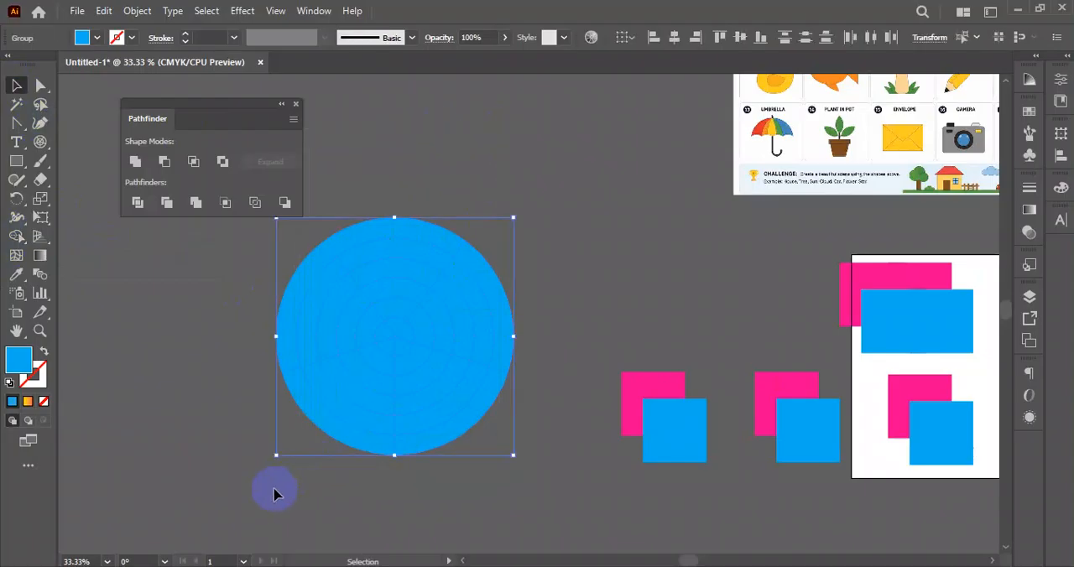
left_click_drag(16, 236, 66, 236)
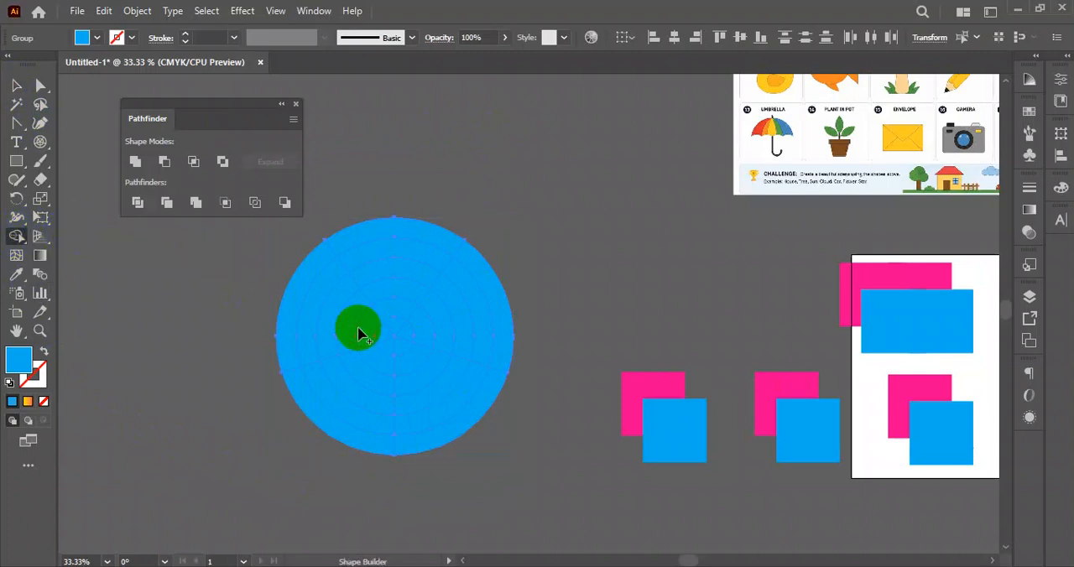
left_click(96, 39)
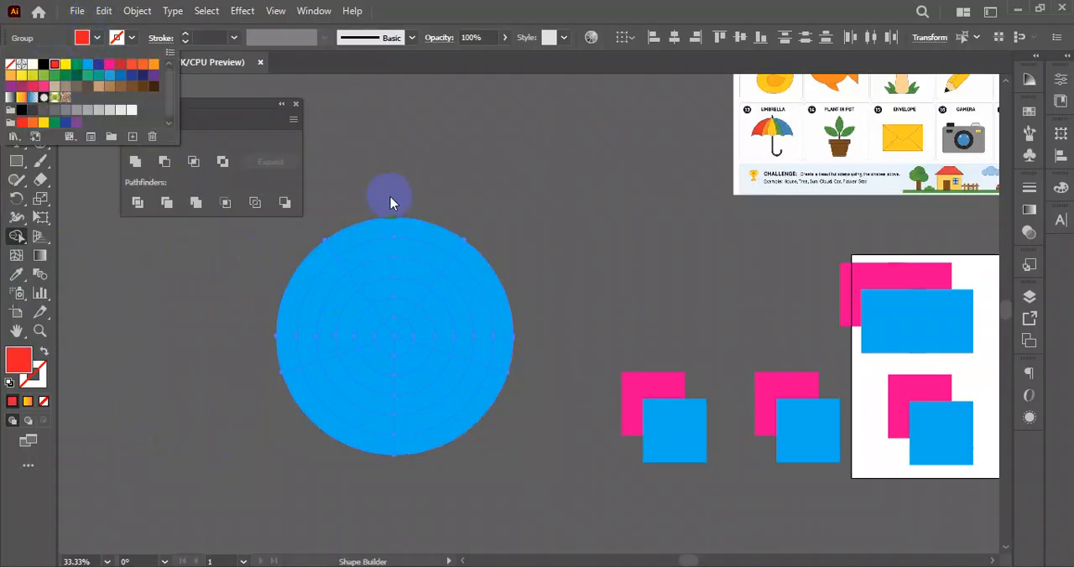
left_click(382, 233)
left_click(399, 233)
- Recolour every segment of the second ring of the polar grid yellow with the Shape Builder tool
left_click(81, 37)
left_click(67, 65)
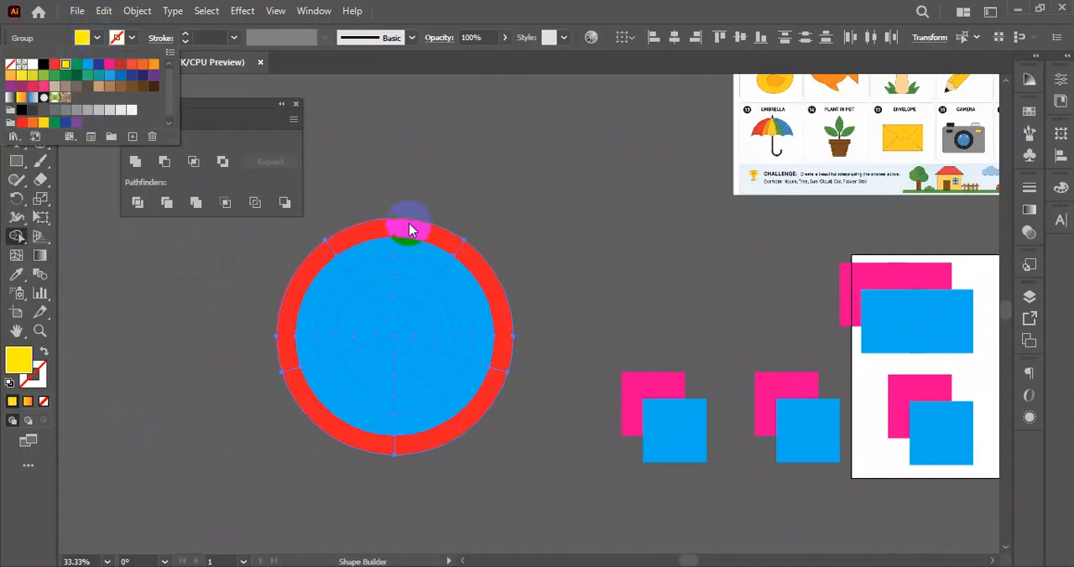
left_click(402, 260)
left_click(405, 260)
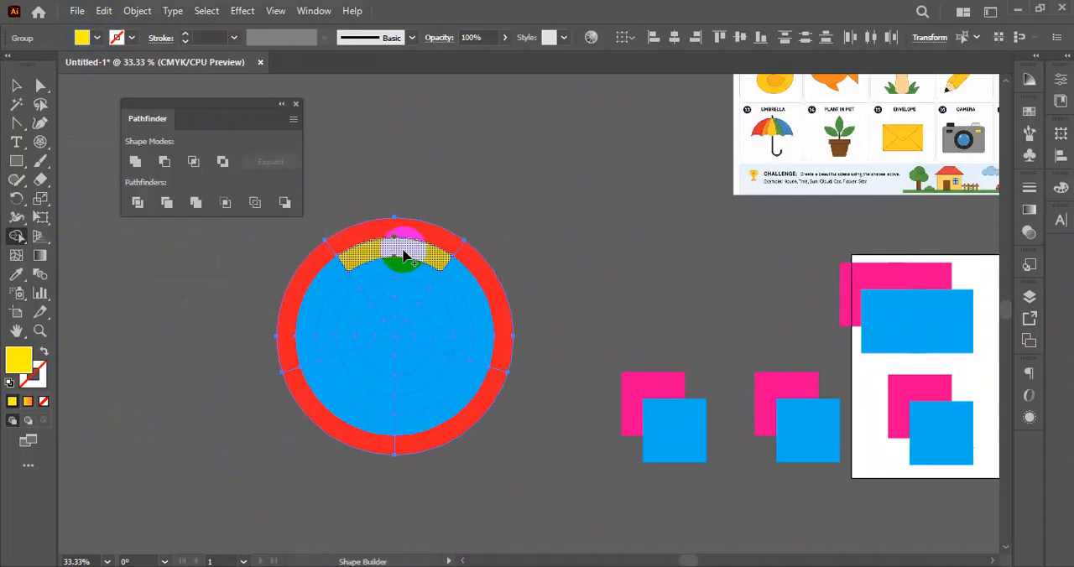
left_click(319, 332)
left_click(328, 407)
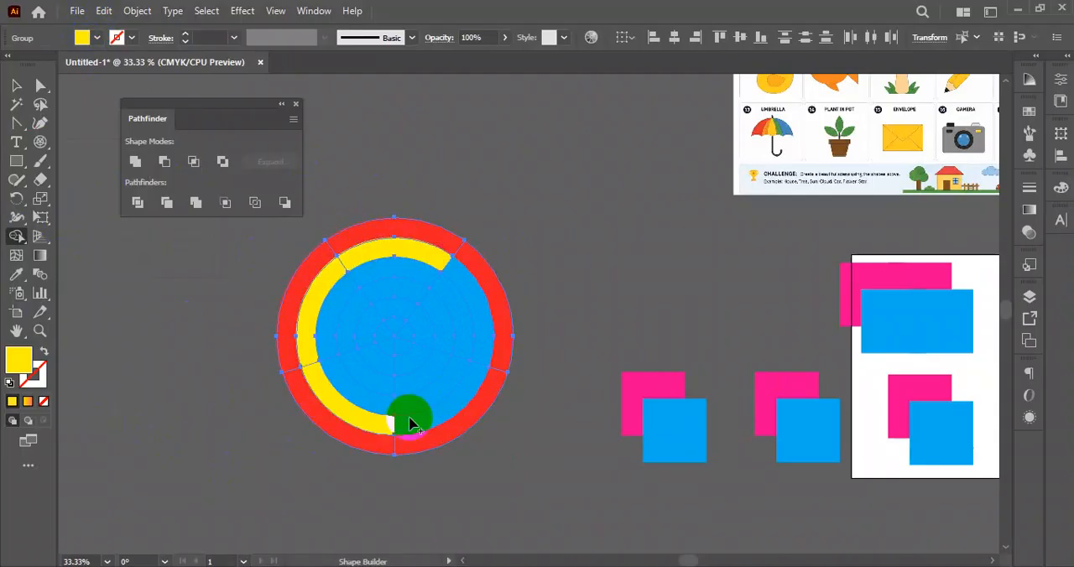
left_click(433, 421)
left_click(483, 334)
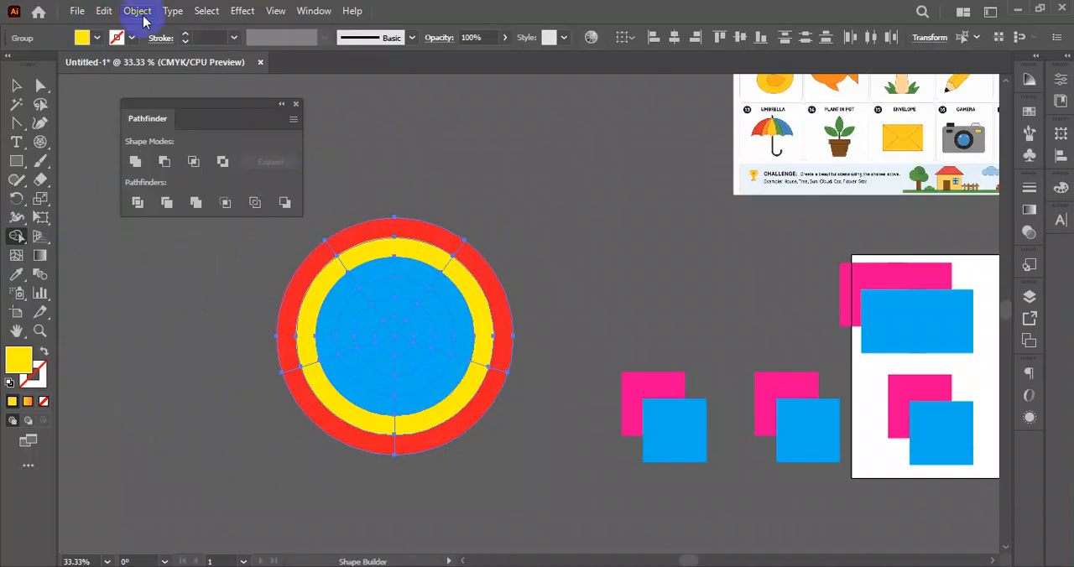
- Recolour the third ring of the polar grid green with the Shape Builder tool
left_click(97, 38)
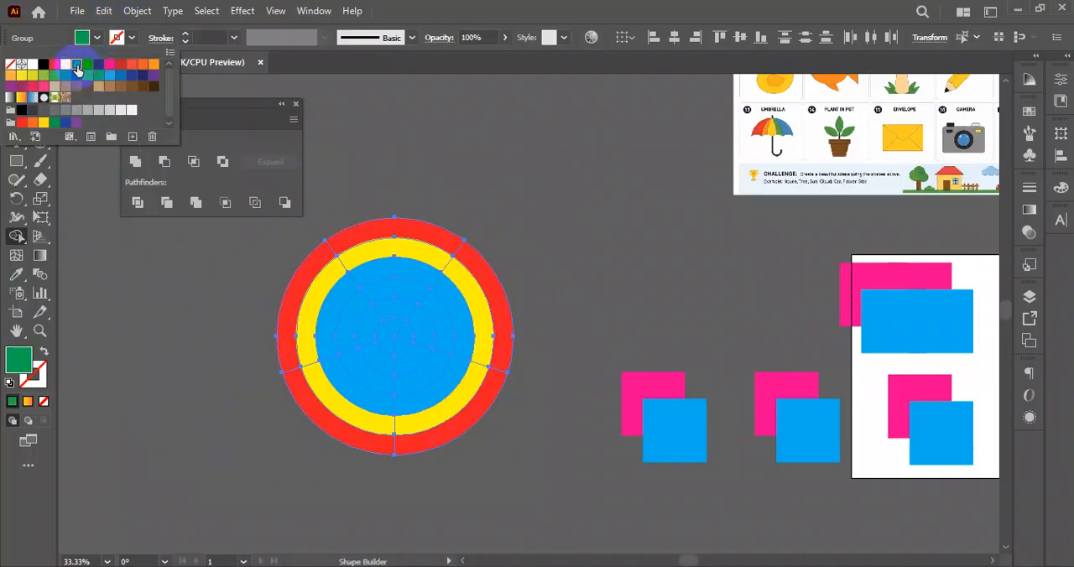
left_click(374, 276)
mouse_move(374, 276)
left_mouse_down()
mouse_move(348, 291)
mouse_move(355, 394)
mouse_move(424, 405)
mouse_move(467, 336)
mouse_move(441, 284)
left_mouse_up()
- Merge the inner circle's upper-left sector into one pink wedge with the Shape Builder tool
left_click(99, 39)
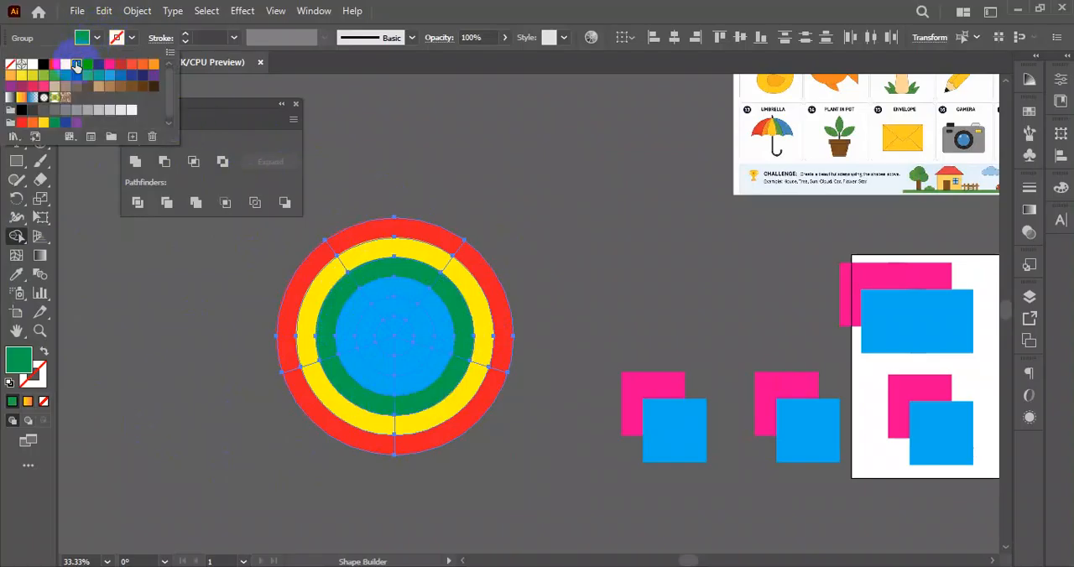
left_click(89, 70)
left_click(109, 63)
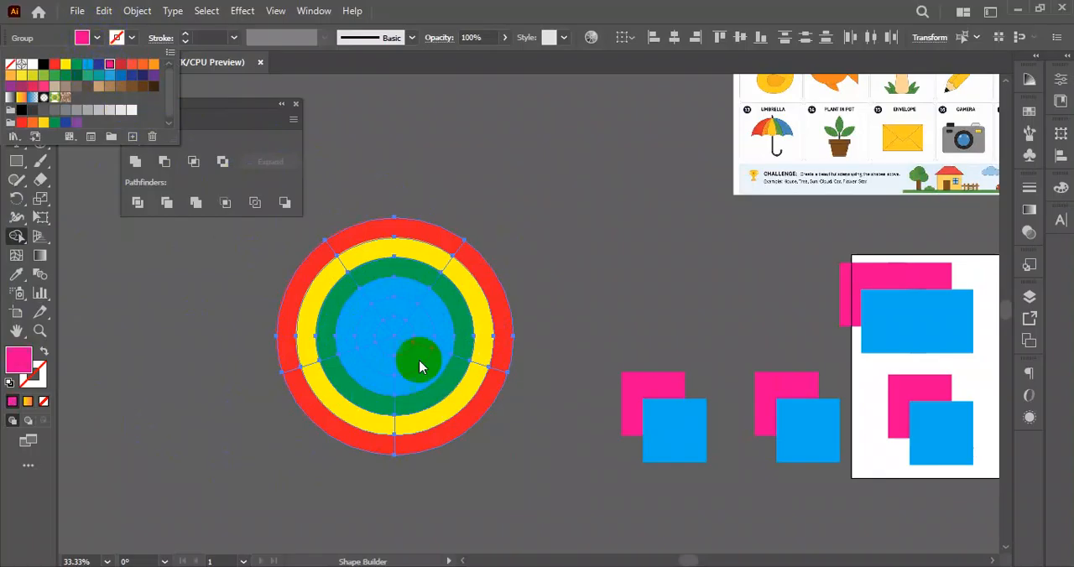
left_click(351, 319)
mouse_move(352, 319)
left_mouse_down()
mouse_move(359, 307)
mouse_move(391, 326)
left_mouse_up()
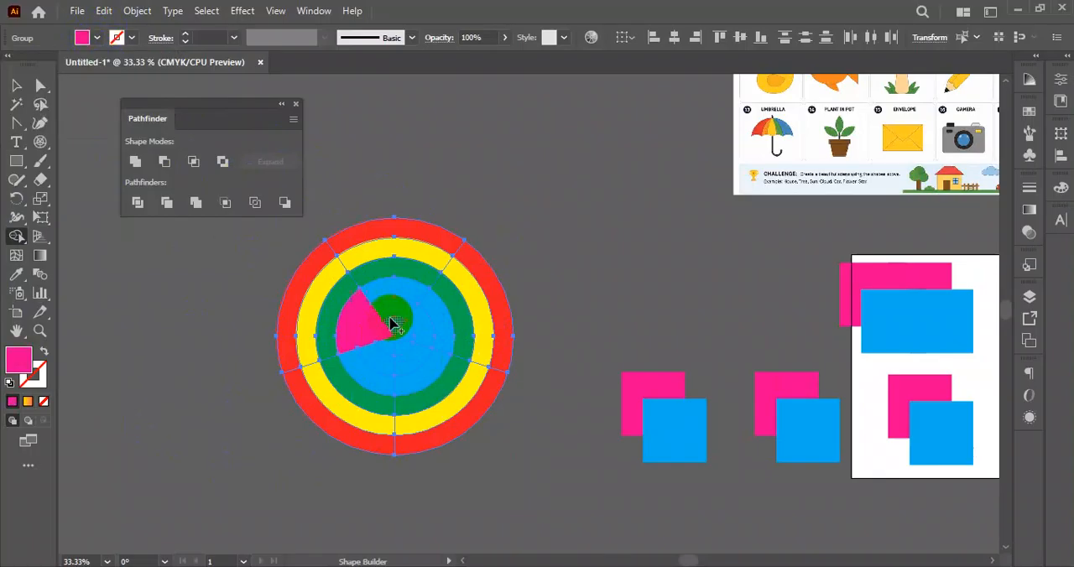
- Merge the inner circle's top sector into one dark red wedge
left_click(98, 38)
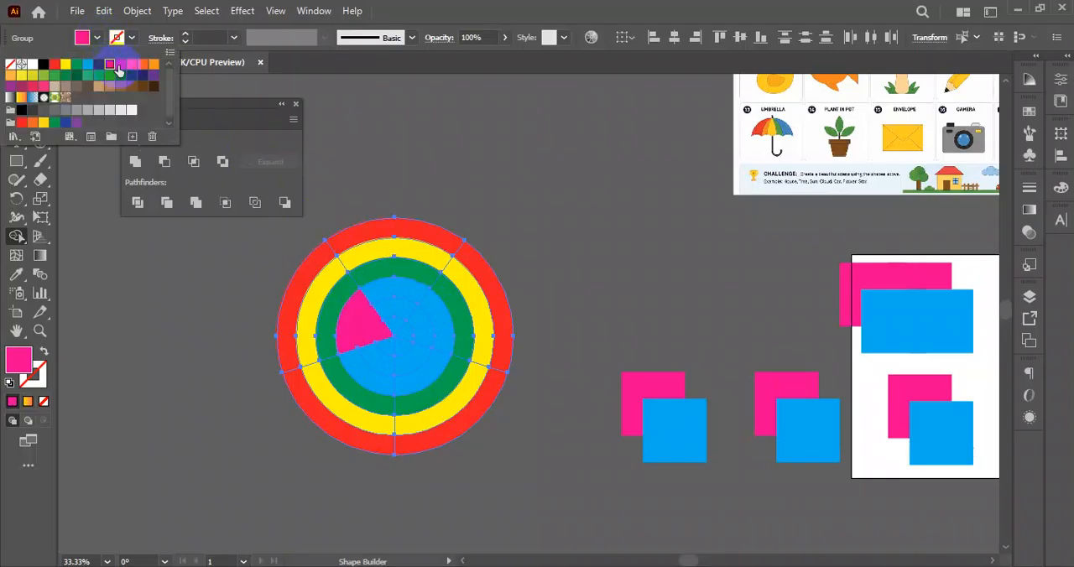
left_click(119, 67)
left_click(393, 305)
left_click_drag(393, 291, 403, 336)
- Merge the inner circle's right sector into a red-orange wedge and its lower-right sector into an orange wedge
left_click(97, 40)
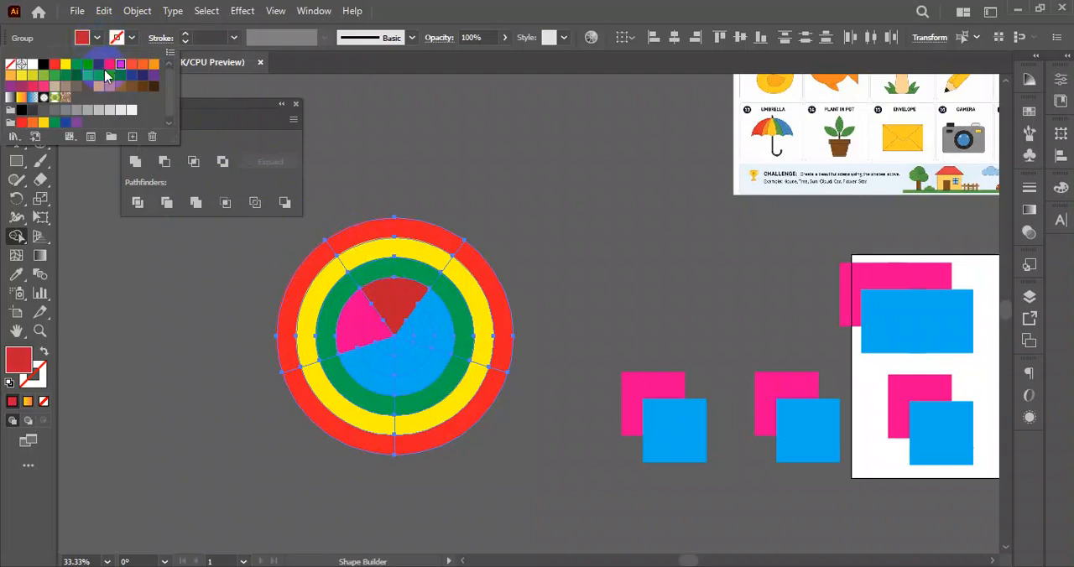
left_click(131, 67)
left_click(416, 335)
left_click_drag(408, 336, 442, 336)
left_click(117, 38)
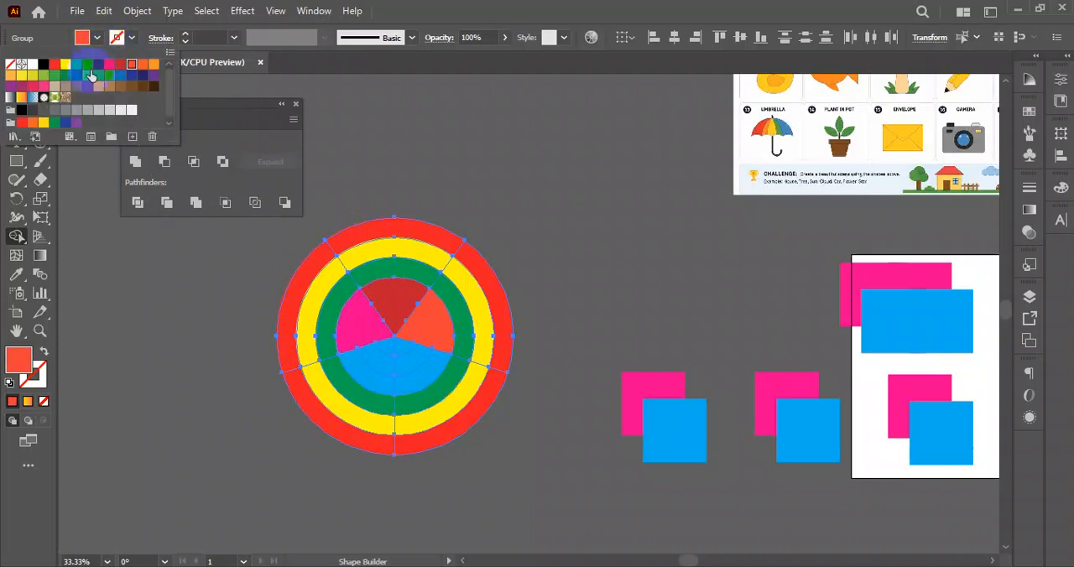
left_click(421, 352)
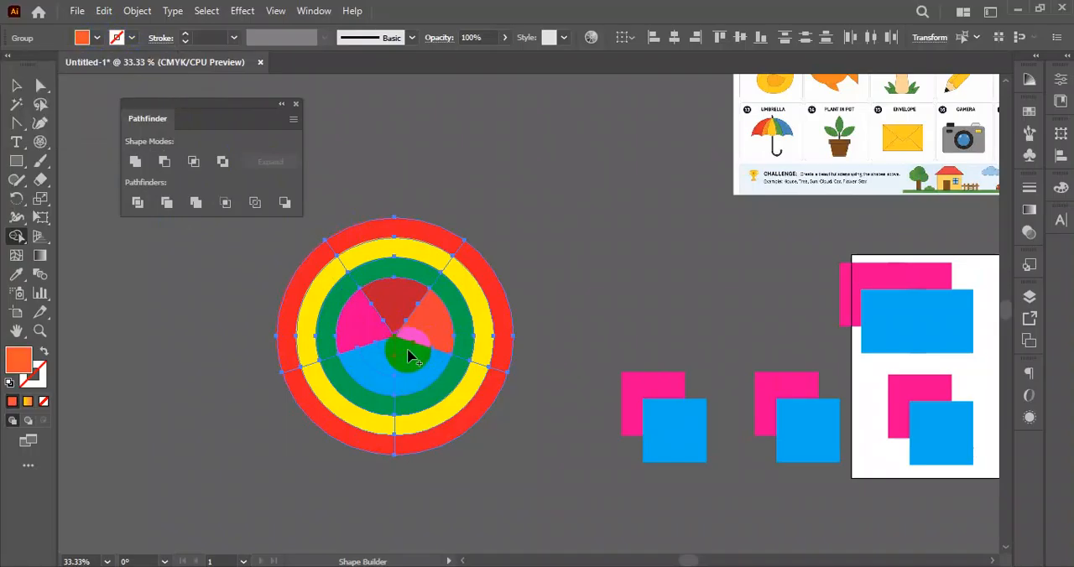
left_click_drag(409, 359, 428, 379)
- Merge the remaining blue sector of the inner circle into a teal green wedge and deselect the artwork
left_click(96, 38)
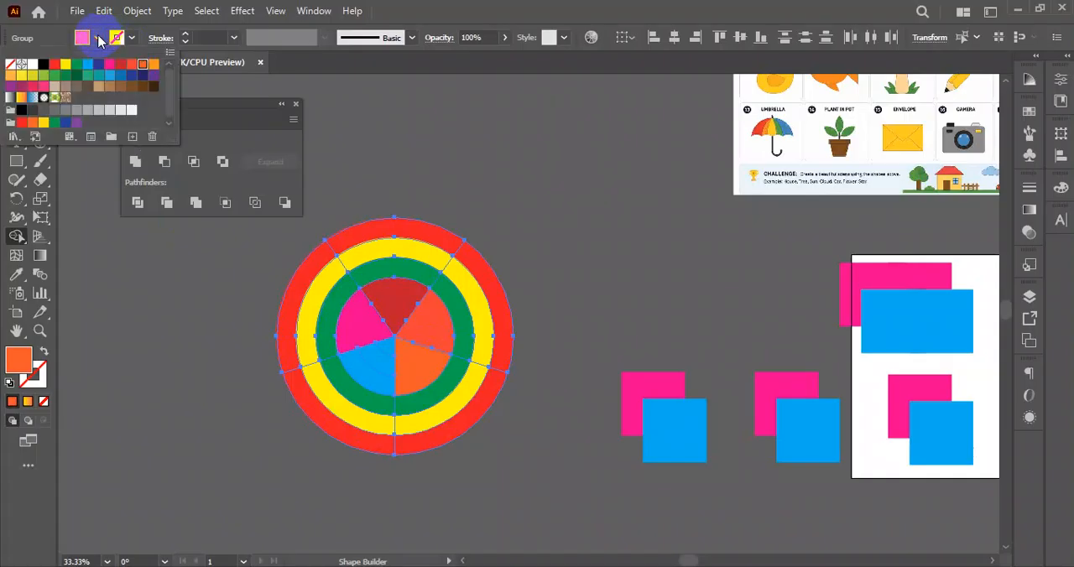
left_click(88, 84)
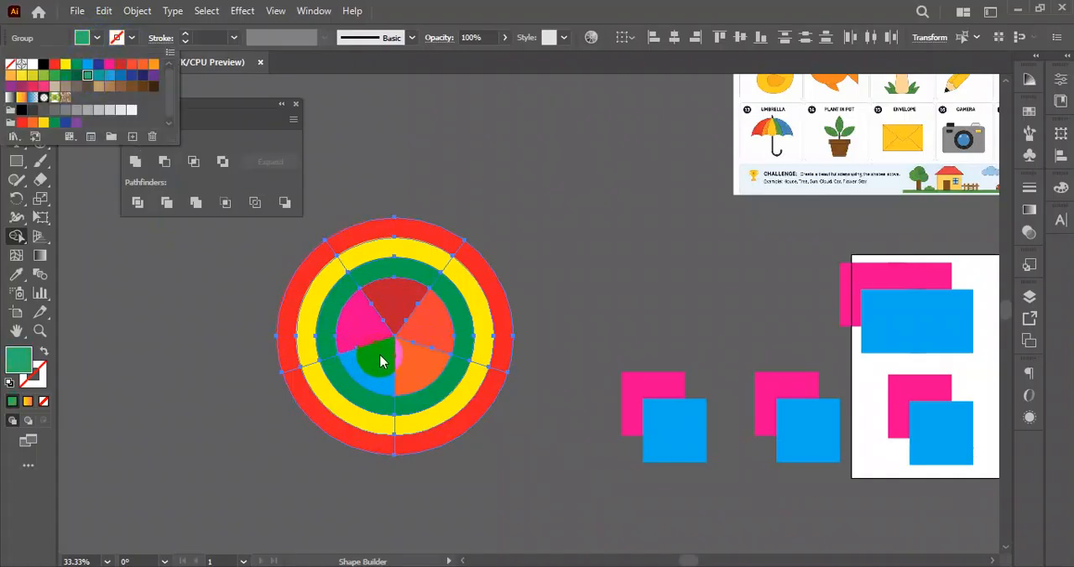
left_click(398, 353)
left_click(375, 382)
left_click(16, 85)
left_click(490, 185)
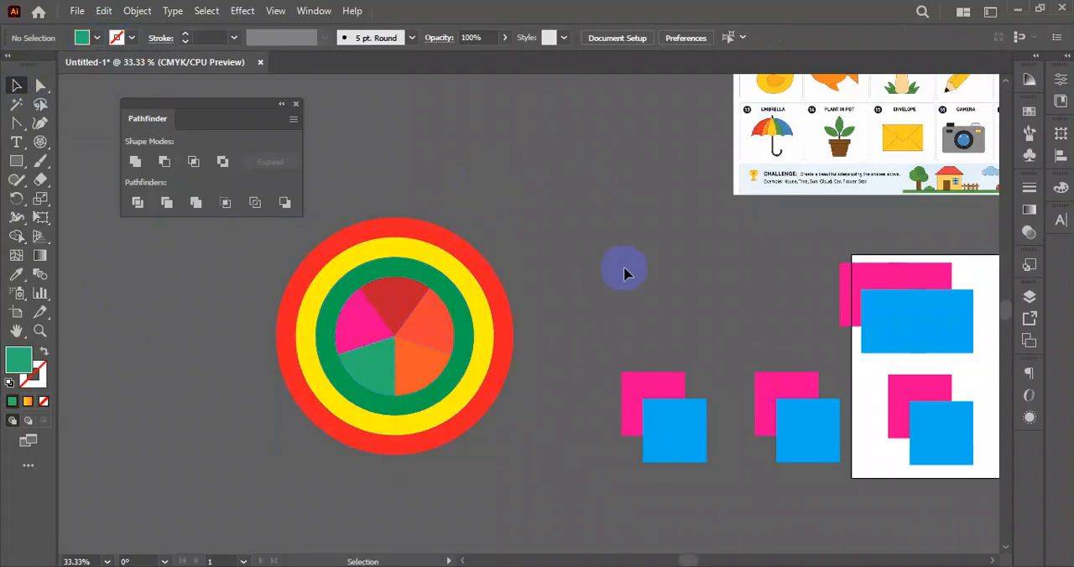
- Ungroup the coloured grid, move the red ring off to the right, and pull the top yellow, green and dark red pieces upward
left_click(440, 241)
right_click(435, 241)
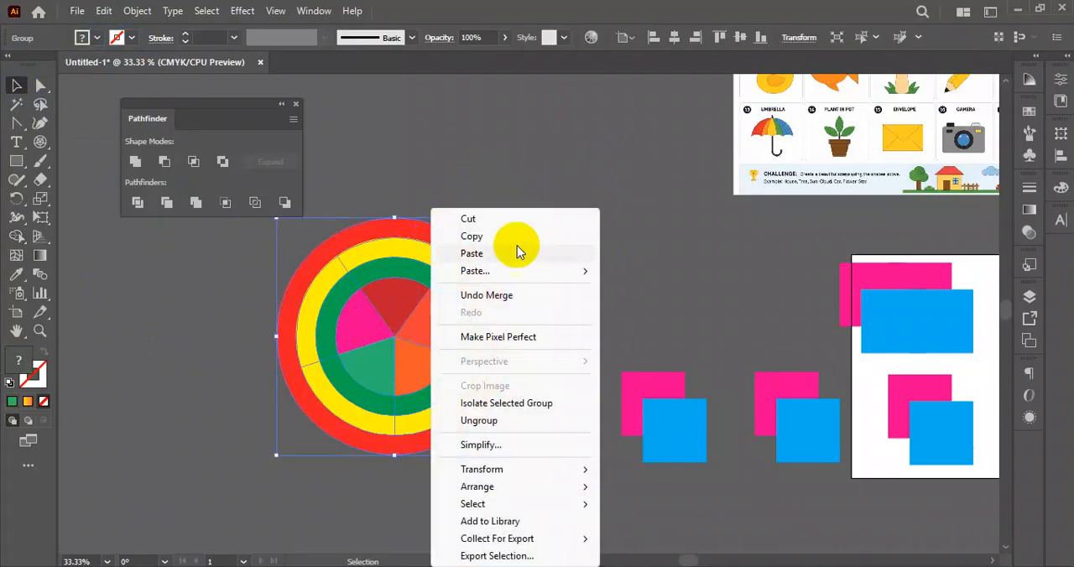
left_click(517, 430)
left_click_drag(422, 230, 611, 175)
left_click_drag(398, 245, 408, 152)
left_click_drag(401, 271, 405, 221)
left_click_drag(412, 290, 396, 273)
- Select the leftmost pair of overlapping squares and merge it into a single pink shape with the Shape Builder tool
scroll(772, 386, "up", 1)
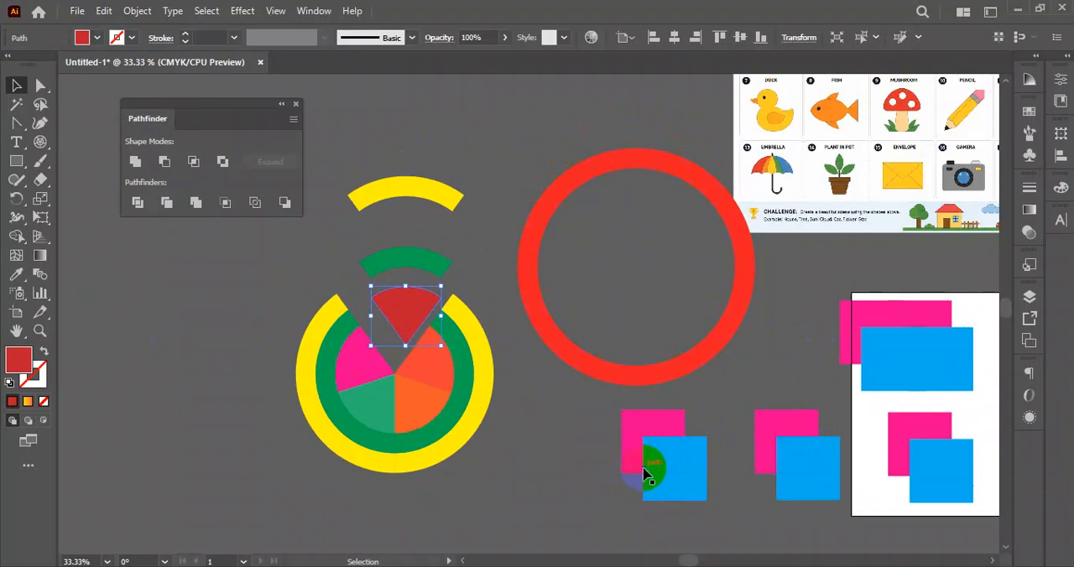
scroll(569, 436, "down", 3)
scroll(593, 391, "up", 3)
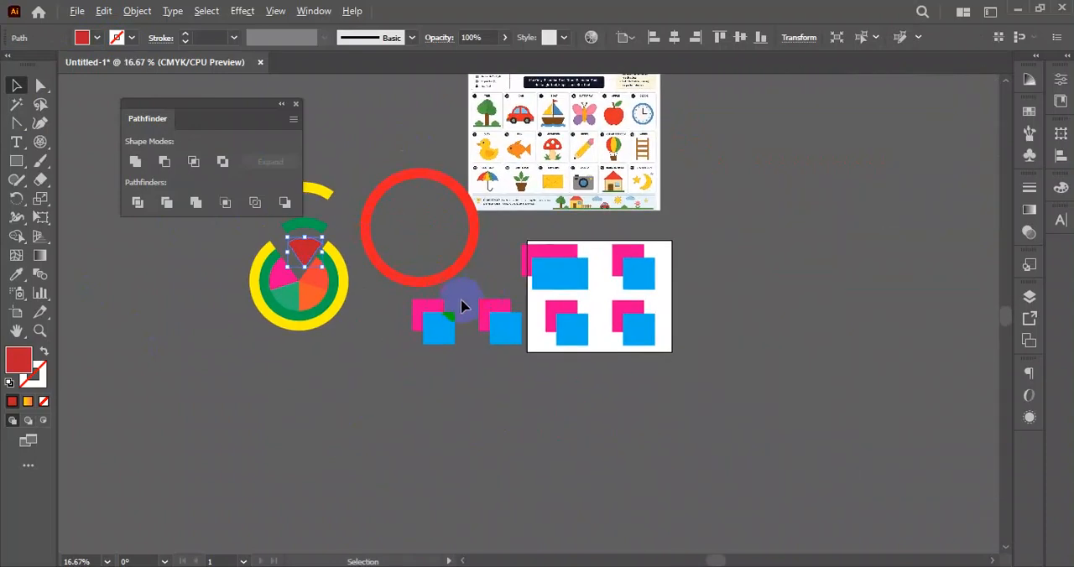
left_click_drag(358, 291, 447, 384)
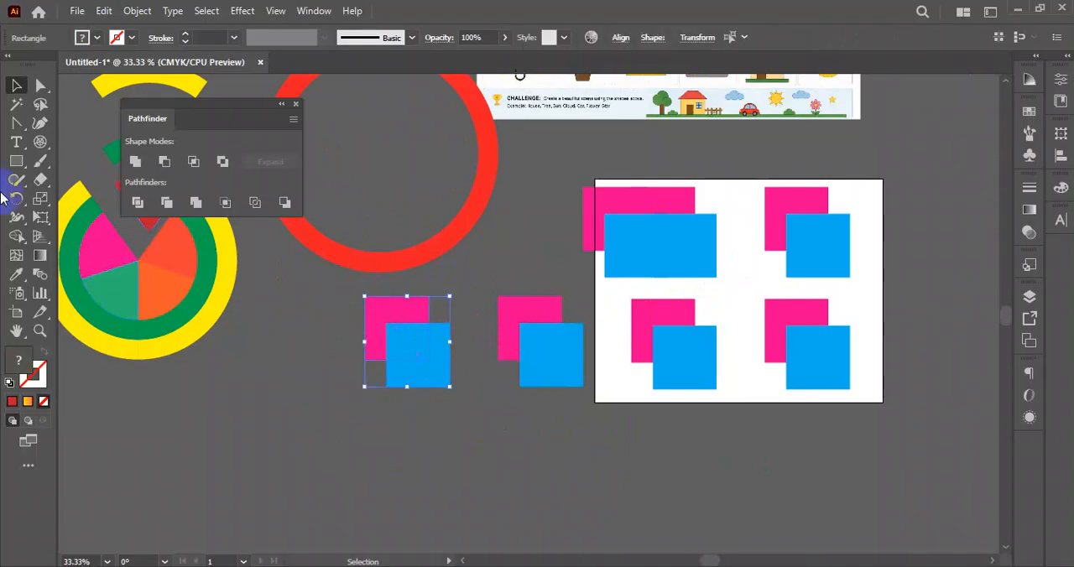
left_click(17, 237)
left_click_drag(388, 307, 434, 378)
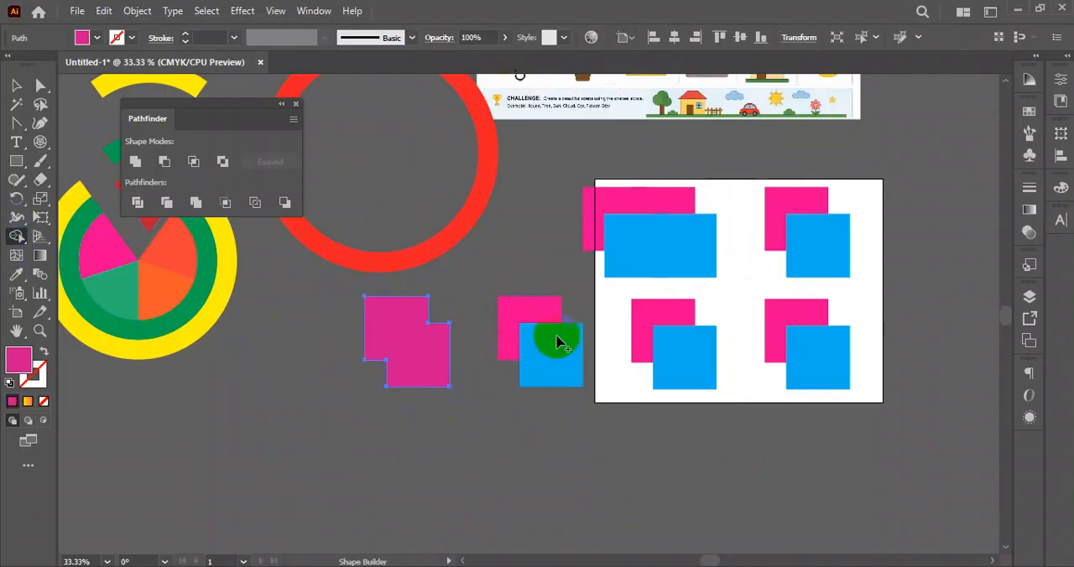
- Remove the blue square from the pair just left of the artboard with the Shape Builder tool, leaving a pink L shape
left_click_drag(522, 252, 561, 399)
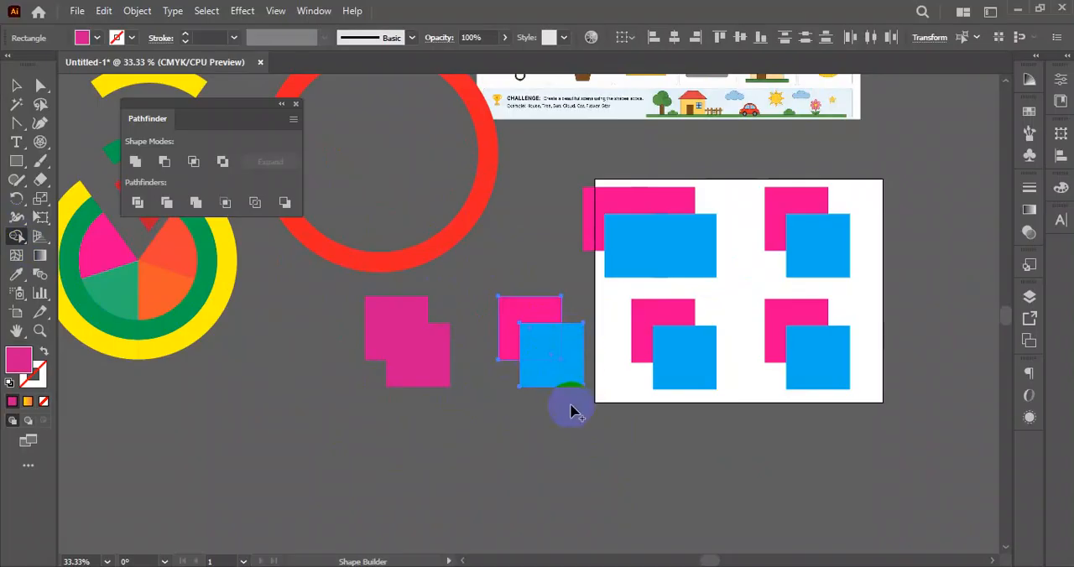
left_click(547, 371)
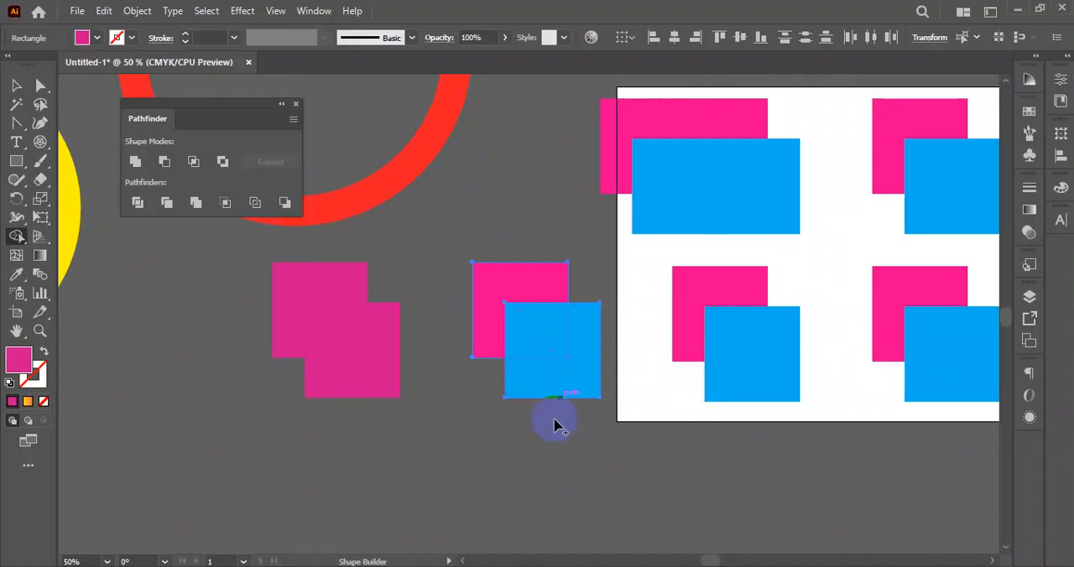
left_click(546, 371, "alt")
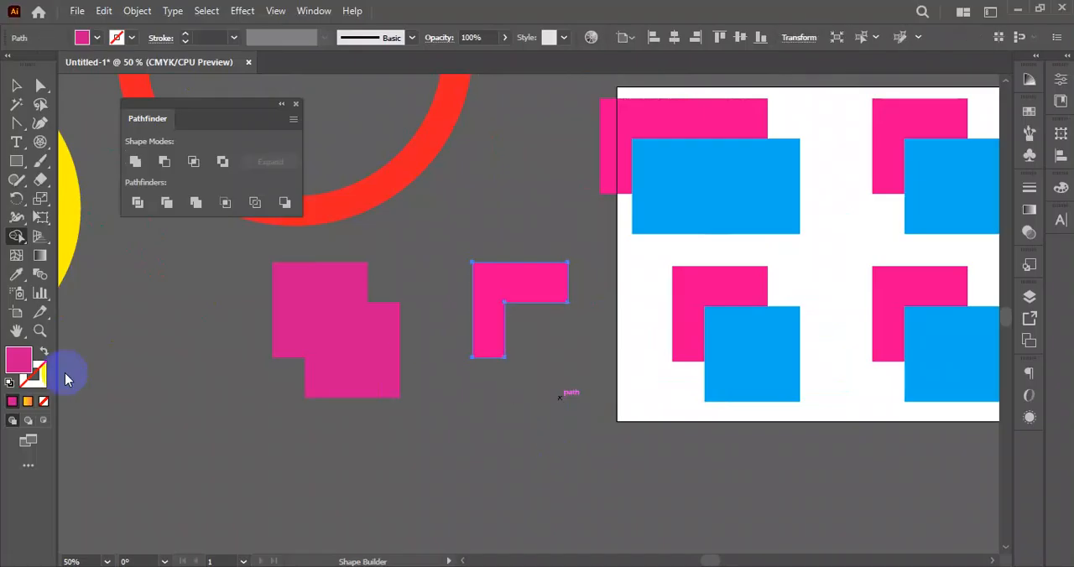
- Merge the artboard's lower-left pair of squares into one shape and cut the blue square out of the lower-right pair
left_click_drag(616, 326, 475, 426)
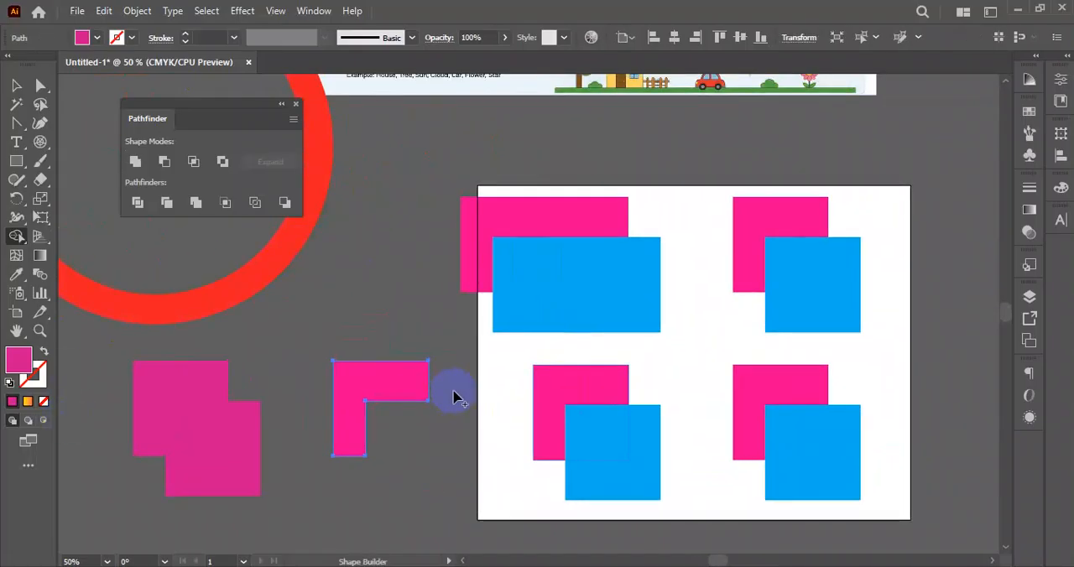
left_click_drag(492, 377, 621, 482)
mouse_move(590, 392)
left_mouse_down()
mouse_move(582, 403)
mouse_move(629, 503)
left_mouse_up()
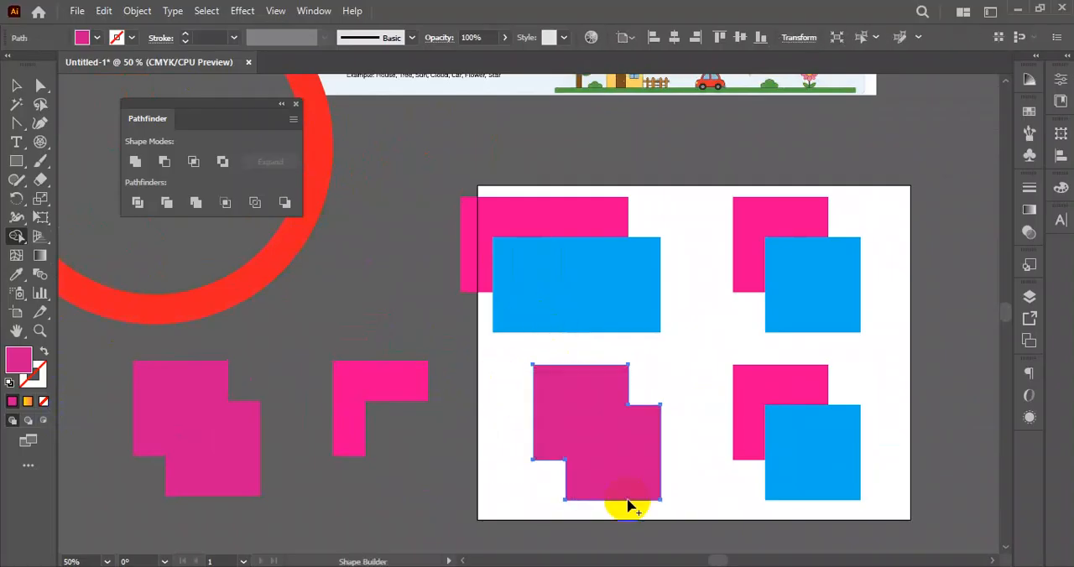
left_click_drag(706, 379, 793, 433)
left_click_drag(851, 502, 782, 430)
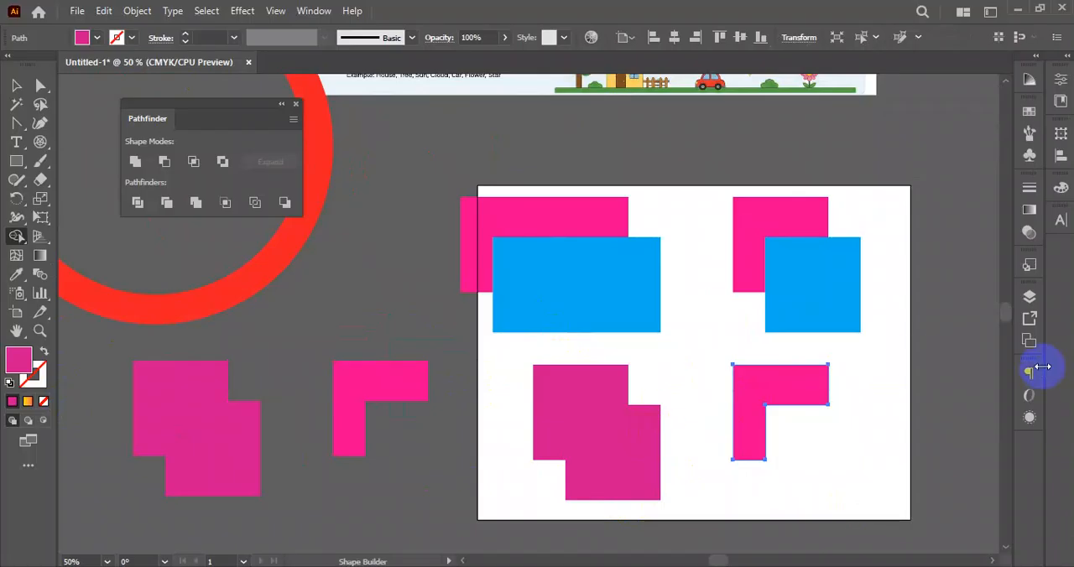
scroll(1016, 370, "down", 2)
left_click_drag(859, 398, 744, 423)
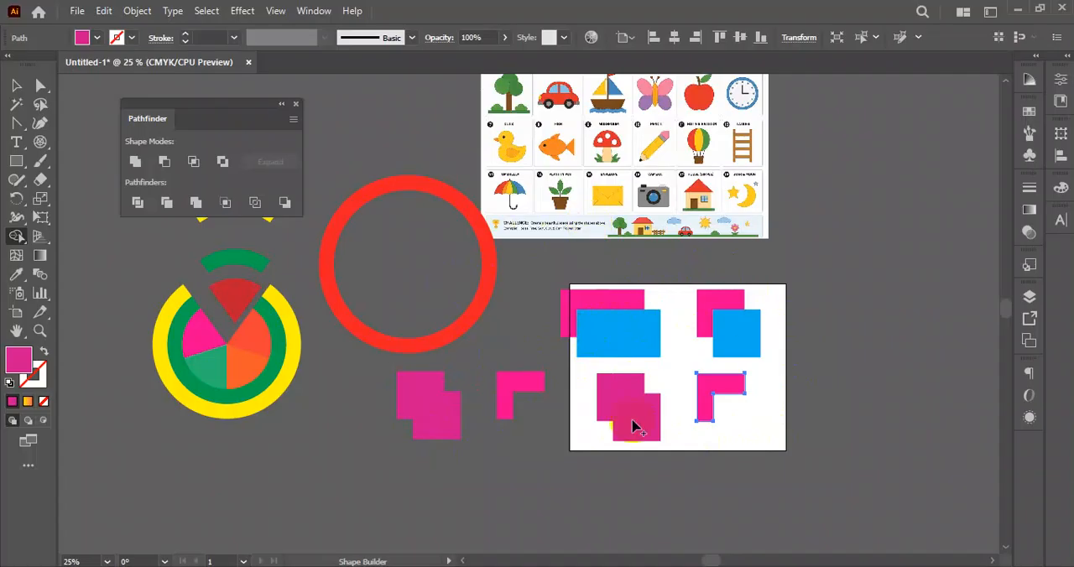
left_click(18, 236)
left_click(69, 238)
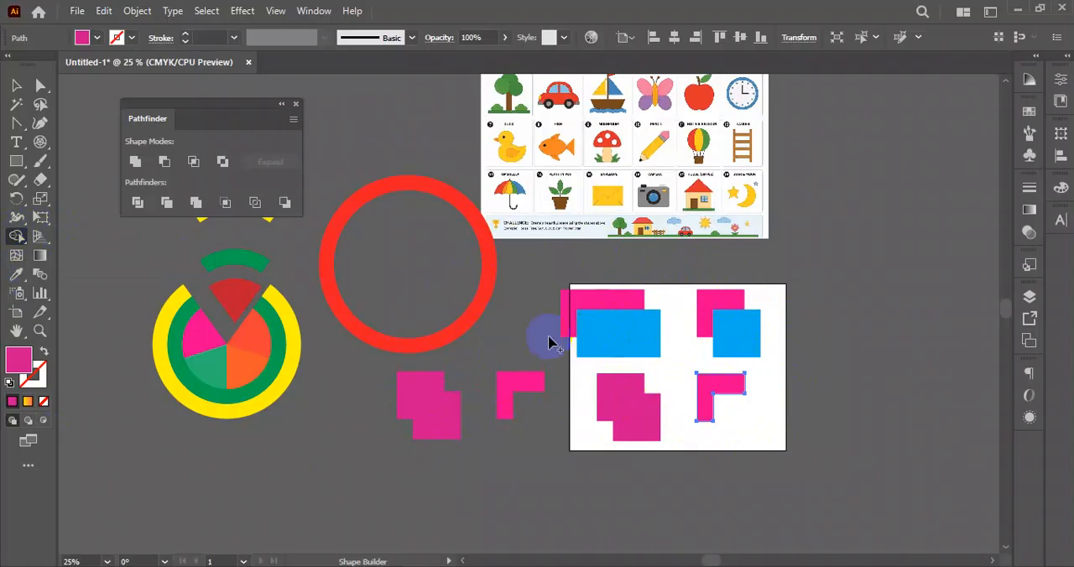
- Delete the red ring and all the square shapes on and beside the artboard
left_click(17, 86)
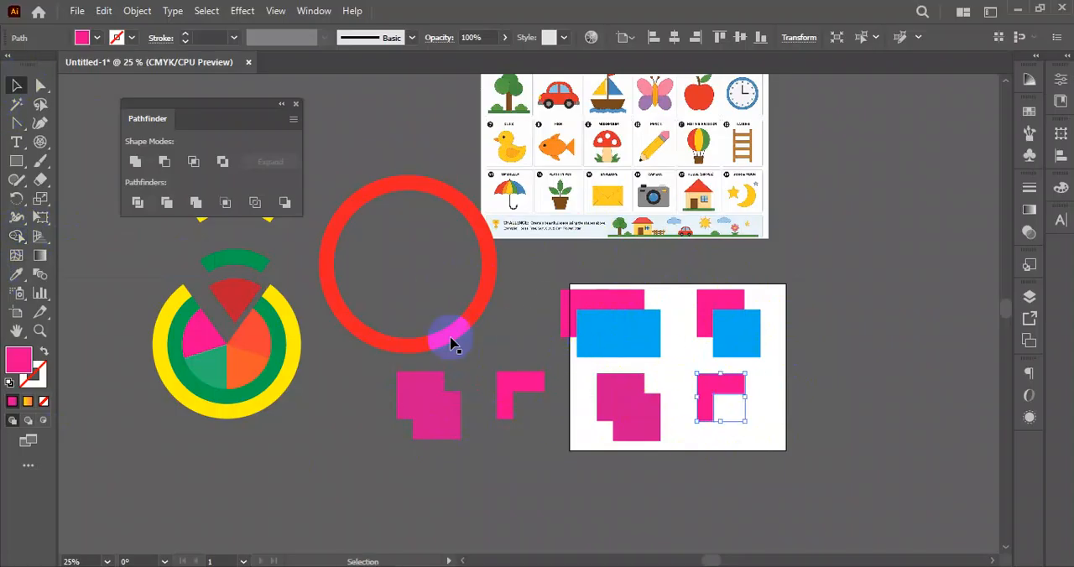
left_click_drag(393, 297, 839, 464)
key("Delete")
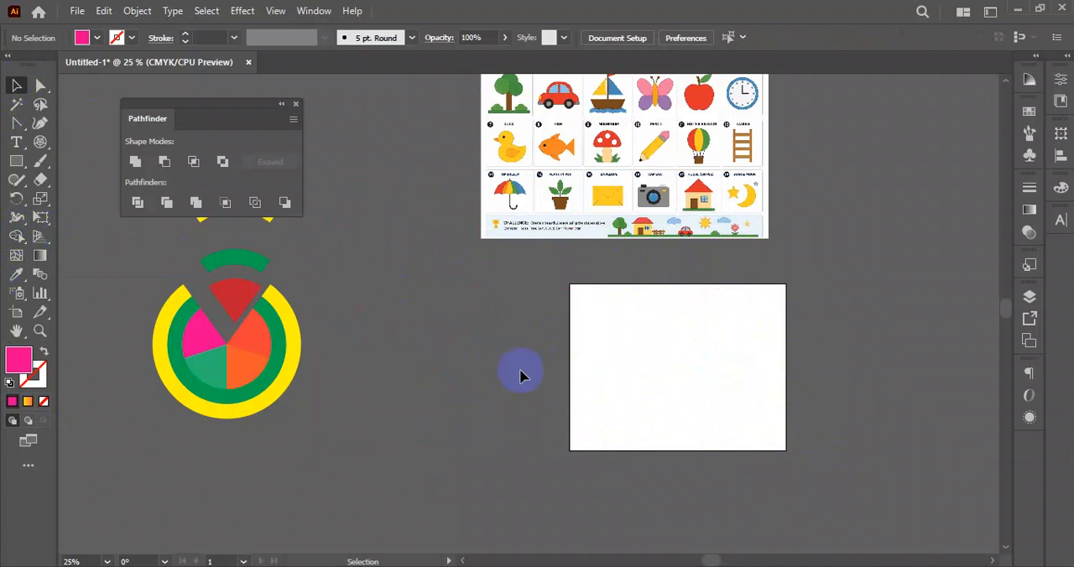
- Draw a pink circle about 4.86 in across on the empty artboard
left_click_drag(16, 161, 101, 201)
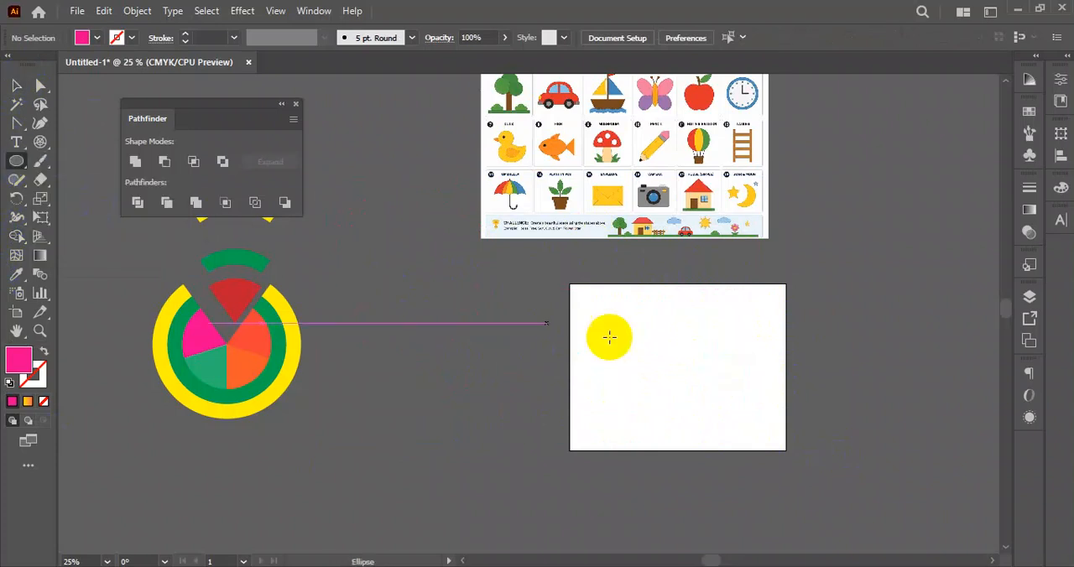
scroll(697, 369, "up", 1)
left_click_drag(697, 370, 575, 408)
left_click(16, 86)
left_click(593, 322)
- Duplicate the pink circle slightly up and to the right so the two overlap, and select both circles
scroll(567, 343, "up", 2)
left_click_drag(503, 366, 541, 327)
left_click(702, 361)
left_click_drag(373, 376, 373, 377)
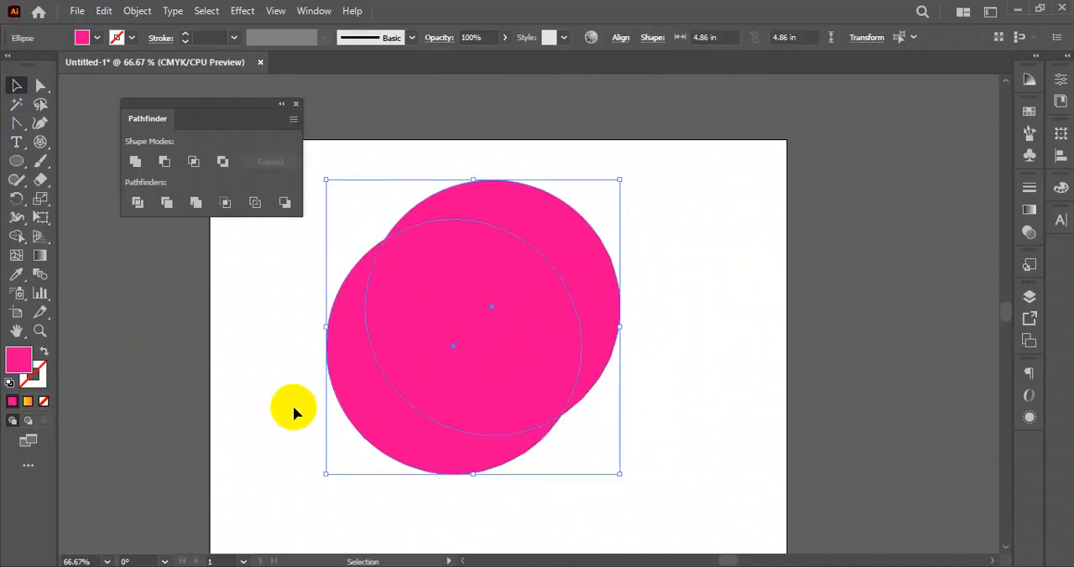
- Split the two overlapping pink circles along their outlines with Pathfinder Divide and ungroup the resulting pieces
left_click(17, 238)
left_click(137, 204)
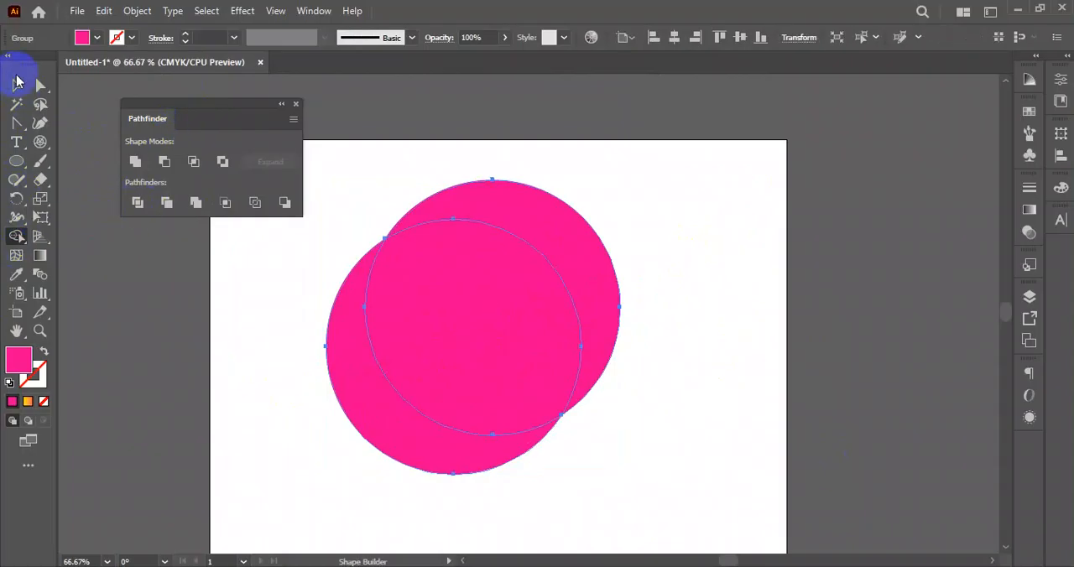
right_click(513, 293)
left_click(609, 422)
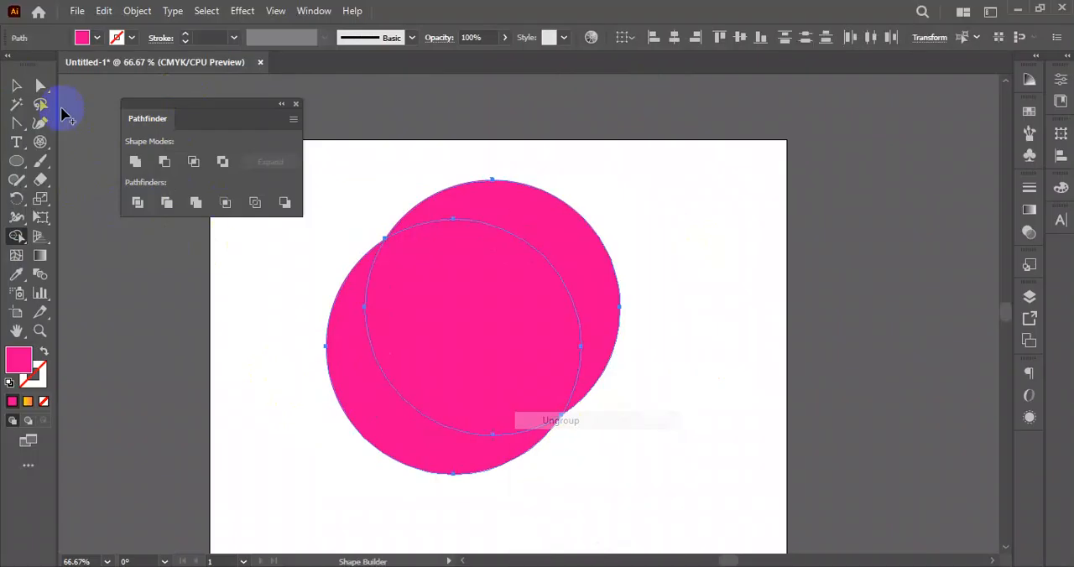
- Pull the divided pieces apart, moving the lens-shaped overlap out from between the two crescents
left_click(16, 86)
left_click(730, 191)
left_click_drag(598, 269, 809, 210)
left_click_drag(570, 316, 242, 366)
left_click_drag(437, 458, 492, 472)
left_click_drag(806, 243, 707, 289)
left_click(822, 412)
scroll(514, 371, "down", 1)
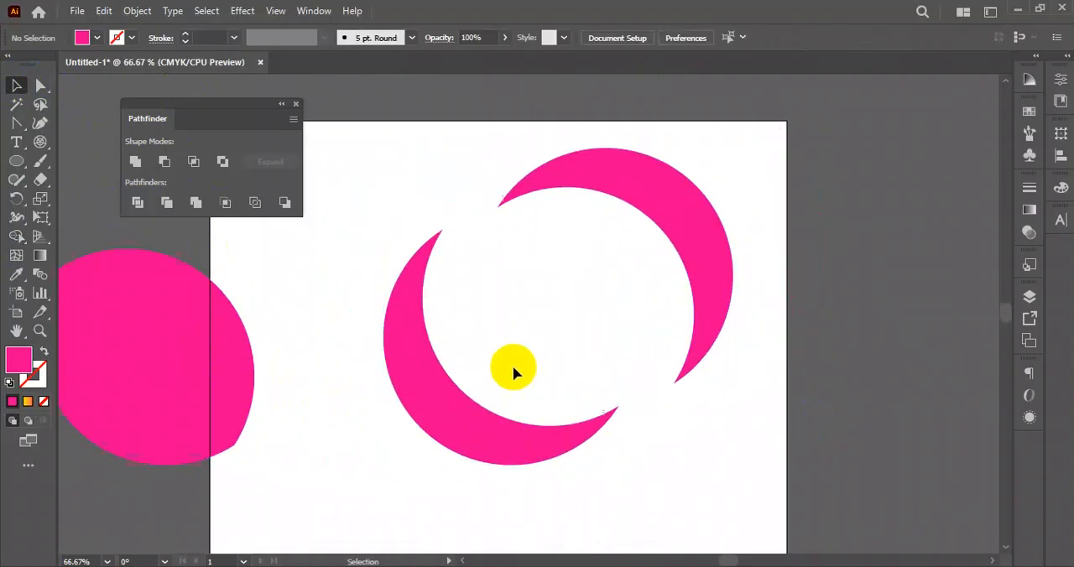
- Clear the artboard by moving the lens-shaped piece out to its left and both crescents out to its right
scroll(514, 372, "down", 3)
left_click_drag(475, 372, 469, 388)
scroll(514, 306, "down", 3, "alt")
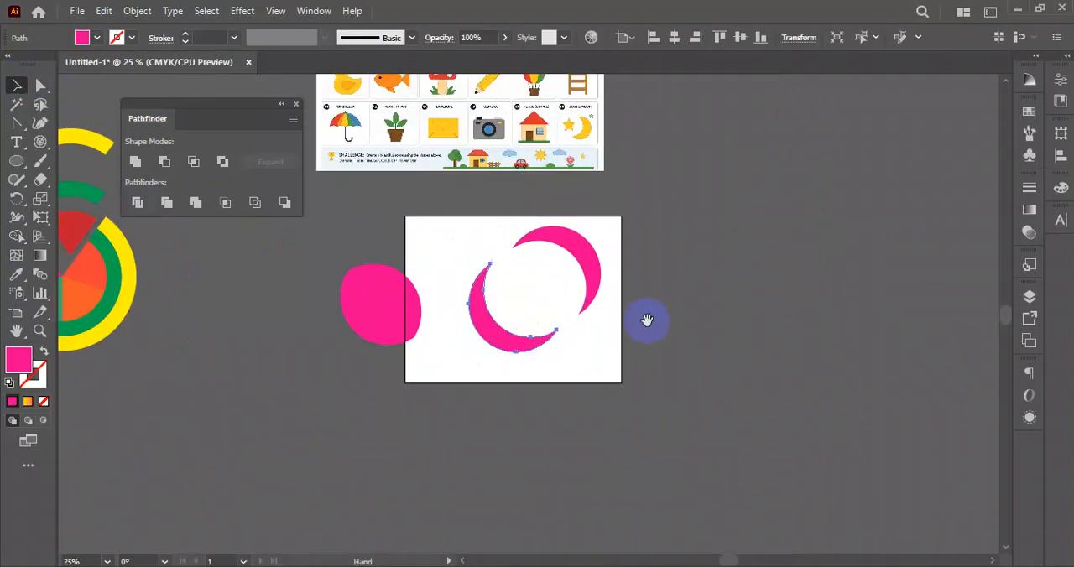
scroll(647, 319, "up", 2)
left_click_drag(384, 384, 258, 436)
left_click_drag(622, 291, 467, 420)
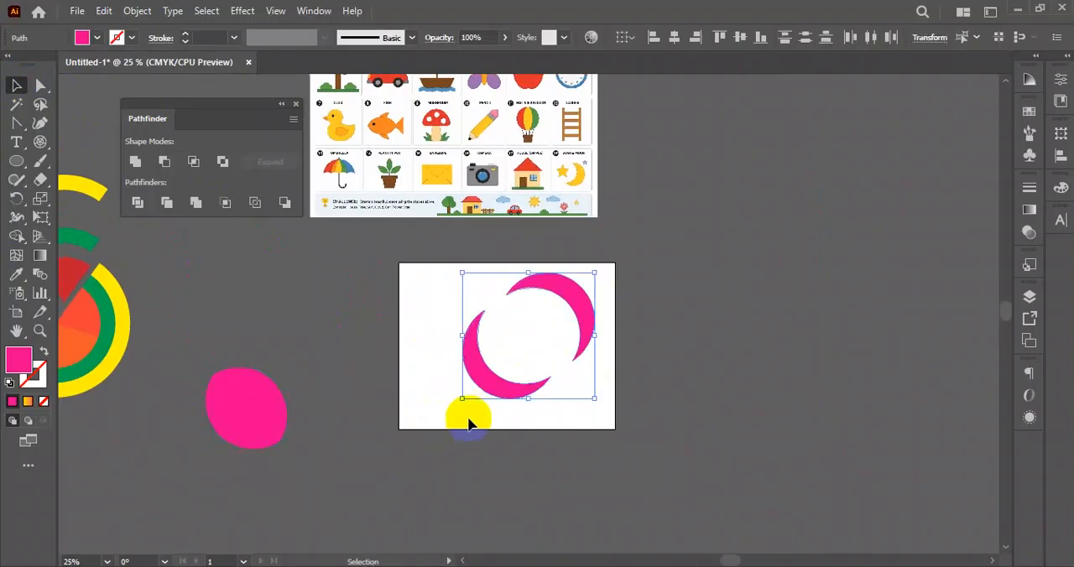
left_click_drag(515, 377, 785, 343)
left_click(769, 439)
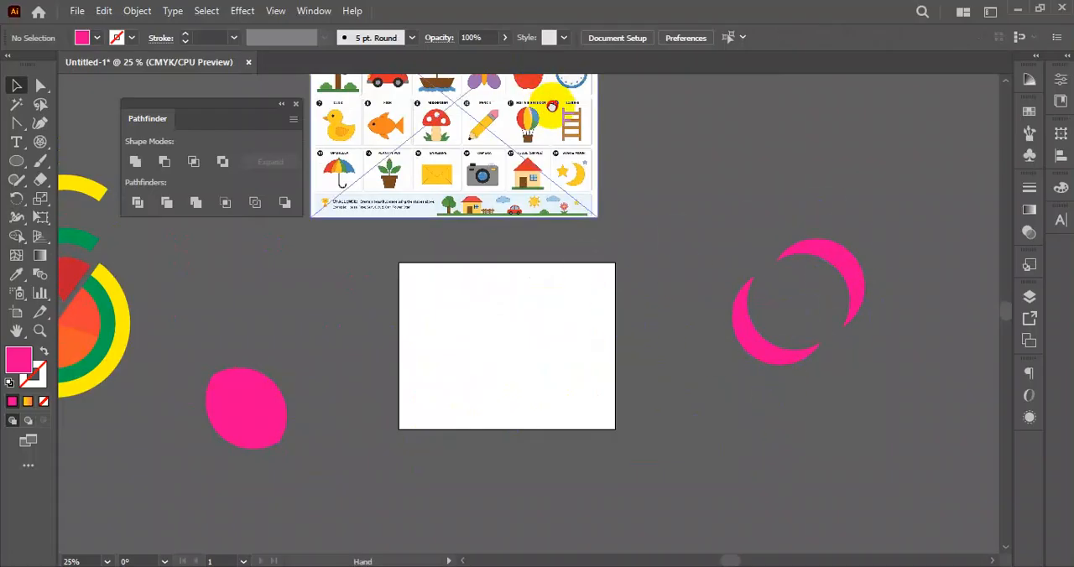
- Draw a pink circle about 3.57 in across on the artboard, duplicate it to the right so they overlap, and select both
scroll(537, 101, "up", 3)
right_click(15, 164)
left_click(89, 163)
right_click(17, 164)
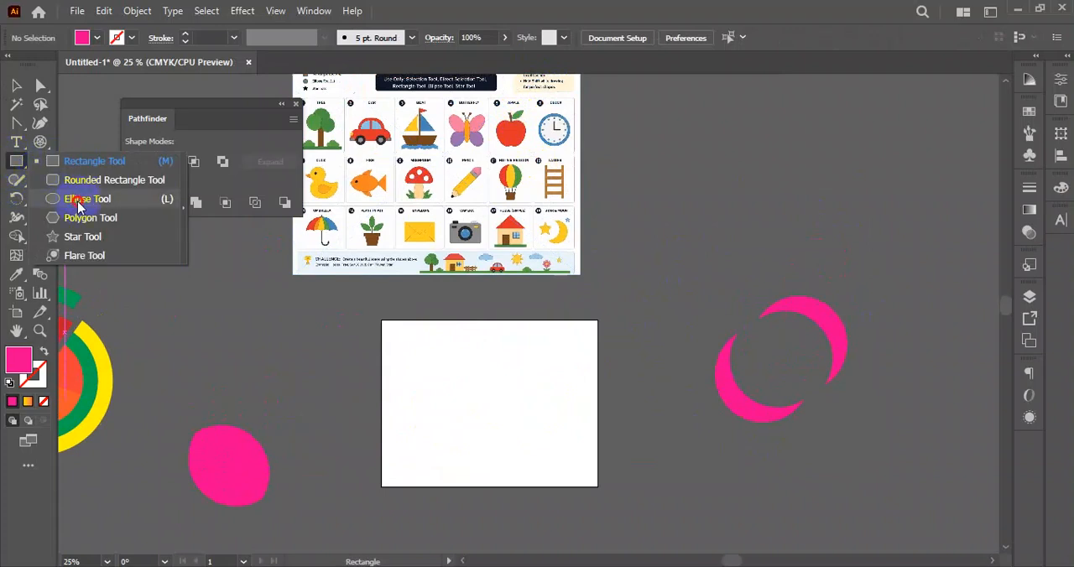
left_click(78, 203)
left_click_drag(437, 381, 473, 398)
left_click(16, 85)
left_click(483, 407)
left_click(515, 449)
left_click_drag(533, 344, 391, 426)
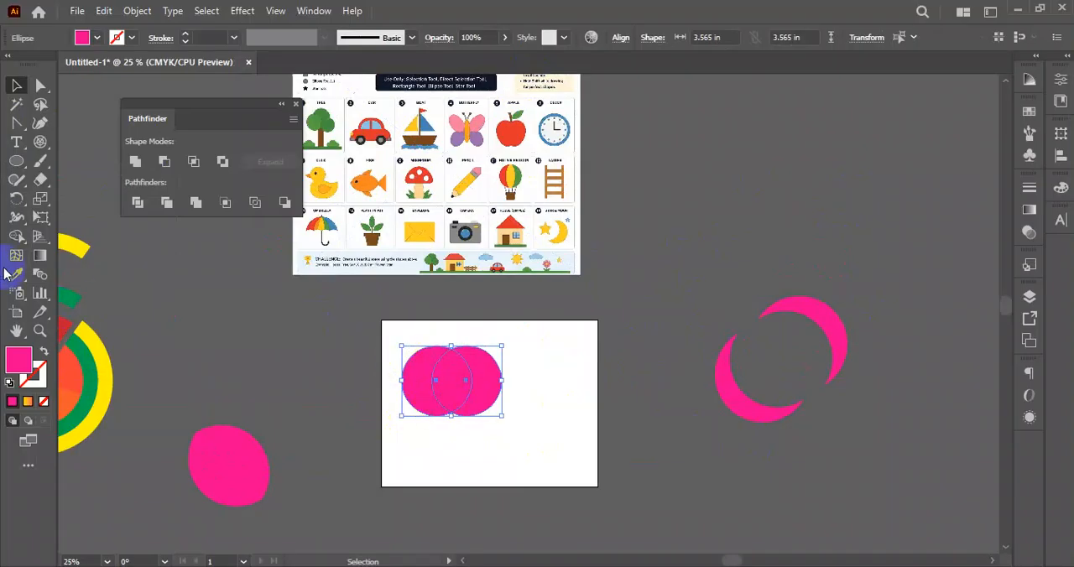
- Merge the two overlapping circles into one shape with the Shape Builder tool
left_click(15, 237)
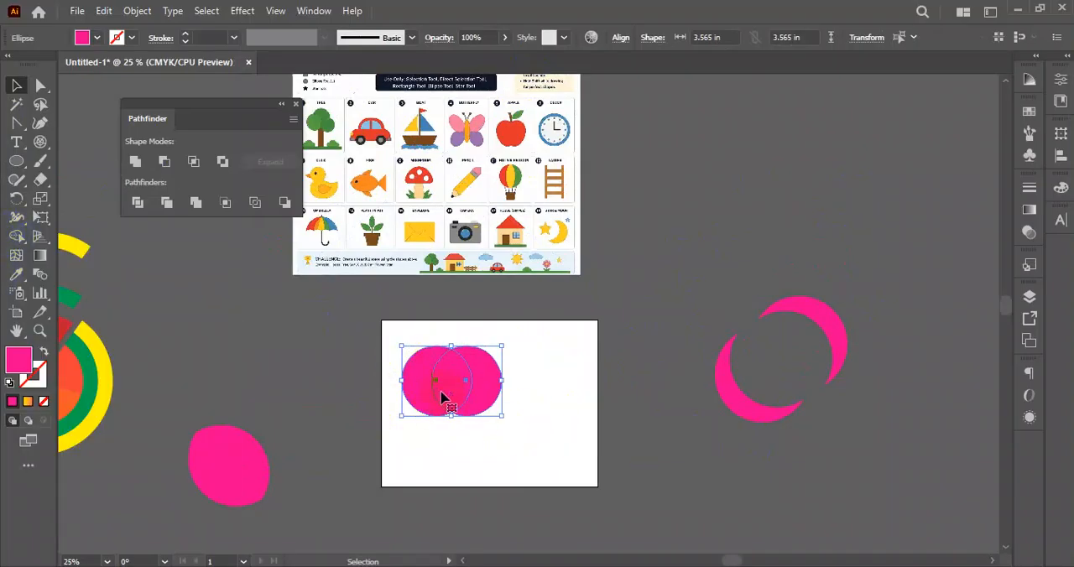
left_click(15, 238)
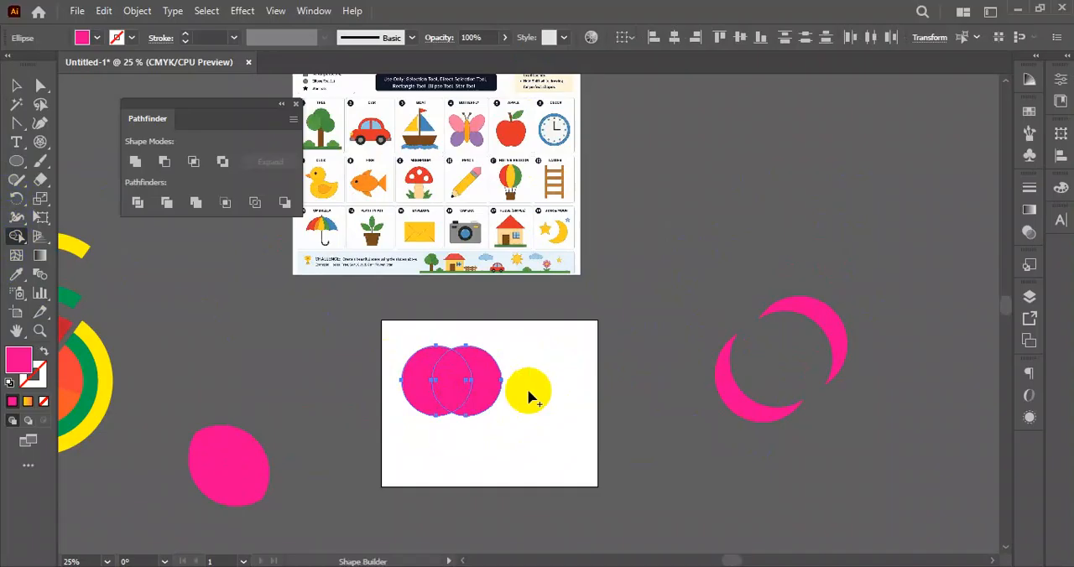
left_click_drag(460, 392, 485, 396)
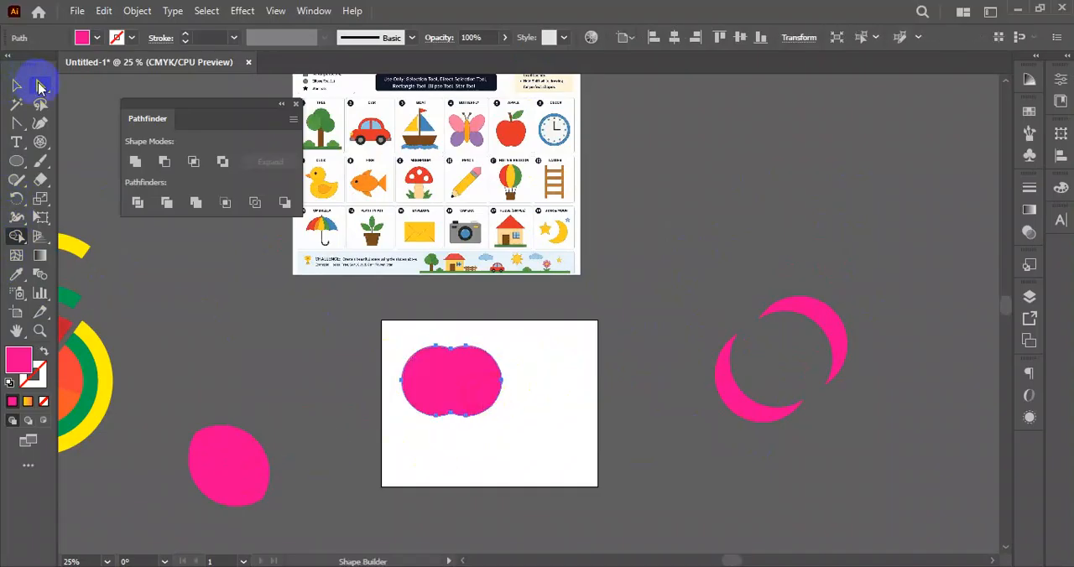
- Form an apple from the merged shape by selecting its lower anchor points and moving them down, then deselect it
left_click(39, 86)
left_click(338, 402)
scroll(479, 456, "up", 2)
left_click_drag(298, 350, 503, 444)
left_click_drag(520, 382, 307, 435)
left_click_drag(534, 375, 317, 426)
left_click_drag(489, 391, 484, 412)
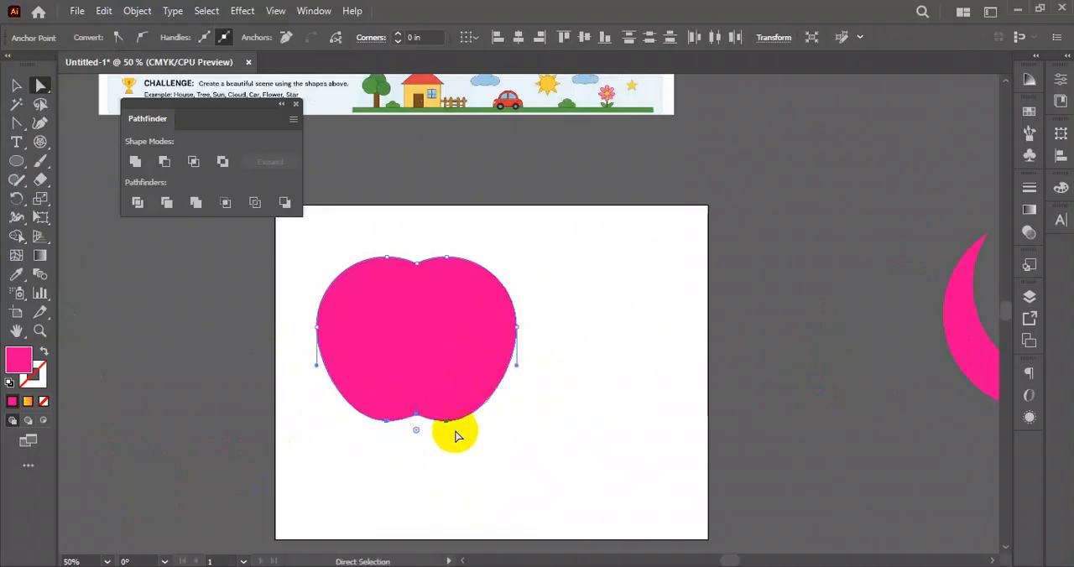
left_click(15, 86)
left_click(557, 213)
left_click_drag(563, 214, 546, 298)
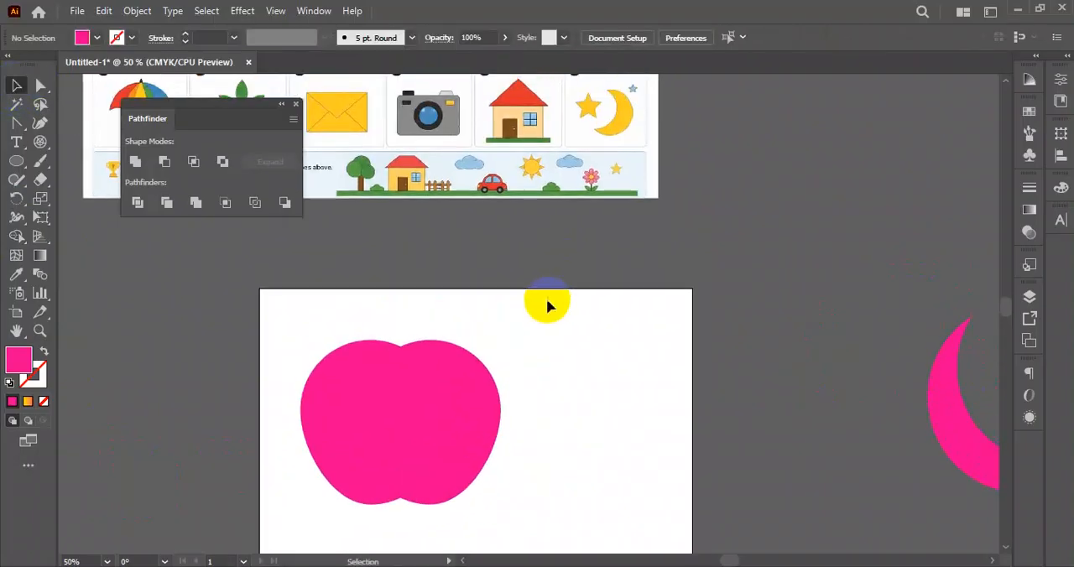
- Make the apple shape slightly narrower while keeping its height, and deselect it
scroll(533, 323, "down", 2)
left_click_drag(567, 383, 560, 403)
scroll(508, 438, "up", 1)
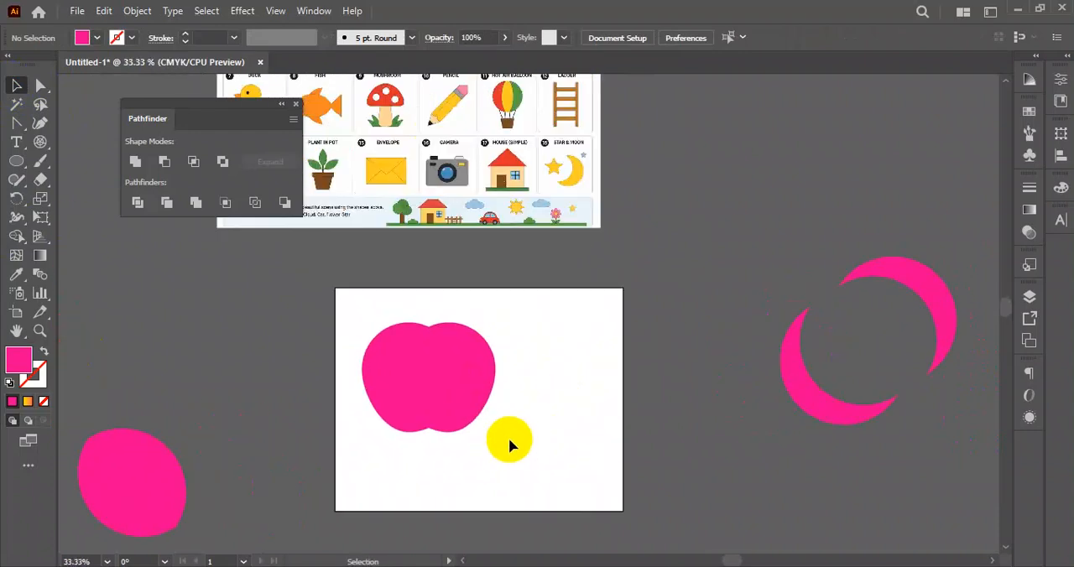
left_click(476, 377)
left_click_drag(497, 375, 569, 361)
left_click(507, 388)
scroll(554, 381, "up", 2)
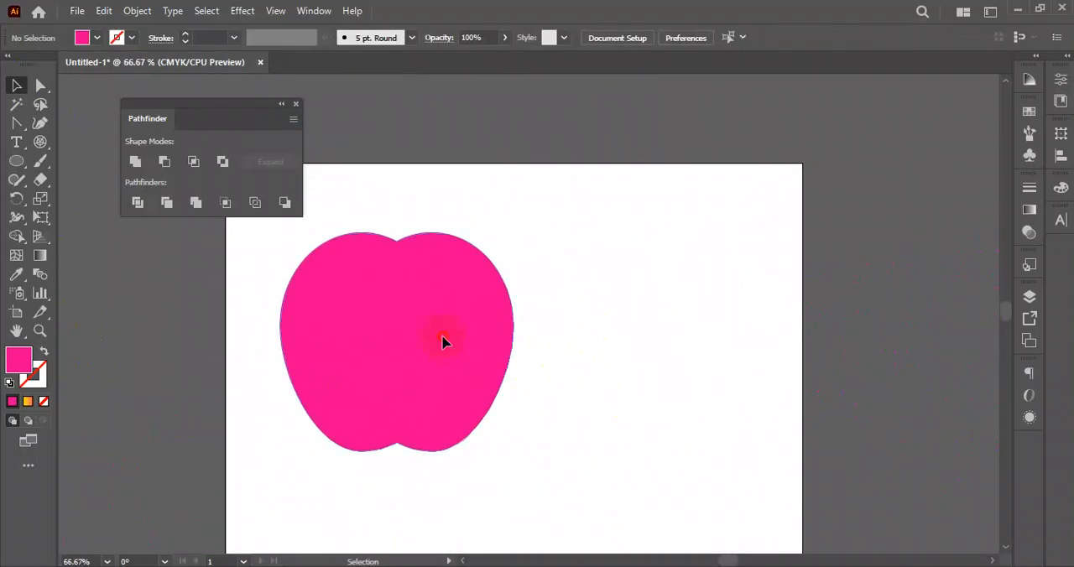
- Draw a smaller circle, place it over the apple's upper right edge as a bite, and select both shapes
left_click(443, 341)
left_click_drag(16, 161, 79, 198)
mouse_move(636, 313)
left_mouse_down()
mouse_move(616, 319)
mouse_move(646, 328)
left_mouse_up()
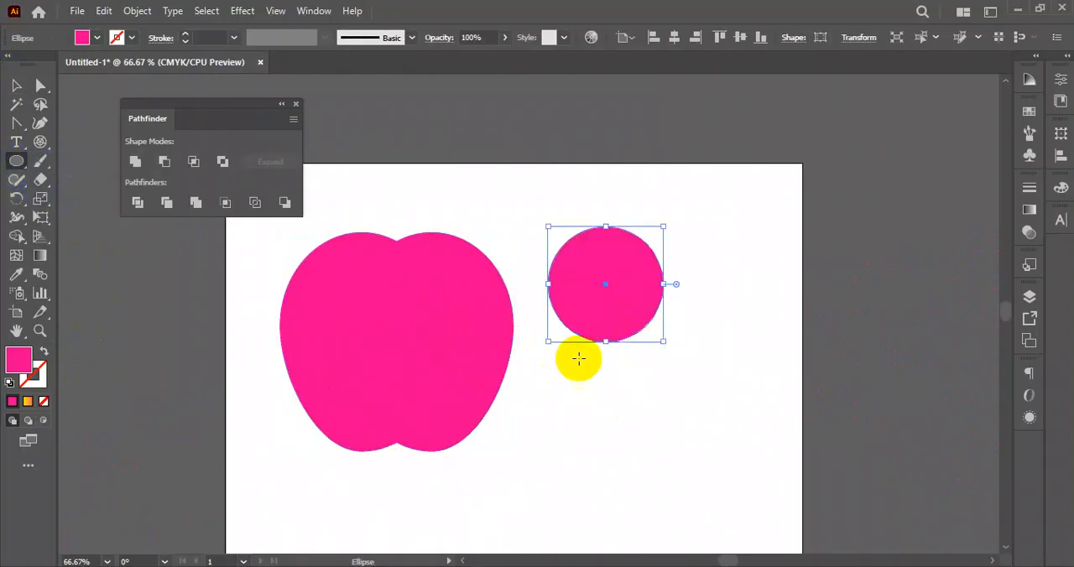
left_click(15, 91)
left_click_drag(629, 293, 554, 299)
left_click_drag(677, 340, 403, 299)
- Cut the circle out of the apple's upper right edge with the Shape Builder tool and deselect the result
left_click(16, 238)
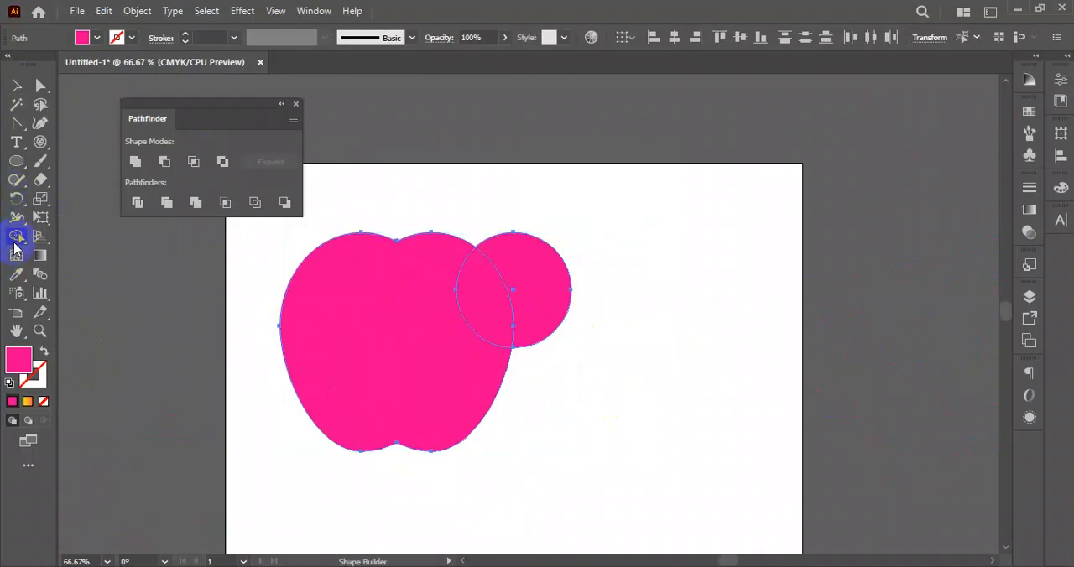
left_click_drag(669, 247, 491, 303)
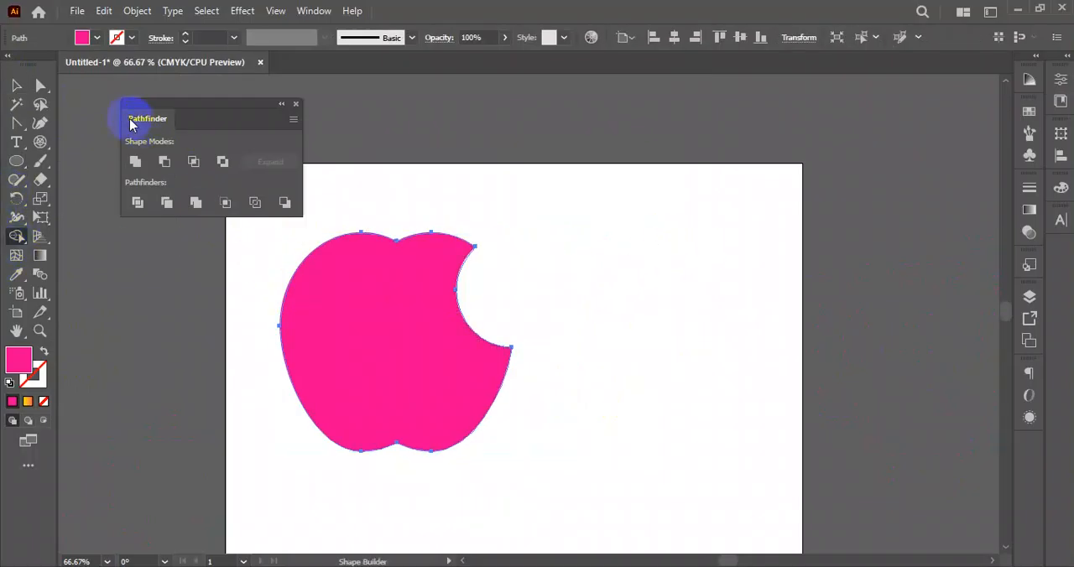
left_click(14, 85)
left_click(618, 225)
scroll(619, 225, "down", 3)
- Draw a circle about 1.28 in across beside the apple, duplicate it to the right with a narrow overlap, and select both
scroll(632, 328, "up", 5)
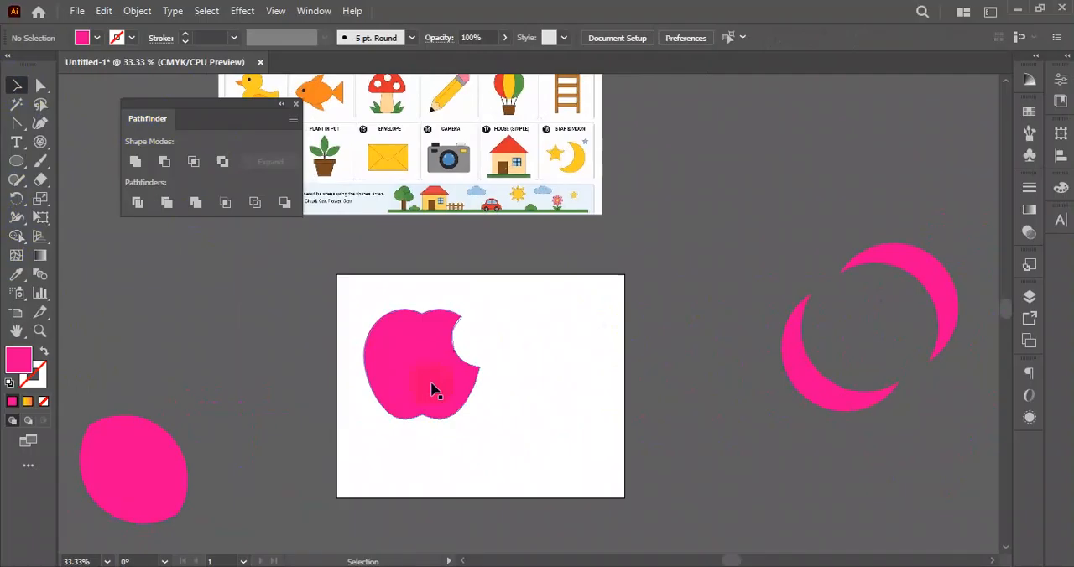
left_click(17, 161)
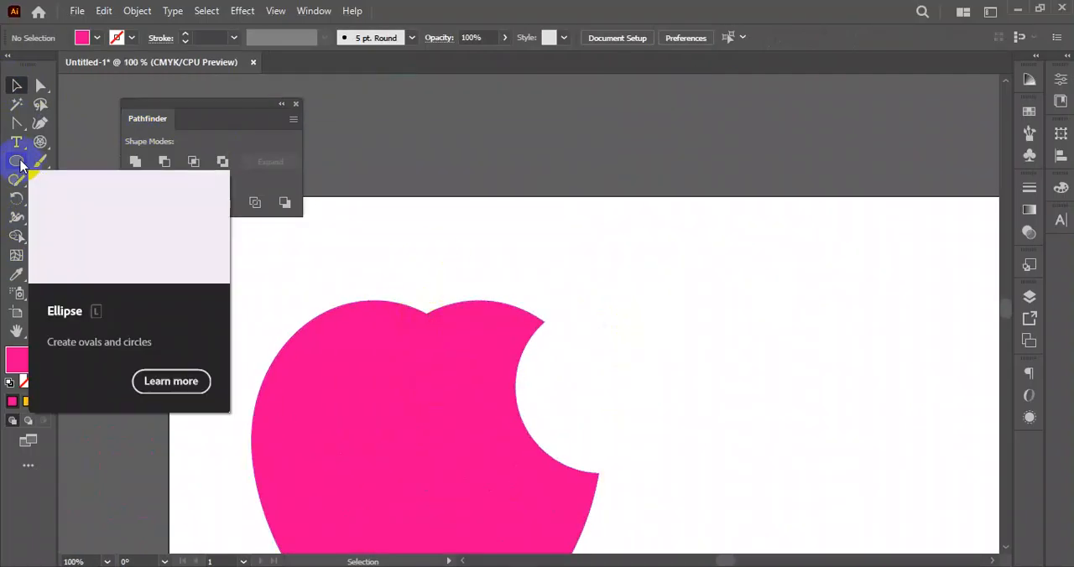
left_click_drag(684, 279, 783, 381)
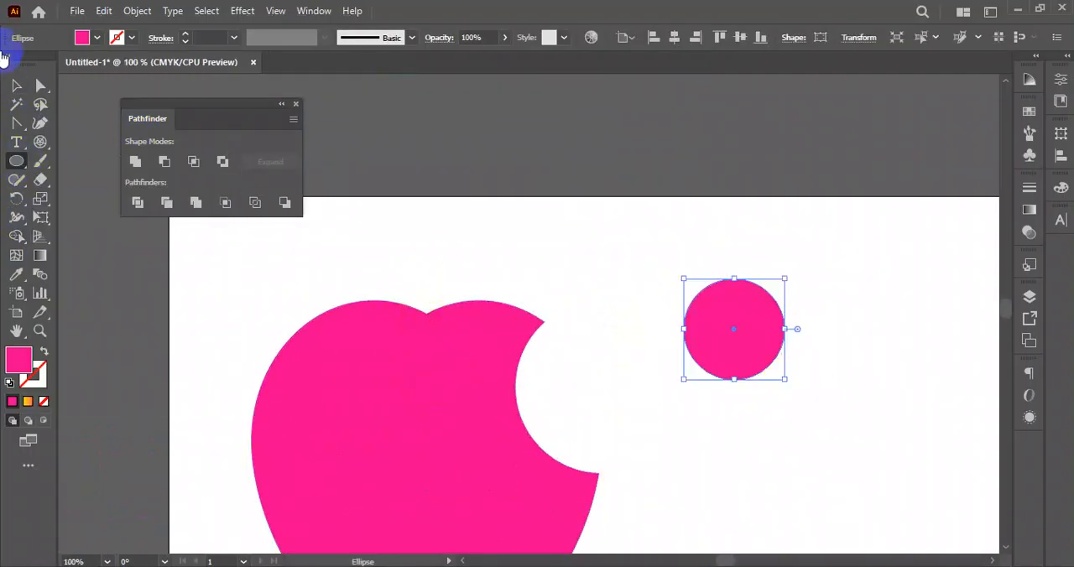
left_click(17, 86)
left_click_drag(741, 350, 814, 342)
left_click_drag(715, 233, 822, 391)
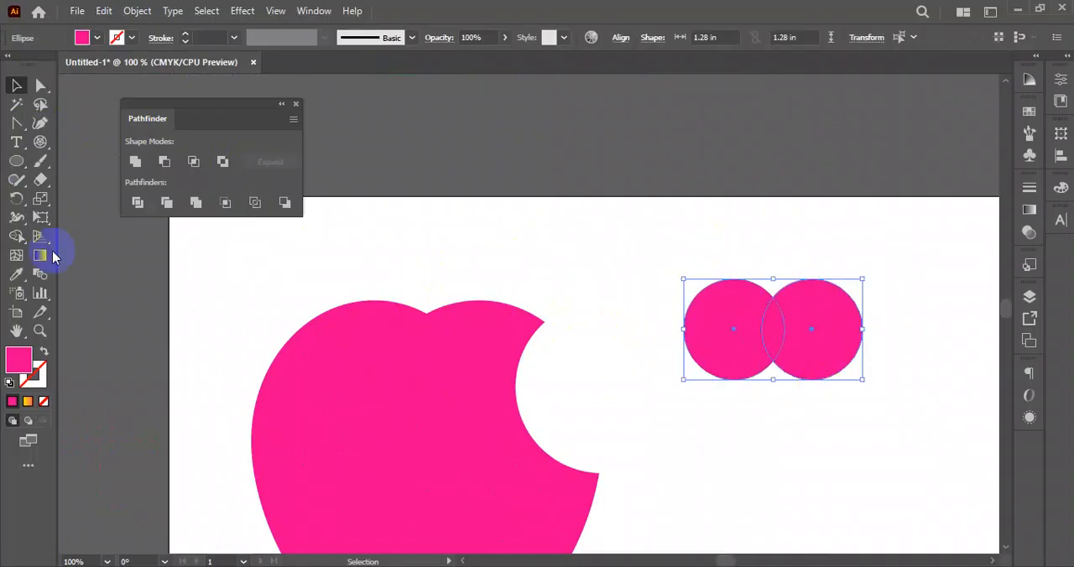
- Remove the outer parts of both small circles with the Shape Builder tool, keeping only the leaf-shaped overlap
left_click(12, 242)
left_click(727, 323, "alt")
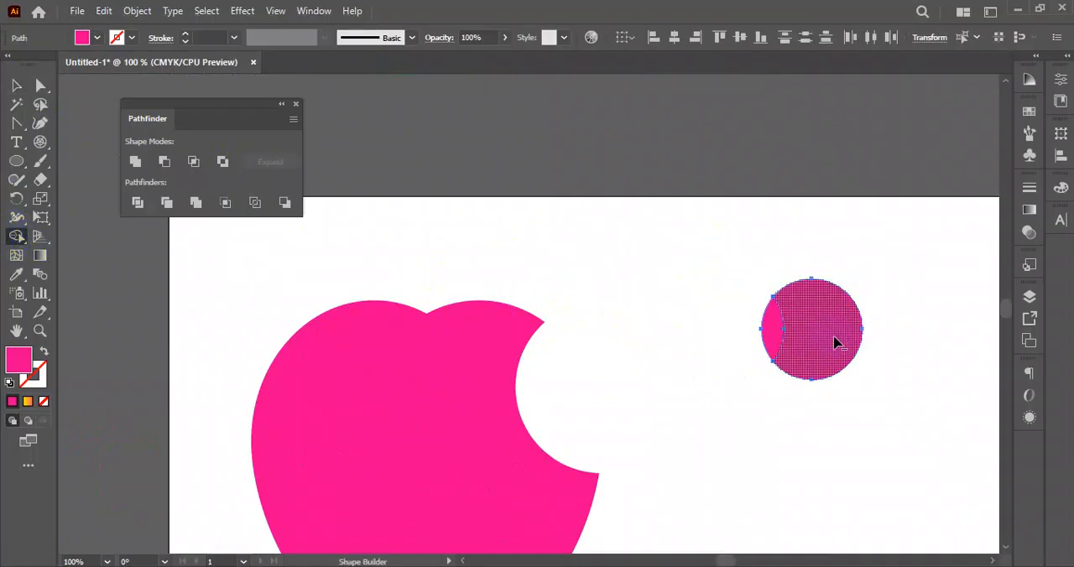
left_click(834, 342, "alt")
left_click(16, 85)
- Duplicate the leaf shape up and to the left, and move the original leaf toward the artboard's upper right
left_click_drag(772, 320, 661, 268)
left_click(715, 374)
left_click_drag(873, 285, 656, 299)
left_click_drag(621, 198, 826, 364)
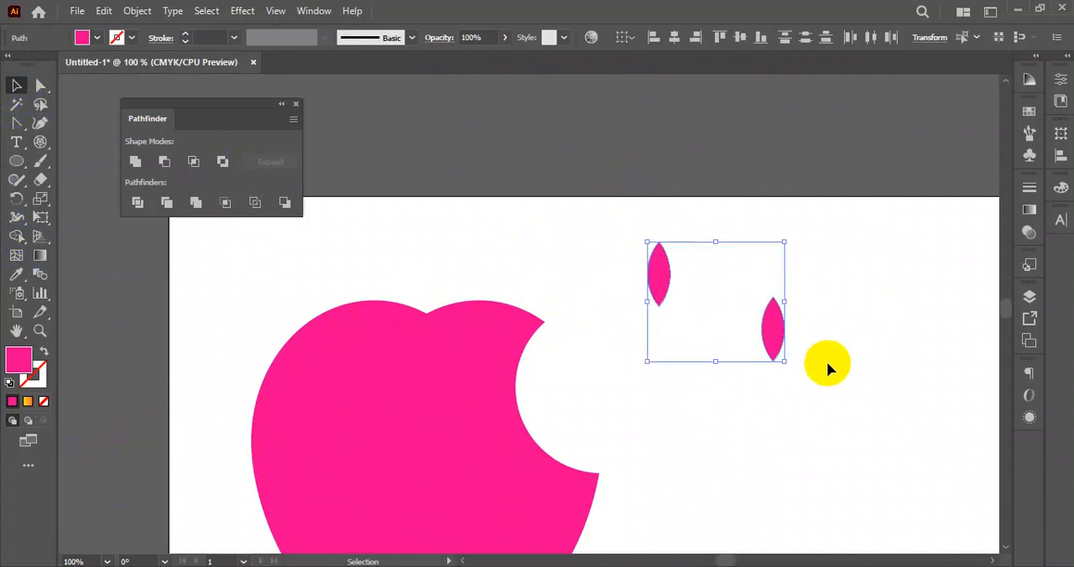
left_click(820, 408)
left_click_drag(775, 328, 902, 264)
- Place the copied leaf above the apple's top notch, rotate it to lean right, and adjust its position
left_click_drag(650, 277, 422, 270)
left_click_drag(412, 235, 461, 239)
left_click(452, 294)
left_click_drag(427, 270, 441, 269)
left_click(611, 277)
scroll(598, 302, "down", 3)
left_click_drag(664, 380, 620, 318)
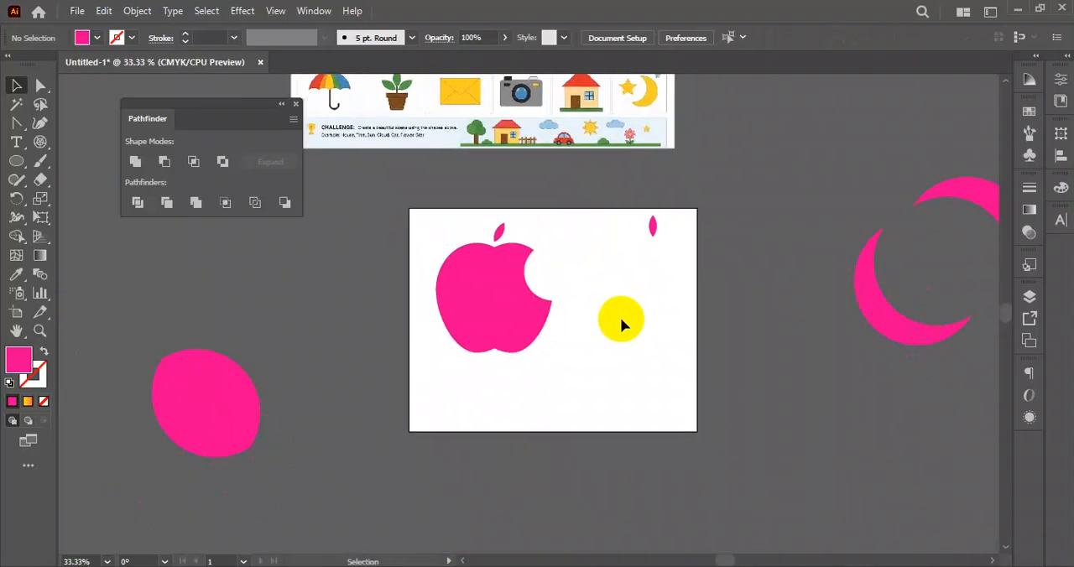
- Clear the artboard by moving the apple with its leaf out to the left and the spare leaf out above the right side
scroll(620, 319, "down", 2)
scroll(600, 304, "up", 3)
left_click_drag(583, 196, 355, 453)
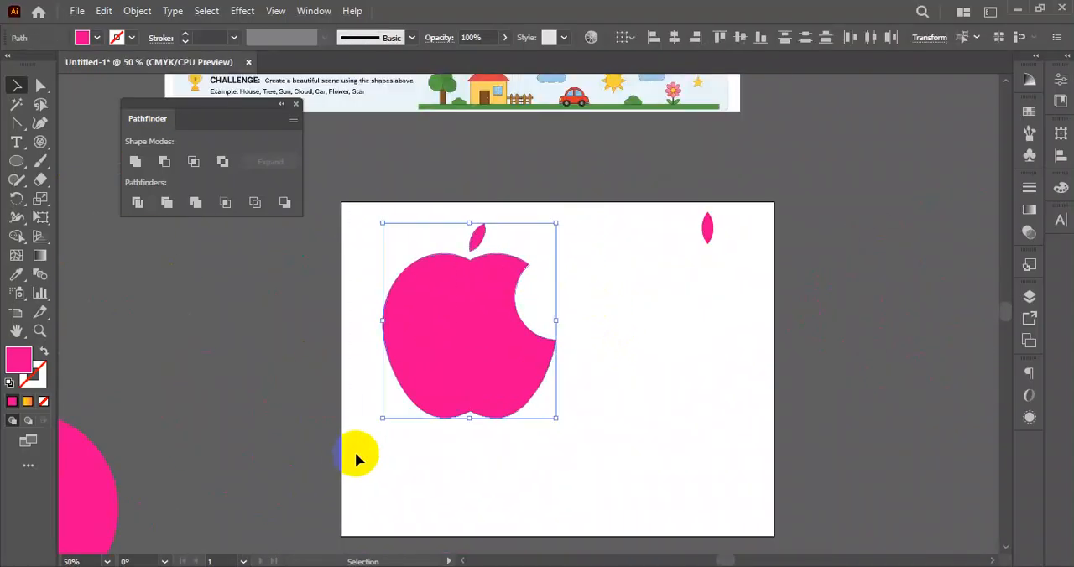
scroll(355, 457, "down", 2)
left_click_drag(517, 358, 259, 336)
left_click(489, 319)
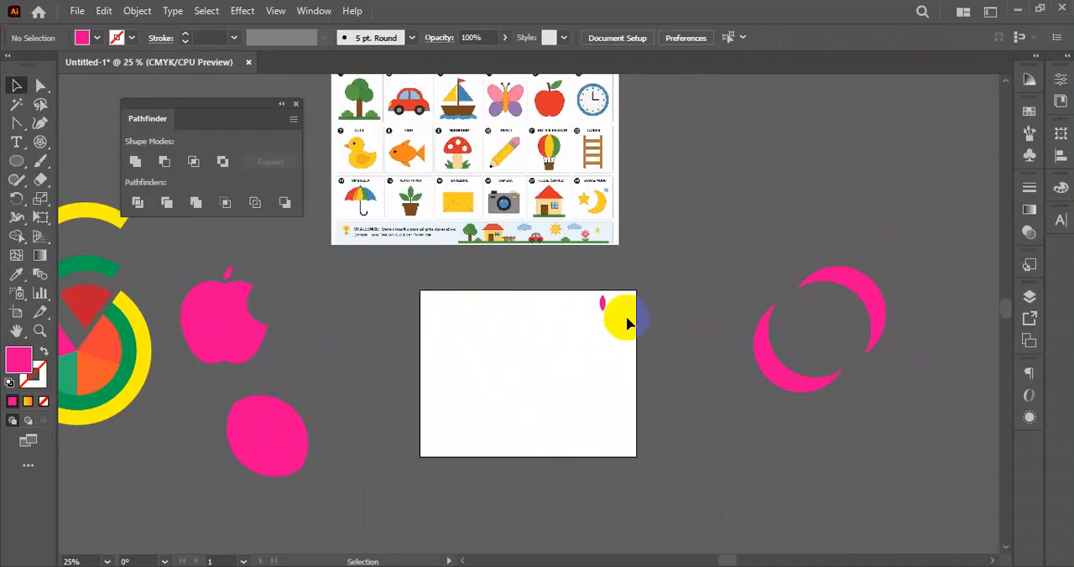
left_click_drag(608, 304, 709, 201)
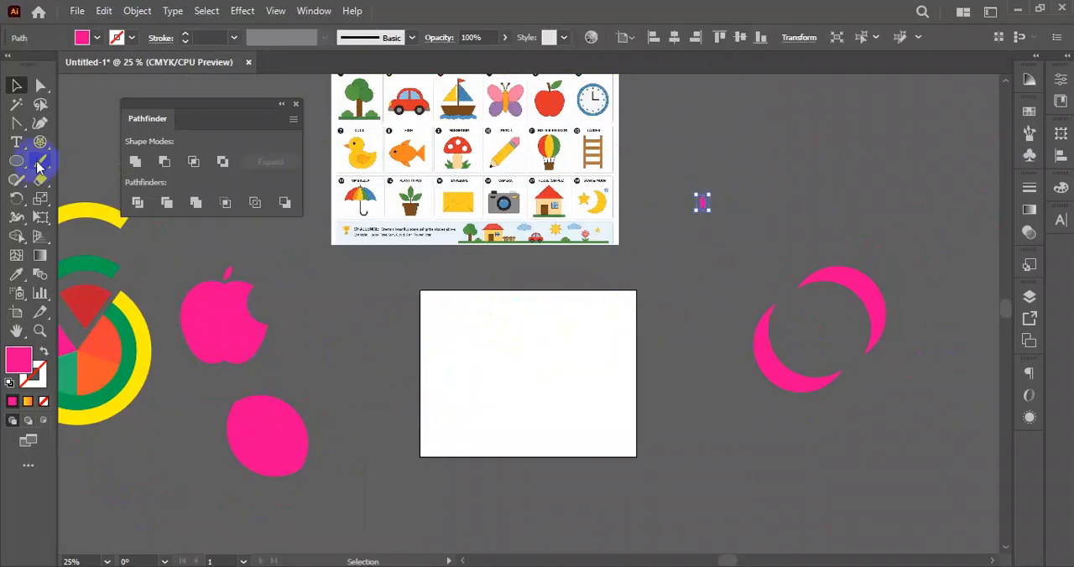
- Draw a circle about 1.04 in across on the artboard's left half and swap its fill and stroke to leave a pink outline
left_click(15, 160)
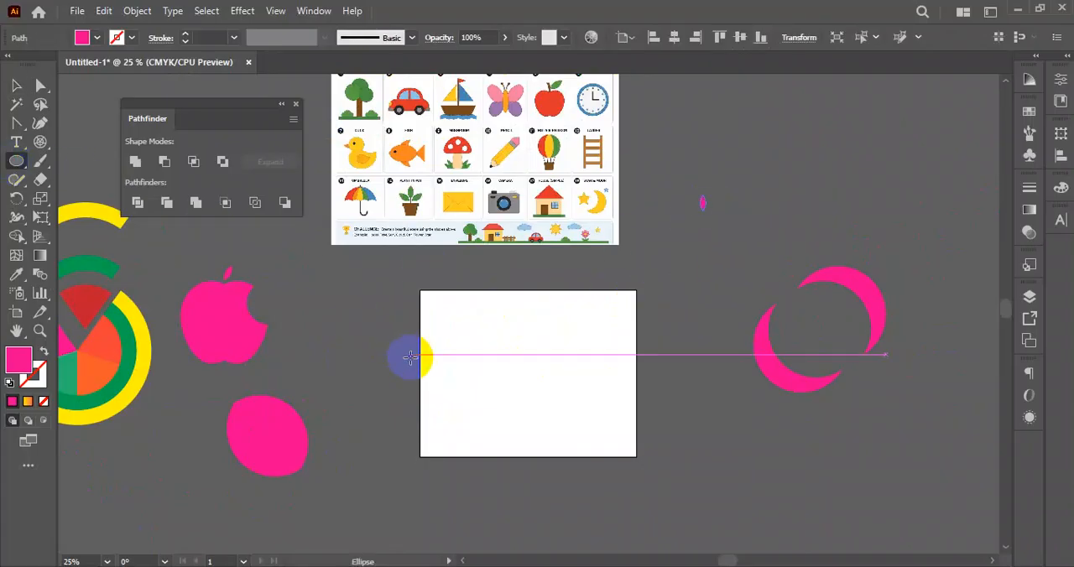
scroll(475, 383, "up", 1)
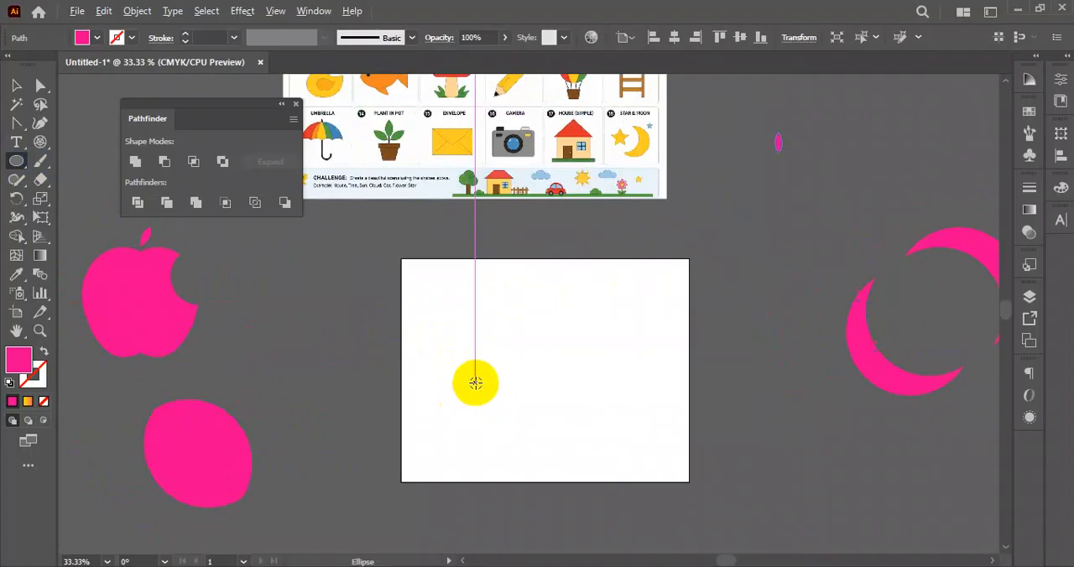
scroll(475, 382, "up", 1)
left_click_drag(423, 339, 445, 361)
key("v")
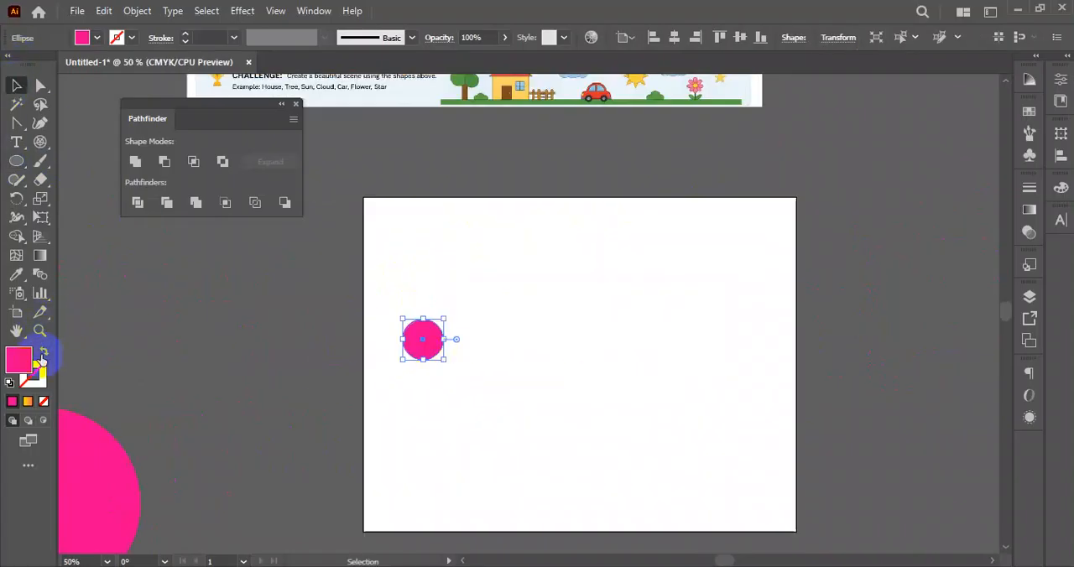
left_click(42, 355)
left_click(527, 316)
scroll(450, 373, "up", 2)
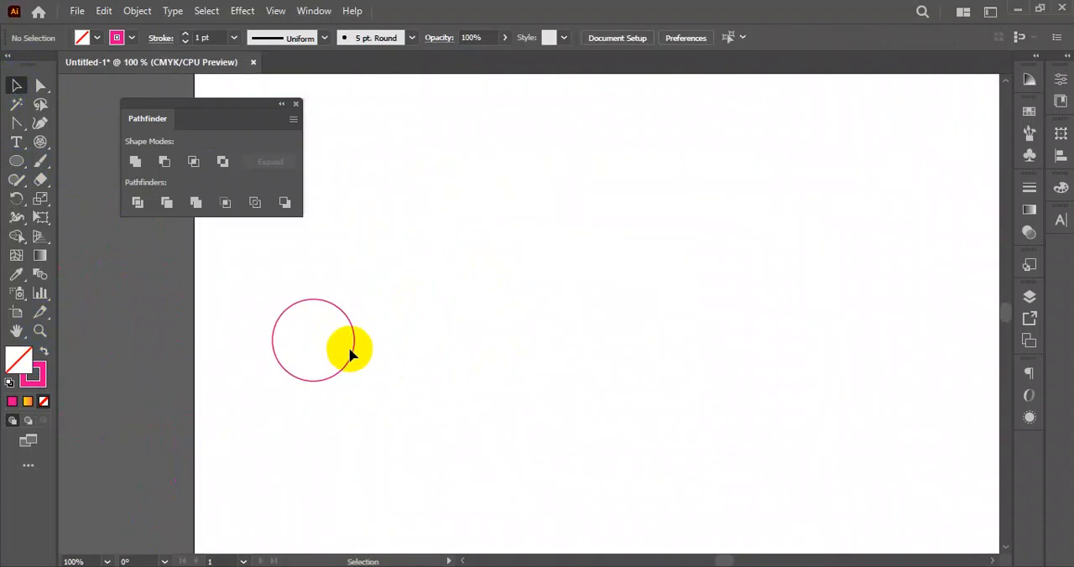
- Duplicate the outlined circle edge to edge into a horizontal row of six circles and select the whole row
left_click_drag(353, 352, 436, 352)
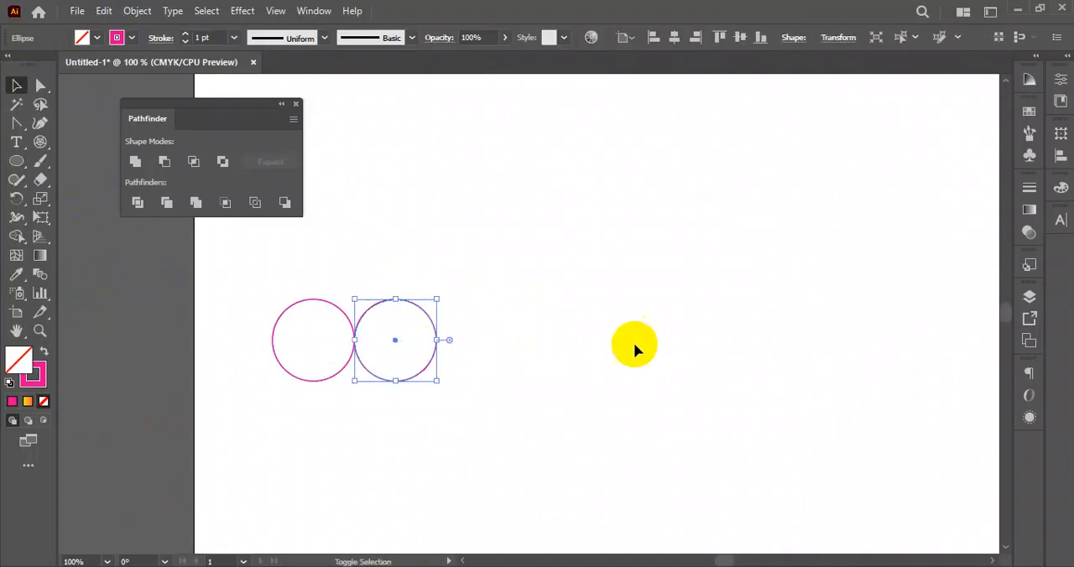
scroll(613, 402, "down", 2)
key("a")
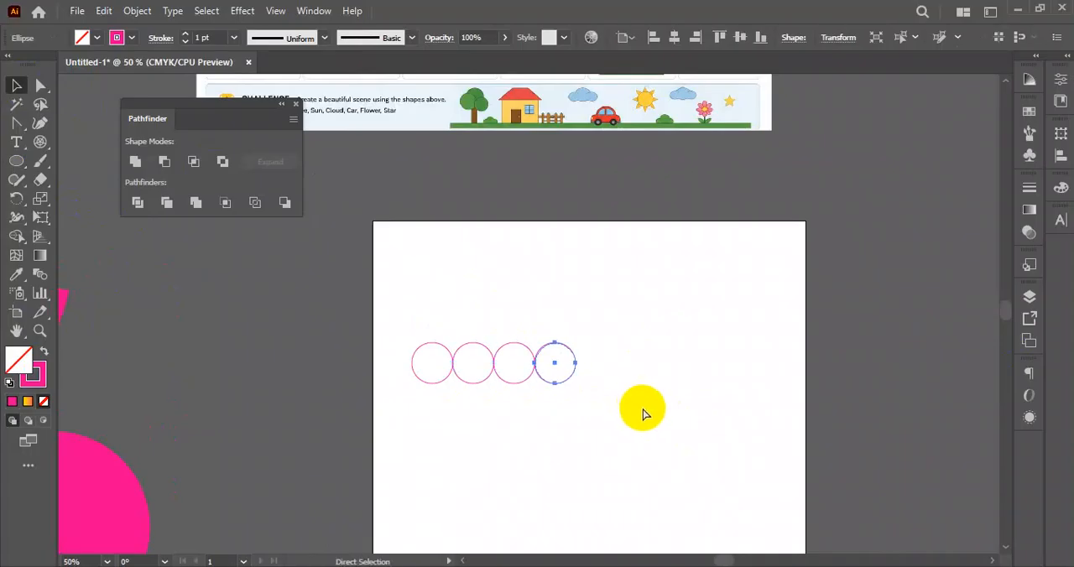
left_click_drag(737, 316, 446, 406)
scroll(492, 360, "down", 3)
scroll(492, 360, "right", 3)
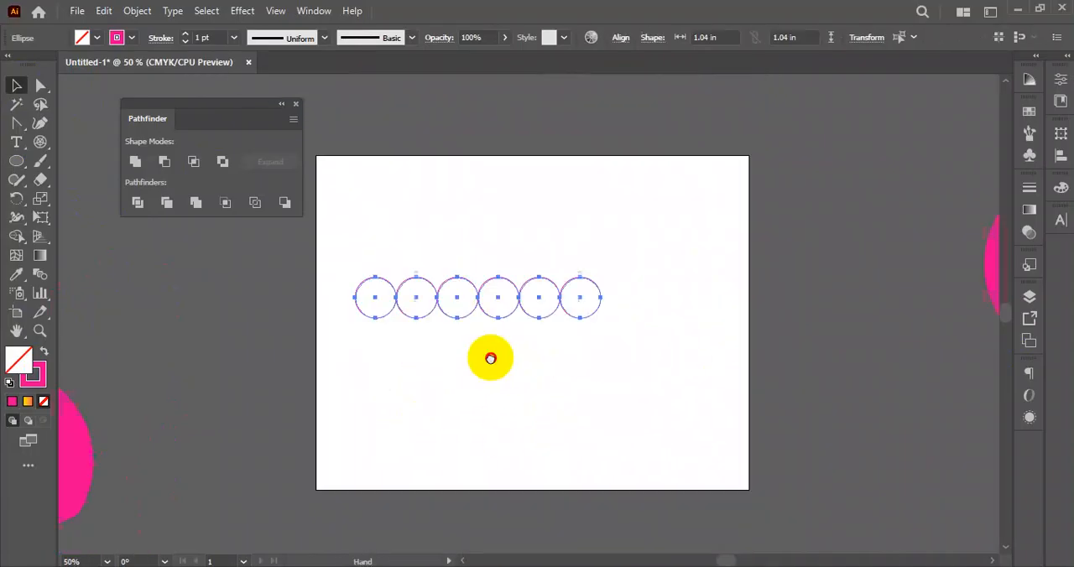
- Directly select the bottom anchor points of all six circles and delete them, leaving a row of open semicircular arches
left_click_drag(501, 256, 541, 291)
left_click(575, 377)
key("ctrl+1")
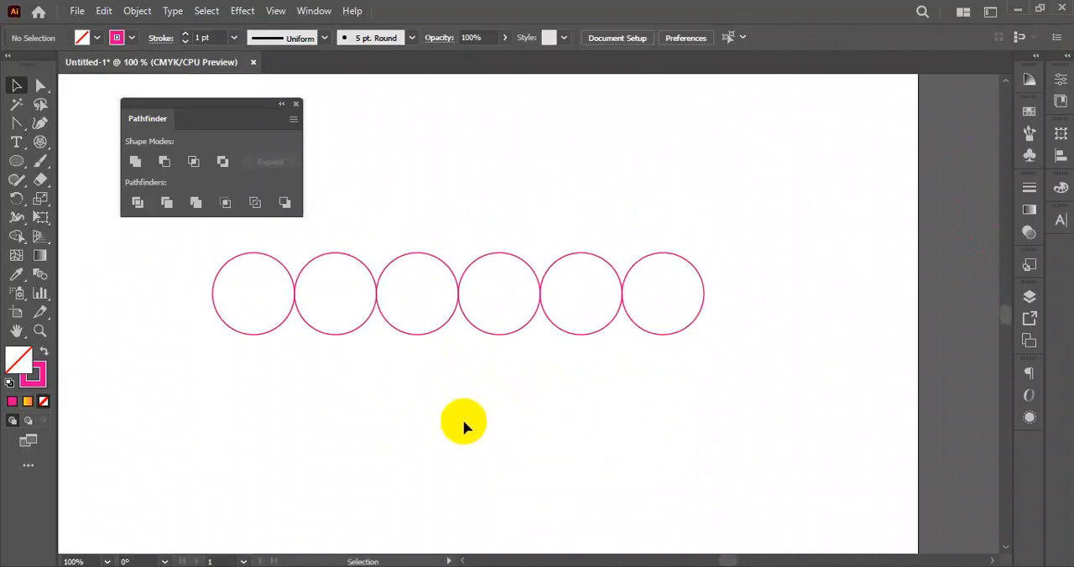
left_click(41, 86)
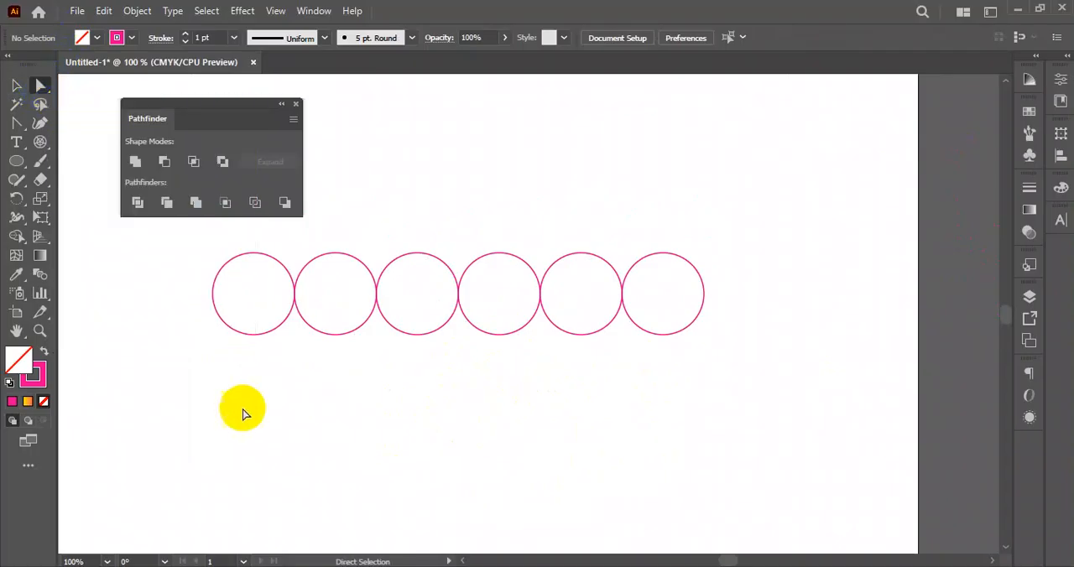
left_click_drag(188, 373, 775, 319)
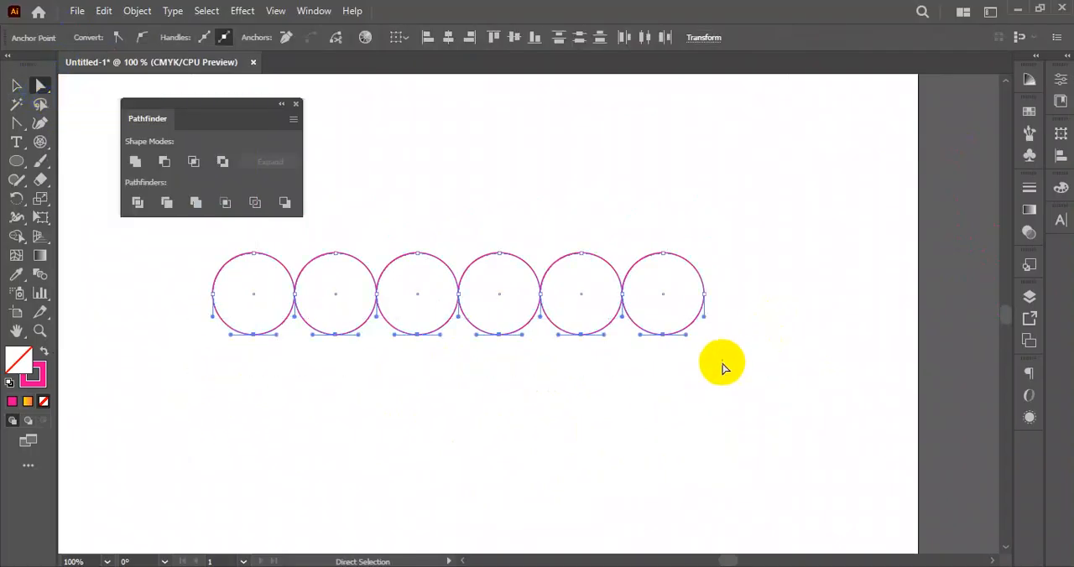
key("Delete")
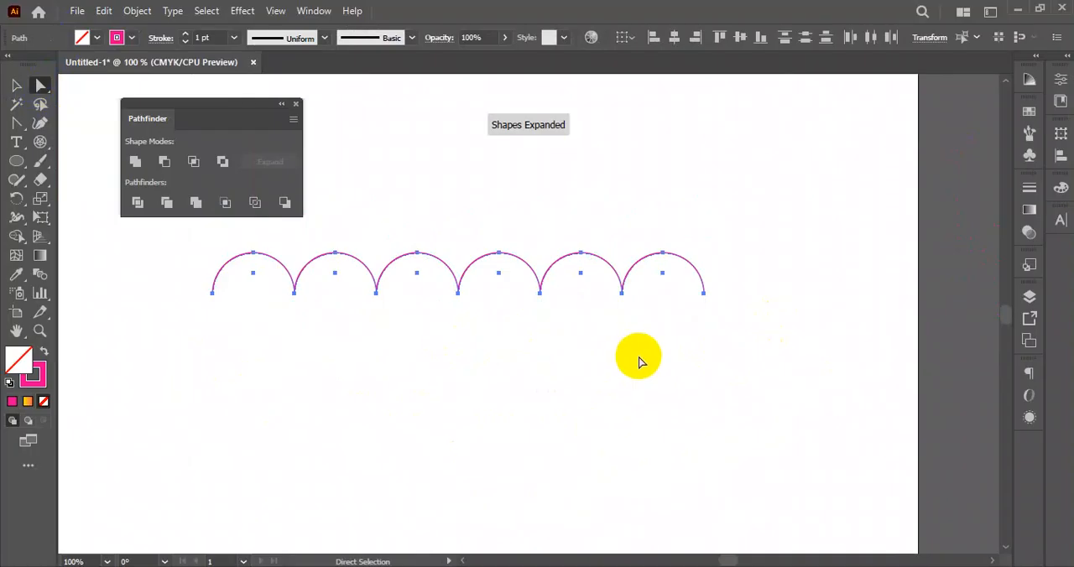
- Draw a vertical straight line centred on the middle junction of the arches, extending equally far above and below the row
left_click(18, 88)
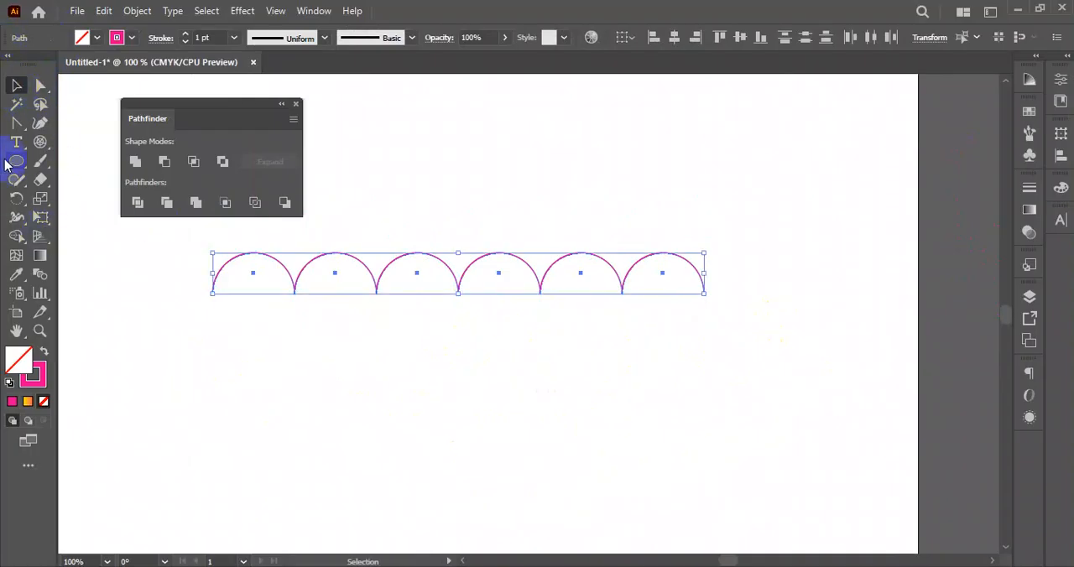
left_click_drag(42, 143, 93, 140)
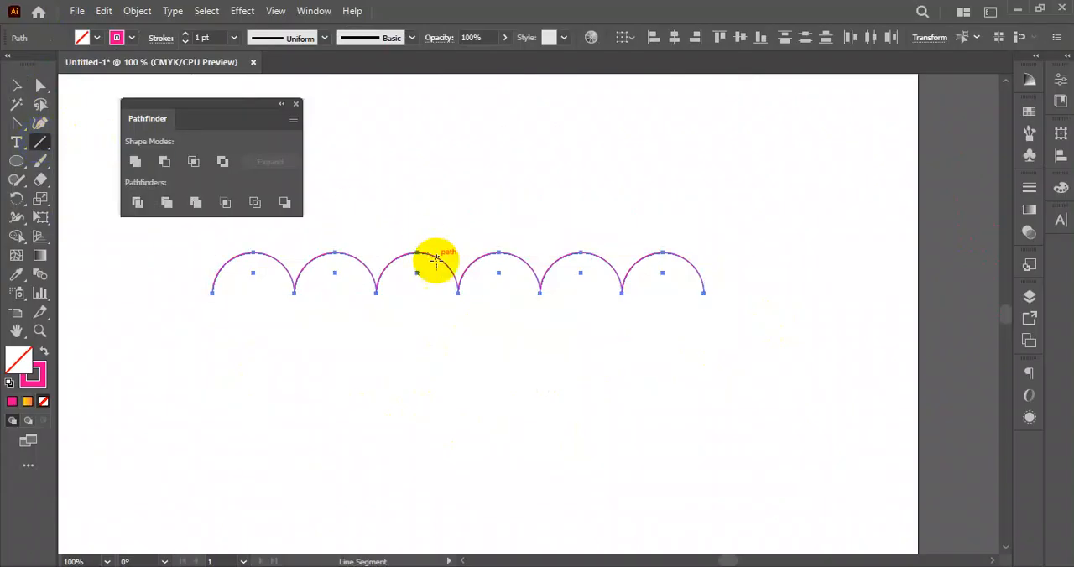
scroll(466, 350, "up", 1)
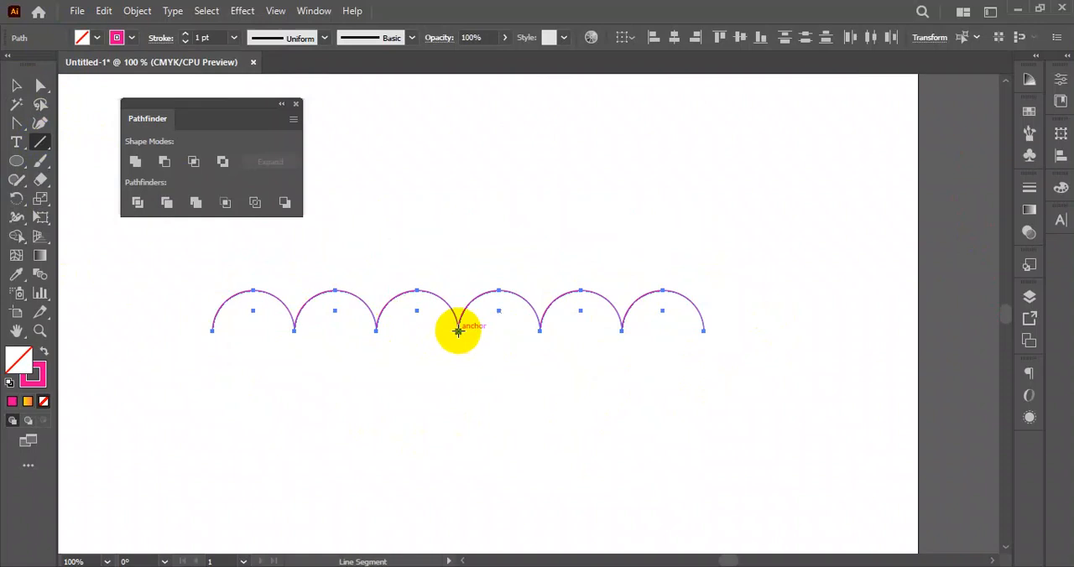
left_click_drag(459, 331, 478, 551)
key("space")
left_click_drag(513, 216, 523, 300)
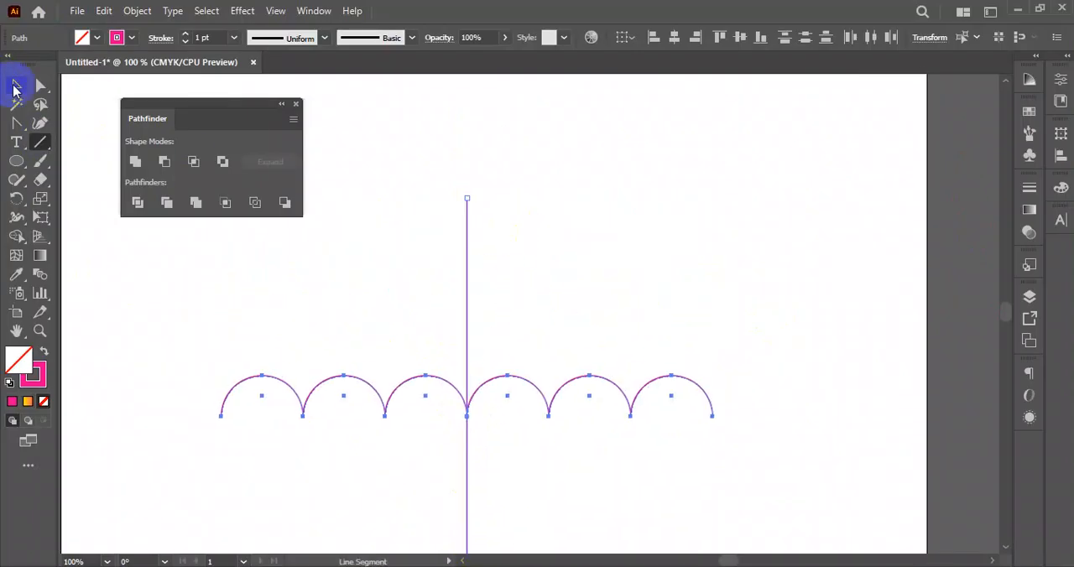
left_click(14, 88)
left_click(557, 210)
key("space")
left_click_drag(572, 224, 614, 204)
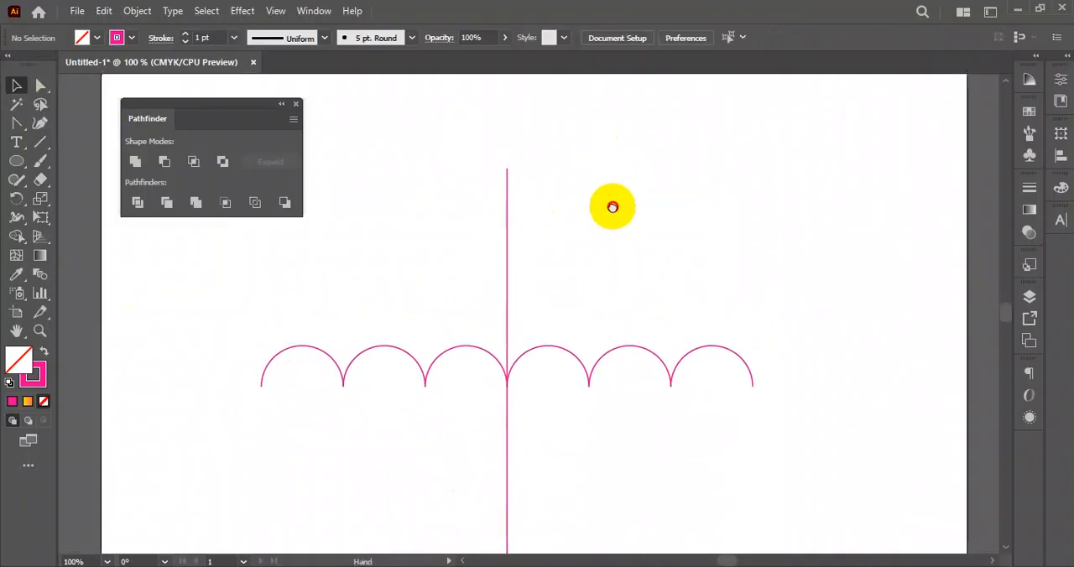
- Dock the Pathfinder panel and draw three arcs from the left arches' lower ends up to the top of the vertical line
left_click_drag(234, 107, 1065, 249)
left_click_drag(37, 148, 79, 166)
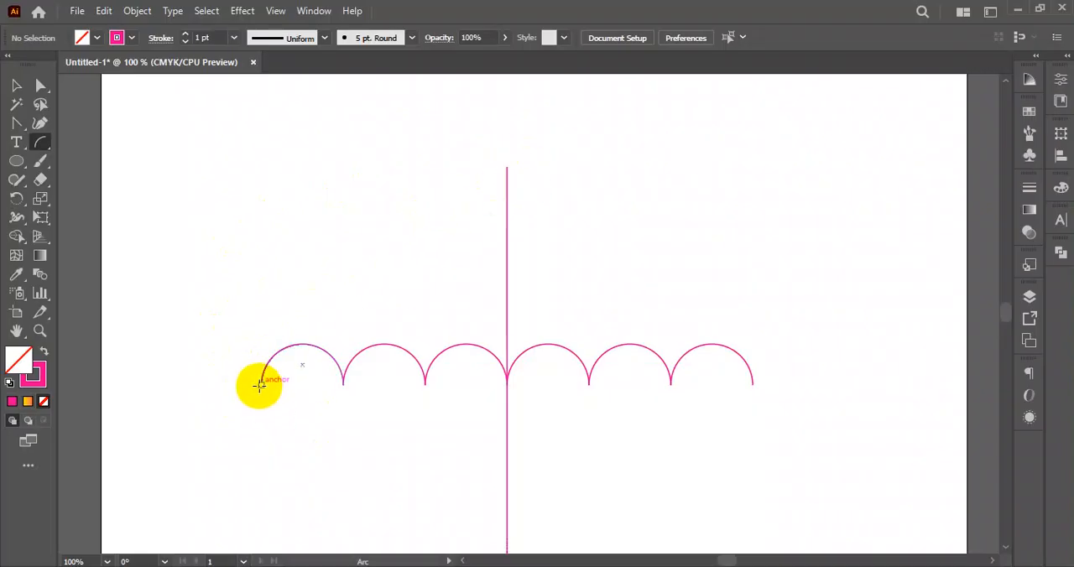
left_click_drag(260, 386, 507, 167)
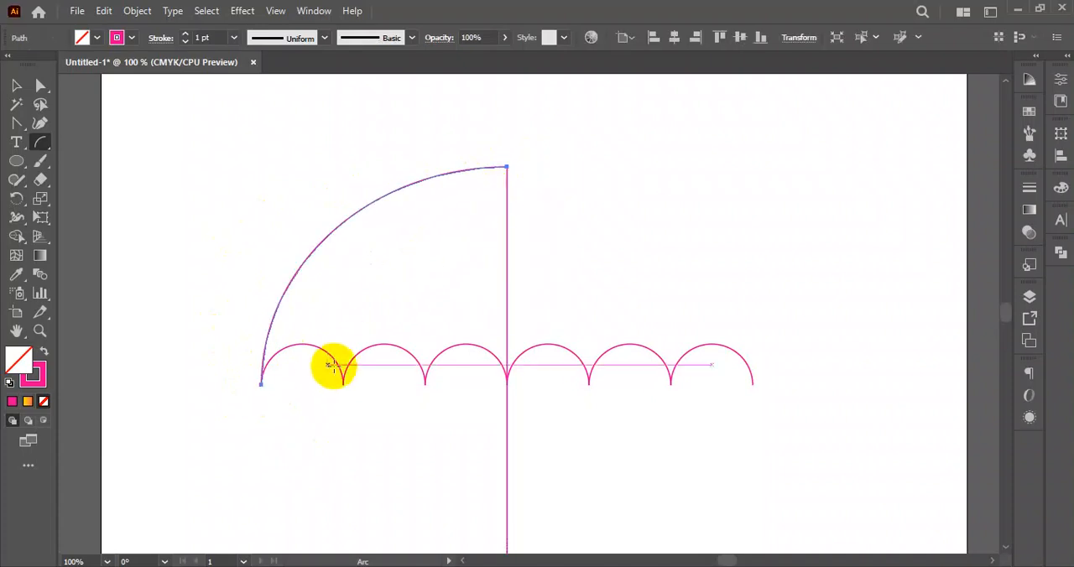
left_click_drag(343, 385, 507, 166)
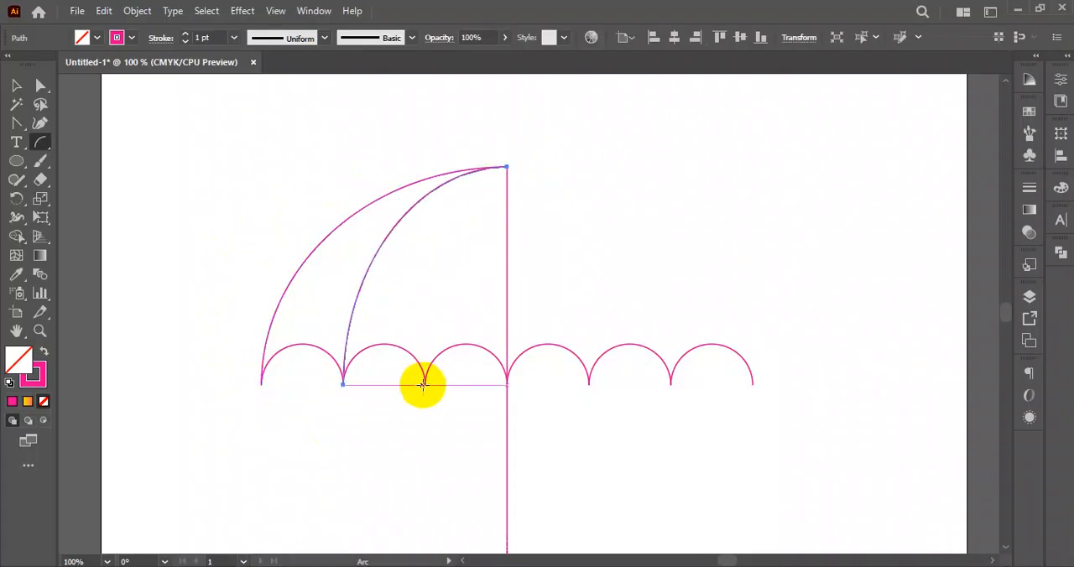
left_click_drag(425, 385, 507, 167)
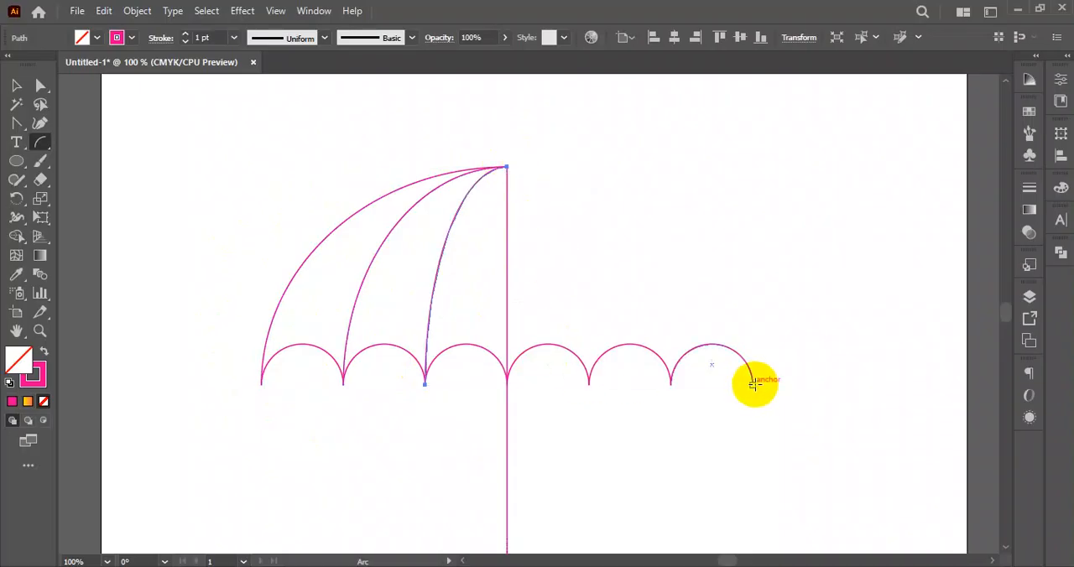
- Draw three matching arcs from the right arches' lower ends up to the top of the vertical line, completing the canopy outline
left_click_drag(754, 383, 507, 169)
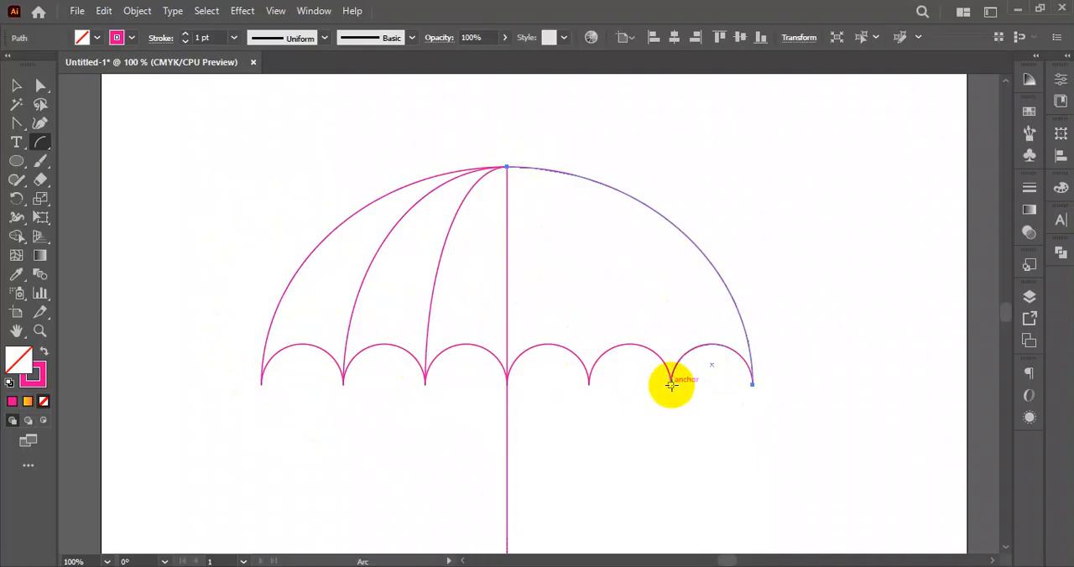
left_click_drag(672, 383, 507, 167)
left_click_drag(589, 384, 507, 166)
left_click(14, 86)
left_click(220, 124)
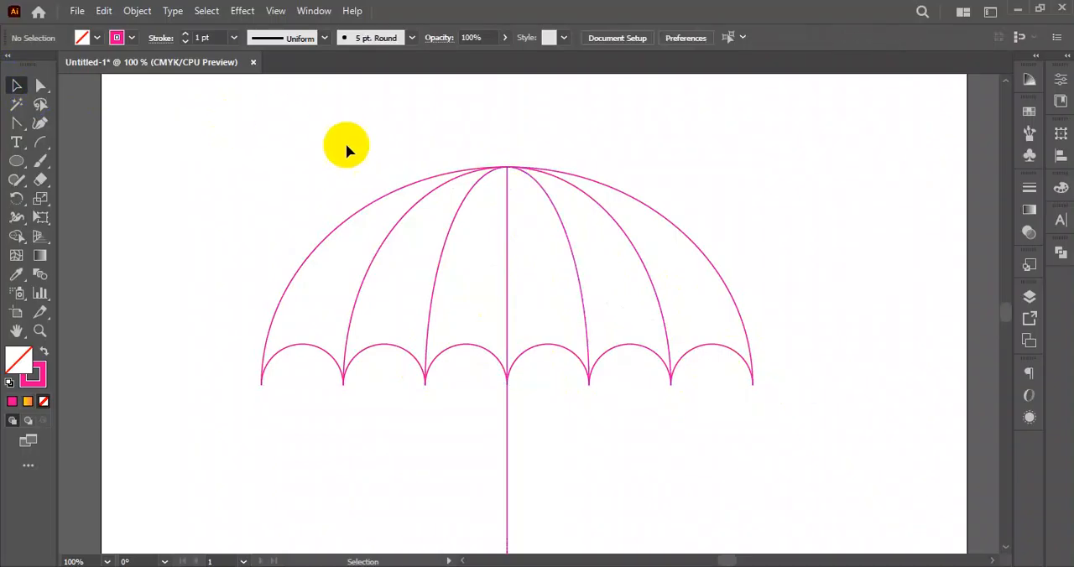
- Select the whole umbrella outline and, using Shape Builder with no stroke, fill the leftmost canopy panel red
scroll(302, 147, "down", 1)
left_click_drag(291, 160, 764, 373)
left_click_drag(285, 112, 809, 361)
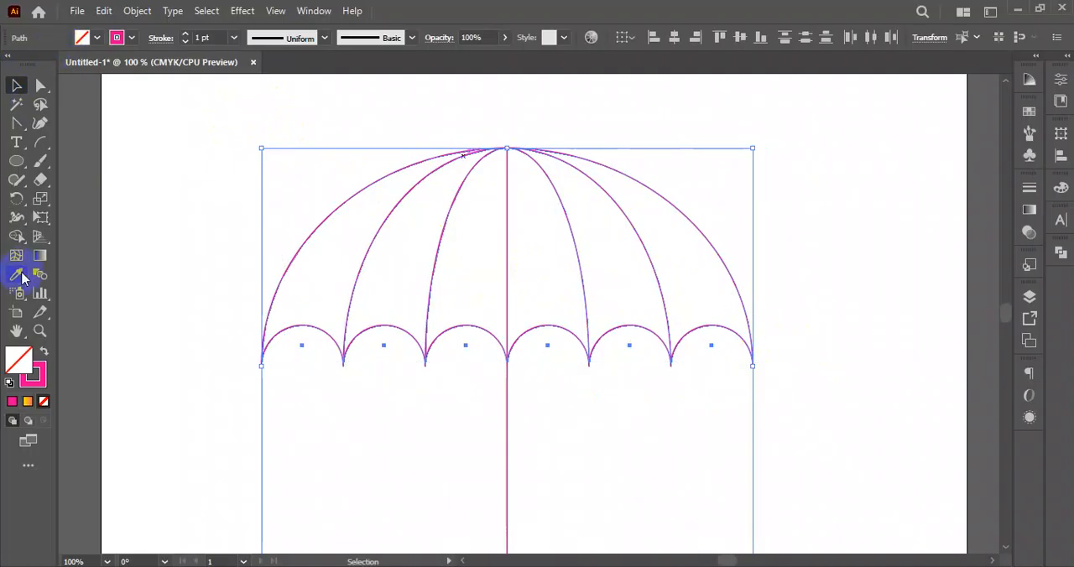
left_click_drag(17, 237, 105, 238)
left_click_drag(16, 237, 87, 243)
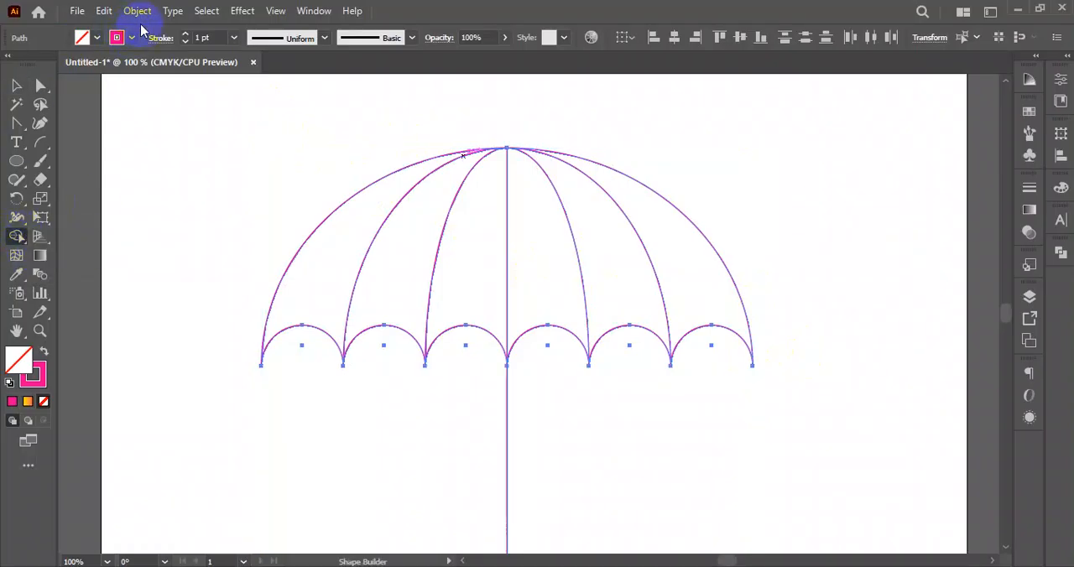
left_click(131, 38)
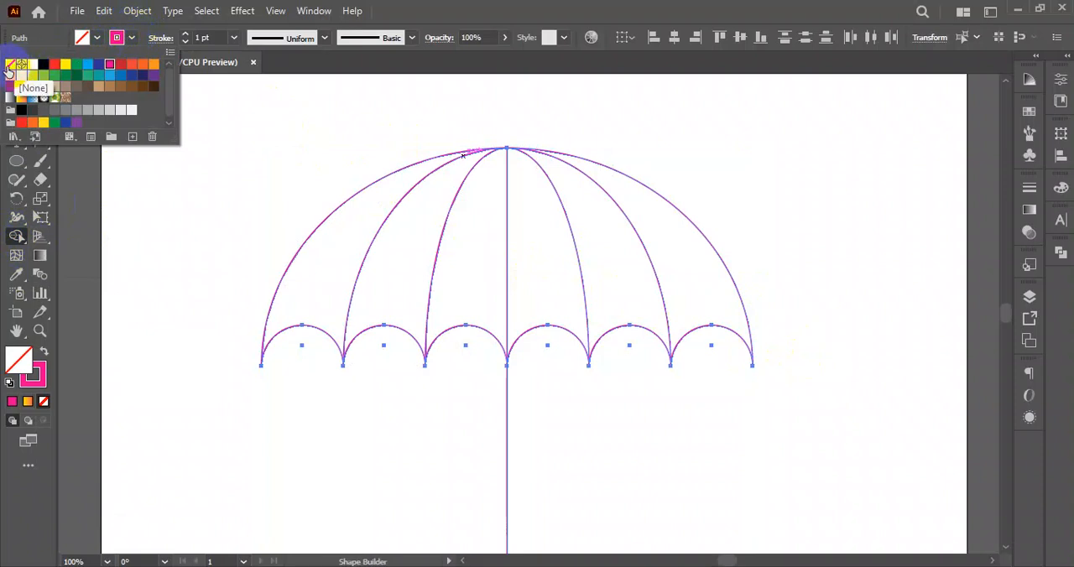
left_click(8, 67)
left_click(97, 38)
left_click(98, 38)
left_click(9, 65)
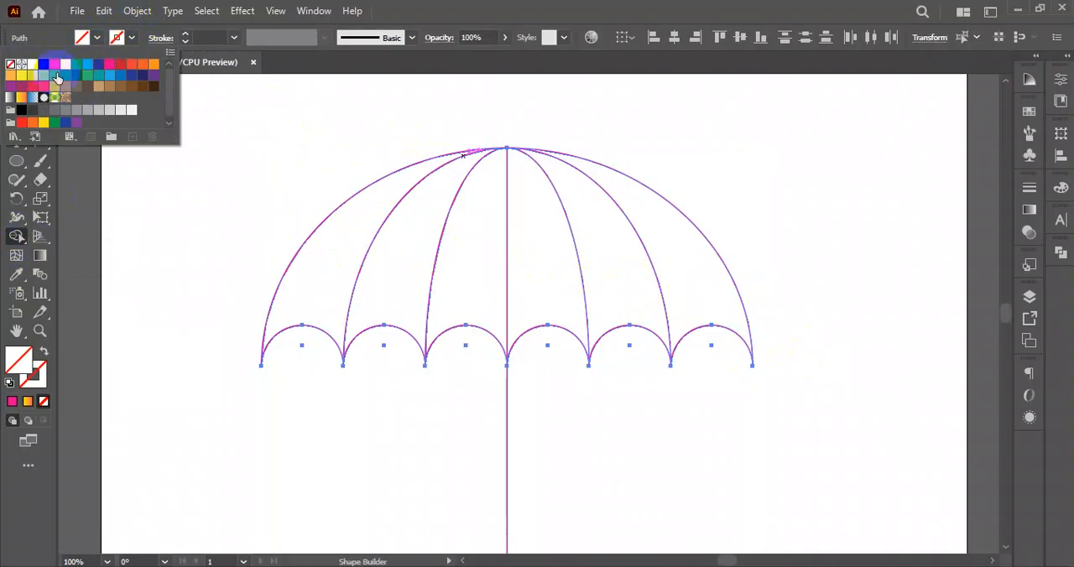
left_click(340, 247)
- Fill the second canopy panel from the left yellow and the third one green with Shape Builder
left_click(82, 38)
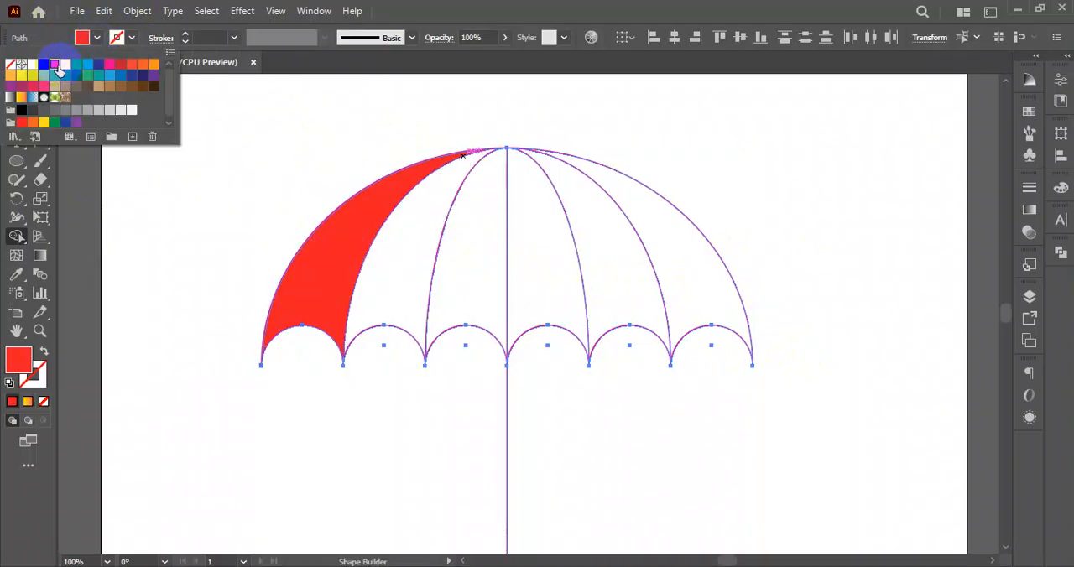
left_click(65, 65)
left_click(423, 241)
left_click(422, 240)
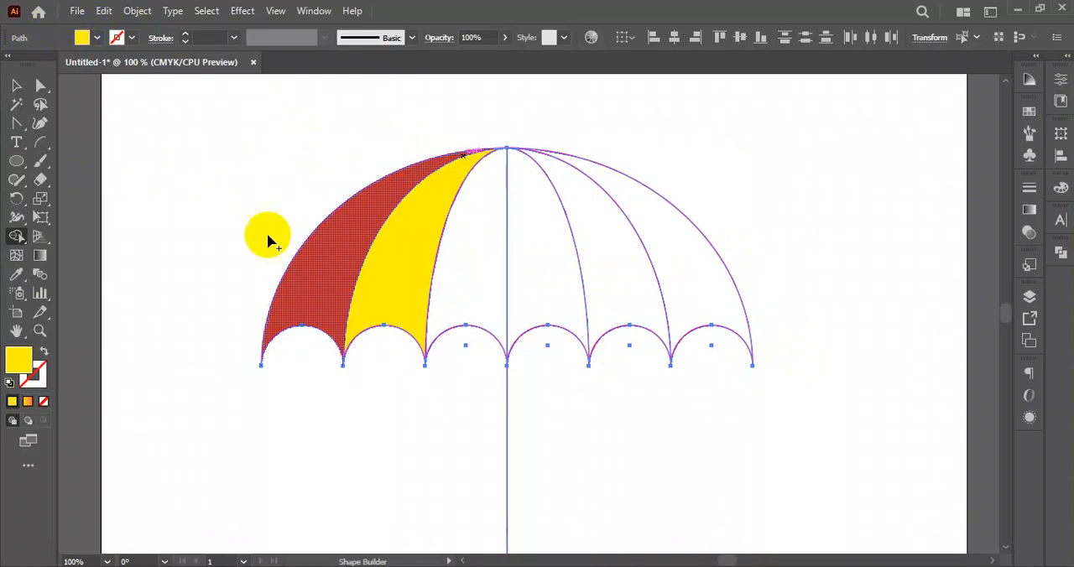
left_click(82, 38)
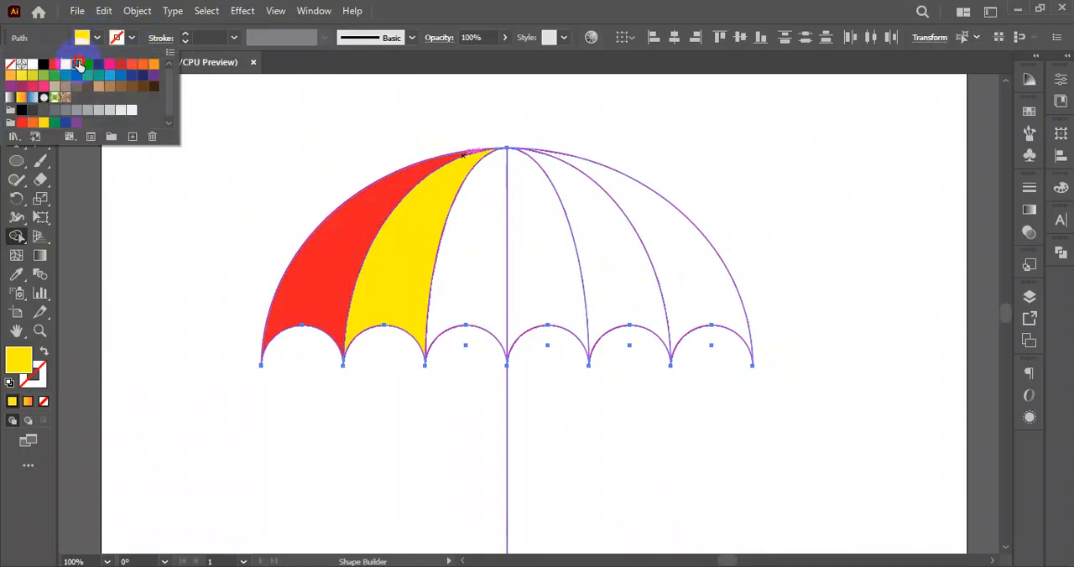
left_click(78, 65)
left_click(487, 255)
left_click(487, 254)
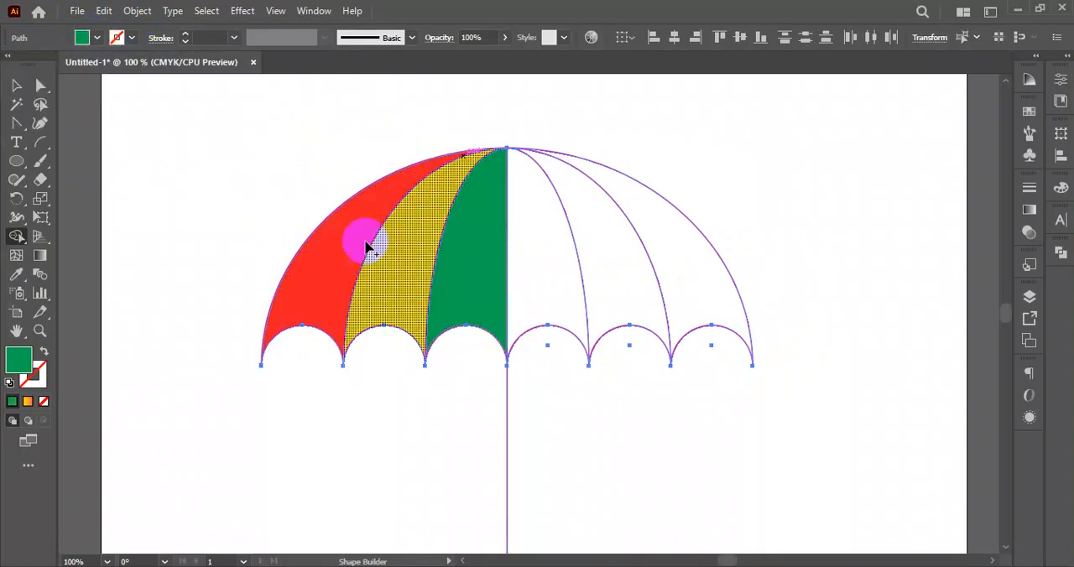
- Fill the fourth canopy panel from the left light blue and the fifth one dark blue with Shape Builder
left_click(97, 37)
left_click(83, 67)
left_click(550, 263)
left_click(551, 262)
left_click(84, 38)
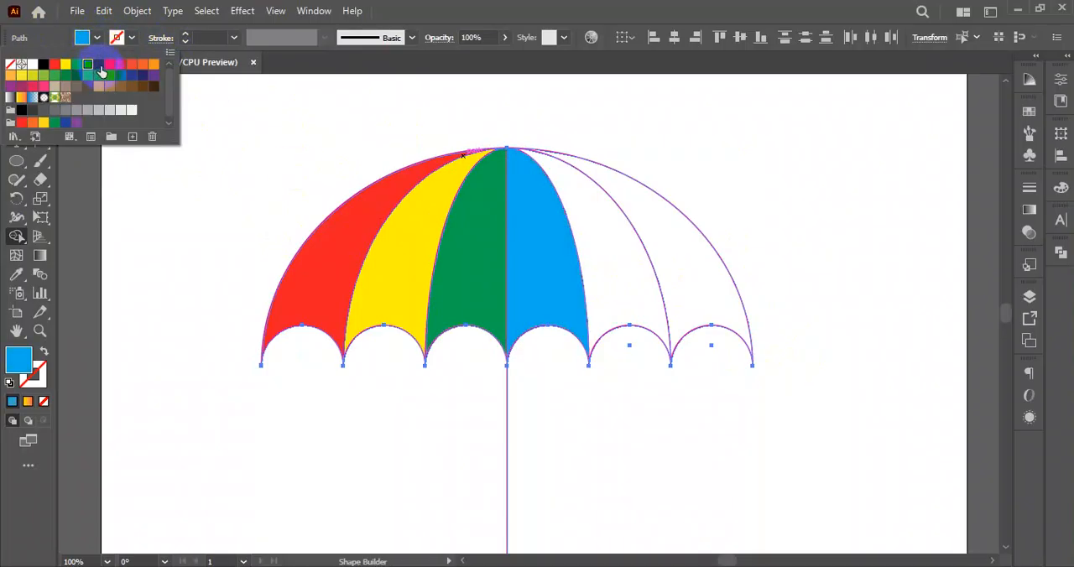
left_click(99, 65)
left_click(592, 243)
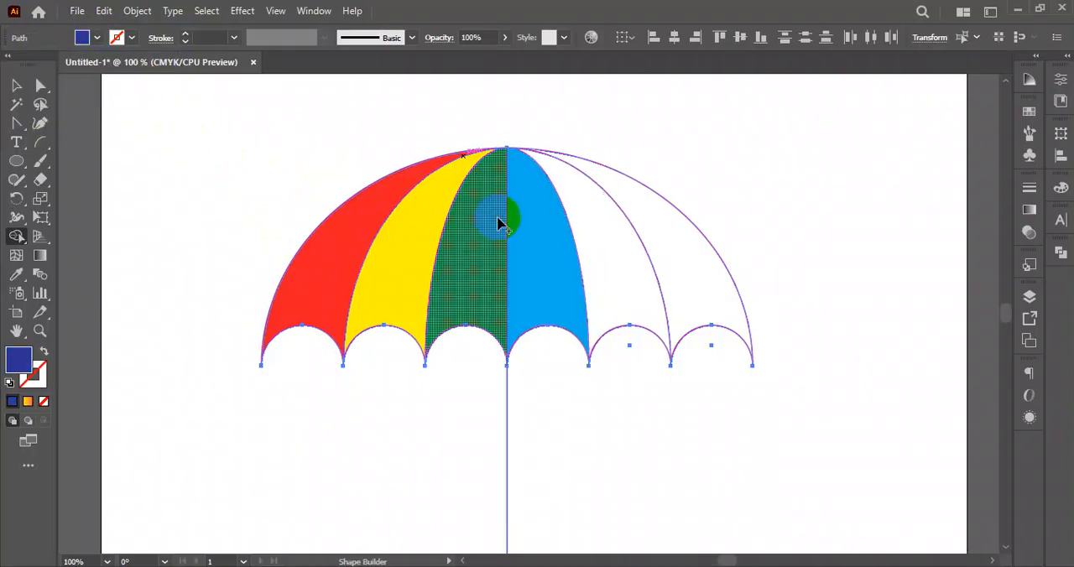
left_click(619, 249)
- Fill the rightmost canopy panel pink with Shape Builder and deselect the artwork
left_click(97, 38)
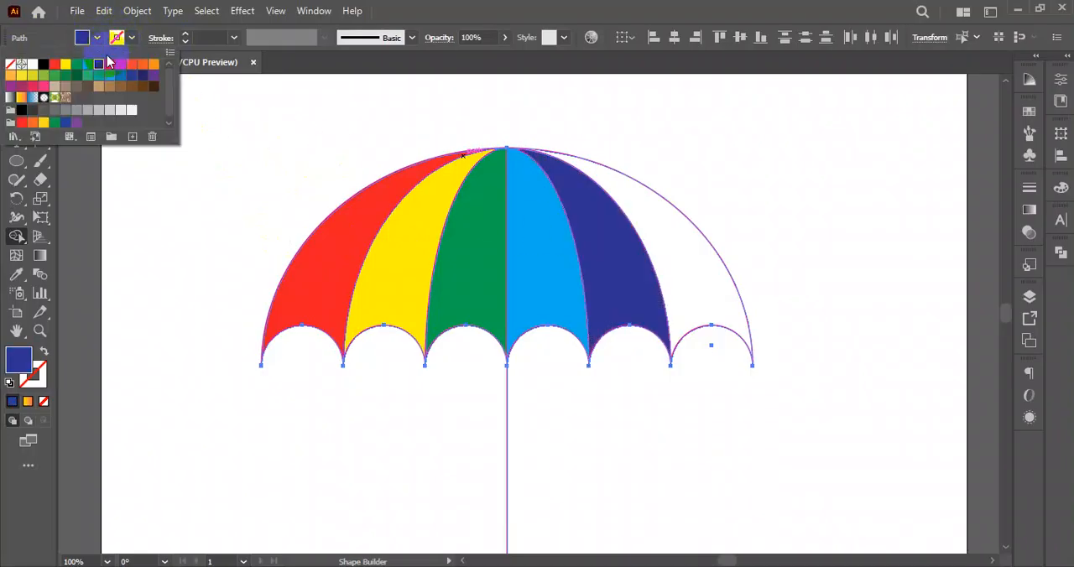
left_click(109, 64)
left_click(676, 246)
left_click(18, 86)
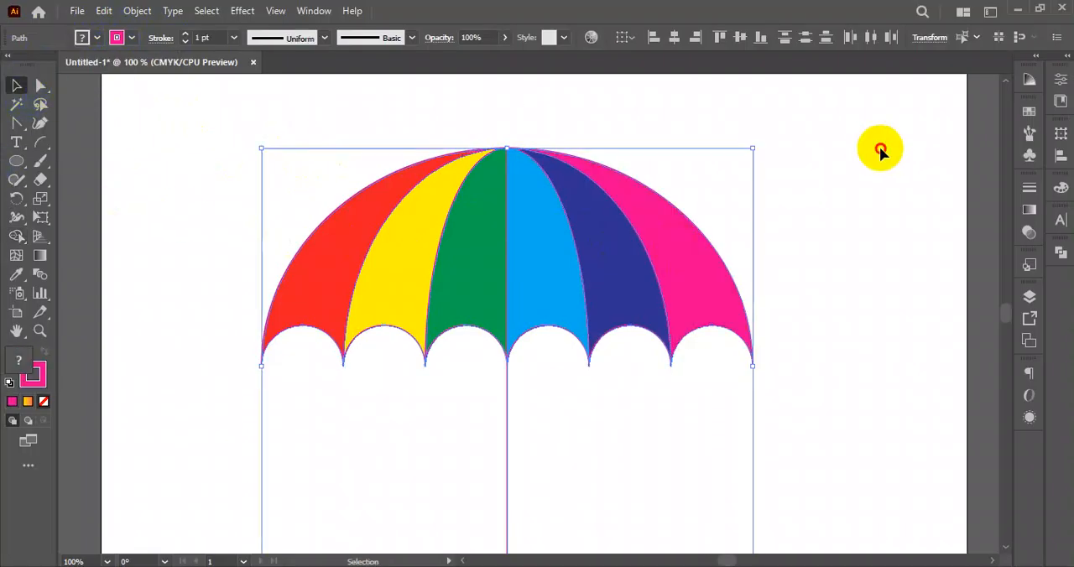
left_click(880, 147)
- Delete the thin vertical line that runs below the colored canopy
scroll(625, 281, "down", 2)
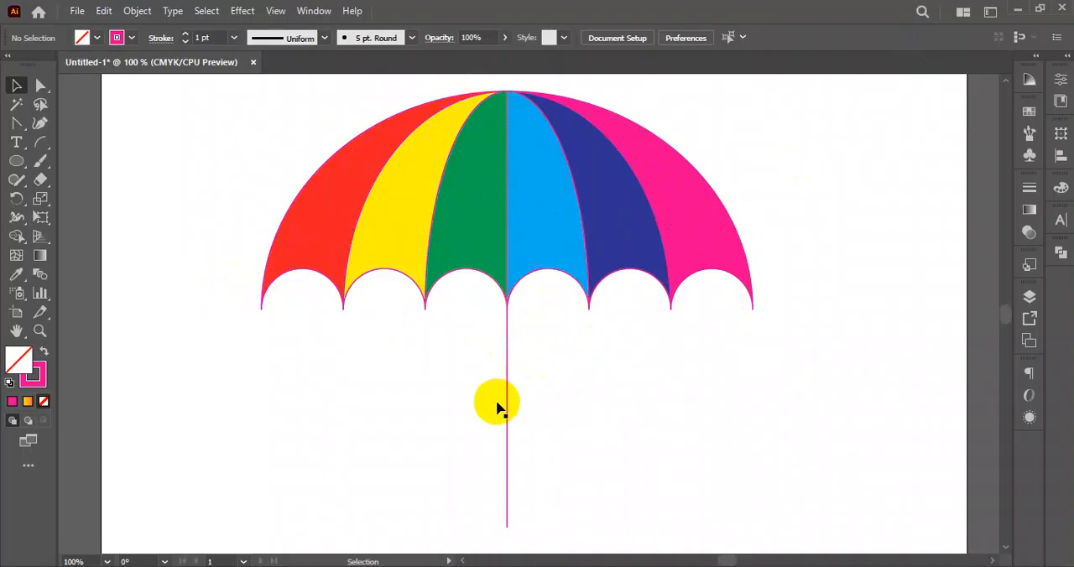
left_click_drag(508, 411, 568, 428)
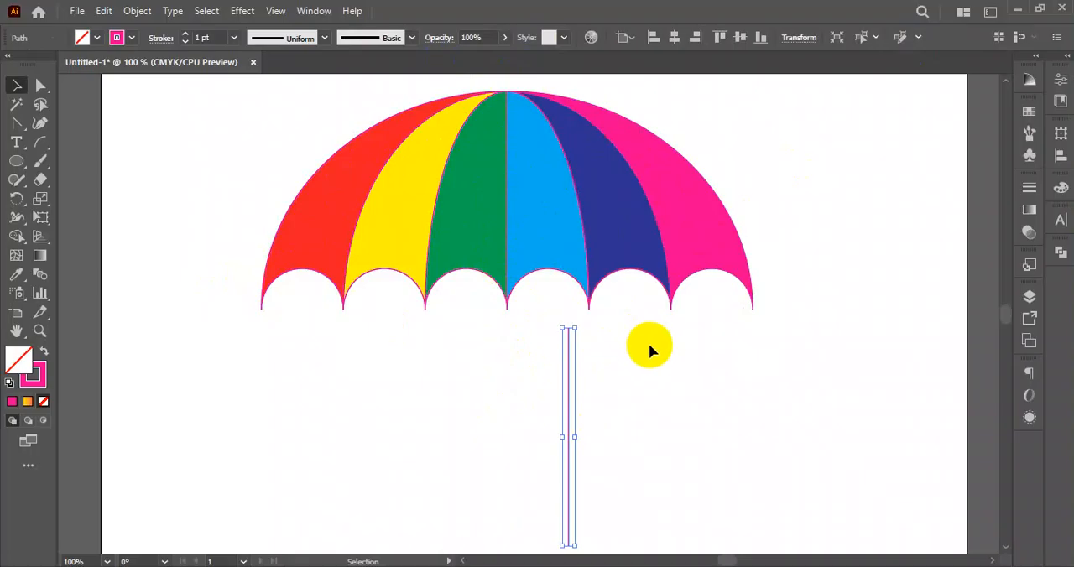
key("ctrl+z")
left_click(364, 192)
left_click_drag(514, 418, 837, 336)
key("Delete")
left_click_drag(338, 99, 779, 355)
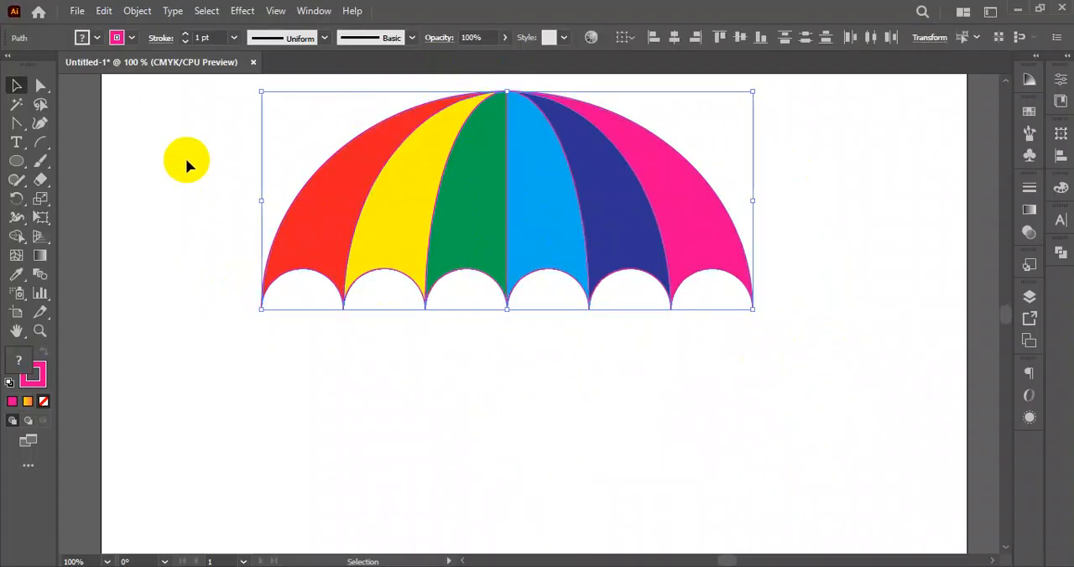
left_click(288, 283)
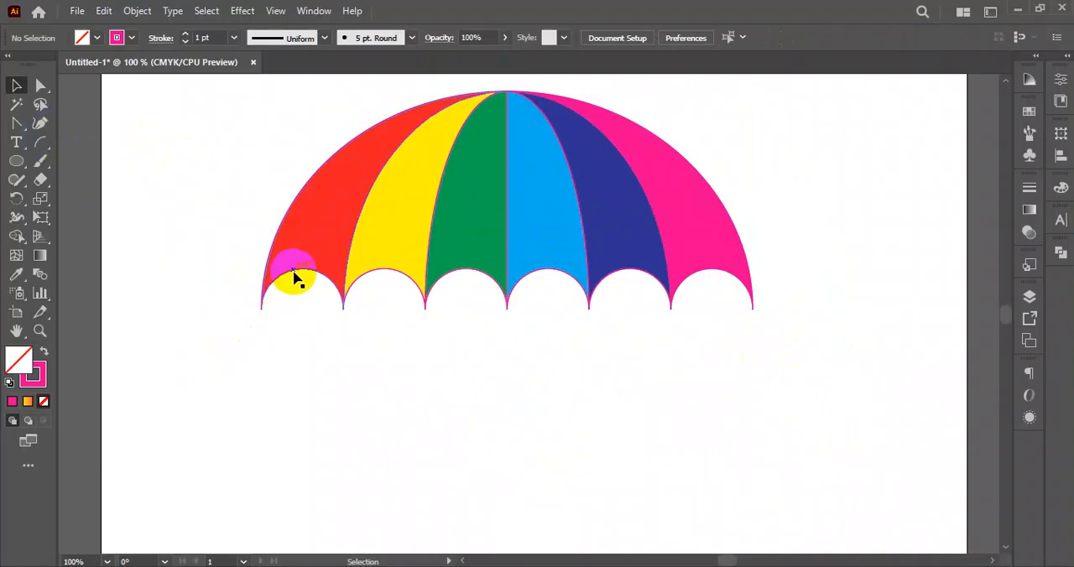
left_click_drag(294, 273, 253, 355)
key("ctrl+z")
left_click(475, 411)
- Select the whole canopy and set its stroke to None
left_click_drag(317, 113, 784, 319)
left_click(133, 39)
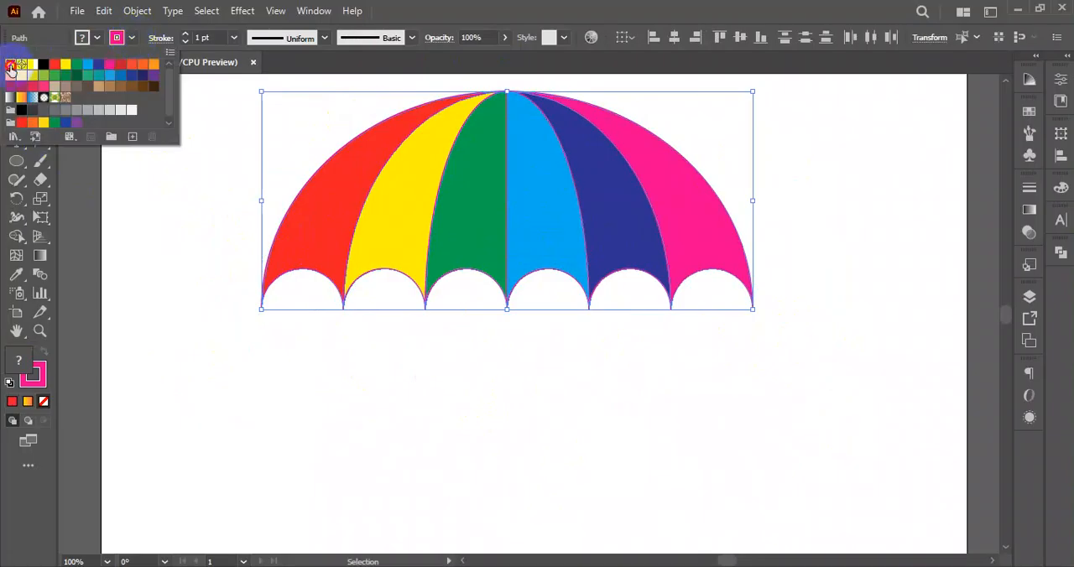
left_click(10, 65)
left_click(503, 391)
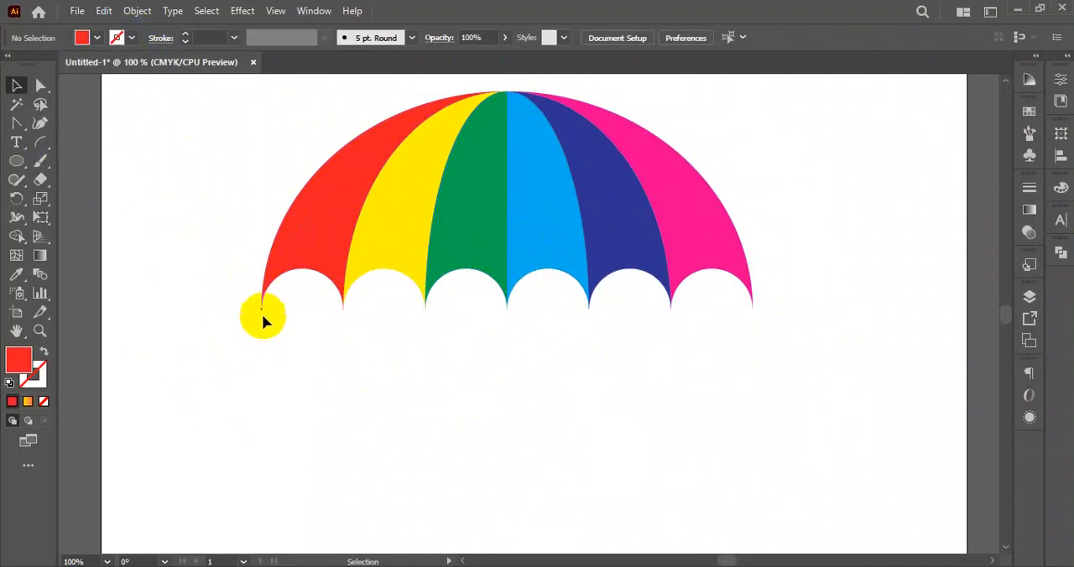
- Draw a new vertical line centred on the canopy's middle lower point, reaching down to just above the artboard's bottom edge
left_click(36, 143)
left_click_drag(35, 142, 103, 144)
left_click_drag(514, 311, 506, 307)
key("ctrl+minus")
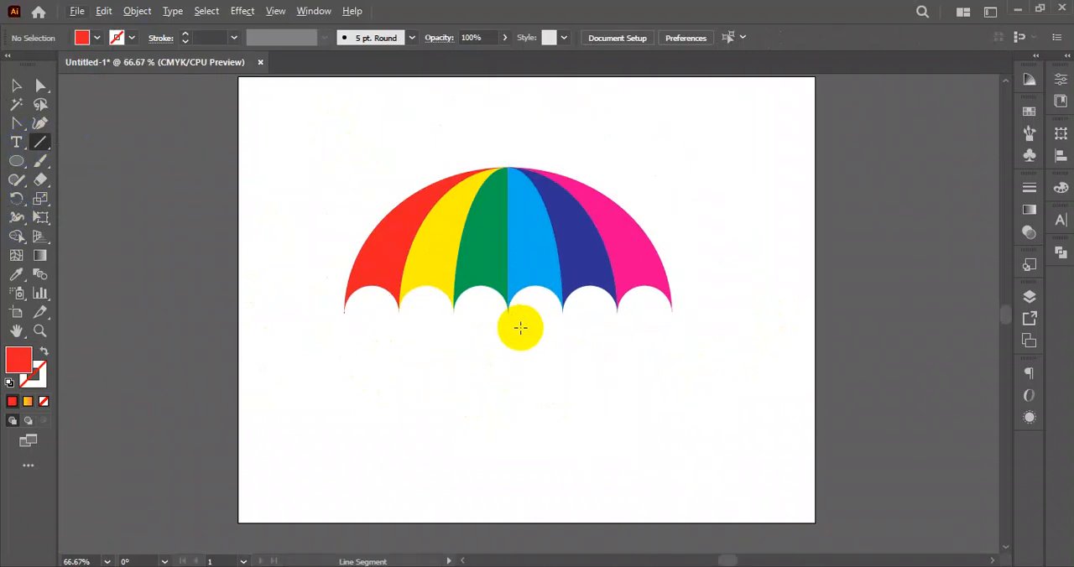
left_click_drag(498, 356, 528, 548)
key("space")
left_click_drag(604, 519, 614, 395)
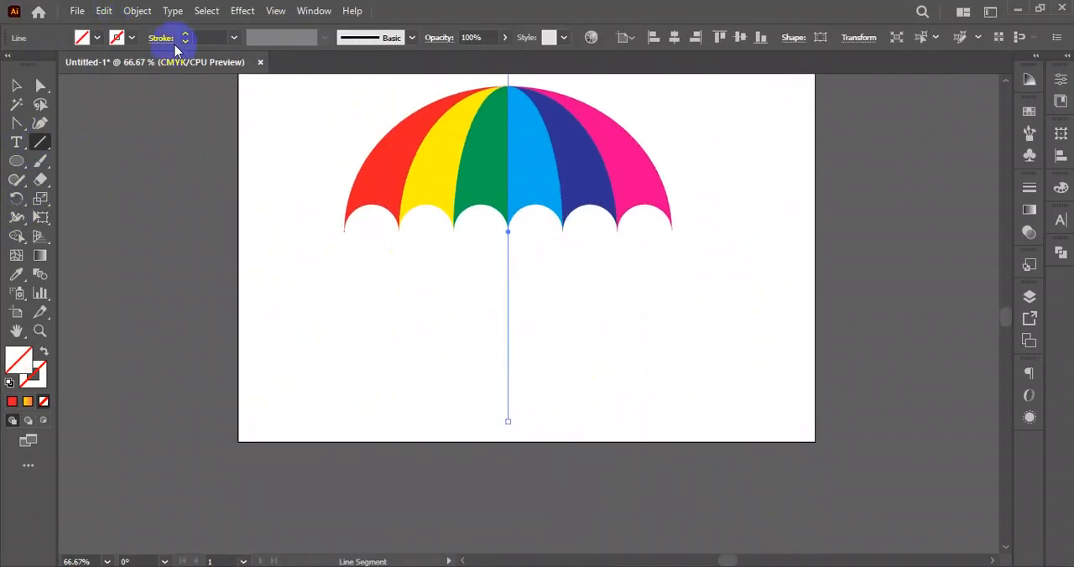
- Give the umbrella's vertical handle line a 3 pt pink stroke and send it behind the canopy
left_click(186, 35)
left_click(185, 34)
left_click(186, 35)
left_click(186, 34)
left_click(186, 34)
left_click(185, 34)
left_click(16, 85)
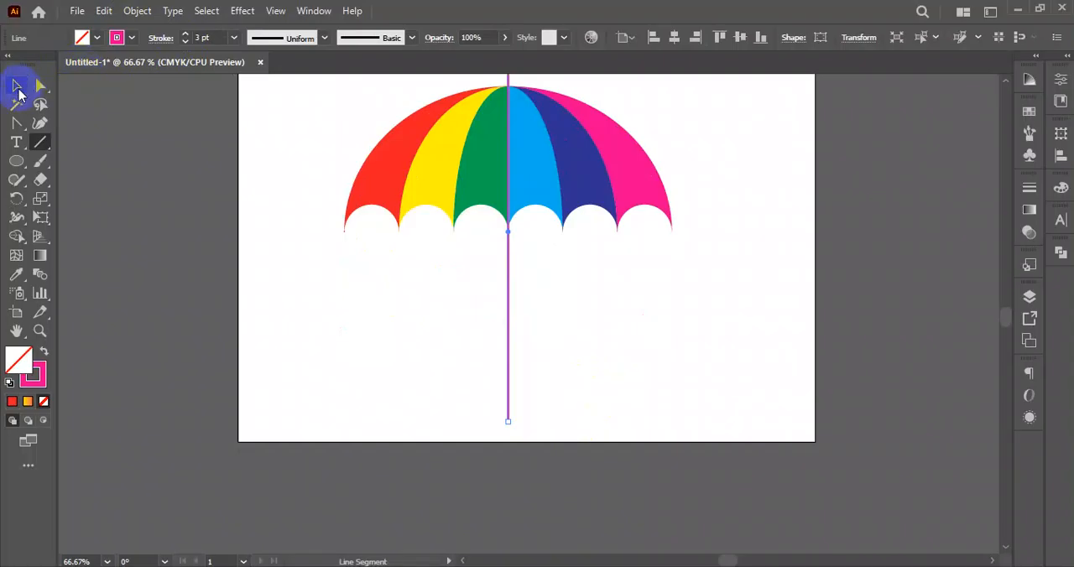
left_click(669, 327)
right_click(508, 312)
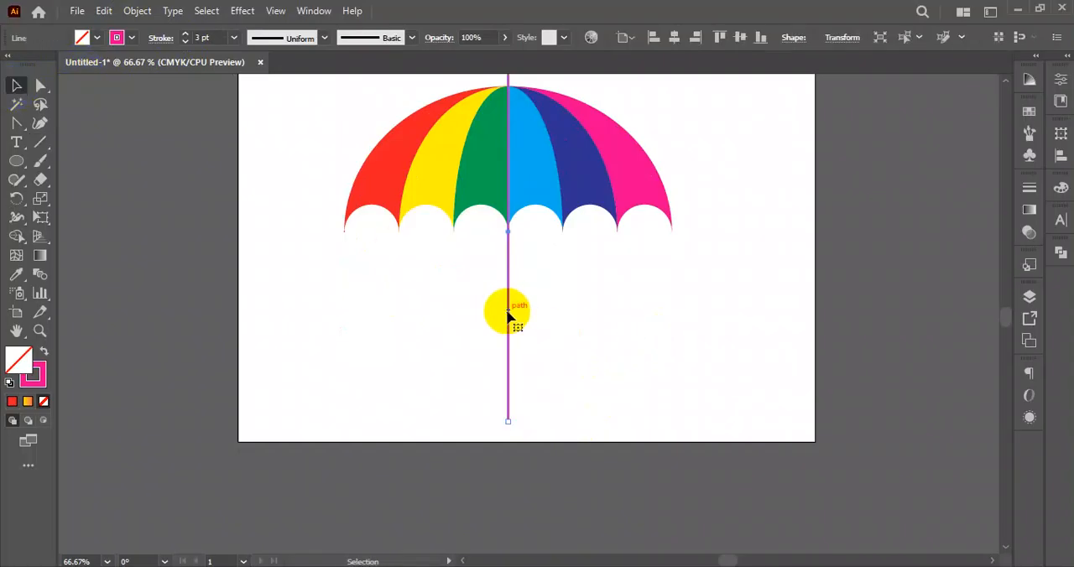
mouse_move(646, 493)
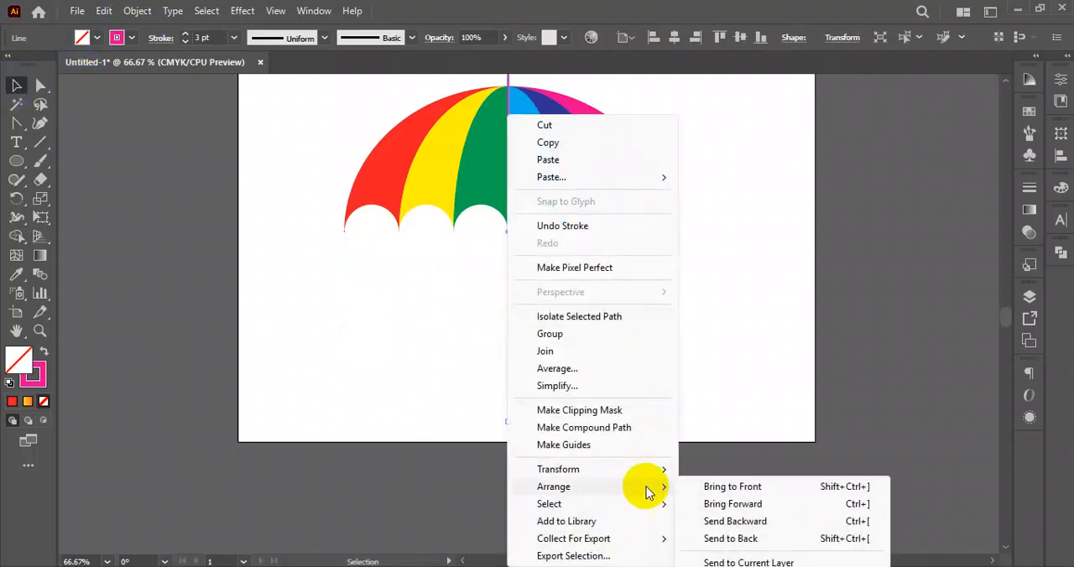
left_click(742, 540)
left_click(669, 382)
- Draw a small unfilled circle with a 3 pt pink stroke just left of the handle line's lower end
scroll(668, 370, "up", 3)
scroll(663, 384, "down", 4)
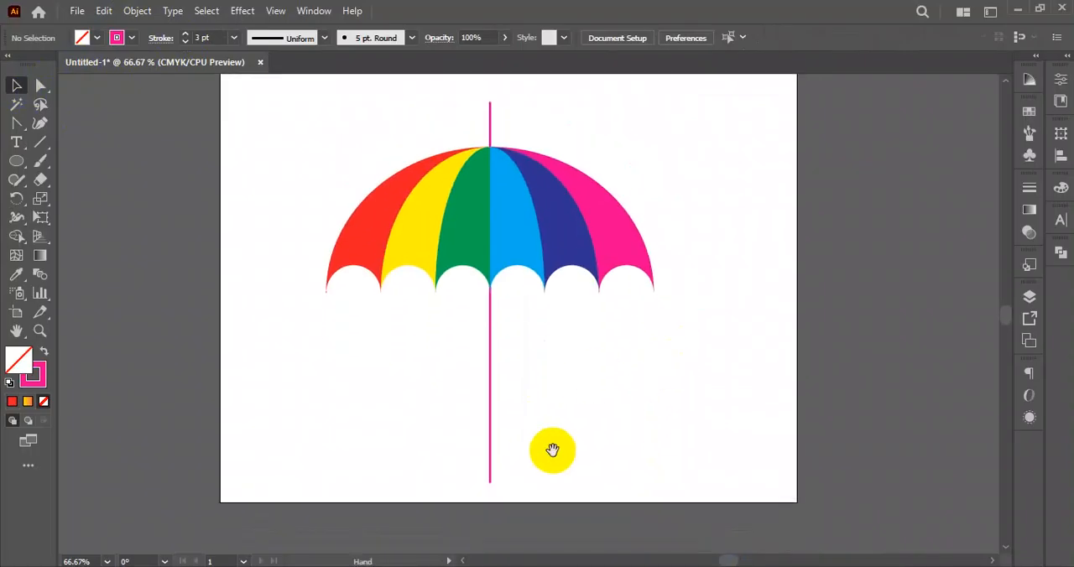
scroll(503, 369, "up", 2)
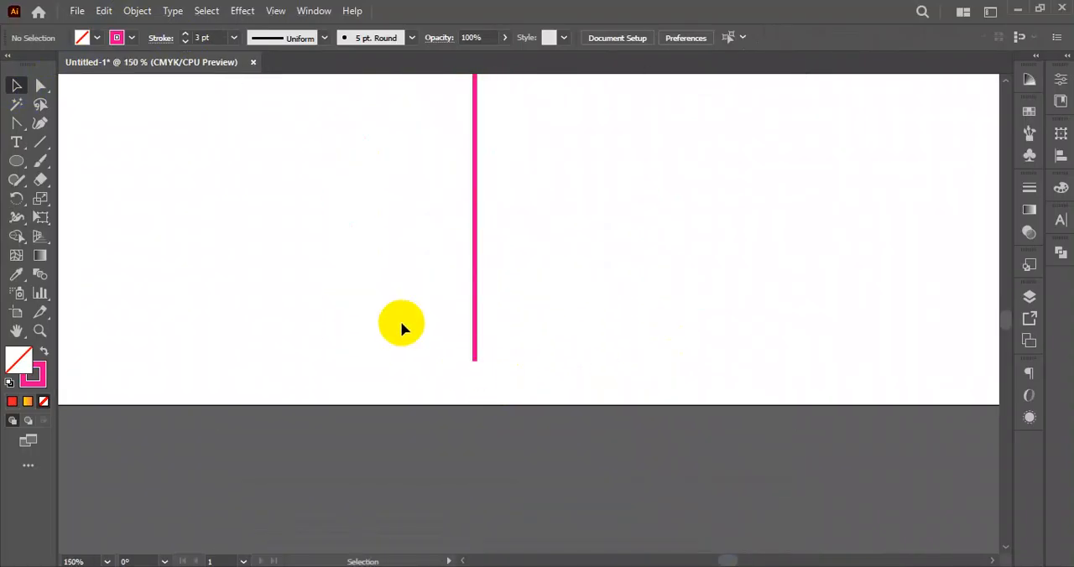
left_click(17, 160)
left_click_drag(387, 298, 421, 348)
left_click(17, 84)
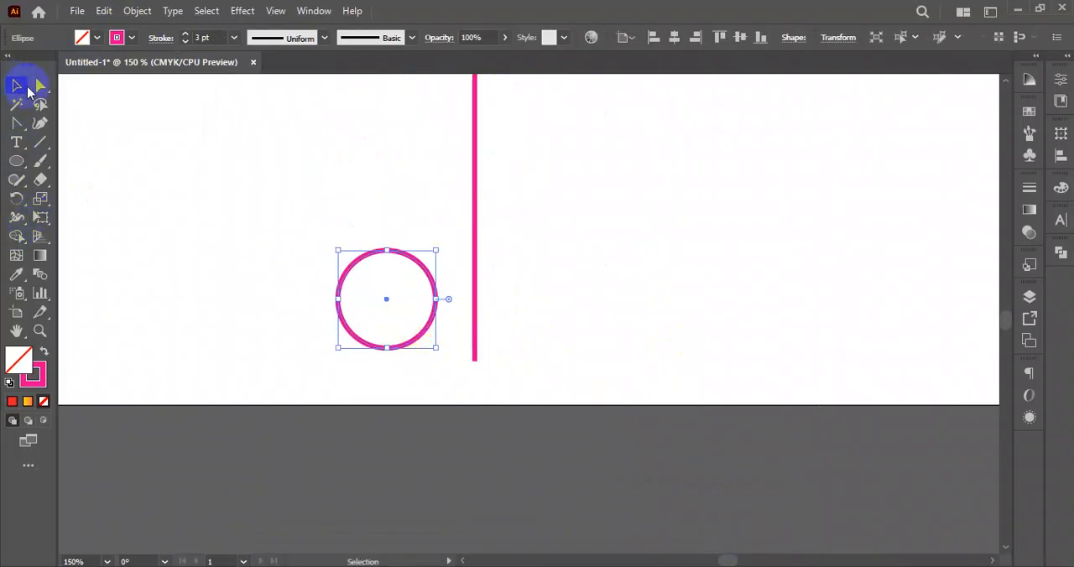
- Delete the small circle's top anchor point, leaving only its lower half as an open arc
left_click(41, 84)
left_click_drag(321, 213, 447, 287)
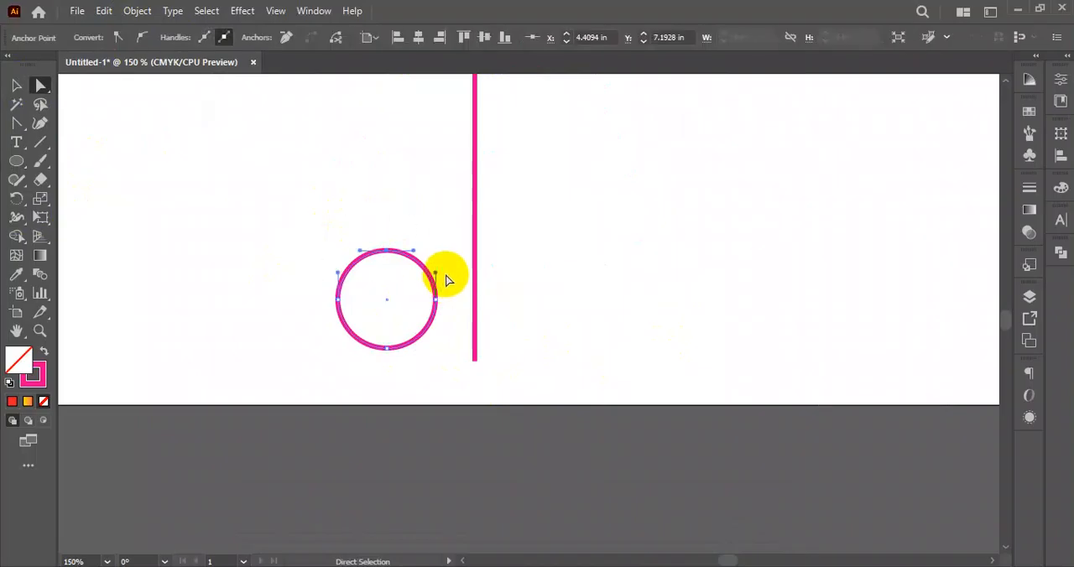
key("Delete")
left_click(17, 85)
left_click(442, 350)
- Move the half-circle arc so its right end joins the handle line's lower end as a hook
scroll(442, 350, "up", 3)
mouse_move(417, 241)
left_mouse_down()
mouse_move(458, 328)
mouse_move(523, 407)
mouse_move(509, 391)
left_mouse_up()
scroll(527, 400, "up", 4)
left_click(703, 374)
scroll(675, 357, "down", 5)
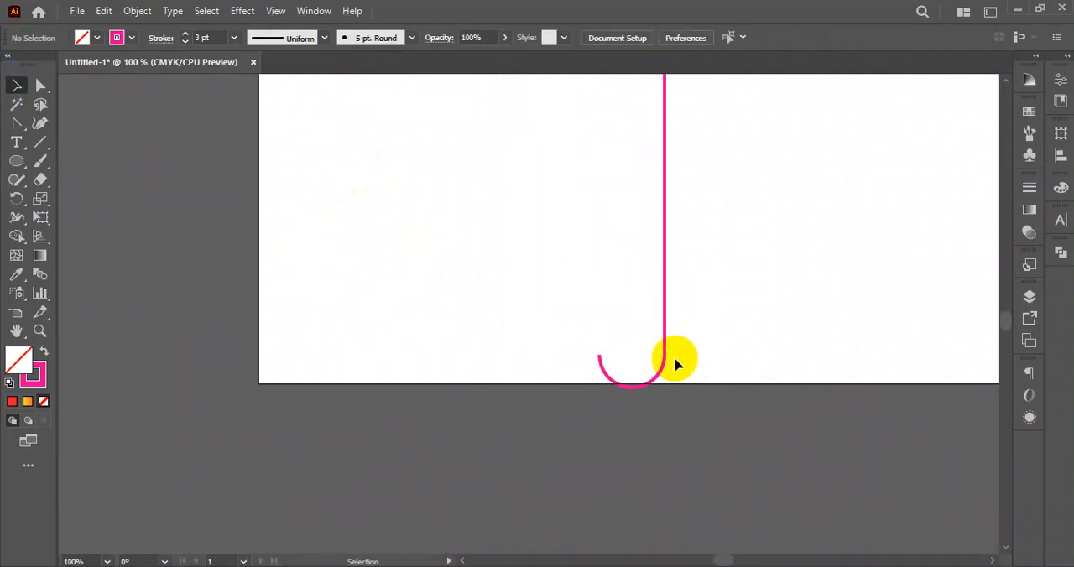
scroll(671, 345, "down", 2)
- Scale the complete umbrella down and place it in the artboard's upper-left corner
left_click_drag(694, 125, 415, 445)
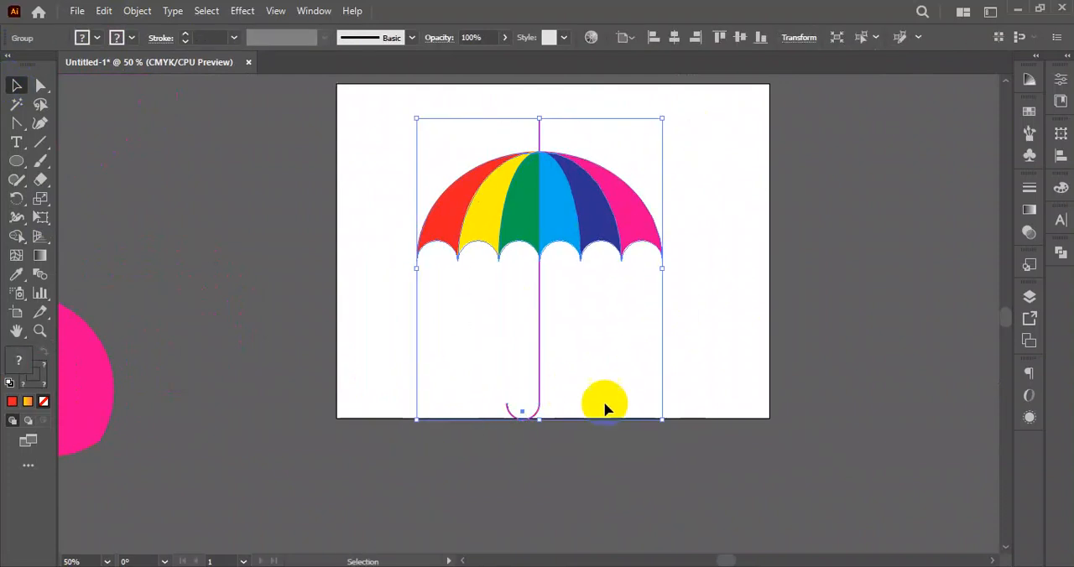
left_click_drag(539, 419, 540, 353)
left_click(690, 294)
left_click_drag(641, 219, 685, 352)
left_click_drag(614, 367, 492, 275)
left_click(669, 331)
left_click_drag(714, 321, 492, 341)
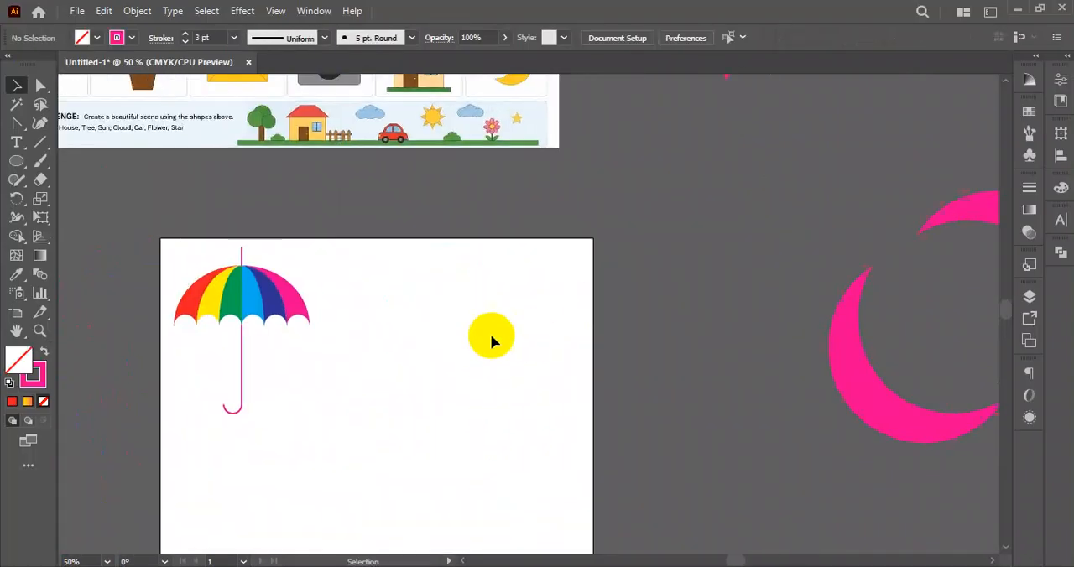
- Draw a circle about 3.15 in across to the right of the reference sheet, with a pink fill and no stroke
scroll(455, 344, "down", 3)
scroll(457, 220, "up", 3)
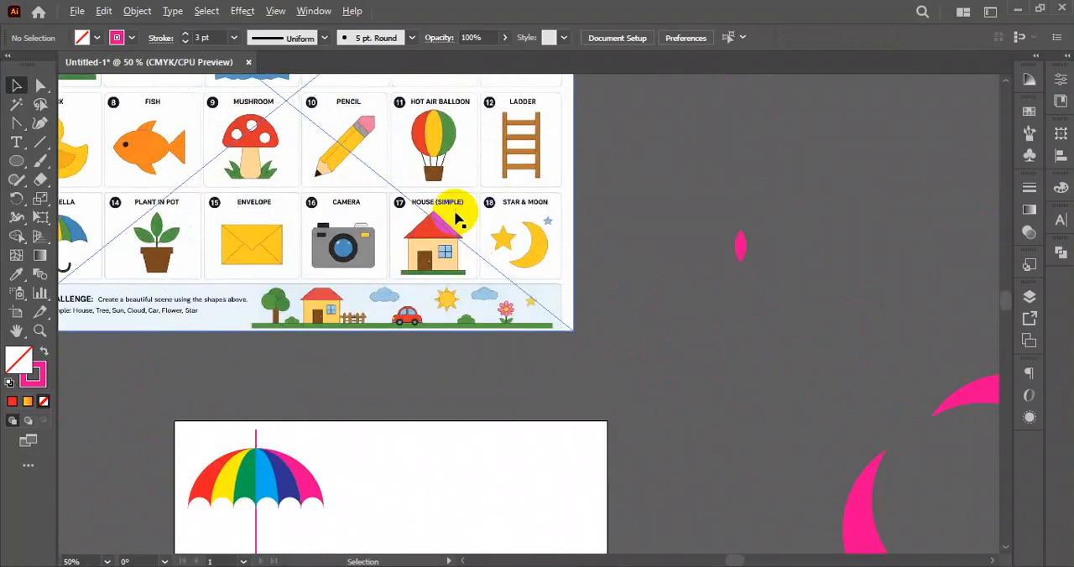
scroll(457, 220, "up", 1)
scroll(449, 173, "up", 2)
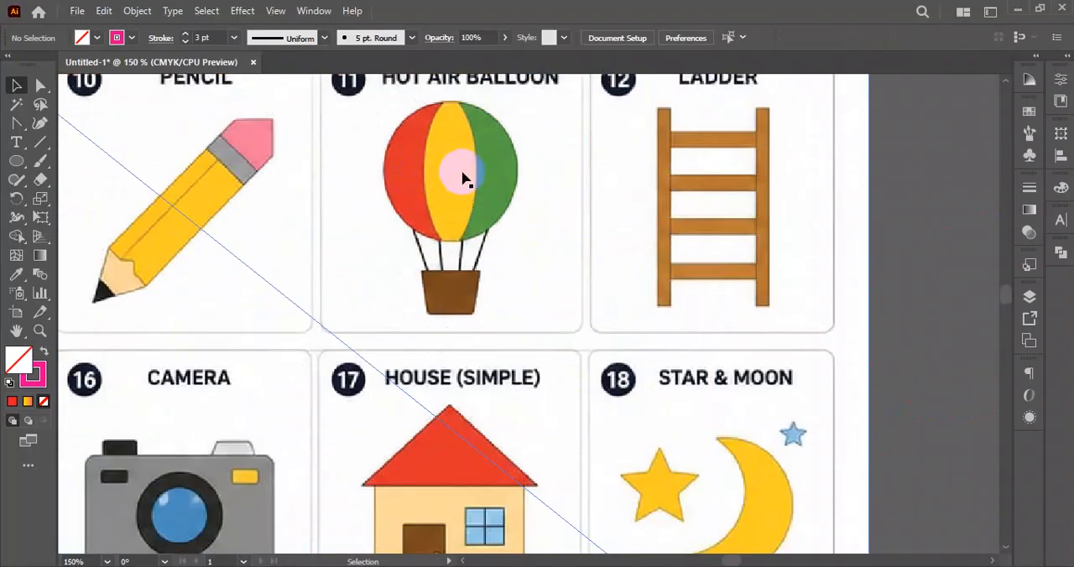
scroll(420, 182, "down", 2)
left_click_drag(563, 223, 399, 280)
left_click(16, 166)
mouse_move(622, 208)
left_mouse_down()
mouse_move(685, 280)
mouse_move(701, 282)
left_mouse_up()
left_click(43, 352)
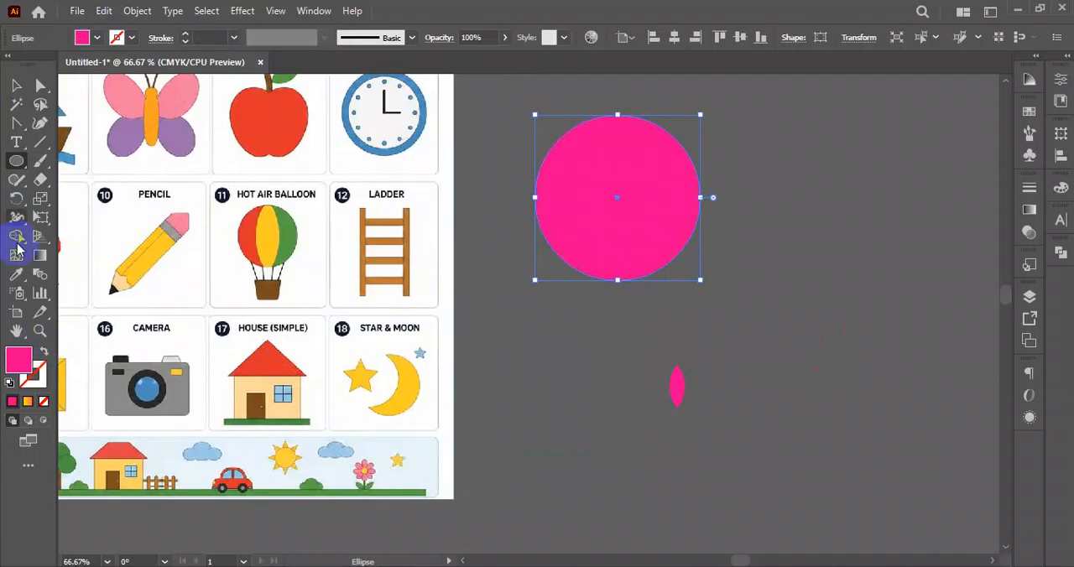
left_click(17, 86)
left_click(760, 303)
left_click_drag(757, 236, 744, 276)
- Duplicate the pink circle in place, fill the copy yellow and narrow it evenly into a vertical centre ellipse
left_click(619, 228)
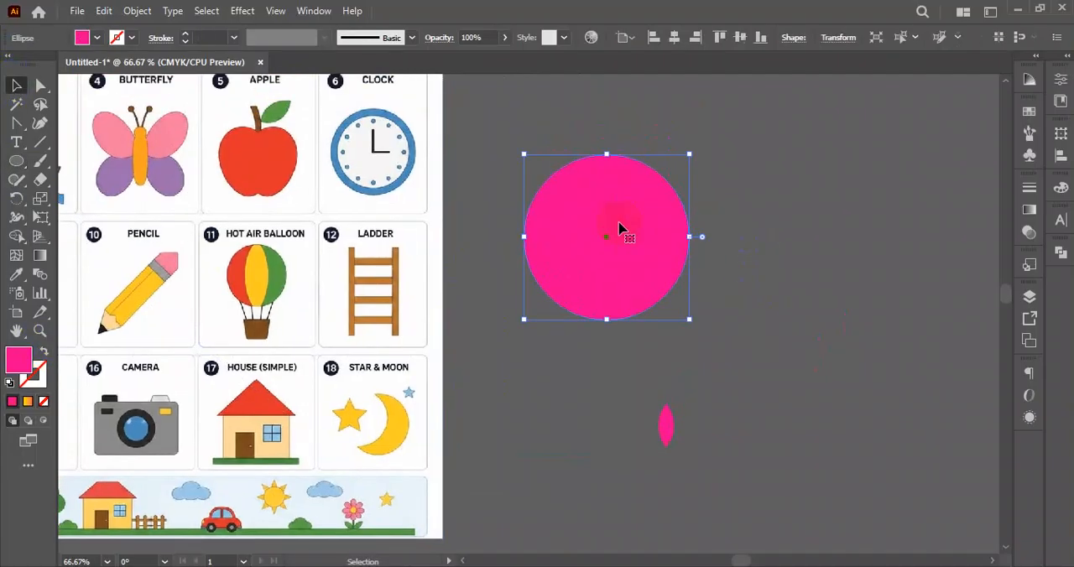
key("a")
key("v")
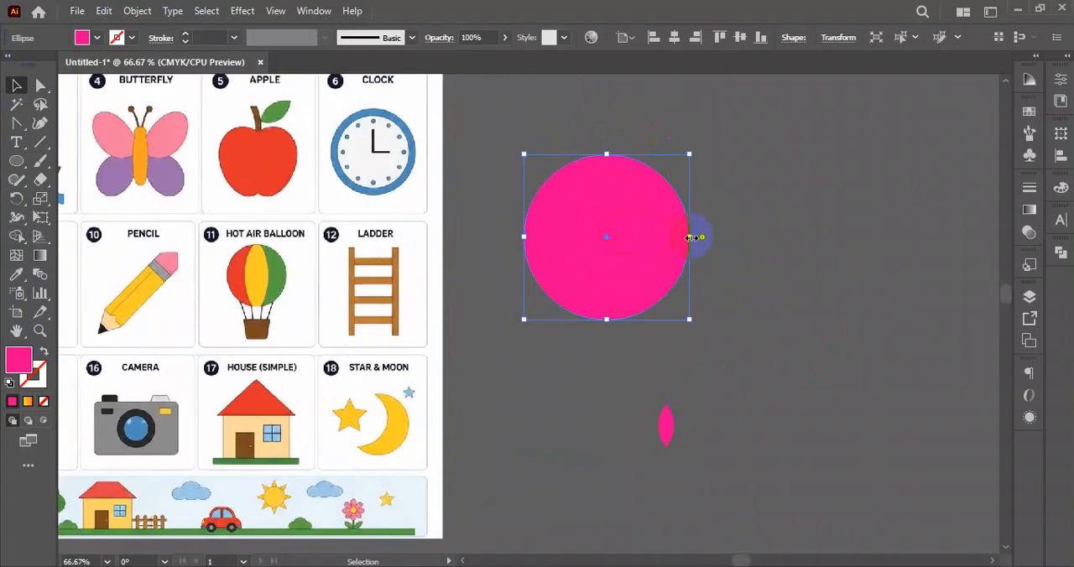
left_click(82, 37)
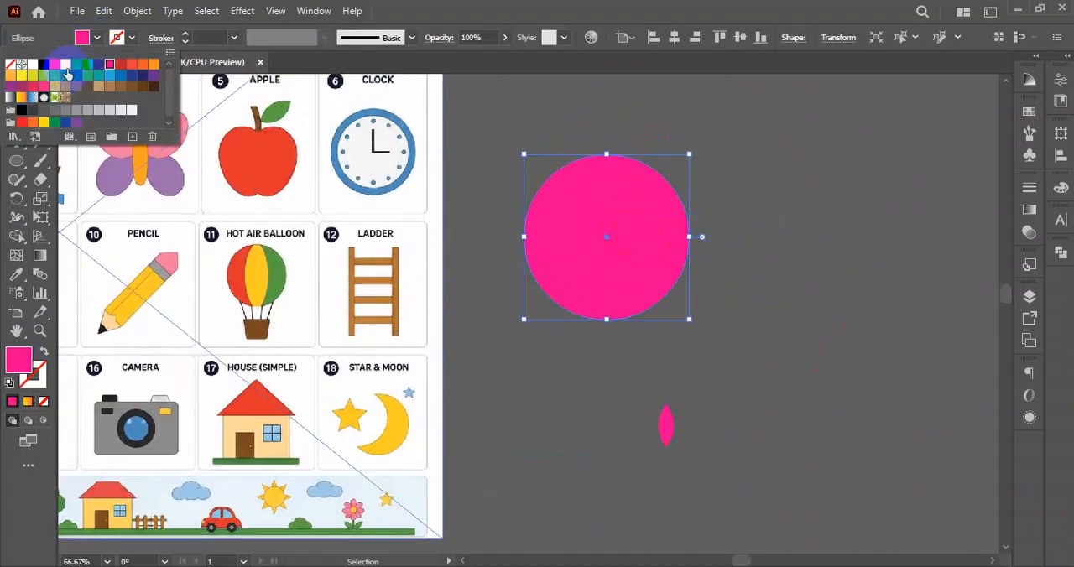
left_click(65, 64)
left_click_drag(690, 238, 642, 242)
left_click(764, 288)
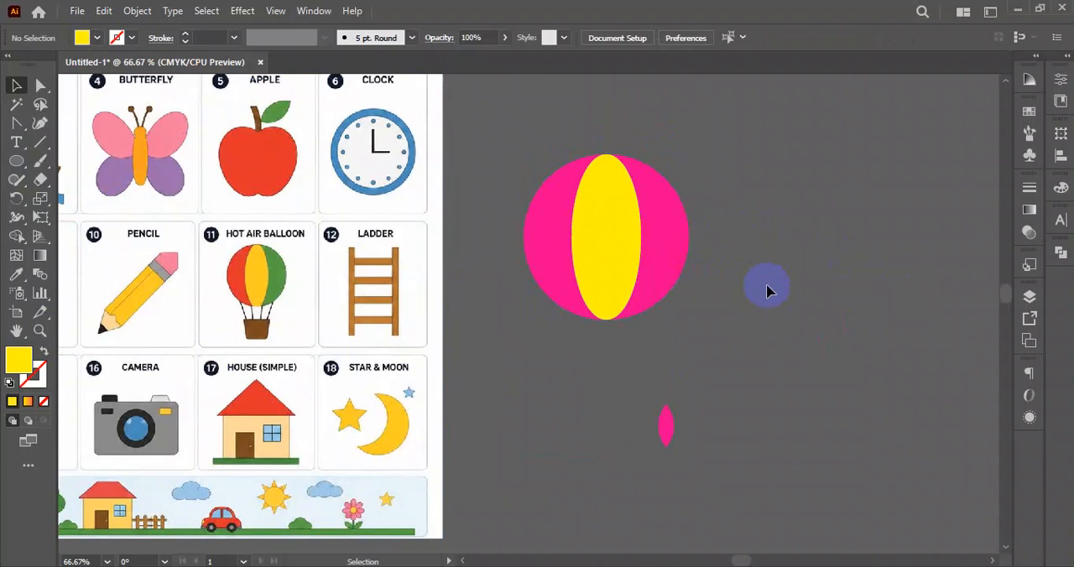
- Select both balloon shapes and fill the left side section red with Shape Builder
left_click_drag(750, 143, 530, 329)
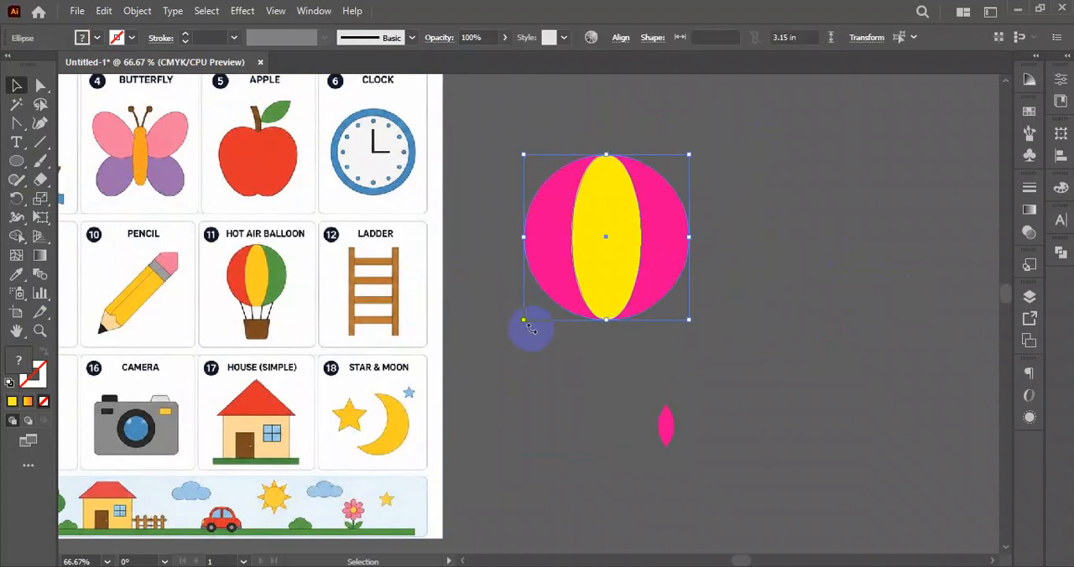
left_click(17, 239)
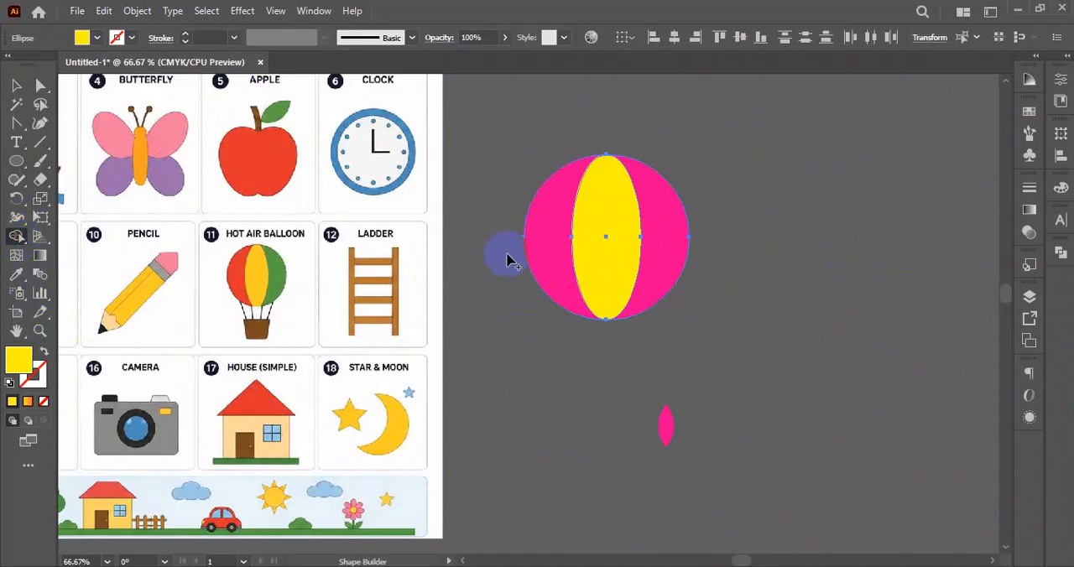
left_click(97, 42)
left_click(34, 61)
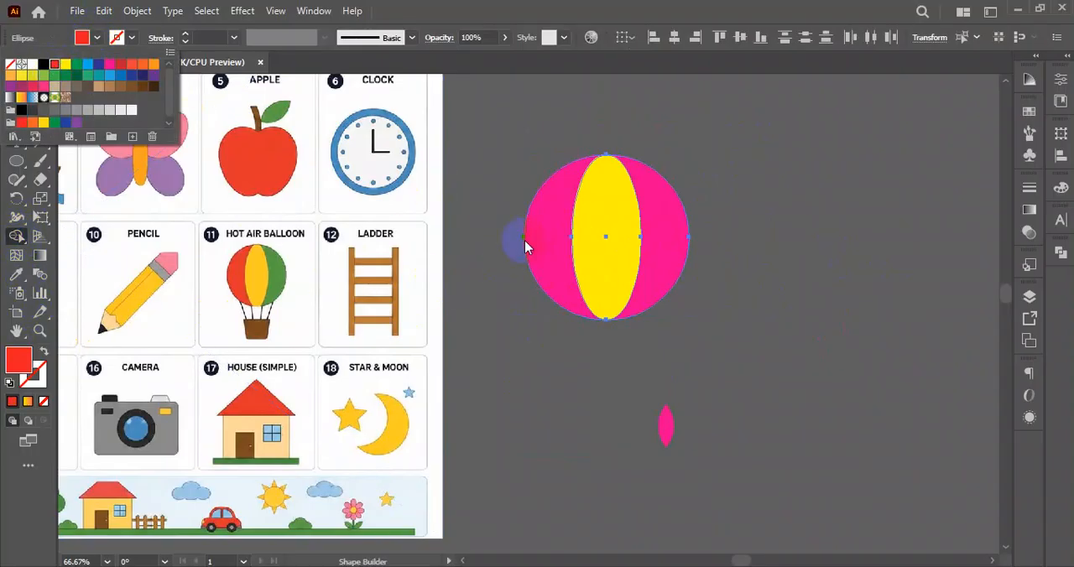
left_click(541, 257)
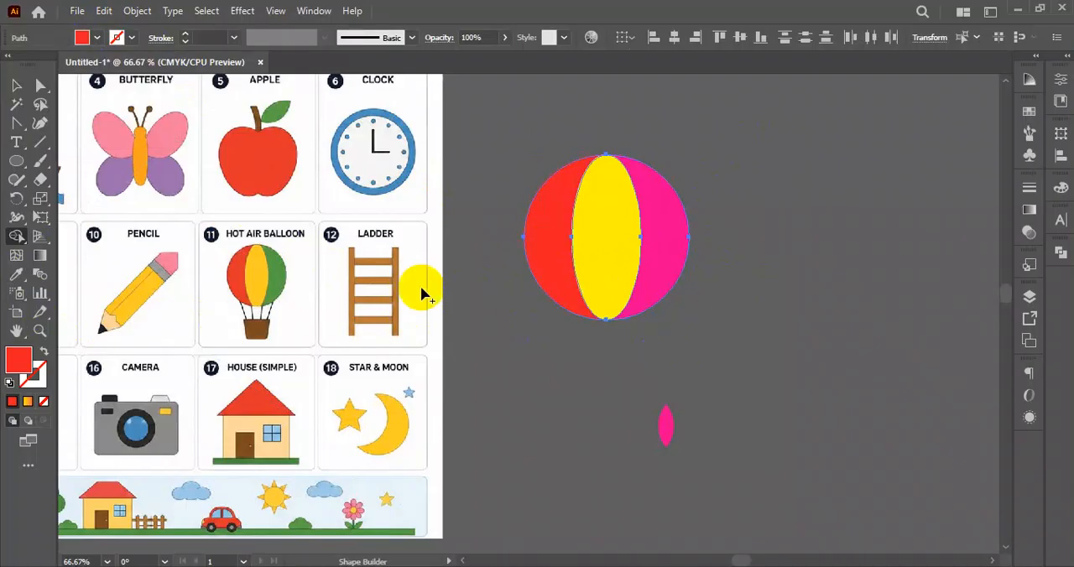
- Fill the balloon's right side section green with Shape Builder
left_click(97, 40)
left_click(76, 65)
left_click(707, 240)
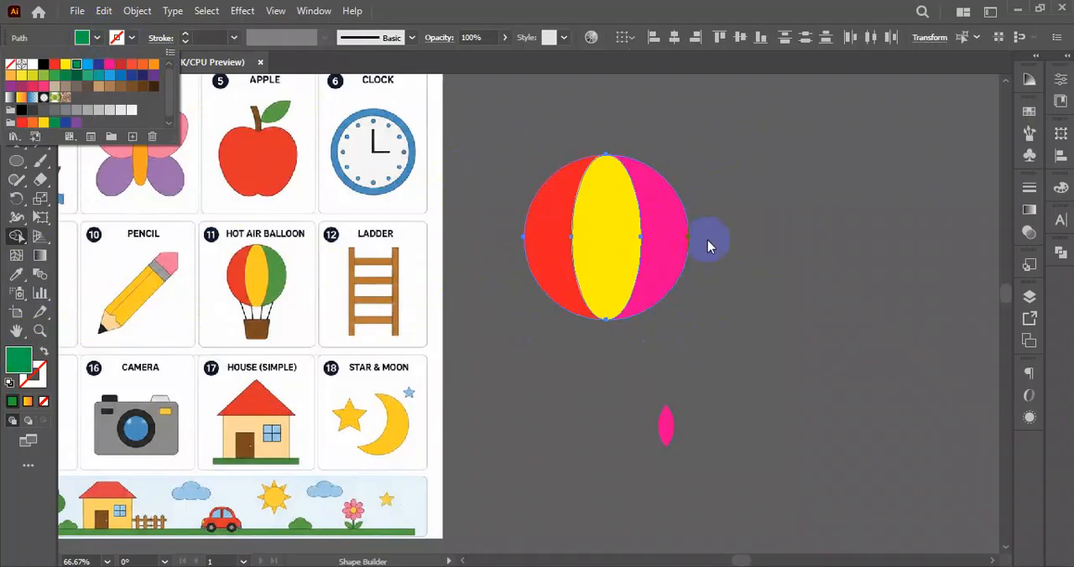
left_click(661, 240)
- Move the yellow ellipse off the balloon to the empty area on its right
left_click(16, 85)
left_click(822, 187)
left_click_drag(760, 124, 528, 335)
left_click(790, 335)
left_click_drag(613, 245, 862, 222)
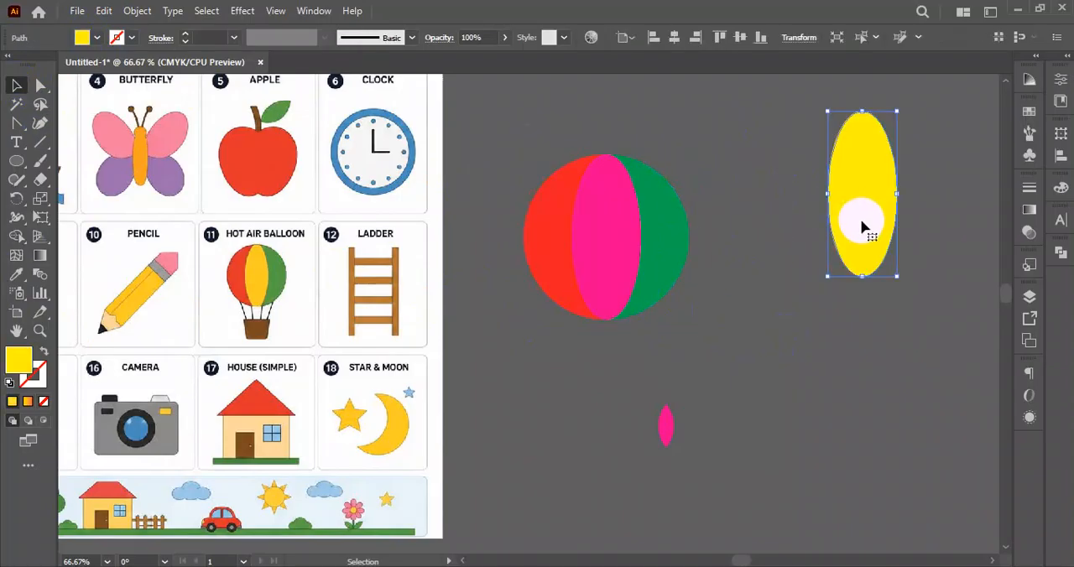
- Fill the balloon's pink middle section yellow and bring the loose yellow ellipse level with the balloon
left_click(595, 249)
left_click(703, 216)
left_click(628, 232)
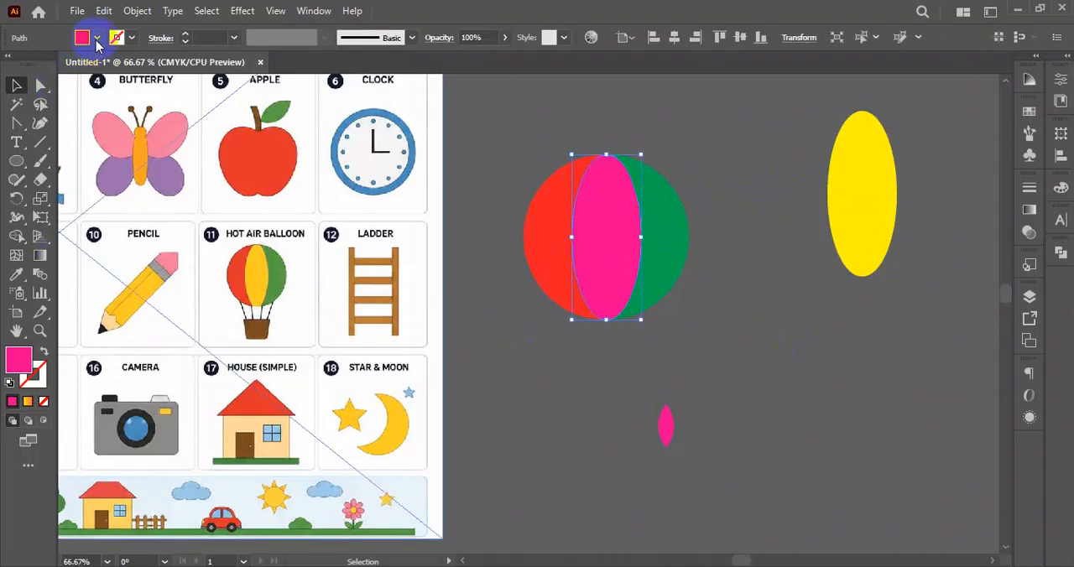
left_click(98, 37)
left_click(63, 68)
left_click(776, 339)
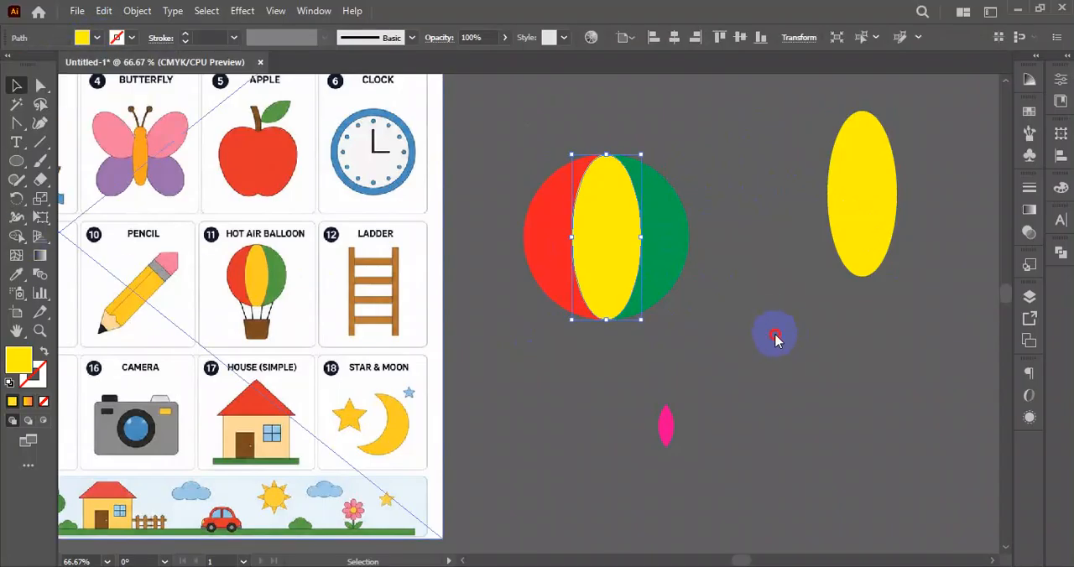
left_click_drag(863, 202, 860, 246)
left_click(703, 269)
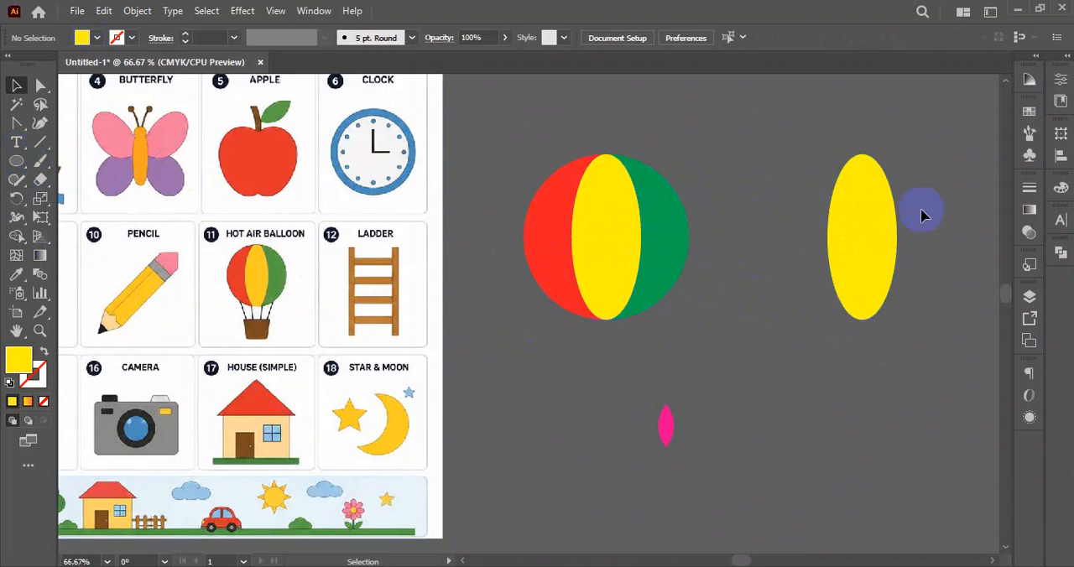
- Move the loose yellow ellipse nearer the balloon, try removing it with Shape Builder, and undo the removal
left_click_drag(873, 238, 789, 252)
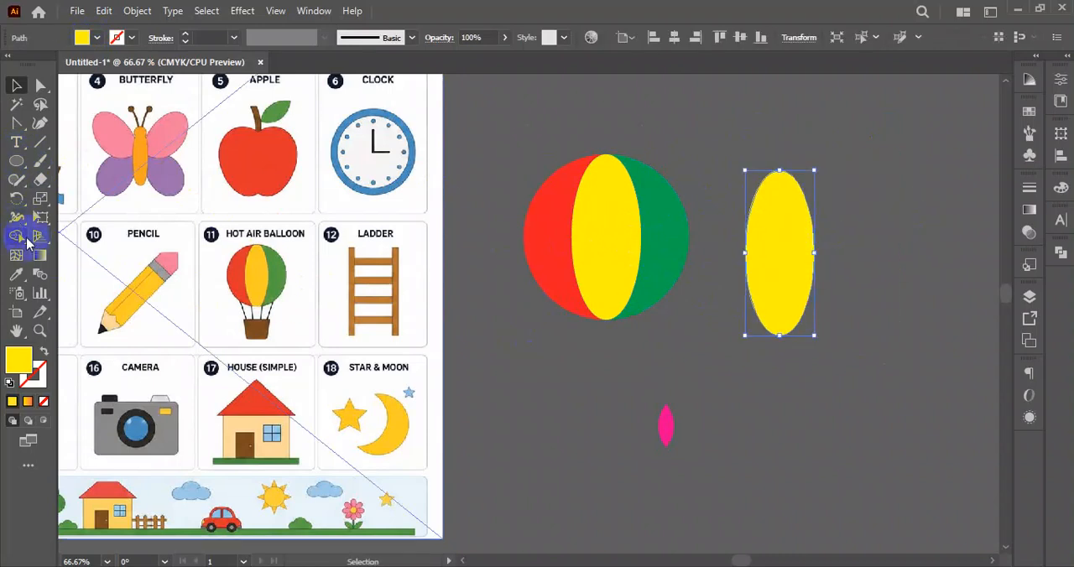
left_click(18, 237)
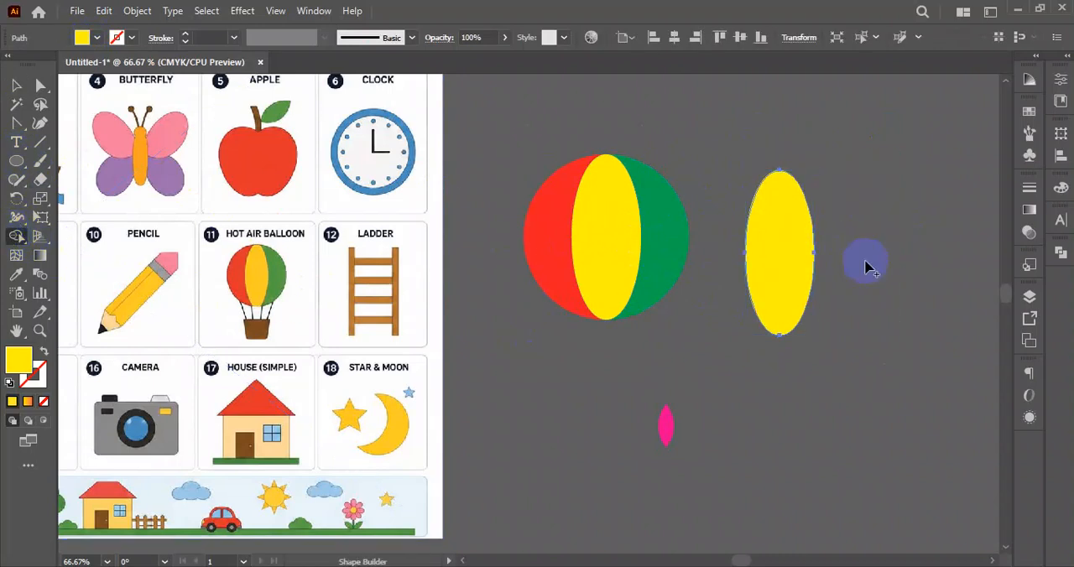
left_click(787, 277, "alt")
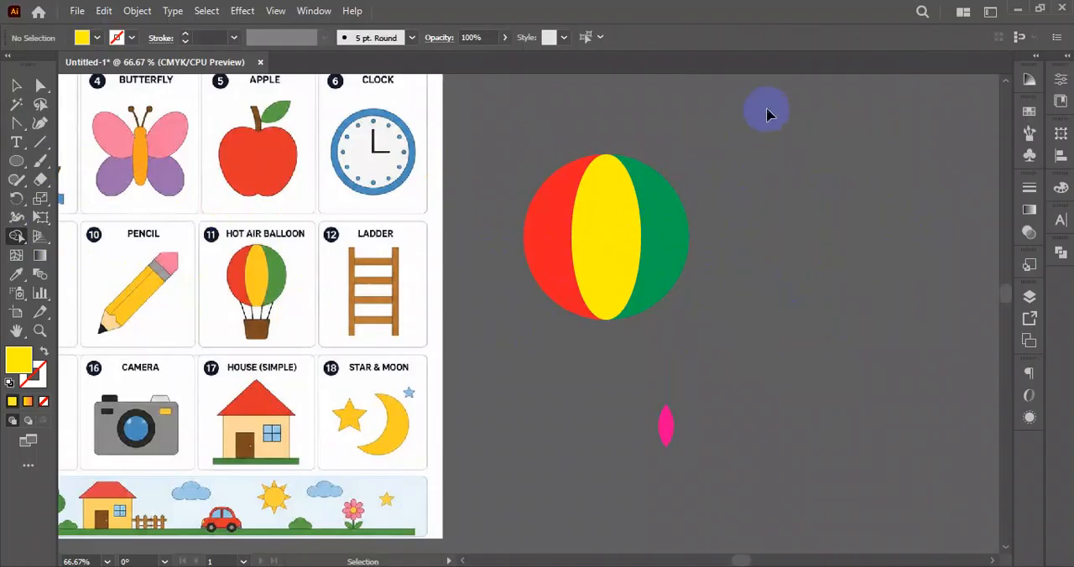
key("ctrl+z")
- Move the loose yellow ellipse up and farther away from the striped balloon
left_click(16, 85)
left_click_drag(495, 127, 708, 391)
left_click(709, 396)
left_click_drag(526, 125, 672, 314)
left_click_drag(784, 253, 851, 182)
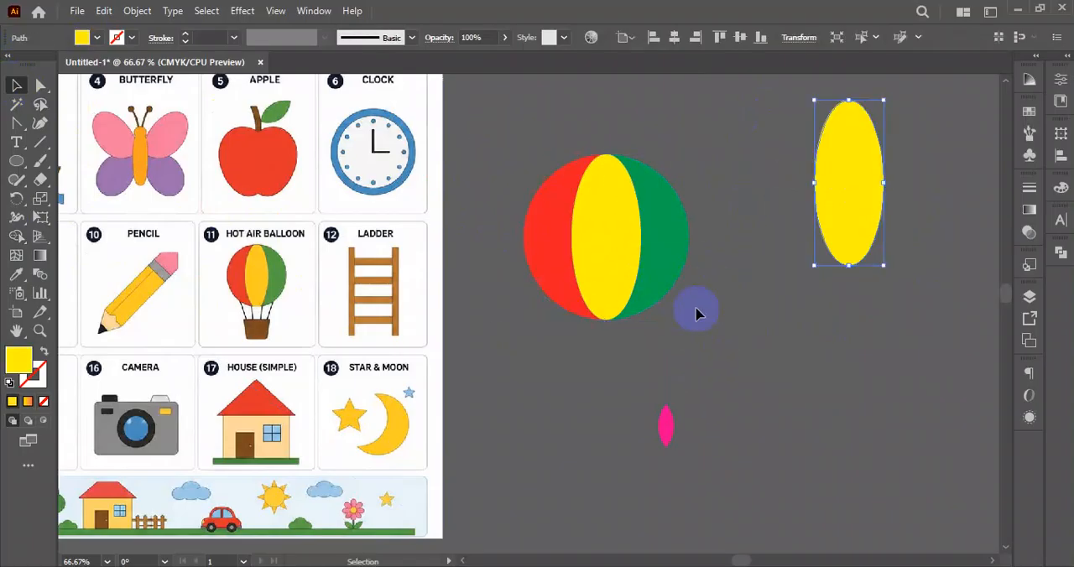
- Move the linked reference image to the left, above the circular chart artwork
scroll(695, 313, "down", 4)
left_click_drag(743, 351, 726, 200)
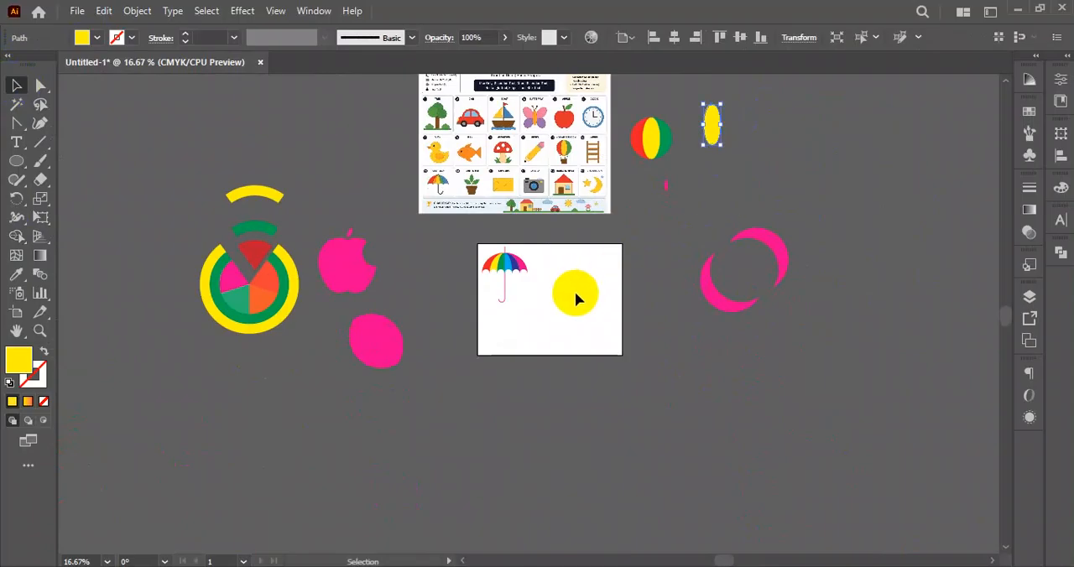
left_click_drag(589, 274, 553, 322)
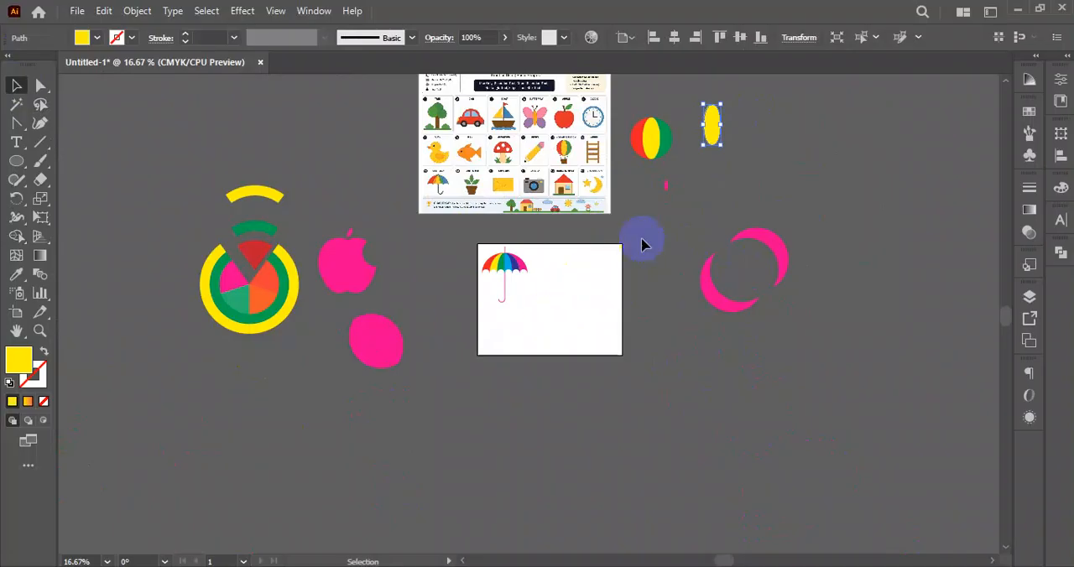
left_click_drag(570, 301, 564, 304)
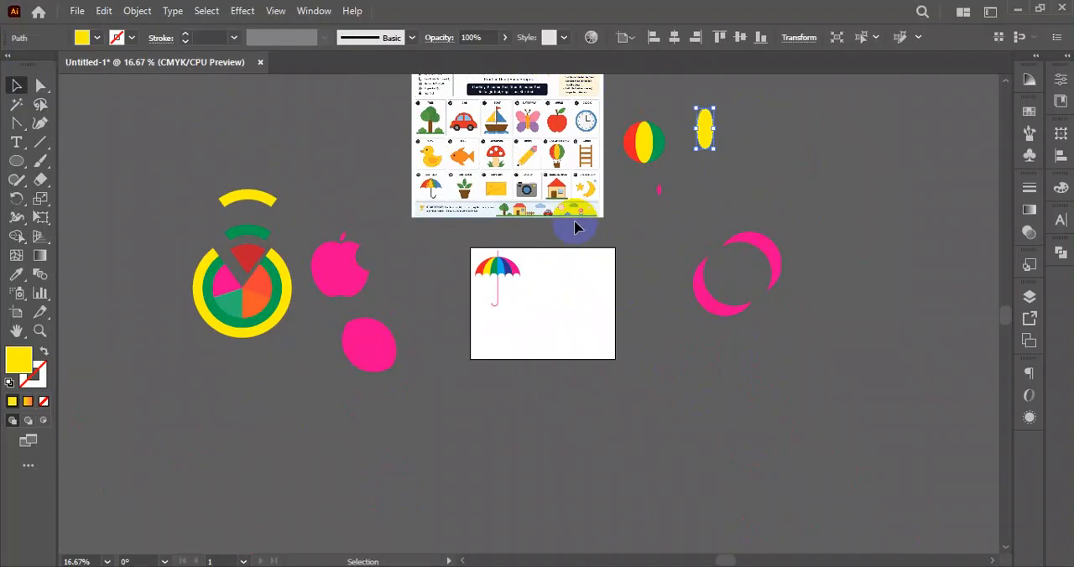
mouse_move(596, 252)
left_mouse_down()
mouse_move(574, 261)
mouse_move(585, 248)
left_mouse_up()
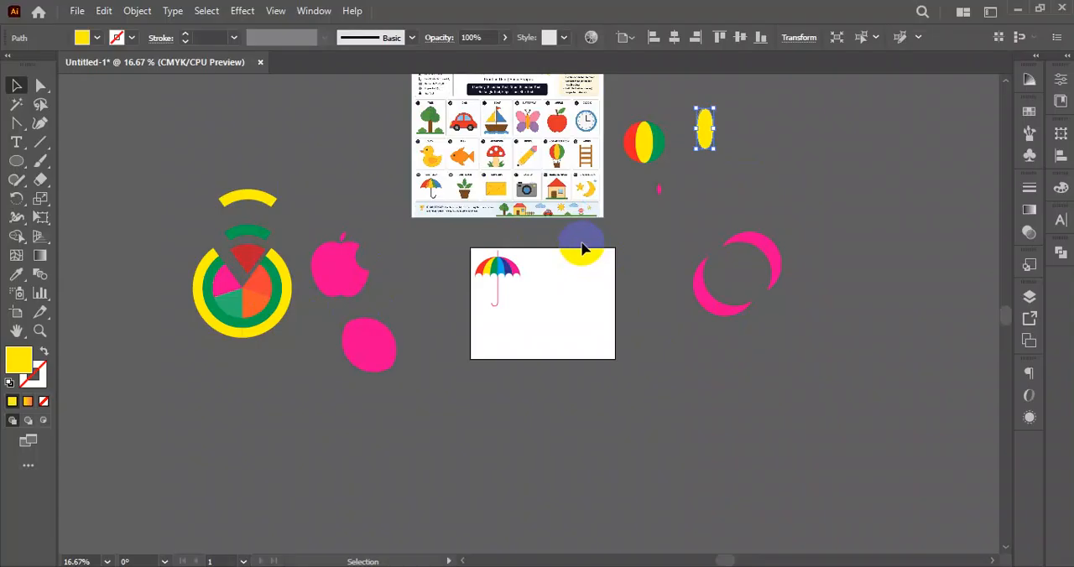
scroll(533, 187, "up", 1)
mouse_move(613, 170)
left_mouse_down()
mouse_move(583, 259)
mouse_move(532, 202)
mouse_move(276, 173)
mouse_move(257, 149)
mouse_move(265, 144)
left_mouse_up()
scroll(567, 241, "down", 1)
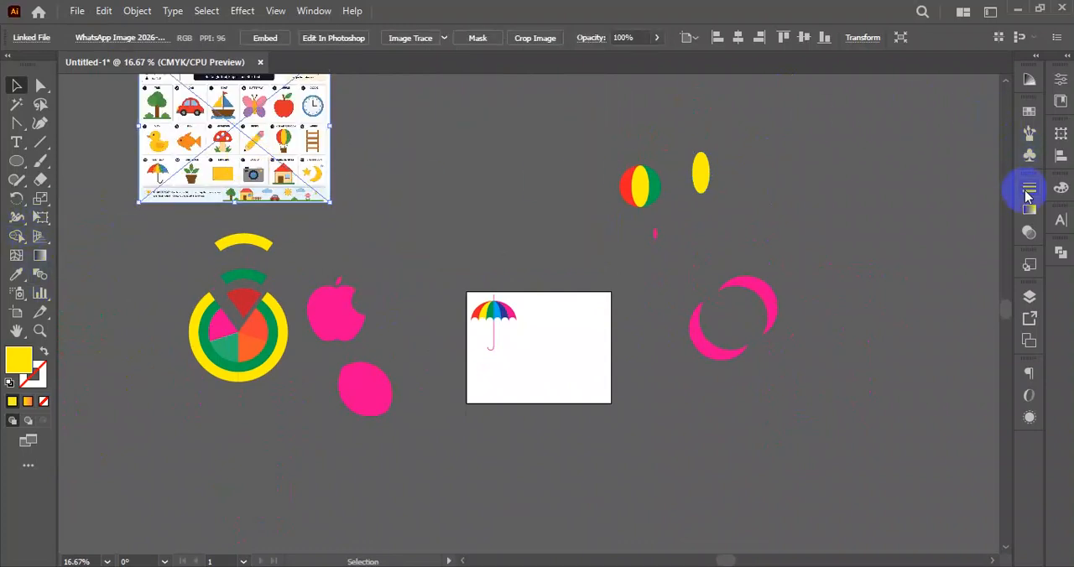
- Show the Pathfinder options and deselect the linked reference image
left_click(1060, 251)
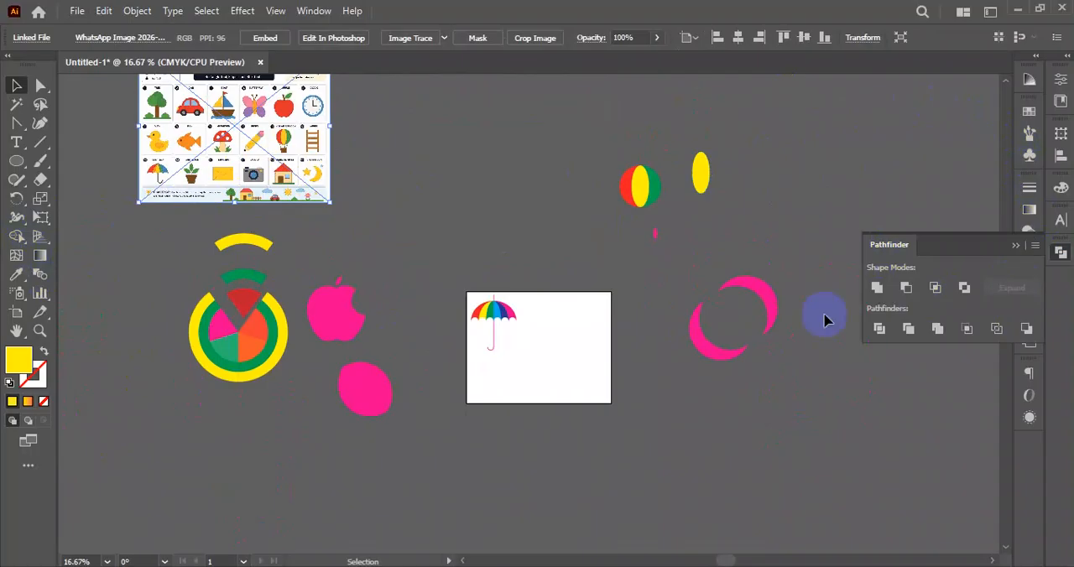
left_click(496, 182)
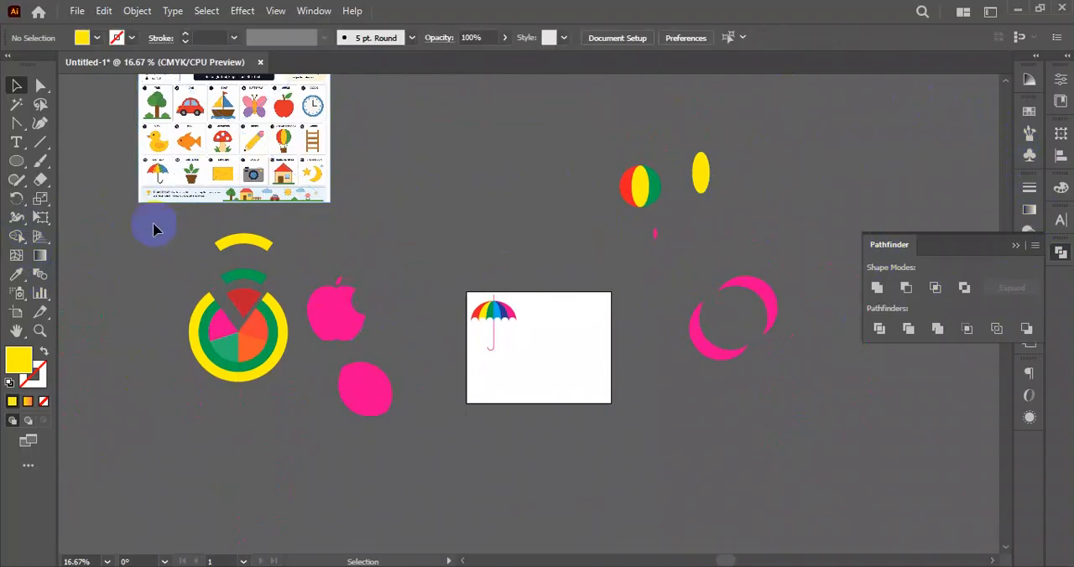
left_click_drag(154, 233, 830, 437)
left_click(479, 341)
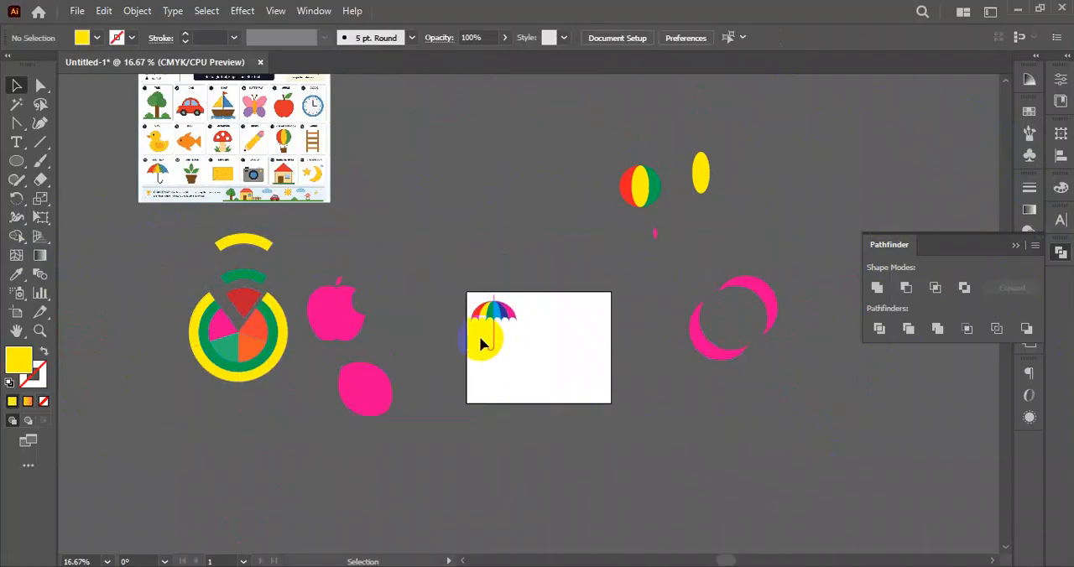
- Draw a square rectangular grid of six rows and six columns below the artboard
scroll(481, 334, "down", 1)
scroll(481, 334, "down", 2)
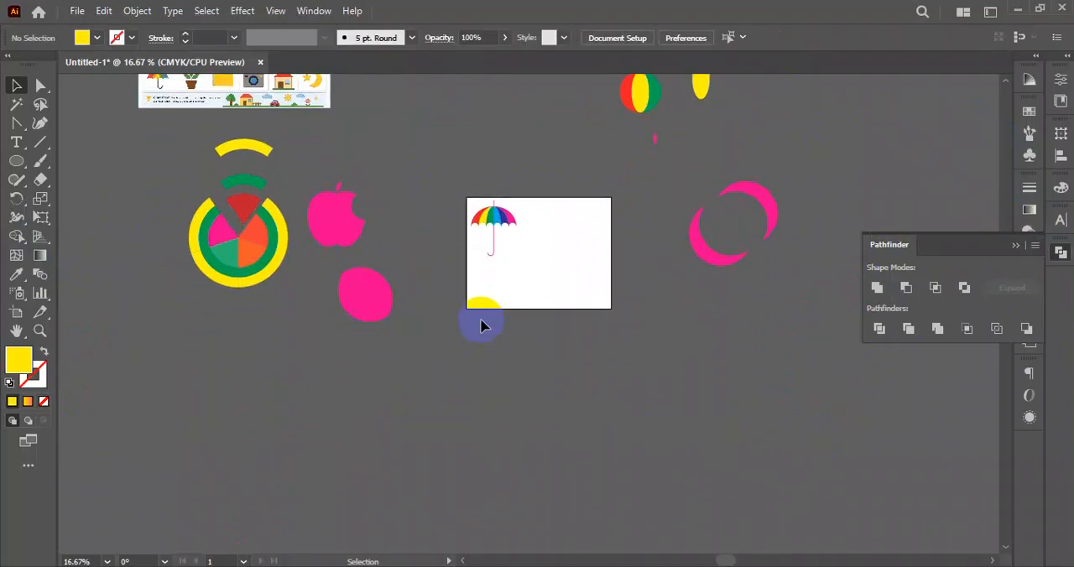
right_click(39, 144)
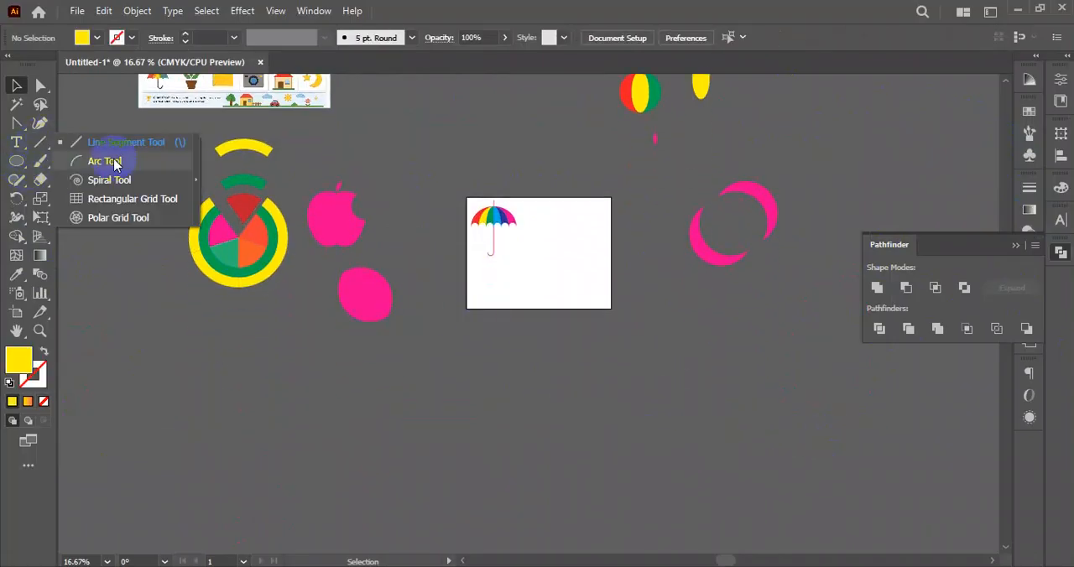
left_click(112, 201)
scroll(480, 370, "down", 4)
left_click_drag(443, 266, 619, 441)
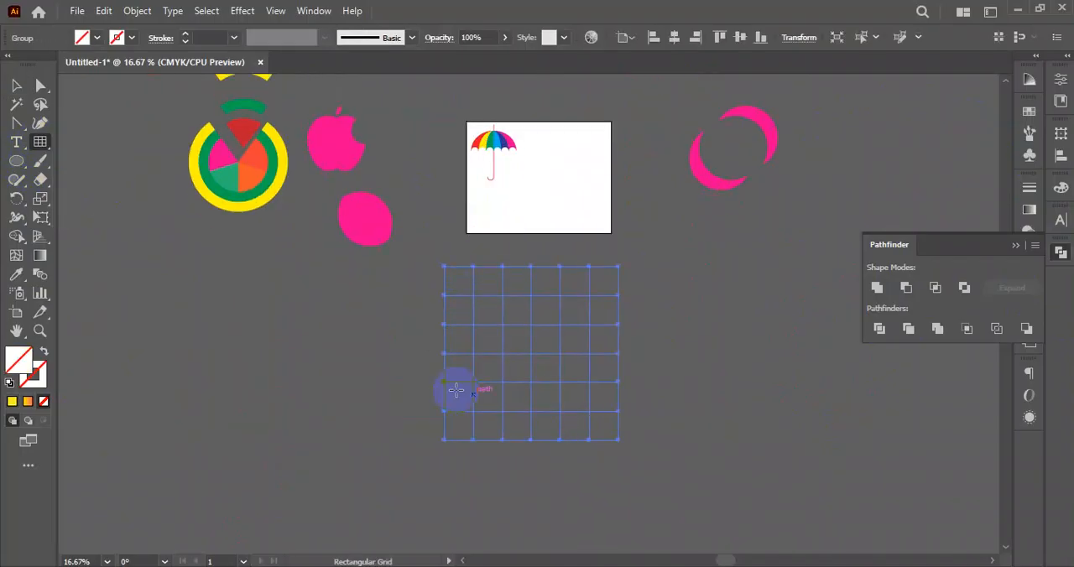
- Merge the grid's left column and bottom row into a red letter L with Shape Builder
left_click(97, 38)
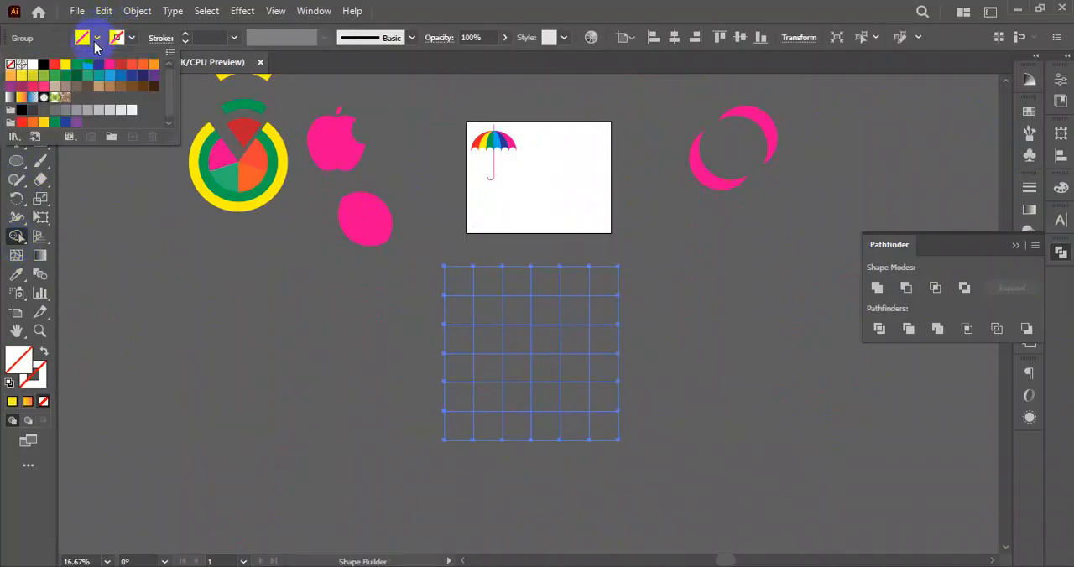
left_click(54, 63)
left_click(498, 313)
mouse_move(466, 290)
left_mouse_down()
mouse_move(468, 423)
mouse_move(588, 433)
left_mouse_up()
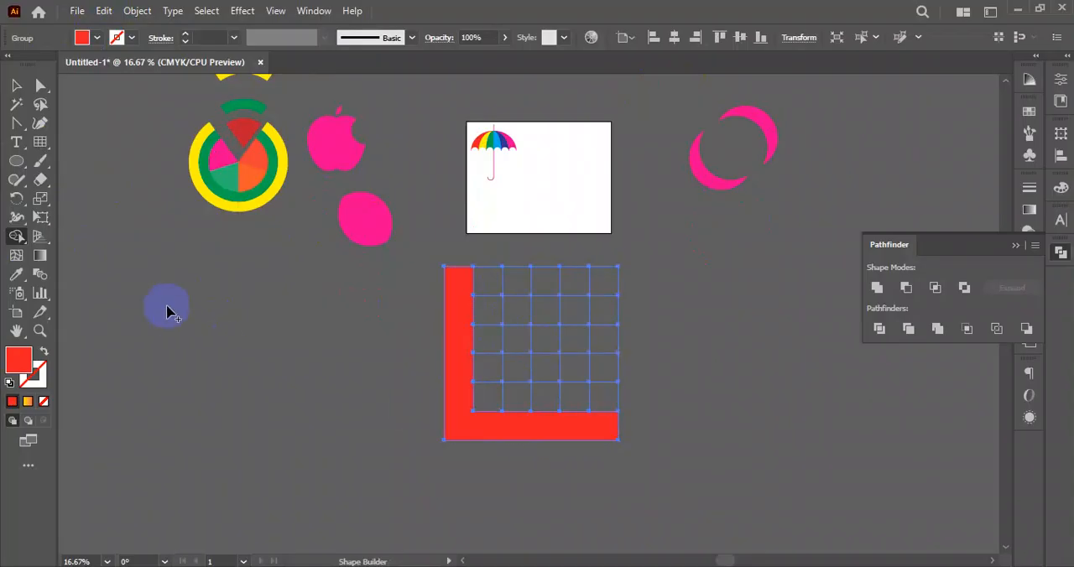
- Draw a second six-by-six rectangular grid to the left of the red L and activate Shape Builder on it
left_click(37, 145)
left_click_drag(233, 284, 330, 448)
left_click(16, 236)
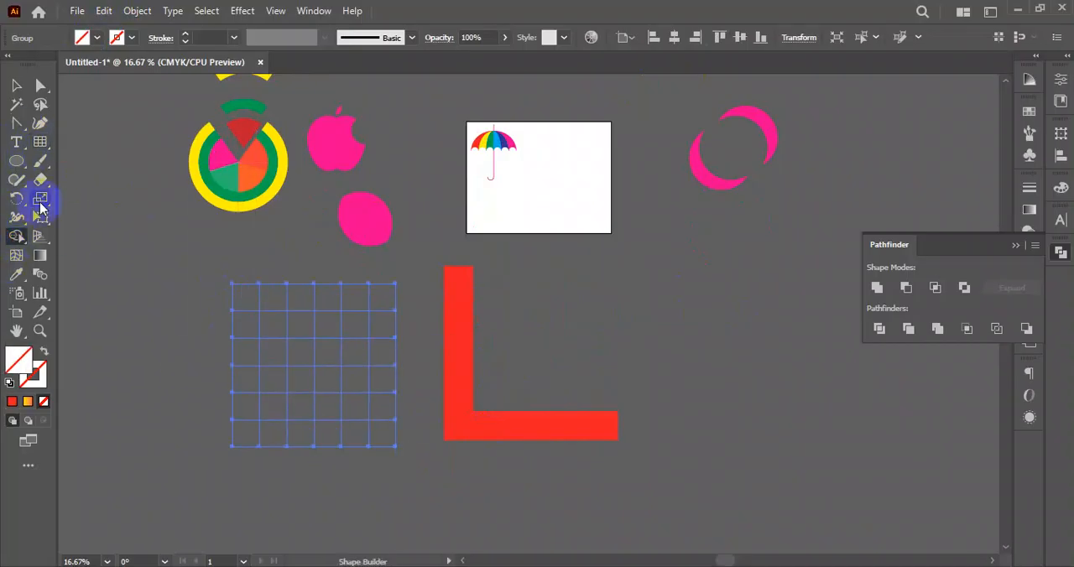
- Merge two grid columns and a connecting crossbar into a red letter H with Shape Builder, then deselect it
left_click(97, 38)
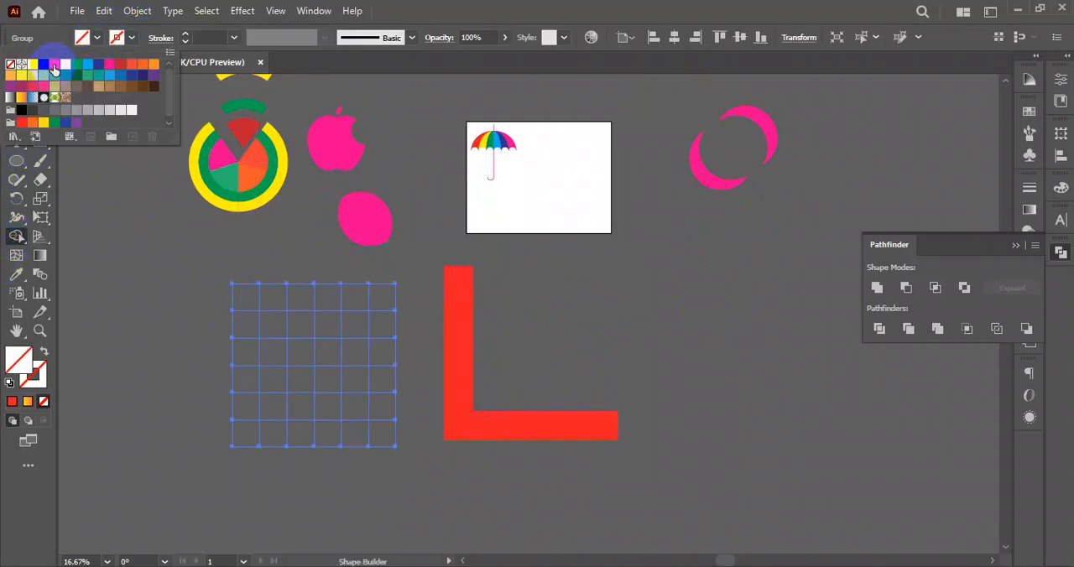
left_click(54, 65)
left_click(249, 303)
left_click_drag(278, 299, 281, 433)
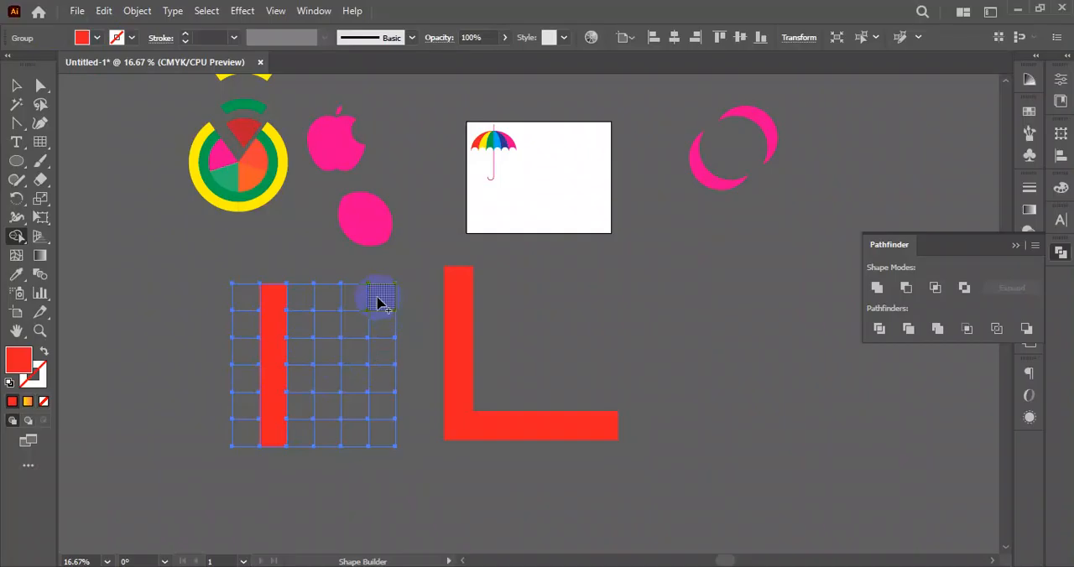
left_click_drag(377, 340, 381, 440)
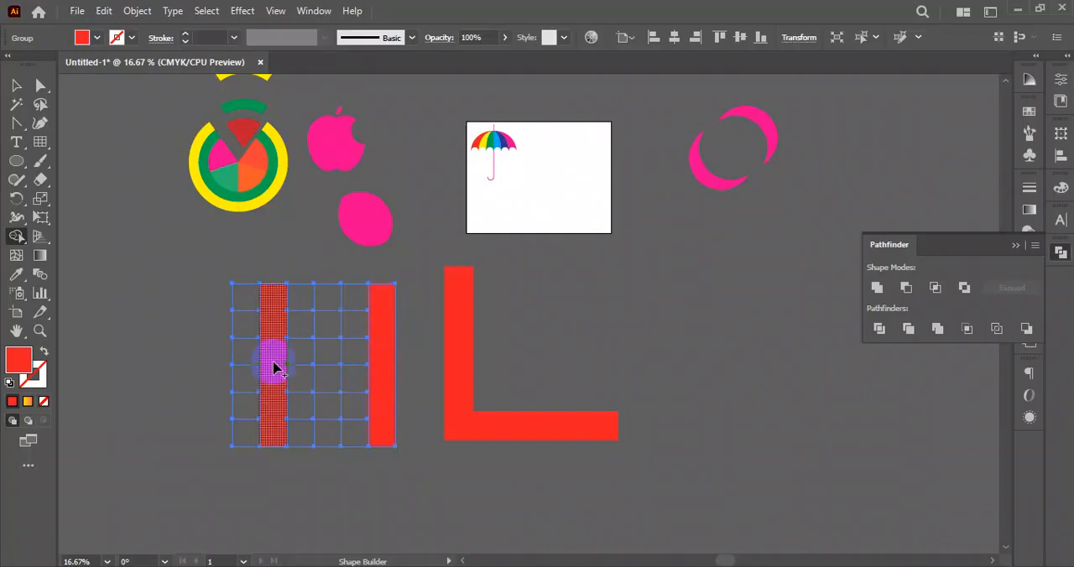
left_click_drag(277, 365, 358, 366)
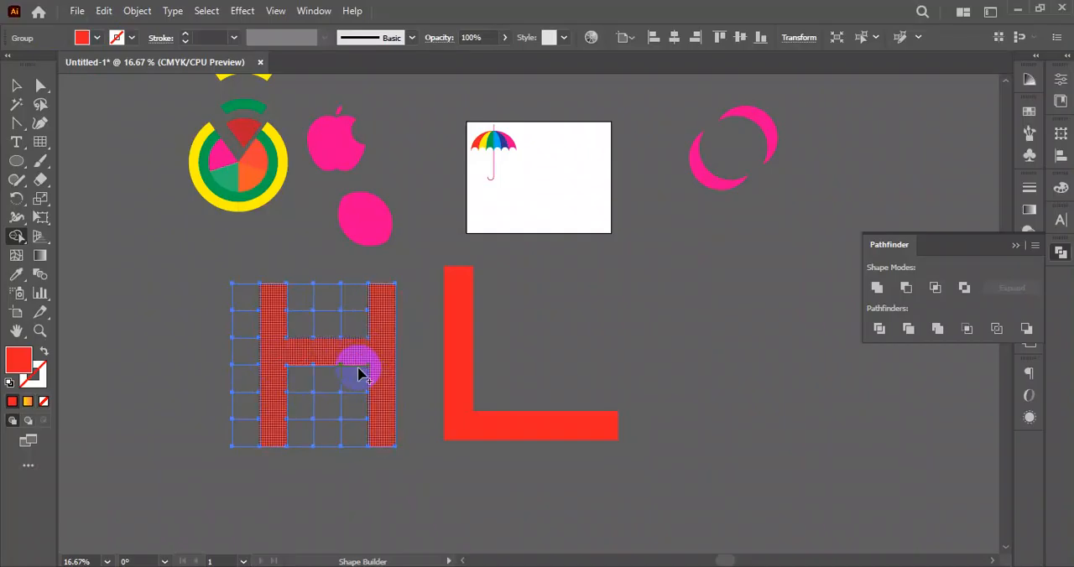
left_click(16, 87)
left_click(198, 220)
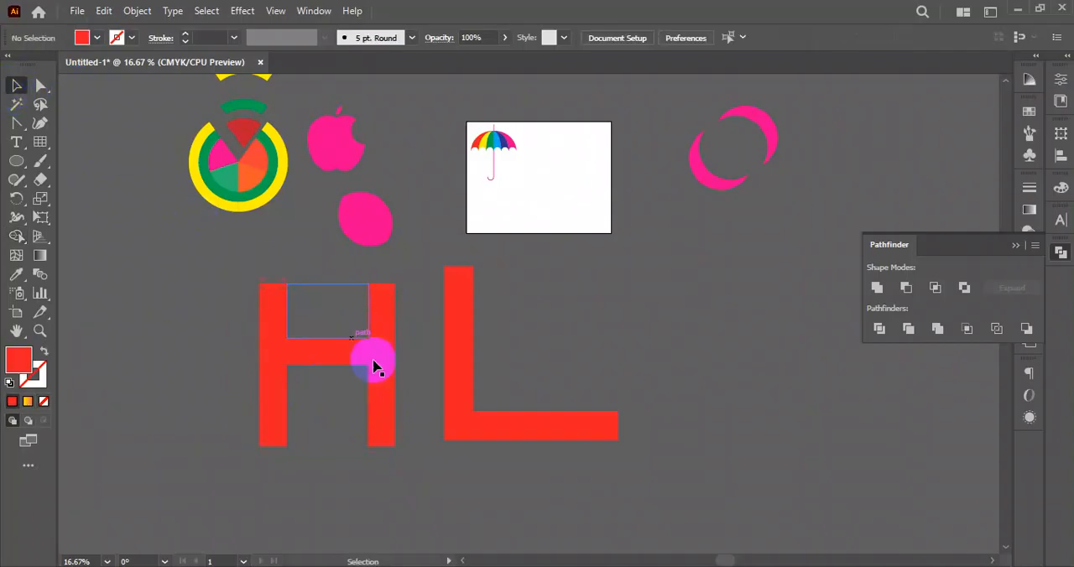
- Review the finished artwork: the letters H and L, the umbrella, the apple, the balloon and the pink crescents
left_click_drag(232, 304, 597, 447)
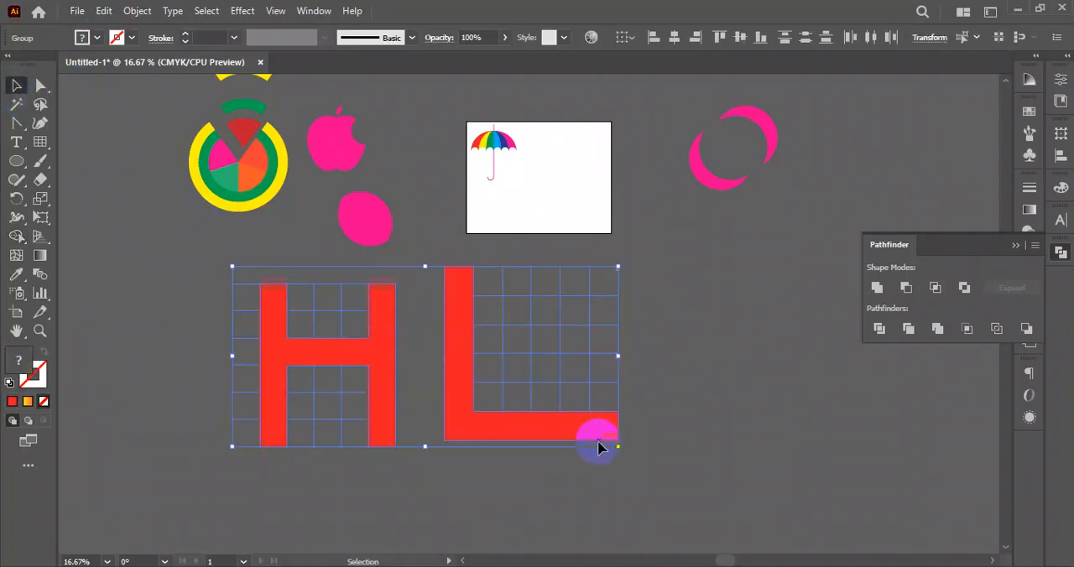
left_click(690, 371)
scroll(575, 293, "up", 2)
left_click_drag(439, 174, 515, 224)
scroll(561, 281, "up", 1)
left_click_drag(377, 153, 332, 248)
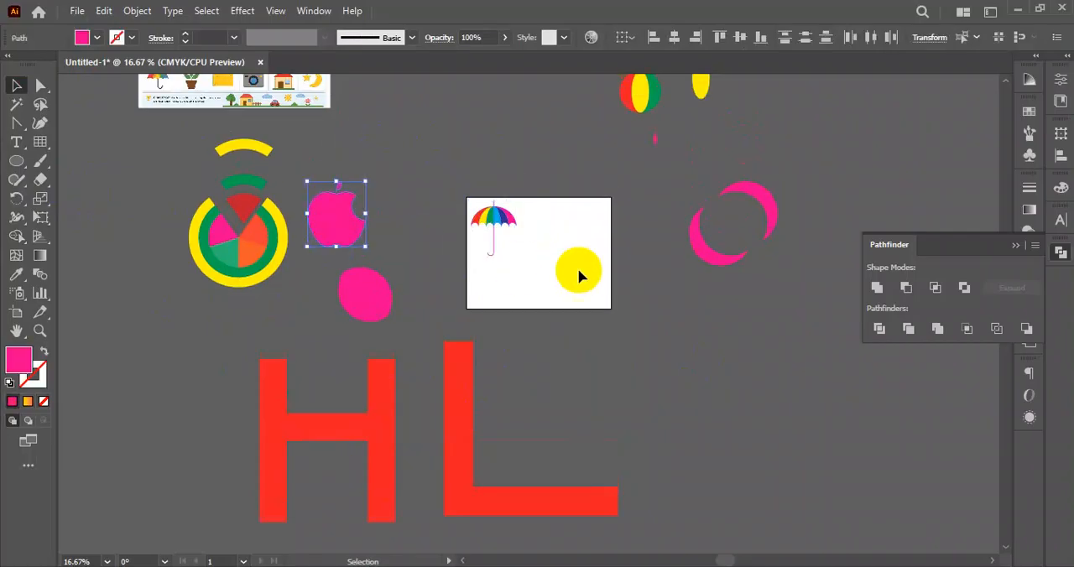
scroll(580, 272, "up", 3)
left_click_drag(558, 96, 734, 167)
left_click(805, 197)
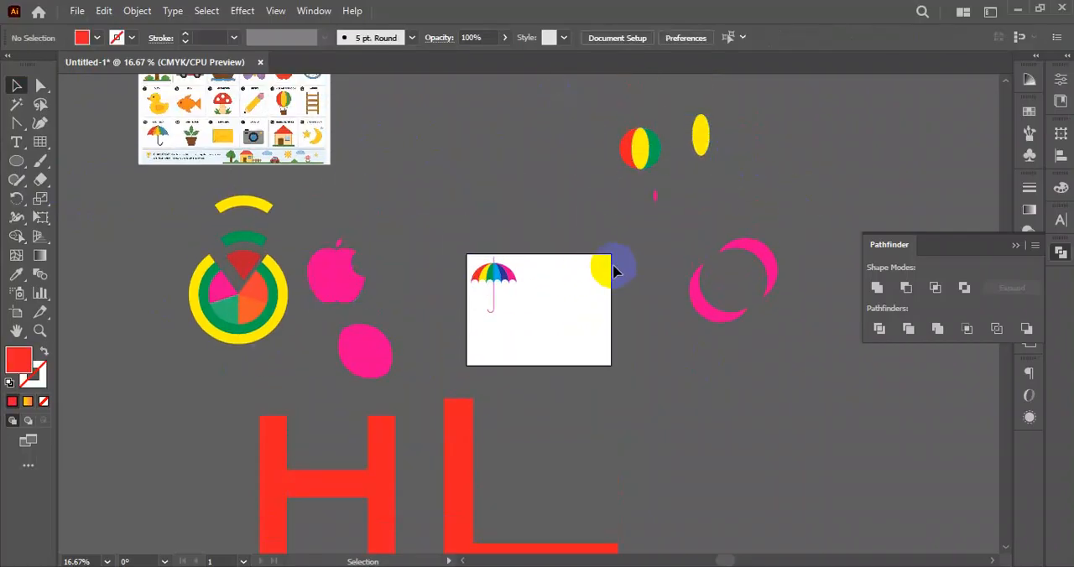
left_click(774, 252)
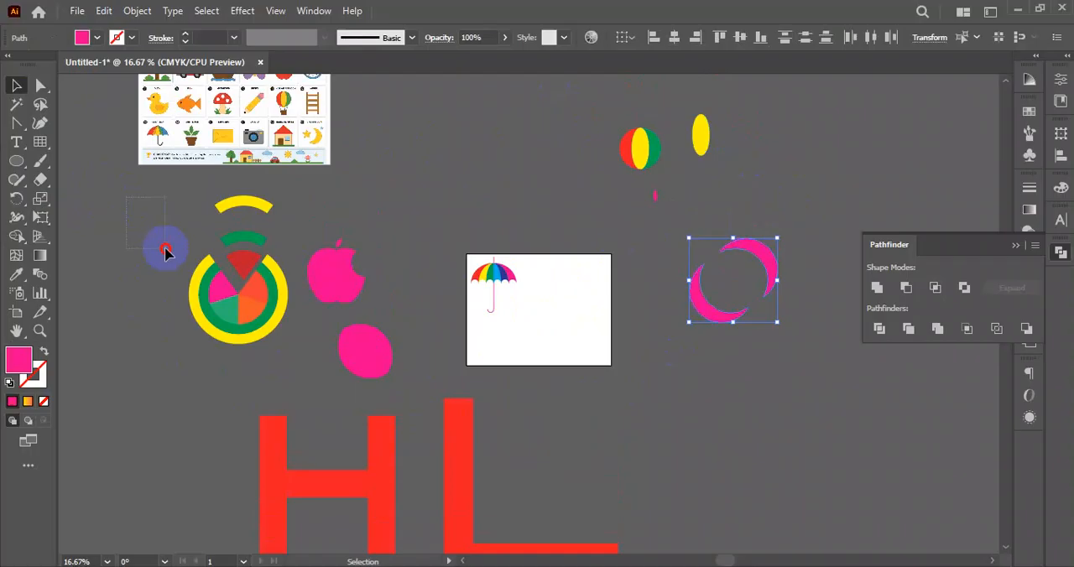
- Move the whole circular chart artwork to the lower right of the artboard, below the pink crescents
left_click(286, 348)
left_click_drag(286, 348, 670, 403)
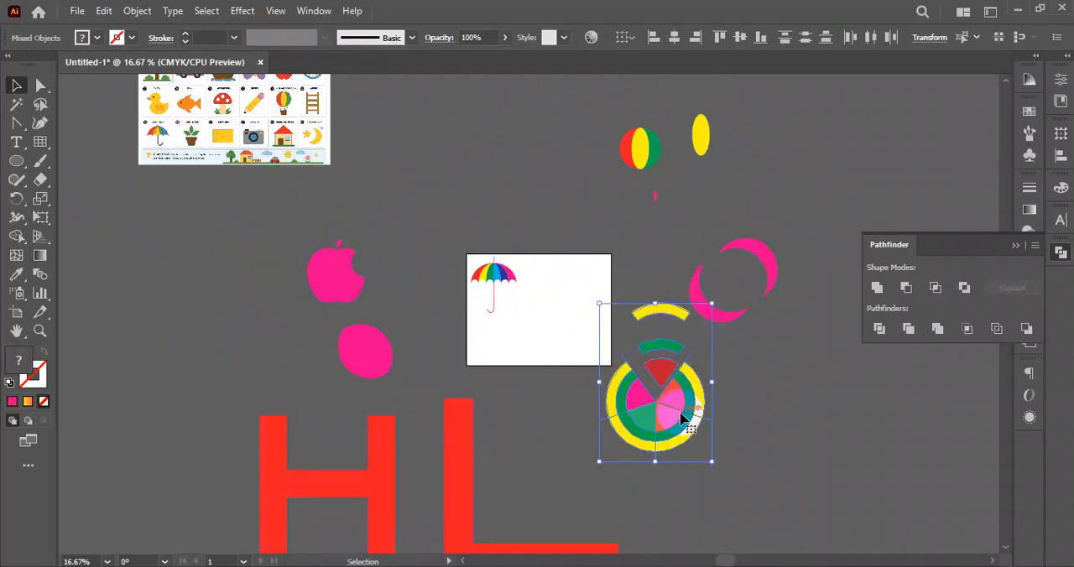
scroll(691, 416, "down", 1)
left_click_drag(682, 362, 684, 413)
left_click(710, 433)
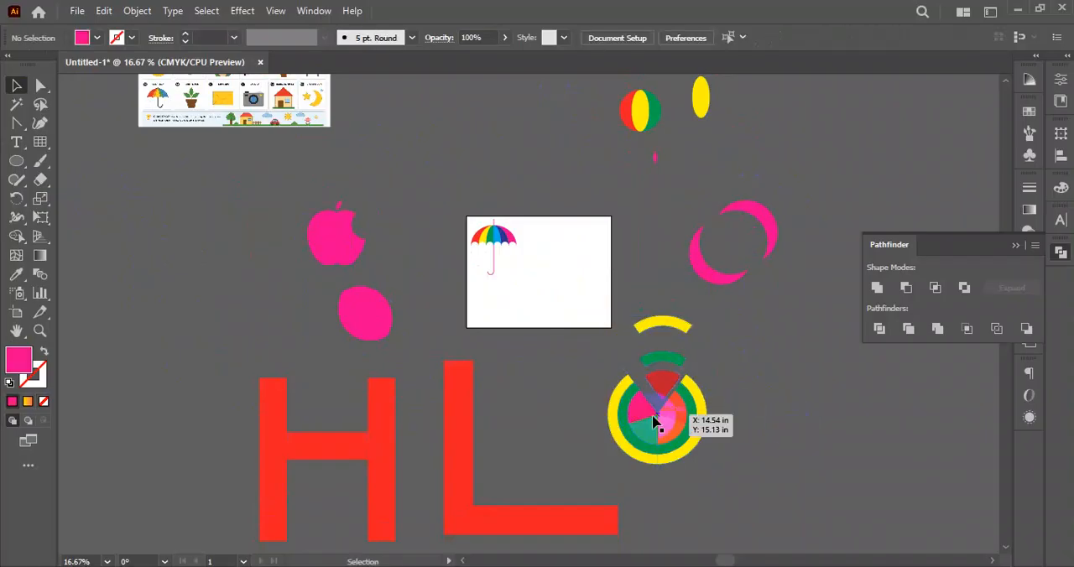
- Place the wrench reference image on joining shapes with Shape Builder above the artboard
scroll(615, 406, "up", 2)
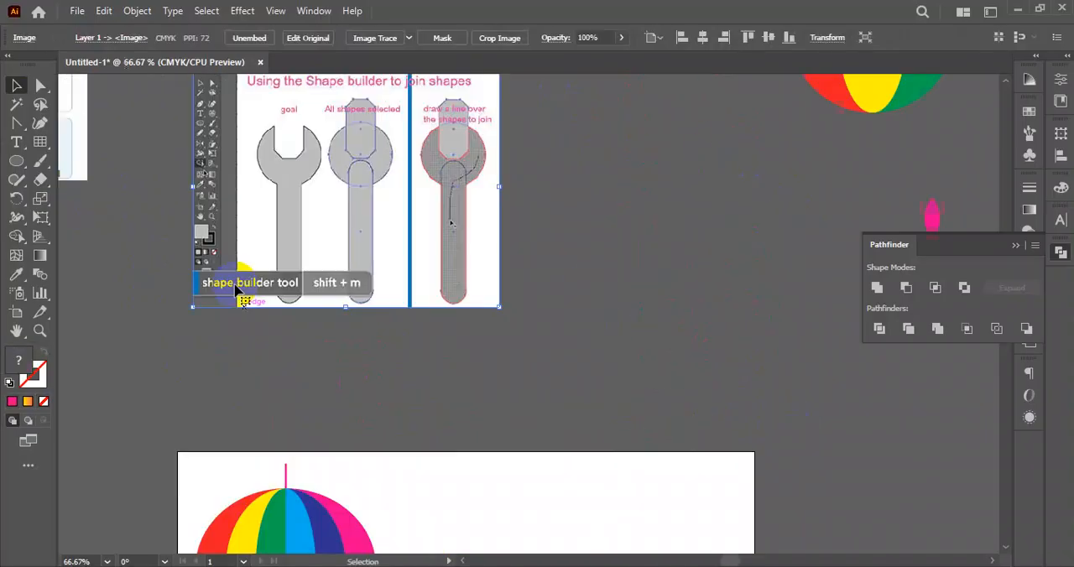
scroll(340, 304, "up", 1)
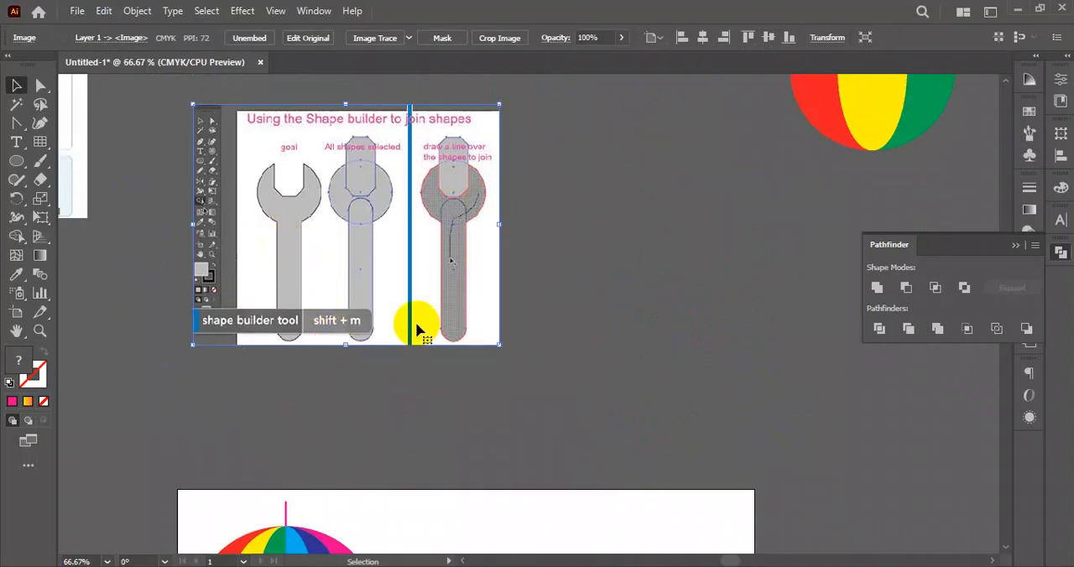
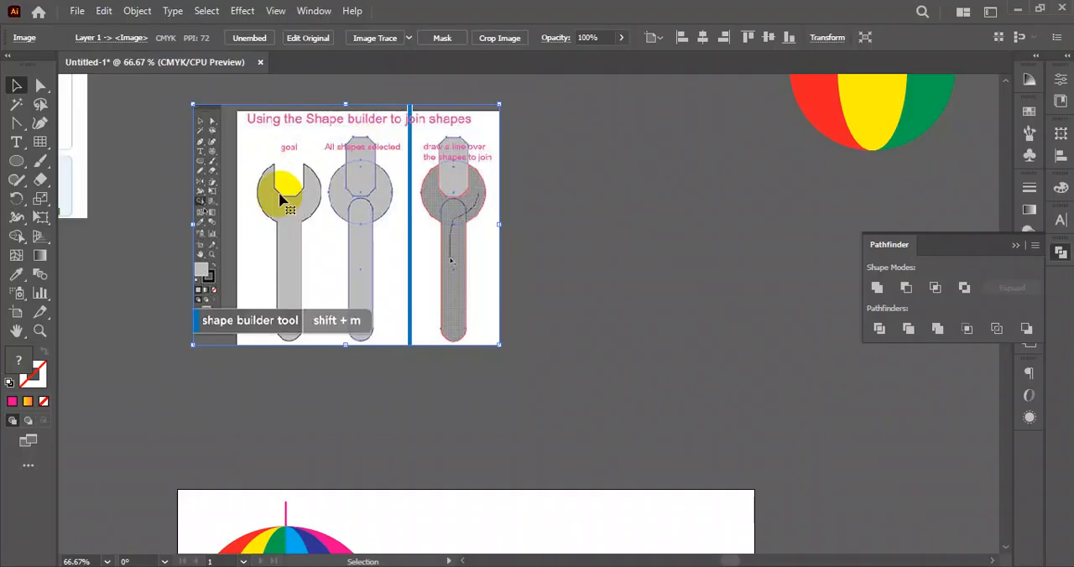
- Draw a long, thin pink rectangle across the artboard beside the umbrella as the wrench handle
left_click_drag(21, 170, 94, 165)
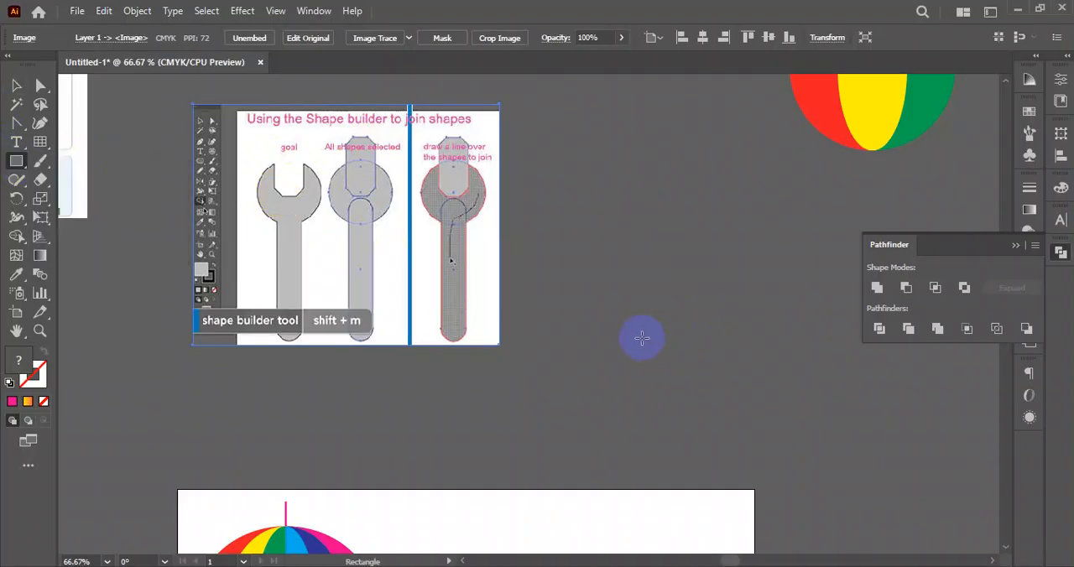
scroll(597, 359, "down", 8)
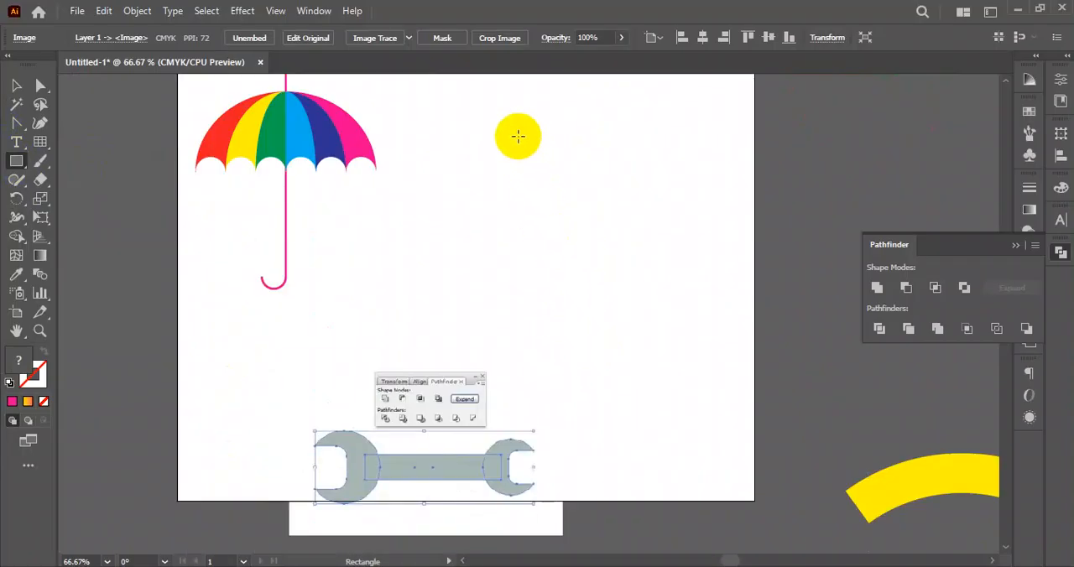
mouse_move(417, 227)
left_mouse_down()
mouse_move(529, 258)
mouse_move(677, 265)
left_mouse_up()
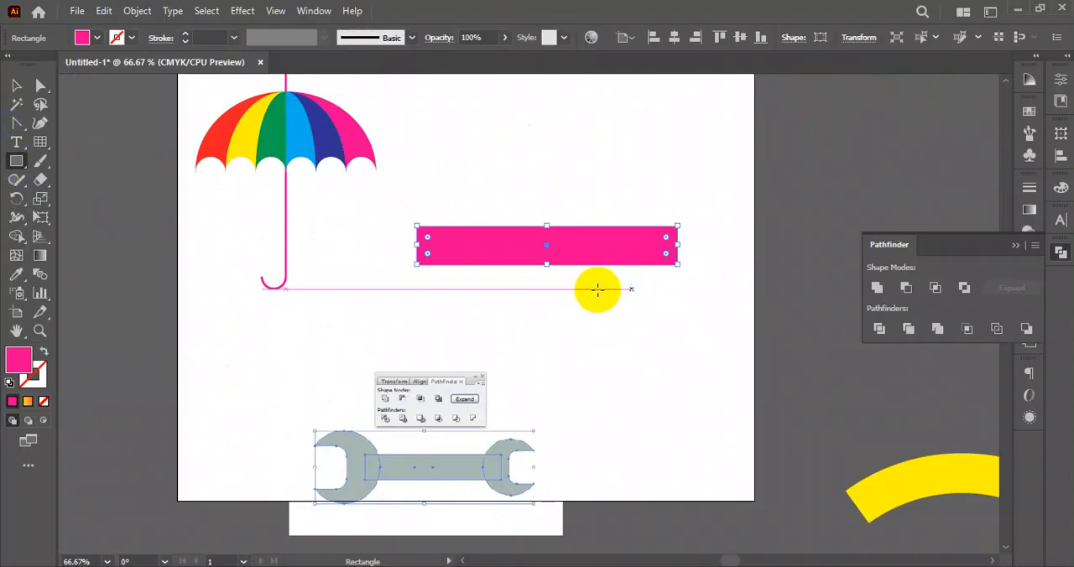
- Draw a pink circle wider than the handle, centred over the handle's right end
left_click(15, 85)
left_click_drag(9, 172, 108, 203)
left_click_drag(705, 284, 727, 275)
left_click(16, 85)
left_click(614, 354)
left_click(707, 343)
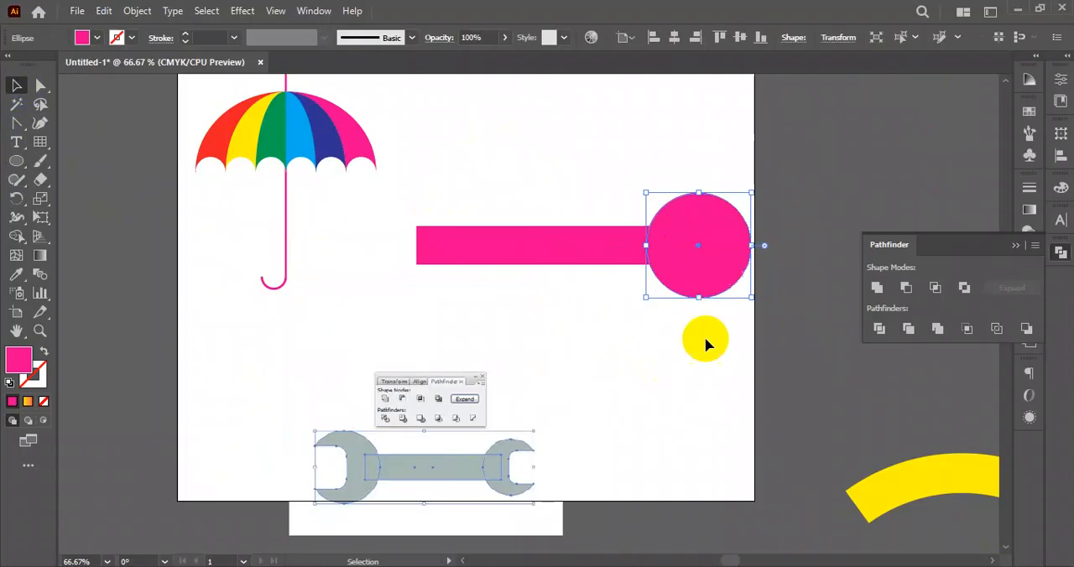
- Copy the circle straight across to the handle's left end
left_click(708, 261)
left_click_drag(718, 262, 422, 267)
left_click(580, 343)
left_click_drag(580, 343, 598, 327)
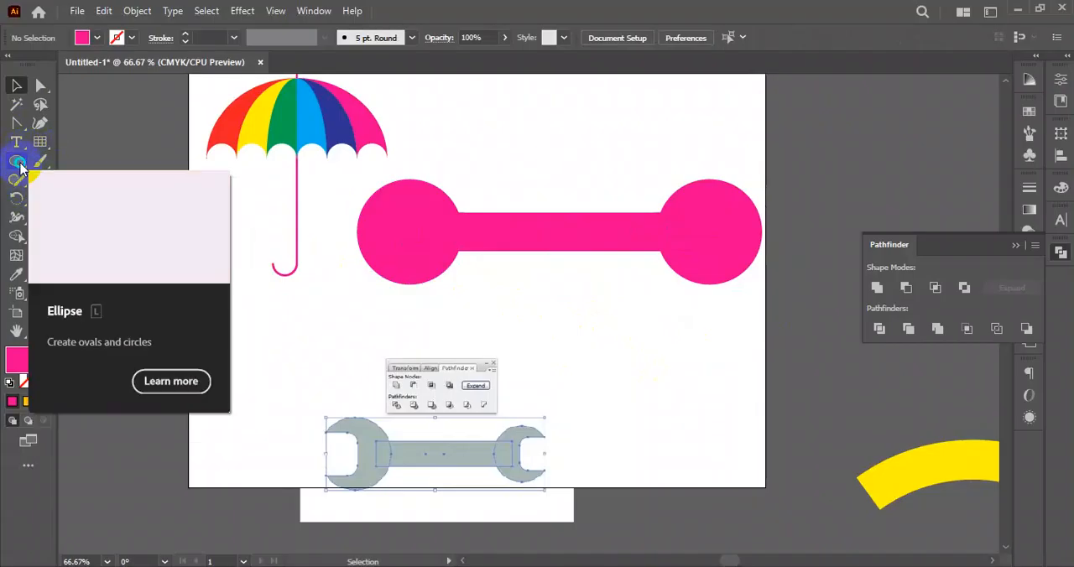
- Draw a hexagon slightly smaller than the circle, overlap it with the left circle's outer side, and select both
left_click(20, 164)
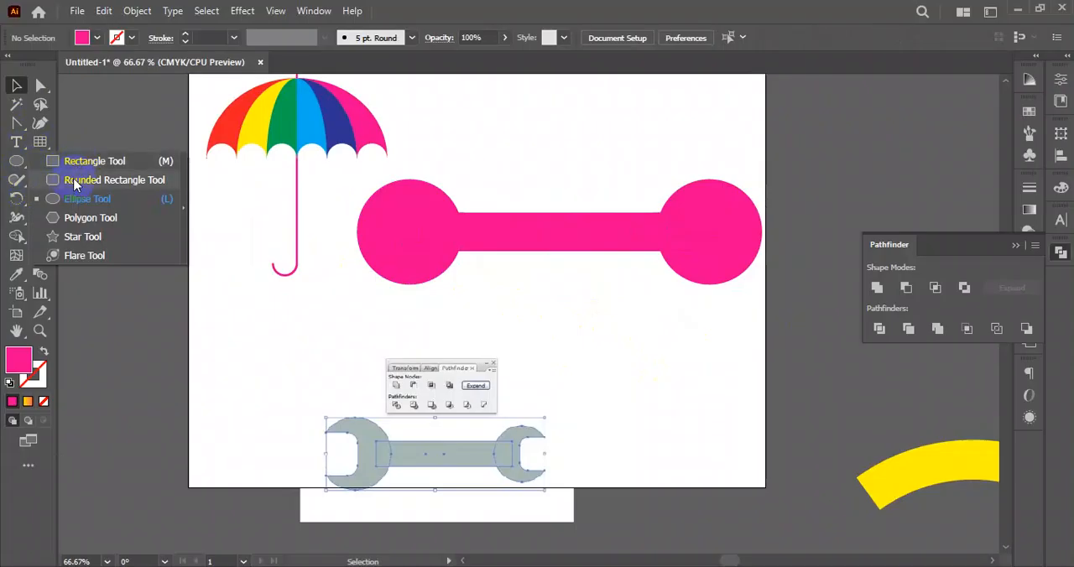
left_click(74, 227)
left_click_drag(185, 269, 250, 270)
left_click_drag(249, 266, 360, 224)
key("v")
left_click_drag(257, 205, 300, 211)
left_click(507, 312)
left_click_drag(331, 242, 331, 234)
left_click_drag(322, 307, 396, 217)
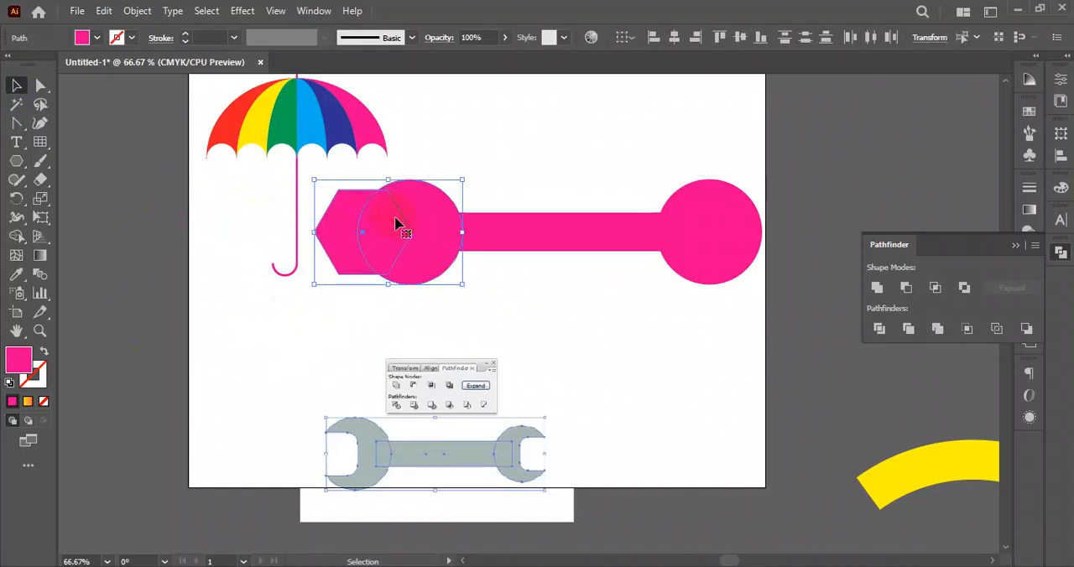
- Try to cut the hexagon out of the left circle with the Shape Builder, and undo the cut
left_click(17, 236)
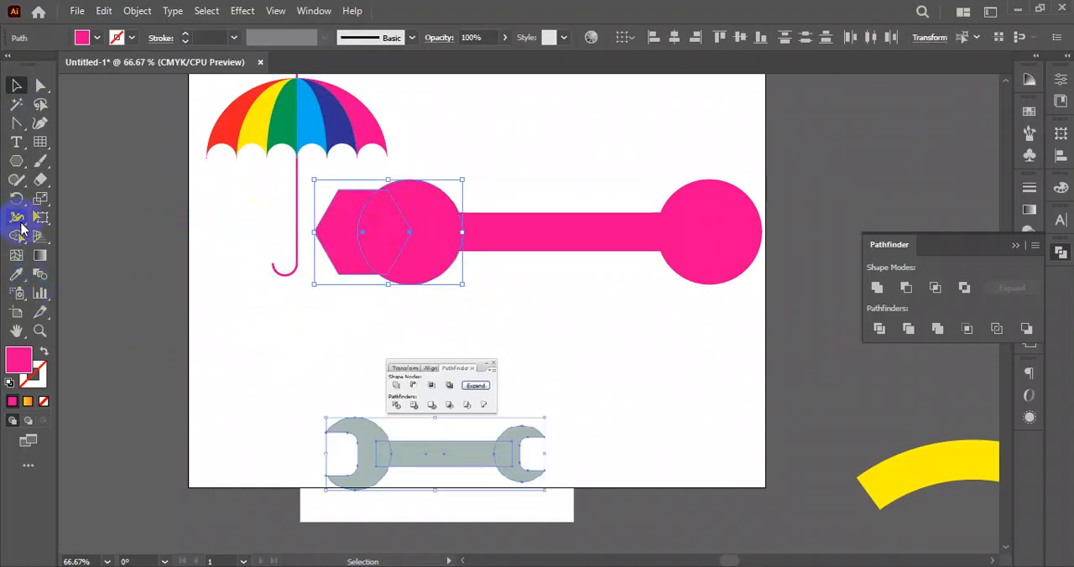
left_click_drag(371, 244, 379, 235)
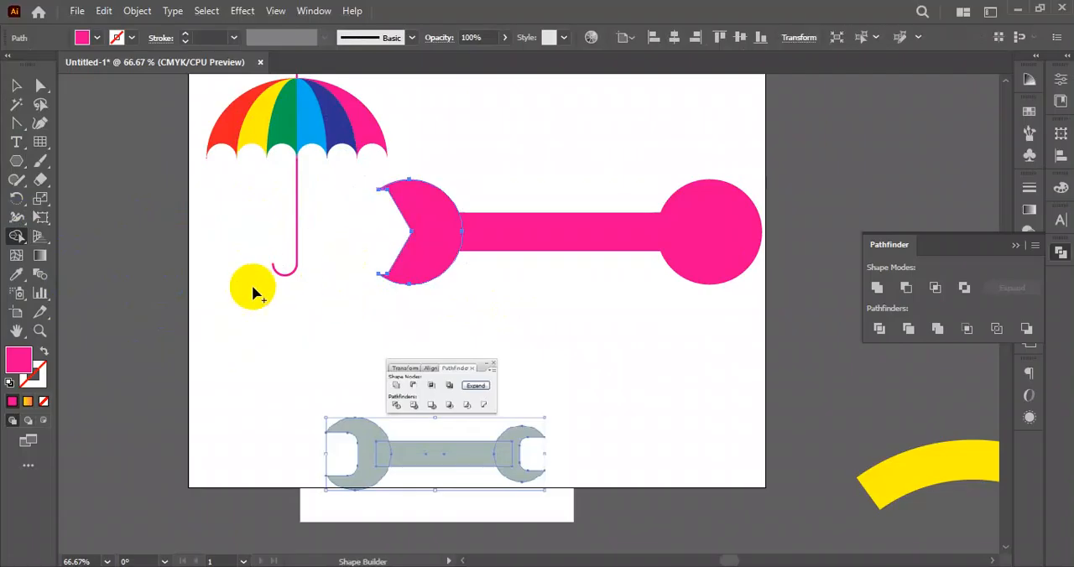
key("ctrl+z")
- Move the hexagon deeper into the left circle and remove it with the Shape Builder to form an open jaw
left_click(16, 85)
left_click(371, 294)
key("ctrl+plus")
left_click_drag(322, 224, 353, 225)
left_click(422, 252, "shift")
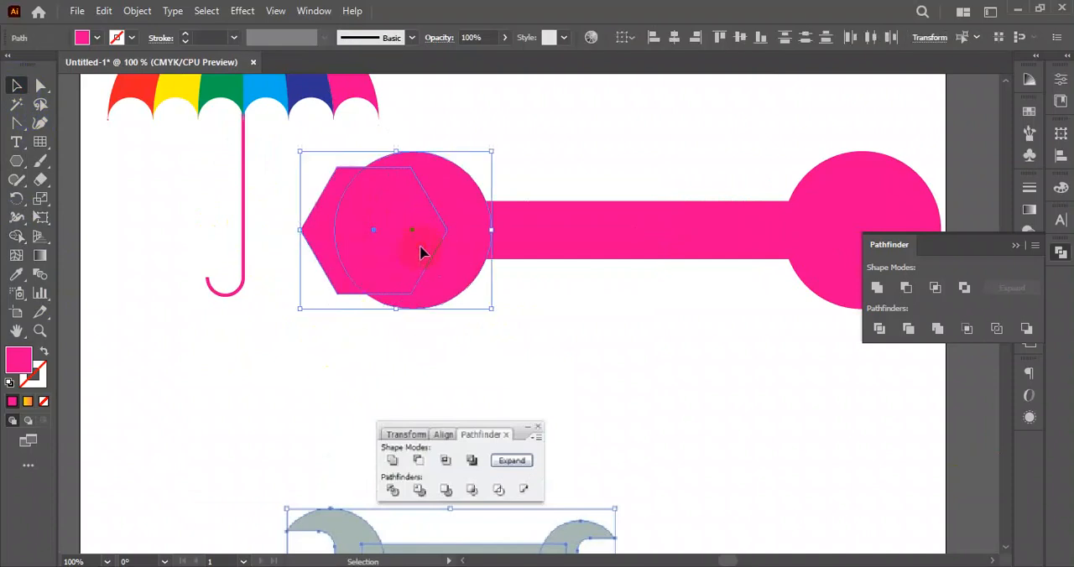
left_click(17, 238)
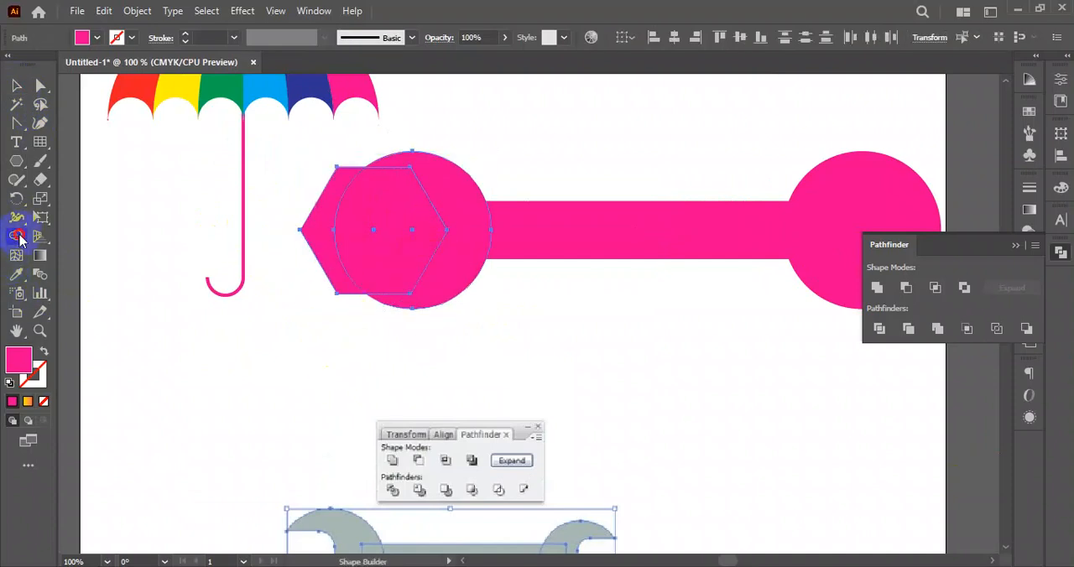
mouse_move(311, 319)
left_mouse_down()
mouse_move(328, 284)
mouse_move(363, 260)
left_mouse_up()
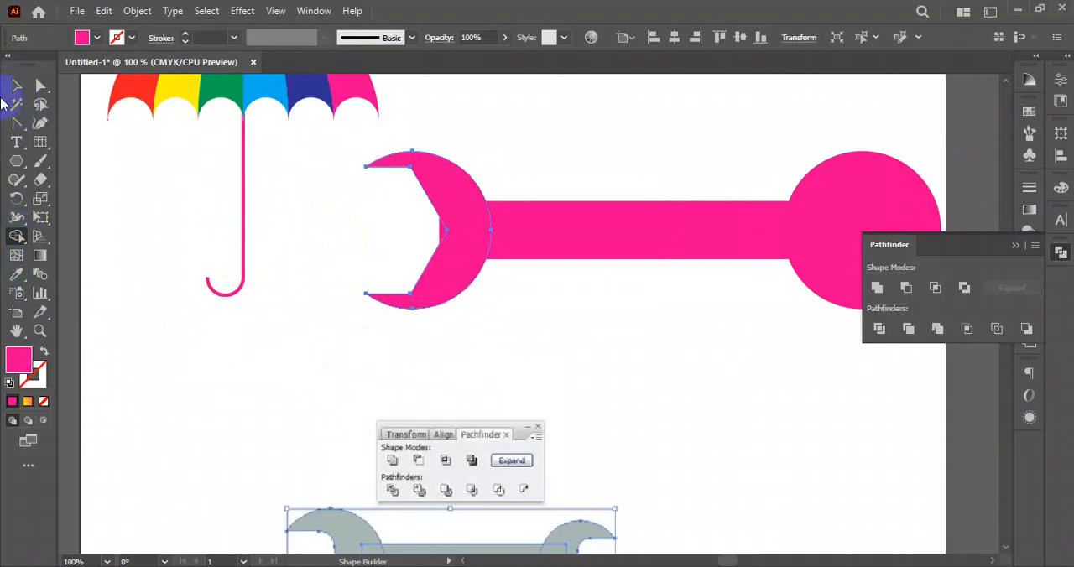
left_click(16, 85)
left_click(647, 331)
- Shift the left jaw outward until its notch covers the end of the handle rectangle
scroll(501, 236, "up", 3)
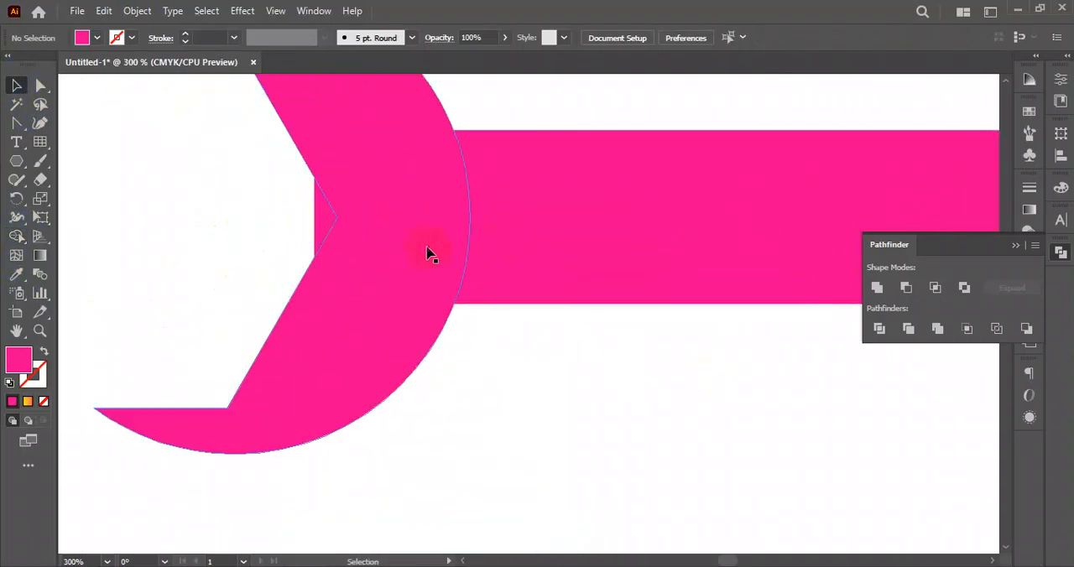
left_click_drag(368, 213, 347, 211)
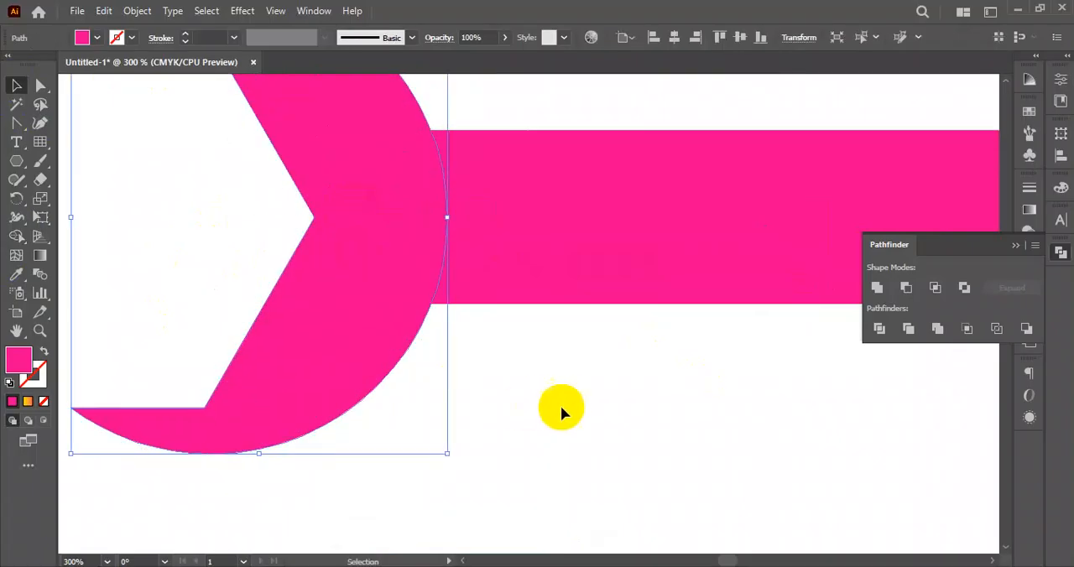
left_click(560, 407)
scroll(511, 351, "down", 4)
- Move the circle at the handle's right end off the artboard
left_click_drag(570, 400, 544, 273)
scroll(567, 341, "down", 2)
left_click_drag(664, 360, 588, 339)
left_click_drag(648, 256, 747, 105)
- Copy the finished jaw to the handle's right end with its opening facing outward
left_click(422, 221)
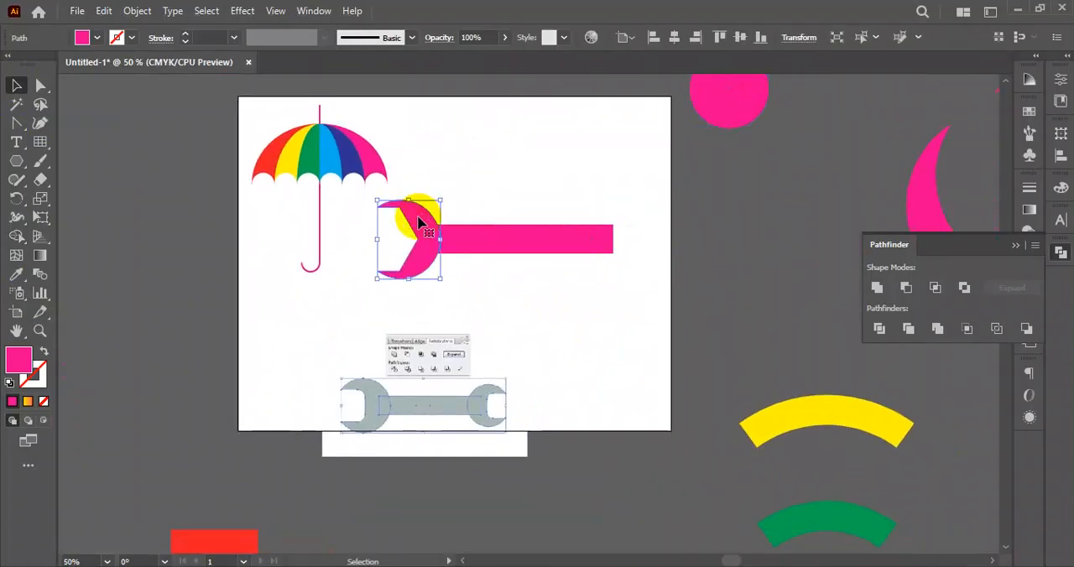
left_click_drag(423, 221, 595, 335)
left_click_drag(564, 262, 604, 297)
left_click(619, 334)
key("ctrl+minus")
scroll(604, 344, "down", 3)
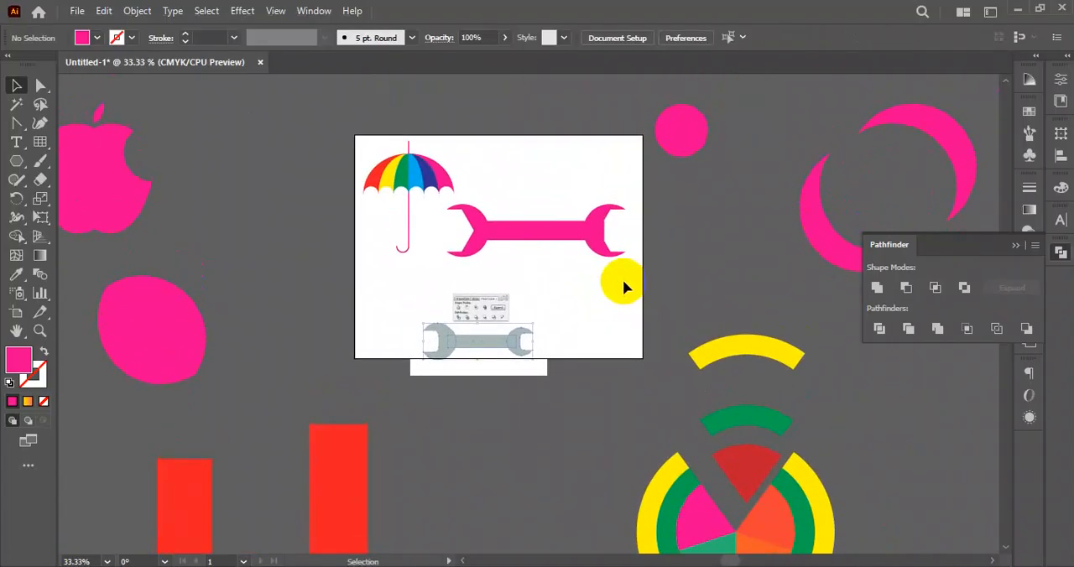
- Move the reference wrench image below the artboard, clear of the pink wrench
left_click_drag(519, 367, 516, 424)
left_click_drag(638, 183, 479, 277)
left_click(541, 283)
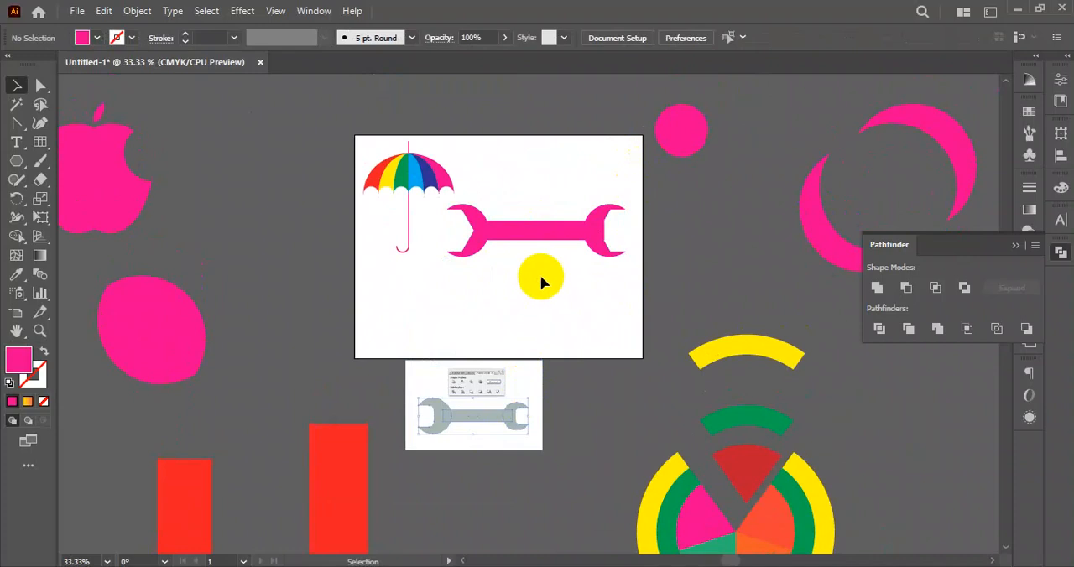
- Unite the handle and both jaws into a single wrench shape
left_click_drag(636, 185, 470, 269)
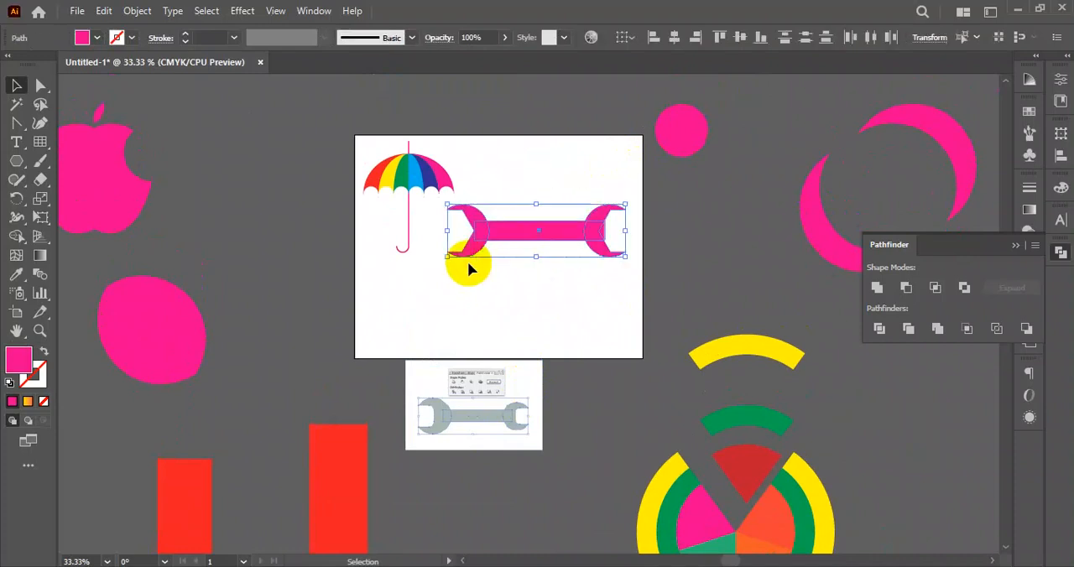
left_click(874, 292)
left_click(682, 264)
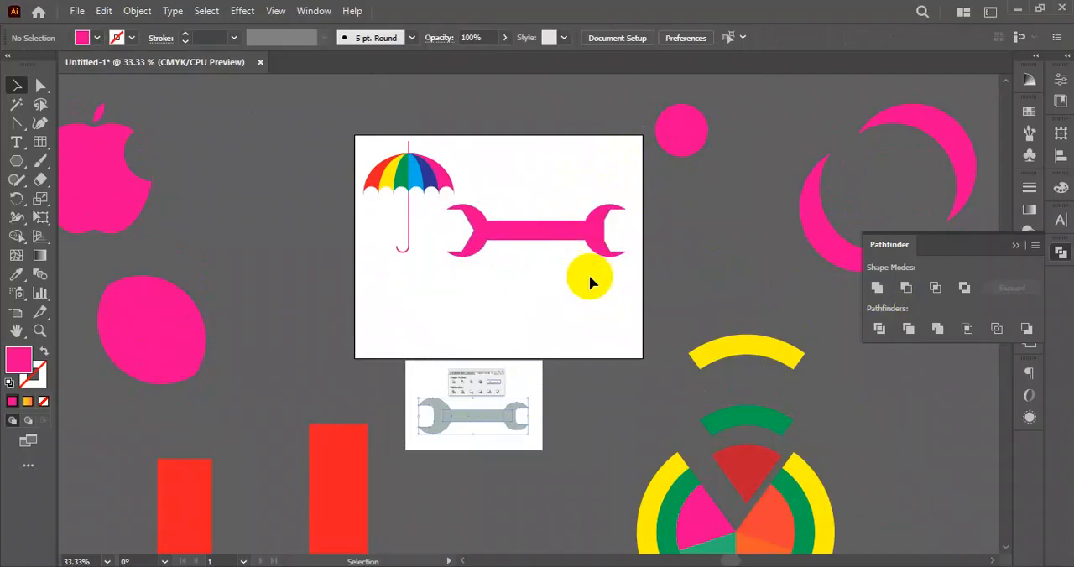
- Draw a wide pink ellipse beside the umbrella and a small circle above its upper left edge
scroll(587, 276, "down", 3)
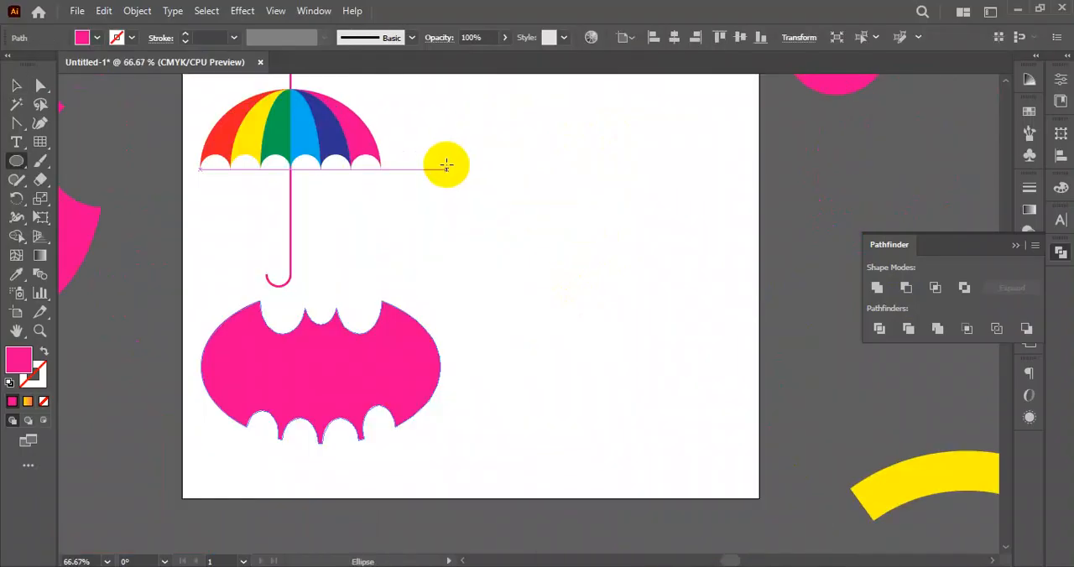
left_click_drag(447, 164, 701, 311)
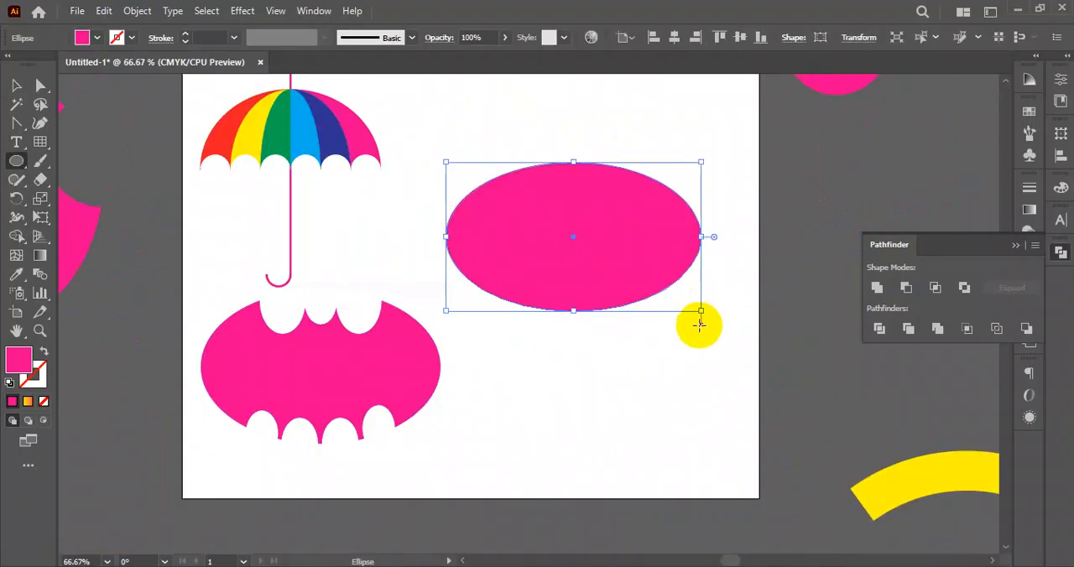
left_click(20, 168)
left_click_drag(476, 127, 491, 147)
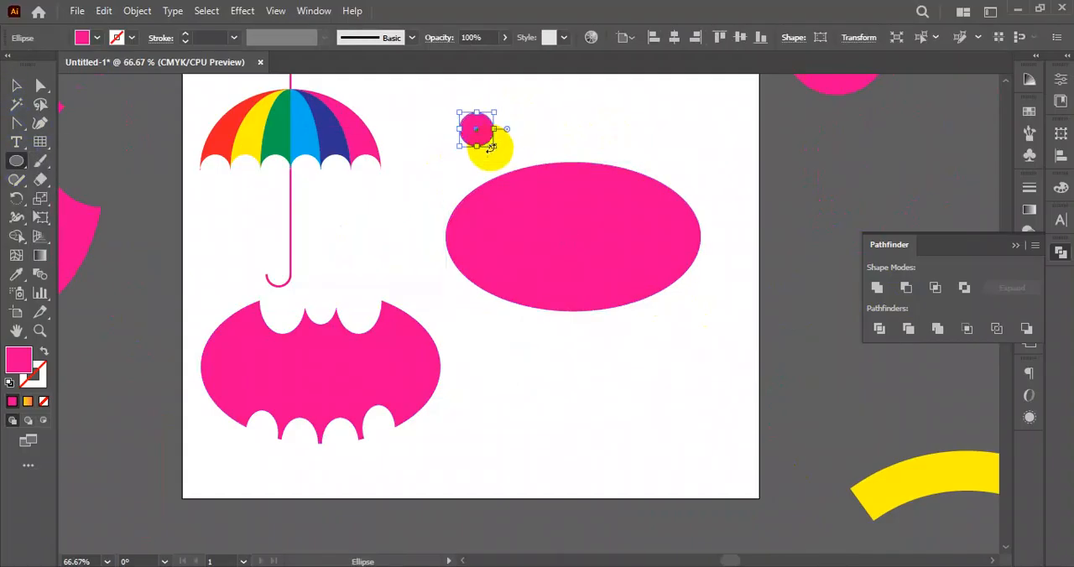
- Fill the small circle above the ellipse with black
left_click(98, 37)
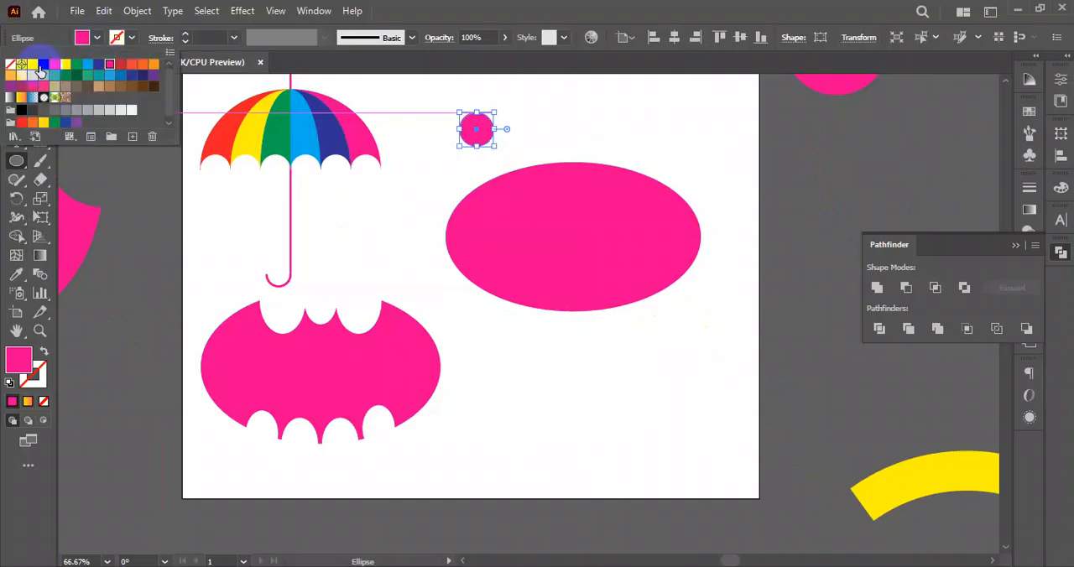
left_click(39, 67)
left_click(32, 65)
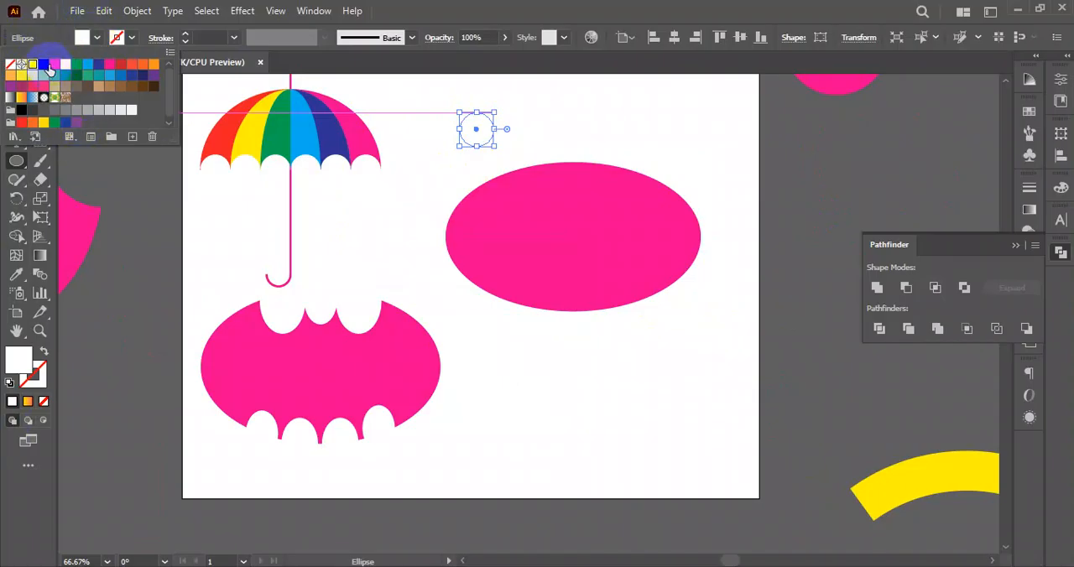
left_click(48, 66)
left_click(554, 145)
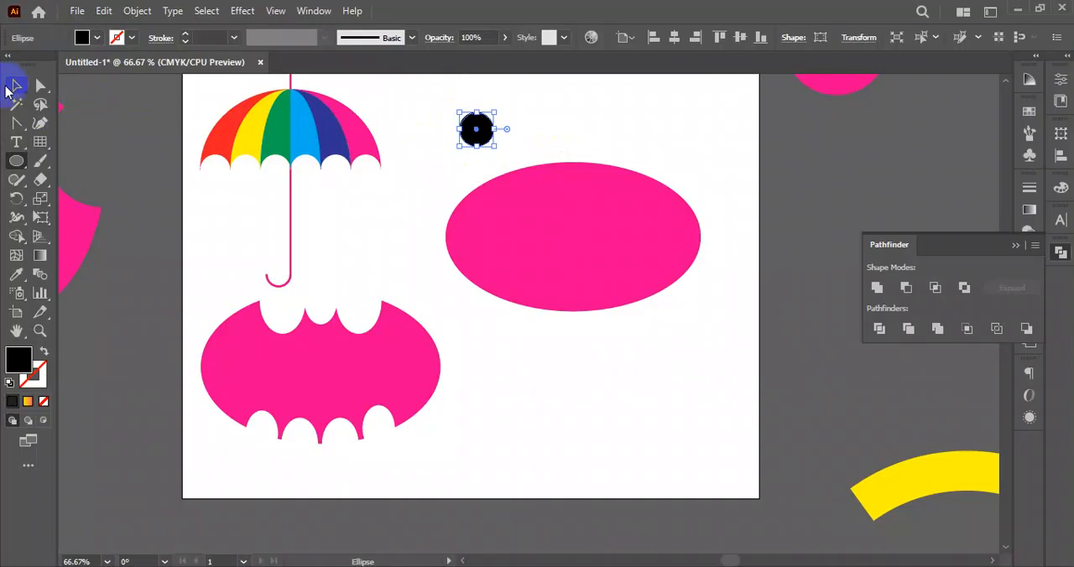
left_click(12, 85)
left_click(612, 149)
- Enlarge the black circle to 1.05 in and place two of them side by side over the ellipse's upper edge
left_click_drag(602, 128, 535, 162)
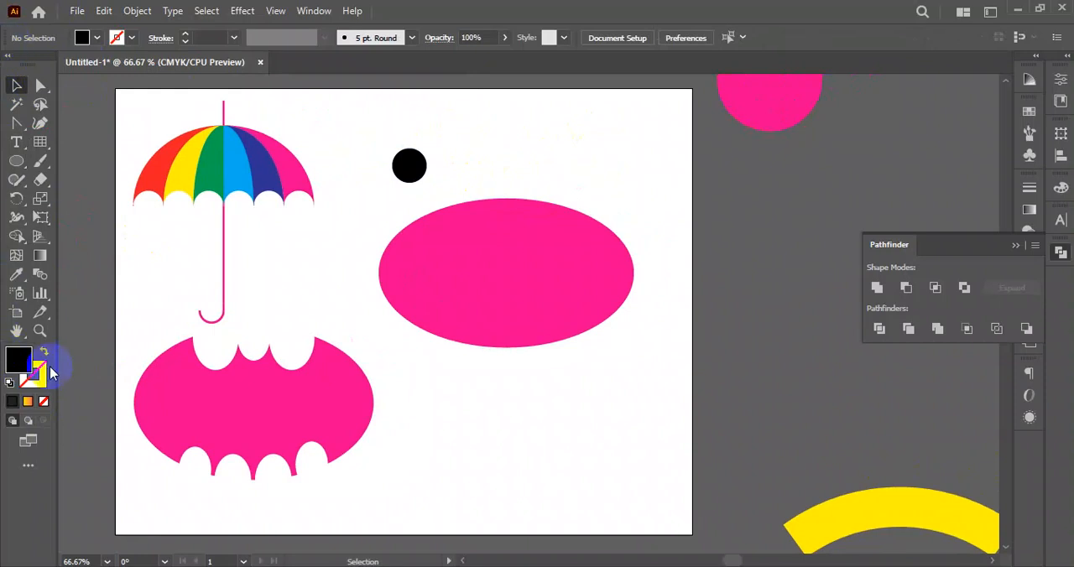
key("space")
left_click_drag(460, 173, 566, 196)
left_click(568, 149)
- Group the two black circles and align the group with the ellipse by horizontal centre
left_click_drag(417, 125, 598, 174)
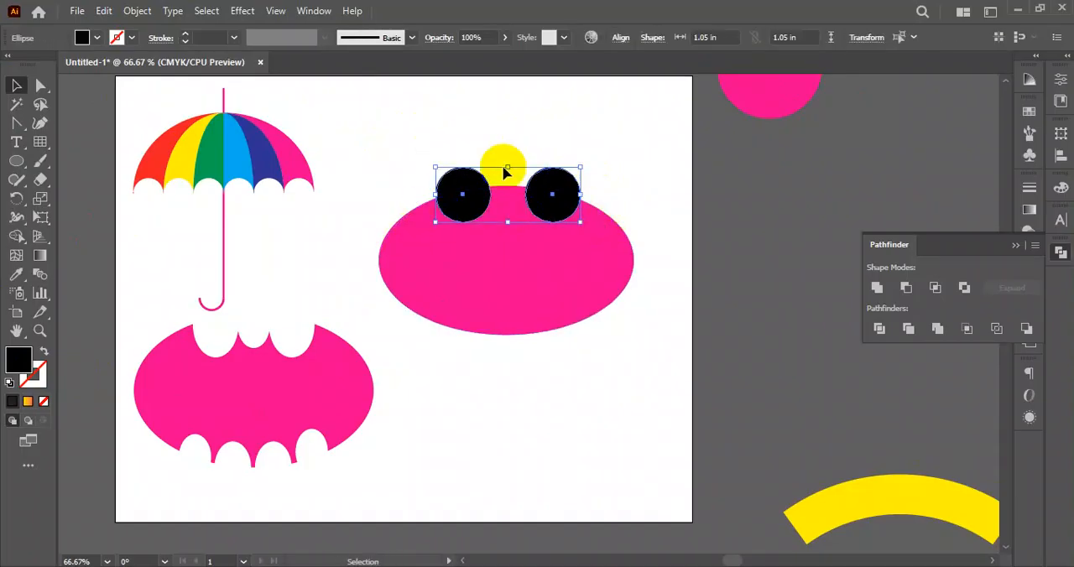
left_click_drag(435, 120, 591, 172)
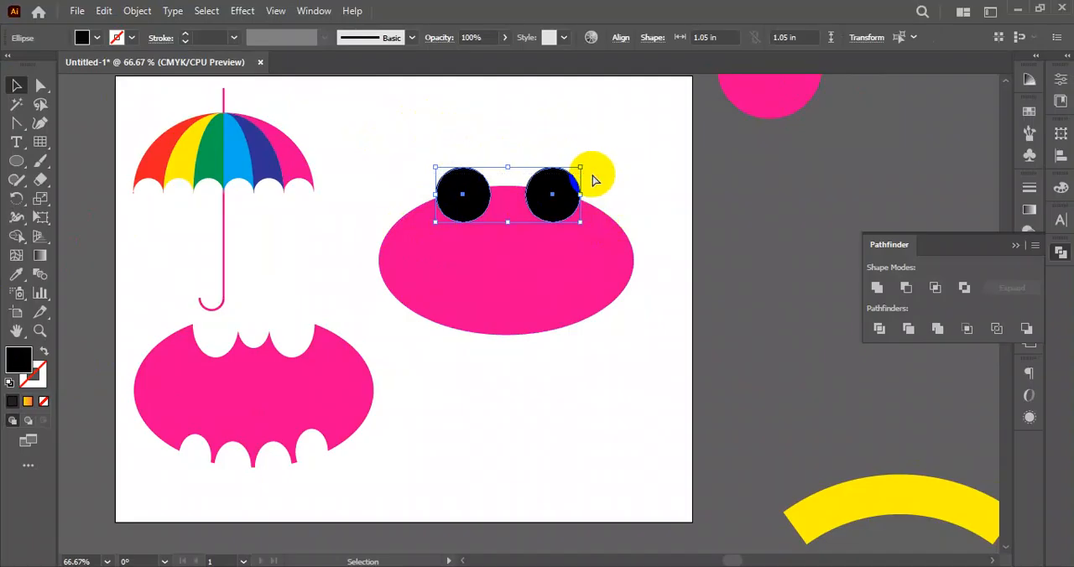
key("ctrl+g")
left_click(433, 321, "shift")
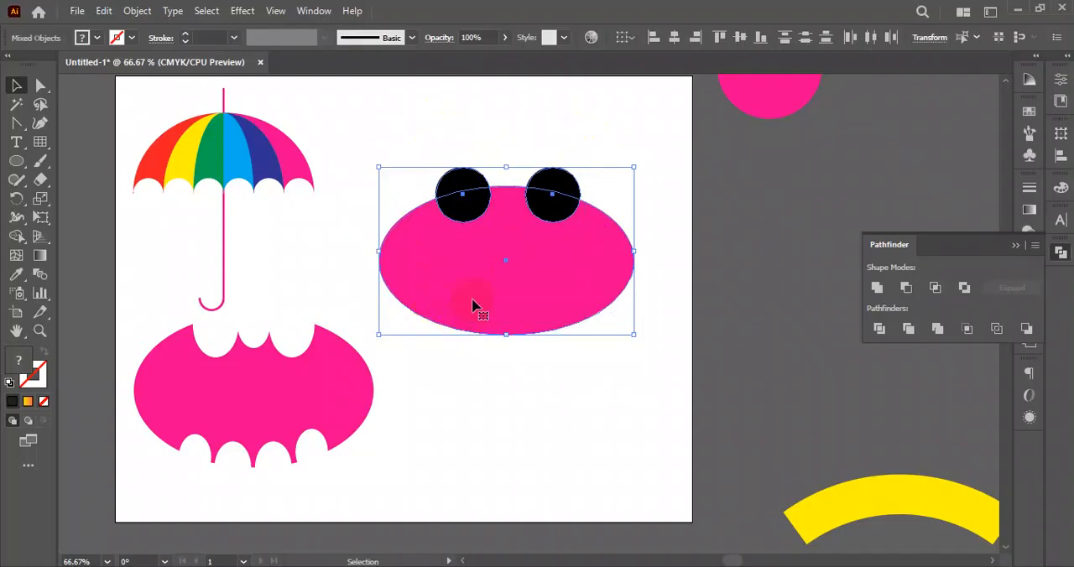
left_click(1059, 156)
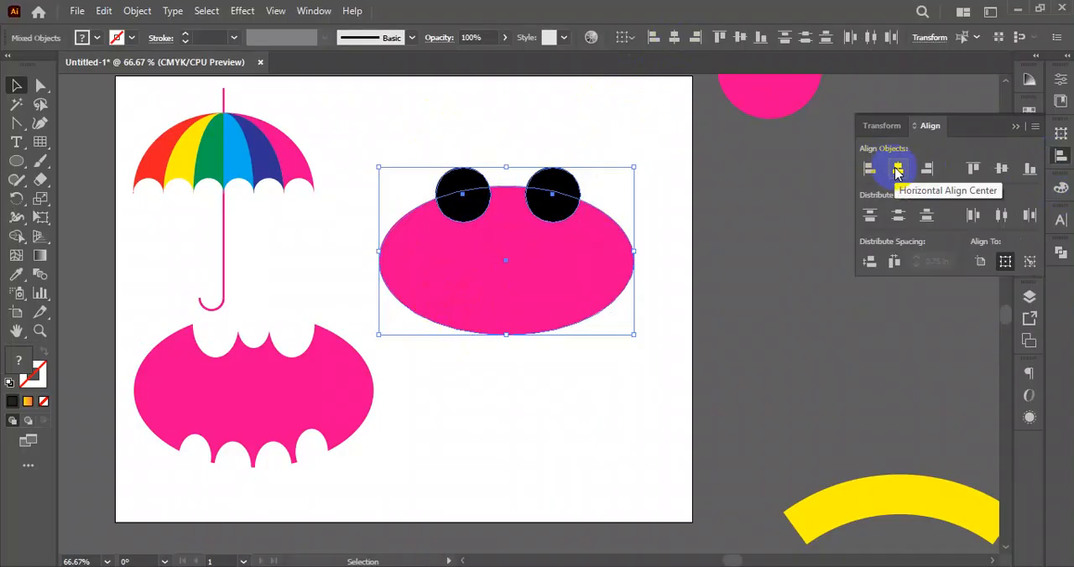
left_click(897, 171)
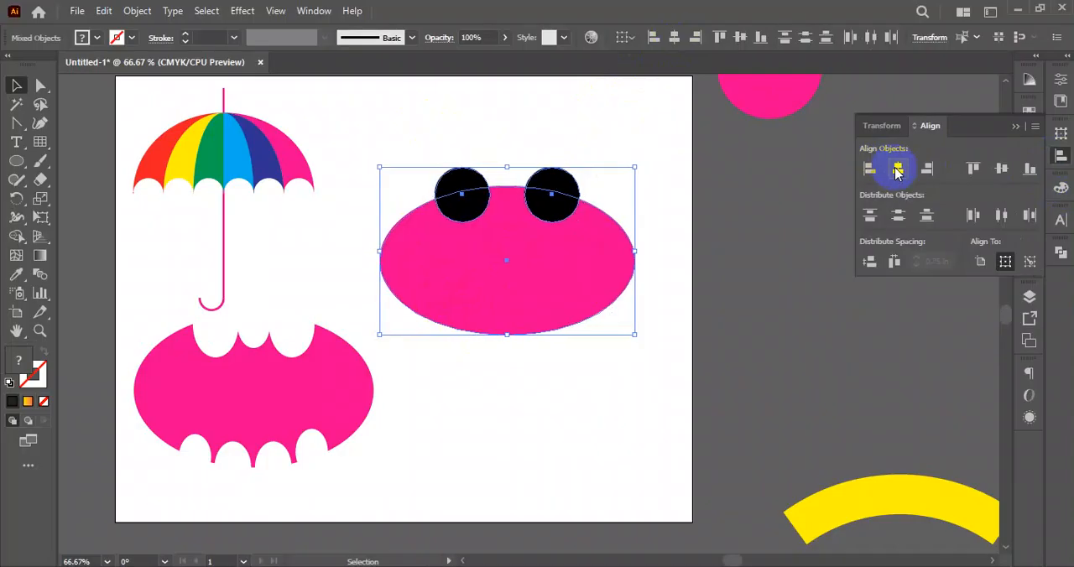
left_click(534, 111)
- Ungroup the pair of black circles on the ellipse's upper edge
scroll(458, 193, "up", 1)
left_click_drag(488, 150, 500, 164)
left_click(446, 182)
right_click(446, 235)
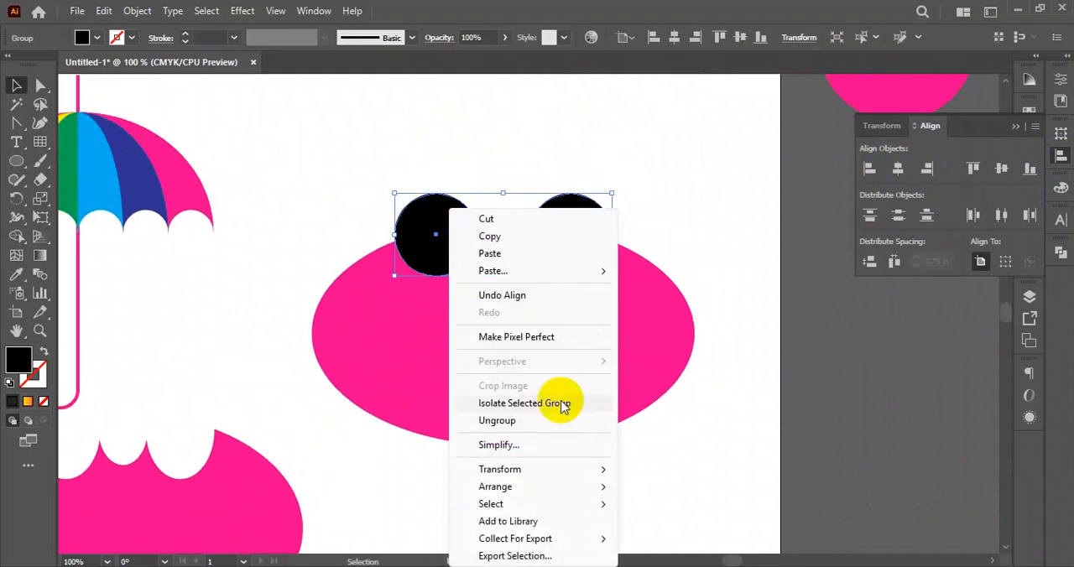
left_click(471, 424)
- Add a smaller black copy of the left circle above the ellipse
left_click(477, 151)
left_click_drag(439, 227, 503, 123)
left_click(595, 151)
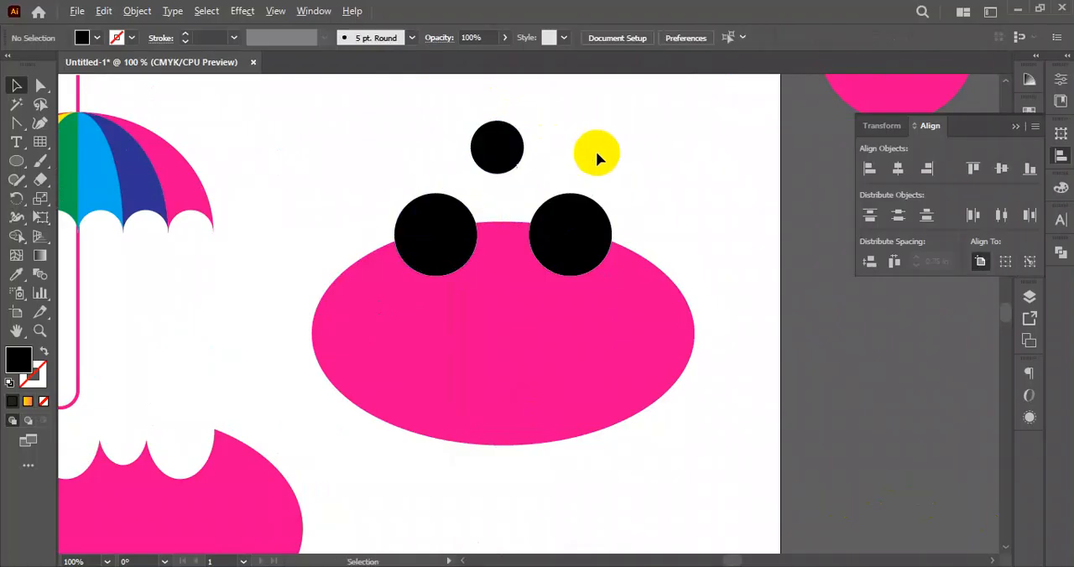
- Place the small black circle between the two large ones and shrink it slightly to fit the gap
scroll(582, 174, "down", 1)
left_click_drag(582, 175, 485, 216)
scroll(485, 214, "up", 3)
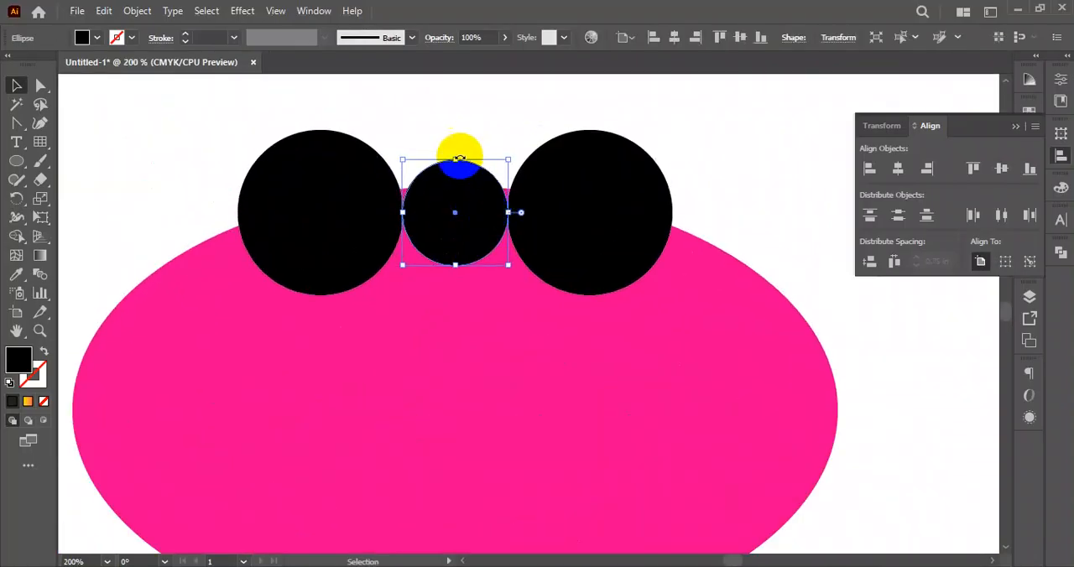
mouse_move(456, 160)
left_mouse_down()
mouse_move(456, 171)
mouse_move(460, 161)
left_mouse_up()
scroll(453, 170, "up", 1)
left_click(453, 129)
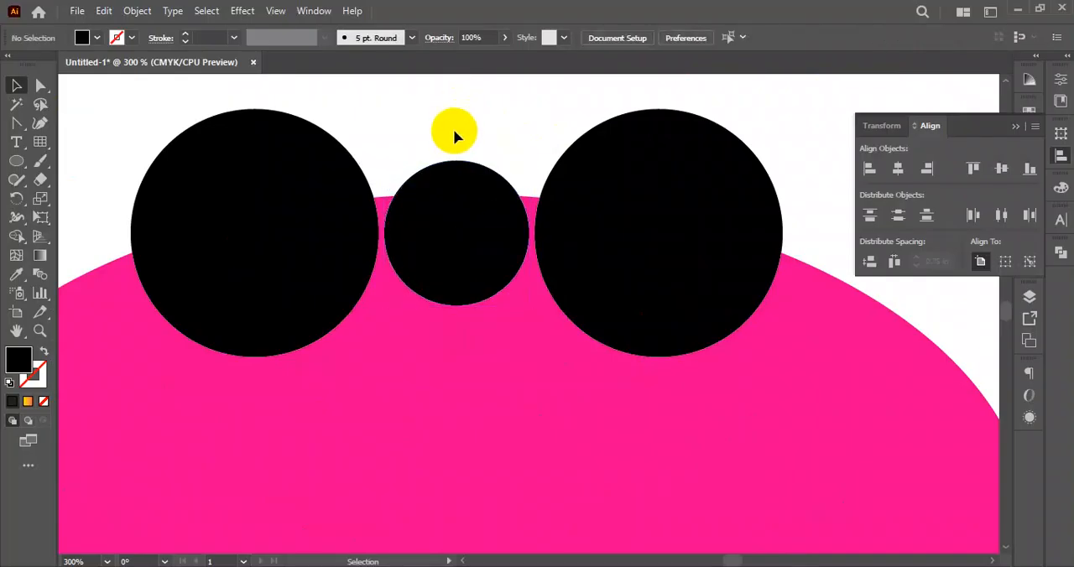
- Enlarge the small middle black circle slightly to narrow the gaps to the two large circles
scroll(443, 173, "down", 2)
scroll(439, 180, "up", 4)
left_click(448, 182)
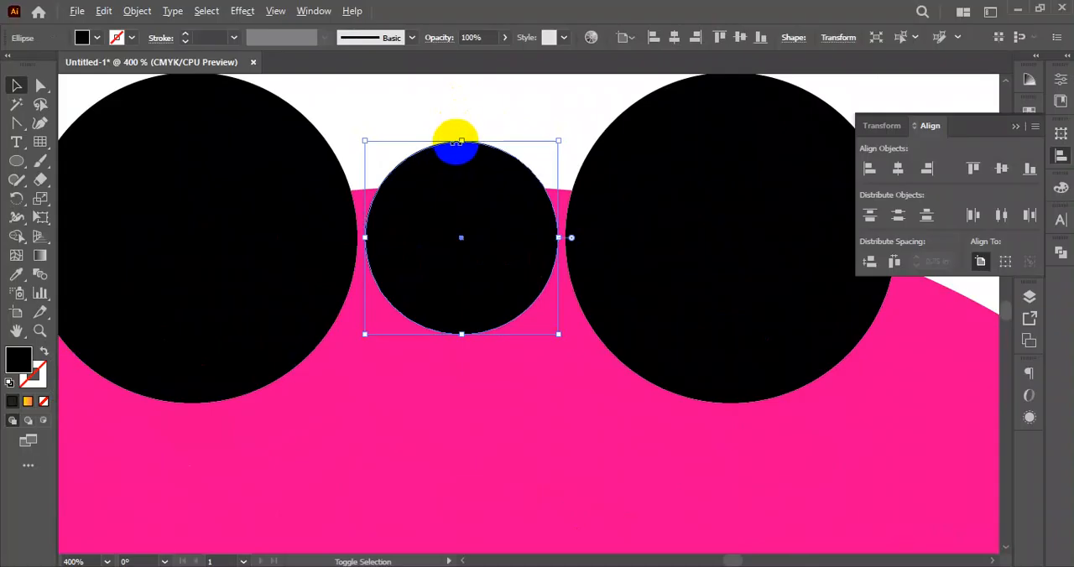
left_click_drag(461, 139, 458, 132)
scroll(456, 185, "down", 3)
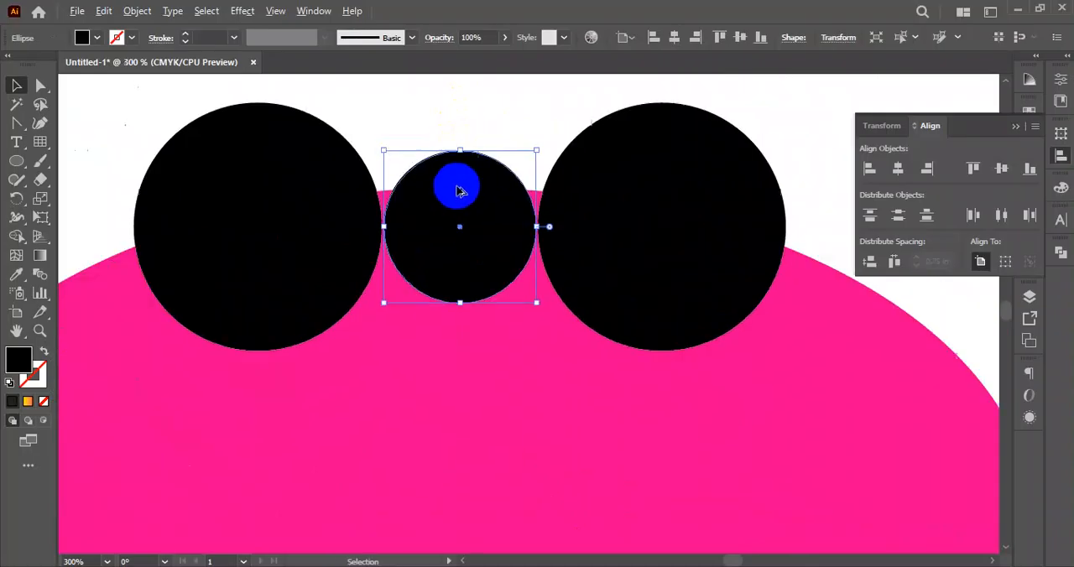
left_click(420, 117)
- Widen the small middle circle until it slightly overlaps both large circles
scroll(420, 118, "down", 1)
scroll(419, 187, "up", 5)
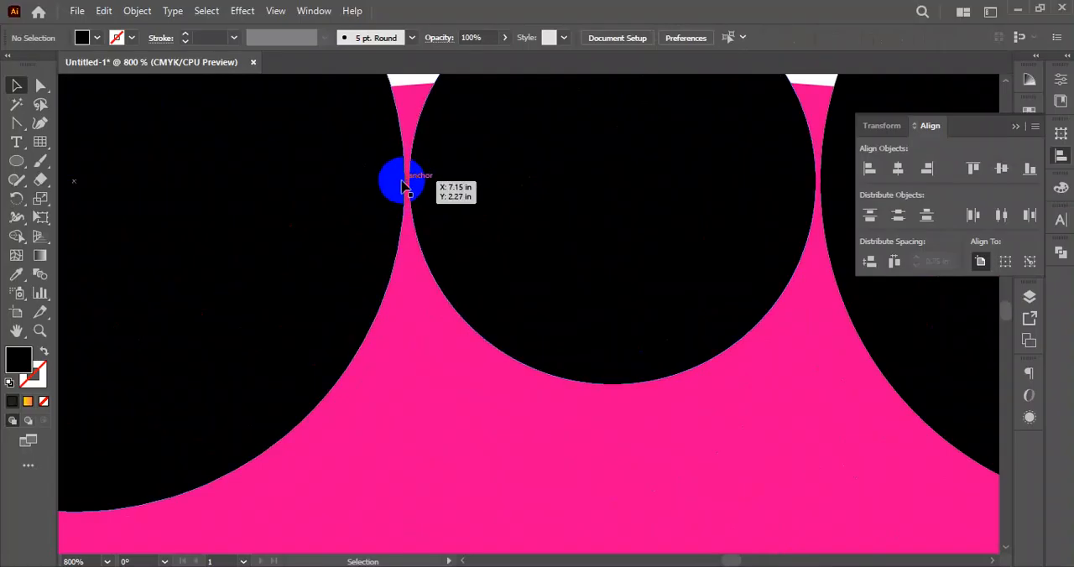
scroll(425, 186, "down", 1)
scroll(538, 190, "up", 1)
scroll(537, 194, "down", 2)
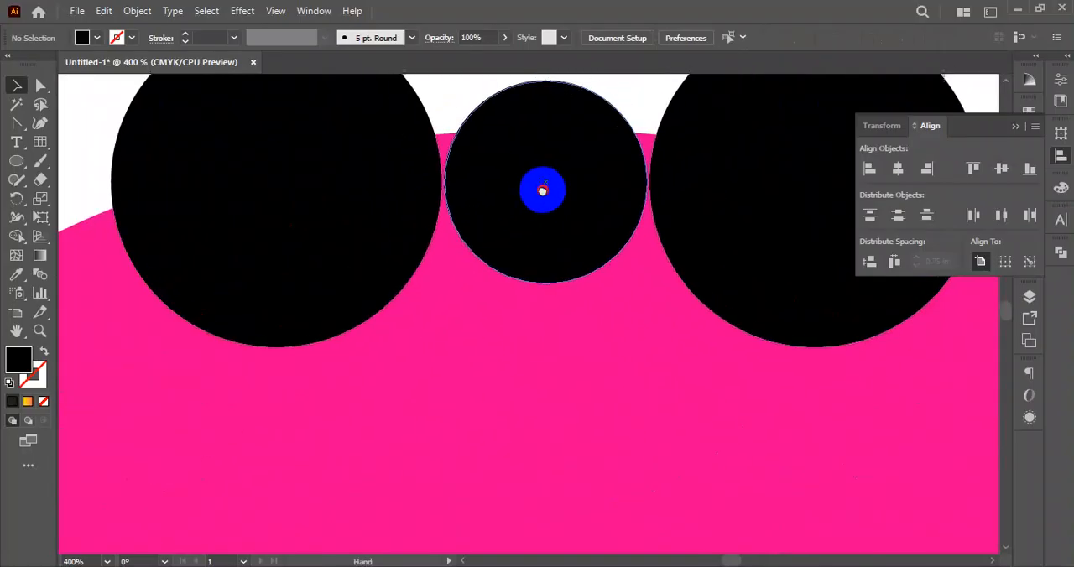
scroll(529, 227, "up", 1)
left_click(542, 234)
left_click_drag(613, 221, 614, 220)
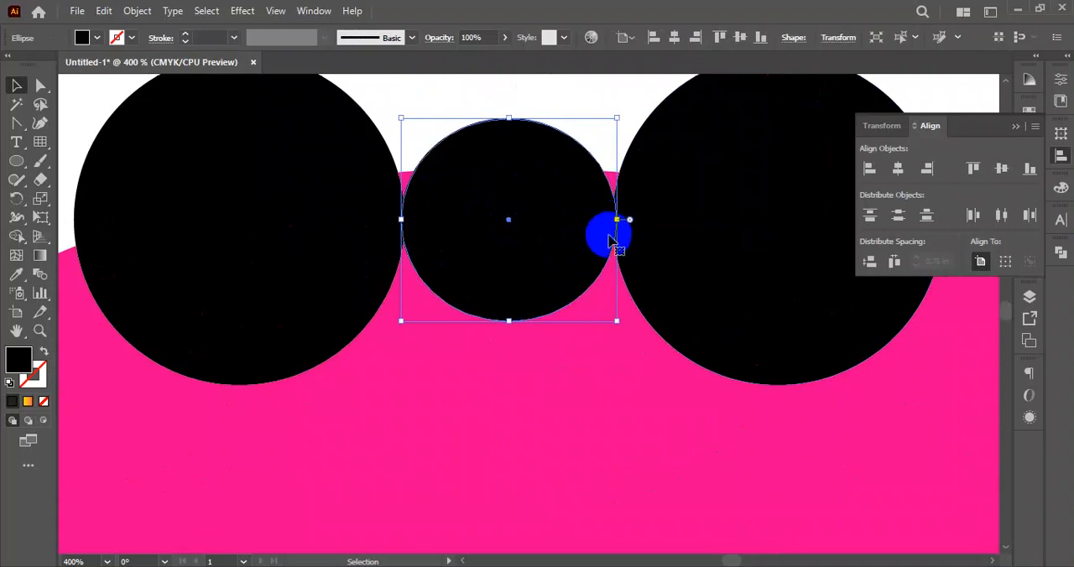
- Select the ellipse with the three black circles and cut the circles out of its upper edge using Shape Builder
scroll(545, 261, "down", 3)
left_click_drag(417, 141, 663, 334)
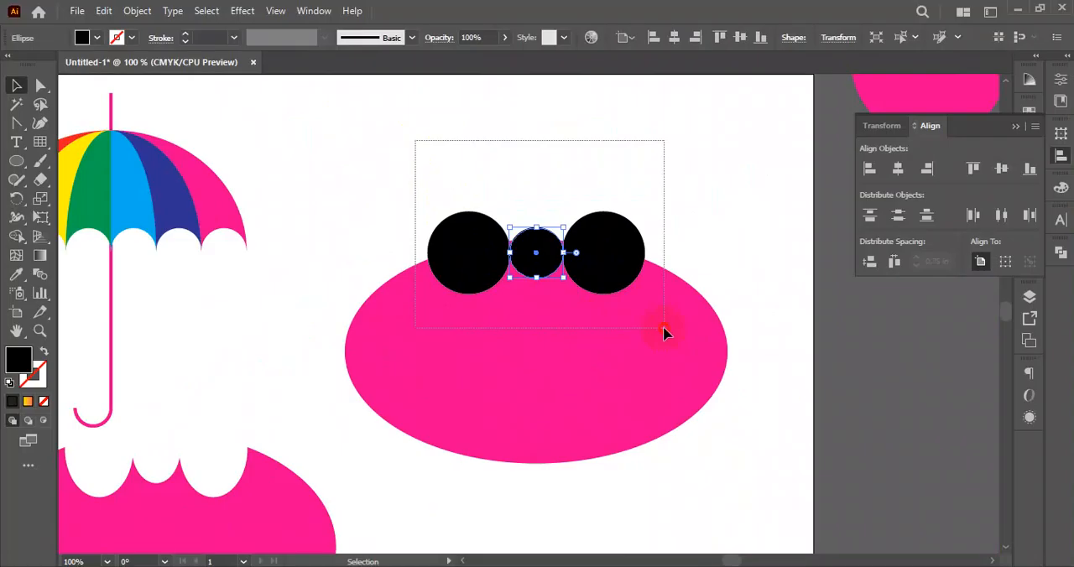
left_click_drag(663, 334, 661, 334)
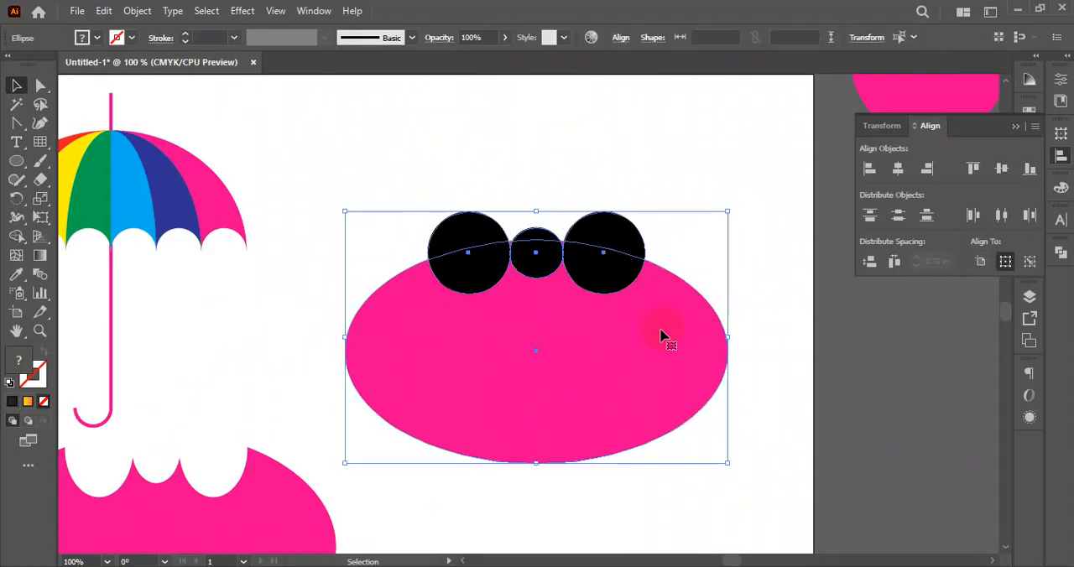
left_click(17, 238)
mouse_move(439, 204)
left_mouse_down()
mouse_move(479, 243)
mouse_move(530, 256)
mouse_move(621, 240)
mouse_move(642, 220)
left_mouse_up()
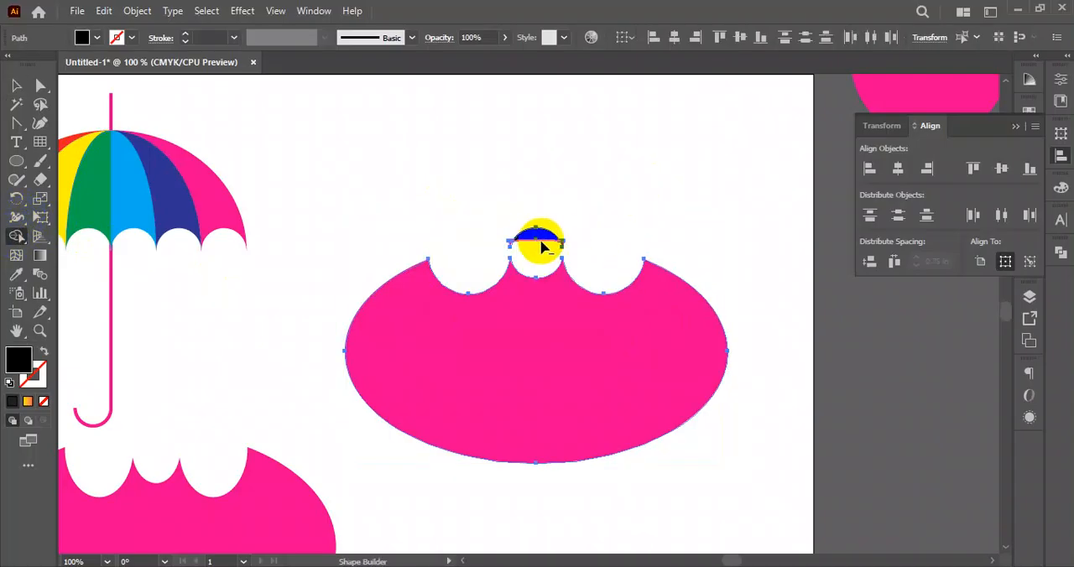
- Erase the leftover slivers above the cut-out upper edge and deselect the shape
scroll(523, 244, "up", 2)
left_click(470, 240, "alt")
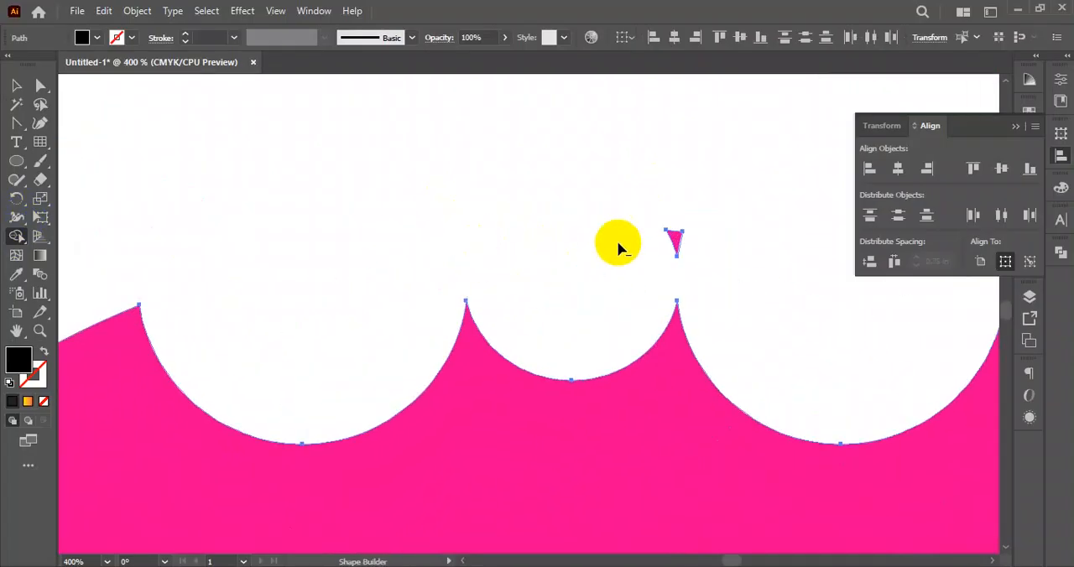
left_click(672, 240, "alt")
left_click(16, 84)
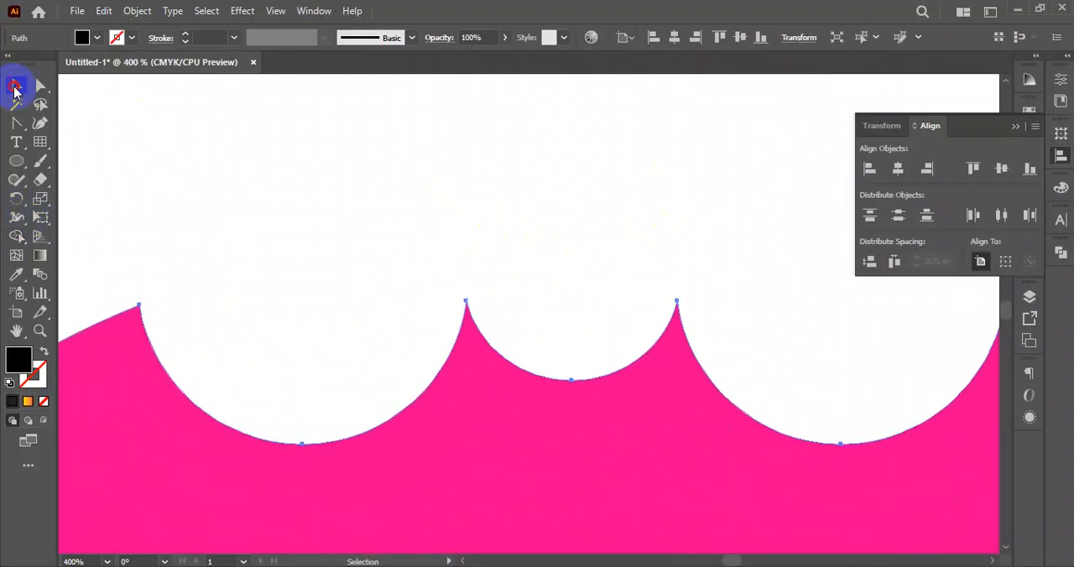
left_click(361, 208)
- Draw a small circle below the notched ellipse and fill it with black
scroll(361, 208, "down", 5)
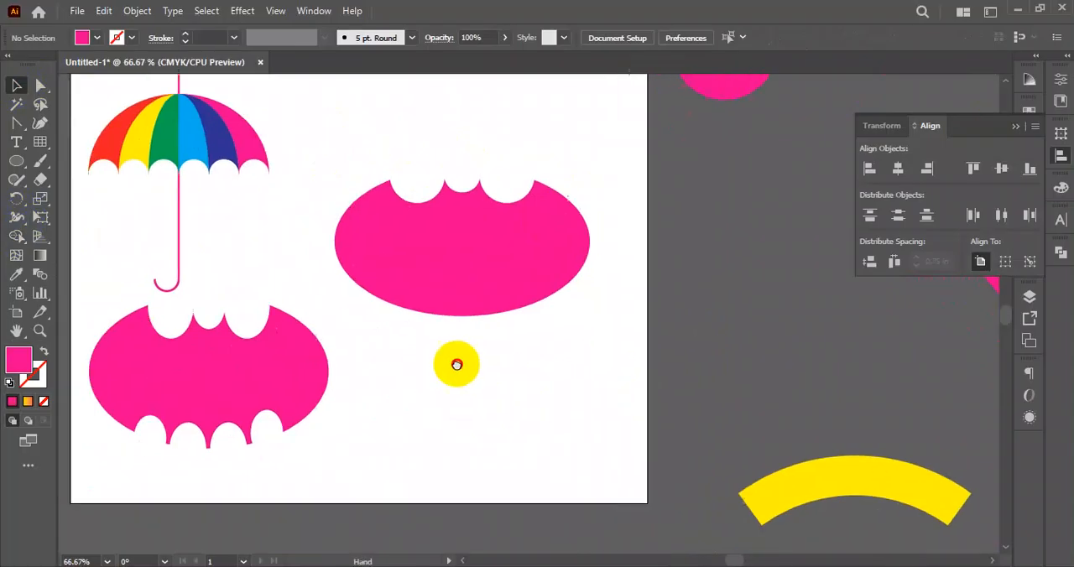
left_click(17, 162)
left_click_drag(402, 358, 425, 376)
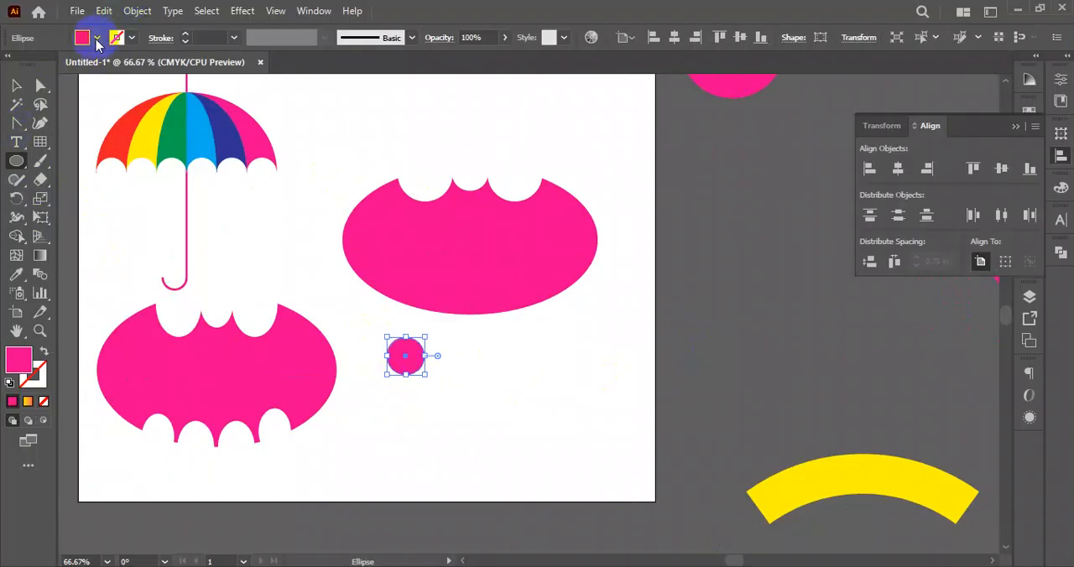
left_click(95, 38)
left_click(44, 66)
left_click(529, 379)
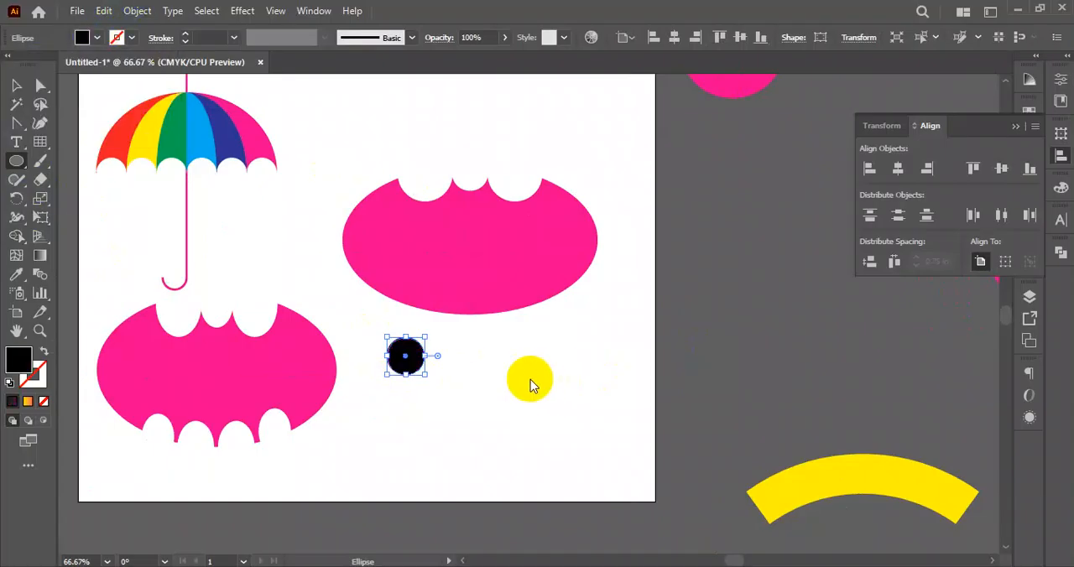
- Place the black circle on the ellipse's lower-left edge and add a slightly smaller copy to its right
left_click(13, 84)
left_click(457, 412)
scroll(463, 371, "up", 1)
left_click_drag(462, 372, 561, 398)
left_click_drag(488, 382, 575, 305)
left_click(547, 375)
scroll(569, 314, "up", 1)
left_click(579, 364)
left_click_drag(608, 366, 436, 348)
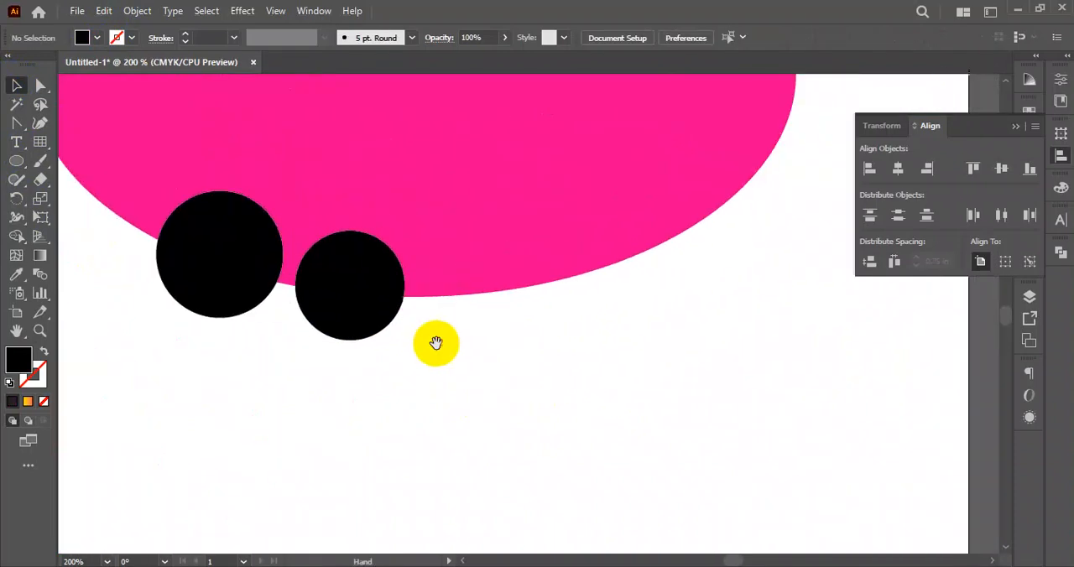
- Add two more black circles along the lower edge, a small one and a larger one at the right end
left_click_drag(378, 324, 500, 310)
left_click_drag(629, 311, 637, 362)
left_click_drag(541, 353, 666, 329)
left_click_drag(722, 306, 731, 306)
left_click(705, 399)
left_click_drag(705, 400, 735, 396)
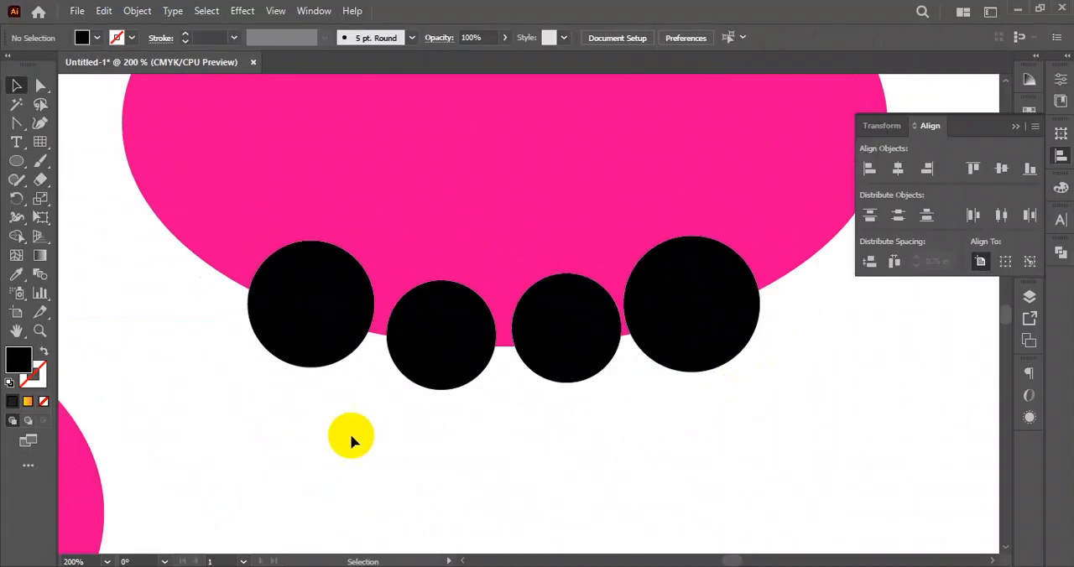
- Select the four black circles on the lower edge and distribute them evenly in the horizontal direction
left_click_drag(307, 438, 705, 383)
left_click_drag(726, 365, 722, 349)
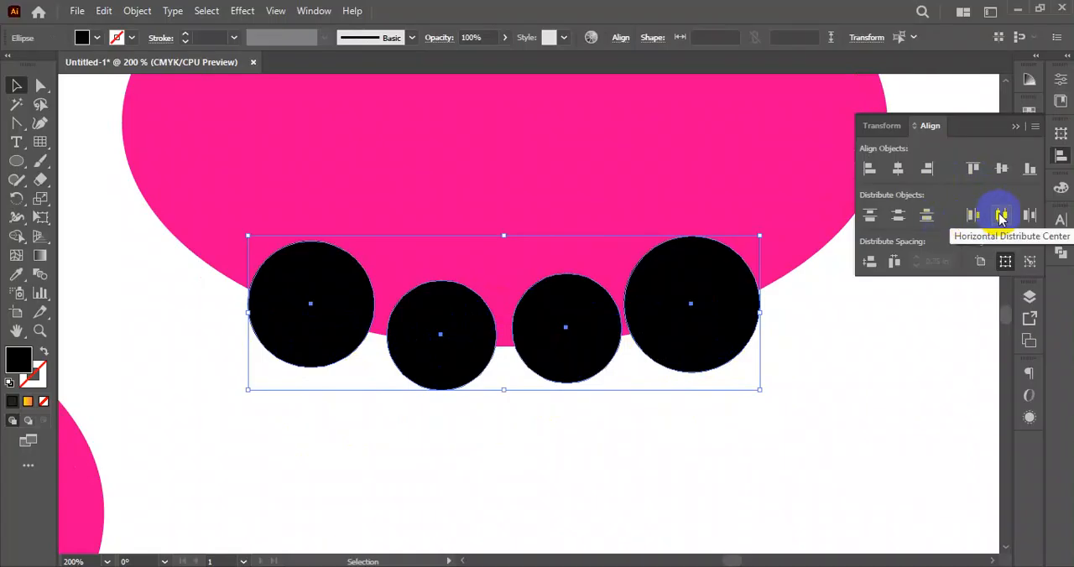
left_click(523, 442)
- Enlarge the leftmost black circle on the lower edge from its centre towards its neighbour
scroll(439, 397, "up", 2)
left_click_drag(542, 403, 621, 418)
scroll(537, 443, "down", 3)
left_click_drag(538, 451, 616, 383)
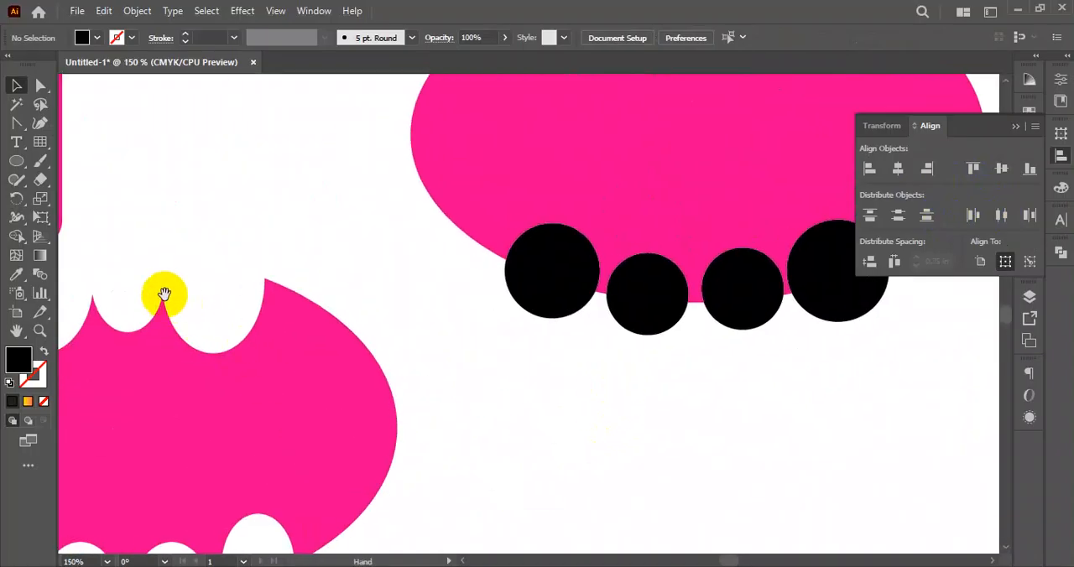
left_click_drag(414, 457, 473, 327)
left_click_drag(632, 327, 433, 446)
scroll(480, 290, "up", 2)
left_click_drag(445, 328, 486, 374)
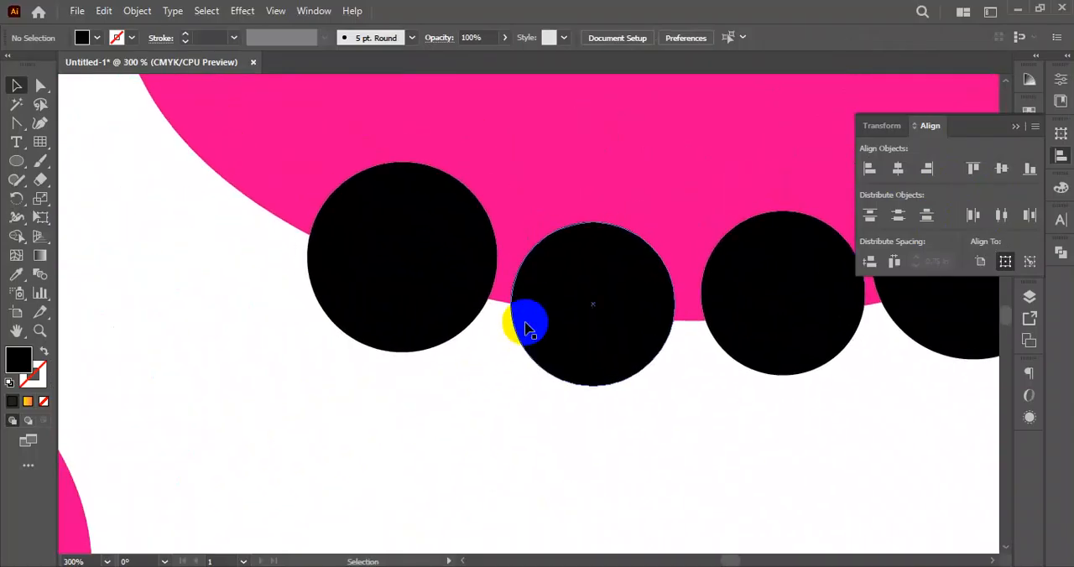
left_click(564, 306)
scroll(482, 290, "up", 2)
left_click(477, 283)
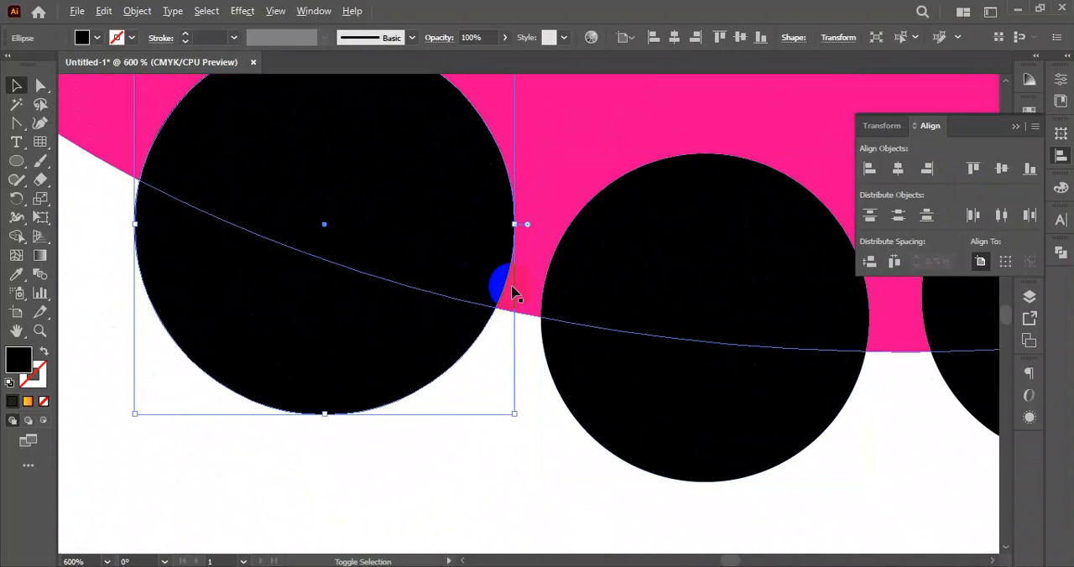
left_click_drag(513, 229, 523, 240)
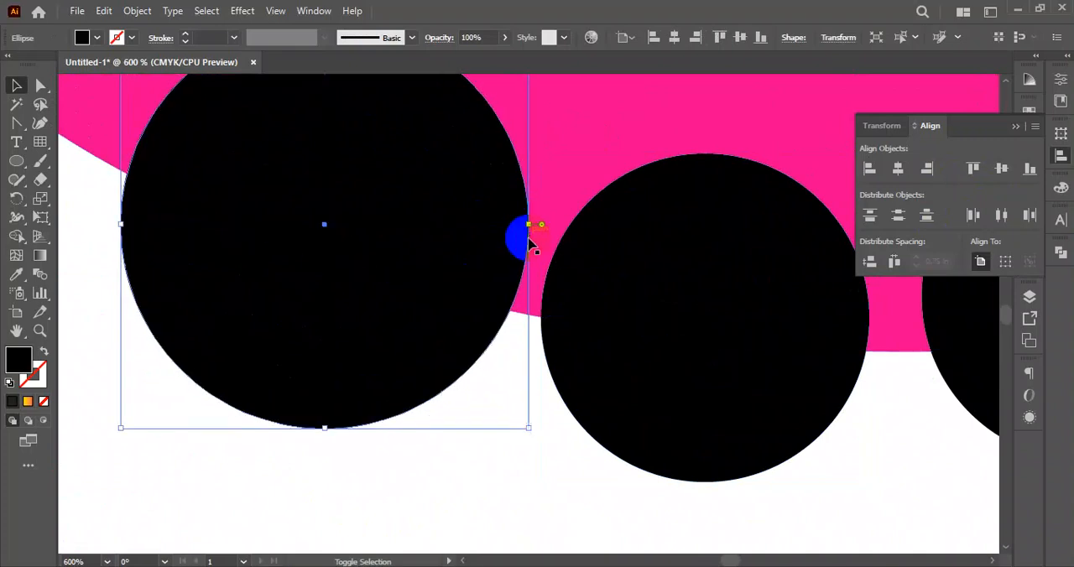
- Enlarge the third black circle from the left slightly around its centre
scroll(613, 330, "down", 2)
left_click(550, 348)
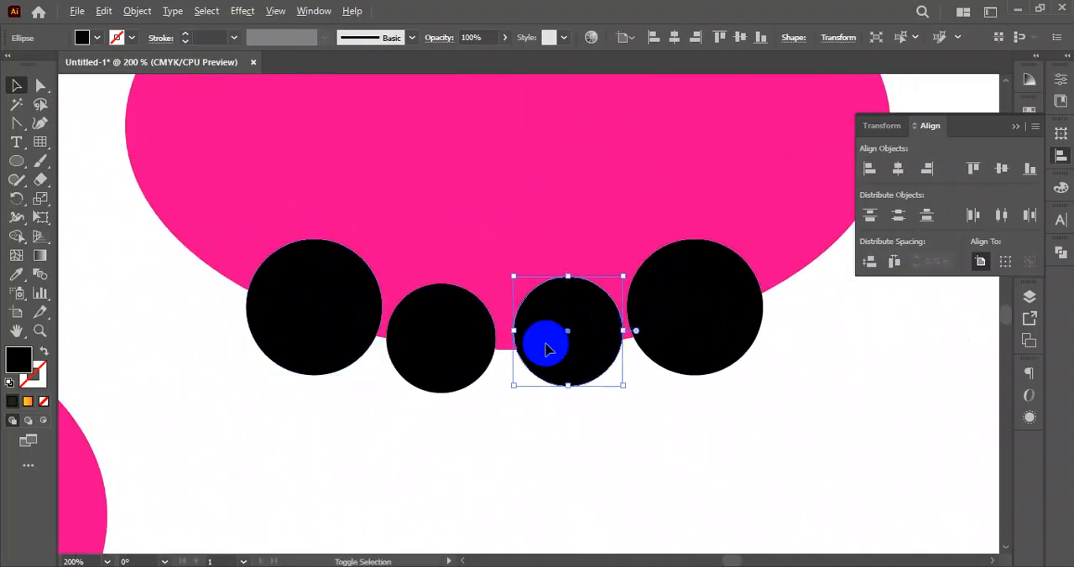
left_click_drag(516, 332, 508, 335)
left_click(625, 379)
scroll(618, 355, "up", 3)
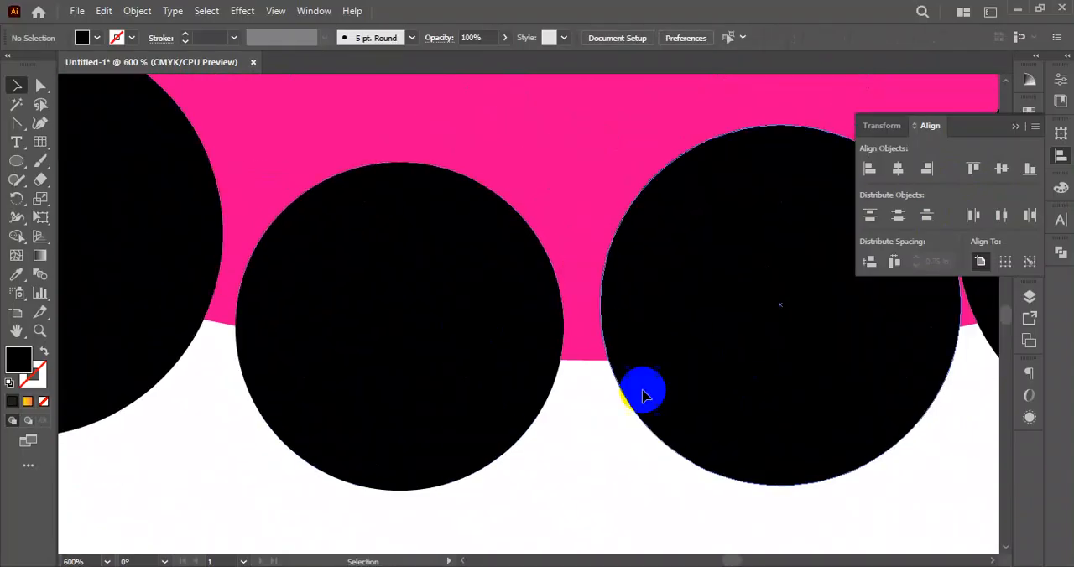
- Nudge the leftmost black circle to the right and widen the second circle to close the gaps around it
left_click_drag(179, 299, 185, 300)
left_click(544, 361)
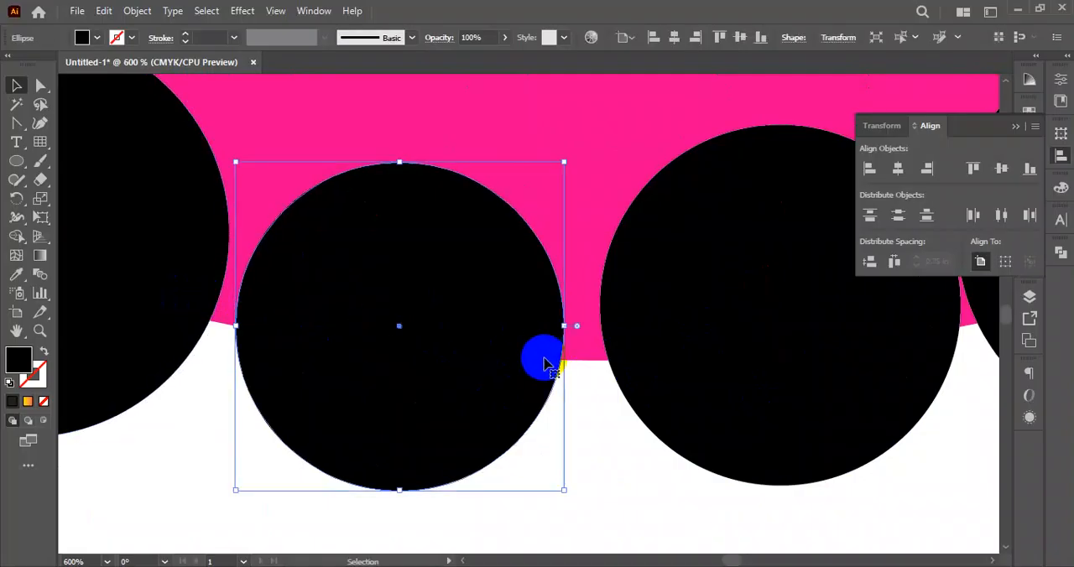
left_click_drag(567, 327, 592, 327)
scroll(563, 371, "down", 2)
- Widen the third black circle until it meets the circles on both sides
left_click_drag(674, 385, 489, 393)
left_click(517, 365)
left_click_drag(397, 346, 390, 349)
left_click(608, 460)
- Select the pink shape with the four black circles and cut the circles out of its lower edge using Shape Builder
scroll(606, 455, "down", 4)
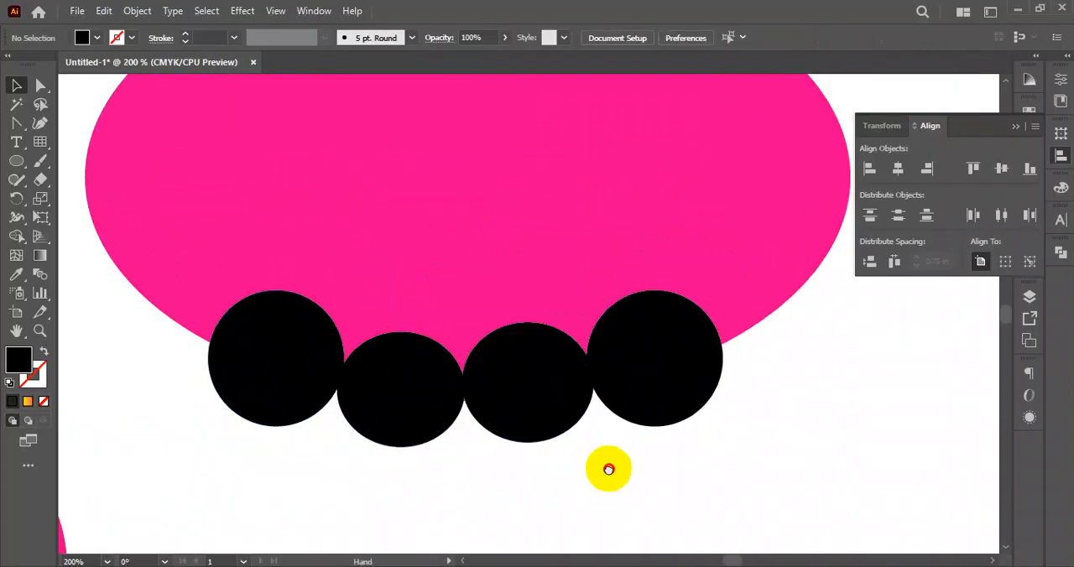
left_click_drag(331, 450, 653, 333)
left_click(18, 218)
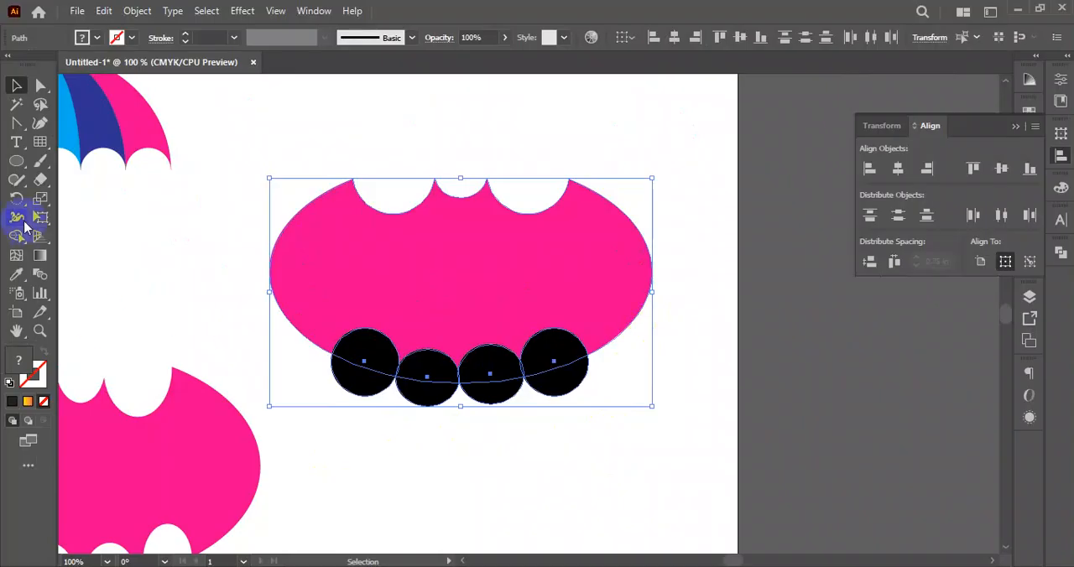
left_click(17, 236)
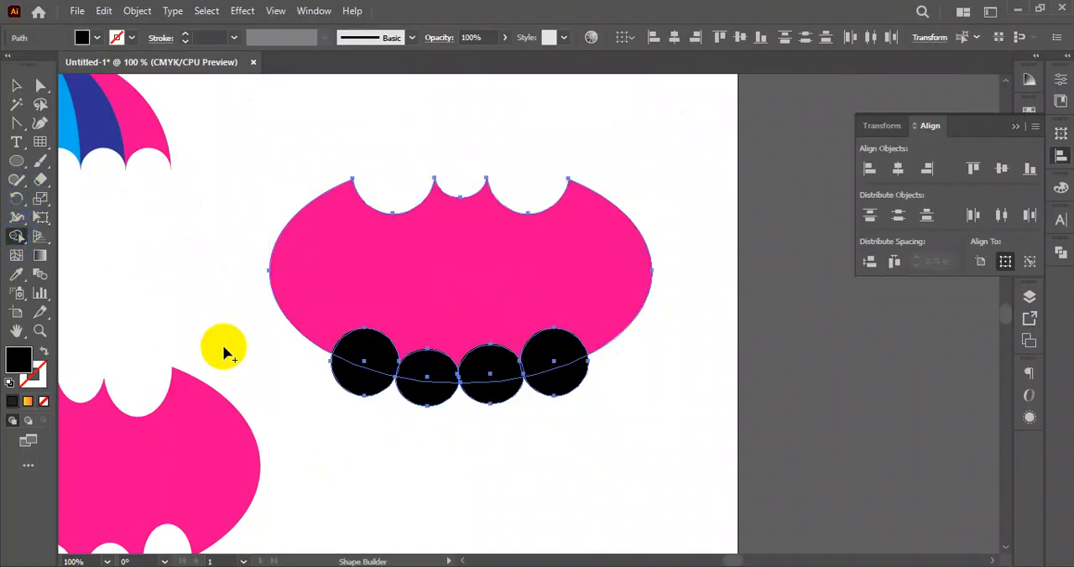
left_click(372, 356, "alt")
left_click(427, 376, "alt")
left_click(489, 382, "alt")
left_click(554, 360, "alt")
- Erase the remaining black and pink slivers between the cut-outs along the bat emblem's lower edge
scroll(525, 370, "up", 6)
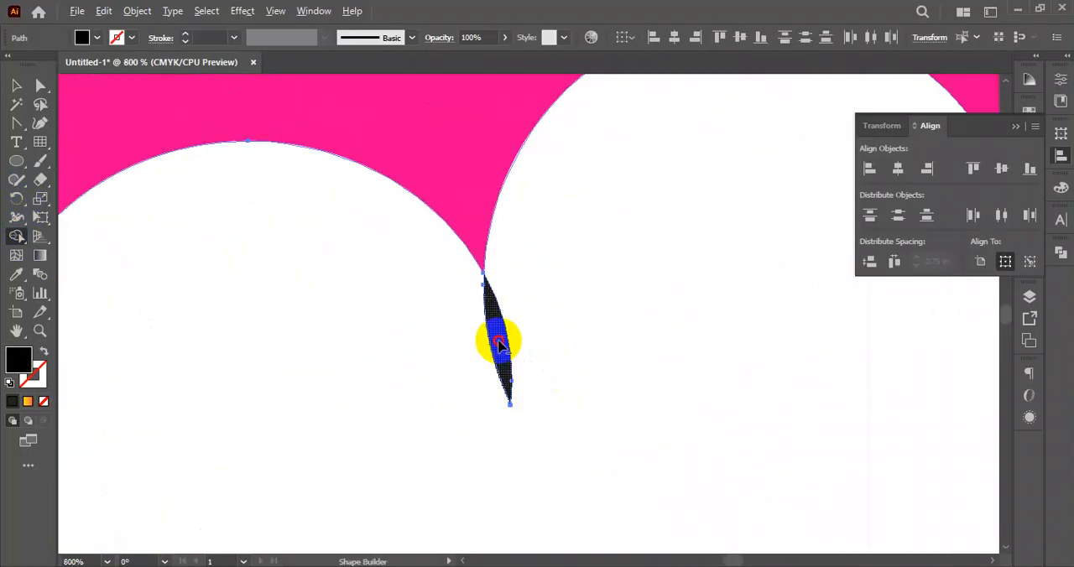
left_click_drag(288, 354, 774, 367)
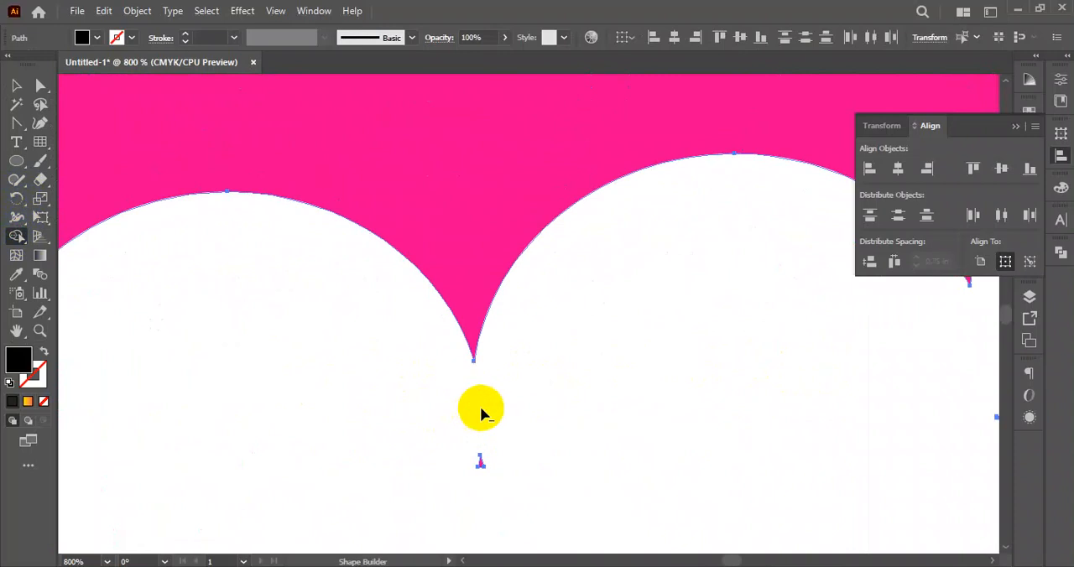
left_click_drag(288, 415, 722, 412)
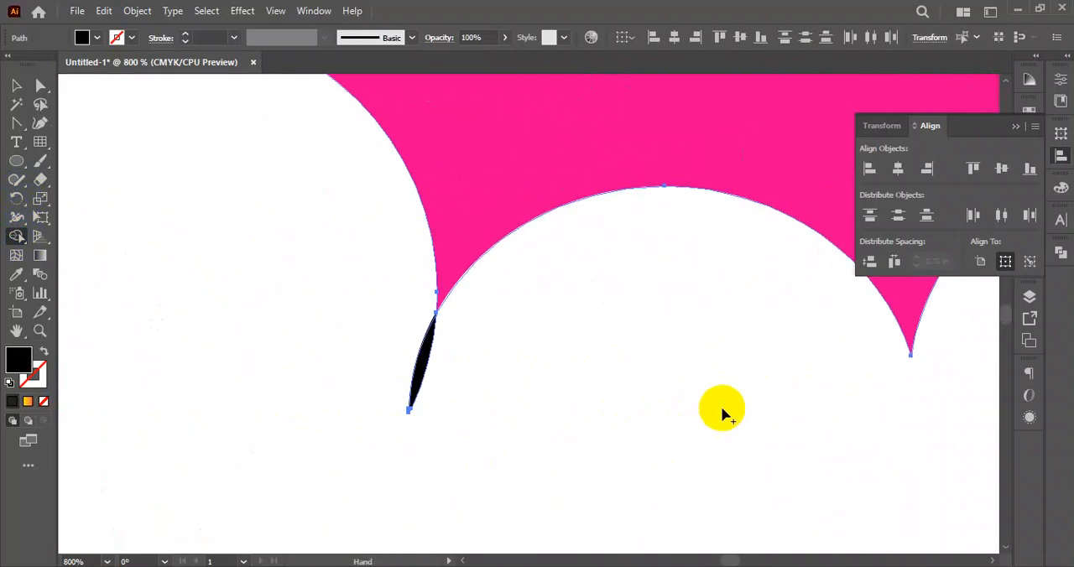
left_click(430, 366, "alt")
scroll(426, 367, "down", 5)
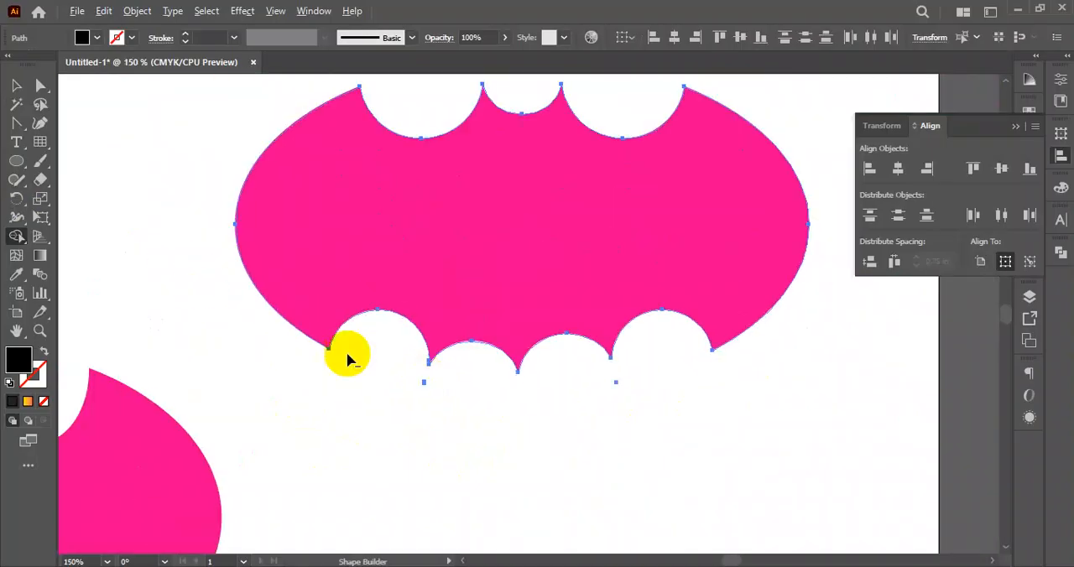
scroll(347, 357, "up", 5)
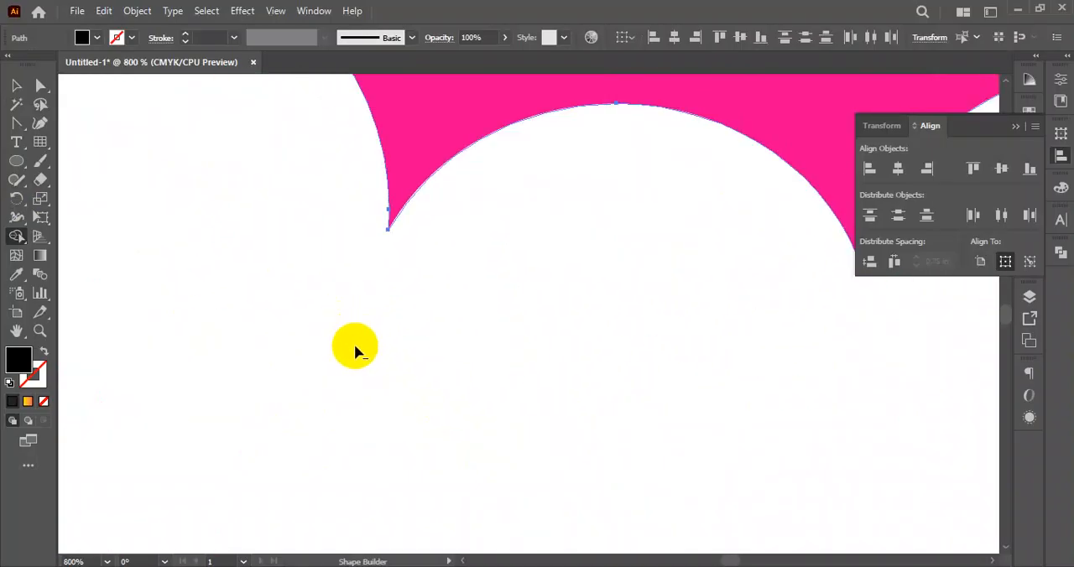
scroll(355, 350, "down", 5)
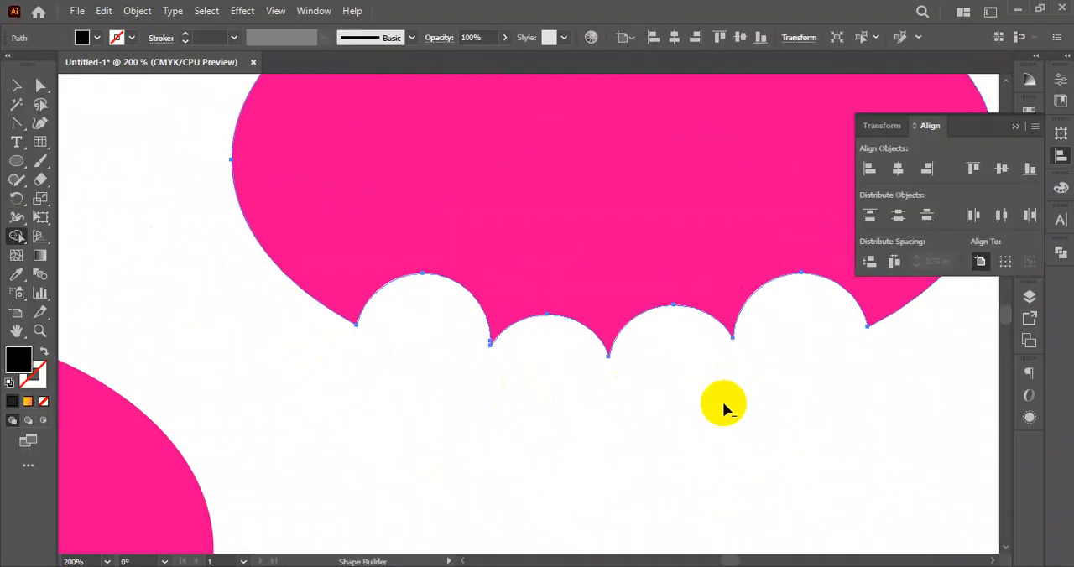
left_click(378, 376)
- Delete the older bat emblem below the umbrella and move the new emblem towards the middle of the artboard
scroll(388, 386, "down", 6)
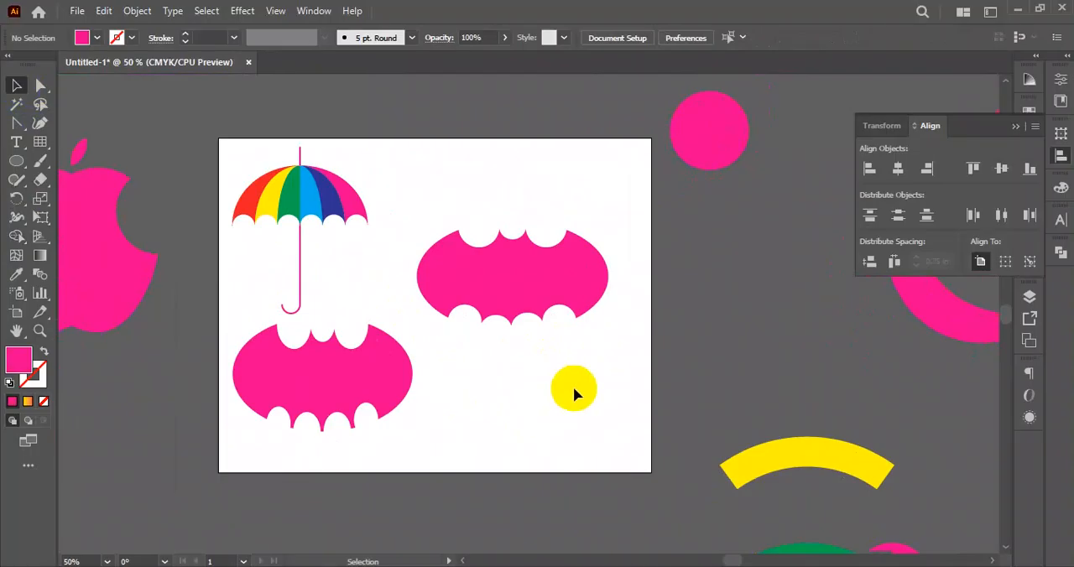
left_click_drag(491, 291, 523, 234)
left_click(507, 328)
left_click(527, 329)
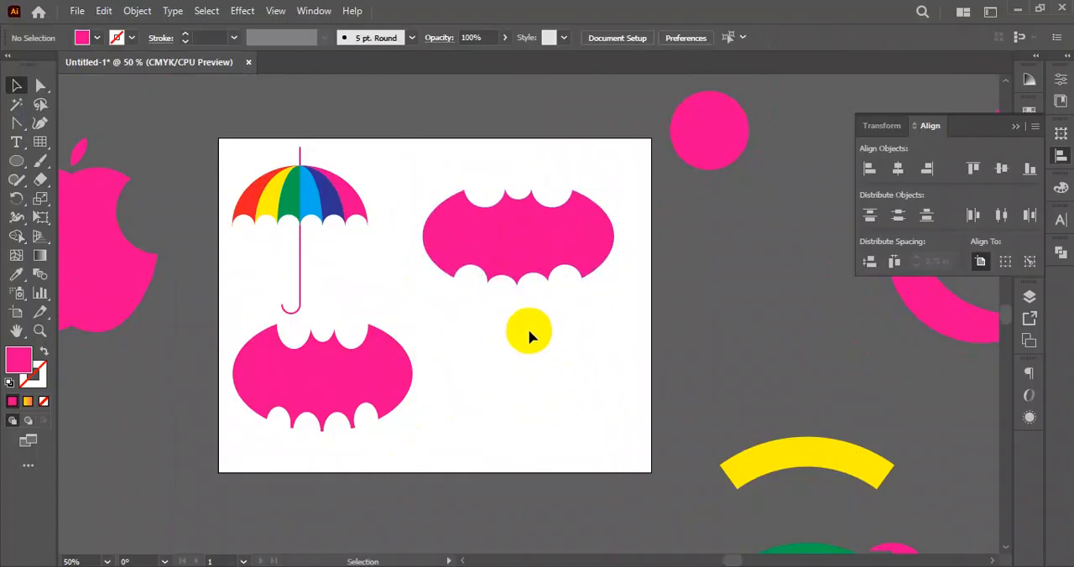
left_click(375, 383)
key("Delete")
left_click_drag(528, 268, 485, 335)
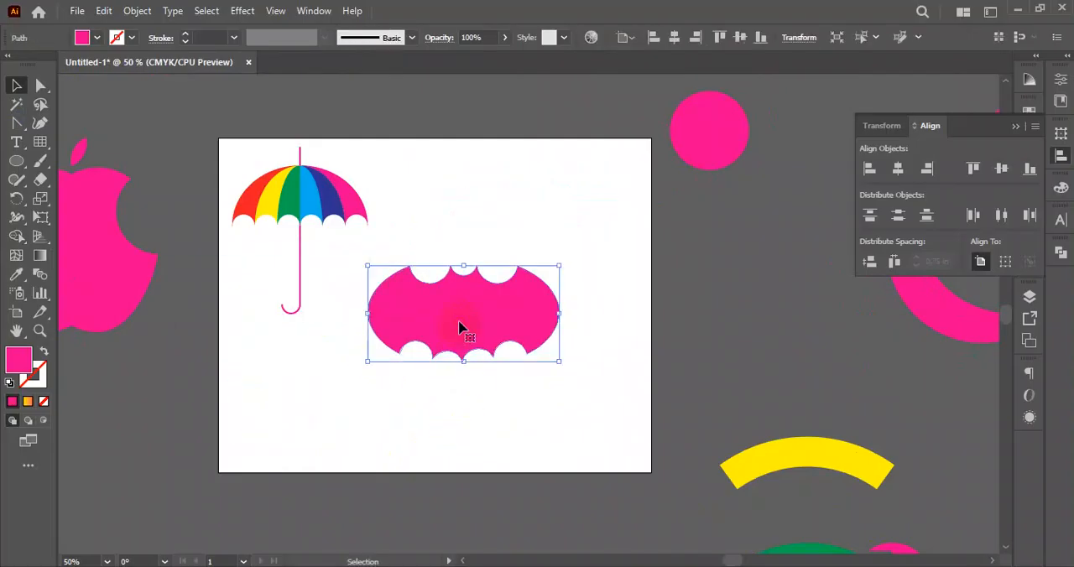
- Change the bat emblem's fill colour to black
left_click(97, 38)
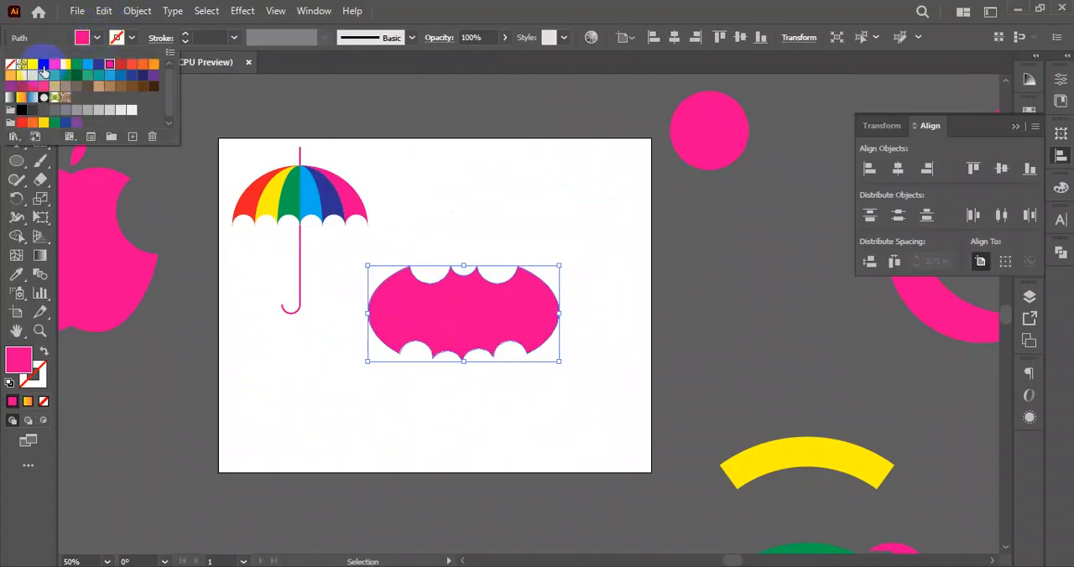
left_click(44, 69)
left_click(585, 269)
left_click(469, 342)
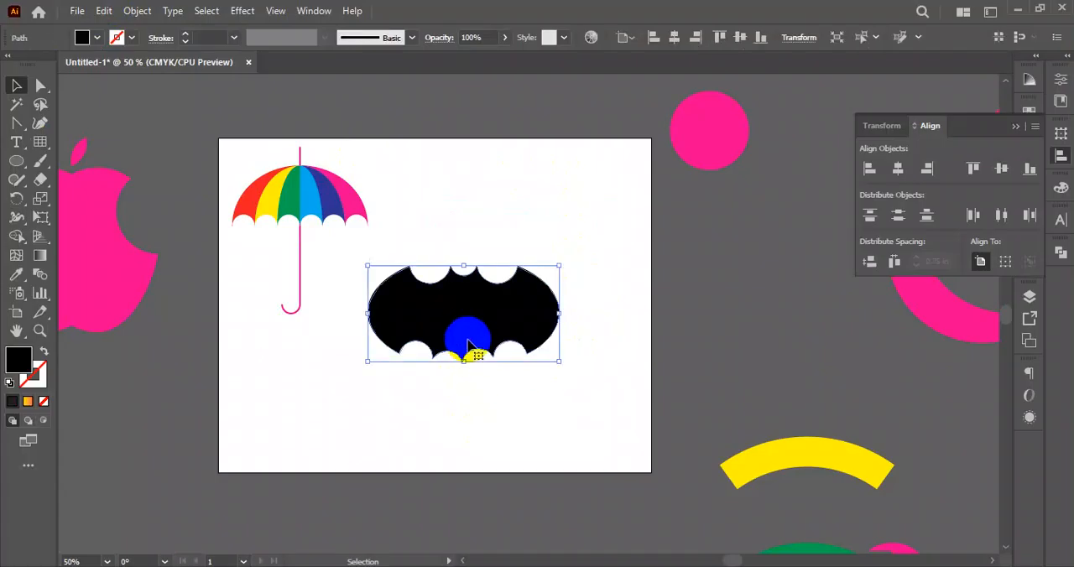
- Reshape the black bat emblem slightly narrower and taller and place it beside the umbrella near the artboard's upper edge
left_click_drag(469, 366, 457, 384)
left_click(619, 354)
left_click(528, 329)
left_click_drag(562, 324, 518, 245)
left_click(598, 341)
left_click(494, 343)
left_click(647, 531)
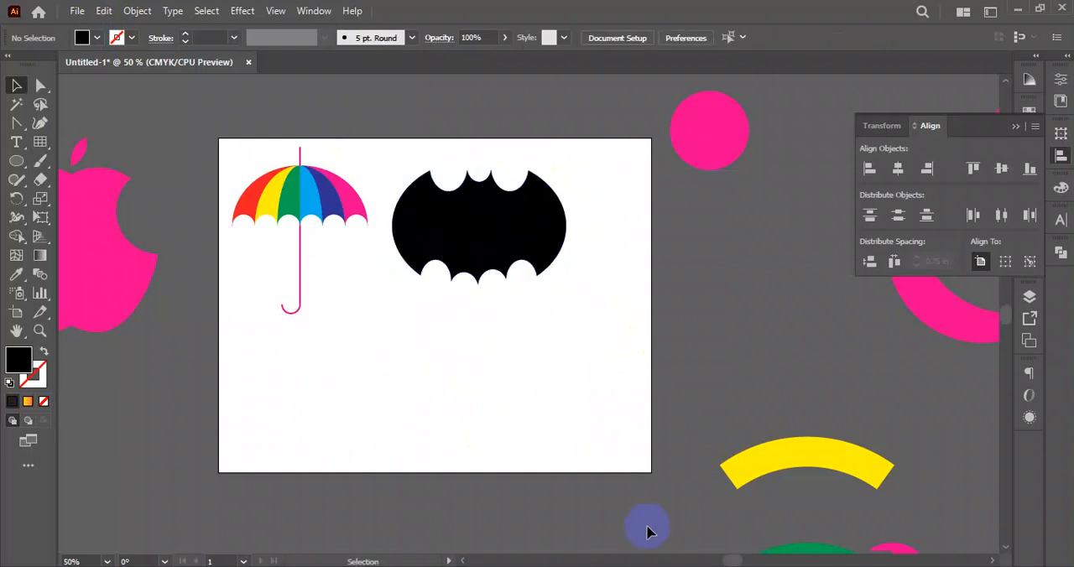
- Switch to the browser and look through the "pathfinder illustrator practice" image results for another practice design
key("alt+Tab")
scroll(554, 470, "down", 4)
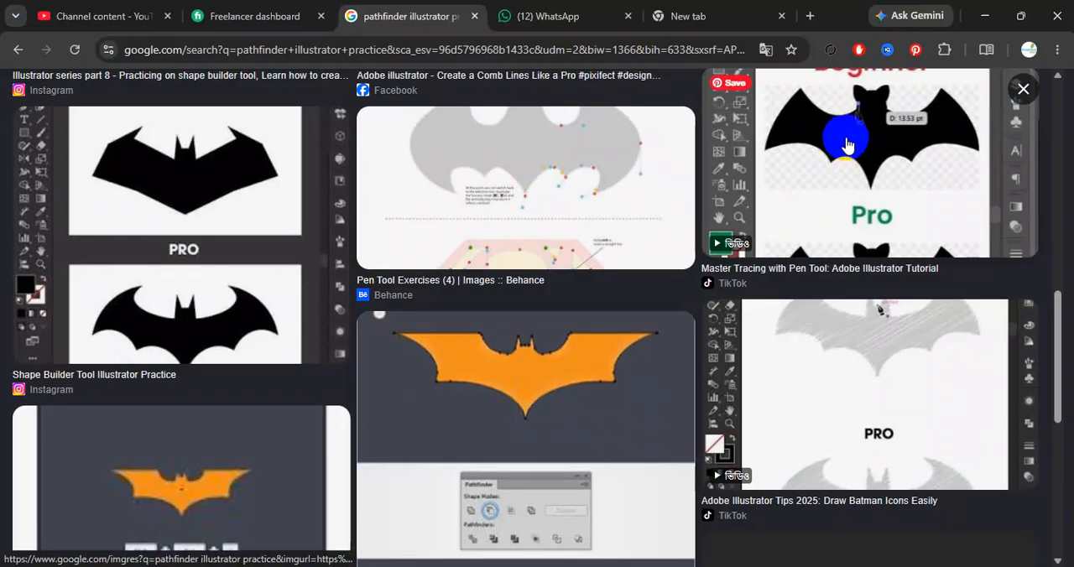
scroll(503, 319, "down", 2)
scroll(679, 288, "up", 10)
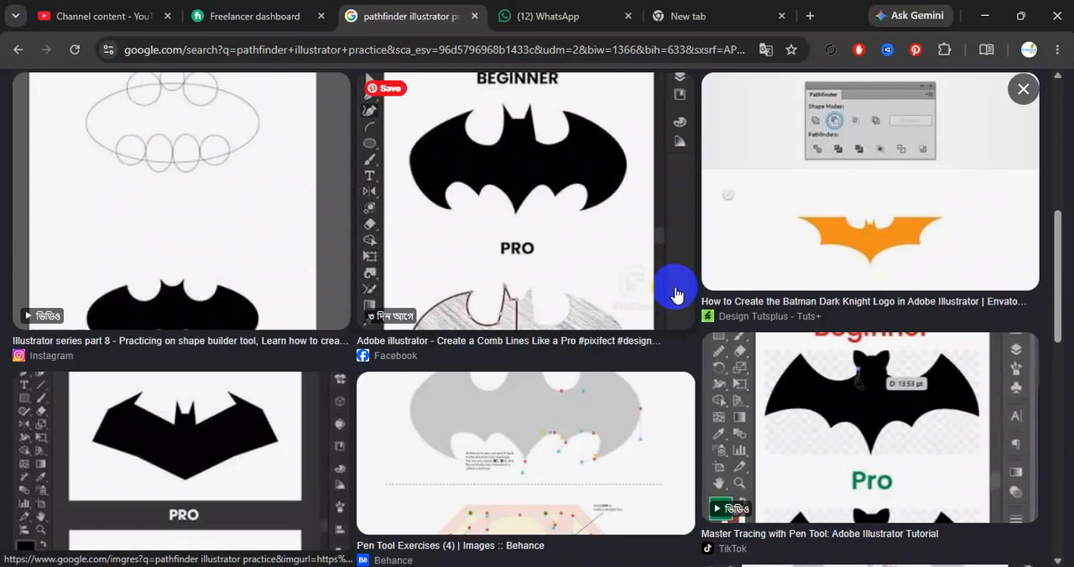
left_click(1026, 89)
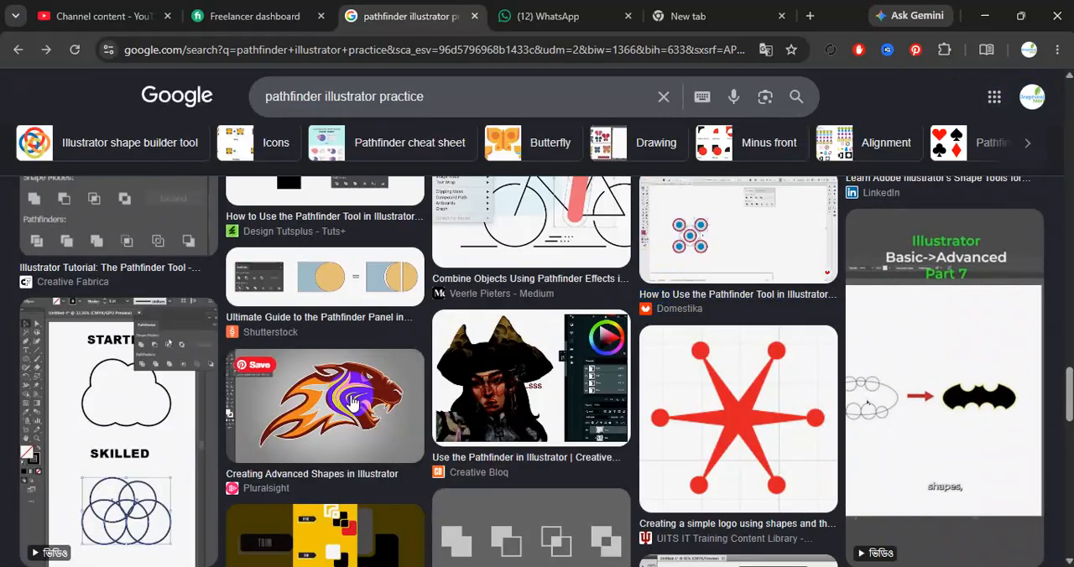
scroll(366, 384, "down", 5)
scroll(365, 385, "up", 5)
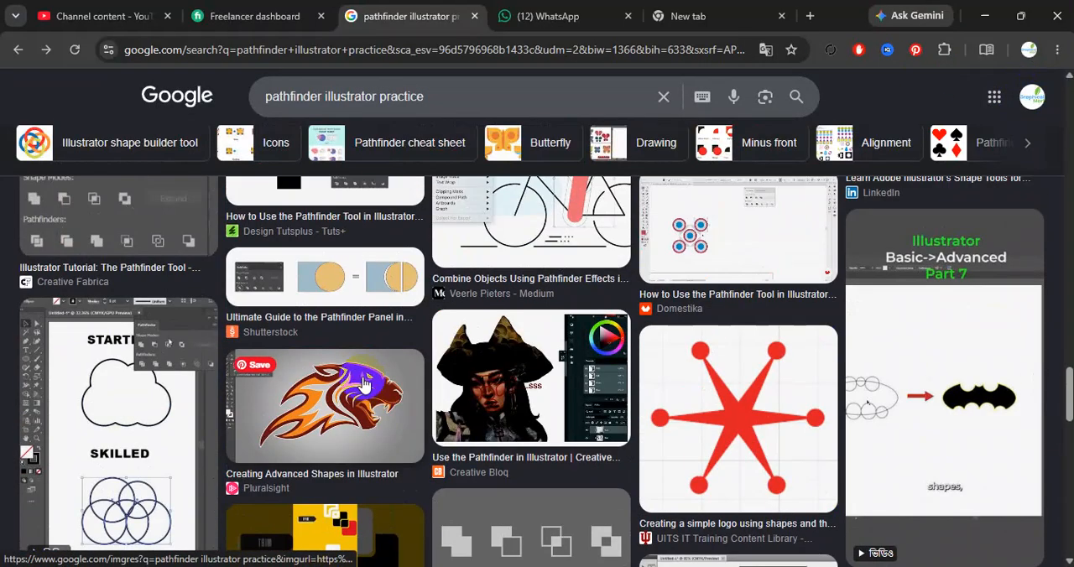
scroll(369, 384, "down", 5)
scroll(487, 386, "down", 1)
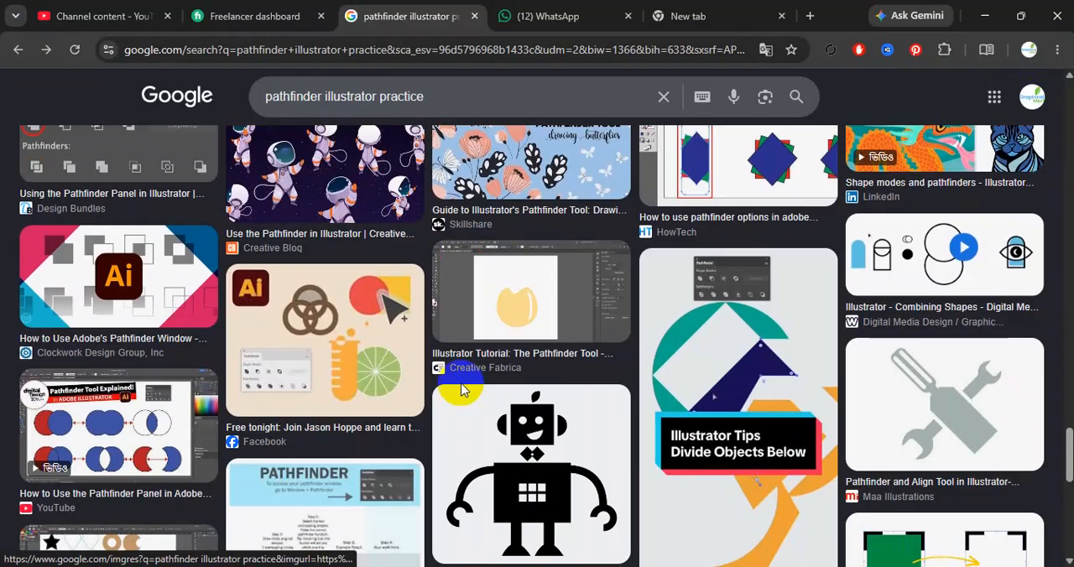
scroll(353, 357, "down", 5)
scroll(407, 355, "up", 4)
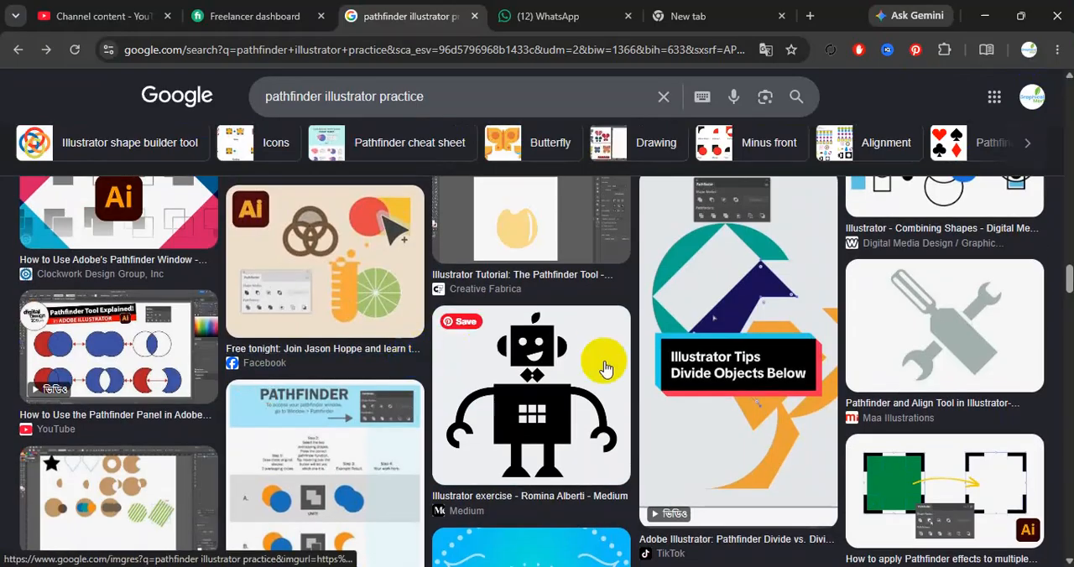
- Preview the black robot exercise image, look through its related images, and return to the start of the image results
left_click(625, 441)
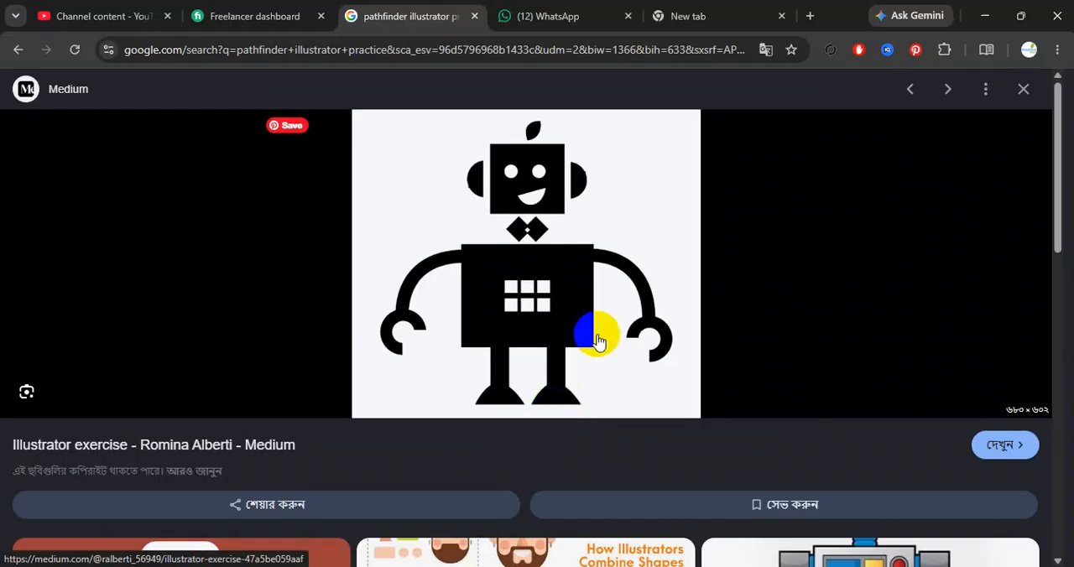
scroll(592, 340, "down", 3)
scroll(587, 336, "down", 4)
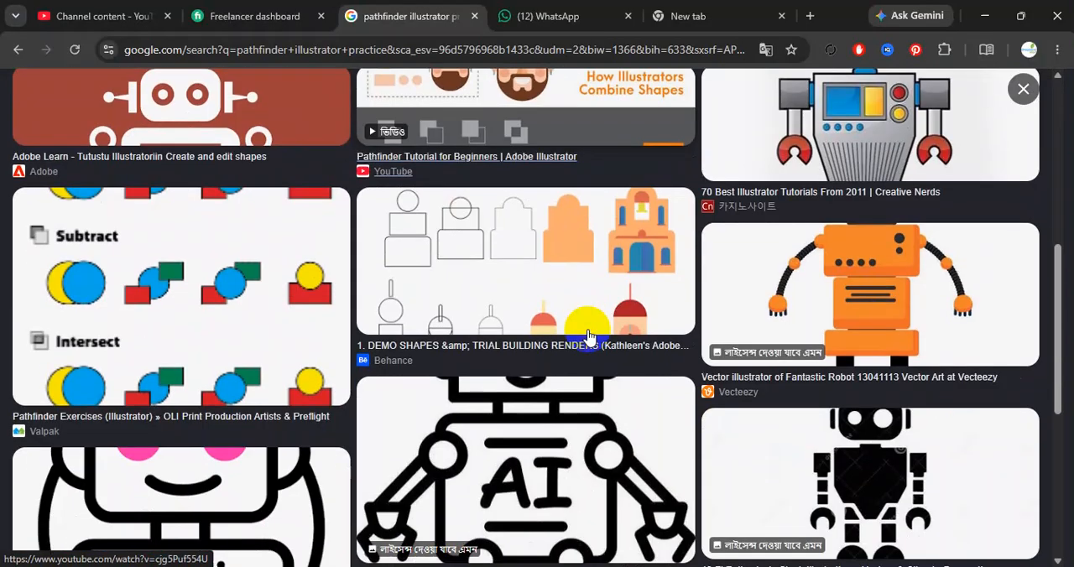
scroll(587, 336, "down", 2)
scroll(592, 336, "up", 10)
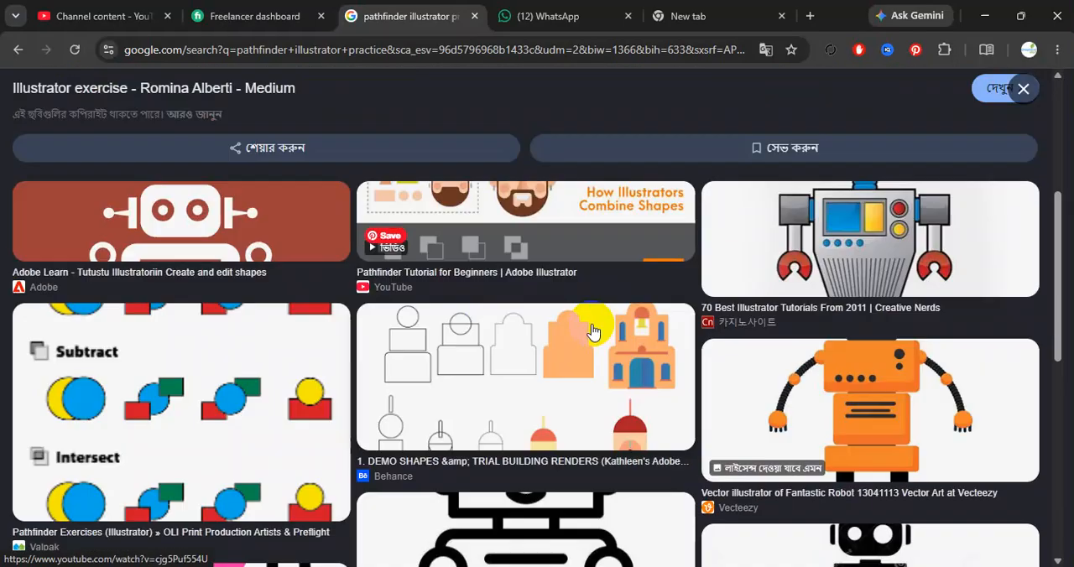
left_click(1024, 89)
scroll(470, 174, "up", 15)
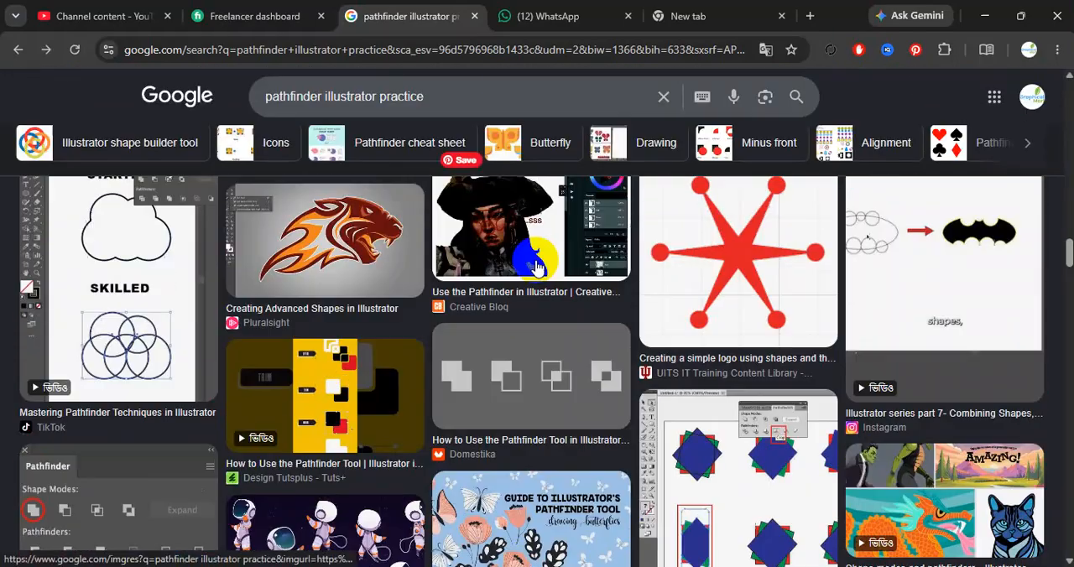
scroll(493, 307, "up", 3)
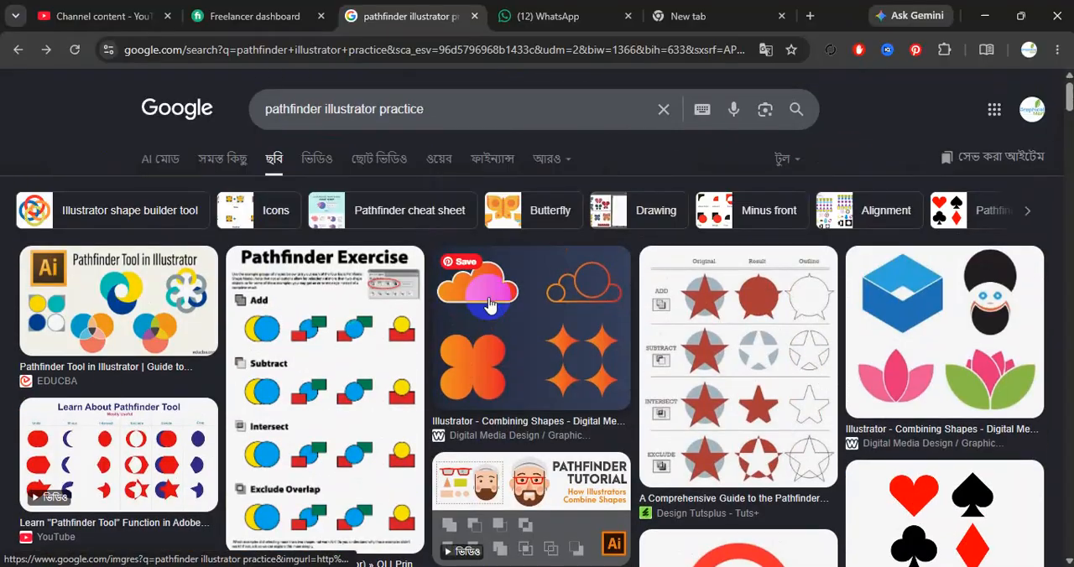
- Copy the Combining Shapes image with clouds and stars, then paste it into the Illustrator document beside the artboard
left_click(576, 361)
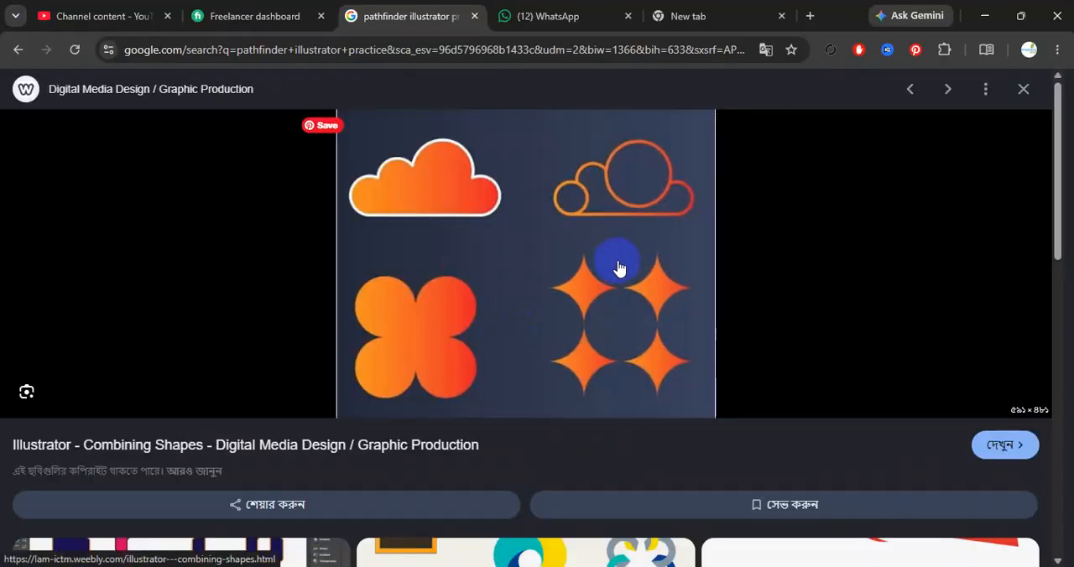
right_click(537, 206)
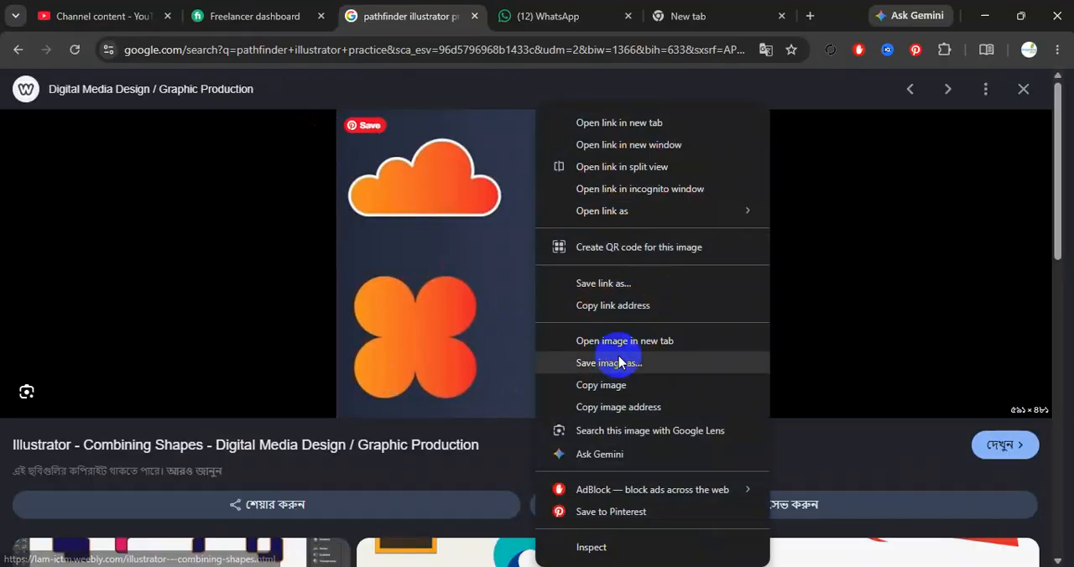
left_click(600, 384)
key("alt+Tab")
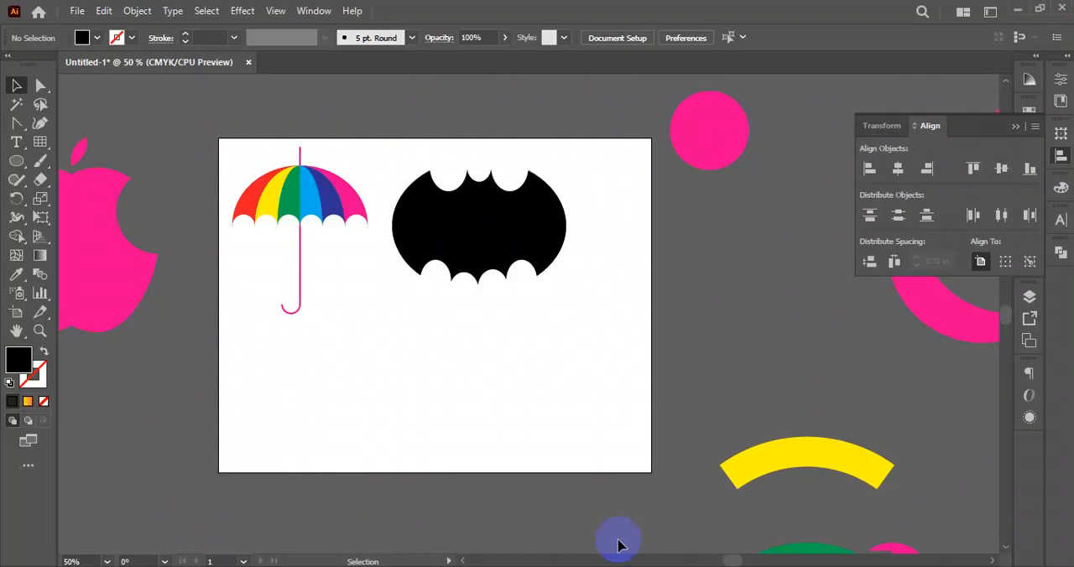
key("ctrl+v")
left_click_drag(470, 343, 674, 381)
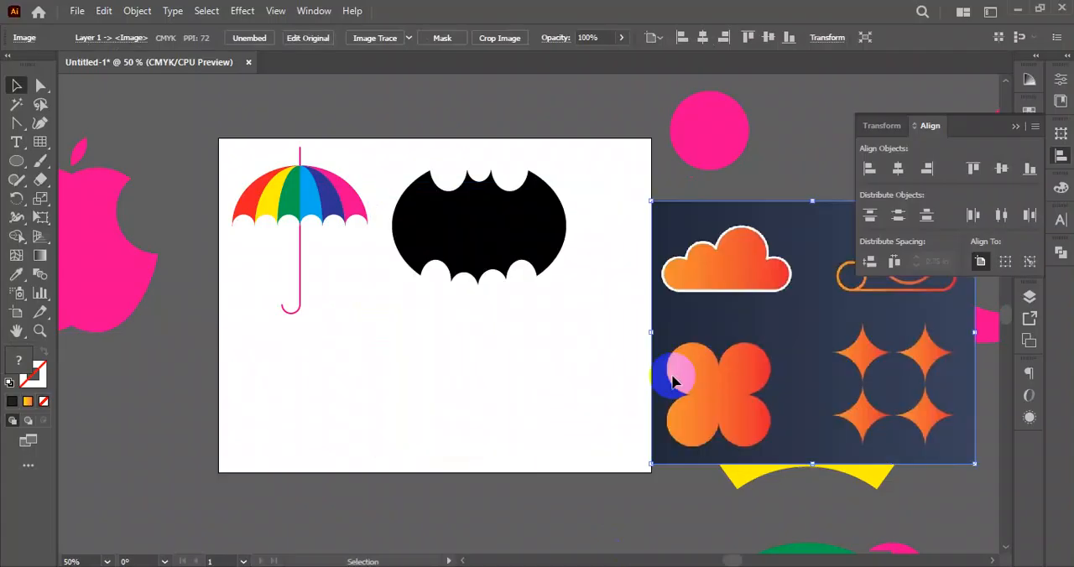
left_click(155, 339)
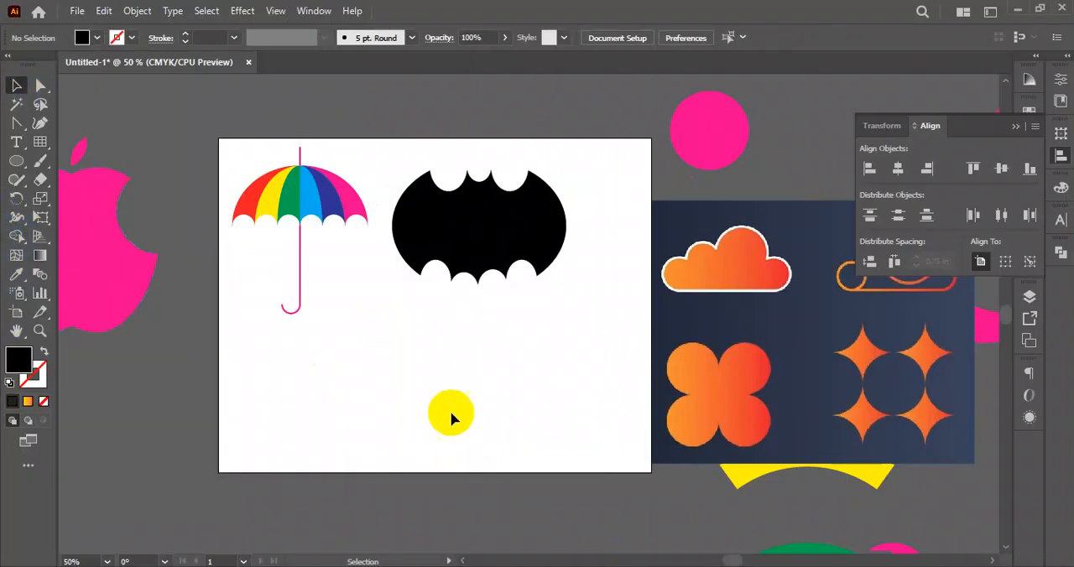
- Draw a black circle about 1.8 in across below the umbrella and duplicate it into a touching two-by-two grid
left_click(16, 162)
left_click_drag(319, 329, 409, 378)
left_click(16, 85)
left_click_drag(347, 415, 417, 416)
left_click(546, 435)
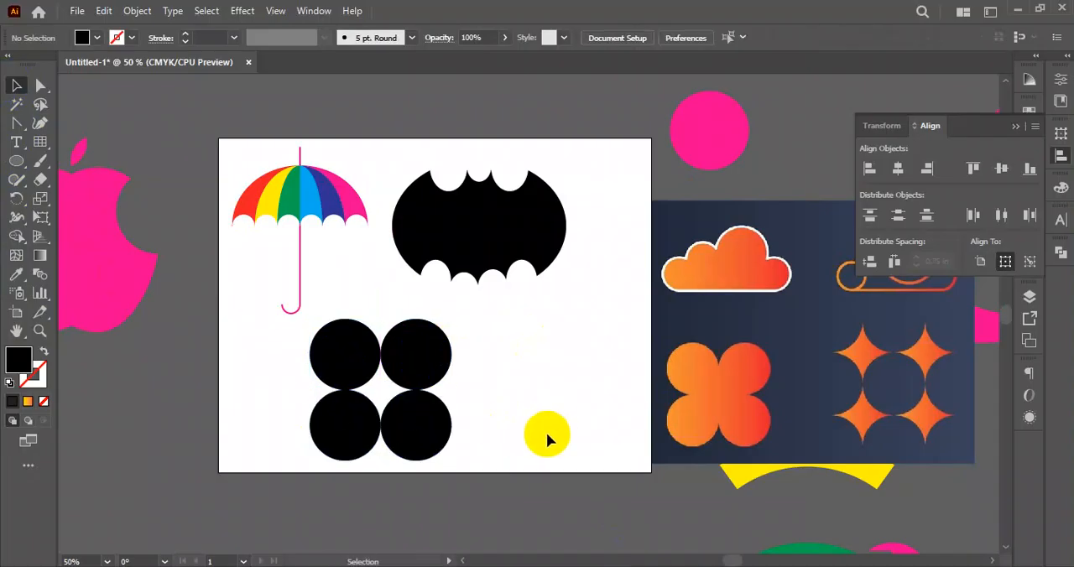
- Duplicate the four-circle grid alongside the original and fill the gap between the copied circles using Shape Builder
left_click_drag(532, 361, 336, 439)
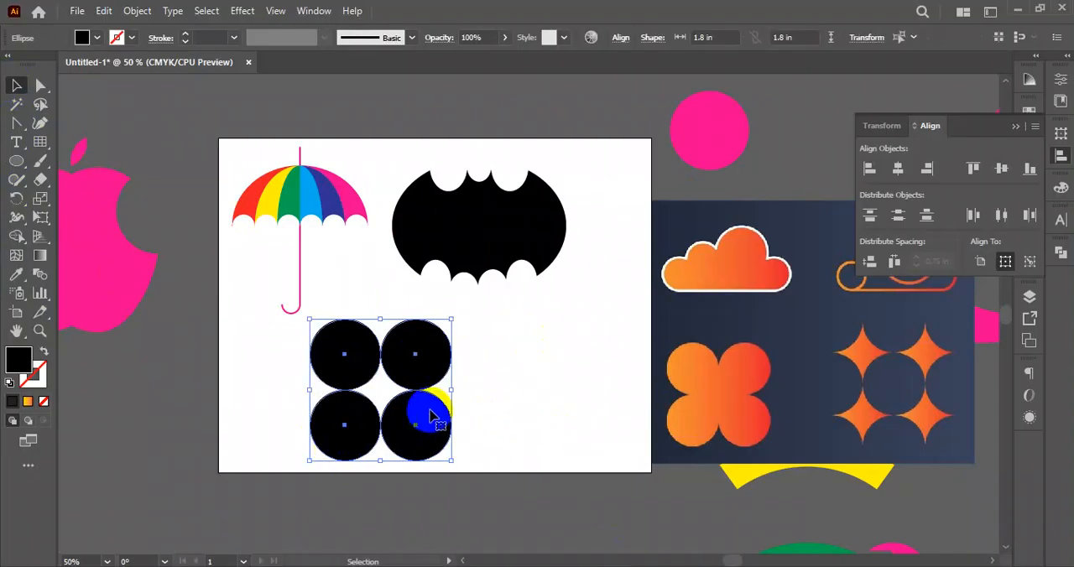
left_click_drag(427, 379, 558, 385)
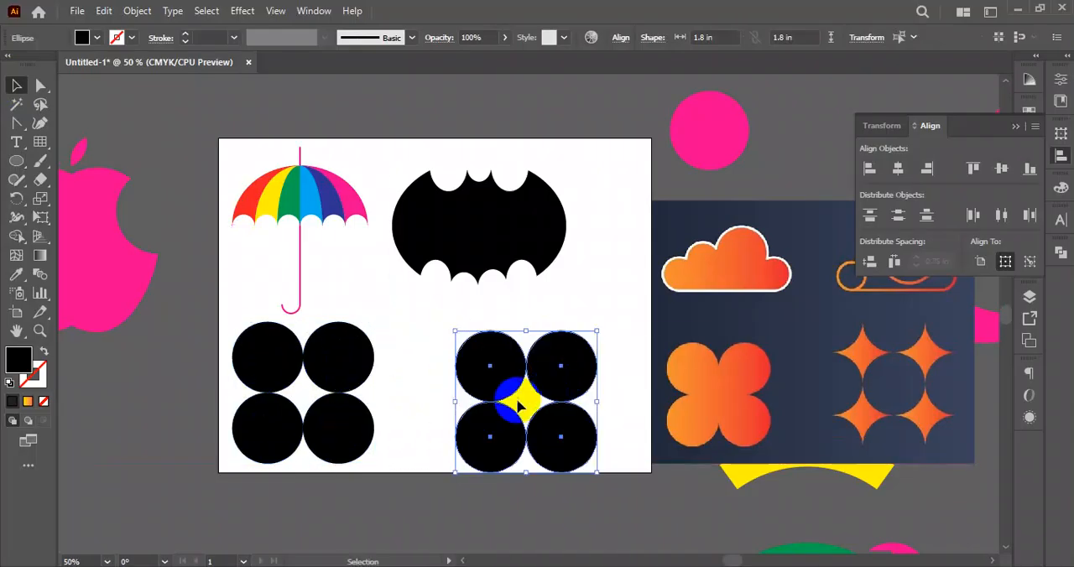
left_click(17, 237)
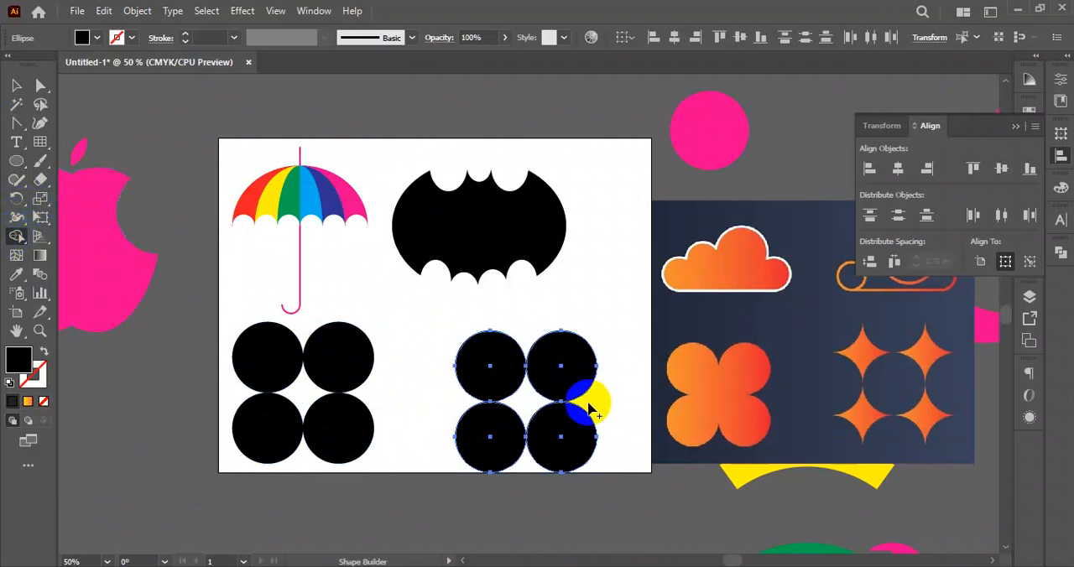
left_click(527, 409)
left_click(17, 84)
left_click(496, 246)
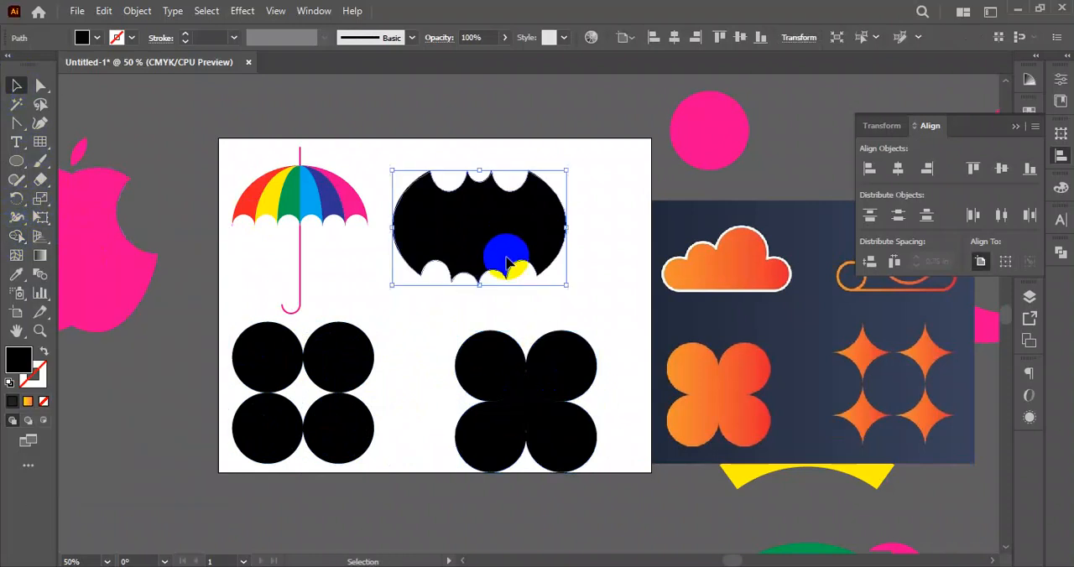
- Delete the four copied circles to leave only the four-pointed star, and move the star up below the bat emblem
left_click(562, 364)
key("Delete")
left_click(495, 367)
key("Delete")
left_click(492, 445)
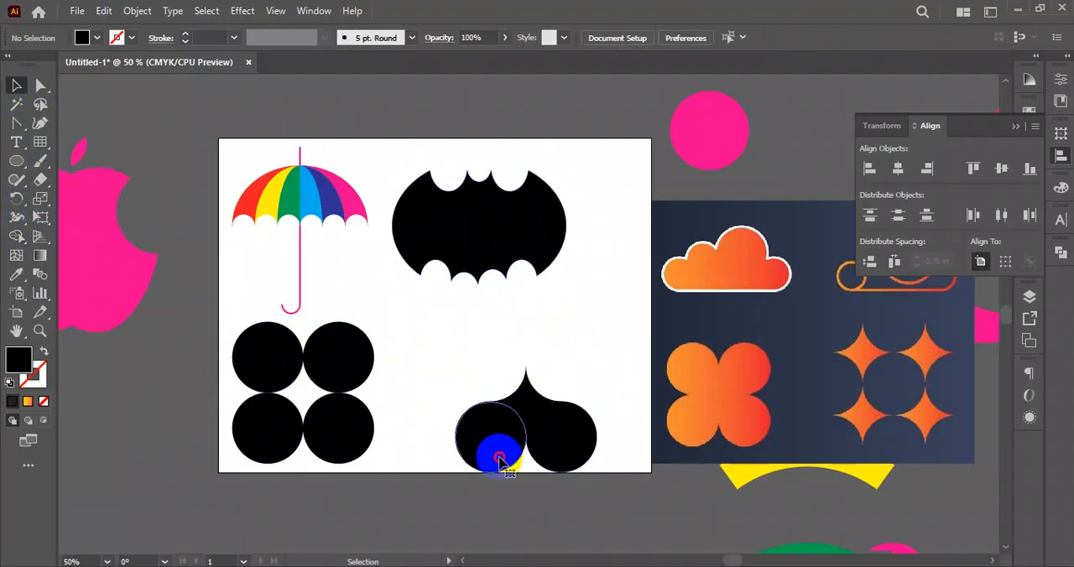
key("Delete")
left_click(568, 440)
key("Delete")
left_click_drag(547, 390, 580, 338)
- Merge two diagonally opposite circles of the remaining grid with Shape Builder and move the merged shape away from the others
left_click(333, 344)
left_click_drag(357, 363, 260, 447)
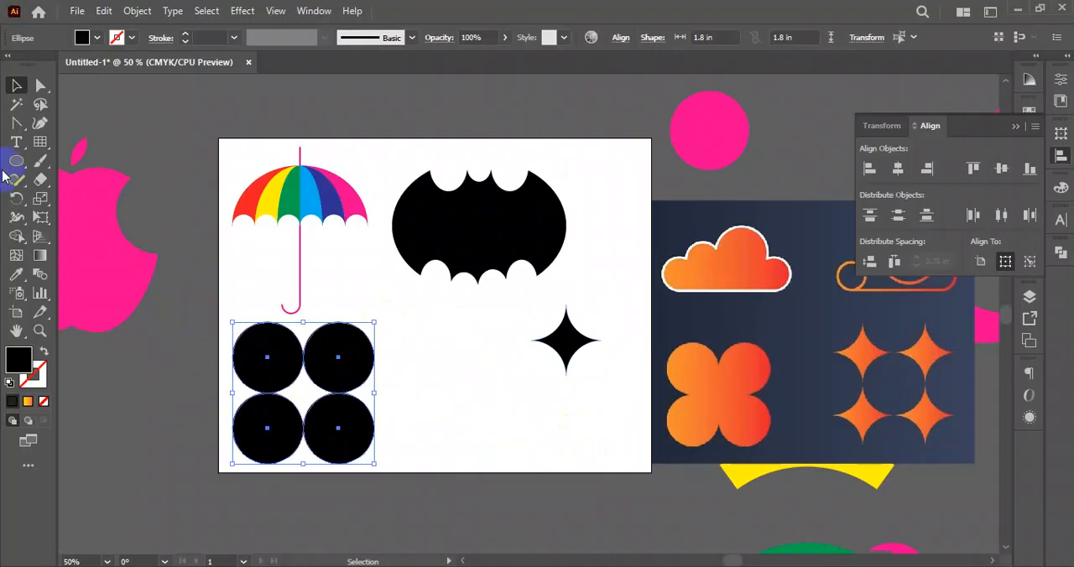
left_click(18, 239)
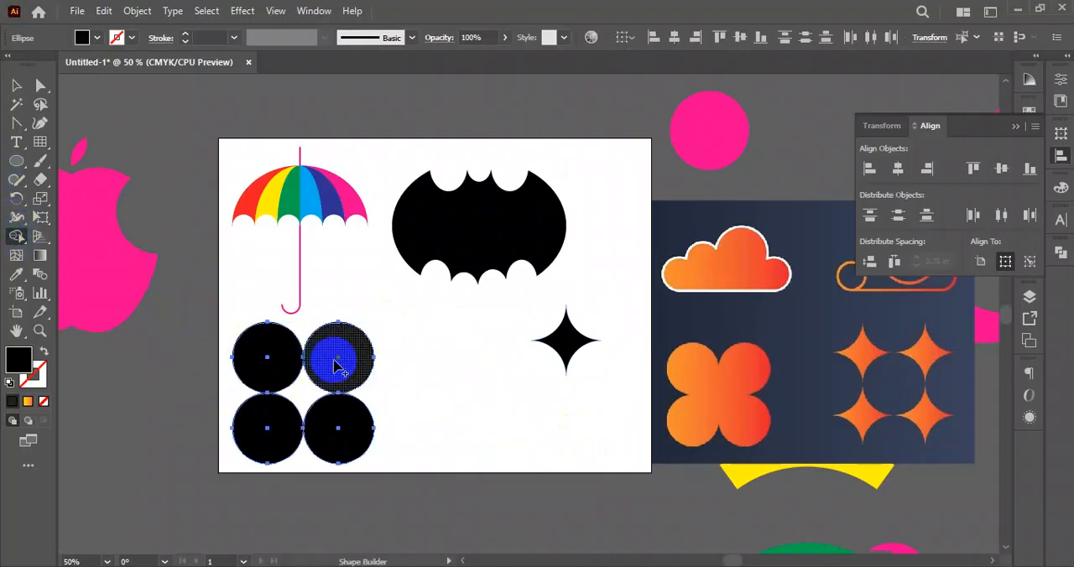
mouse_move(343, 357)
left_mouse_down()
mouse_move(305, 419)
mouse_move(271, 427)
left_mouse_up()
left_click(15, 87)
left_click(391, 350)
left_click_drag(336, 355, 492, 342)
left_click(540, 443)
- Move the two loose black circles off the artboard beside the apple, and reposition the merged shape below the umbrella
left_click_drag(331, 439, 137, 438)
left_click_drag(267, 378, 136, 386)
left_click_drag(159, 439, 148, 483)
left_click_drag(141, 388, 103, 434)
left_click_drag(434, 395, 332, 404)
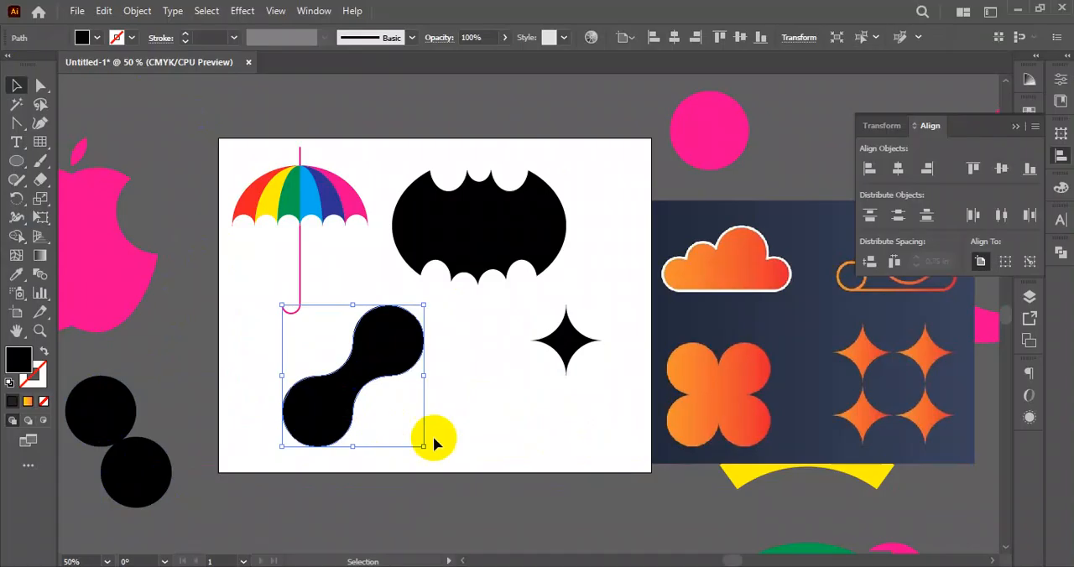
left_click(424, 436)
left_click_drag(412, 434, 430, 318)
left_click(471, 397)
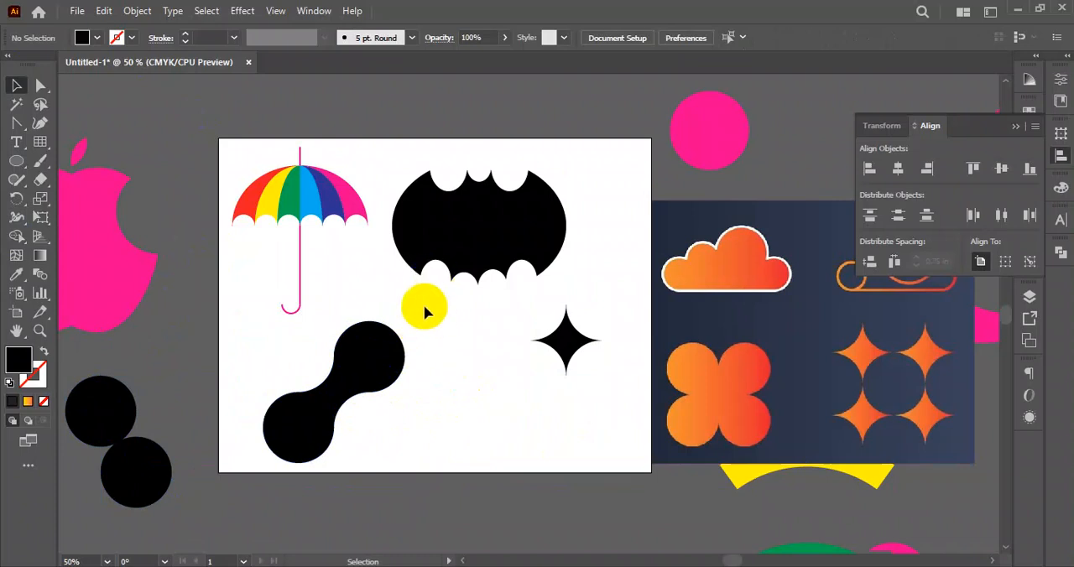
- Move the merged two-circle shape off the artboard, below the loose black circles
scroll(453, 314, "down", 2)
mouse_move(476, 340)
left_mouse_down()
mouse_move(517, 291)
mouse_move(478, 322)
mouse_move(539, 343)
mouse_move(463, 360)
mouse_move(491, 347)
left_mouse_up()
scroll(436, 330, "up", 3)
scroll(479, 348, "down", 1)
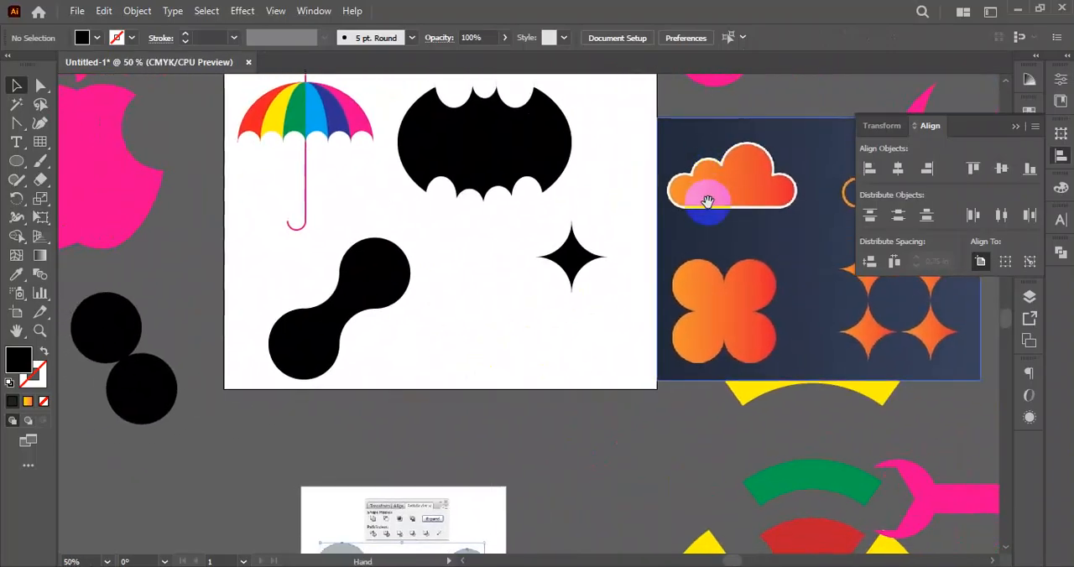
left_click_drag(707, 203, 648, 186)
left_click_drag(320, 251, 157, 458)
- Draw a wide black rectangle on the artboard below the umbrella as the cloud's base
left_click(20, 165)
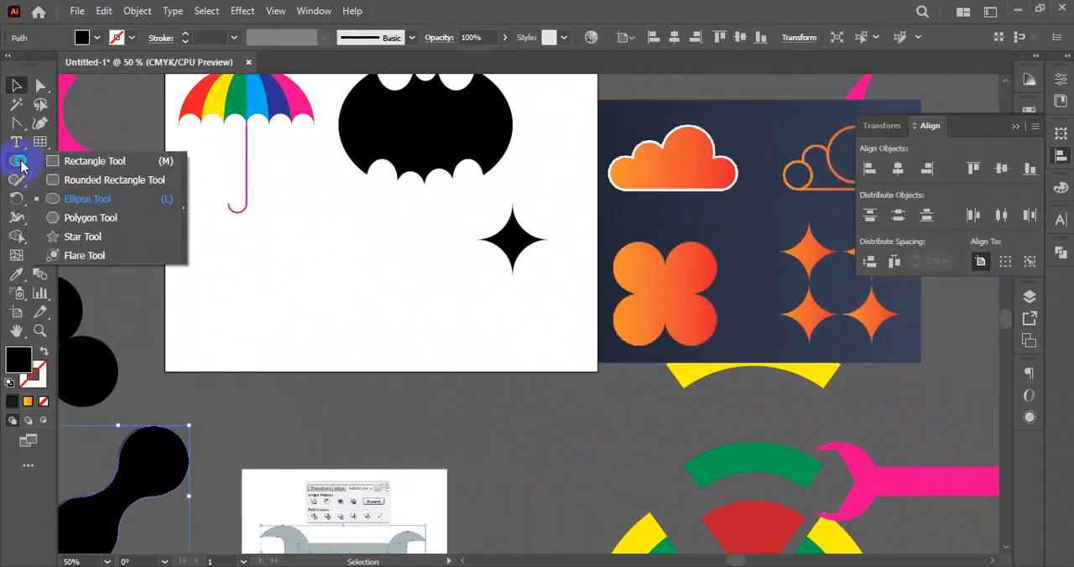
left_click(84, 161)
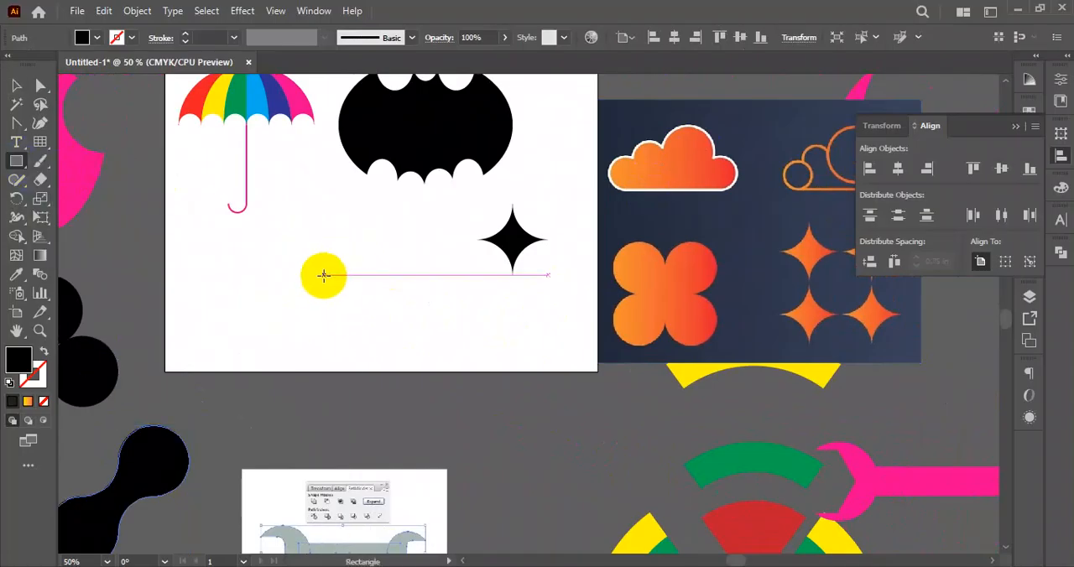
left_click_drag(308, 259, 348, 313)
left_click(16, 84)
left_click(394, 295)
left_click_drag(387, 315, 422, 309)
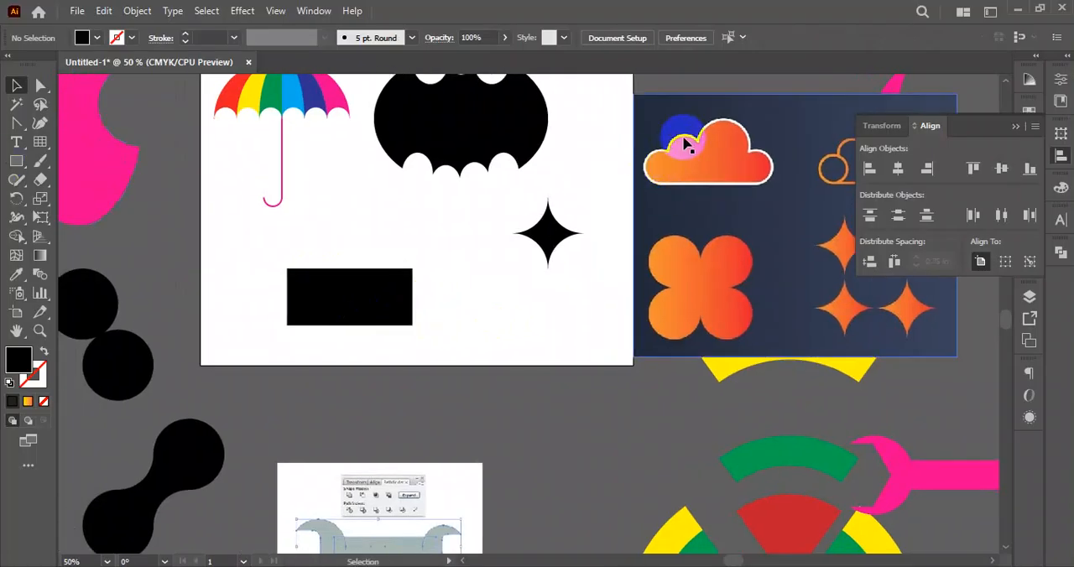
- Lower the top edge of the cloud's base rectangle and draw a black circle beside its upper-left corner
left_click(16, 162)
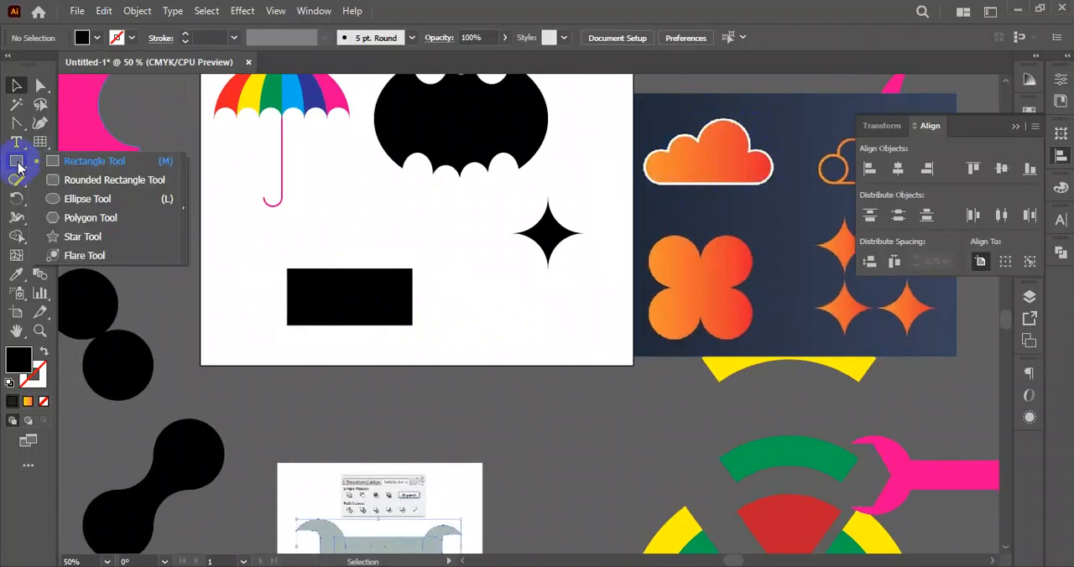
left_click(87, 199)
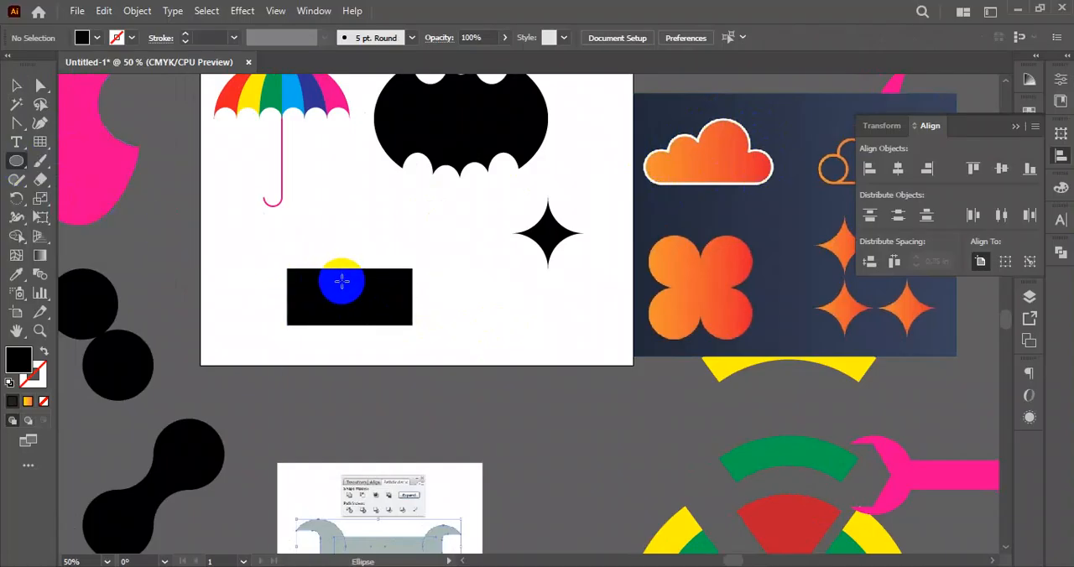
scroll(341, 282, "up", 1)
left_click(344, 288, "ctrl")
left_click_drag(351, 267, 350, 280)
left_click_drag(248, 272, 278, 311)
left_click(17, 88)
left_click(310, 215)
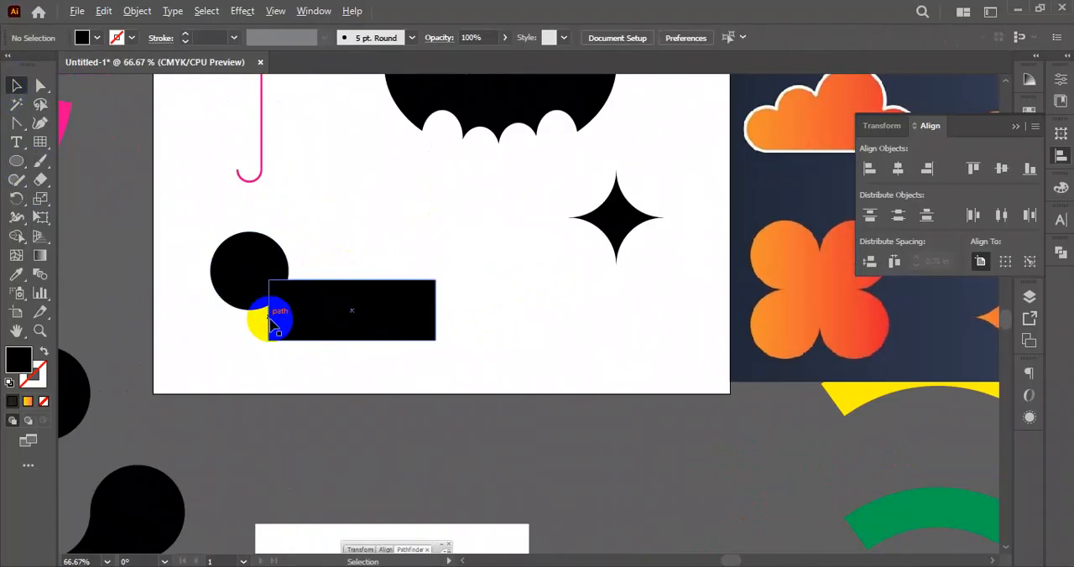
- Fit the circle onto the left end of the base rectangle, flush with the rectangle's bottom edge
scroll(271, 326, "up", 1)
left_click_drag(621, 229, 558, 235)
scroll(581, 304, "down", 1)
scroll(362, 255, "up", 2)
left_click_drag(360, 254, 403, 407)
scroll(411, 416, "up", 3)
left_click_drag(338, 294, 377, 266)
left_click(377, 419)
- Build the cloud's top with a second circle beside the left one and a larger circle further right
scroll(443, 428, "down", 4)
left_click_drag(443, 428, 340, 362)
scroll(345, 420, "down", 1)
scroll(345, 421, "down", 2)
scroll(277, 420, "up", 1)
left_click(425, 349)
left_click_drag(424, 349, 358, 274)
mouse_move(350, 323)
left_mouse_down()
mouse_move(359, 323)
mouse_move(354, 309)
left_mouse_up()
left_click(448, 360)
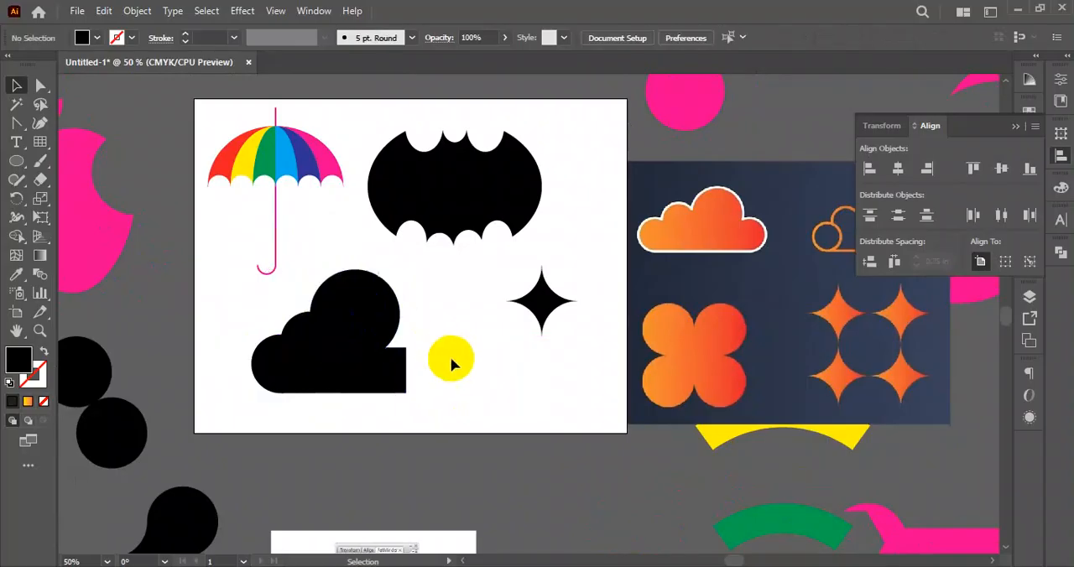
- Scale down the cloud's large top circle slightly, keeping its lower edge in place
left_click_drag(449, 360, 446, 338)
left_click(375, 310)
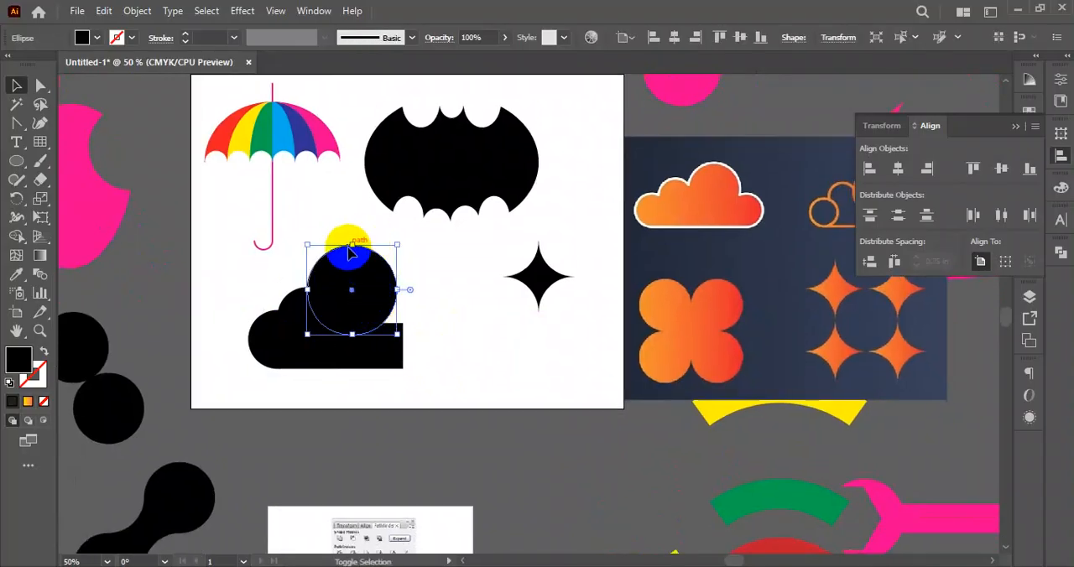
left_click_drag(356, 242, 356, 258)
left_click(430, 304)
- Copy the large circle to the right end of the base, shrink it and sit it flush with the bottom edge
left_click(370, 306)
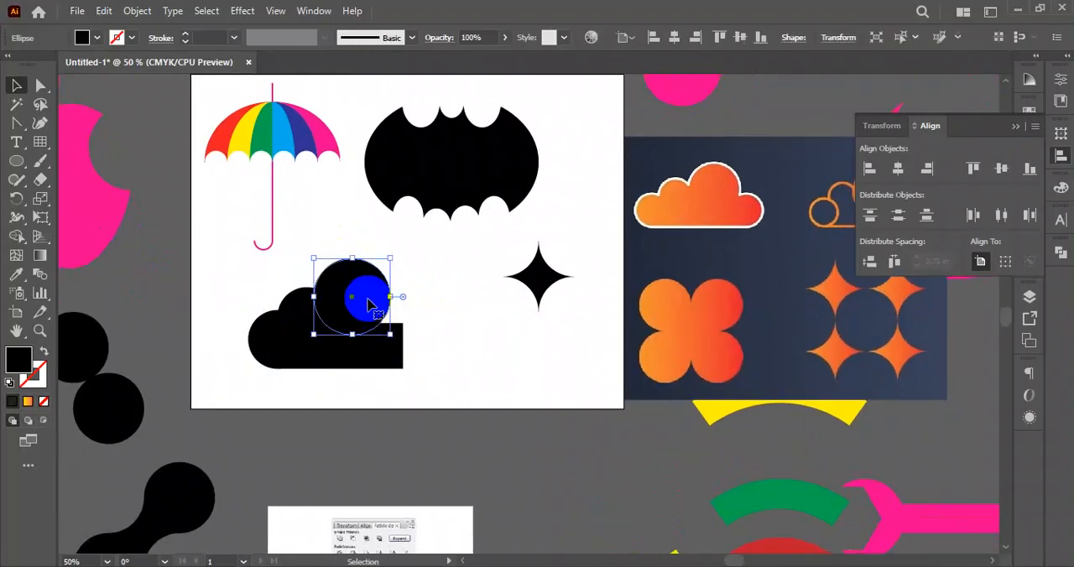
left_click_drag(370, 294, 420, 319)
scroll(419, 319, "up", 3, "alt")
left_click_drag(487, 349, 468, 350)
left_click_drag(391, 337, 389, 361)
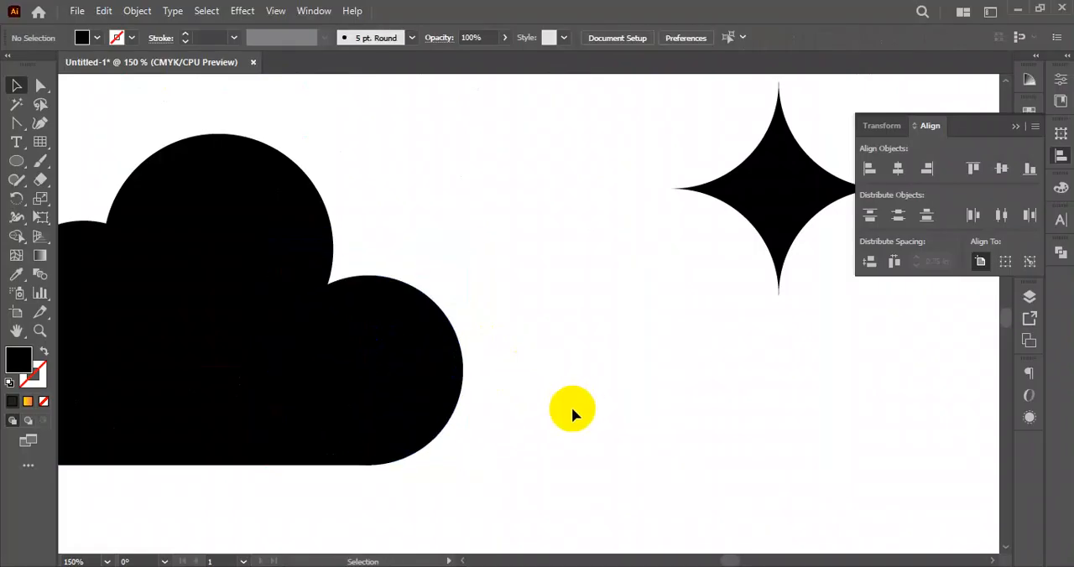
- Enlarge the circle at the right end of the cloud slightly
scroll(571, 411, "down", 3, "alt")
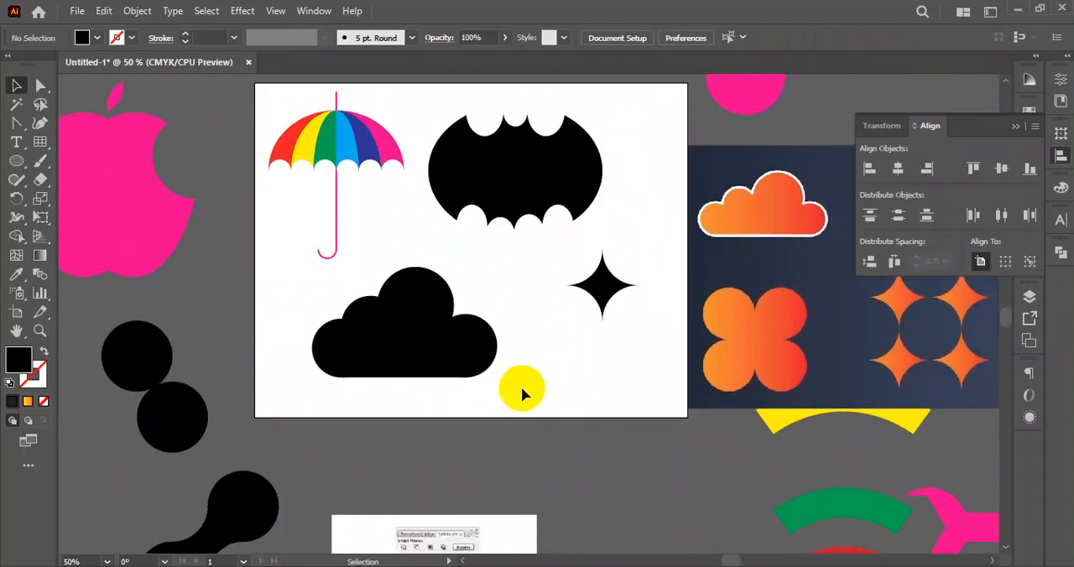
left_click(460, 333)
left_click_drag(468, 313, 468, 306)
left_click(576, 391)
- Unite the cloud's circles and base rectangle into a single shape with Pathfinder
left_click_drag(546, 370, 308, 278)
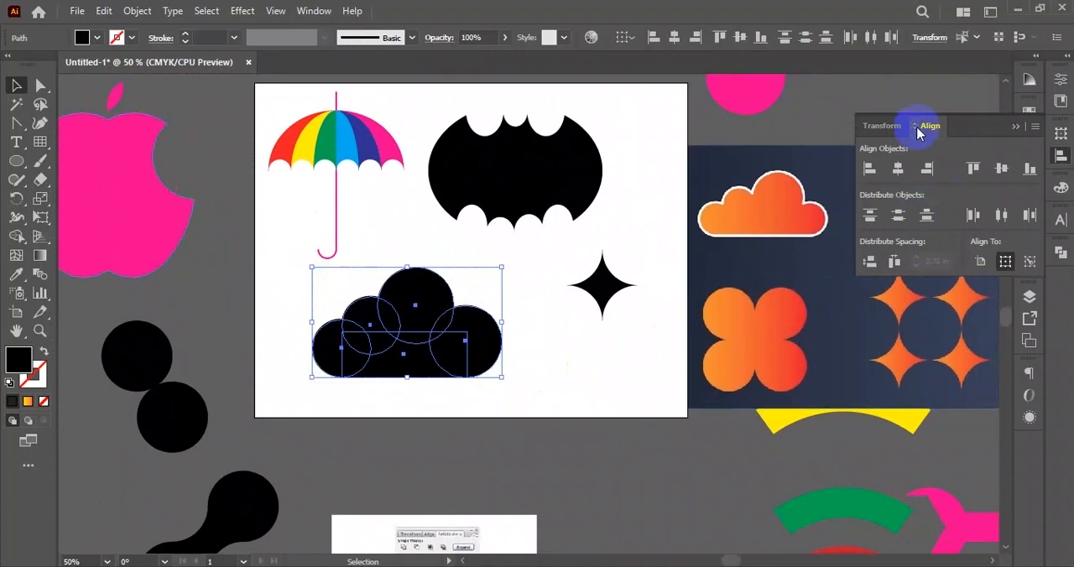
left_click(1060, 252)
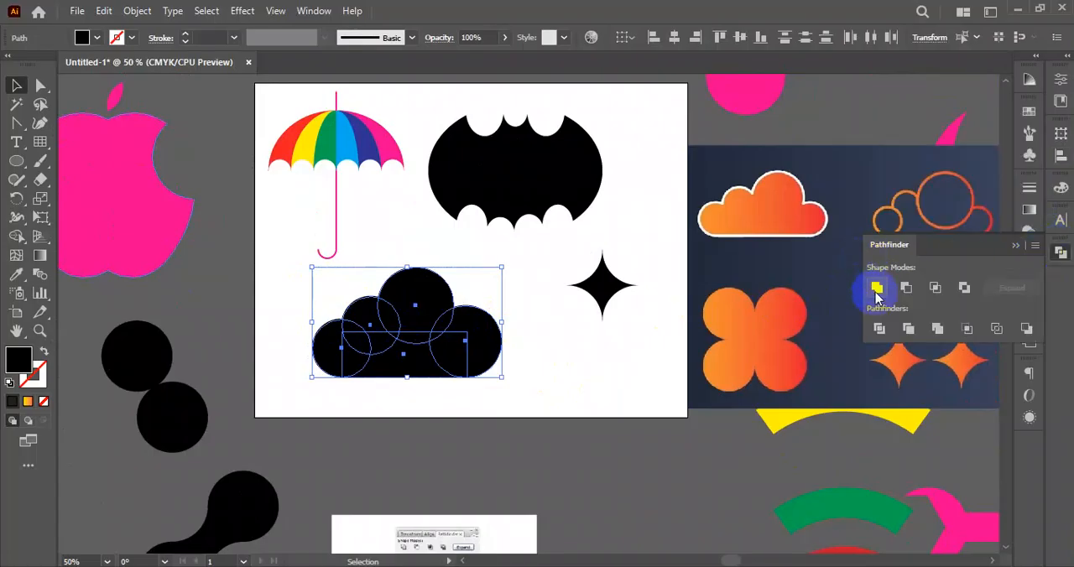
left_click(877, 290)
left_click(564, 404)
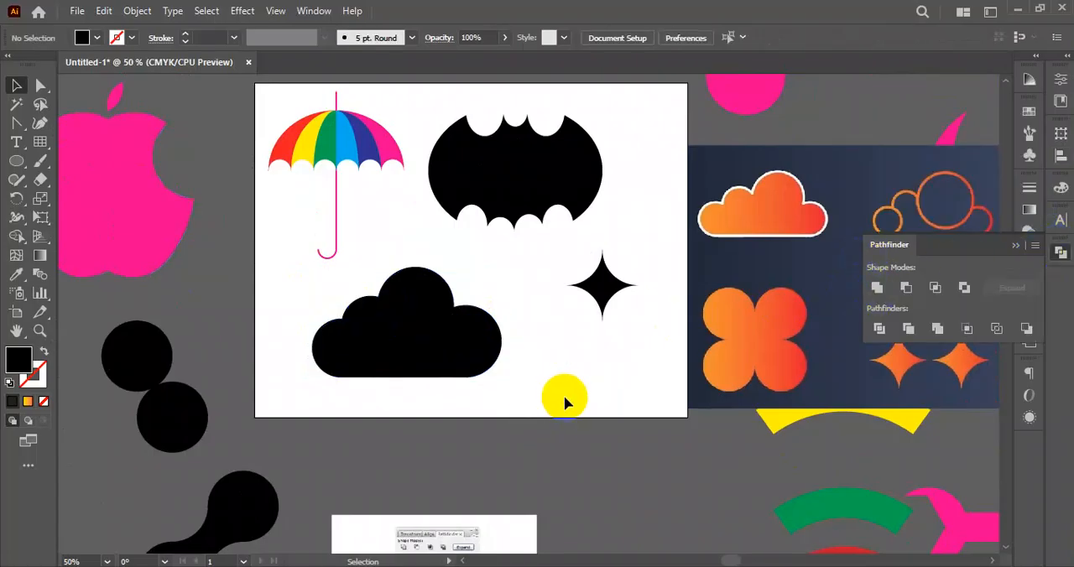
- Move the finished cloud off the artboard, beside the merged two-circle shape
scroll(553, 412, "down", 3)
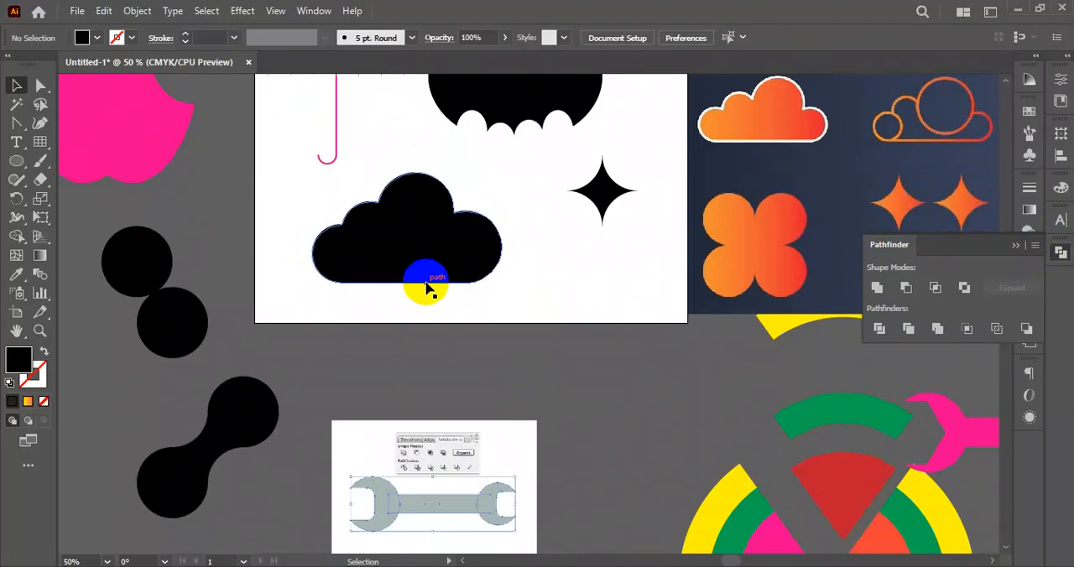
scroll(507, 286, "down", 2)
left_click_drag(514, 285, 480, 268)
left_click_drag(413, 254, 207, 351)
- Draw a small black circle below the umbrella and duplicate it into an overlapping cluster forming a fluffy cloud
scroll(288, 292, "up", 2)
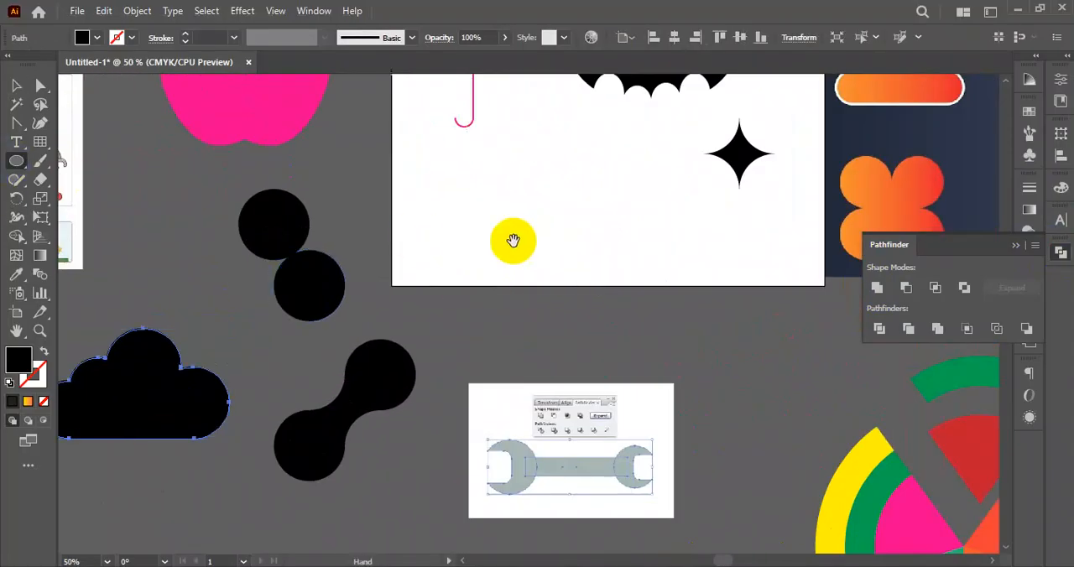
left_click_drag(513, 241, 483, 290)
scroll(470, 233, "up", 1)
mouse_move(475, 210)
left_mouse_down()
mouse_move(489, 231)
mouse_move(484, 220)
mouse_move(511, 208)
mouse_move(533, 221)
left_mouse_up()
left_click_drag(524, 216, 512, 250)
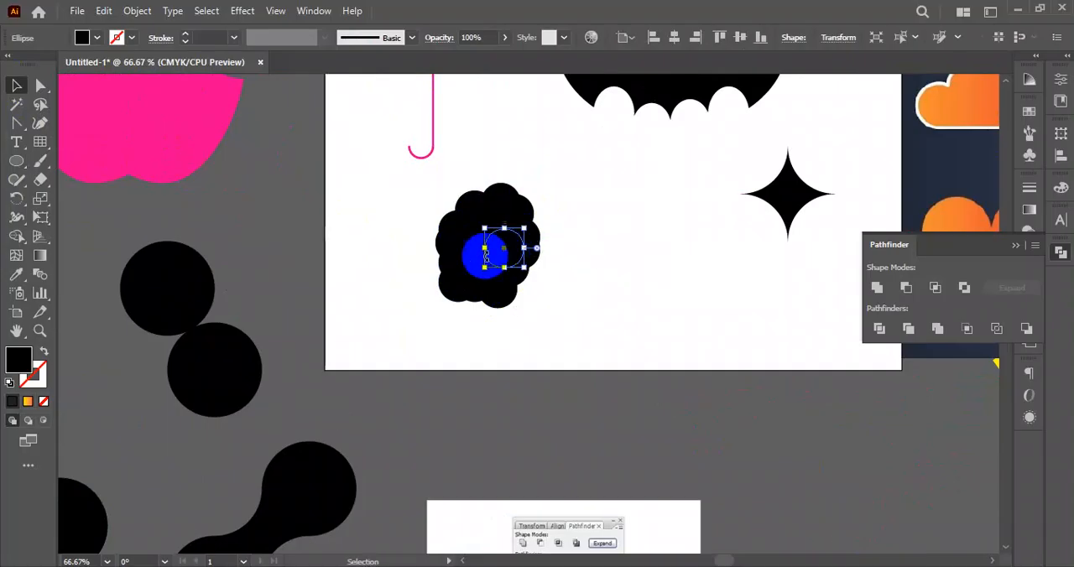
- Unite the cluster of small circles into one shape with Pathfinder
left_click_drag(568, 174, 446, 306)
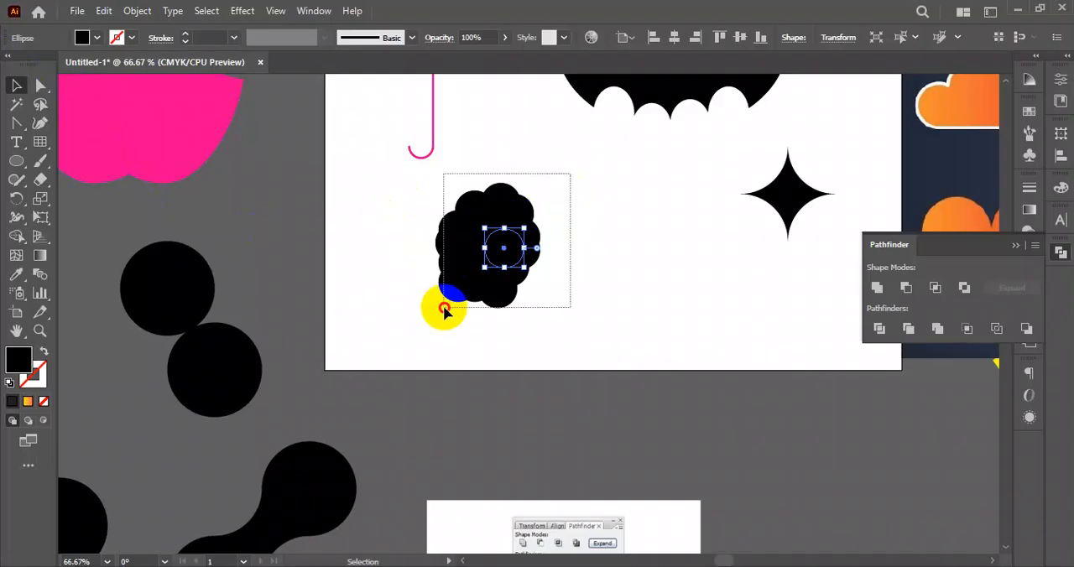
left_click(877, 293)
left_click(654, 289)
- Rotate the fluffy cloud into a wider orientation and move it off the artboard below the flat-based cloud
left_click(476, 218)
left_click_drag(545, 177, 595, 293)
left_click(588, 306)
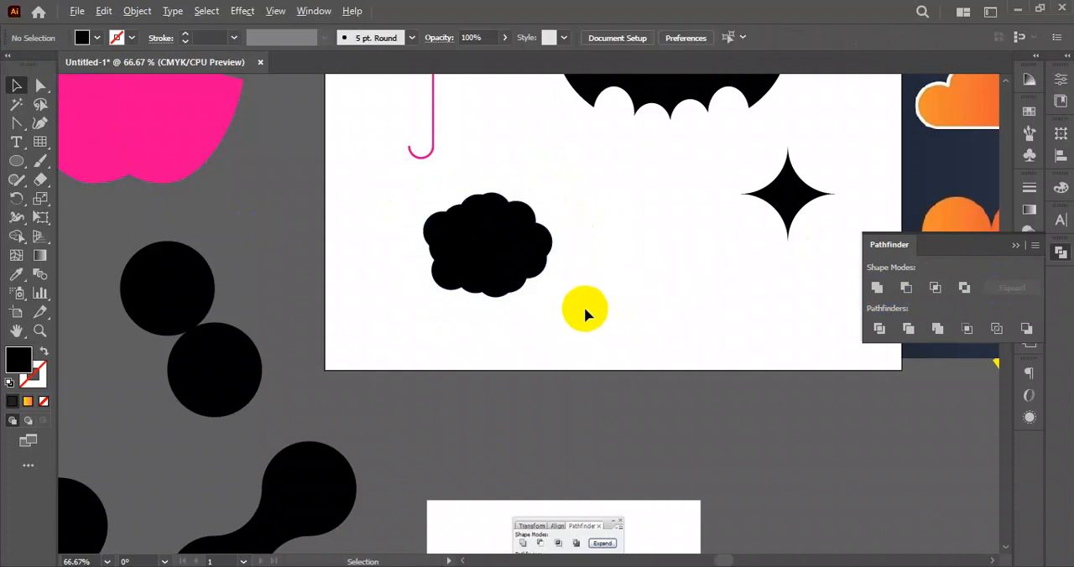
scroll(585, 309, "down", 2)
left_click_drag(620, 328, 559, 295)
left_click_drag(502, 250, 248, 462)
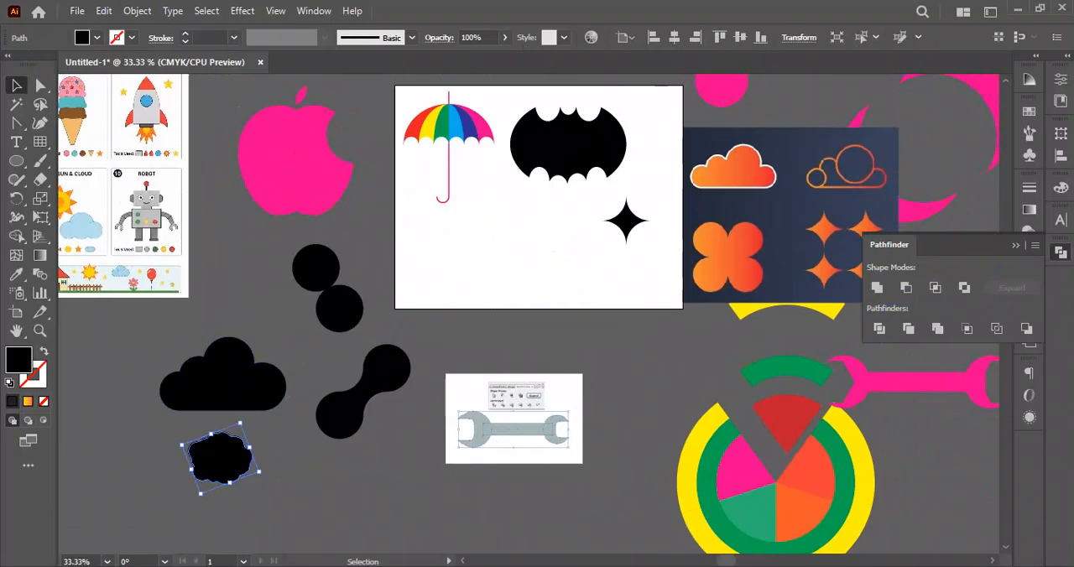
- Switch to Chrome and search Google for "clud vector" in the new tab
key("alt+Tab")
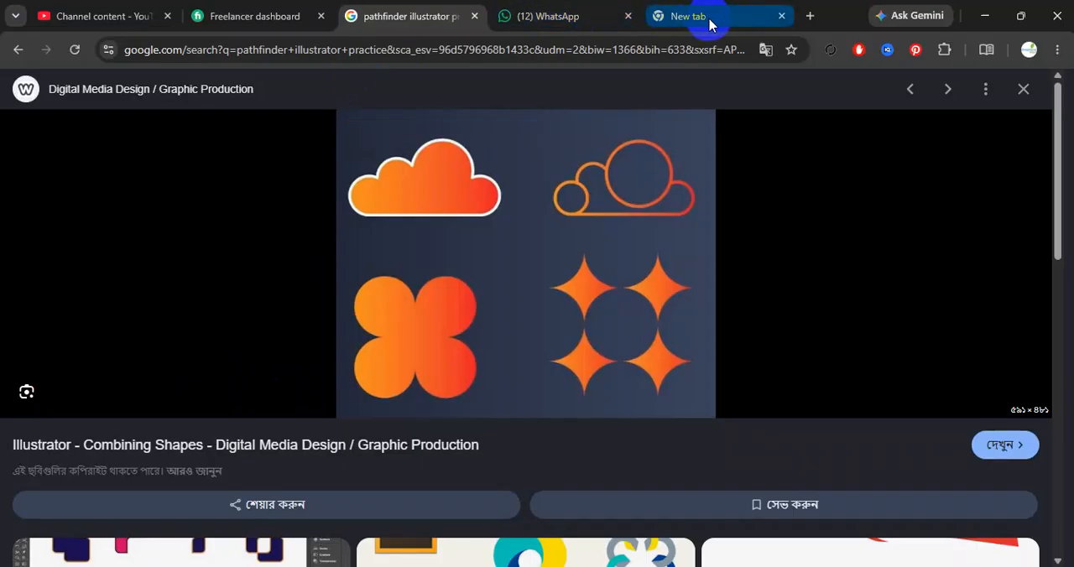
left_click(679, 18)
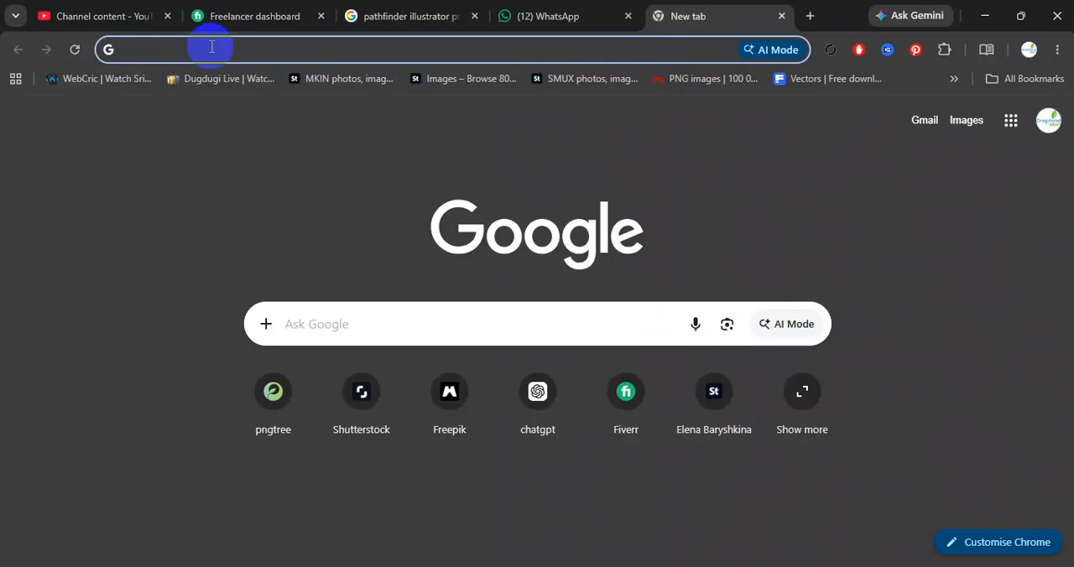
type("clud")
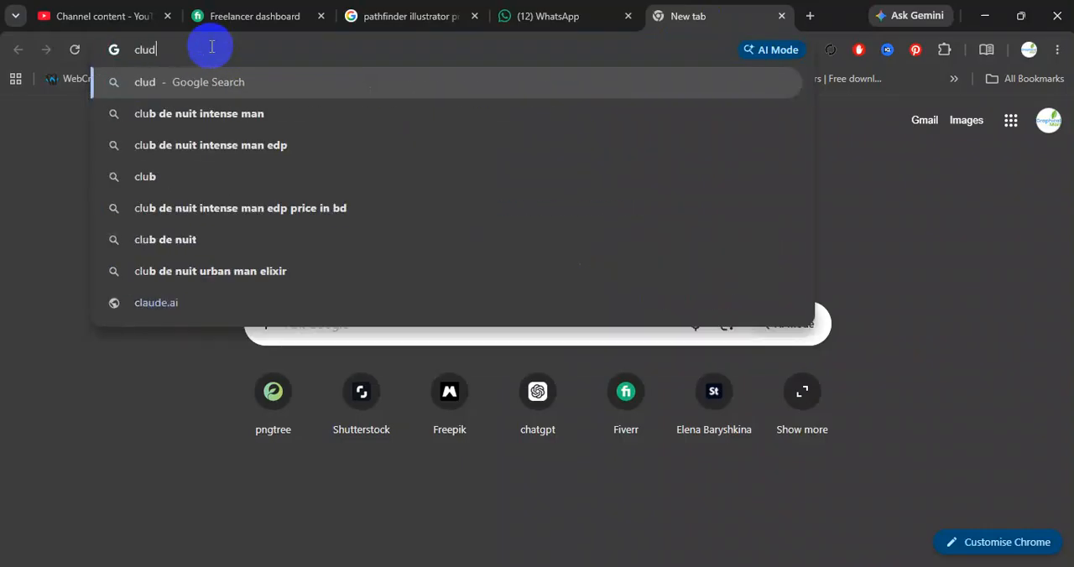
type(" vecto")
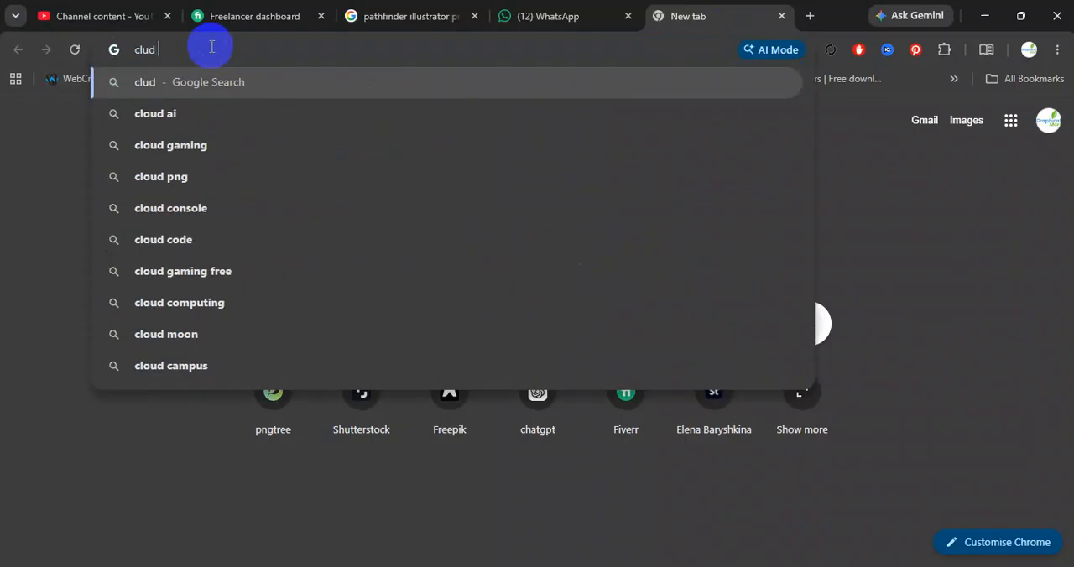
key("Return")
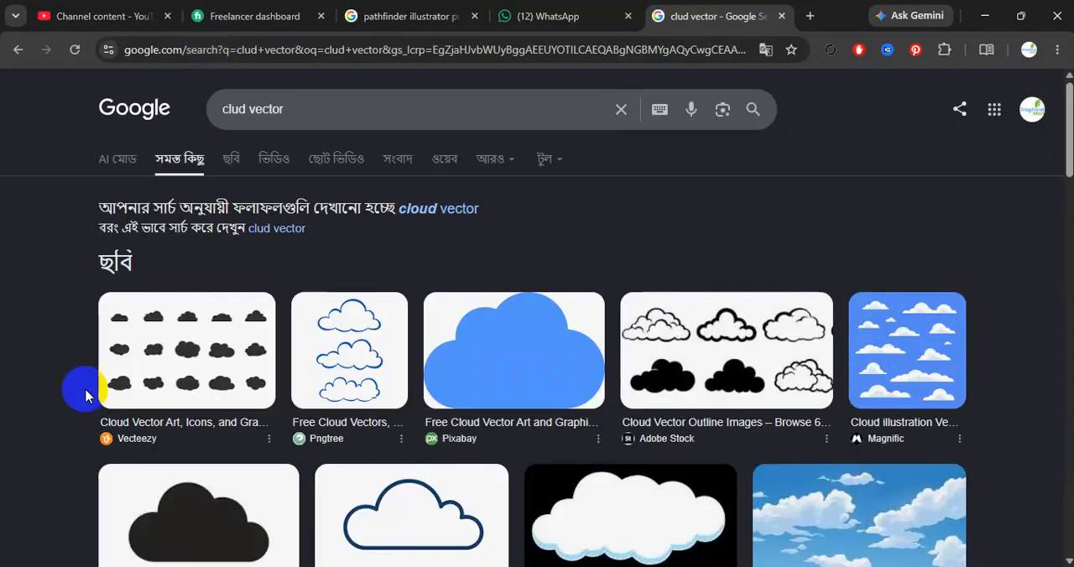
- Examine the Vecteezy cloud image, then browse the "cloud vector" image results for cloud shapes to practise
left_click(204, 359)
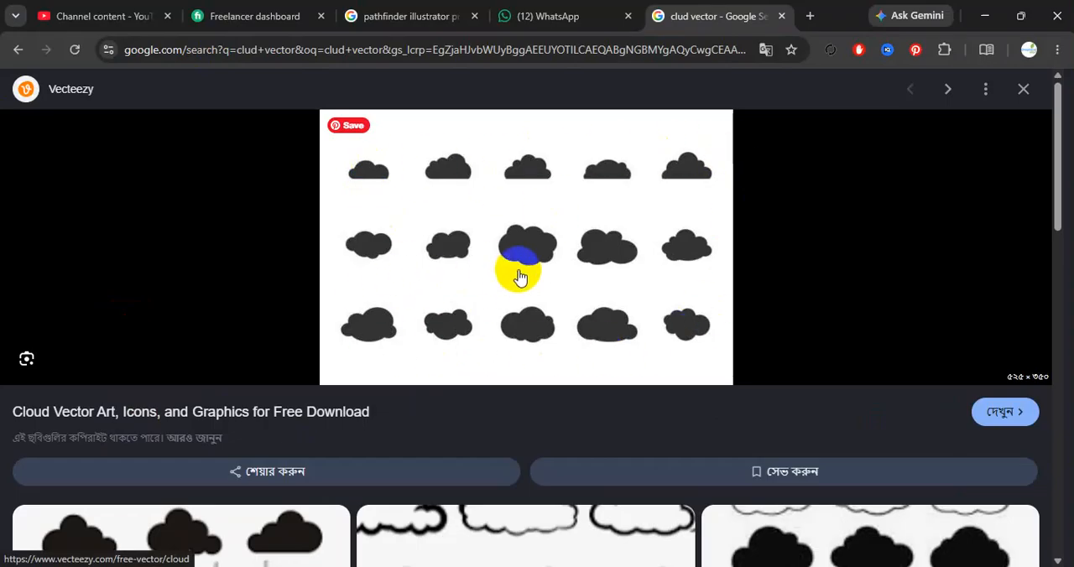
left_click(1025, 89)
scroll(405, 308, "down", 3)
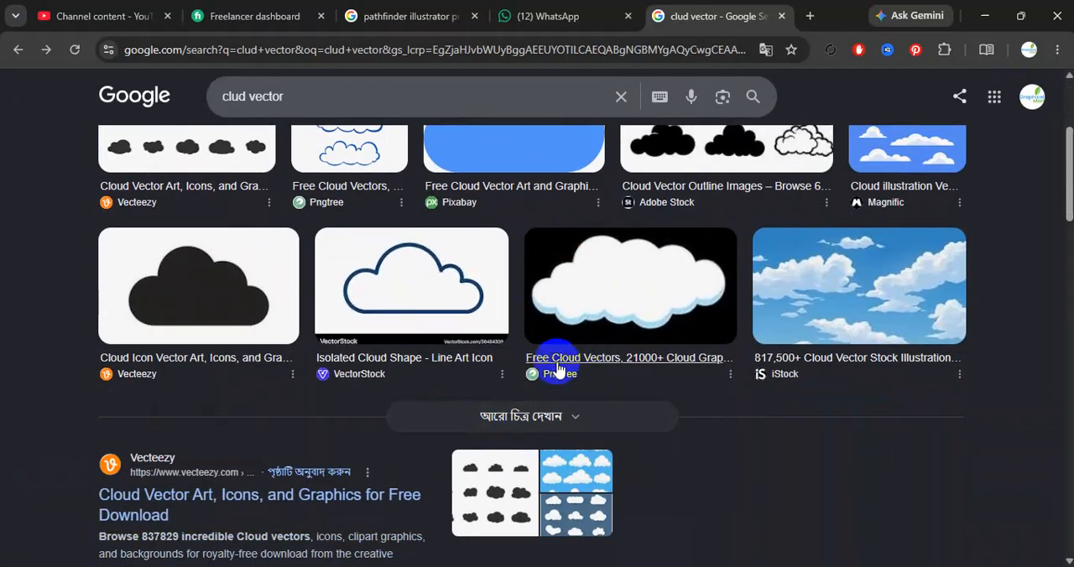
scroll(237, 372, "up", 3)
left_click(229, 168)
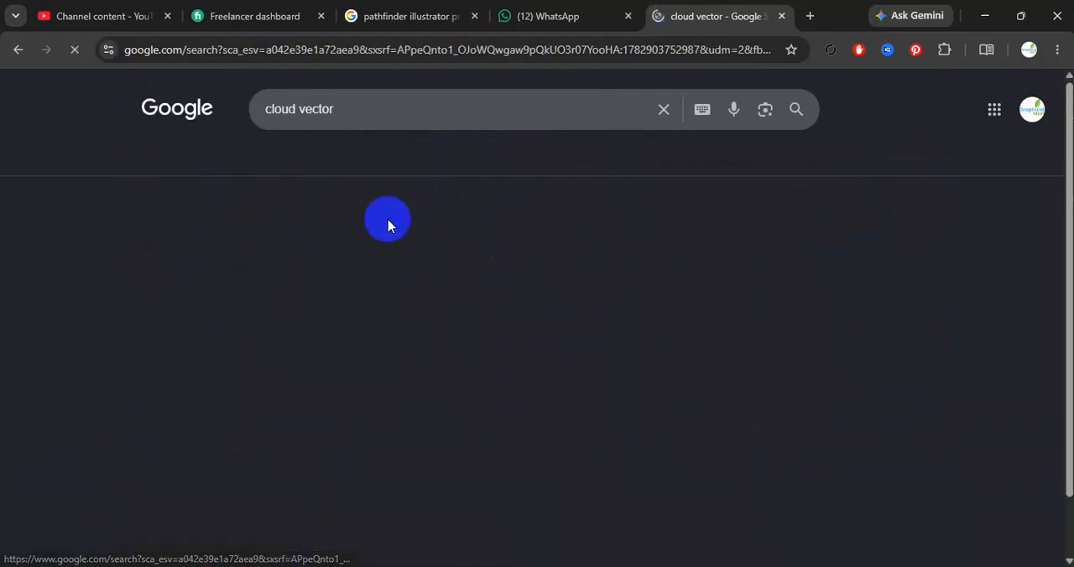
scroll(415, 408, "down", 10)
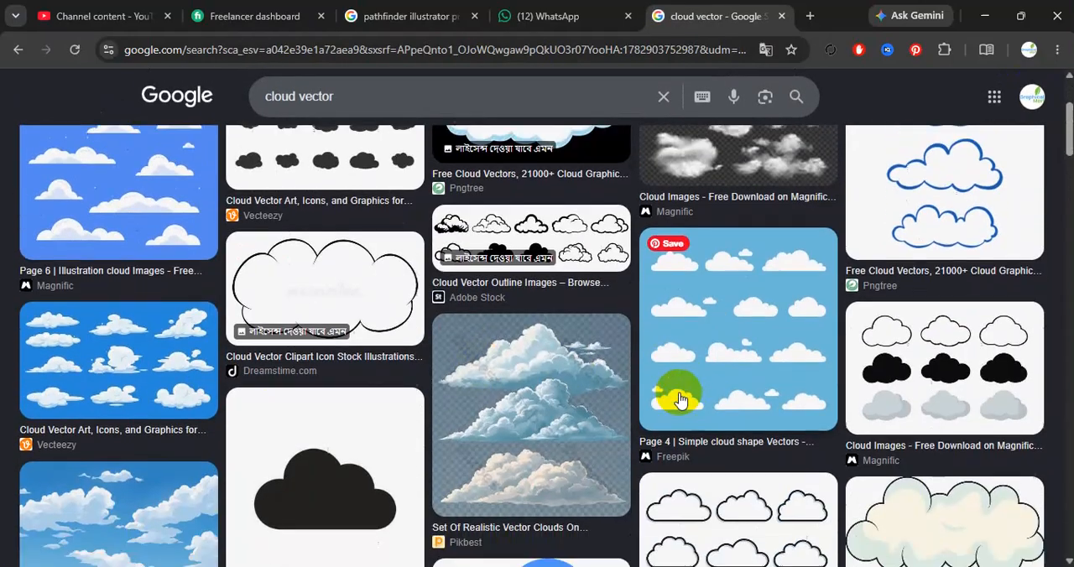
scroll(305, 428, "down", 5)
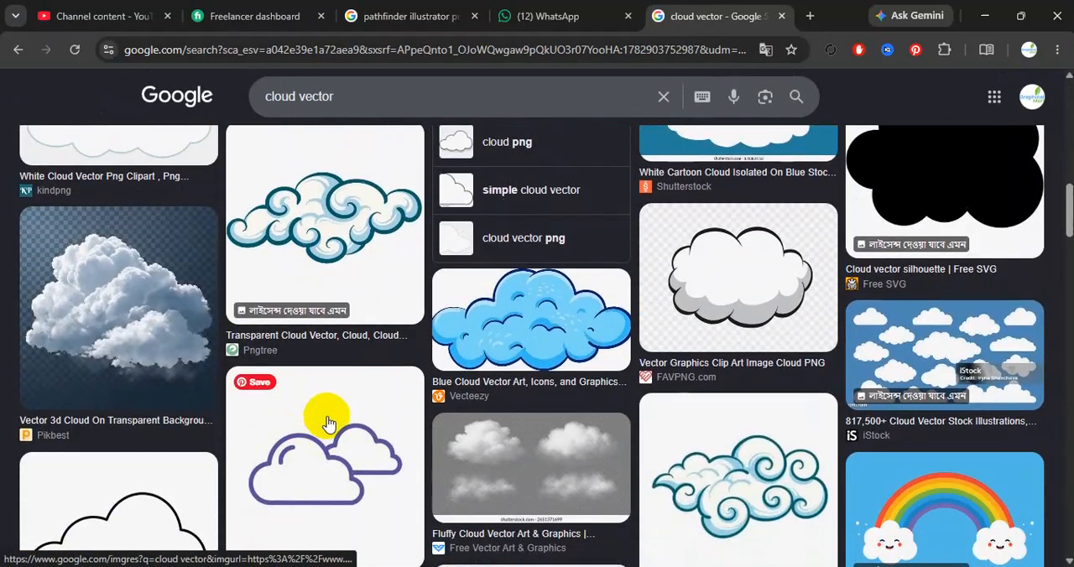
scroll(371, 439, "down", 8)
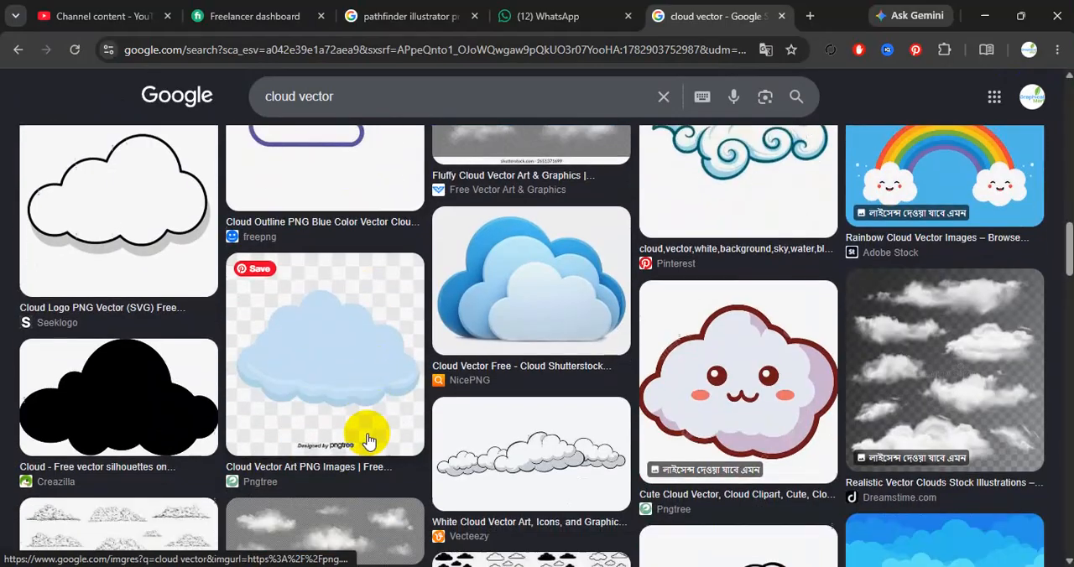
scroll(366, 443, "down", 10)
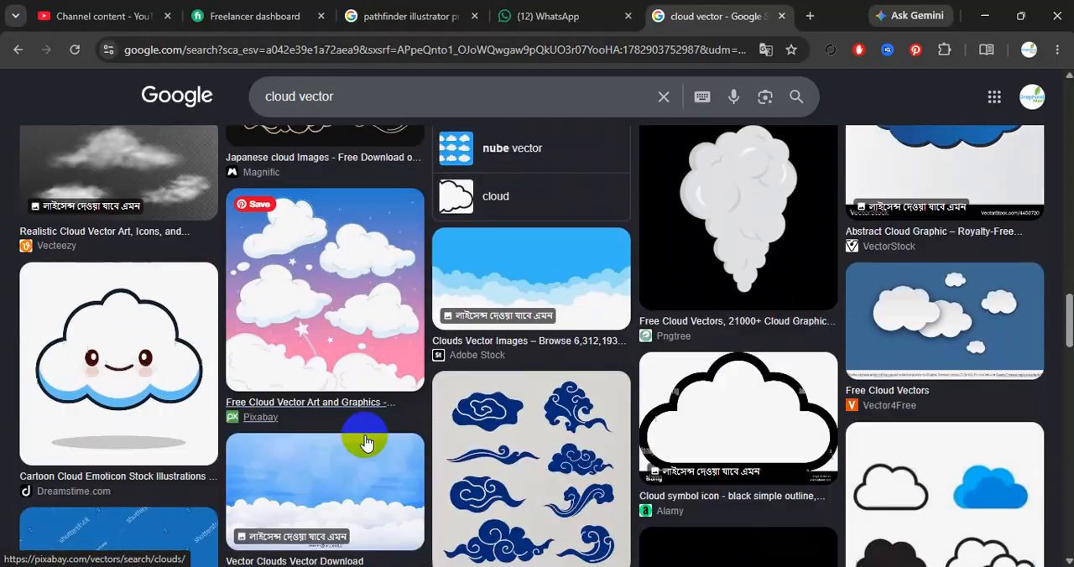
scroll(378, 422, "down", 4)
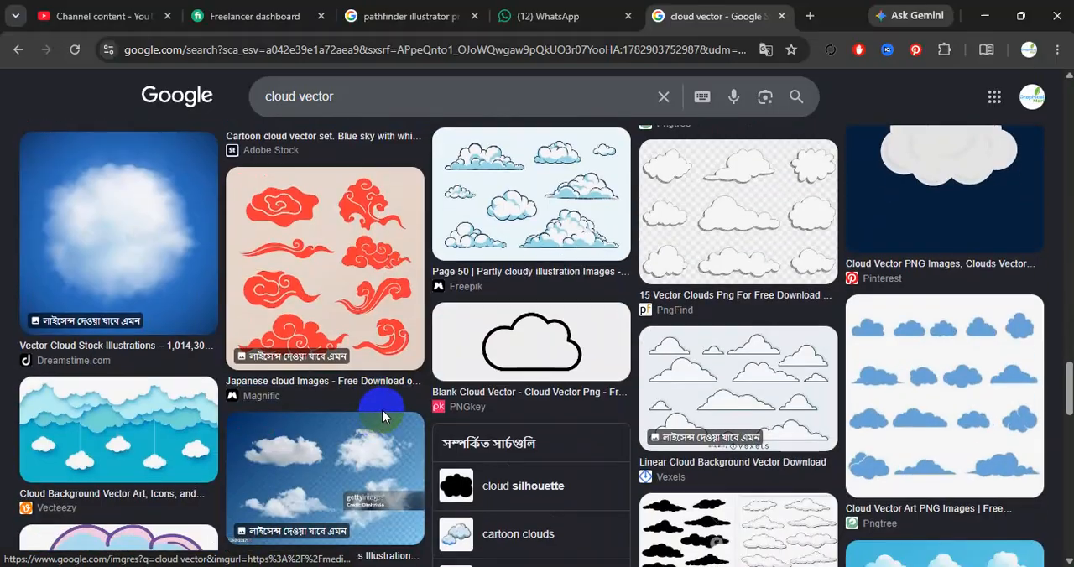
- Return to the Untitled-1 document in Illustrator and deselect the fluffy cloud
mouse_move(659, 566)
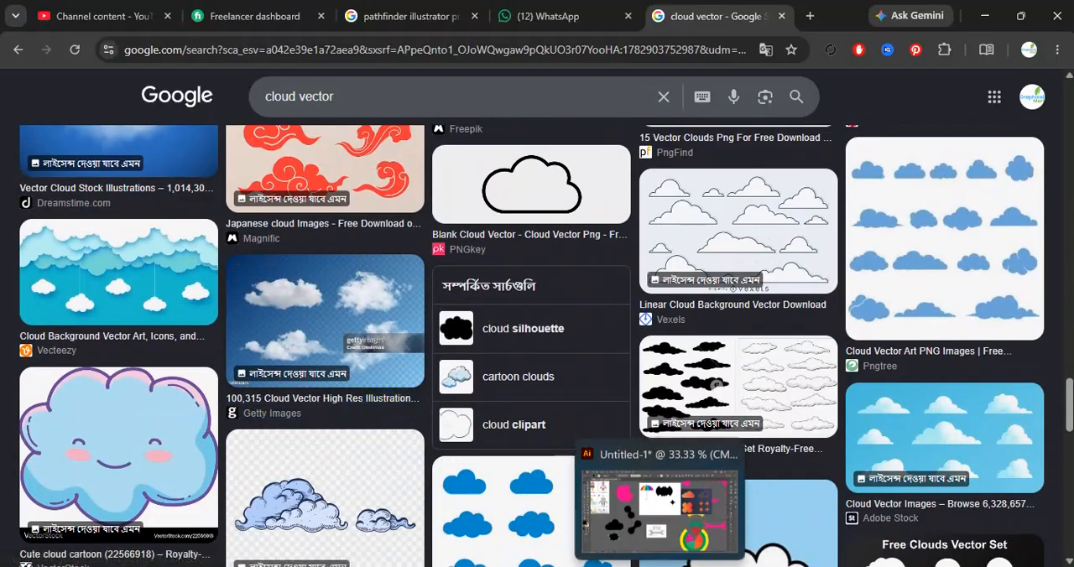
left_click(658, 527)
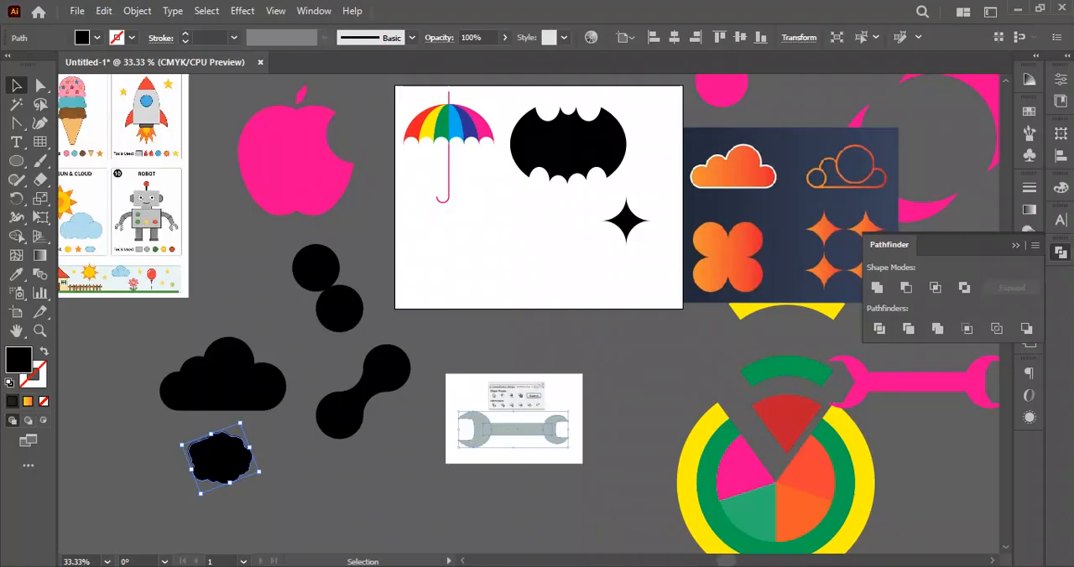
left_click(637, 393)
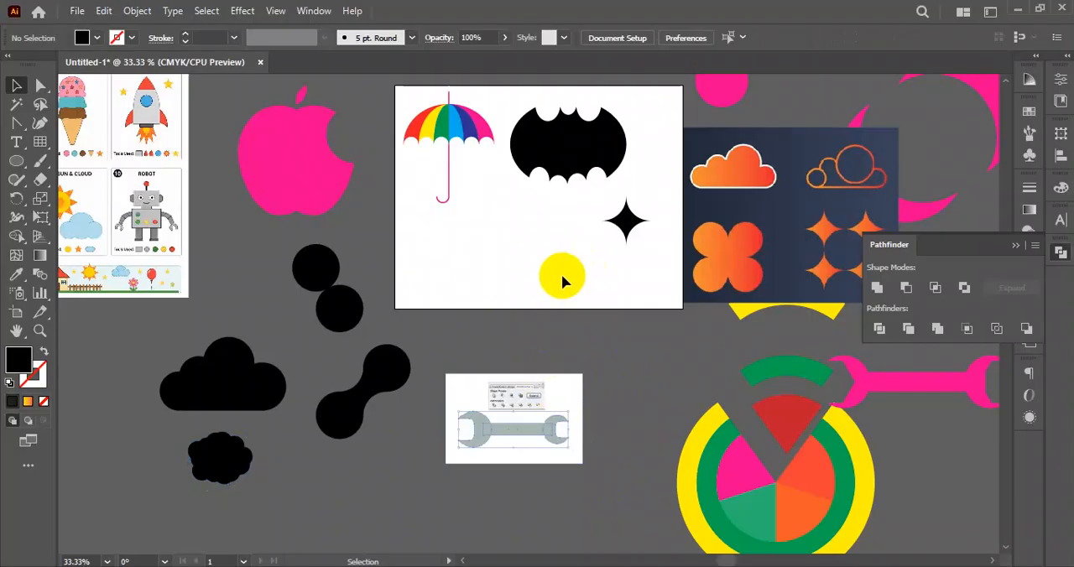
scroll(569, 292, "down", 1)
left_click_drag(629, 321, 575, 320)
scroll(599, 288, "up", 1)
scroll(651, 259, "up", 2)
left_click_drag(670, 262, 690, 257)
left_click_drag(610, 303, 697, 266)
left_click_drag(398, 351, 528, 331)
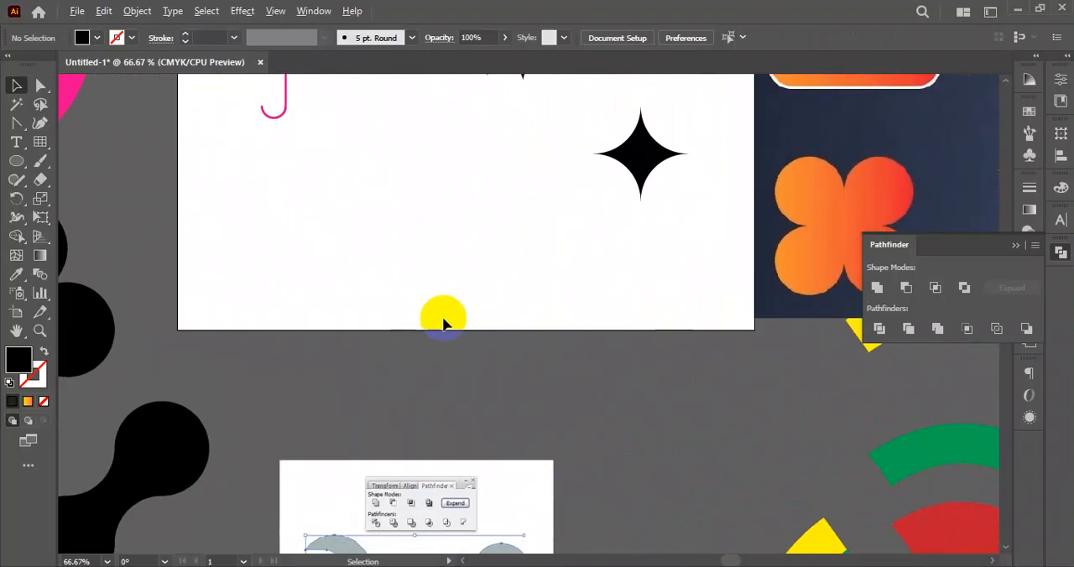
scroll(363, 298, "down", 1)
scroll(362, 299, "up", 1)
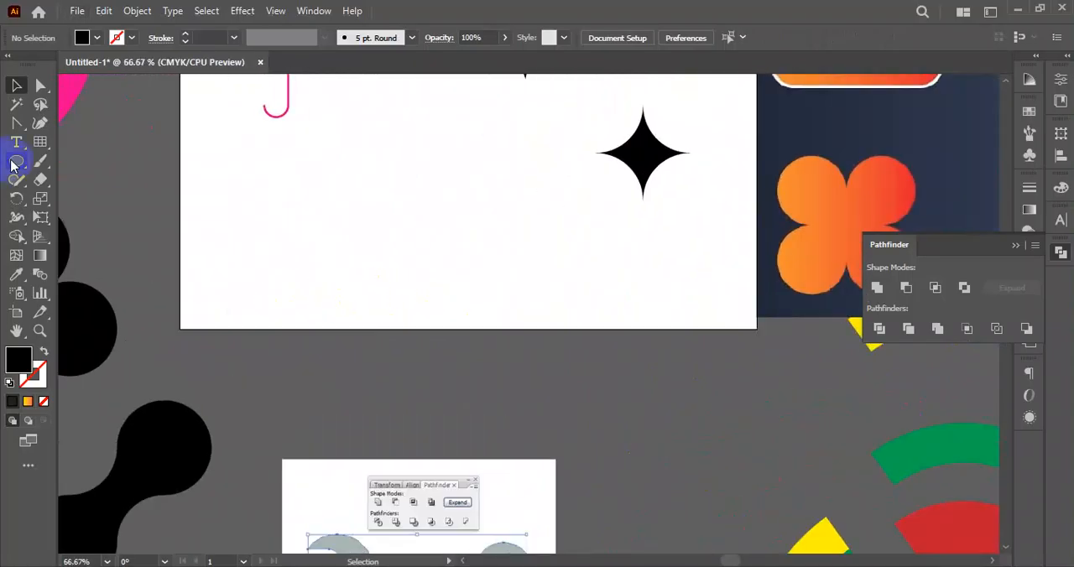
- Draw a black circle about 1.3 in wide in the artboard's lower-left area and duplicate it into a two-by-two grid
left_click_drag(331, 215, 494, 330)
left_click(12, 87)
left_click(288, 278)
key("Delete")
left_click_drag(446, 136, 297, 265)
left_click_drag(401, 222, 387, 286)
left_click(468, 208)
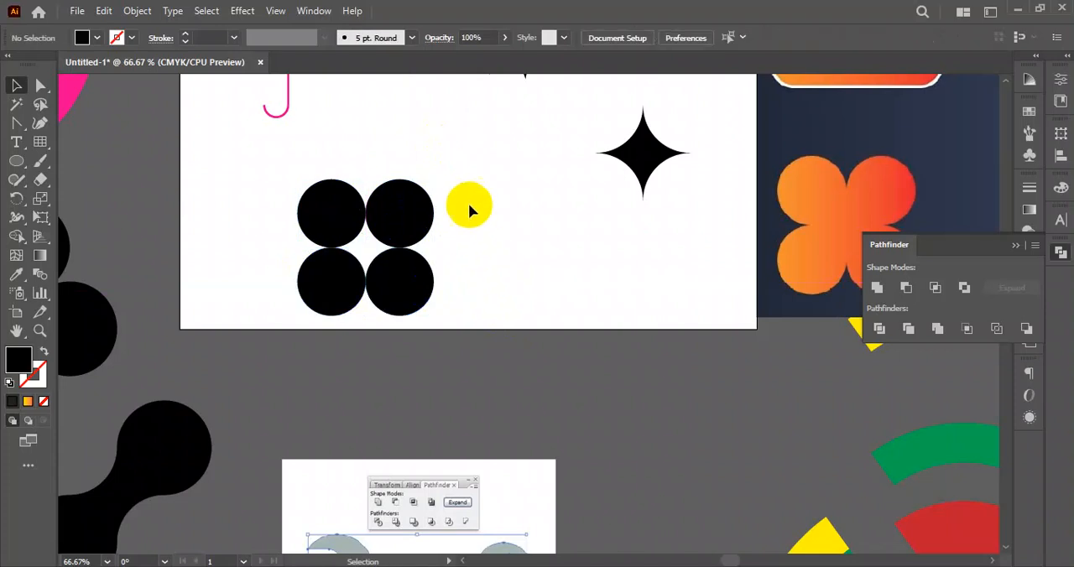
- Try to merge the four circles and the gap between them with Shape Builder
left_click_drag(443, 197, 302, 322)
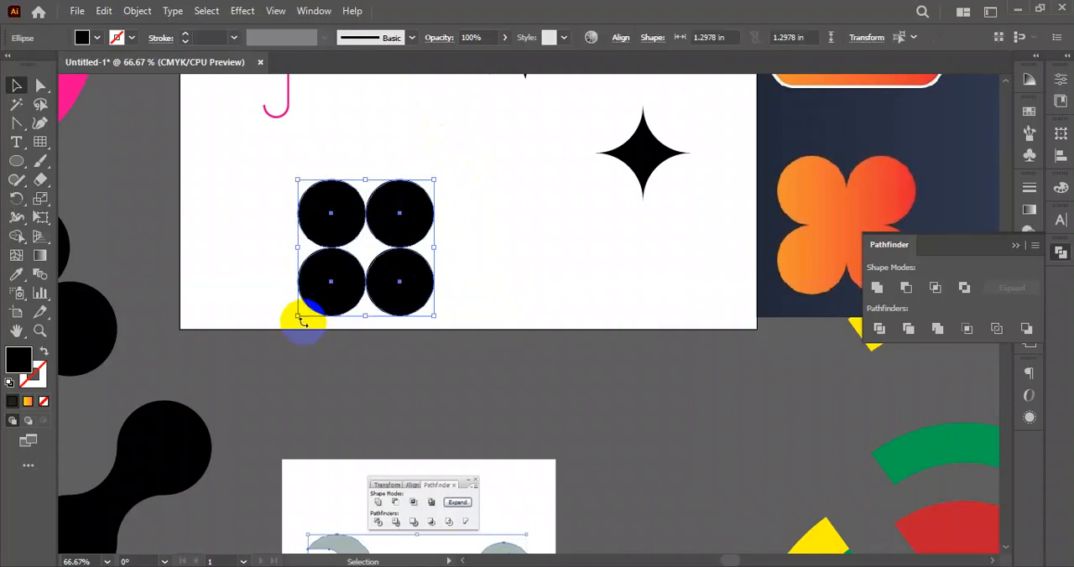
left_click(16, 238)
mouse_move(376, 239)
left_mouse_down()
mouse_move(324, 225)
mouse_move(391, 275)
left_mouse_up()
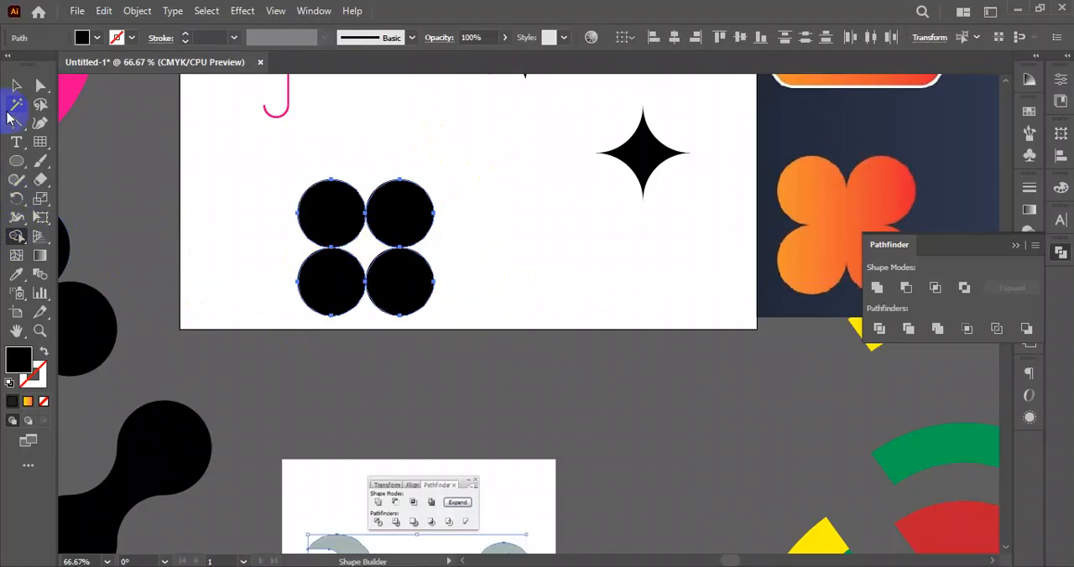
left_click_drag(317, 239, 363, 254)
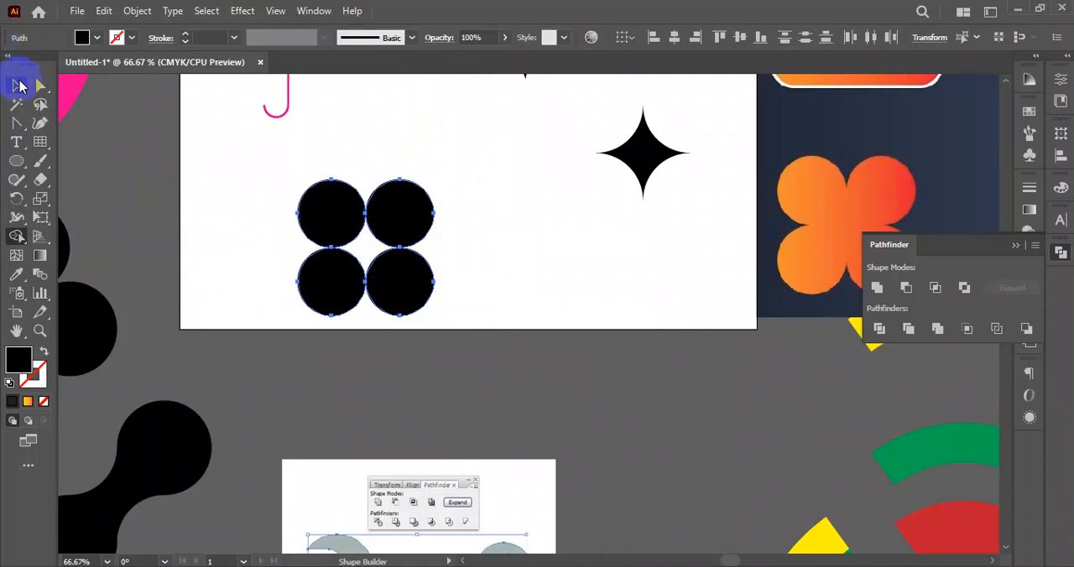
left_click(19, 86)
left_click_drag(223, 171, 468, 339)
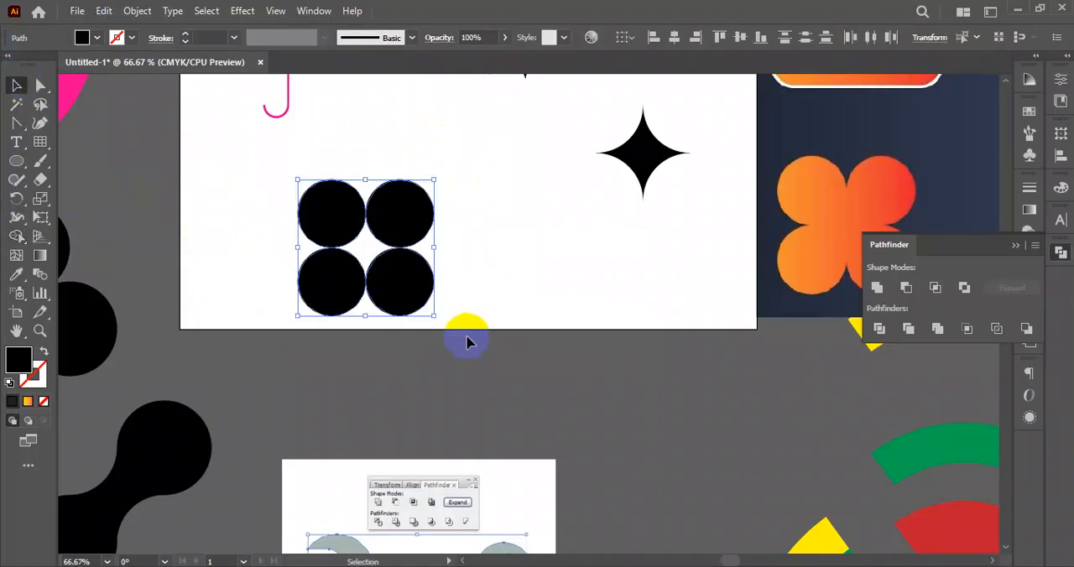
left_click(18, 239)
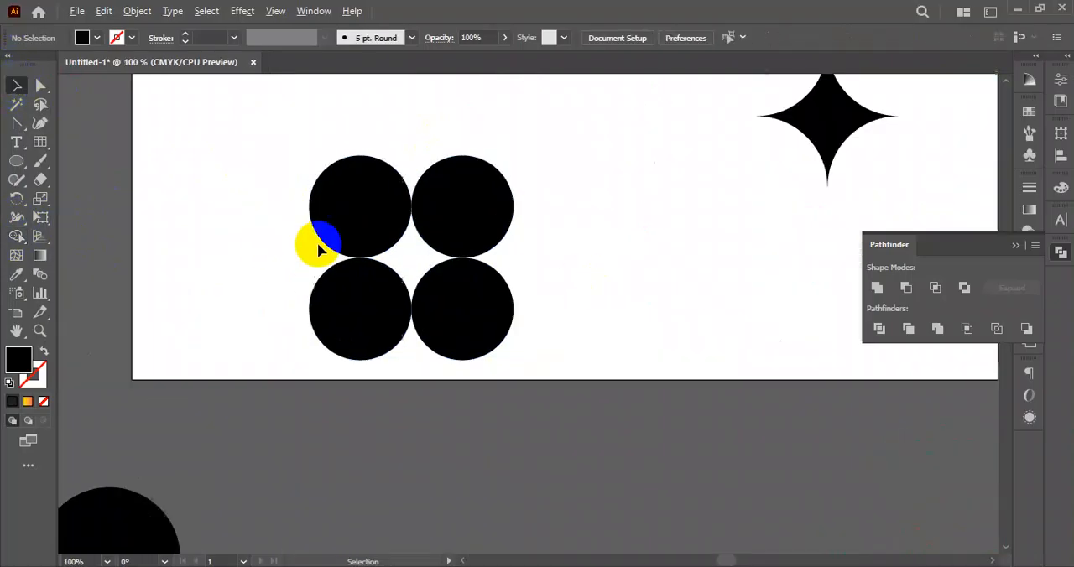
- Delete the lower two circles and replace them with copies of the upper pair placed so the circles touch
scroll(321, 242, "up", 10)
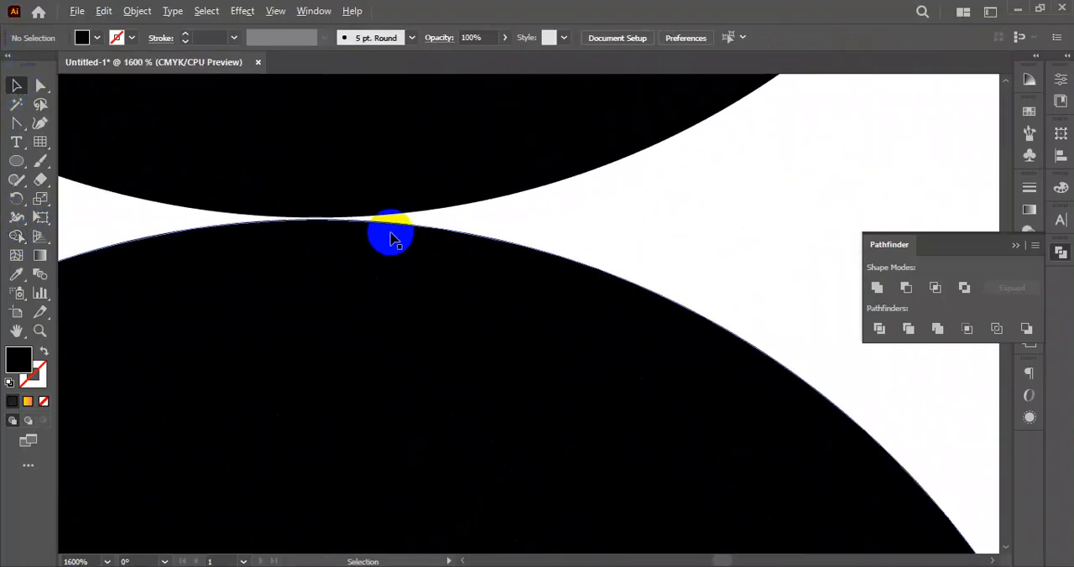
scroll(391, 238, "up", 2)
scroll(302, 227, "up", 2)
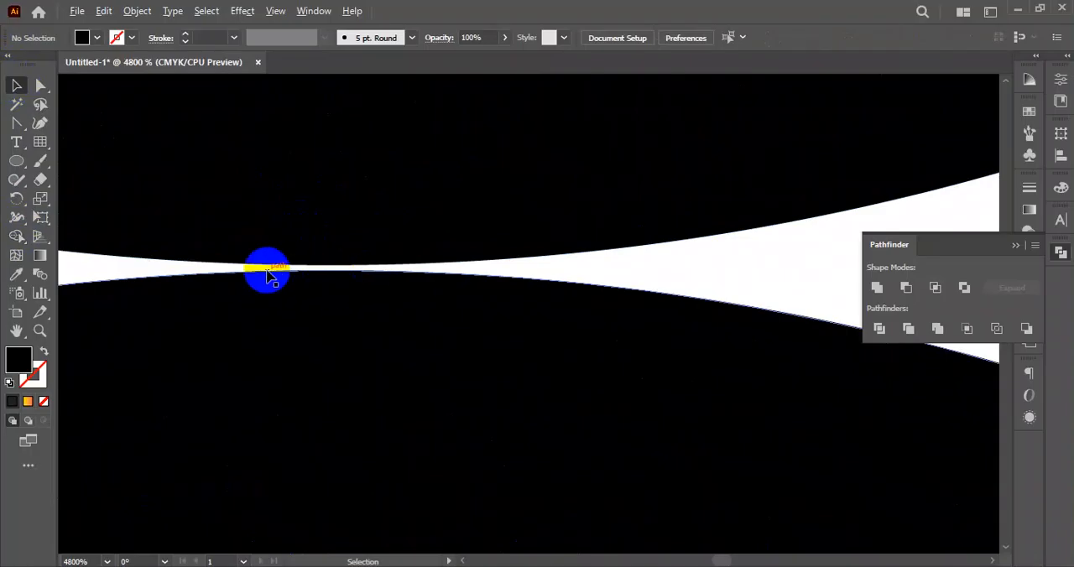
scroll(432, 324, "down", 11)
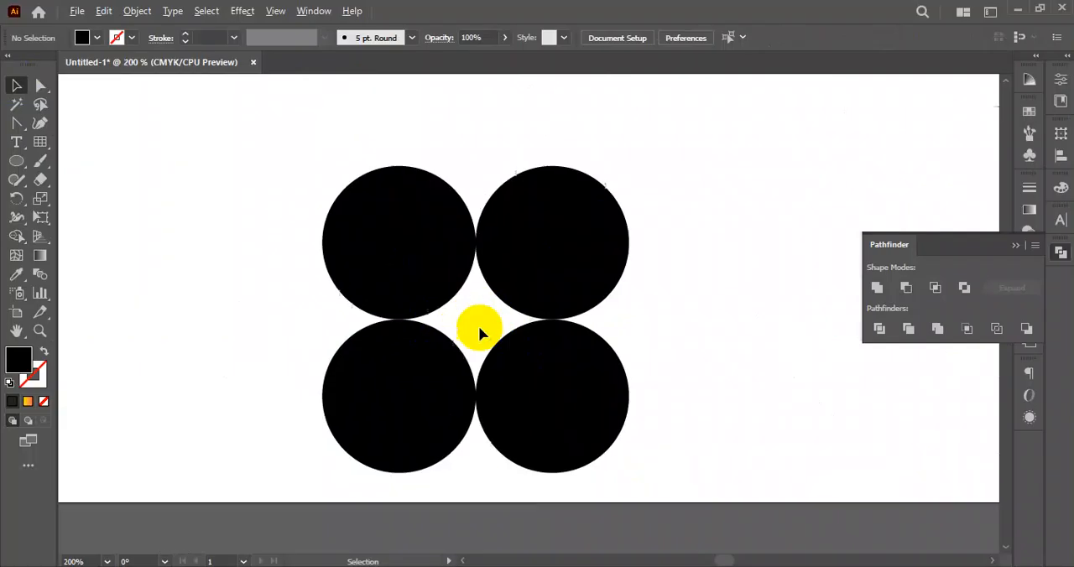
scroll(479, 330, "up", 2)
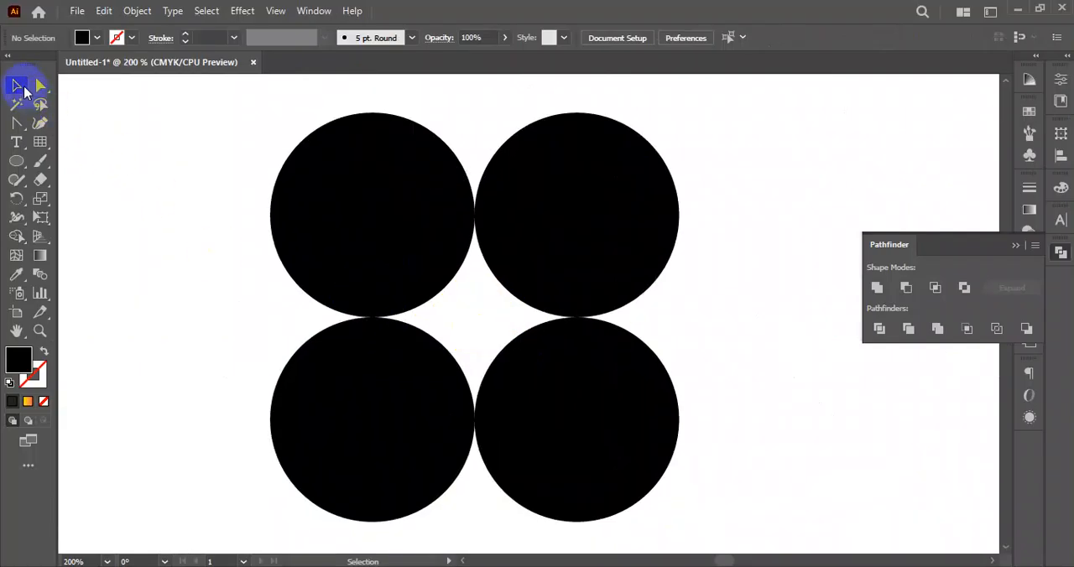
left_click_drag(240, 367, 700, 477)
key("Delete")
left_click_drag(780, 288, 340, 220)
left_click_drag(501, 193, 529, 398)
- Merge the four circles and their central gap into one clover with Shape Builder, and move it toward the artboard's left edge
left_click_drag(218, 184, 711, 440)
left_click(12, 240)
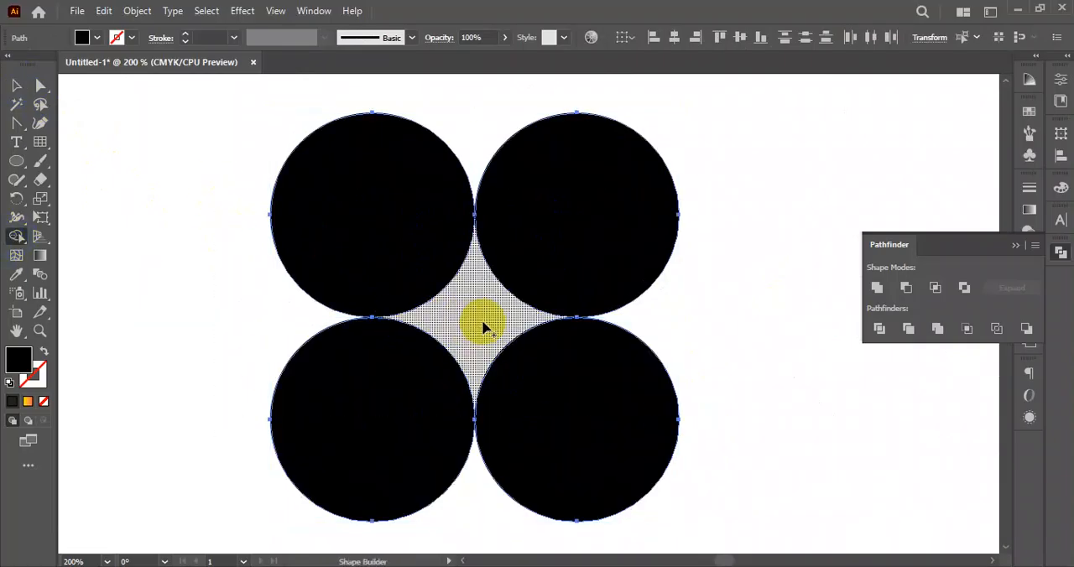
mouse_move(473, 340)
left_mouse_down()
mouse_move(415, 264)
mouse_move(422, 331)
mouse_move(561, 338)
mouse_move(401, 318)
mouse_move(547, 249)
left_mouse_up()
left_click(16, 85)
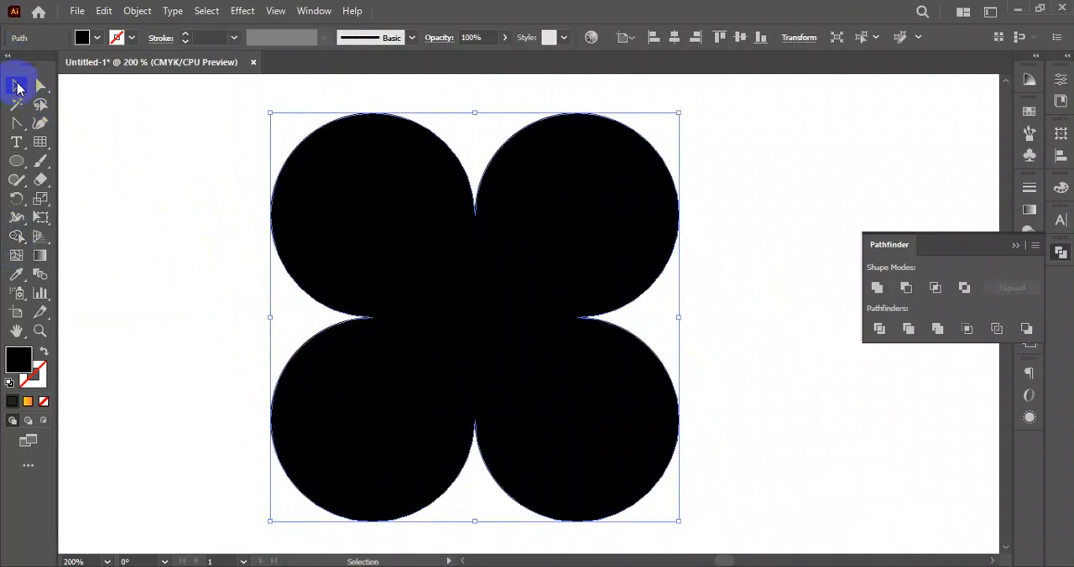
left_click(258, 239)
scroll(330, 267, "down", 3)
left_click_drag(523, 340, 499, 271)
left_click_drag(412, 227, 320, 190)
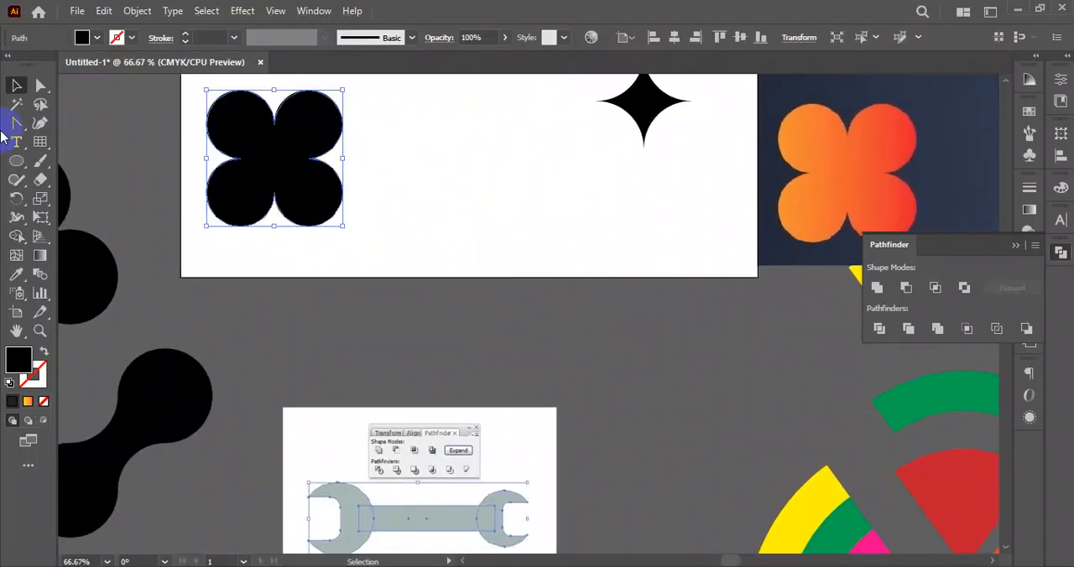
- Draw a circle about 1.36 in wide between the clover and the star, and duplicate it into a triangle of three touching circles
left_click(20, 166)
left_click_drag(528, 184, 511, 211)
mouse_move(452, 186)
left_mouse_down()
mouse_move(462, 221)
mouse_move(486, 220)
left_mouse_up()
left_click(16, 85)
left_click(403, 237)
scroll(427, 207, "up", 2)
left_click_drag(396, 257, 556, 265)
scroll(523, 286, "down", 1)
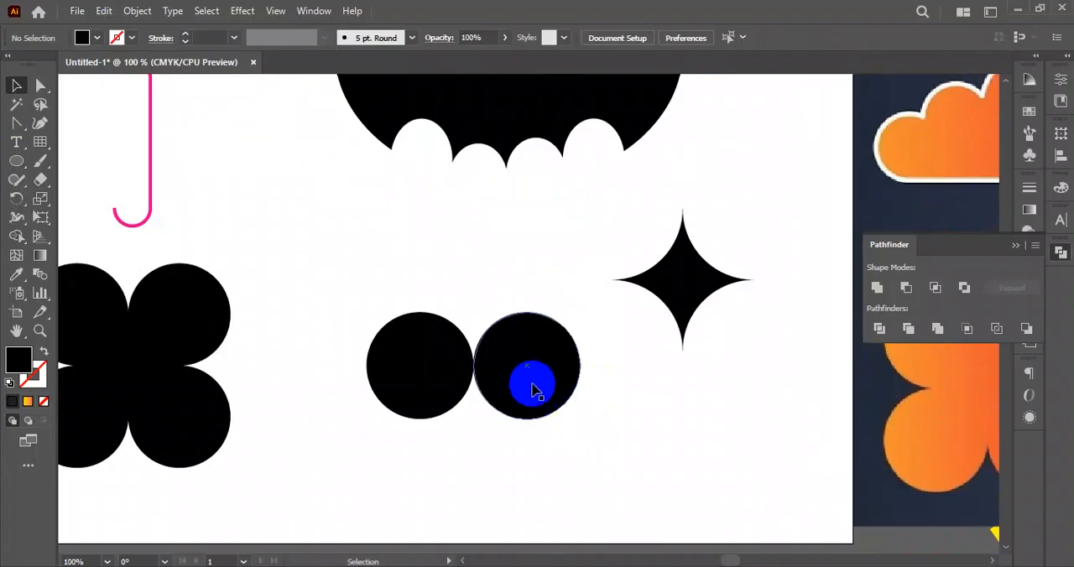
left_click_drag(544, 379, 491, 288)
- Merge the three circles and the gap between them into a trefoil with Shape Builder, and move it closer to the four-lobed clover
left_click_drag(580, 455, 411, 267)
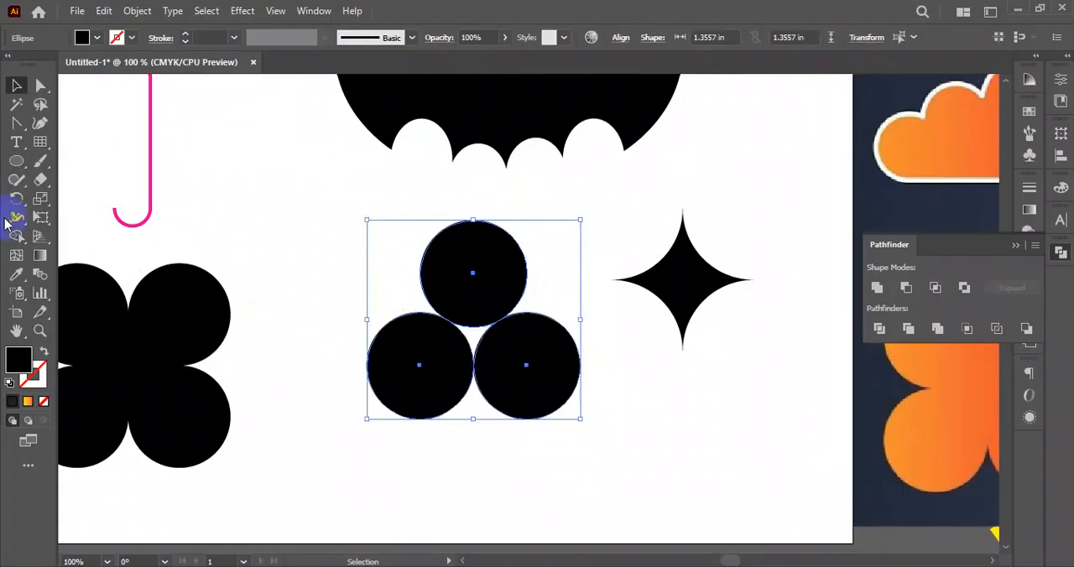
left_click(16, 236)
mouse_move(478, 343)
left_mouse_down()
mouse_move(424, 359)
mouse_move(471, 318)
mouse_move(498, 355)
mouse_move(452, 349)
mouse_move(498, 343)
left_mouse_up()
left_click(16, 85)
left_click(240, 193)
scroll(624, 427, "down", 2)
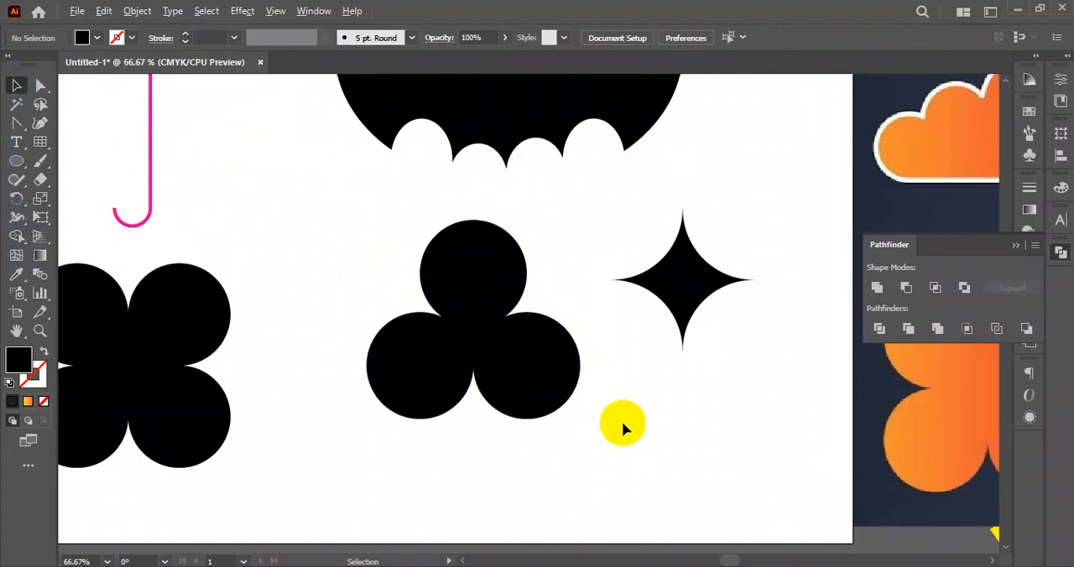
left_click_drag(610, 451, 675, 398)
left_click_drag(618, 343, 559, 350)
left_click(603, 411)
- Recolour the stroke of the upper-left ring in the large pink Olympic rings artwork to blue
scroll(585, 397, "down", 2)
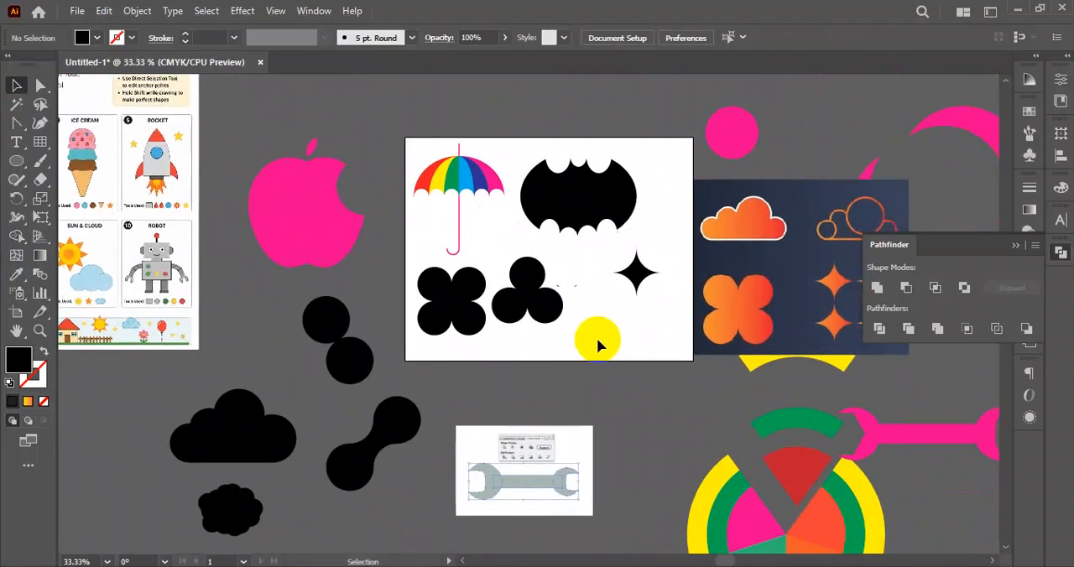
left_click_drag(626, 318, 573, 312)
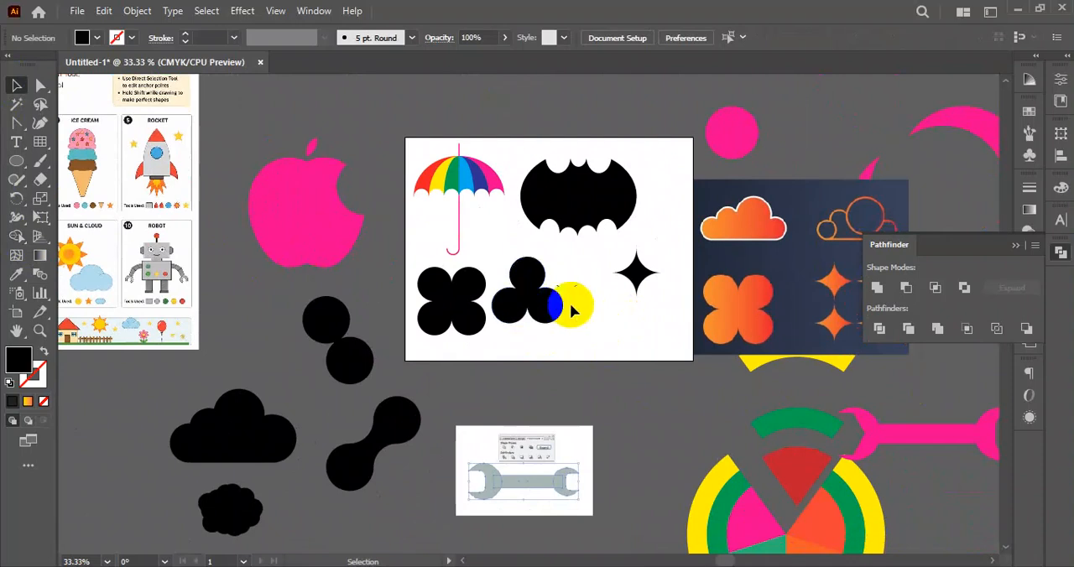
scroll(567, 307, "up", 2)
scroll(569, 314, "down", 1)
left_click_drag(647, 327, 590, 269)
scroll(559, 274, "down", 1)
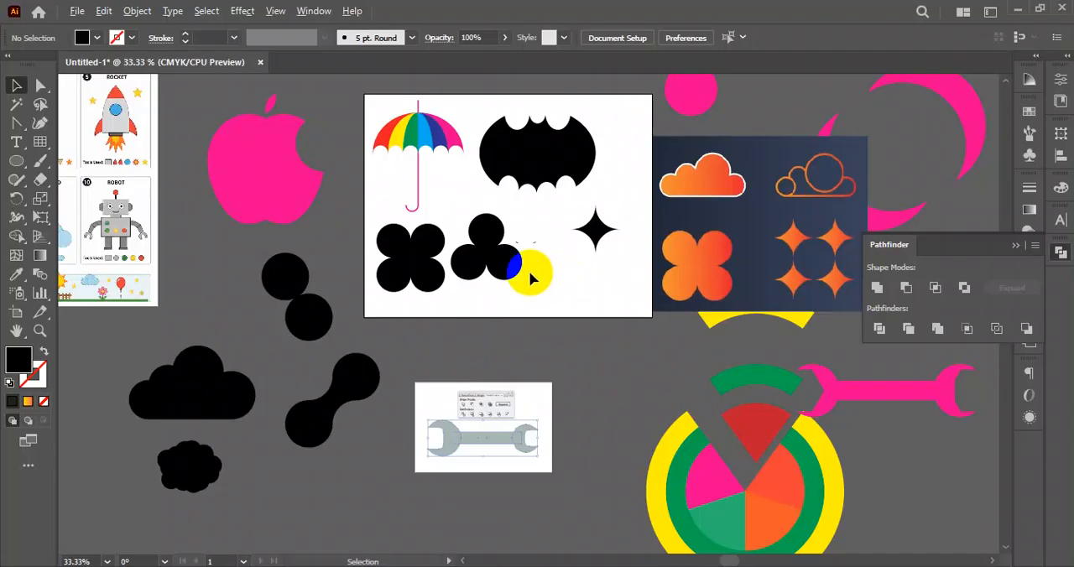
scroll(530, 272, "up", 1)
left_click_drag(563, 308, 580, 259)
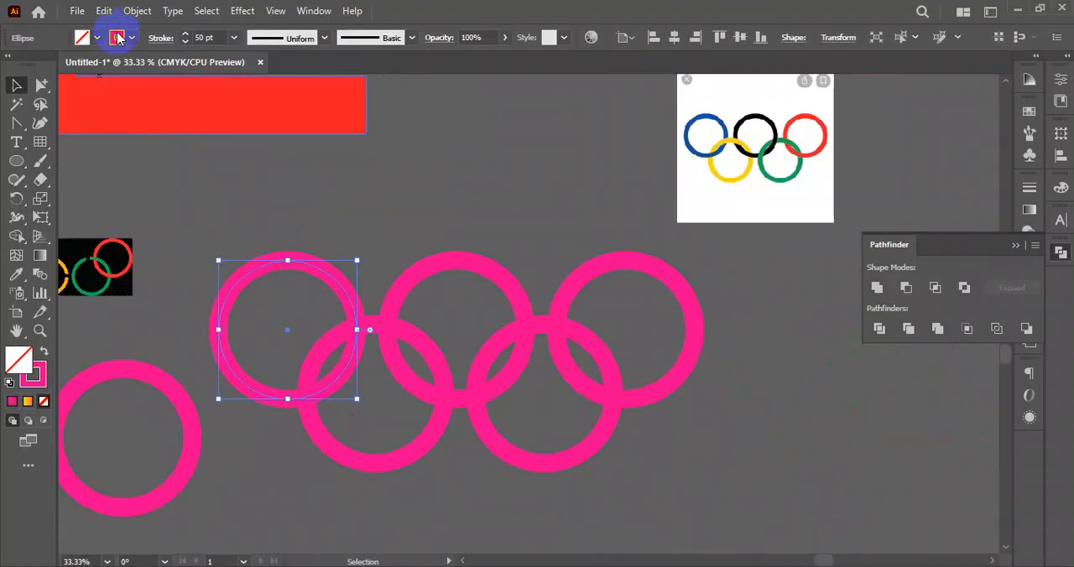
left_click(116, 37)
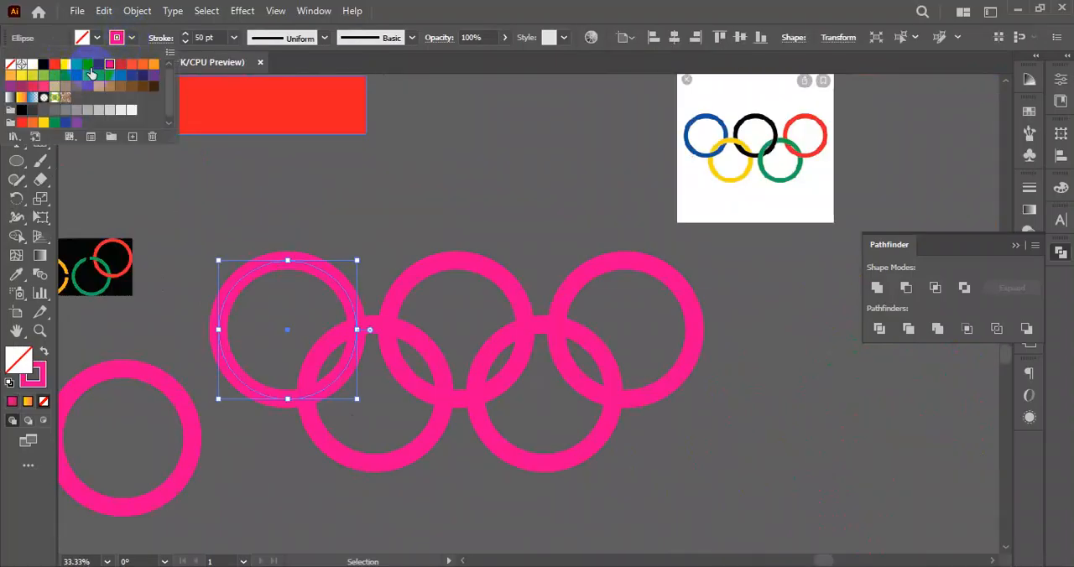
left_click(99, 66)
left_click(402, 208)
- Set the stroke of the upper-middle ring to black and the upper-right ring to red
left_click_drag(445, 212, 479, 289)
left_click(117, 38)
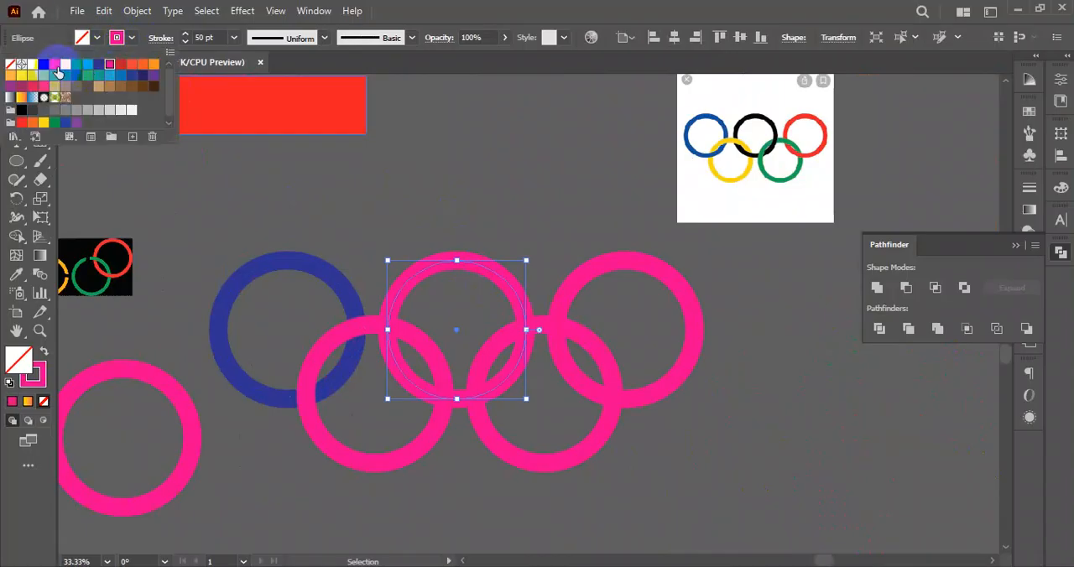
left_click(44, 65)
left_click(575, 227)
mouse_move(576, 191)
left_mouse_down()
mouse_move(635, 283)
mouse_move(630, 297)
left_mouse_up()
left_click(132, 38)
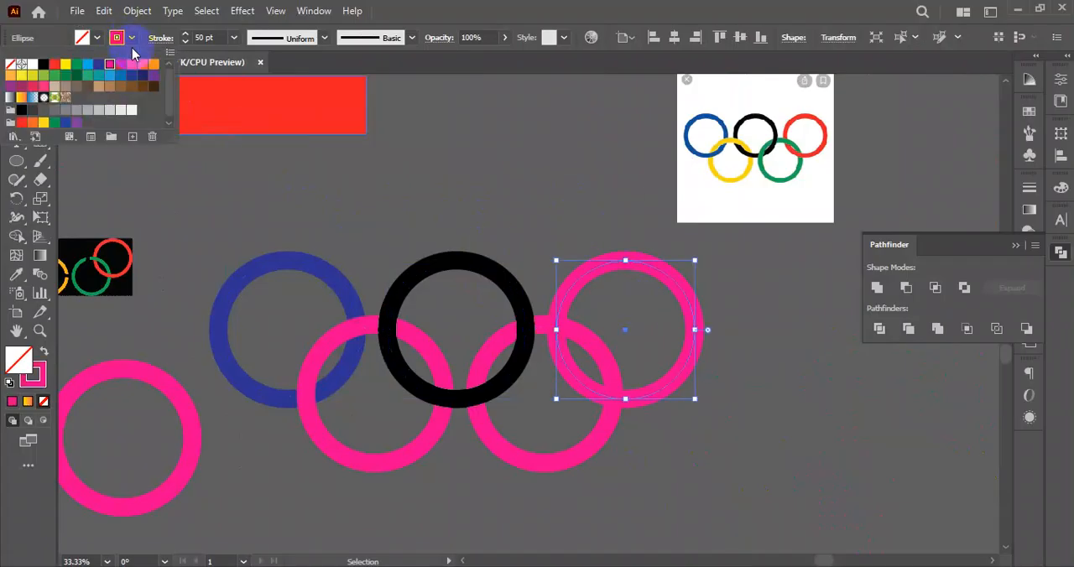
left_click(120, 64)
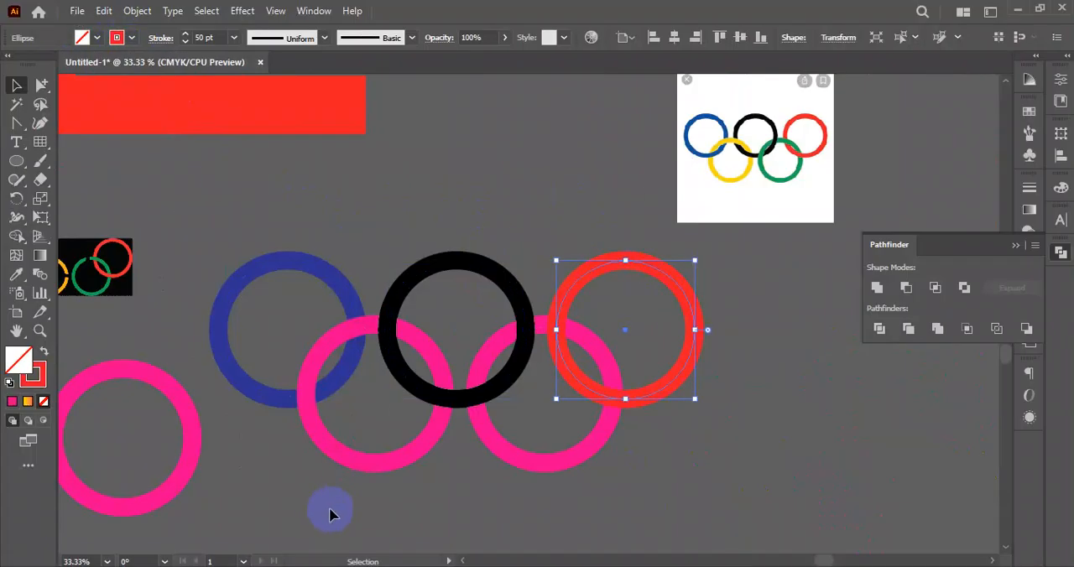
- Set the stroke of the lower-left ring to yellow and the lower-right ring to dark green
left_click_drag(359, 467, 373, 453)
left_click(131, 38)
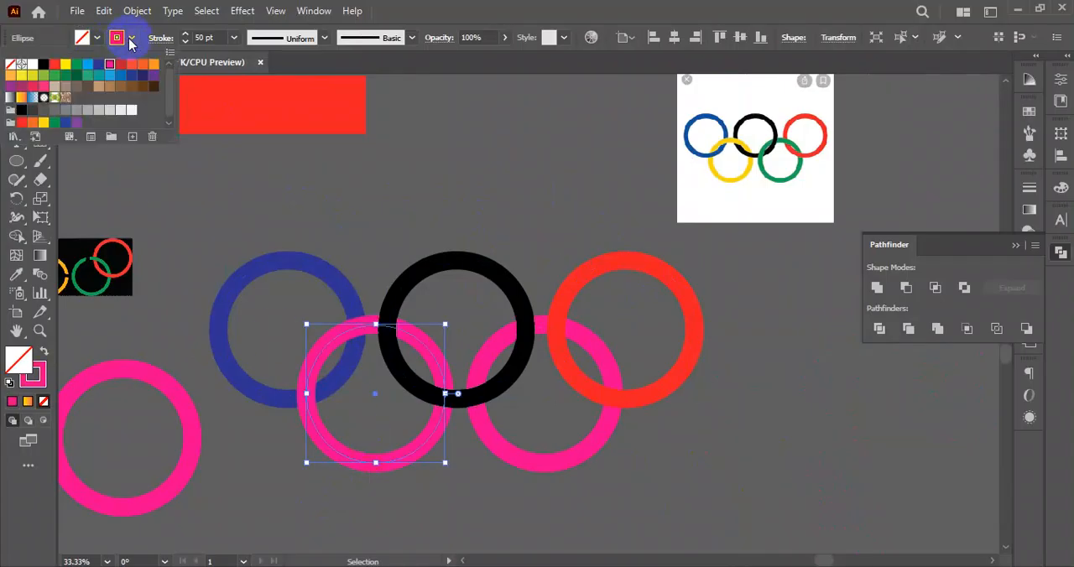
left_click(66, 64)
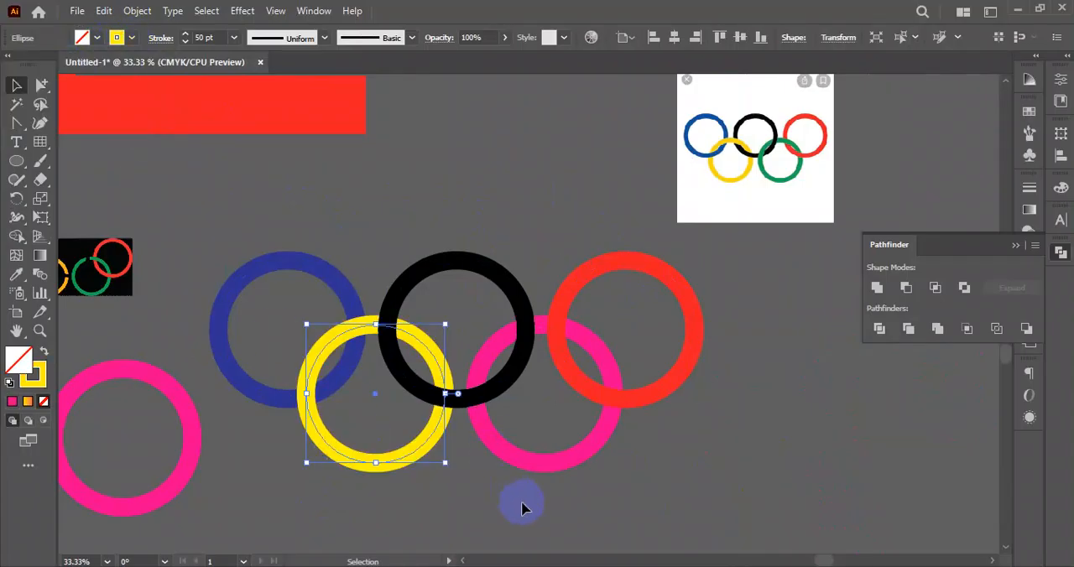
left_click_drag(546, 453, 548, 450)
left_click(130, 38)
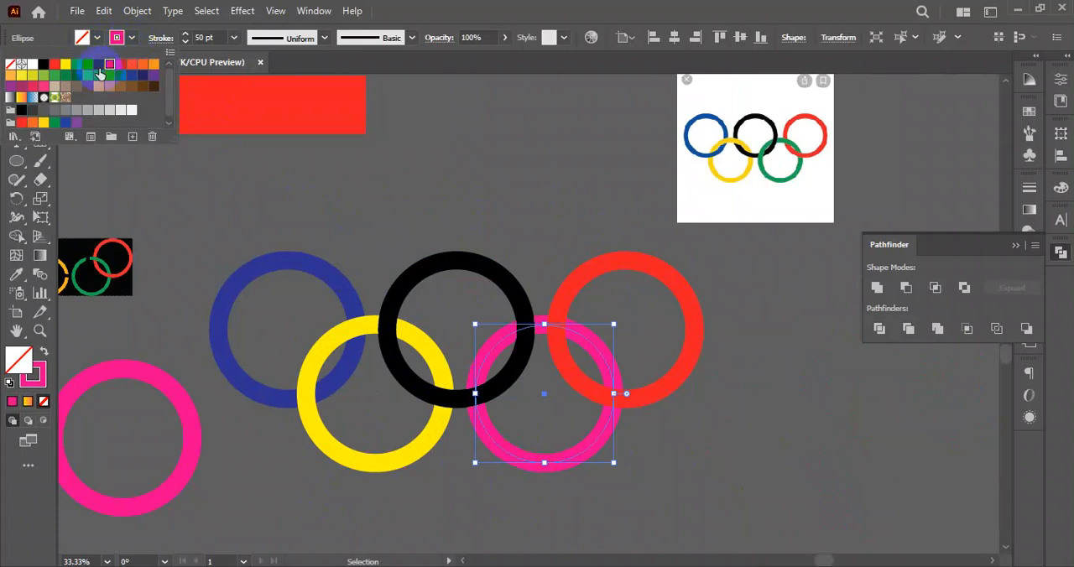
left_click(77, 77)
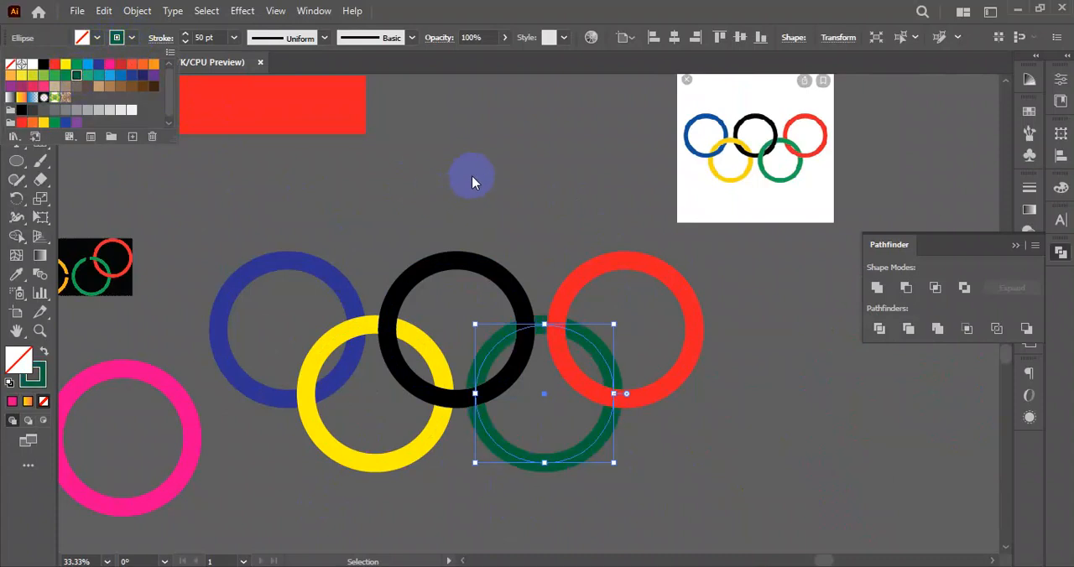
left_click(472, 175)
left_click_drag(288, 219, 684, 467)
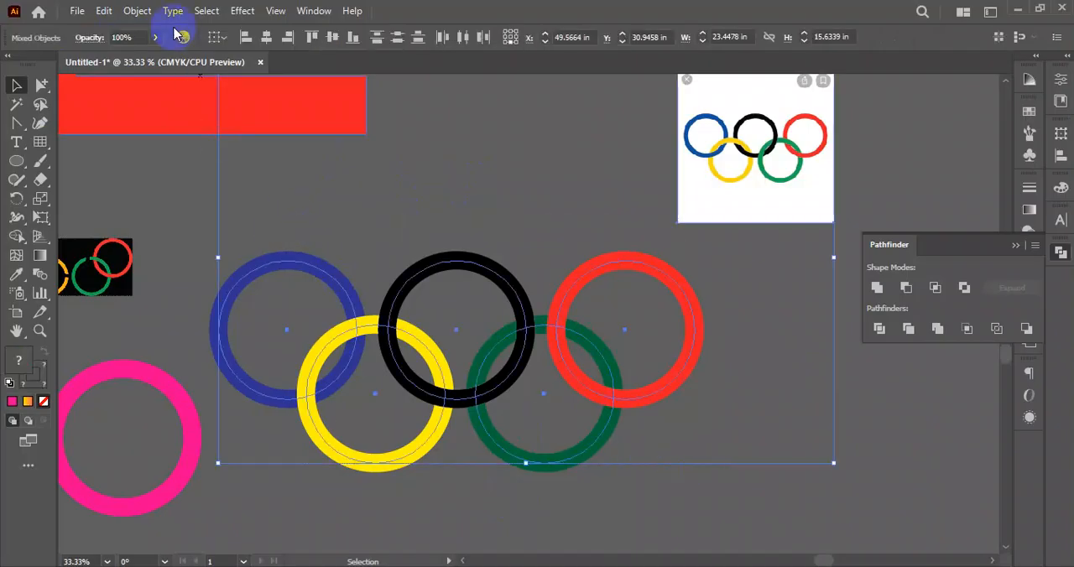
left_click(135, 11)
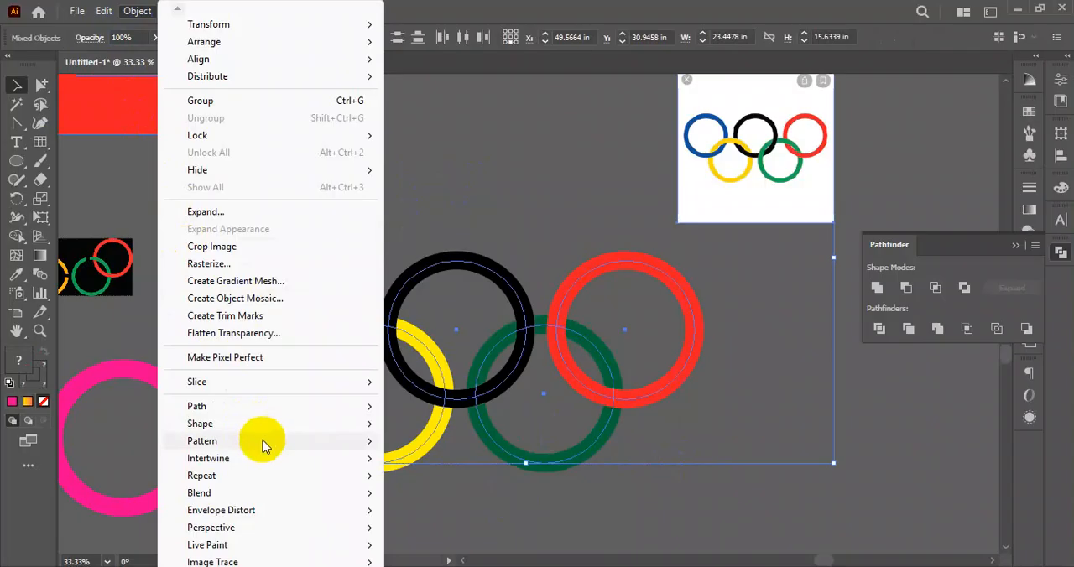
mouse_move(237, 464)
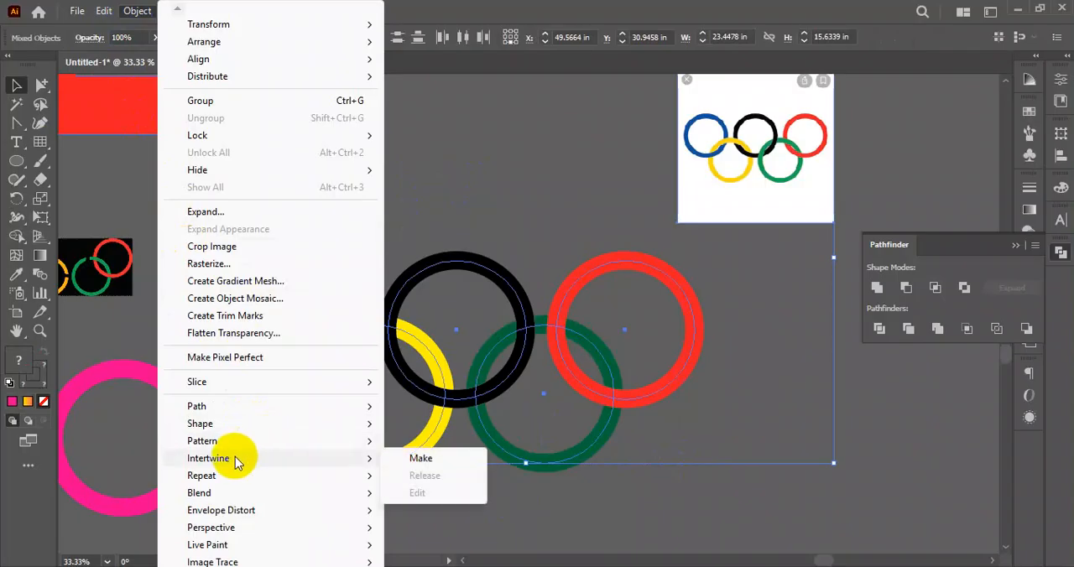
left_click(792, 496)
- Duplicate the five coloured rings and place the copy above and to the right of the originals, beside the reference image
scroll(564, 400, "down", 2)
left_click_drag(678, 456, 633, 408)
mouse_move(624, 246)
left_mouse_down()
mouse_move(602, 200)
mouse_move(534, 130)
mouse_move(399, 389)
mouse_move(378, 401)
left_mouse_up()
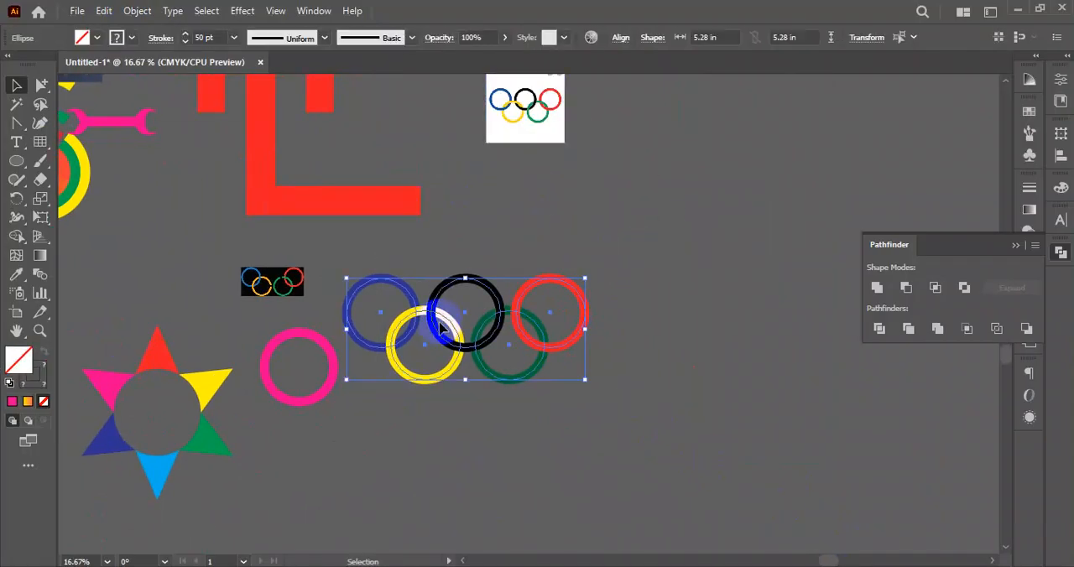
left_click_drag(437, 333, 687, 208)
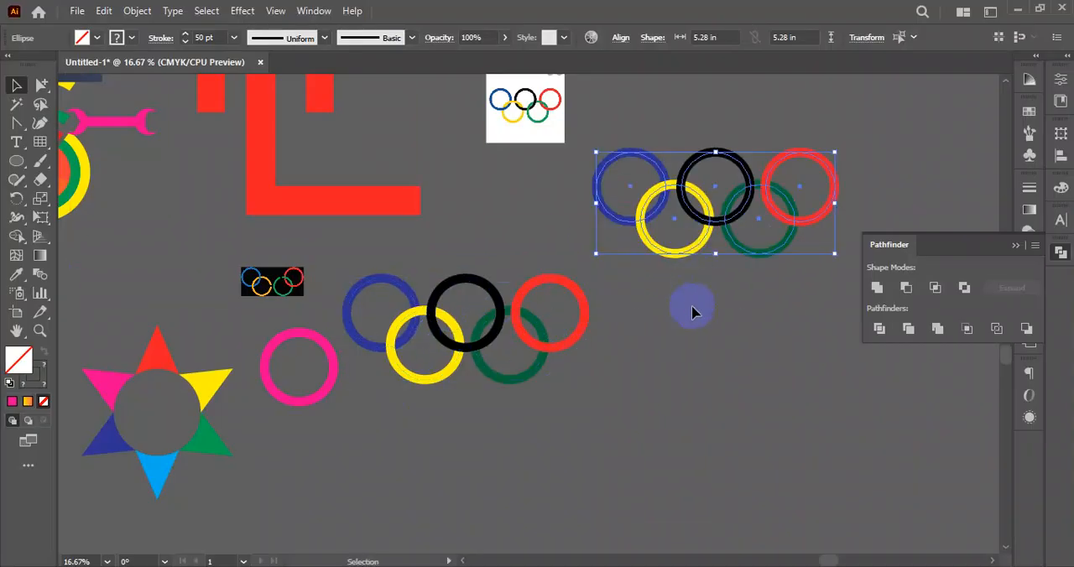
left_click(690, 311)
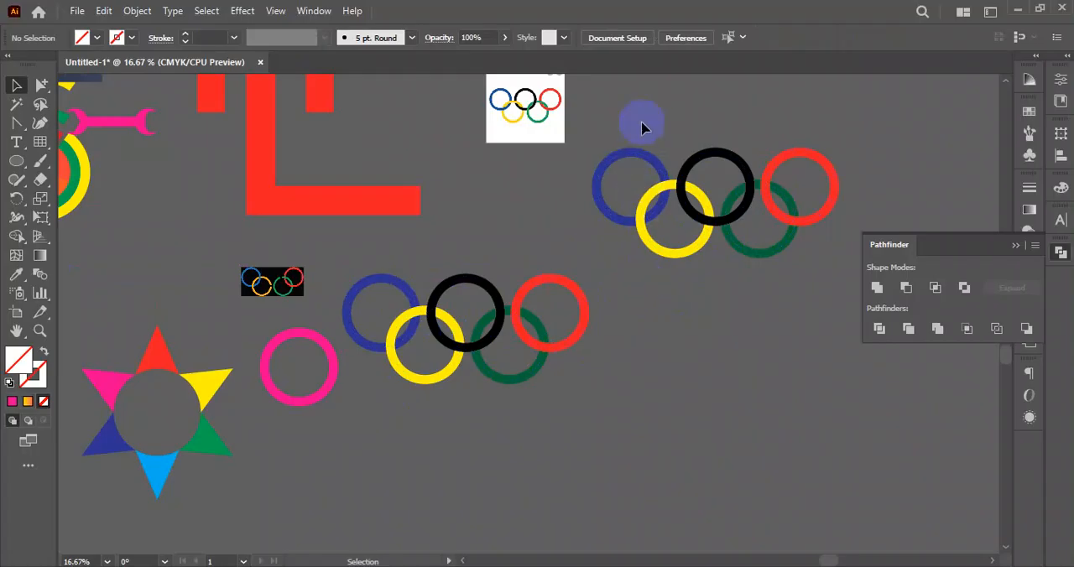
- Expand the fill and stroke of the five original Olympic rings beside the large pink ring, leaving the duplicate set untouched
left_click_drag(839, 112, 635, 267)
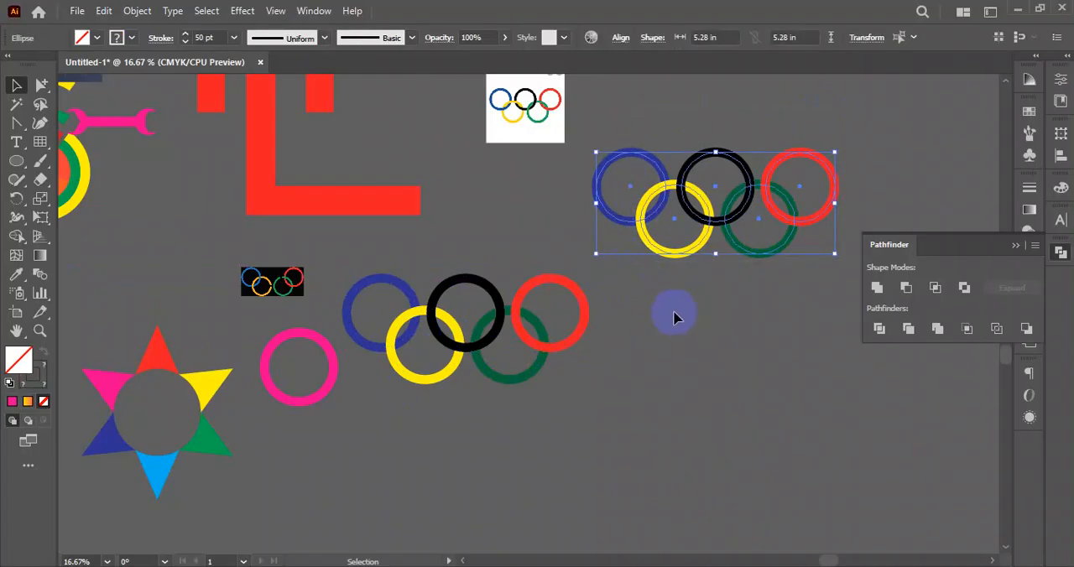
left_click(395, 383)
left_click(417, 425)
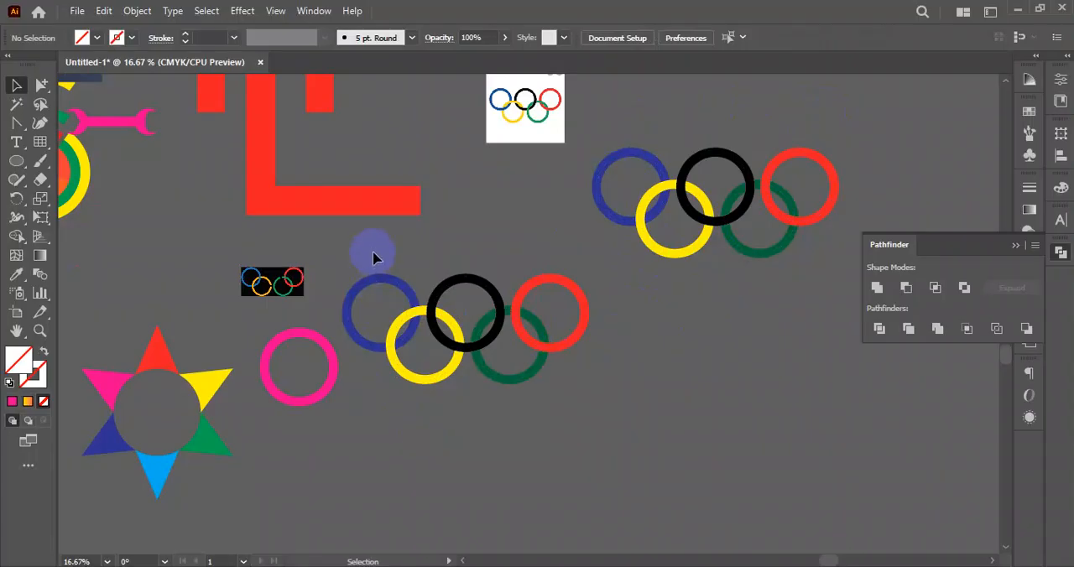
left_click_drag(370, 256, 576, 402)
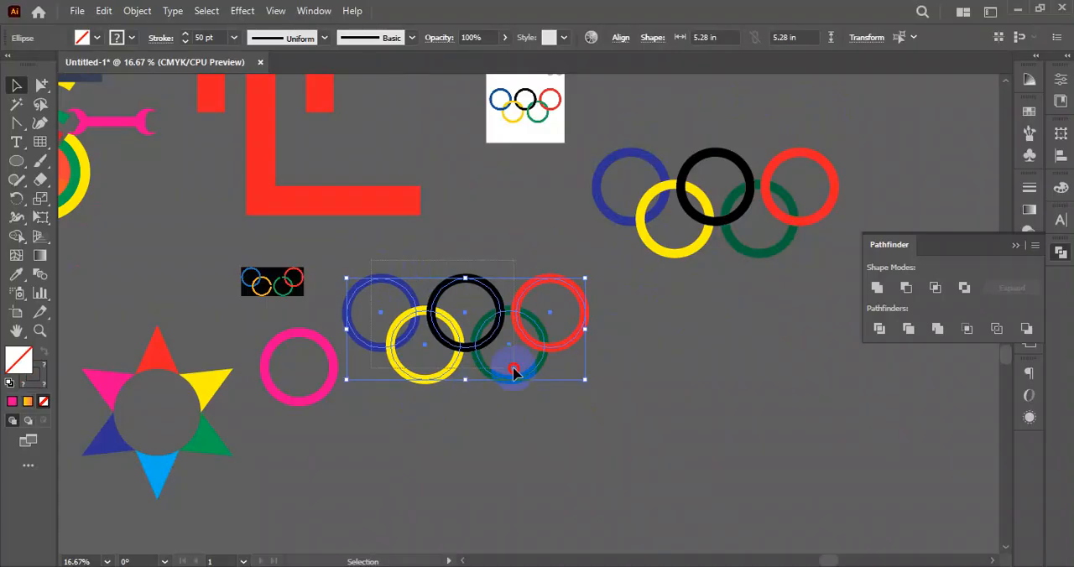
left_click(137, 11)
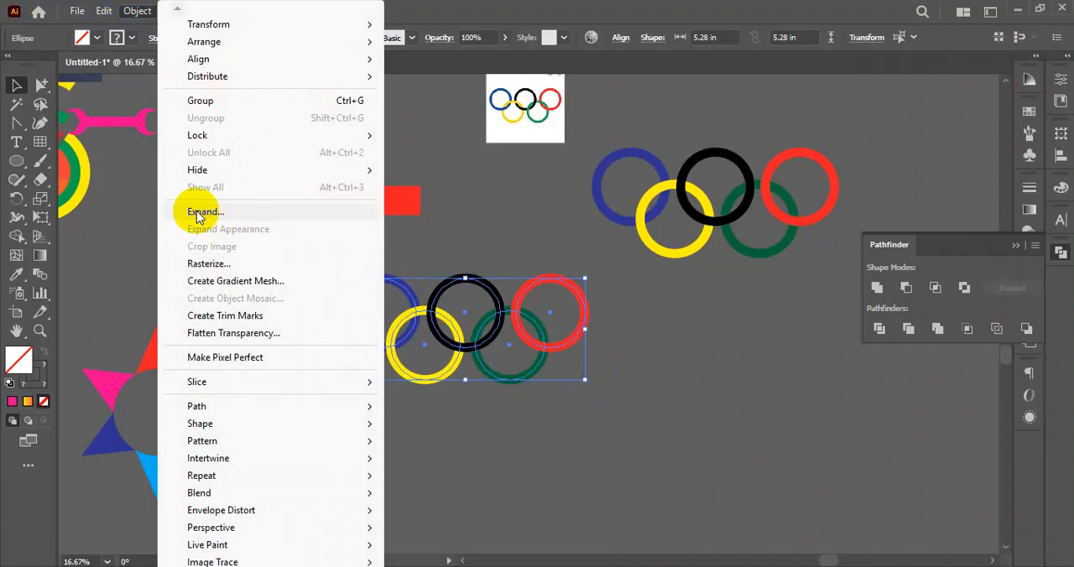
left_click(198, 213)
left_click_drag(467, 151, 250, 145)
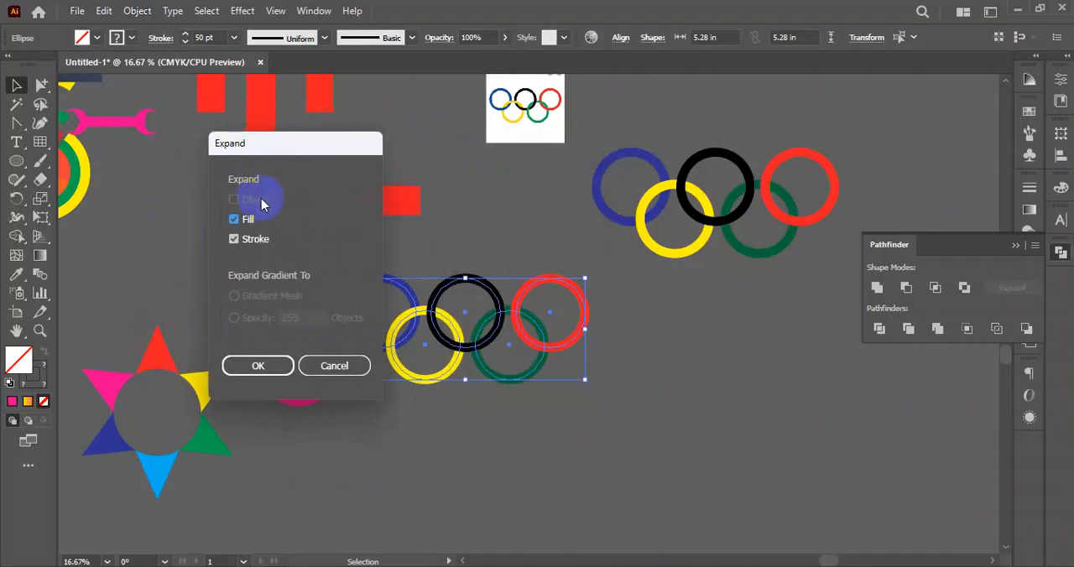
left_click(252, 372)
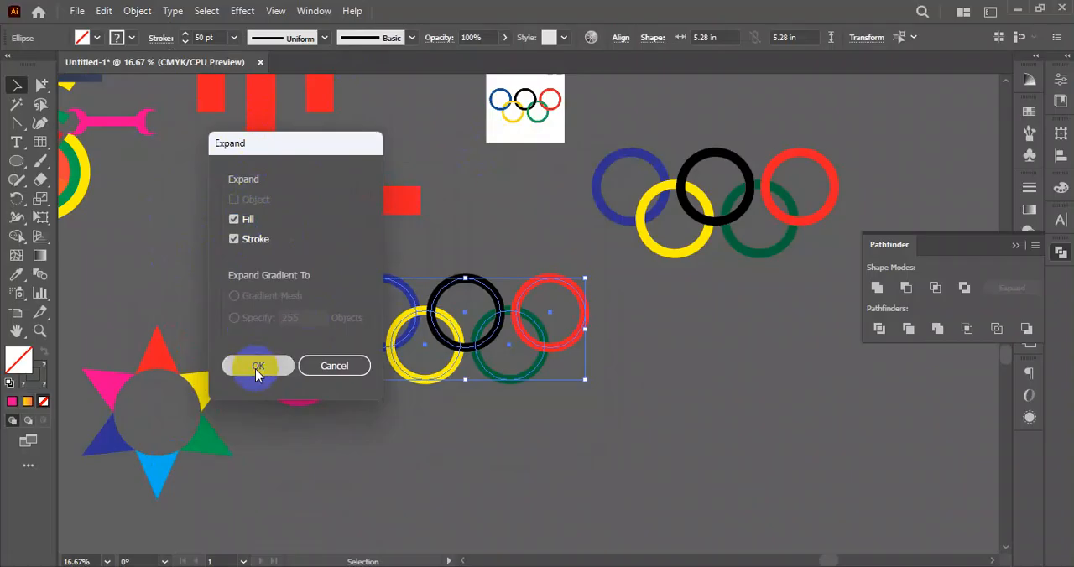
left_click(517, 429)
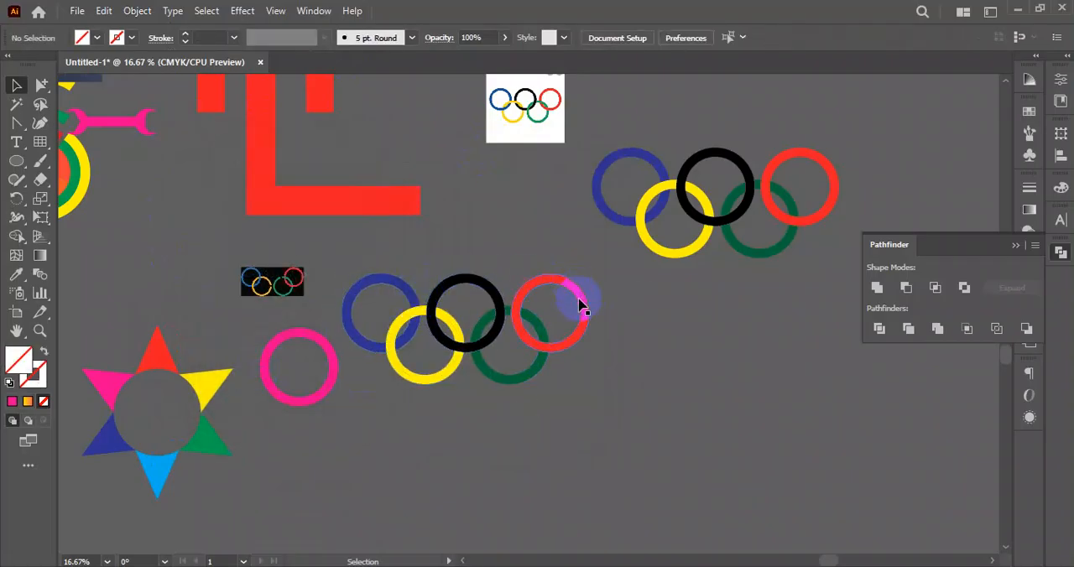
left_click(398, 286)
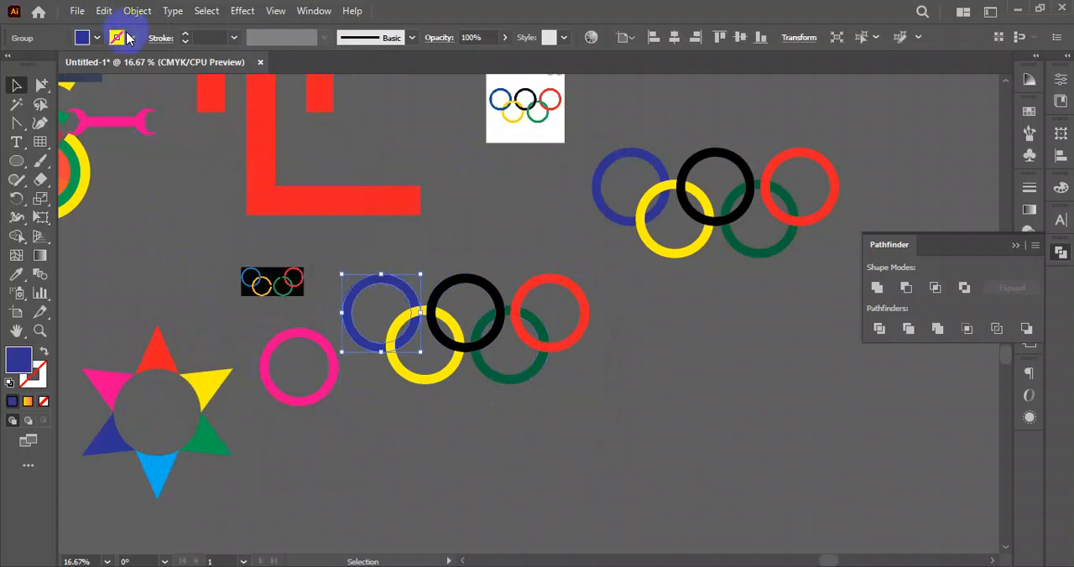
left_click(648, 363)
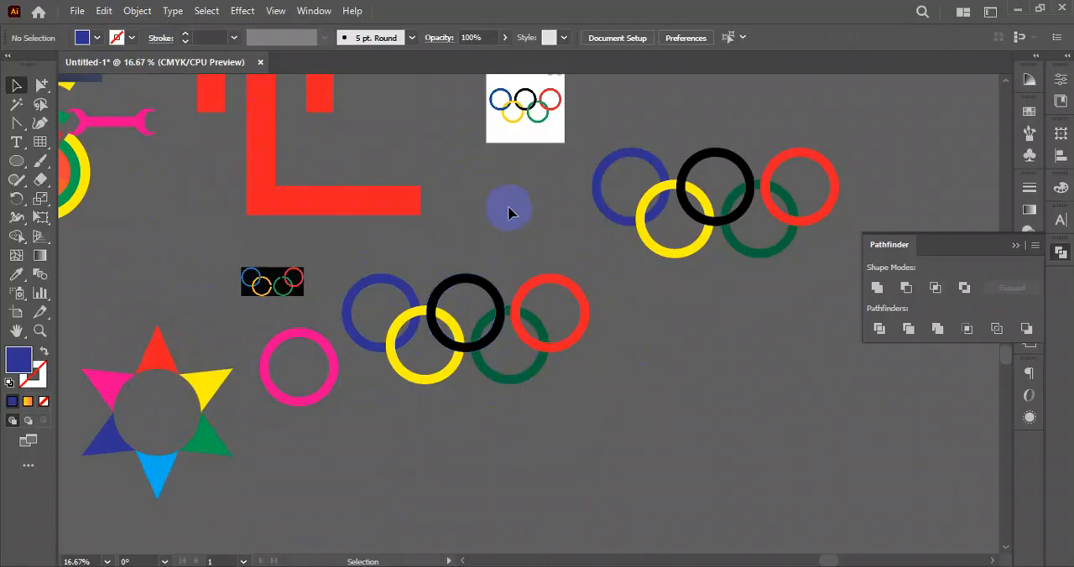
- Move the white-background Olympic rings reference image directly above the expanded rings for close comparison
scroll(509, 213, "up", 1)
left_click_drag(524, 133, 464, 265)
scroll(453, 310, "up", 1)
scroll(453, 311, "up", 3)
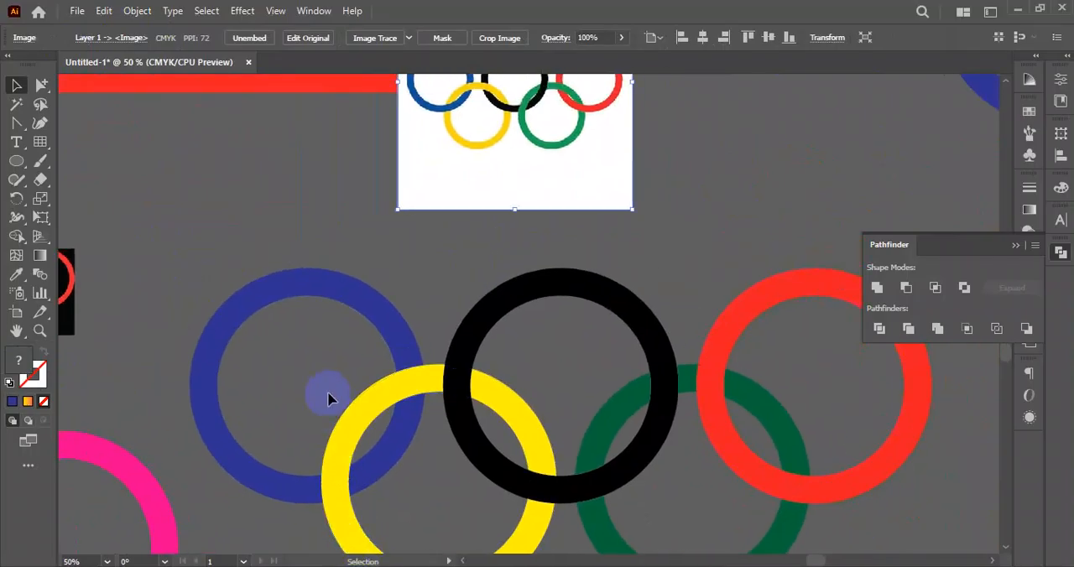
left_click(419, 377)
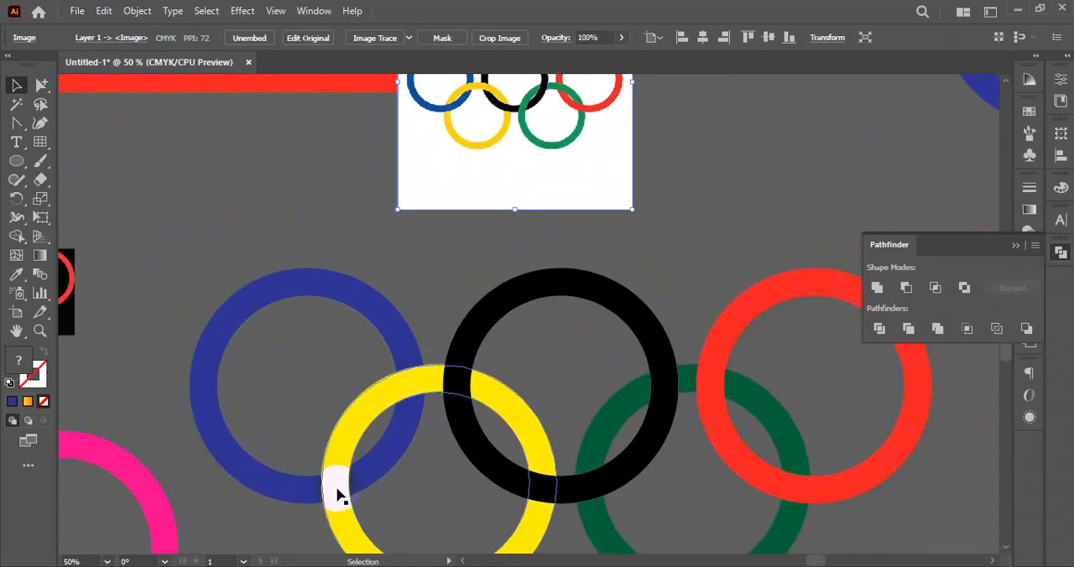
scroll(352, 479, "down", 2)
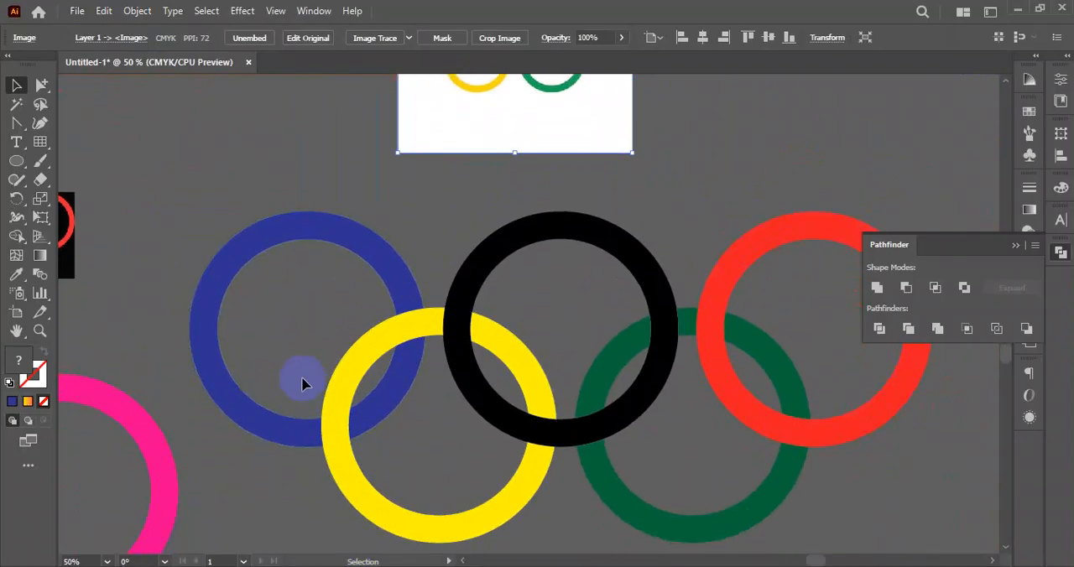
- With Shape Builder, merge the blue ring across its lower crossing with the yellow ring so that blue passes over yellow
left_click(355, 456)
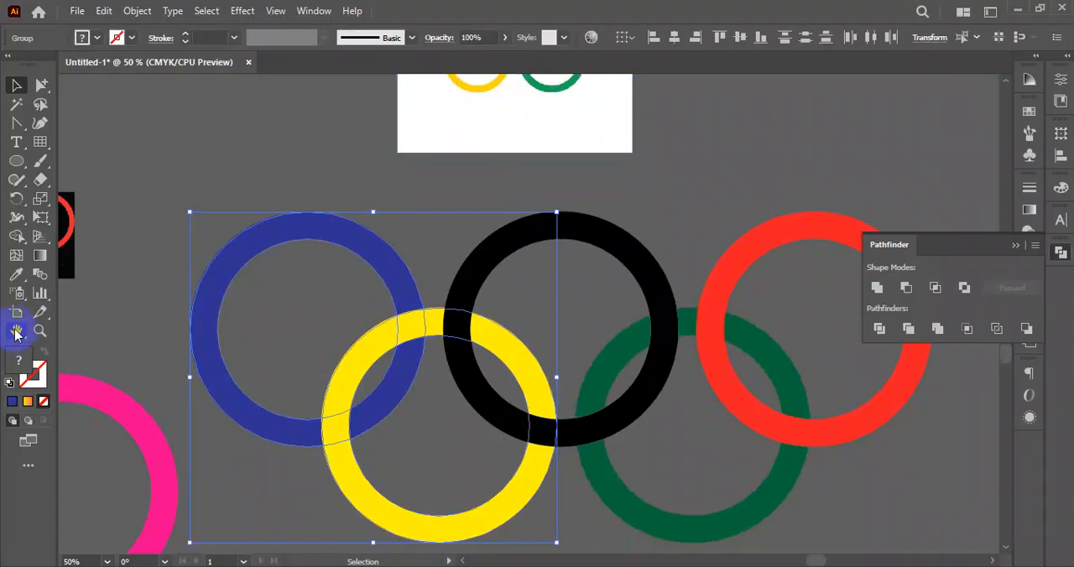
left_click(17, 237)
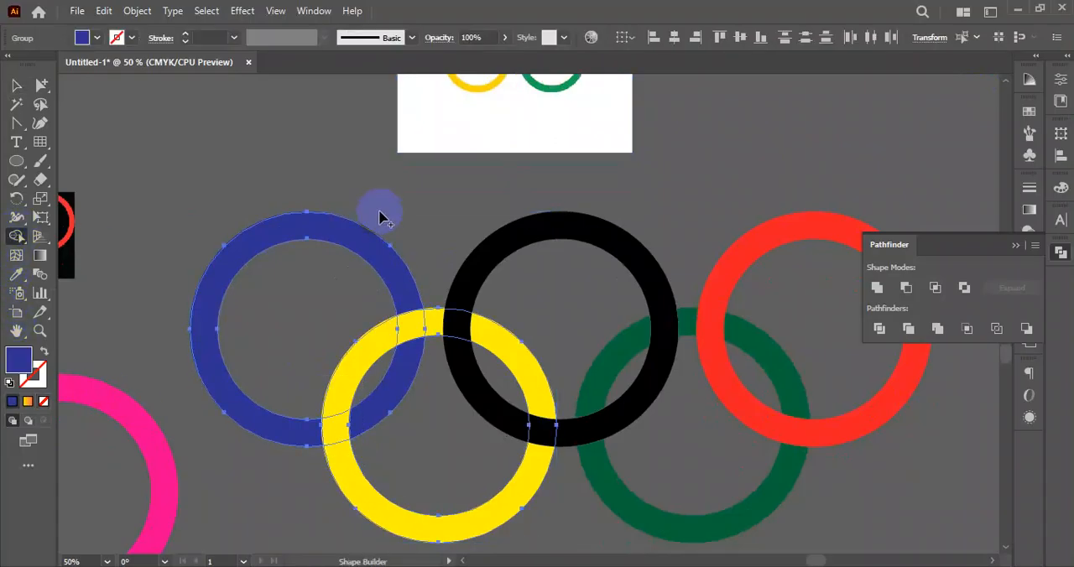
scroll(422, 308, "up", 2)
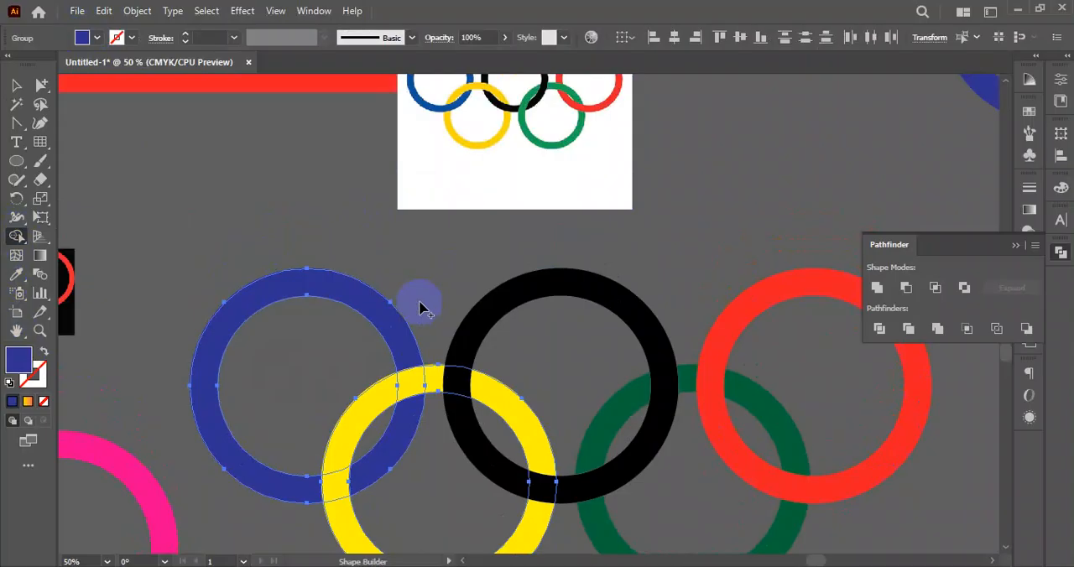
scroll(422, 308, "down", 1)
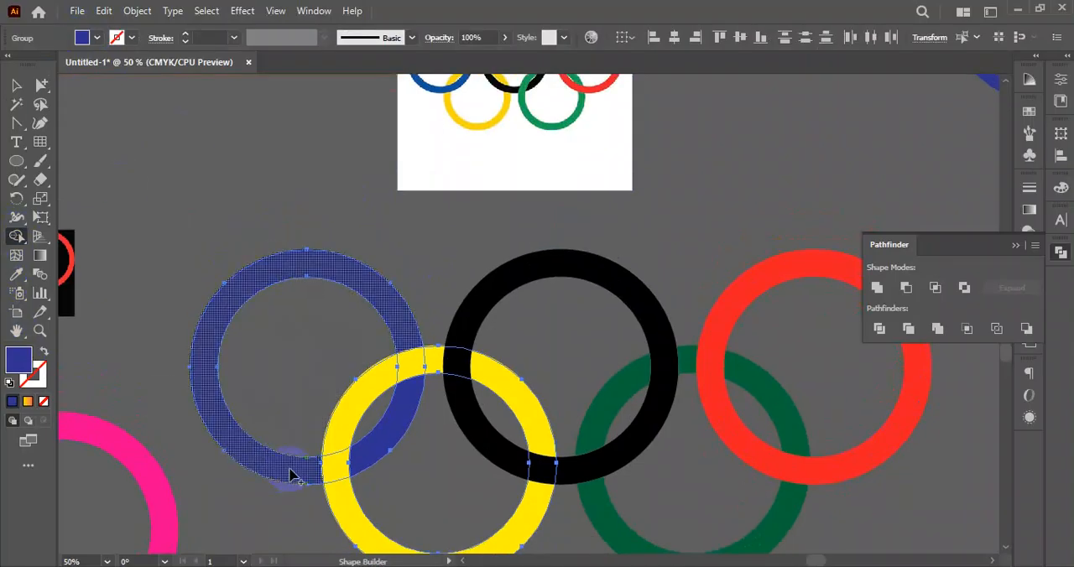
mouse_move(285, 474)
left_mouse_down()
mouse_move(338, 479)
mouse_move(388, 447)
left_mouse_up()
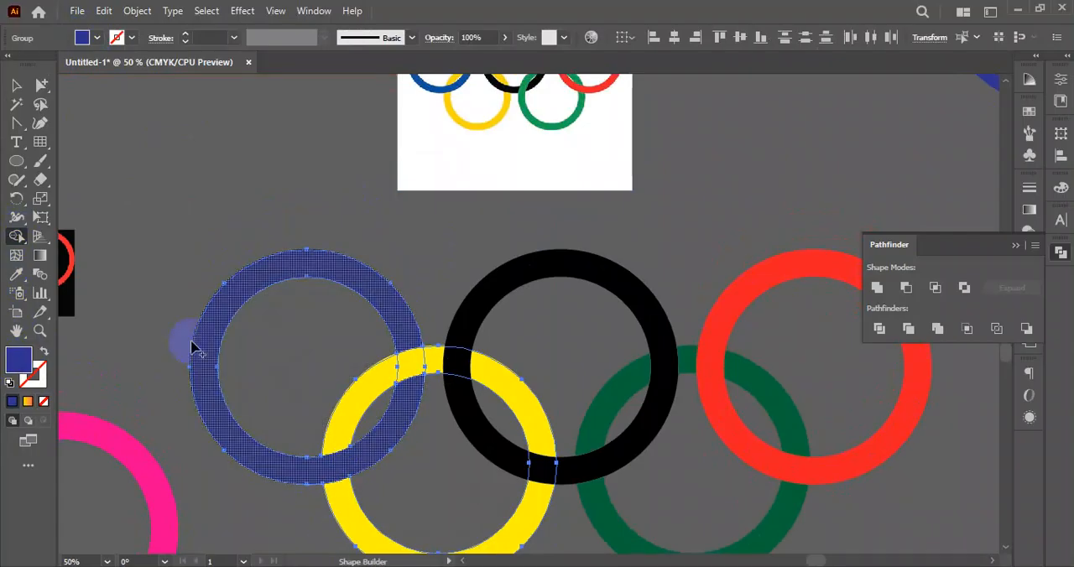
- With Shape Builder and a yellow fill, merge the yellow ring across the black ring's upper crossing so that yellow passes over black
left_click(16, 88)
left_click_drag(526, 248, 430, 239)
left_click(229, 157)
left_click_drag(180, 209, 776, 546)
scroll(485, 295, "down", 1)
left_click_drag(500, 277, 490, 338)
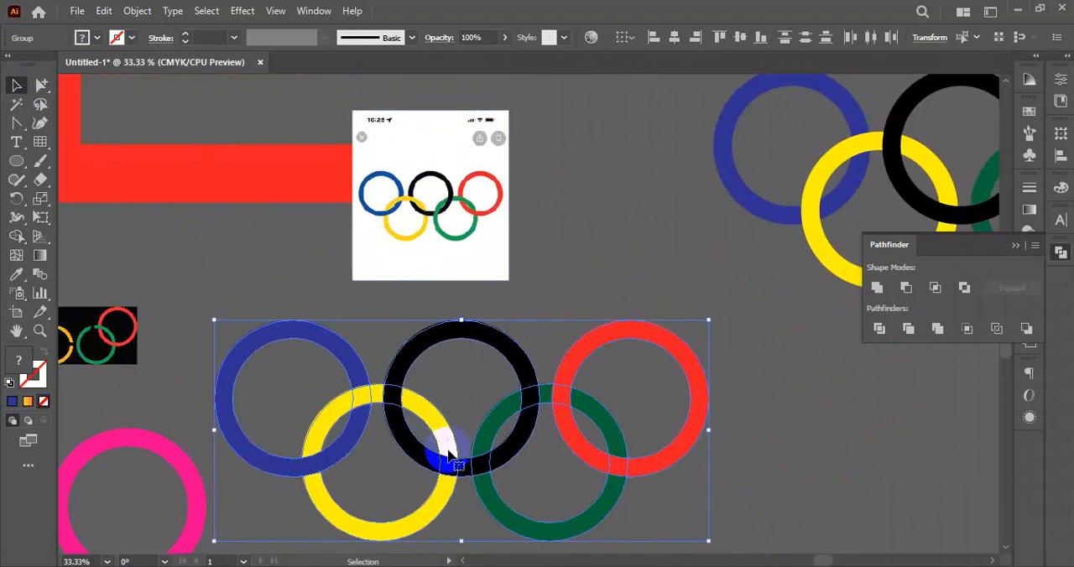
left_click(410, 391)
scroll(403, 402, "up", 2)
left_click_drag(247, 351, 452, 406)
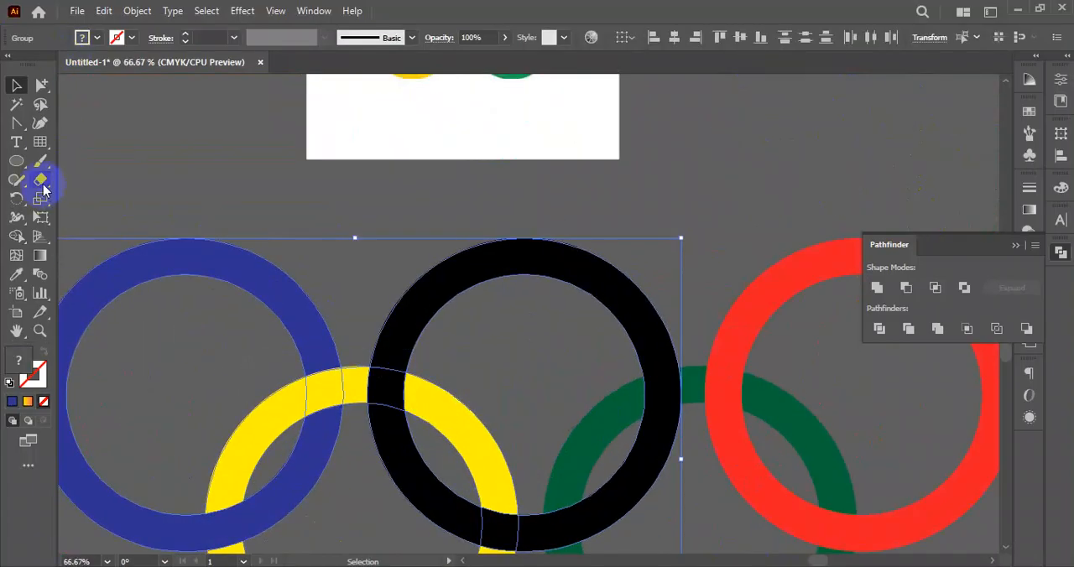
left_click(17, 236)
left_click(98, 38)
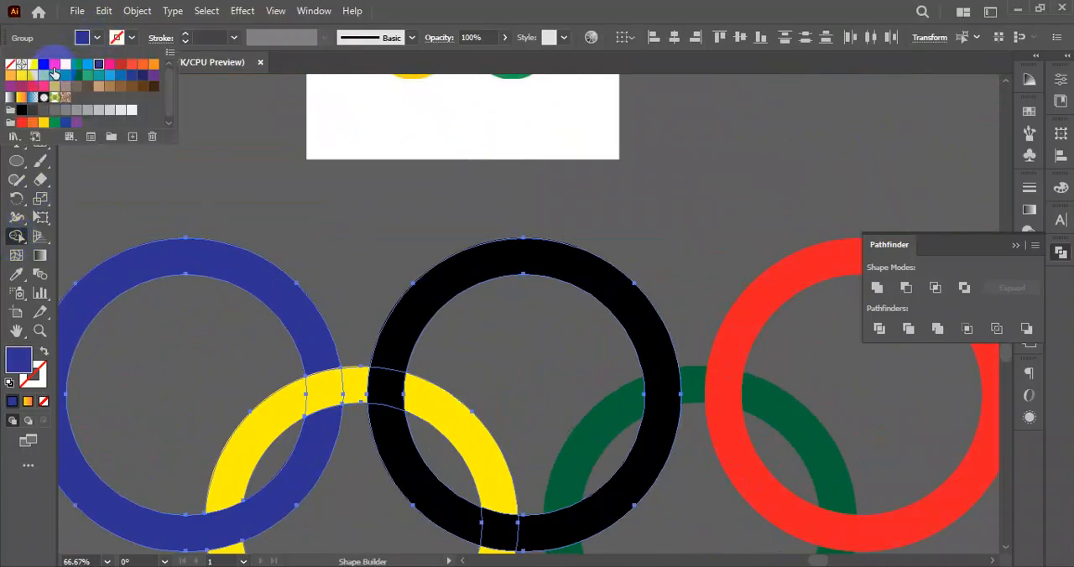
left_click(22, 75)
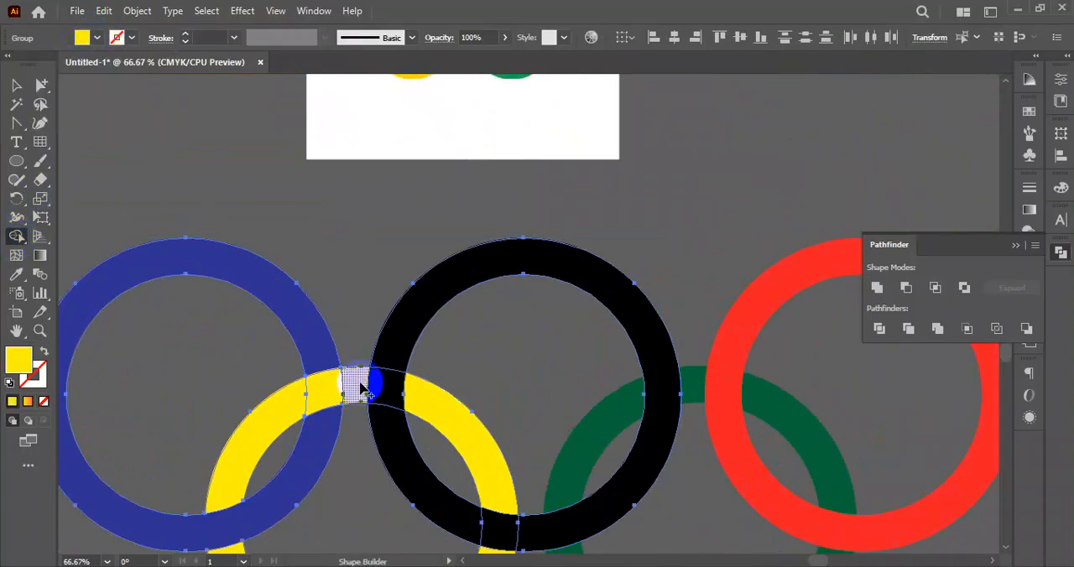
left_click_drag(363, 380, 421, 401)
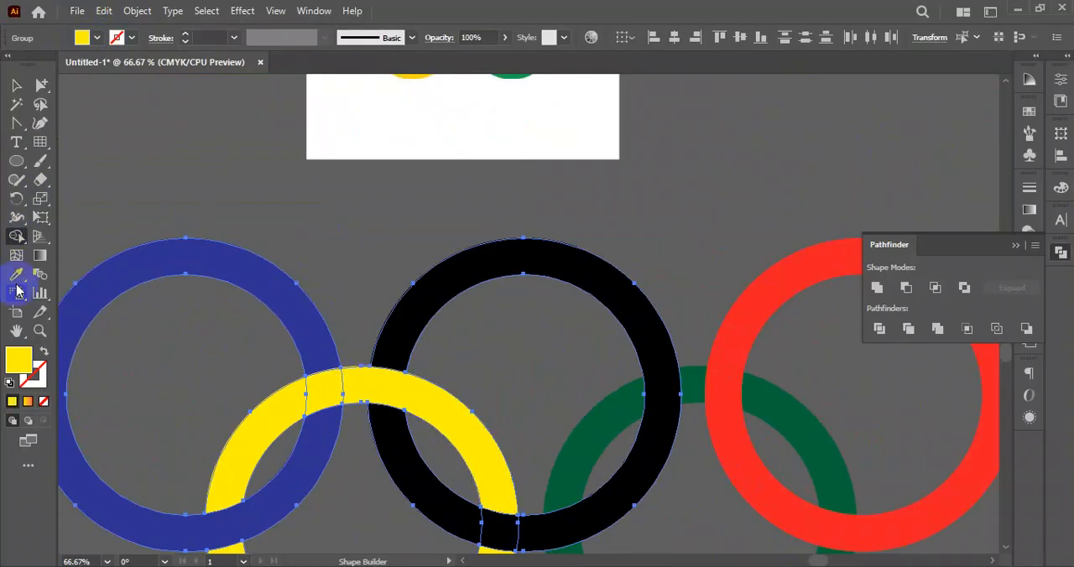
- With Shape Builder and a dark green fill, merge the green ring across its lower crossing with the black ring
left_click_drag(419, 236, 503, 359)
left_click(16, 84)
left_click_drag(495, 492, 496, 228)
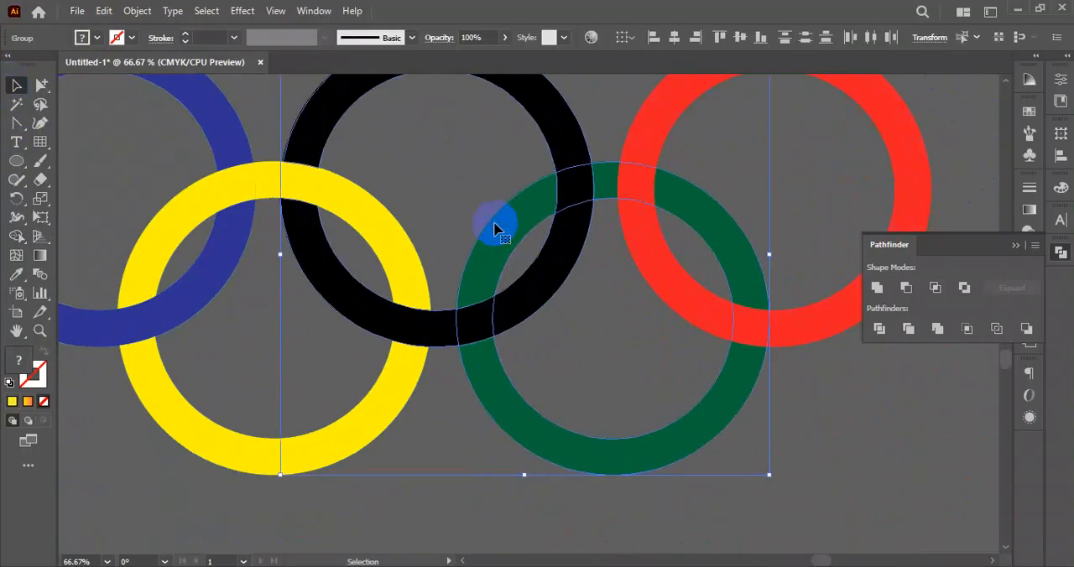
left_click(16, 236)
left_click(99, 40)
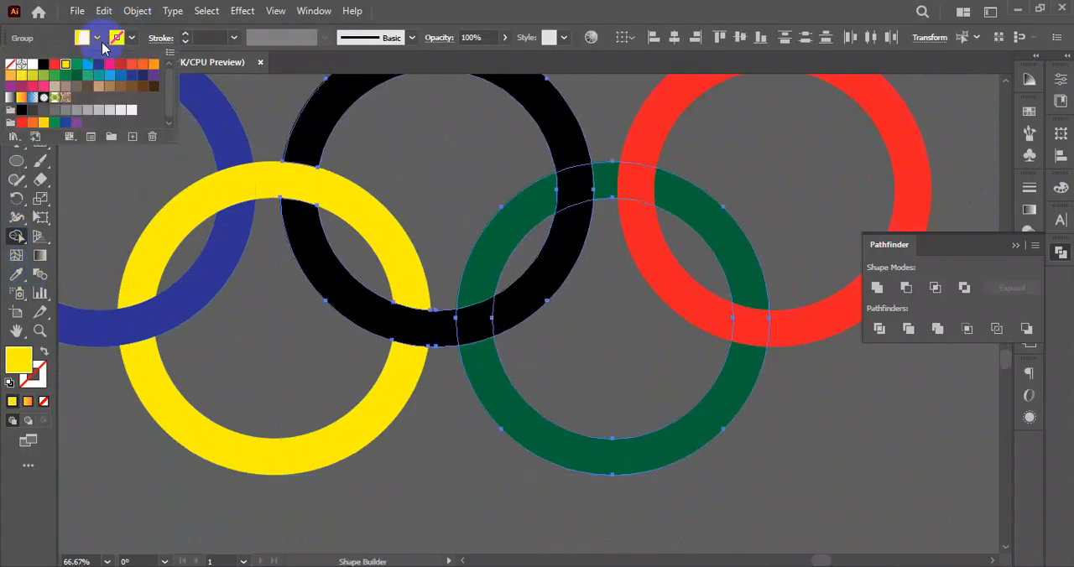
left_click(88, 83)
left_click(479, 359)
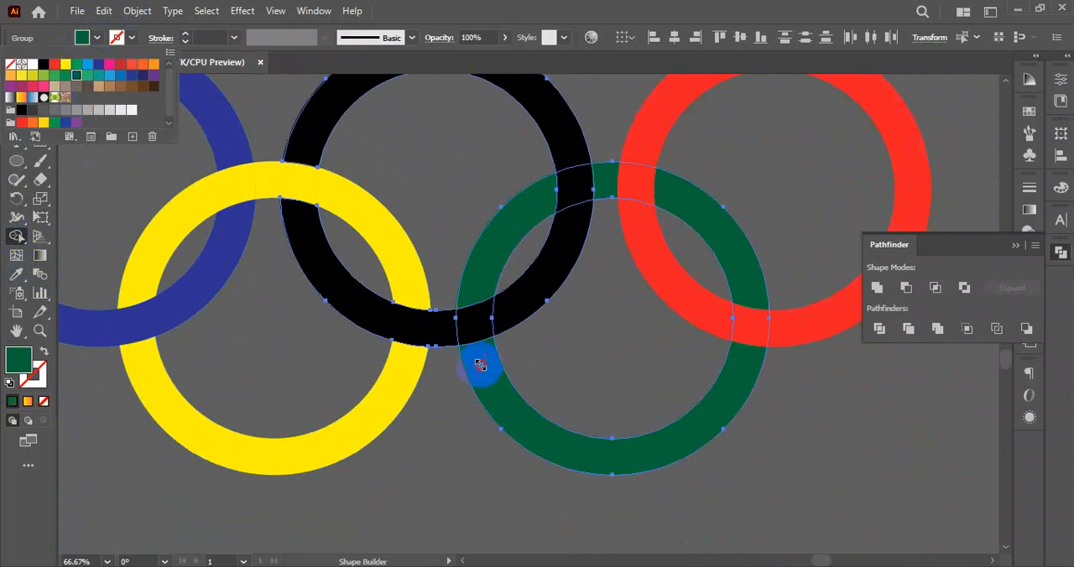
left_click_drag(492, 384, 481, 277)
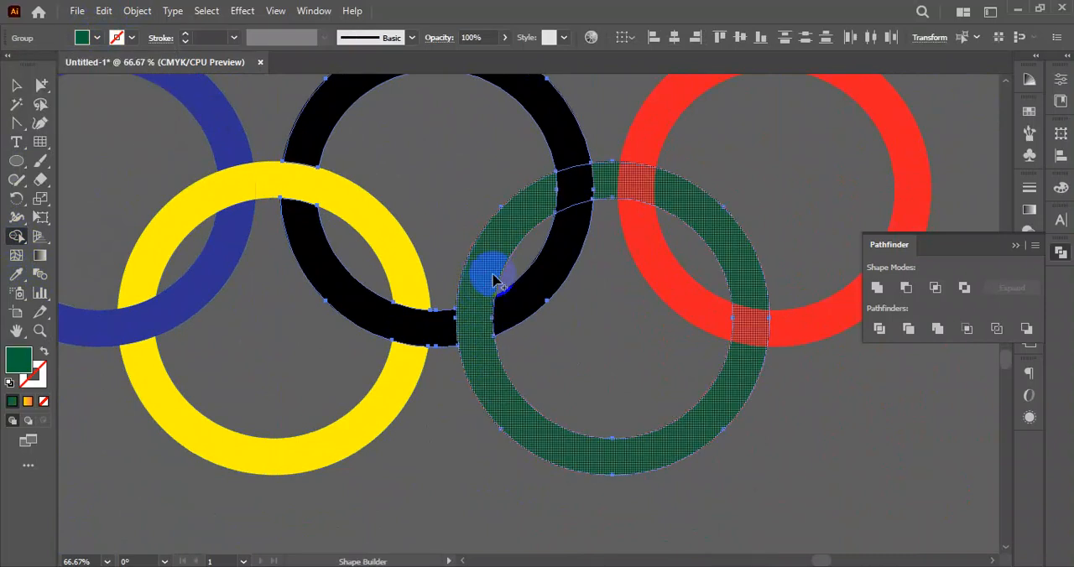
- Select the green and red rings and merge green across their upper crossing with Shape Builder
left_click_drag(511, 244, 437, 374)
scroll(353, 279, "down", 2)
mouse_move(430, 255)
left_mouse_down()
mouse_move(434, 340)
mouse_move(434, 269)
left_mouse_up()
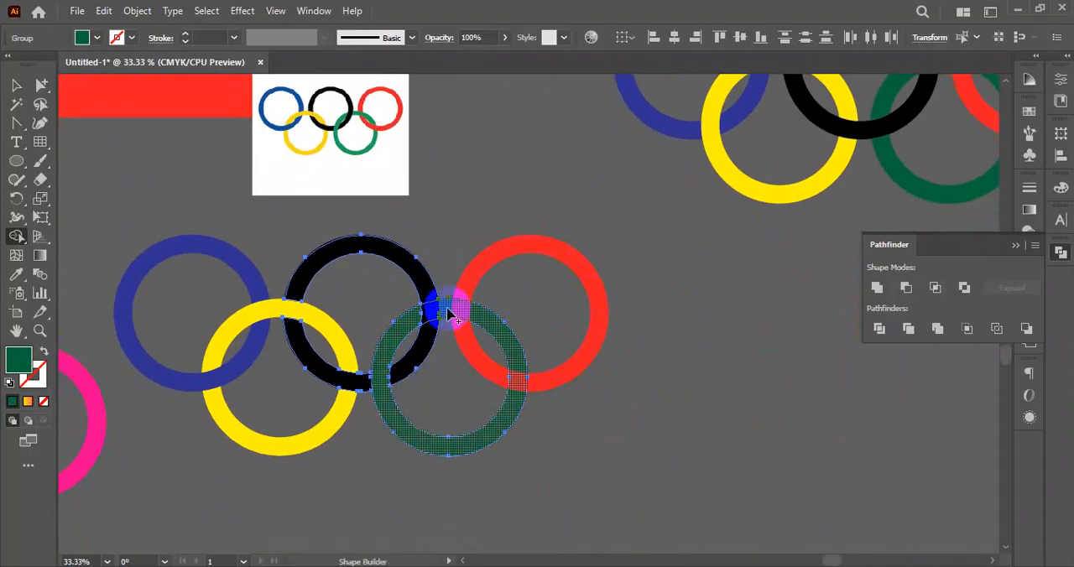
left_click_drag(482, 316, 522, 372)
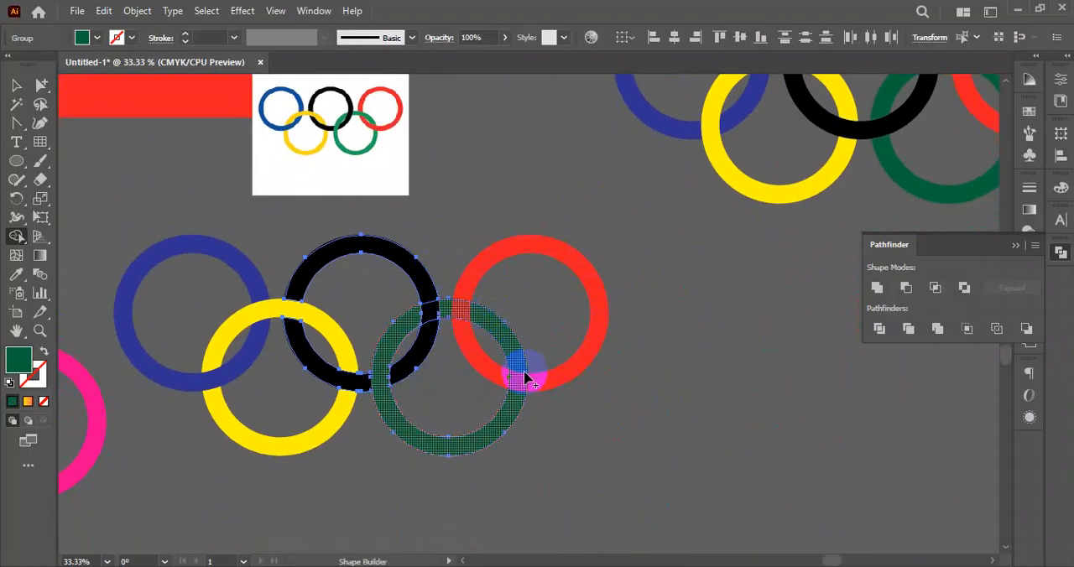
left_click_drag(517, 209, 468, 371)
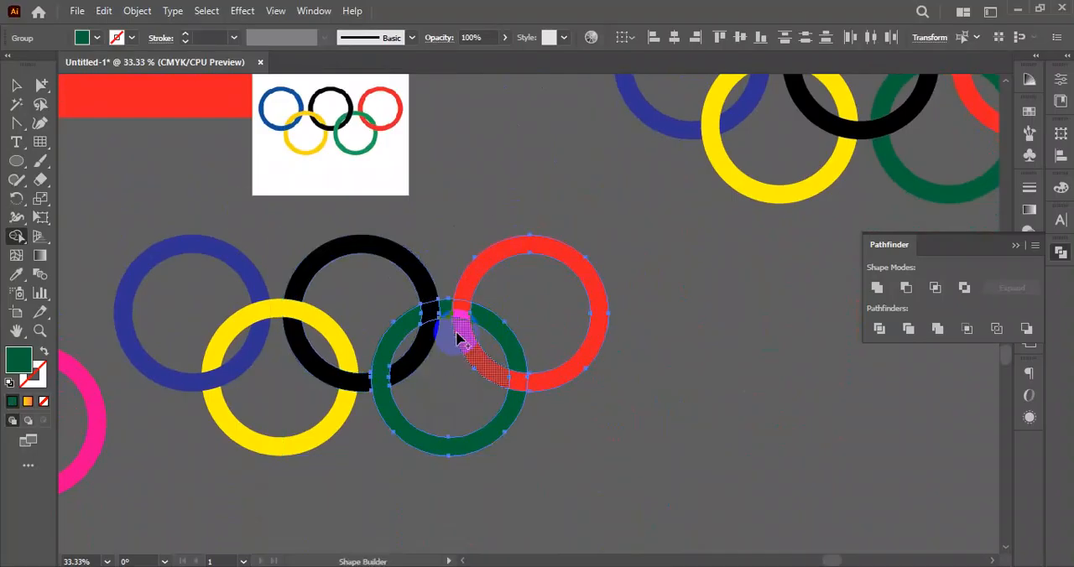
left_click(484, 314)
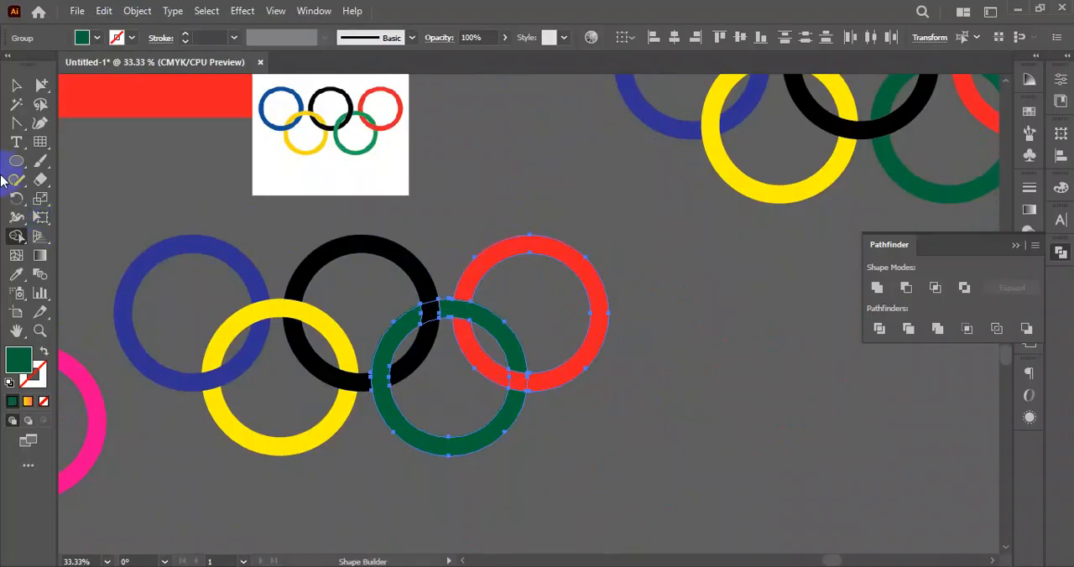
left_click(16, 85)
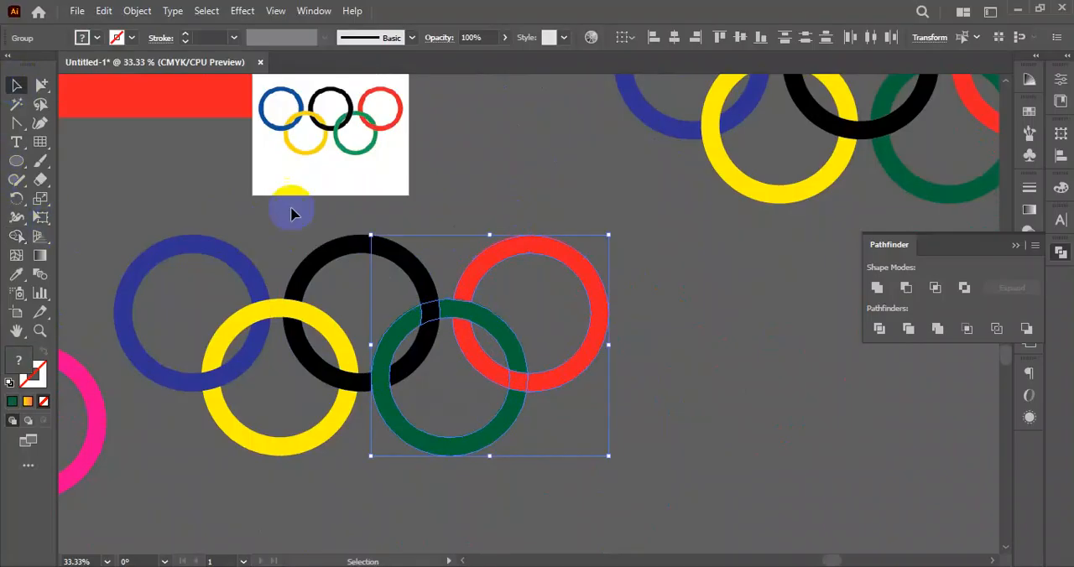
left_click(696, 411)
- Move the white reference image straight up, farther from the interlocked rings
left_click_drag(695, 410, 738, 399)
scroll(619, 434, "down", 2)
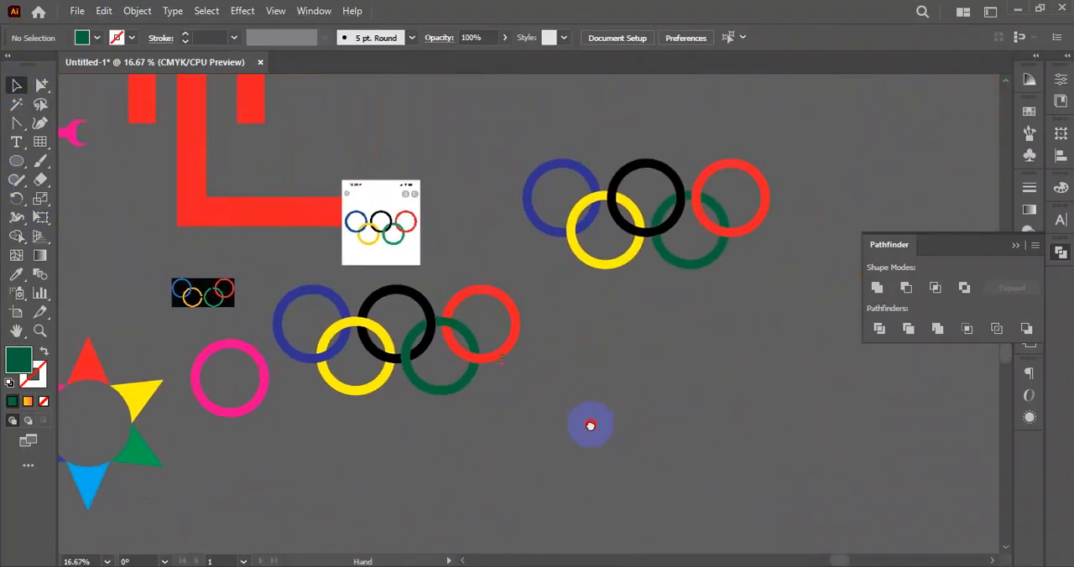
left_click_drag(405, 251, 405, 209)
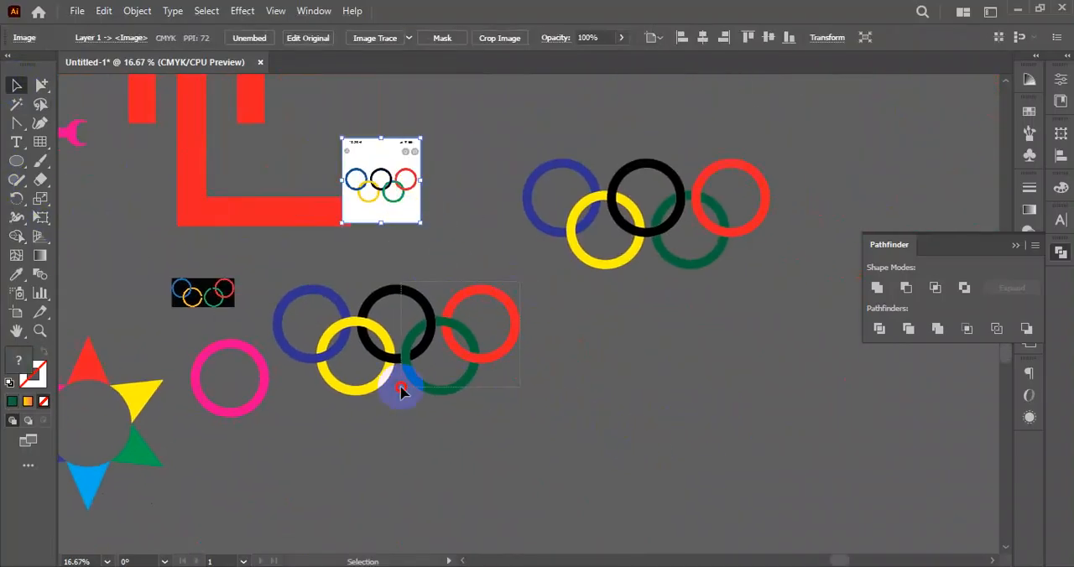
left_click(472, 439)
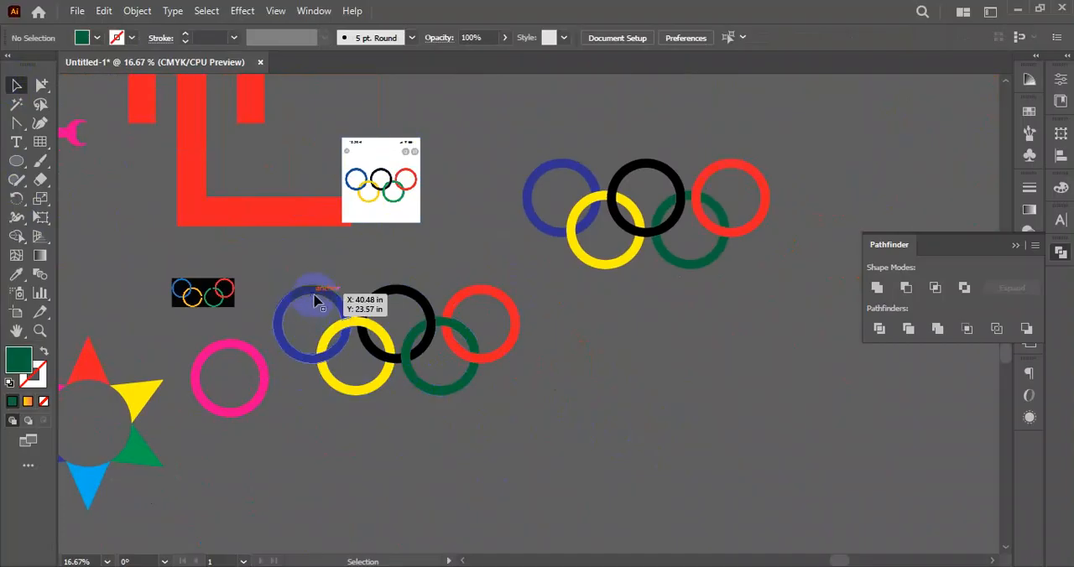
- Move the blue ring out of the interlocked set to the empty area below the yellow ring
left_click_drag(316, 299, 312, 436)
left_click(359, 469)
left_click(346, 461)
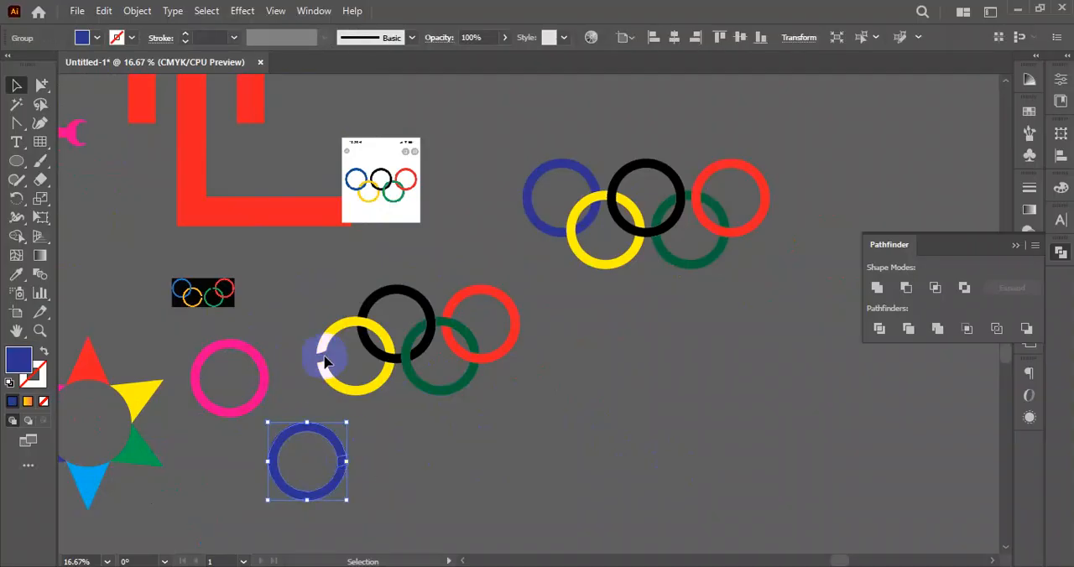
- Move the black ring out of the interlocked set, and undo both its move and the blue ring's move
left_click_drag(404, 292, 419, 228)
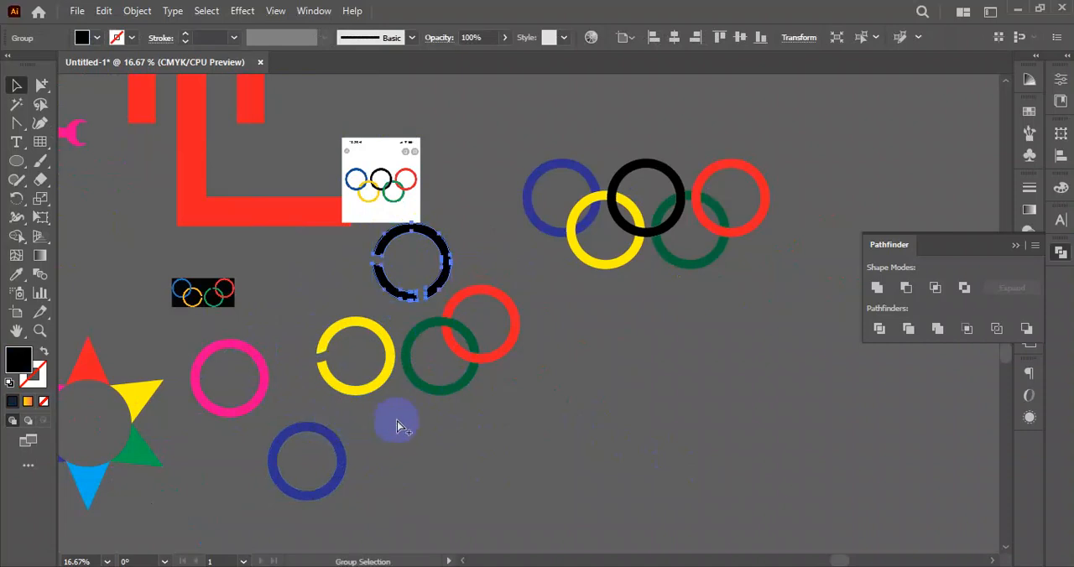
key("ctrl+z")
key("ctrl+z")
left_click(422, 439)
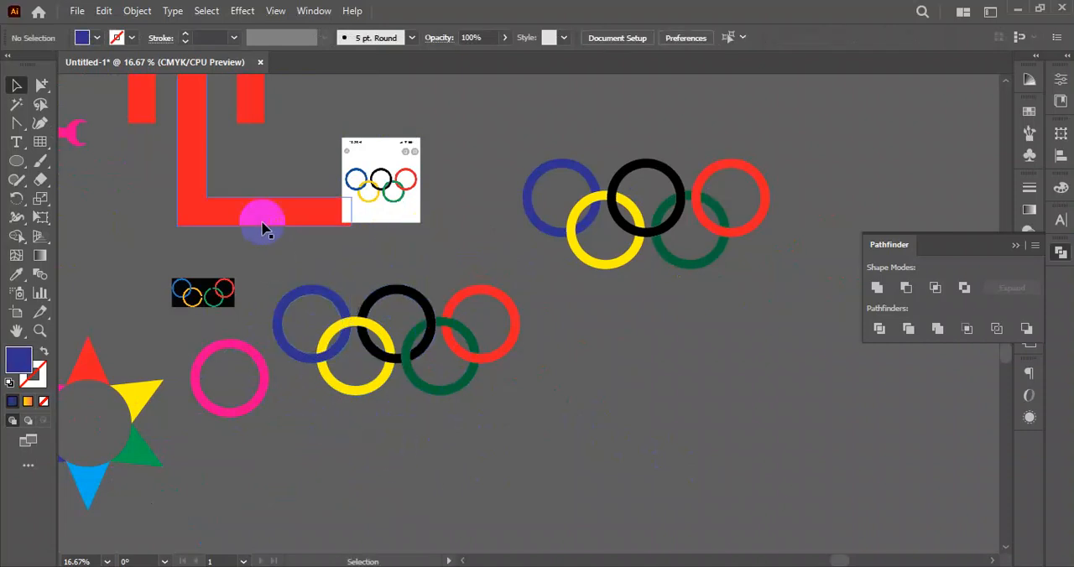
- Select all five rings of the unexpanded 50 pt stroke set and make them an Intertwine object
left_click_drag(577, 322, 380, 416)
left_click_drag(314, 217, 581, 411)
scroll(456, 321, "up", 2)
left_click_drag(462, 438, 481, 461)
left_click(307, 200)
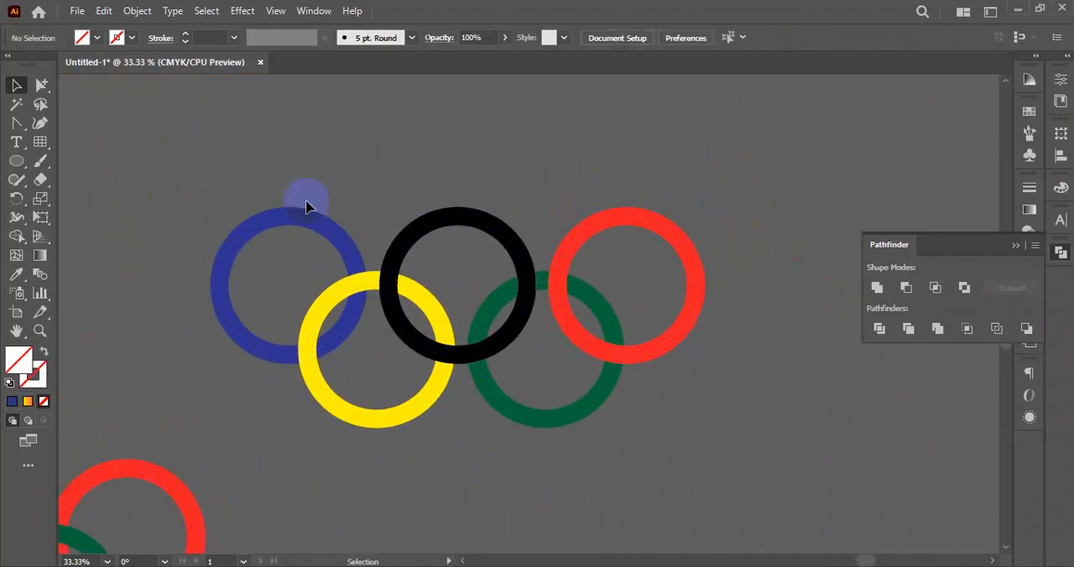
left_click_drag(338, 219, 710, 419)
left_click_drag(270, 173, 700, 423)
scroll(669, 389, "down", 1)
left_click_drag(669, 389, 705, 335)
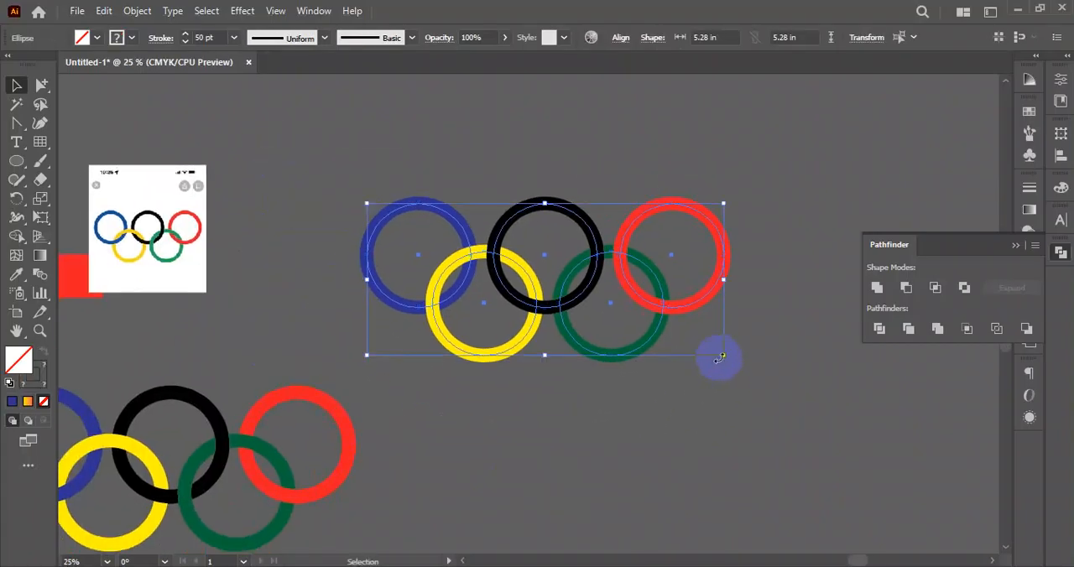
left_click(137, 11)
mouse_move(208, 475)
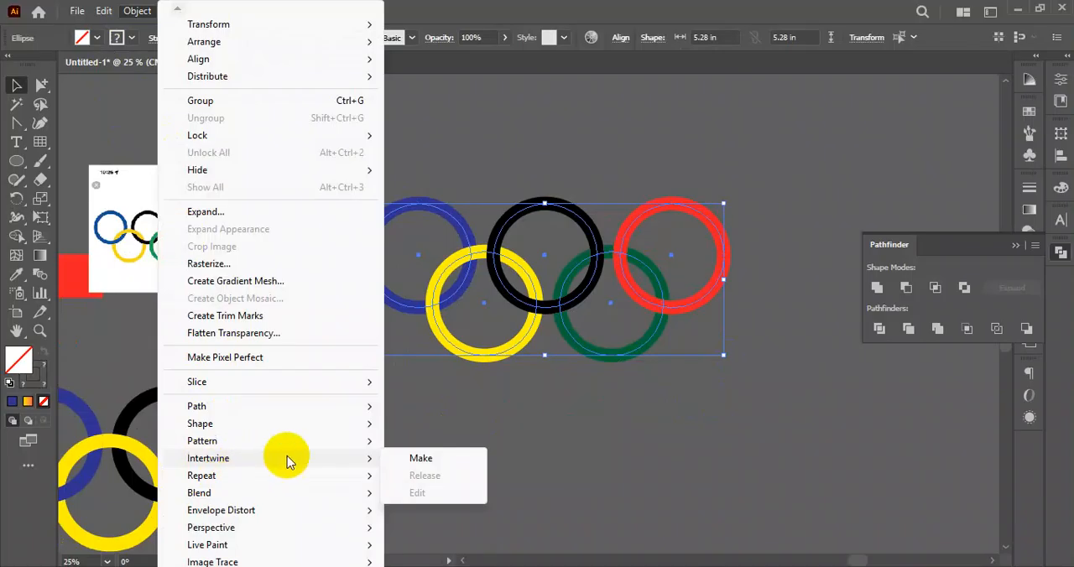
left_click(432, 461)
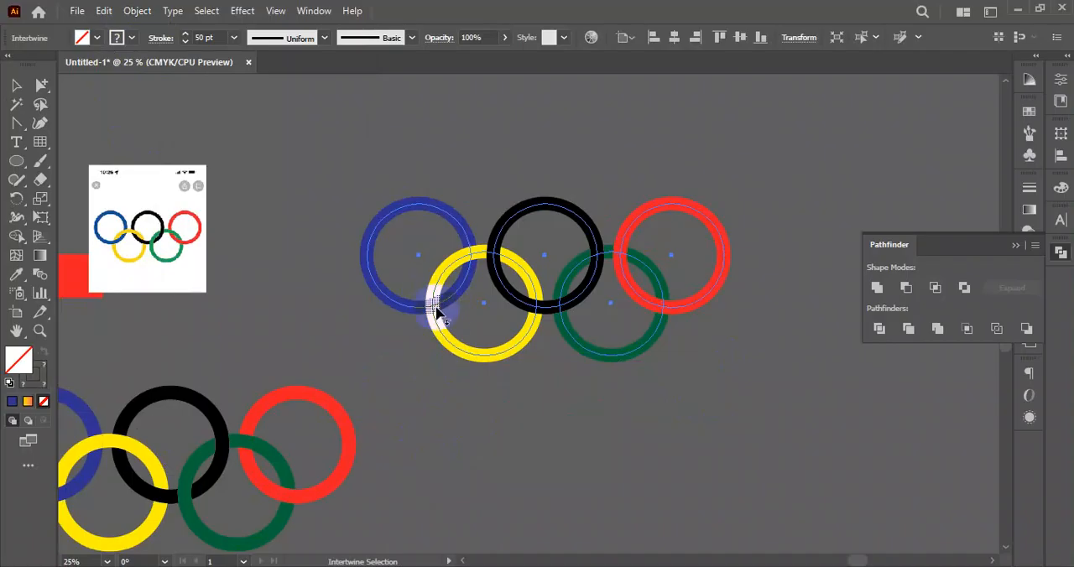
- Swap the stacking at the lower blue–yellow, upper yellow–black, lower black–green and upper green–red crossings, and finish the Intertwine editing
mouse_move(447, 298)
left_mouse_down()
mouse_move(450, 328)
mouse_move(430, 329)
mouse_move(438, 294)
left_mouse_up()
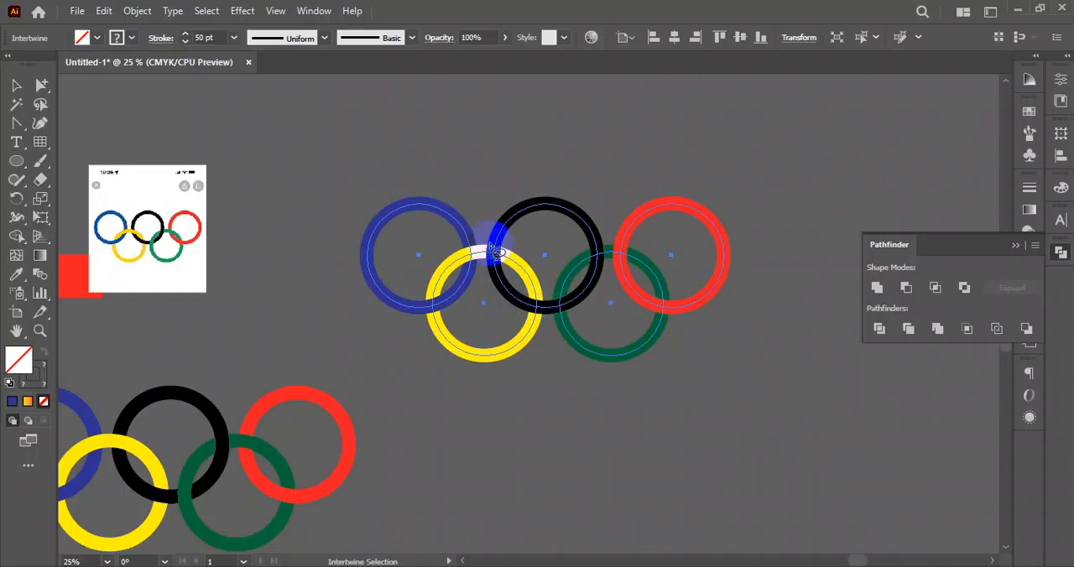
mouse_move(489, 231)
left_mouse_down()
mouse_move(506, 255)
mouse_move(500, 272)
mouse_move(487, 271)
mouse_move(485, 228)
left_mouse_up()
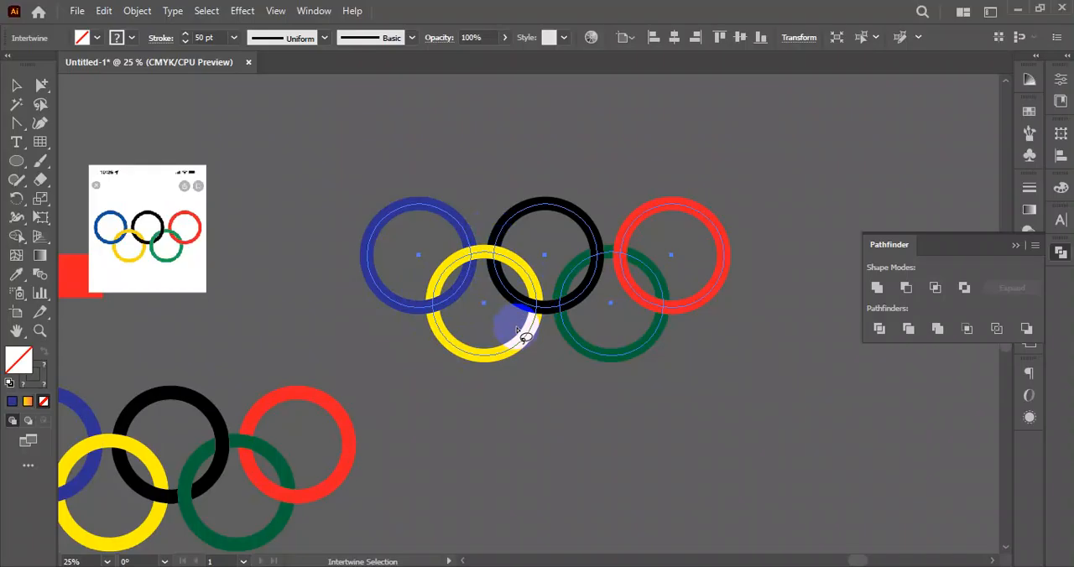
mouse_move(555, 283)
left_mouse_down()
mouse_move(573, 324)
mouse_move(545, 295)
mouse_move(561, 289)
left_mouse_up()
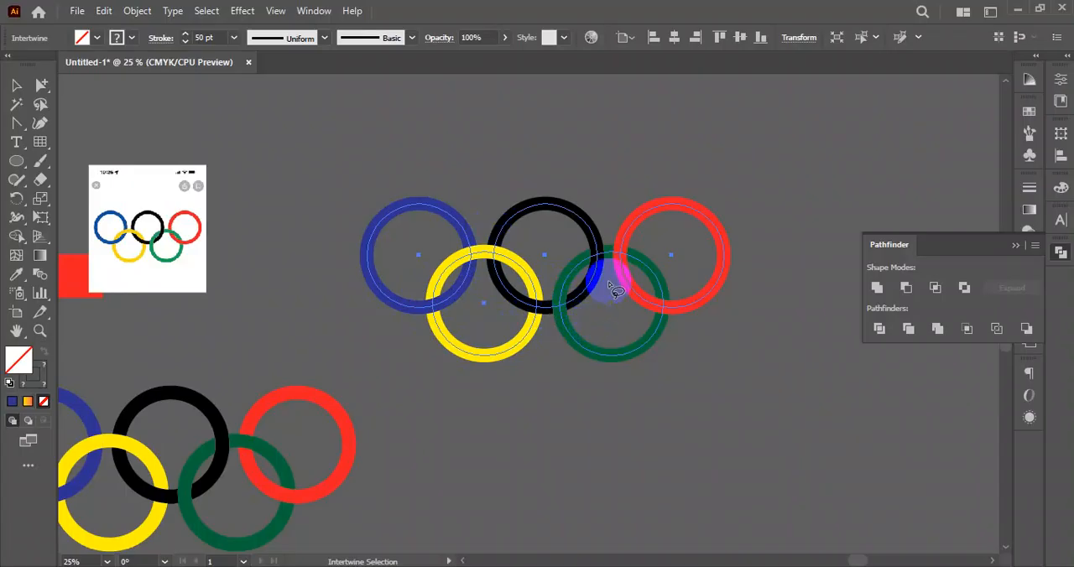
mouse_move(623, 239)
left_mouse_down()
mouse_move(642, 252)
mouse_move(628, 283)
mouse_move(618, 249)
left_mouse_up()
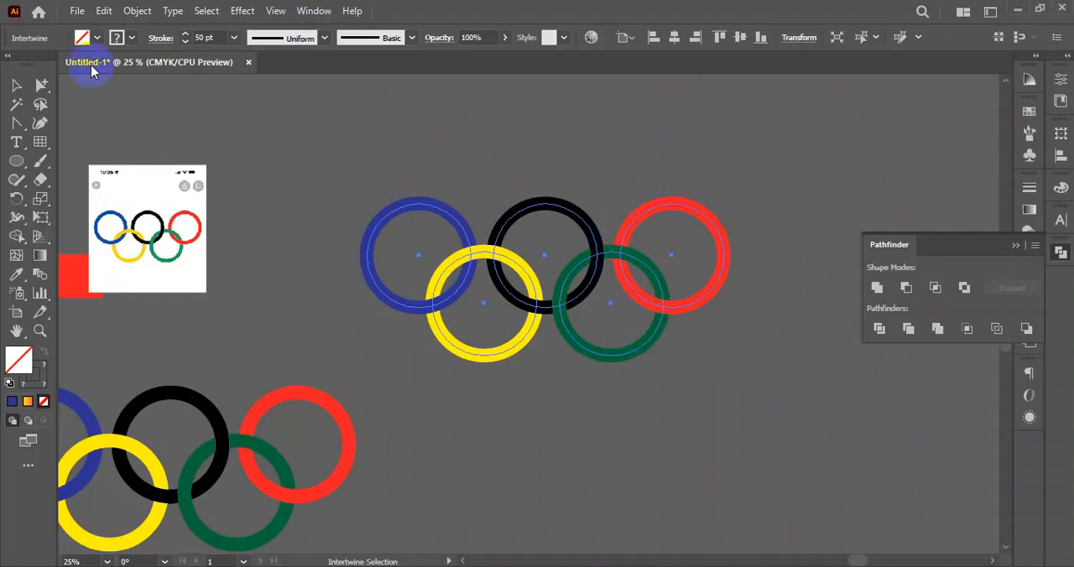
left_click(16, 85)
left_click(671, 398)
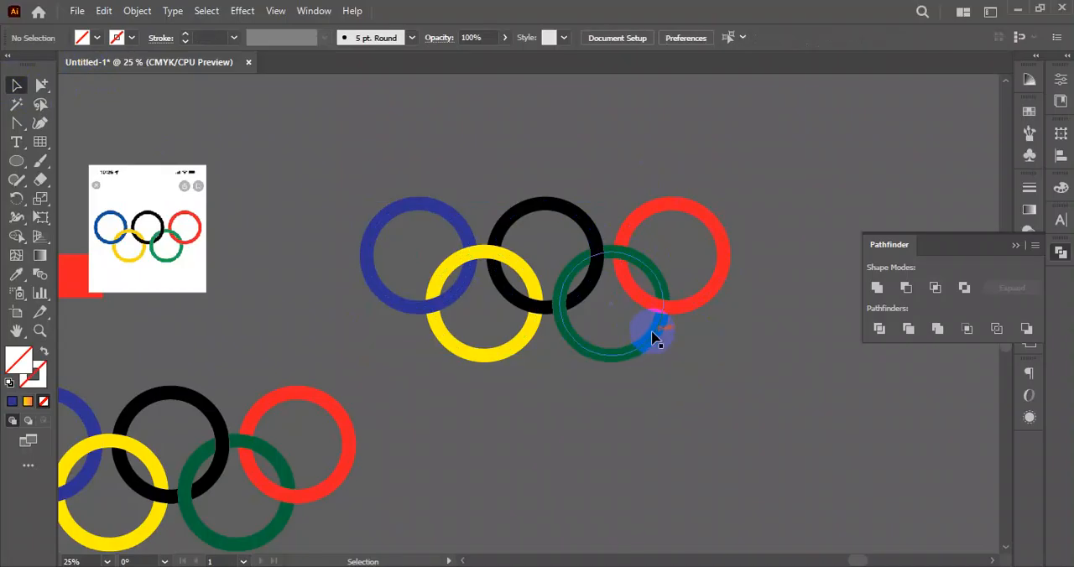
- Select the intertwined rings as one object and look at the Intertwine options for releasing or editing them
left_click(653, 339)
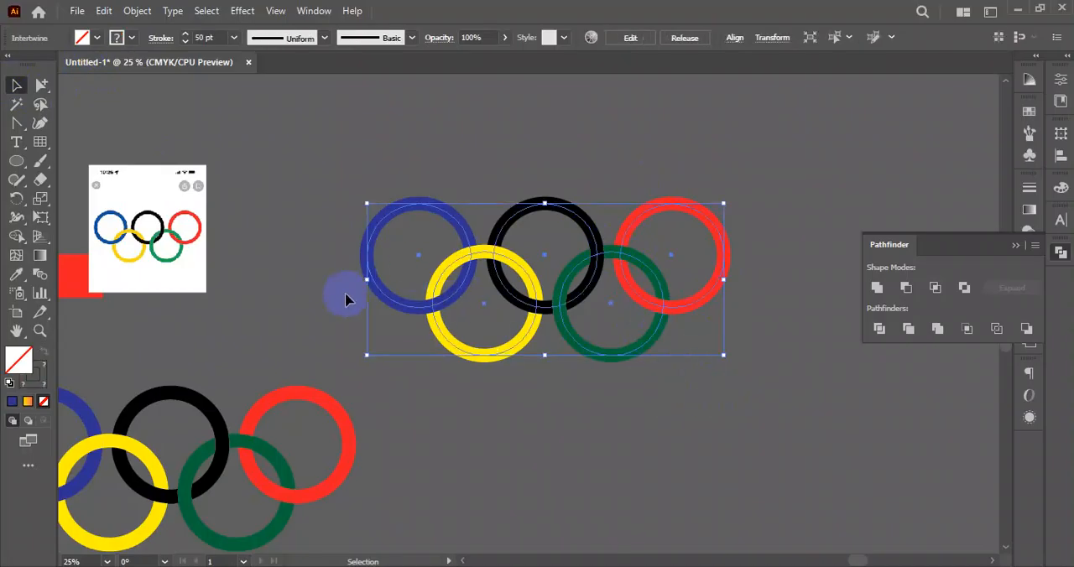
left_click(318, 233)
left_click(521, 260)
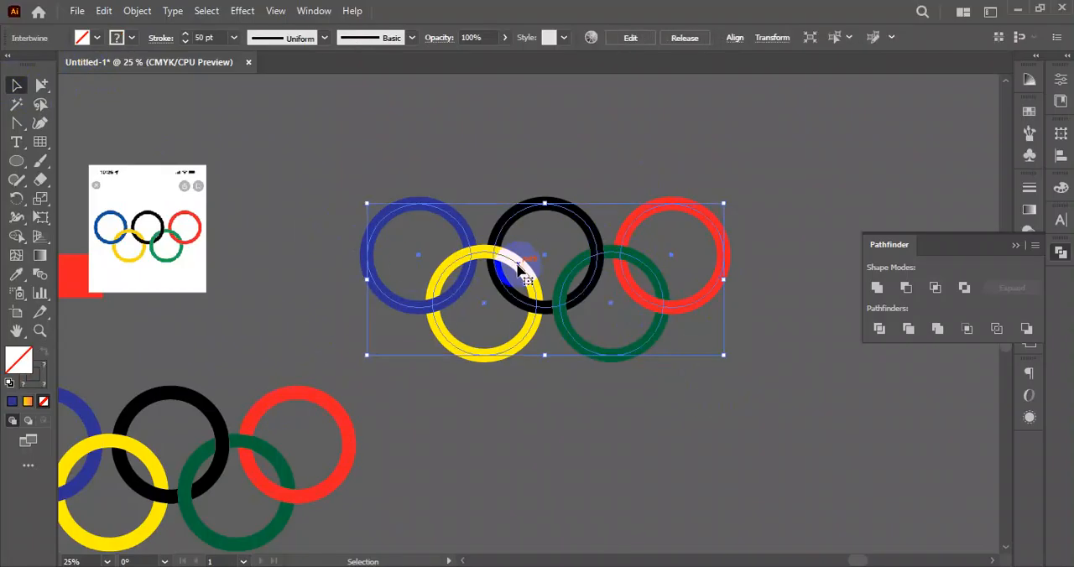
right_click(506, 269)
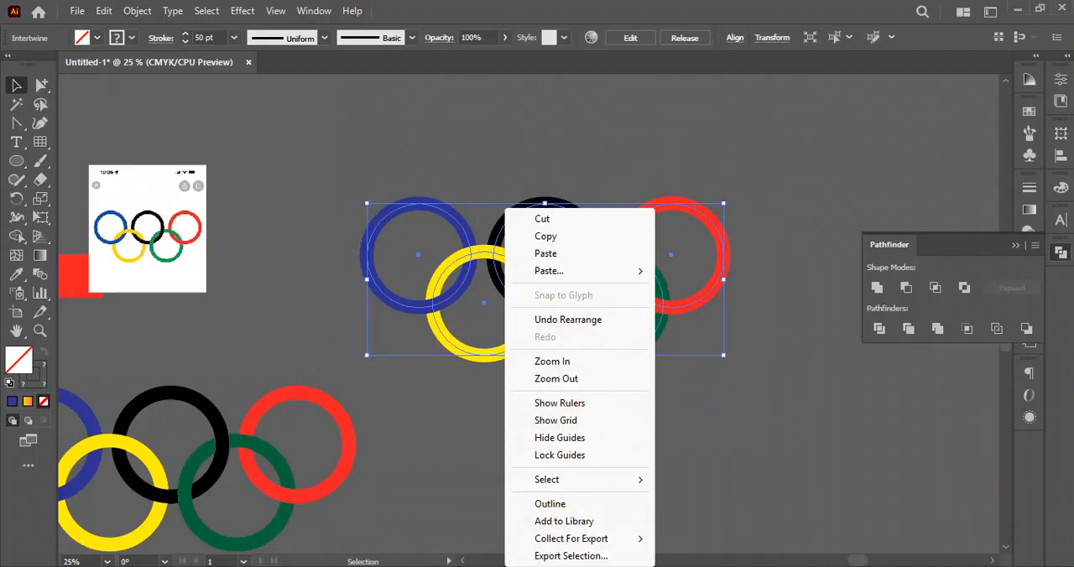
left_click(775, 444)
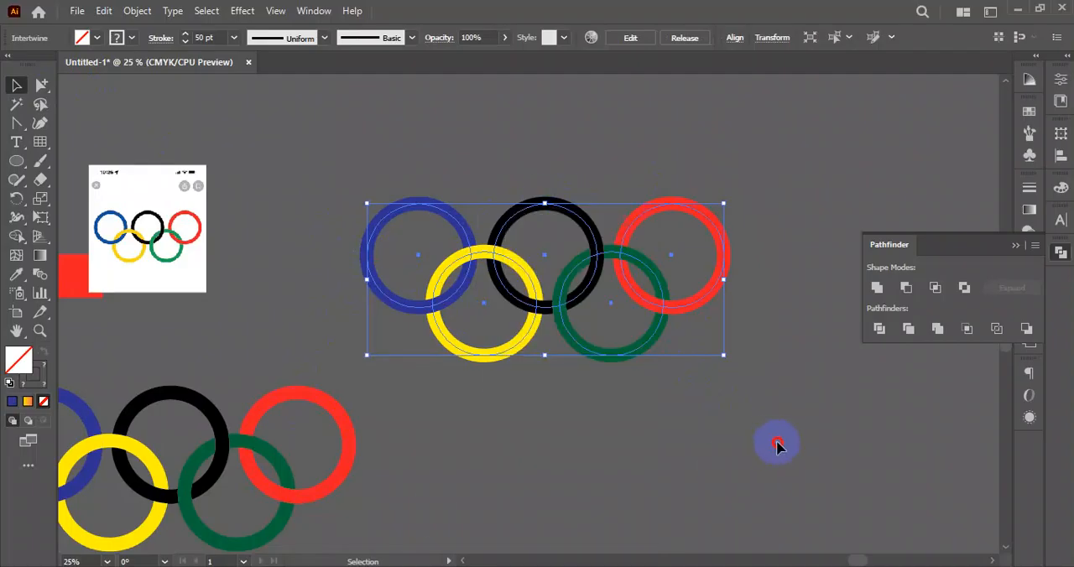
left_click(643, 304)
left_click(649, 450)
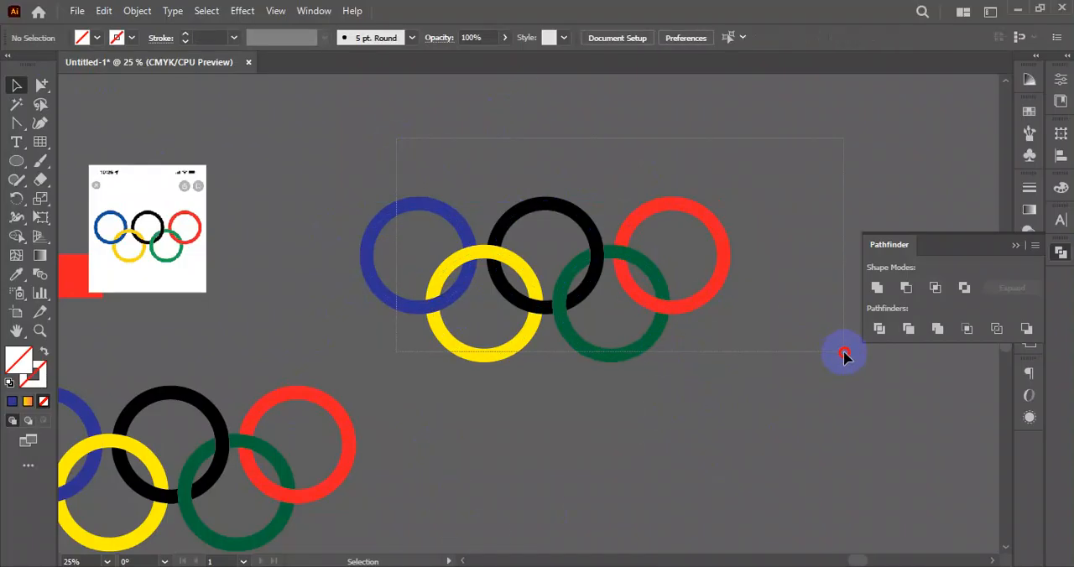
left_click(579, 349)
left_click(141, 14)
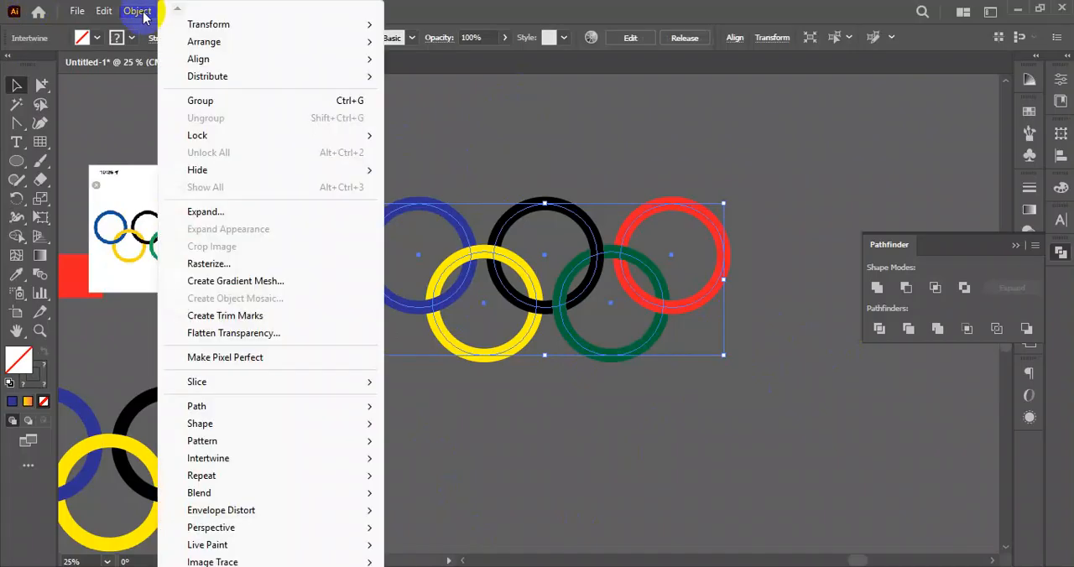
mouse_move(269, 460)
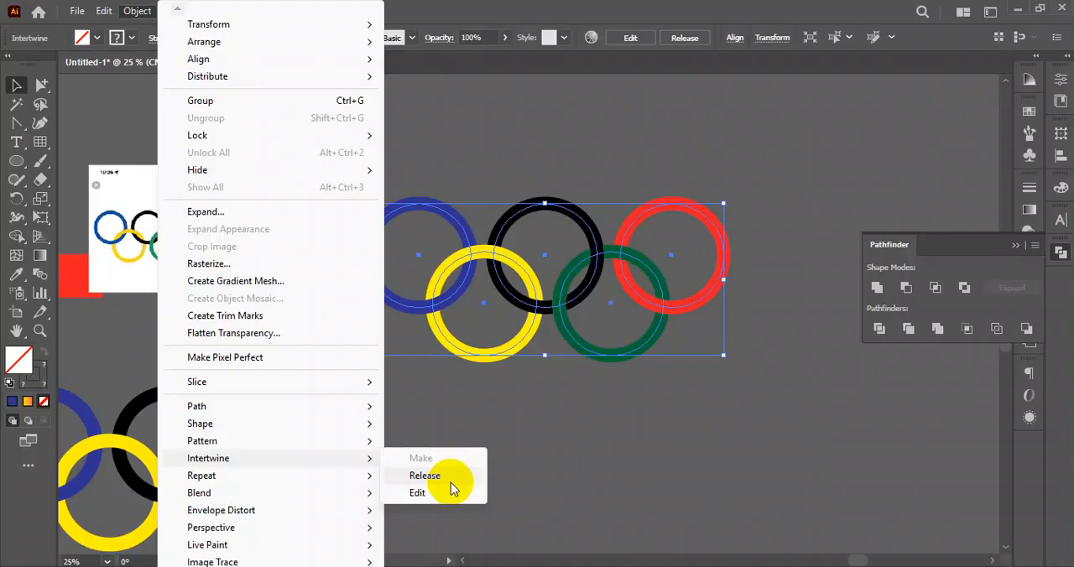
left_click(560, 433)
scroll(559, 403, "down", 1)
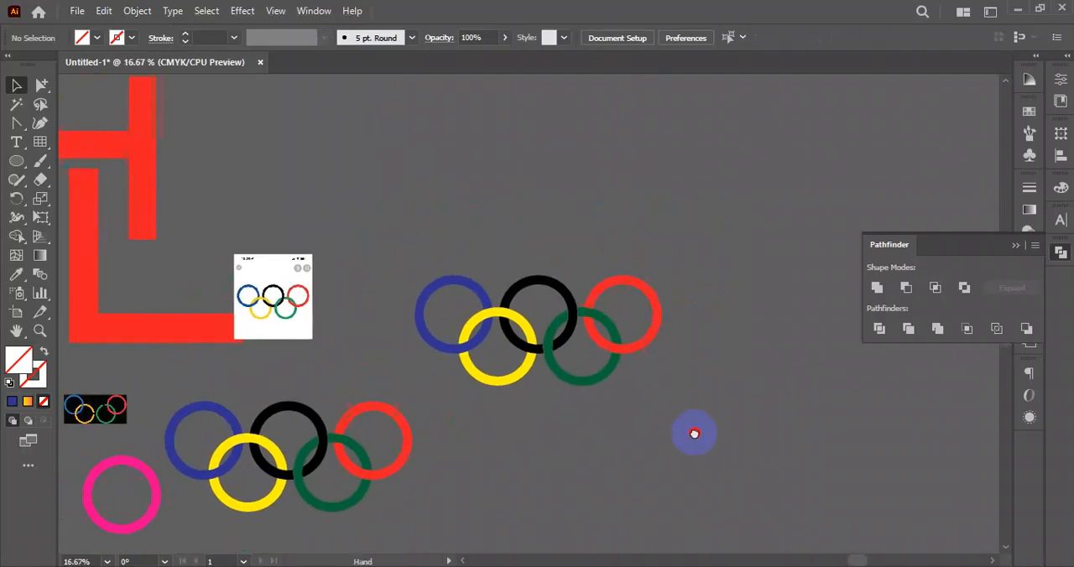
left_click_drag(509, 455, 581, 449)
scroll(565, 403, "down", 2)
left_click_drag(511, 409, 686, 377)
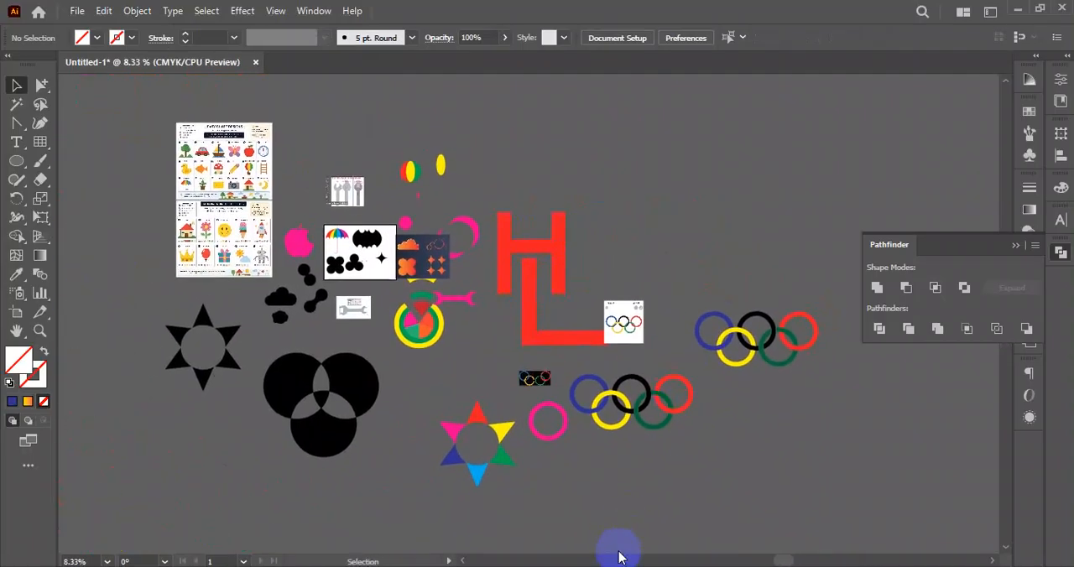